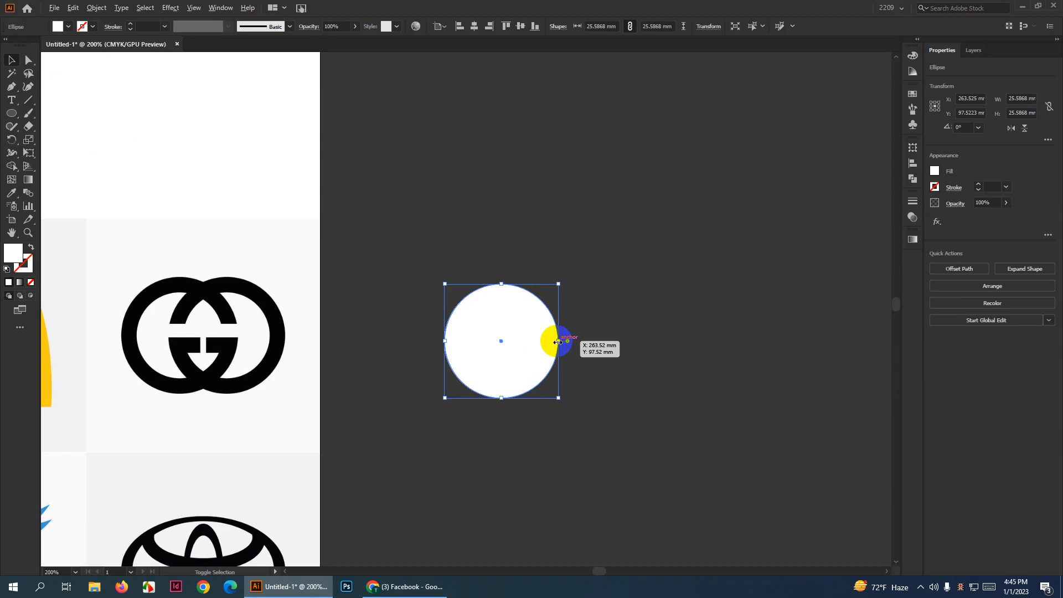
Scale the circle's front copy to about 20.36 mm and subtract it from the larger circle with Shape Builder to form a ring
{"action": "left_click_drag", "start_coordinate": [558, 342], "coordinate": [546, 341]}
{"action": "left_click_drag", "start_coordinate": [427, 221], "coordinate": [598, 451]}
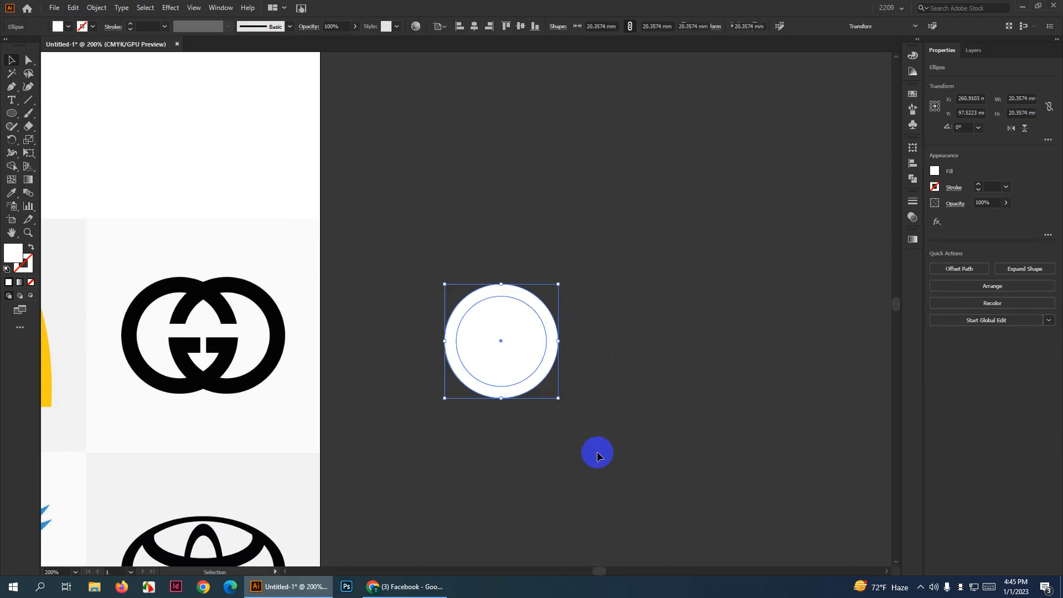
{"action": "left_click", "coordinate": [10, 166]}
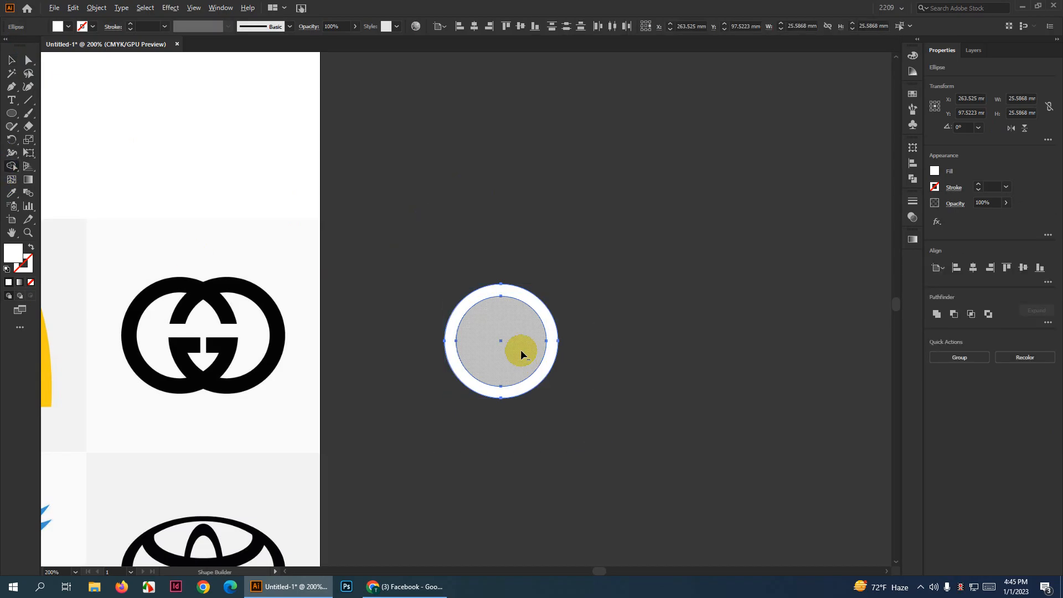
{"action": "left_click", "coordinate": [521, 354], "text": "alt"}
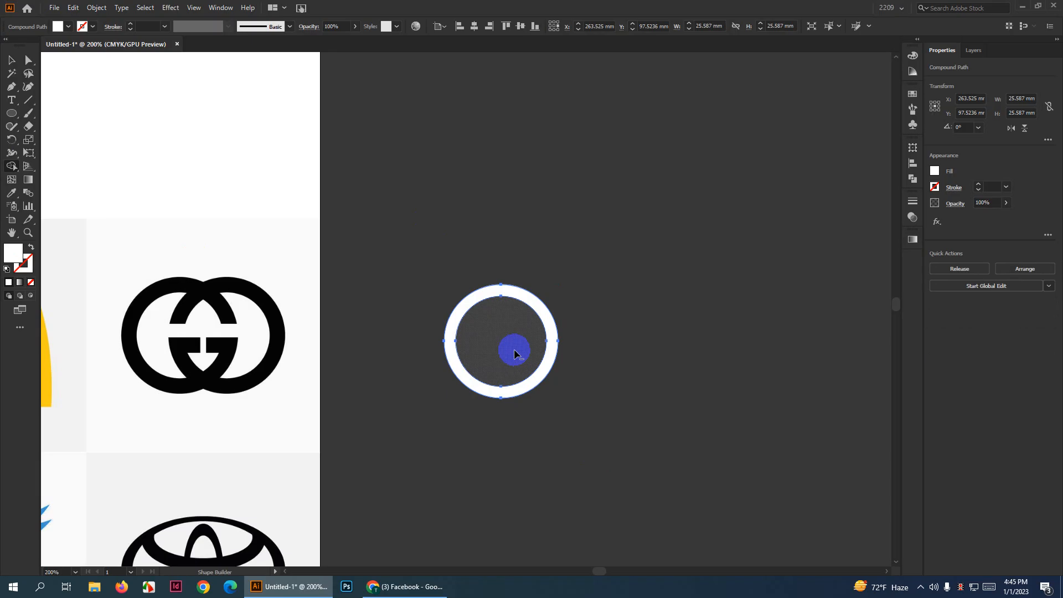
{"action": "left_click", "coordinate": [359, 187]}
Draw a white rectangle about 17.7 by 3.07 mm over the horizontal gap in the reference Gucci logo
{"action": "scroll", "coordinate": [444, 354], "scroll_direction": "up", "scroll_amount": 2}
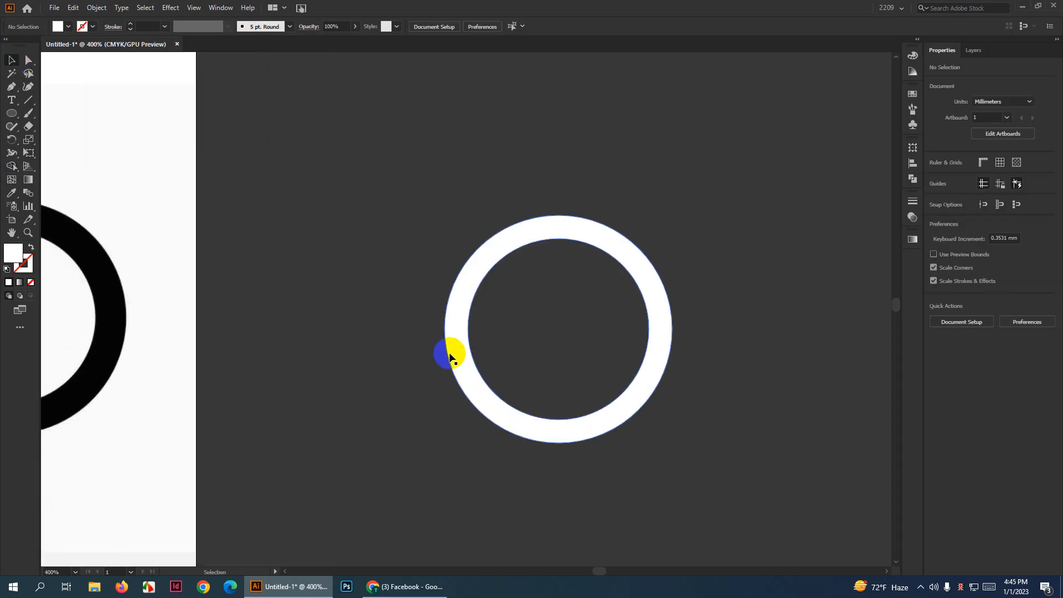
{"action": "left_click_drag", "start_coordinate": [710, 228], "coordinate": [593, 349]}
{"action": "scroll", "coordinate": [689, 393], "scroll_direction": "down", "scroll_amount": 2}
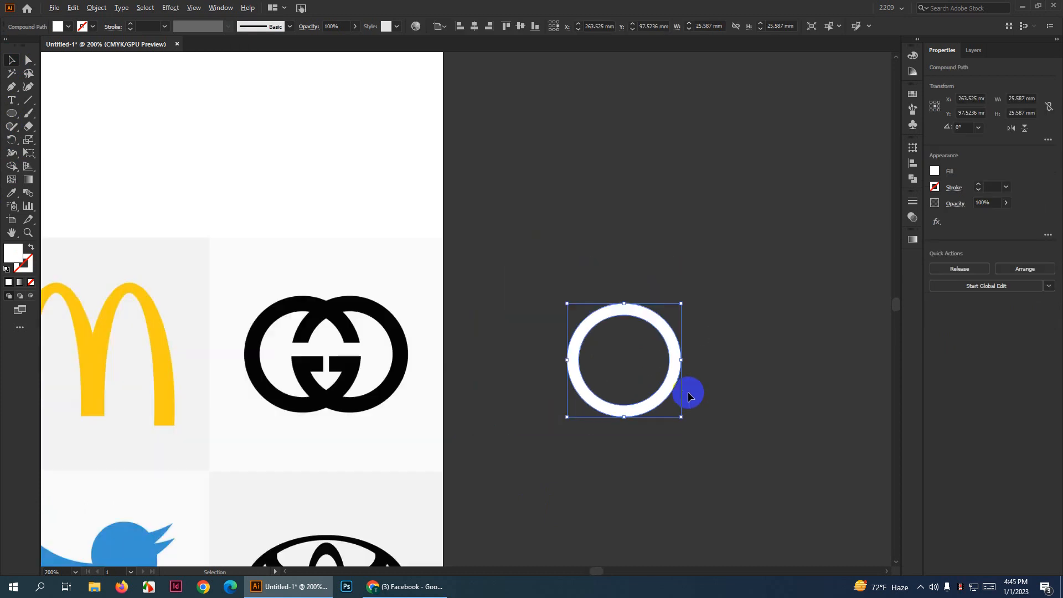
{"action": "scroll", "coordinate": [574, 392], "scroll_direction": "up", "scroll_amount": 1}
{"action": "scroll", "coordinate": [199, 339], "scroll_direction": "up", "scroll_amount": 2}
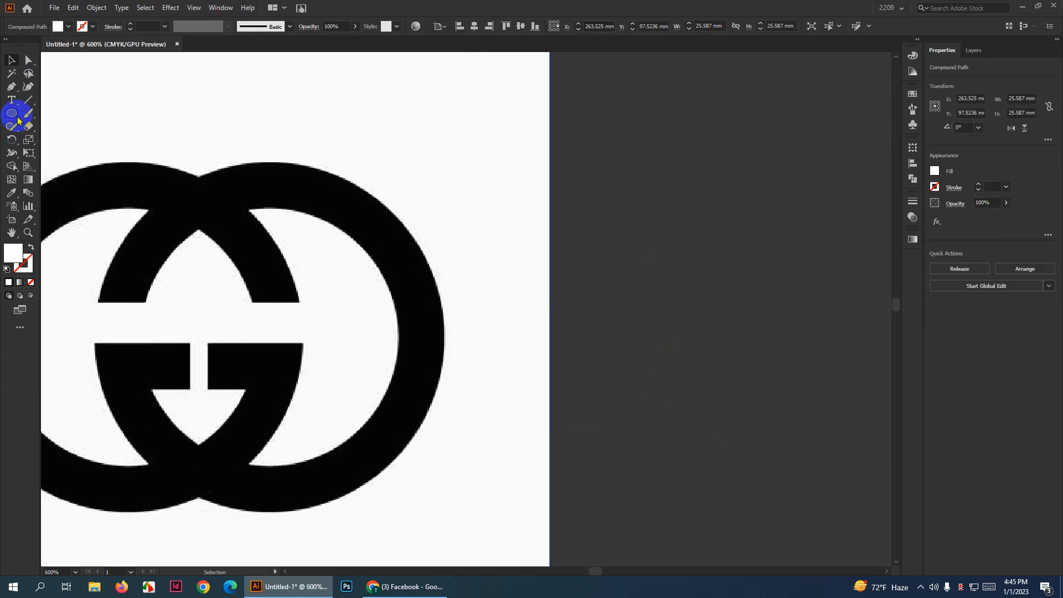
{"action": "left_click_drag", "start_coordinate": [18, 120], "coordinate": [53, 110]}
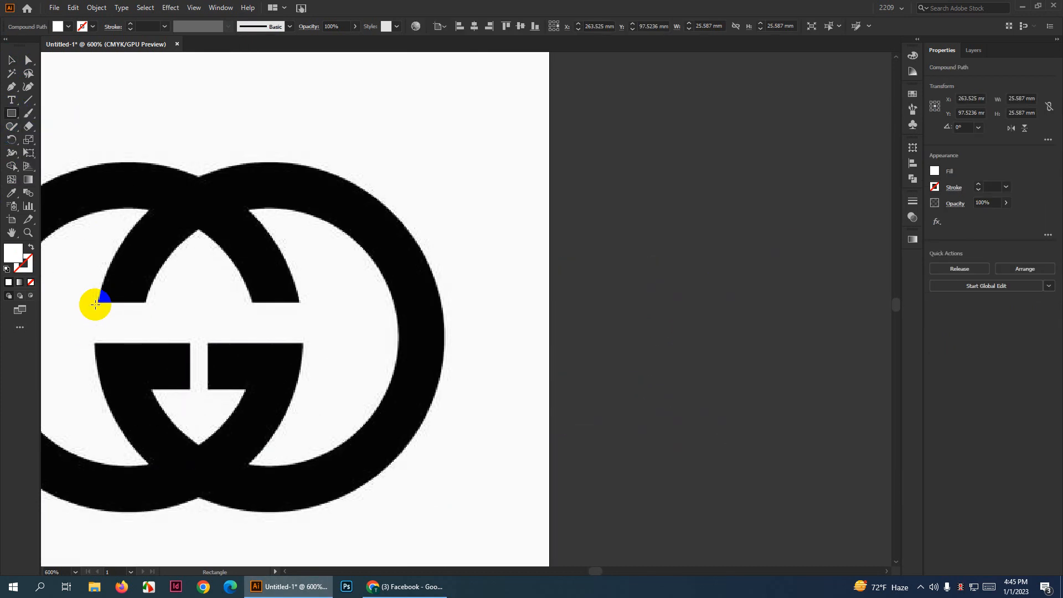
{"action": "left_click_drag", "start_coordinate": [98, 301], "coordinate": [335, 342]}
Centre the rectangle horizontally and vertically on the ring
{"action": "scroll", "coordinate": [297, 370], "scroll_direction": "down", "scroll_amount": 2}
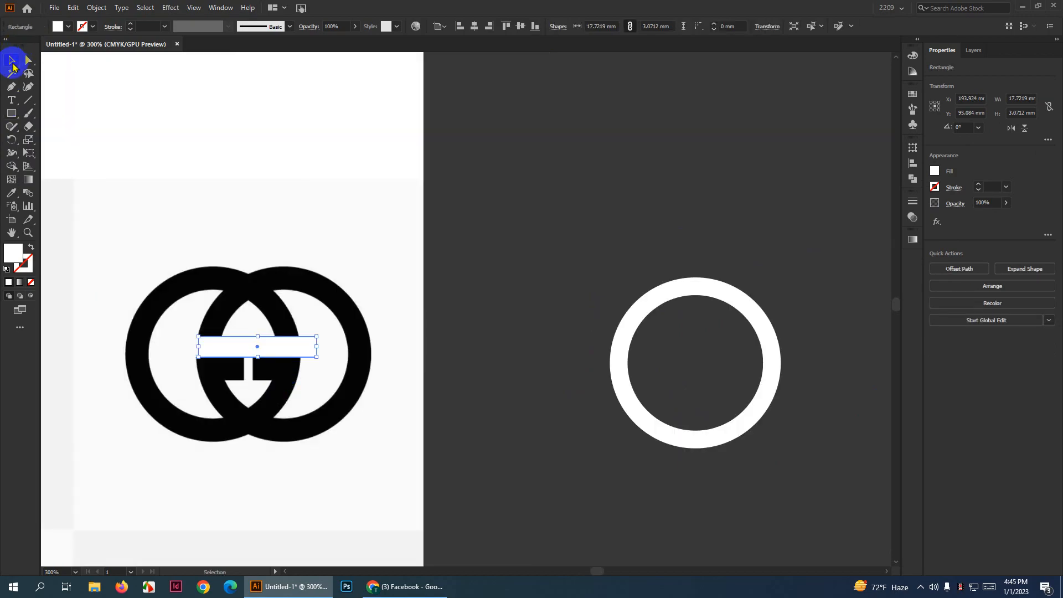
{"action": "left_click", "coordinate": [644, 307], "text": "shift"}
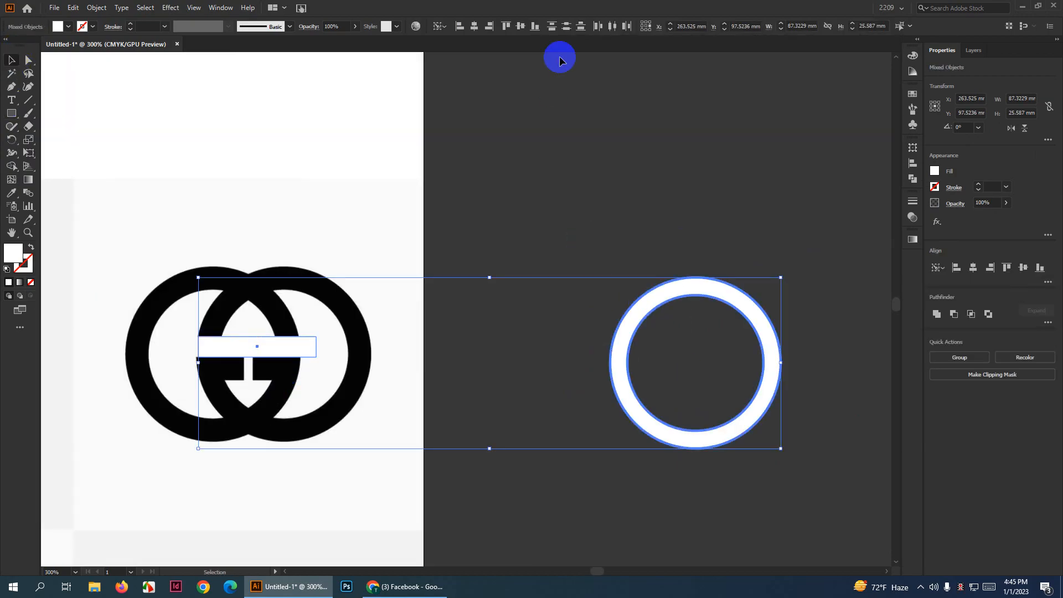
{"action": "left_click", "coordinate": [490, 27]}
{"action": "left_click", "coordinate": [521, 27]}
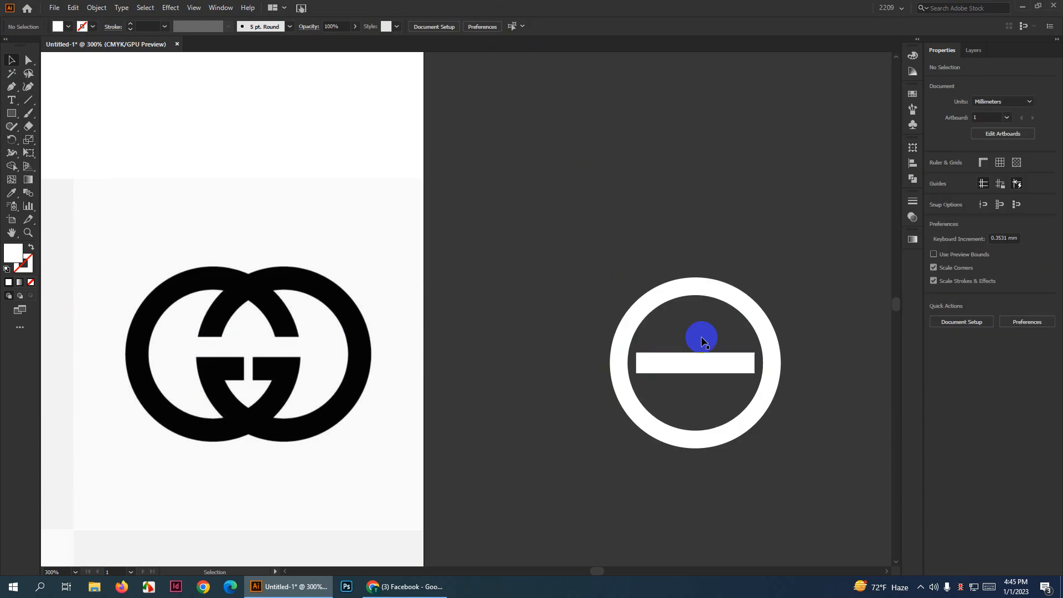
Place a copy of the rectangle below the ring and shift the original across the ring's left side
{"action": "scroll", "coordinate": [703, 335], "scroll_direction": "up", "scroll_amount": 2}
{"action": "left_click_drag", "start_coordinate": [682, 349], "coordinate": [451, 472]}
{"action": "scroll", "coordinate": [519, 339], "scroll_direction": "down", "scroll_amount": 1}
Cut a gap in the ring's left side by removing the overlapping rectangle with Shape Builder
{"action": "left_click_drag", "start_coordinate": [469, 296], "coordinate": [563, 391]}
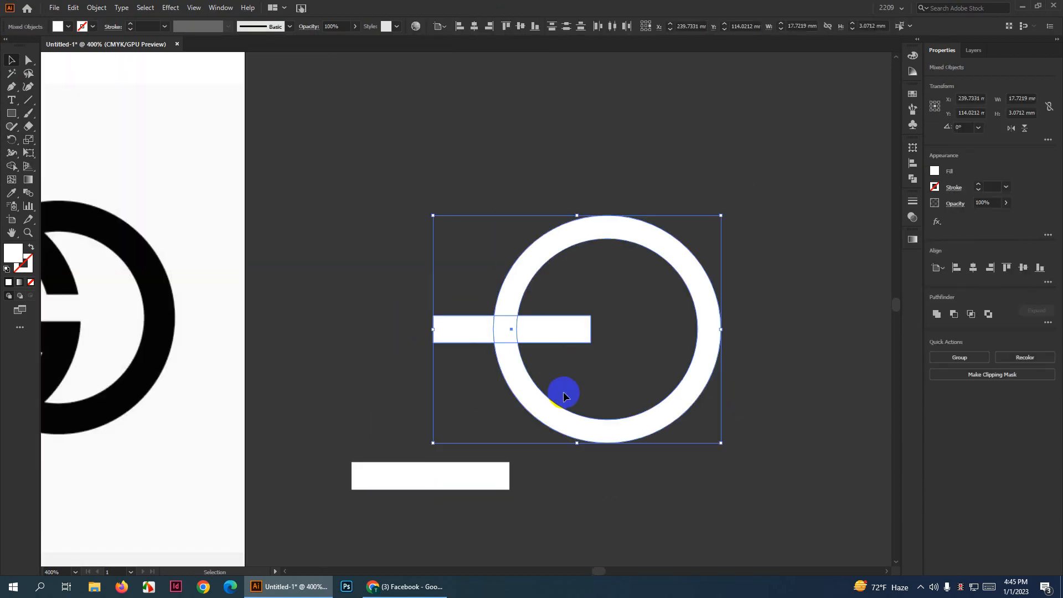
{"action": "left_click", "coordinate": [11, 166]}
{"action": "left_click_drag", "start_coordinate": [501, 328], "coordinate": [570, 330], "text": "alt"}
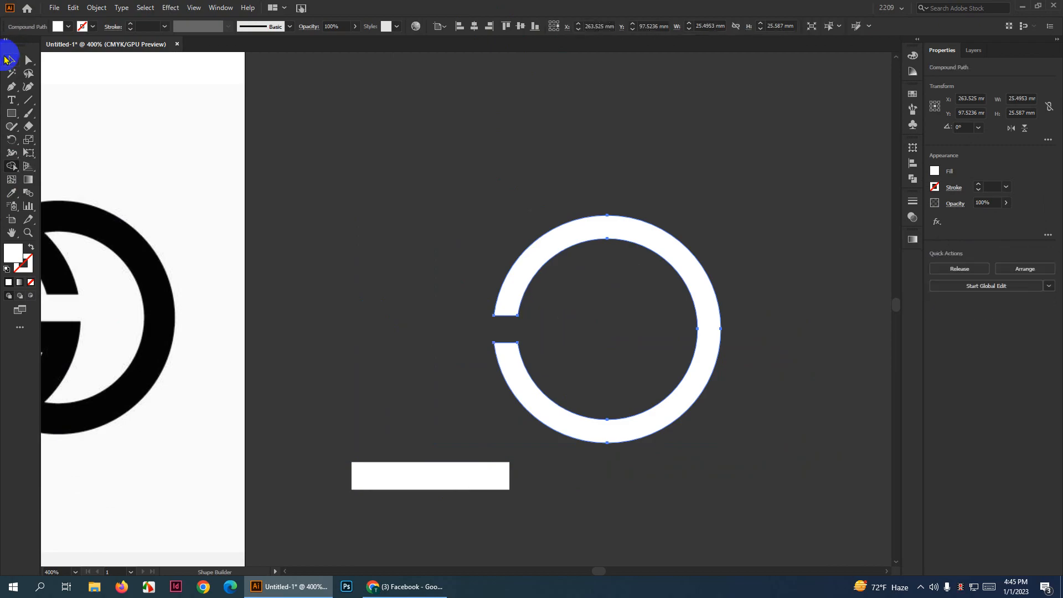
{"action": "left_click", "coordinate": [8, 59]}
{"action": "left_click", "coordinate": [401, 401]}
Move the spare rectangle to the lower edge of the ring's gap and shorten it to about 6.88 mm wide
{"action": "scroll", "coordinate": [443, 476], "scroll_direction": "up", "scroll_amount": 1}
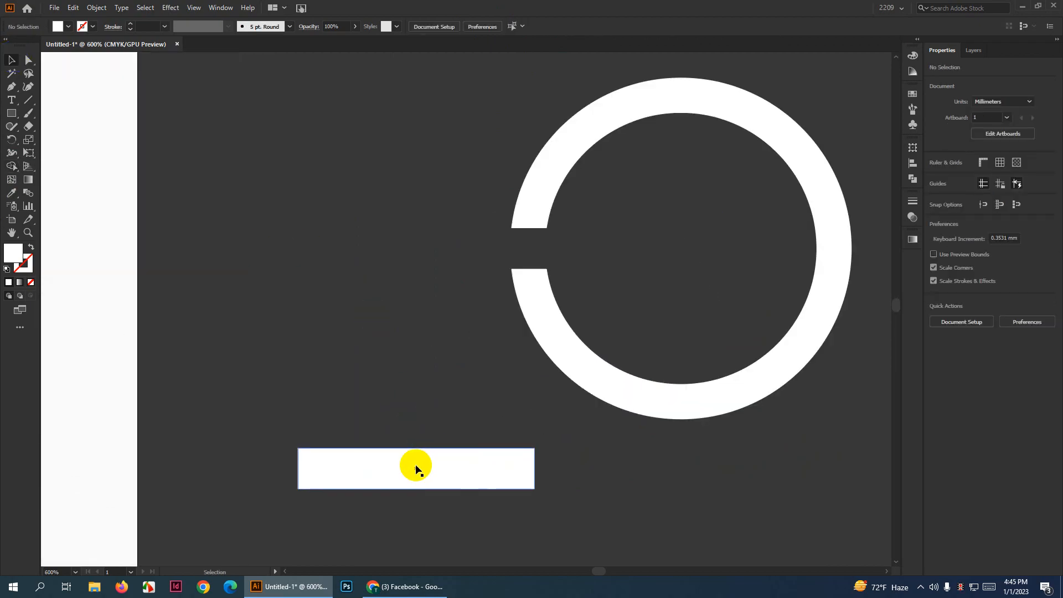
{"action": "left_click_drag", "start_coordinate": [417, 470], "coordinate": [635, 283]}
{"action": "scroll", "coordinate": [747, 296], "scroll_direction": "up", "scroll_amount": 2}
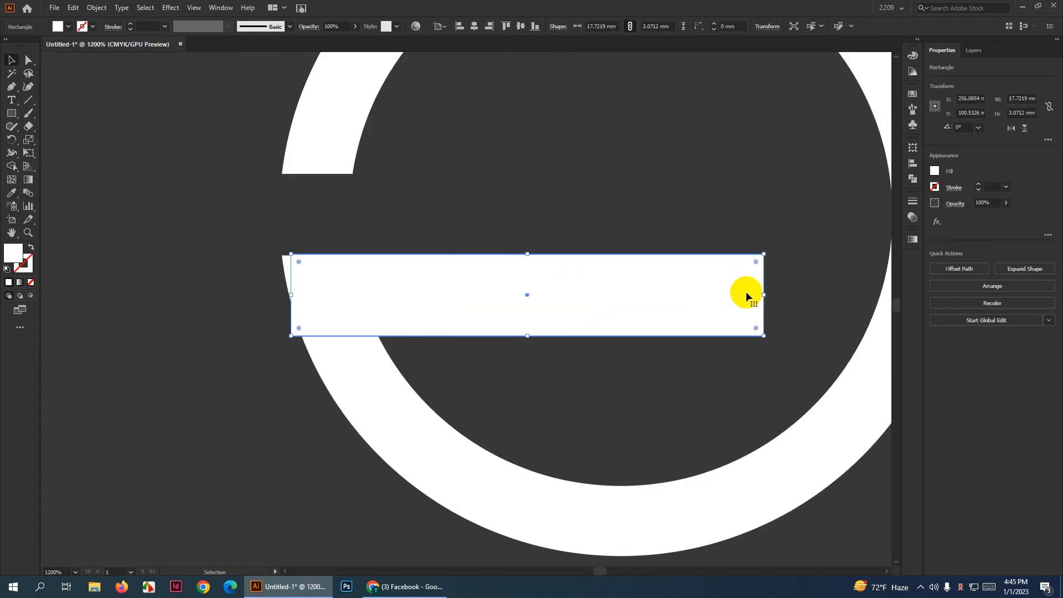
{"action": "left_click_drag", "start_coordinate": [764, 294], "coordinate": [475, 287]}
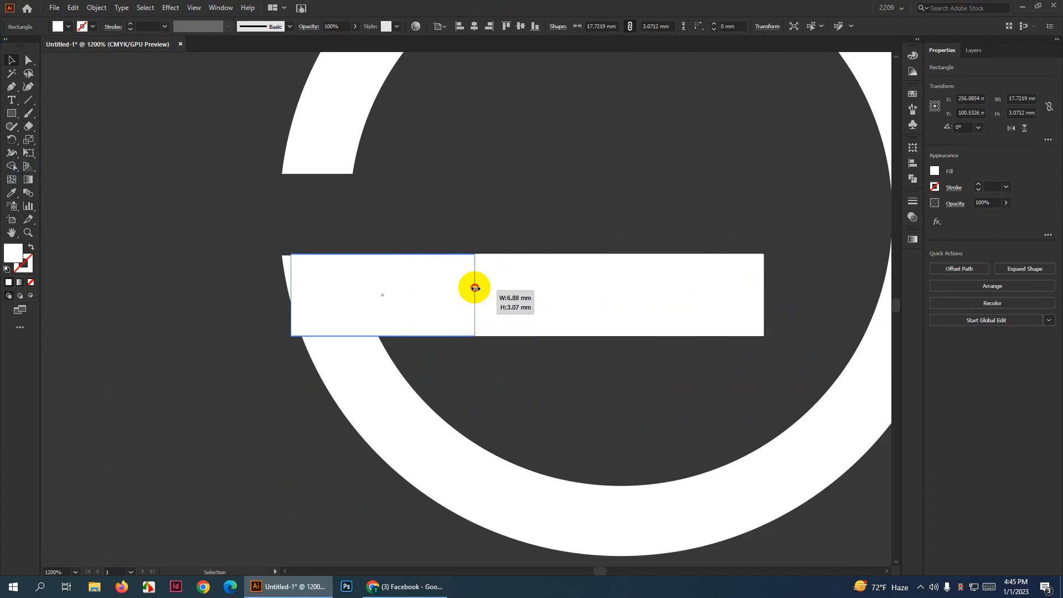
Position the short bar over the ring's lower cut end with its top edge flush with the gap's lower edge
{"action": "scroll", "coordinate": [369, 284], "scroll_direction": "up", "scroll_amount": 2}
{"action": "left_click_drag", "start_coordinate": [371, 292], "coordinate": [396, 282]}
{"action": "scroll", "coordinate": [250, 216], "scroll_direction": "up", "scroll_amount": 2}
{"action": "scroll", "coordinate": [250, 216], "scroll_direction": "up", "scroll_amount": 4}
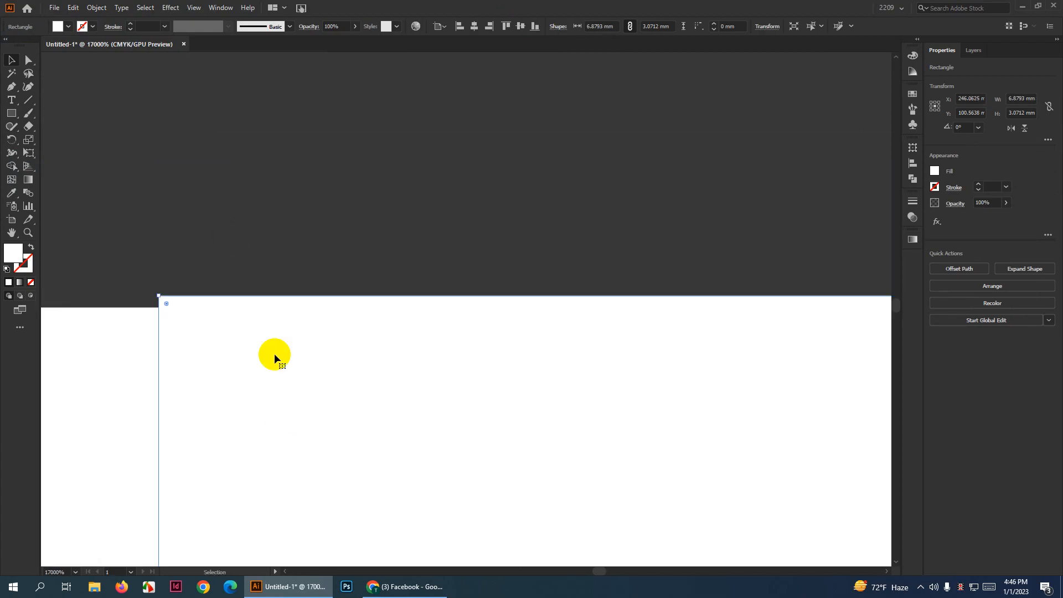
{"action": "mouse_move", "coordinate": [253, 332]}
{"action": "left_mouse_down"}
{"action": "mouse_move", "coordinate": [251, 347]}
{"action": "mouse_move", "coordinate": [252, 337]}
{"action": "left_mouse_up"}
{"action": "scroll", "coordinate": [315, 332], "scroll_direction": "down", "scroll_amount": 10}
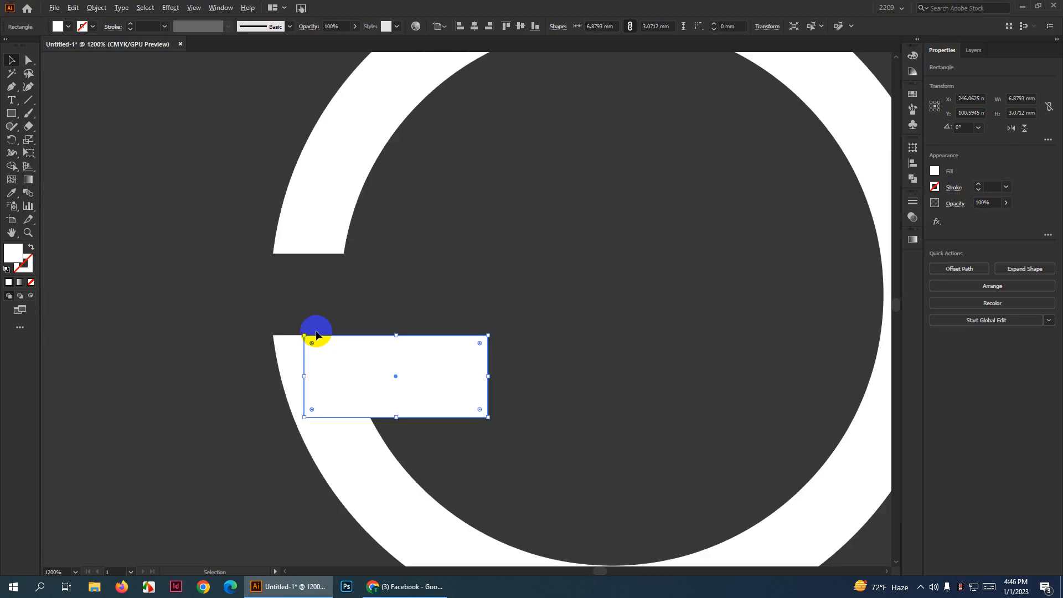
{"action": "left_click", "coordinate": [434, 306]}
Merge the short bar with the cut ring using Shape Builder to form a single backward G shape
{"action": "scroll", "coordinate": [649, 361], "scroll_direction": "down", "scroll_amount": 6}
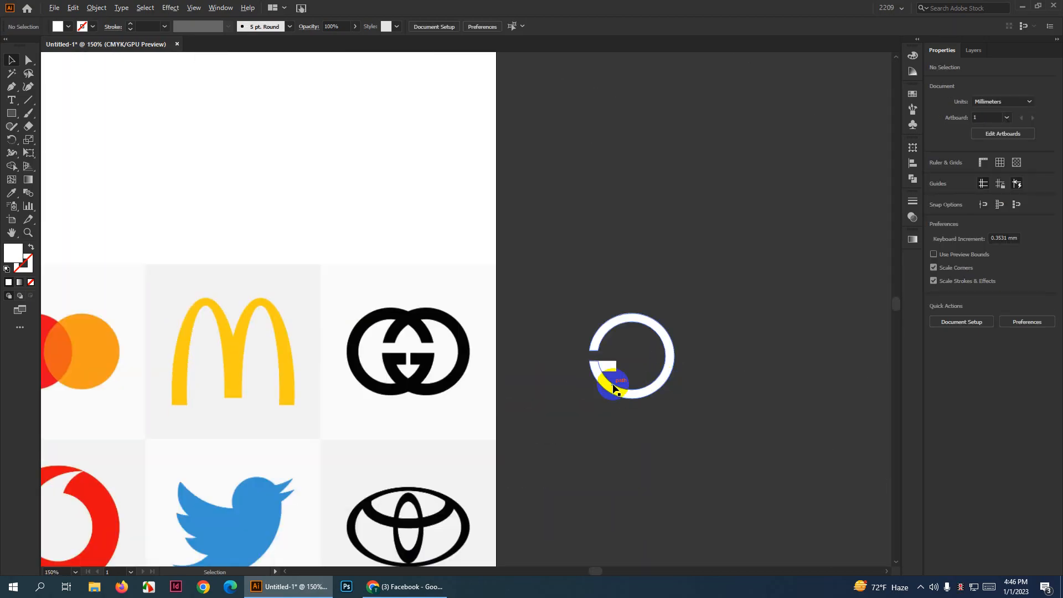
{"action": "scroll", "coordinate": [612, 388], "scroll_direction": "up", "scroll_amount": 3}
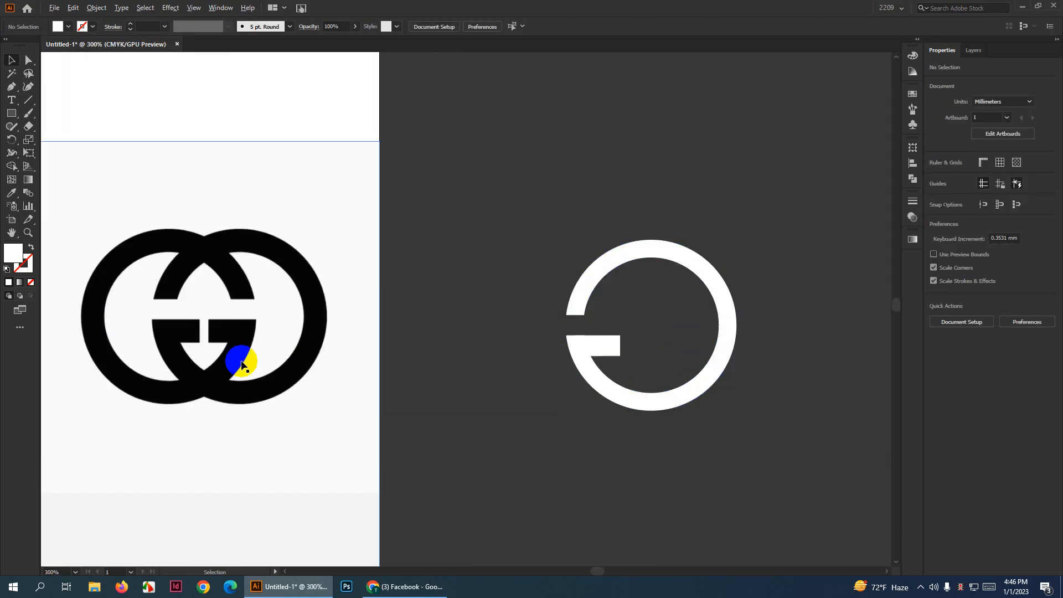
{"action": "scroll", "coordinate": [124, 321], "scroll_direction": "up", "scroll_amount": 1}
{"action": "scroll", "coordinate": [128, 322], "scroll_direction": "down", "scroll_amount": 1}
{"action": "scroll", "coordinate": [612, 324], "scroll_direction": "up", "scroll_amount": 3}
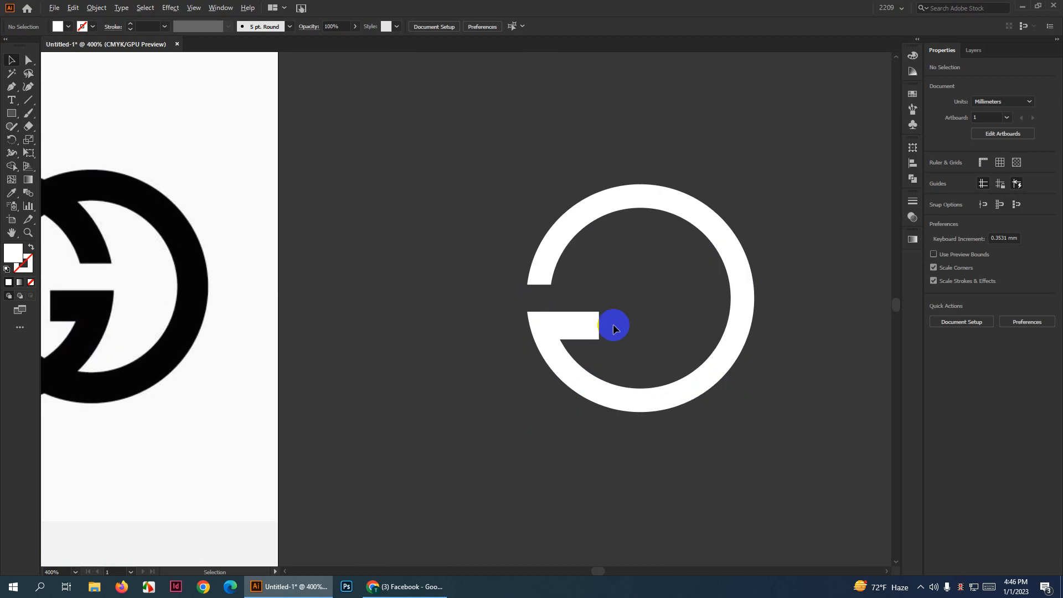
{"action": "left_click", "coordinate": [568, 334]}
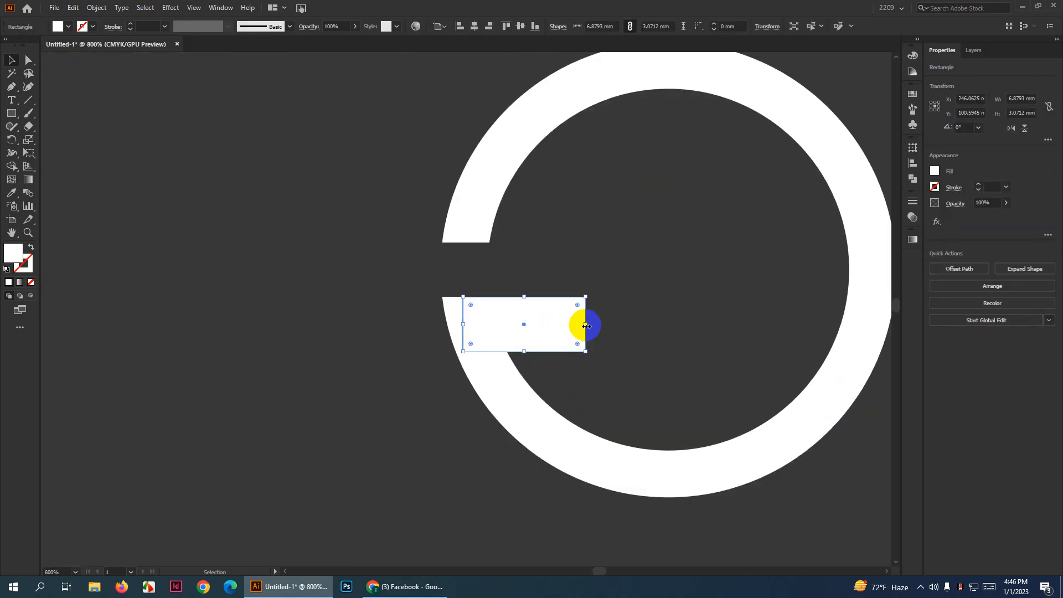
{"action": "scroll", "coordinate": [586, 325], "scroll_direction": "down", "scroll_amount": 1}
{"action": "left_click_drag", "start_coordinate": [450, 301], "coordinate": [634, 397]}
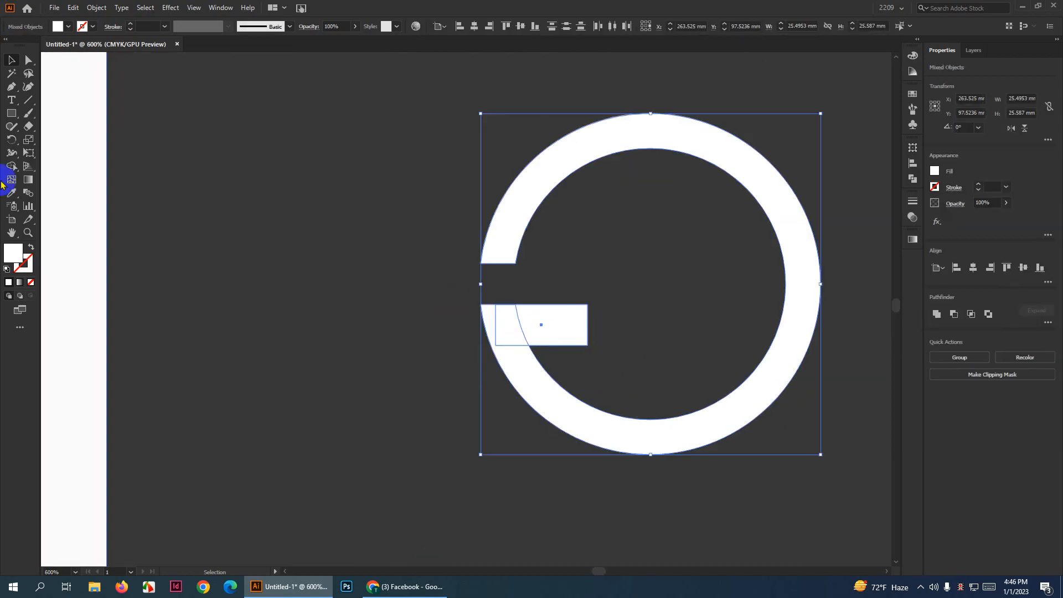
{"action": "left_click", "coordinate": [11, 166]}
{"action": "left_click_drag", "start_coordinate": [498, 325], "coordinate": [560, 326]}
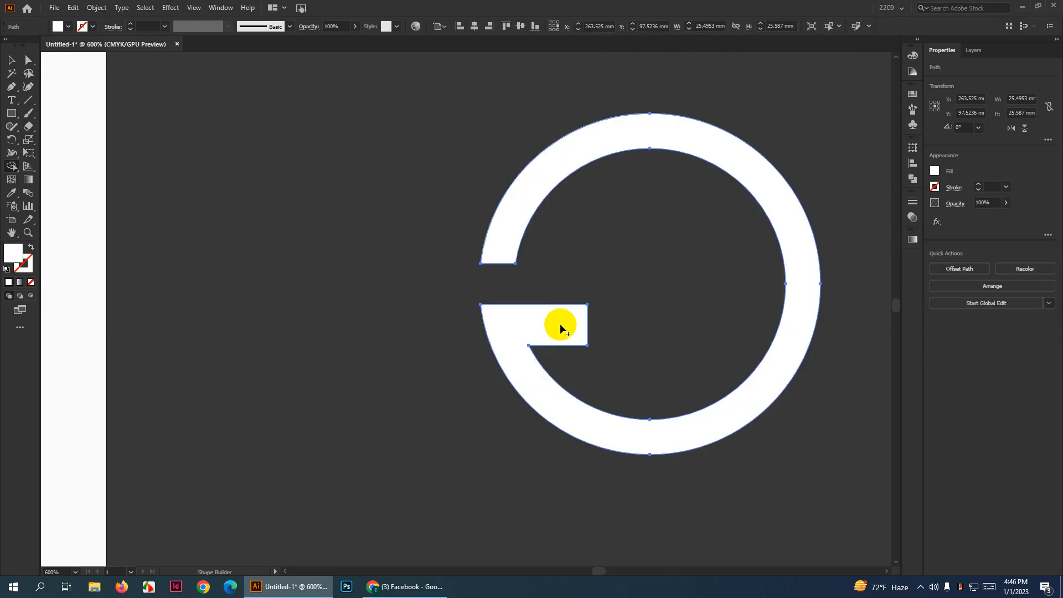
{"action": "left_click", "coordinate": [10, 58]}
Create a reflected copy of the G across a vertical axis through its bottom centre point
{"action": "scroll", "coordinate": [579, 307], "scroll_direction": "down", "scroll_amount": 2}
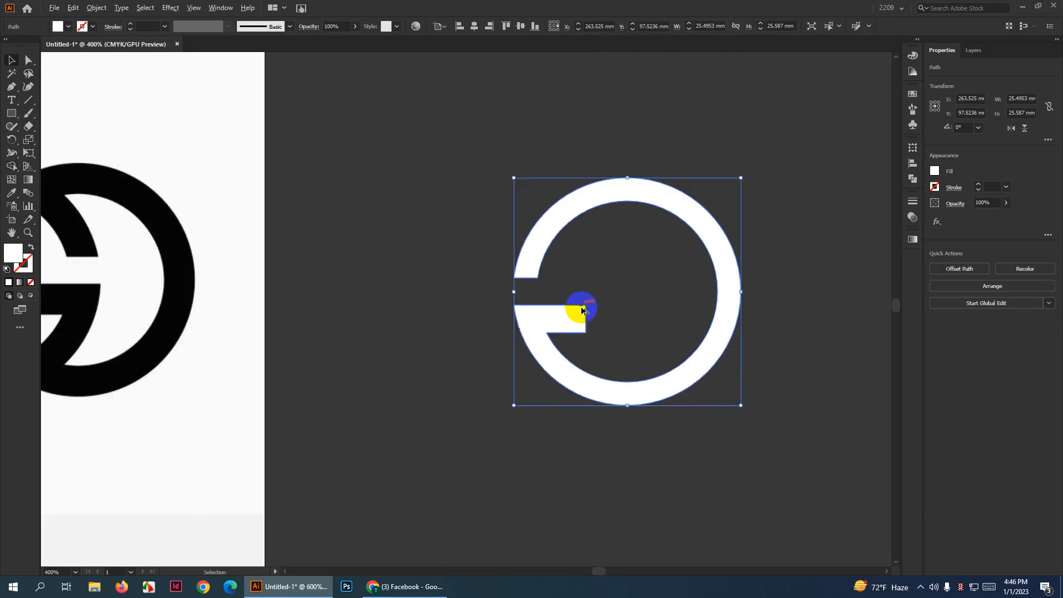
{"action": "scroll", "coordinate": [703, 337], "scroll_direction": "up", "scroll_amount": 1}
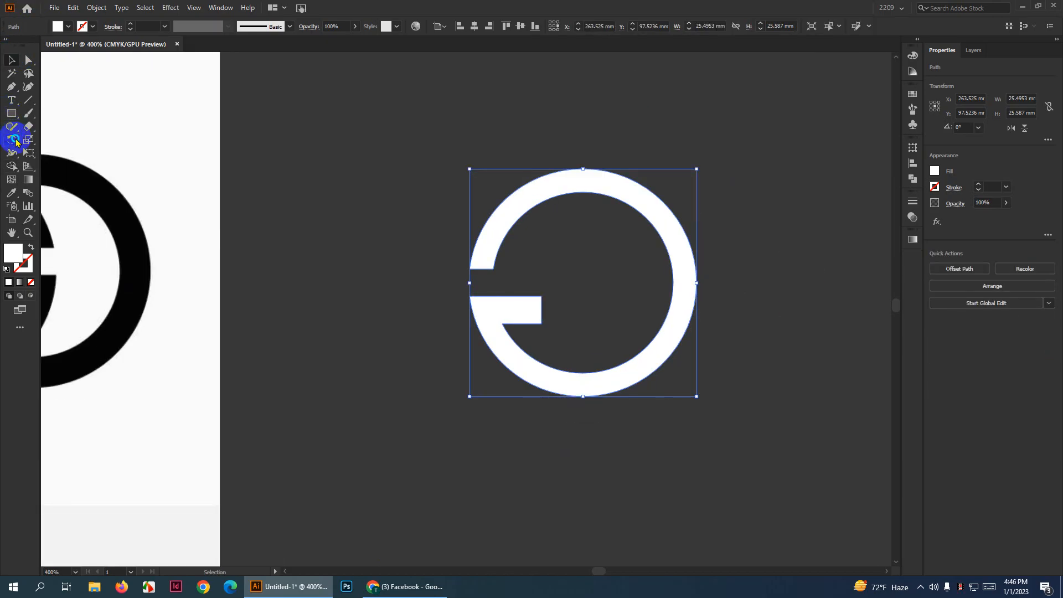
{"action": "left_click_drag", "start_coordinate": [16, 142], "coordinate": [85, 153]}
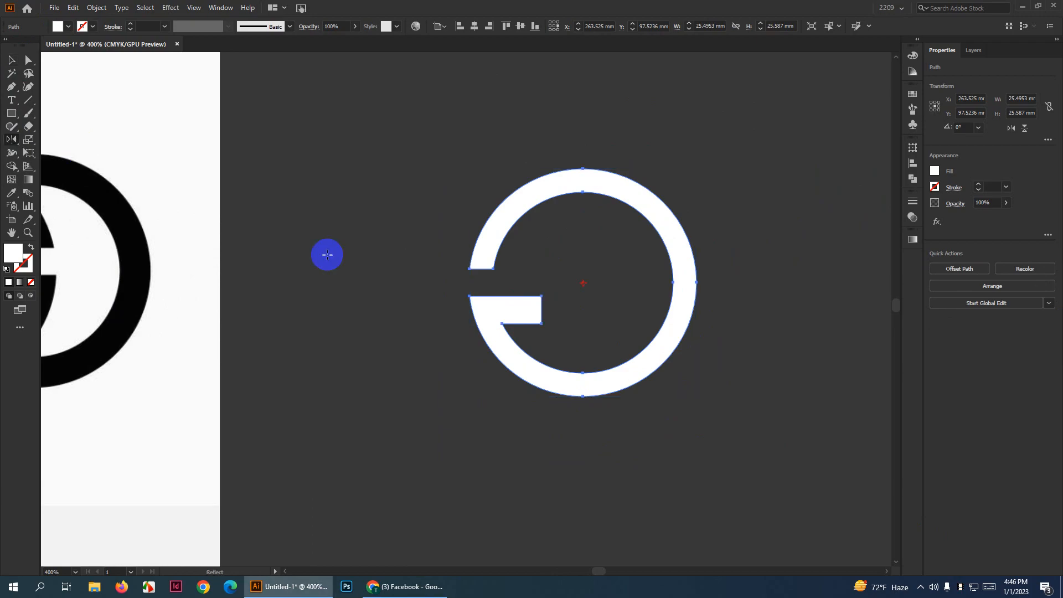
{"action": "left_click", "coordinate": [582, 396], "text": "alt"}
{"action": "left_click", "coordinate": [908, 244]}
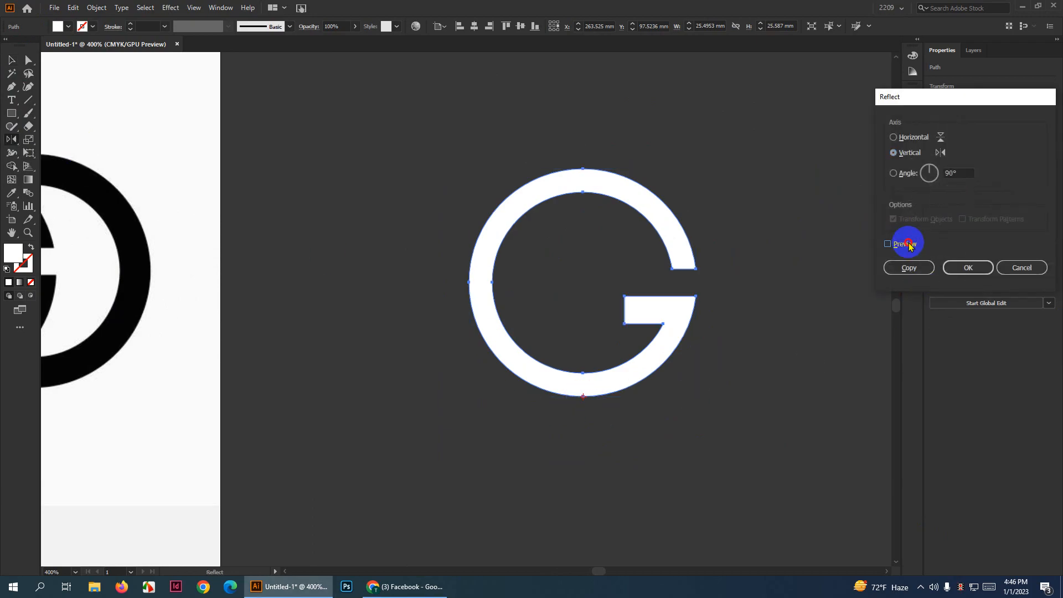
{"action": "left_click", "coordinate": [908, 268]}
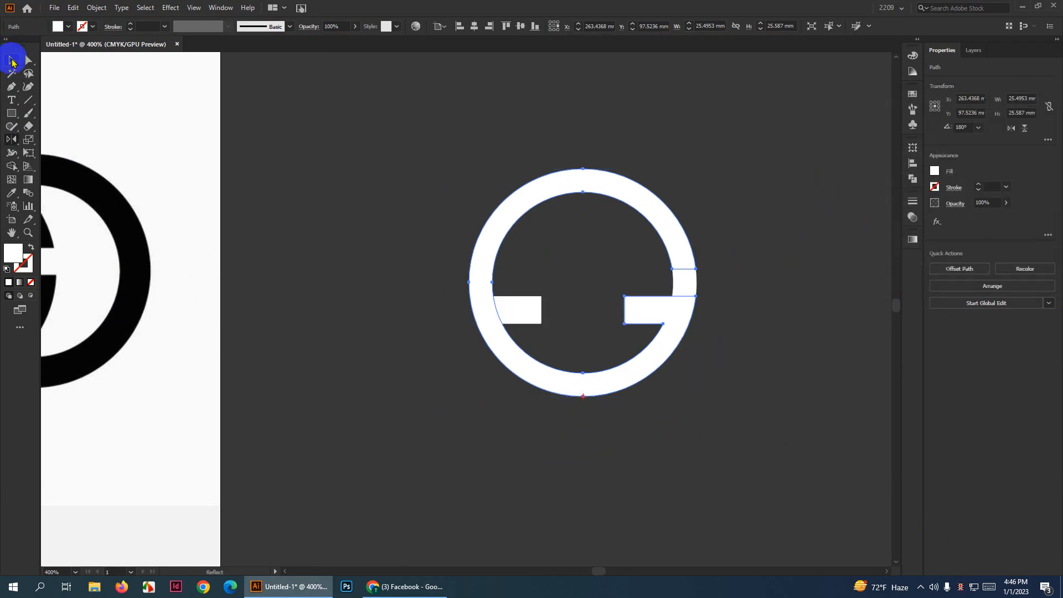
Move the mirrored G left so the two letters interlock with a narrow gap between their crossbars
{"action": "left_click", "coordinate": [12, 61]}
{"action": "left_click", "coordinate": [555, 325]}
{"action": "left_click", "coordinate": [704, 363]}
{"action": "left_click_drag", "start_coordinate": [675, 319], "coordinate": [607, 325]}
{"action": "left_click", "coordinate": [725, 390]}
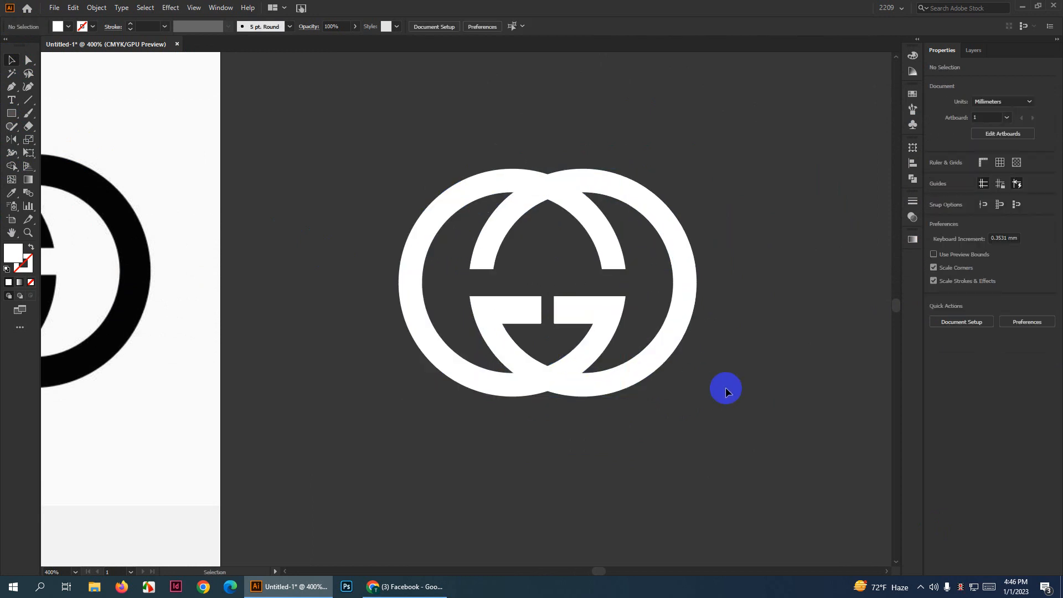
Nudge the mirrored G slightly to fine-tune its overlap with the original G
{"action": "scroll", "coordinate": [749, 377], "scroll_direction": "down", "scroll_amount": 3}
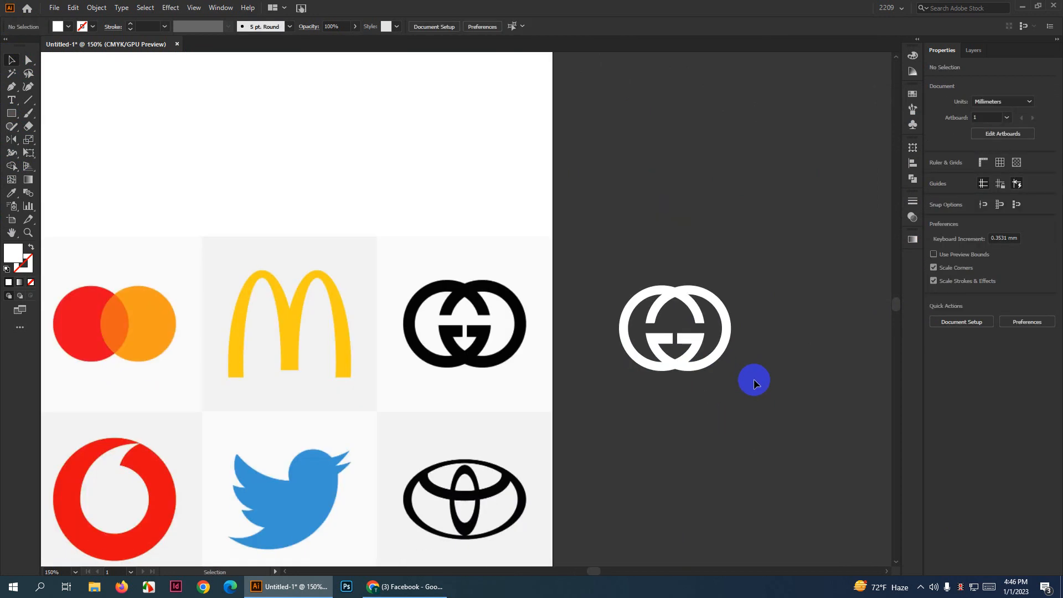
{"action": "scroll", "coordinate": [752, 378], "scroll_direction": "up", "scroll_amount": 4}
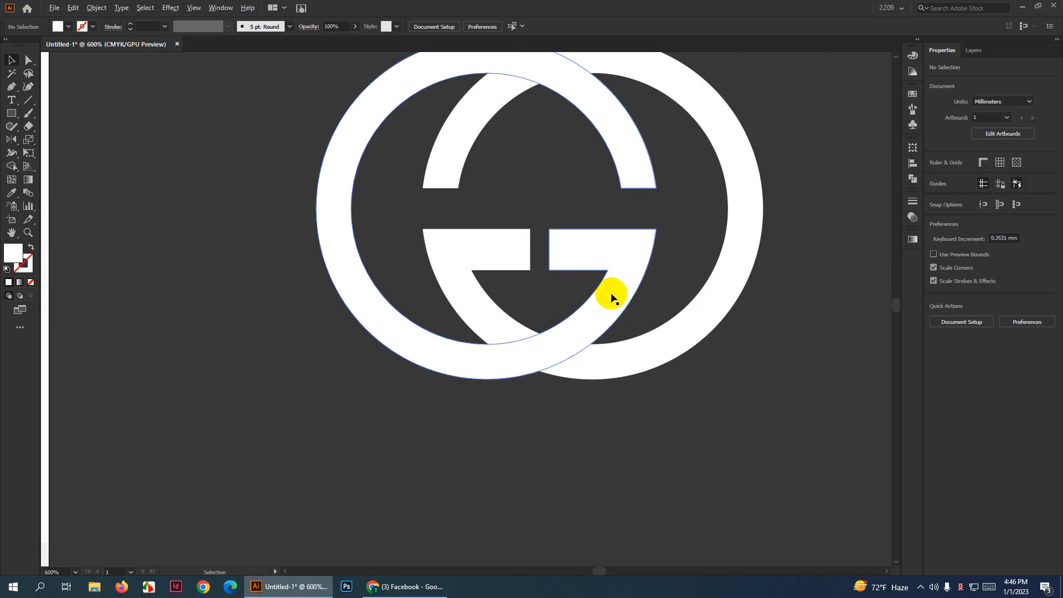
{"action": "scroll", "coordinate": [611, 295], "scroll_direction": "up", "scroll_amount": 1}
{"action": "left_click", "coordinate": [610, 295]}
{"action": "left_click_drag", "start_coordinate": [610, 296], "coordinate": [666, 307]}
{"action": "scroll", "coordinate": [707, 342], "scroll_direction": "down", "scroll_amount": 3}
{"action": "scroll", "coordinate": [691, 326], "scroll_direction": "up", "scroll_amount": 4}
{"action": "scroll", "coordinate": [691, 323], "scroll_direction": "up", "scroll_amount": 2}
{"action": "scroll", "coordinate": [582, 306], "scroll_direction": "down", "scroll_amount": 4}
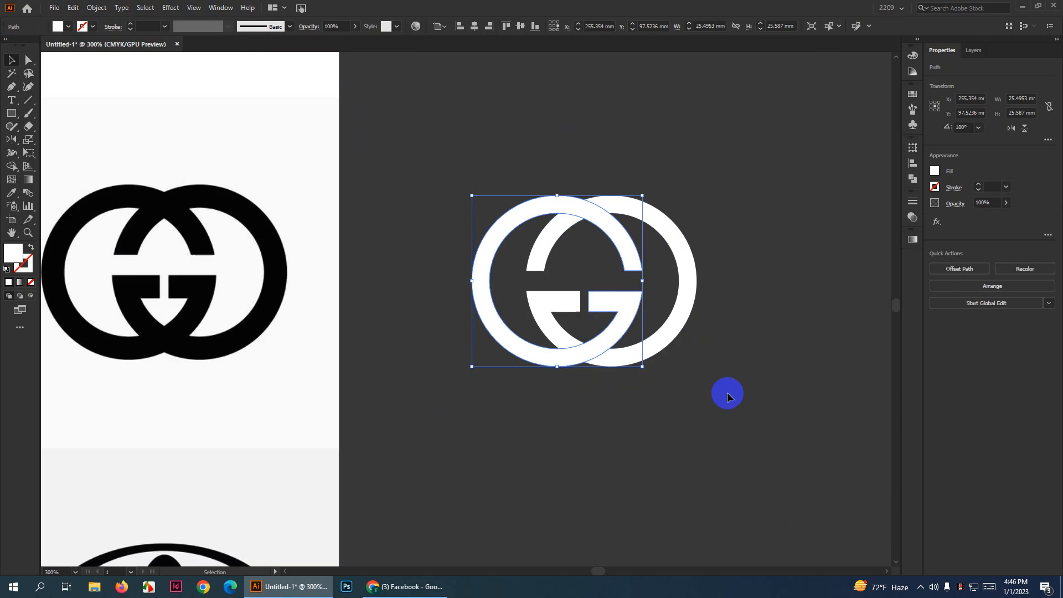
Review the interlocking G logo beside the full sheet of reference logos
{"action": "left_click", "coordinate": [727, 397]}
{"action": "scroll", "coordinate": [778, 334], "scroll_direction": "down", "scroll_amount": 2}
{"action": "scroll", "coordinate": [779, 335], "scroll_direction": "down", "scroll_amount": 1}
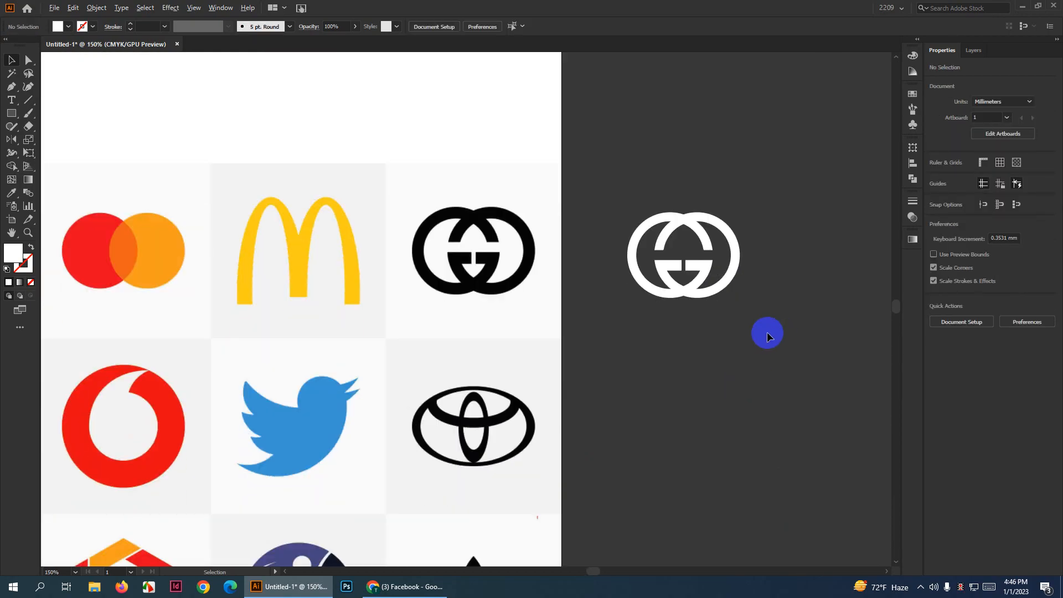
{"action": "scroll", "coordinate": [764, 334], "scroll_direction": "down", "scroll_amount": 3}
{"action": "scroll", "coordinate": [762, 332], "scroll_direction": "down", "scroll_amount": 1}
{"action": "scroll", "coordinate": [762, 333], "scroll_direction": "up", "scroll_amount": 2}
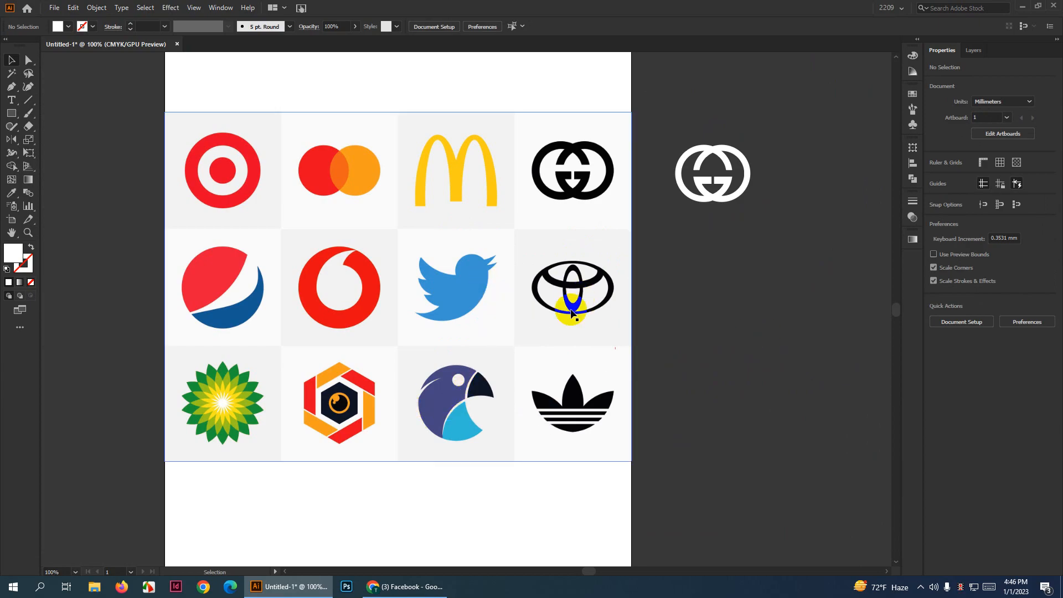
{"action": "scroll", "coordinate": [786, 332], "scroll_direction": "up", "scroll_amount": 1}
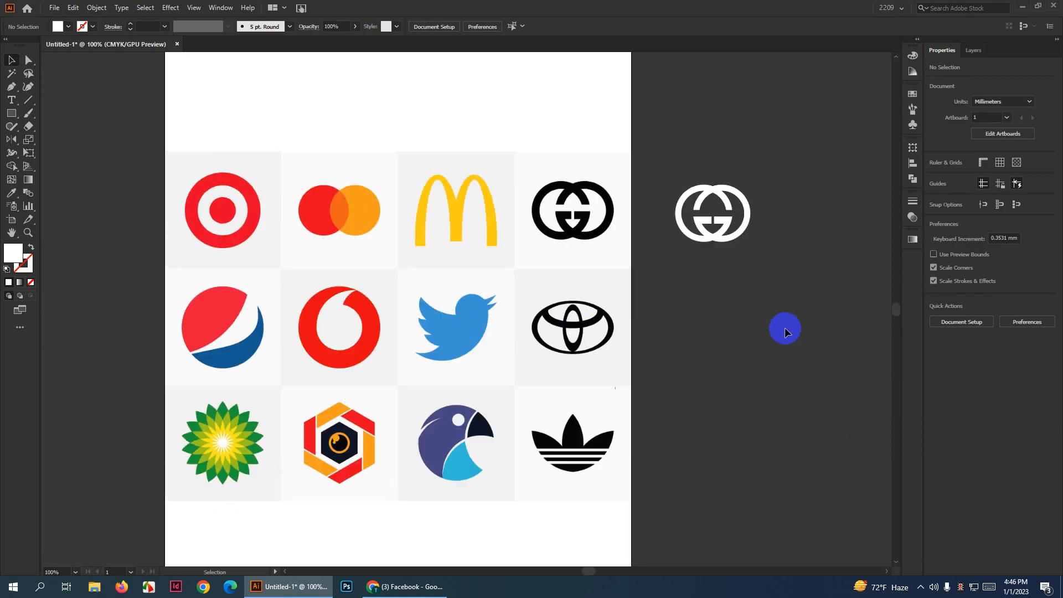
Draw an ellipse about 36.7 mm wide over the outer ring of the Toyota reference logo
{"action": "left_click_drag", "start_coordinate": [783, 332], "coordinate": [607, 312]}
{"action": "scroll", "coordinate": [648, 324], "scroll_direction": "up", "scroll_amount": 1}
{"action": "scroll", "coordinate": [325, 288], "scroll_direction": "up", "scroll_amount": 2}
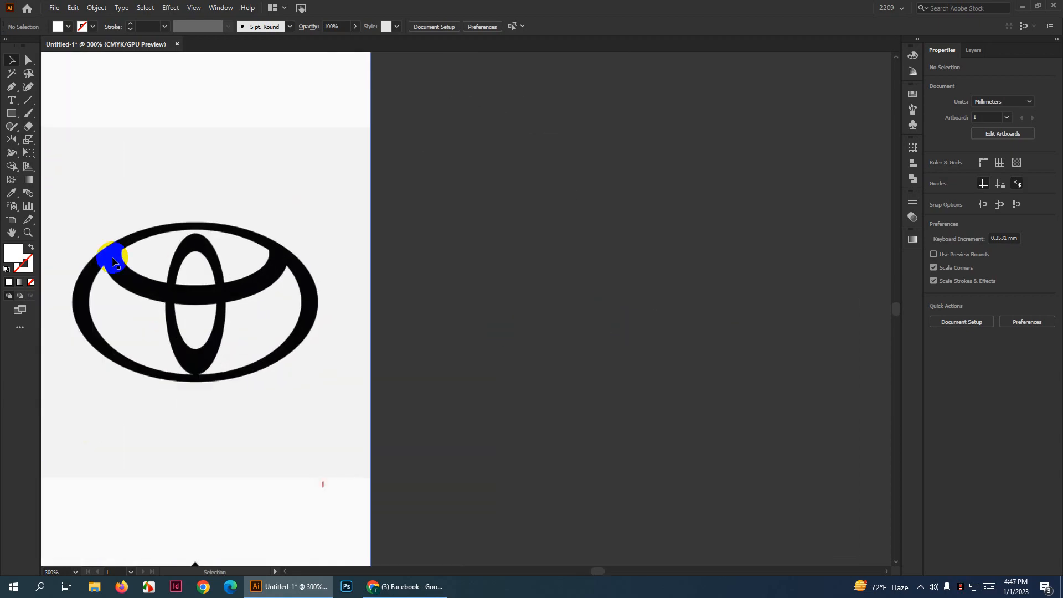
{"action": "scroll", "coordinate": [72, 258], "scroll_direction": "up", "scroll_amount": 2}
{"action": "scroll", "coordinate": [329, 288], "scroll_direction": "down", "scroll_amount": 4}
{"action": "scroll", "coordinate": [531, 367], "scroll_direction": "left", "scroll_amount": 6}
{"action": "scroll", "coordinate": [545, 334], "scroll_direction": "up", "scroll_amount": 2}
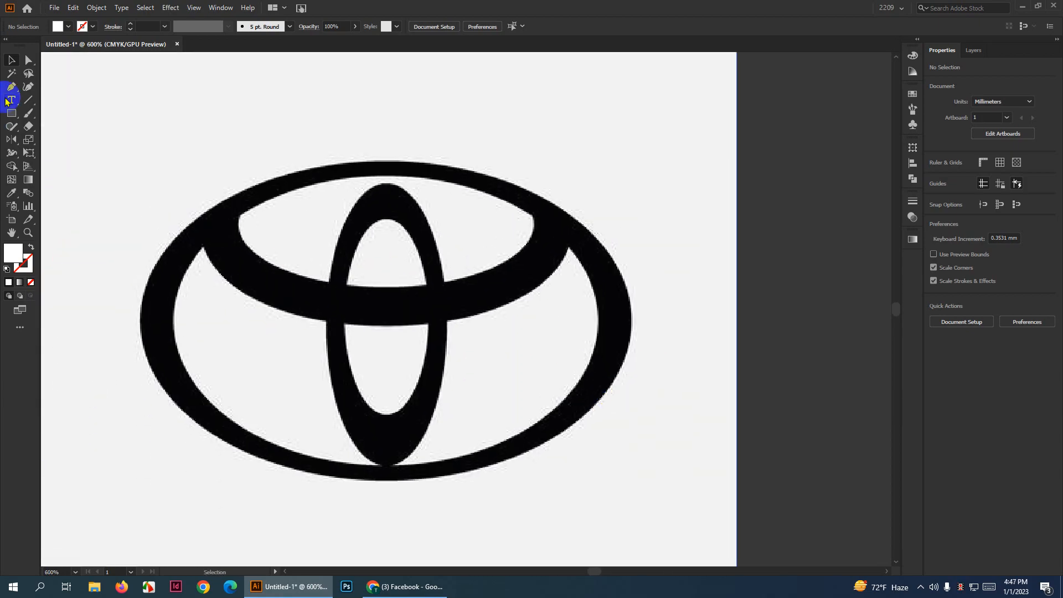
{"action": "left_click_drag", "start_coordinate": [8, 118], "coordinate": [76, 142]}
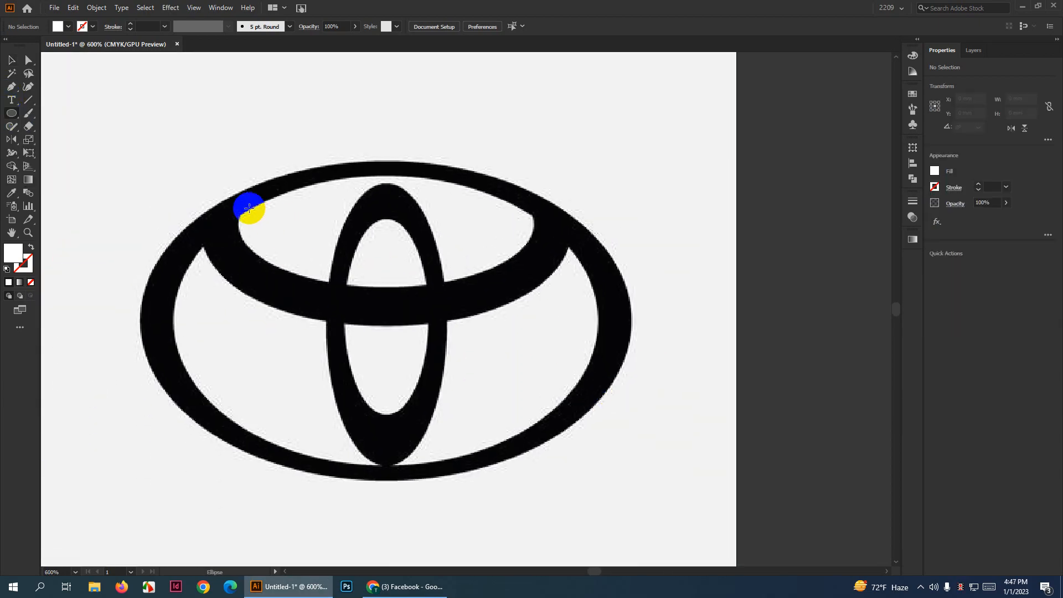
{"action": "mouse_move", "coordinate": [229, 198]}
{"action": "left_mouse_down"}
{"action": "mouse_move", "coordinate": [626, 408]}
{"action": "mouse_move", "coordinate": [655, 446]}
{"action": "mouse_move", "coordinate": [608, 436]}
{"action": "mouse_move", "coordinate": [631, 448]}
{"action": "left_mouse_up"}
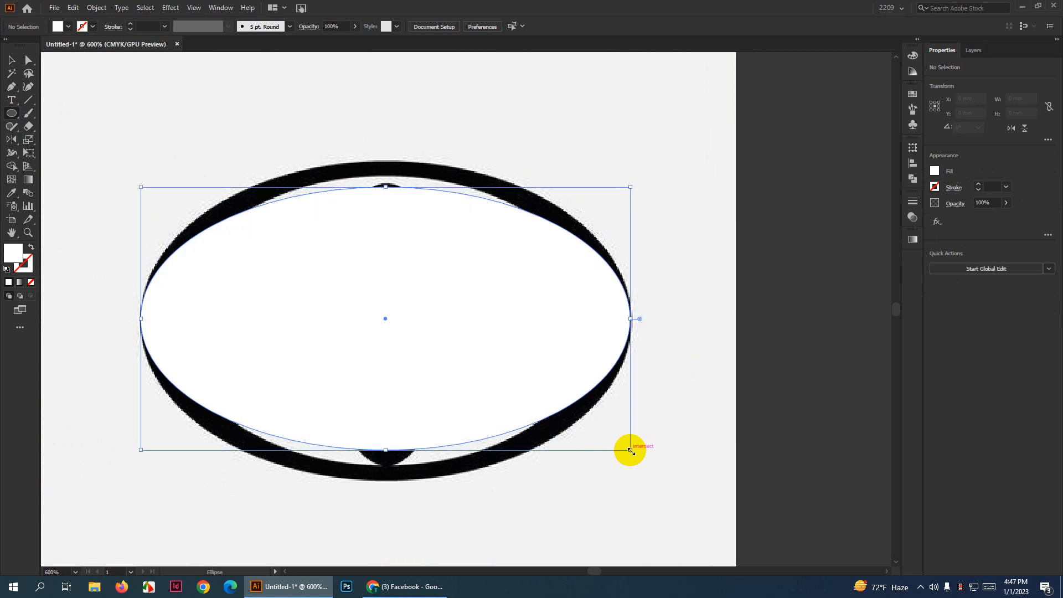
Stretch the ellipse to the ring's full height, about 24 mm, and swap its white fill for a white outline
{"action": "left_click_drag", "start_coordinate": [386, 188], "coordinate": [382, 161]}
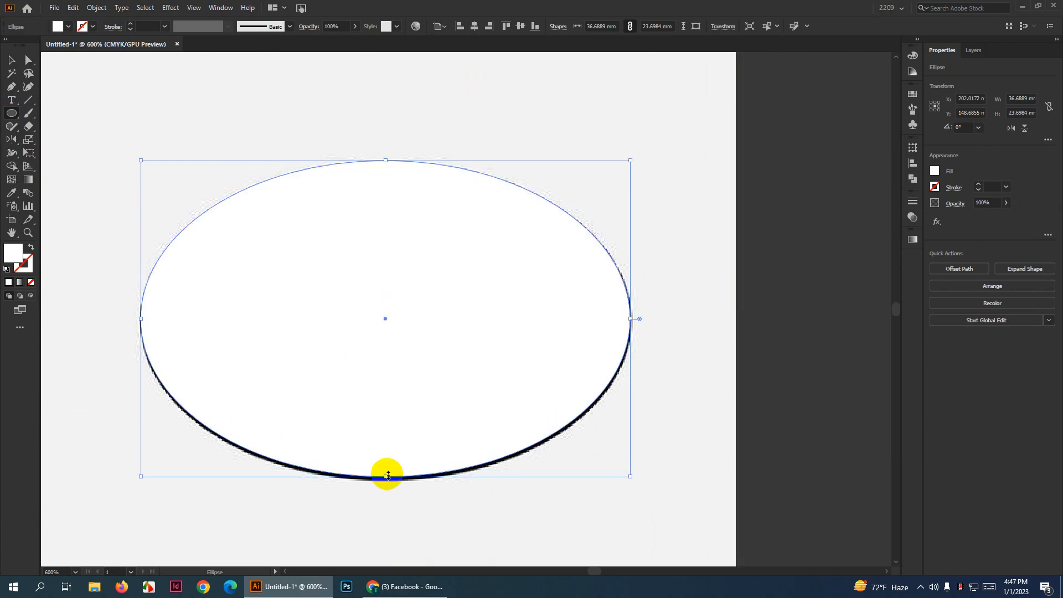
{"action": "left_click_drag", "start_coordinate": [386, 479], "coordinate": [385, 480]}
{"action": "left_click", "coordinate": [31, 248]}
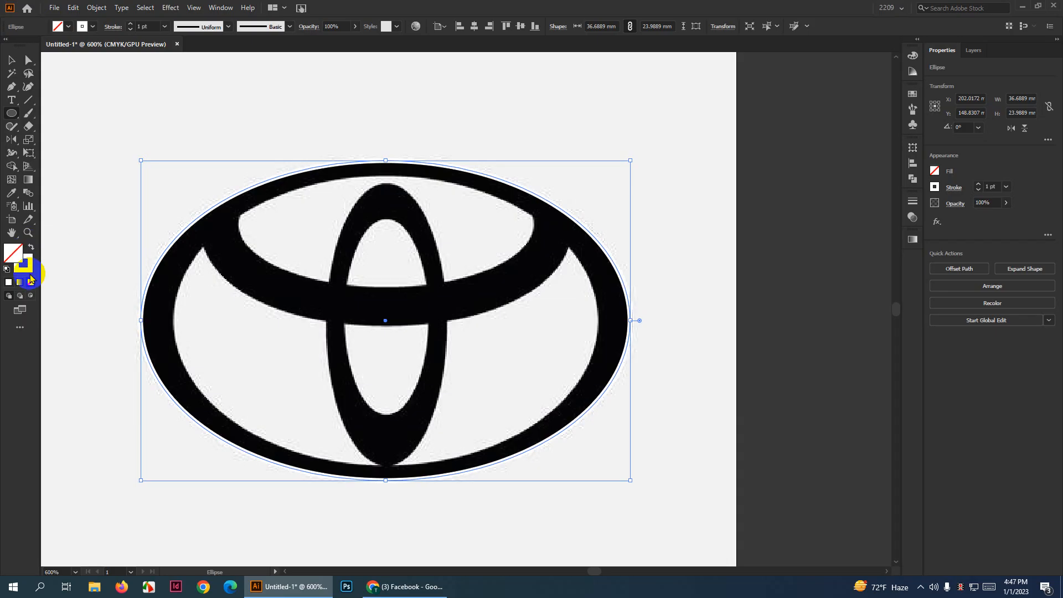
{"action": "left_click", "coordinate": [243, 227]}
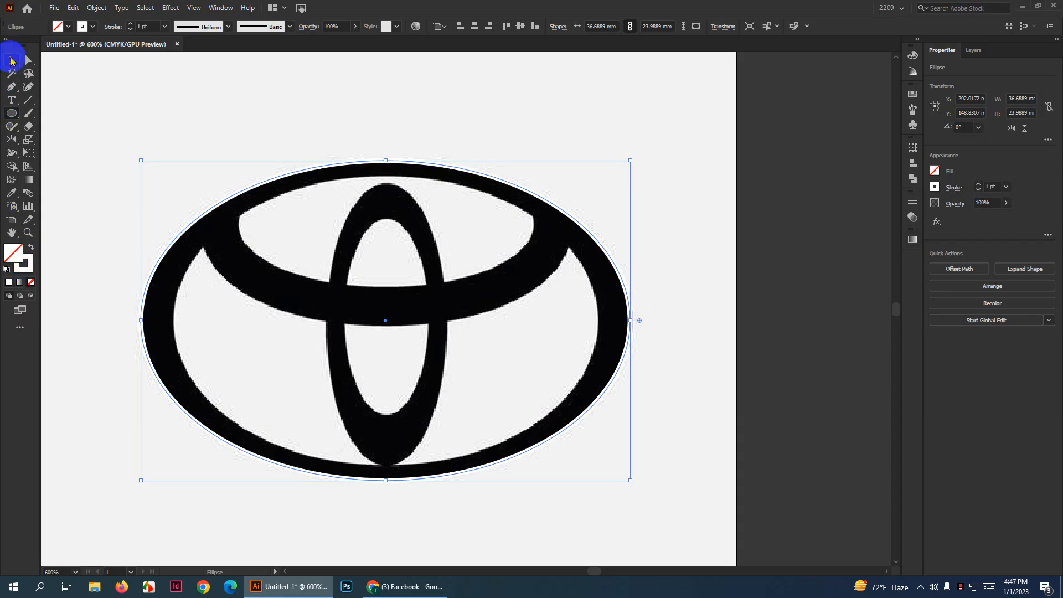
Create a smaller concentric copy of the ellipse, about 32 by 21.7 mm, matching the ring's inner edge
{"action": "left_click", "coordinate": [11, 60]}
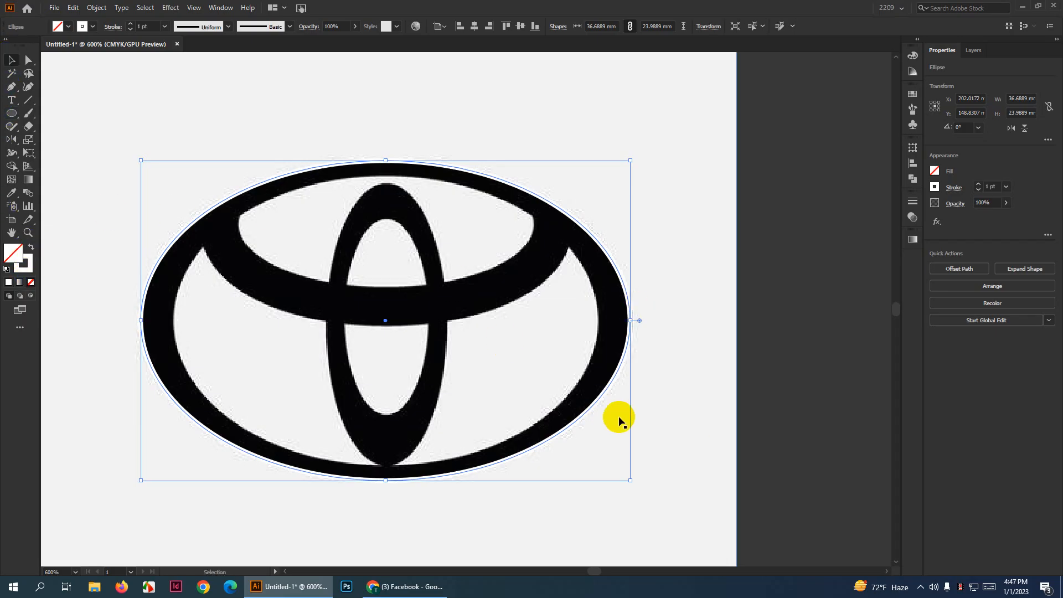
{"action": "left_click", "coordinate": [340, 214]}
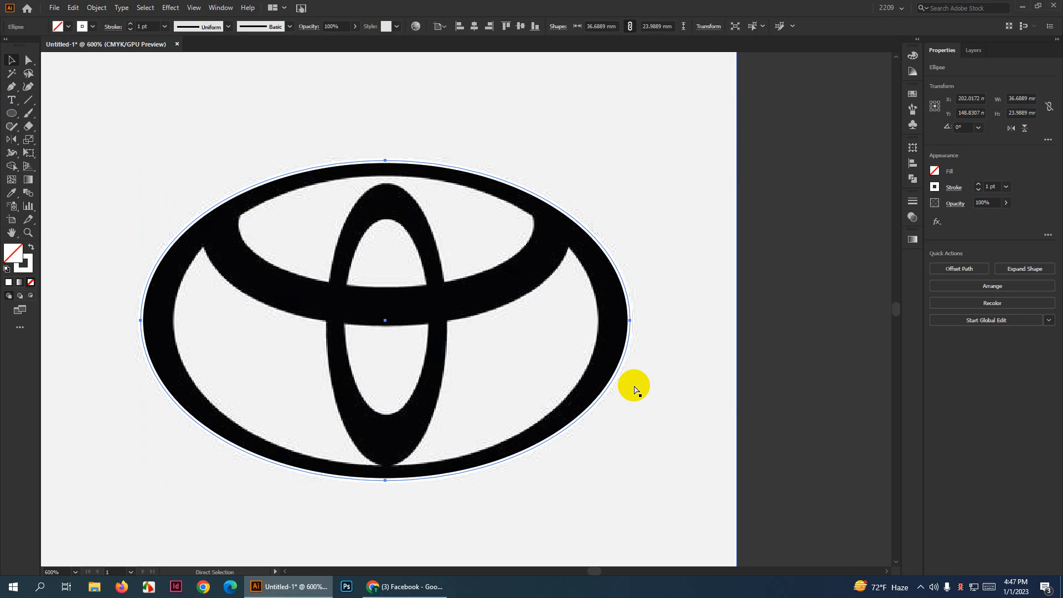
{"action": "left_click", "coordinate": [630, 322]}
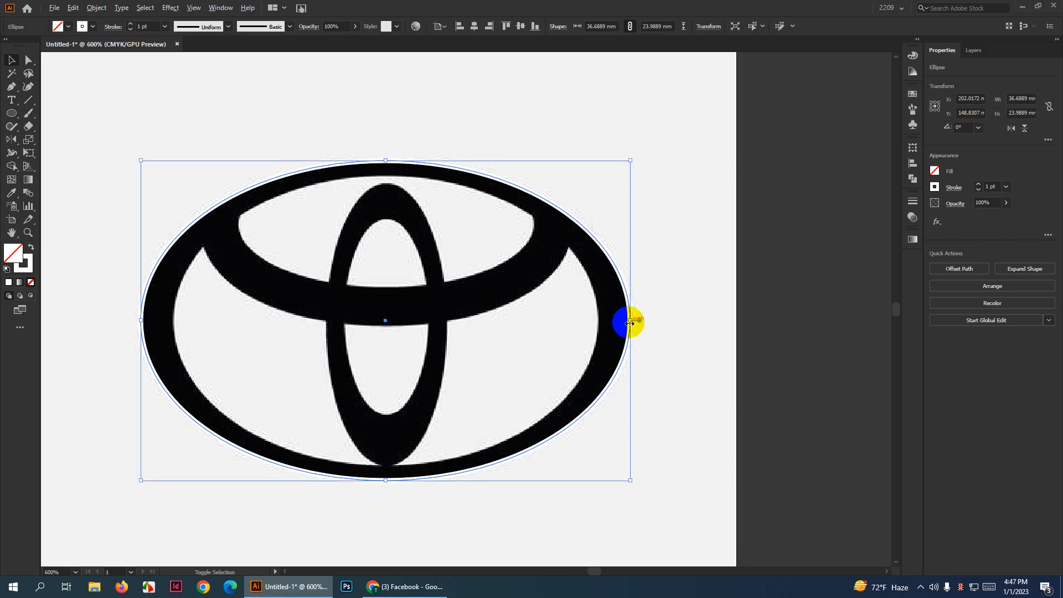
{"action": "left_click_drag", "start_coordinate": [630, 322], "coordinate": [600, 318]}
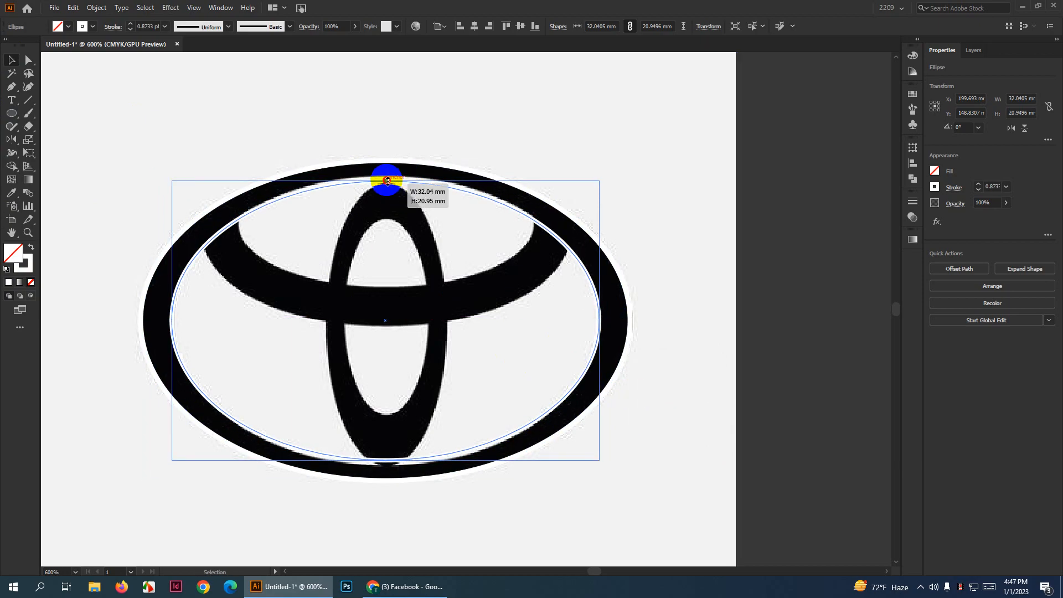
{"action": "left_click_drag", "start_coordinate": [387, 180], "coordinate": [387, 175]}
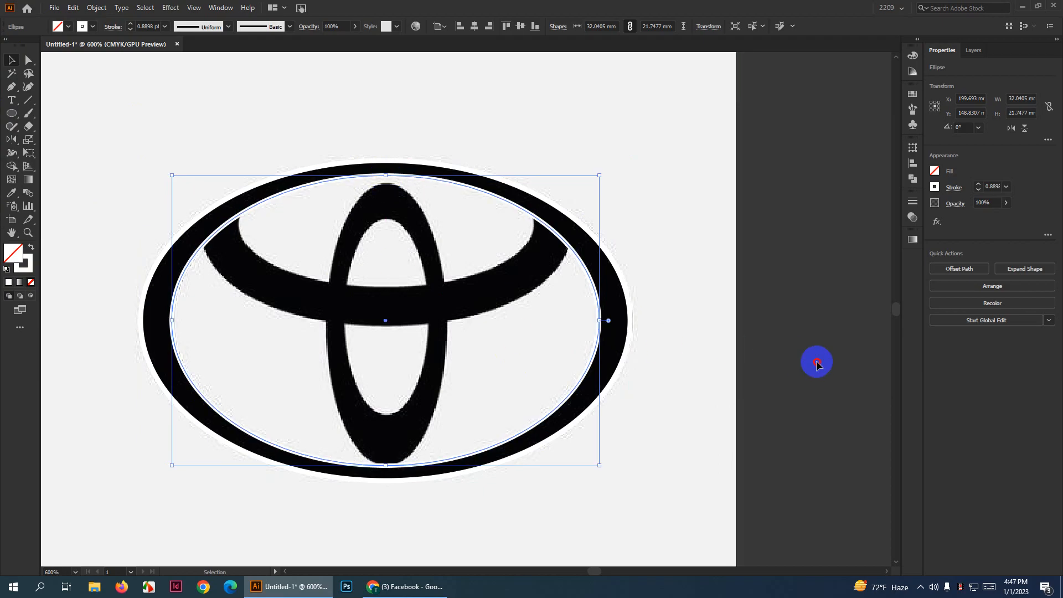
{"action": "left_click", "coordinate": [817, 362]}
Duplicate the inner ellipse straight upward so its bottom follows the lower edge of the logo's curved horizontal band
{"action": "scroll", "coordinate": [307, 318], "scroll_direction": "up", "scroll_amount": 4}
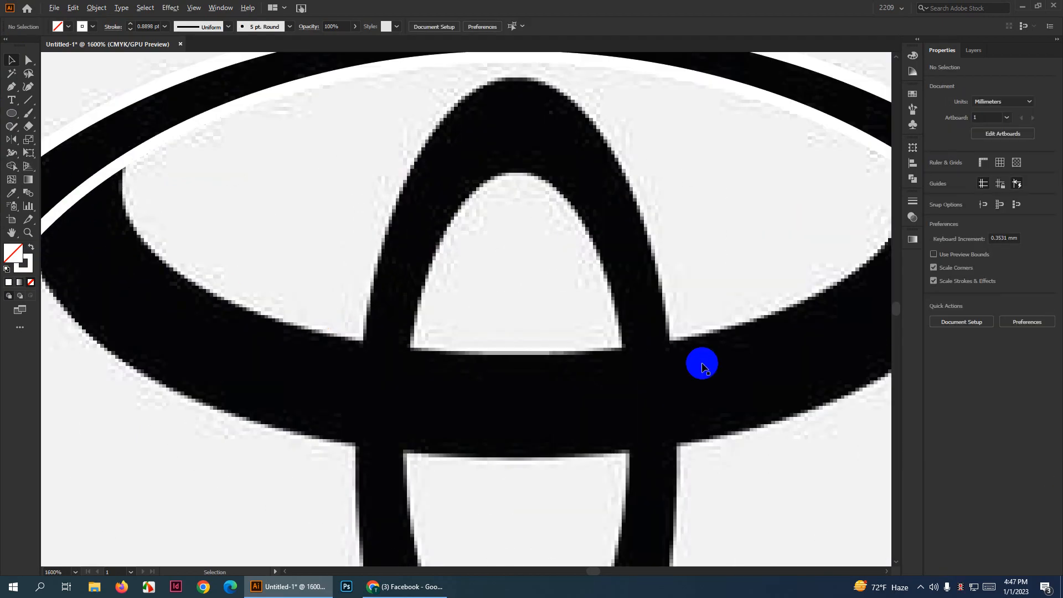
{"action": "scroll", "coordinate": [701, 364], "scroll_direction": "down", "scroll_amount": 4}
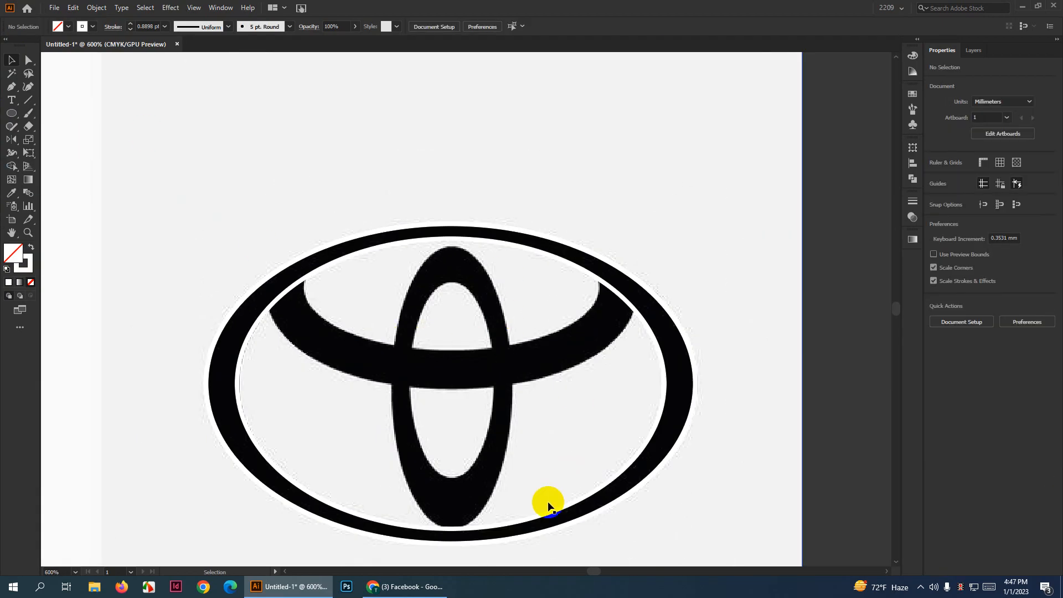
{"action": "left_click_drag", "start_coordinate": [541, 510], "coordinate": [549, 372]}
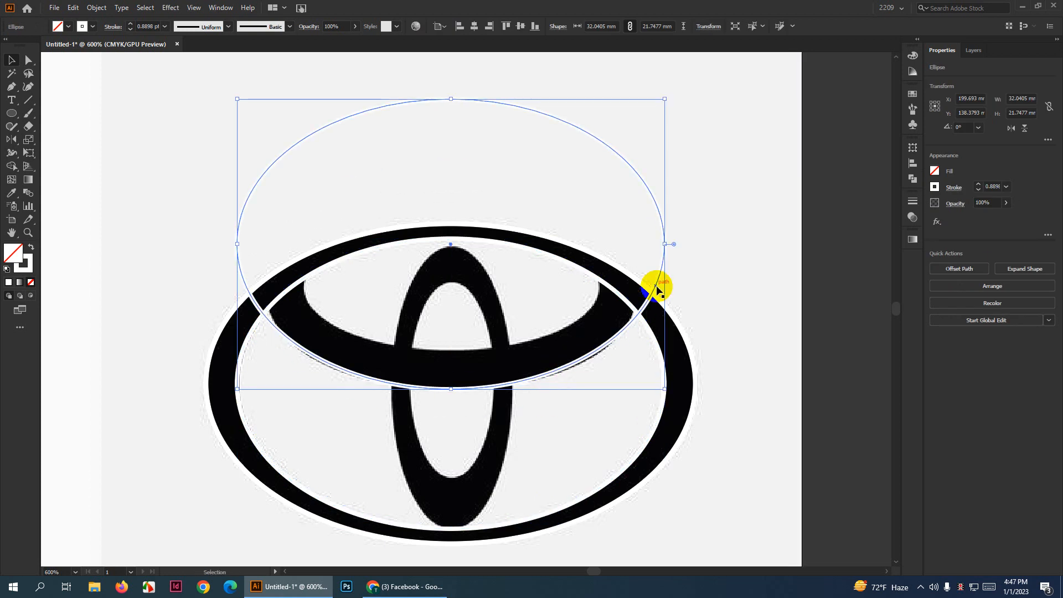
{"action": "scroll", "coordinate": [659, 279], "scroll_direction": "up", "scroll_amount": 1}
{"action": "left_click_drag", "start_coordinate": [664, 235], "coordinate": [648, 235]}
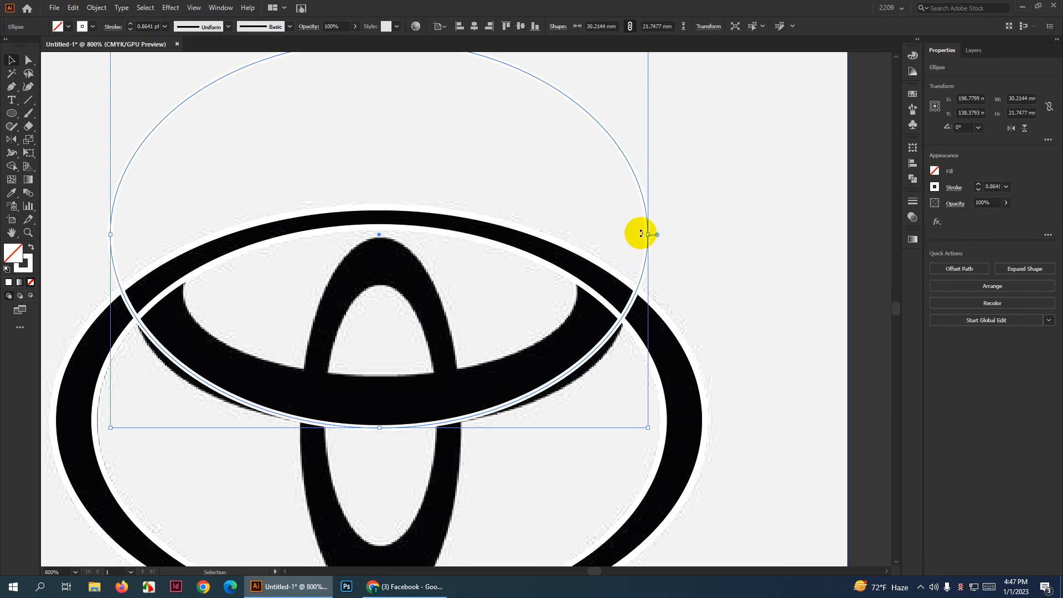
{"action": "left_click_drag", "start_coordinate": [648, 234], "coordinate": [665, 237]}
Shift the raised ellipse down slightly to align its bottom with the band's lower edge
{"action": "scroll", "coordinate": [342, 441], "scroll_direction": "up", "scroll_amount": 2}
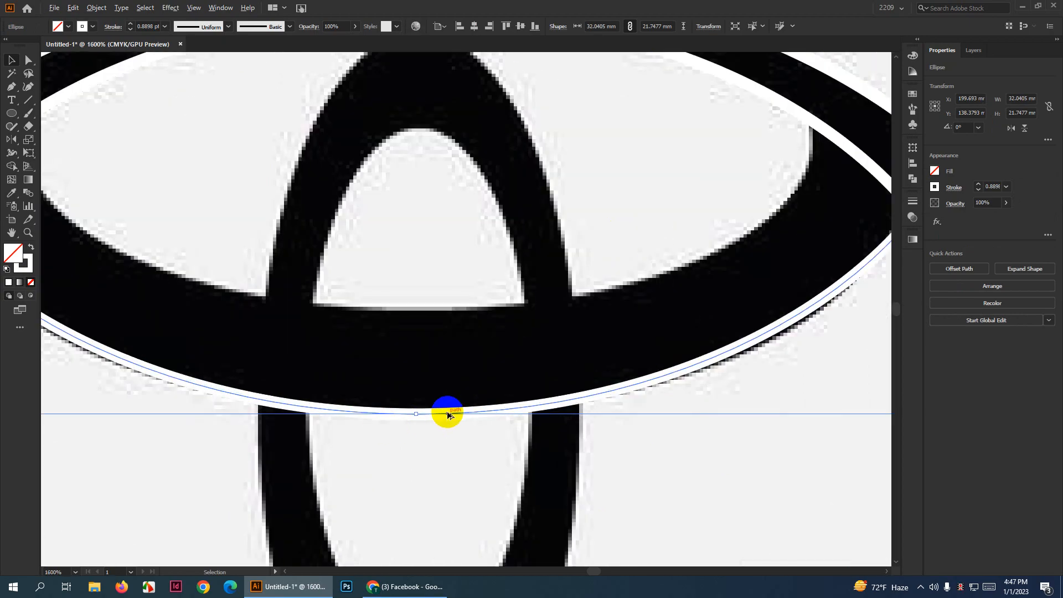
{"action": "left_click_drag", "start_coordinate": [448, 413], "coordinate": [447, 417]}
{"action": "scroll", "coordinate": [448, 416], "scroll_direction": "down", "scroll_amount": 3}
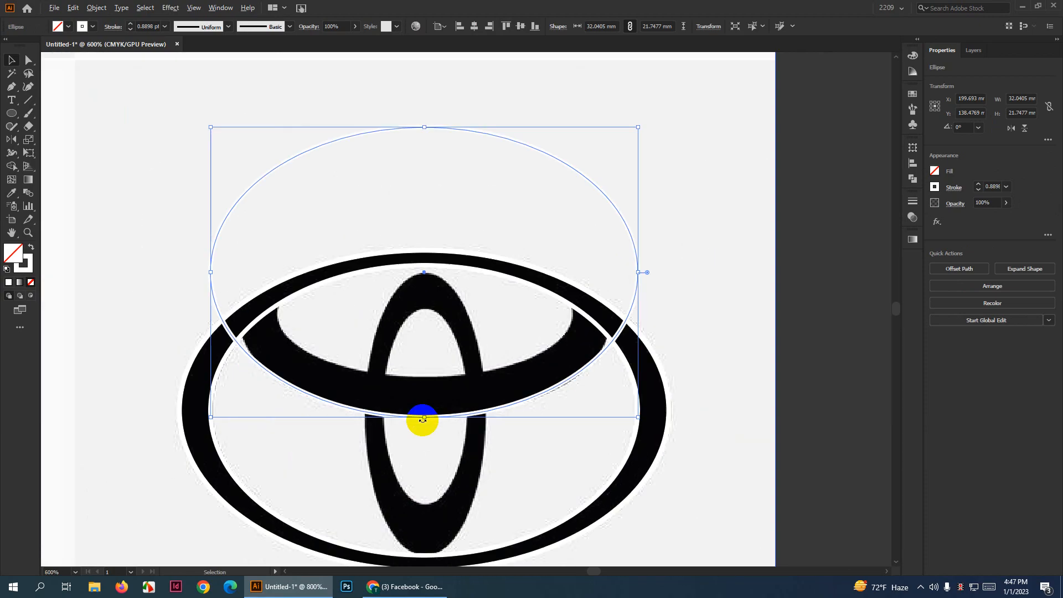
Narrow the raised ellipse symmetrically to about 31.4 mm wide to fit the band's lower curve
{"action": "scroll", "coordinate": [190, 309], "scroll_direction": "up", "scroll_amount": 2}
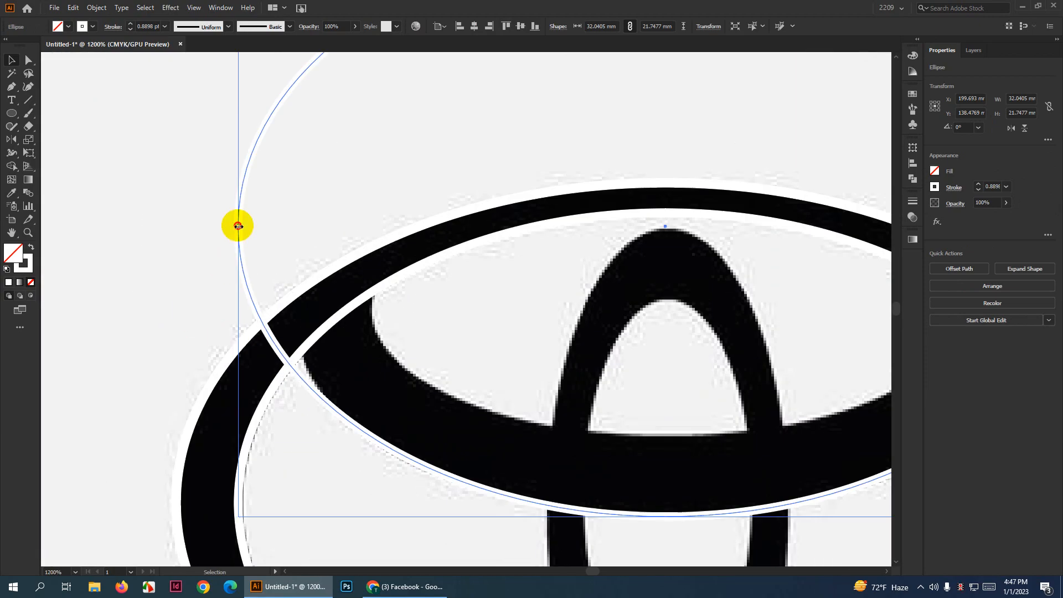
{"action": "left_click_drag", "start_coordinate": [237, 226], "coordinate": [249, 226]}
{"action": "scroll", "coordinate": [184, 304], "scroll_direction": "down", "scroll_amount": 3}
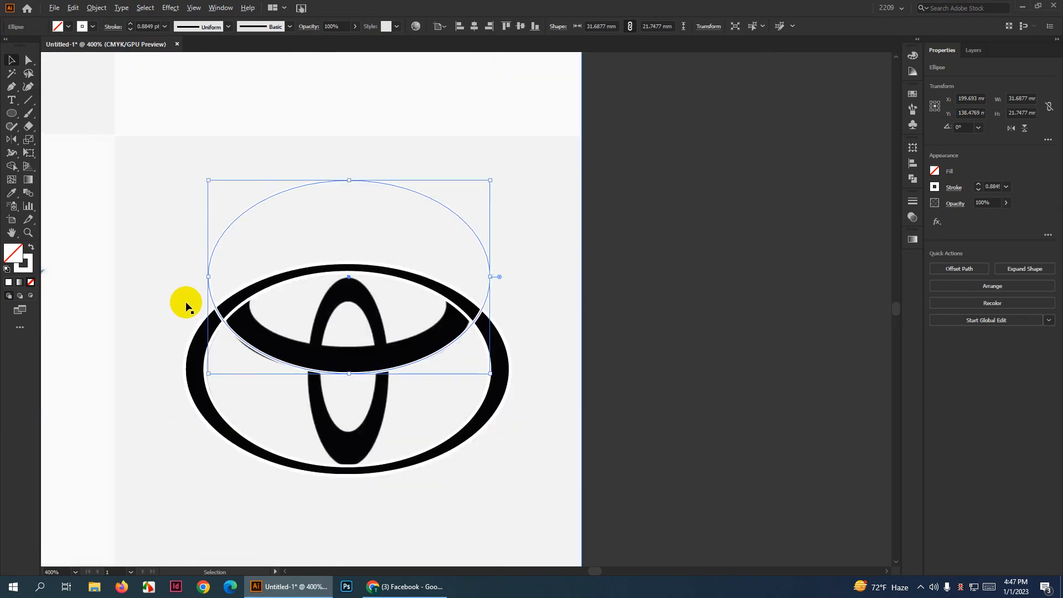
{"action": "scroll", "coordinate": [449, 354], "scroll_direction": "up", "scroll_amount": 1}
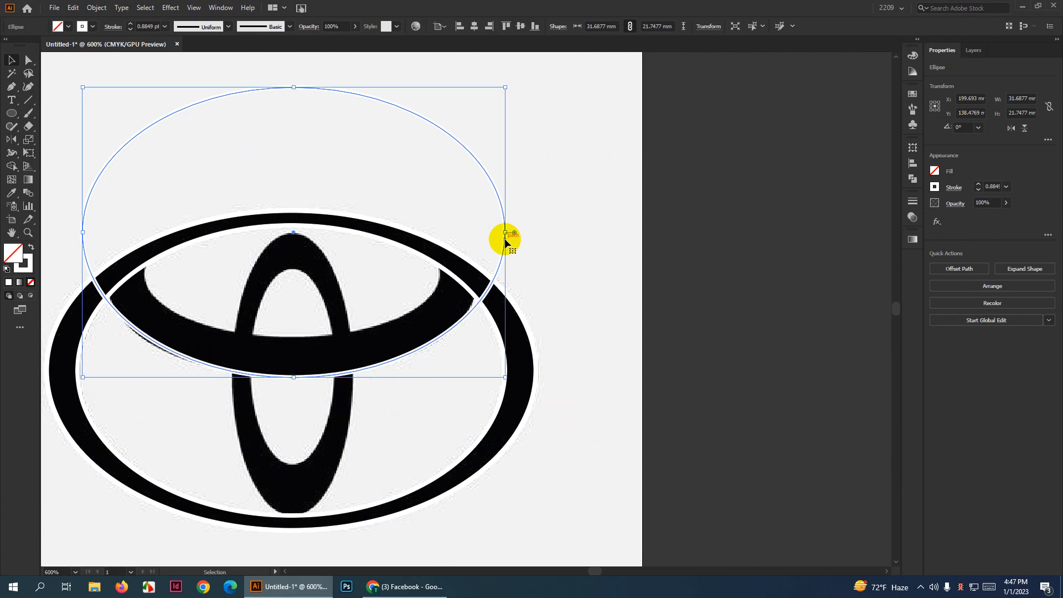
{"action": "left_click_drag", "start_coordinate": [504, 233], "coordinate": [501, 230]}
{"action": "scroll", "coordinate": [510, 316], "scroll_direction": "down", "scroll_amount": 1}
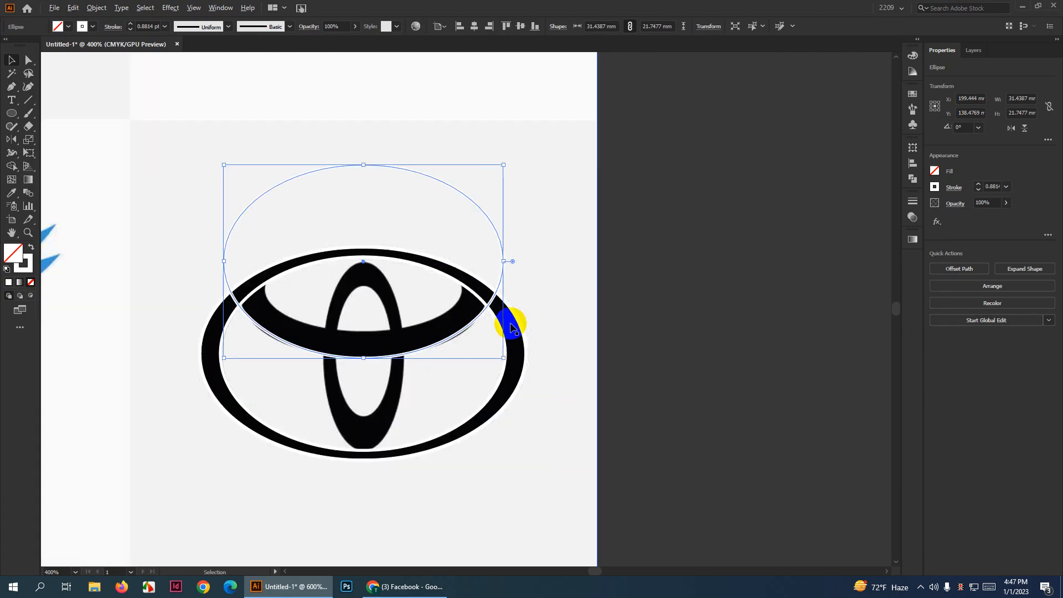
Duplicate the raised ellipse straight upward so the copy's bottom follows the band's upper edge
{"action": "scroll", "coordinate": [367, 361], "scroll_direction": "up", "scroll_amount": 2}
{"action": "scroll", "coordinate": [359, 373], "scroll_direction": "up", "scroll_amount": 2}
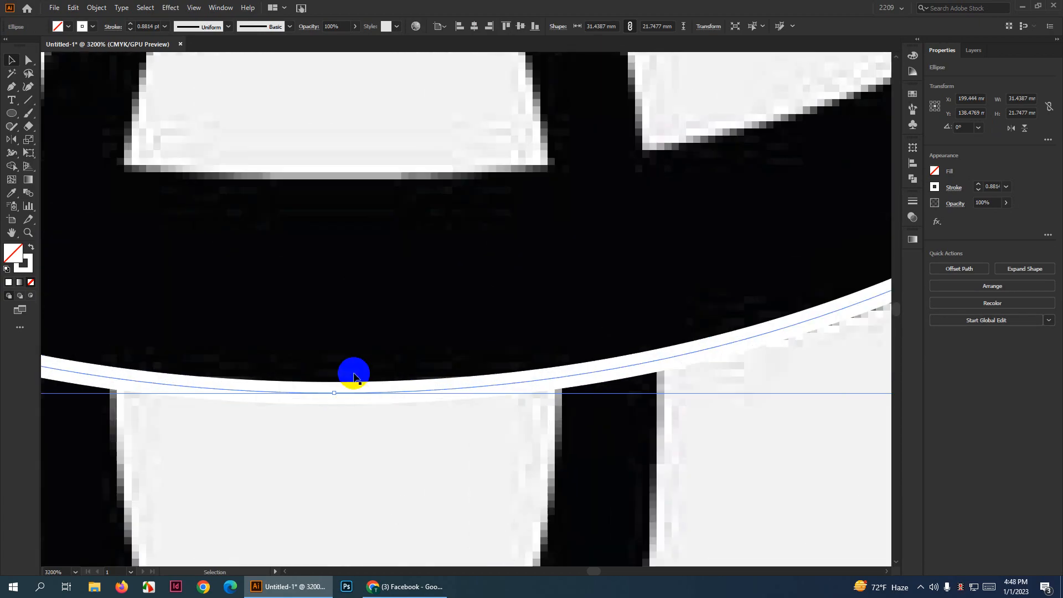
{"action": "left_click_drag", "start_coordinate": [353, 394], "coordinate": [358, 316]}
{"action": "scroll", "coordinate": [353, 397], "scroll_direction": "down", "scroll_amount": 2}
{"action": "scroll", "coordinate": [368, 327], "scroll_direction": "down", "scroll_amount": 2}
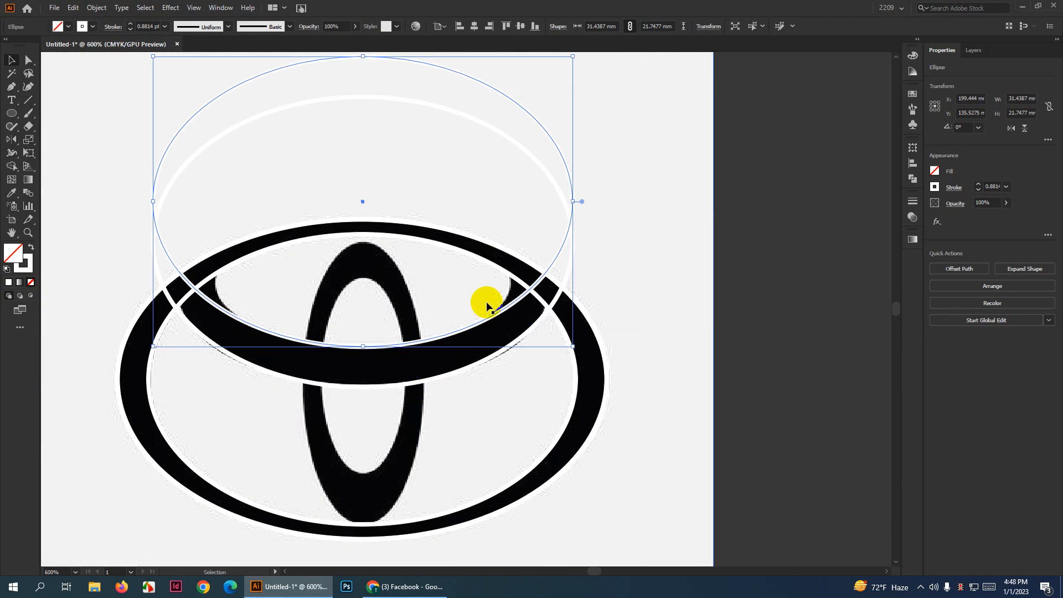
{"action": "left_click_drag", "start_coordinate": [575, 205], "coordinate": [547, 201]}
{"action": "key", "text": "ctrl+z"}
{"action": "left_click", "coordinate": [639, 227]}
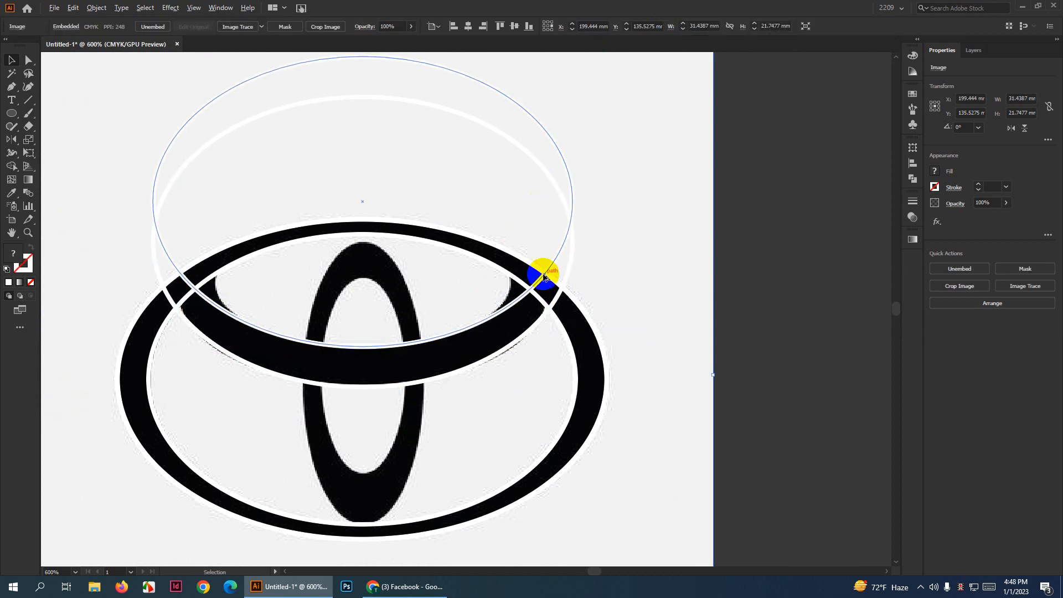
Make two more copies of the band ellipse, offset left and right, so their sides trace the band's inner ends
{"action": "scroll", "coordinate": [520, 290], "scroll_direction": "up", "scroll_amount": 2}
{"action": "left_click_drag", "start_coordinate": [504, 316], "coordinate": [398, 405]}
{"action": "scroll", "coordinate": [508, 337], "scroll_direction": "down", "scroll_amount": 3}
{"action": "scroll", "coordinate": [309, 341], "scroll_direction": "up", "scroll_amount": 2}
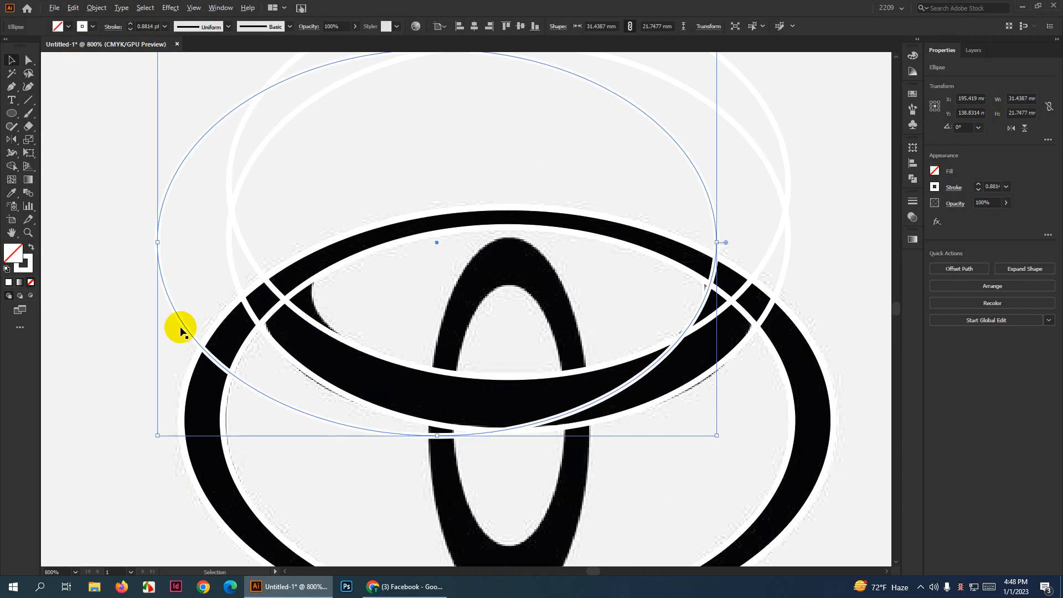
{"action": "left_click_drag", "start_coordinate": [186, 330], "coordinate": [328, 322]}
{"action": "scroll", "coordinate": [251, 304], "scroll_direction": "down", "scroll_amount": 3}
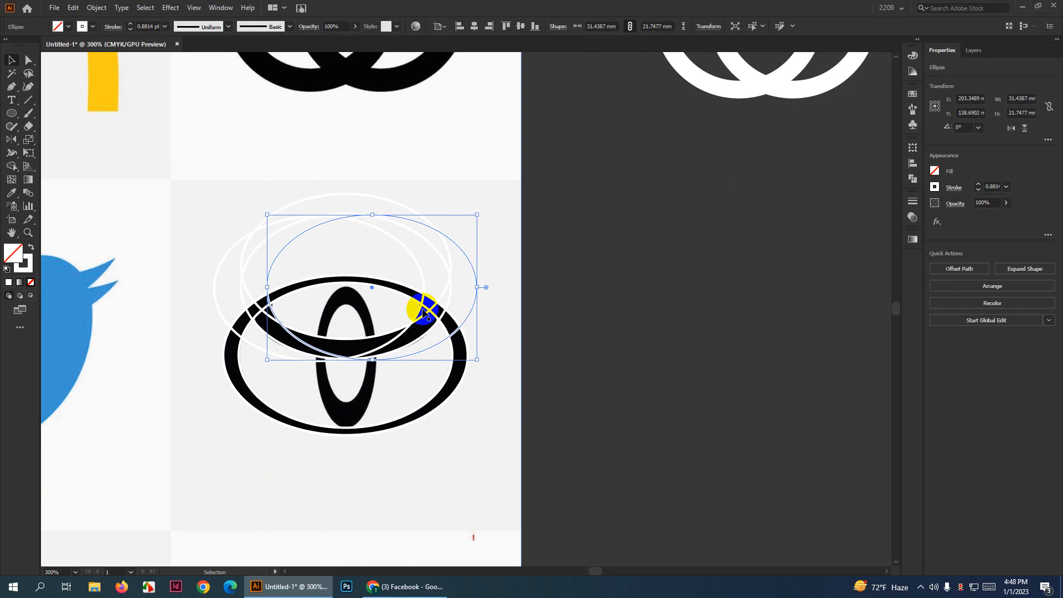
Lock the reference image and select all the ellipses traced over the Toyota logo
{"action": "left_click", "coordinate": [496, 315]}
{"action": "key", "text": "ctrl+2"}
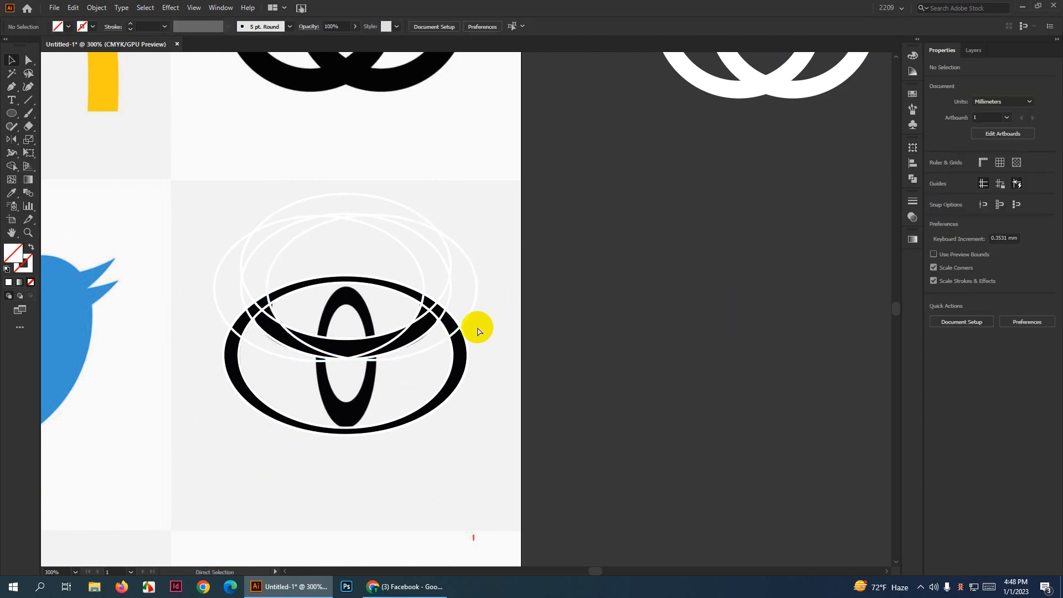
{"action": "left_click_drag", "start_coordinate": [116, 183], "coordinate": [556, 509]}
{"action": "scroll", "coordinate": [454, 391], "scroll_direction": "up", "scroll_amount": 2}
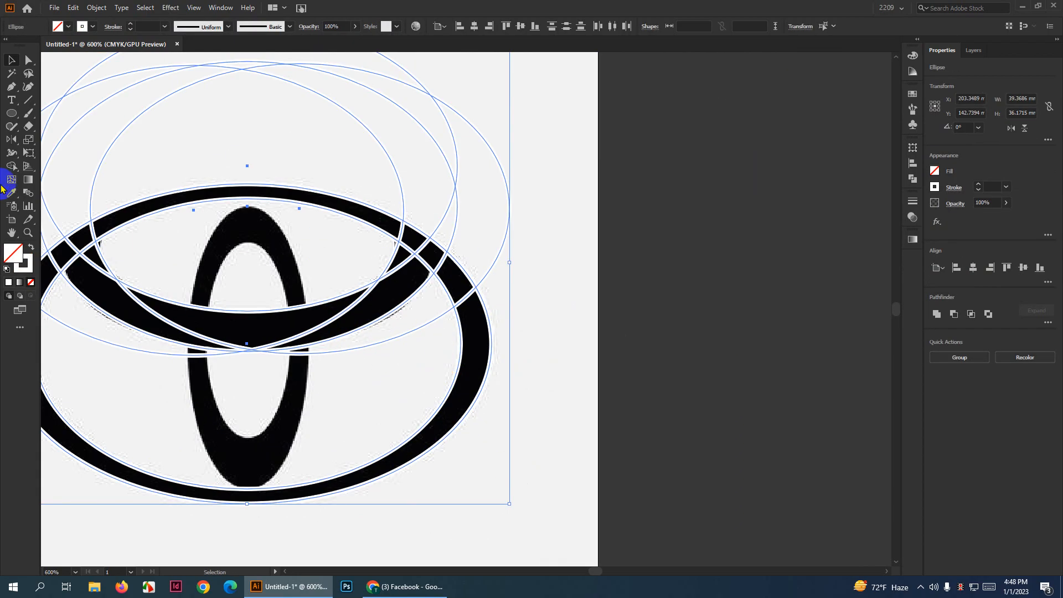
Remove the ellipse regions extending above and outside the outer ring with Shape Builder
{"action": "left_click", "coordinate": [14, 167]}
{"action": "scroll", "coordinate": [431, 295], "scroll_direction": "up", "scroll_amount": 2}
{"action": "scroll", "coordinate": [592, 298], "scroll_direction": "down", "scroll_amount": 2}
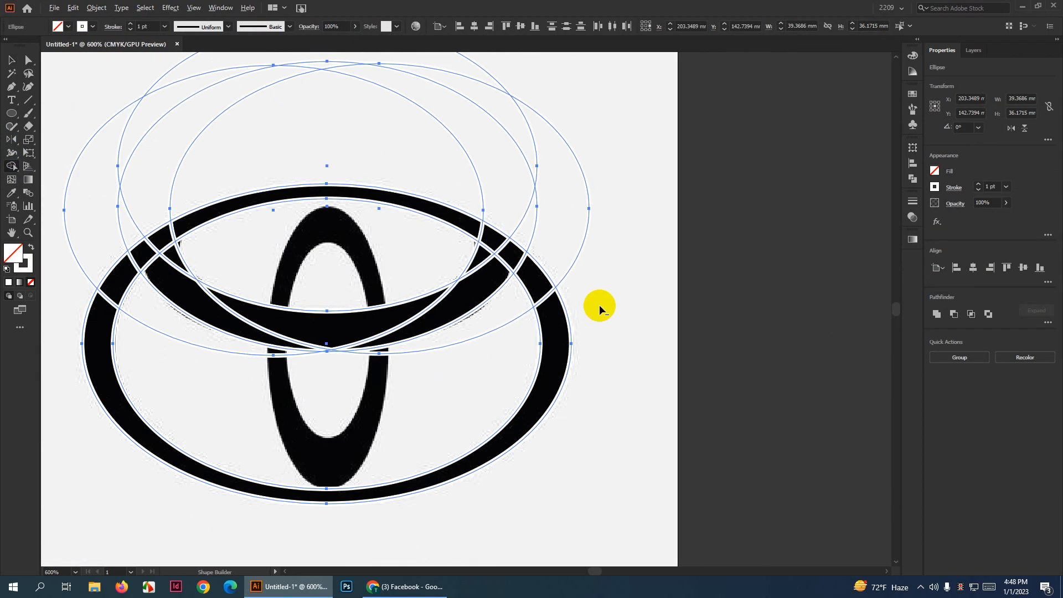
{"action": "scroll", "coordinate": [600, 303], "scroll_direction": "up", "scroll_amount": 1}
{"action": "left_click_drag", "start_coordinate": [601, 204], "coordinate": [412, 202]}
{"action": "scroll", "coordinate": [573, 221], "scroll_direction": "down", "scroll_amount": 2}
{"action": "mouse_move", "coordinate": [528, 198]}
{"action": "left_mouse_down"}
{"action": "mouse_move", "coordinate": [383, 176]}
{"action": "mouse_move", "coordinate": [334, 240]}
{"action": "left_mouse_up"}
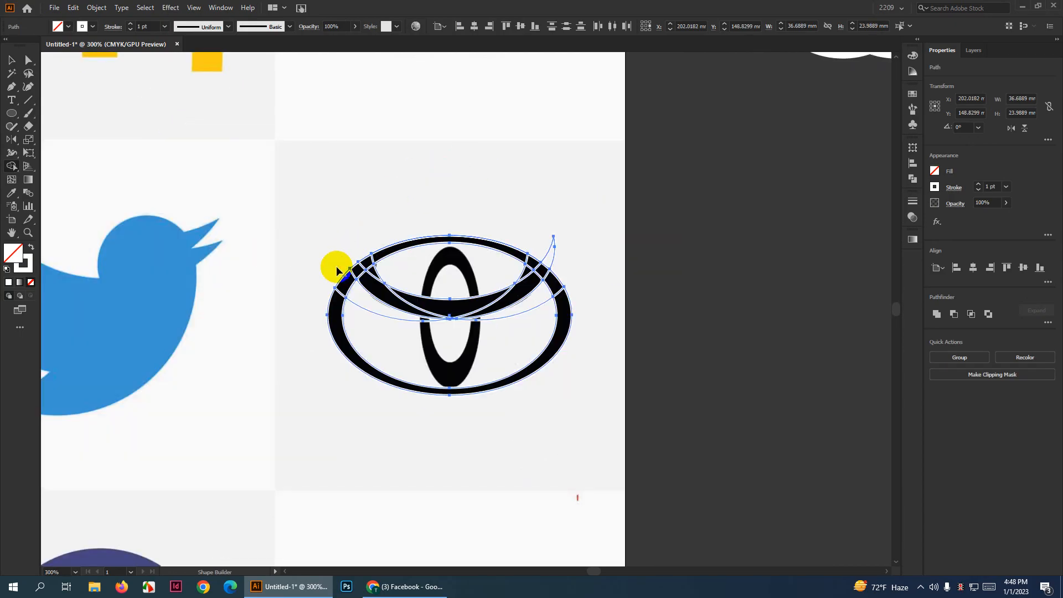
Merge the outer ring's upper and right segments over the Toyota logo into one shape with Shape Builder
{"action": "scroll", "coordinate": [567, 260], "scroll_direction": "up", "scroll_amount": 3}
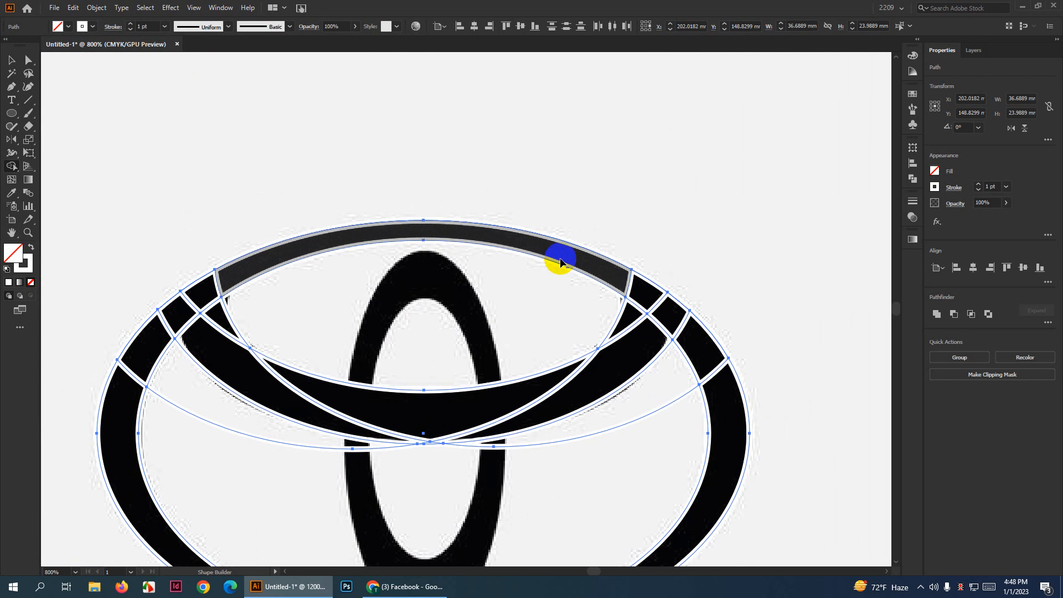
{"action": "scroll", "coordinate": [558, 260], "scroll_direction": "down", "scroll_amount": 1}
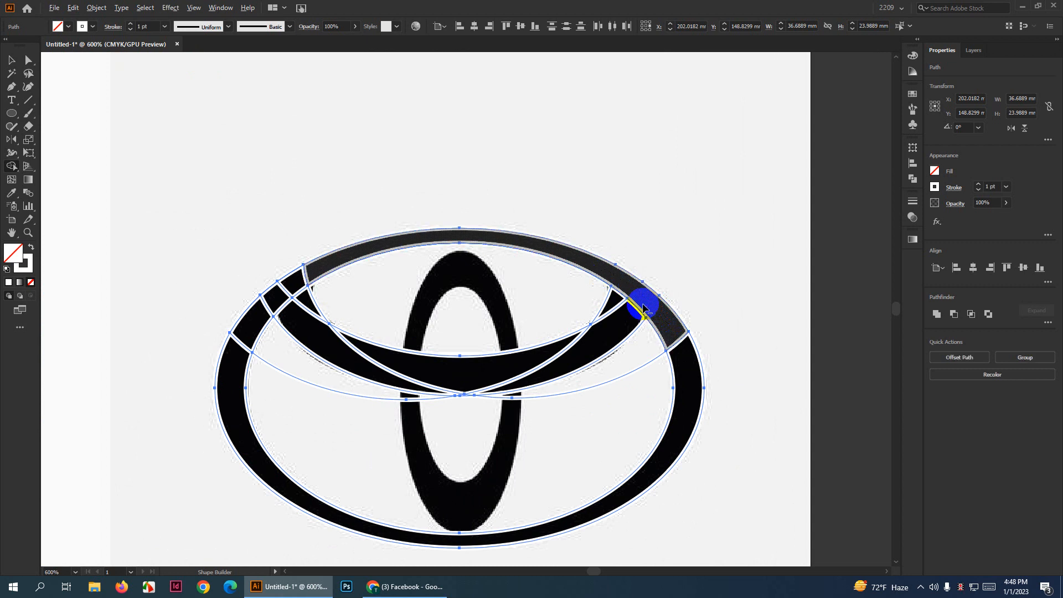
{"action": "scroll", "coordinate": [644, 300], "scroll_direction": "up", "scroll_amount": 2}
{"action": "scroll", "coordinate": [584, 297], "scroll_direction": "up", "scroll_amount": 3}
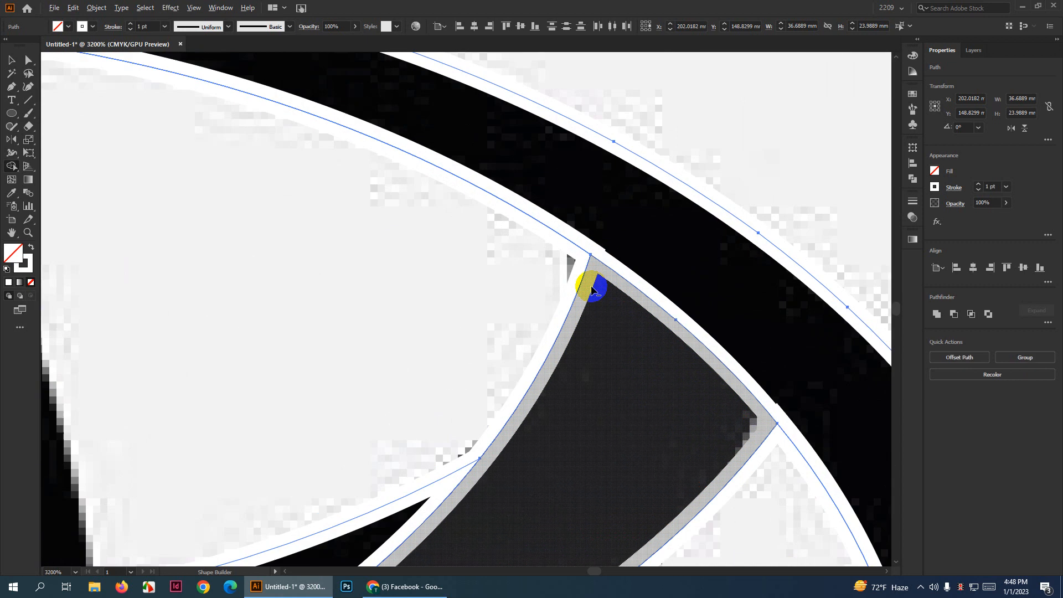
{"action": "scroll", "coordinate": [565, 277], "scroll_direction": "down", "scroll_amount": 3}
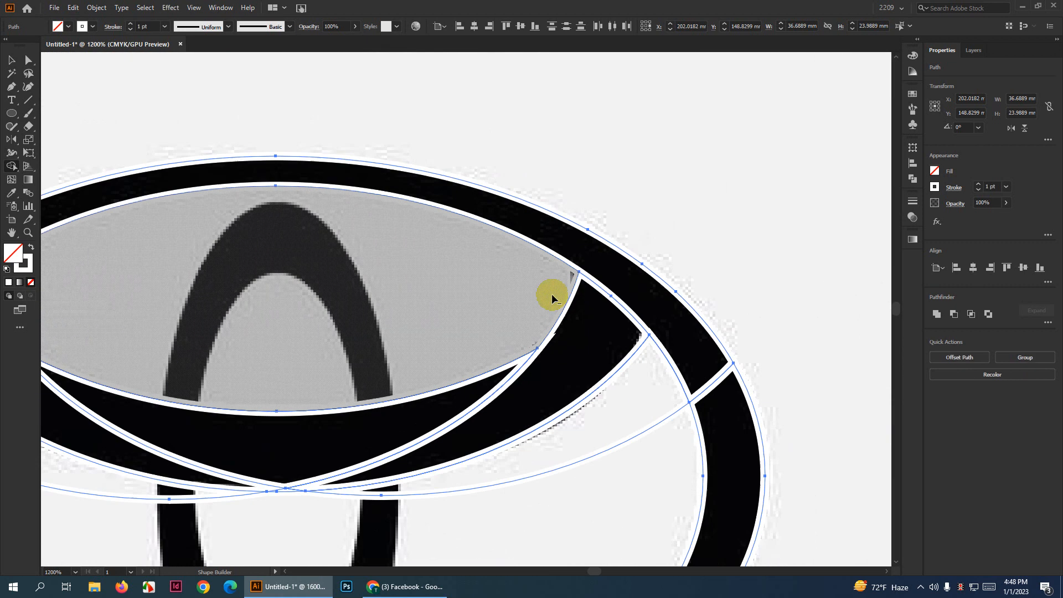
Merge the overlapping regions of the curved band from its right end to its left end with Shape Builder
{"action": "mouse_move", "coordinate": [573, 331]}
{"action": "left_mouse_down"}
{"action": "mouse_move", "coordinate": [540, 374]}
{"action": "mouse_move", "coordinate": [501, 374]}
{"action": "left_mouse_up"}
{"action": "scroll", "coordinate": [515, 371], "scroll_direction": "down", "scroll_amount": 2}
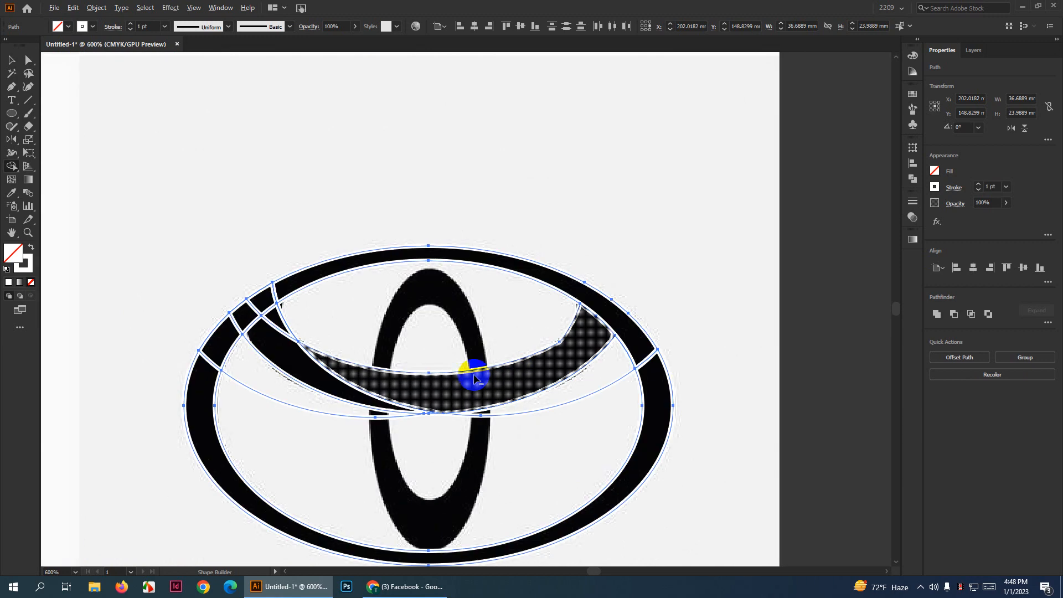
{"action": "scroll", "coordinate": [519, 366], "scroll_direction": "up", "scroll_amount": 2}
{"action": "mouse_move", "coordinate": [291, 381]}
{"action": "left_mouse_down"}
{"action": "mouse_move", "coordinate": [238, 384]}
{"action": "mouse_move", "coordinate": [157, 312]}
{"action": "mouse_move", "coordinate": [144, 283]}
{"action": "mouse_move", "coordinate": [67, 265]}
{"action": "mouse_move", "coordinate": [168, 207]}
{"action": "mouse_move", "coordinate": [61, 301]}
{"action": "left_mouse_up"}
Merge the remaining ring segments with the band and remove the two leftover crescents beneath the band with Shape Builder
{"action": "scroll", "coordinate": [171, 208], "scroll_direction": "down", "scroll_amount": 1}
{"action": "scroll", "coordinate": [110, 321], "scroll_direction": "left", "scroll_amount": 3}
{"action": "mouse_move", "coordinate": [302, 287]}
{"action": "left_mouse_down"}
{"action": "mouse_move", "coordinate": [279, 232]}
{"action": "mouse_move", "coordinate": [304, 277]}
{"action": "left_mouse_up"}
{"action": "scroll", "coordinate": [305, 277], "scroll_direction": "down", "scroll_amount": 1}
{"action": "scroll", "coordinate": [622, 266], "scroll_direction": "up", "scroll_amount": 1}
{"action": "scroll", "coordinate": [622, 266], "scroll_direction": "down", "scroll_amount": 2}
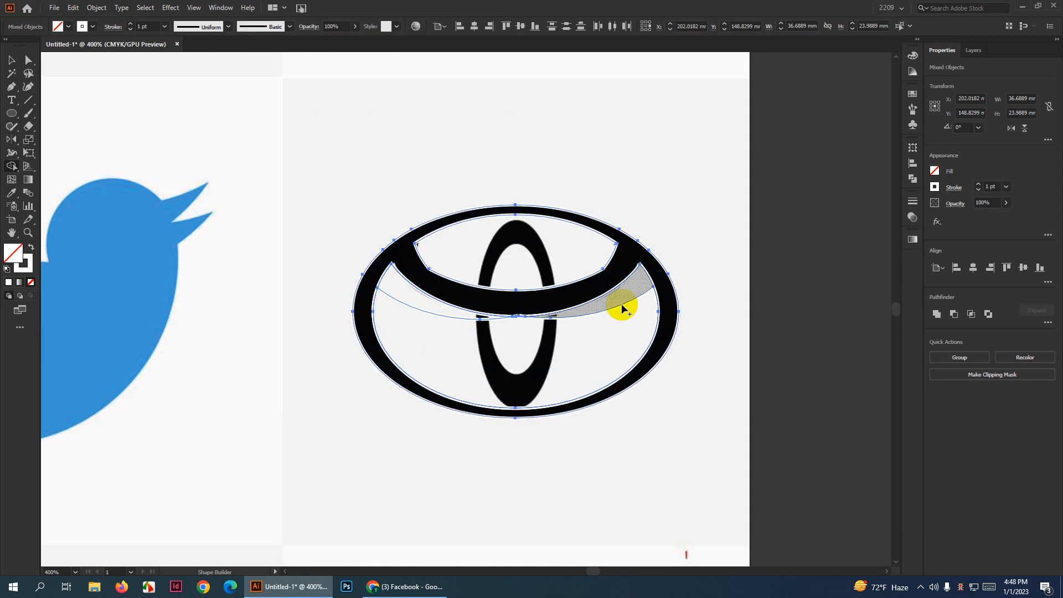
{"action": "scroll", "coordinate": [621, 307], "scroll_direction": "down", "scroll_amount": 1}
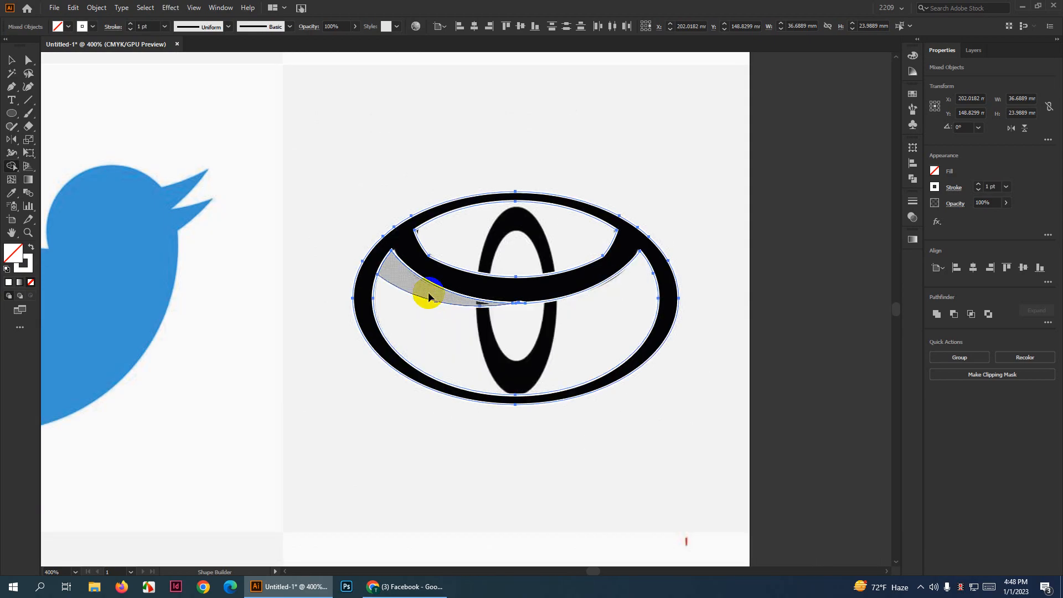
Move the merged ring-and-band outline off the reference image onto the dark canvas, level with the Toyota logo
{"action": "left_click", "coordinate": [12, 61]}
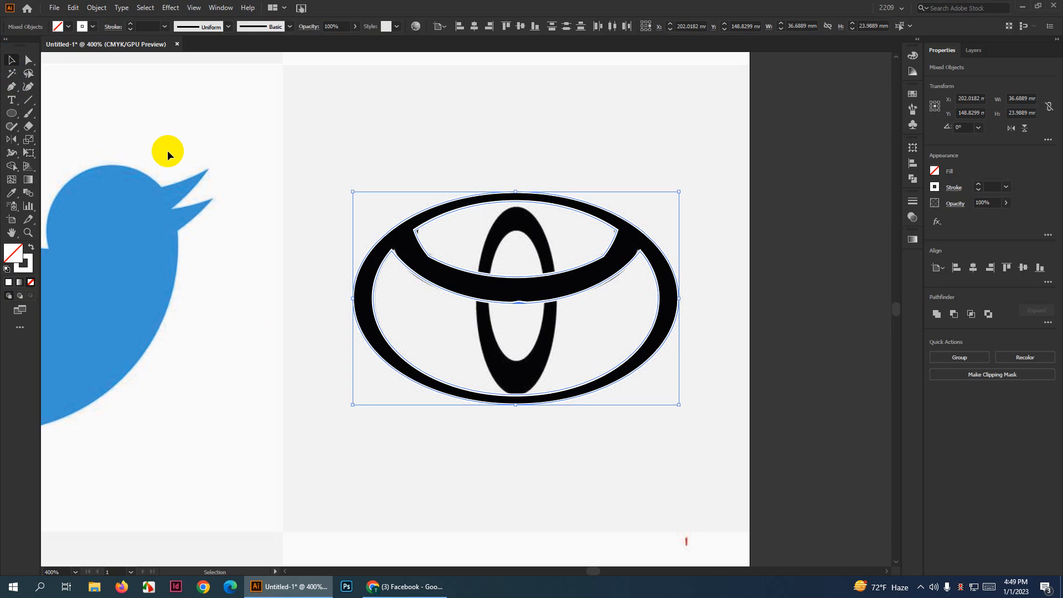
{"action": "left_click", "coordinate": [166, 150]}
{"action": "scroll", "coordinate": [154, 260], "scroll_direction": "down", "scroll_amount": 2}
{"action": "left_click_drag", "start_coordinate": [413, 278], "coordinate": [647, 267]}
{"action": "left_click_drag", "start_coordinate": [415, 291], "coordinate": [789, 274]}
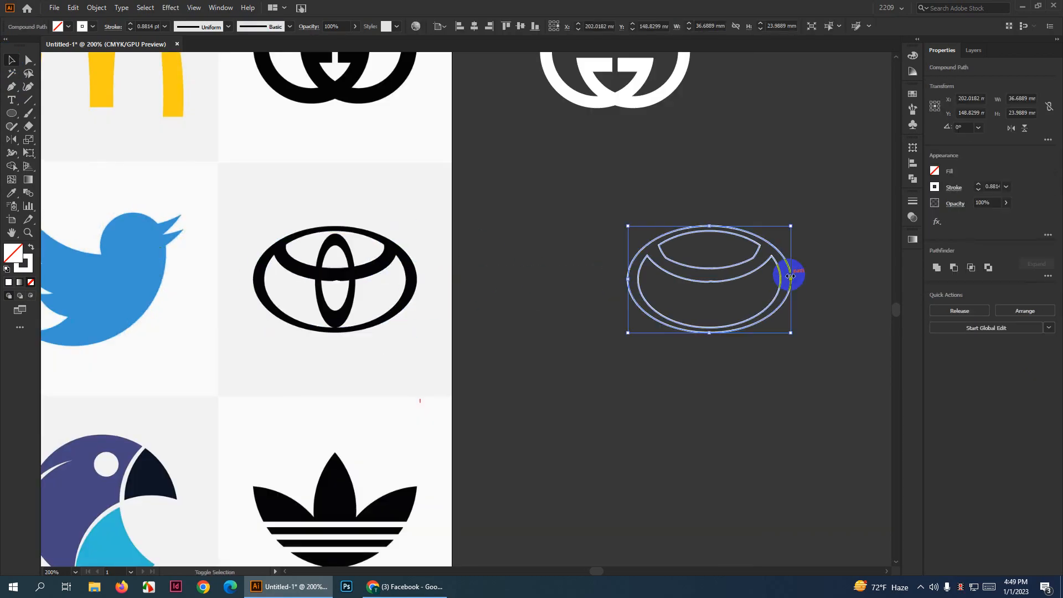
{"action": "left_click", "coordinate": [788, 343]}
{"action": "scroll", "coordinate": [842, 268], "scroll_direction": "up", "scroll_amount": 1}
{"action": "left_click_drag", "start_coordinate": [557, 374], "coordinate": [557, 374]}
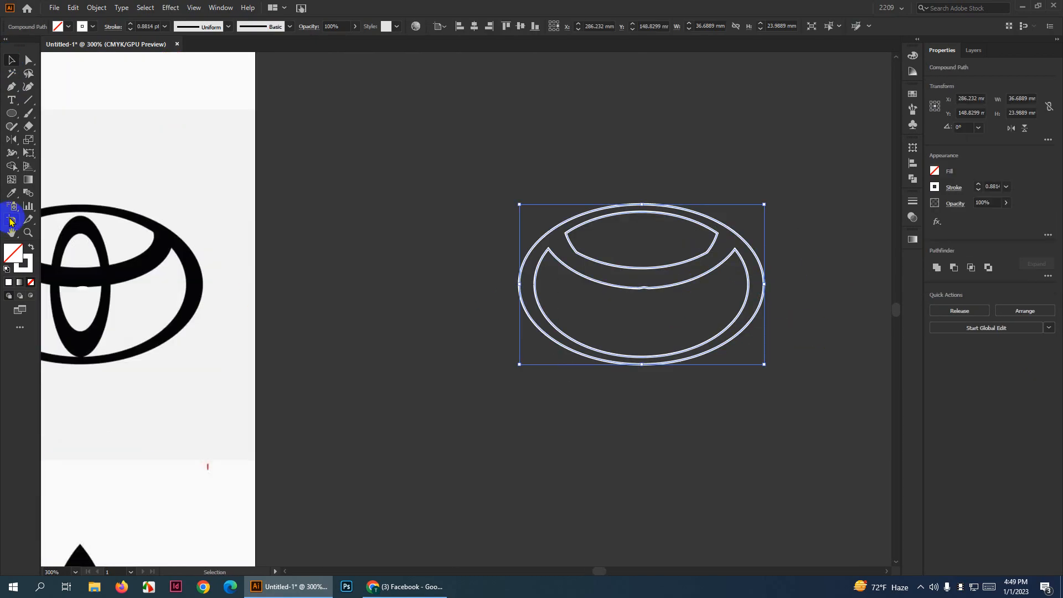
Swap the emblem's fill and stroke, and sample the black of the reference Toyota logo with the Eyedropper
{"action": "left_click", "coordinate": [31, 248]}
{"action": "scroll", "coordinate": [483, 332], "scroll_direction": "down", "scroll_amount": 2}
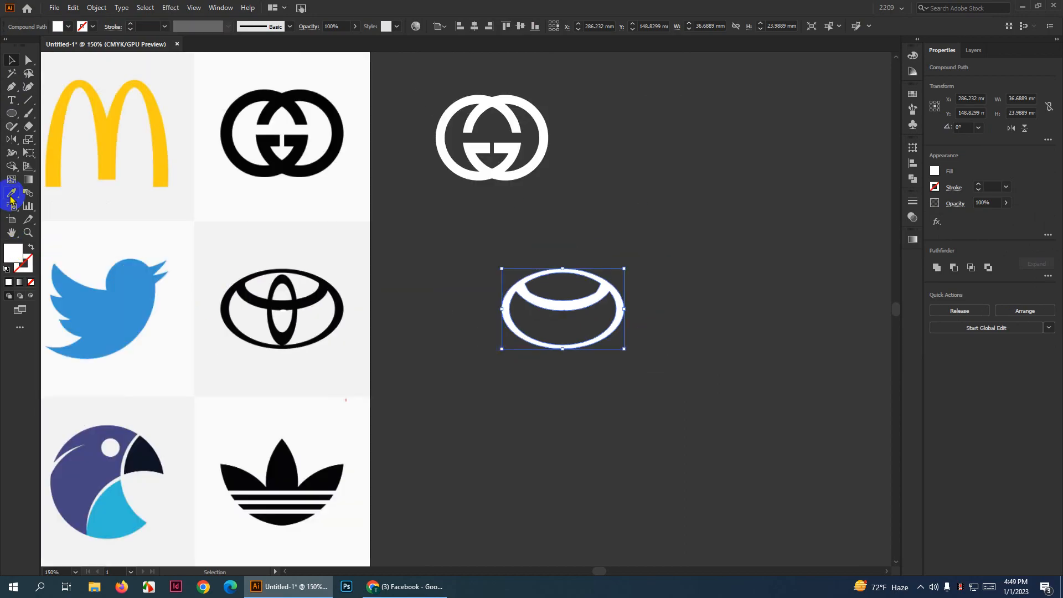
{"action": "left_click", "coordinate": [10, 197]}
{"action": "left_click", "coordinate": [301, 294]}
{"action": "left_click", "coordinate": [10, 116]}
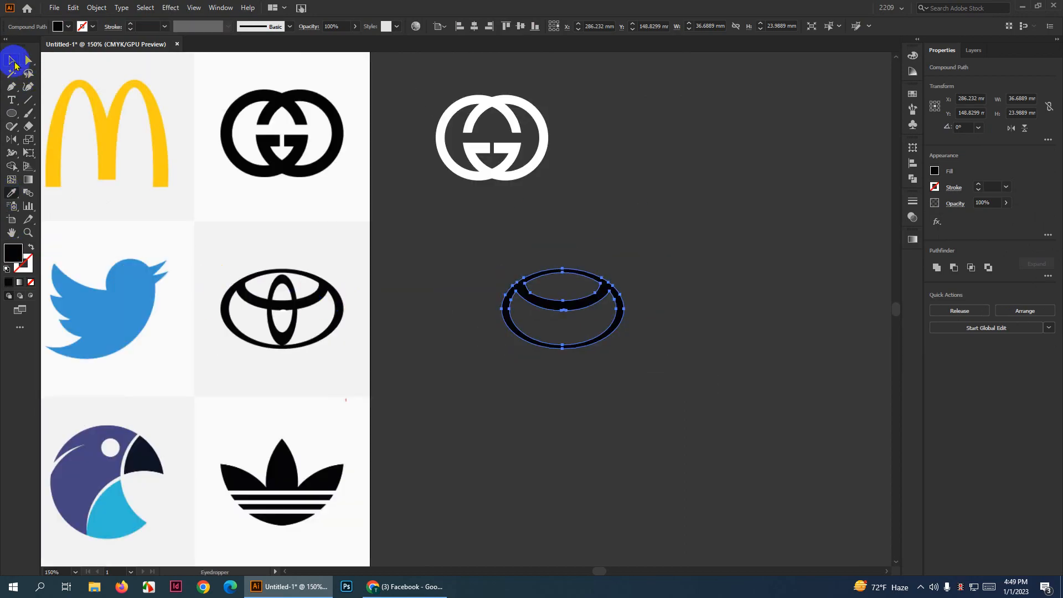
Examine the leftover sliver on the reference logo and the notch in the middle of the band's lower edge
{"action": "left_click", "coordinate": [14, 63]}
{"action": "left_click", "coordinate": [303, 228]}
{"action": "scroll", "coordinate": [281, 310], "scroll_direction": "up", "scroll_amount": 5}
{"action": "left_click", "coordinate": [287, 321]}
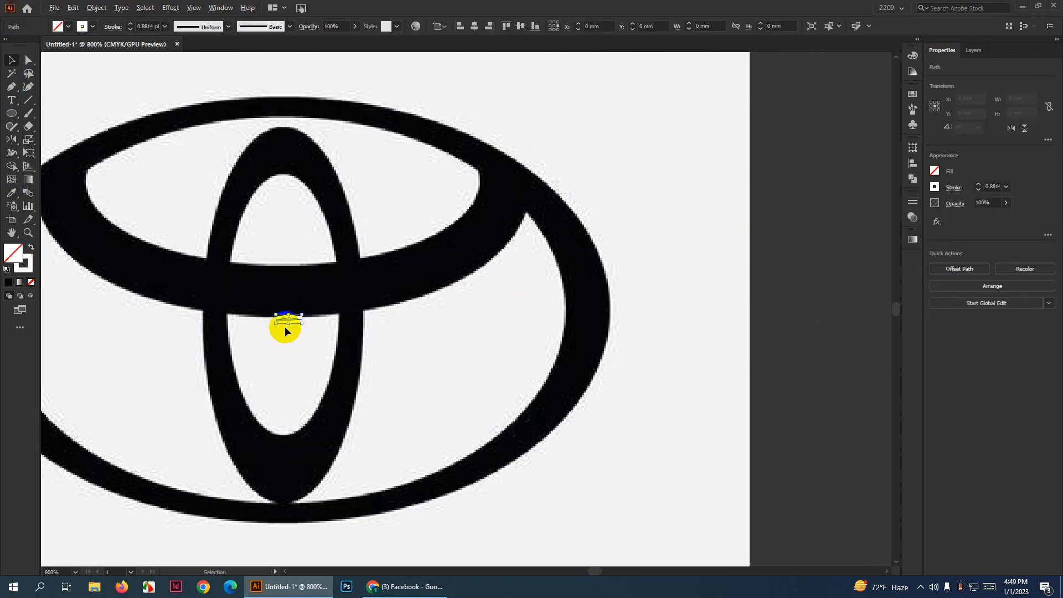
{"action": "scroll", "coordinate": [284, 329], "scroll_direction": "down", "scroll_amount": 5}
{"action": "scroll", "coordinate": [669, 325], "scroll_direction": "up", "scroll_amount": 6}
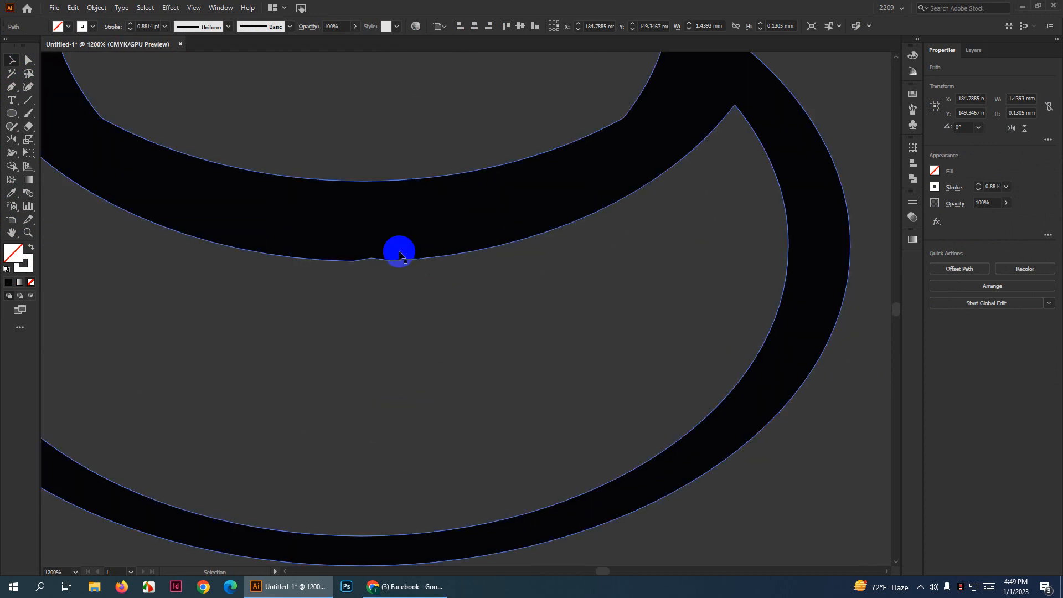
{"action": "scroll", "coordinate": [400, 255], "scroll_direction": "up", "scroll_amount": 1}
{"action": "left_click", "coordinate": [371, 240]}
{"action": "left_click", "coordinate": [29, 87]}
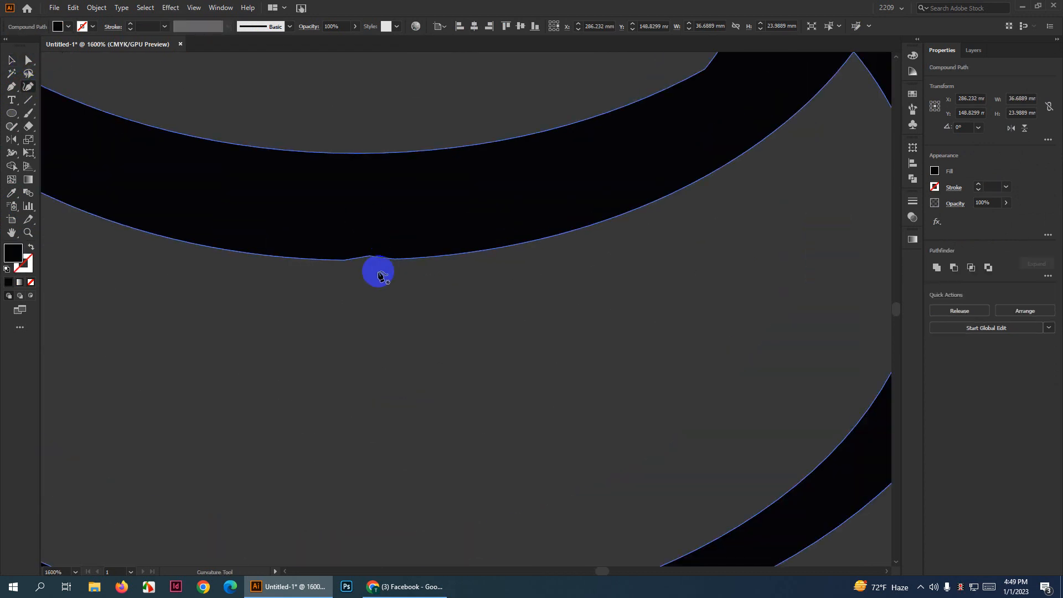
{"action": "scroll", "coordinate": [452, 328], "scroll_direction": "down", "scroll_amount": 6}
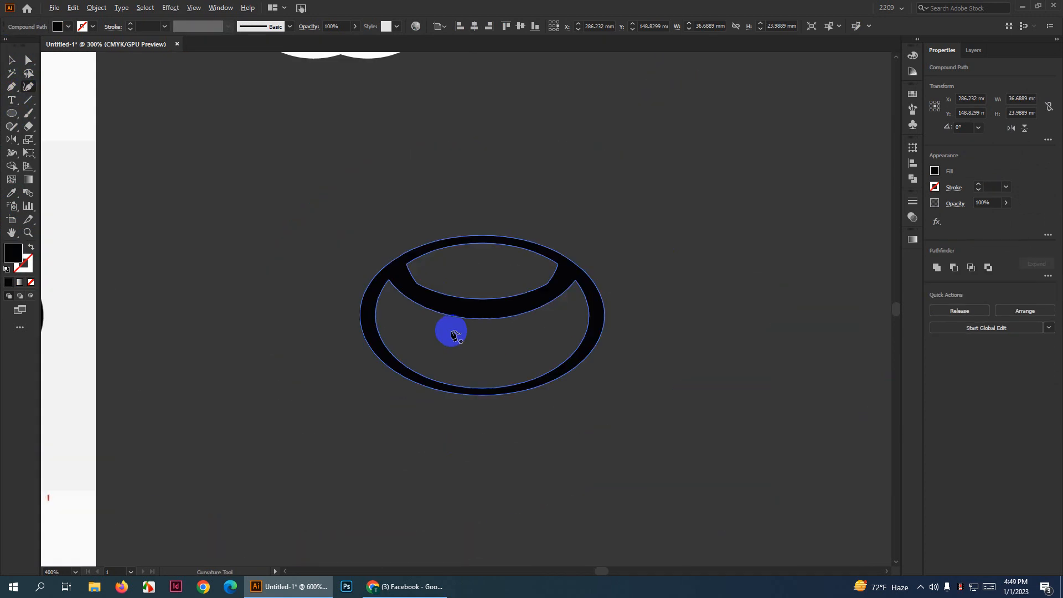
Release the black emblem's compound path
{"action": "left_click", "coordinate": [13, 58]}
{"action": "right_click", "coordinate": [516, 297]}
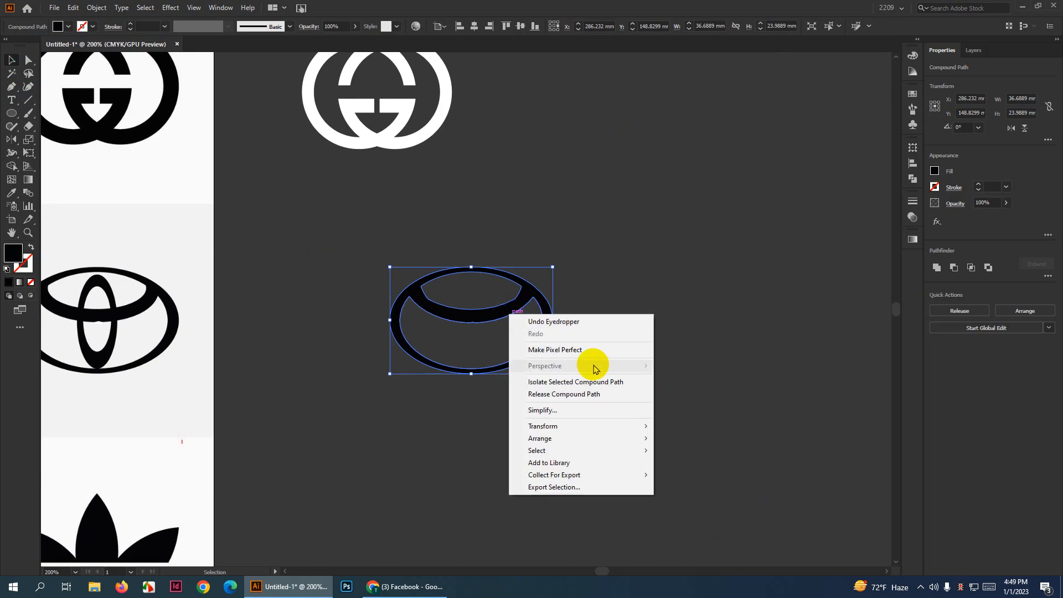
{"action": "left_click", "coordinate": [581, 393]}
{"action": "left_click", "coordinate": [555, 336]}
Remove the emblem's upper opening and the large opening under the band with Shape Builder
{"action": "scroll", "coordinate": [526, 329], "scroll_direction": "up", "scroll_amount": 2}
{"action": "left_click", "coordinate": [468, 330]}
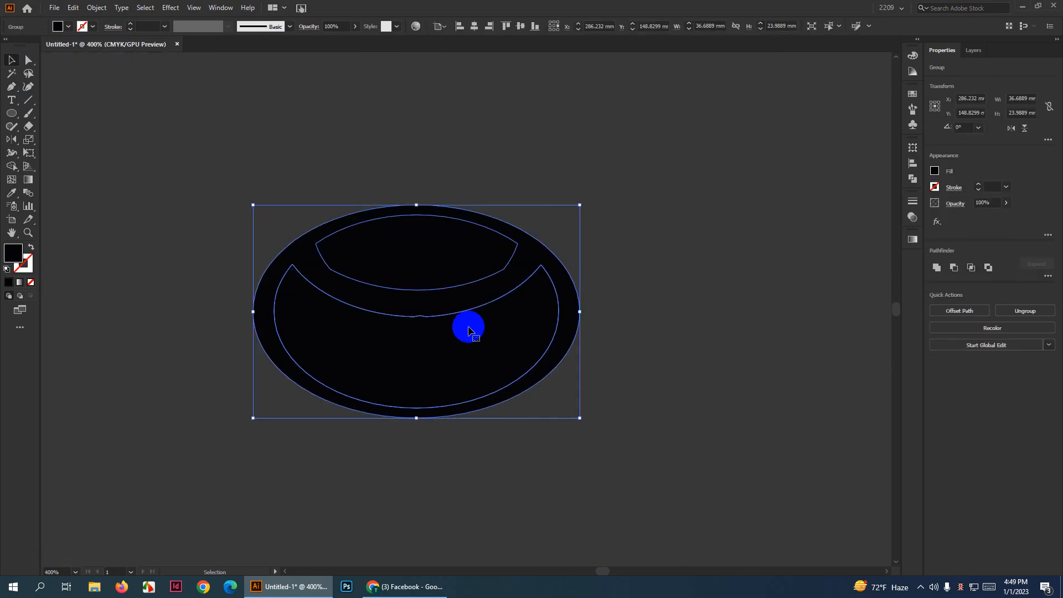
{"action": "left_click", "coordinate": [12, 166]}
{"action": "left_click", "coordinate": [434, 256], "text": "alt"}
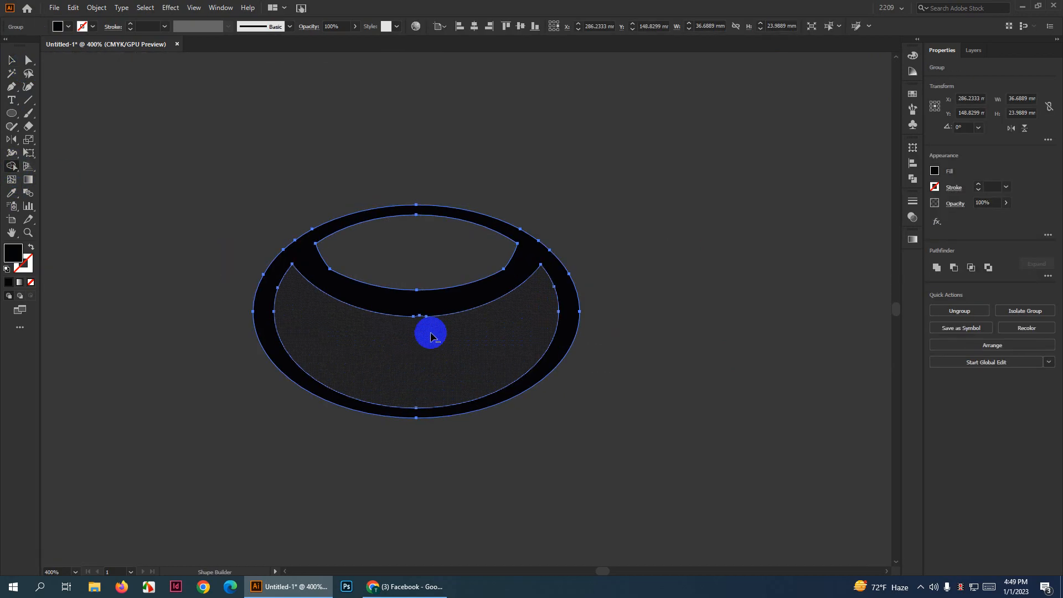
{"action": "left_click", "coordinate": [429, 330], "text": "alt"}
Delete the stray anchor point that forms the notch in the middle of the band's lower edge
{"action": "left_click", "coordinate": [24, 60]}
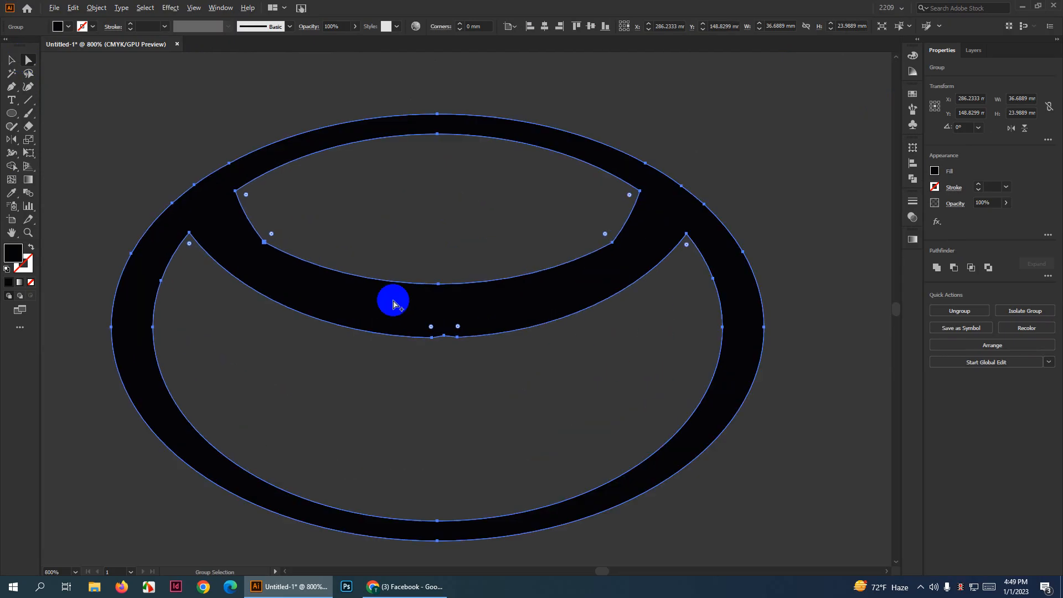
{"action": "scroll", "coordinate": [391, 299], "scroll_direction": "up", "scroll_amount": 6}
{"action": "left_click", "coordinate": [418, 306]}
{"action": "left_click_drag", "start_coordinate": [418, 306], "coordinate": [418, 311]}
{"action": "key", "text": "Delete"}
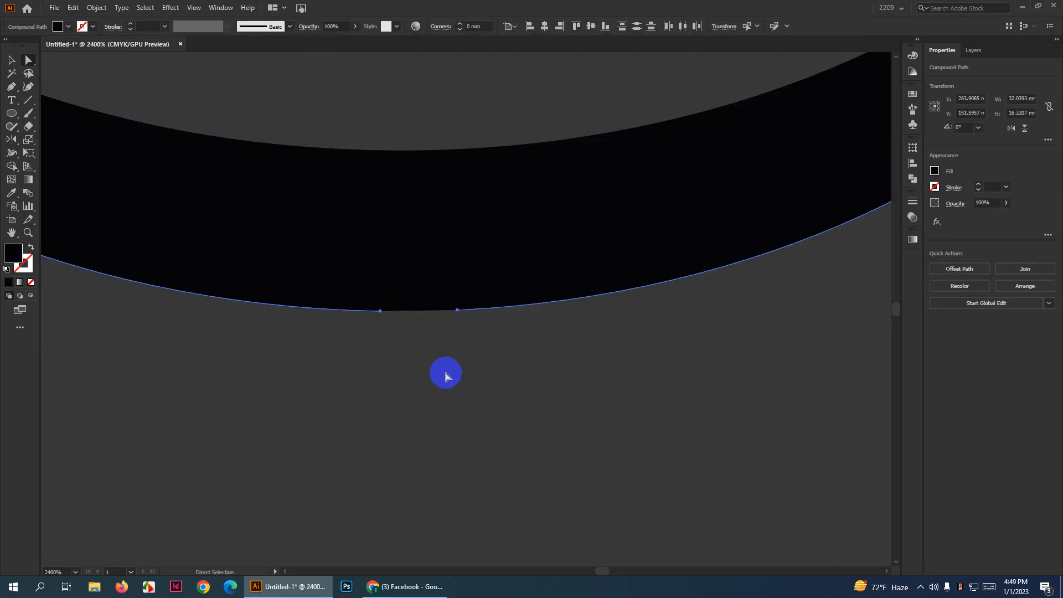
{"action": "scroll", "coordinate": [447, 373], "scroll_direction": "down", "scroll_amount": 4}
{"action": "left_click", "coordinate": [722, 252]}
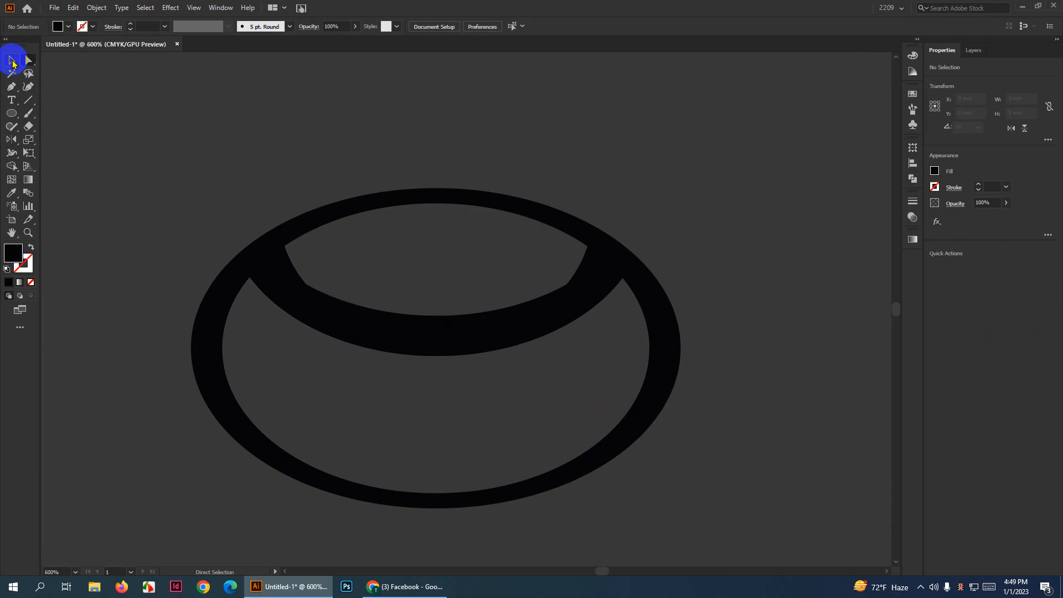
Round the upper opening's lower corners, about 6.55 mm on the left and 6.38 mm on the right
{"action": "left_click", "coordinate": [12, 62]}
{"action": "scroll", "coordinate": [328, 261], "scroll_direction": "up", "scroll_amount": 2}
{"action": "left_click", "coordinate": [294, 284]}
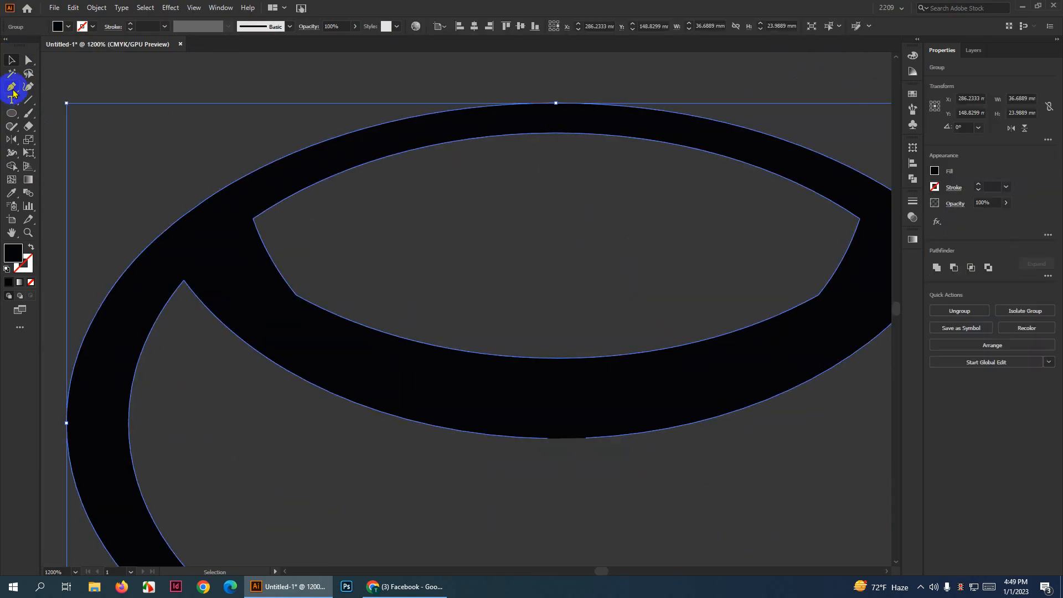
{"action": "left_click", "coordinate": [29, 60]}
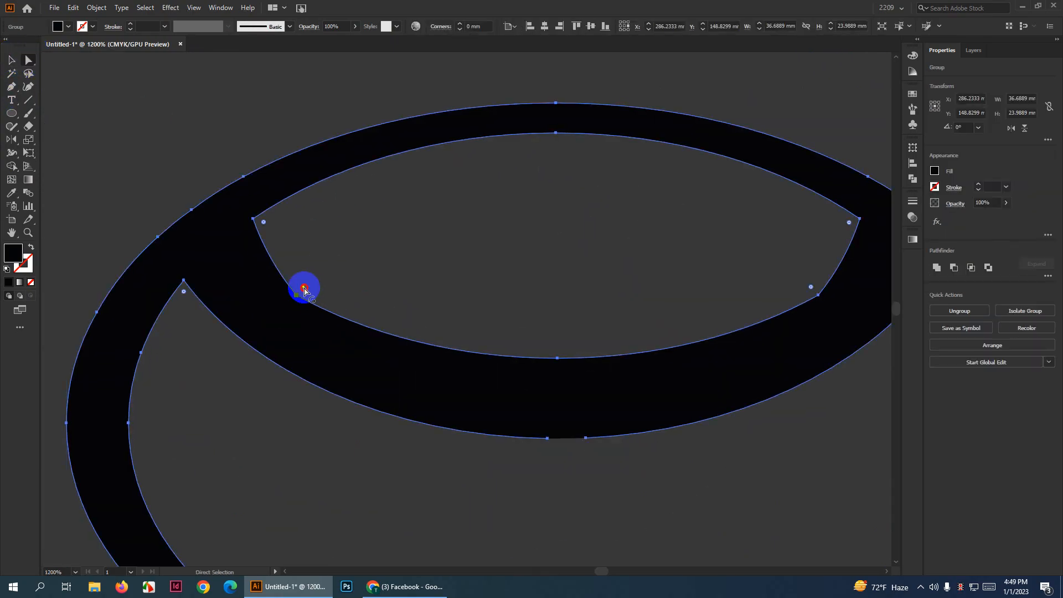
{"action": "left_click_drag", "start_coordinate": [304, 289], "coordinate": [541, 137]}
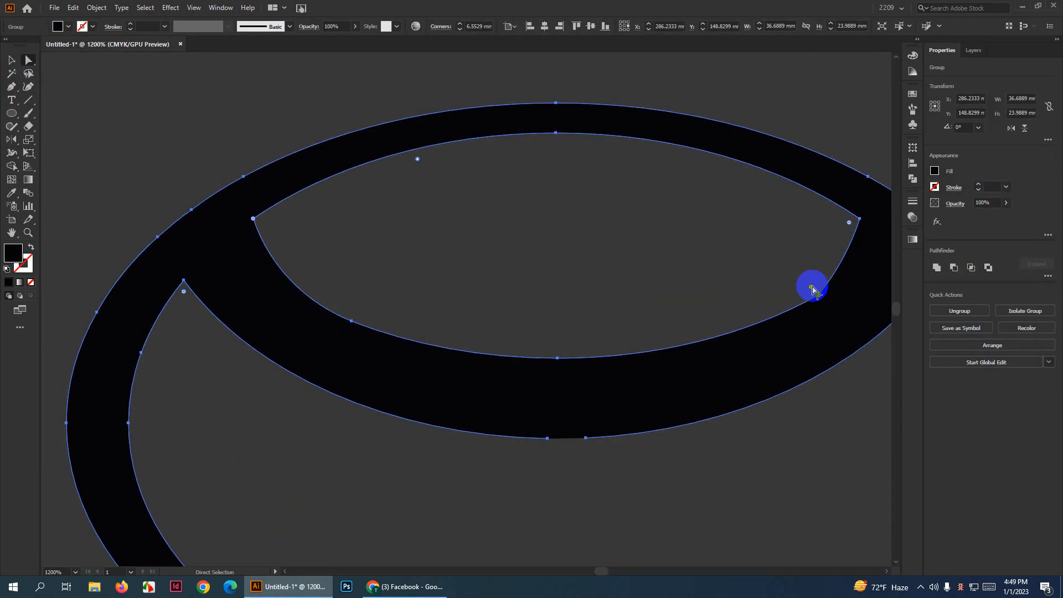
{"action": "left_click_drag", "start_coordinate": [811, 288], "coordinate": [559, 153]}
{"action": "scroll", "coordinate": [482, 250], "scroll_direction": "down", "scroll_amount": 3}
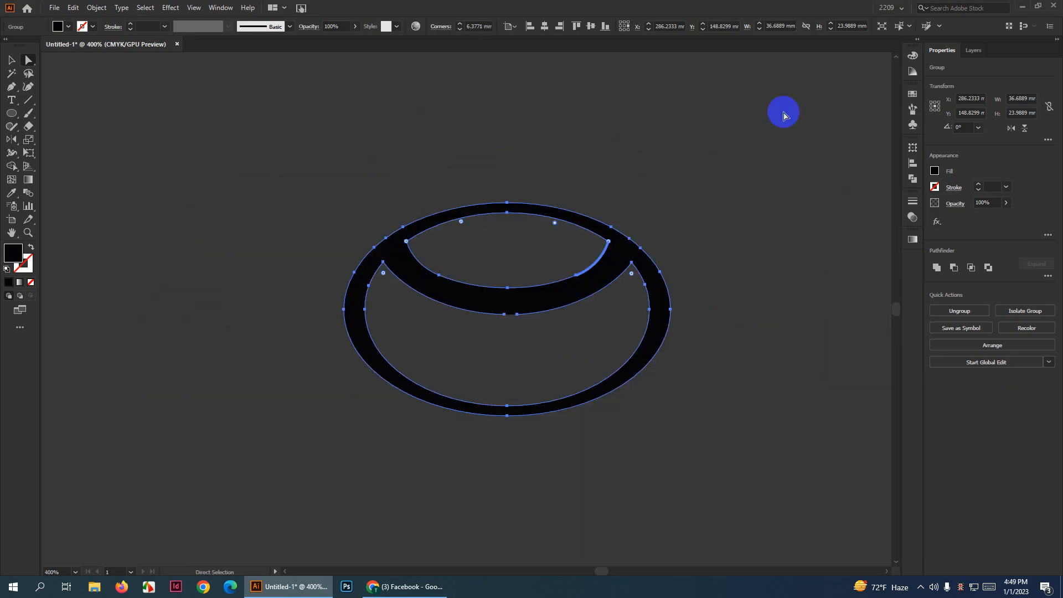
{"action": "left_click", "coordinate": [783, 114]}
Draw a vertical ellipse about 9 mm wide and 21.25 mm high over the reference logo's central oval
{"action": "scroll", "coordinate": [690, 215], "scroll_direction": "down", "scroll_amount": 2}
{"action": "scroll", "coordinate": [690, 220], "scroll_direction": "down", "scroll_amount": 1}
{"action": "scroll", "coordinate": [332, 254], "scroll_direction": "up", "scroll_amount": 2}
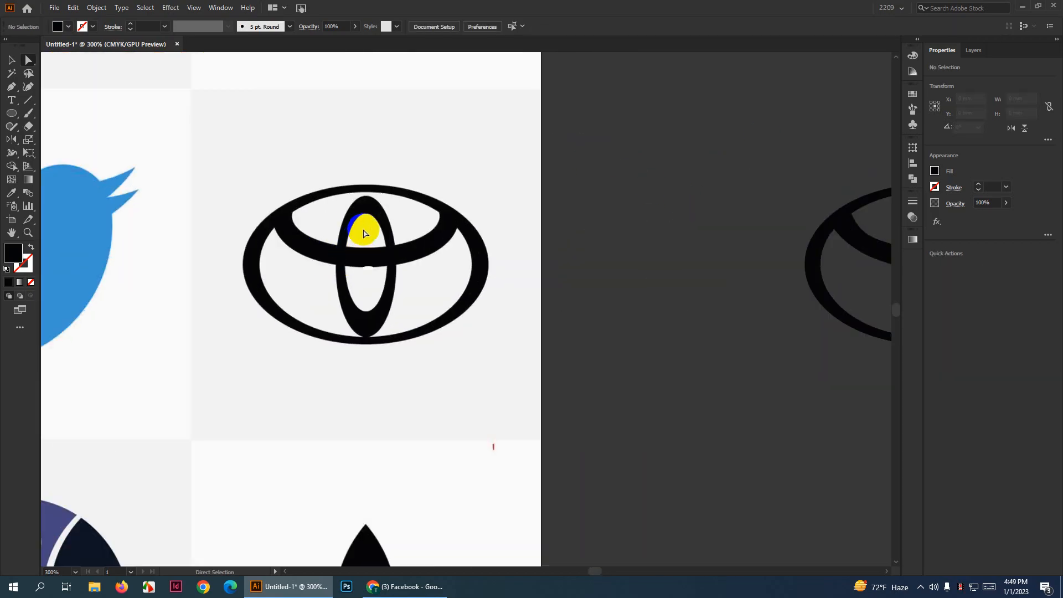
{"action": "scroll", "coordinate": [246, 308], "scroll_direction": "down", "scroll_amount": 3}
{"action": "scroll", "coordinate": [249, 299], "scroll_direction": "up", "scroll_amount": 2}
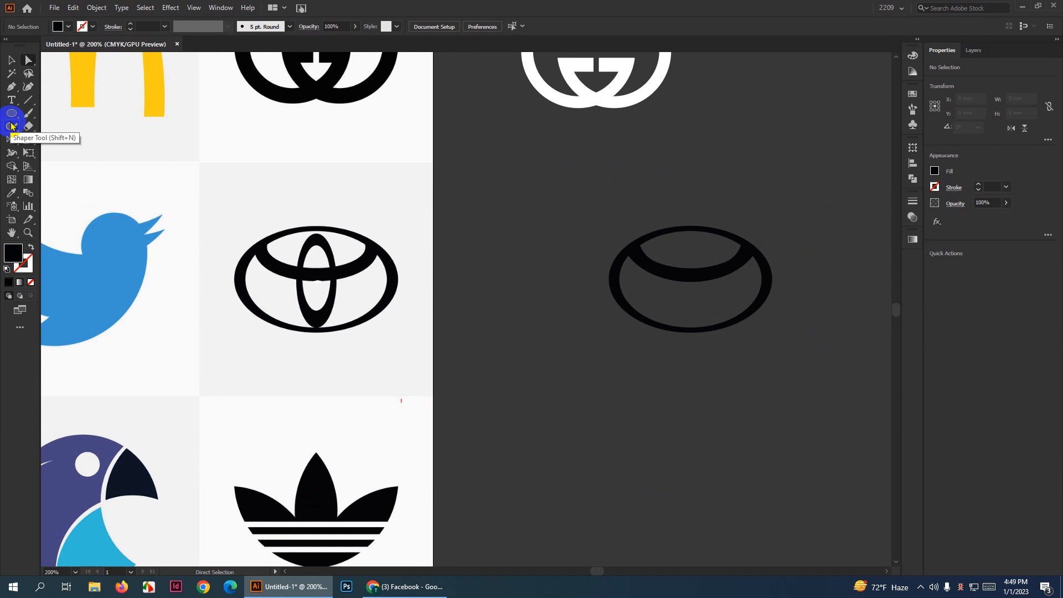
{"action": "scroll", "coordinate": [290, 290], "scroll_direction": "up", "scroll_amount": 2}
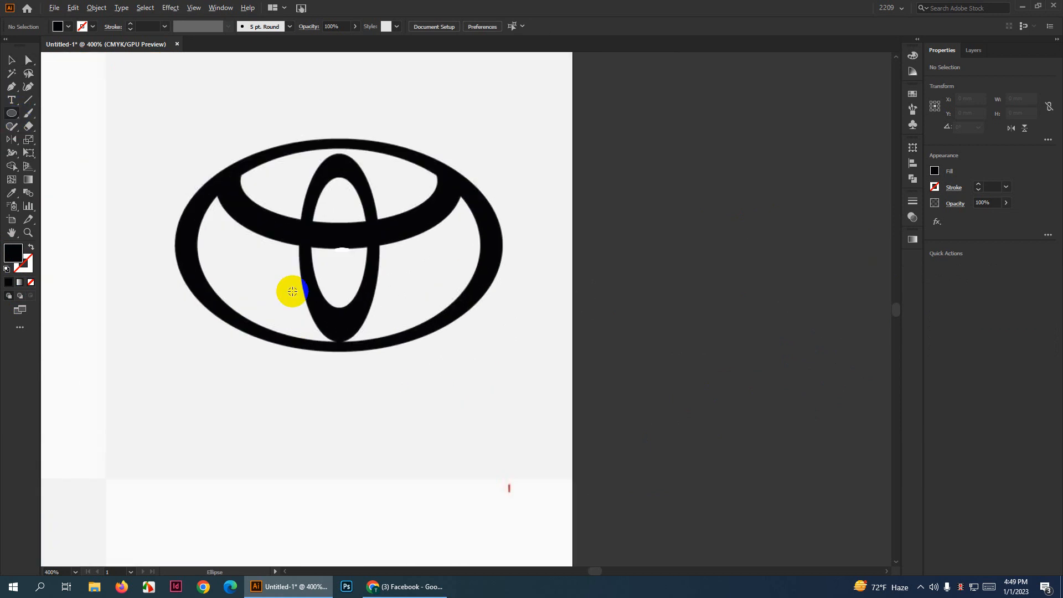
{"action": "scroll", "coordinate": [320, 218], "scroll_direction": "up", "scroll_amount": 1}
{"action": "scroll", "coordinate": [348, 147], "scroll_direction": "up", "scroll_amount": 1}
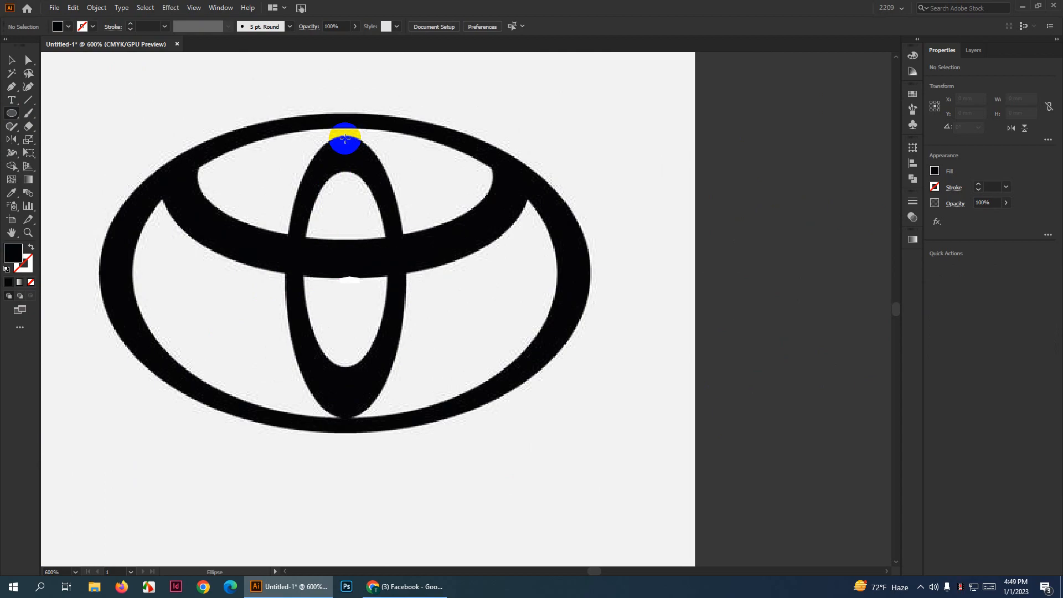
{"action": "left_click_drag", "start_coordinate": [344, 136], "coordinate": [389, 419]}
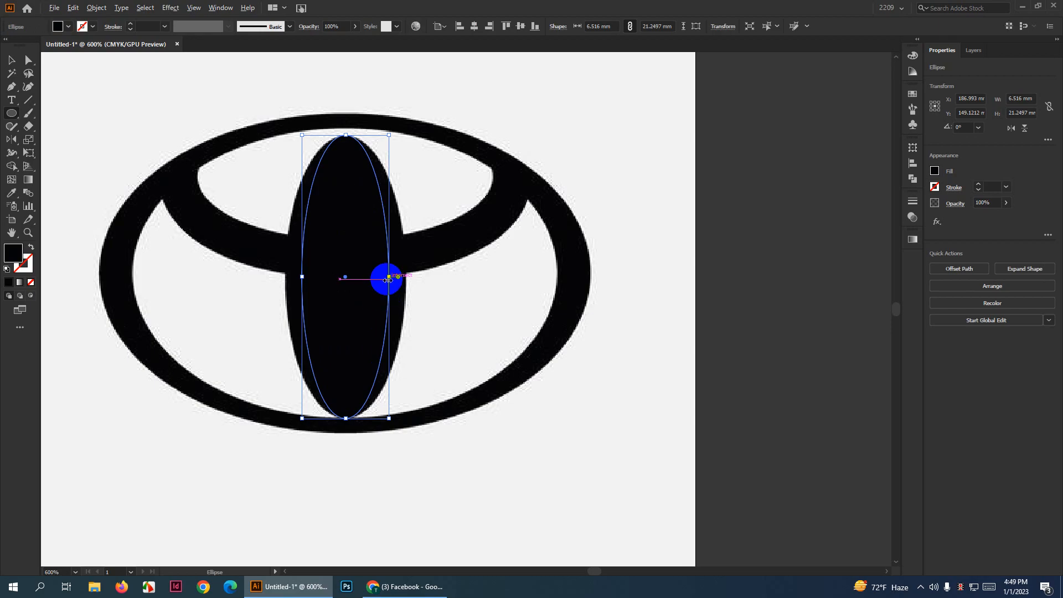
{"action": "left_click_drag", "start_coordinate": [390, 278], "coordinate": [403, 278]}
Move the vertical ellipse onto the black emblem and align both horizontally by their centres
{"action": "scroll", "coordinate": [285, 308], "scroll_direction": "down", "scroll_amount": 4}
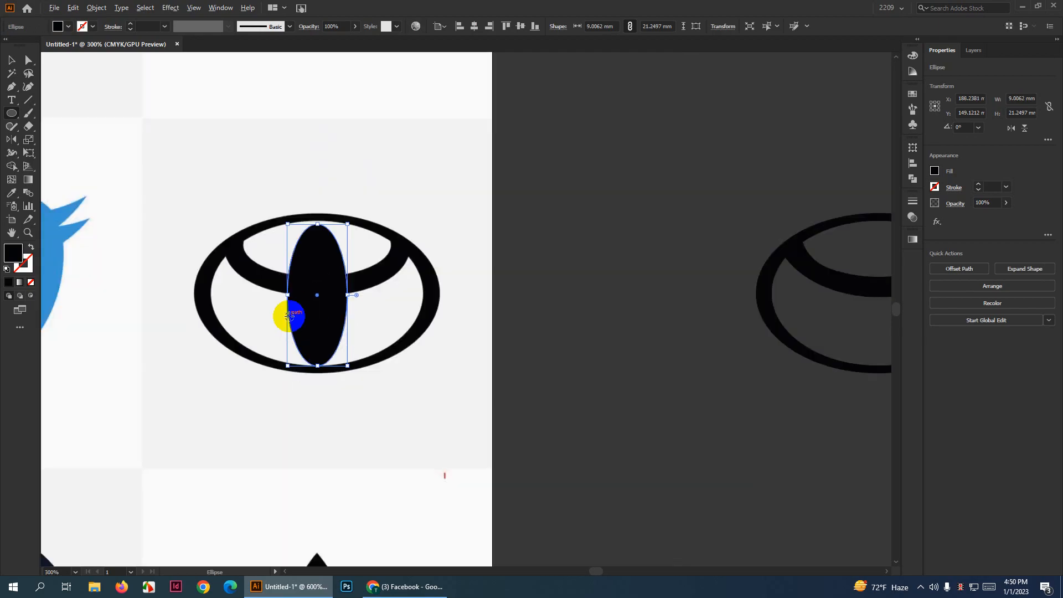
{"action": "left_click", "coordinate": [13, 60]}
{"action": "left_click_drag", "start_coordinate": [308, 304], "coordinate": [685, 315]}
{"action": "scroll", "coordinate": [715, 358], "scroll_direction": "up", "scroll_amount": 2}
{"action": "left_click", "coordinate": [672, 350], "text": "shift"}
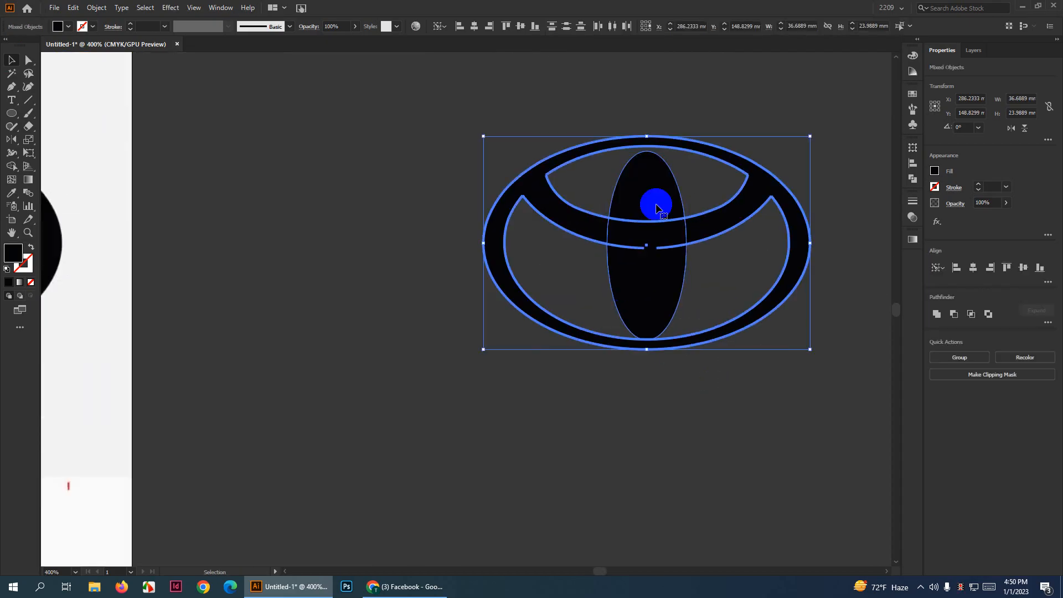
{"action": "left_click", "coordinate": [476, 27]}
{"action": "left_click", "coordinate": [392, 330]}
Create a concentric, proportionally smaller copy of the emblem's vertical ellipse, about 7.04 mm wide and 16.62 mm high
{"action": "scroll", "coordinate": [388, 336], "scroll_direction": "down", "scroll_amount": 2}
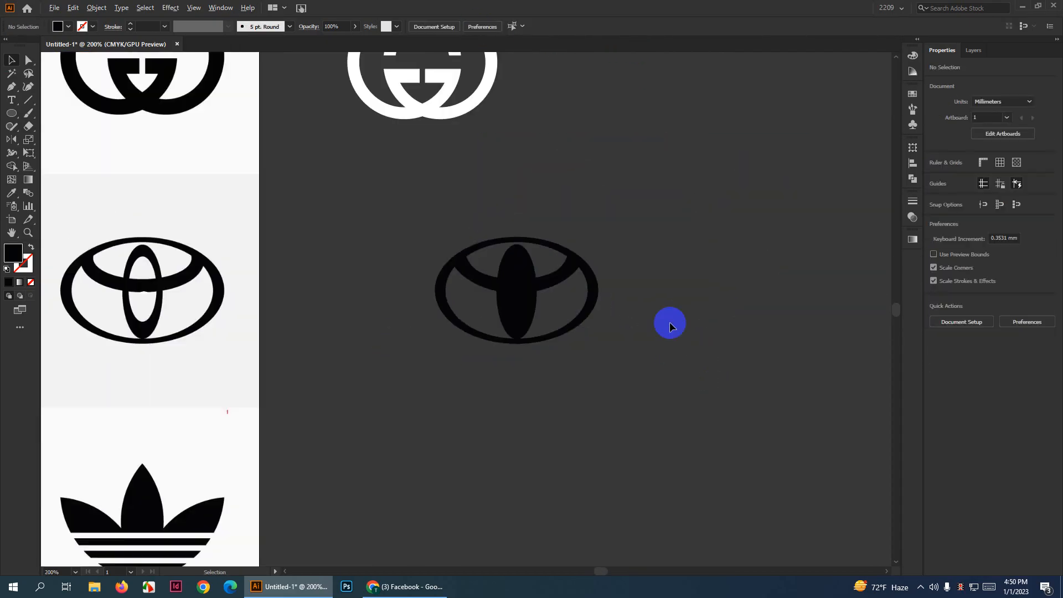
{"action": "scroll", "coordinate": [672, 323], "scroll_direction": "down", "scroll_amount": 1}
{"action": "scroll", "coordinate": [453, 333], "scroll_direction": "up", "scroll_amount": 1}
{"action": "scroll", "coordinate": [215, 261], "scroll_direction": "up", "scroll_amount": 3}
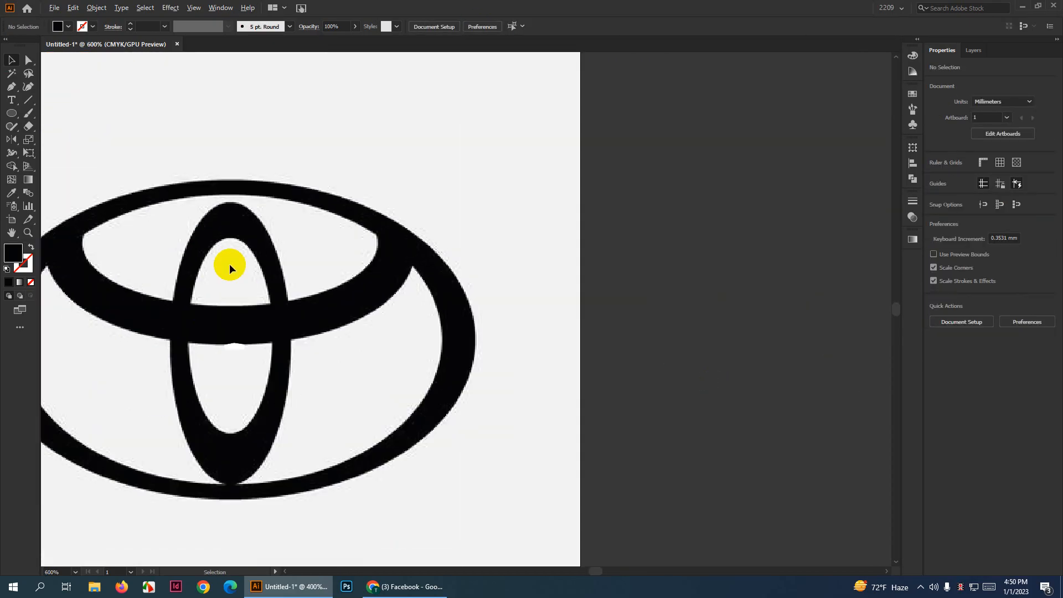
{"action": "scroll", "coordinate": [165, 352], "scroll_direction": "down", "scroll_amount": 3}
{"action": "scroll", "coordinate": [735, 374], "scroll_direction": "up", "scroll_amount": 3}
{"action": "left_click", "coordinate": [216, 304]}
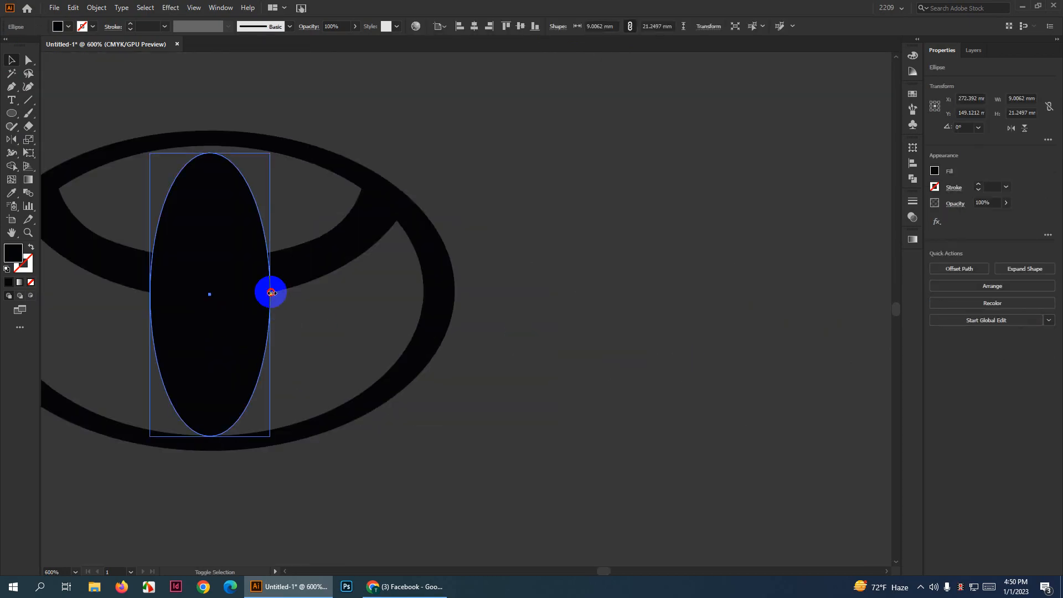
{"action": "left_click_drag", "start_coordinate": [270, 294], "coordinate": [257, 290]}
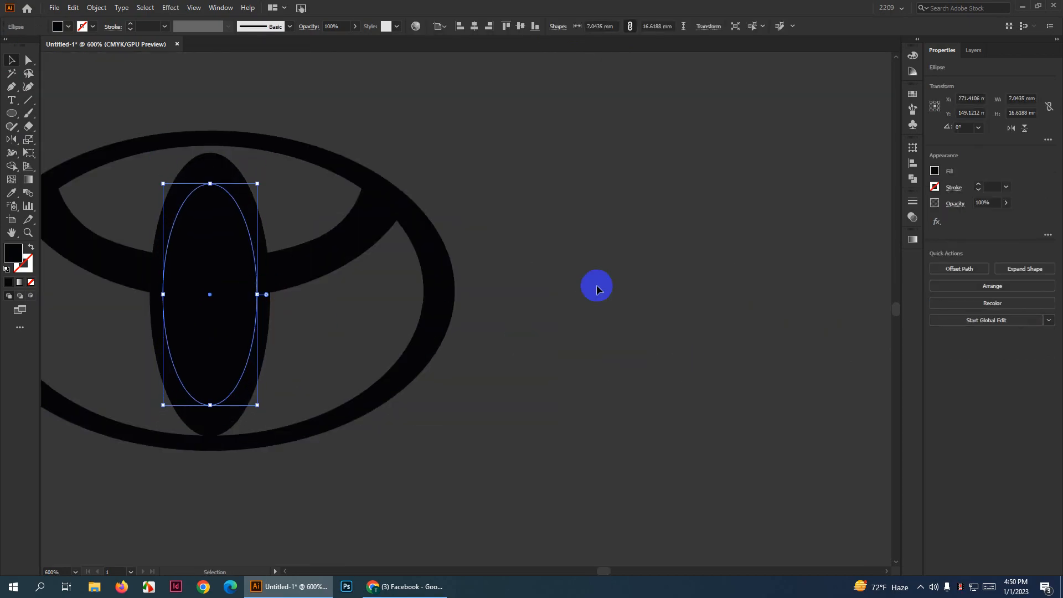
{"action": "left_click", "coordinate": [596, 284]}
Cut the inner vertical ellipse out of the outer one with Shape Builder to leave a hollow oval ring
{"action": "scroll", "coordinate": [562, 310], "scroll_direction": "down", "scroll_amount": 2}
{"action": "left_click_drag", "start_coordinate": [312, 189], "coordinate": [501, 415]}
{"action": "scroll", "coordinate": [523, 302], "scroll_direction": "up", "scroll_amount": 1}
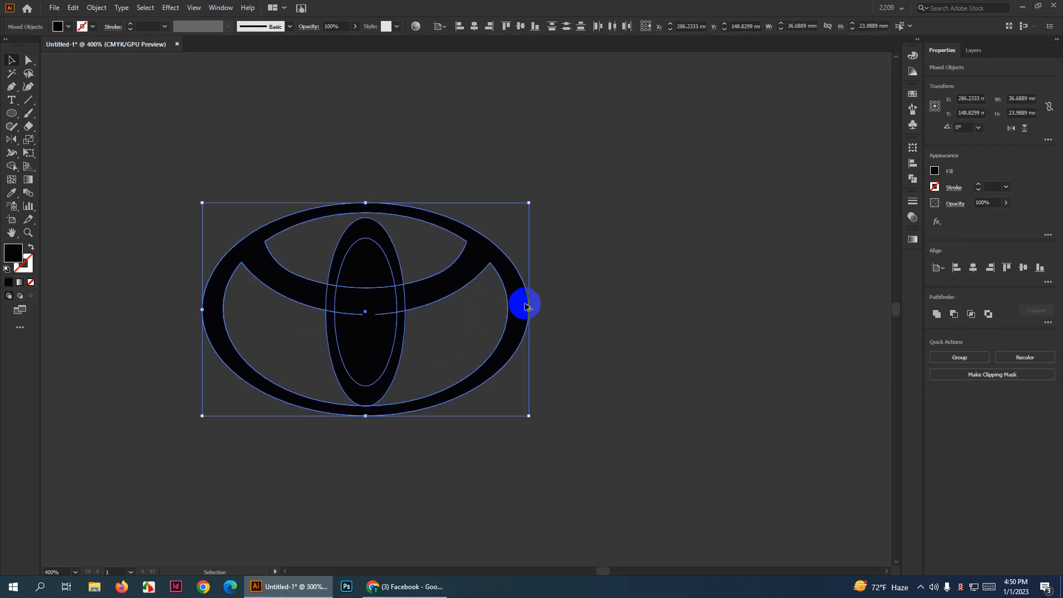
{"action": "left_click", "coordinate": [432, 346]}
{"action": "left_click_drag", "start_coordinate": [271, 379], "coordinate": [270, 379]}
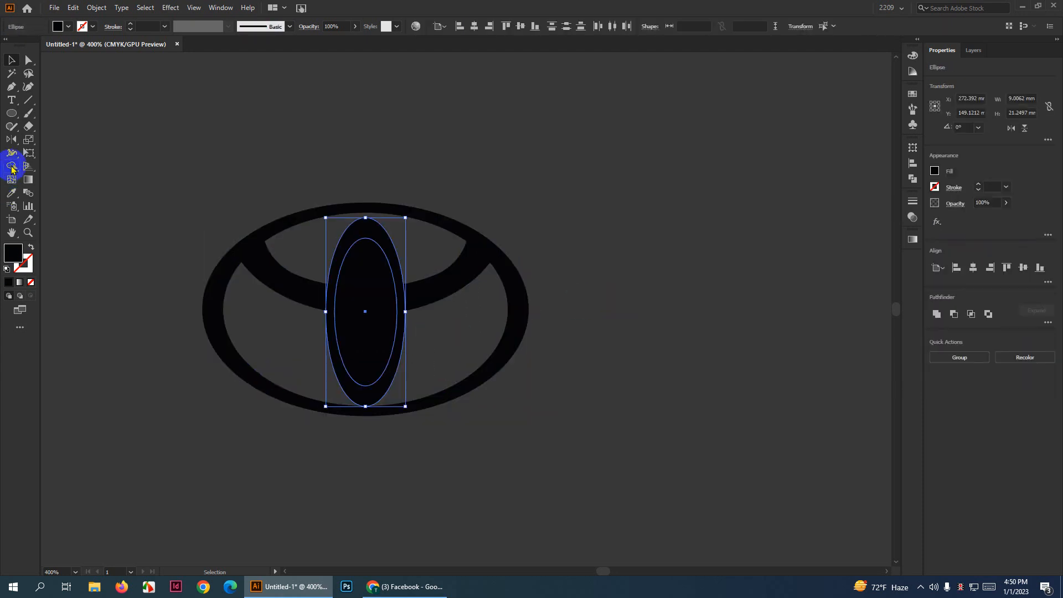
{"action": "left_click", "coordinate": [12, 166]}
{"action": "left_click", "coordinate": [385, 349], "text": "alt"}
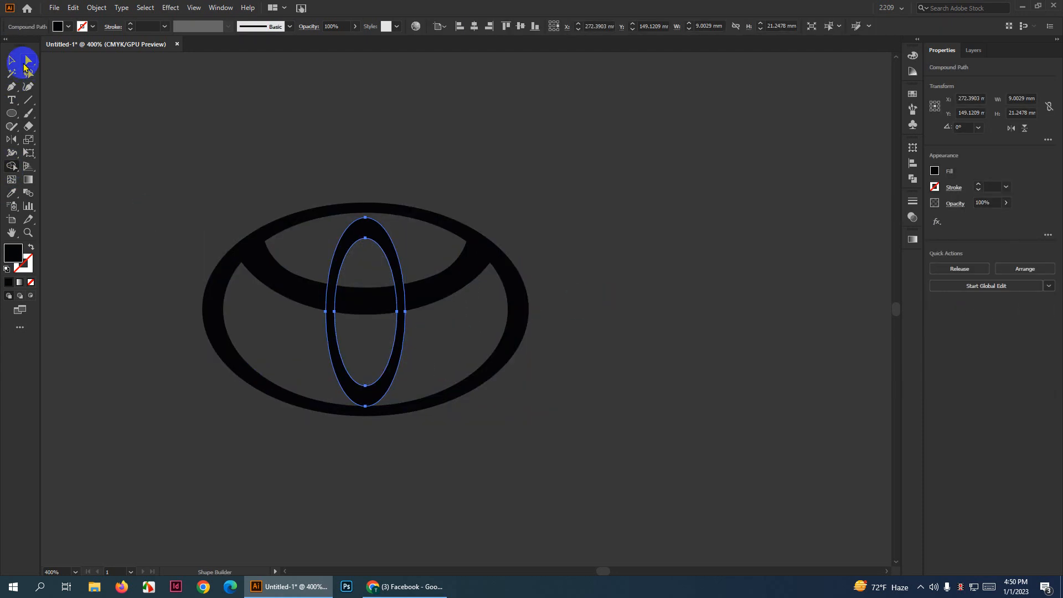
{"action": "left_click", "coordinate": [25, 63]}
{"action": "left_click", "coordinate": [64, 102]}
Move the complete Toyota emblem onto the artboard, into the white space above the reference Gucci logo
{"action": "scroll", "coordinate": [429, 316], "scroll_direction": "up", "scroll_amount": 3}
{"action": "left_click", "coordinate": [442, 254]}
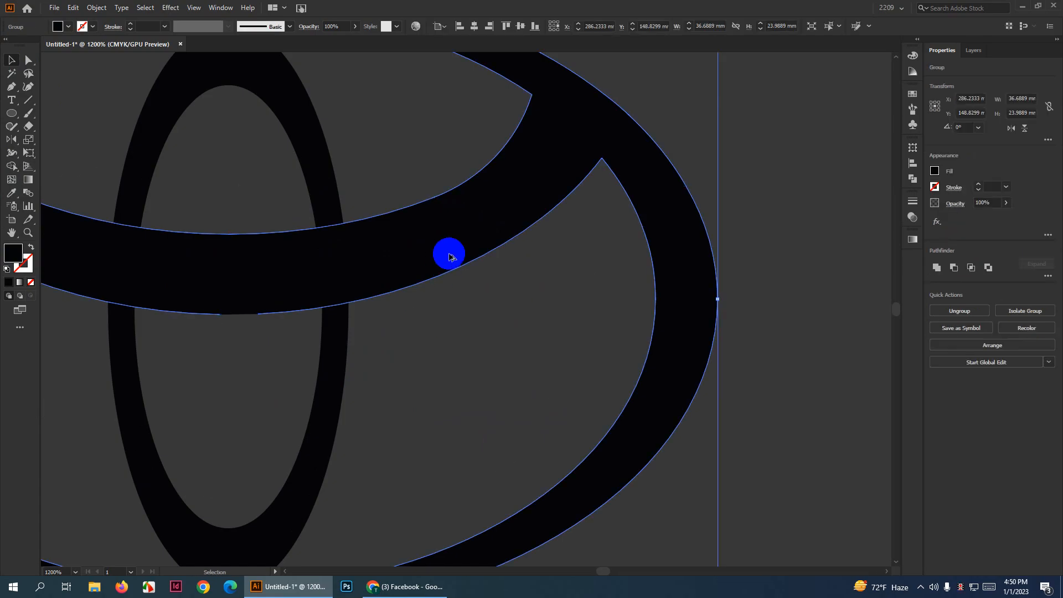
{"action": "scroll", "coordinate": [450, 257], "scroll_direction": "down", "scroll_amount": 3}
{"action": "left_click", "coordinate": [418, 317]}
{"action": "scroll", "coordinate": [501, 319], "scroll_direction": "down", "scroll_amount": 2}
{"action": "left_click_drag", "start_coordinate": [369, 213], "coordinate": [629, 450]}
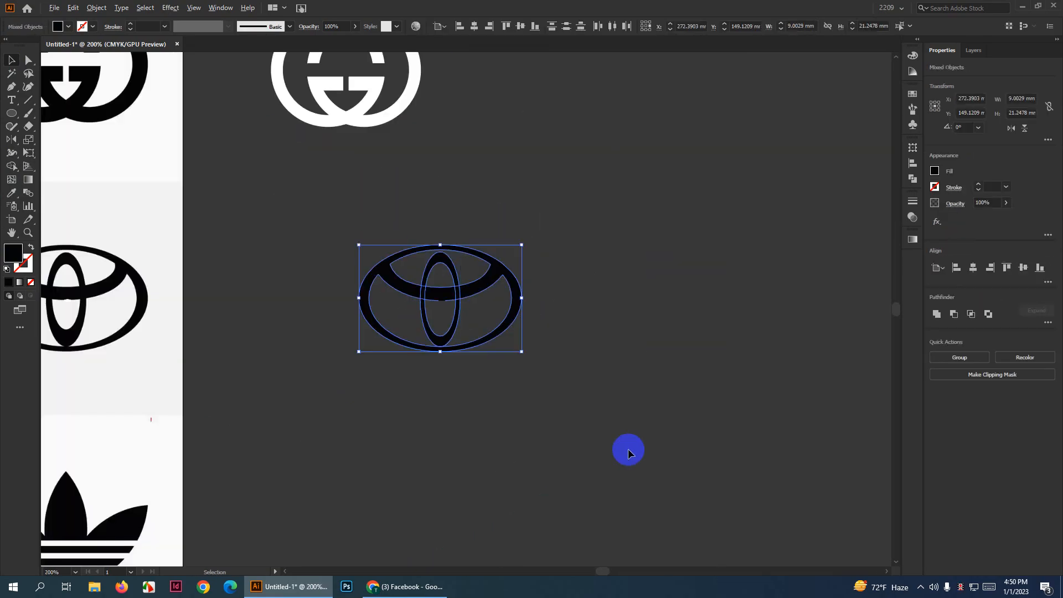
{"action": "scroll", "coordinate": [526, 360], "scroll_direction": "down", "scroll_amount": 2}
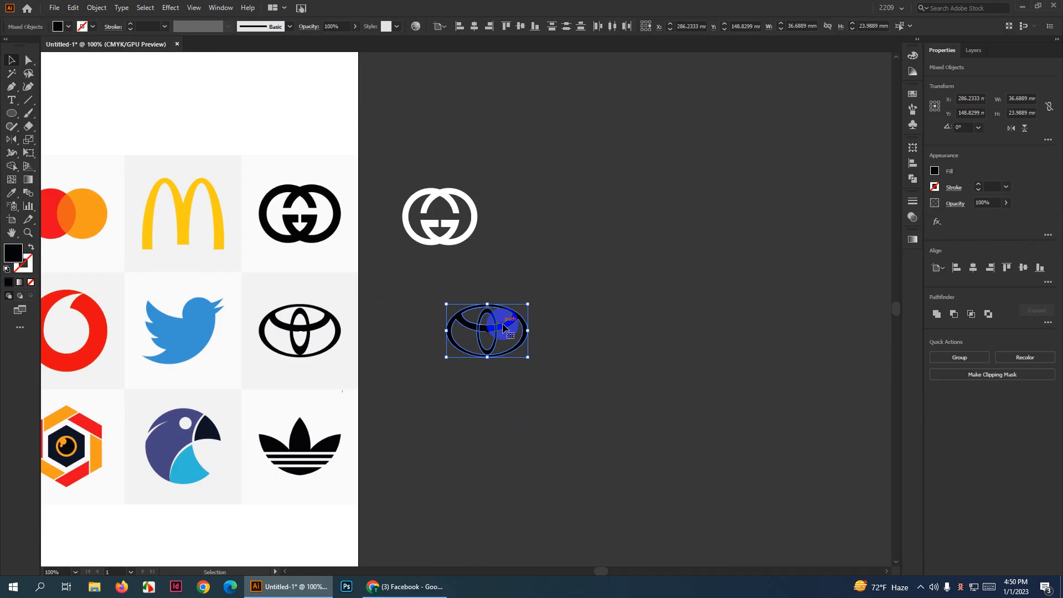
{"action": "left_click_drag", "start_coordinate": [503, 328], "coordinate": [300, 104]}
{"action": "left_click", "coordinate": [636, 161]}
Delete the small stray paths at the centre of the reference Toyota logo
{"action": "scroll", "coordinate": [718, 353], "scroll_direction": "up", "scroll_amount": 2}
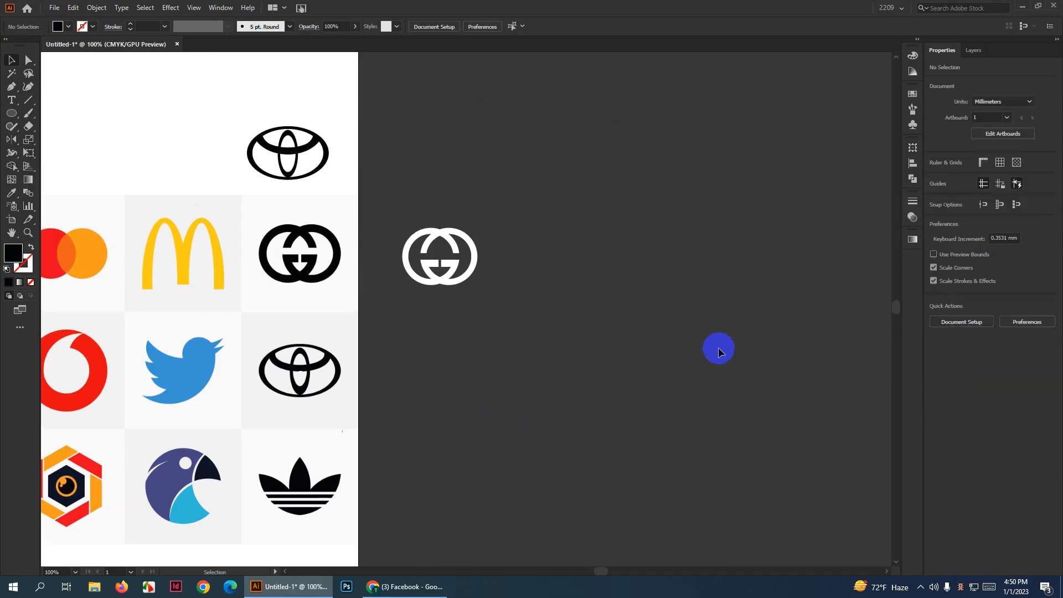
{"action": "left_click_drag", "start_coordinate": [606, 345], "coordinate": [641, 367]}
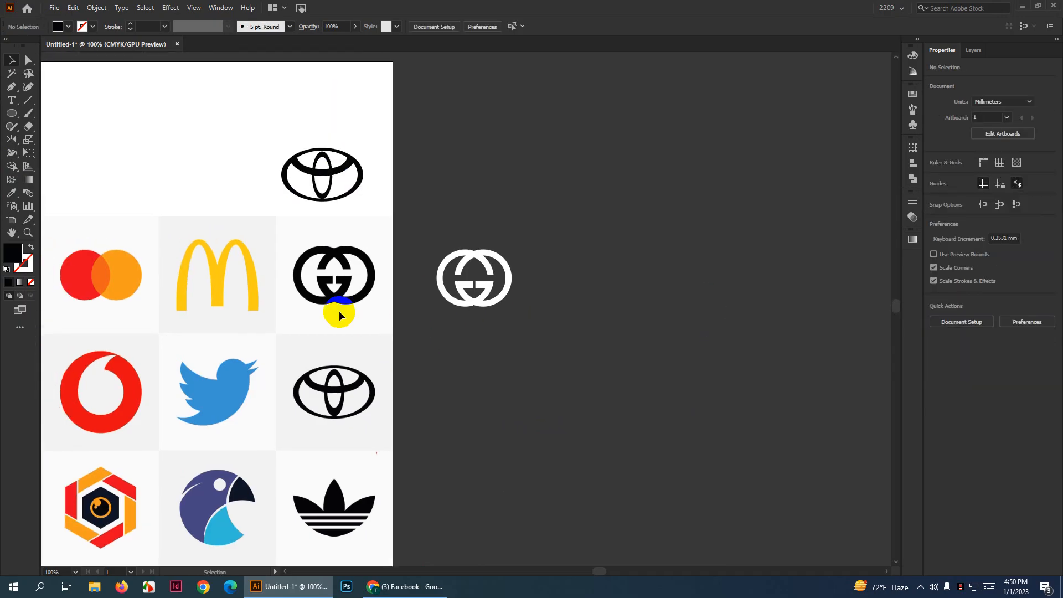
{"action": "left_click", "coordinate": [358, 420]}
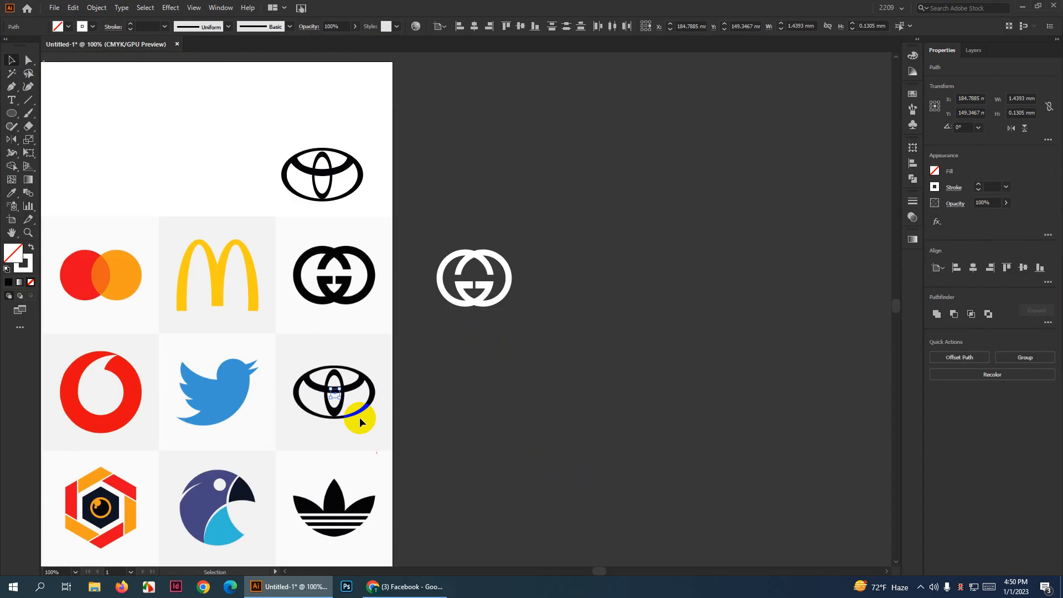
{"action": "key", "text": "Delete"}
{"action": "scroll", "coordinate": [624, 392], "scroll_direction": "down", "scroll_amount": 1}
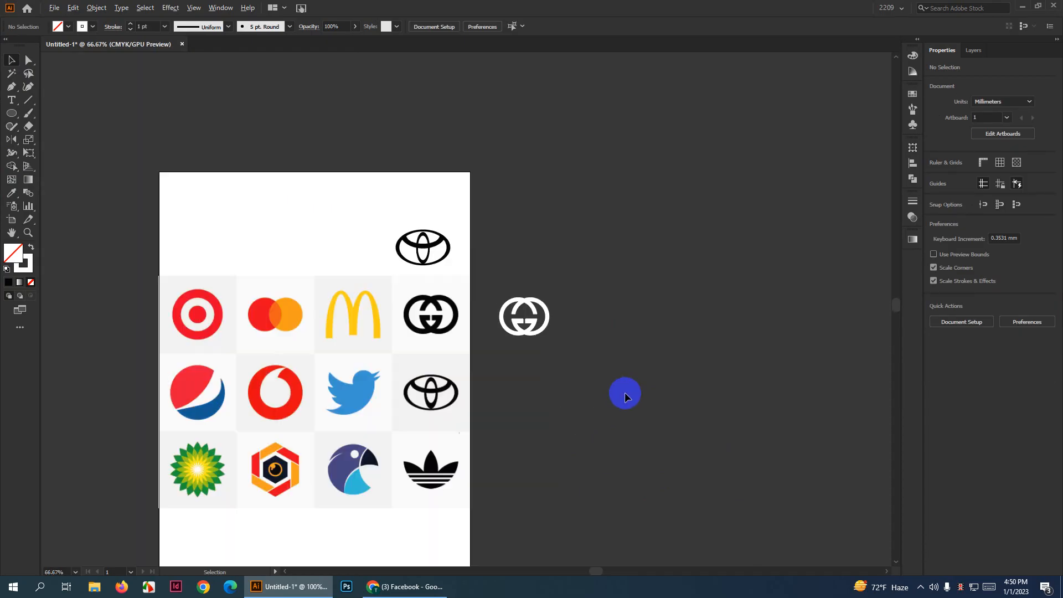
Draw an unfilled white circle about 91 mm in diameter in the empty area beside the artboard, with an 8 pt stroke
{"action": "scroll", "coordinate": [624, 393], "scroll_direction": "down", "scroll_amount": 2}
{"action": "scroll", "coordinate": [625, 394], "scroll_direction": "down", "scroll_amount": 1}
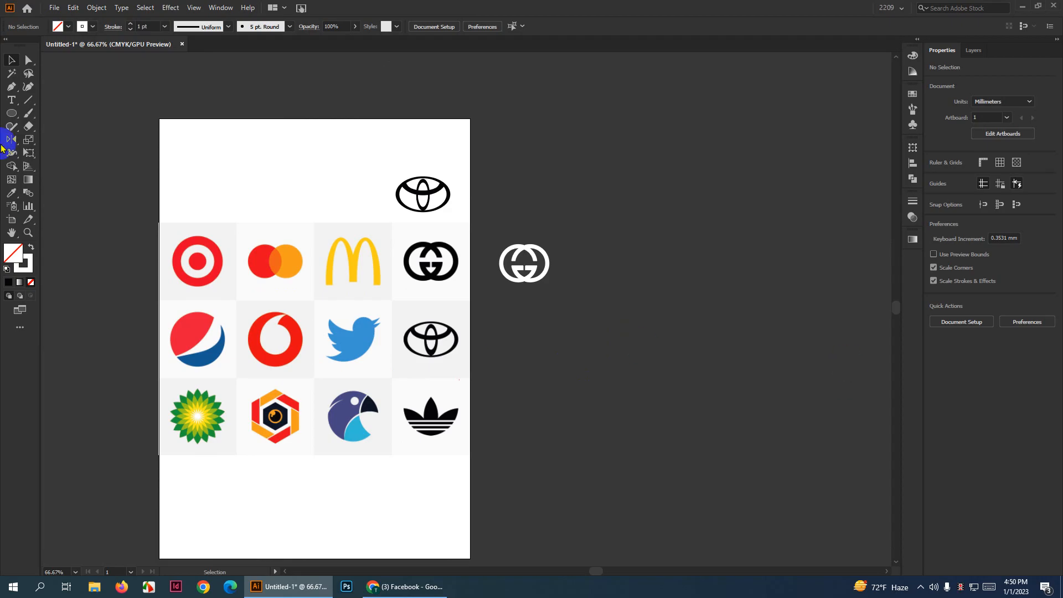
{"action": "left_click", "coordinate": [13, 113]}
{"action": "scroll", "coordinate": [162, 239], "scroll_direction": "down", "scroll_amount": 3}
{"action": "scroll", "coordinate": [371, 306], "scroll_direction": "up", "scroll_amount": 3}
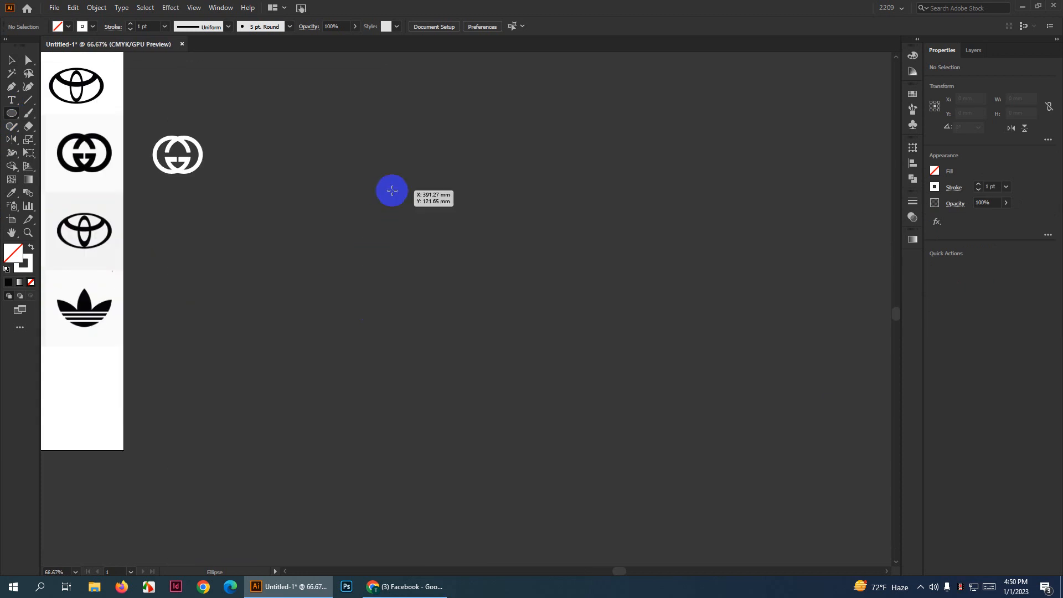
{"action": "left_click_drag", "start_coordinate": [392, 189], "coordinate": [528, 324]}
{"action": "left_click", "coordinate": [11, 61]}
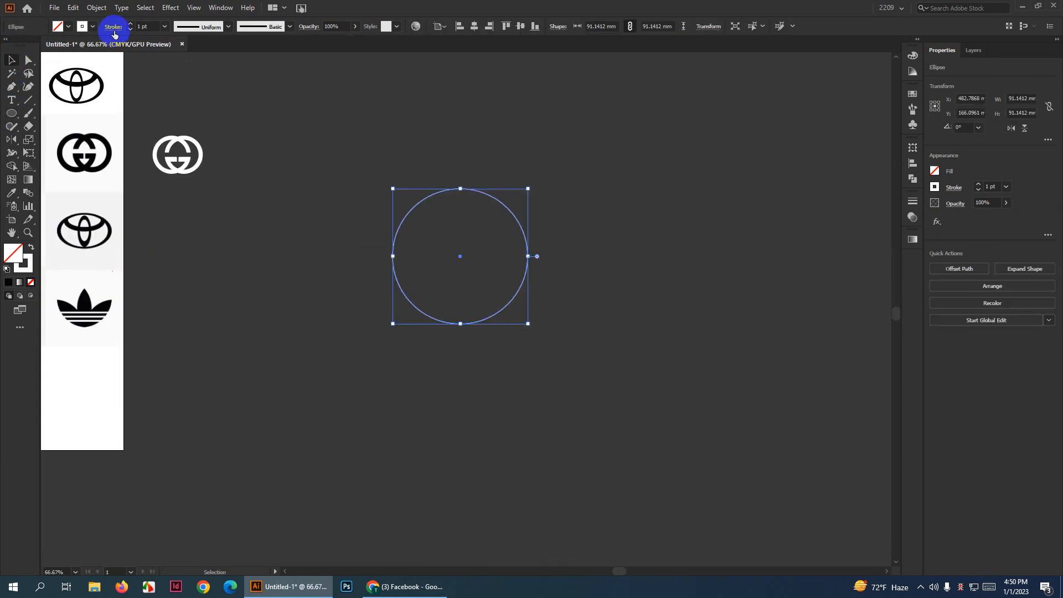
{"action": "scroll", "coordinate": [137, 25], "scroll_direction": "up", "scroll_amount": 7}
{"action": "left_click_drag", "start_coordinate": [483, 143], "coordinate": [542, 220]}
{"action": "scroll", "coordinate": [572, 266], "scroll_direction": "up", "scroll_amount": 2}
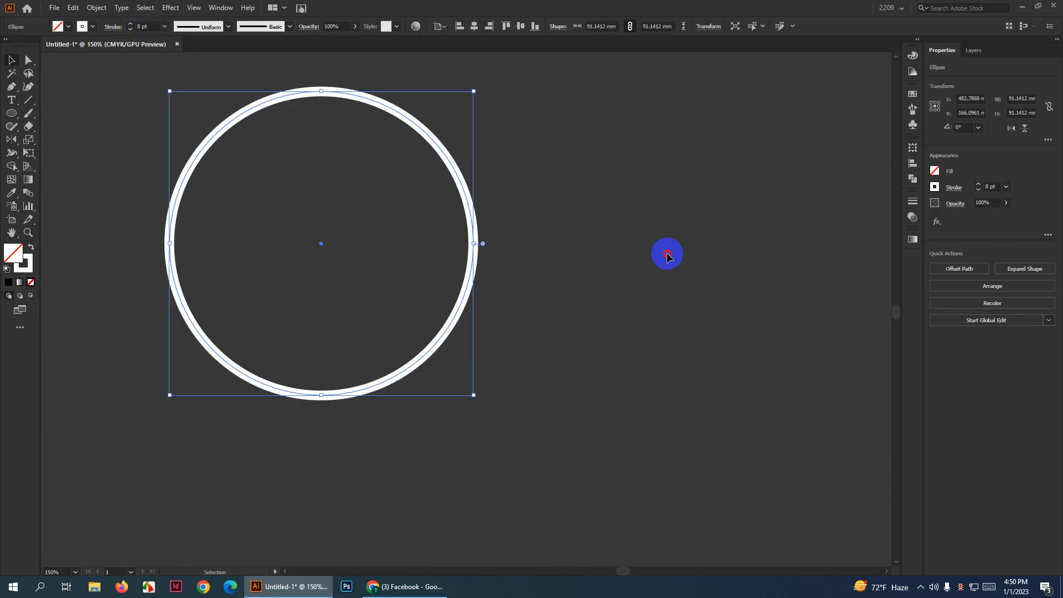
{"action": "left_click", "coordinate": [668, 255]}
Show the rulers and place one horizontal and one vertical guide across the circle, close to its centre
{"action": "key", "text": "ctrl+r"}
{"action": "scroll", "coordinate": [536, 263], "scroll_direction": "up", "scroll_amount": 3}
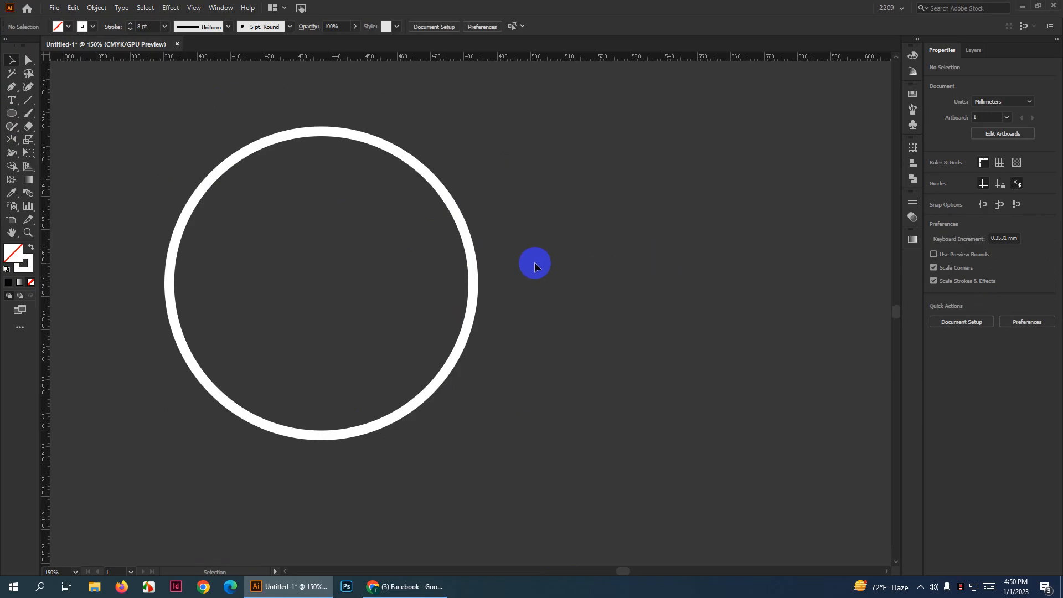
{"action": "scroll", "coordinate": [655, 252], "scroll_direction": "left", "scroll_amount": 4}
{"action": "left_click_drag", "start_coordinate": [548, 58], "coordinate": [550, 320]}
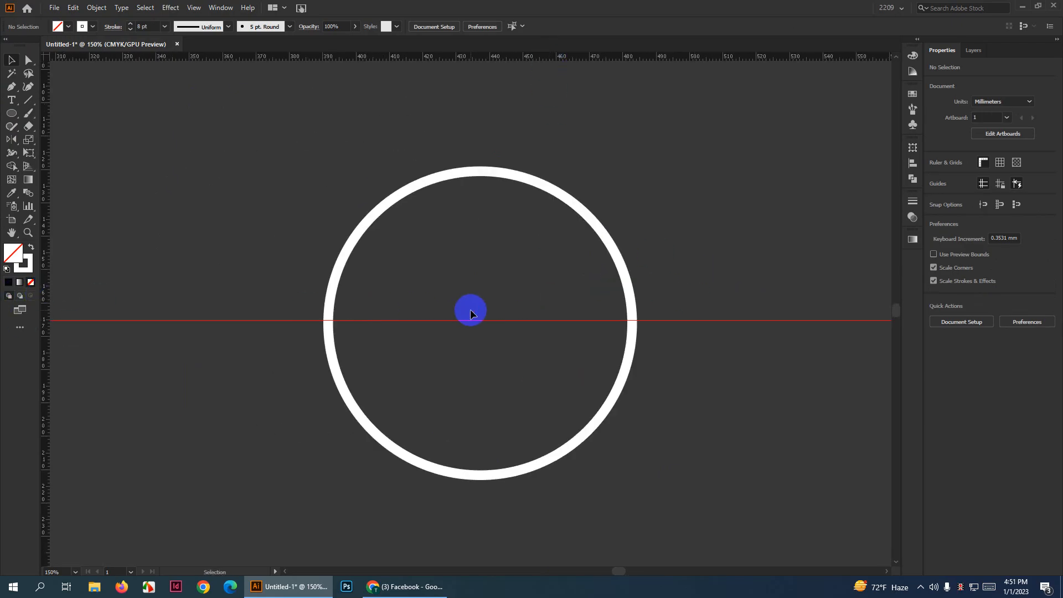
{"action": "left_click_drag", "start_coordinate": [45, 296], "coordinate": [492, 313]}
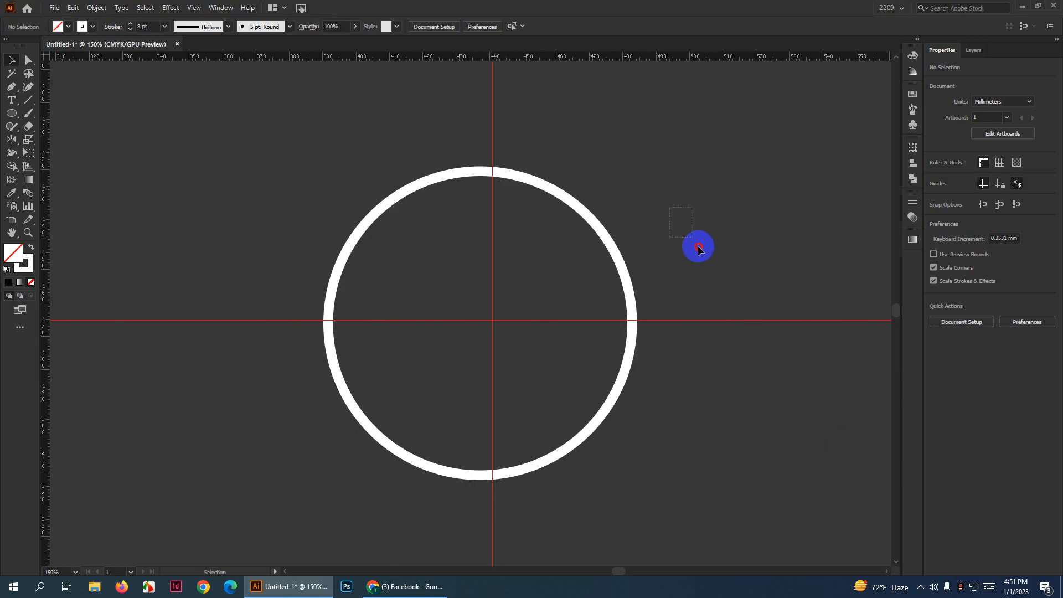
Try to align the circle with the locked guides by horizontal centre, and undo the alignment
{"action": "left_click_drag", "start_coordinate": [159, 133], "coordinate": [695, 545]}
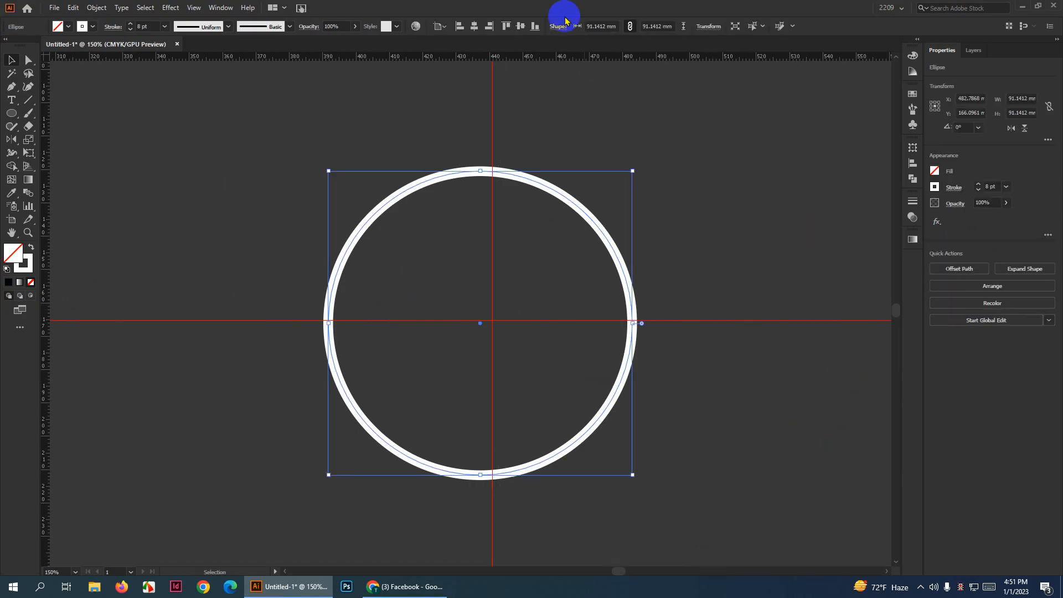
{"action": "left_click", "coordinate": [475, 26]}
{"action": "key", "text": "ctrl+z"}
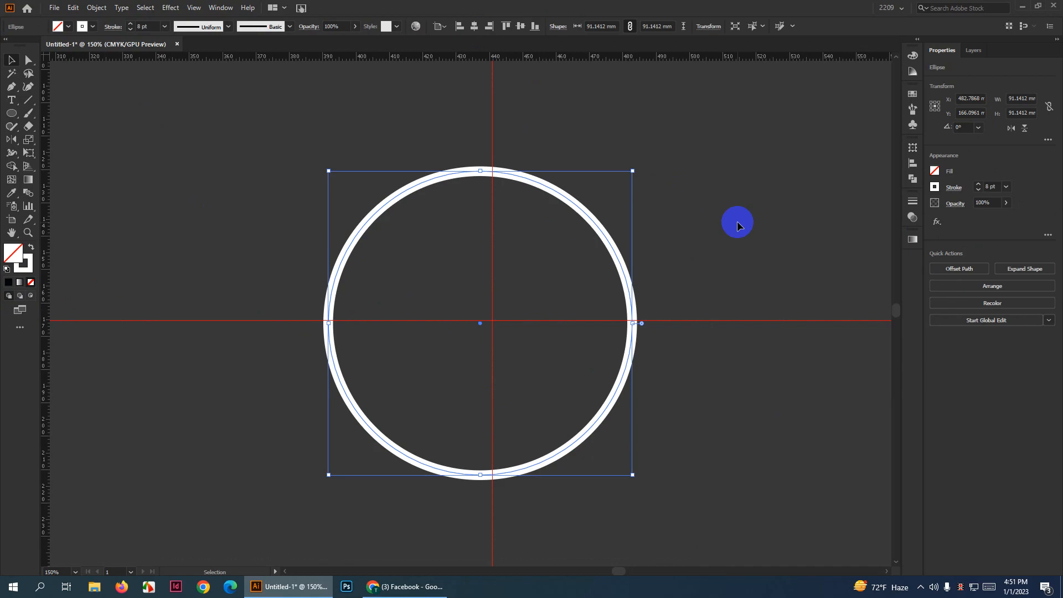
{"action": "left_click", "coordinate": [738, 223]}
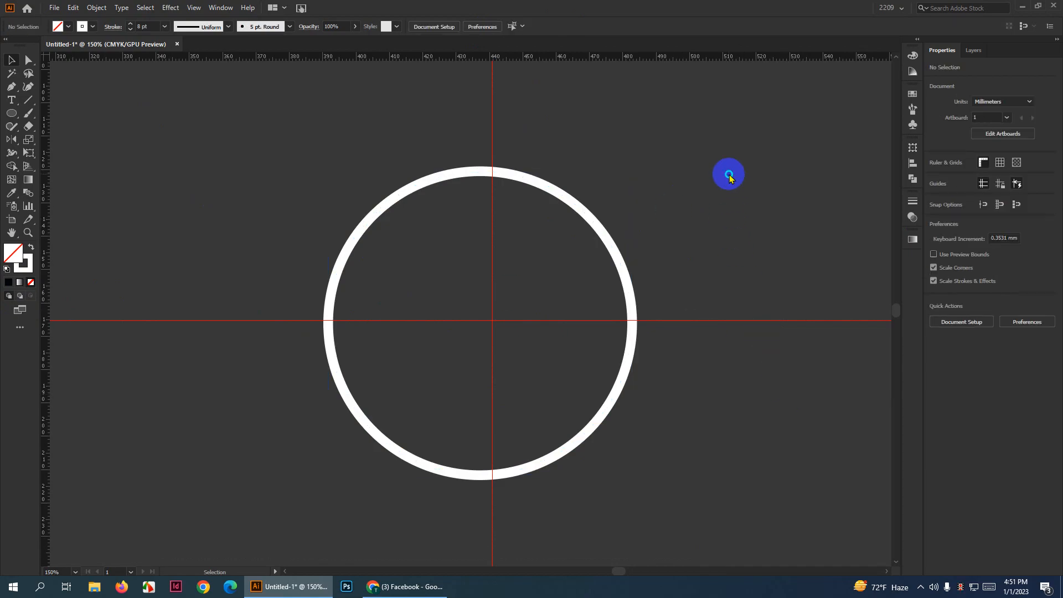
Unlock the guides and align both to the circle's horizontal and vertical centre, using the circle as key object
{"action": "right_click", "coordinate": [728, 174]}
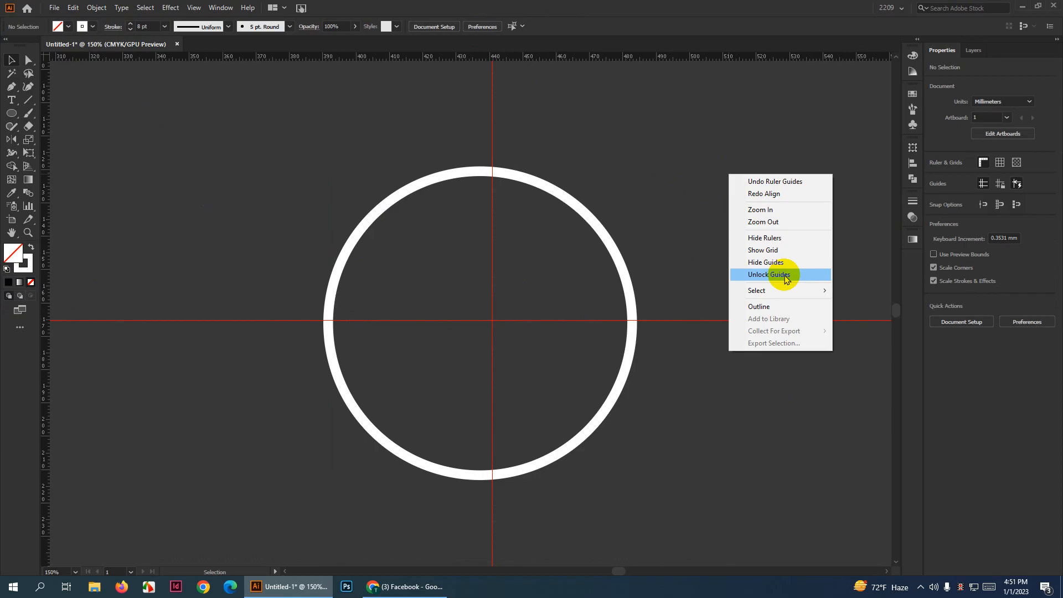
{"action": "left_click", "coordinate": [786, 275]}
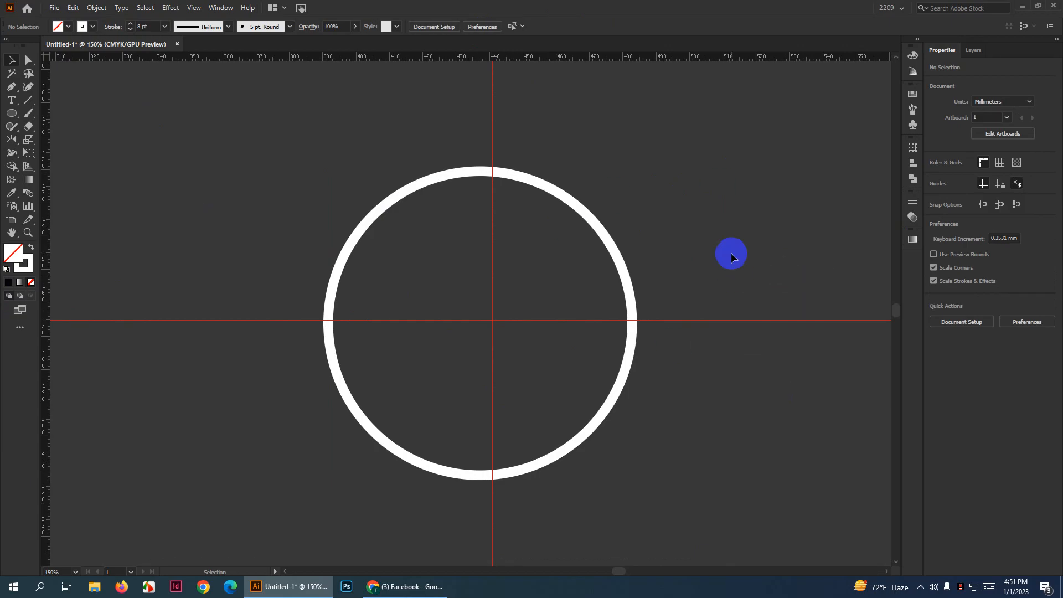
{"action": "left_click_drag", "start_coordinate": [658, 154], "coordinate": [274, 518]}
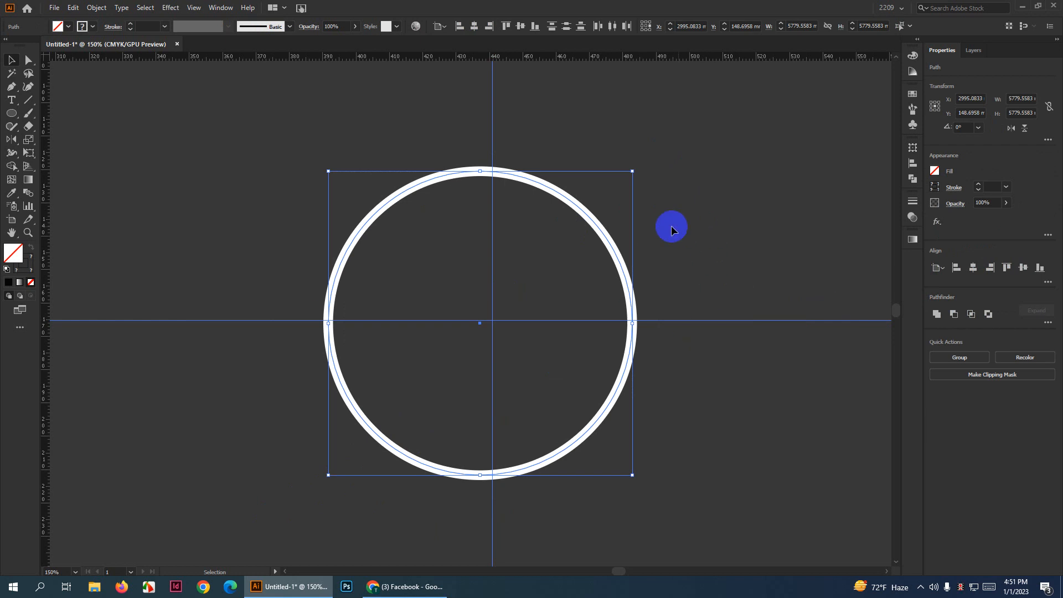
{"action": "left_click", "coordinate": [602, 233]}
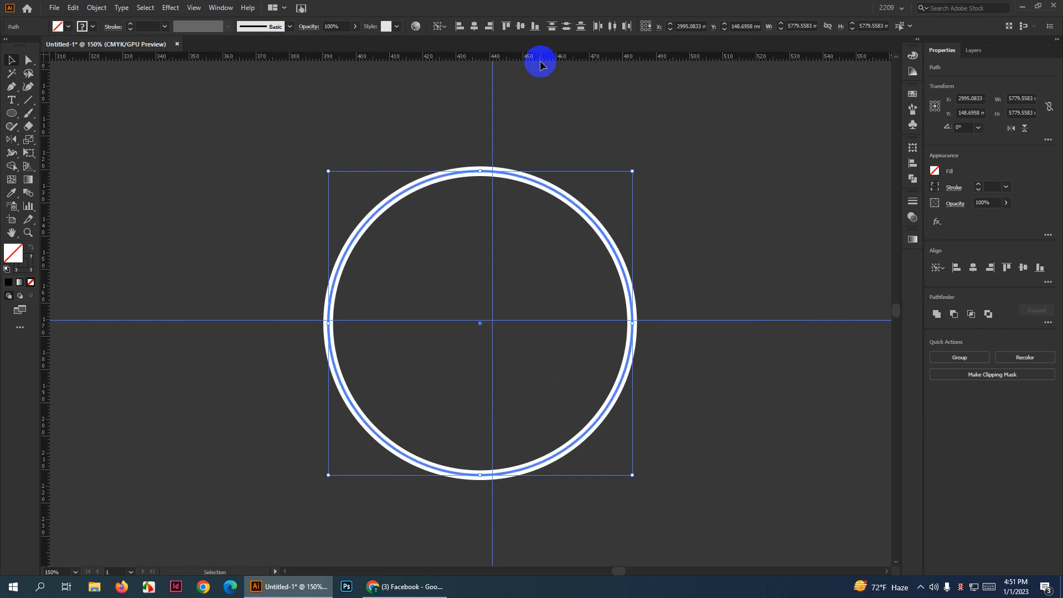
{"action": "left_click", "coordinate": [476, 26]}
{"action": "left_click", "coordinate": [475, 27]}
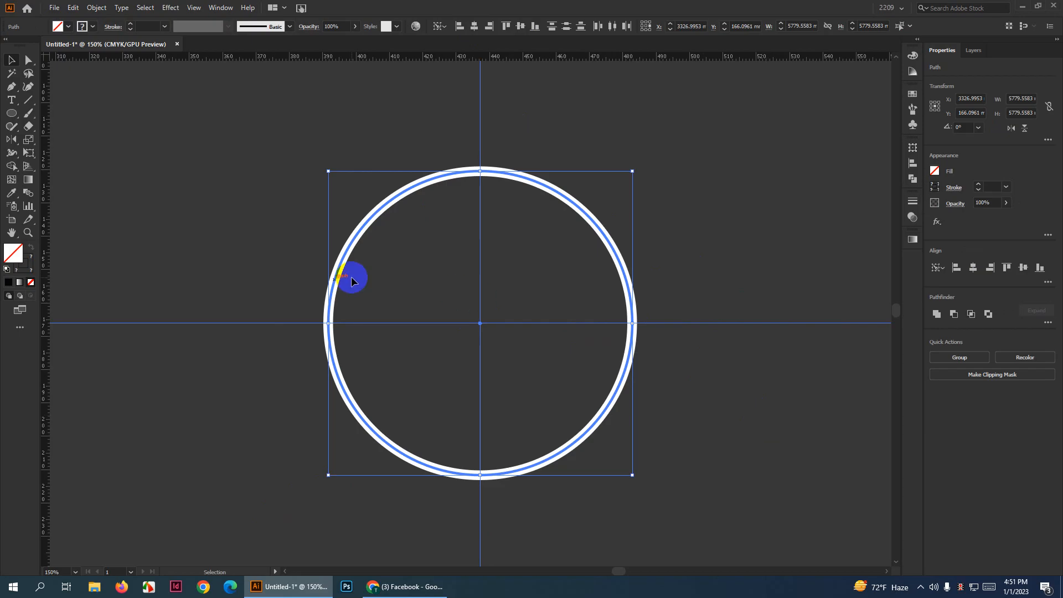
{"action": "left_click", "coordinate": [736, 205]}
Delete the white 8 pt circle together with both guides, and return to the Selection tool
{"action": "scroll", "coordinate": [570, 296], "scroll_direction": "down", "scroll_amount": 2}
{"action": "left_click_drag", "start_coordinate": [448, 215], "coordinate": [741, 496]}
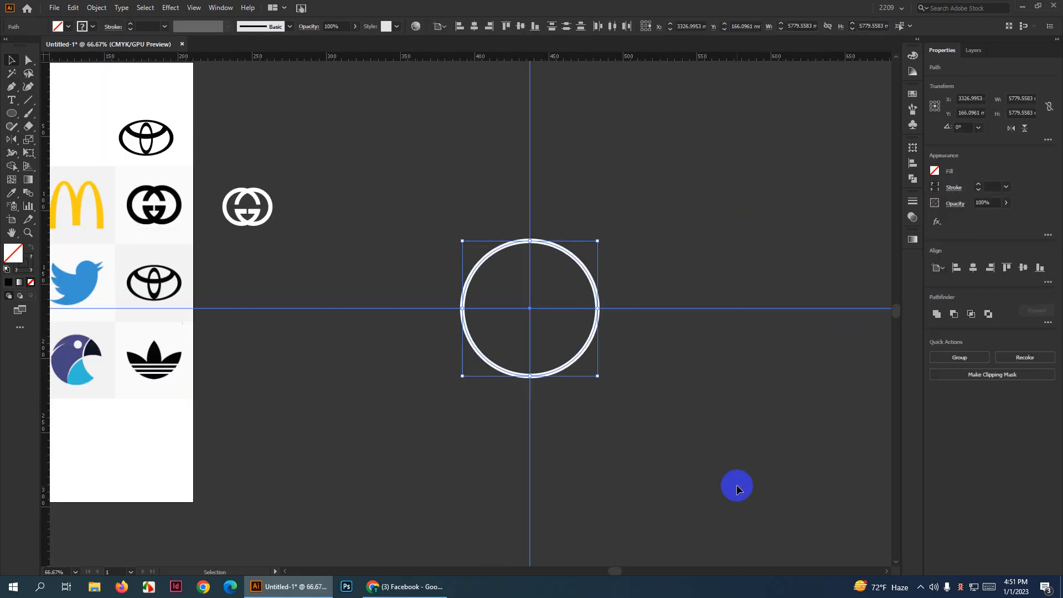
{"action": "key", "text": "Delete"}
{"action": "key", "text": "plus"}
{"action": "scroll", "coordinate": [551, 390], "scroll_direction": "down", "scroll_amount": 2}
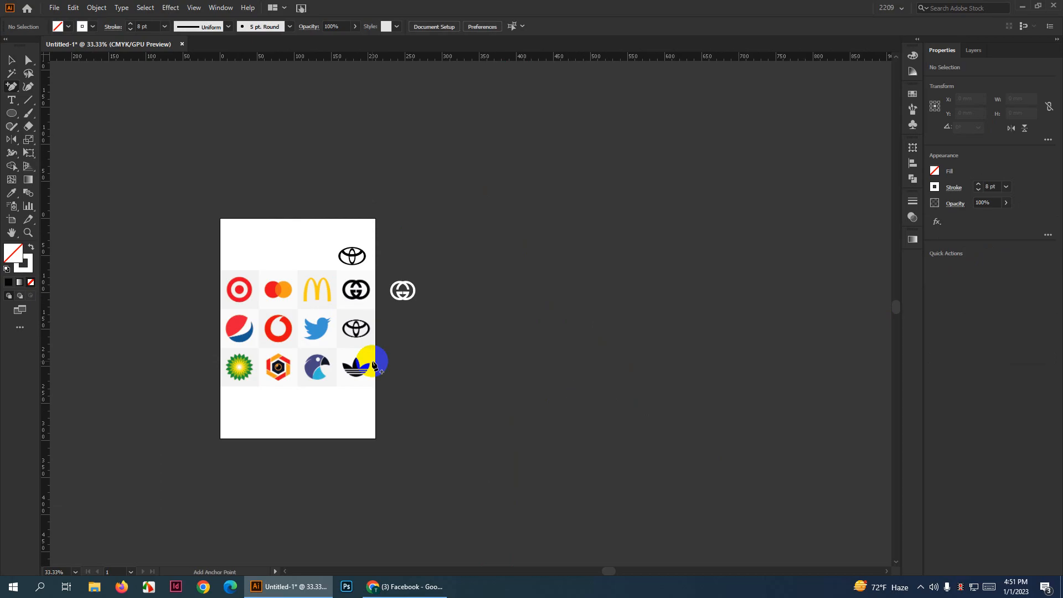
{"action": "scroll", "coordinate": [258, 301], "scroll_direction": "up", "scroll_amount": 3}
{"action": "left_click", "coordinate": [13, 59]}
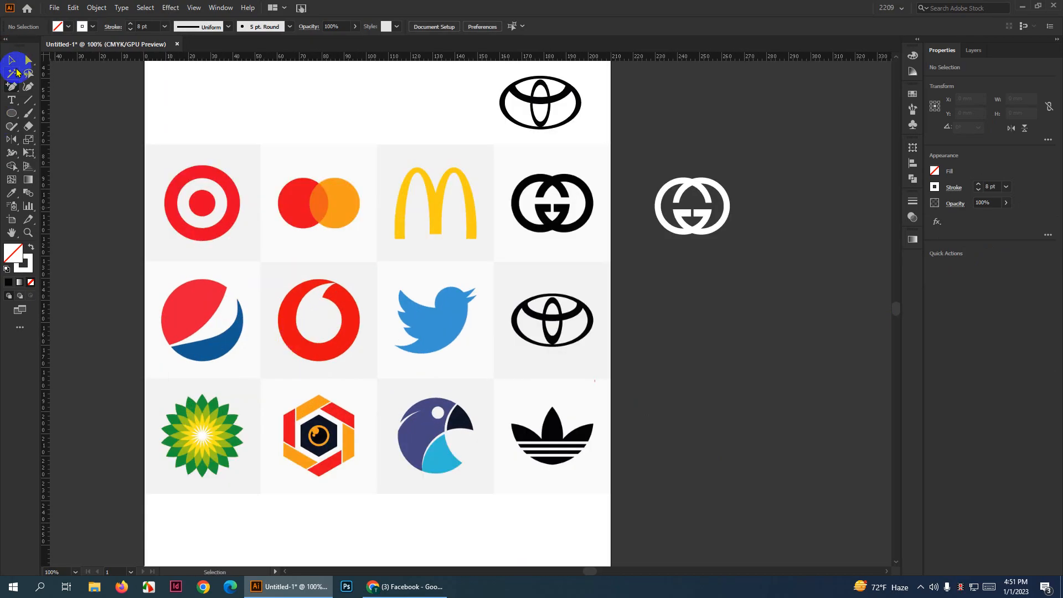
Draw a circle about 37 mm in diameter, centred over the Pepsi logo and matching its outer edge
{"action": "scroll", "coordinate": [648, 332], "scroll_direction": "down", "scroll_amount": 2}
{"action": "scroll", "coordinate": [626, 320], "scroll_direction": "up", "scroll_amount": 4}
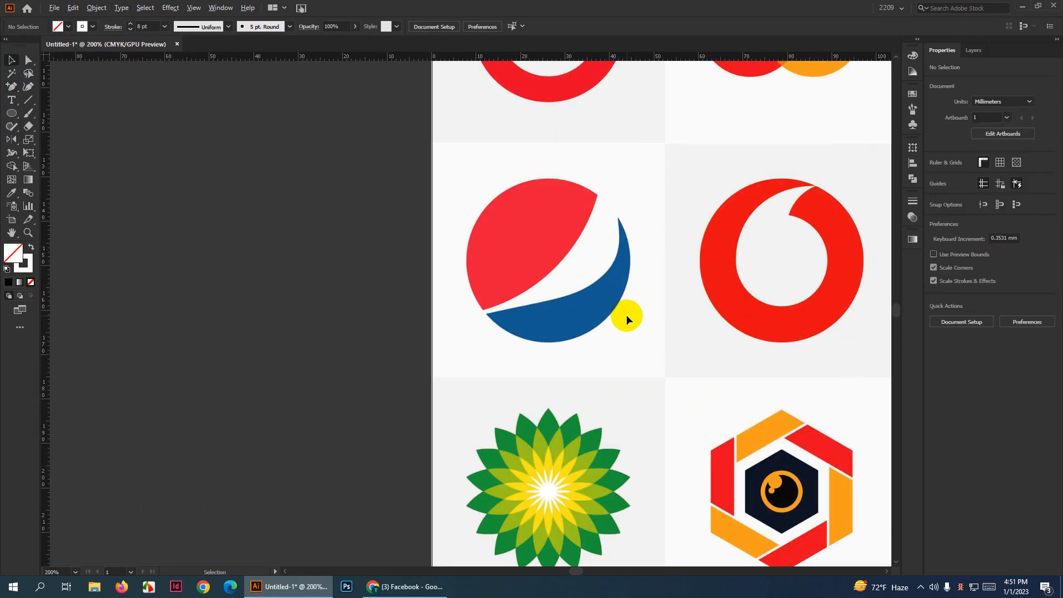
{"action": "scroll", "coordinate": [626, 316], "scroll_direction": "up", "scroll_amount": 2}
{"action": "scroll", "coordinate": [597, 332], "scroll_direction": "down", "scroll_amount": 2}
{"action": "scroll", "coordinate": [550, 331], "scroll_direction": "up", "scroll_amount": 2}
{"action": "left_click", "coordinate": [11, 114]}
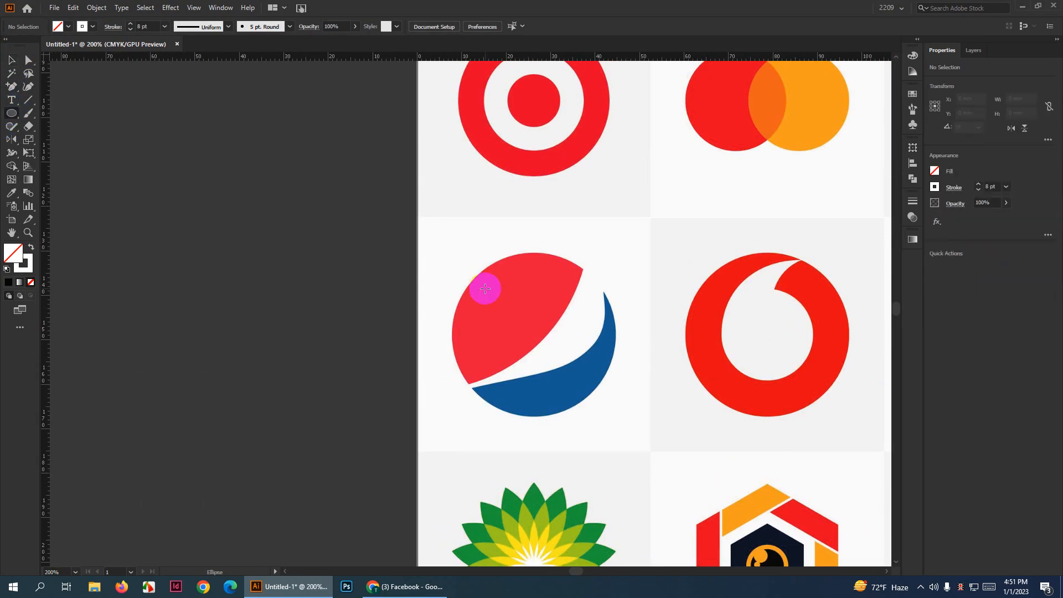
{"action": "left_click_drag", "start_coordinate": [532, 334], "coordinate": [610, 344]}
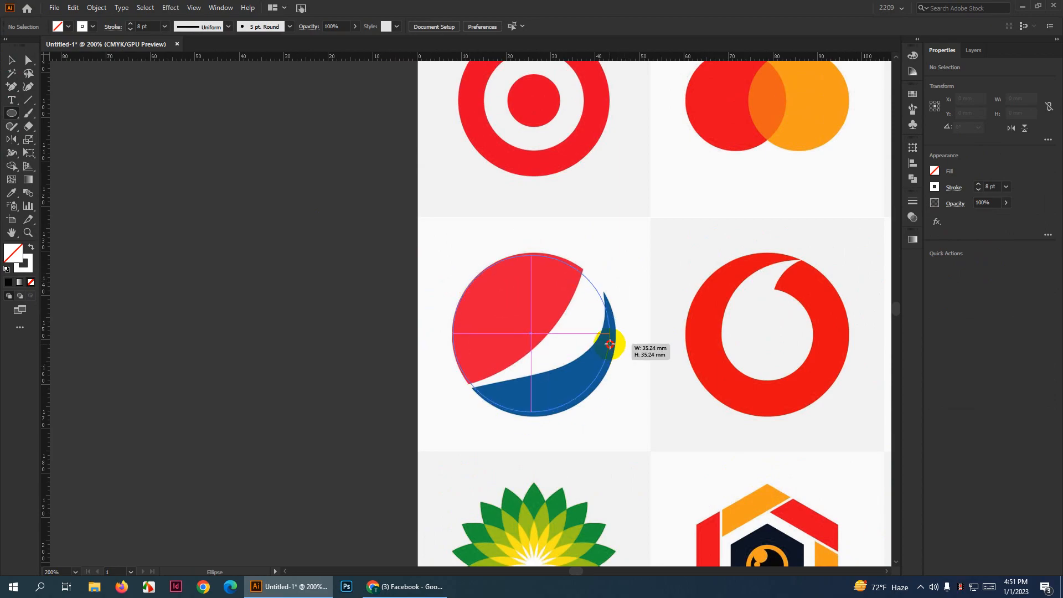
{"action": "left_click_drag", "start_coordinate": [609, 344], "coordinate": [613, 342]}
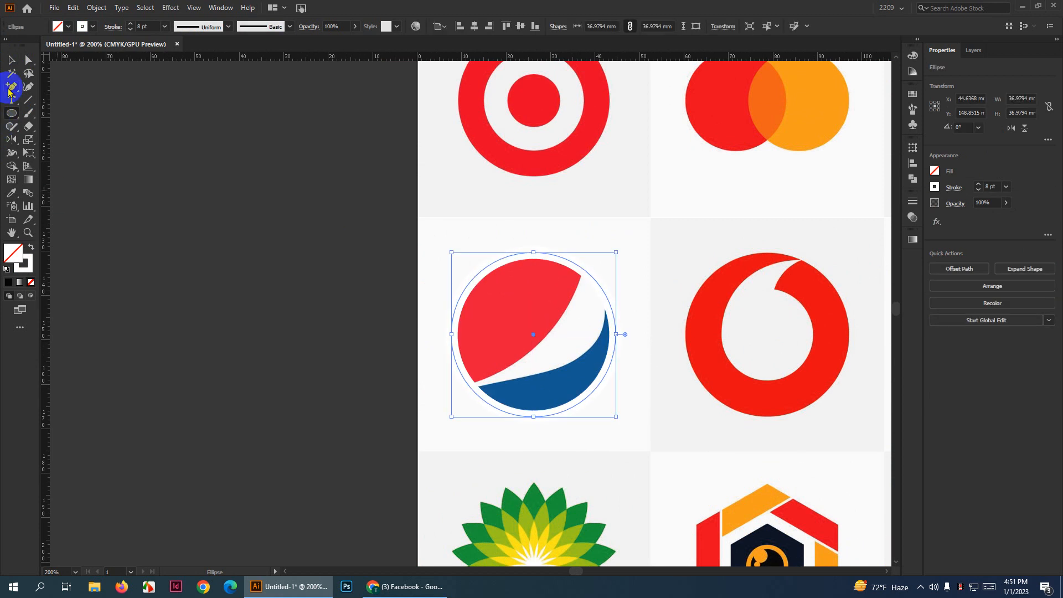
Set the Pepsi circle's stroke weight to 0.75 pt
{"action": "left_click", "coordinate": [11, 60]}
{"action": "left_click", "coordinate": [30, 283]}
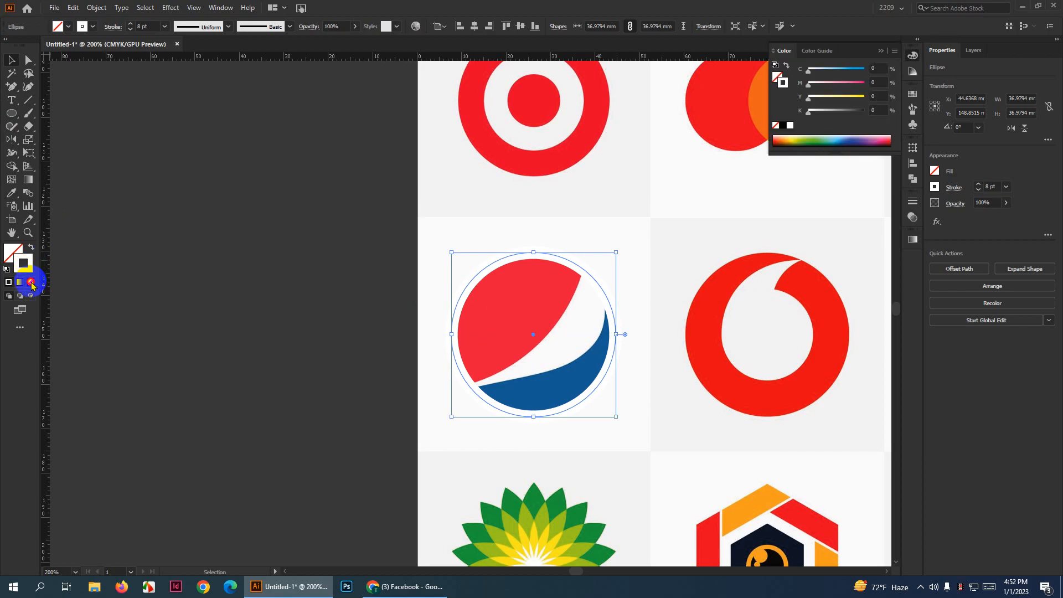
{"action": "scroll", "coordinate": [629, 352], "scroll_direction": "up", "scroll_amount": 2}
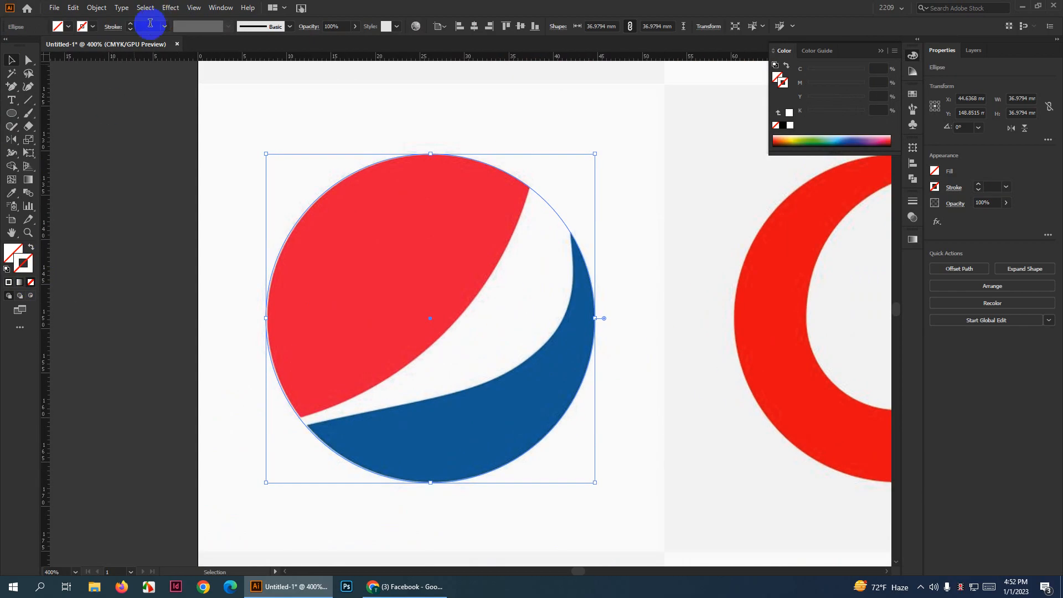
{"action": "scroll", "coordinate": [145, 27], "scroll_direction": "up", "scroll_amount": 1}
{"action": "scroll", "coordinate": [145, 27], "scroll_direction": "up", "scroll_amount": 1}
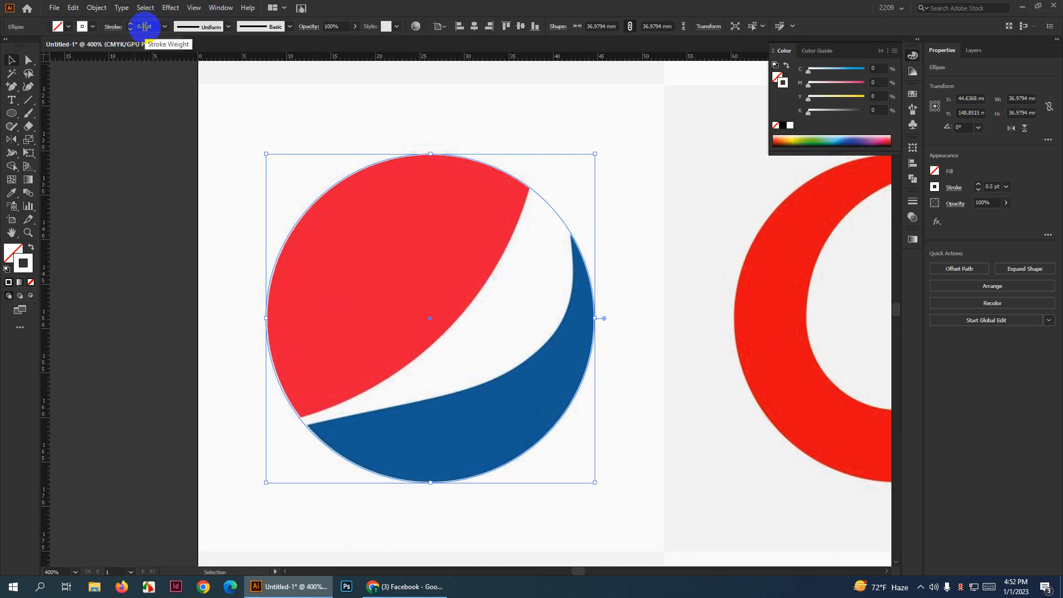
{"action": "scroll", "coordinate": [102, 254], "scroll_direction": "down", "scroll_amount": 1}
{"action": "left_click_drag", "start_coordinate": [177, 276], "coordinate": [245, 336]}
{"action": "scroll", "coordinate": [359, 361], "scroll_direction": "up", "scroll_amount": 1}
Sample the Vodafone logo's red as the Pepsi circle's stroke colour and deselect the circle
{"action": "left_click", "coordinate": [11, 192]}
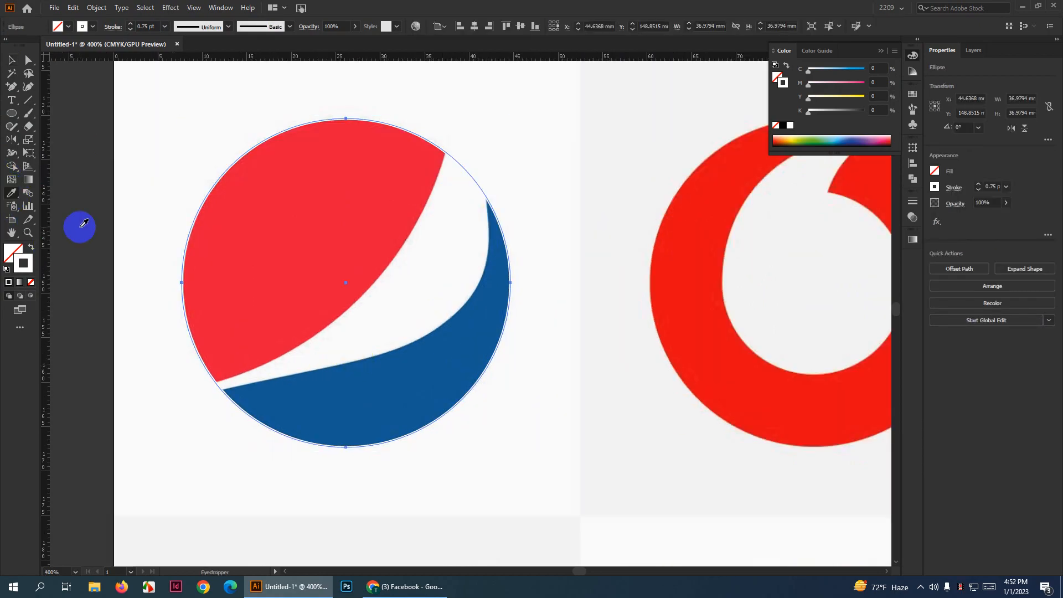
{"action": "scroll", "coordinate": [257, 308], "scroll_direction": "down", "scroll_amount": 3}
{"action": "left_click", "coordinate": [460, 337], "text": "shift"}
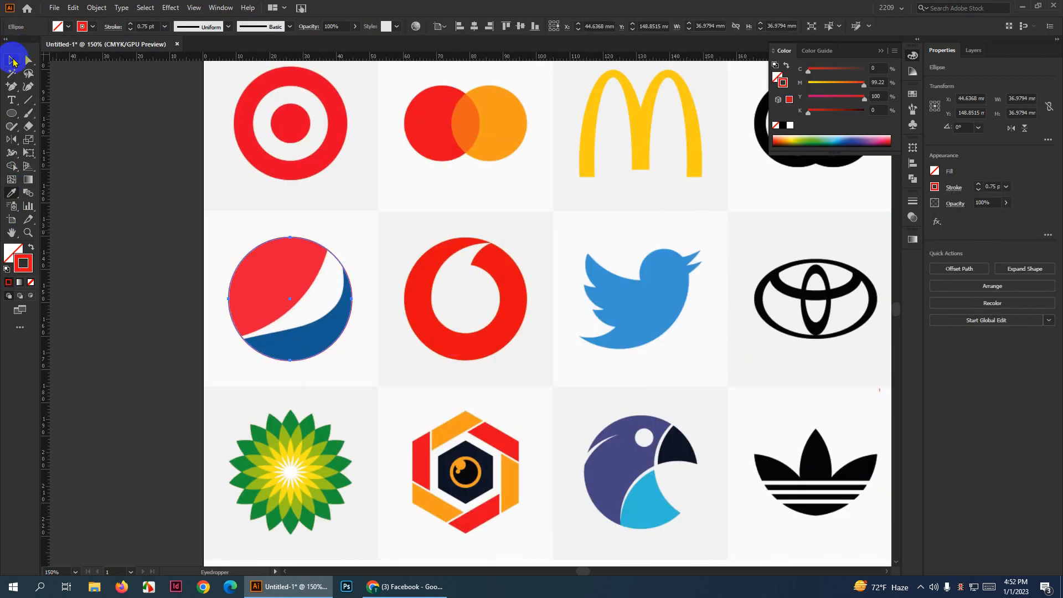
{"action": "left_click", "coordinate": [12, 61]}
{"action": "left_click", "coordinate": [142, 213]}
Duplicate the red-outlined circle, placing the copy up and to the left of the Pepsi logo
{"action": "scroll", "coordinate": [244, 346], "scroll_direction": "up", "scroll_amount": 3}
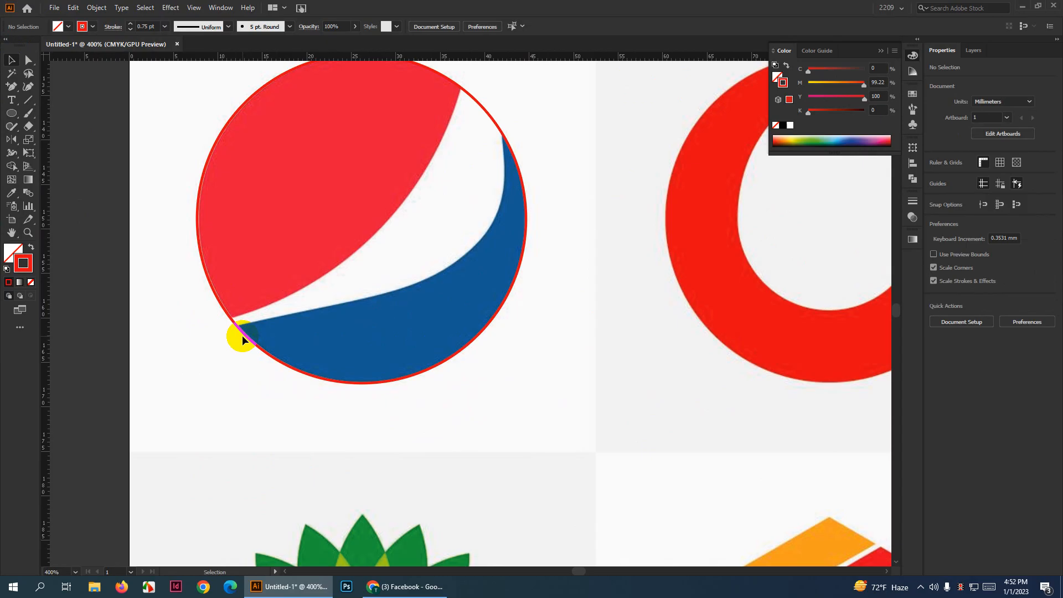
{"action": "left_click", "coordinate": [247, 339]}
{"action": "key", "text": "a"}
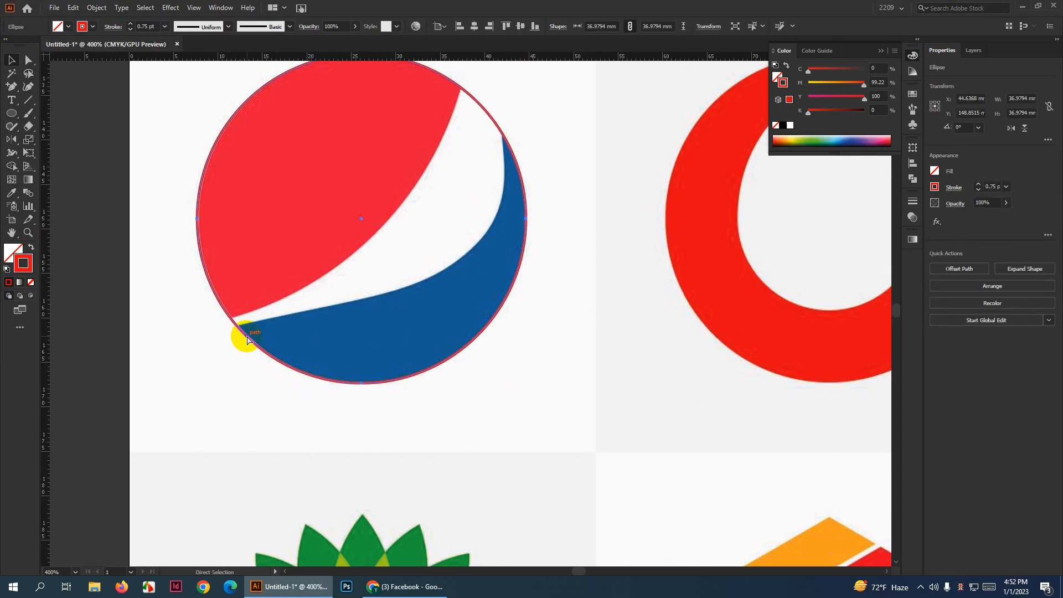
{"action": "key", "text": "v"}
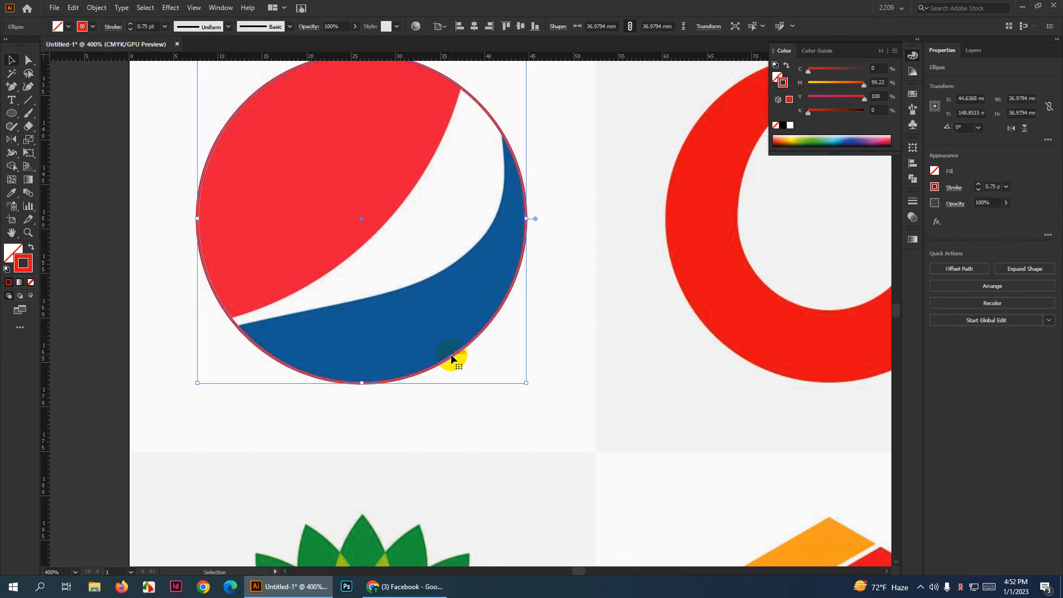
{"action": "left_click_drag", "start_coordinate": [450, 358], "coordinate": [355, 250]}
{"action": "key", "text": "ctrl+minus"}
{"action": "key", "text": "ctrl+minus"}
{"action": "key", "text": "ctrl+minus"}
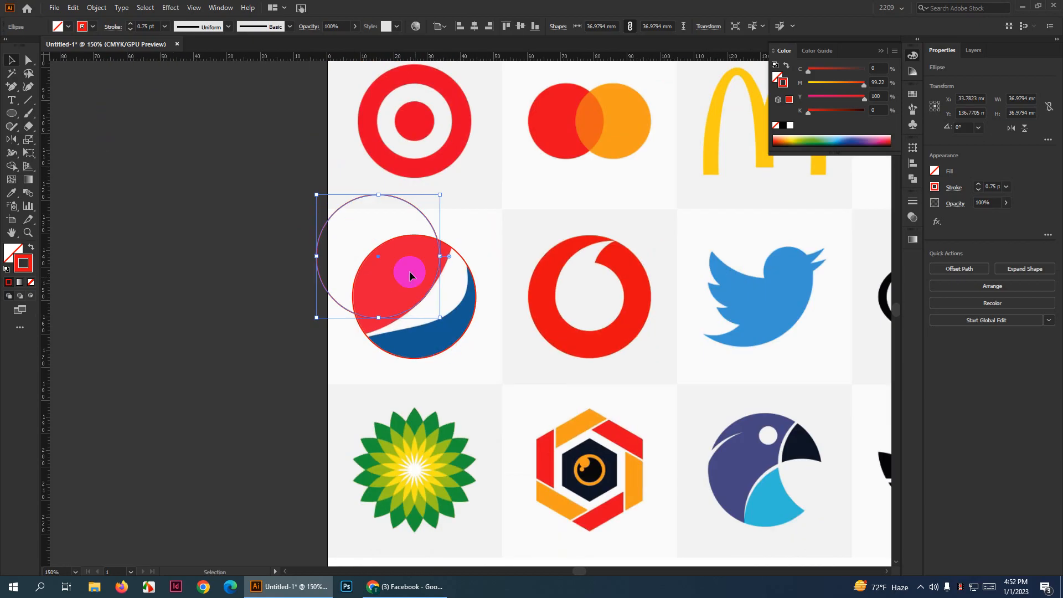
Enlarge the copied circle to about 69 mm and move its arc onto the curved edge of the logo's red area
{"action": "left_click_drag", "start_coordinate": [316, 194], "coordinate": [163, 87]}
{"action": "scroll", "coordinate": [420, 287], "scroll_direction": "up", "scroll_amount": 1}
{"action": "scroll", "coordinate": [419, 287], "scroll_direction": "up", "scroll_amount": 2}
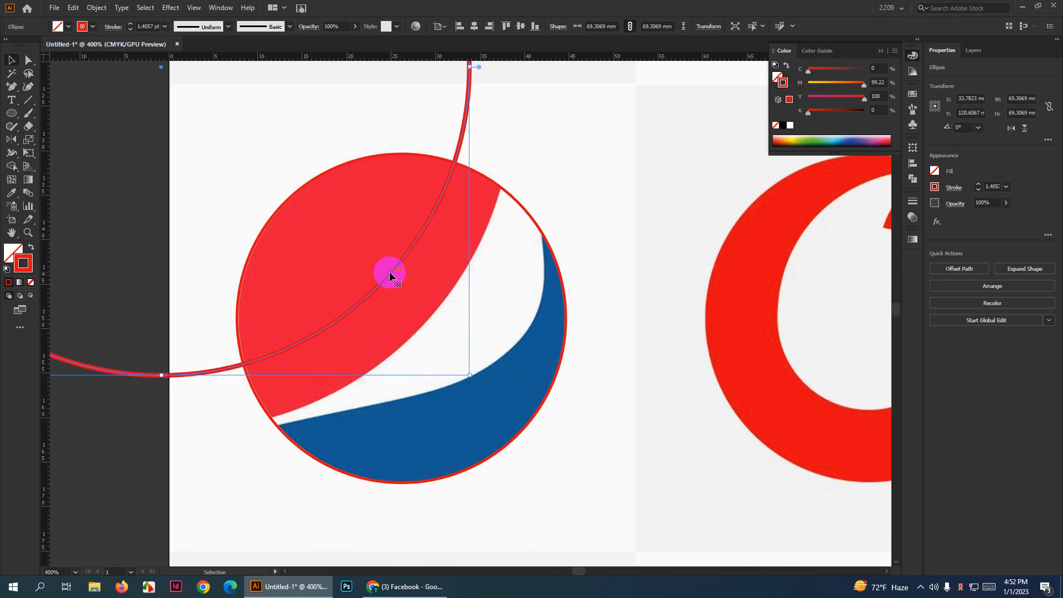
{"action": "left_click_drag", "start_coordinate": [390, 272], "coordinate": [427, 320]}
{"action": "scroll", "coordinate": [504, 369], "scroll_direction": "down", "scroll_amount": 1}
{"action": "scroll", "coordinate": [505, 365], "scroll_direction": "up", "scroll_amount": 1}
{"action": "scroll", "coordinate": [523, 357], "scroll_direction": "up", "scroll_amount": 5}
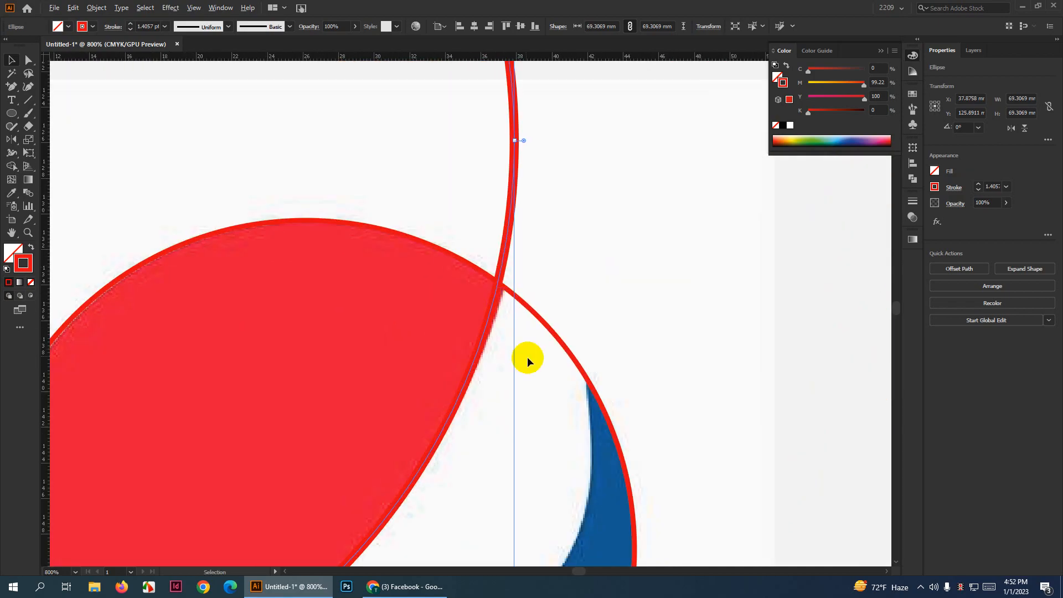
Enlarge the large circle slightly to about 72 mm
{"action": "scroll", "coordinate": [530, 361], "scroll_direction": "down", "scroll_amount": 3}
{"action": "scroll", "coordinate": [530, 360], "scroll_direction": "down", "scroll_amount": 1}
{"action": "scroll", "coordinate": [531, 387], "scroll_direction": "down", "scroll_amount": 2}
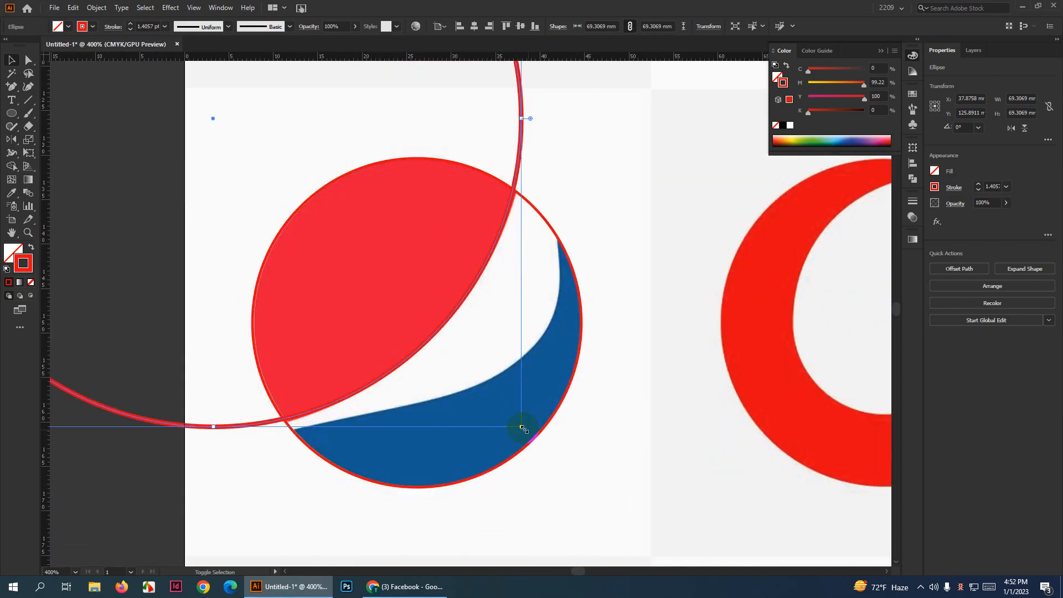
{"action": "left_click_drag", "start_coordinate": [523, 428], "coordinate": [524, 433]}
{"action": "scroll", "coordinate": [413, 370], "scroll_direction": "up", "scroll_amount": 2}
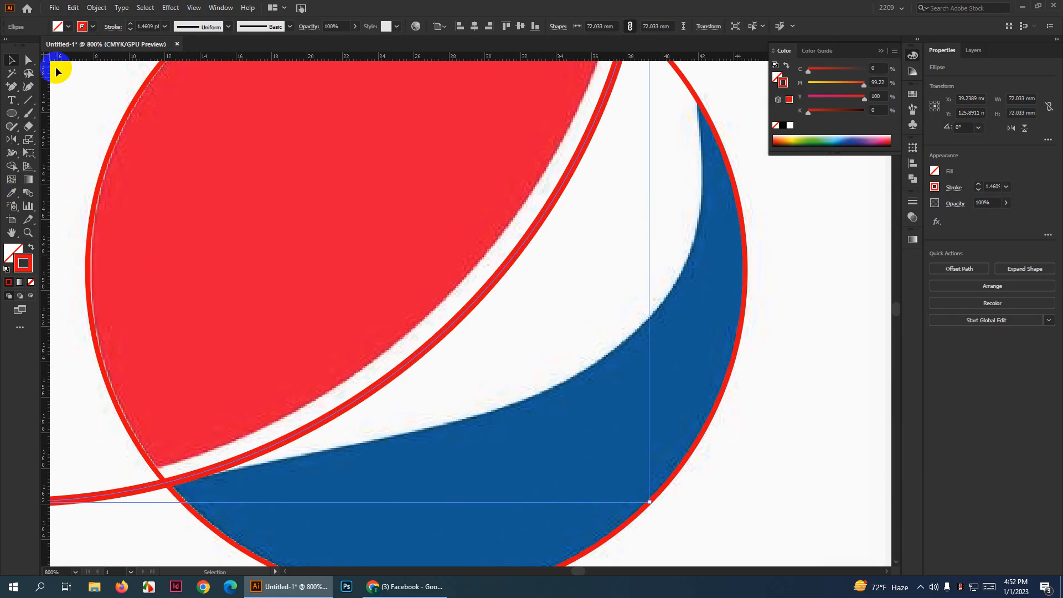
Change the large circle's stroke to dark blue (C 100, M 95, Y 5, K 0) and realign its arc with the red area's curved edge
{"action": "left_click", "coordinate": [92, 27]}
{"action": "left_click", "coordinate": [92, 55]}
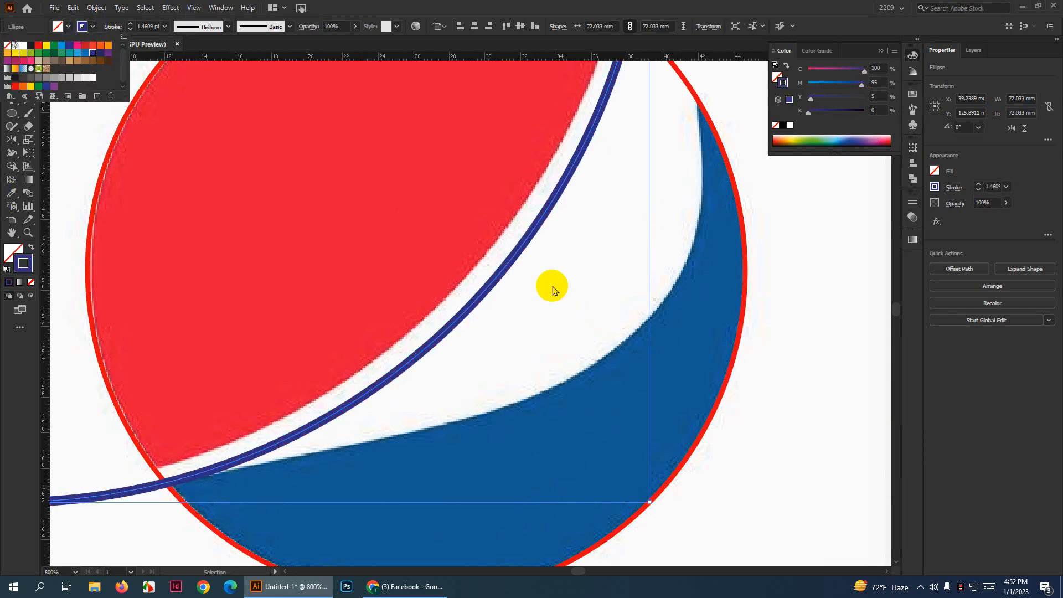
{"action": "left_click_drag", "start_coordinate": [489, 292], "coordinate": [470, 279]}
{"action": "scroll", "coordinate": [457, 331], "scroll_direction": "down", "scroll_amount": 3}
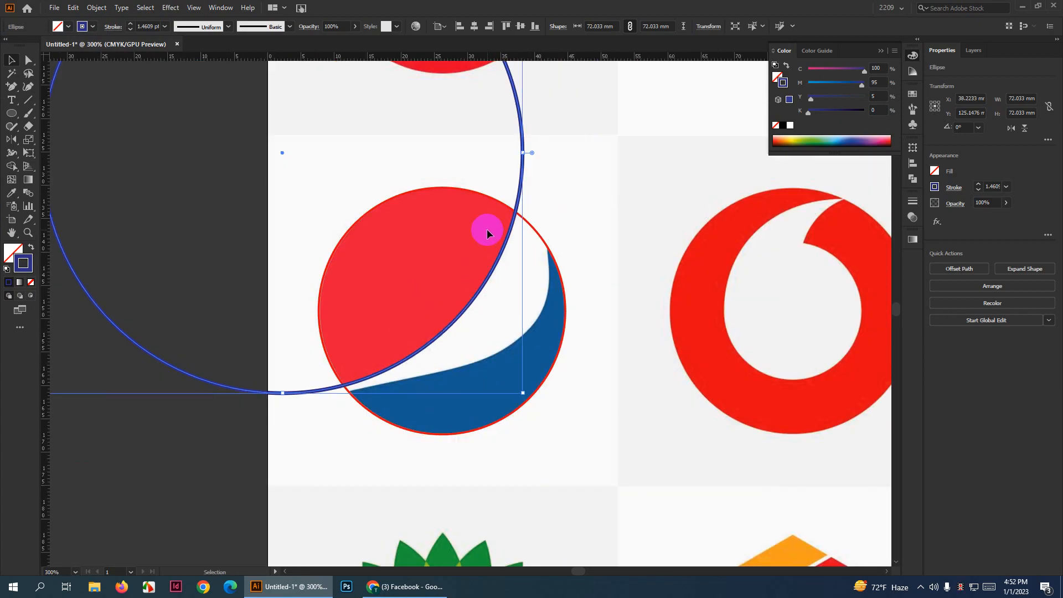
Swap fill and stroke on both circles, giving the large one a blue fill and the small one a red fill
{"action": "scroll", "coordinate": [425, 281], "scroll_direction": "down", "scroll_amount": 2}
{"action": "left_click_drag", "start_coordinate": [181, 227], "coordinate": [514, 383]}
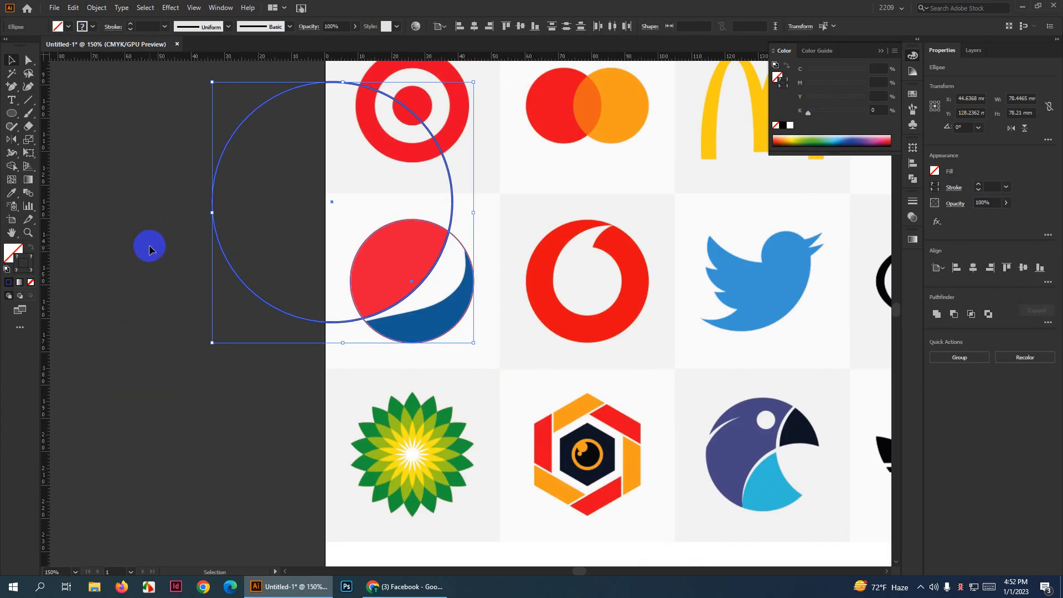
{"action": "left_click_drag", "start_coordinate": [150, 246], "coordinate": [615, 488]}
{"action": "left_click", "coordinate": [297, 373]}
{"action": "left_click_drag", "start_coordinate": [297, 373], "coordinate": [334, 277]}
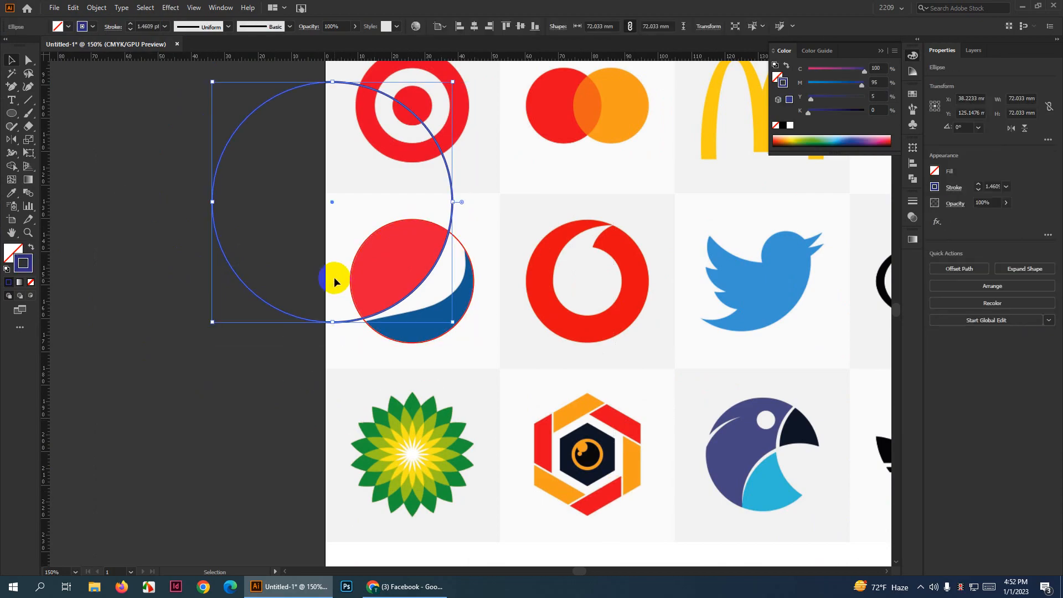
{"action": "key", "text": "shift+x"}
{"action": "left_click", "coordinate": [414, 339]}
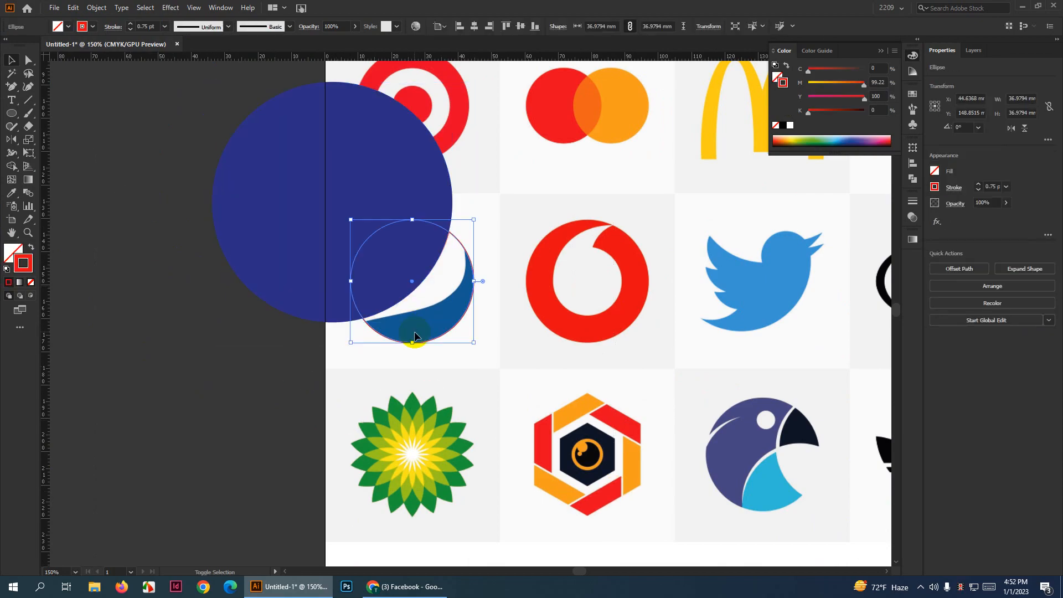
{"action": "key", "text": "shift+x"}
Use Shape Builder on both selected circles to turn their overlap into a separate red shape
{"action": "left_click_drag", "start_coordinate": [578, 376], "coordinate": [193, 129]}
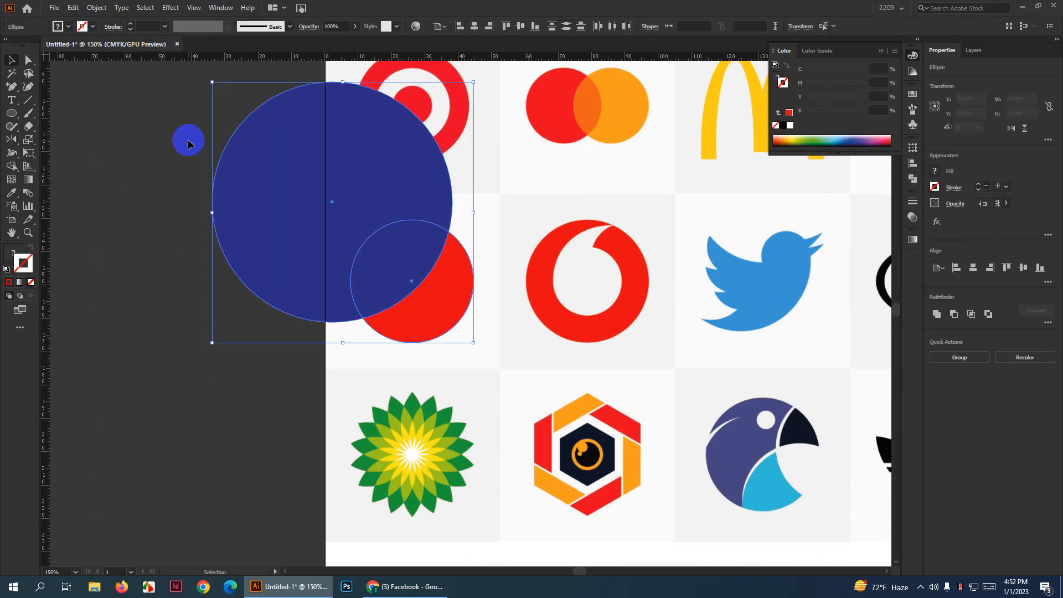
{"action": "left_click", "coordinate": [36, 170]}
{"action": "left_click", "coordinate": [15, 167]}
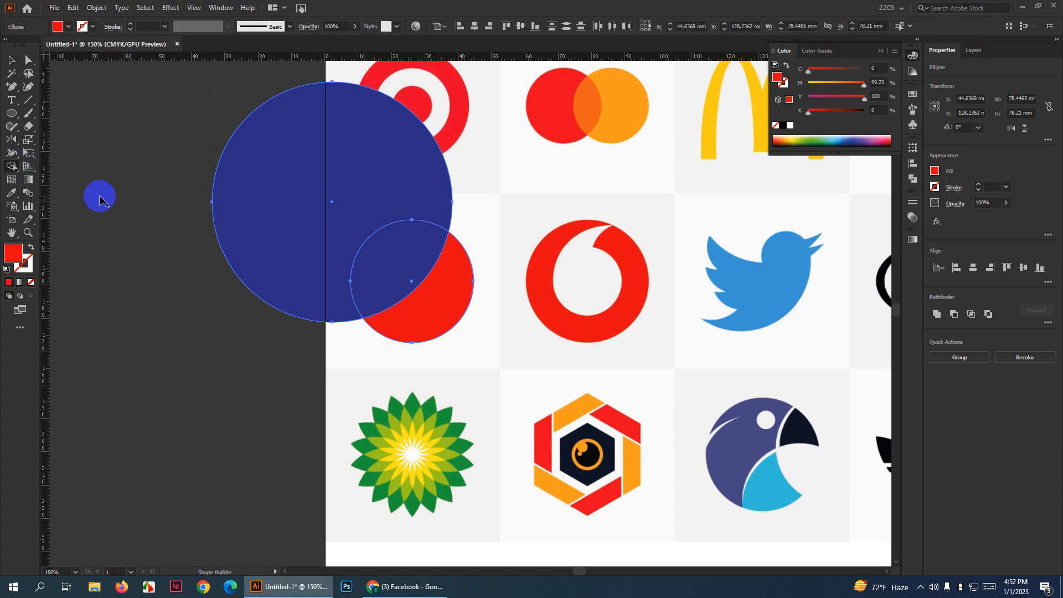
{"action": "left_click", "coordinate": [386, 281]}
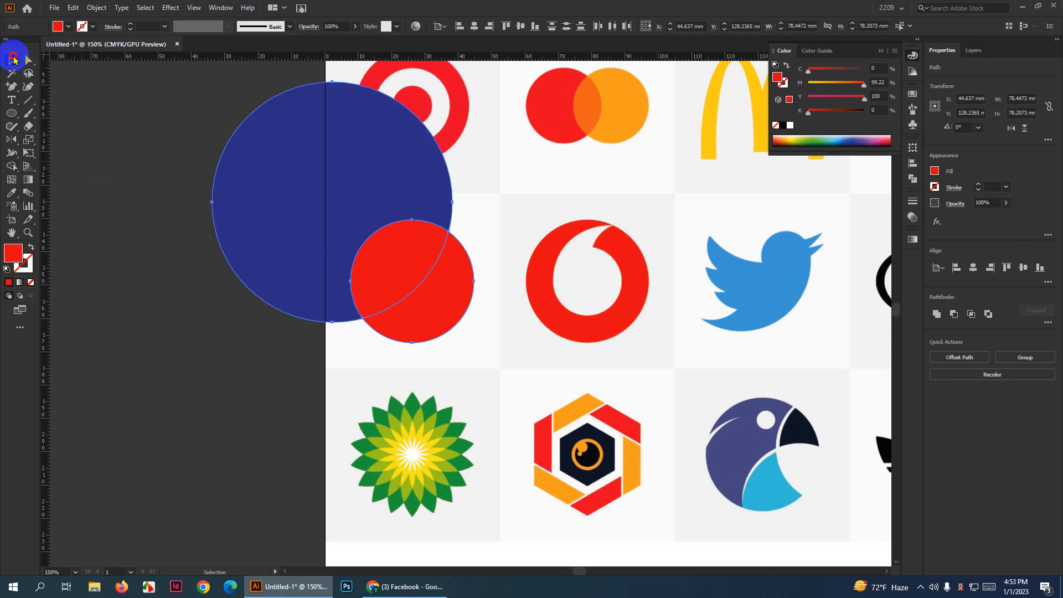
Delete the remaining blue part of the large circle
{"action": "left_click", "coordinate": [416, 262]}
{"action": "left_click", "coordinate": [355, 164]}
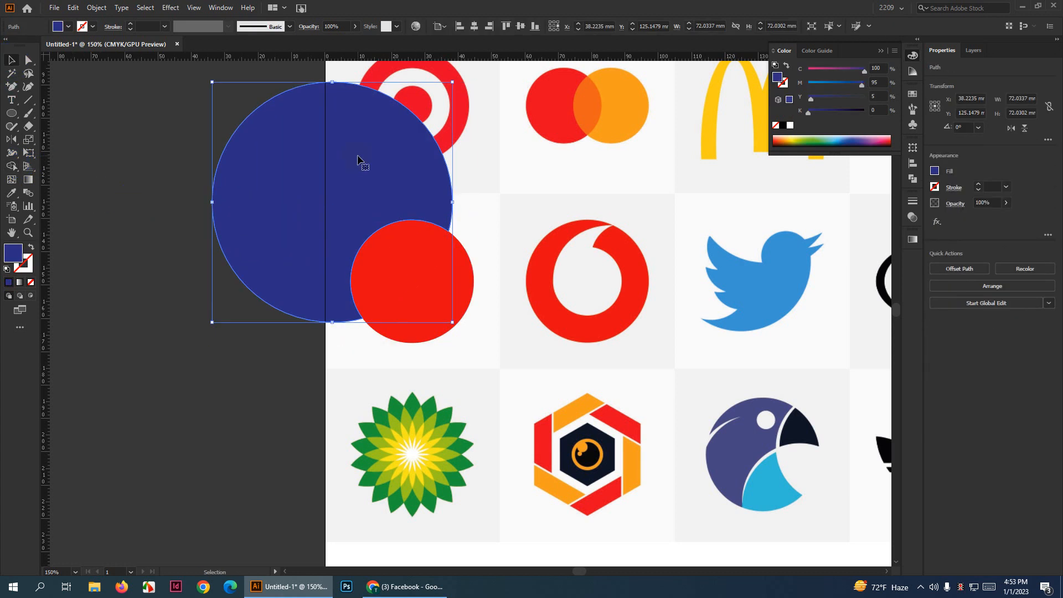
{"action": "key", "text": "Delete"}
Swap fill and stroke on the circle's lower-right piece, leaving it with only a red outline
{"action": "left_click", "coordinate": [403, 266]}
{"action": "key", "text": "ctrl+plus"}
{"action": "key", "text": "ctrl+plus"}
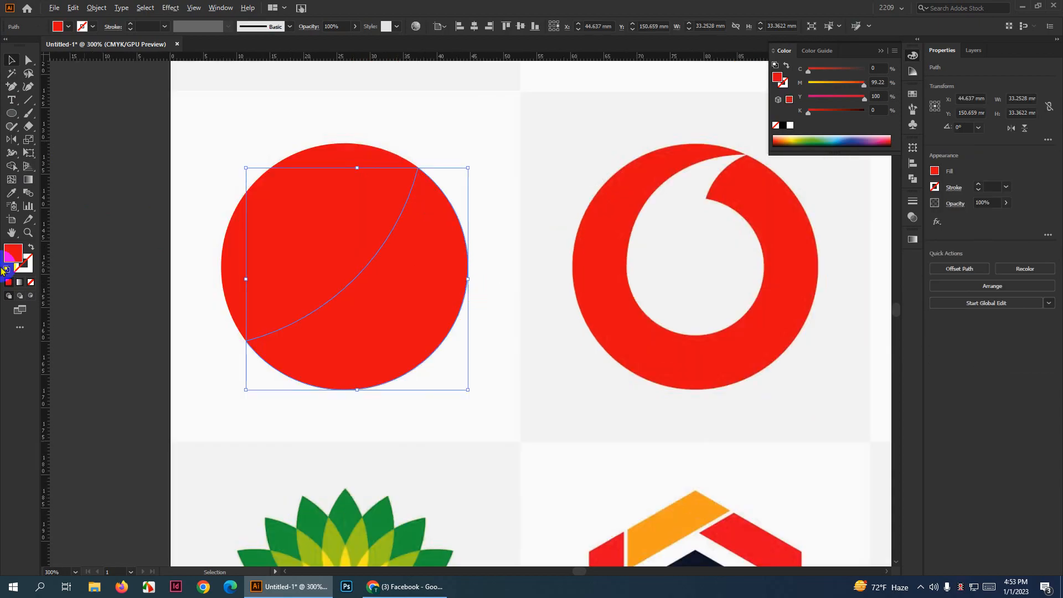
{"action": "left_click", "coordinate": [32, 248]}
{"action": "left_click", "coordinate": [109, 270]}
Start a Pen path at the blue wave's left tip with a straight segment about 15 mm long along its upper edge
{"action": "scroll", "coordinate": [370, 344], "scroll_direction": "up", "scroll_amount": 2}
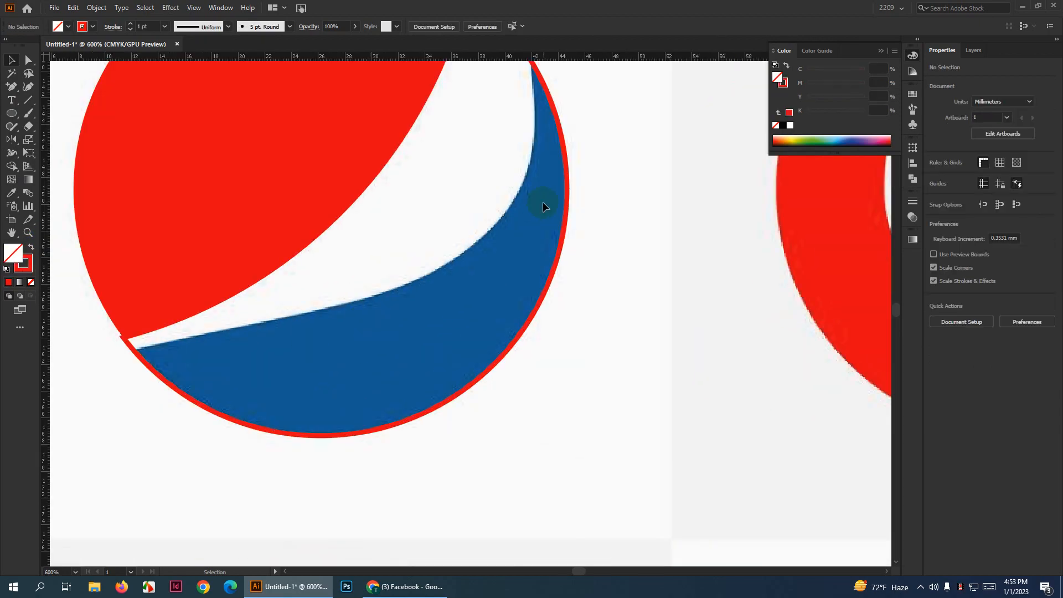
{"action": "left_click_drag", "start_coordinate": [11, 89], "coordinate": [53, 83]}
{"action": "scroll", "coordinate": [129, 360], "scroll_direction": "up", "scroll_amount": 2}
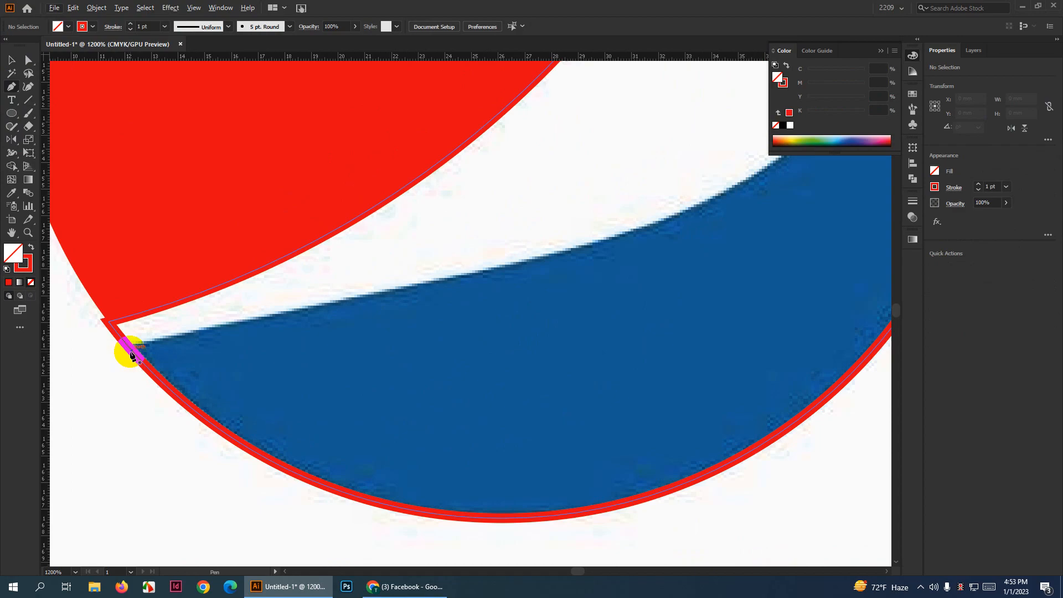
{"action": "left_click", "coordinate": [129, 352]}
{"action": "scroll", "coordinate": [254, 360], "scroll_direction": "down", "scroll_amount": 2}
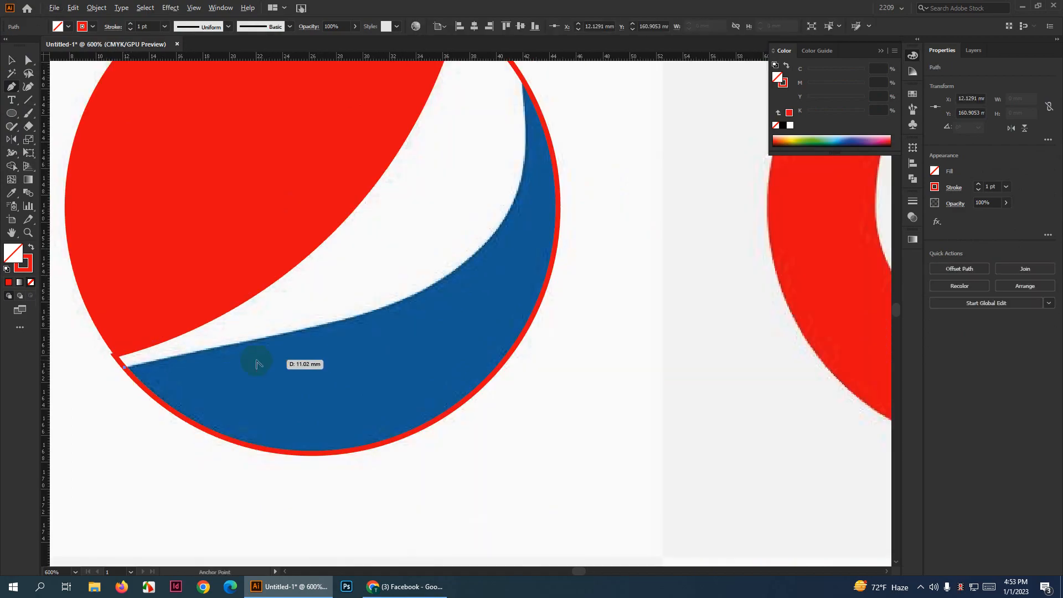
{"action": "scroll", "coordinate": [304, 325], "scroll_direction": "up", "scroll_amount": 1}
{"action": "left_click", "coordinate": [348, 321]}
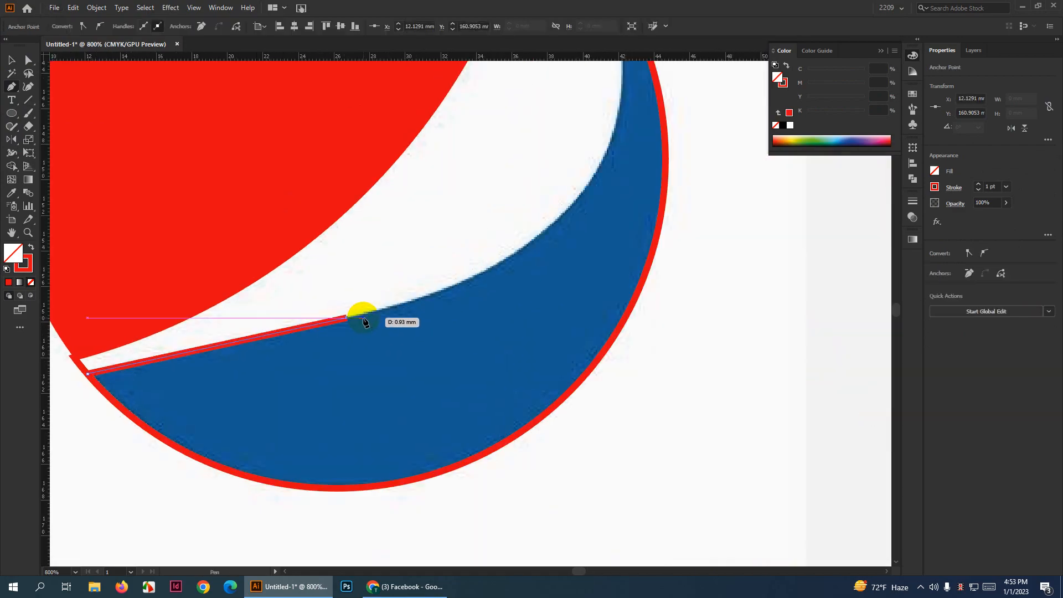
{"action": "scroll", "coordinate": [421, 315], "scroll_direction": "up", "scroll_amount": 2}
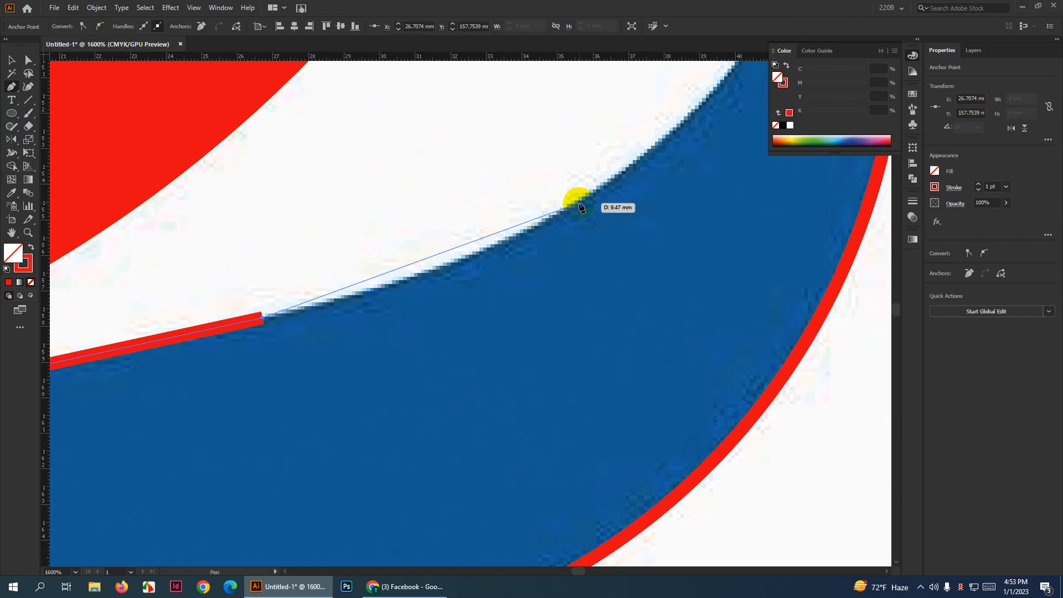
{"action": "left_click_drag", "start_coordinate": [580, 200], "coordinate": [655, 133]}
{"action": "scroll", "coordinate": [527, 265], "scroll_direction": "down", "scroll_amount": 4}
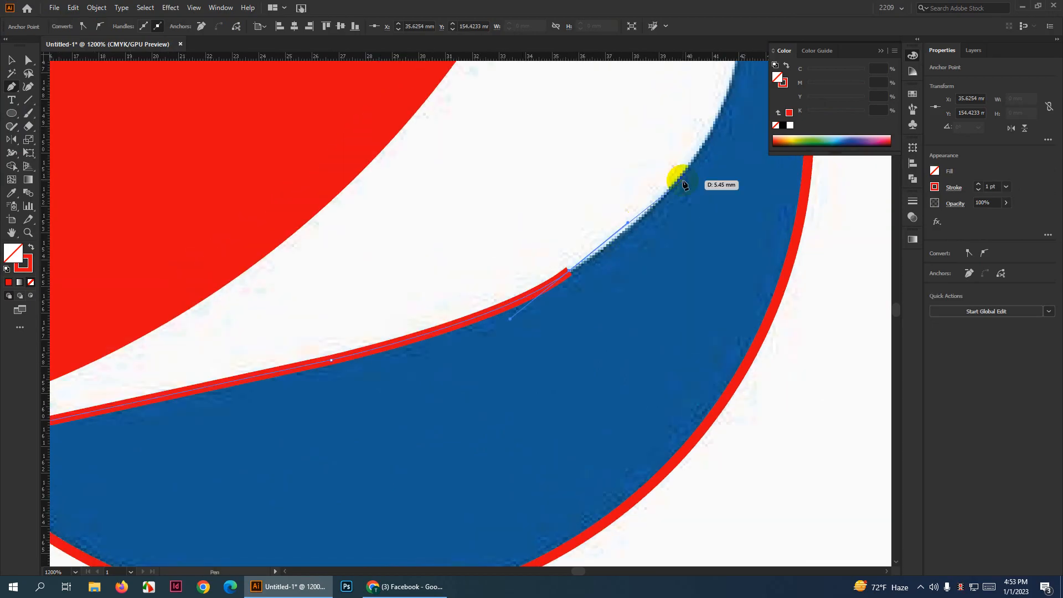
{"action": "scroll", "coordinate": [641, 209], "scroll_direction": "up", "scroll_amount": 3}
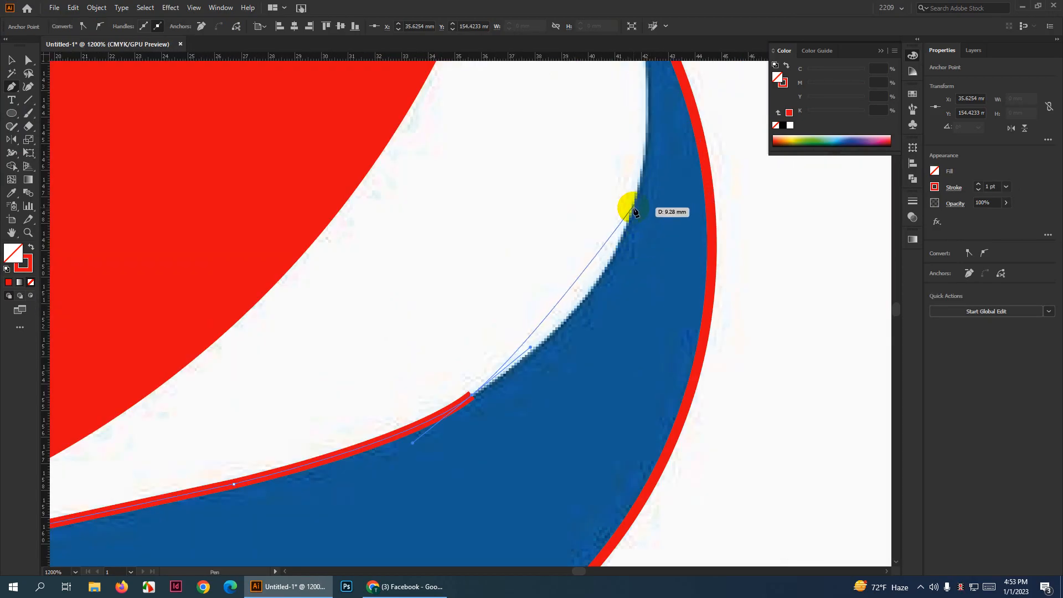
{"action": "key", "text": "alt"}
{"action": "left_click_drag", "start_coordinate": [531, 347], "coordinate": [540, 362]}
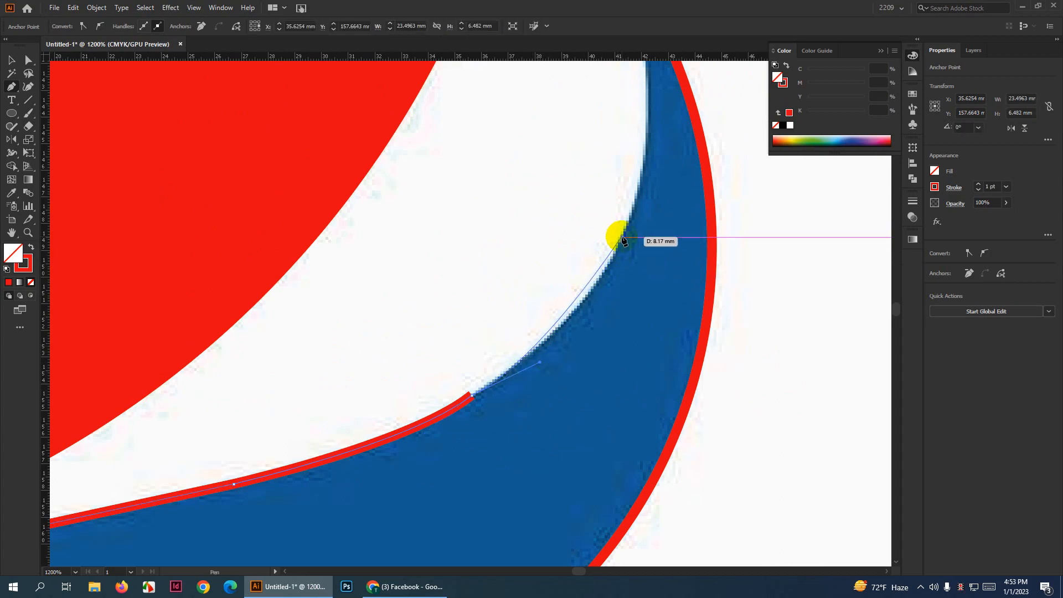
{"action": "left_click_drag", "start_coordinate": [622, 236], "coordinate": [626, 204]}
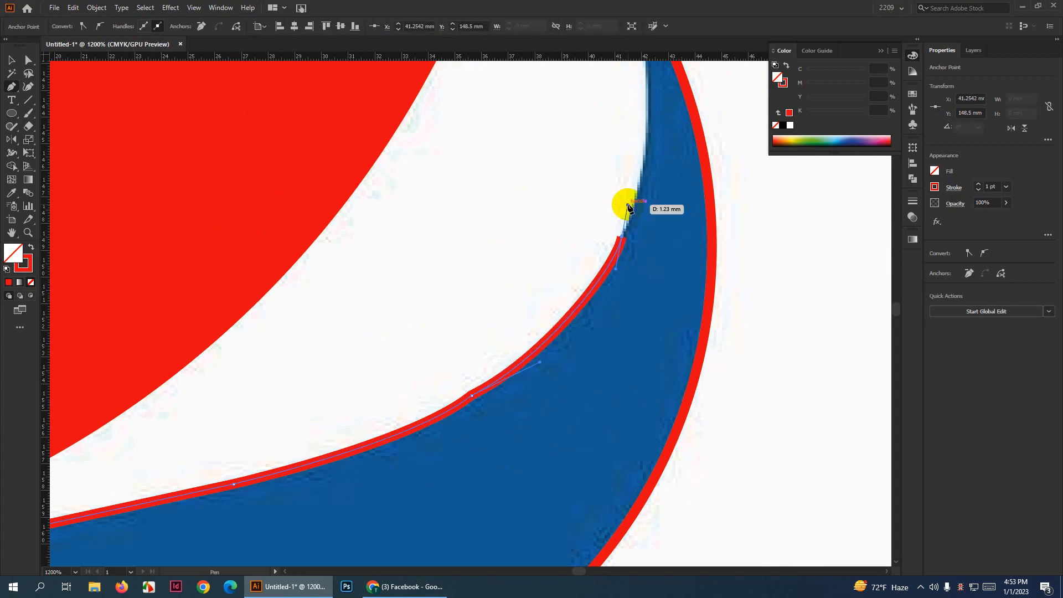
{"action": "key", "text": "ctrl+z"}
{"action": "key", "text": "ctrl+z"}
{"action": "key", "text": "ctrl+z"}
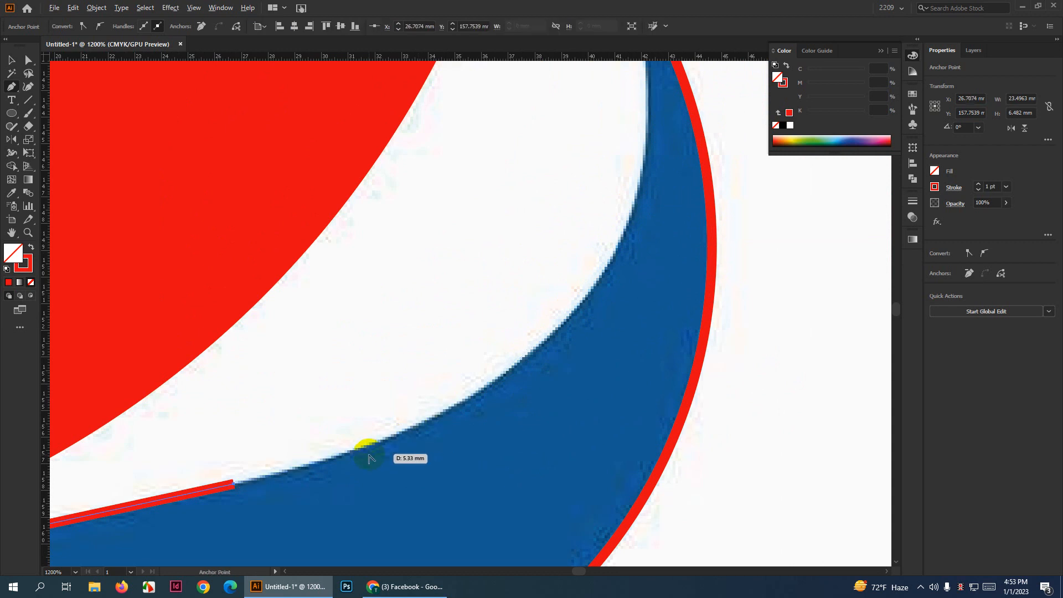
Continue the Pen path along the blue wave's upper edge with a short straight segment and curved segments up its steep right part
{"action": "scroll", "coordinate": [361, 451], "scroll_direction": "up", "scroll_amount": 1}
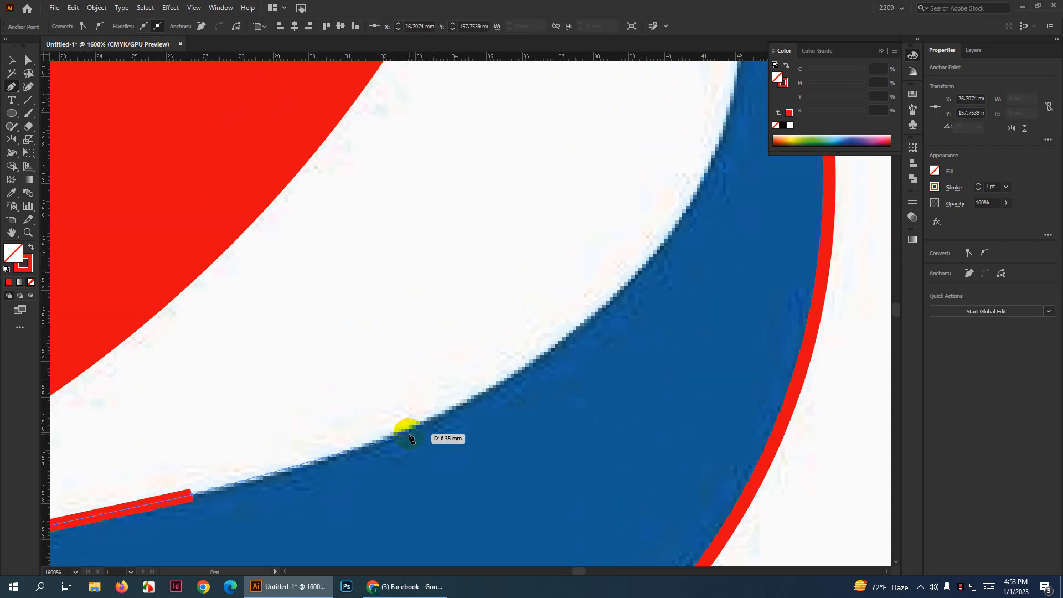
{"action": "left_click", "coordinate": [344, 454]}
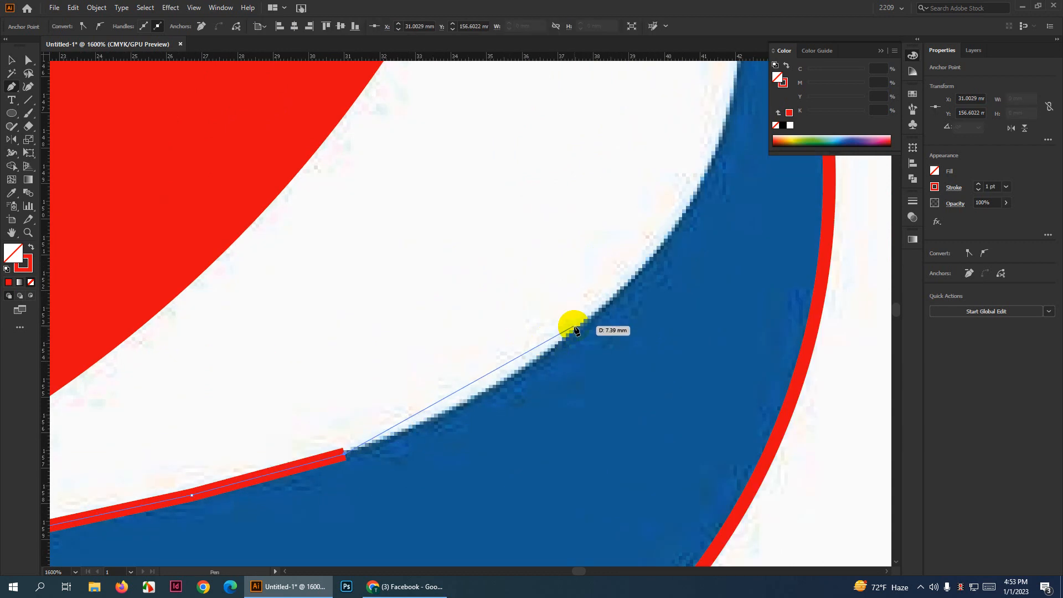
{"action": "mouse_move", "coordinate": [593, 316]}
{"action": "left_mouse_down"}
{"action": "mouse_move", "coordinate": [618, 275]}
{"action": "mouse_move", "coordinate": [677, 227]}
{"action": "left_mouse_up"}
{"action": "scroll", "coordinate": [676, 227], "scroll_direction": "up", "scroll_amount": 4}
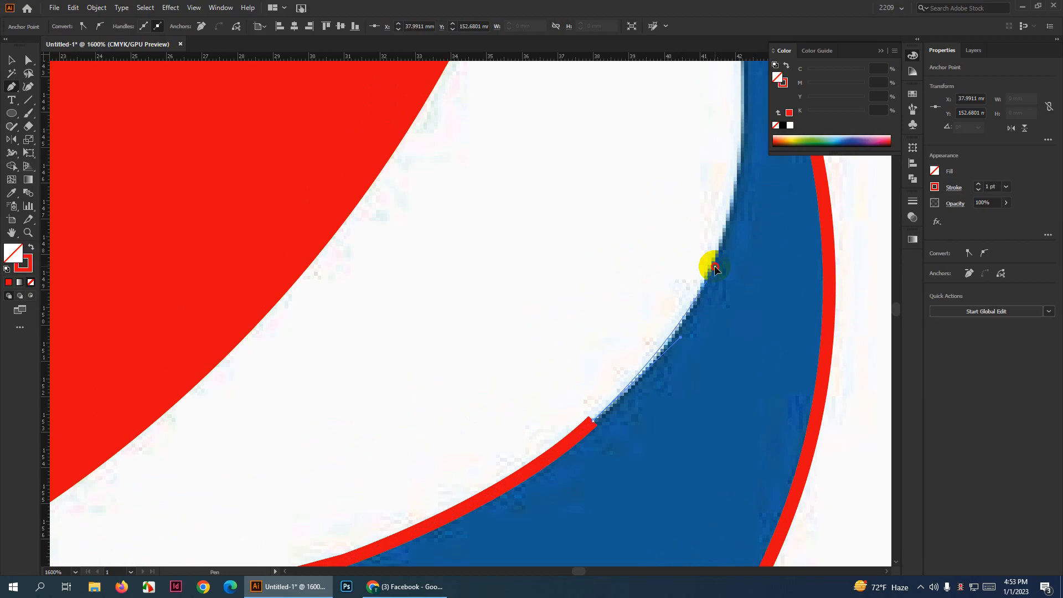
{"action": "scroll", "coordinate": [546, 375], "scroll_direction": "down", "scroll_amount": 4}
End the wave path with a curved segment reaching the circle outline at the wave's upper tip, and remove the outgoing handle
{"action": "scroll", "coordinate": [636, 256], "scroll_direction": "up", "scroll_amount": 3}
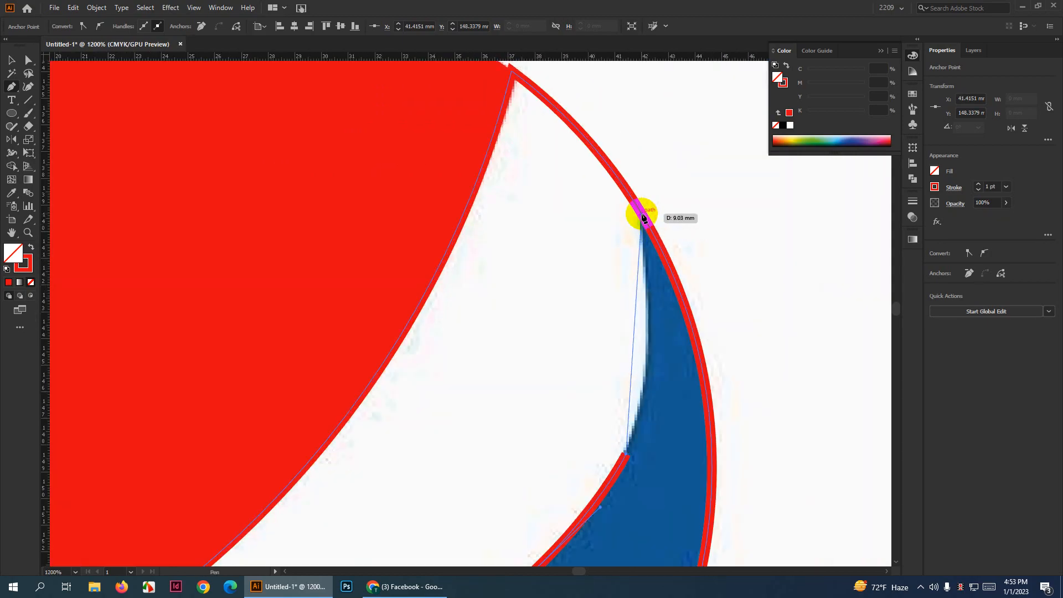
{"action": "mouse_move", "coordinate": [642, 216]}
{"action": "left_mouse_down"}
{"action": "mouse_move", "coordinate": [613, 106]}
{"action": "mouse_move", "coordinate": [623, 104]}
{"action": "mouse_move", "coordinate": [619, 91]}
{"action": "left_mouse_up"}
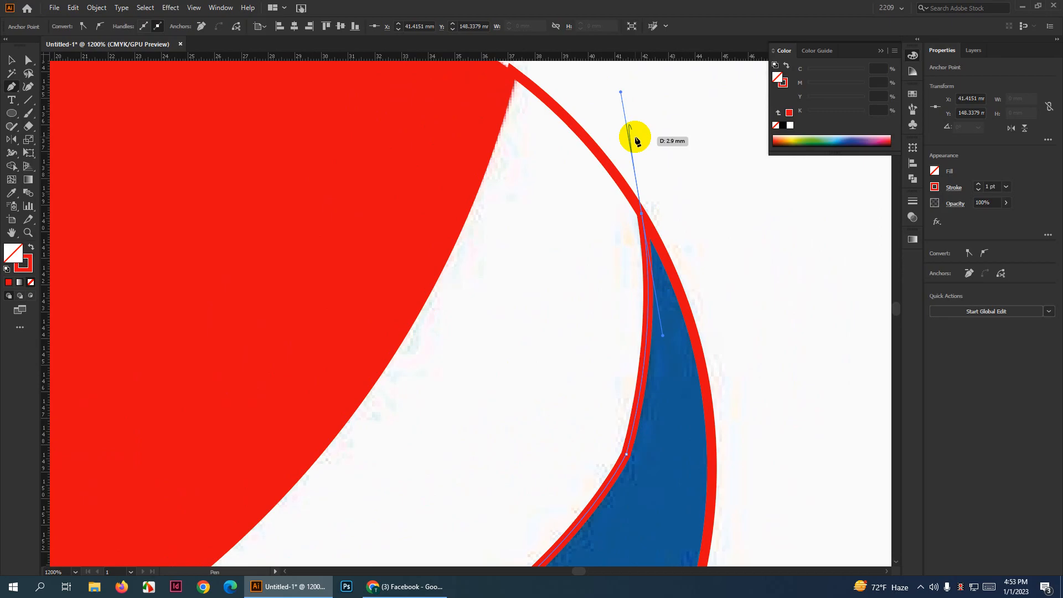
{"action": "scroll", "coordinate": [649, 216], "scroll_direction": "down", "scroll_amount": 1}
{"action": "left_click", "coordinate": [652, 216]}
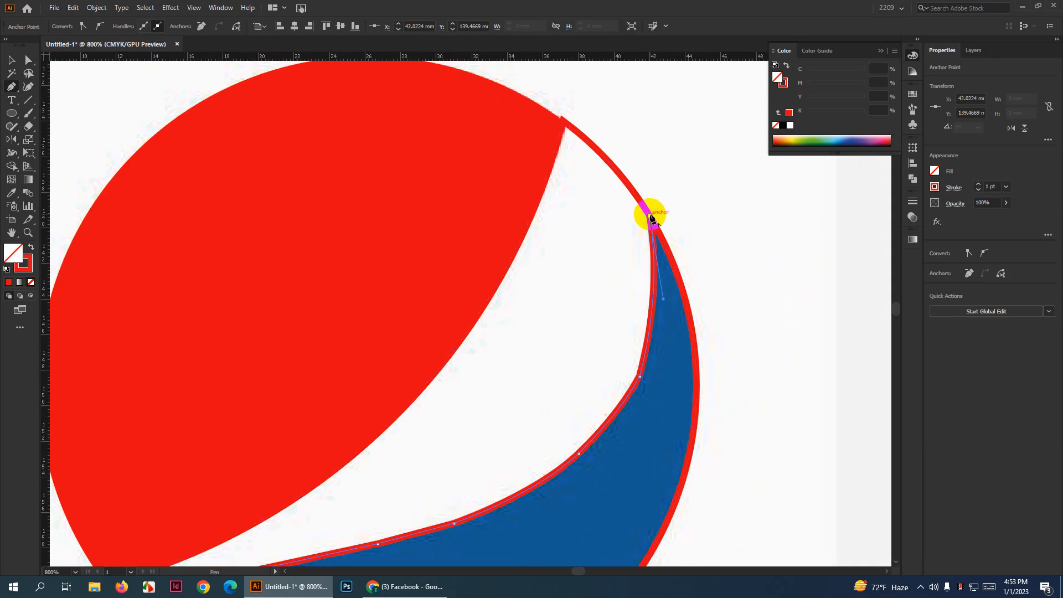
{"action": "left_click", "coordinate": [651, 217]}
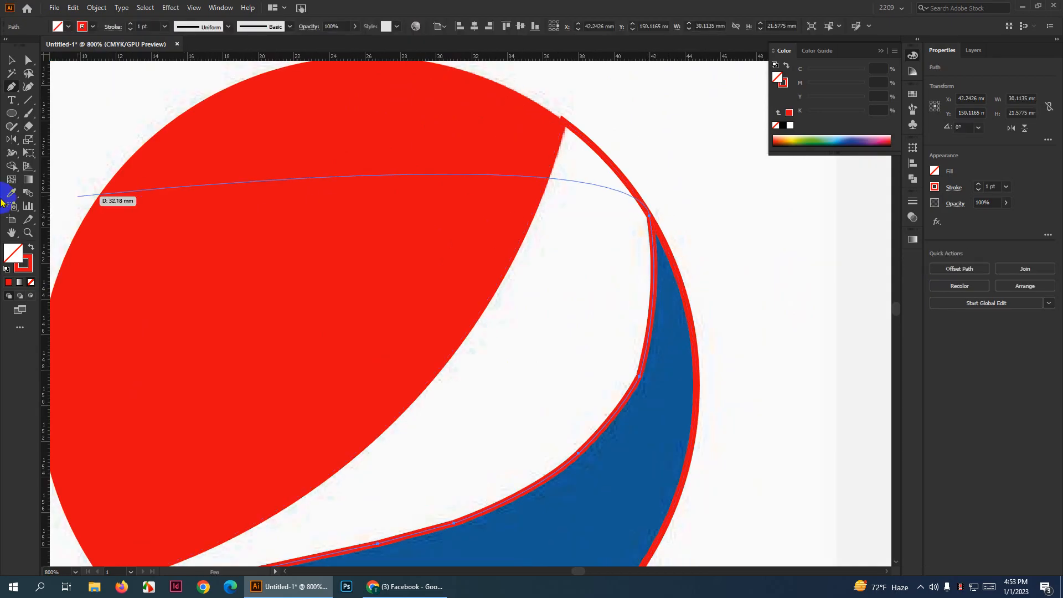
With the Curvature tool, remove the redundant anchor point at the end of the wave path's first straight segment
{"action": "left_click", "coordinate": [27, 87]}
{"action": "scroll", "coordinate": [467, 443], "scroll_direction": "down", "scroll_amount": 1}
{"action": "scroll", "coordinate": [373, 439], "scroll_direction": "up", "scroll_amount": 2}
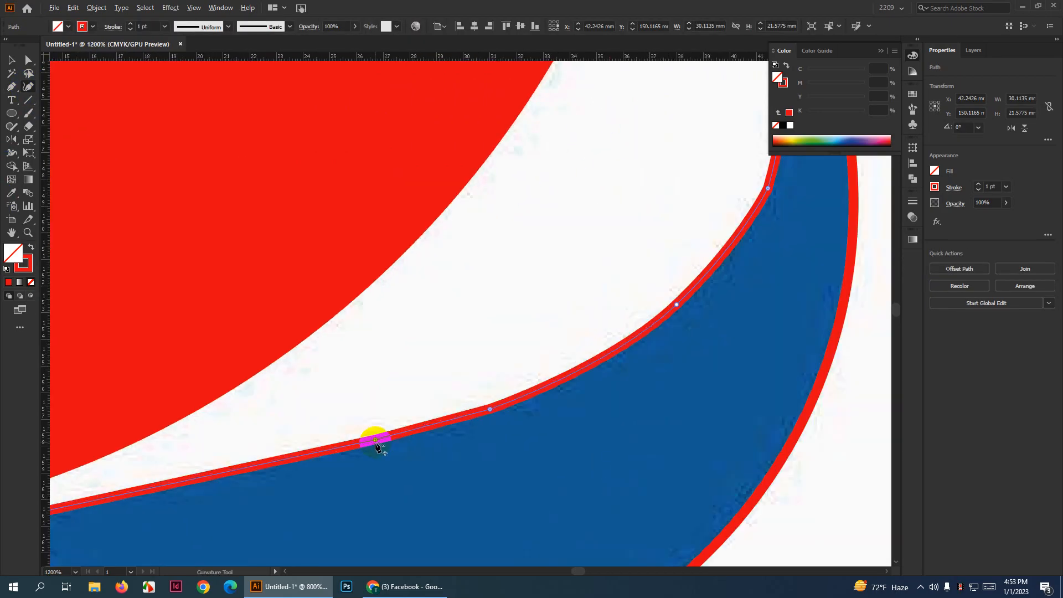
{"action": "left_click", "coordinate": [375, 443]}
{"action": "left_click", "coordinate": [531, 401]}
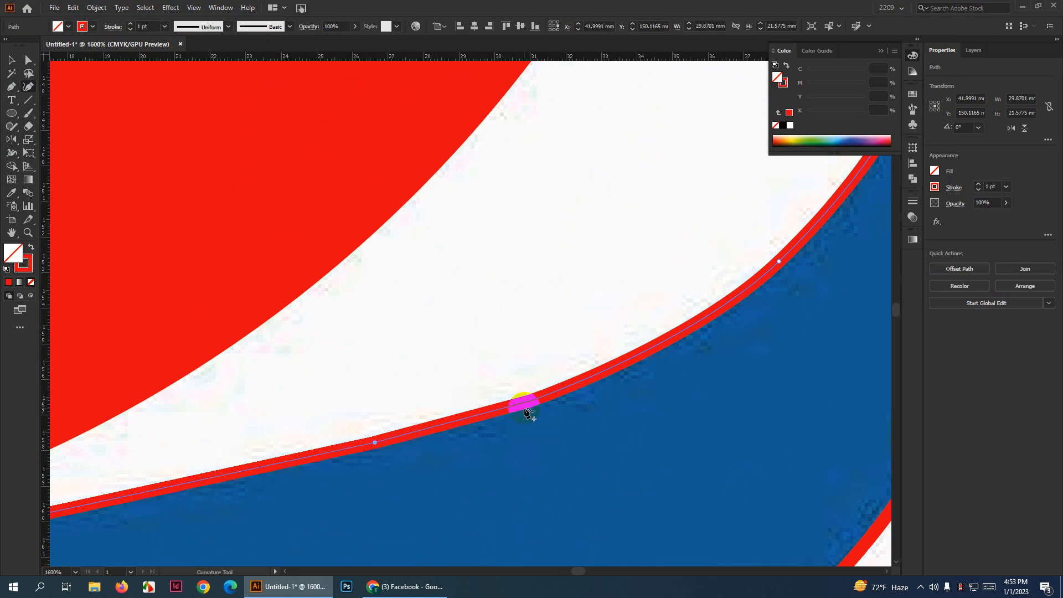
{"action": "key", "text": "Delete"}
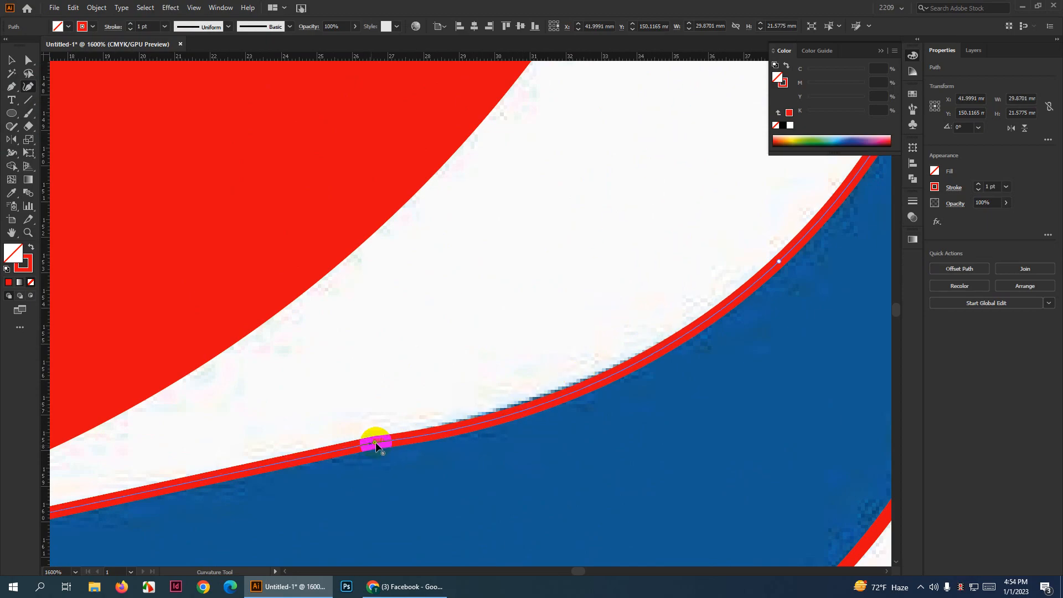
{"action": "left_click_drag", "start_coordinate": [375, 443], "coordinate": [531, 401]}
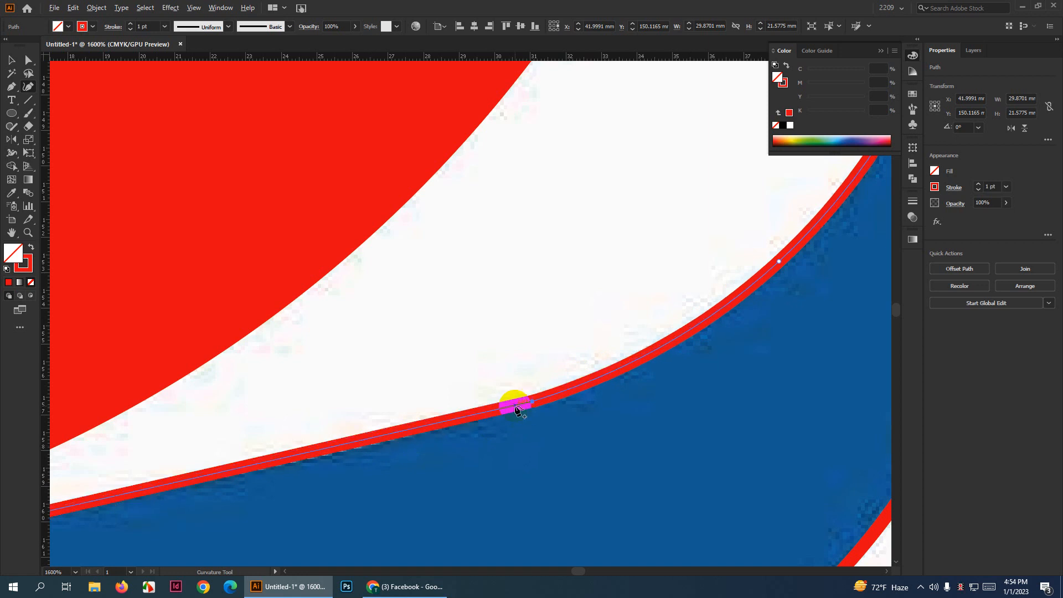
Add a point midway along the wave path's long lower-left segment and fit it to the blue edge
{"action": "scroll", "coordinate": [440, 432], "scroll_direction": "down", "scroll_amount": 2}
{"action": "scroll", "coordinate": [376, 444], "scroll_direction": "up", "scroll_amount": 2}
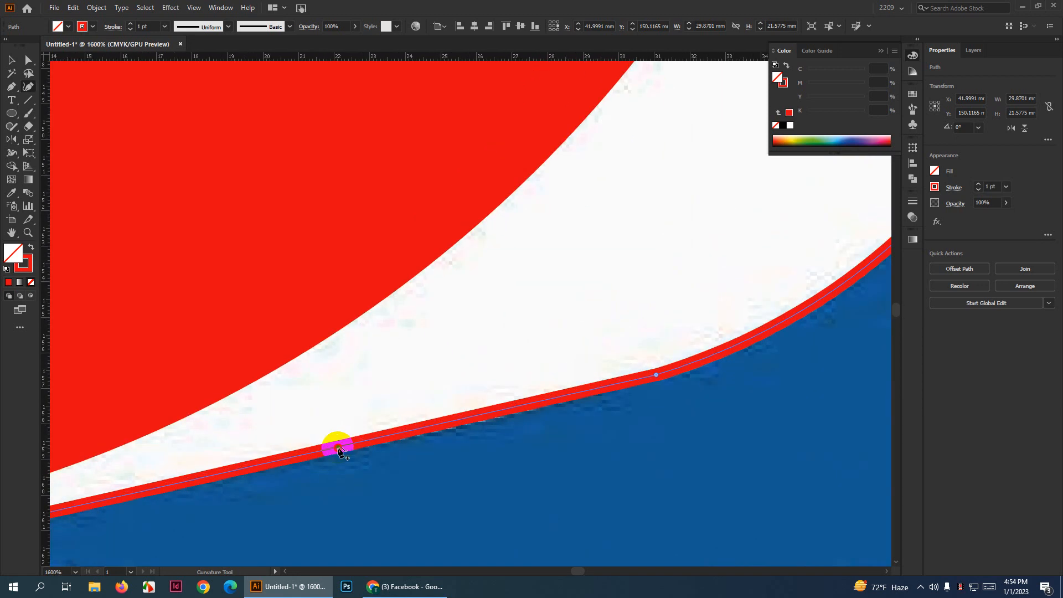
{"action": "left_click_drag", "start_coordinate": [338, 448], "coordinate": [337, 451]}
{"action": "scroll", "coordinate": [529, 407], "scroll_direction": "down", "scroll_amount": 2}
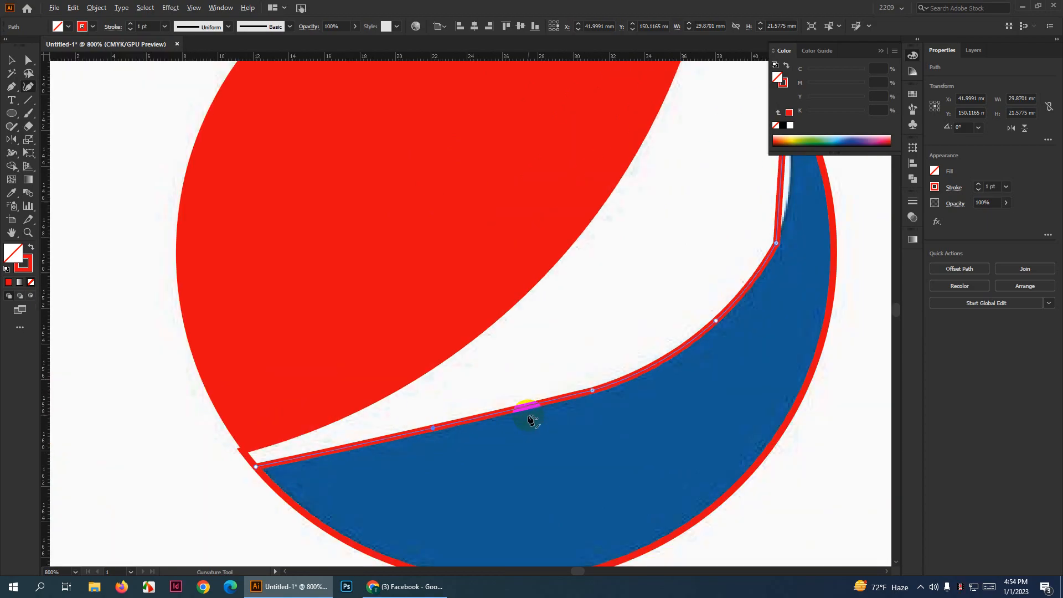
Bend the wave path's upper-right segment outward with the Curvature tool to follow the blue edge
{"action": "scroll", "coordinate": [721, 335], "scroll_direction": "up", "scroll_amount": 1}
{"action": "scroll", "coordinate": [675, 321], "scroll_direction": "down", "scroll_amount": 2}
{"action": "scroll", "coordinate": [748, 241], "scroll_direction": "up", "scroll_amount": 3}
{"action": "scroll", "coordinate": [741, 171], "scroll_direction": "up", "scroll_amount": 1}
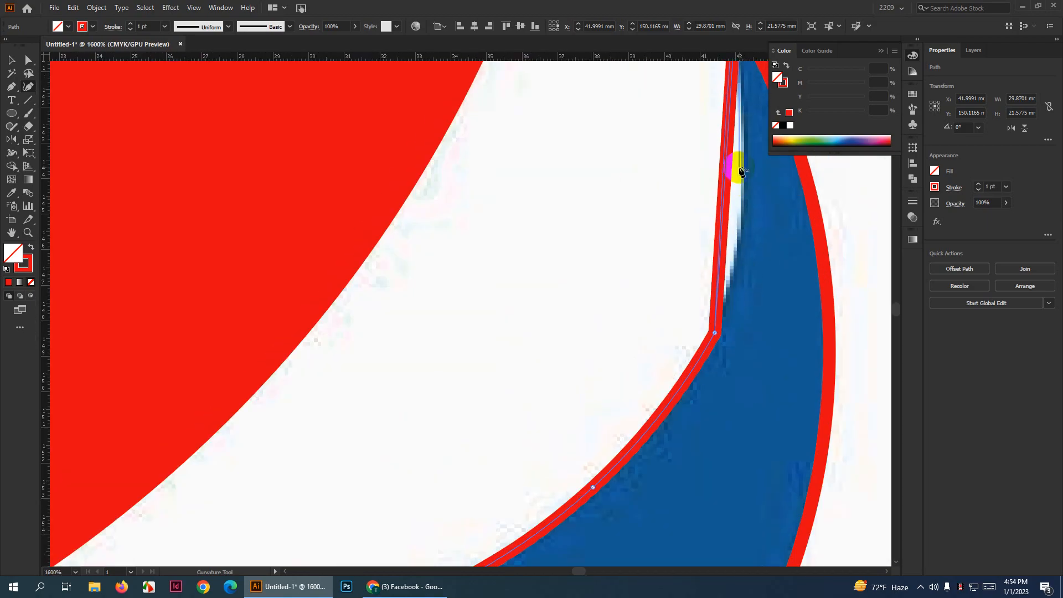
{"action": "scroll", "coordinate": [733, 225], "scroll_direction": "up", "scroll_amount": 2}
{"action": "left_click_drag", "start_coordinate": [727, 221], "coordinate": [743, 222]}
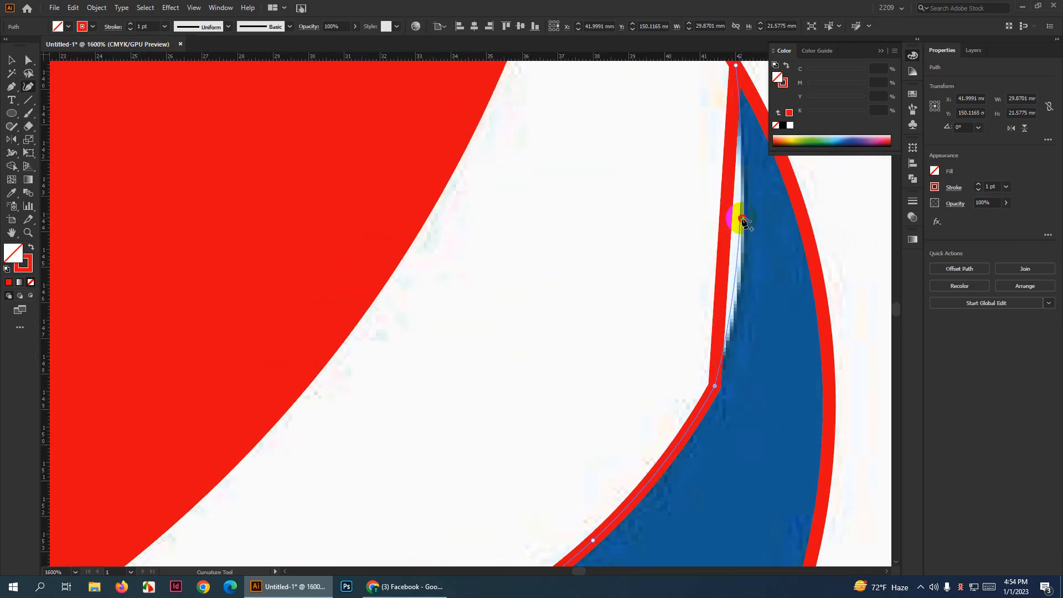
{"action": "scroll", "coordinate": [749, 223], "scroll_direction": "down", "scroll_amount": 2}
Round the wave path's two corners with live corners, about 11.8 mm on the upper one and 18.7 mm on the lower
{"action": "left_click", "coordinate": [28, 60]}
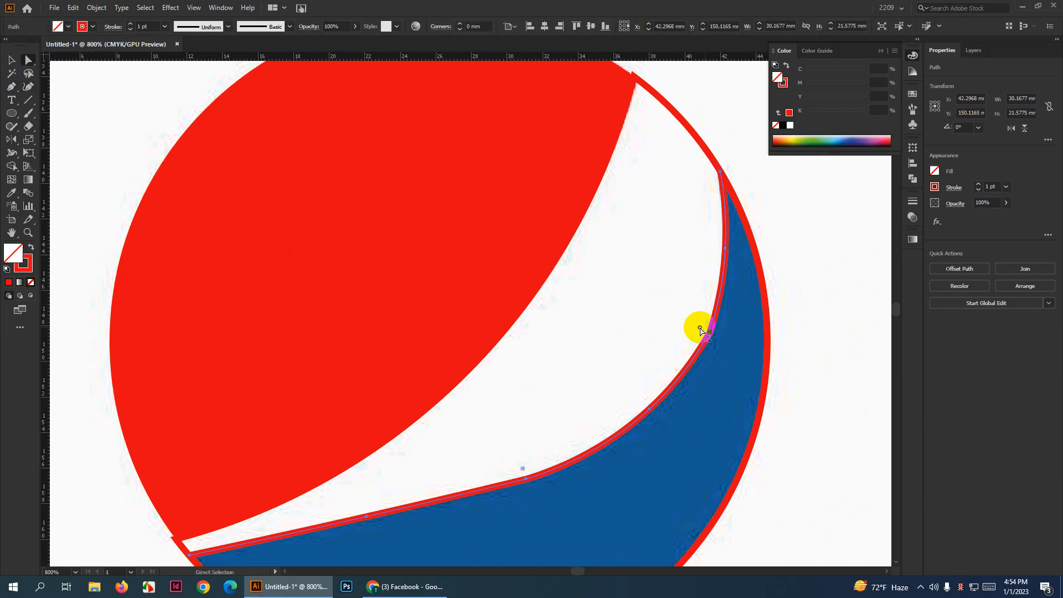
{"action": "left_click_drag", "start_coordinate": [700, 330], "coordinate": [502, 260]}
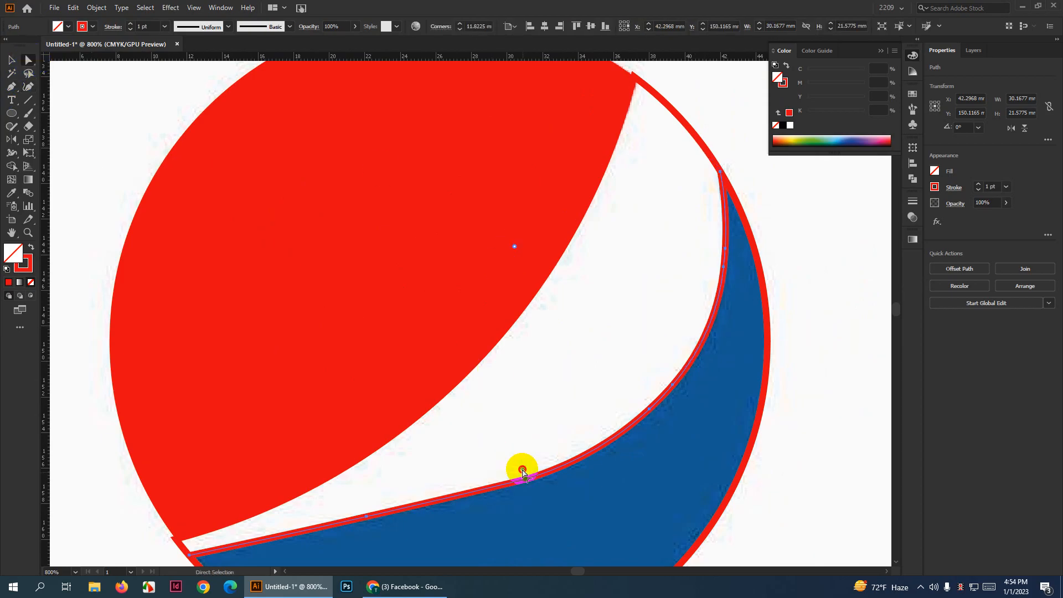
{"action": "left_click_drag", "start_coordinate": [523, 471], "coordinate": [462, 187]}
{"action": "scroll", "coordinate": [465, 191], "scroll_direction": "down", "scroll_amount": 2}
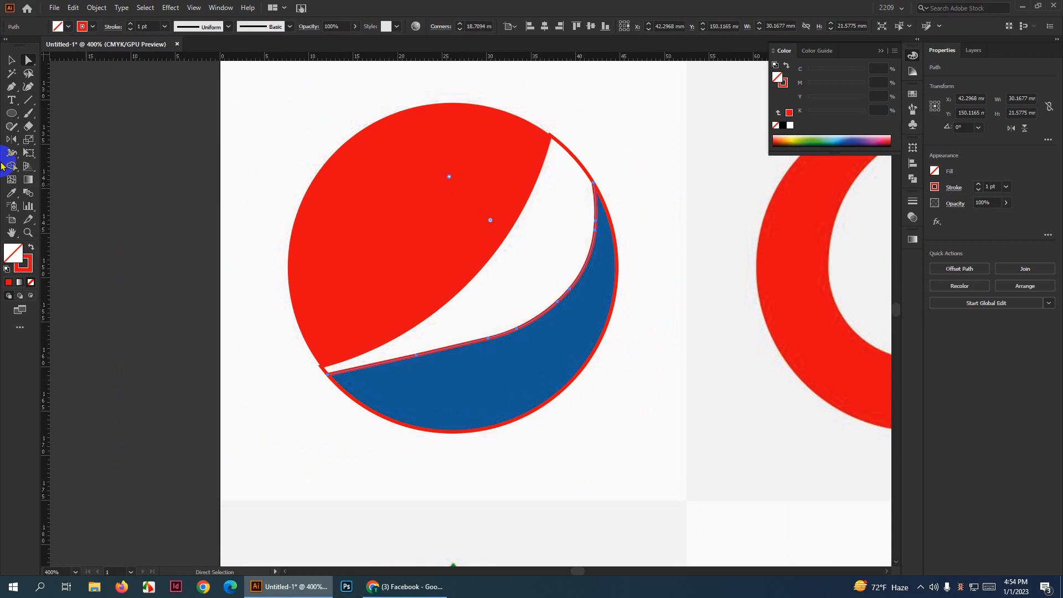
Select all the logo shapes and erase the red upper shape and the white band with Shape Builder
{"action": "left_click", "coordinate": [12, 59]}
{"action": "left_click_drag", "start_coordinate": [627, 438], "coordinate": [616, 302]}
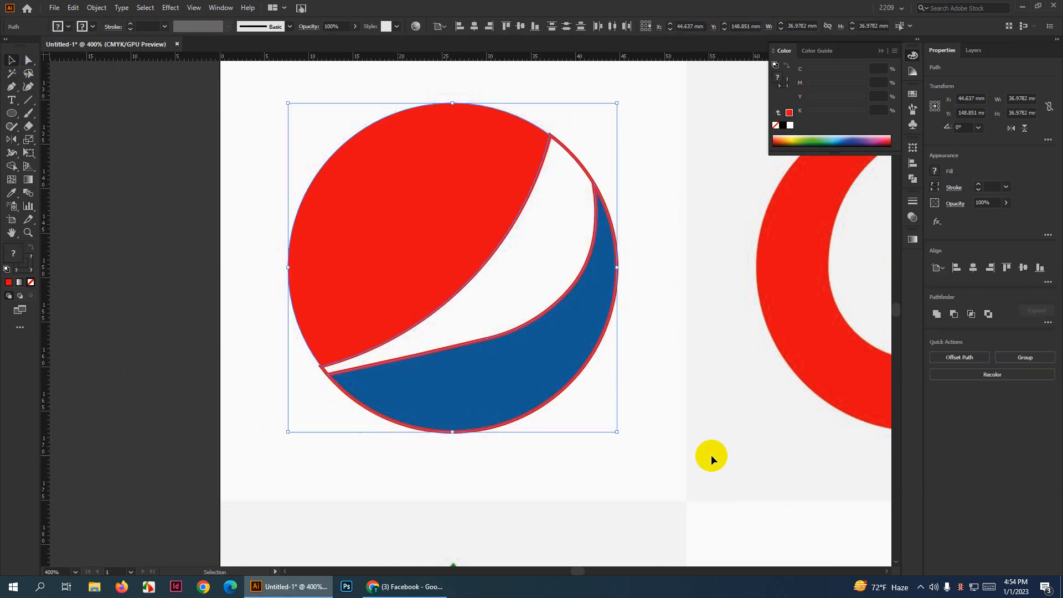
{"action": "left_click", "coordinate": [11, 167]}
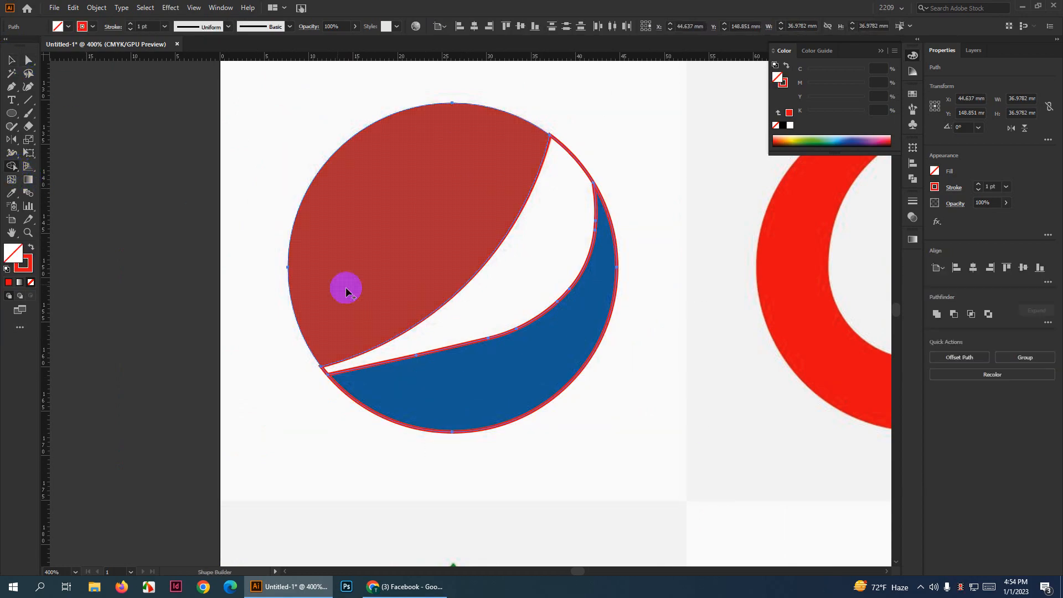
{"action": "left_click", "coordinate": [468, 320], "text": "alt"}
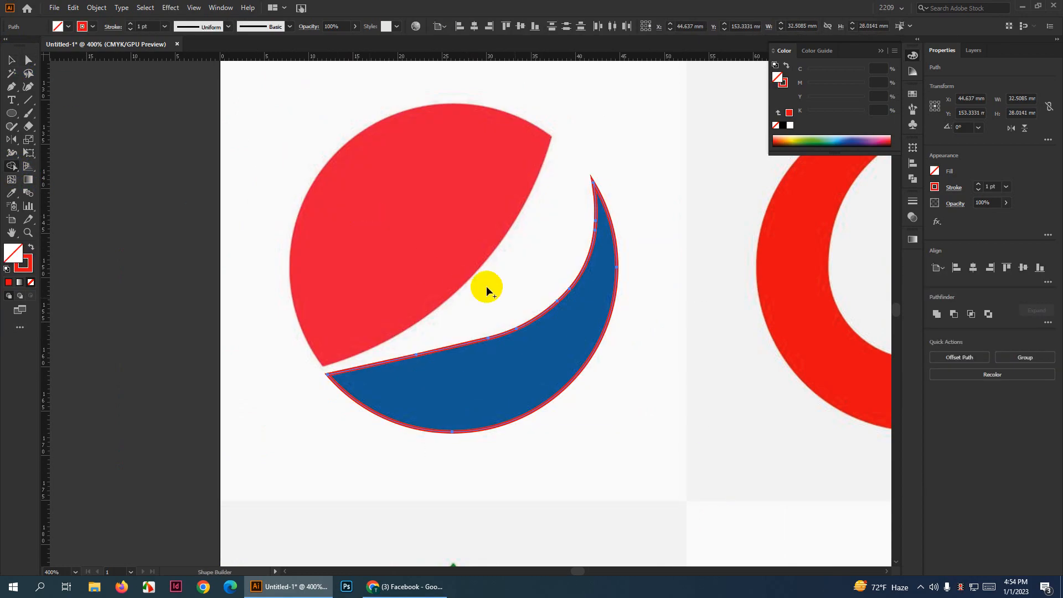
Swap fill and stroke on the remaining crescent and wave path, then delete the wave path
{"action": "left_click", "coordinate": [11, 60]}
{"action": "key", "text": "shift+x"}
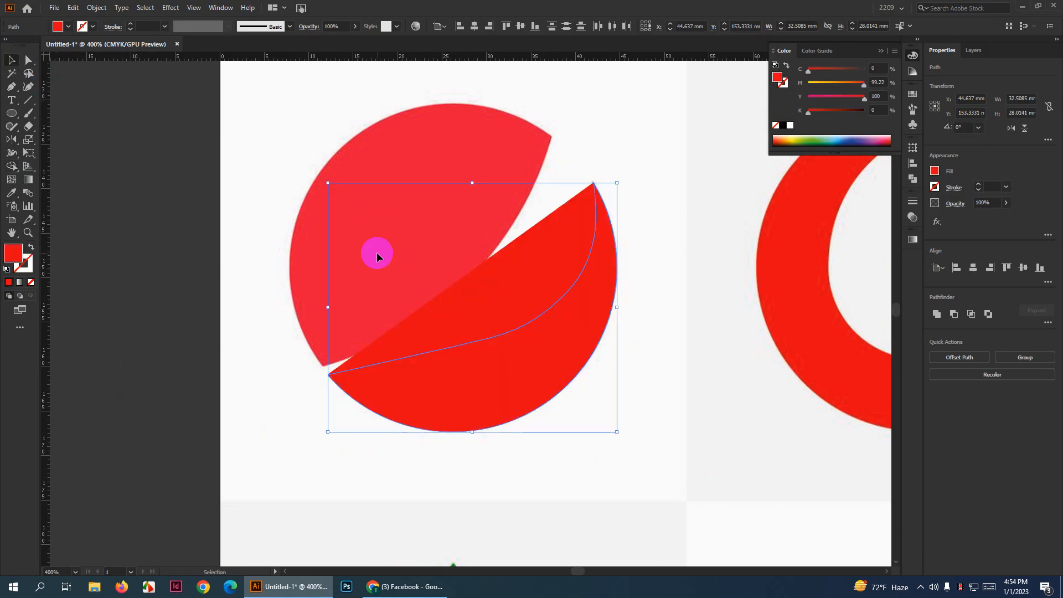
{"action": "left_click", "coordinate": [633, 331]}
{"action": "left_click", "coordinate": [532, 254]}
{"action": "key", "text": "Delete"}
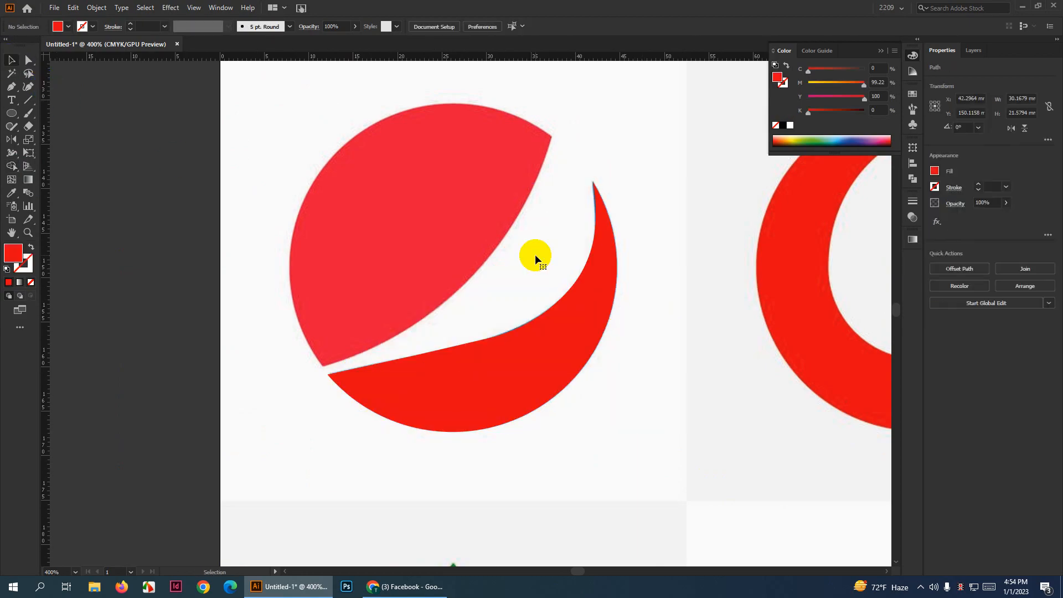
Undo back to the state before the Shape Builder erasure, restoring the red upper shape and the outlines
{"action": "left_click", "coordinate": [463, 244]}
{"action": "scroll", "coordinate": [507, 270], "scroll_direction": "down", "scroll_amount": 3}
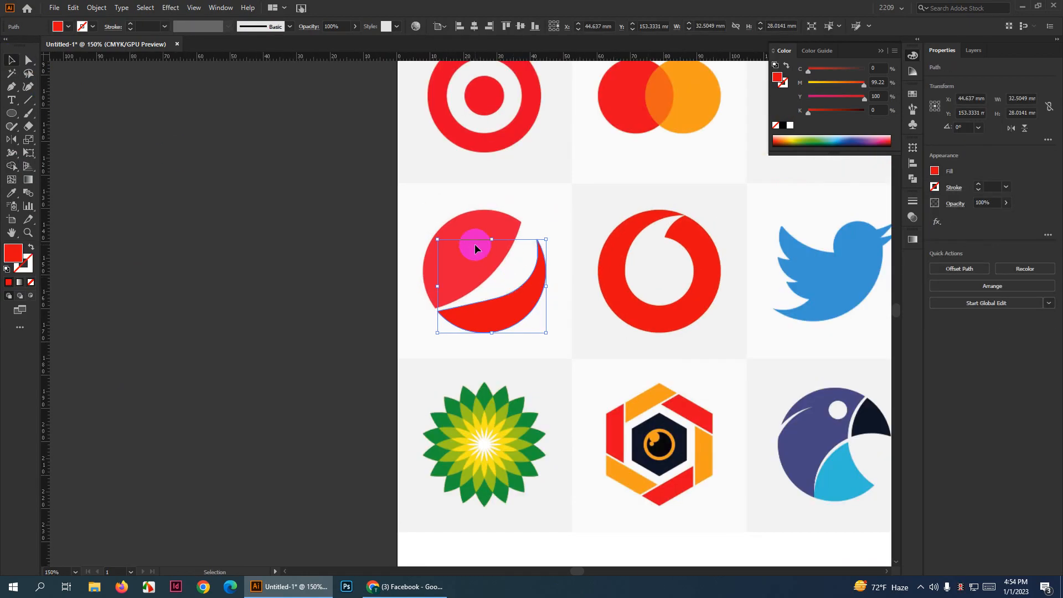
{"action": "scroll", "coordinate": [533, 245], "scroll_direction": "up", "scroll_amount": 3}
{"action": "key", "text": "a"}
{"action": "left_click", "coordinate": [533, 245]}
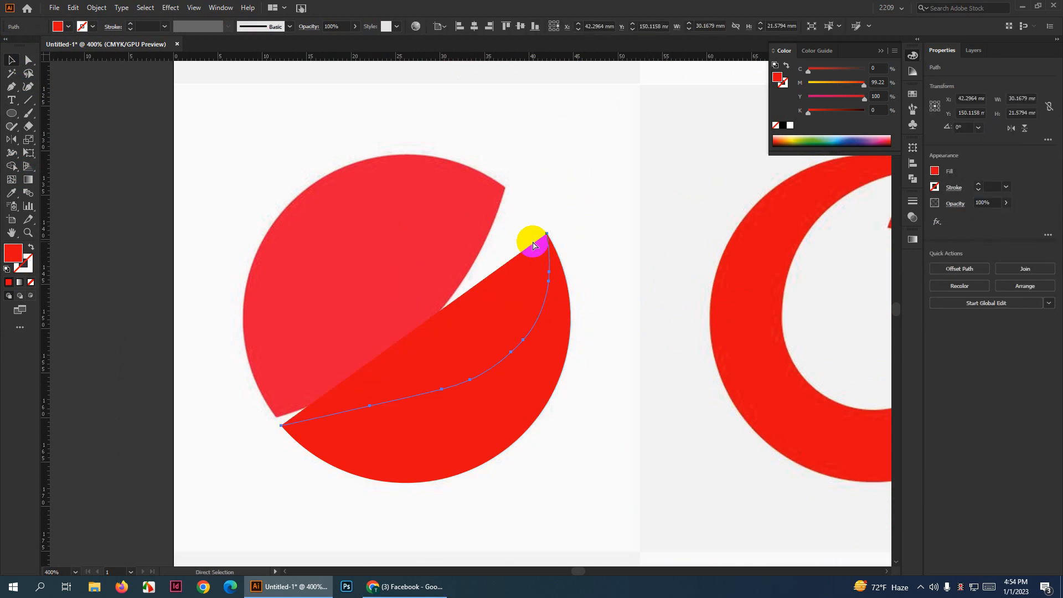
{"action": "key", "text": "ctrl+z"}
{"action": "key", "text": "ctrl+z"}
Select the logo's remaining outlined shapes together with the wave path and swap their fill and stroke
{"action": "left_click", "coordinate": [590, 221]}
{"action": "left_click", "coordinate": [470, 215]}
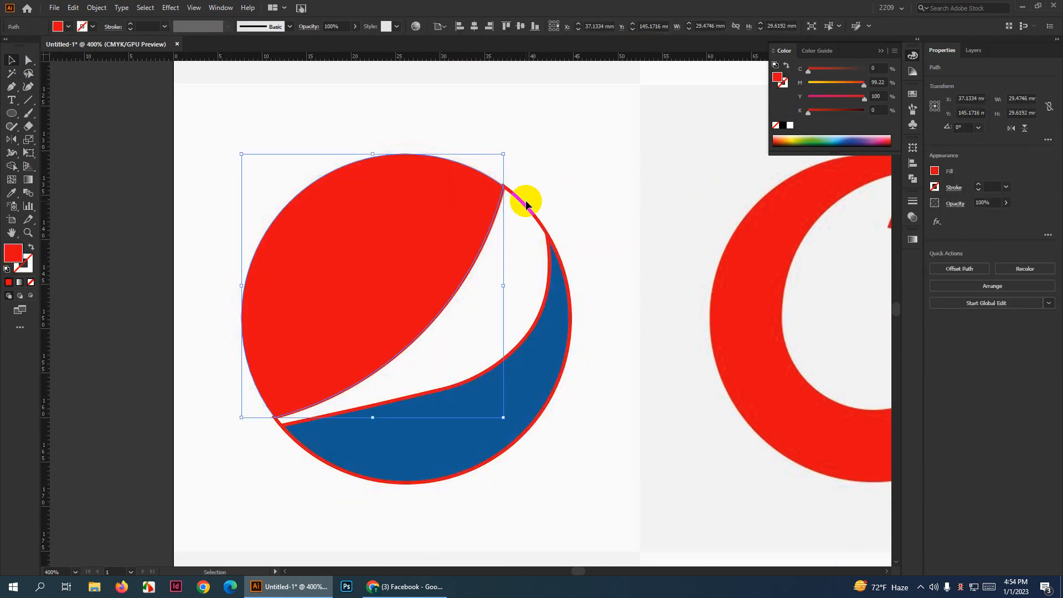
{"action": "left_click", "coordinate": [556, 274]}
{"action": "left_click", "coordinate": [600, 264]}
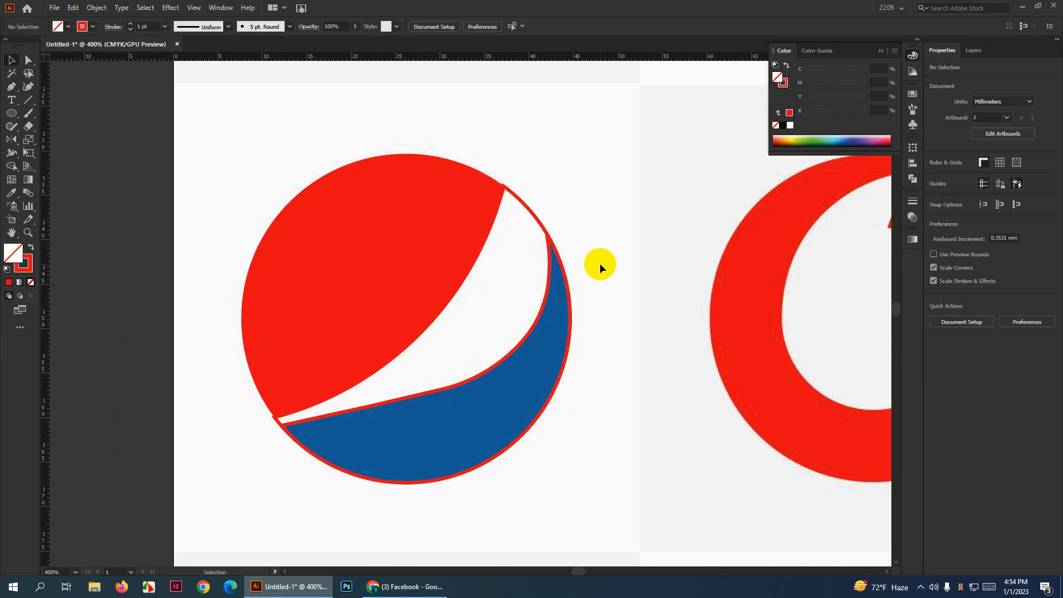
{"action": "scroll", "coordinate": [600, 263], "scroll_direction": "up", "scroll_amount": 1}
{"action": "left_click_drag", "start_coordinate": [485, 318], "coordinate": [485, 317]}
{"action": "key", "text": "shift+x"}
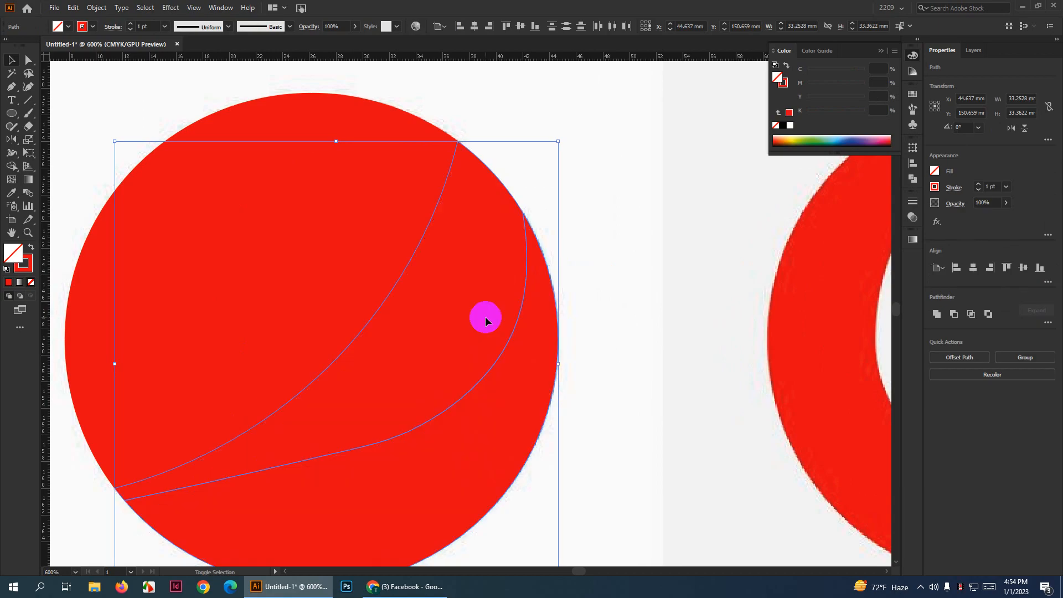
Form the lower crescent with Shape Builder, then delete the wave path and the leftover piece covering the white band
{"action": "left_click", "coordinate": [13, 167]}
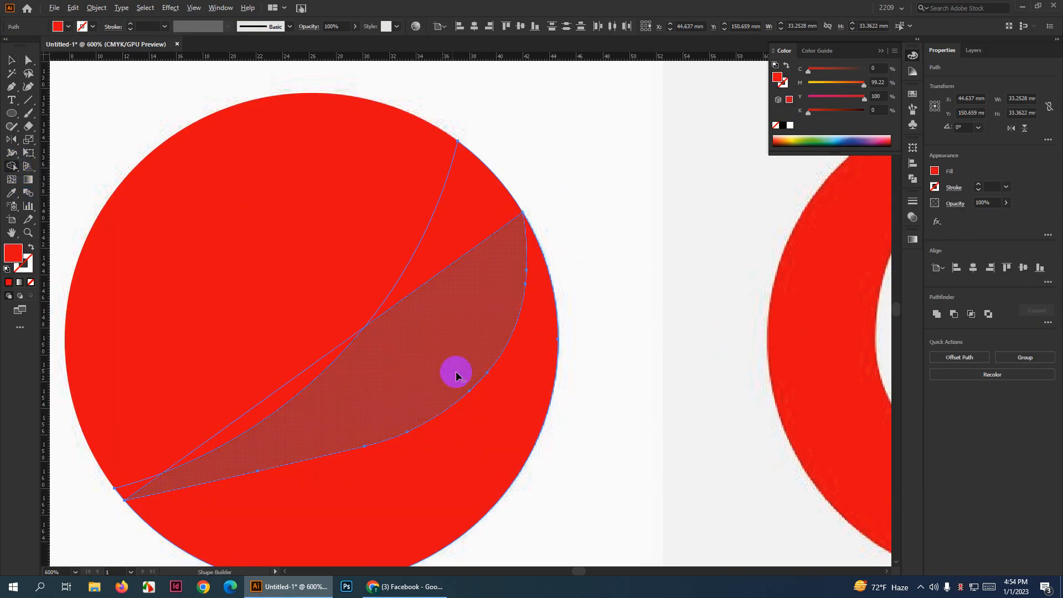
{"action": "left_click", "coordinate": [491, 424]}
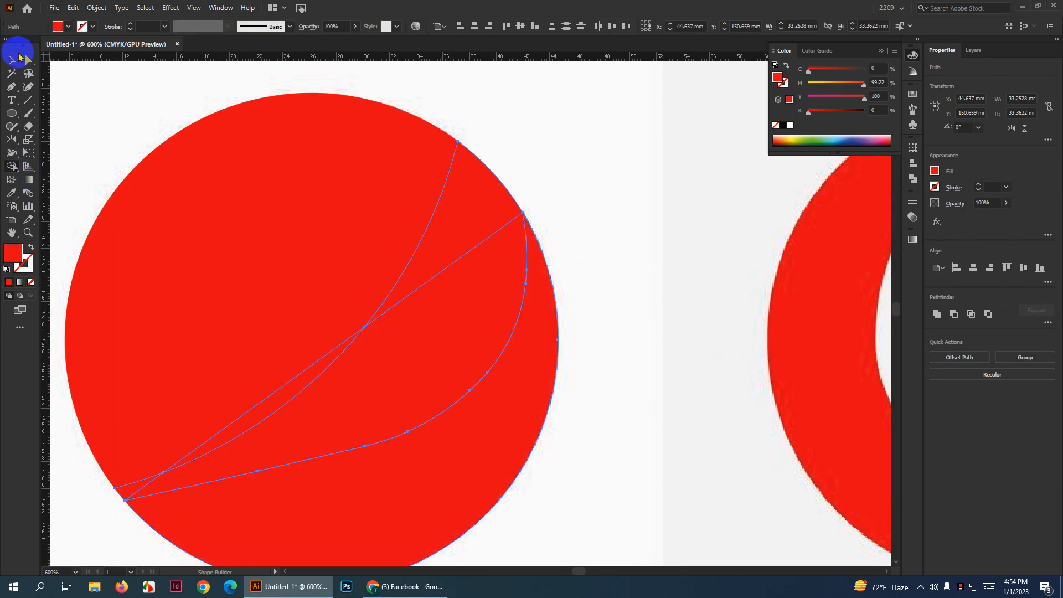
{"action": "left_click", "coordinate": [11, 59]}
{"action": "scroll", "coordinate": [294, 218], "scroll_direction": "down", "scroll_amount": 2}
{"action": "left_click", "coordinate": [500, 273]}
{"action": "left_click", "coordinate": [366, 272]}
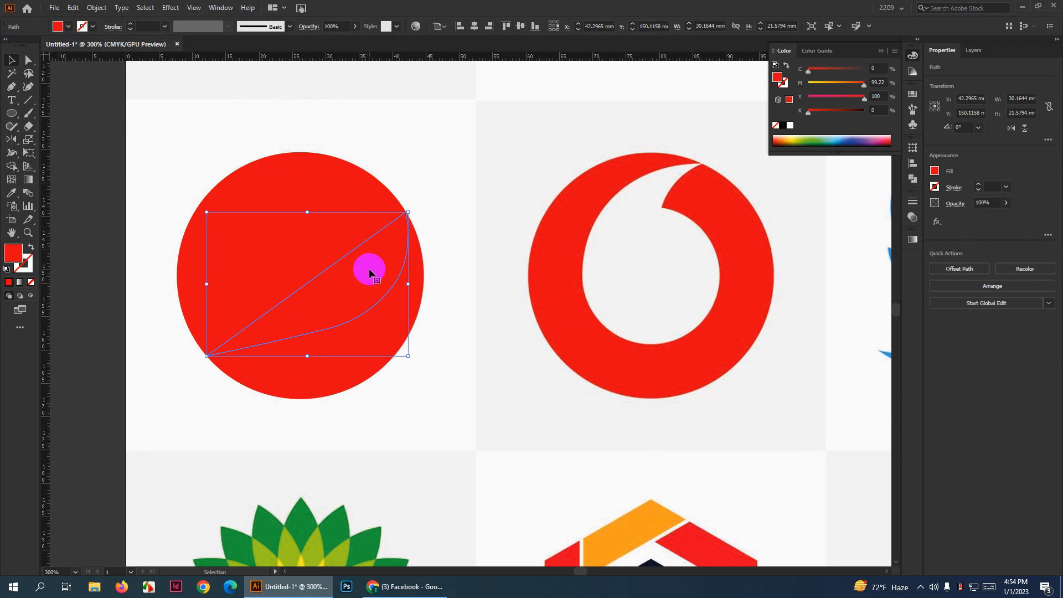
{"action": "key", "text": "Delete"}
{"action": "left_click", "coordinate": [371, 239]}
{"action": "key", "text": "Delete"}
{"action": "left_click", "coordinate": [401, 301]}
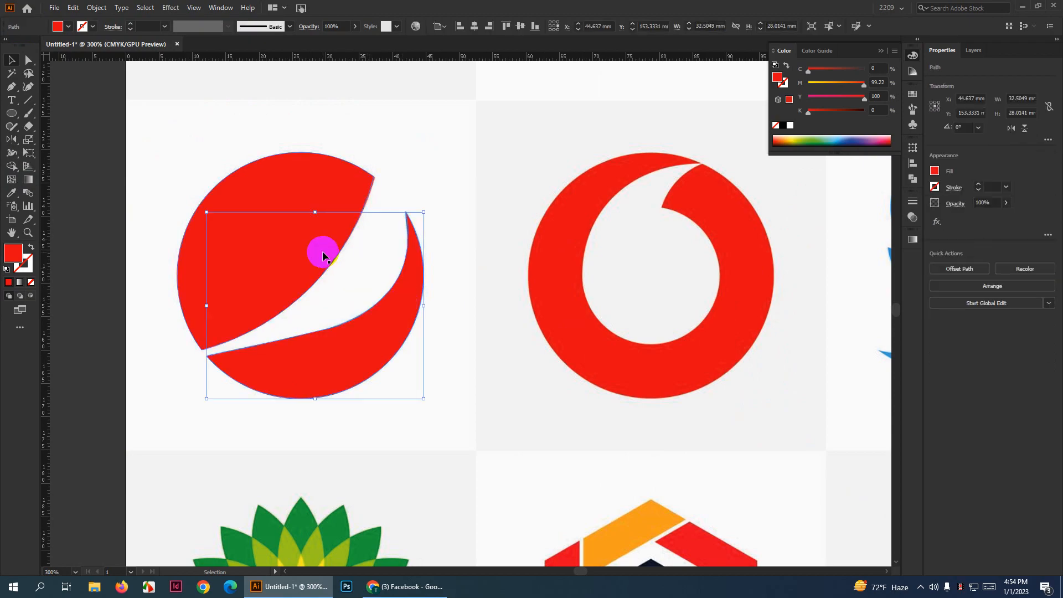
Move the upper shape and the lower crescent together off the artboard, beside the Pepsi reference
{"action": "left_click", "coordinate": [322, 252], "text": "shift"}
{"action": "scroll", "coordinate": [478, 309], "scroll_direction": "down", "scroll_amount": 3}
{"action": "left_click_drag", "start_coordinate": [415, 310], "coordinate": [241, 319]}
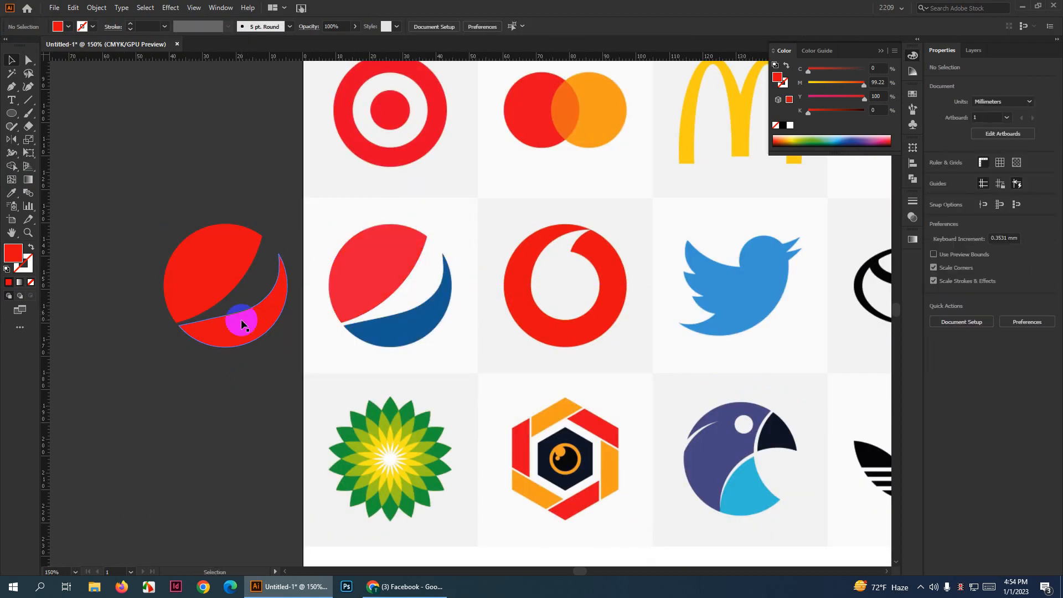
Fill the lower crescent with the blue sampled from the reference Pepsi logo
{"action": "left_click", "coordinate": [240, 319]}
{"action": "left_click", "coordinate": [12, 193]}
{"action": "left_click", "coordinate": [385, 325]}
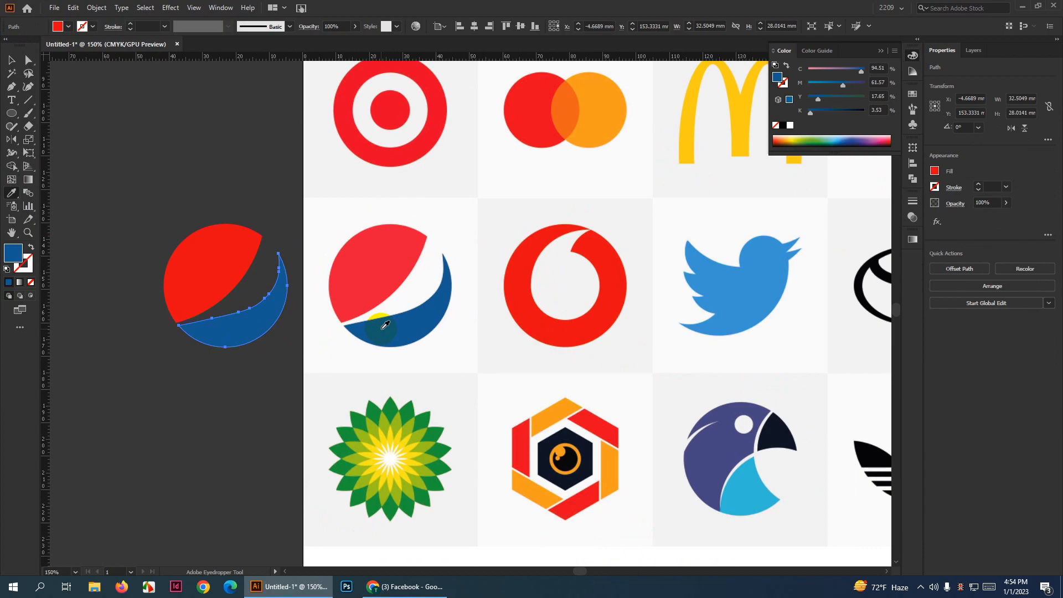
{"action": "left_click", "coordinate": [11, 60]}
{"action": "left_click", "coordinate": [219, 165]}
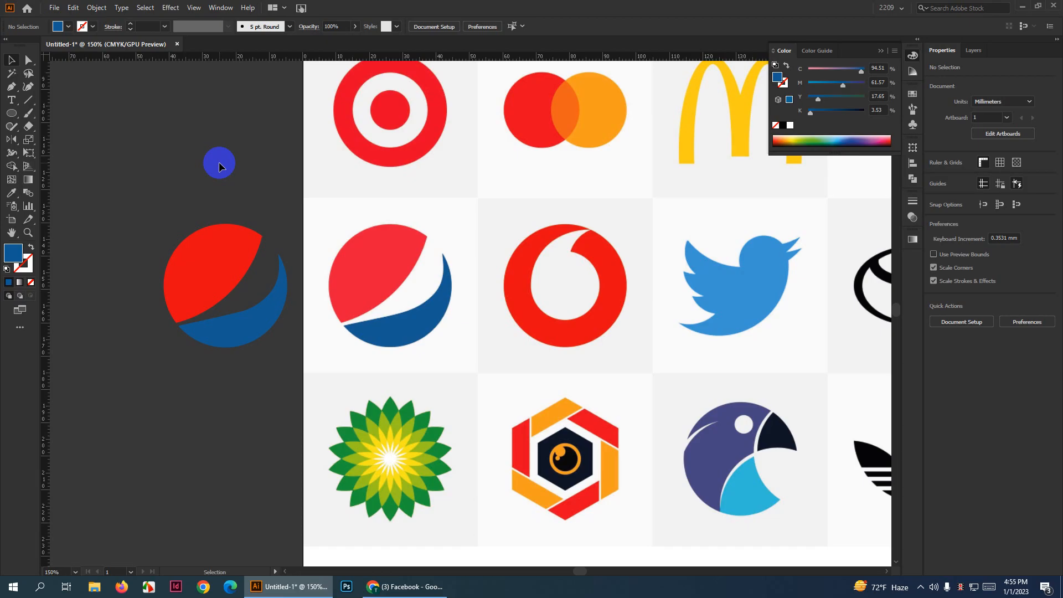
Draw a hexagon about 31.1 × 27 mm below the hexagonal camera logo and rotate it 270° to stand on a point
{"action": "scroll", "coordinate": [366, 447], "scroll_direction": "down", "scroll_amount": 4}
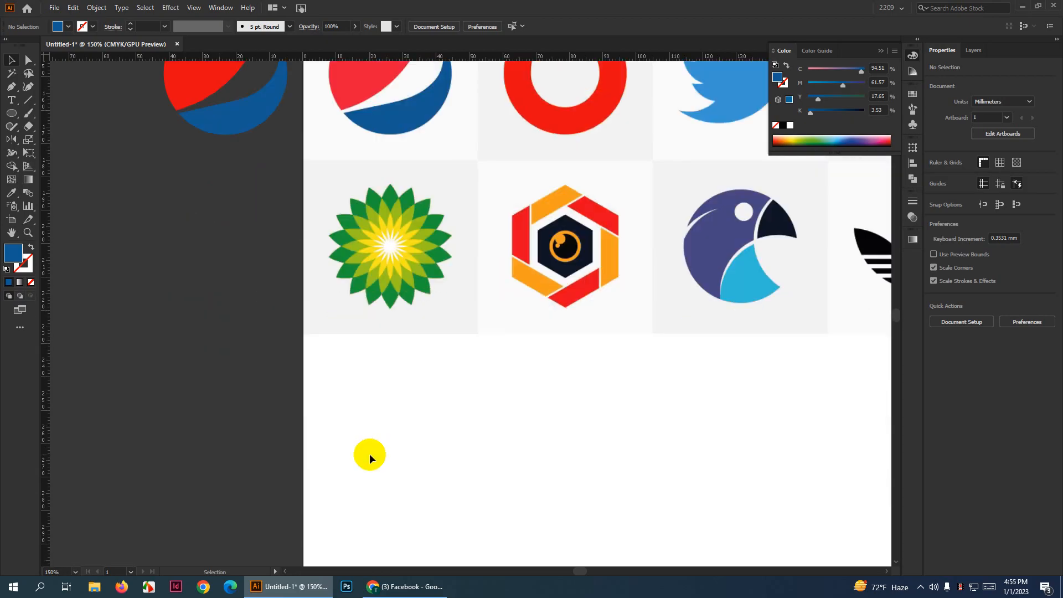
{"action": "scroll", "coordinate": [217, 403], "scroll_direction": "down", "scroll_amount": 1}
{"action": "scroll", "coordinate": [626, 433], "scroll_direction": "up", "scroll_amount": 2}
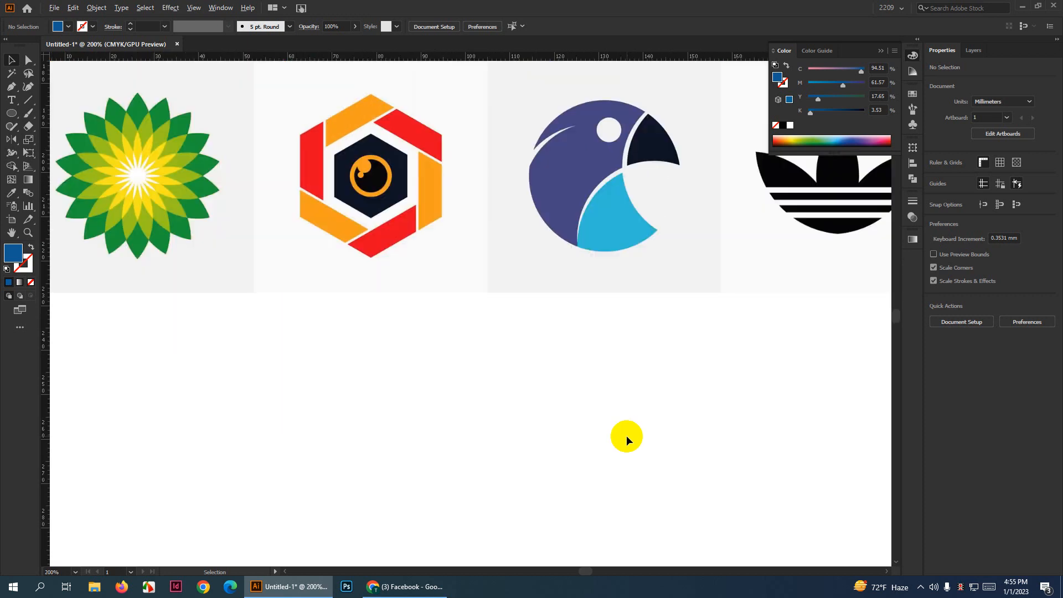
{"action": "left_click_drag", "start_coordinate": [11, 118], "coordinate": [67, 153]}
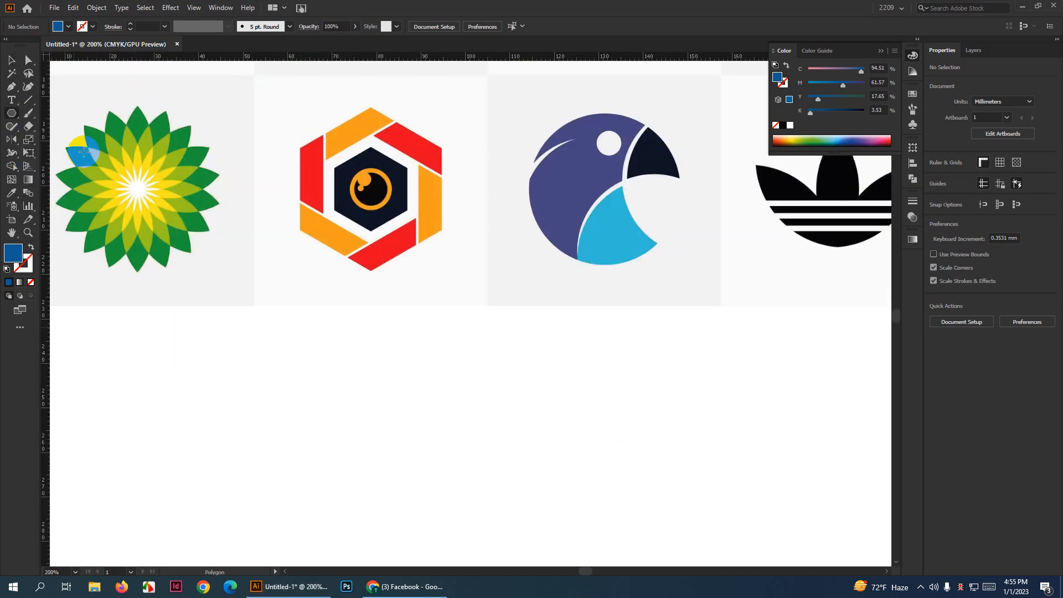
{"action": "left_click_drag", "start_coordinate": [404, 427], "coordinate": [413, 453]}
{"action": "left_click", "coordinate": [13, 61]}
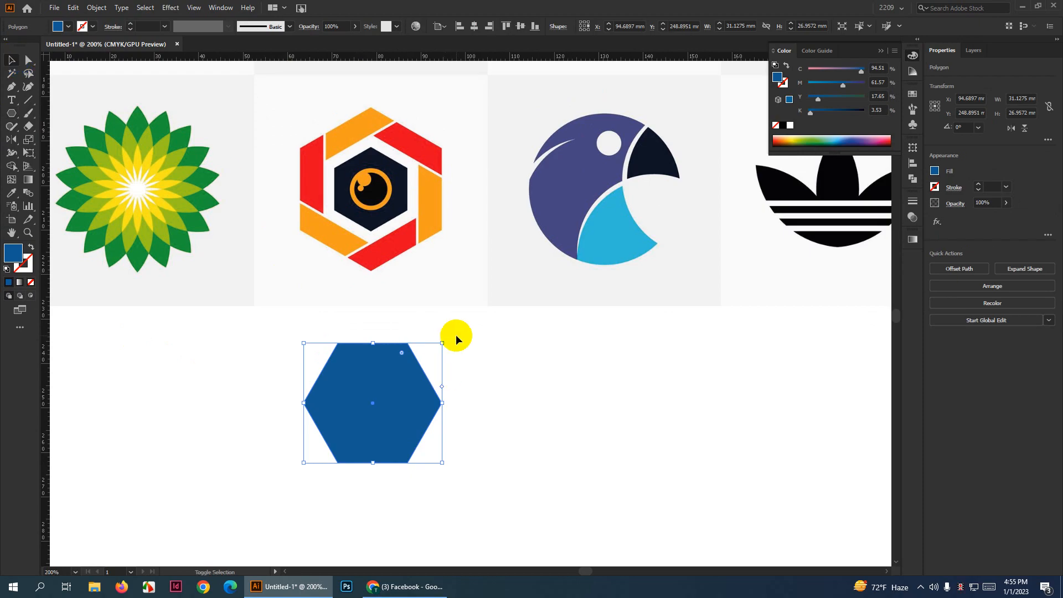
{"action": "left_click_drag", "start_coordinate": [447, 339], "coordinate": [473, 478]}
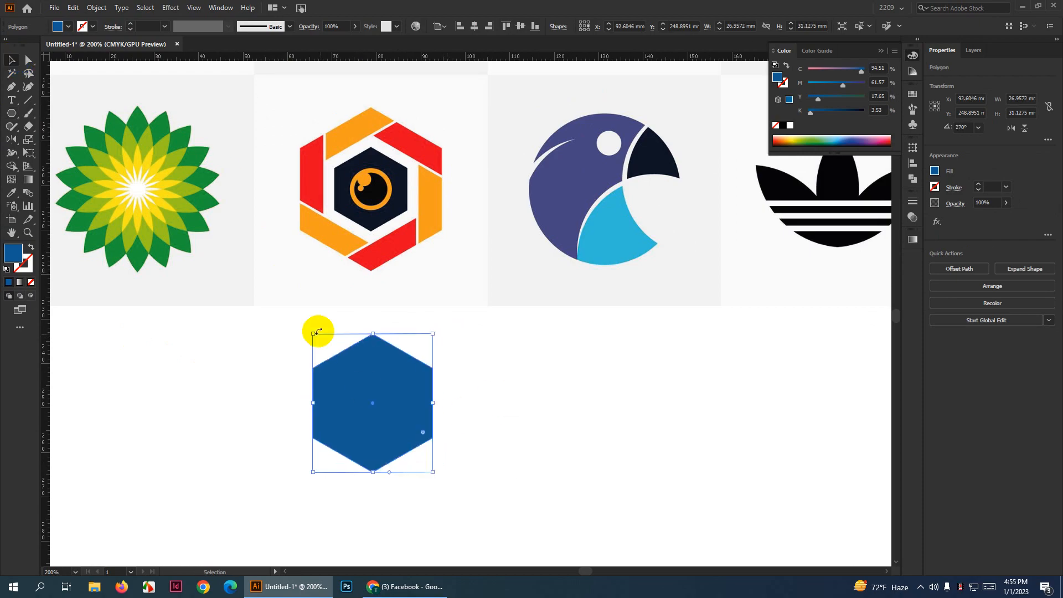
Enlarge the hexagon to about 28.1 × 32.5 mm and make a smaller concentric copy inside it
{"action": "scroll", "coordinate": [373, 394], "scroll_direction": "up", "scroll_amount": 1}
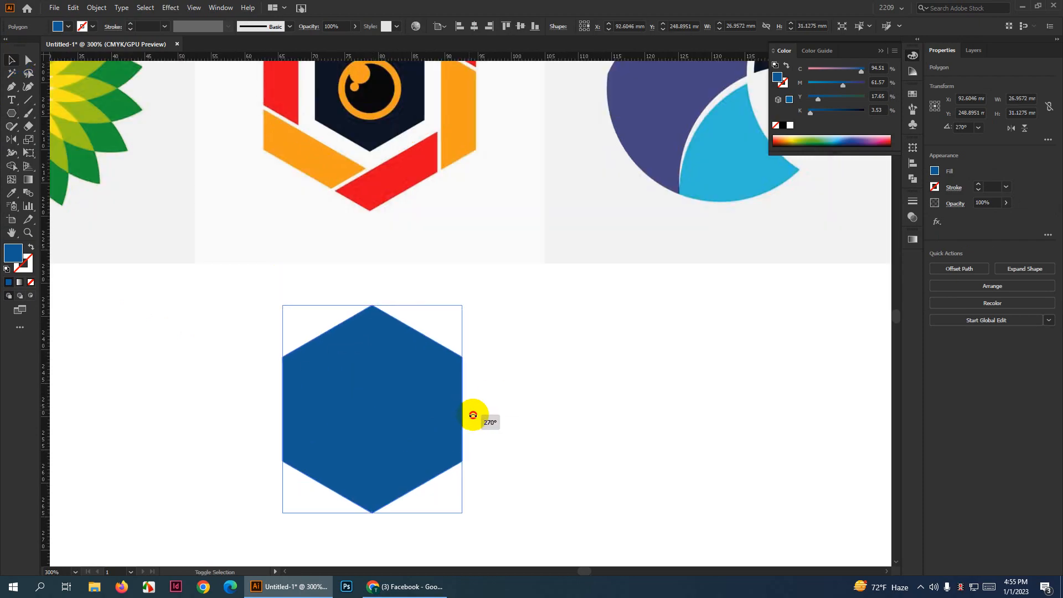
{"action": "left_click_drag", "start_coordinate": [465, 408], "coordinate": [468, 412]}
{"action": "scroll", "coordinate": [412, 380], "scroll_direction": "down", "scroll_amount": 1}
{"action": "scroll", "coordinate": [412, 382], "scroll_direction": "down", "scroll_amount": 2}
{"action": "scroll", "coordinate": [412, 382], "scroll_direction": "up", "scroll_amount": 1}
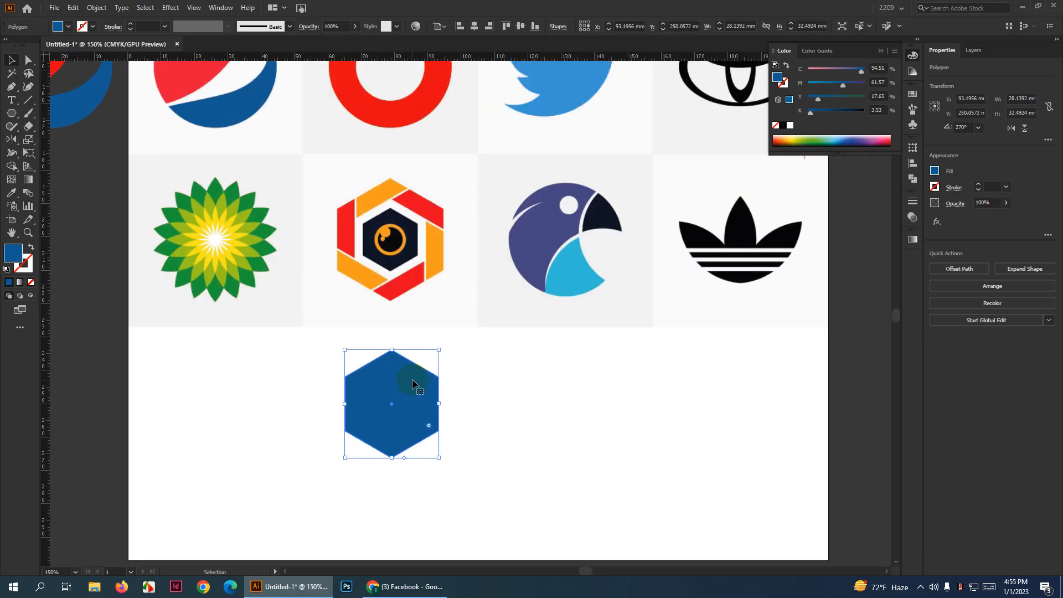
{"action": "key", "text": "v"}
{"action": "scroll", "coordinate": [415, 408], "scroll_direction": "up", "scroll_amount": 2}
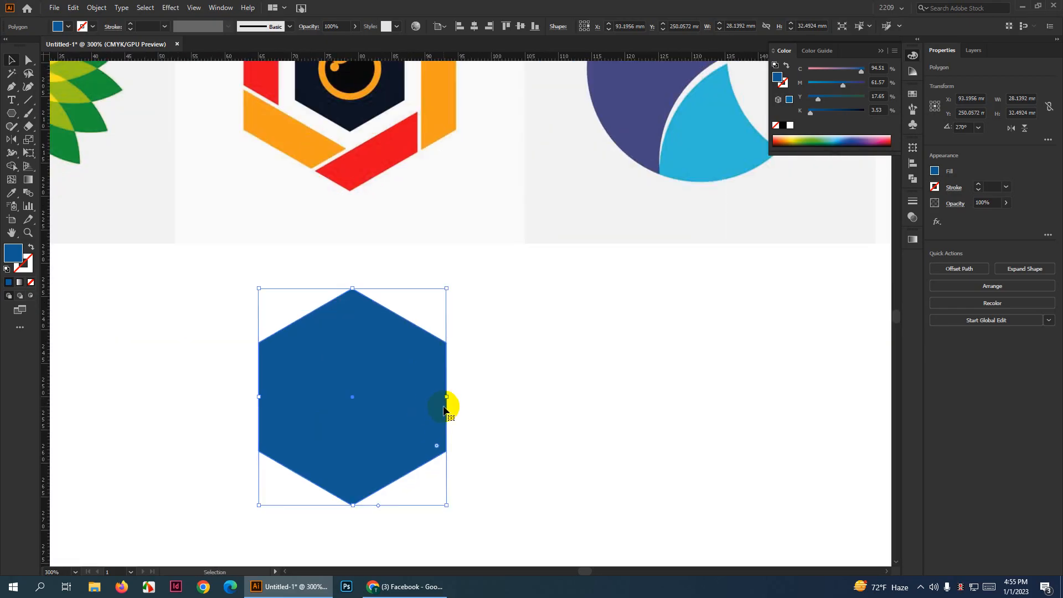
{"action": "left_click_drag", "start_coordinate": [447, 399], "coordinate": [354, 438]}
Try cutting out the inner hexagon with Shape Builder and enlarging the ring to about 34.1 × 39.4 mm, then undo both
{"action": "scroll", "coordinate": [435, 397], "scroll_direction": "down", "scroll_amount": 2}
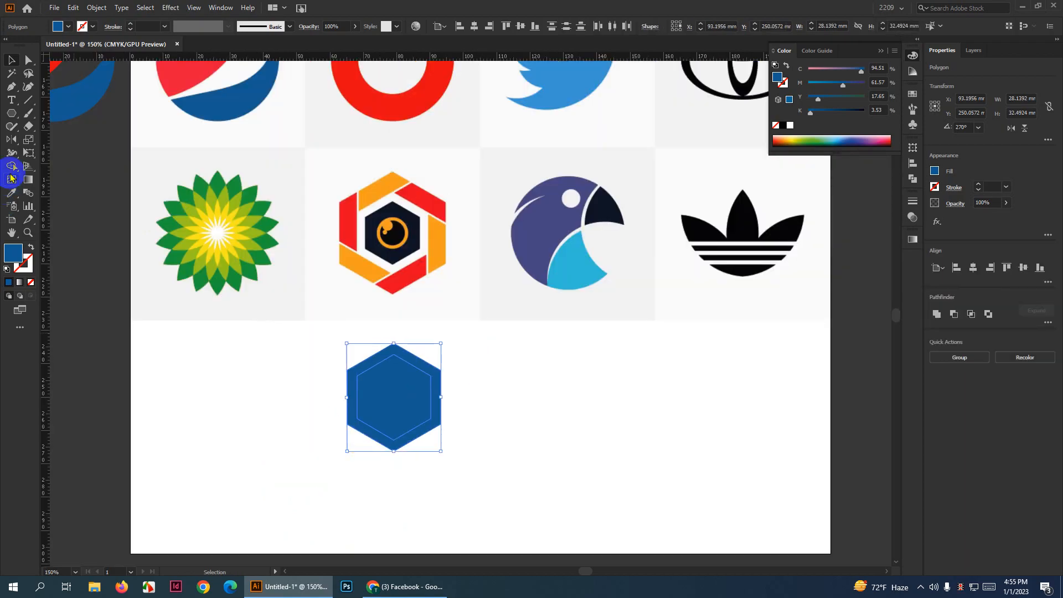
{"action": "left_click", "coordinate": [13, 167]}
{"action": "left_click", "coordinate": [388, 394], "text": "alt"}
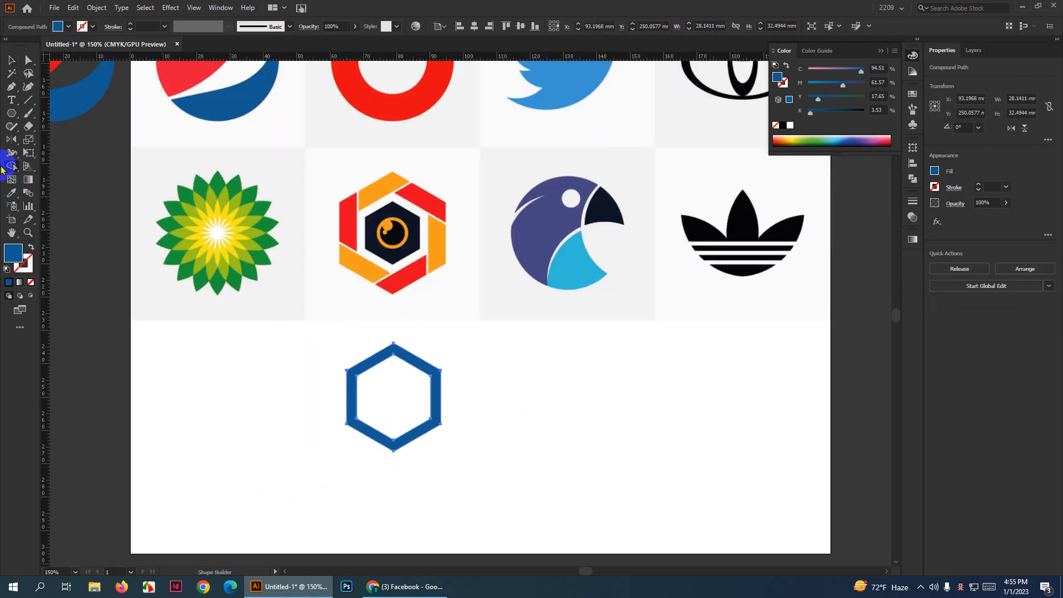
{"action": "left_click", "coordinate": [7, 67]}
{"action": "scroll", "coordinate": [409, 396], "scroll_direction": "up", "scroll_amount": 2}
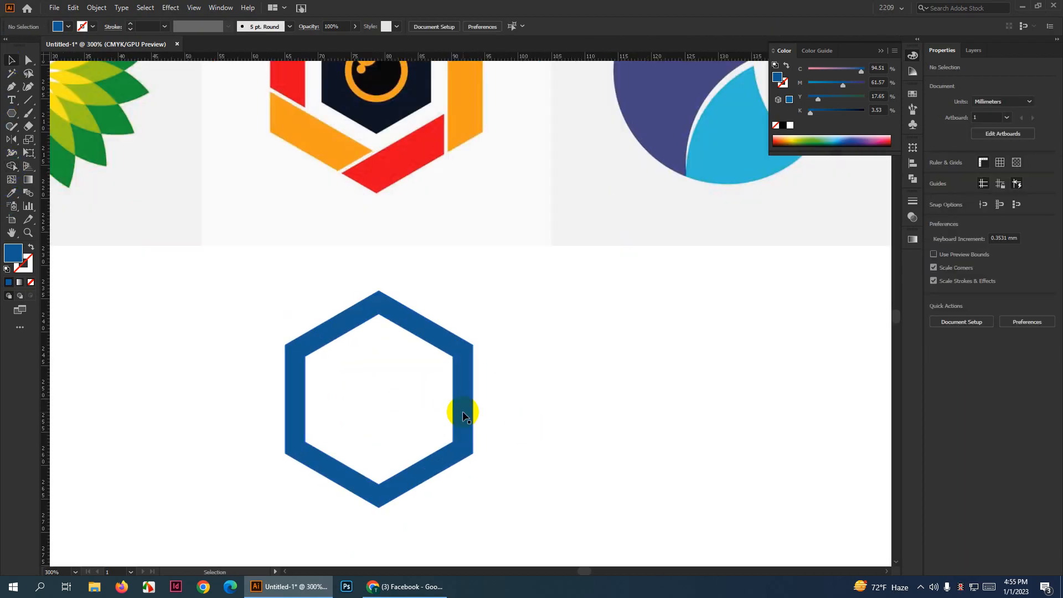
{"action": "scroll", "coordinate": [493, 406], "scroll_direction": "down", "scroll_amount": 2}
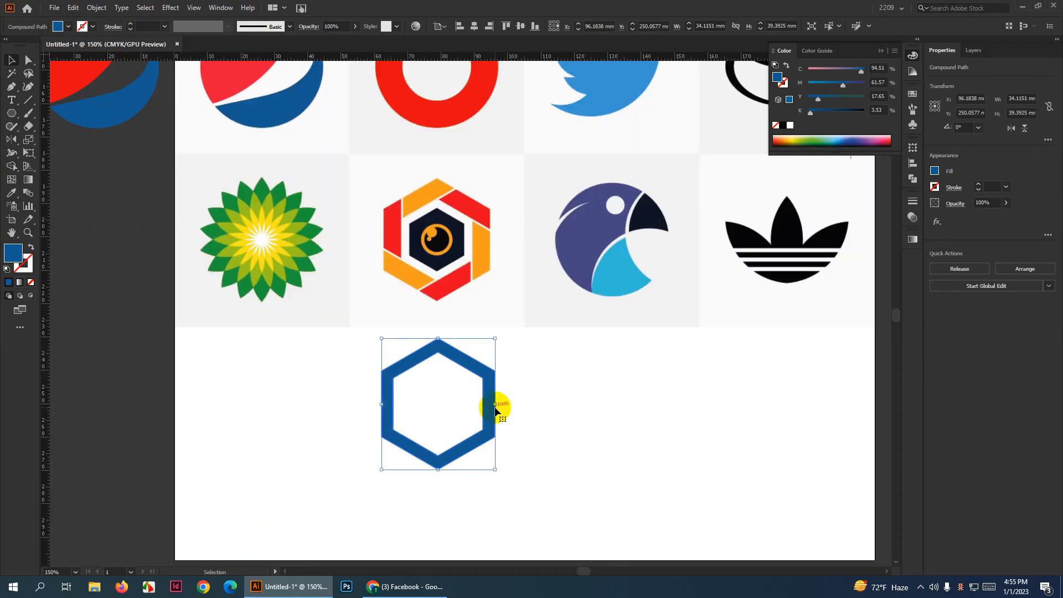
{"action": "key", "text": "ctrl+z"}
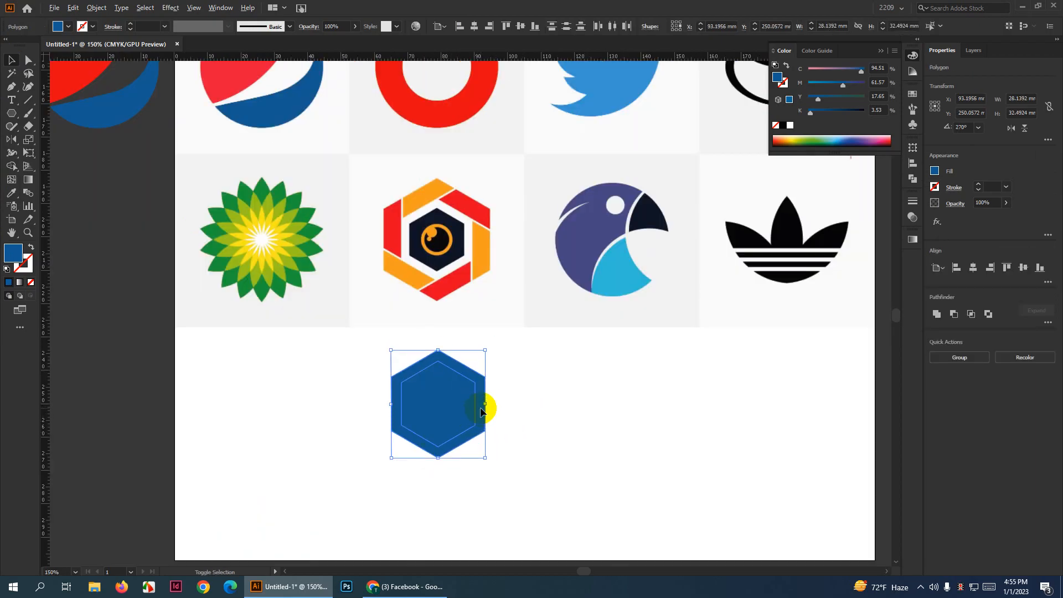
Enlarge the concentric hexagons to about 40.8 × 47.1 mm overall and cut out the inner one with Shape Builder
{"action": "mouse_move", "coordinate": [483, 404]}
{"action": "left_mouse_down"}
{"action": "mouse_move", "coordinate": [507, 405]}
{"action": "mouse_move", "coordinate": [482, 404]}
{"action": "left_mouse_up"}
{"action": "scroll", "coordinate": [506, 406], "scroll_direction": "up", "scroll_amount": 1}
{"action": "left_click", "coordinate": [574, 404]}
{"action": "left_click", "coordinate": [482, 399]}
{"action": "left_click_drag", "start_coordinate": [583, 401], "coordinate": [320, 459]}
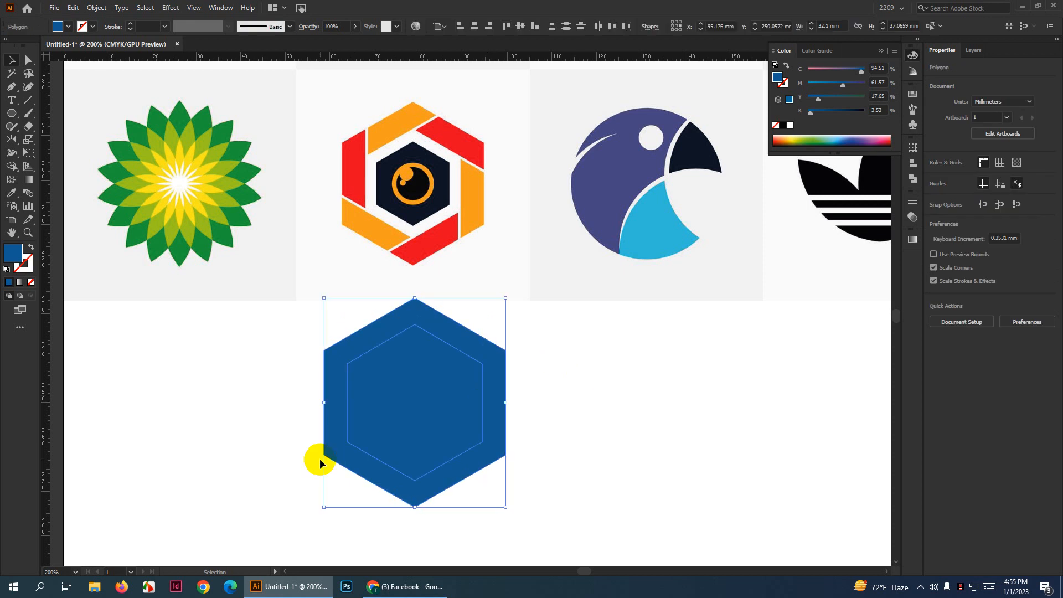
{"action": "left_click", "coordinate": [11, 165]}
{"action": "left_click", "coordinate": [416, 427], "text": "alt"}
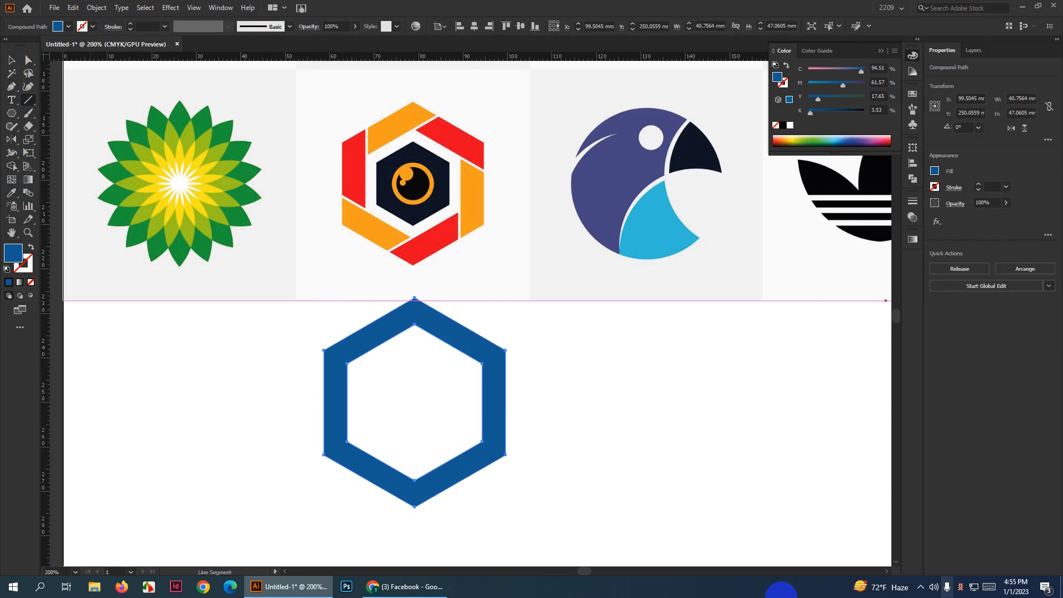
Draw a vertical 2 pt red line about 13.7 mm long across the ring's upper-left corner, aligned with its inner left edge
{"action": "left_click", "coordinate": [28, 100]}
{"action": "scroll", "coordinate": [361, 362], "scroll_direction": "up", "scroll_amount": 1}
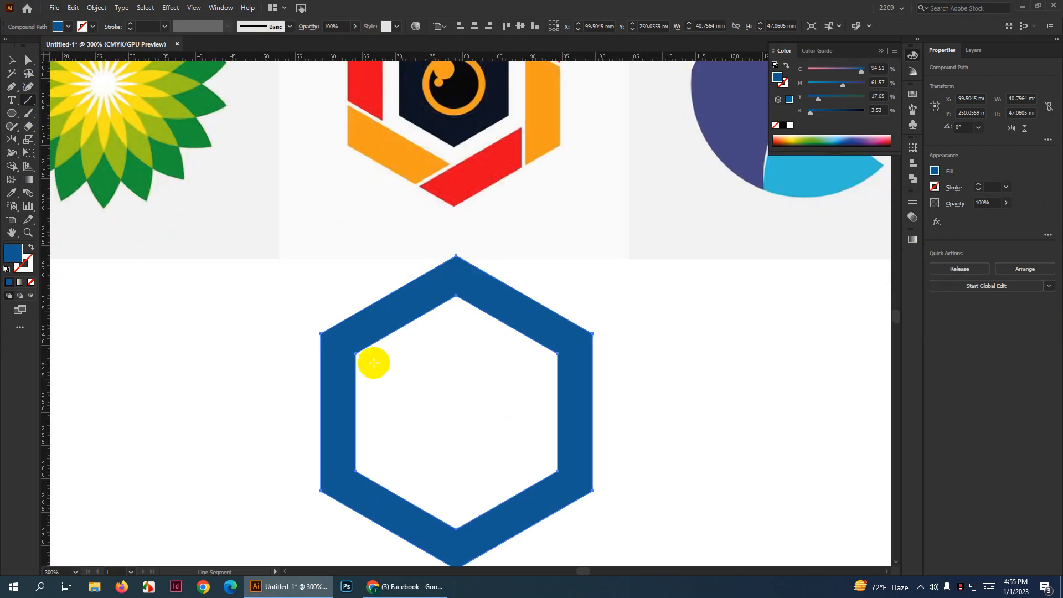
{"action": "left_click_drag", "start_coordinate": [356, 369], "coordinate": [356, 278]}
{"action": "left_click", "coordinate": [11, 61]}
Expand the red line's fill and stroke, then shift the bar right so its left side meets the ring's inner edge
{"action": "scroll", "coordinate": [142, 26], "scroll_direction": "up", "scroll_amount": 2}
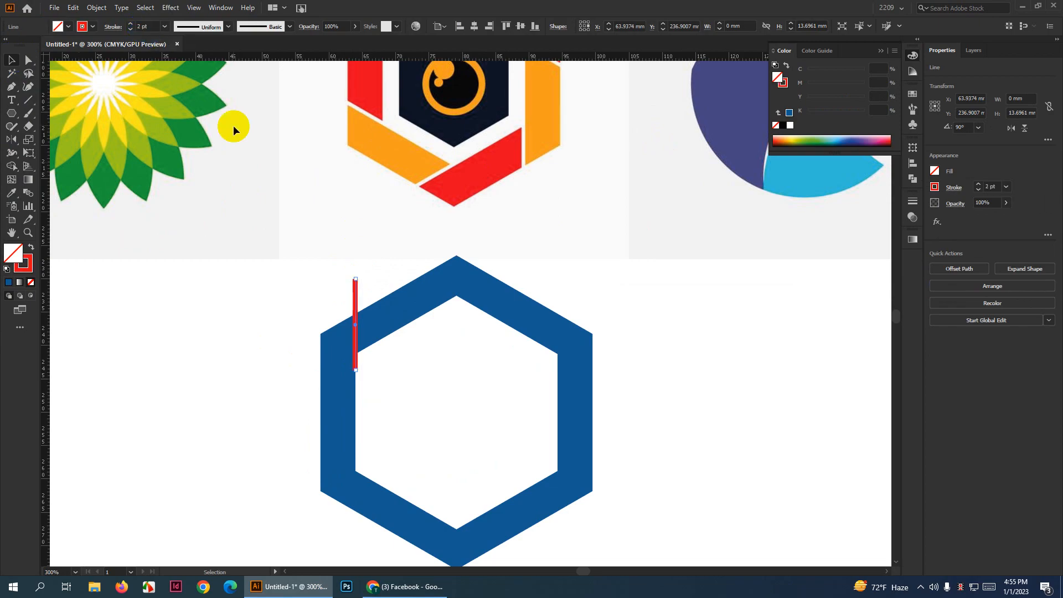
{"action": "scroll", "coordinate": [349, 332], "scroll_direction": "up", "scroll_amount": 5}
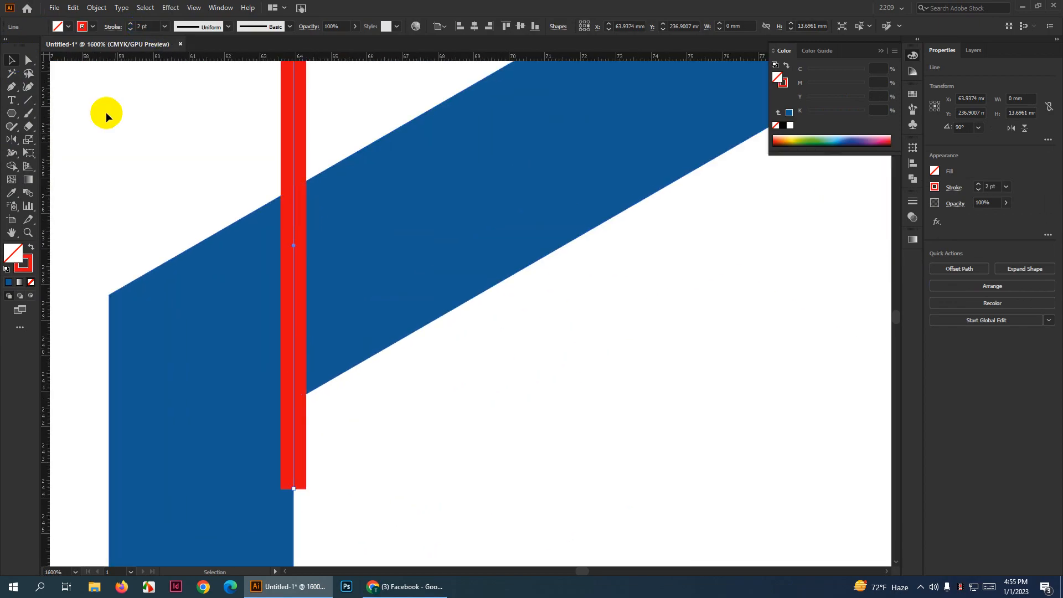
{"action": "left_click", "coordinate": [98, 8]}
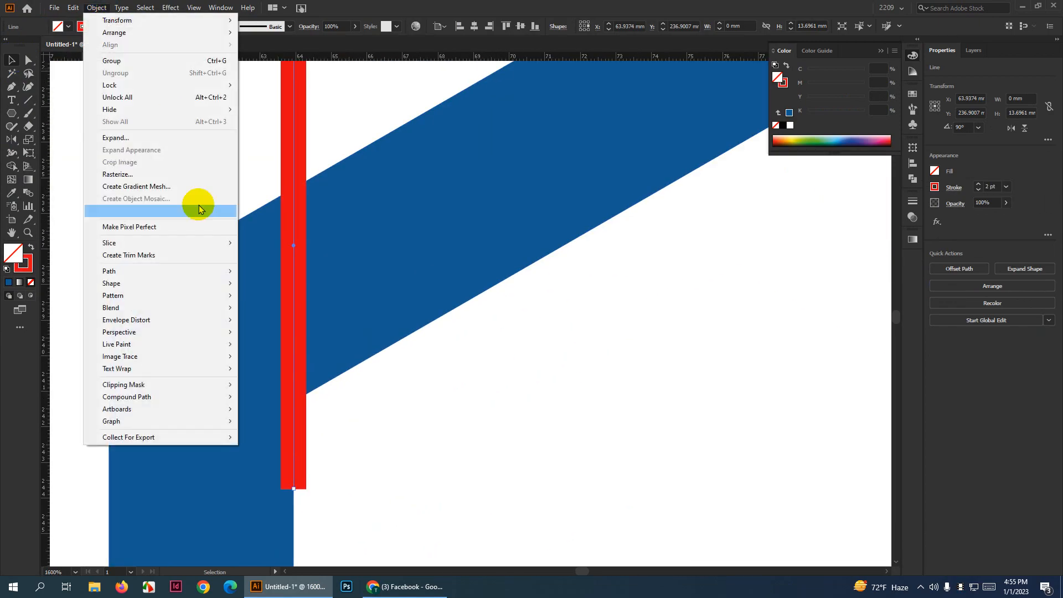
{"action": "left_click", "coordinate": [146, 137]}
{"action": "left_click", "coordinate": [733, 349]}
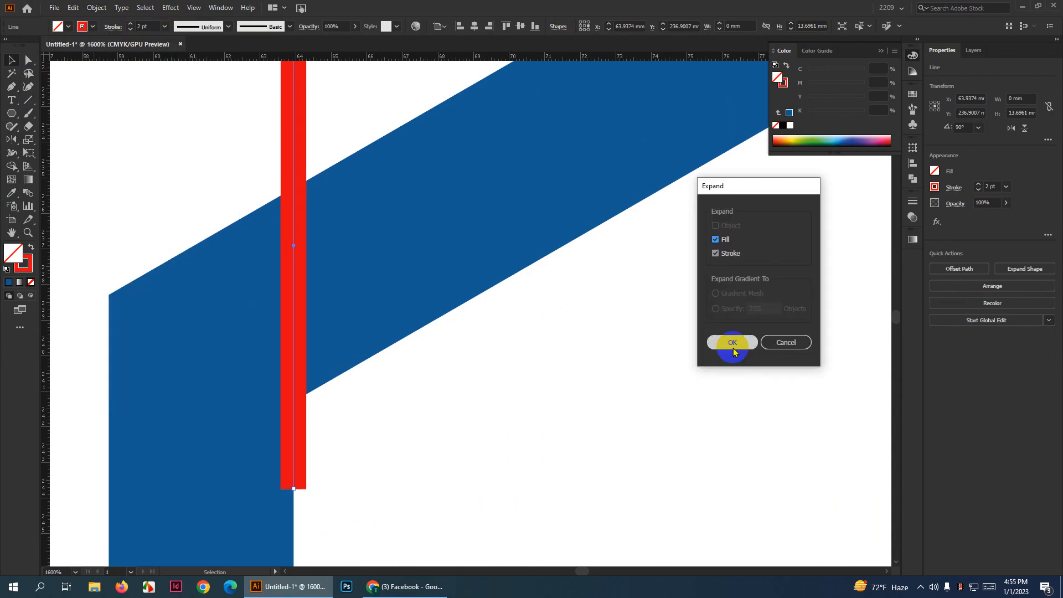
{"action": "scroll", "coordinate": [280, 464], "scroll_direction": "up", "scroll_amount": 3}
{"action": "left_click_drag", "start_coordinate": [302, 406], "coordinate": [340, 408]}
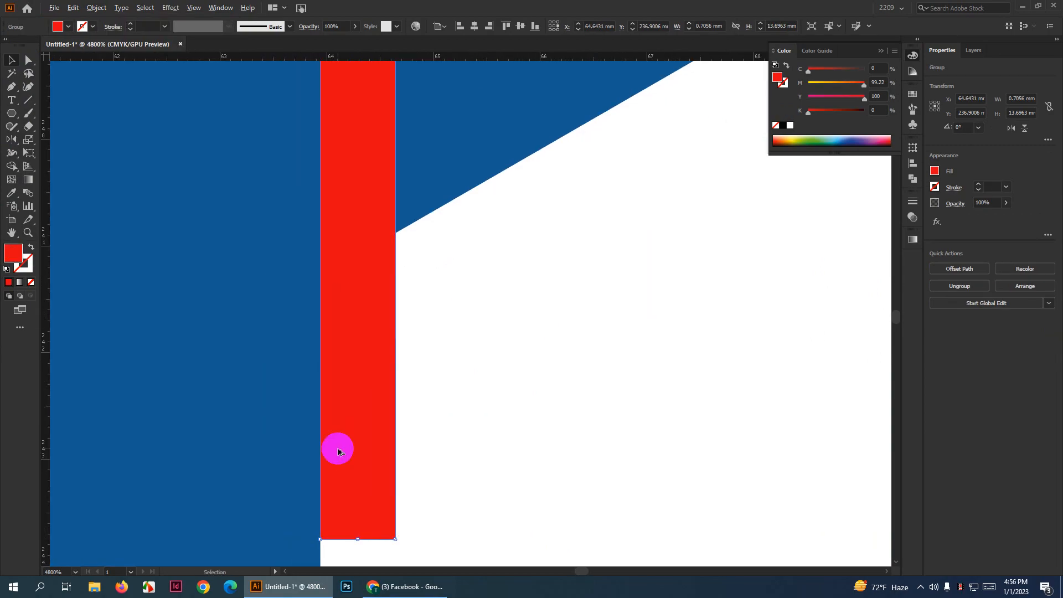
{"action": "scroll", "coordinate": [338, 451], "scroll_direction": "down", "scroll_amount": 3}
{"action": "scroll", "coordinate": [325, 356], "scroll_direction": "down", "scroll_amount": 10}
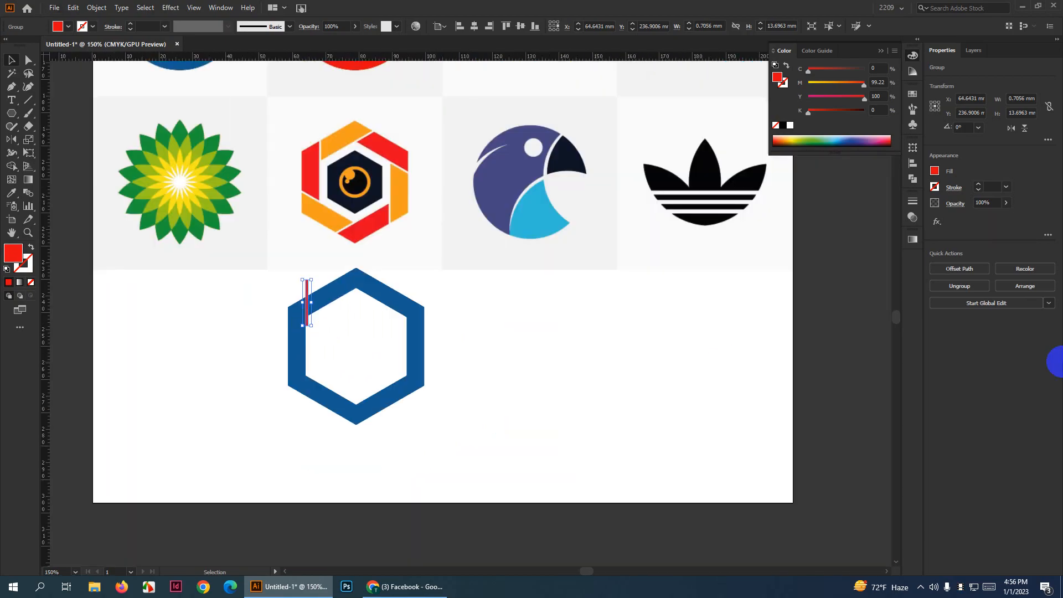
{"action": "left_click", "coordinate": [11, 139]}
{"action": "scroll", "coordinate": [374, 370], "scroll_direction": "up", "scroll_amount": 2}
{"action": "scroll", "coordinate": [366, 303], "scroll_direction": "down", "scroll_amount": 2}
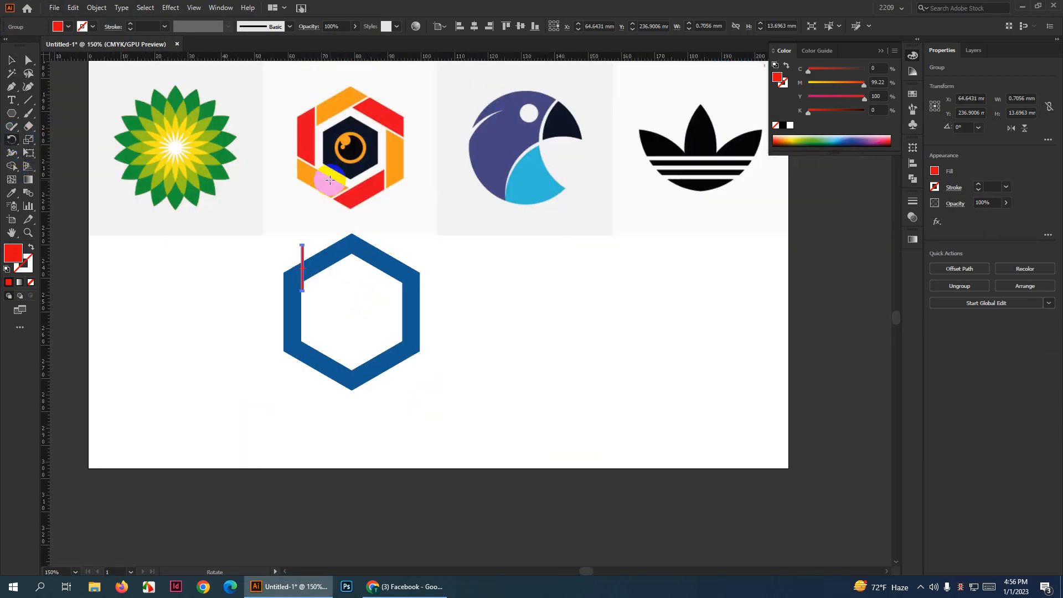
{"action": "scroll", "coordinate": [372, 357], "scroll_direction": "up", "scroll_amount": 2}
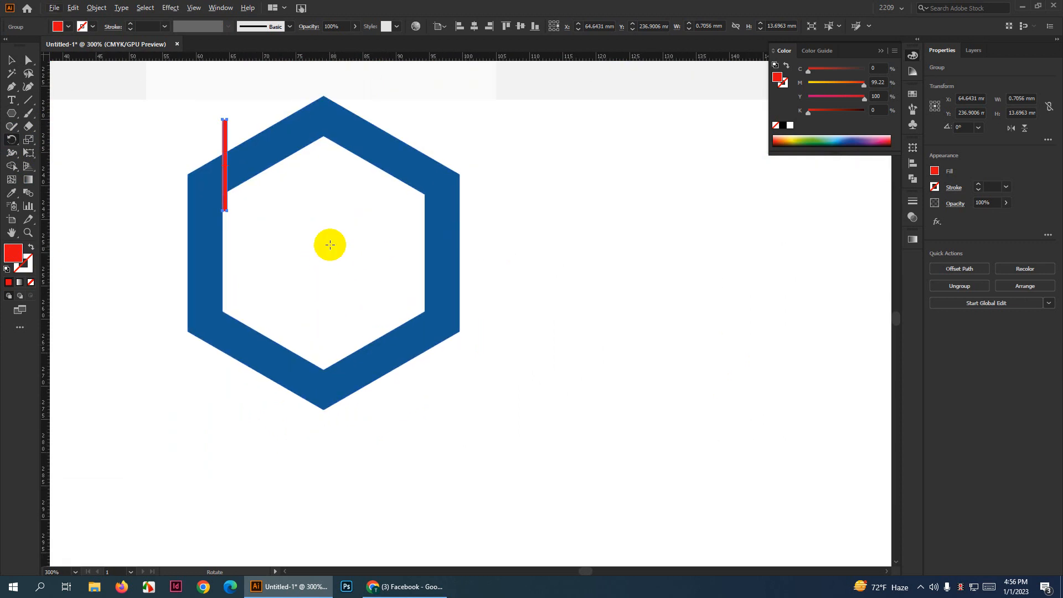
{"action": "left_click", "coordinate": [10, 63]}
{"action": "left_click", "coordinate": [560, 331]}
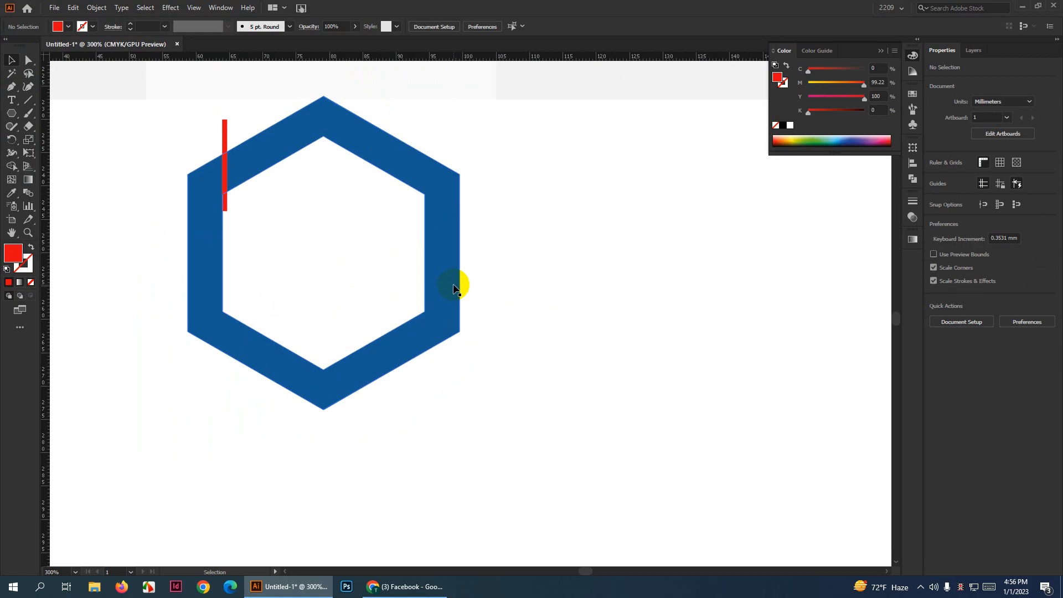
Add a horizontal and a vertical guide crossing near the centre of the blue hexagon ring
{"action": "left_click", "coordinate": [441, 273]}
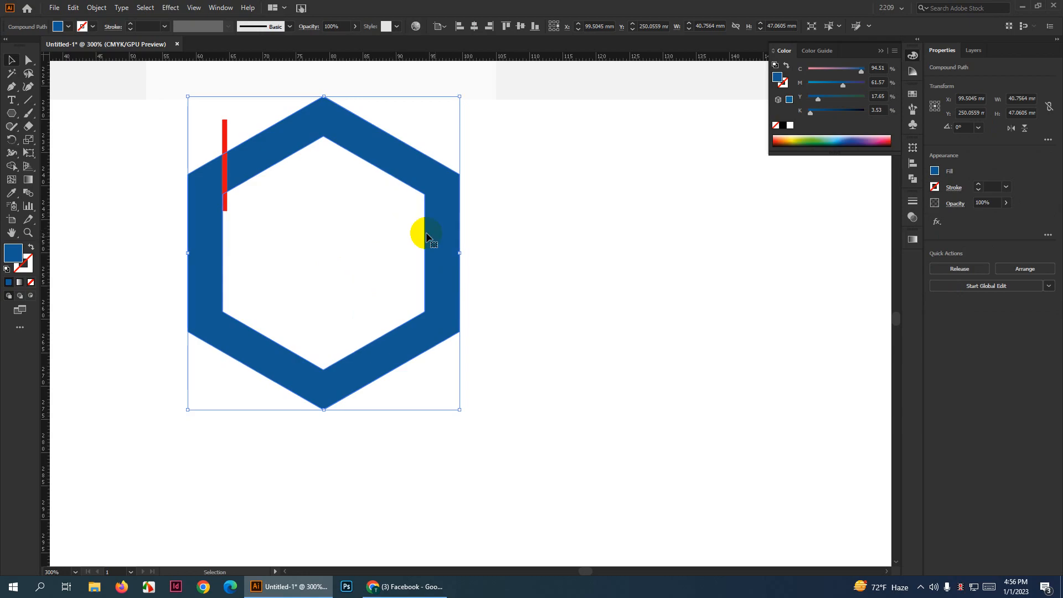
{"action": "scroll", "coordinate": [546, 268], "scroll_direction": "up", "scroll_amount": 3}
{"action": "scroll", "coordinate": [546, 267], "scroll_direction": "up", "scroll_amount": 1}
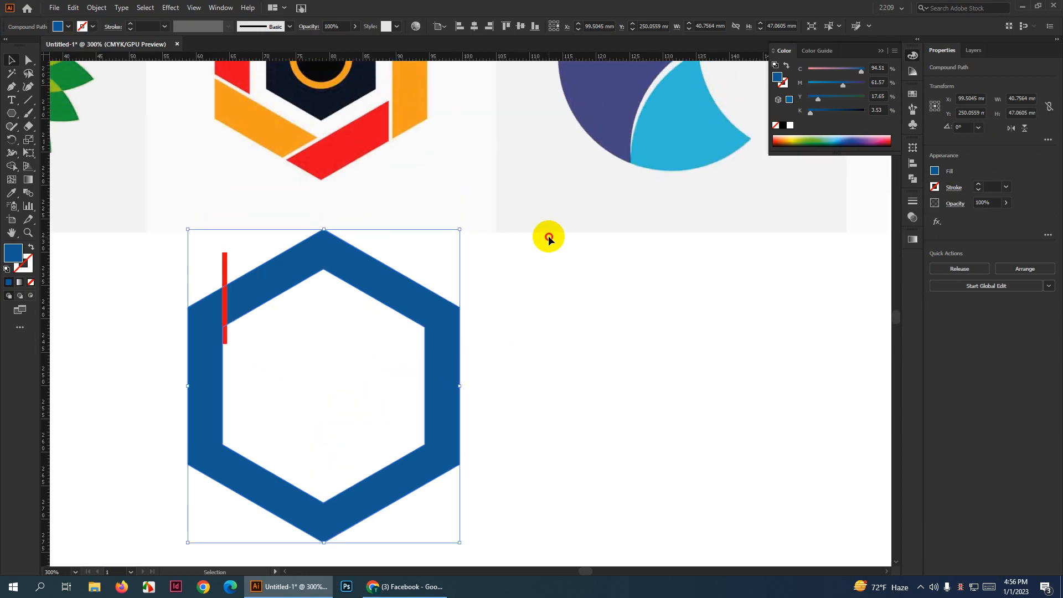
{"action": "left_click", "coordinate": [595, 306]}
{"action": "left_click_drag", "start_coordinate": [335, 53], "coordinate": [363, 390]}
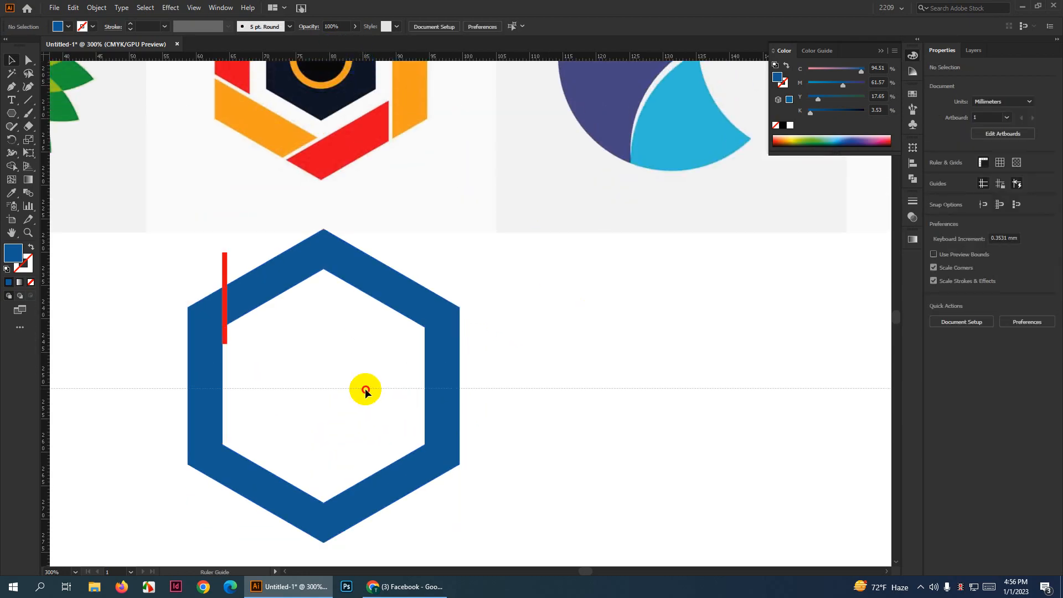
{"action": "left_click_drag", "start_coordinate": [46, 294], "coordinate": [326, 376]}
Align both guides to the hexagon ring's horizontal and vertical centre, using the ring as the key object
{"action": "left_click_drag", "start_coordinate": [541, 350], "coordinate": [110, 527]}
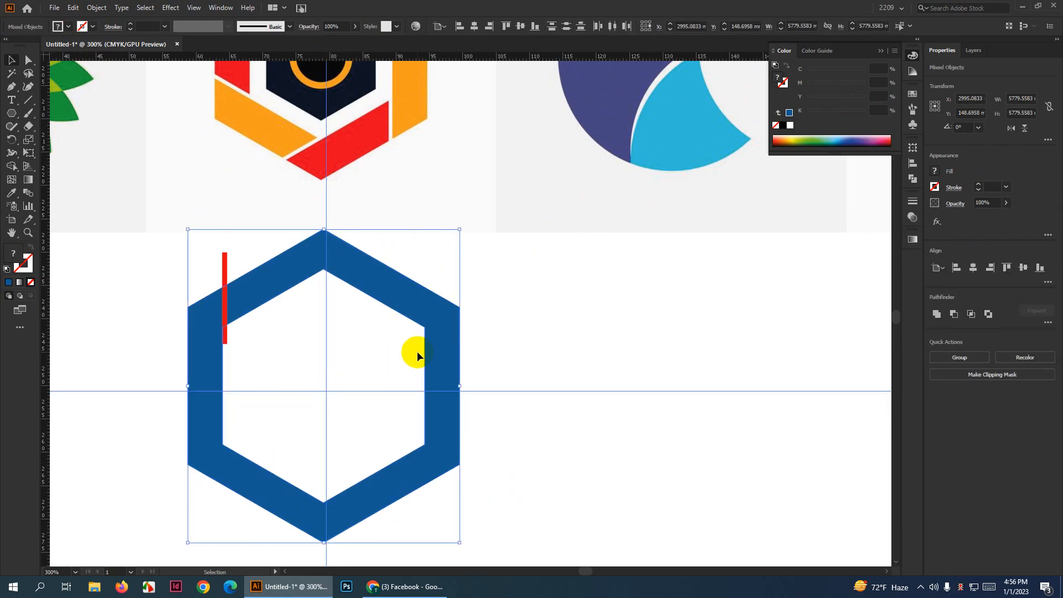
{"action": "left_click", "coordinate": [435, 343]}
{"action": "left_click", "coordinate": [475, 26]}
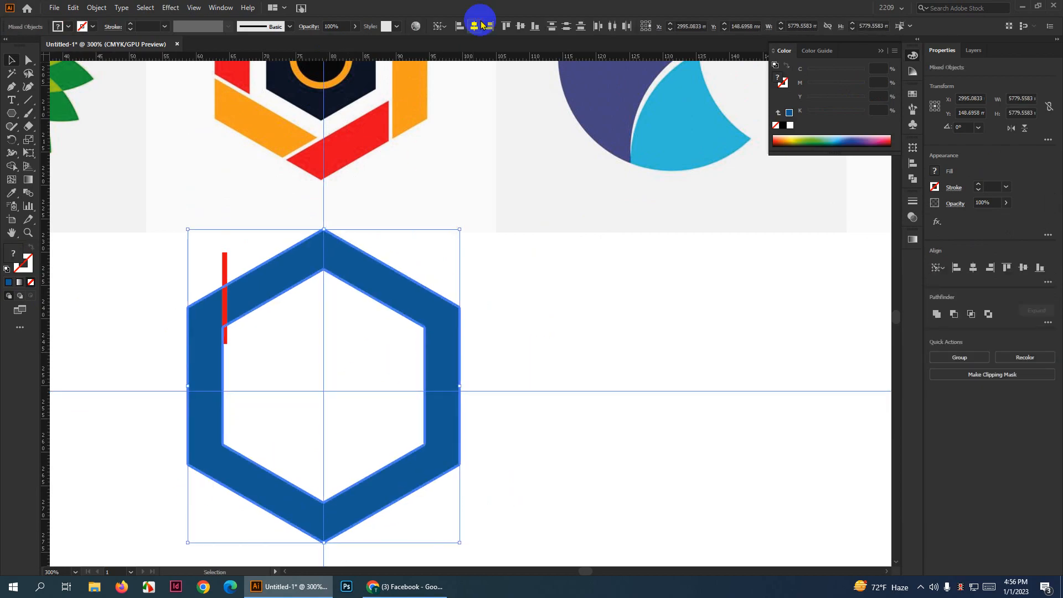
{"action": "left_click", "coordinate": [515, 26]}
{"action": "left_click", "coordinate": [533, 333]}
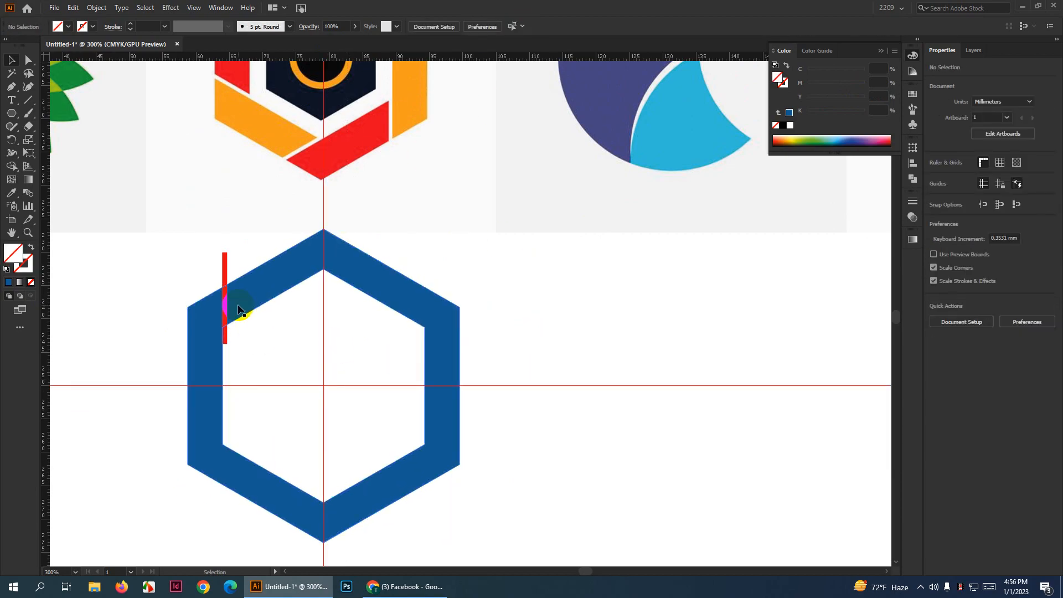
Rotate copies of the red bar in 60° steps about the guides' intersection, making six bars around the ring
{"action": "left_click", "coordinate": [224, 298]}
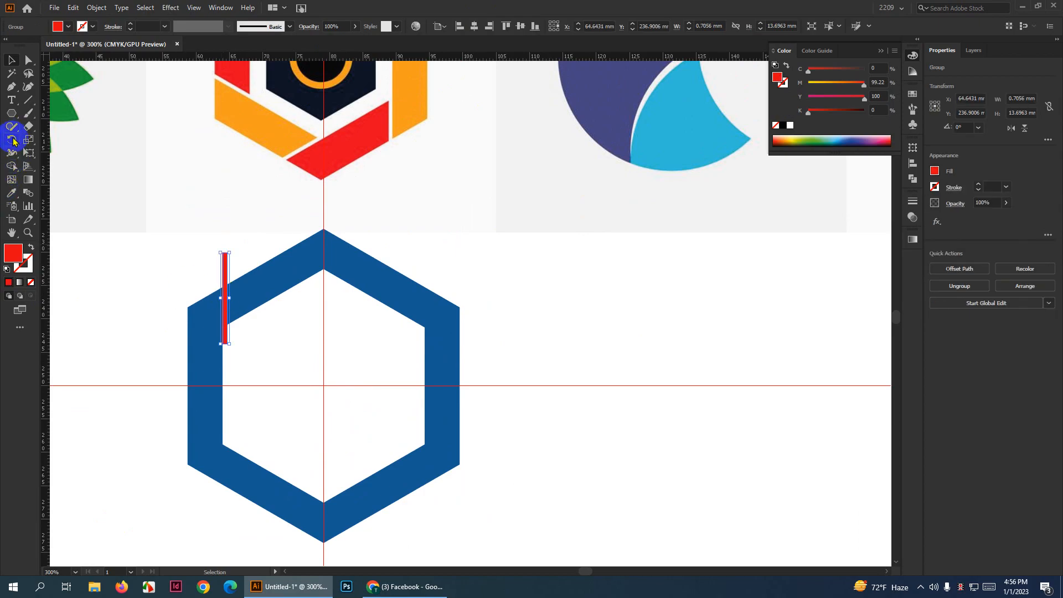
{"action": "left_click", "coordinate": [13, 142]}
{"action": "left_click", "coordinate": [324, 386], "text": "alt"}
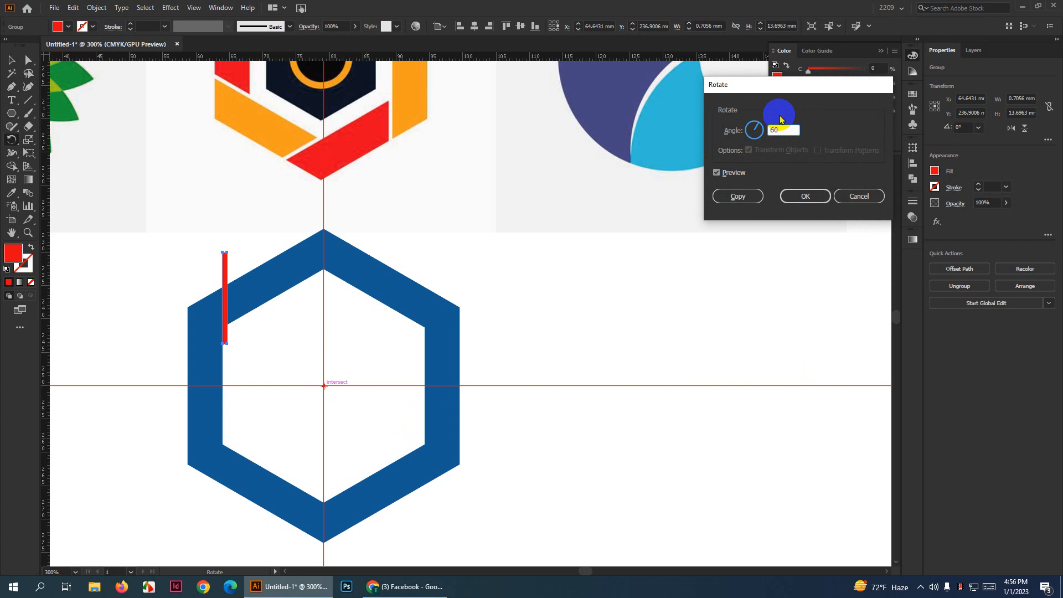
{"action": "left_click", "coordinate": [741, 196]}
{"action": "key", "text": "ctrl+d"}
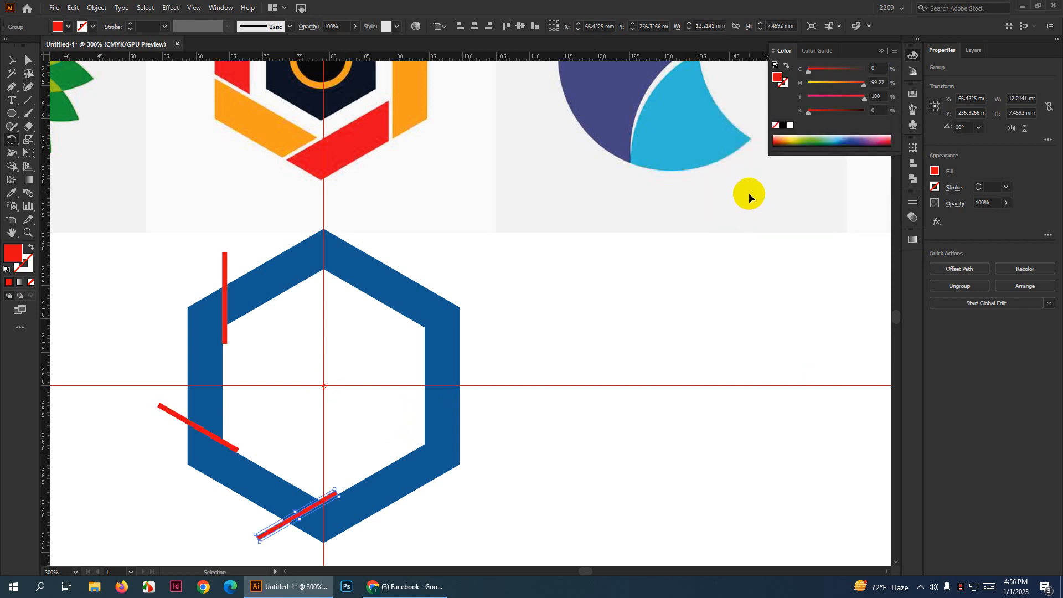
{"action": "key", "text": "ctrl+d"}
{"action": "key", "text": "ctrl+d"}
{"action": "key", "text": "ctrl+d"}
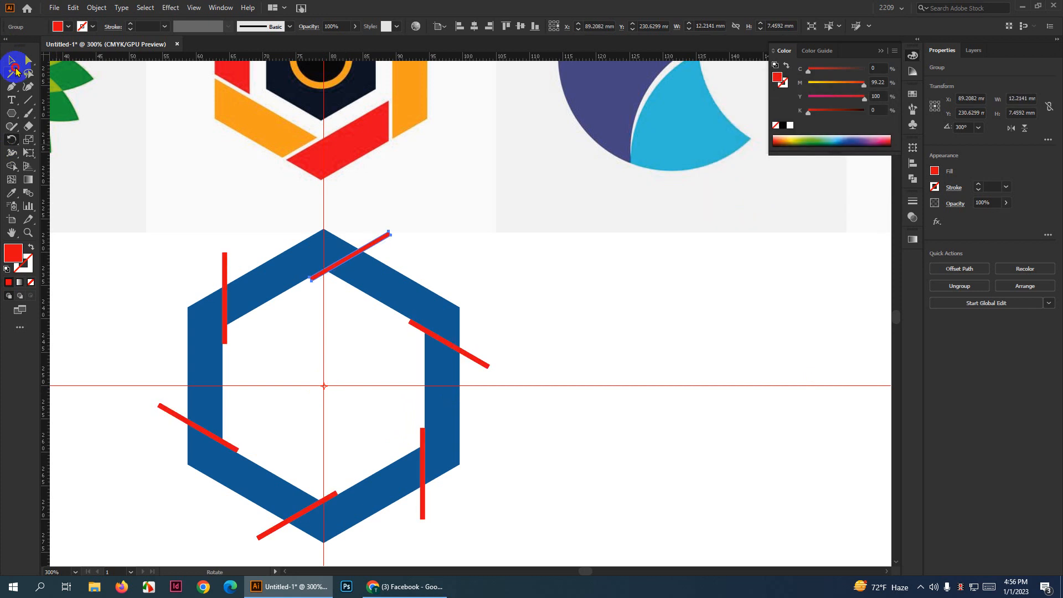
Delete the vertical and horizontal guides through the ring
{"action": "left_click", "coordinate": [13, 63]}
{"action": "left_click", "coordinate": [324, 215]}
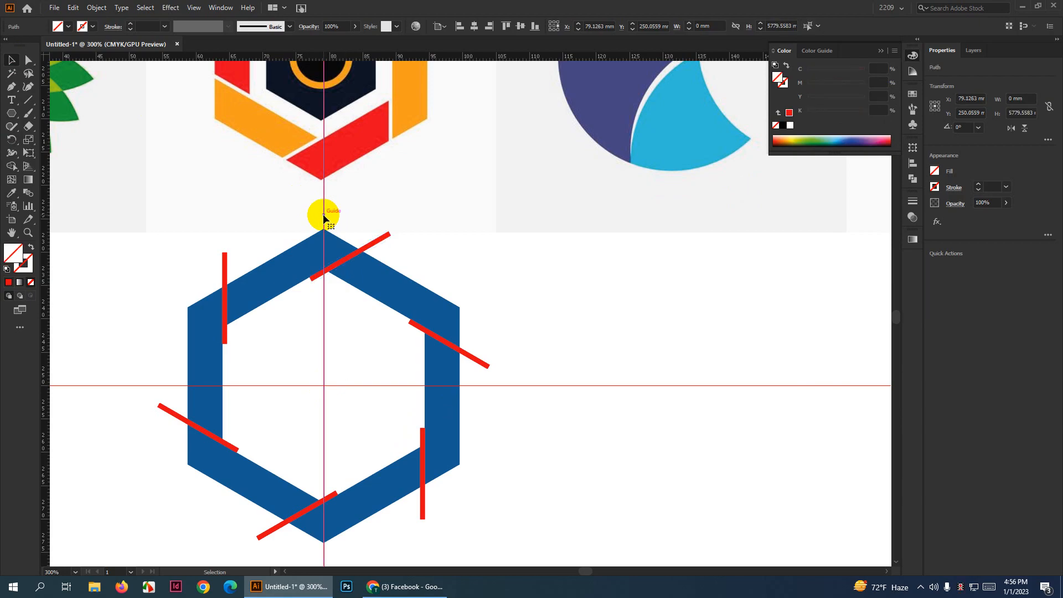
{"action": "key", "text": "Delete"}
{"action": "left_click", "coordinate": [648, 385]}
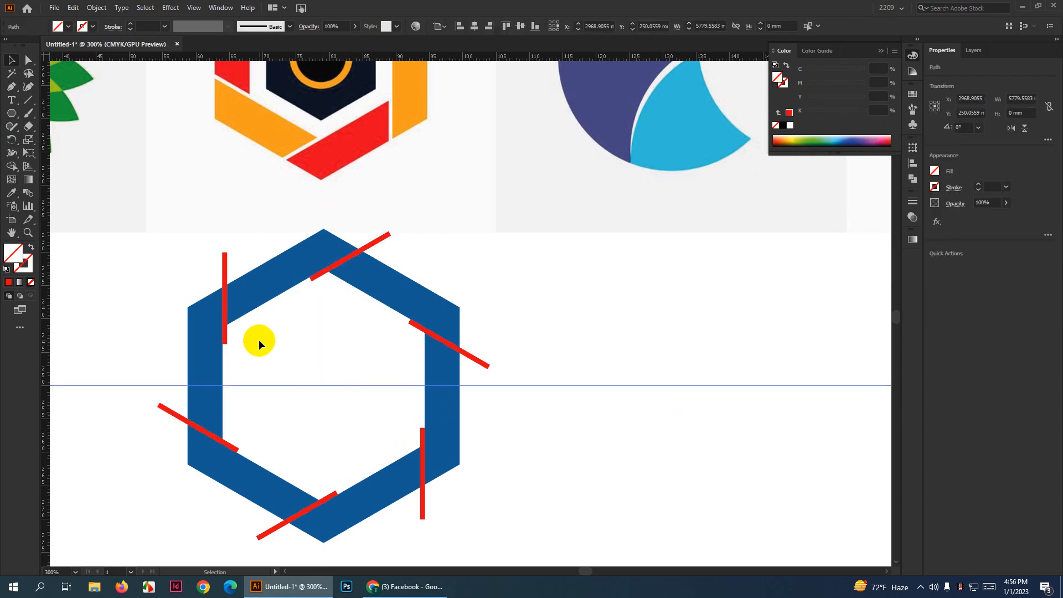
{"action": "key", "text": "Delete"}
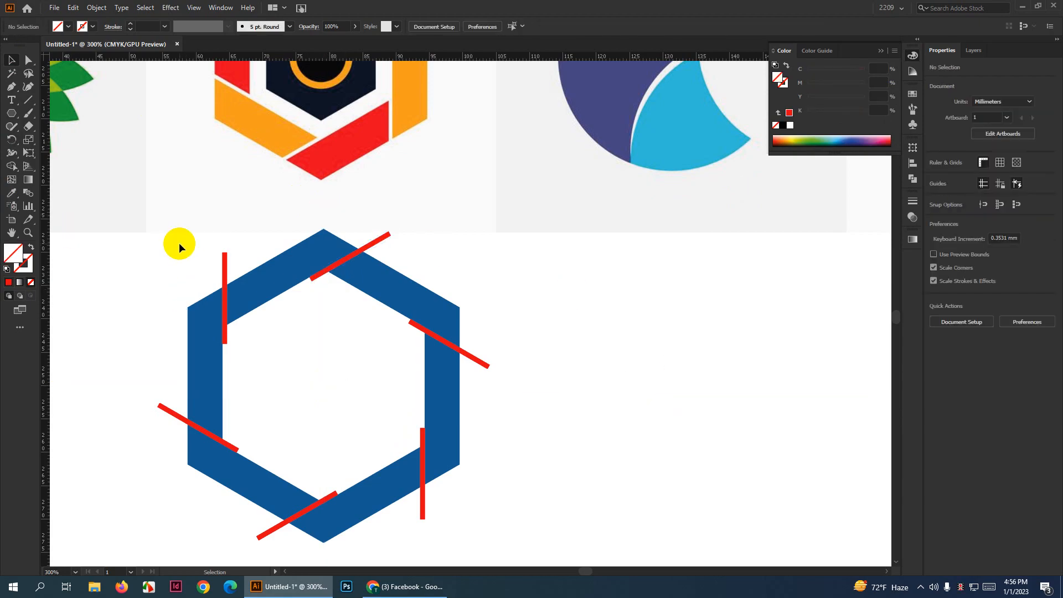
Subtract all six red bars from the blue hexagon ring with Minus Front
{"action": "left_click_drag", "start_coordinate": [178, 242], "coordinate": [499, 552]}
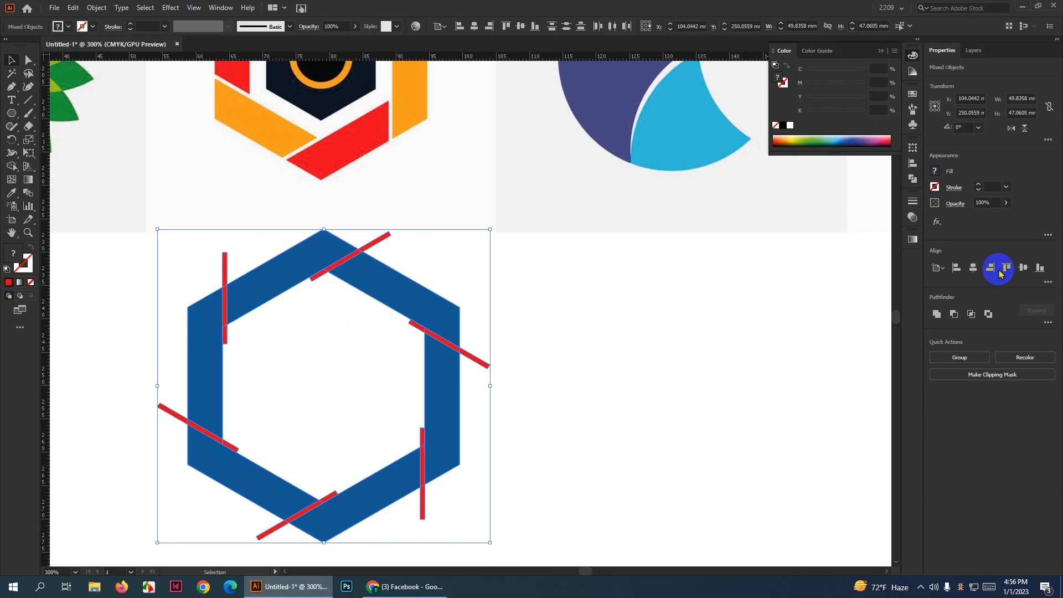
{"action": "left_click", "coordinate": [953, 315]}
{"action": "left_click", "coordinate": [681, 325]}
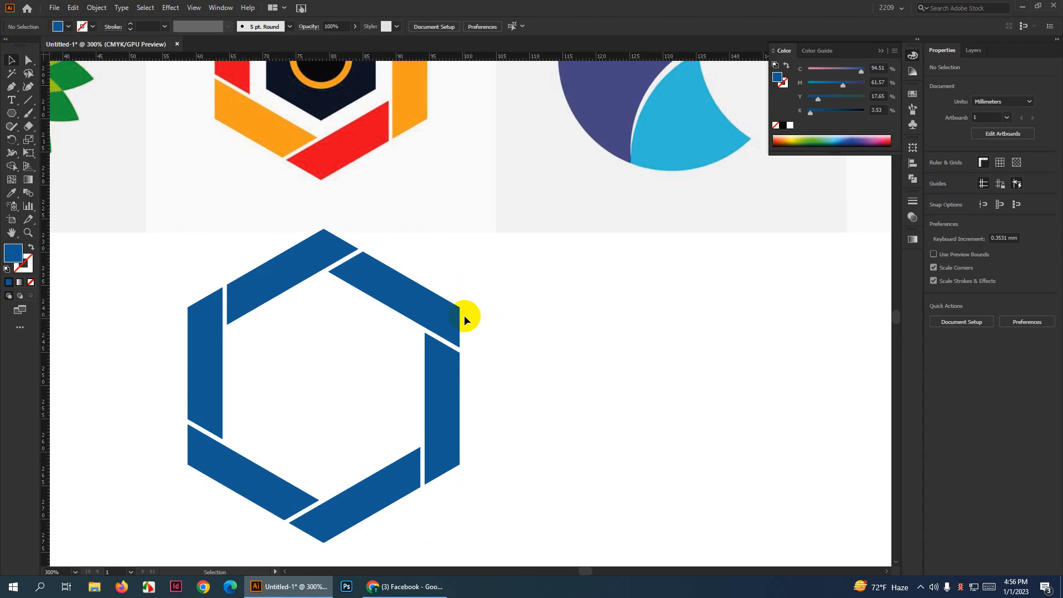
Ungroup the cut hexagon ring into separate segments
{"action": "scroll", "coordinate": [450, 360], "scroll_direction": "down", "scroll_amount": 2}
{"action": "right_click", "coordinate": [447, 358]}
{"action": "left_click", "coordinate": [446, 355]}
{"action": "right_click", "coordinate": [447, 357]}
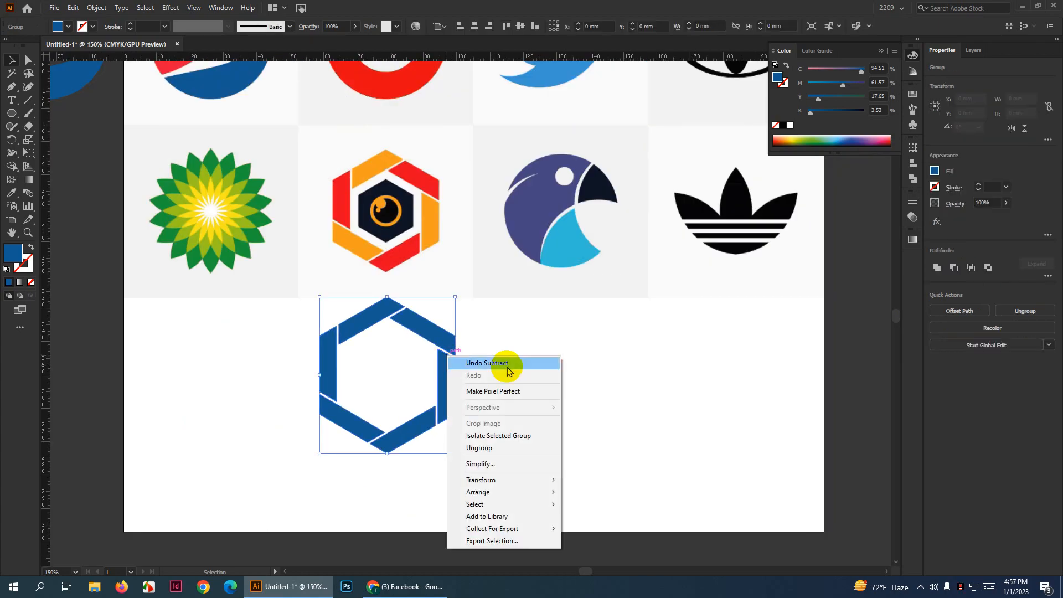
{"action": "left_click", "coordinate": [541, 446]}
{"action": "left_click", "coordinate": [476, 367]}
Fill the upper-left, lower-left and right ring segments with the orange sampled from the reference camera logo
{"action": "left_click", "coordinate": [360, 325]}
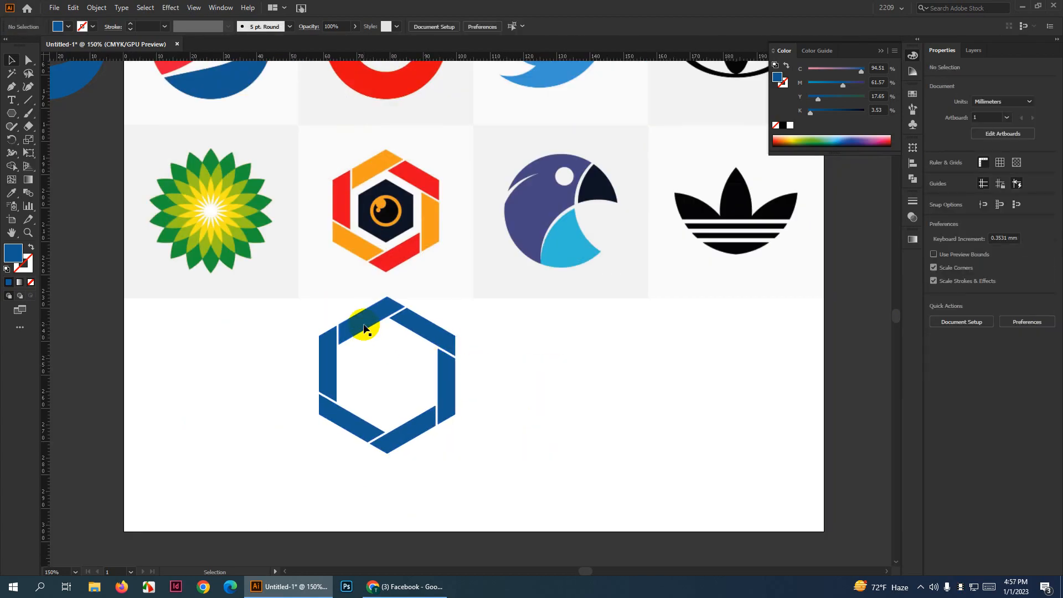
{"action": "left_click", "coordinate": [356, 410], "text": "shift"}
{"action": "left_click", "coordinate": [443, 381], "text": "shift"}
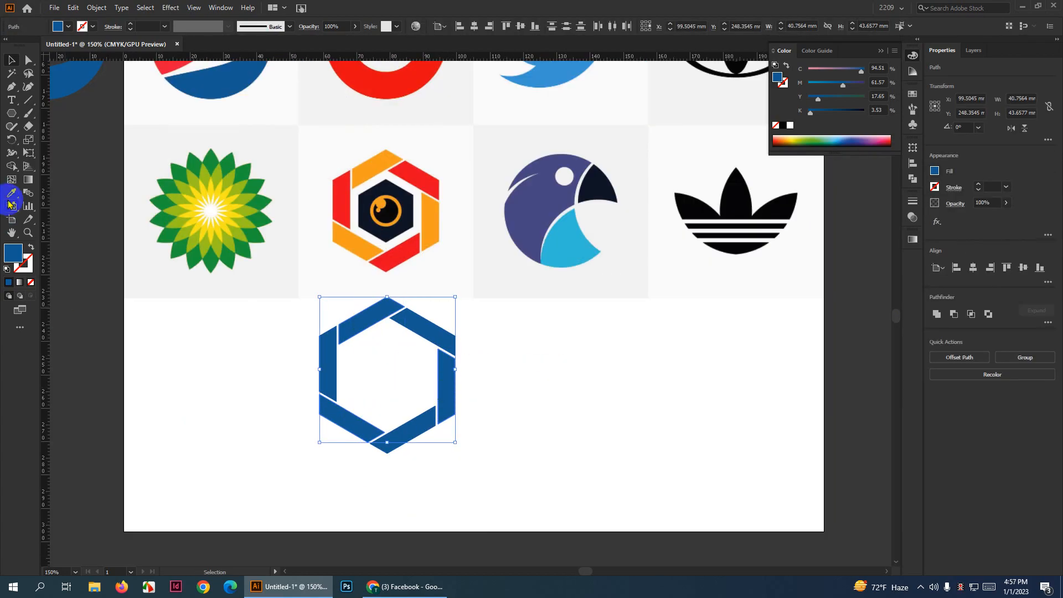
{"action": "left_click", "coordinate": [366, 172]}
{"action": "left_click", "coordinate": [9, 60]}
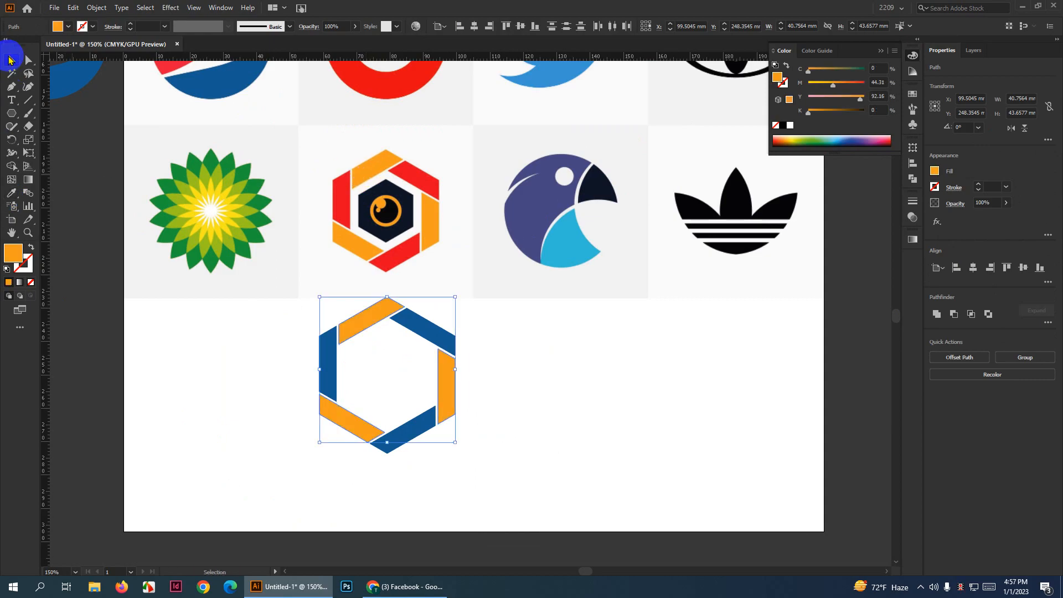
Fill the three remaining blue ring segments with the red sampled from the reference camera logo
{"action": "scroll", "coordinate": [421, 427], "scroll_direction": "up", "scroll_amount": 1}
{"action": "left_click", "coordinate": [418, 440]}
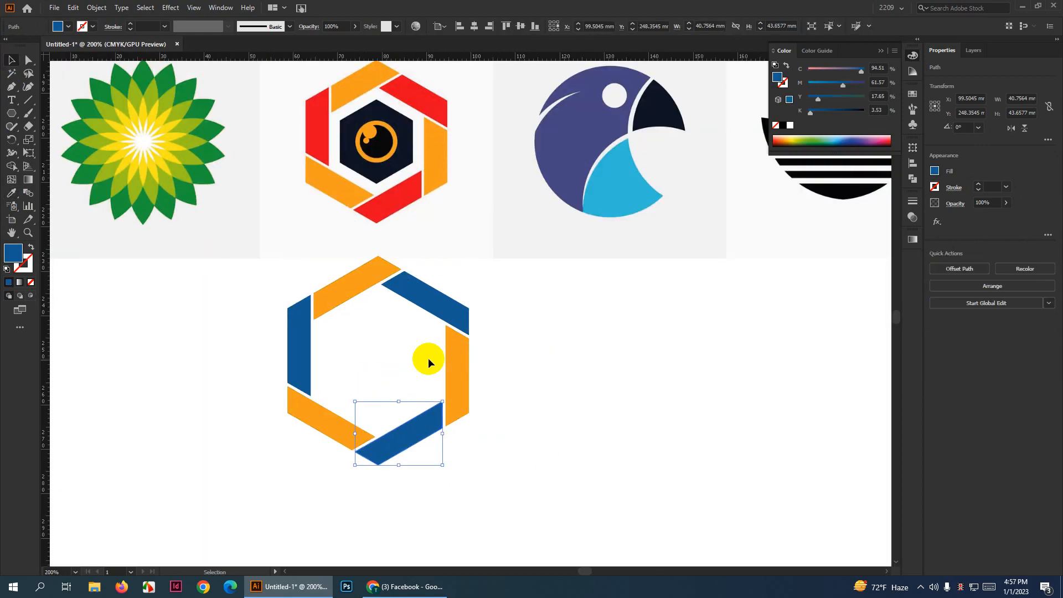
{"action": "left_click", "coordinate": [420, 297], "text": "shift"}
{"action": "left_click", "coordinate": [296, 349], "text": "shift"}
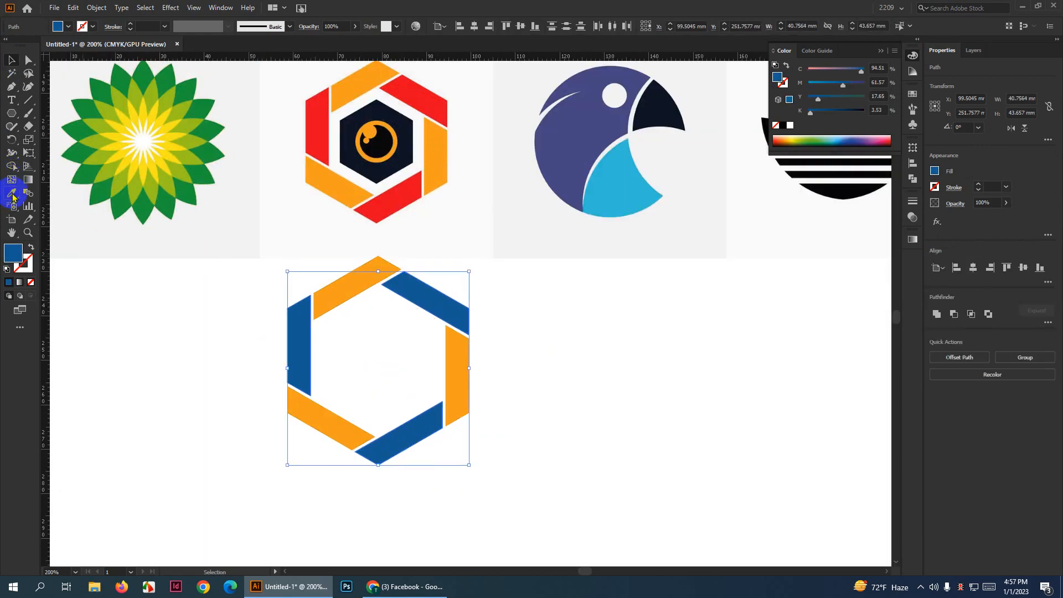
{"action": "left_click", "coordinate": [11, 192]}
{"action": "left_click", "coordinate": [408, 220]}
{"action": "left_click", "coordinate": [12, 59]}
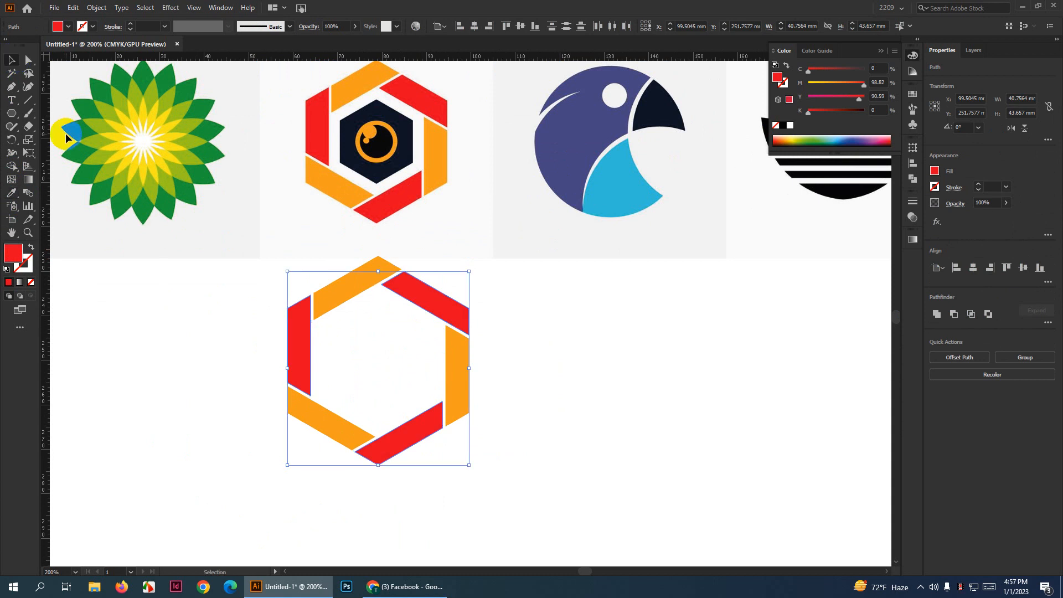
{"action": "left_click", "coordinate": [193, 351]}
Scale all six ring segments down proportionally about their centre to slightly smaller than the reference logo
{"action": "scroll", "coordinate": [197, 344], "scroll_direction": "down", "scroll_amount": 2}
{"action": "scroll", "coordinate": [497, 399], "scroll_direction": "down", "scroll_amount": 1}
{"action": "scroll", "coordinate": [400, 374], "scroll_direction": "up", "scroll_amount": 2}
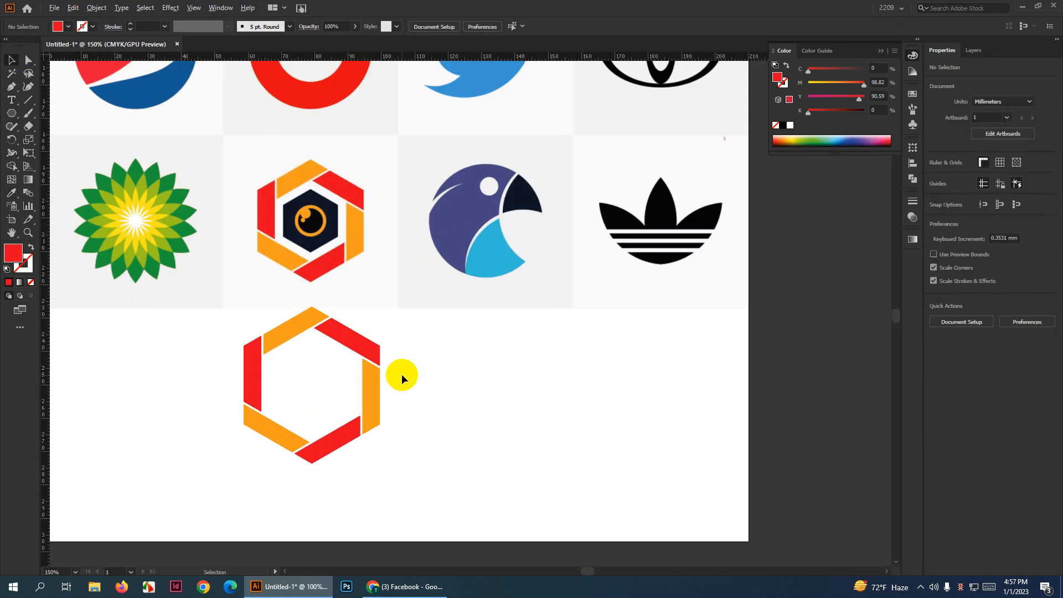
{"action": "left_click_drag", "start_coordinate": [398, 423], "coordinate": [423, 482]}
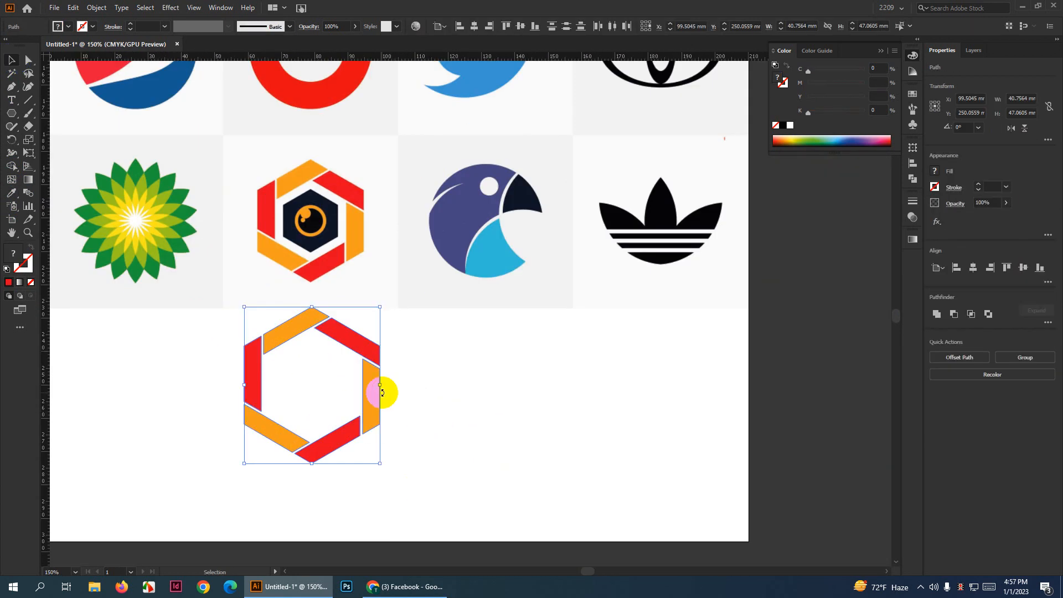
{"action": "left_click_drag", "start_coordinate": [380, 385], "coordinate": [361, 382]}
{"action": "left_click", "coordinate": [444, 383]}
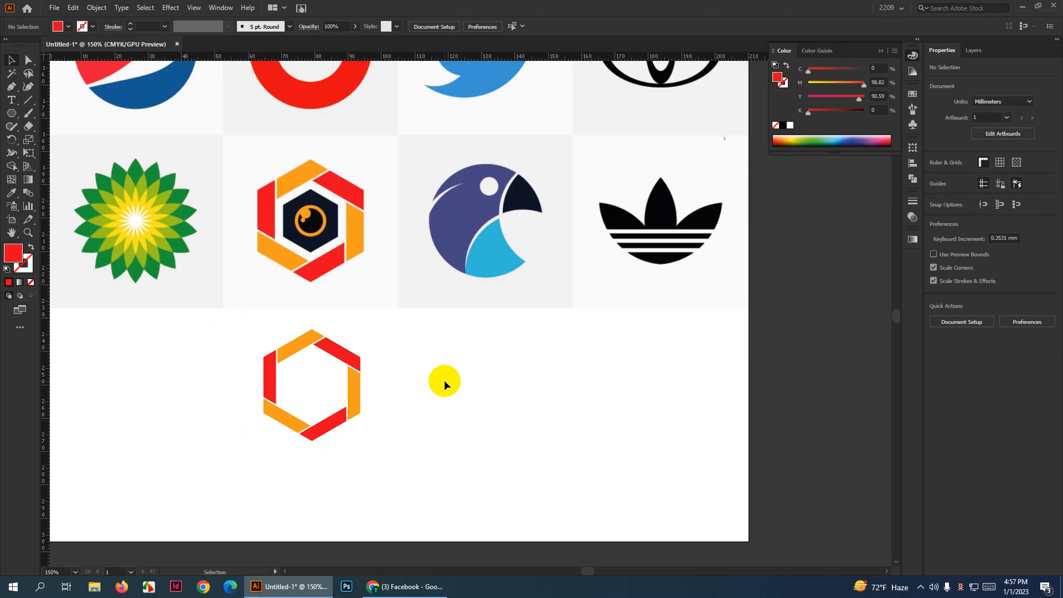
Move the finished segmented ring off the artboard, placing it below the white Gucci logo
{"action": "left_click", "coordinate": [327, 216]}
{"action": "scroll", "coordinate": [451, 299], "scroll_direction": "down", "scroll_amount": 3}
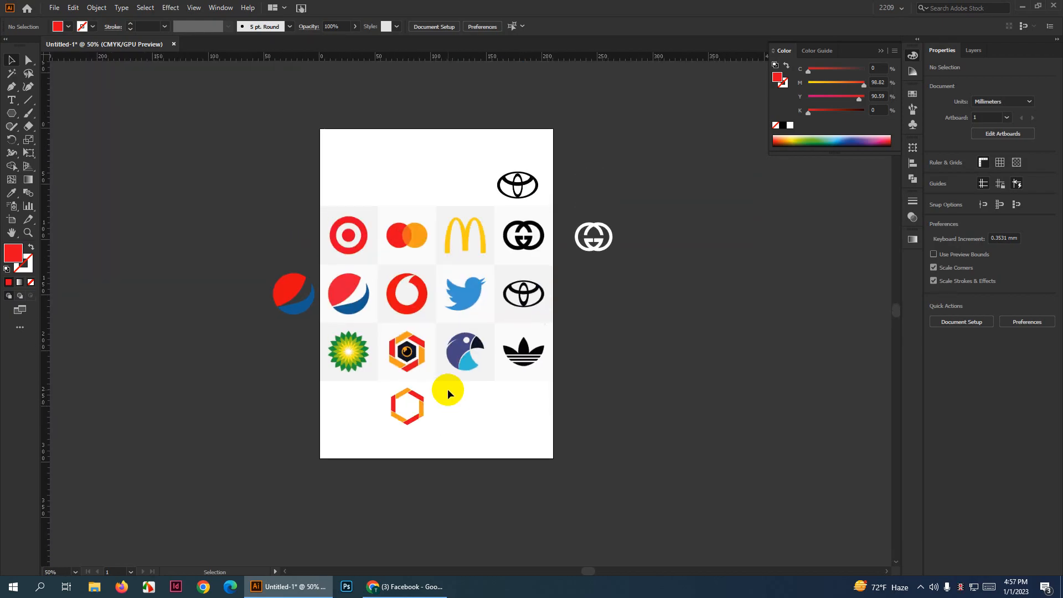
{"action": "scroll", "coordinate": [447, 388], "scroll_direction": "down", "scroll_amount": 1}
{"action": "left_click", "coordinate": [433, 413]}
{"action": "scroll", "coordinate": [433, 413], "scroll_direction": "up", "scroll_amount": 2}
{"action": "left_click_drag", "start_coordinate": [433, 413], "coordinate": [679, 248]}
{"action": "left_click", "coordinate": [666, 351]}
{"action": "scroll", "coordinate": [205, 419], "scroll_direction": "down", "scroll_amount": 1}
{"action": "scroll", "coordinate": [205, 419], "scroll_direction": "down", "scroll_amount": 1}
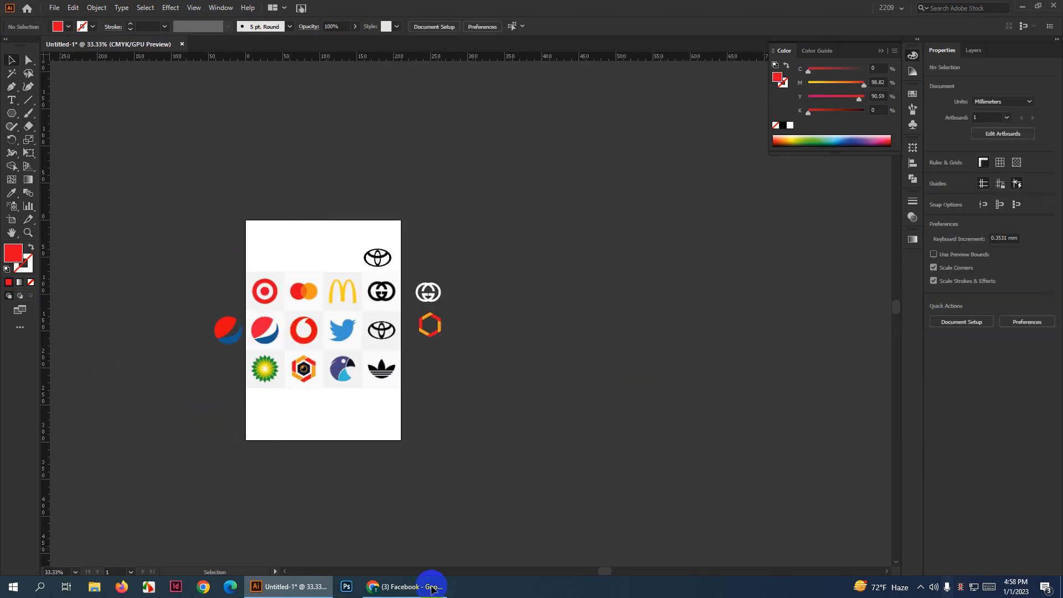
Move the logo reference image horizontally off the artboard, beyond the Gucci logo and the segmented ring
{"action": "scroll", "coordinate": [315, 347], "scroll_direction": "up", "scroll_amount": 3}
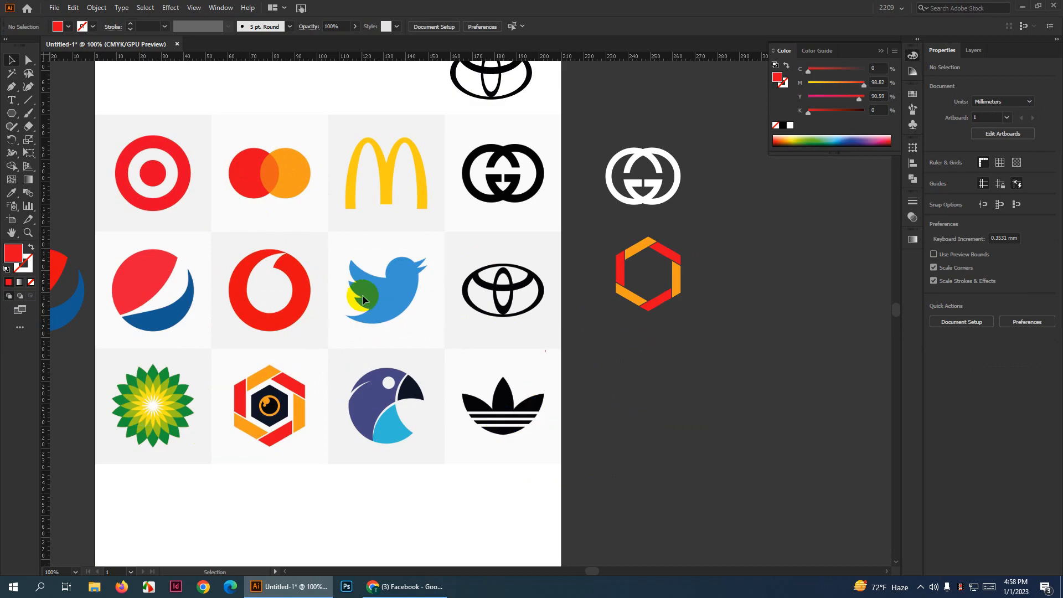
{"action": "scroll", "coordinate": [367, 291], "scroll_direction": "down", "scroll_amount": 1}
{"action": "scroll", "coordinate": [454, 382], "scroll_direction": "up", "scroll_amount": 2}
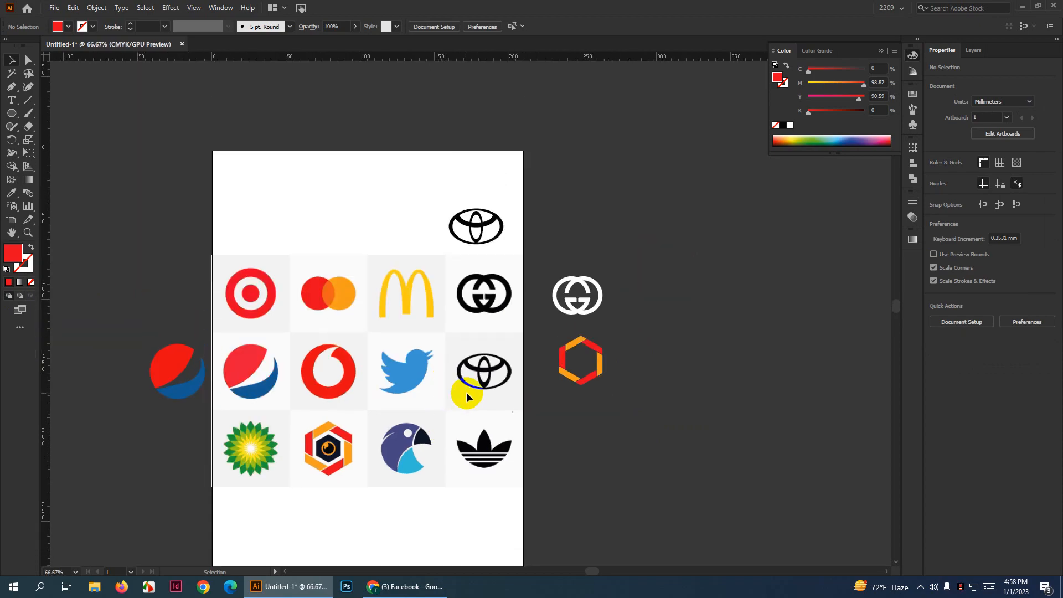
{"action": "scroll", "coordinate": [483, 408], "scroll_direction": "down", "scroll_amount": 2}
{"action": "left_click", "coordinate": [477, 407]}
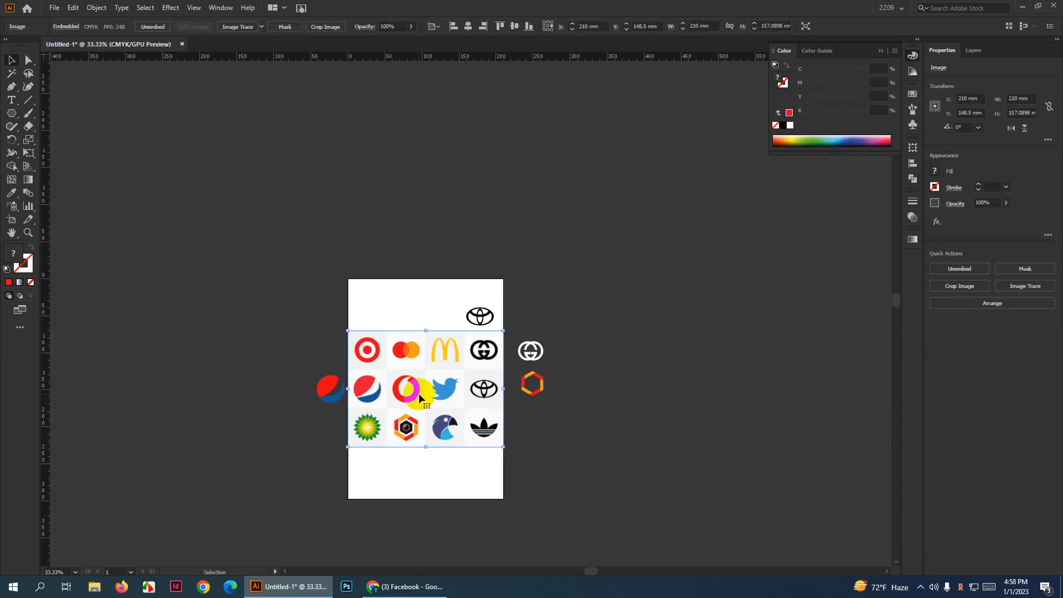
{"action": "left_click_drag", "start_coordinate": [419, 397], "coordinate": [647, 397]}
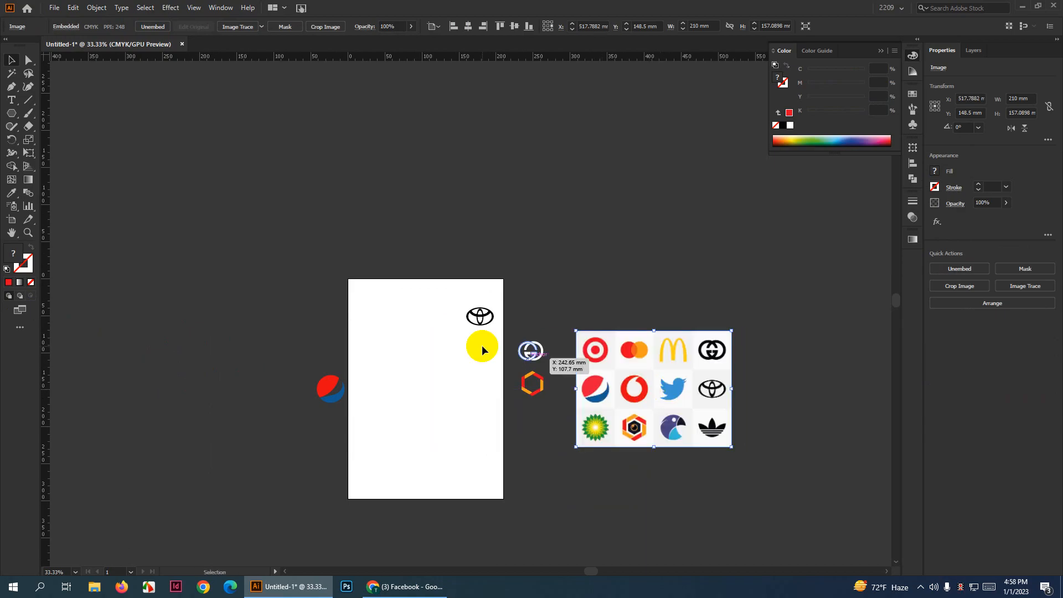
Move the reference image and all recreated logos together above the artboard, leaving the page empty
{"action": "left_click_drag", "start_coordinate": [198, 198], "coordinate": [809, 575]}
{"action": "scroll", "coordinate": [741, 475], "scroll_direction": "down", "scroll_amount": 2}
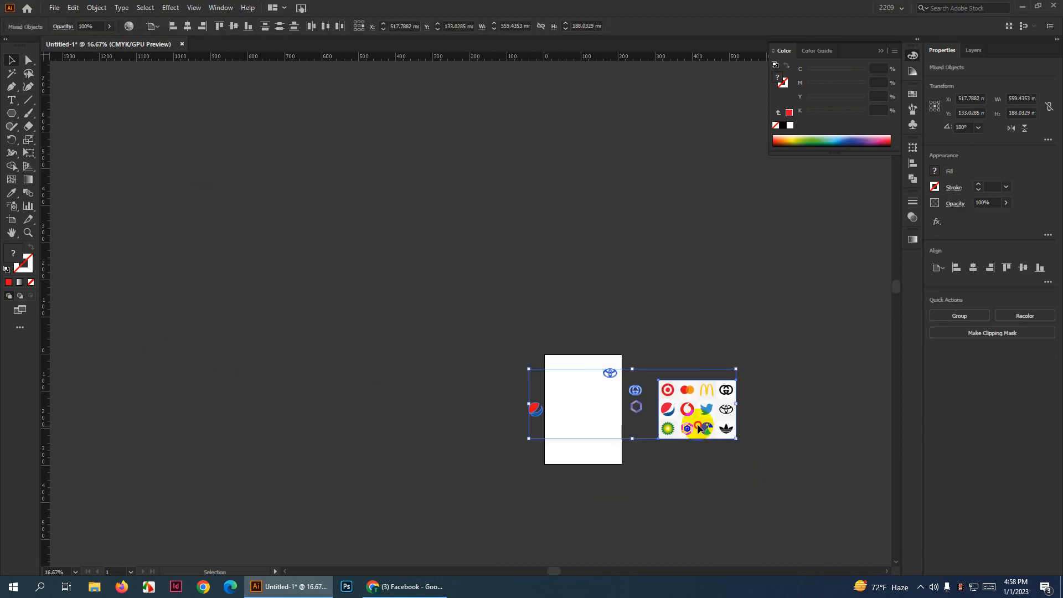
{"action": "left_click_drag", "start_coordinate": [699, 426], "coordinate": [669, 230]}
{"action": "left_click", "coordinate": [769, 450]}
{"action": "scroll", "coordinate": [769, 450], "scroll_direction": "up", "scroll_amount": 2}
{"action": "scroll", "coordinate": [405, 376], "scroll_direction": "up", "scroll_amount": 1}
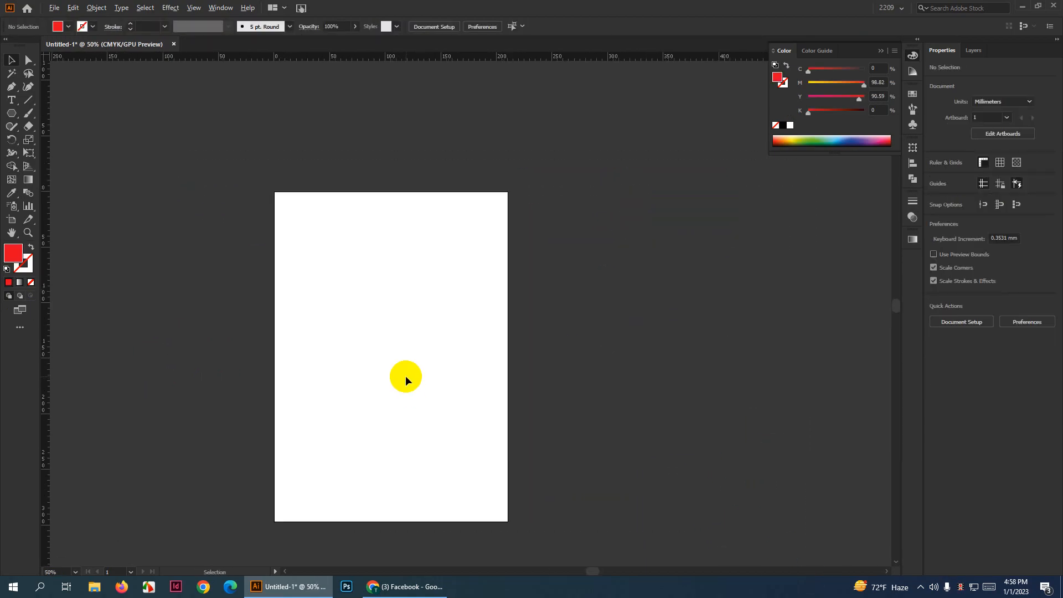
Add the point text "TIMES GB 2209" in the middle of the empty artboard
{"action": "scroll", "coordinate": [406, 376], "scroll_direction": "up", "scroll_amount": 1}
{"action": "scroll", "coordinate": [405, 375], "scroll_direction": "down", "scroll_amount": 4}
{"action": "scroll", "coordinate": [360, 333], "scroll_direction": "up", "scroll_amount": 1}
{"action": "scroll", "coordinate": [371, 337], "scroll_direction": "up", "scroll_amount": 2}
{"action": "left_click_drag", "start_coordinate": [379, 340], "coordinate": [474, 345]}
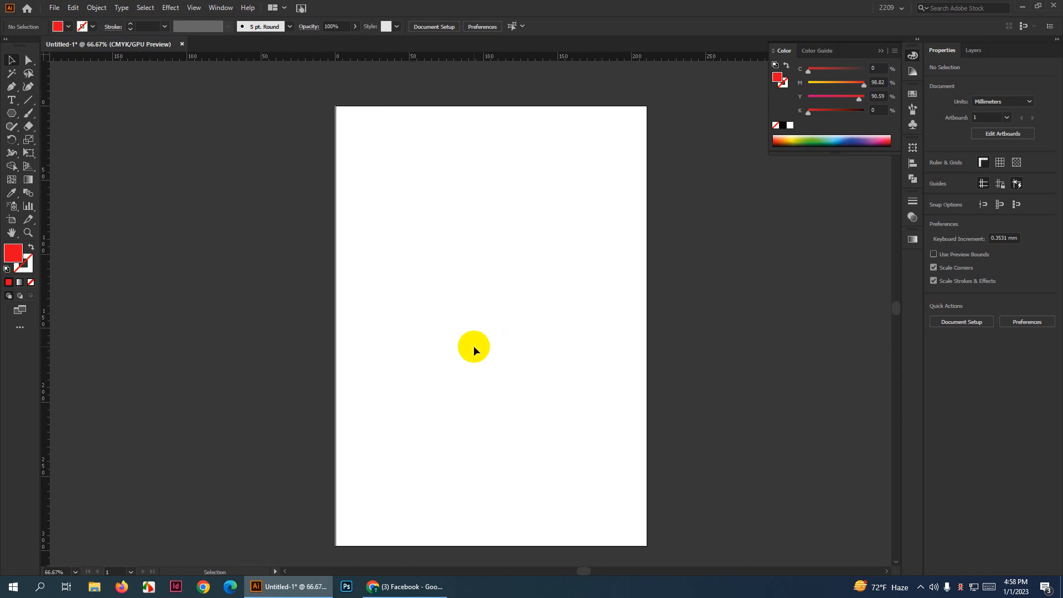
{"action": "left_click", "coordinate": [12, 102]}
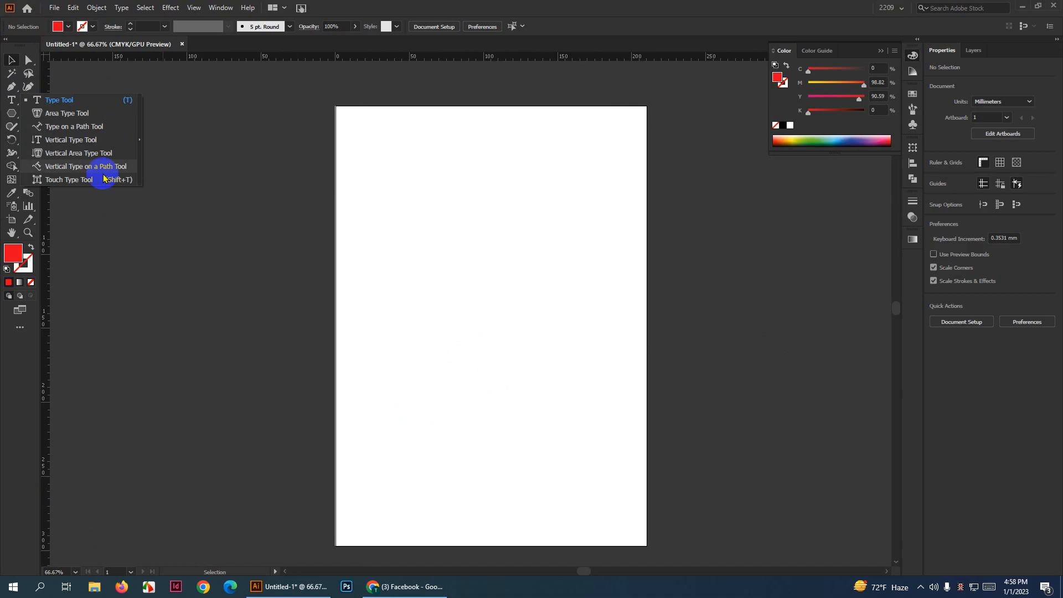
{"action": "left_click", "coordinate": [31, 101]}
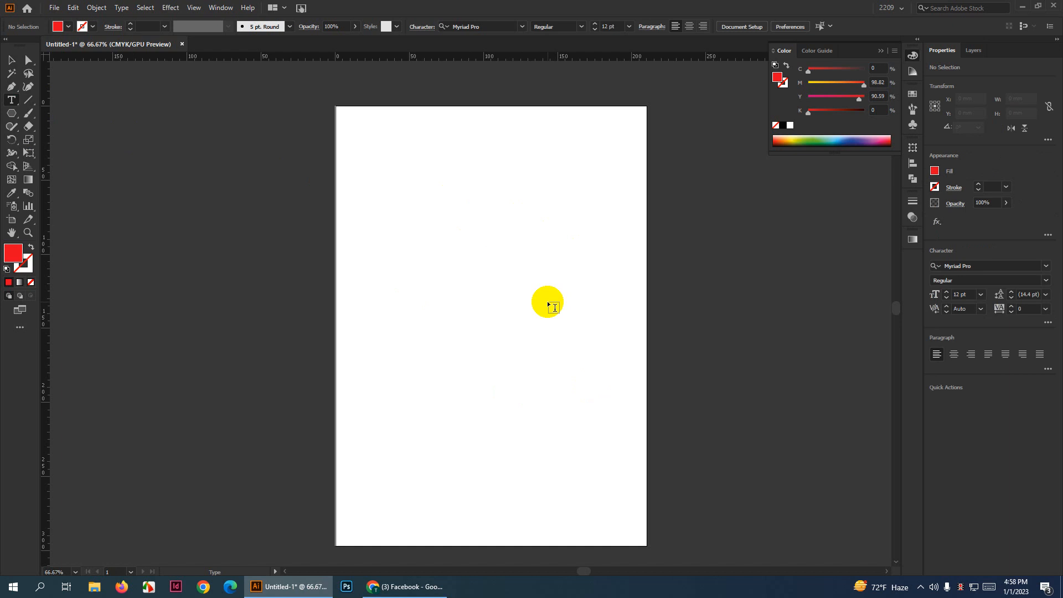
{"action": "left_click", "coordinate": [474, 263]}
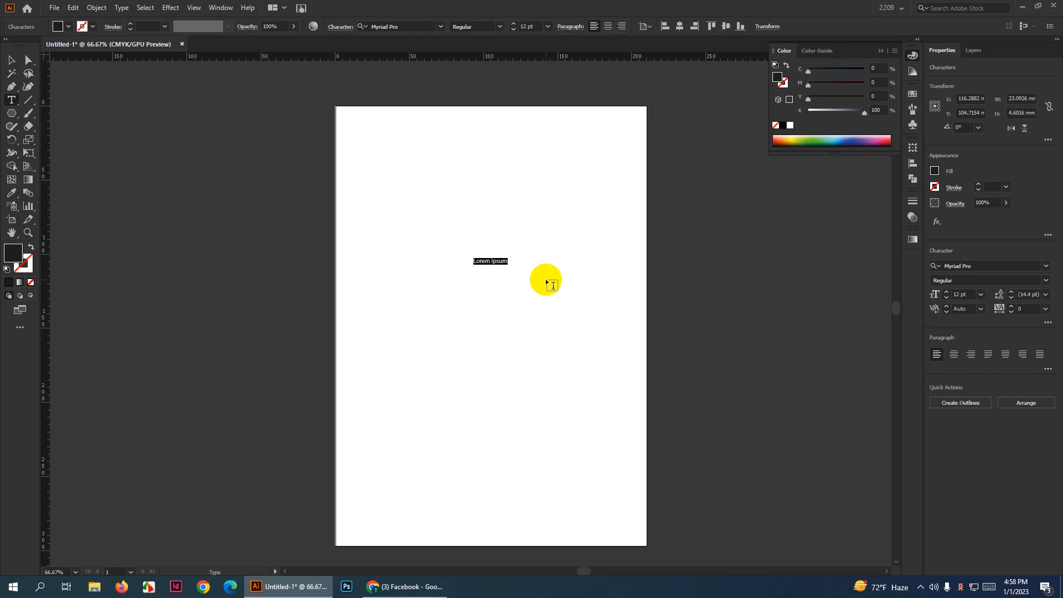
{"action": "type", "text": "TIMES GB 2200"}
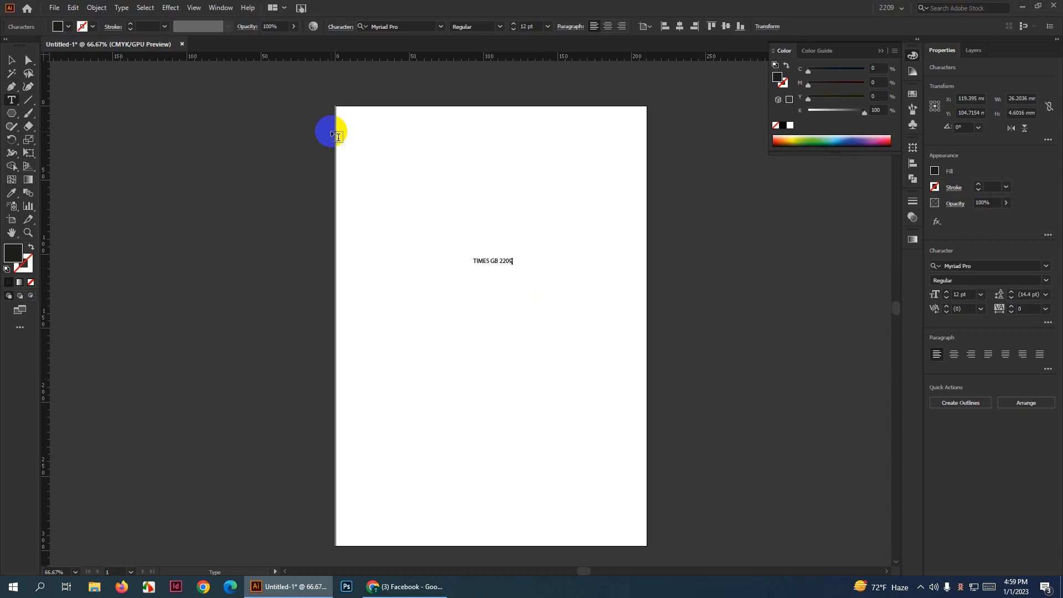
{"action": "left_click", "coordinate": [11, 60]}
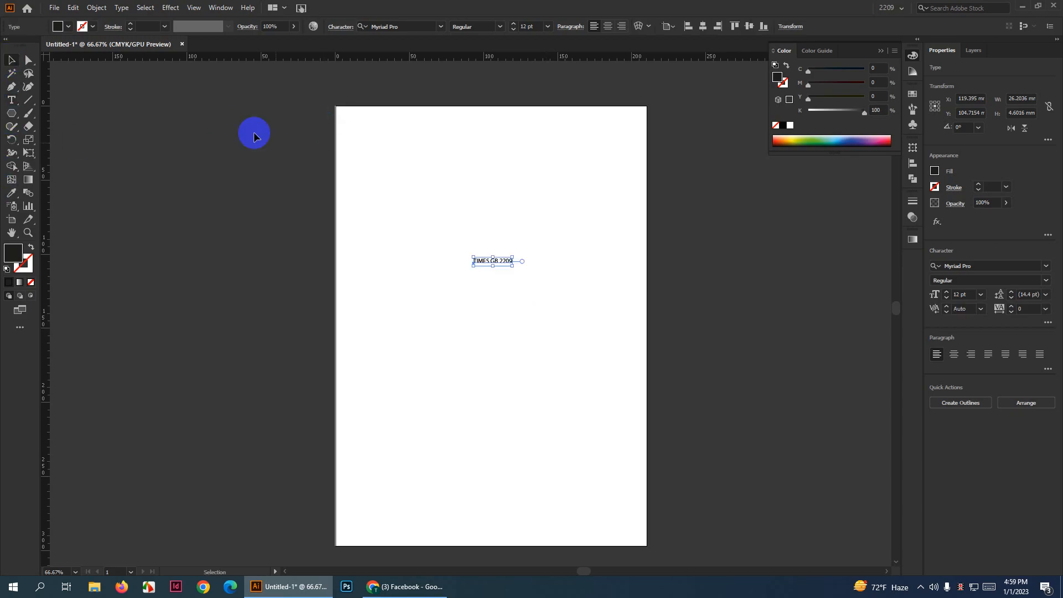
Scale the title text up to about 83 pt and move it to the top of the artboard, fitting within the page width
{"action": "left_click", "coordinate": [527, 28]}
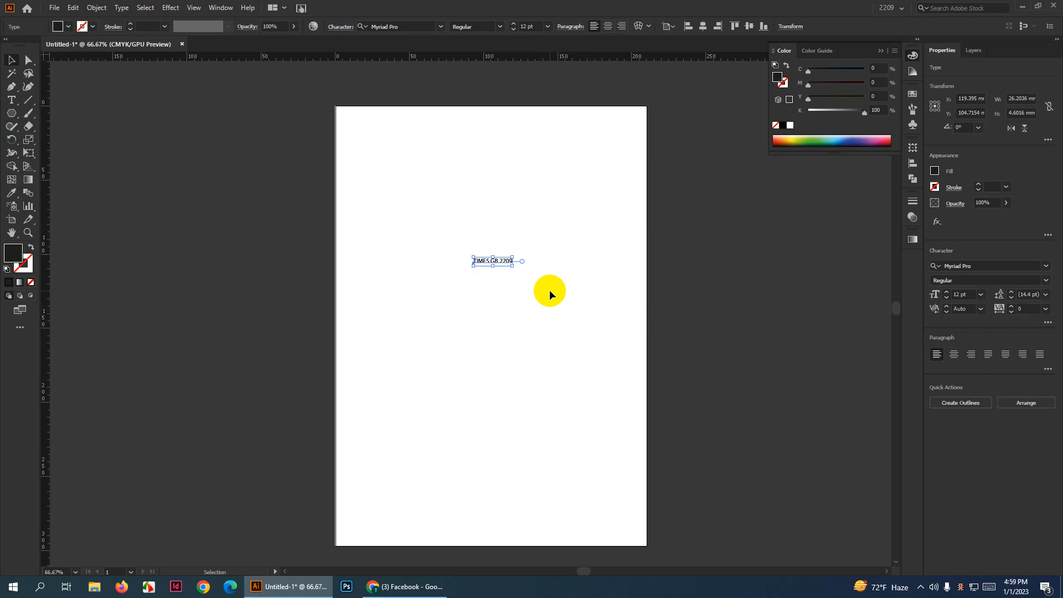
{"action": "left_click_drag", "start_coordinate": [511, 266], "coordinate": [770, 380]}
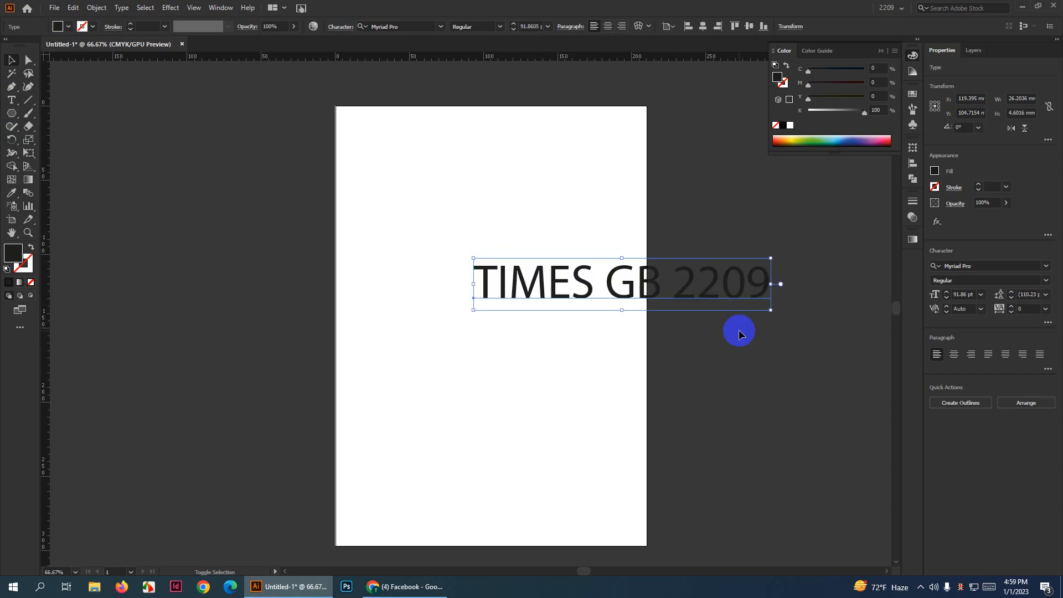
{"action": "left_click_drag", "start_coordinate": [710, 293], "coordinate": [583, 297]}
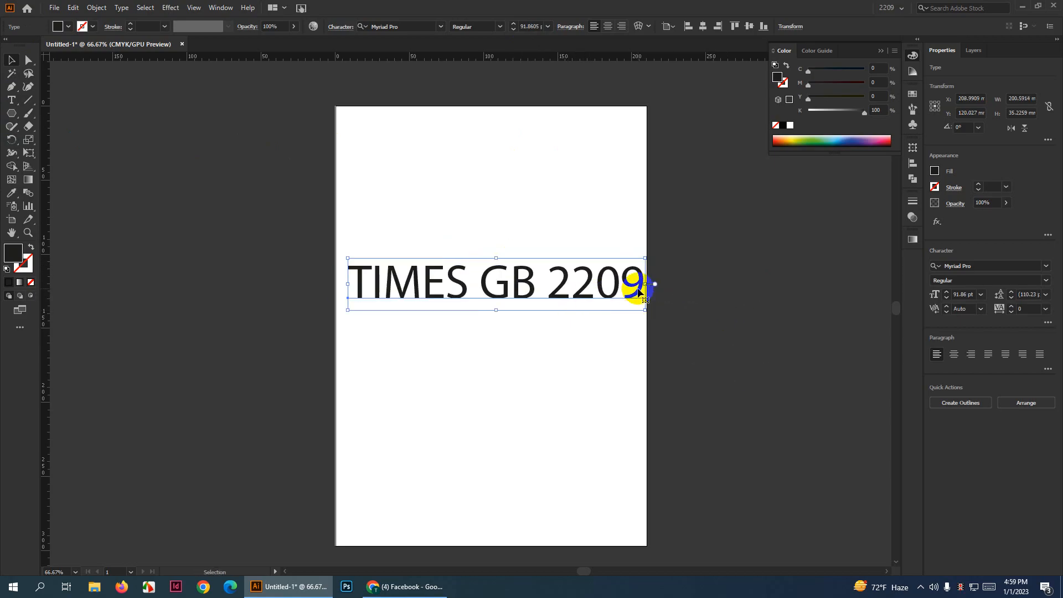
{"action": "left_click_drag", "start_coordinate": [645, 284], "coordinate": [631, 284]}
{"action": "left_click_drag", "start_coordinate": [525, 296], "coordinate": [515, 162]}
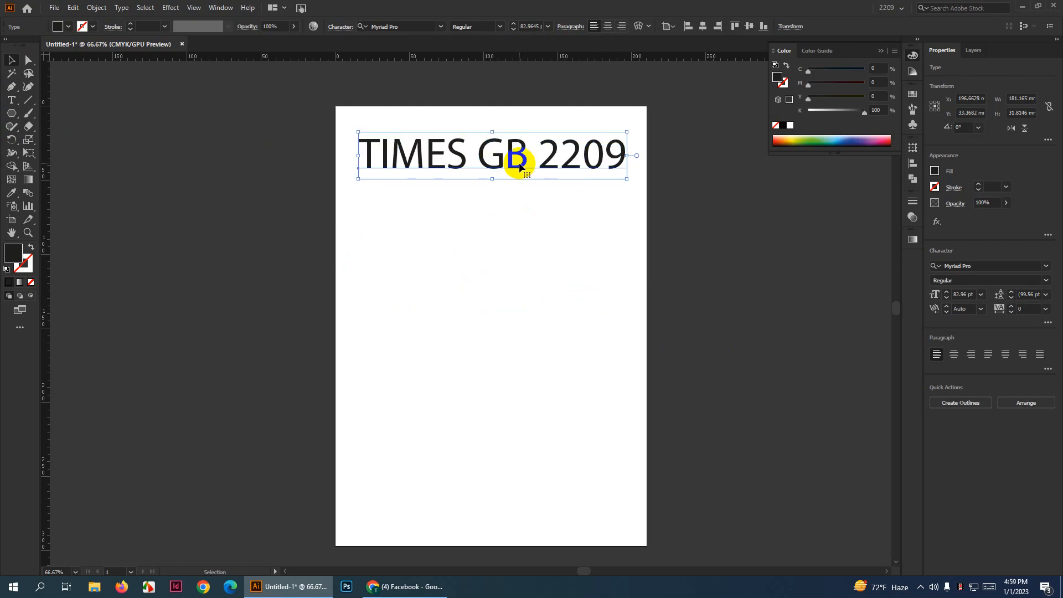
Append the filler characters "tvfcdrfcvdfvcfdv" to the end of the title as point text and delete them again
{"action": "left_click", "coordinate": [11, 100]}
{"action": "left_click_drag", "start_coordinate": [636, 162], "coordinate": [621, 164]}
{"action": "key", "text": "Right"}
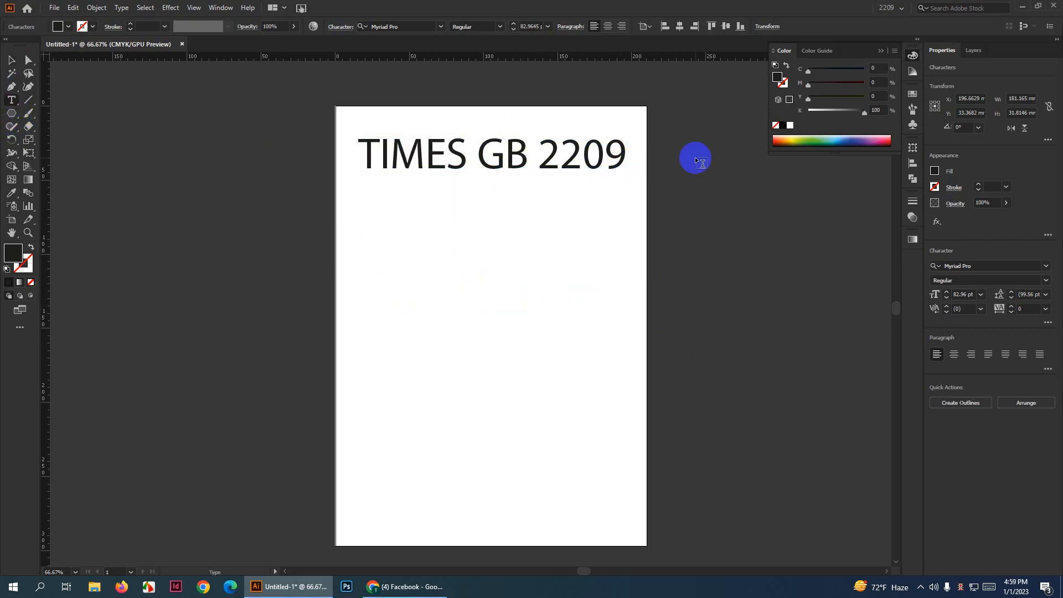
{"action": "type", "text": "tvfcdrfcvdfvcfdv"}
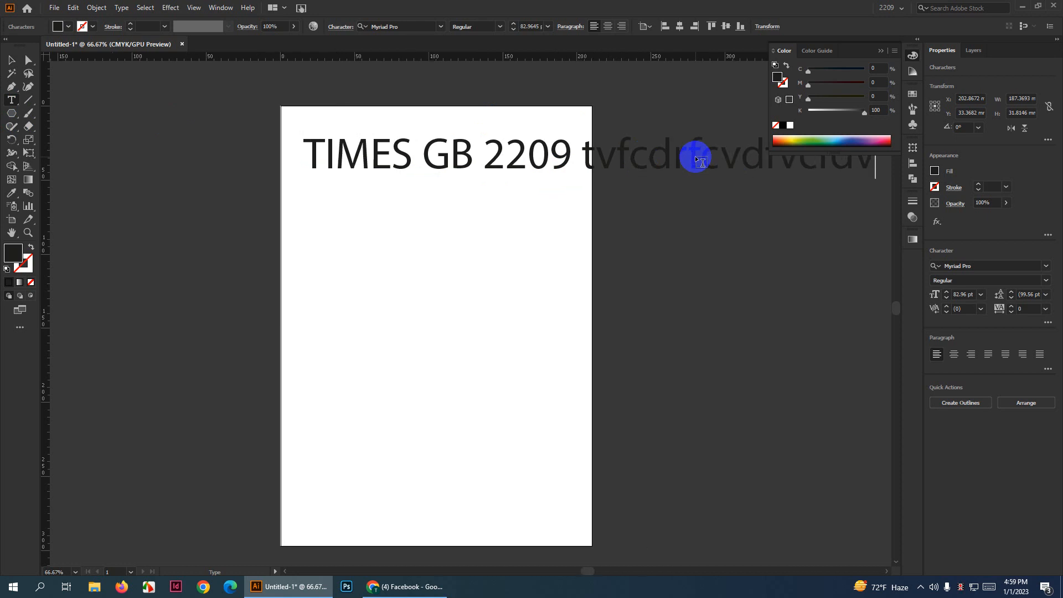
{"action": "key", "text": "BackSpace"}
{"action": "key", "text": "BackSpace"}
{"action": "key", "text": "BackSpace"}
{"action": "key", "text": "BackSpace"}
{"action": "key", "text": "BackSpace"}
{"action": "key", "text": "BackSpace"}
{"action": "key", "text": "BackSpace"}
{"action": "key", "text": "BackSpace"}
{"action": "key", "text": "BackSpace"}
{"action": "key", "text": "BackSpace"}
{"action": "key", "text": "BackSpace"}
{"action": "key", "text": "BackSpace"}
{"action": "key", "text": "BackSpace"}
{"action": "key", "text": "BackSpace"}
{"action": "key", "text": "BackSpace"}
{"action": "key", "text": "BackSpace"}
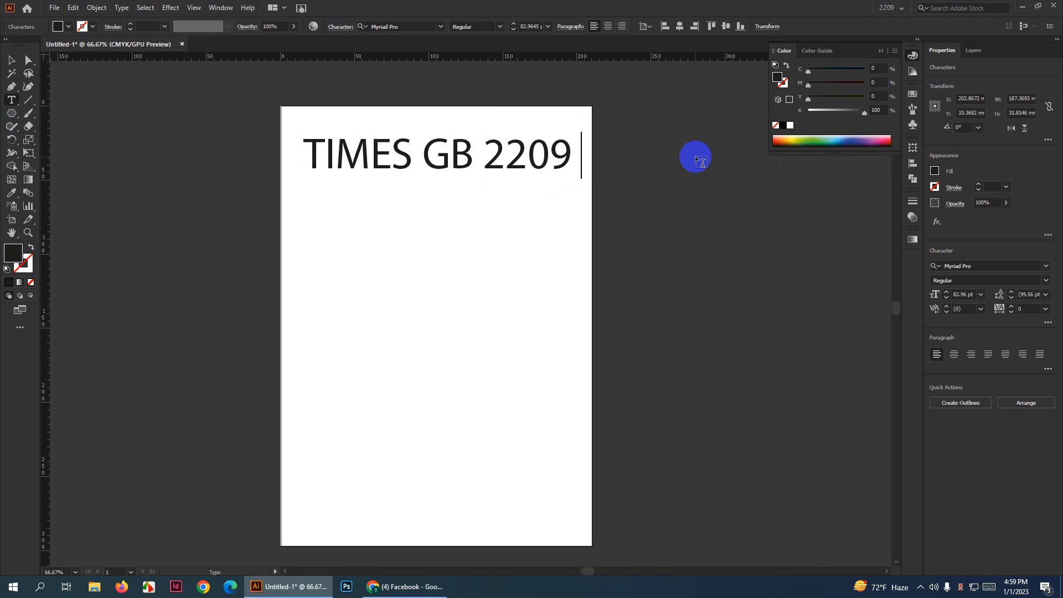
{"action": "left_click", "coordinate": [11, 60]}
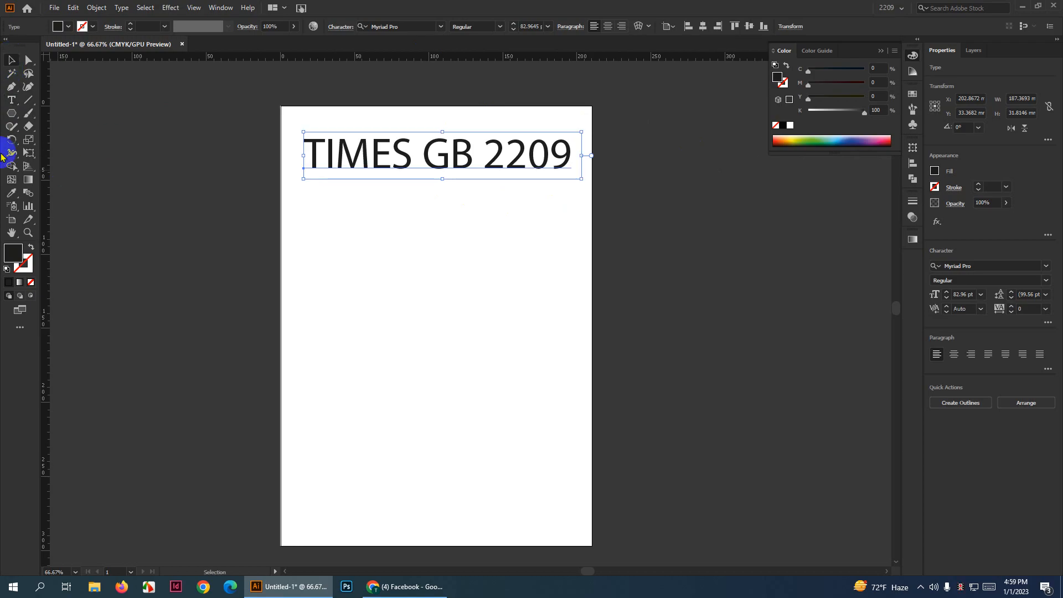
Place a default placeholder line of point text below the title and delete it
{"action": "left_click", "coordinate": [11, 100]}
{"action": "left_click", "coordinate": [326, 256]}
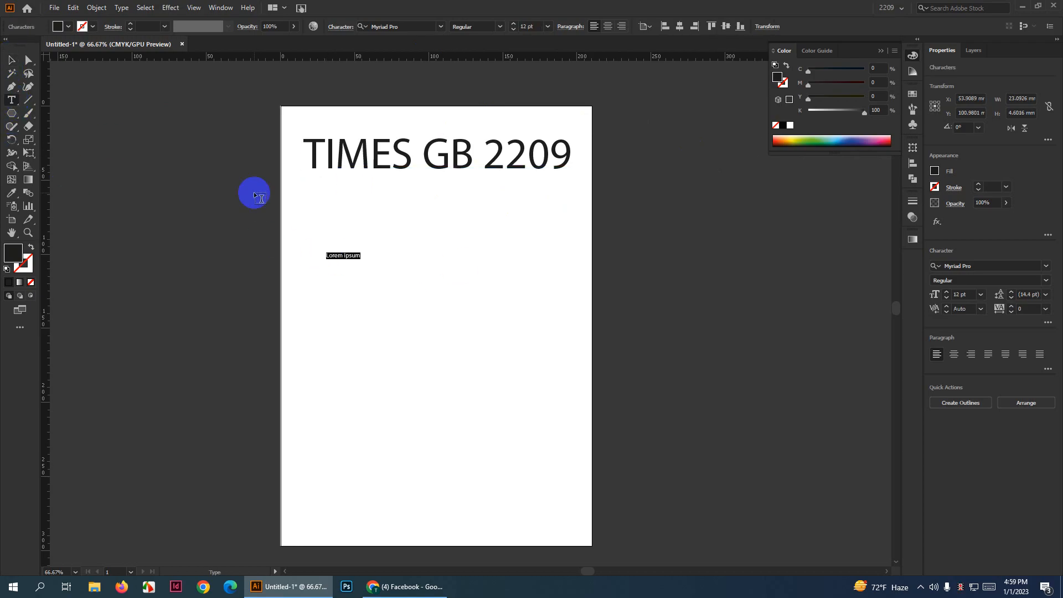
{"action": "left_click", "coordinate": [11, 60]}
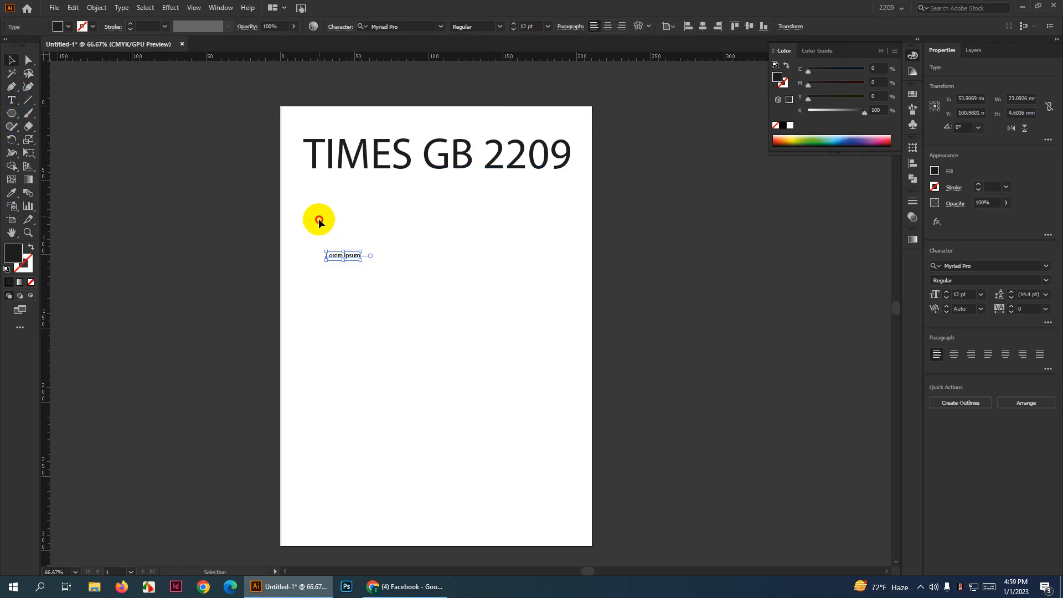
{"action": "key", "text": "Delete"}
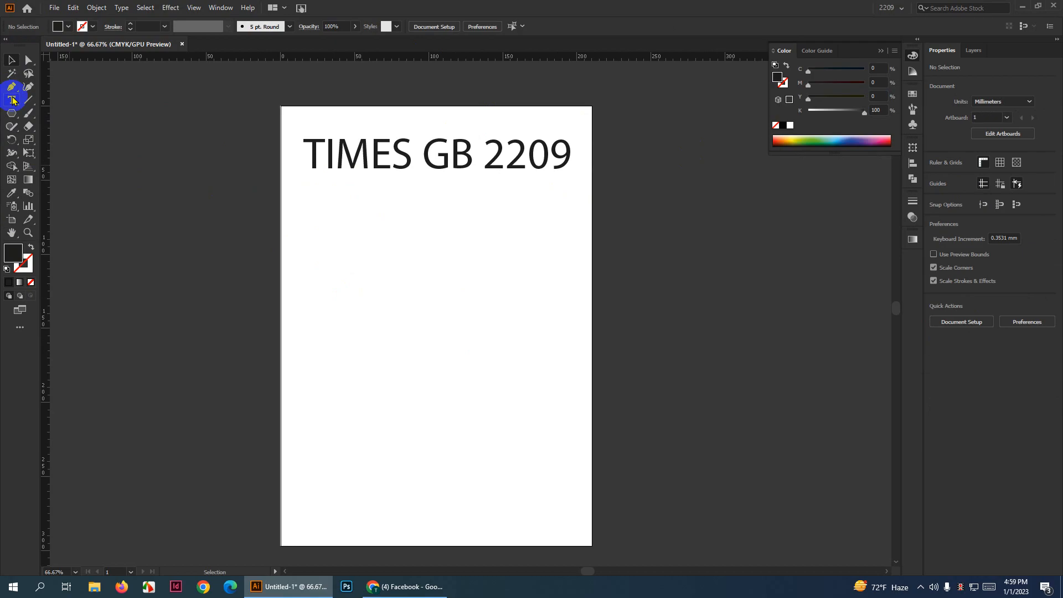
Create an area text frame of placeholder text about 180 by 167 mm beneath the title
{"action": "left_click", "coordinate": [12, 100]}
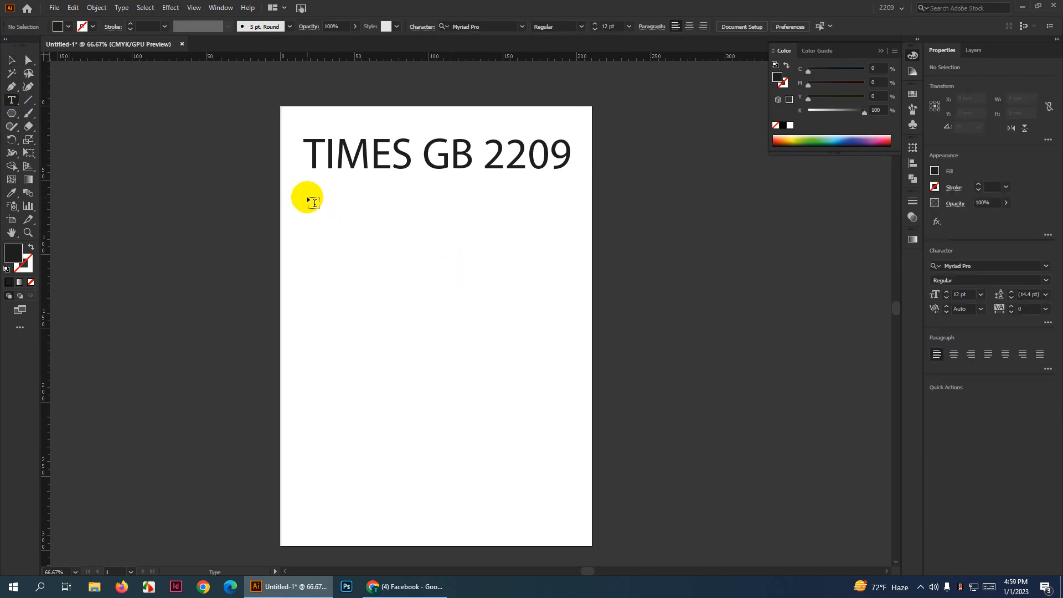
{"action": "left_click_drag", "start_coordinate": [307, 198], "coordinate": [576, 446]}
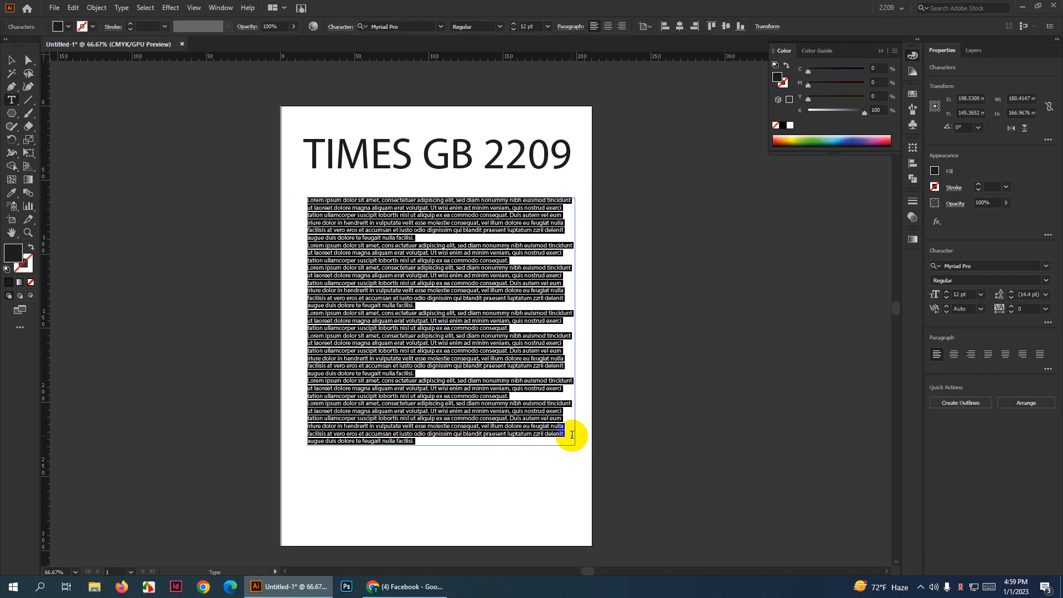
Create a second area text frame about 176 by 45 mm at the bottom of the page, and delete it
{"action": "scroll", "coordinate": [570, 428], "scroll_direction": "down", "scroll_amount": 2}
{"action": "scroll", "coordinate": [569, 395], "scroll_direction": "down", "scroll_amount": 5}
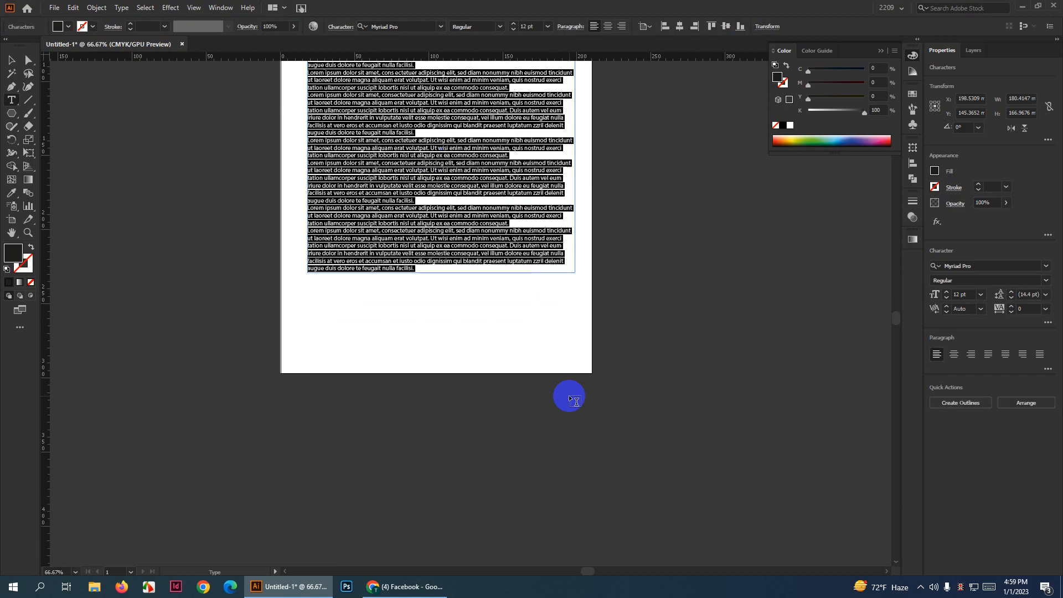
{"action": "left_click_drag", "start_coordinate": [310, 293], "coordinate": [571, 358]}
{"action": "scroll", "coordinate": [571, 358], "scroll_direction": "up", "scroll_amount": 3}
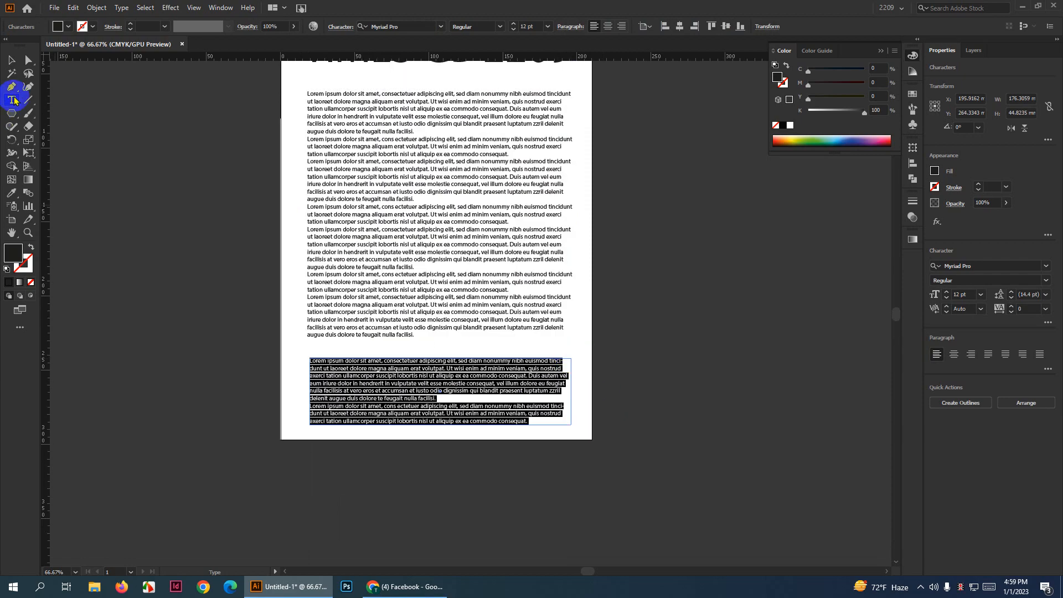
{"action": "left_click", "coordinate": [11, 60]}
{"action": "key", "text": "ctrl+minus"}
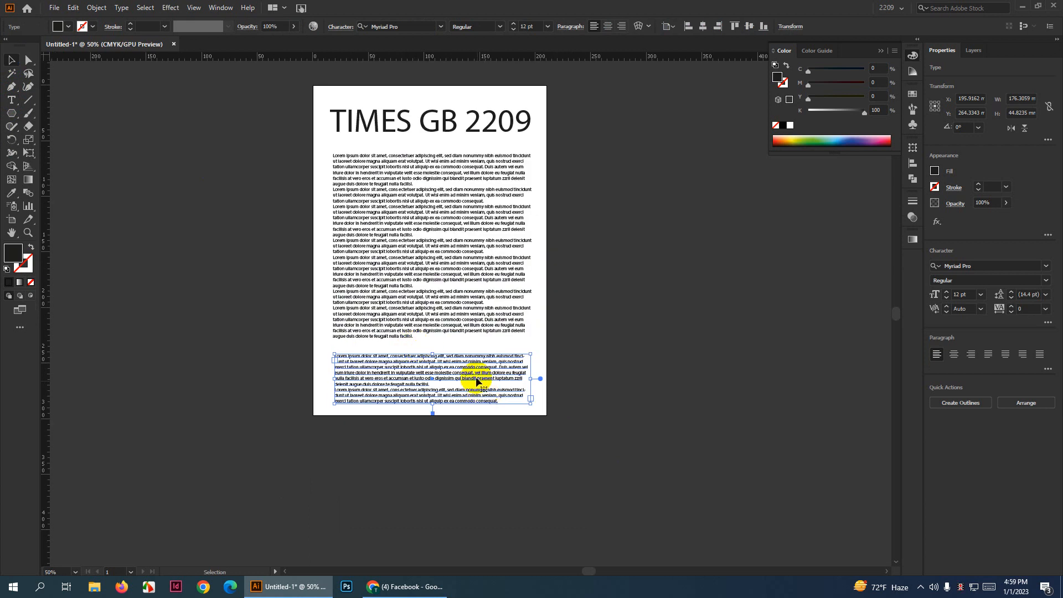
{"action": "key", "text": "Delete"}
Narrow the body text frame from its right side to about 103 mm wide so the text reflows into a column
{"action": "scroll", "coordinate": [499, 268], "scroll_direction": "up", "scroll_amount": 3}
{"action": "scroll", "coordinate": [484, 270], "scroll_direction": "up", "scroll_amount": 3}
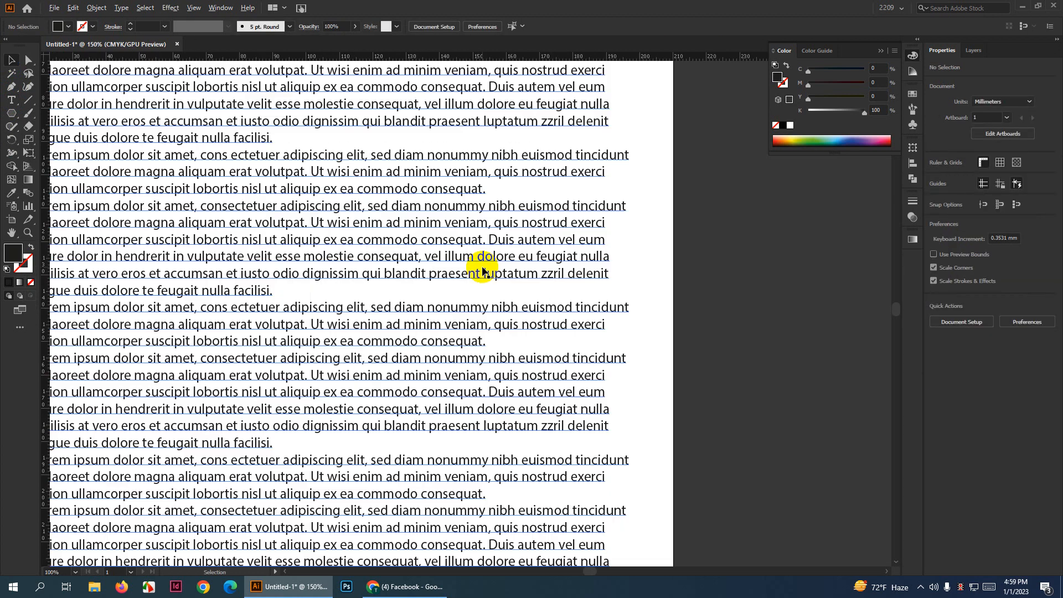
{"action": "left_click", "coordinate": [481, 271]}
{"action": "scroll", "coordinate": [490, 318], "scroll_direction": "down", "scroll_amount": 2}
{"action": "scroll", "coordinate": [496, 334], "scroll_direction": "up", "scroll_amount": 1}
{"action": "scroll", "coordinate": [570, 327], "scroll_direction": "down", "scroll_amount": 1}
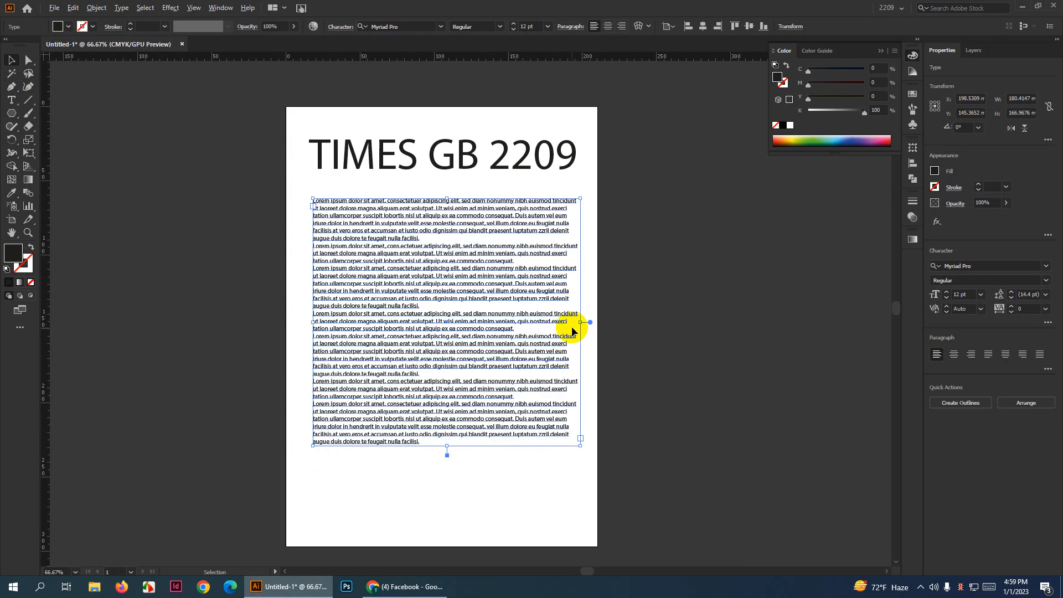
{"action": "scroll", "coordinate": [622, 323], "scroll_direction": "up", "scroll_amount": 1}
{"action": "left_click_drag", "start_coordinate": [586, 320], "coordinate": [413, 321]}
{"action": "left_click", "coordinate": [543, 337]}
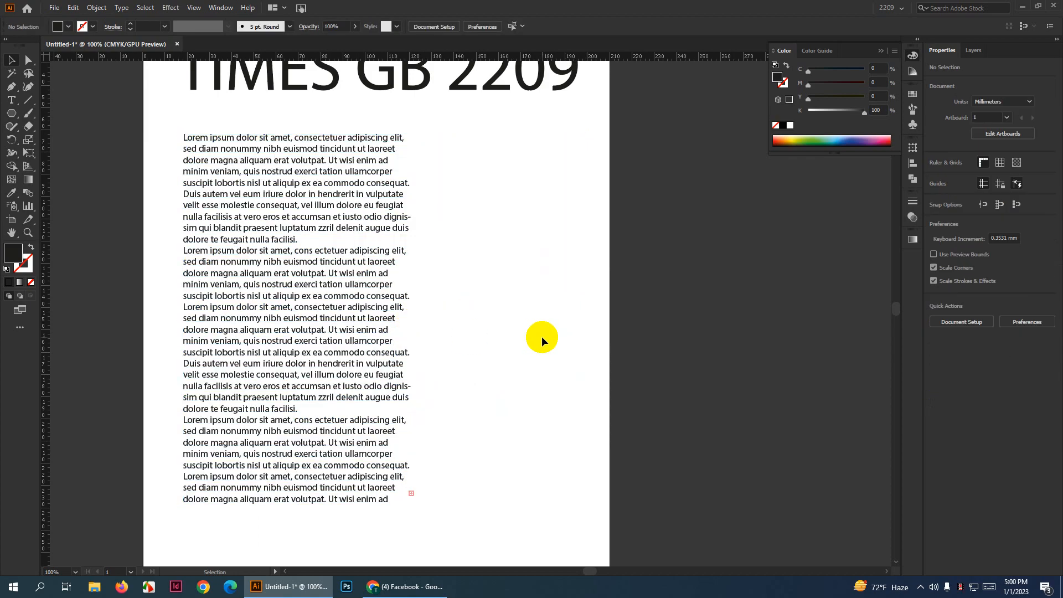
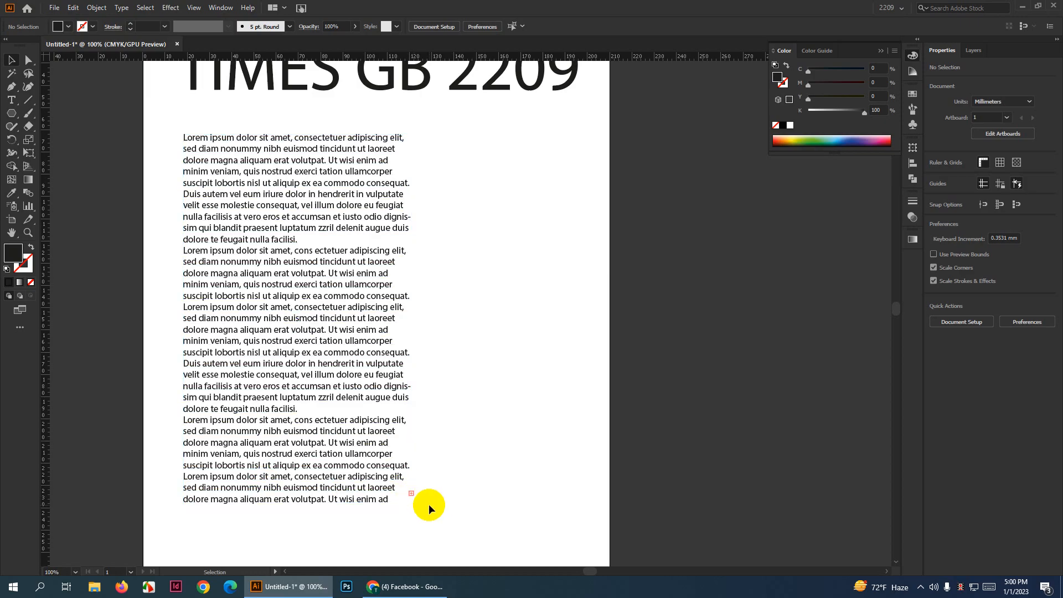
Thread the body column's overflow text into a second frame of the same size just to its right
{"action": "left_click", "coordinate": [331, 287]}
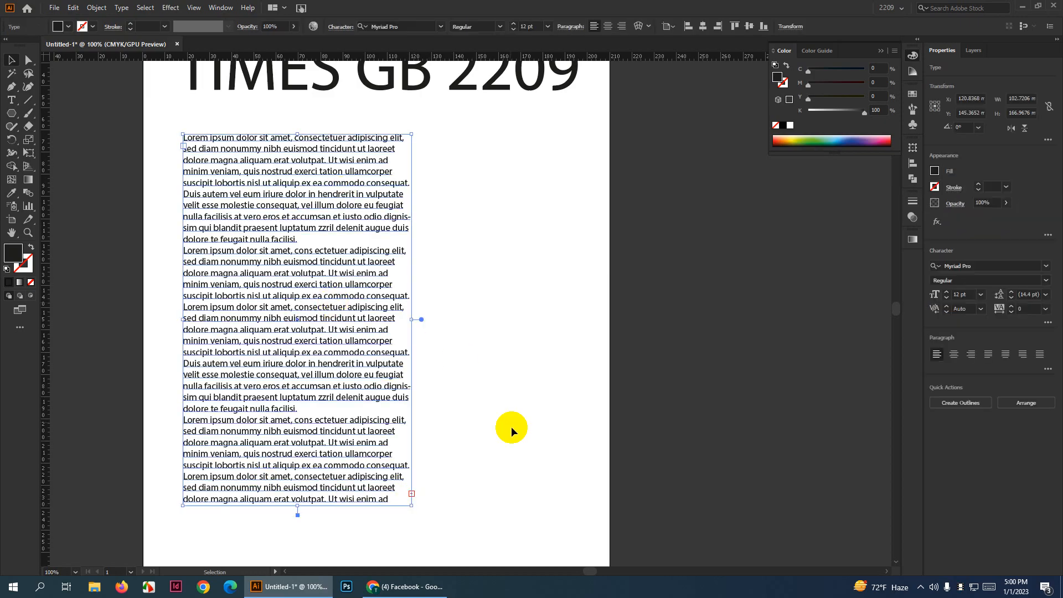
{"action": "left_click", "coordinate": [412, 493]}
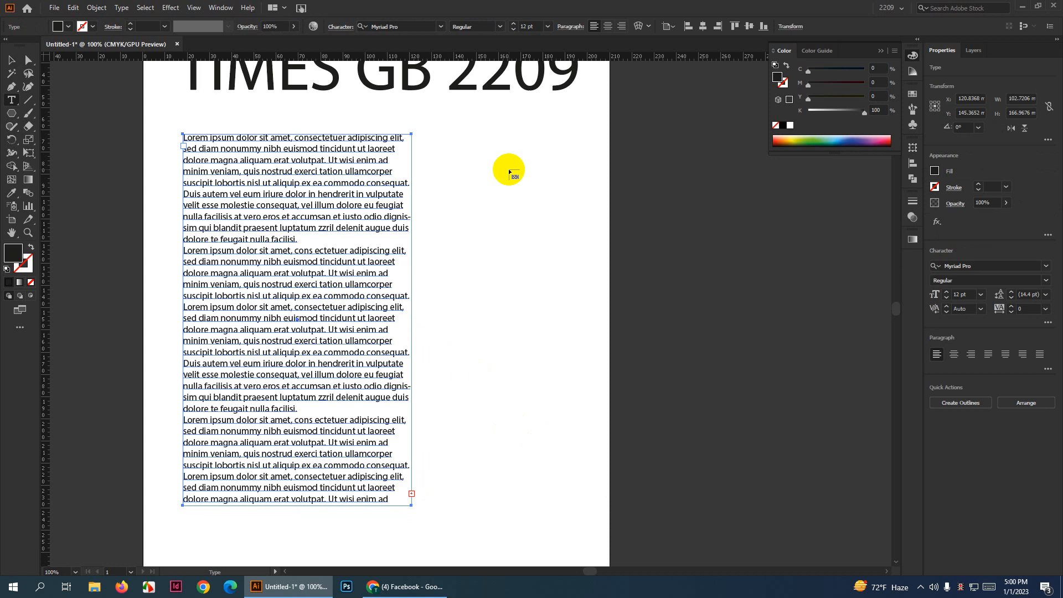
{"action": "left_click", "coordinate": [435, 135]}
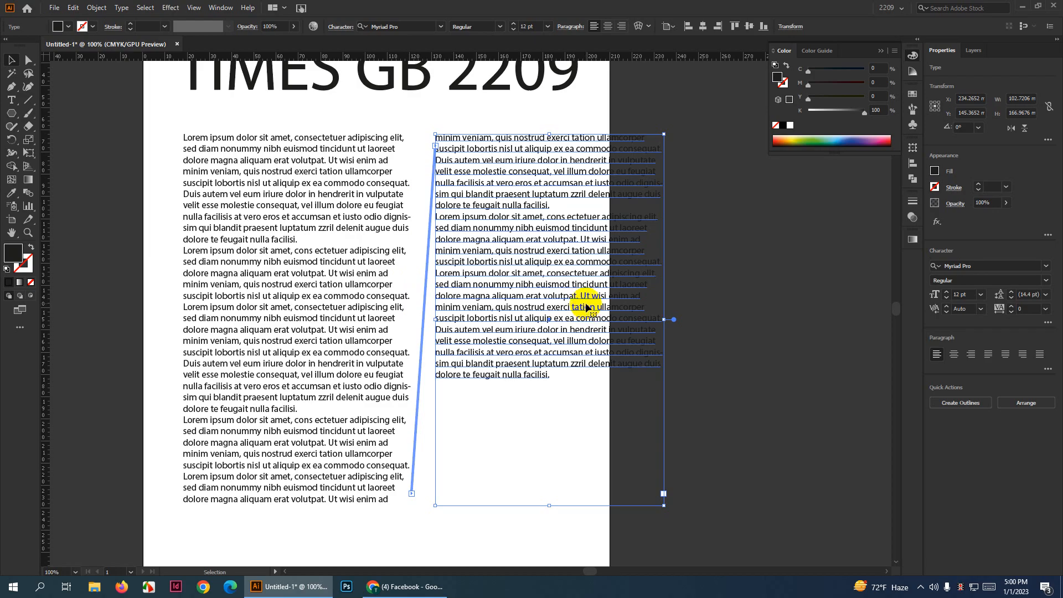
Examine the threaded text commands and the thread linking the two body text columns
{"action": "left_click", "coordinate": [122, 8]}
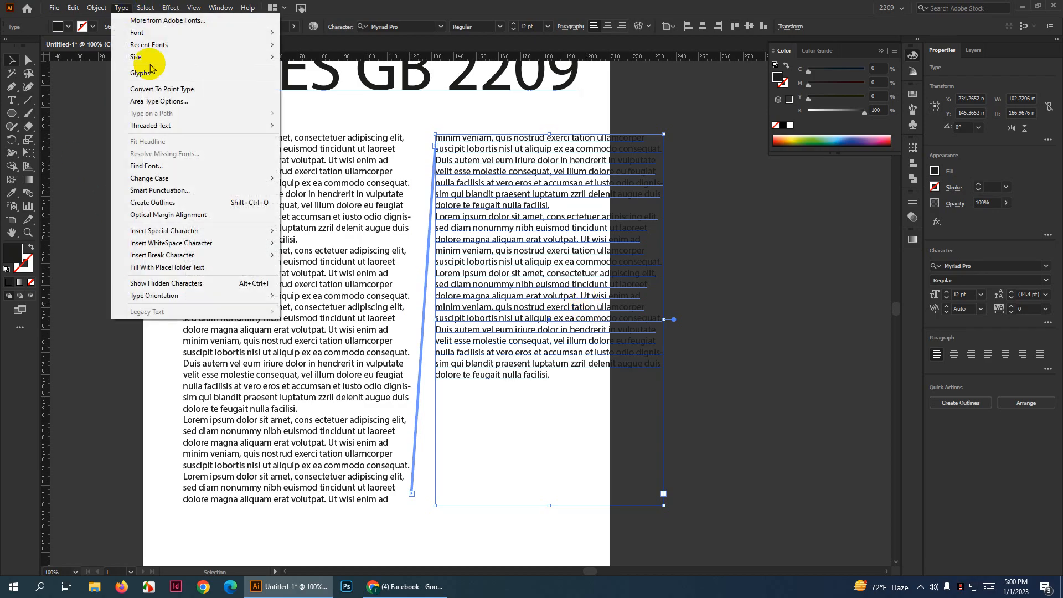
{"action": "mouse_move", "coordinate": [134, 126]}
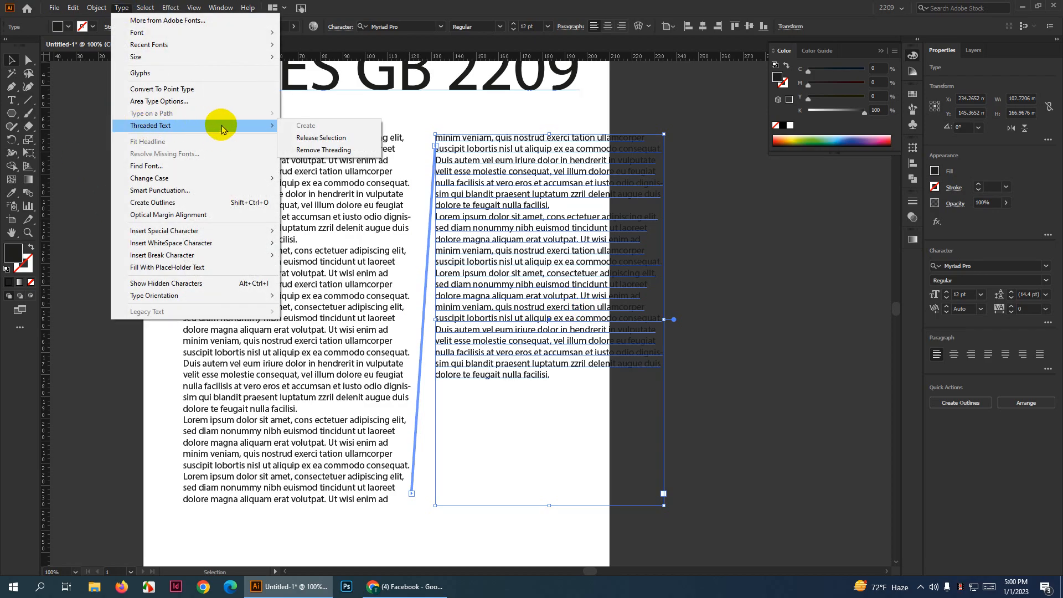
{"action": "left_click", "coordinate": [704, 283]}
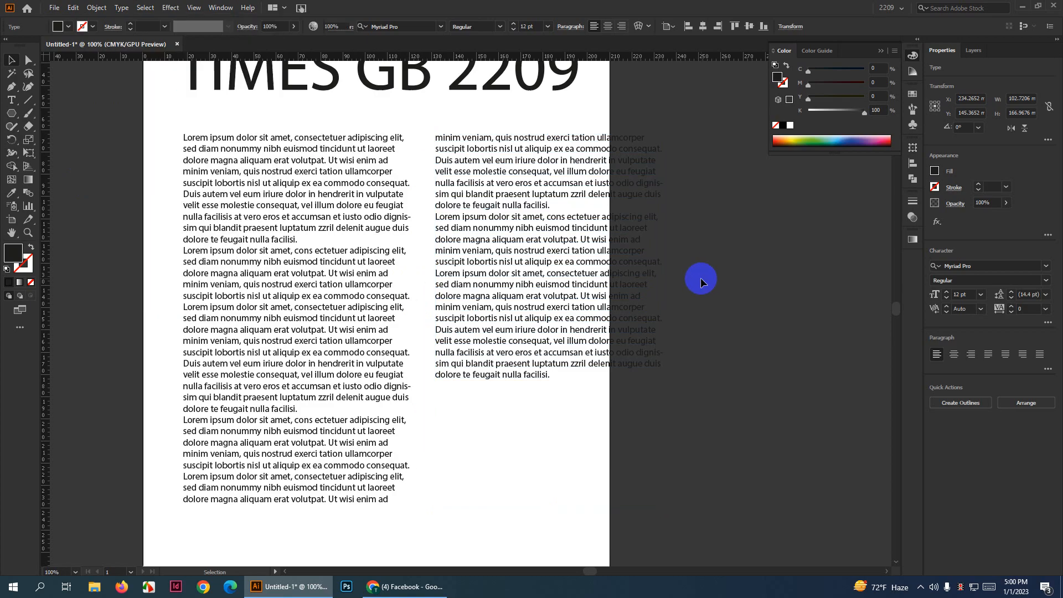
{"action": "scroll", "coordinate": [352, 316], "scroll_direction": "down", "scroll_amount": 4}
{"action": "scroll", "coordinate": [396, 314], "scroll_direction": "up", "scroll_amount": 2}
{"action": "left_click", "coordinate": [385, 295]}
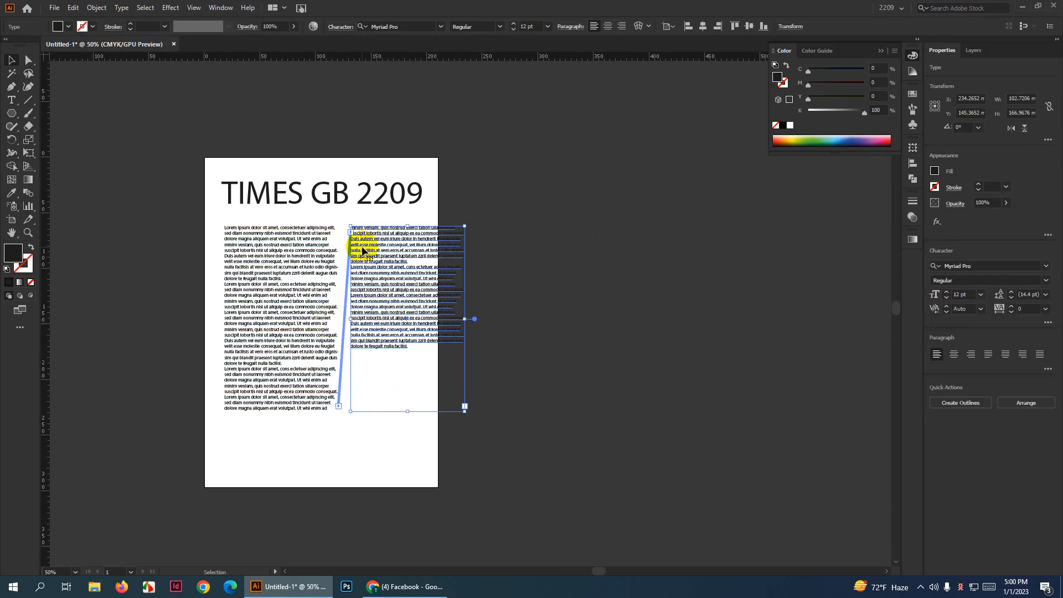
{"action": "left_click", "coordinate": [290, 310]}
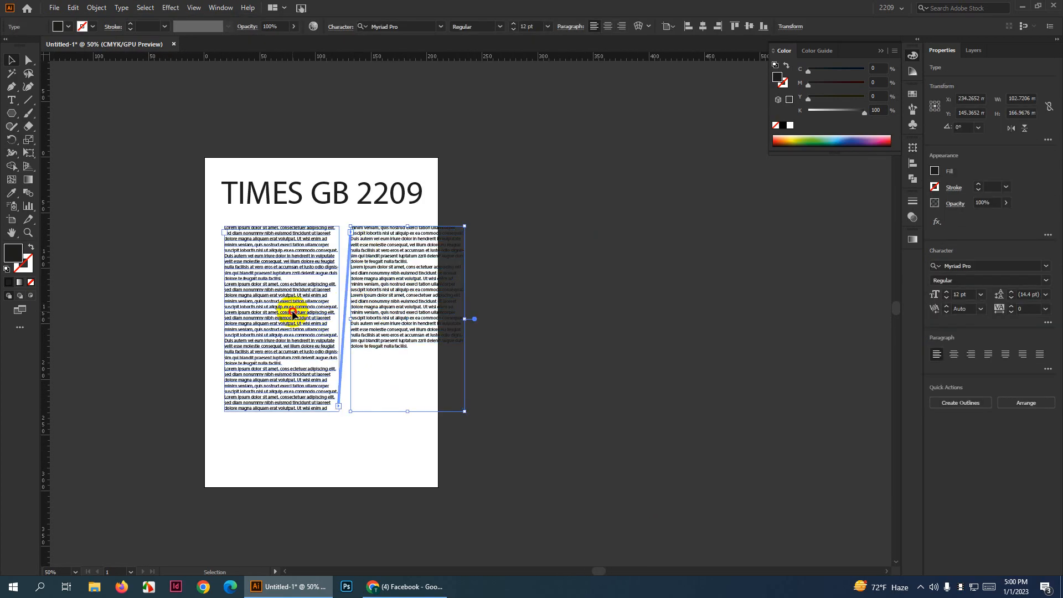
{"action": "left_click", "coordinate": [376, 303]}
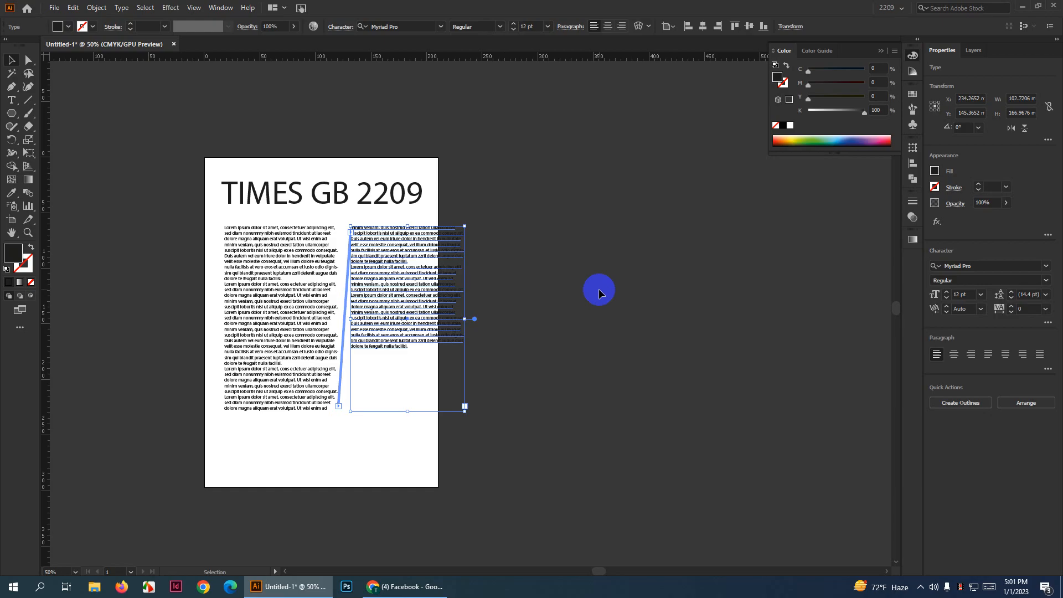
Shorten the second body text column from its bottom edge to about 76 mm tall so its text overflows
{"action": "scroll", "coordinate": [371, 373], "scroll_direction": "up", "scroll_amount": 1}
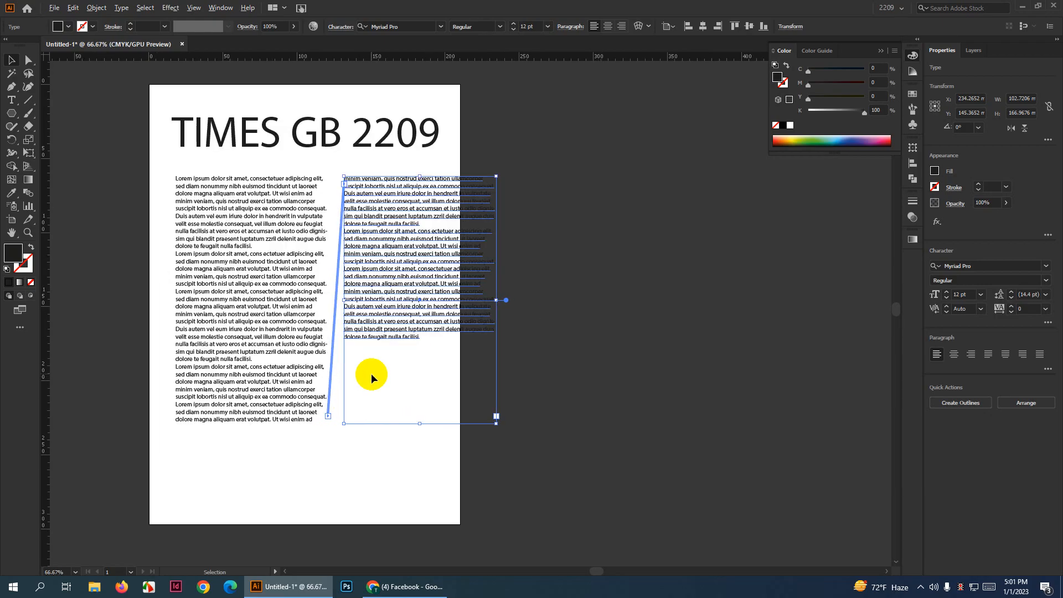
{"action": "scroll", "coordinate": [371, 373], "scroll_direction": "down", "scroll_amount": 1}
{"action": "scroll", "coordinate": [380, 324], "scroll_direction": "up", "scroll_amount": 2}
{"action": "left_click_drag", "start_coordinate": [438, 511], "coordinate": [441, 308]}
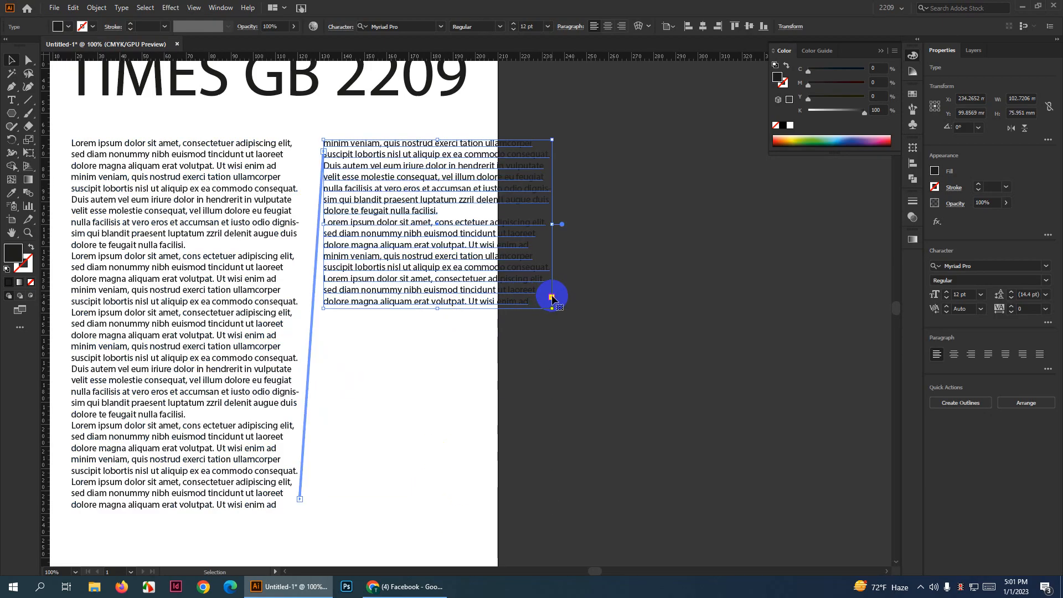
Thread the second column's overflow text into a small frame about 44 by 35 mm just below it
{"action": "left_click", "coordinate": [552, 299]}
{"action": "scroll", "coordinate": [562, 294], "scroll_direction": "down", "scroll_amount": 2}
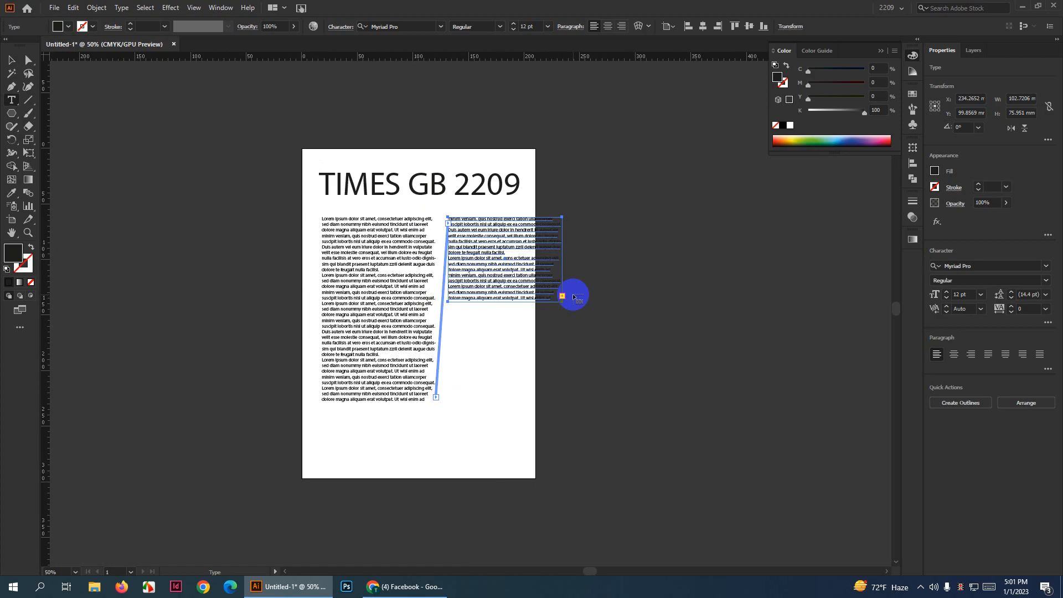
{"action": "scroll", "coordinate": [486, 349], "scroll_direction": "up", "scroll_amount": 2}
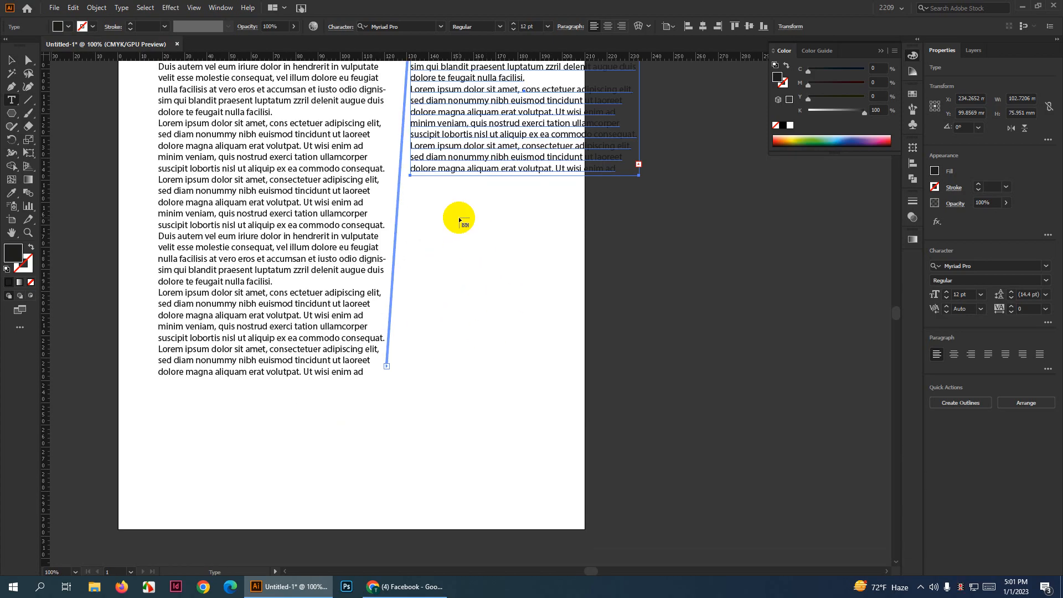
{"action": "left_click_drag", "start_coordinate": [458, 215], "coordinate": [556, 294]}
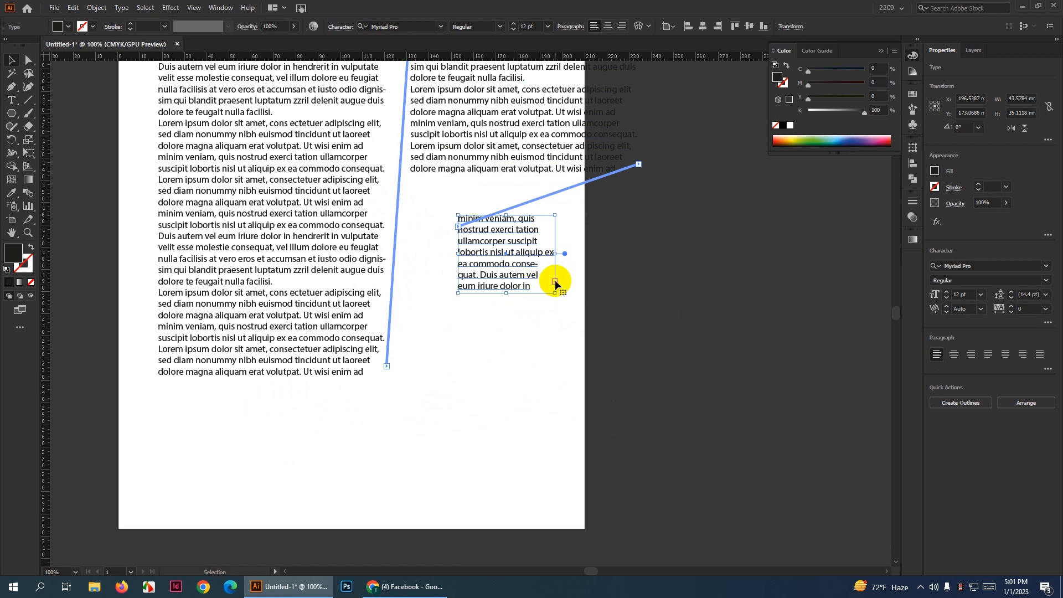
Thread the small frame's overflow text into a fourth frame about 113 by 111 mm below it
{"action": "key", "text": "t"}
{"action": "scroll", "coordinate": [555, 278], "scroll_direction": "down", "scroll_amount": 1}
{"action": "left_click_drag", "start_coordinate": [459, 308], "coordinate": [627, 471]}
{"action": "scroll", "coordinate": [709, 482], "scroll_direction": "up", "scroll_amount": 1}
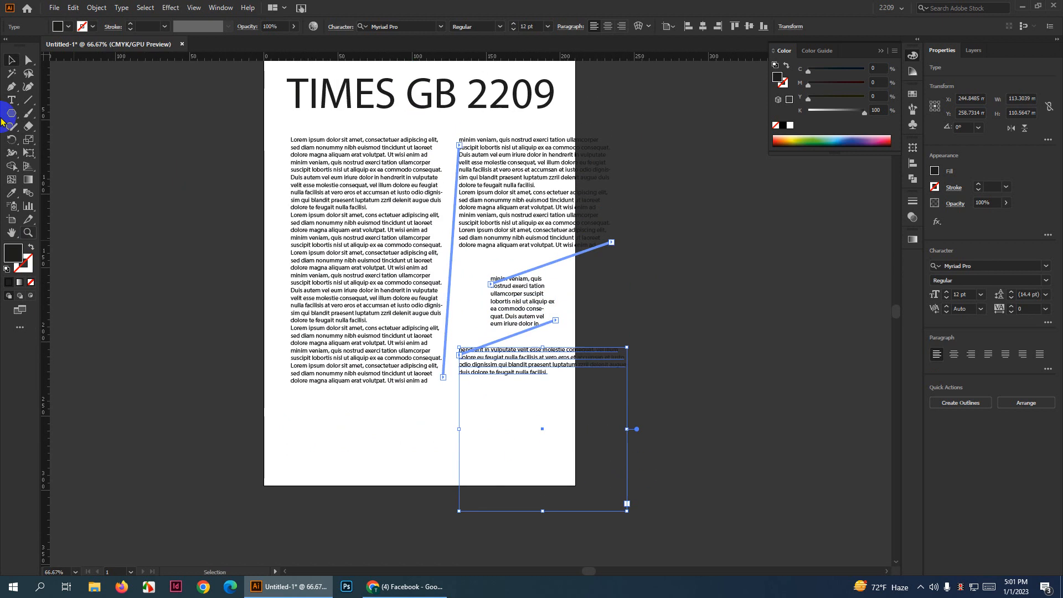
{"action": "left_click", "coordinate": [9, 59]}
{"action": "scroll", "coordinate": [550, 356], "scroll_direction": "up", "scroll_amount": 4}
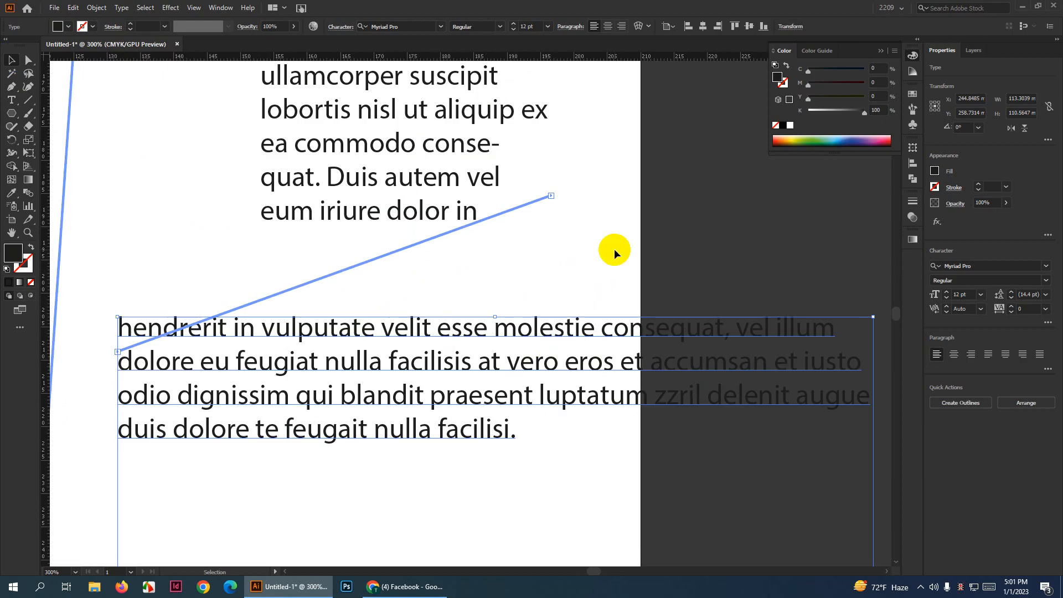
Move all four threaded text frames off the artboard onto the empty canvas to its left
{"action": "scroll", "coordinate": [614, 249], "scroll_direction": "down", "scroll_amount": 7}
{"action": "left_click_drag", "start_coordinate": [440, 272], "coordinate": [686, 431]}
{"action": "scroll", "coordinate": [671, 349], "scroll_direction": "up", "scroll_amount": 3}
{"action": "scroll", "coordinate": [695, 380], "scroll_direction": "down", "scroll_amount": 3}
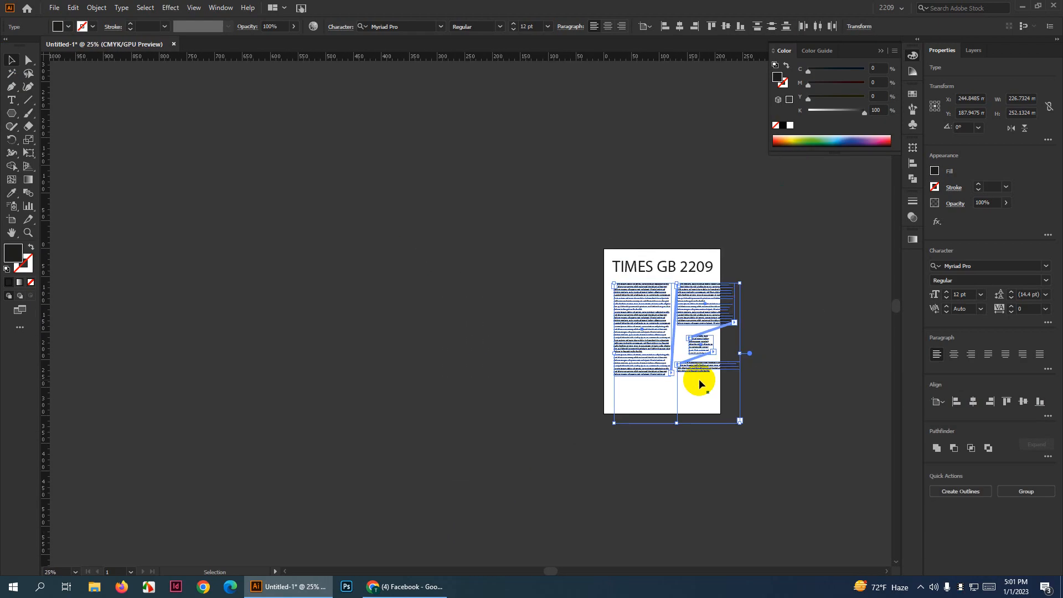
{"action": "left_click", "coordinate": [645, 337], "text": "shift"}
{"action": "left_click_drag", "start_coordinate": [570, 285], "coordinate": [840, 451]}
{"action": "left_click_drag", "start_coordinate": [703, 318], "coordinate": [477, 319]}
{"action": "left_click", "coordinate": [555, 350]}
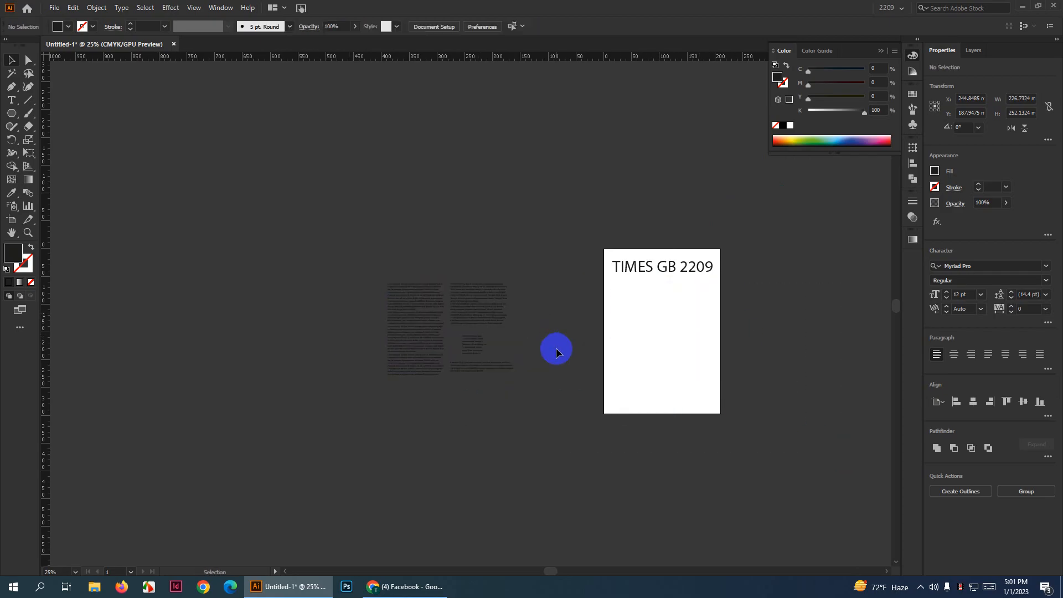
Release the second column's frame from the text thread with Release Selection
{"action": "scroll", "coordinate": [523, 340], "scroll_direction": "up", "scroll_amount": 3}
{"action": "left_click", "coordinate": [359, 265]}
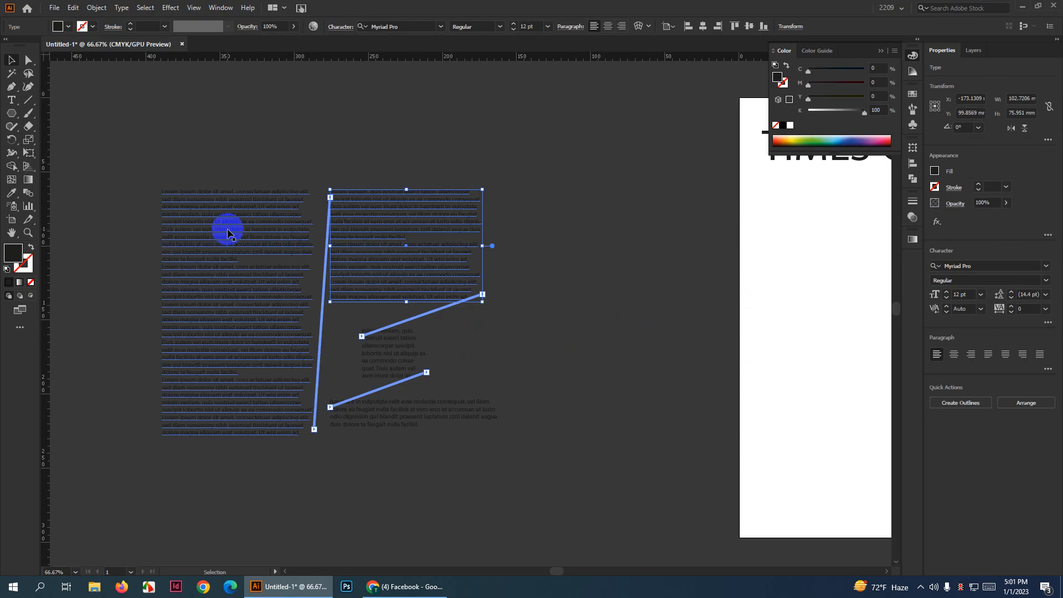
{"action": "left_click", "coordinate": [121, 8]}
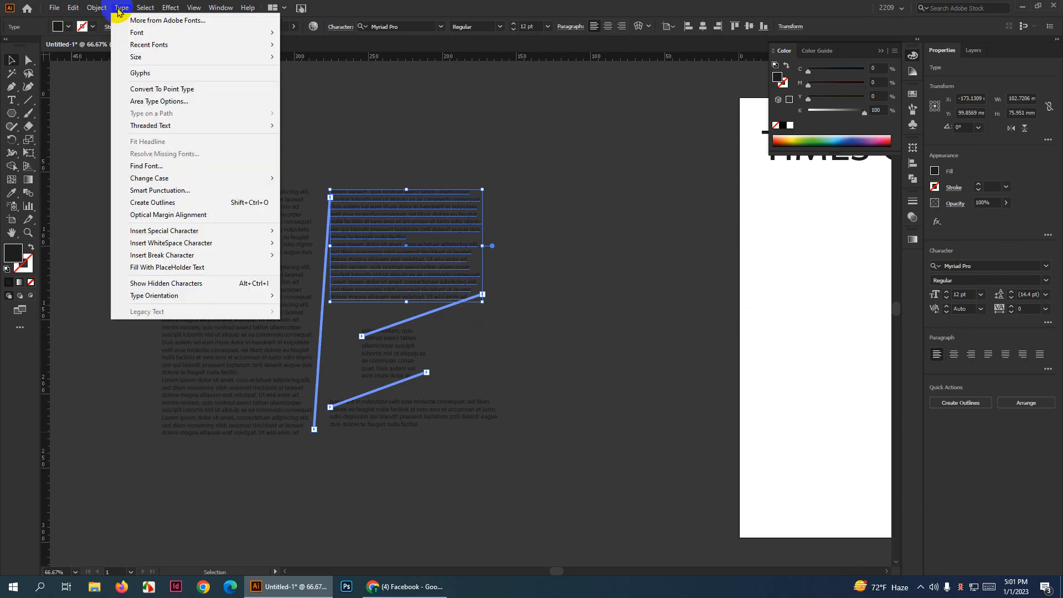
{"action": "mouse_move", "coordinate": [184, 127]}
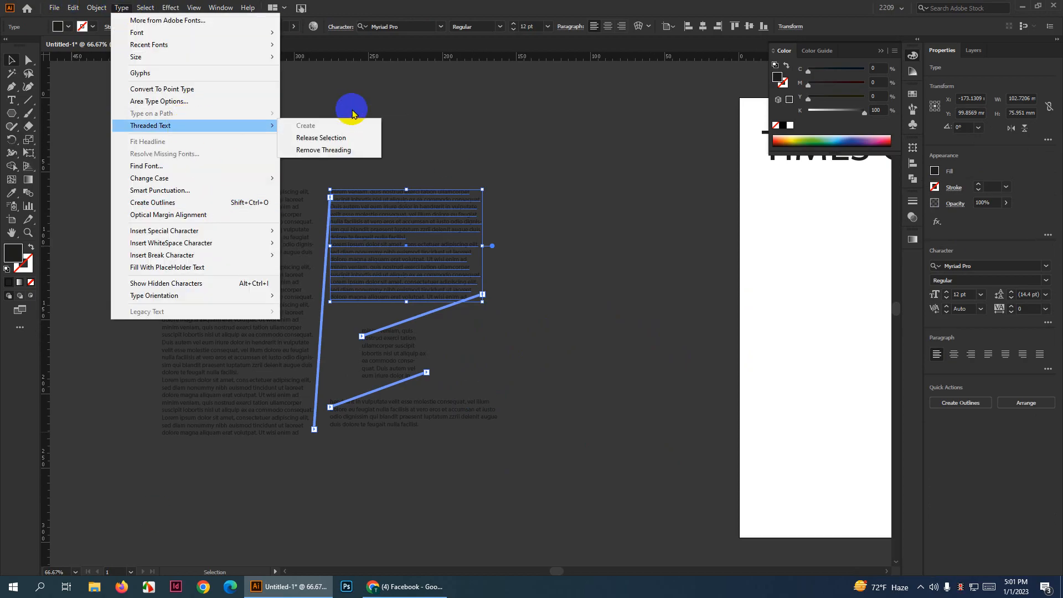
{"action": "left_click", "coordinate": [356, 137]}
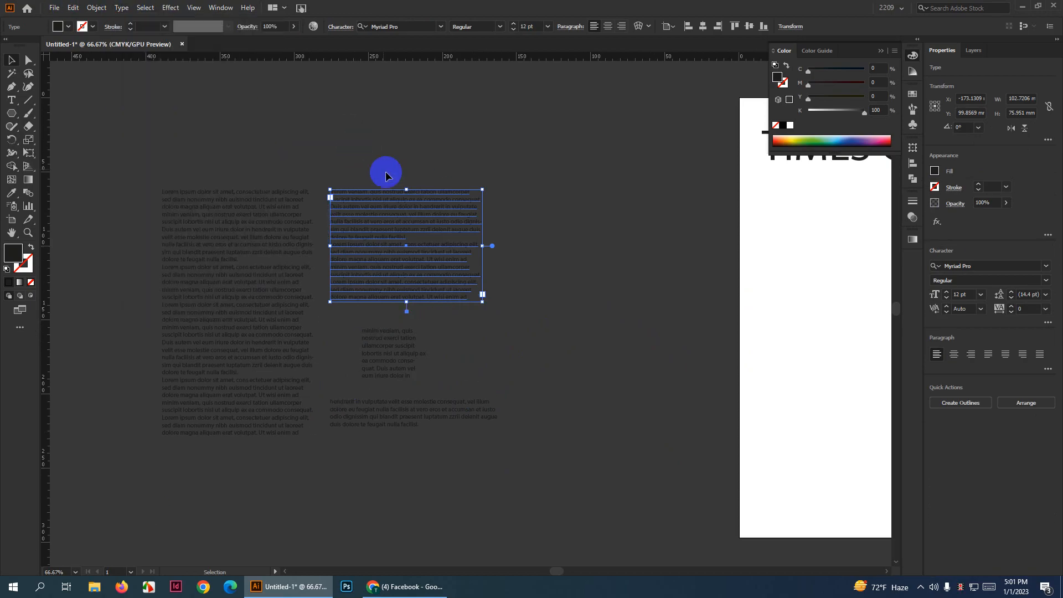
{"action": "scroll", "coordinate": [440, 345], "scroll_direction": "up", "scroll_amount": 2}
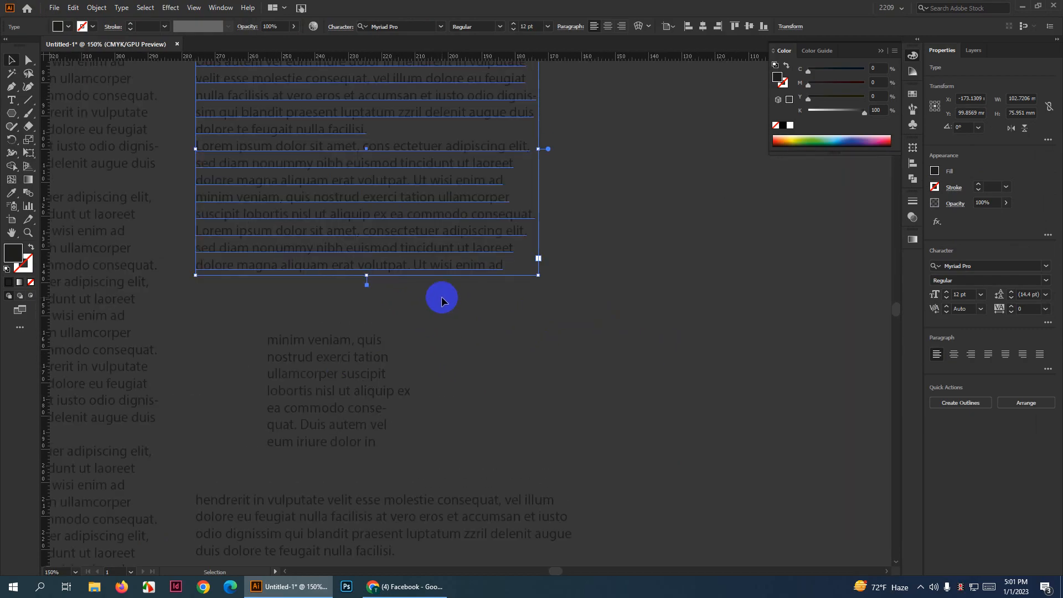
{"action": "scroll", "coordinate": [463, 324], "scroll_direction": "down", "scroll_amount": 1}
Restore the thread, then release both column frames and the small frame from it with Release Selection
{"action": "left_click", "coordinate": [242, 256]}
{"action": "left_click", "coordinate": [408, 259]}
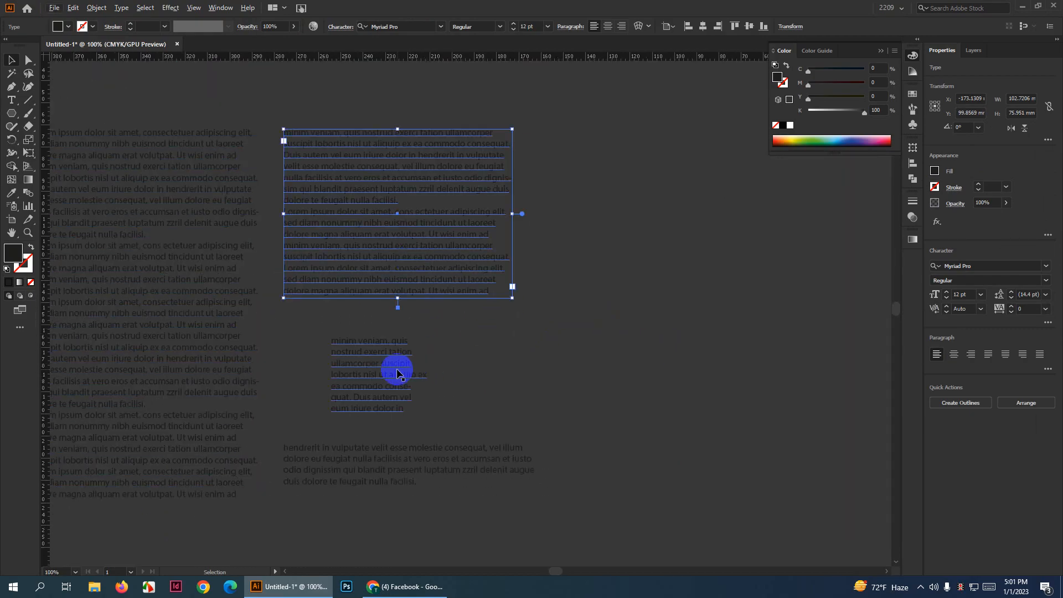
{"action": "left_click", "coordinate": [396, 368]}
{"action": "left_click", "coordinate": [408, 468]}
{"action": "key", "text": "ctrl+a"}
{"action": "key", "text": "v"}
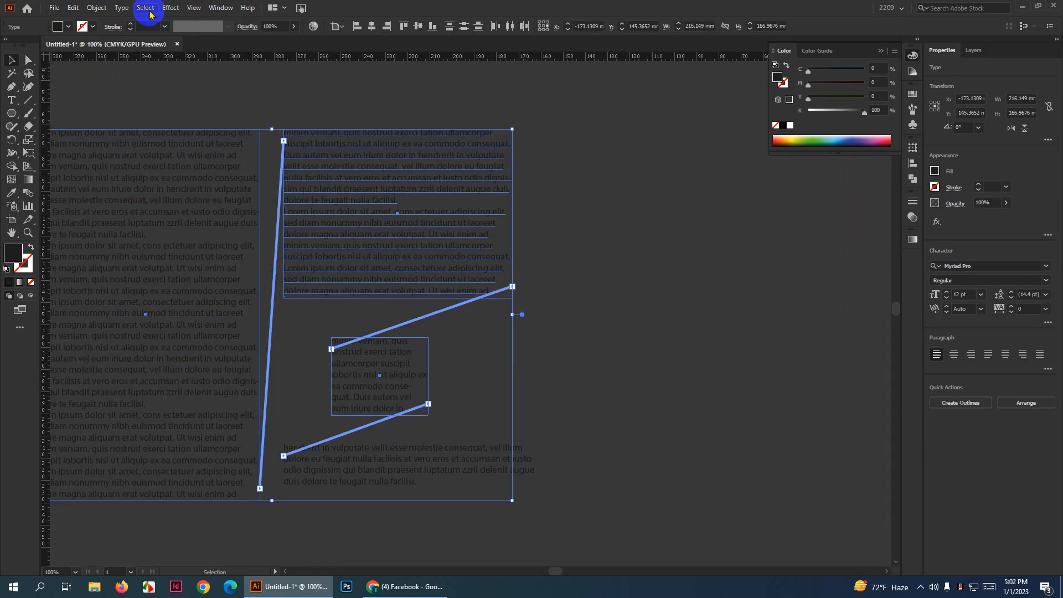
{"action": "left_click", "coordinate": [121, 8]}
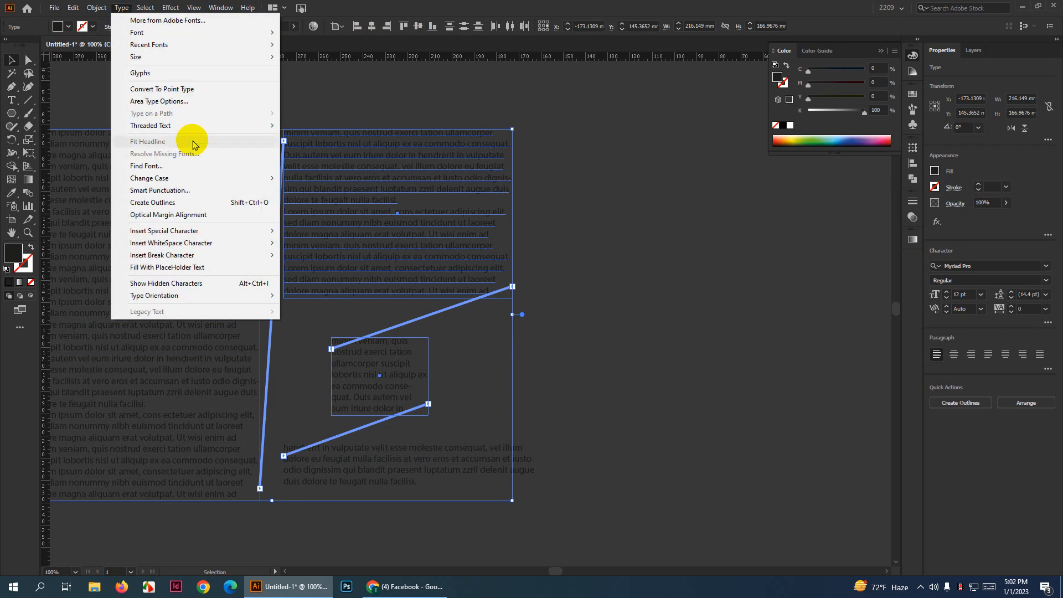
{"action": "mouse_move", "coordinate": [203, 125]}
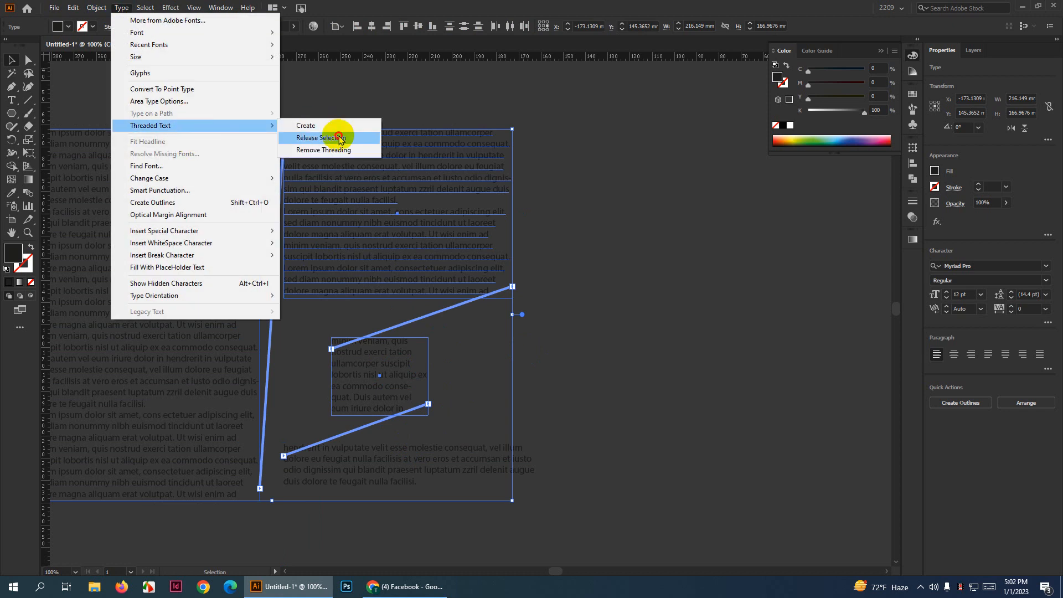
{"action": "left_click", "coordinate": [339, 138]}
Examine the fourth text frame, and undo the release of the other three frames
{"action": "scroll", "coordinate": [515, 249], "scroll_direction": "down", "scroll_amount": 3}
{"action": "scroll", "coordinate": [540, 265], "scroll_direction": "down", "scroll_amount": 1}
{"action": "scroll", "coordinate": [585, 295], "scroll_direction": "up", "scroll_amount": 2}
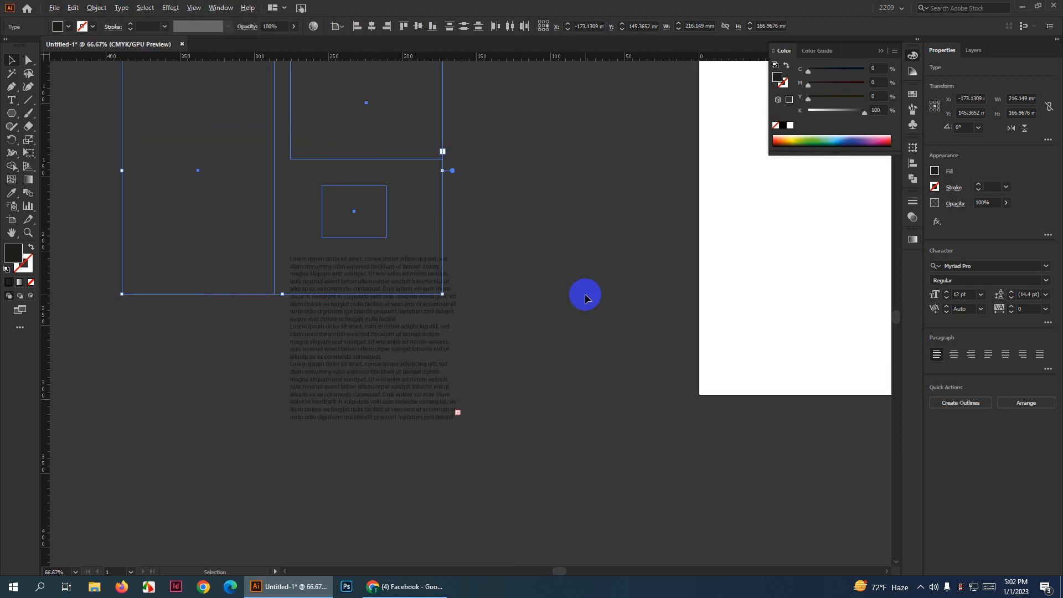
{"action": "scroll", "coordinate": [584, 296], "scroll_direction": "up", "scroll_amount": 1}
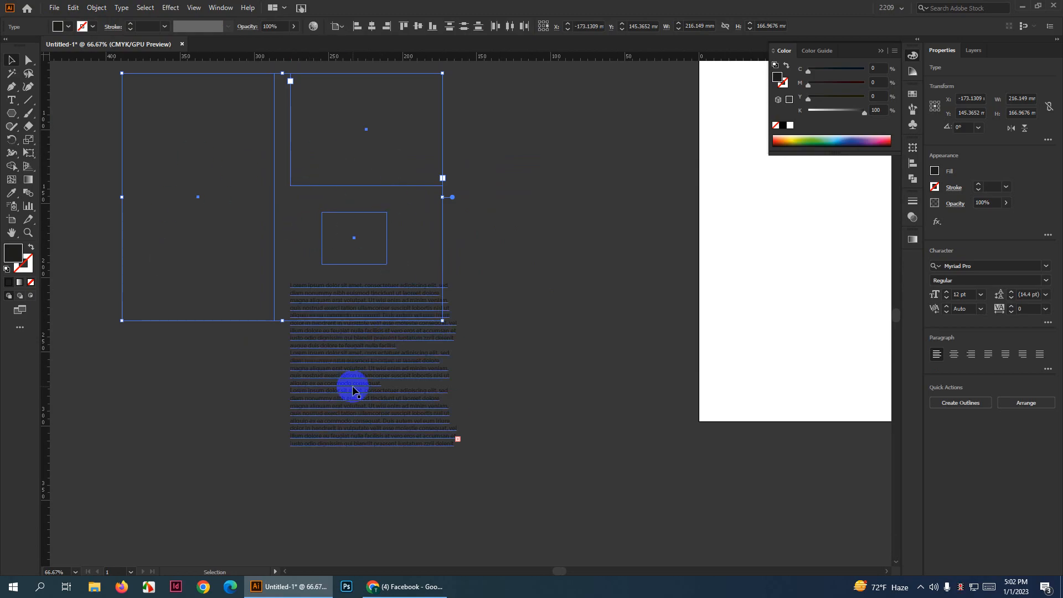
{"action": "left_click", "coordinate": [363, 371]}
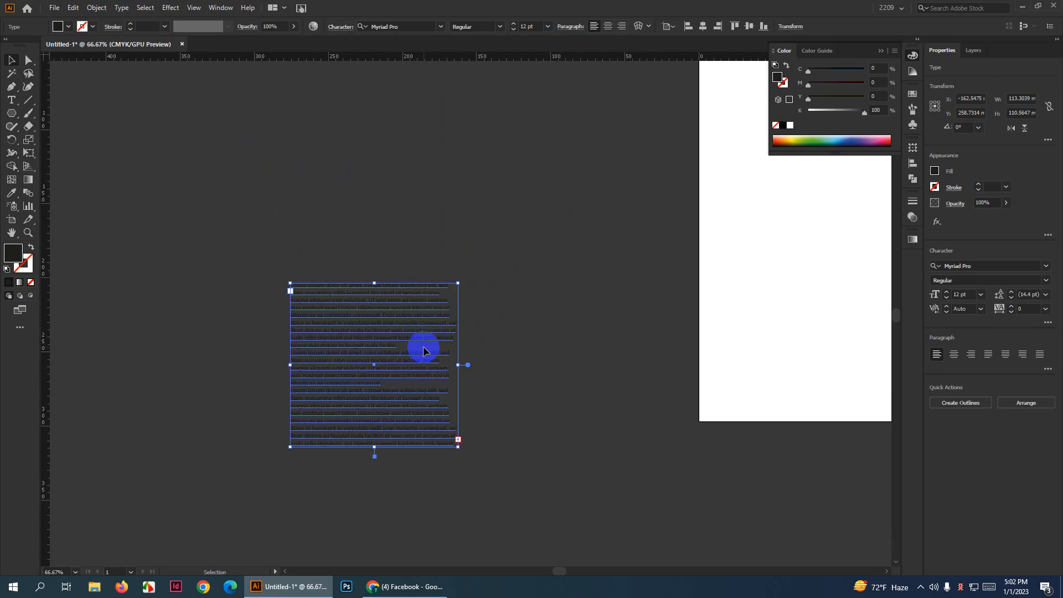
{"action": "key", "text": "ctrl+z"}
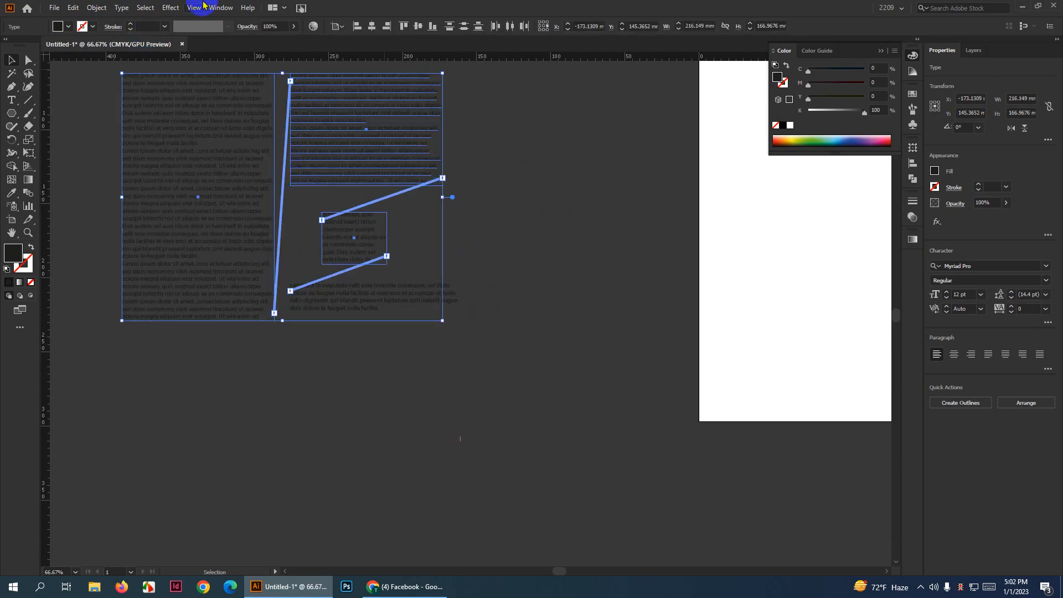
Try to remove the threading from the three selected text frames, and clear the selection
{"action": "left_click", "coordinate": [131, 11]}
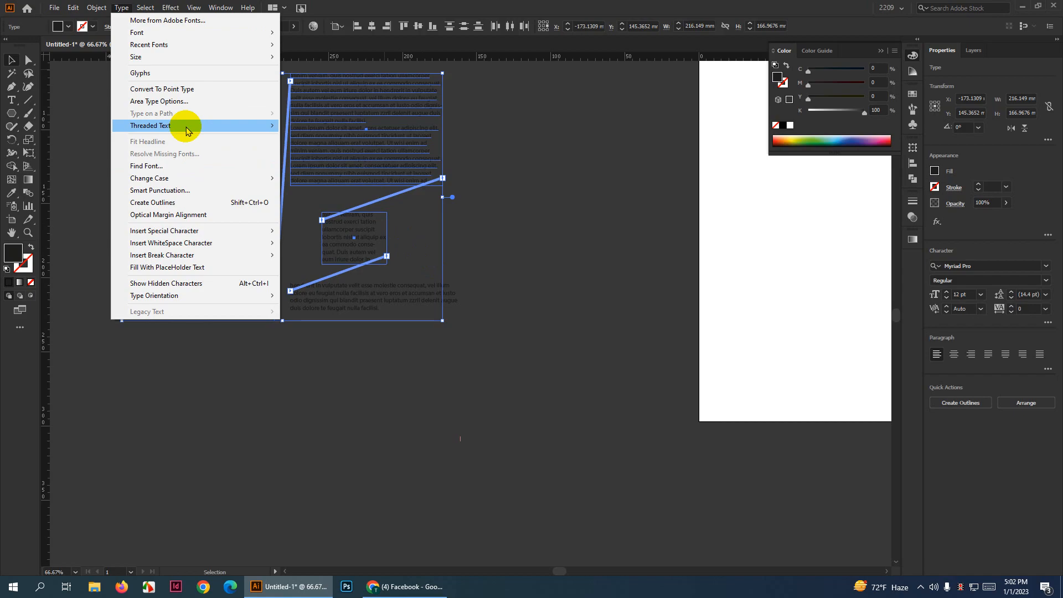
{"action": "mouse_move", "coordinate": [186, 131]}
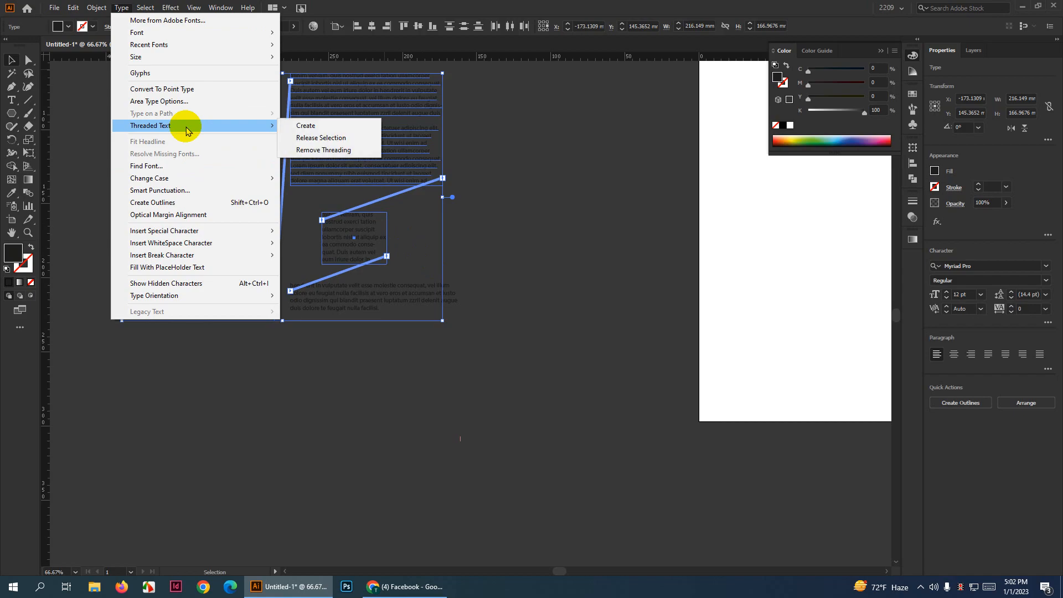
{"action": "left_click", "coordinate": [339, 150]}
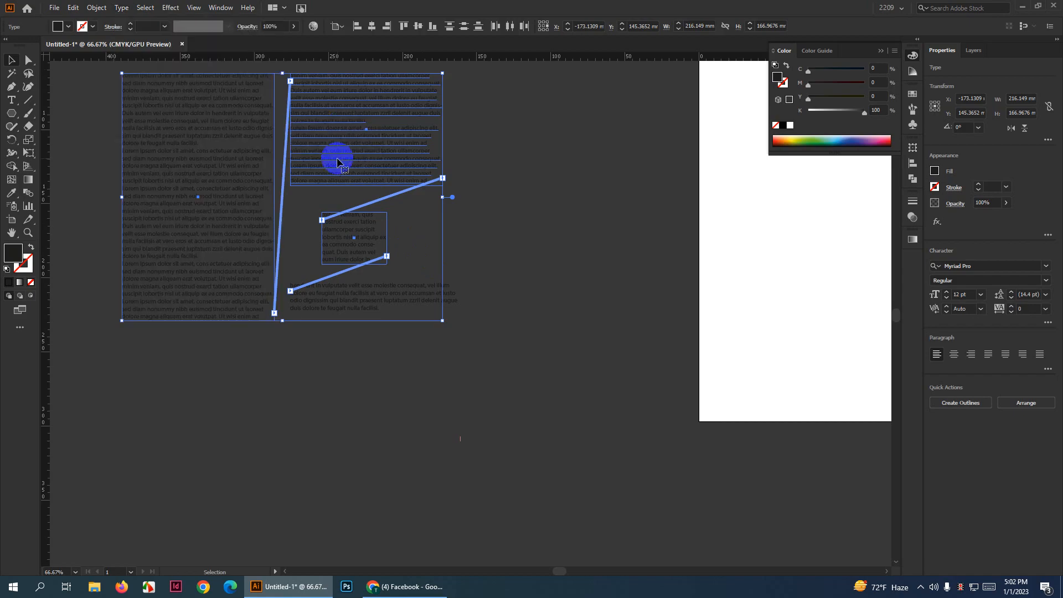
{"action": "scroll", "coordinate": [280, 280], "scroll_direction": "down", "scroll_amount": 1}
{"action": "left_click", "coordinate": [281, 280]}
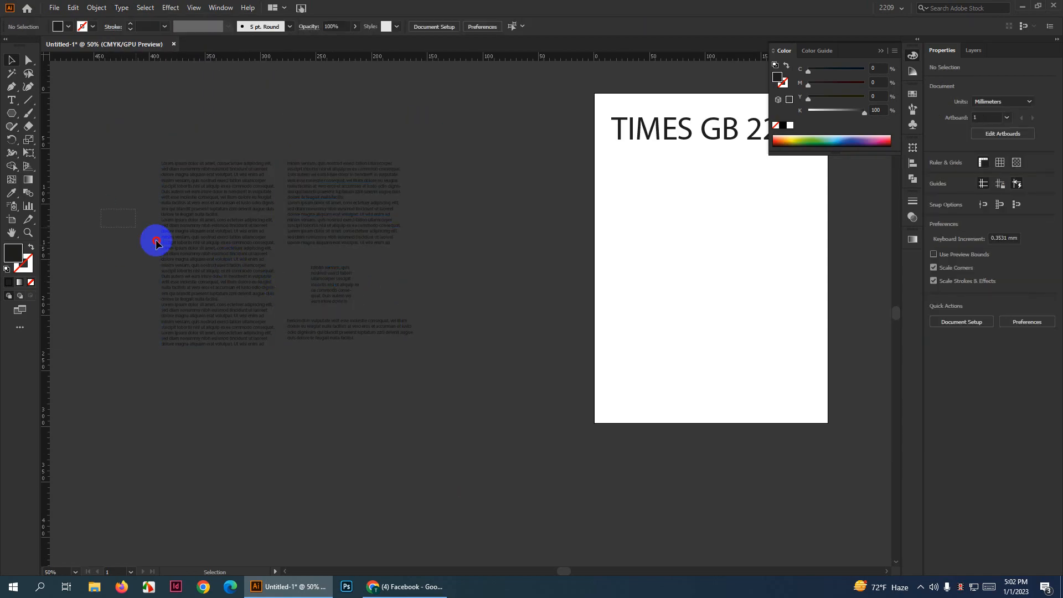
Move all four text frames back onto the page below the title and resize them together to about 169 by 188 mm
{"action": "left_click_drag", "start_coordinate": [154, 240], "coordinate": [358, 344]}
{"action": "scroll", "coordinate": [359, 344], "scroll_direction": "down", "scroll_amount": 2}
{"action": "left_click_drag", "start_coordinate": [346, 289], "coordinate": [559, 289]}
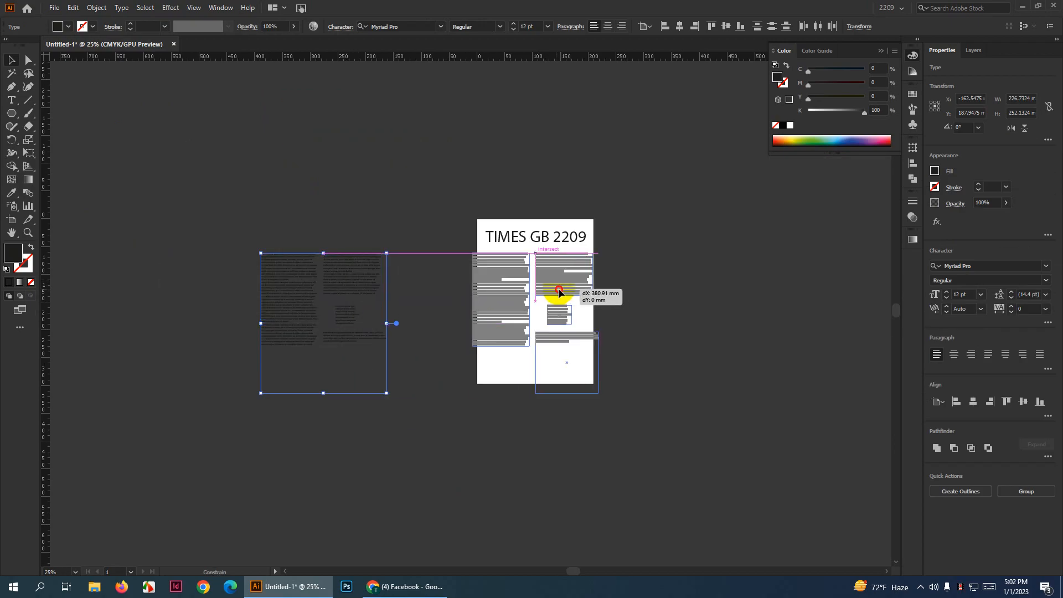
{"action": "scroll", "coordinate": [558, 289], "scroll_direction": "up", "scroll_amount": 3}
{"action": "left_click_drag", "start_coordinate": [571, 350], "coordinate": [529, 351]}
{"action": "left_click_drag", "start_coordinate": [470, 259], "coordinate": [468, 237]}
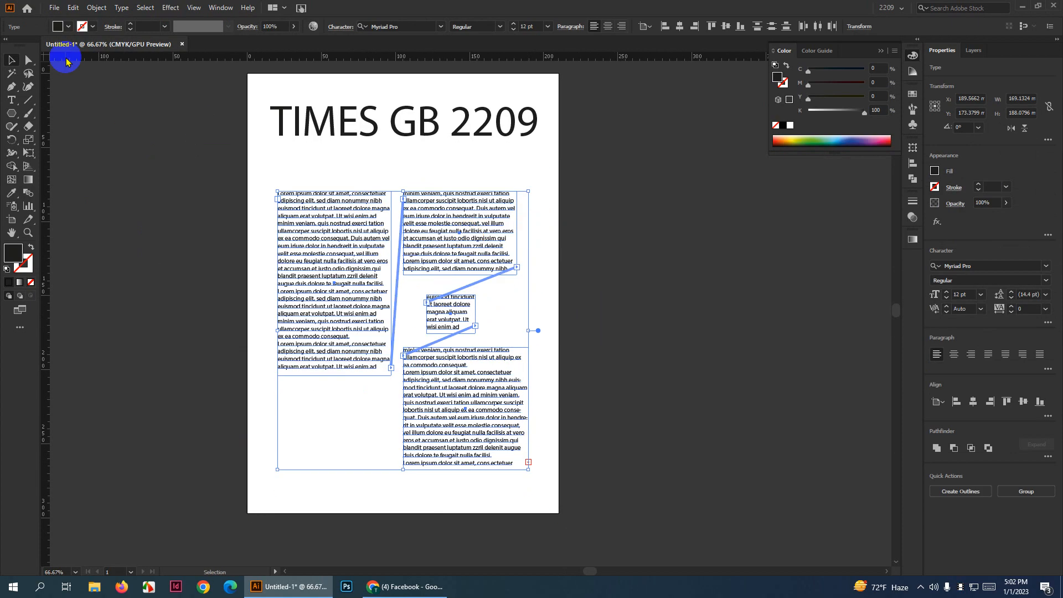
Remove the threading from all four text frames, keeping the text in place, and deselect them
{"action": "left_click", "coordinate": [122, 7]}
{"action": "mouse_move", "coordinate": [173, 125]}
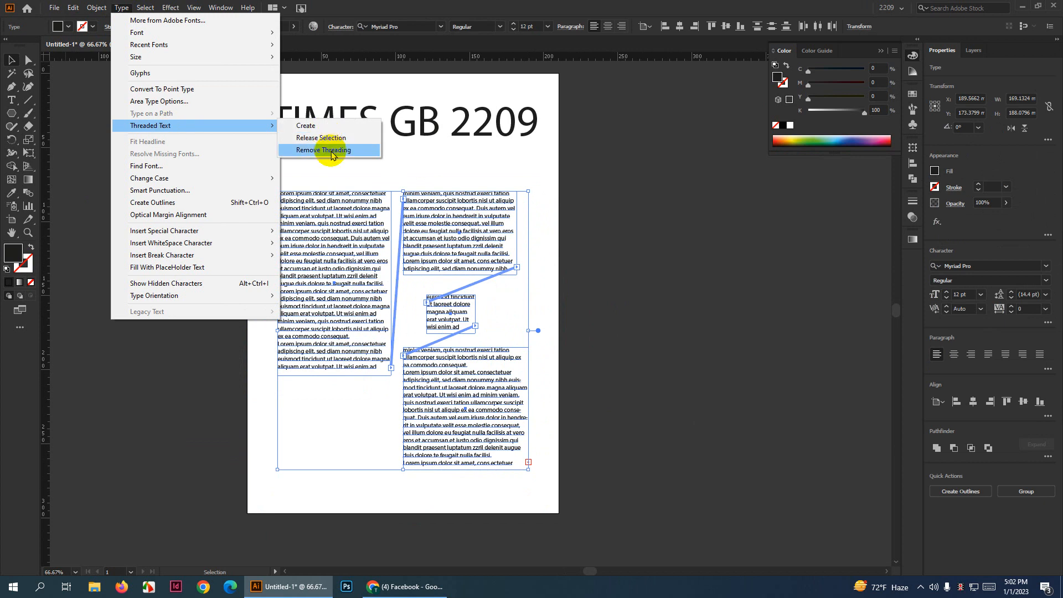
{"action": "left_click", "coordinate": [327, 150]}
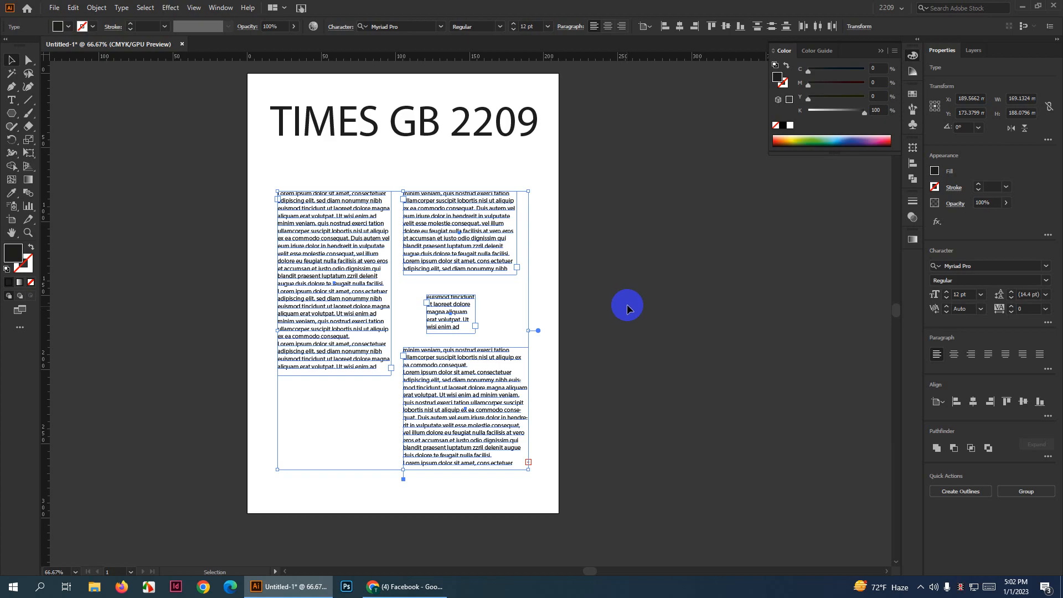
{"action": "left_click", "coordinate": [634, 303]}
Clear the four body text frames off the page, leaving only the title on it
{"action": "scroll", "coordinate": [643, 305], "scroll_direction": "down", "scroll_amount": 2}
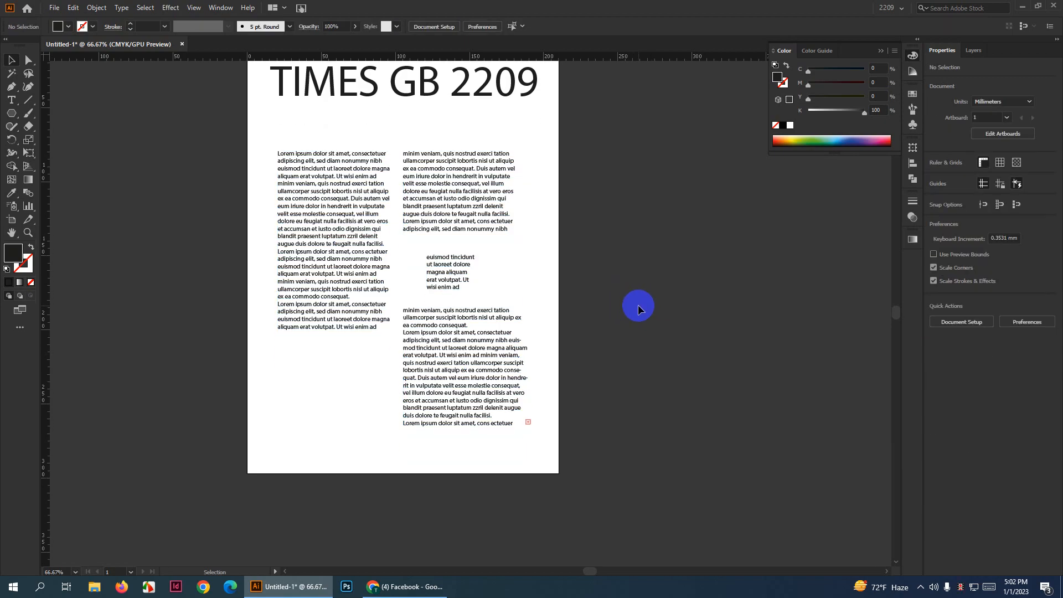
{"action": "left_click_drag", "start_coordinate": [217, 187], "coordinate": [640, 501]}
{"action": "scroll", "coordinate": [669, 470], "scroll_direction": "down", "scroll_amount": 2}
{"action": "scroll", "coordinate": [676, 477], "scroll_direction": "down", "scroll_amount": 1}
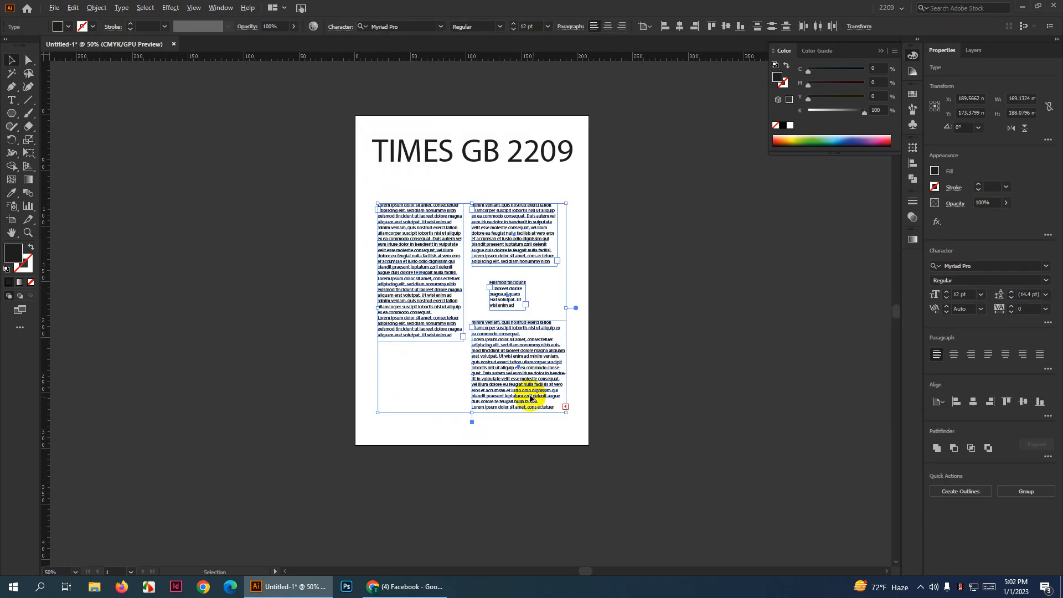
{"action": "left_click_drag", "start_coordinate": [497, 371], "coordinate": [223, 344]}
{"action": "left_click", "coordinate": [705, 336]}
{"action": "scroll", "coordinate": [724, 327], "scroll_direction": "up", "scroll_amount": 1}
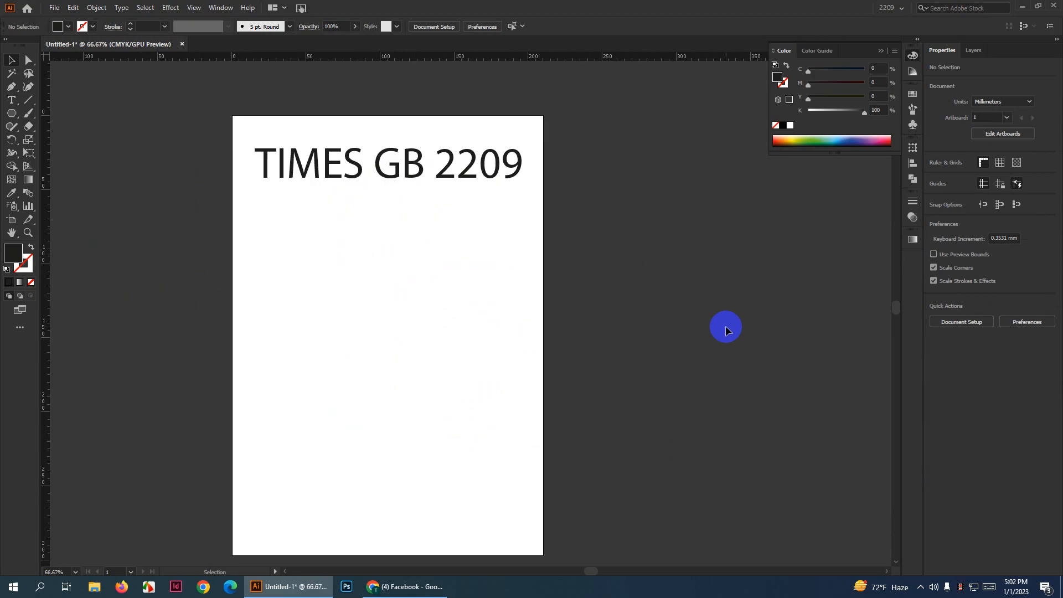
Try to start area type on the empty page below the title with the Area Type tool
{"action": "right_click", "coordinate": [11, 101]}
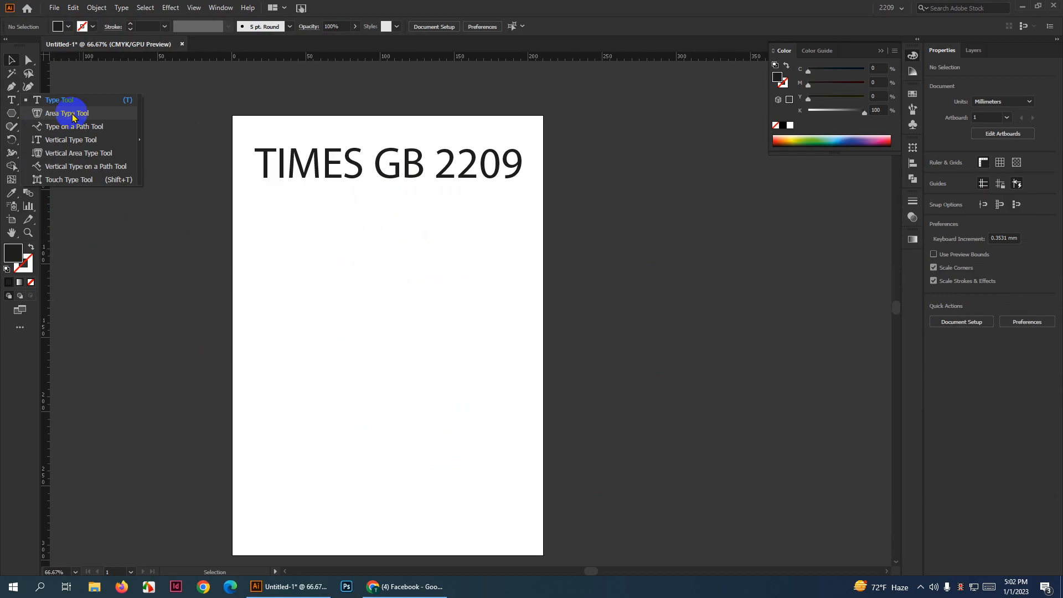
{"action": "left_click", "coordinate": [73, 115]}
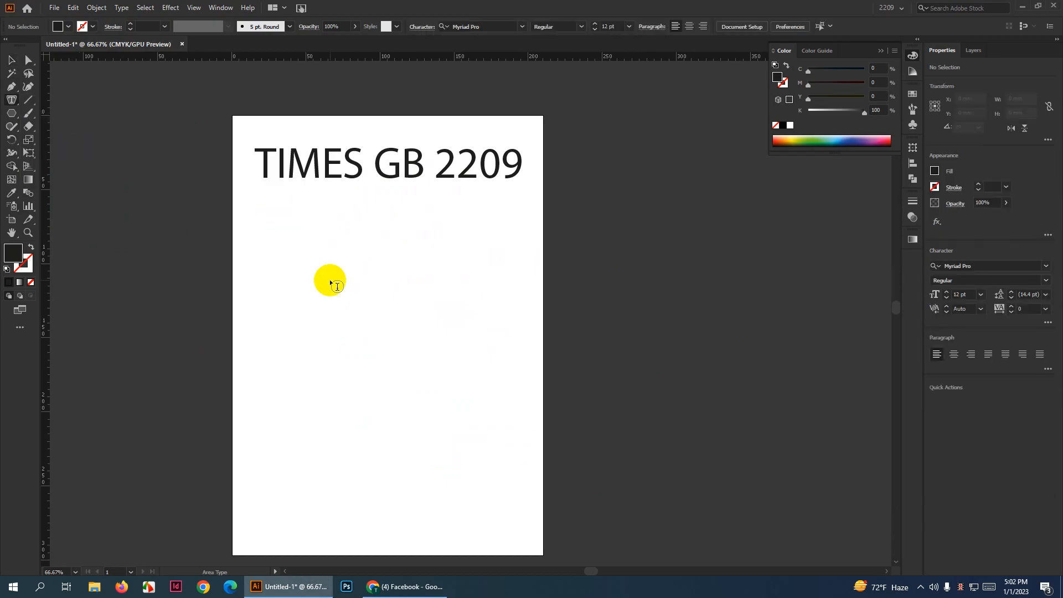
{"action": "left_click", "coordinate": [338, 270]}
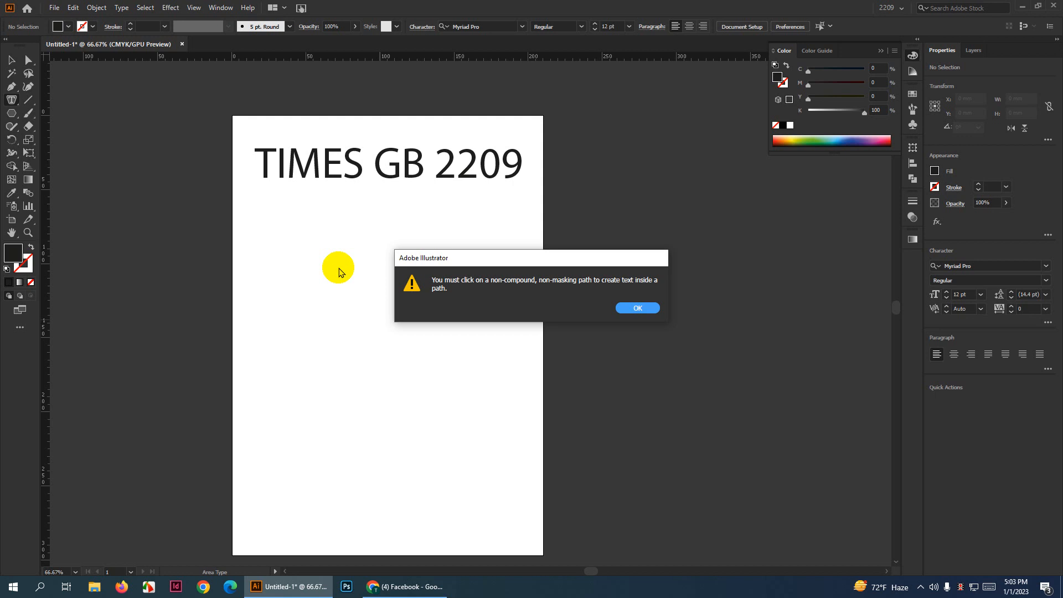
{"action": "left_click", "coordinate": [631, 317]}
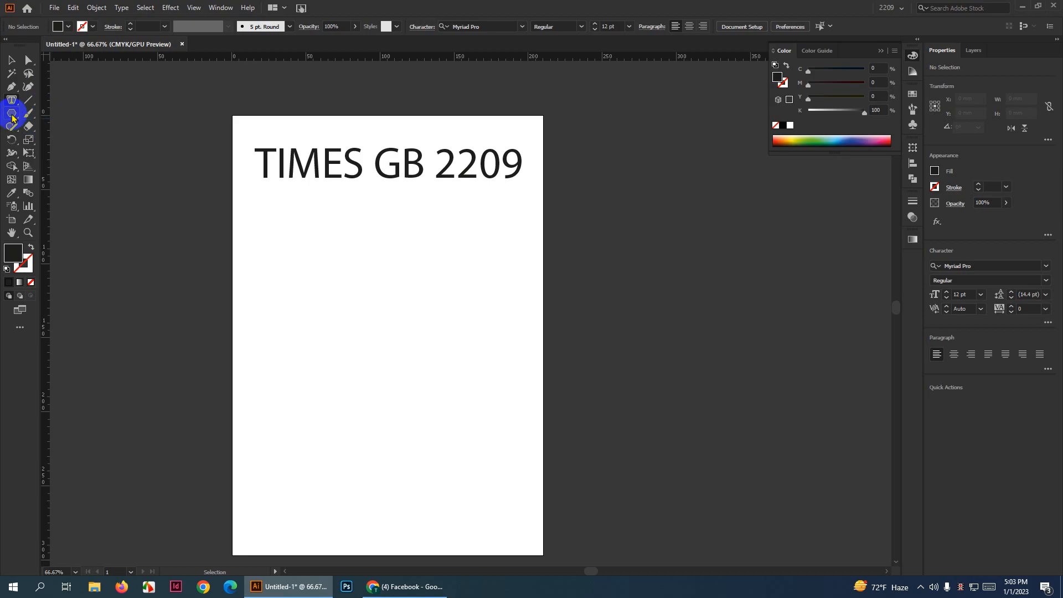
Draw a five-pointed star about 203 by 193 mm below the title and fill it with placeholder text using the Area Type tool
{"action": "left_click_drag", "start_coordinate": [11, 113], "coordinate": [78, 168]}
{"action": "left_click_drag", "start_coordinate": [315, 301], "coordinate": [500, 470]}
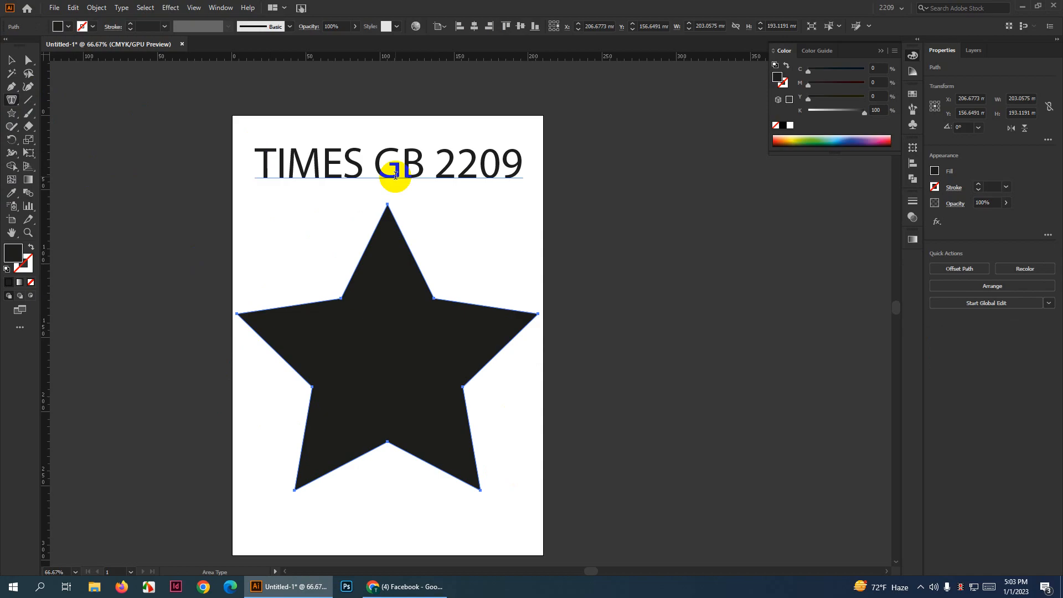
{"action": "left_click_drag", "start_coordinate": [12, 100], "coordinate": [83, 118]}
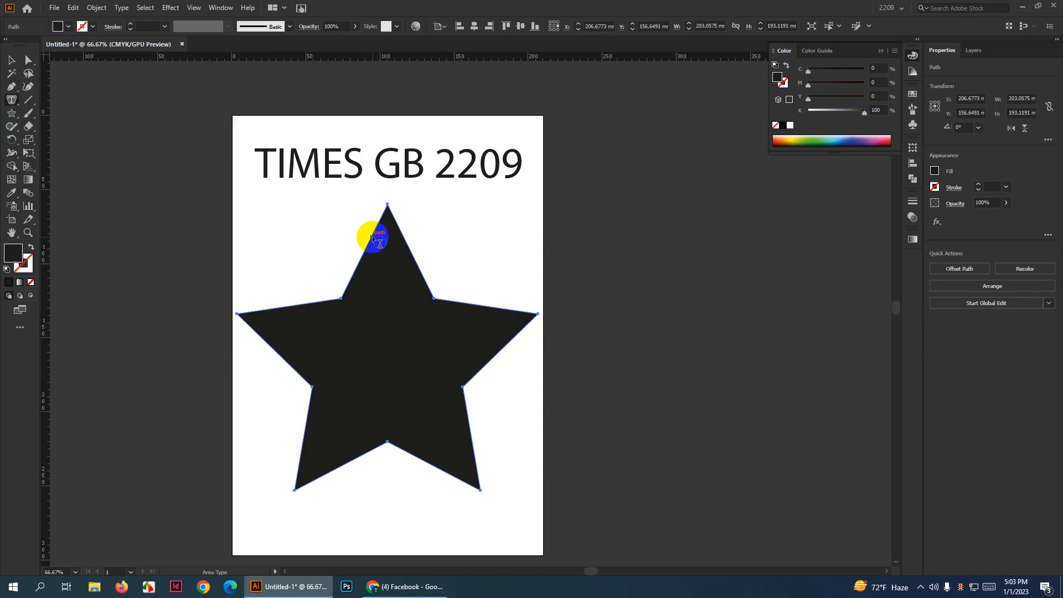
{"action": "left_click_drag", "start_coordinate": [380, 243], "coordinate": [416, 327]}
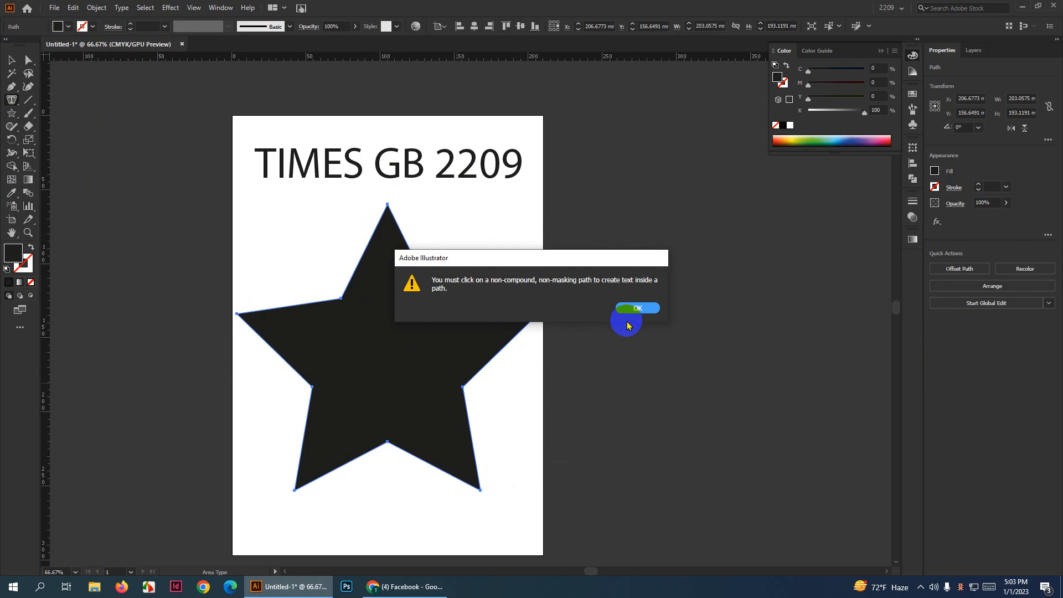
{"action": "left_click", "coordinate": [638, 307]}
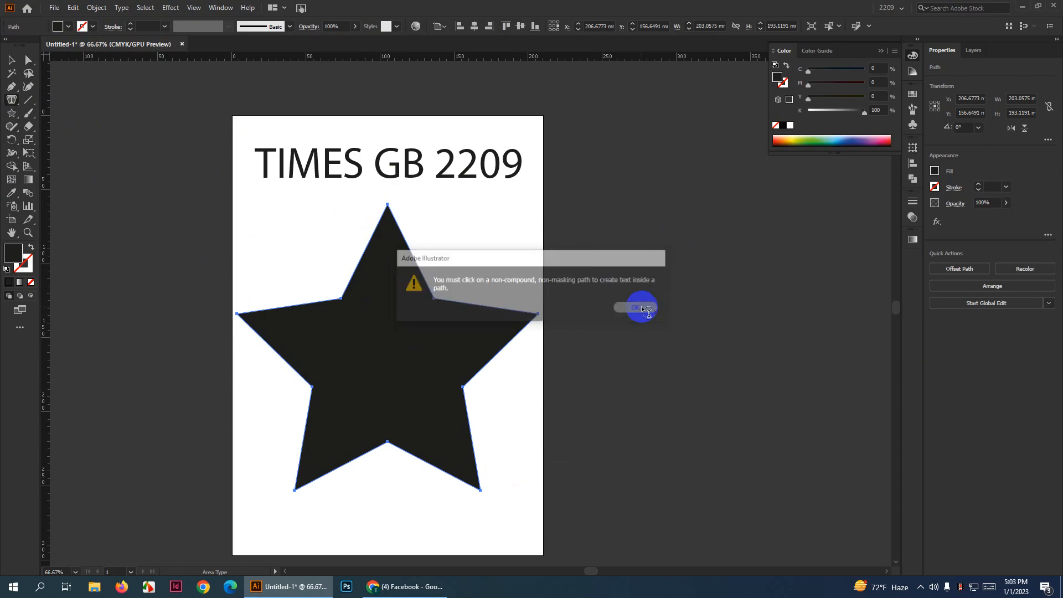
{"action": "left_click", "coordinate": [376, 229]}
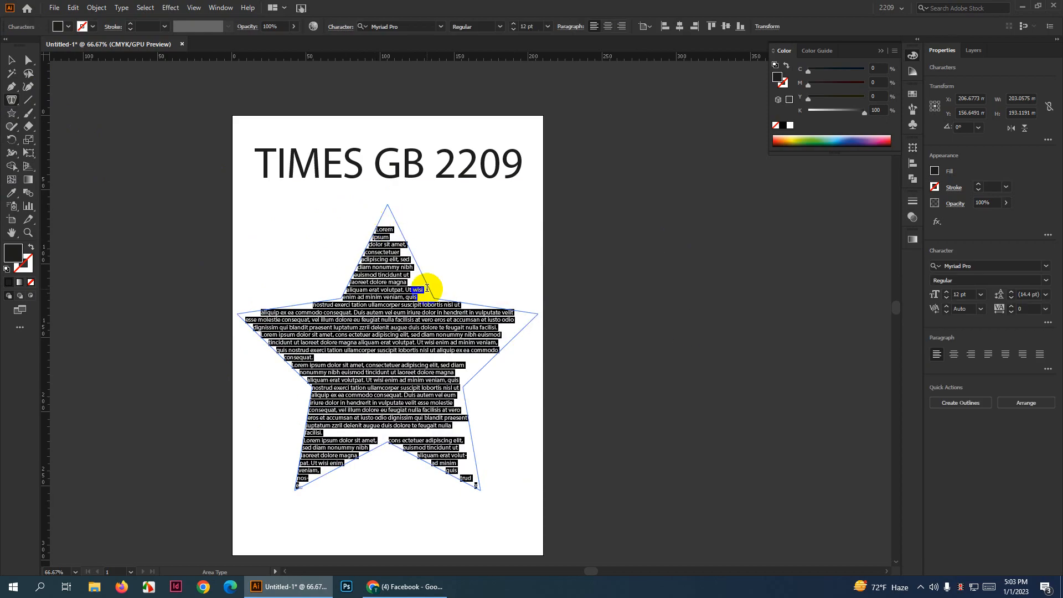
Shrink the star-shaped text slightly about its centre so it sits within the page margins, and deselect it
{"action": "left_click", "coordinate": [11, 60]}
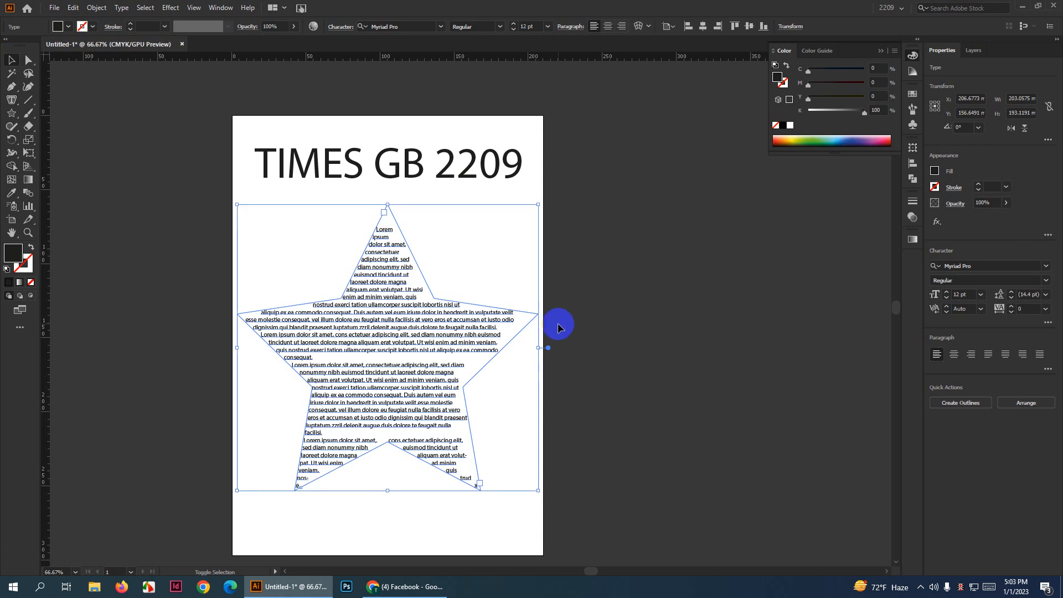
{"action": "left_click_drag", "start_coordinate": [540, 346], "coordinate": [526, 344]}
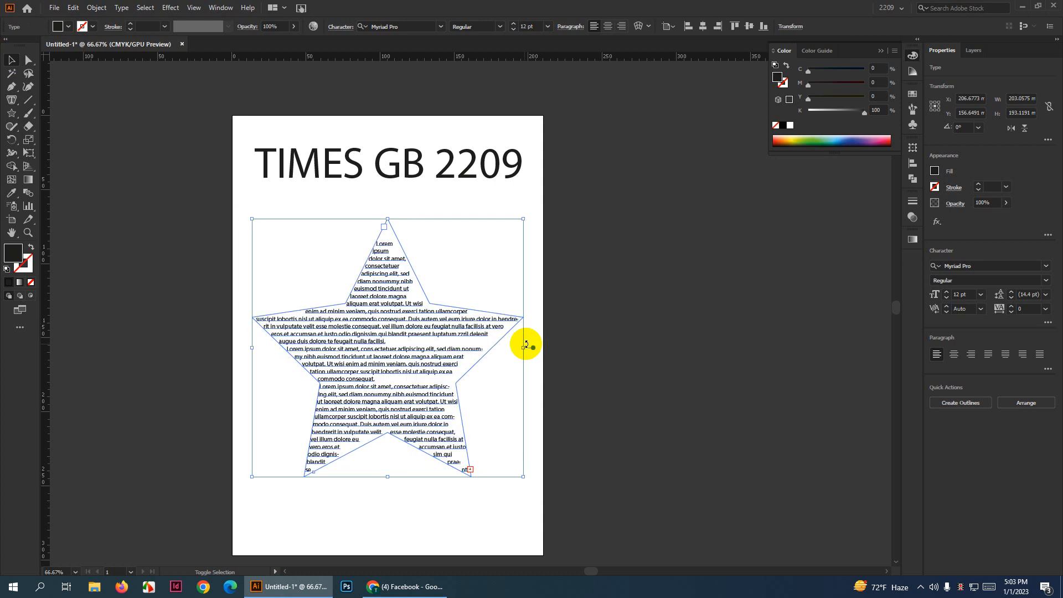
{"action": "left_click", "coordinate": [608, 344]}
{"action": "scroll", "coordinate": [617, 341], "scroll_direction": "down", "scroll_amount": 2, "text": "alt"}
{"action": "scroll", "coordinate": [619, 340], "scroll_direction": "down", "scroll_amount": 2}
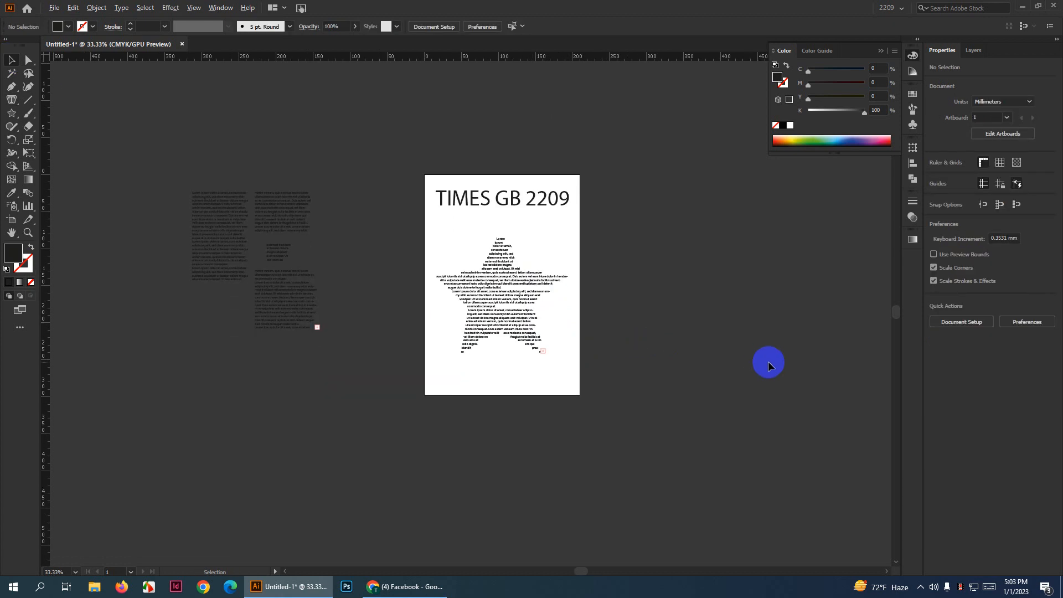
Move the star-shaped text off the page onto the empty canvas to the right of the artboard
{"action": "scroll", "coordinate": [770, 362], "scroll_direction": "up", "scroll_amount": 3, "text": "alt"}
{"action": "scroll", "coordinate": [797, 366], "scroll_direction": "down", "scroll_amount": 2, "text": "alt"}
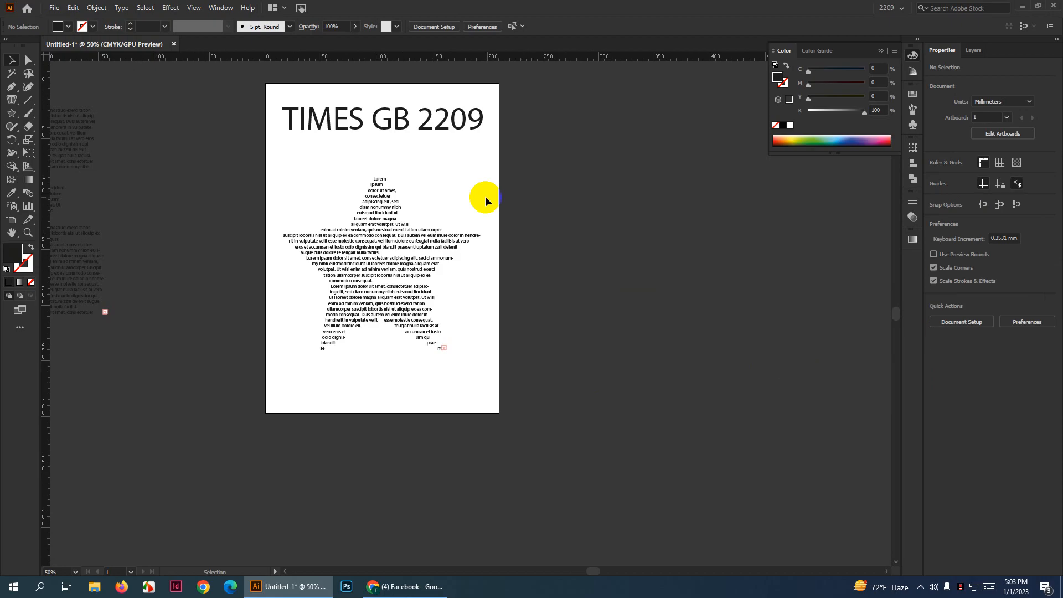
{"action": "left_click_drag", "start_coordinate": [388, 299], "coordinate": [749, 433]}
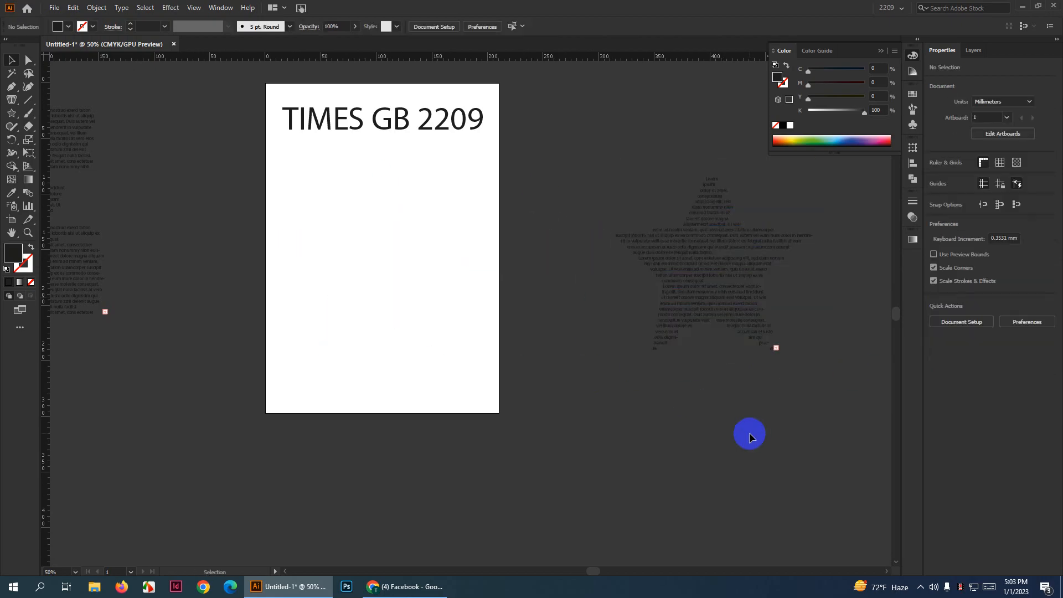
{"action": "scroll", "coordinate": [819, 358], "scroll_direction": "up", "scroll_amount": 2}
{"action": "scroll", "coordinate": [838, 374], "scroll_direction": "up", "scroll_amount": 3, "text": "alt"}
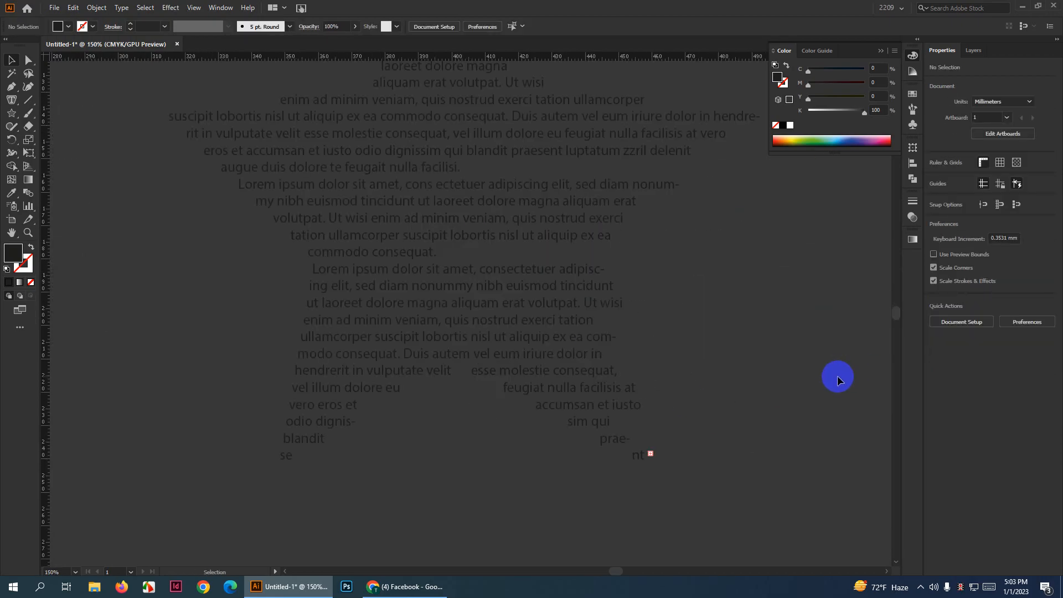
{"action": "scroll", "coordinate": [838, 377], "scroll_direction": "down", "scroll_amount": 4, "text": "alt"}
{"action": "scroll", "coordinate": [631, 353], "scroll_direction": "up", "scroll_amount": 3, "text": "alt"}
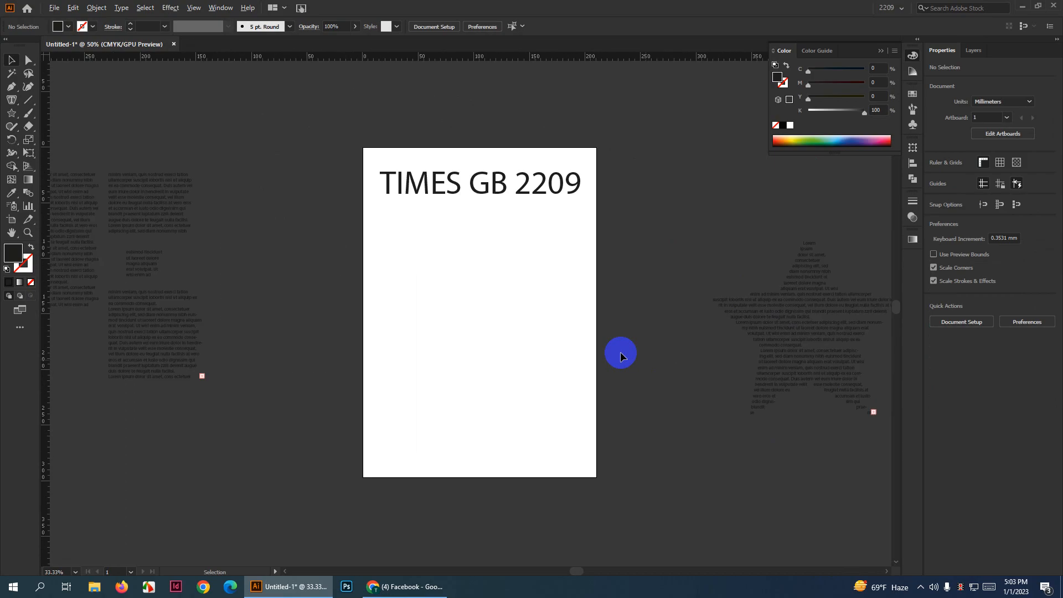
Choose the Type on a Path tool, and draw a circle about 125 mm in diameter below the title
{"action": "right_click", "coordinate": [9, 104]}
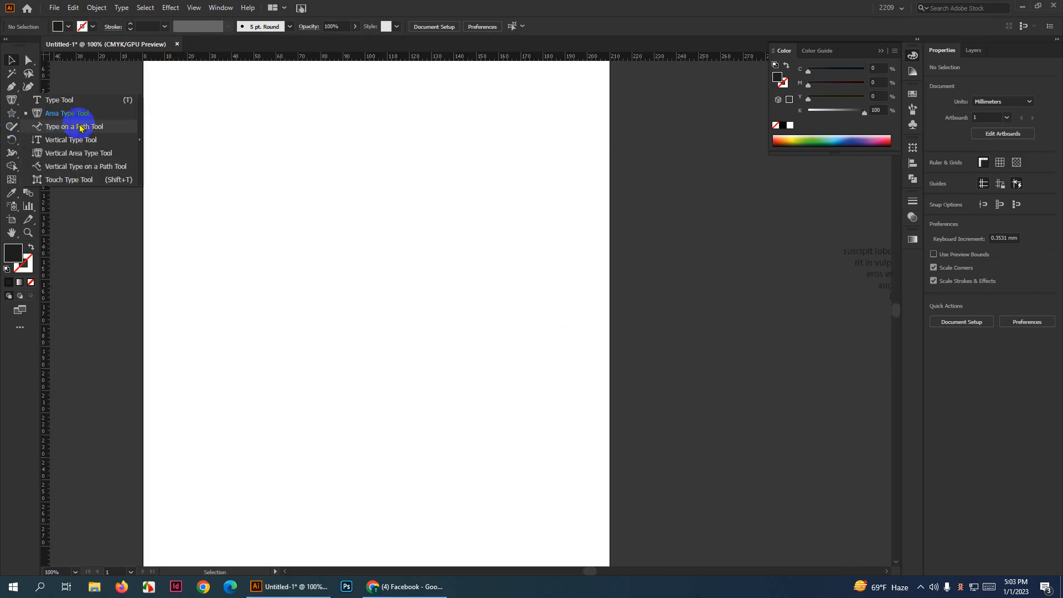
{"action": "left_click", "coordinate": [92, 79]}
{"action": "right_click", "coordinate": [13, 103]}
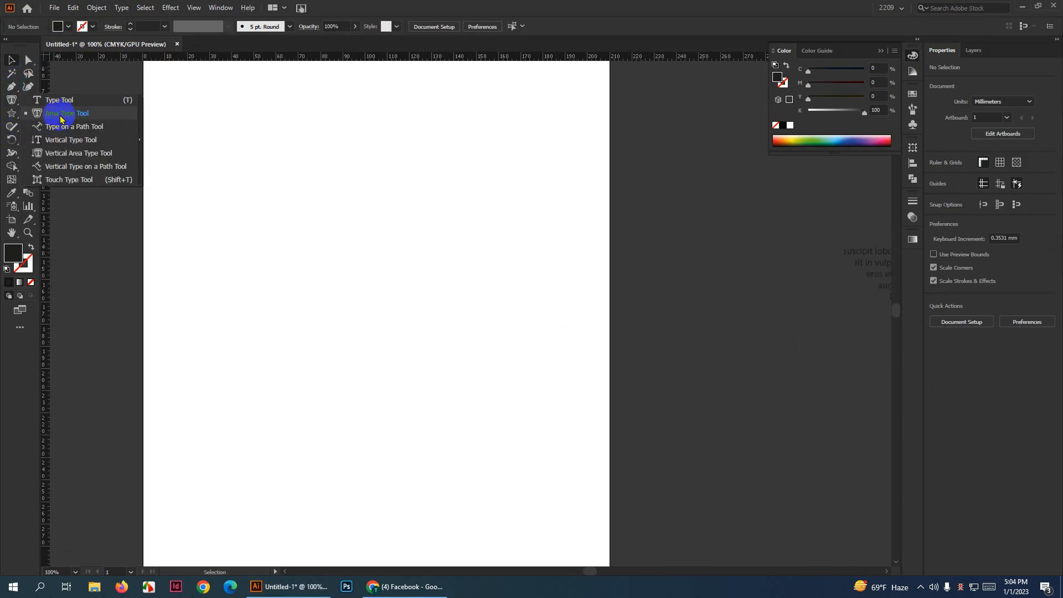
{"action": "left_click", "coordinate": [83, 124]}
{"action": "scroll", "coordinate": [242, 334], "scroll_direction": "down", "scroll_amount": 3, "text": "alt"}
{"action": "scroll", "coordinate": [264, 339], "scroll_direction": "up", "scroll_amount": 1}
{"action": "scroll", "coordinate": [263, 339], "scroll_direction": "up", "scroll_amount": 1, "text": "alt"}
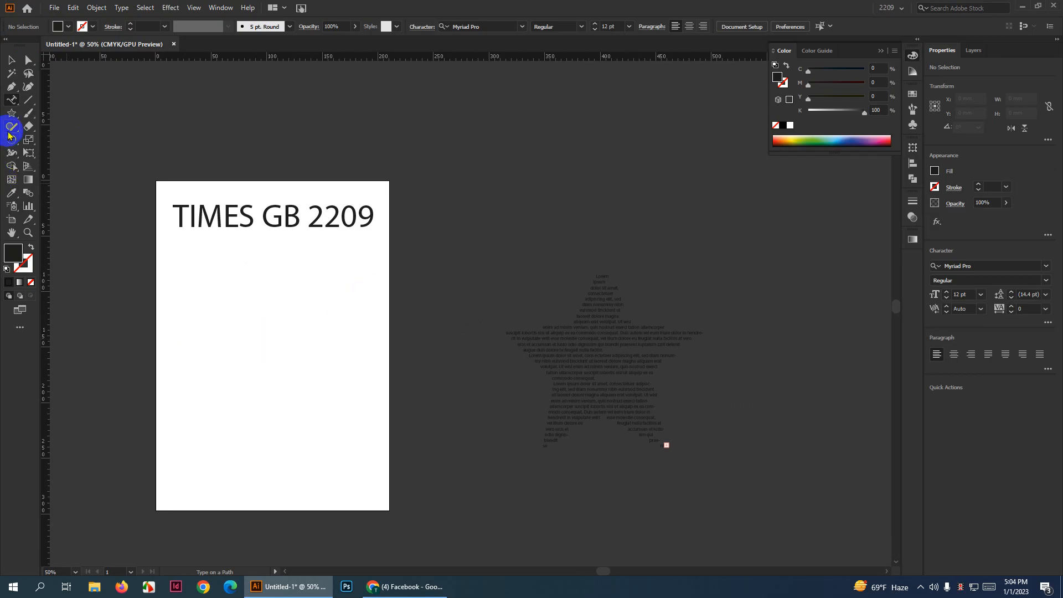
{"action": "right_click", "coordinate": [11, 113]}
{"action": "left_click", "coordinate": [80, 140]}
{"action": "mouse_move", "coordinate": [197, 290]}
{"action": "left_mouse_down"}
{"action": "mouse_move", "coordinate": [209, 313]}
{"action": "mouse_move", "coordinate": [304, 387]}
{"action": "mouse_move", "coordinate": [336, 429]}
{"action": "left_mouse_up"}
Run placeholder text around the circle's outline with the Type on a Path tool, and deselect it
{"action": "left_click", "coordinate": [11, 100]}
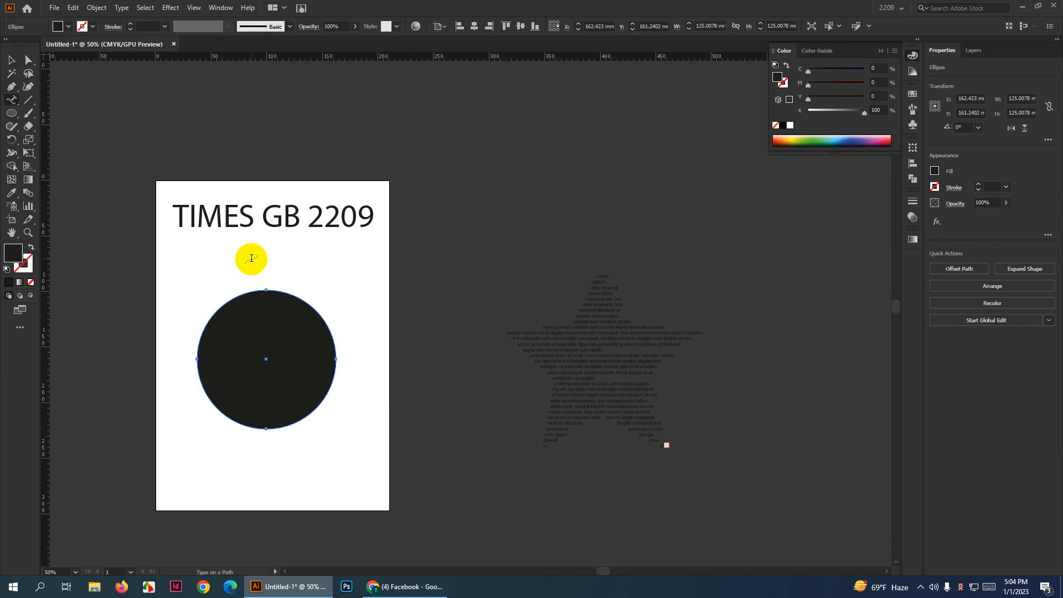
{"action": "scroll", "coordinate": [271, 291], "scroll_direction": "up", "scroll_amount": 1, "text": "alt"}
{"action": "scroll", "coordinate": [272, 292], "scroll_direction": "up", "scroll_amount": 1, "text": "alt"}
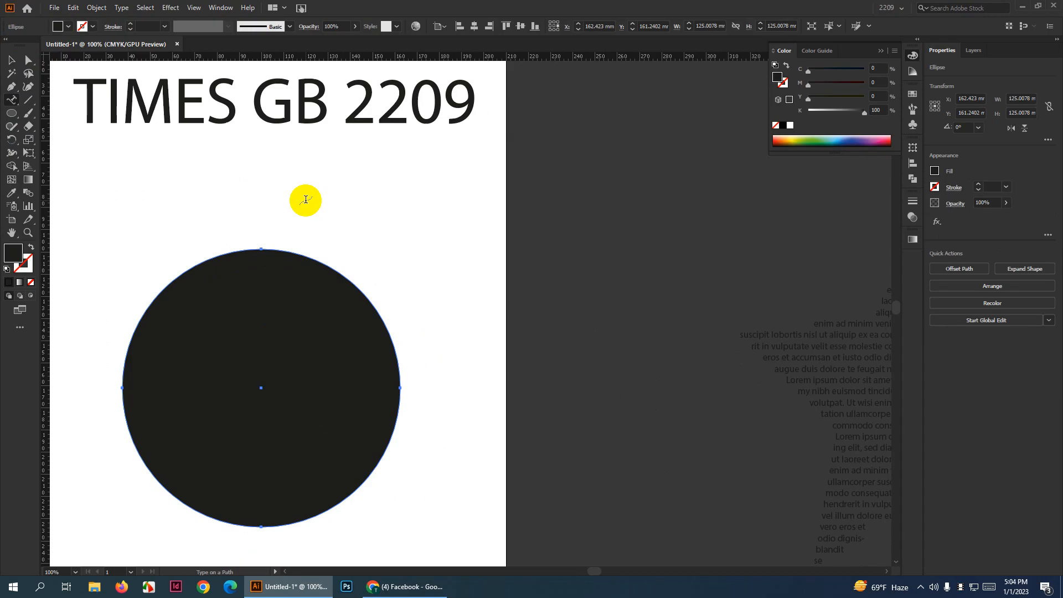
{"action": "left_click", "coordinate": [293, 249]}
{"action": "left_click", "coordinate": [11, 61]}
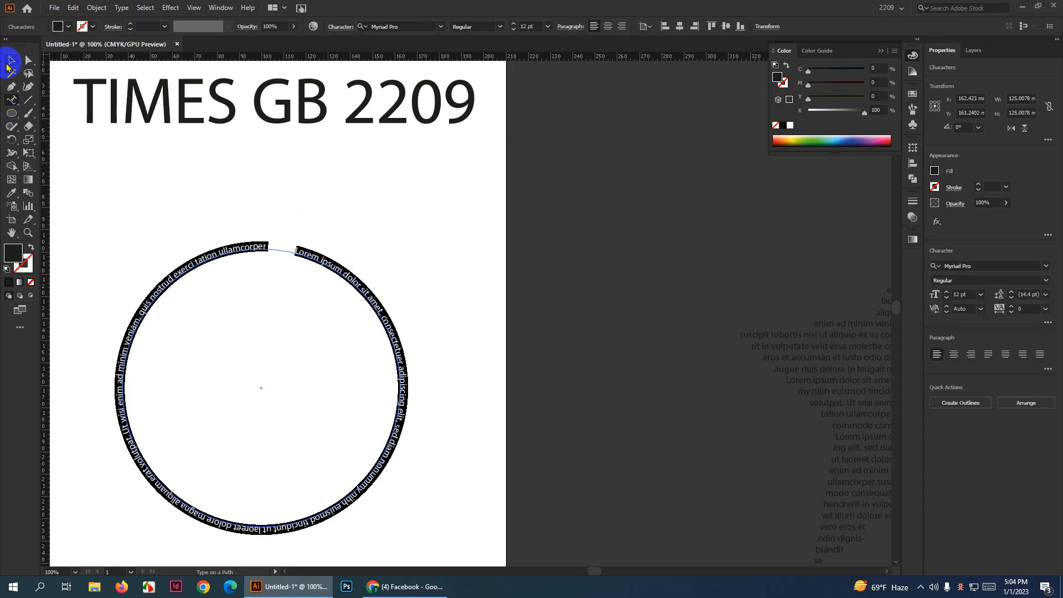
{"action": "left_click", "coordinate": [515, 295]}
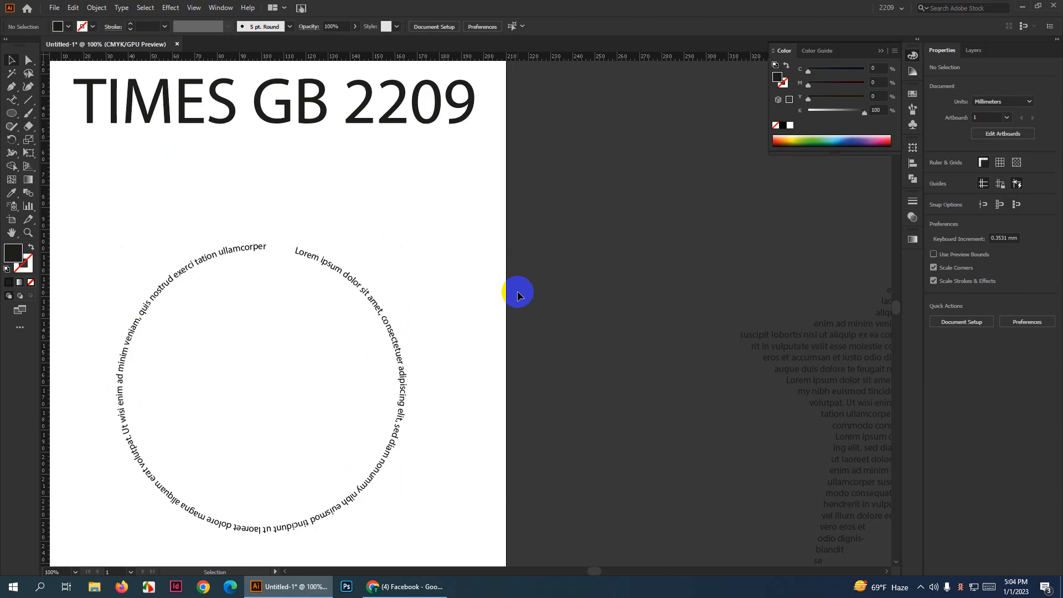
Set the circular text's font size to 26 pt and deselect it
{"action": "scroll", "coordinate": [518, 291], "scroll_direction": "down", "scroll_amount": 2}
{"action": "left_click_drag", "start_coordinate": [387, 205], "coordinate": [197, 340]}
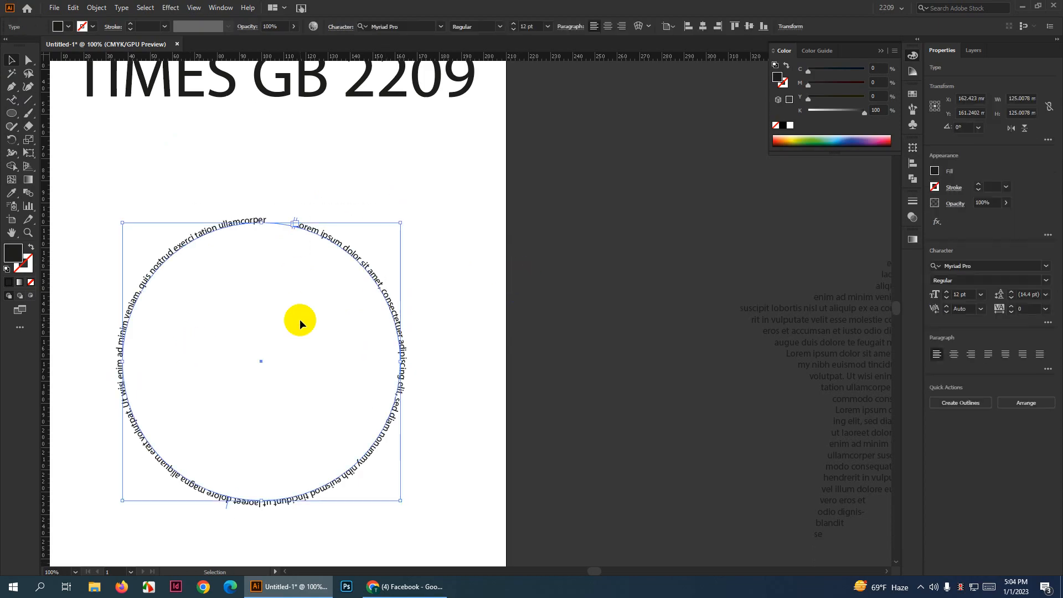
{"action": "scroll", "coordinate": [414, 305], "scroll_direction": "down", "scroll_amount": 3}
{"action": "scroll", "coordinate": [415, 309], "scroll_direction": "up", "scroll_amount": 3}
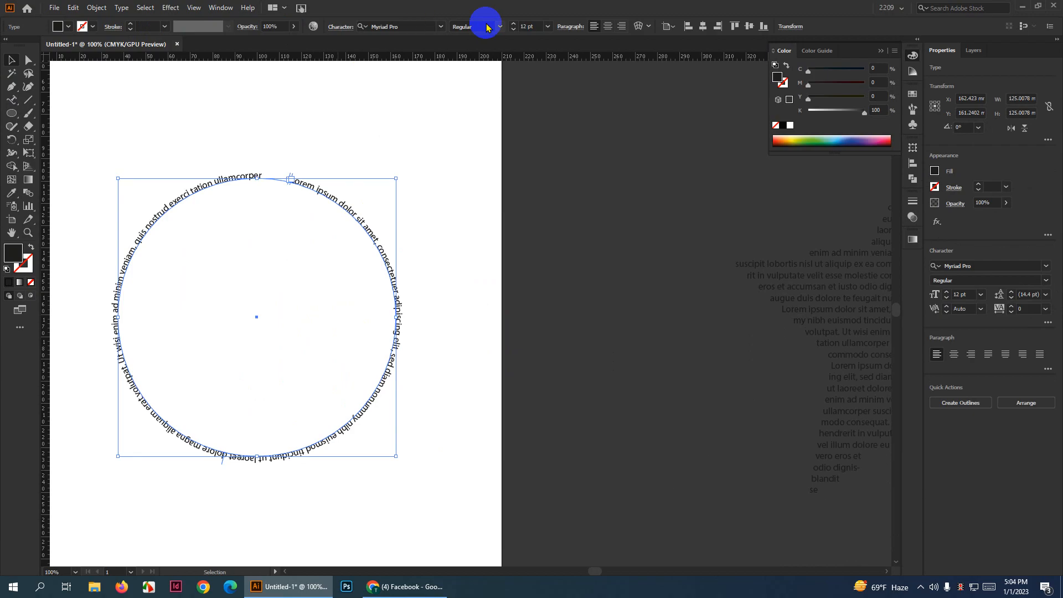
{"action": "scroll", "coordinate": [532, 34], "scroll_direction": "up", "scroll_amount": 14}
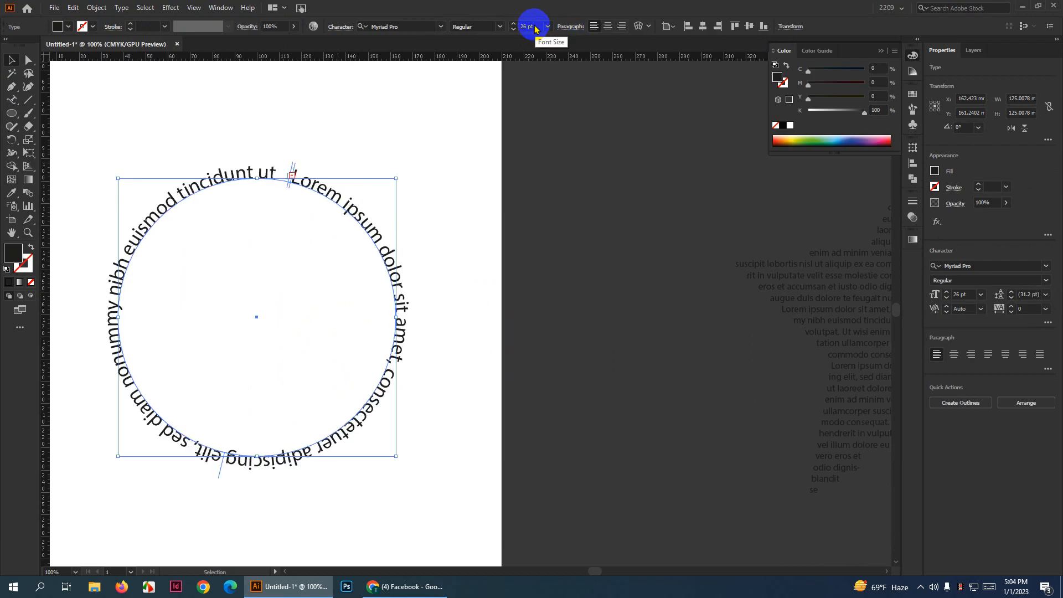
{"action": "scroll", "coordinate": [426, 243], "scroll_direction": "down", "scroll_amount": 3}
{"action": "left_click", "coordinate": [712, 301]}
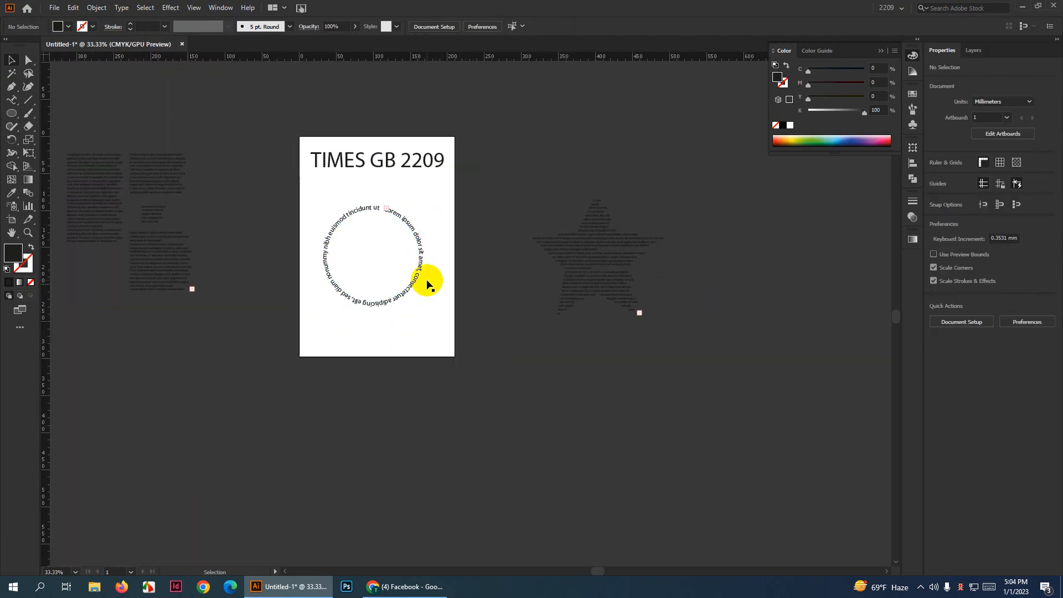
Move the circular text off the page to the canvas beyond the star-shaped text, and deselect it
{"action": "left_click_drag", "start_coordinate": [424, 274], "coordinate": [767, 254]}
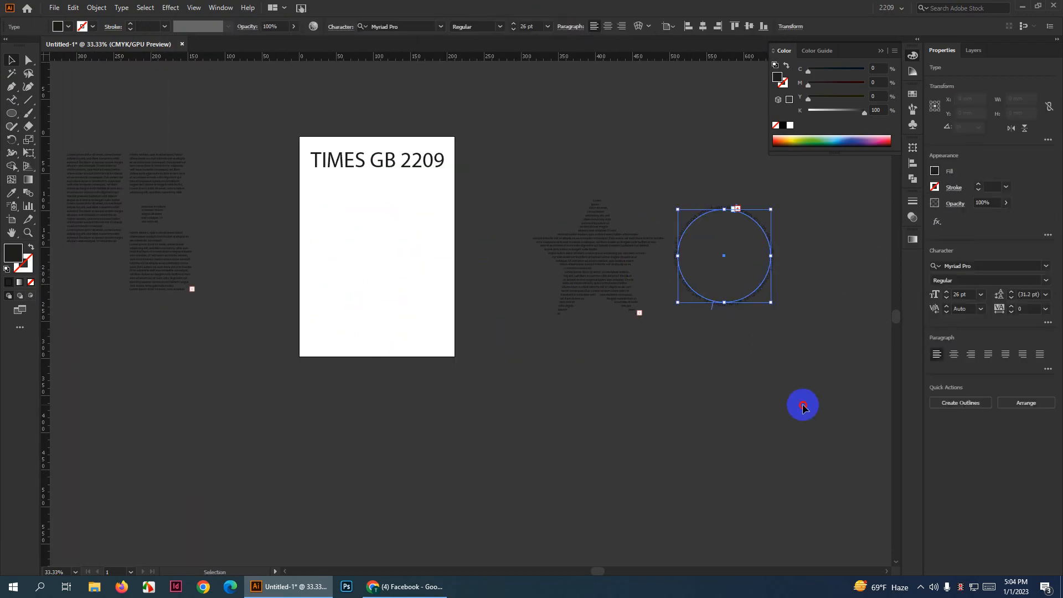
{"action": "left_click", "coordinate": [802, 405]}
{"action": "scroll", "coordinate": [752, 270], "scroll_direction": "up", "scroll_amount": 2}
{"action": "scroll", "coordinate": [543, 280], "scroll_direction": "down", "scroll_amount": 3}
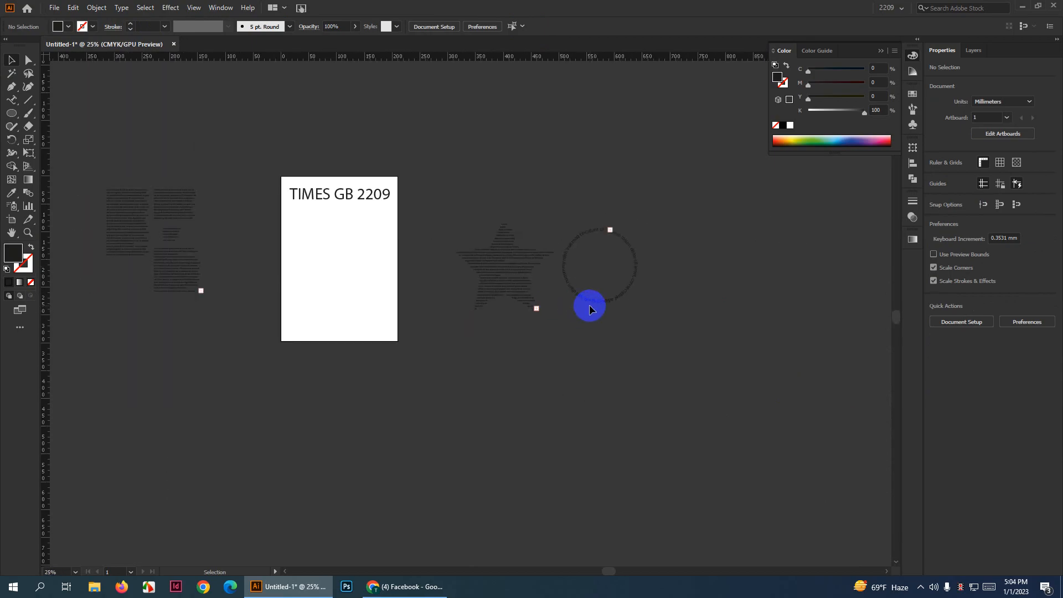
Place a vertical line of placeholder text on the page below the title with the Vertical Type tool, and deselect it
{"action": "left_click", "coordinate": [13, 100]}
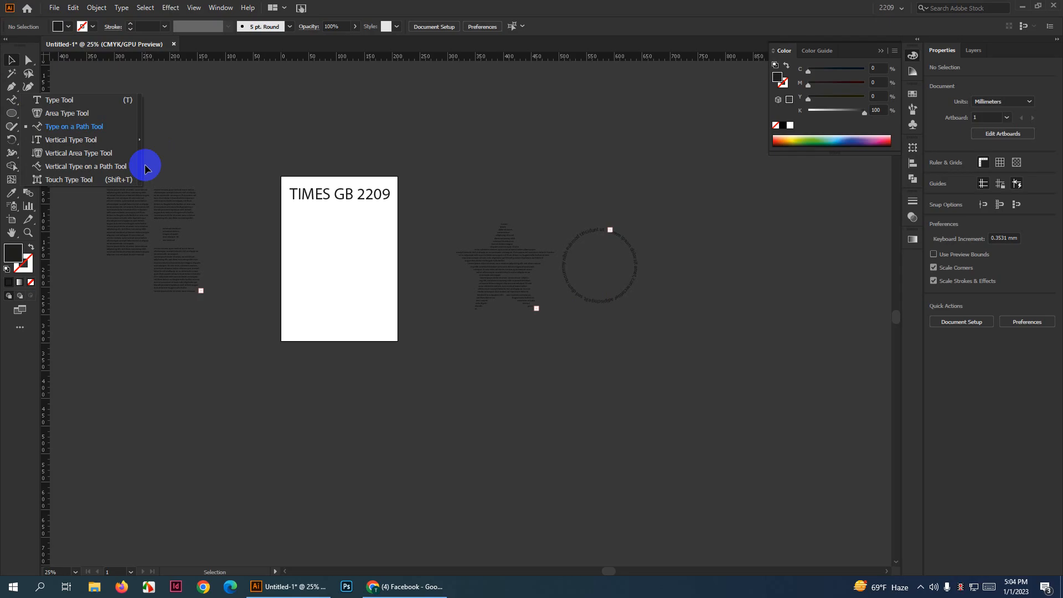
{"action": "left_click", "coordinate": [69, 139]}
{"action": "left_click", "coordinate": [357, 249]}
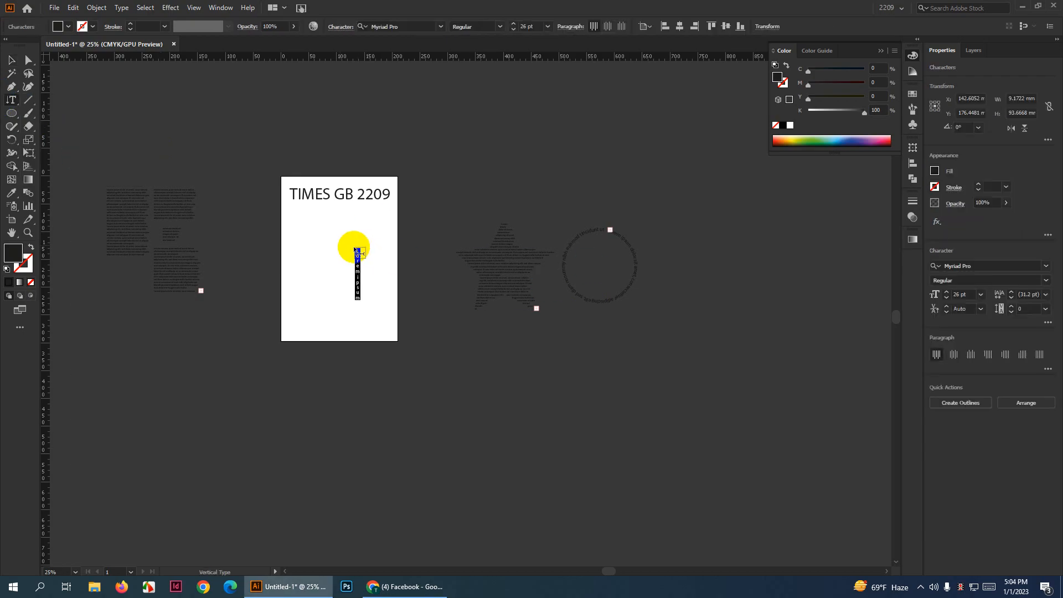
{"action": "left_click", "coordinate": [11, 61]}
{"action": "left_click", "coordinate": [206, 107]}
{"action": "scroll", "coordinate": [336, 261], "scroll_direction": "up", "scroll_amount": 4}
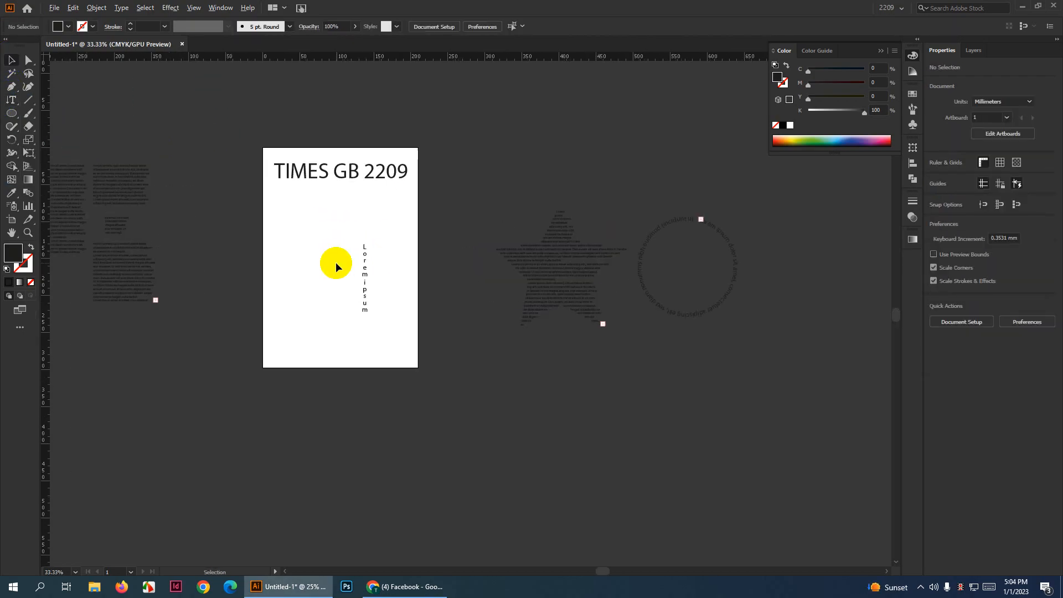
Create a vertical type area about 92 by 93 mm beside the existing vertical Lorem ipsum line on the artboard
{"action": "left_click_drag", "start_coordinate": [424, 313], "coordinate": [346, 304]}
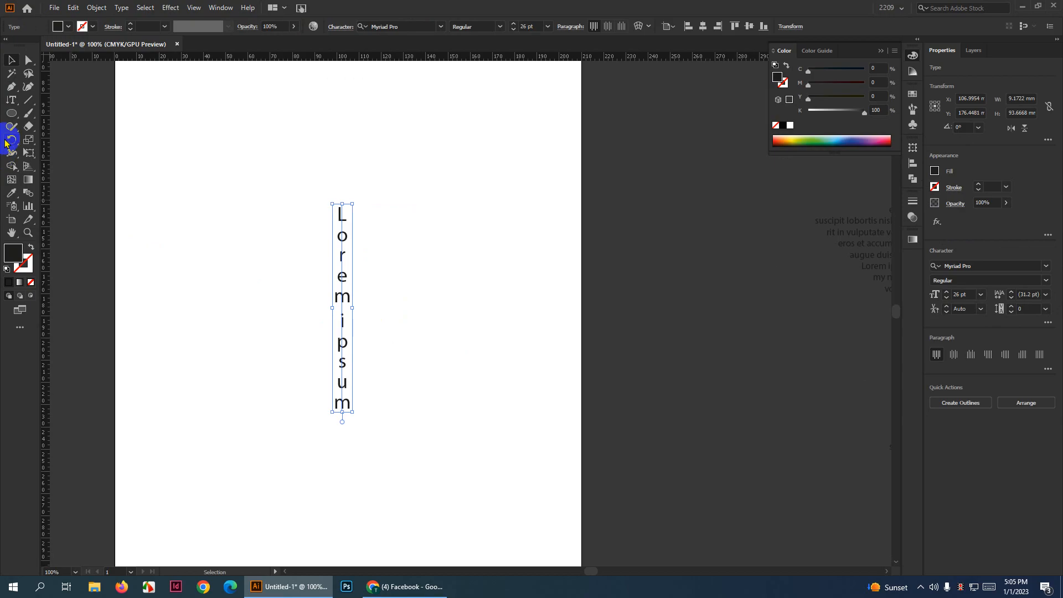
{"action": "left_click", "coordinate": [12, 100]}
{"action": "left_click", "coordinate": [55, 139]}
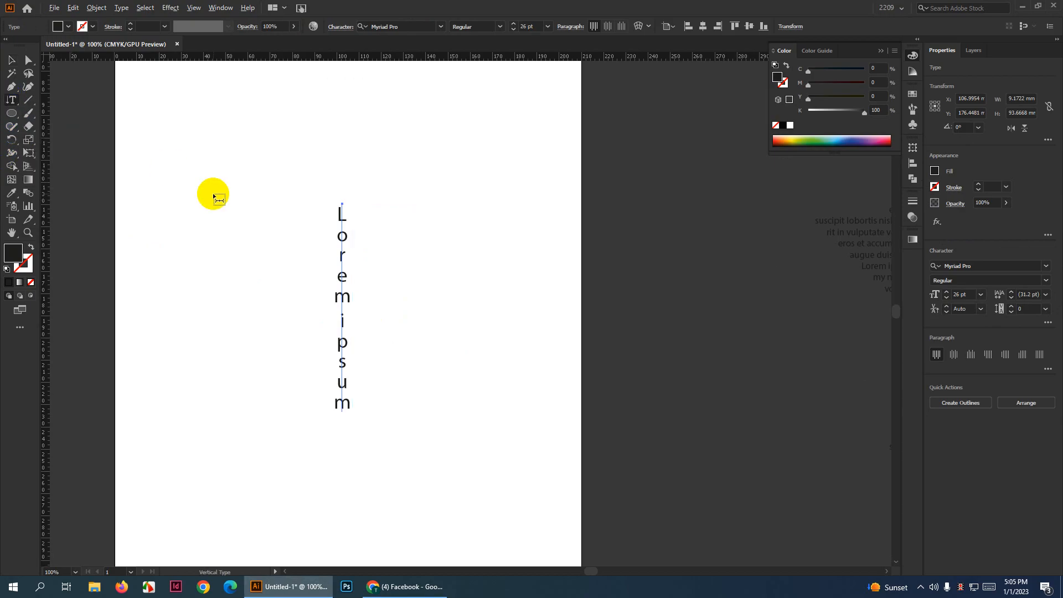
{"action": "scroll", "coordinate": [216, 200], "scroll_direction": "down", "scroll_amount": 1}
{"action": "left_click_drag", "start_coordinate": [318, 206], "coordinate": [454, 341]}
{"action": "left_click", "coordinate": [11, 61]}
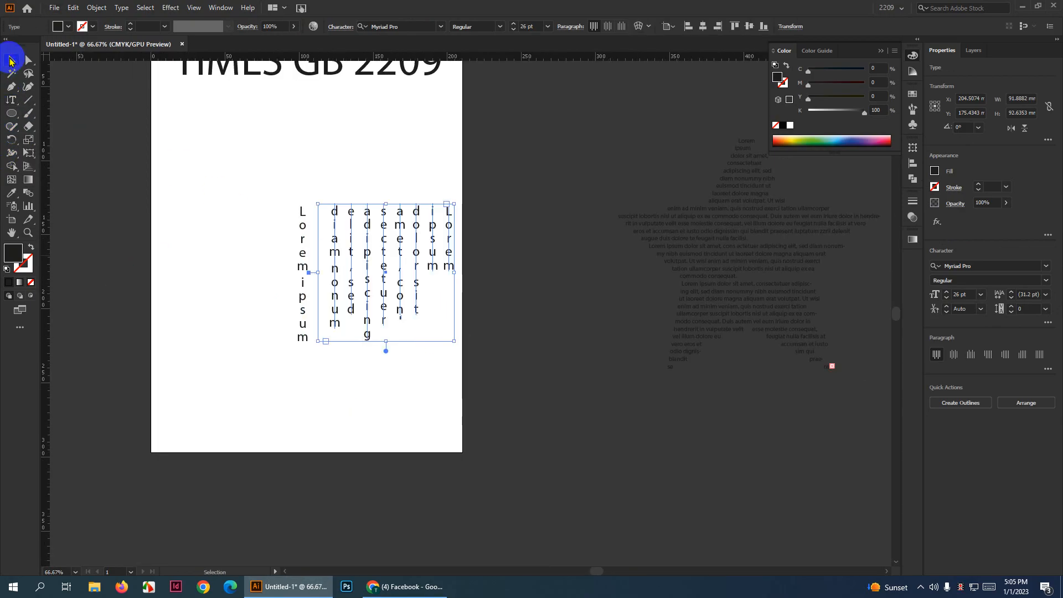
{"action": "left_click", "coordinate": [175, 191]}
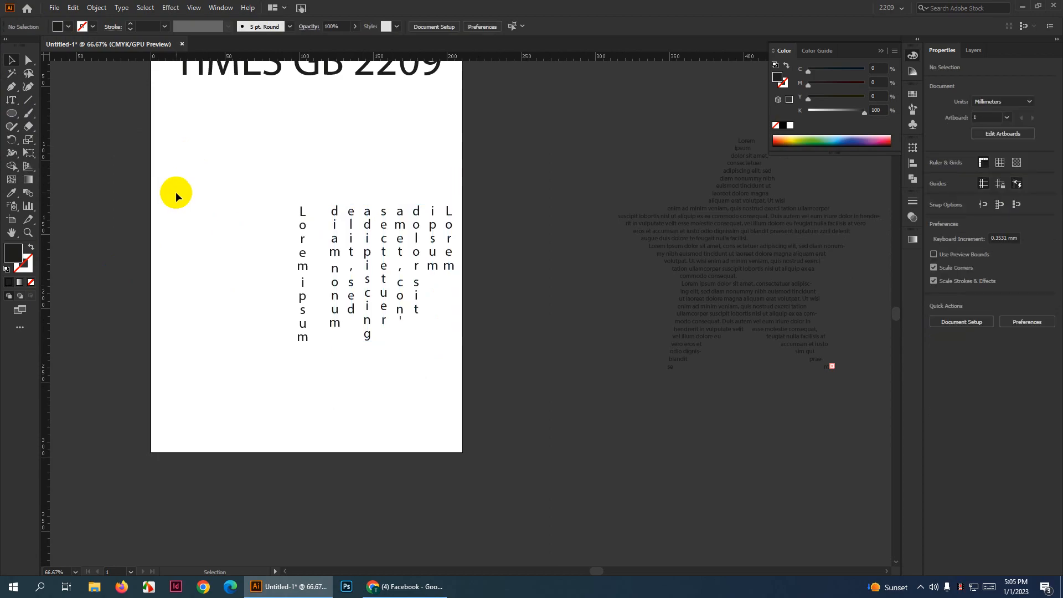
Delete the vertical text line and the vertical text area below the title
{"action": "scroll", "coordinate": [518, 304], "scroll_direction": "up", "scroll_amount": 4}
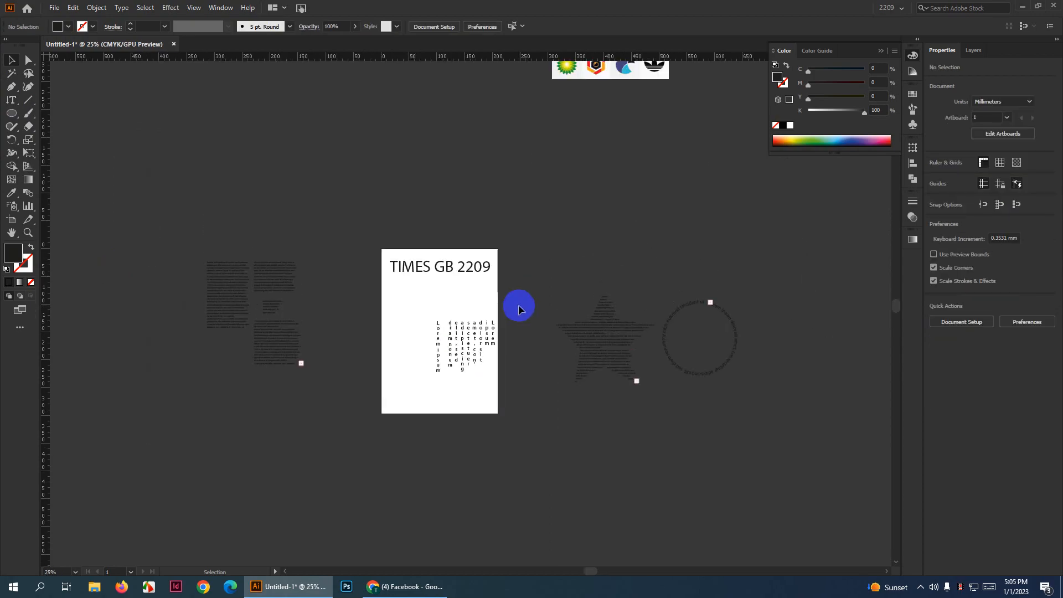
{"action": "scroll", "coordinate": [460, 369], "scroll_direction": "up", "scroll_amount": 2}
{"action": "left_click_drag", "start_coordinate": [381, 271], "coordinate": [618, 446]}
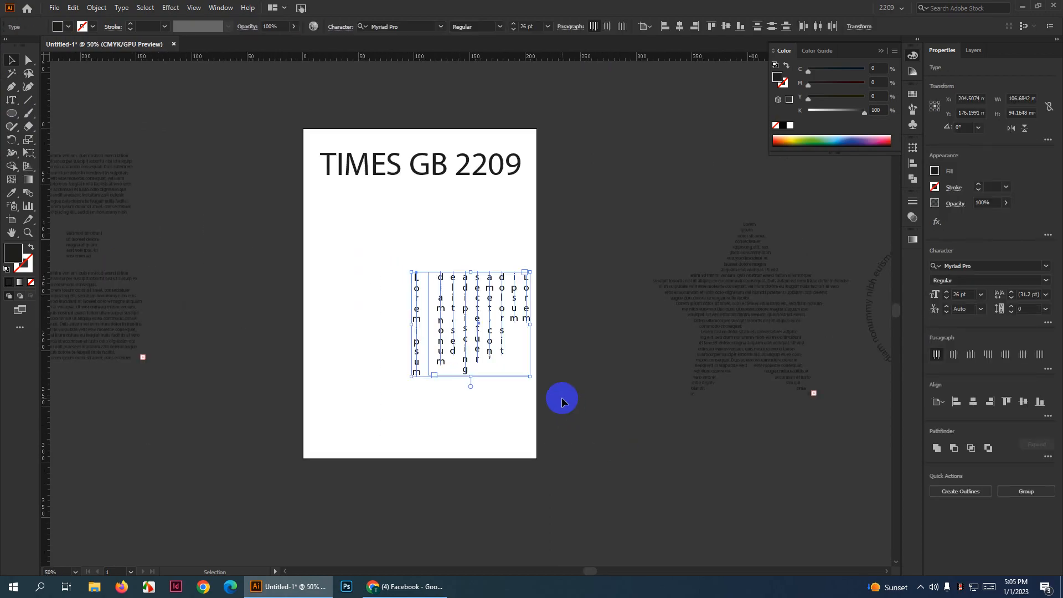
{"action": "key", "text": "Delete"}
{"action": "key", "text": "backslash"}
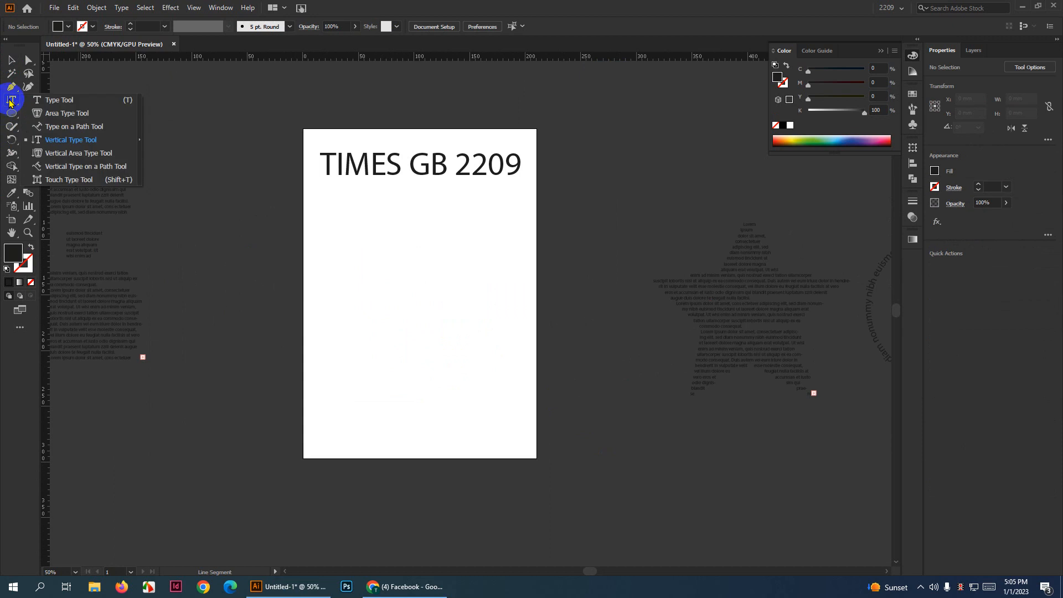
Draw a circle about 111 mm in diameter on the artboard and fill it with vertical area type
{"action": "left_click", "coordinate": [11, 114]}
{"action": "mouse_move", "coordinate": [413, 249]}
{"action": "left_mouse_down"}
{"action": "mouse_move", "coordinate": [491, 318]}
{"action": "mouse_move", "coordinate": [400, 288]}
{"action": "left_mouse_up"}
{"action": "left_click_drag", "start_coordinate": [11, 100], "coordinate": [59, 155]}
{"action": "left_click", "coordinate": [383, 220]}
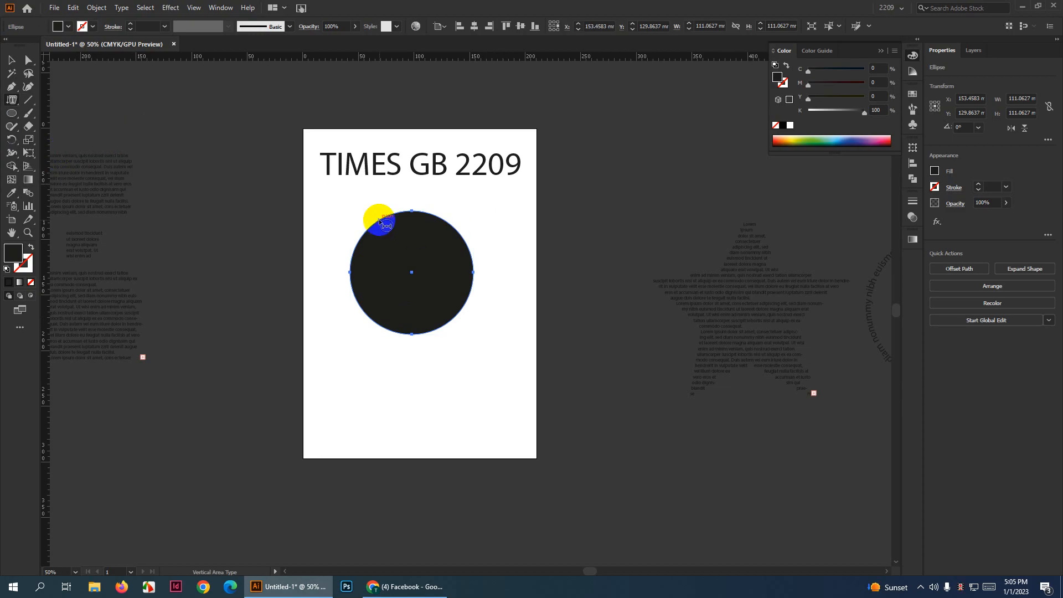
{"action": "left_click", "coordinate": [11, 59]}
{"action": "left_click", "coordinate": [506, 394]}
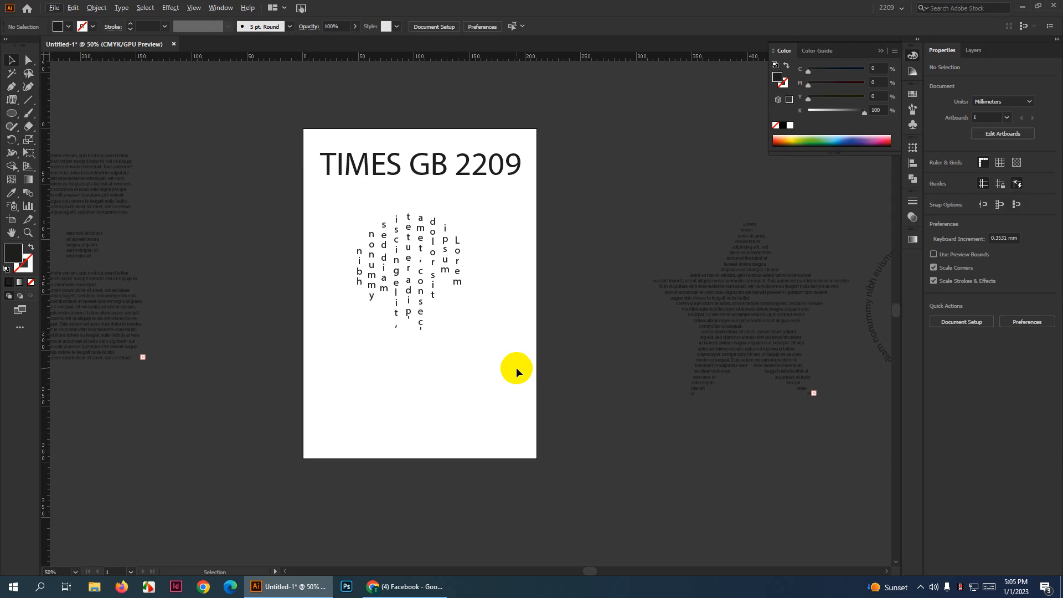
Delete the circular block of vertical text from the artboard
{"action": "scroll", "coordinate": [496, 408], "scroll_direction": "down", "scroll_amount": 1}
{"action": "scroll", "coordinate": [441, 340], "scroll_direction": "up", "scroll_amount": 3}
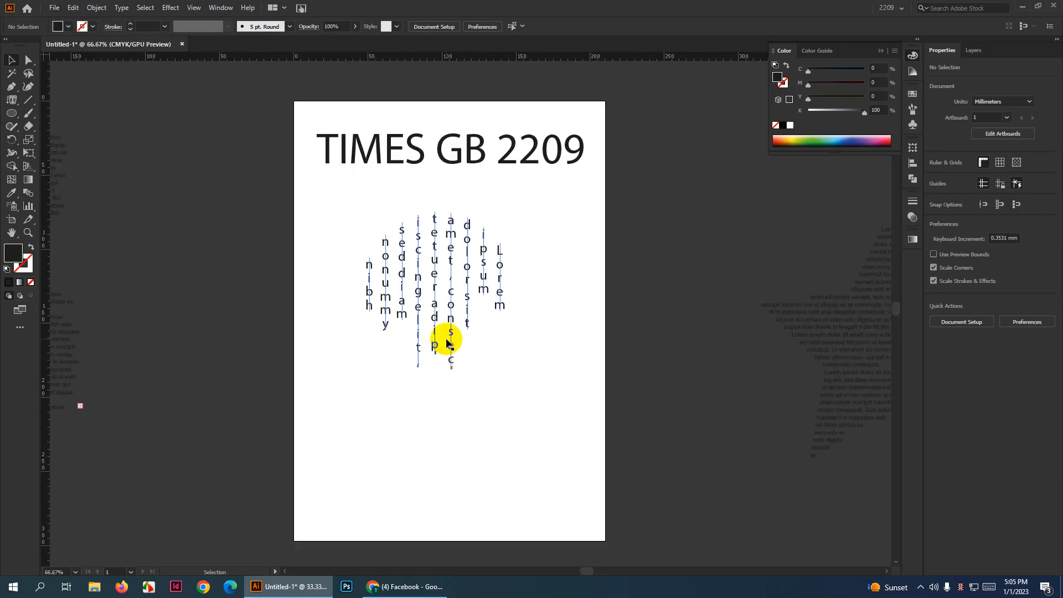
{"action": "left_click", "coordinate": [447, 339]}
{"action": "key", "text": "Delete"}
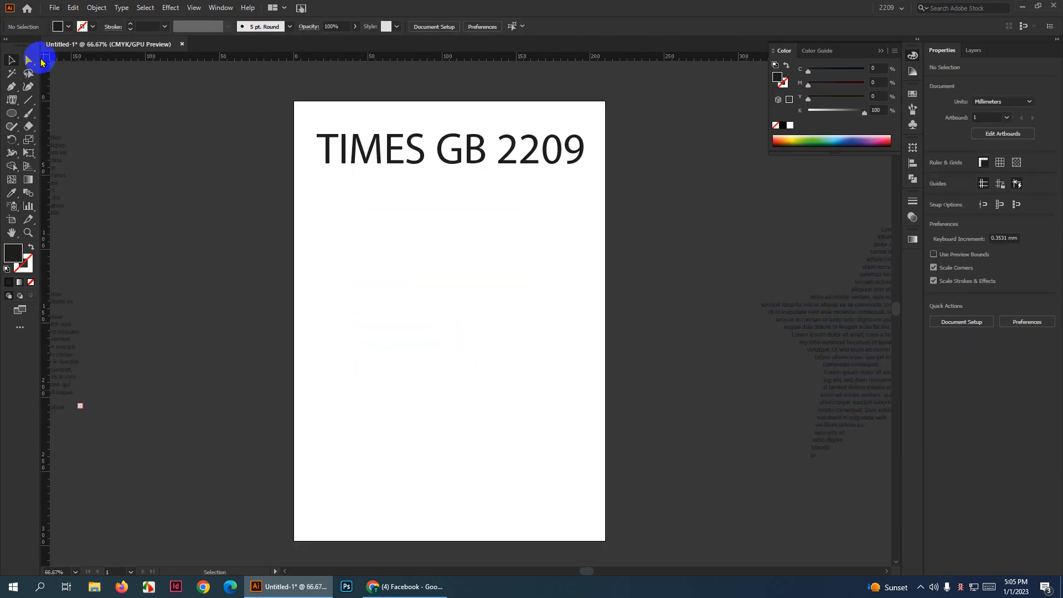
Draw a hexagon about 146 mm wide and 127 mm high below the title using the Polygon tool
{"action": "left_click", "coordinate": [13, 100]}
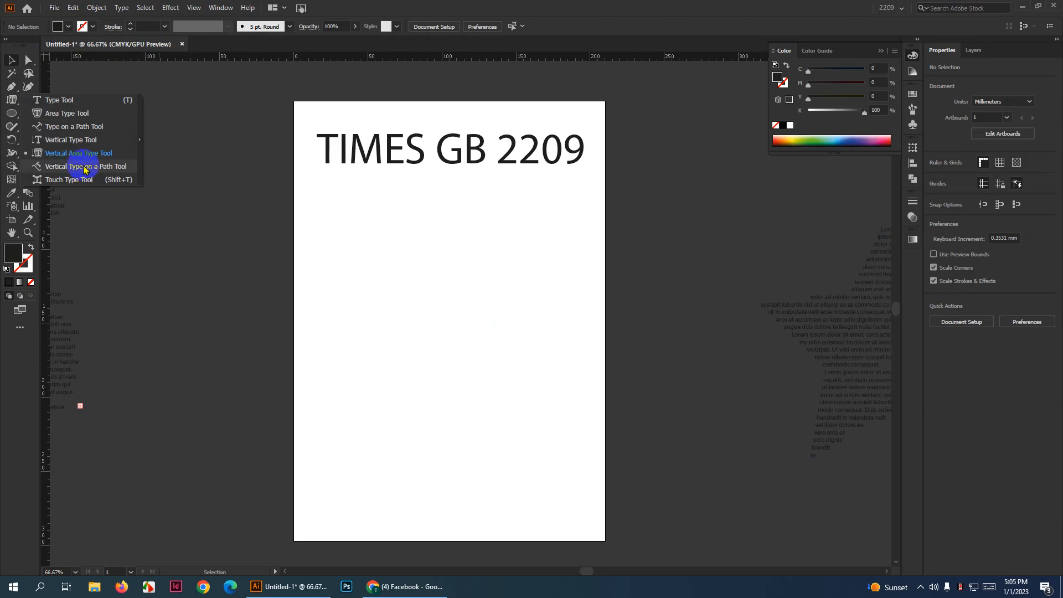
{"action": "right_click", "coordinate": [12, 113]}
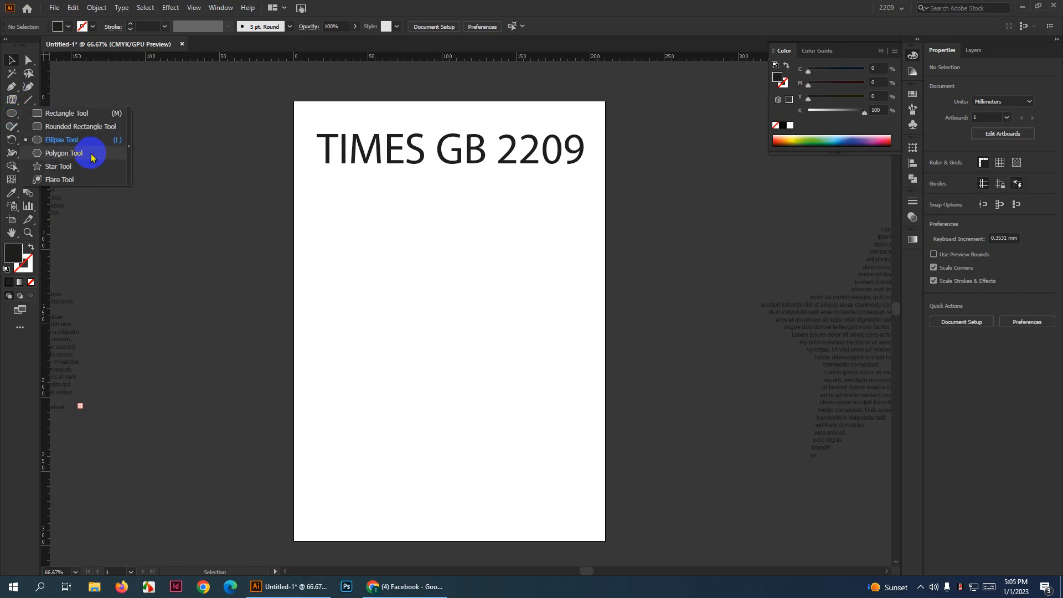
{"action": "left_click", "coordinate": [83, 148]}
{"action": "left_click_drag", "start_coordinate": [432, 327], "coordinate": [545, 402]}
Run vertical placeholder type along the hexagon's outline with the Vertical Type on a Path tool
{"action": "right_click", "coordinate": [11, 99]}
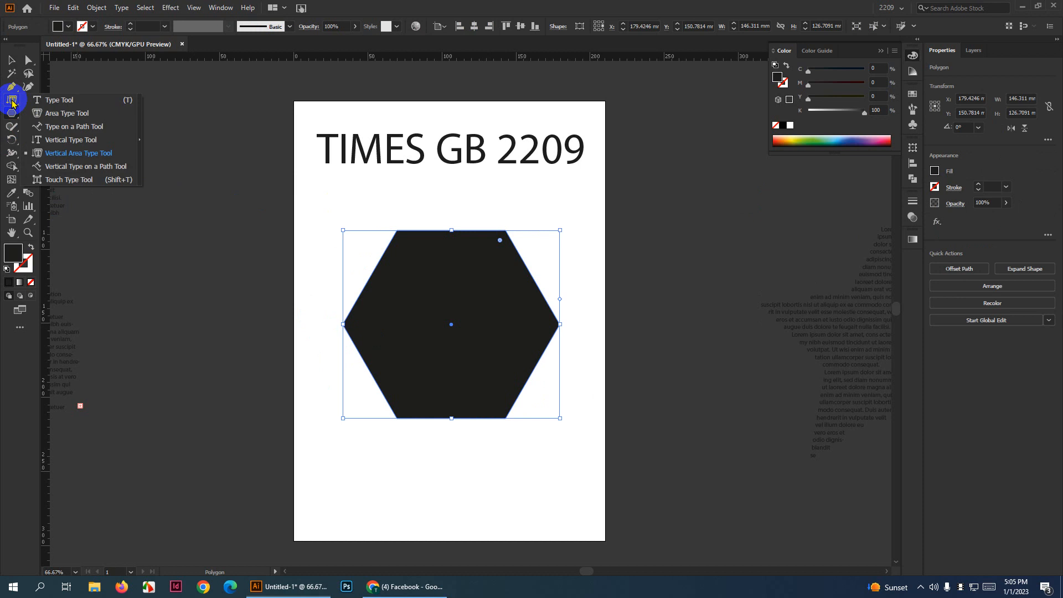
{"action": "left_click", "coordinate": [101, 173]}
{"action": "left_click", "coordinate": [444, 262]}
{"action": "left_click", "coordinate": [636, 307]}
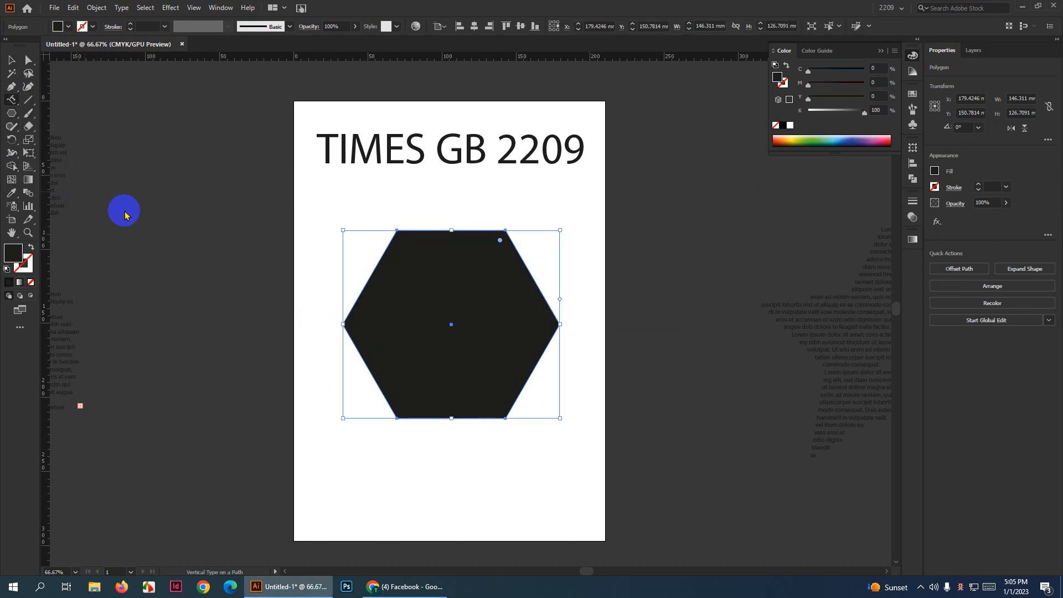
{"action": "left_click", "coordinate": [426, 234]}
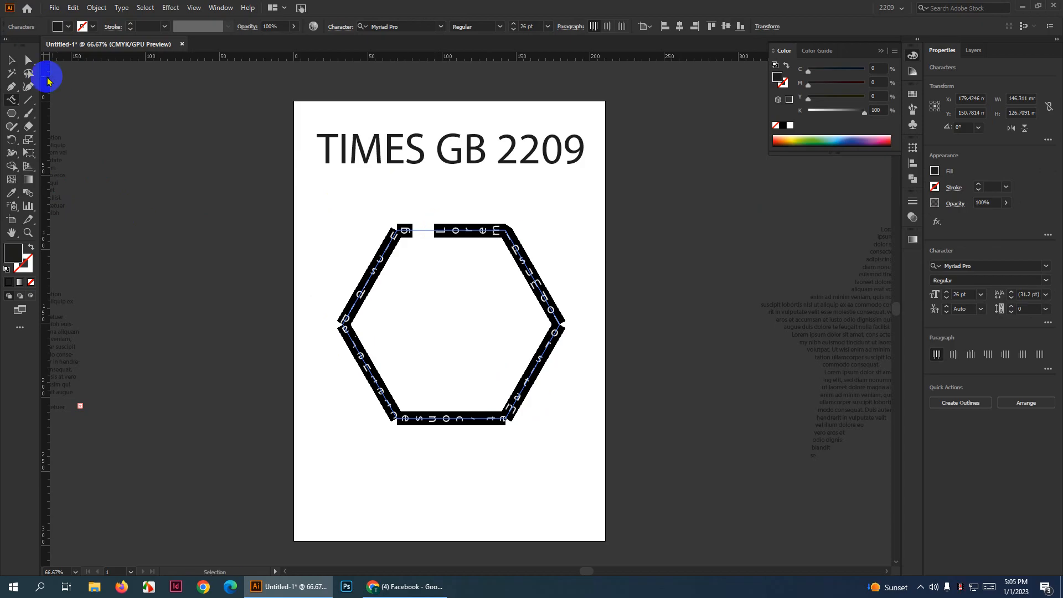
{"action": "left_click", "coordinate": [11, 61]}
{"action": "left_click", "coordinate": [278, 292]}
Place the circular path text directly beside the hexagonal vertical path text to compare their letter orientation
{"action": "scroll", "coordinate": [581, 311], "scroll_direction": "up", "scroll_amount": 2}
{"action": "scroll", "coordinate": [584, 314], "scroll_direction": "down", "scroll_amount": 2}
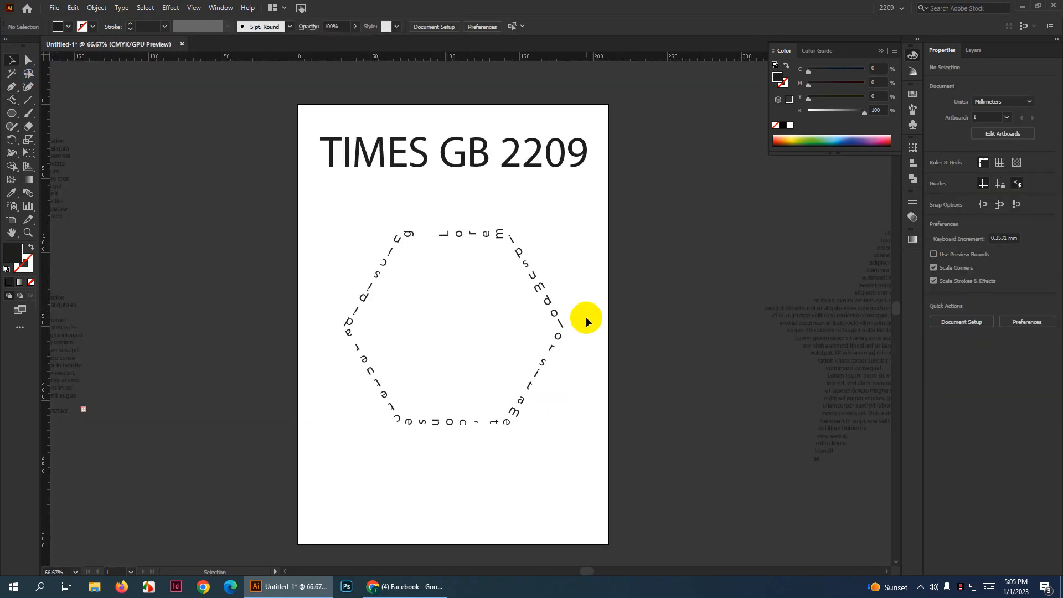
{"action": "scroll", "coordinate": [570, 320], "scroll_direction": "down", "scroll_amount": 3}
{"action": "left_click_drag", "start_coordinate": [704, 346], "coordinate": [523, 344]}
{"action": "scroll", "coordinate": [545, 327], "scroll_direction": "up", "scroll_amount": 3}
{"action": "left_click", "coordinate": [439, 332]}
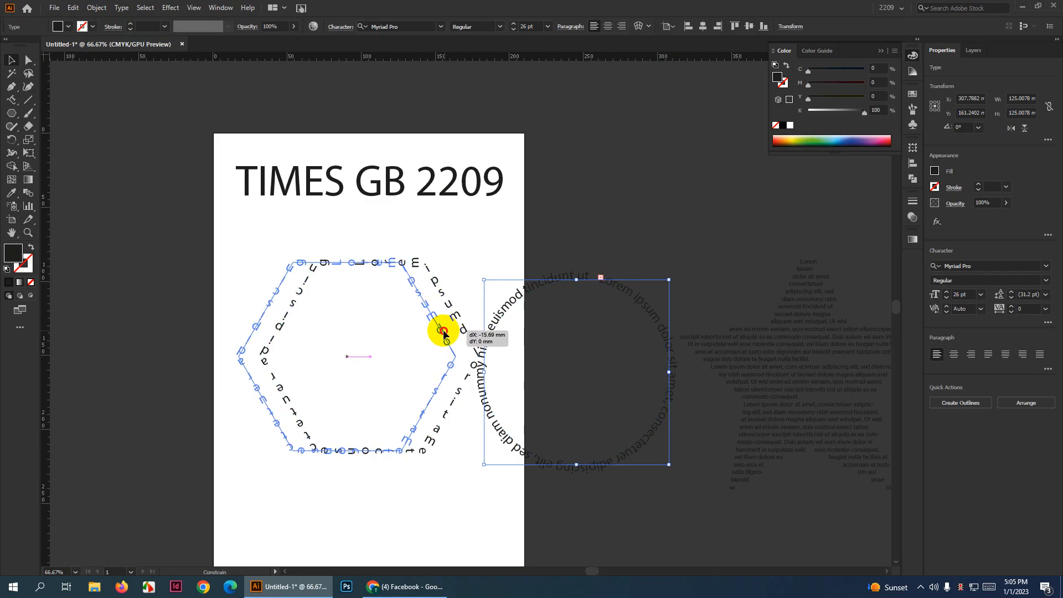
{"action": "left_click_drag", "start_coordinate": [510, 304], "coordinate": [487, 285]}
{"action": "scroll", "coordinate": [646, 220], "scroll_direction": "down", "scroll_amount": 3}
{"action": "scroll", "coordinate": [584, 268], "scroll_direction": "up", "scroll_amount": 5}
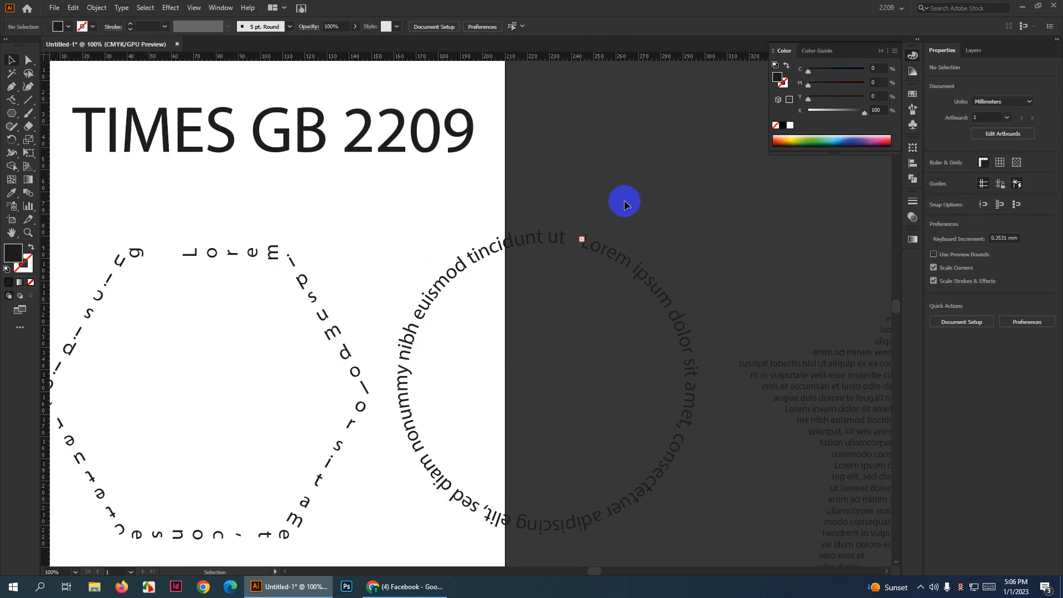
Move the hexagonal and circular path texts together off the artboard, to the right of the star-shaped text
{"action": "left_click", "coordinate": [247, 384]}
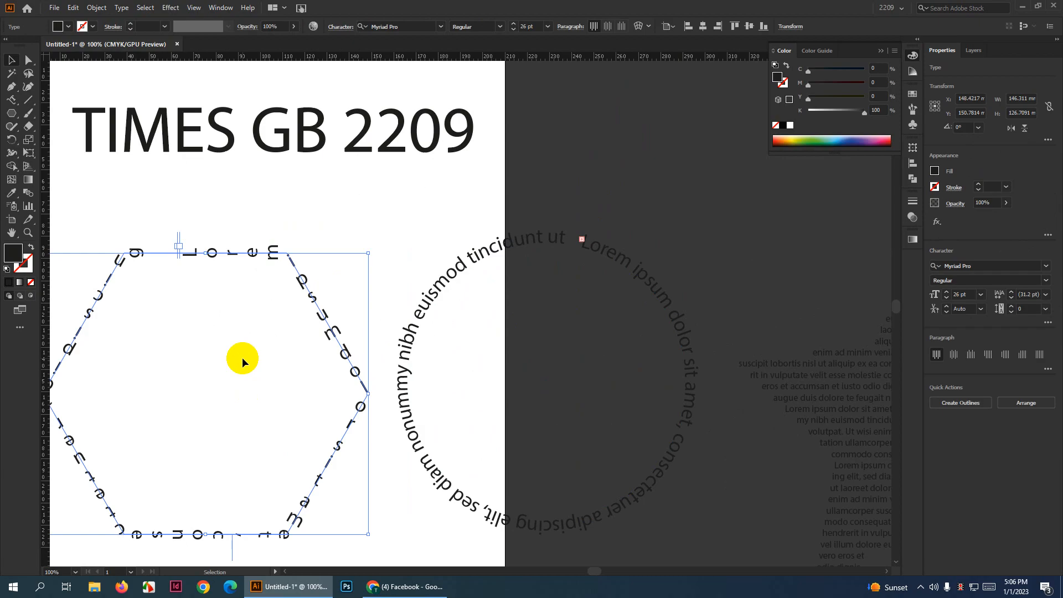
{"action": "scroll", "coordinate": [423, 367], "scroll_direction": "down", "scroll_amount": 3}
{"action": "left_click", "coordinate": [418, 357], "text": "shift"}
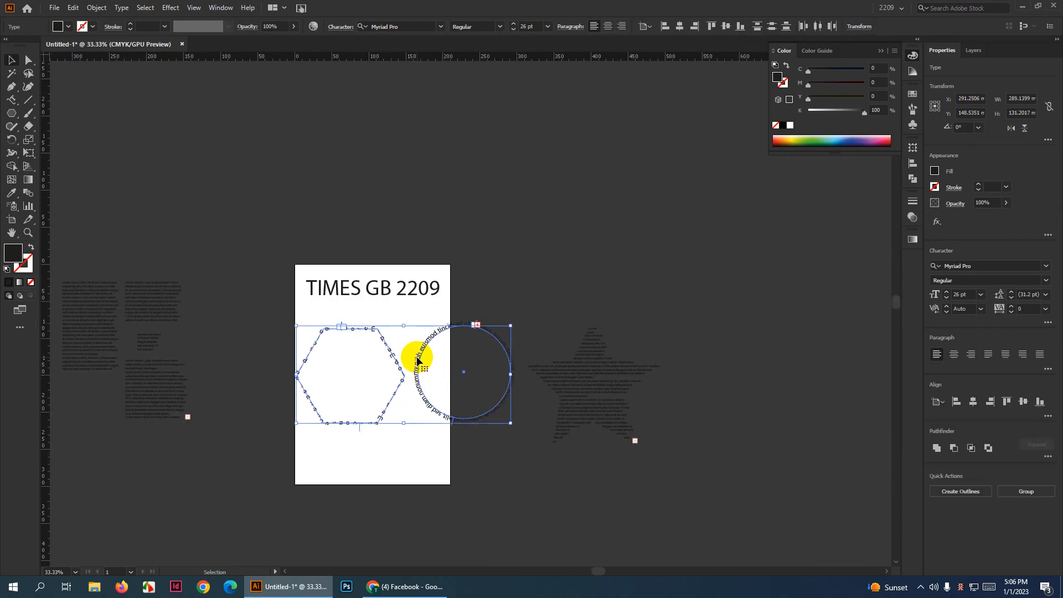
{"action": "left_click_drag", "start_coordinate": [418, 357], "coordinate": [806, 365]}
{"action": "left_click", "coordinate": [714, 310]}
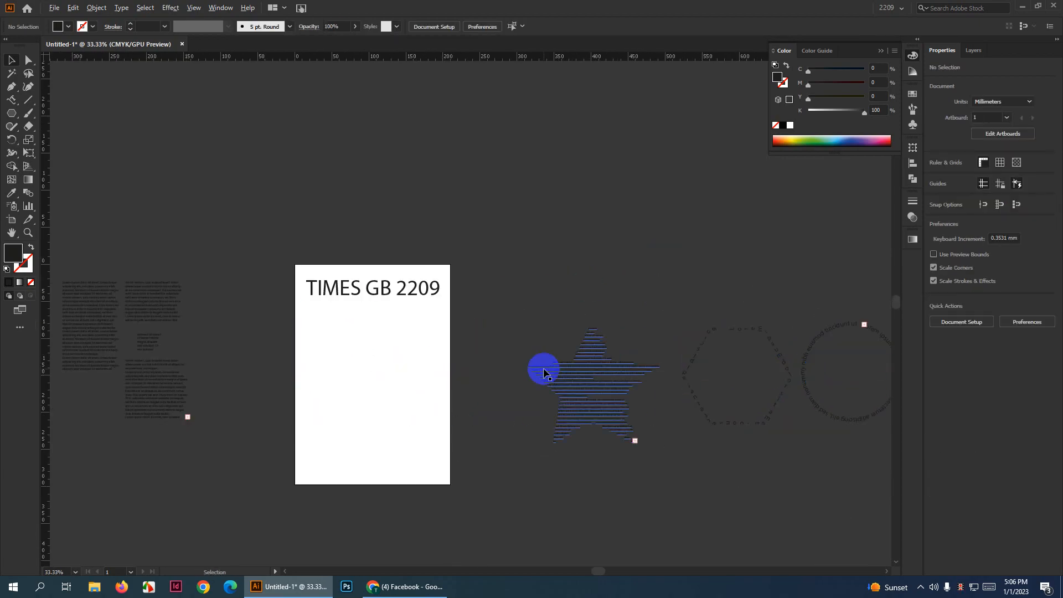
Duplicate the TIMES GB 2209 title directly below the original on the artboard
{"action": "scroll", "coordinate": [544, 368], "scroll_direction": "up", "scroll_amount": 2}
{"action": "left_click_drag", "start_coordinate": [12, 101], "coordinate": [83, 188]}
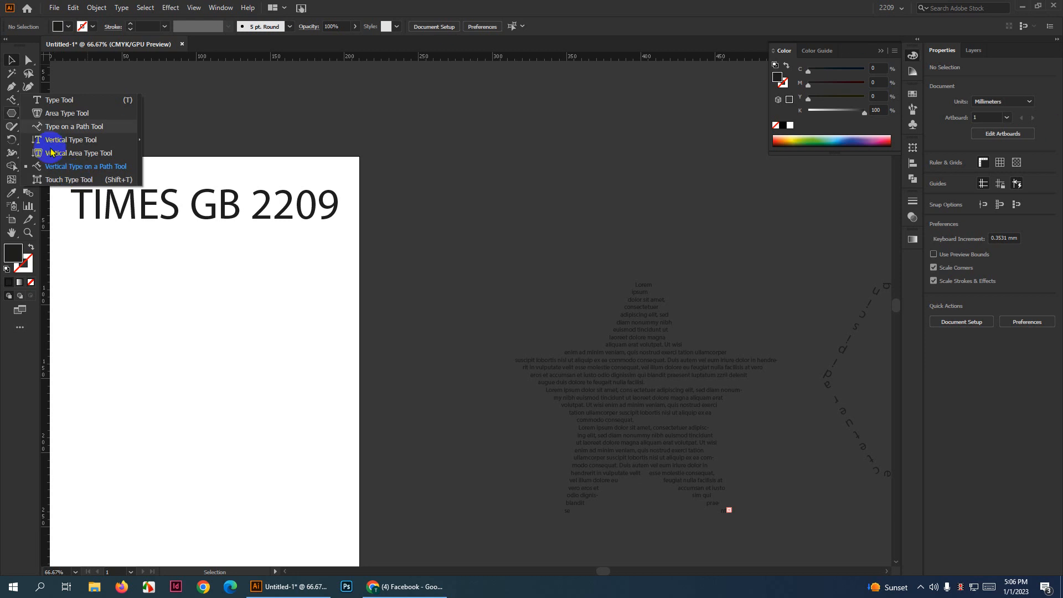
{"action": "scroll", "coordinate": [375, 256], "scroll_direction": "down", "scroll_amount": 1}
{"action": "scroll", "coordinate": [376, 253], "scroll_direction": "down", "scroll_amount": 1}
{"action": "scroll", "coordinate": [307, 242], "scroll_direction": "up", "scroll_amount": 3}
{"action": "left_click", "coordinate": [272, 197]}
{"action": "scroll", "coordinate": [605, 323], "scroll_direction": "down", "scroll_amount": 2}
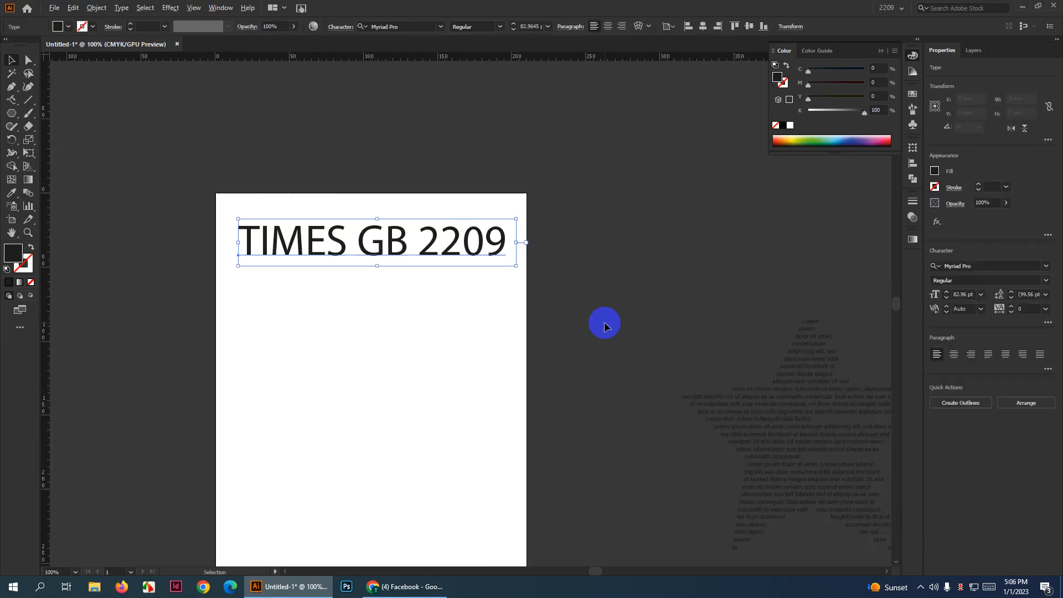
{"action": "scroll", "coordinate": [431, 280], "scroll_direction": "up", "scroll_amount": 1}
{"action": "left_click_drag", "start_coordinate": [456, 259], "coordinate": [501, 342]}
{"action": "scroll", "coordinate": [534, 352], "scroll_direction": "up", "scroll_amount": 1}
{"action": "scroll", "coordinate": [520, 350], "scroll_direction": "down", "scroll_amount": 3}
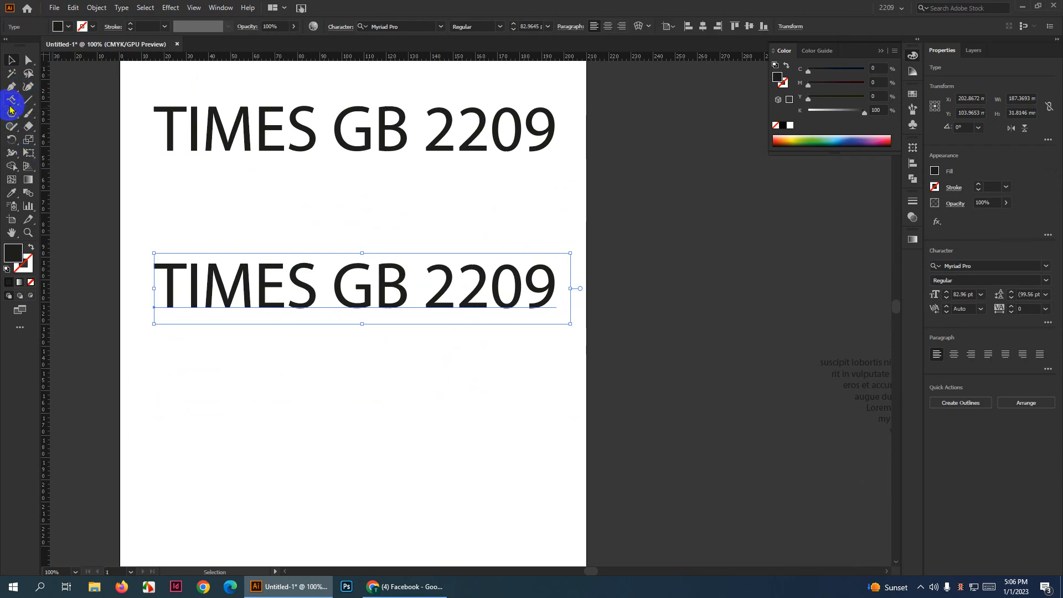
Enlarge the first 2 of the lower title to 105 pt with the Touch Type tool, scale it up further and try rotating it
{"action": "left_click_drag", "start_coordinate": [10, 109], "coordinate": [88, 180]}
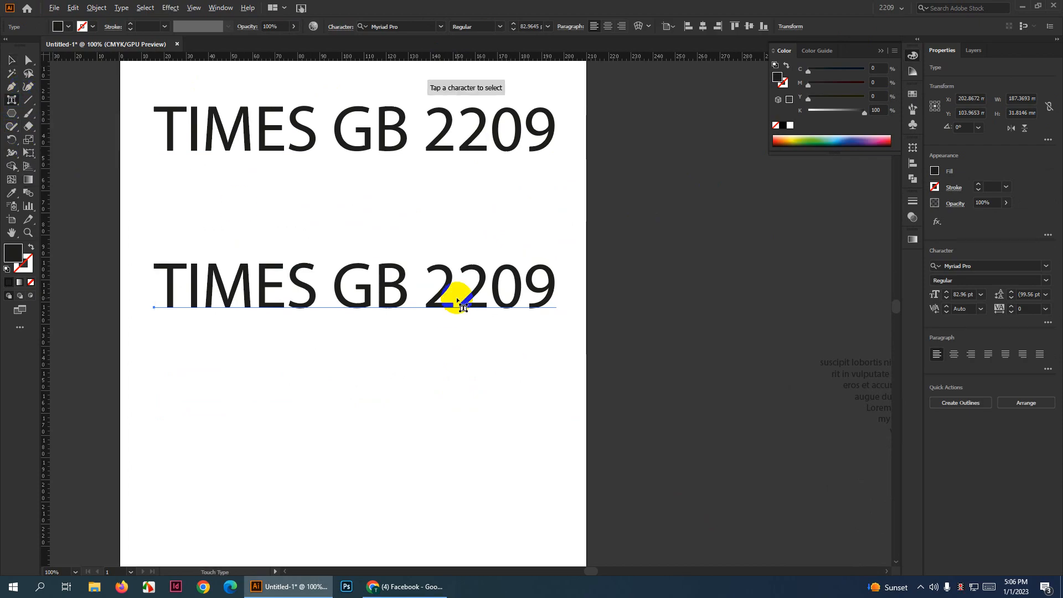
{"action": "scroll", "coordinate": [458, 301], "scroll_direction": "up", "scroll_amount": 2}
{"action": "left_click", "coordinate": [411, 309]}
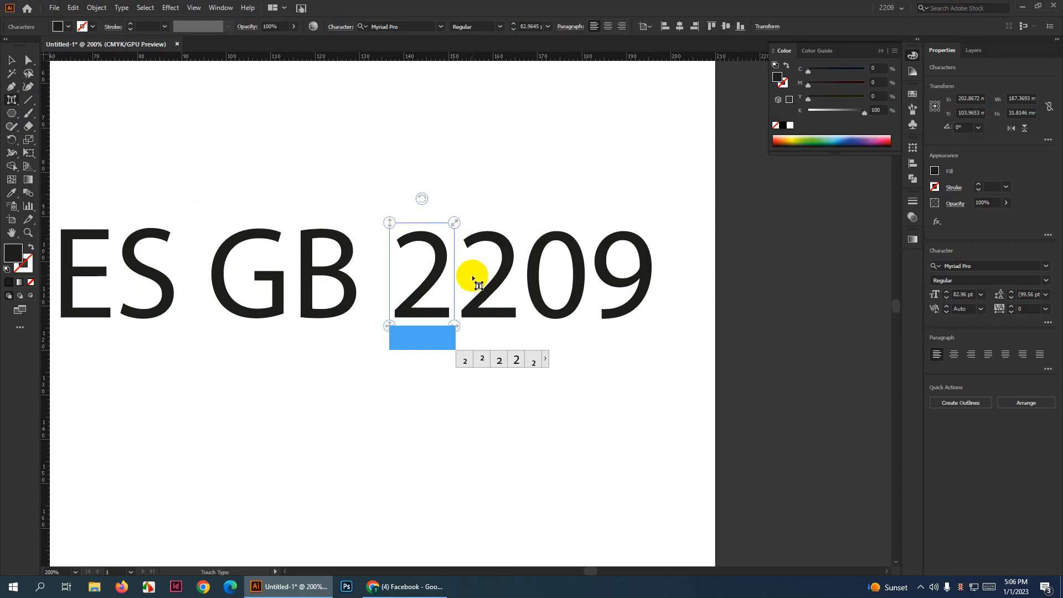
{"action": "scroll", "coordinate": [535, 26], "scroll_direction": "up", "scroll_amount": 1}
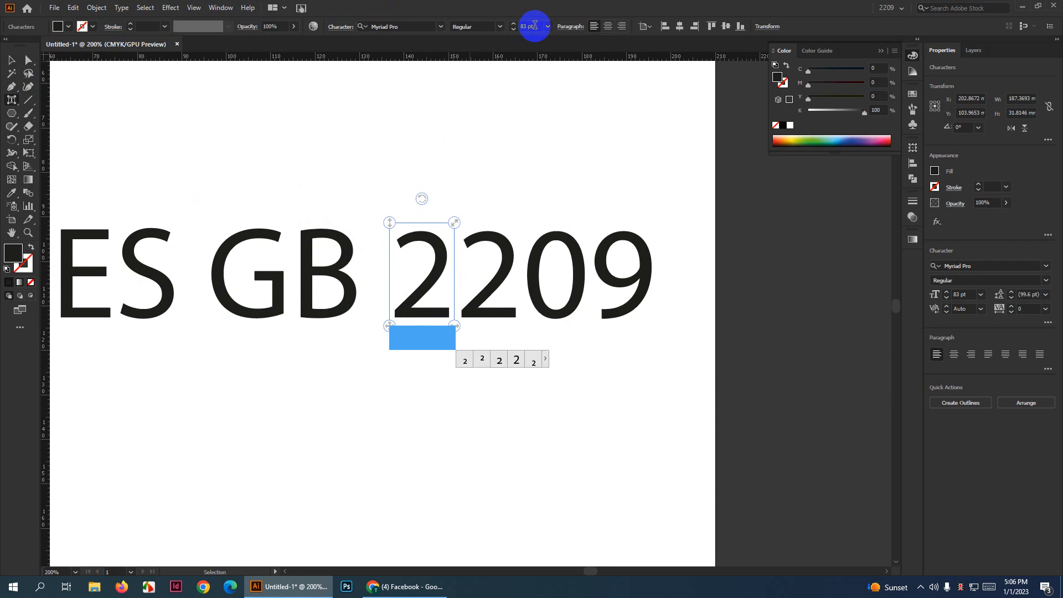
{"action": "scroll", "coordinate": [535, 26], "scroll_direction": "up", "scroll_amount": 20}
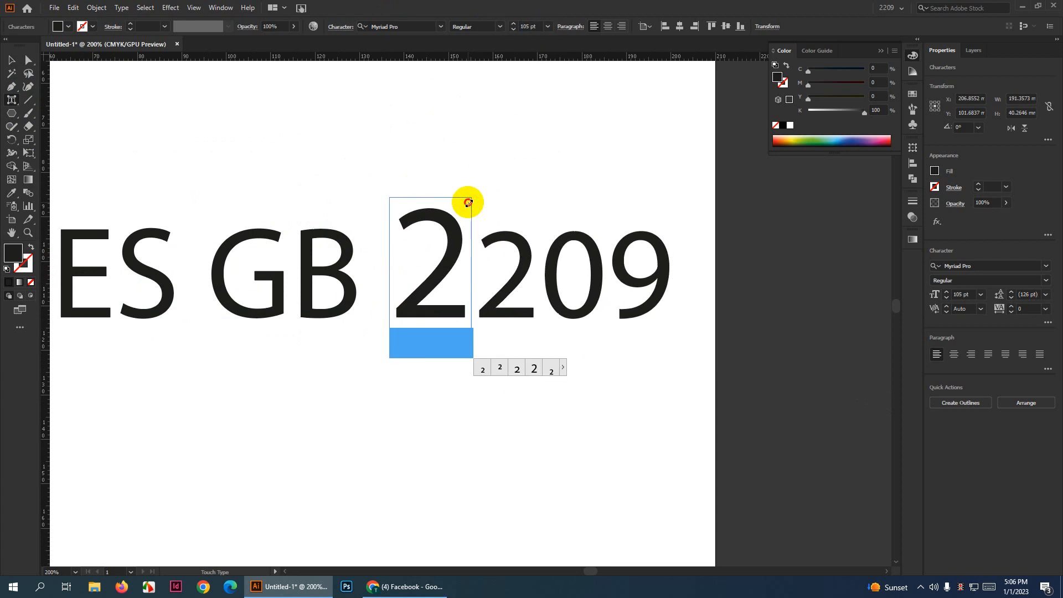
{"action": "left_click_drag", "start_coordinate": [468, 203], "coordinate": [527, 162]}
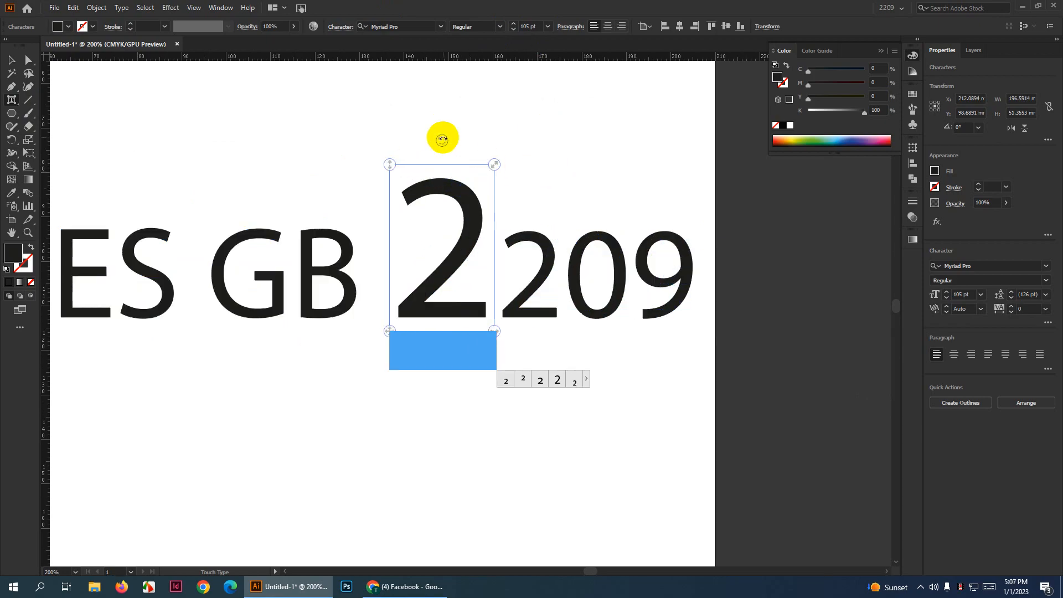
{"action": "left_click_drag", "start_coordinate": [442, 139], "coordinate": [624, 227]}
Undo the font size, scaling and rotation changes made to the first 2 of the lower title
{"action": "key", "text": "ctrl+z"}
{"action": "key", "text": "ctrl+z"}
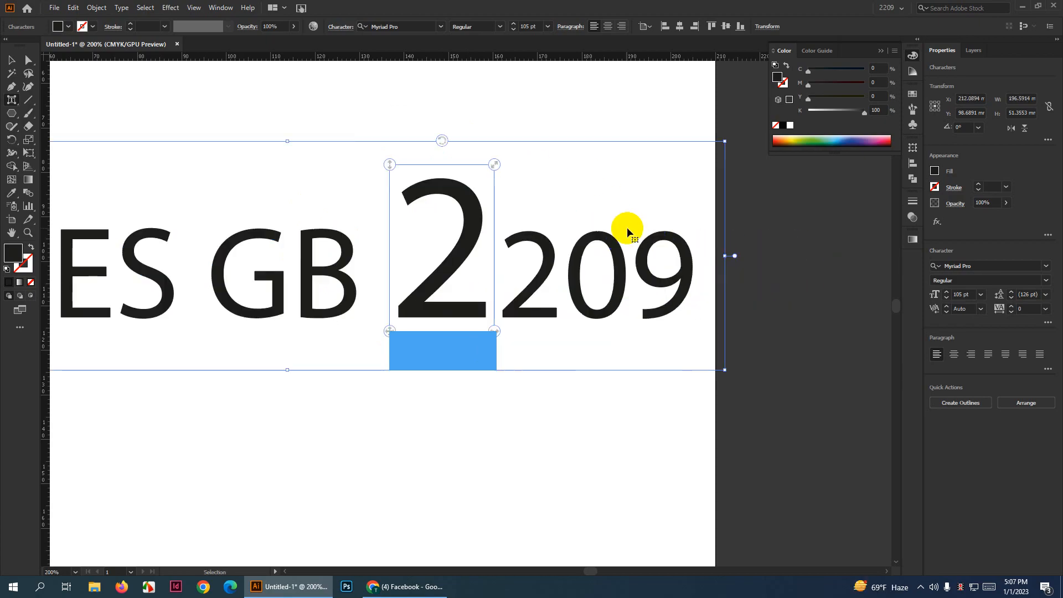
{"action": "key", "text": "ctrl+z"}
{"action": "key", "text": "ctrl+z"}
{"action": "key", "text": "ctrl+z"}
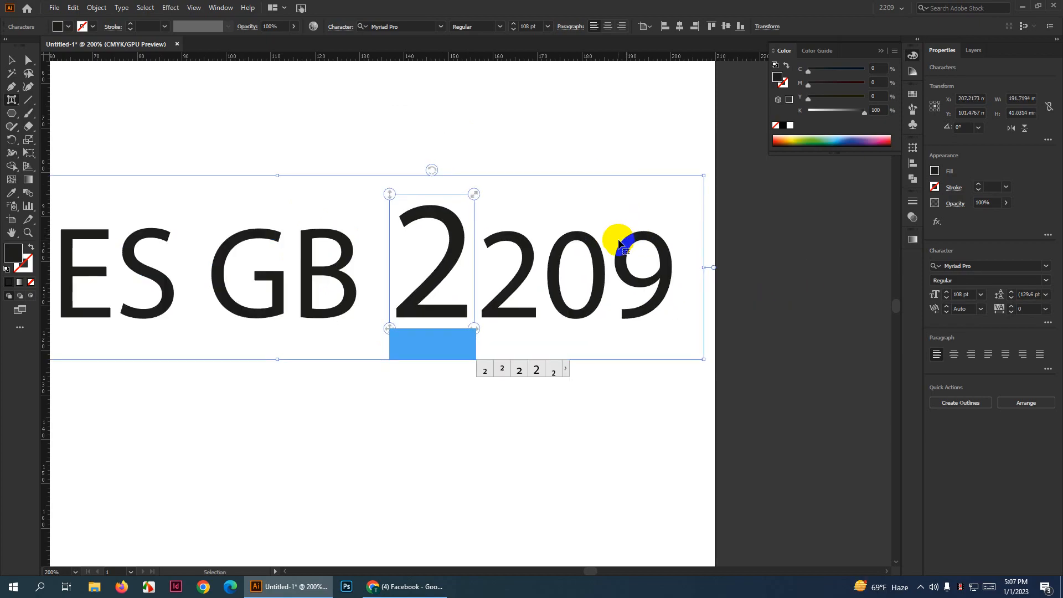
{"action": "key", "text": "ctrl+z"}
{"action": "key", "text": "ctrl+z"}
{"action": "key", "text": "ctrl+z"}
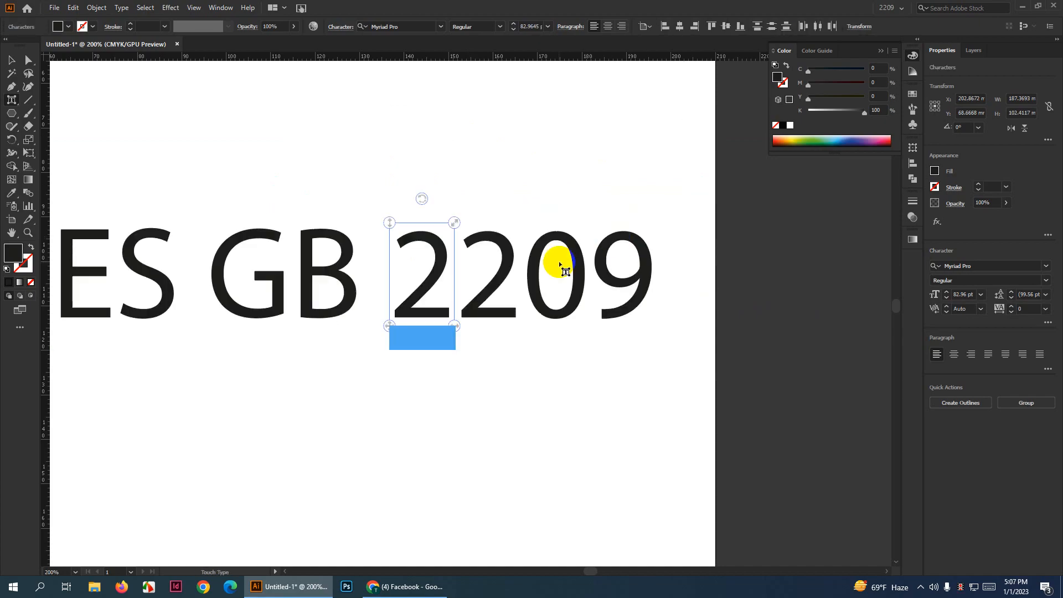
Rotate the 0 of the lower title about 90 degrees clockwise with the Touch Type tool, and select the letter G
{"action": "left_click", "coordinate": [566, 280]}
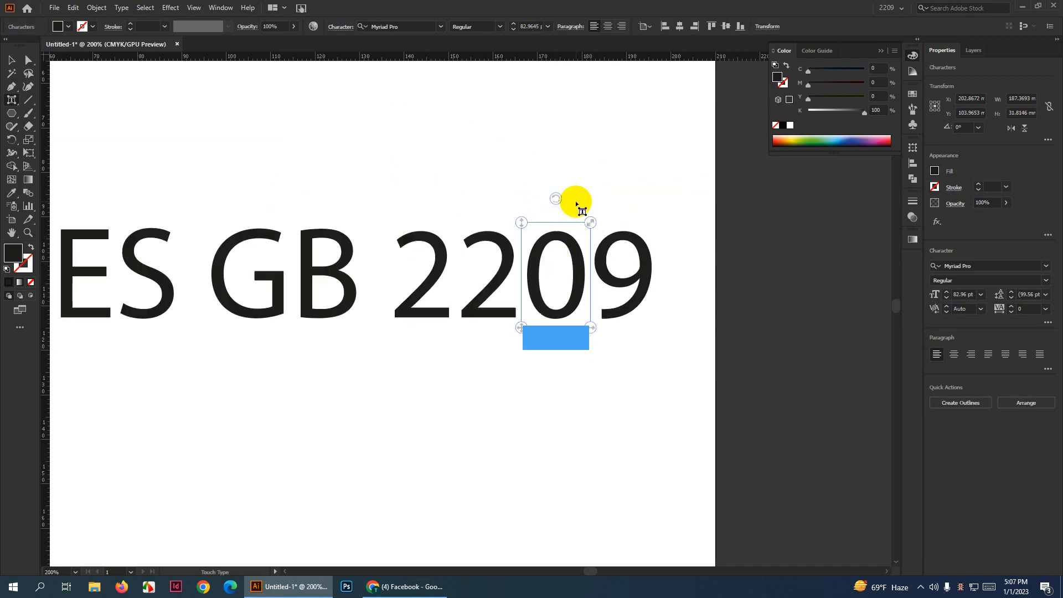
{"action": "left_click_drag", "start_coordinate": [559, 201], "coordinate": [638, 281]}
{"action": "left_click", "coordinate": [232, 254]}
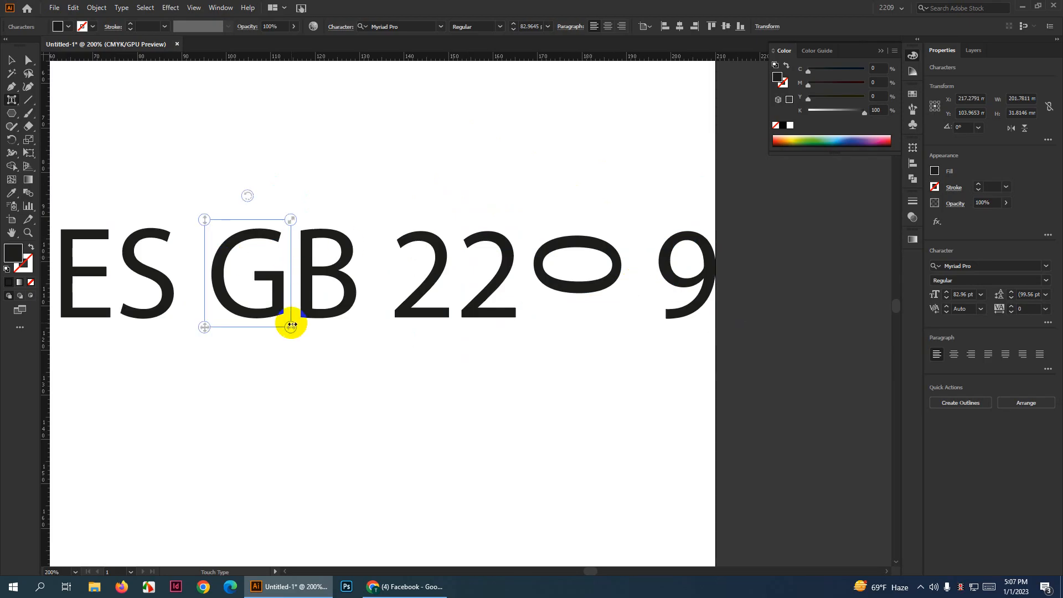
Narrow the G of the lower title, and scale that letter up well above its neighbours with the Touch Type tool
{"action": "left_click_drag", "start_coordinate": [289, 323], "coordinate": [213, 327]}
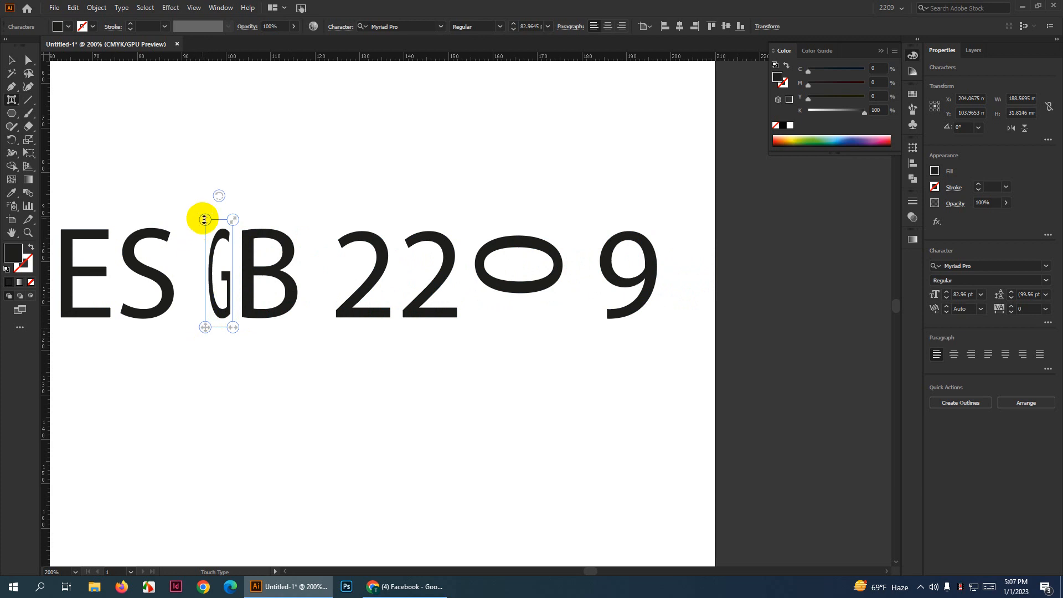
{"action": "left_click_drag", "start_coordinate": [205, 220], "coordinate": [502, 134]}
{"action": "scroll", "coordinate": [406, 291], "scroll_direction": "down", "scroll_amount": 2}
{"action": "left_click", "coordinate": [414, 341]}
{"action": "scroll", "coordinate": [403, 299], "scroll_direction": "down", "scroll_amount": 1}
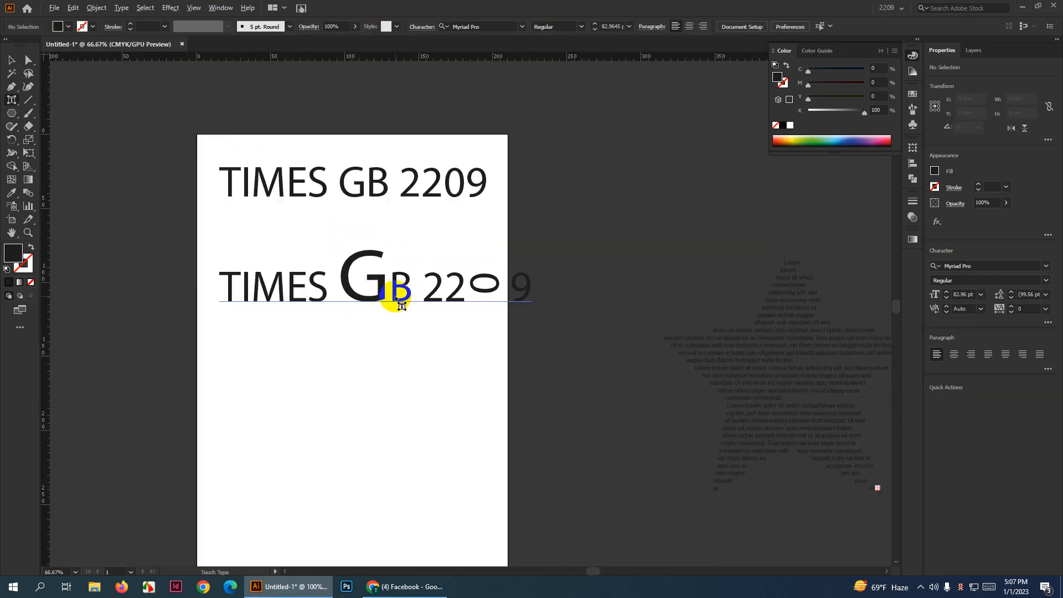
{"action": "scroll", "coordinate": [351, 289], "scroll_direction": "up", "scroll_amount": 1}
{"action": "left_click", "coordinate": [354, 289]}
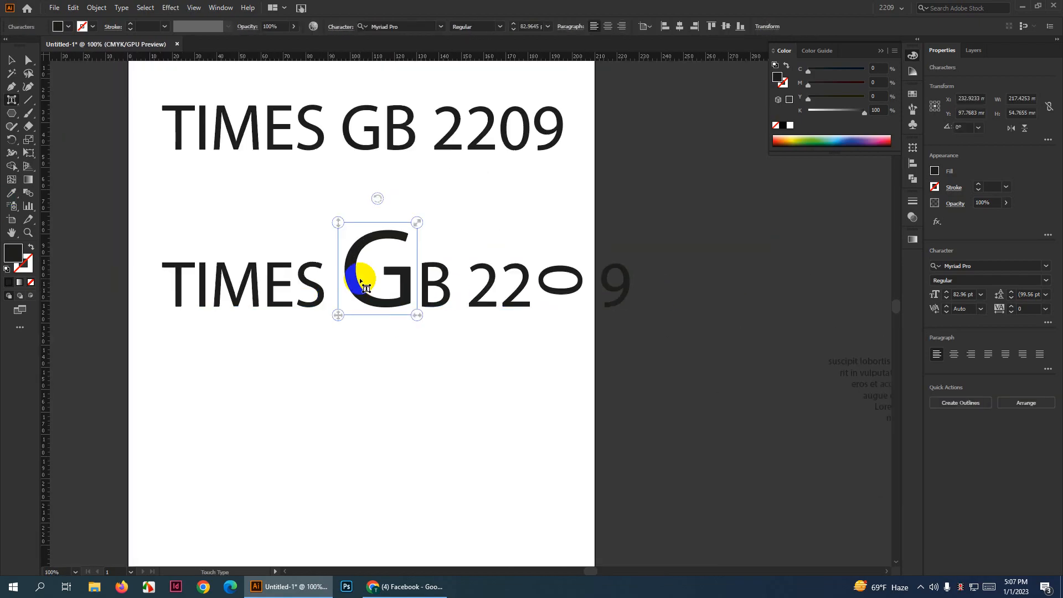
Scale the whole lower title down to about 169 mm wide so it fits within the artboard, and deselect it
{"action": "left_click", "coordinate": [11, 59]}
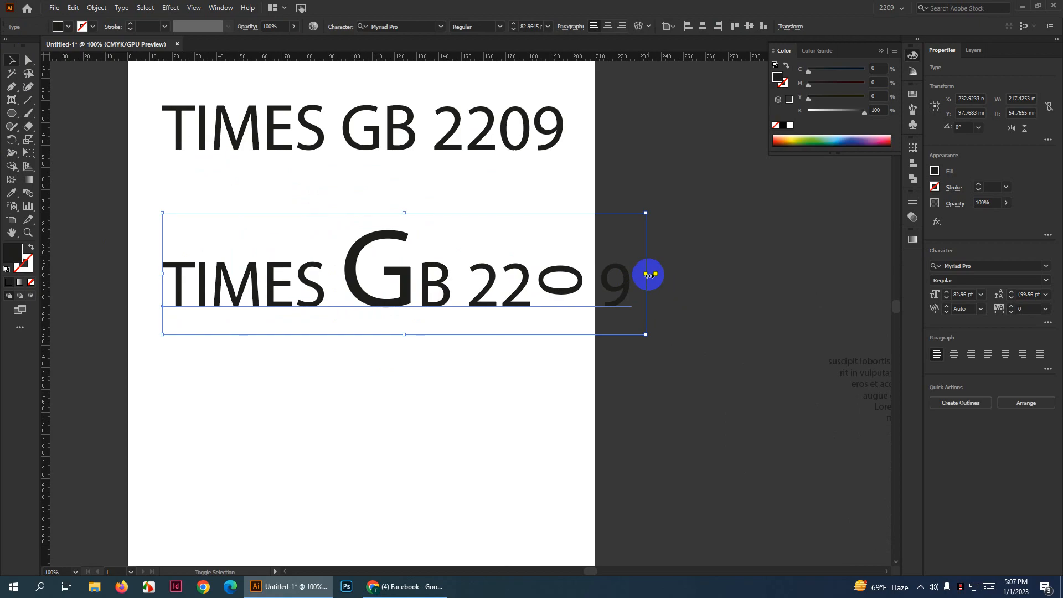
{"action": "left_click_drag", "start_coordinate": [646, 274], "coordinate": [546, 280]}
{"action": "left_click", "coordinate": [600, 294]}
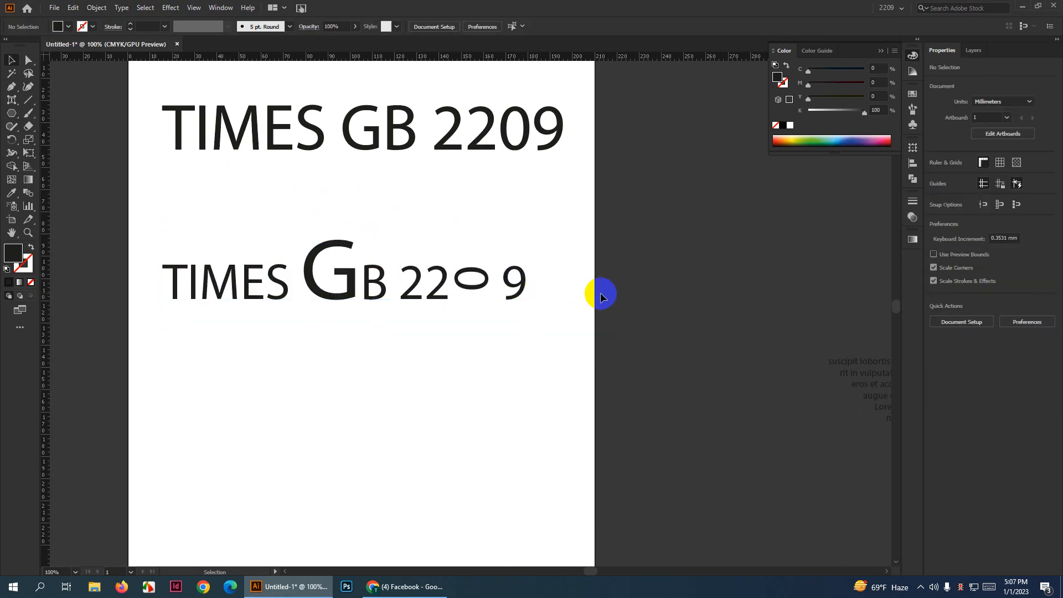
Select the G of the lower title with the Touch Type tool and examine it alongside the original title and other type samples
{"action": "scroll", "coordinate": [315, 304], "scroll_direction": "up", "scroll_amount": 1}
{"action": "scroll", "coordinate": [332, 297], "scroll_direction": "up", "scroll_amount": 1}
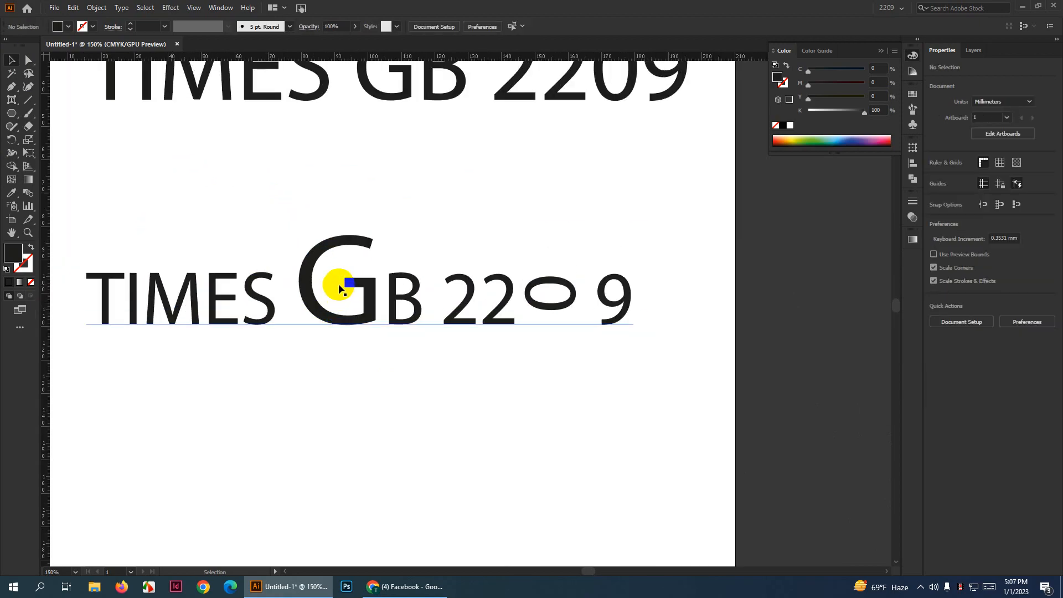
{"action": "left_click", "coordinate": [13, 100]}
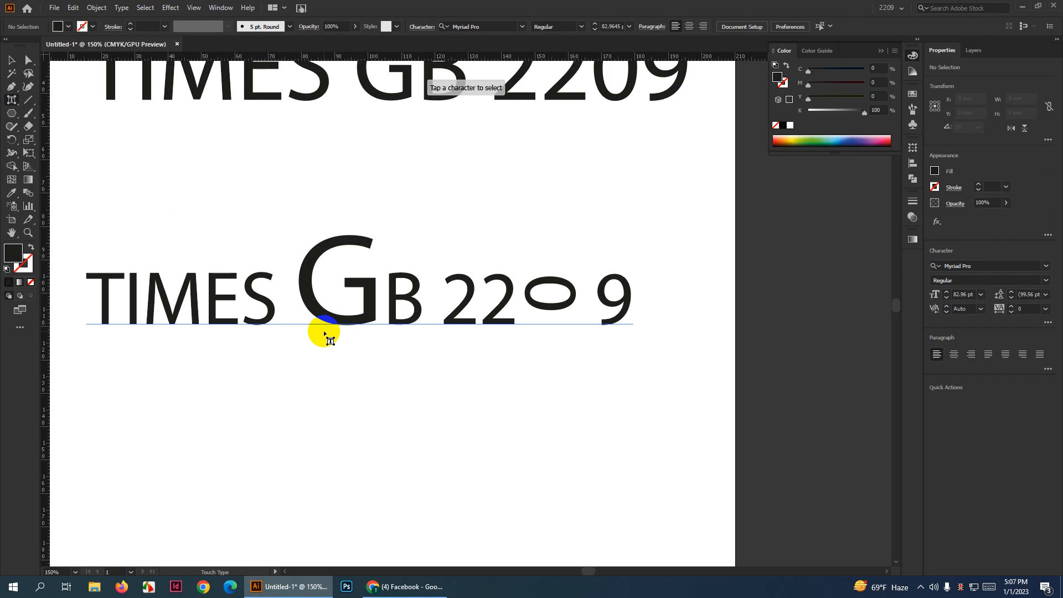
{"action": "left_click", "coordinate": [370, 319]}
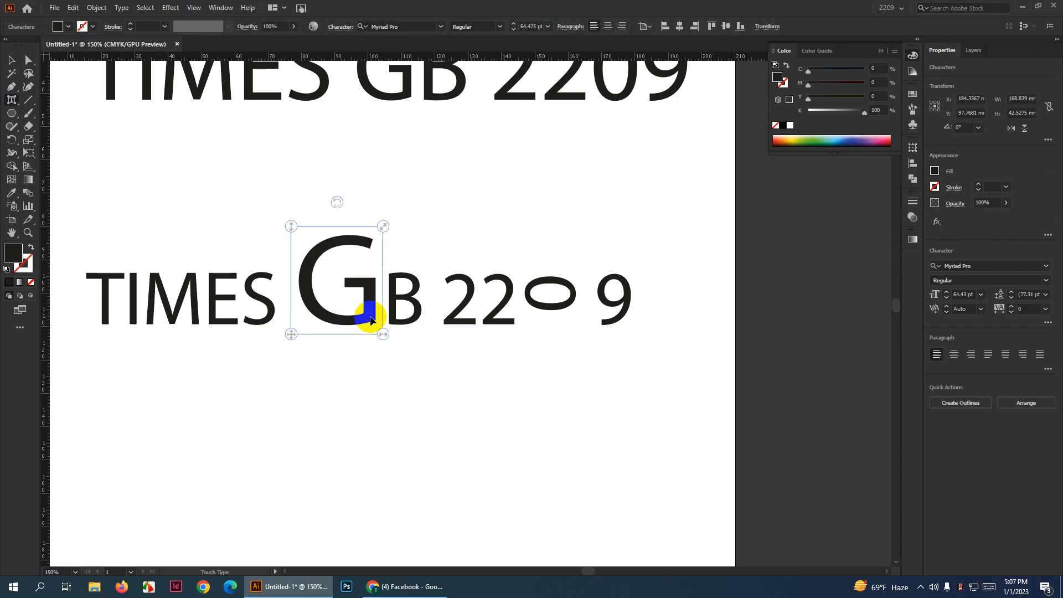
{"action": "scroll", "coordinate": [370, 319], "scroll_direction": "up", "scroll_amount": 1}
{"action": "scroll", "coordinate": [370, 320], "scroll_direction": "up", "scroll_amount": 1}
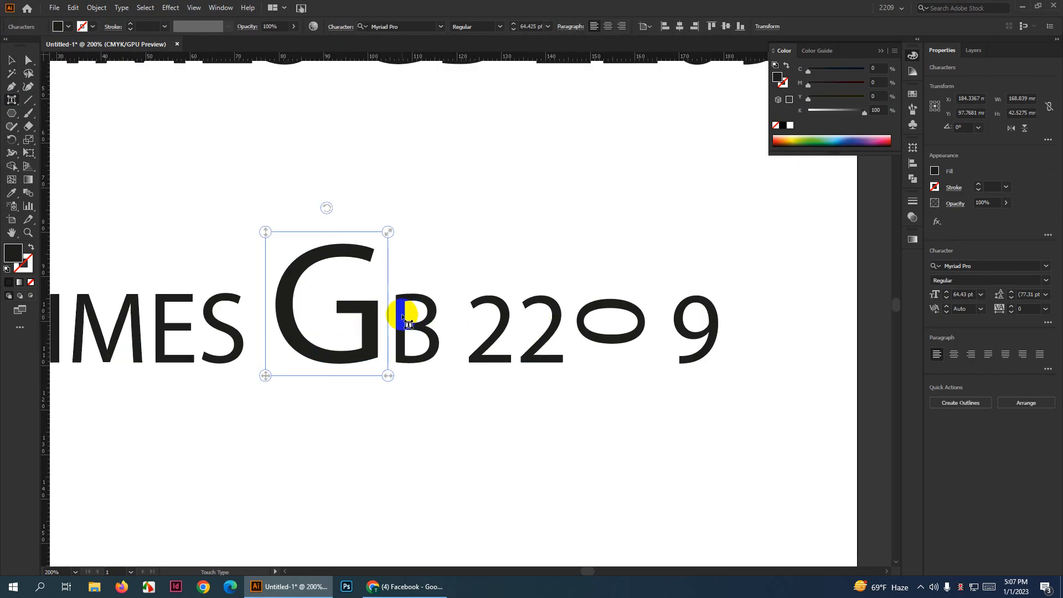
{"action": "left_click", "coordinate": [360, 320]}
{"action": "scroll", "coordinate": [374, 321], "scroll_direction": "down", "scroll_amount": 3}
{"action": "scroll", "coordinate": [376, 321], "scroll_direction": "up", "scroll_amount": 4}
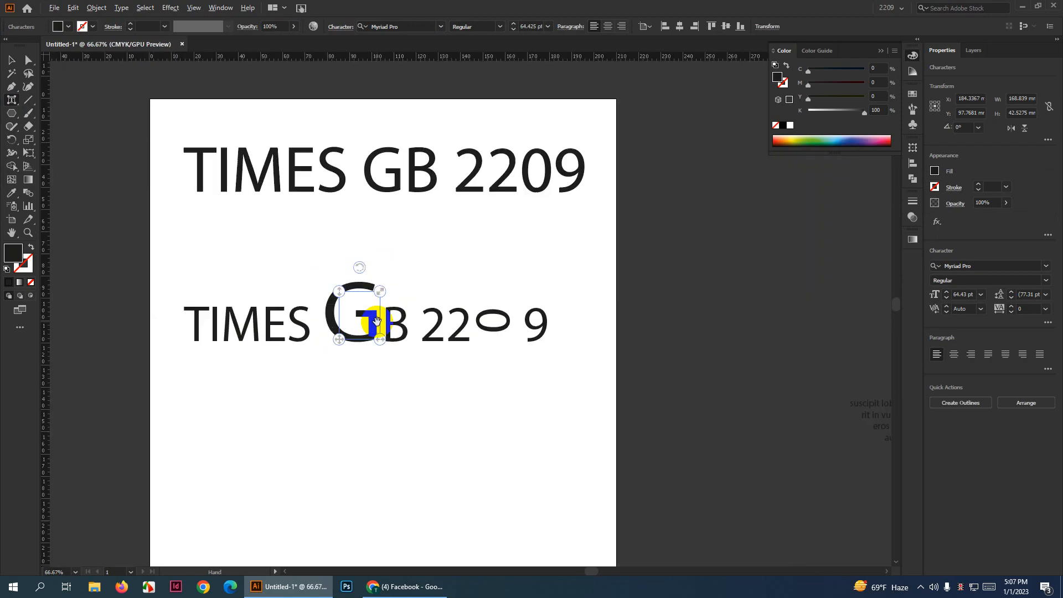
{"action": "scroll", "coordinate": [377, 321], "scroll_direction": "down", "scroll_amount": 4}
{"action": "scroll", "coordinate": [377, 321], "scroll_direction": "up", "scroll_amount": 2}
{"action": "scroll", "coordinate": [377, 326], "scroll_direction": "down", "scroll_amount": 4}
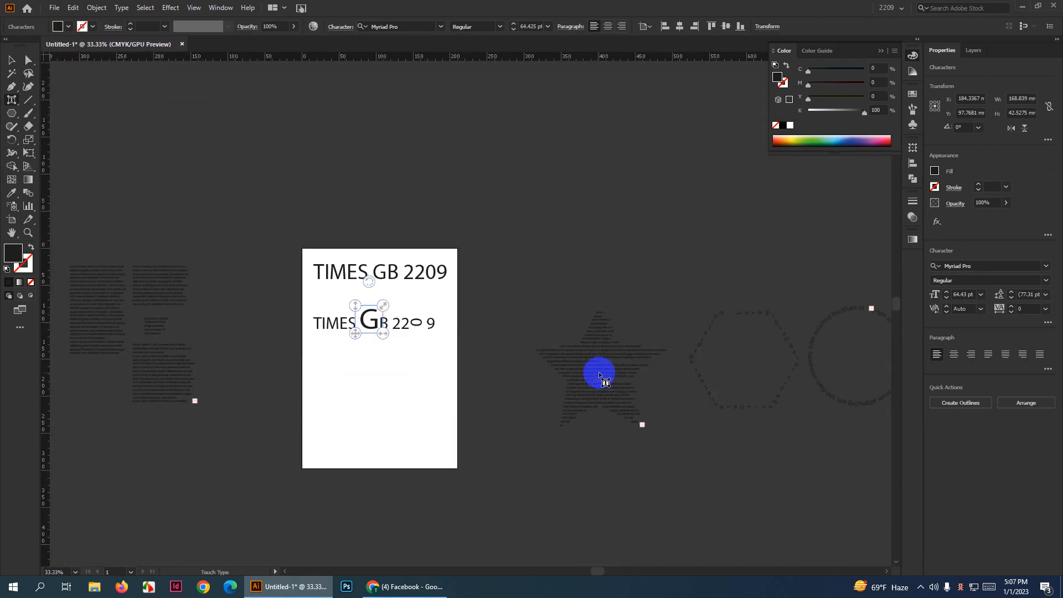
{"action": "scroll", "coordinate": [641, 375], "scroll_direction": "up", "scroll_amount": 4}
{"action": "scroll", "coordinate": [641, 376], "scroll_direction": "down", "scroll_amount": 4}
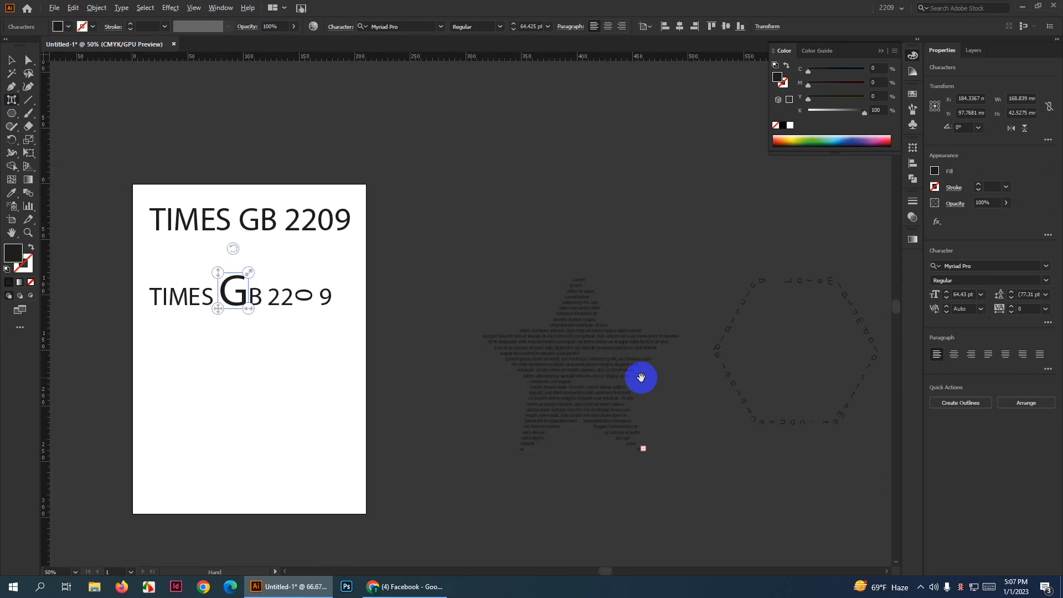
{"action": "scroll", "coordinate": [225, 273], "scroll_direction": "up", "scroll_amount": 6}
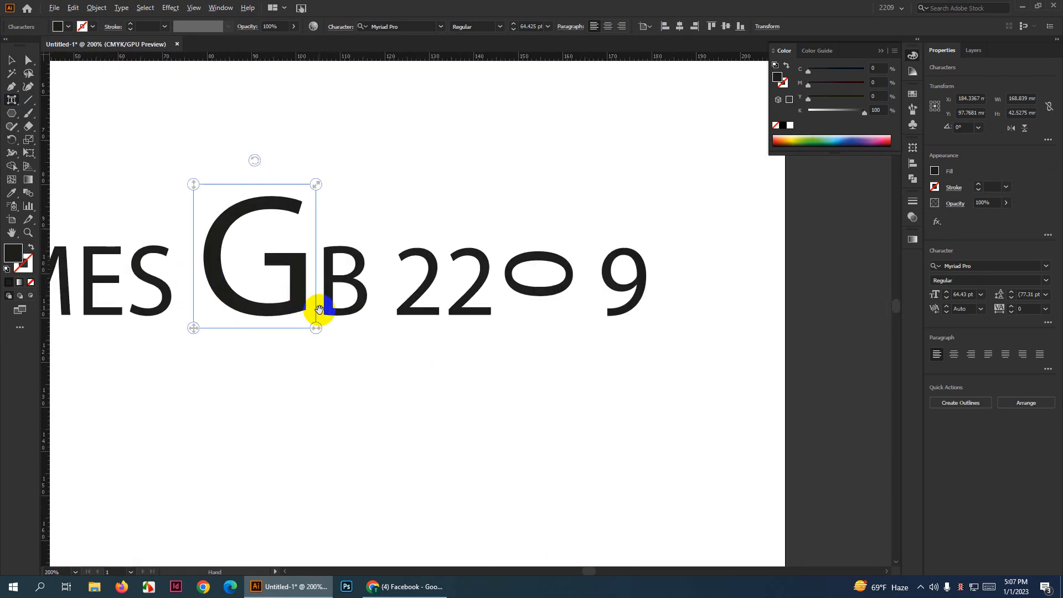
{"action": "scroll", "coordinate": [319, 308], "scroll_direction": "down", "scroll_amount": 2}
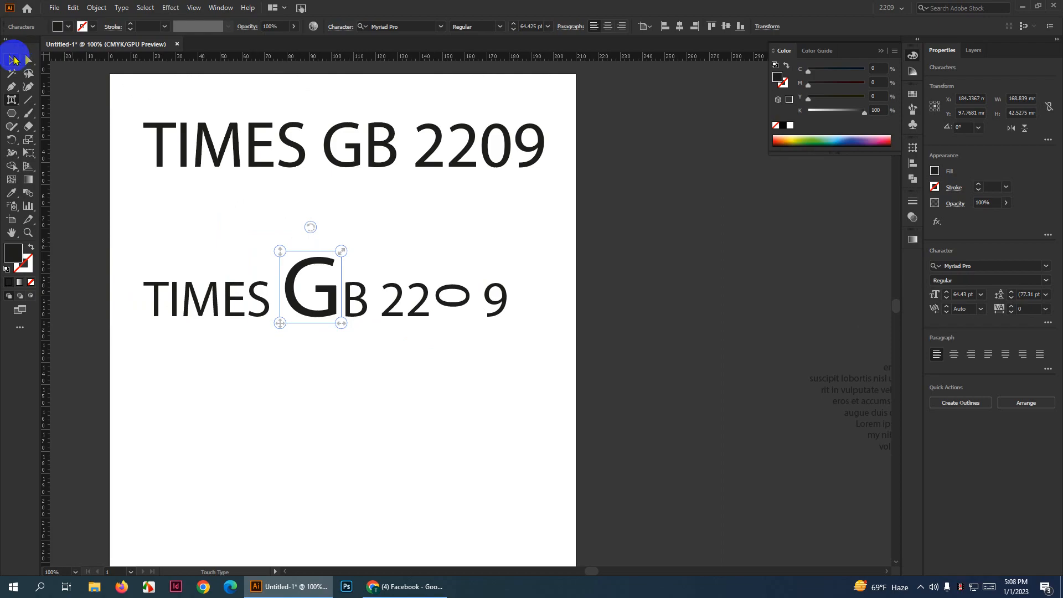
{"action": "left_click", "coordinate": [11, 60]}
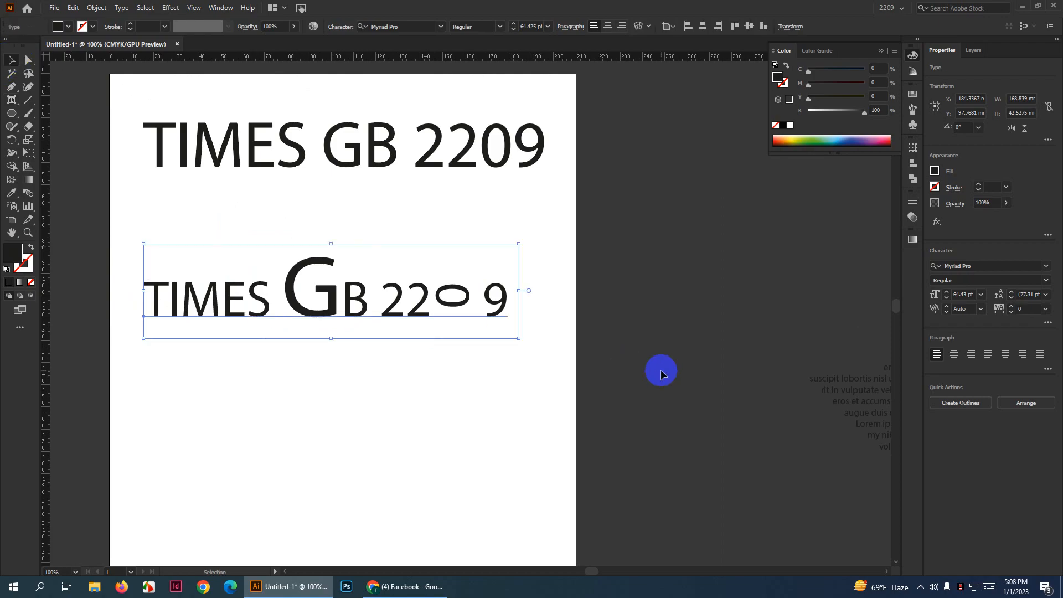
{"action": "left_click", "coordinate": [662, 371]}
{"action": "scroll", "coordinate": [663, 375], "scroll_direction": "down", "scroll_amount": 2}
{"action": "scroll", "coordinate": [641, 391], "scroll_direction": "up", "scroll_amount": 2}
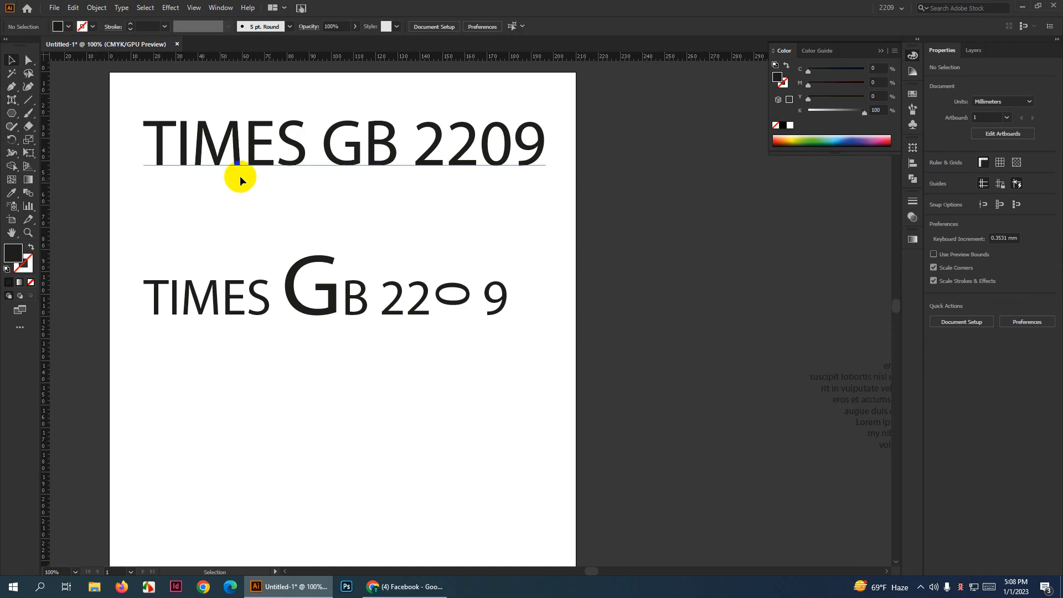
Convert the lower title's text to outlines
{"action": "left_click", "coordinate": [415, 297]}
{"action": "scroll", "coordinate": [415, 297], "scroll_direction": "down", "scroll_amount": 2}
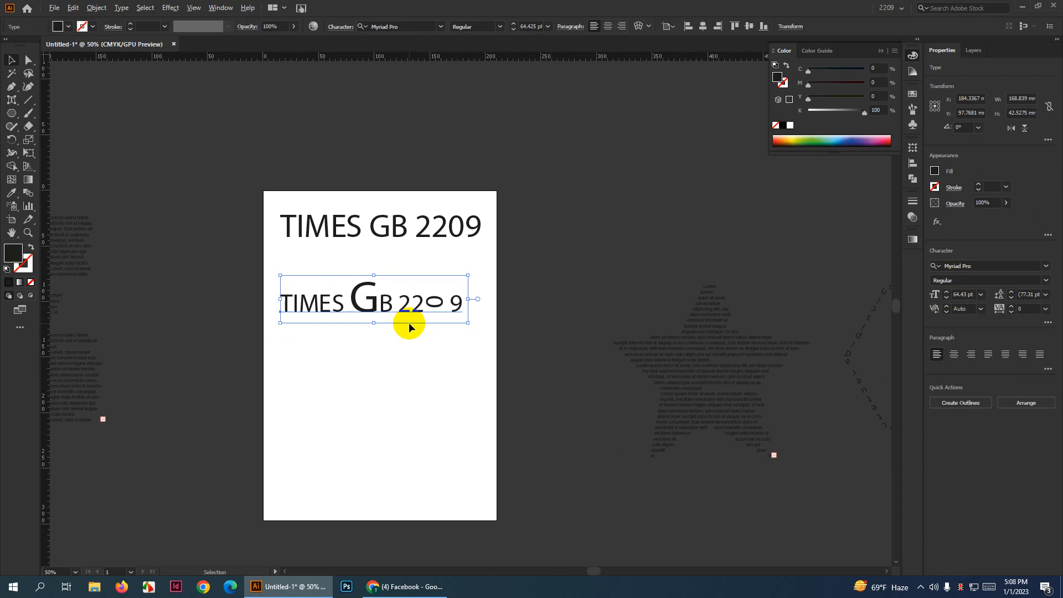
{"action": "scroll", "coordinate": [408, 323], "scroll_direction": "up", "scroll_amount": 2}
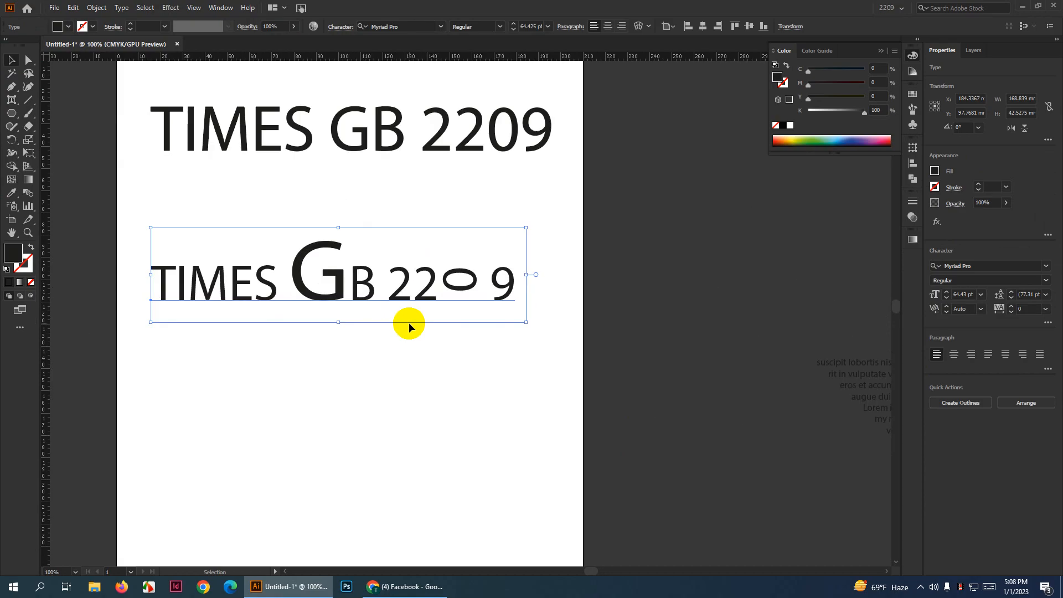
{"action": "left_click", "coordinate": [123, 8]}
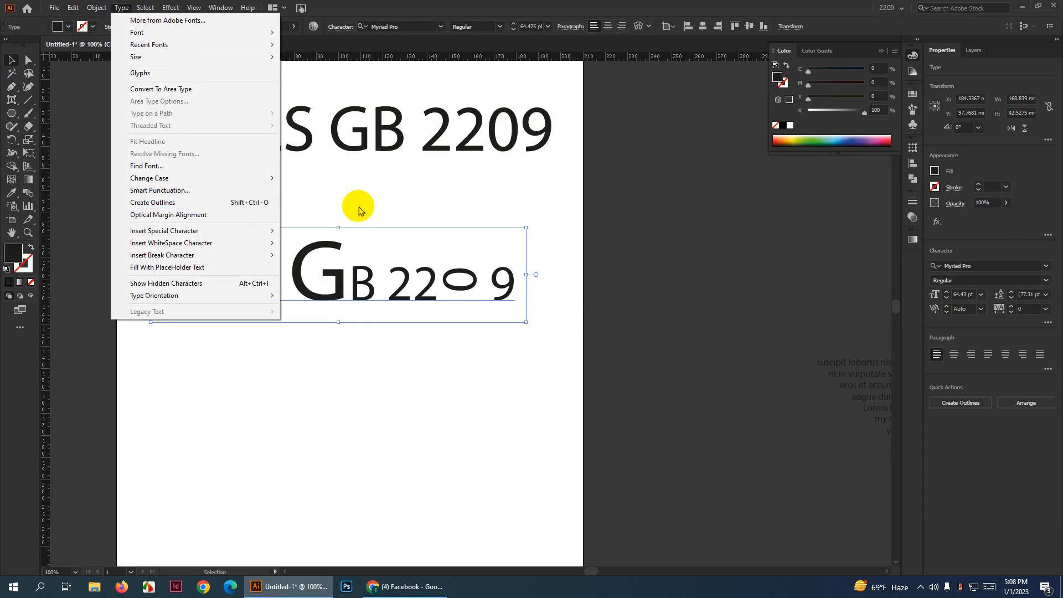
{"action": "left_click", "coordinate": [474, 304]}
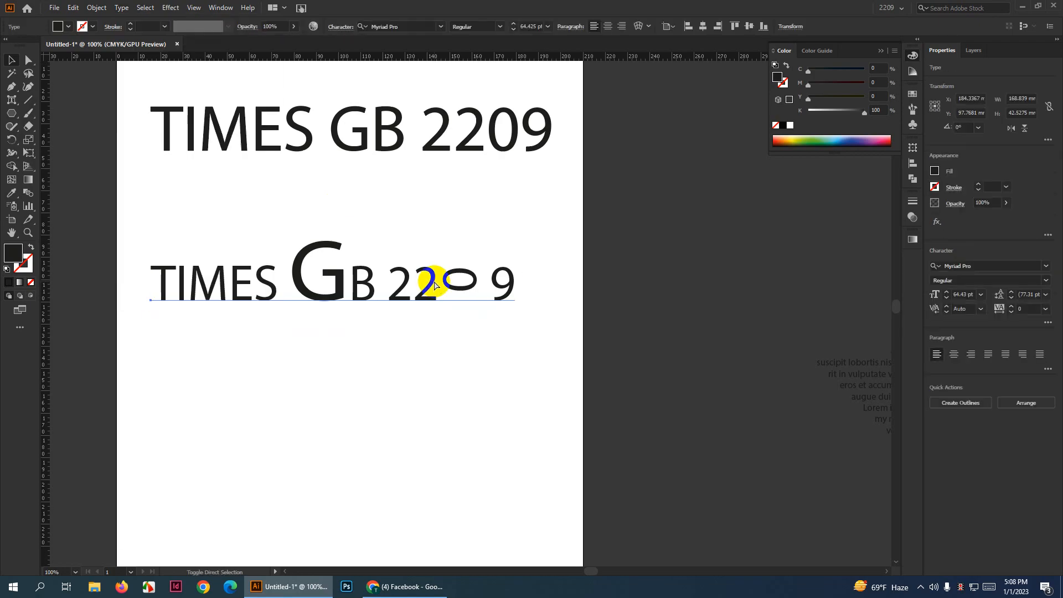
{"action": "key", "text": "ctrl+shift+o"}
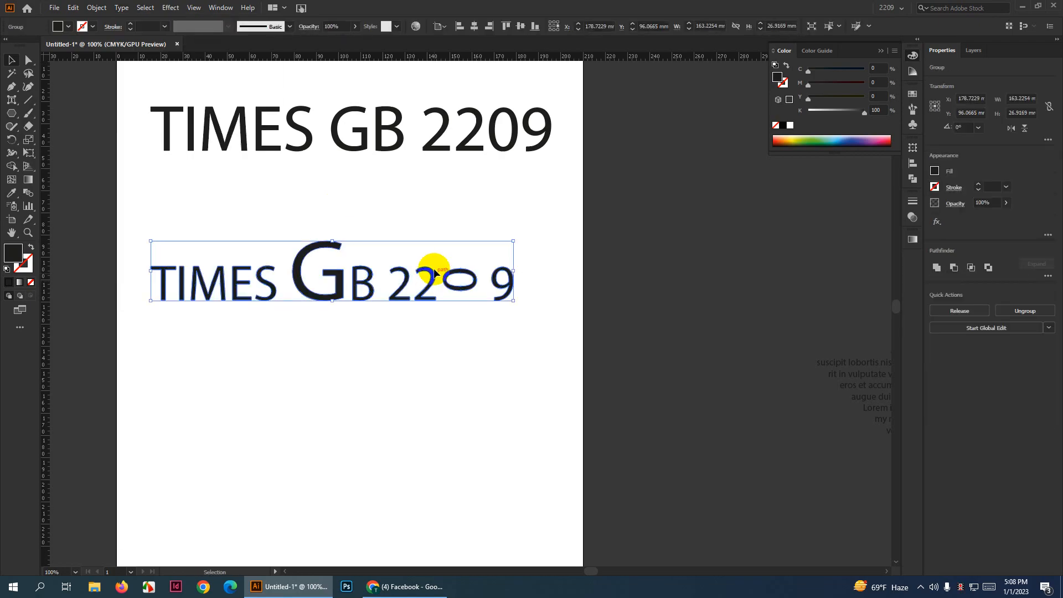
Ungroup the outlined title and move the G about 34 mm straight down, below the other letters
{"action": "right_click", "coordinate": [353, 284]}
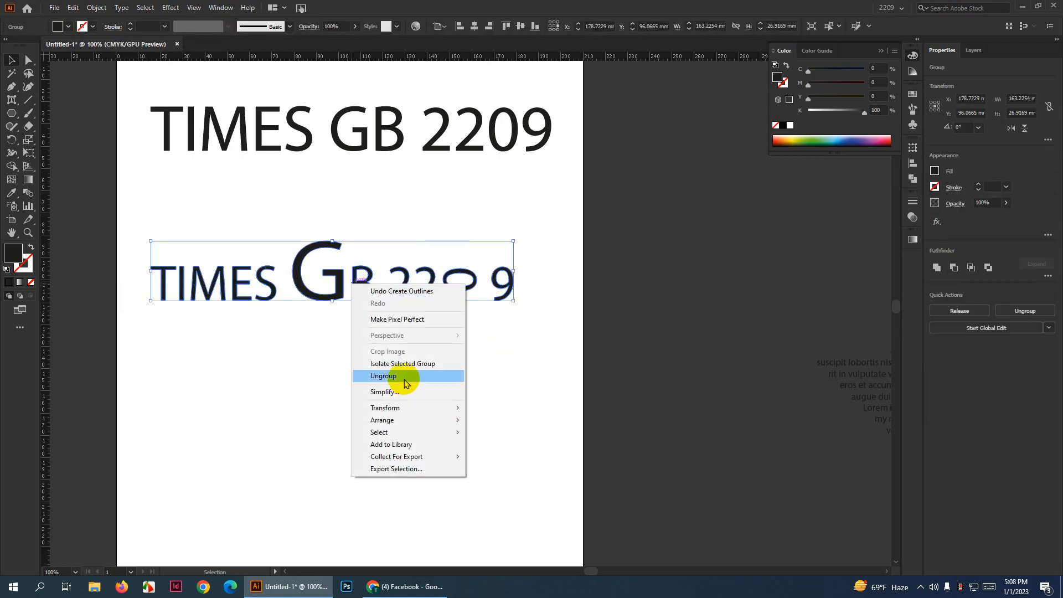
{"action": "left_click", "coordinate": [407, 377]}
{"action": "scroll", "coordinate": [333, 323], "scroll_direction": "up", "scroll_amount": 1}
{"action": "left_click", "coordinate": [340, 274]}
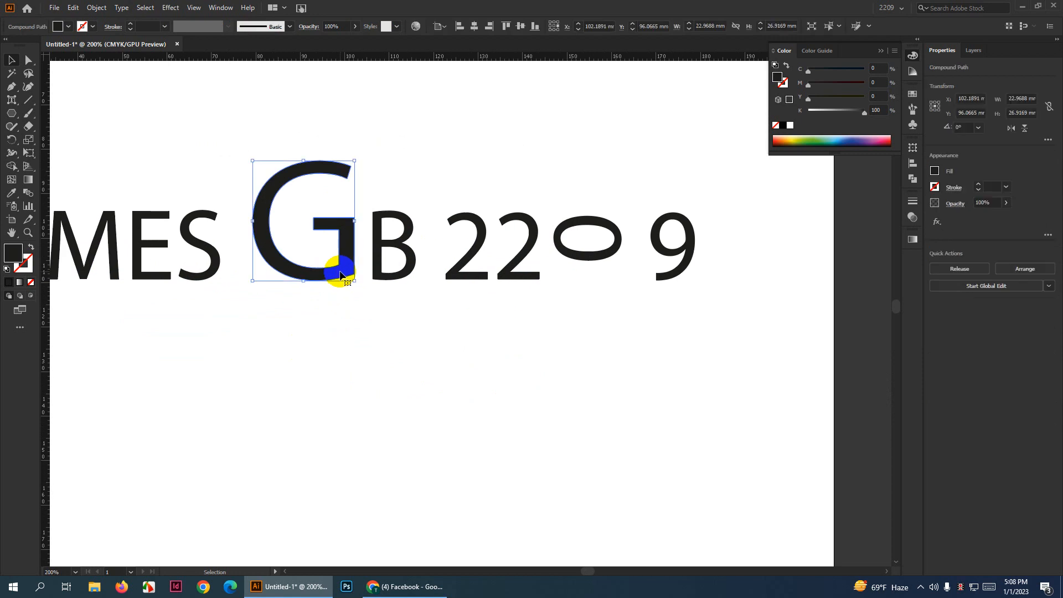
{"action": "left_click_drag", "start_coordinate": [340, 274], "coordinate": [340, 373]}
{"action": "left_click", "coordinate": [430, 404]}
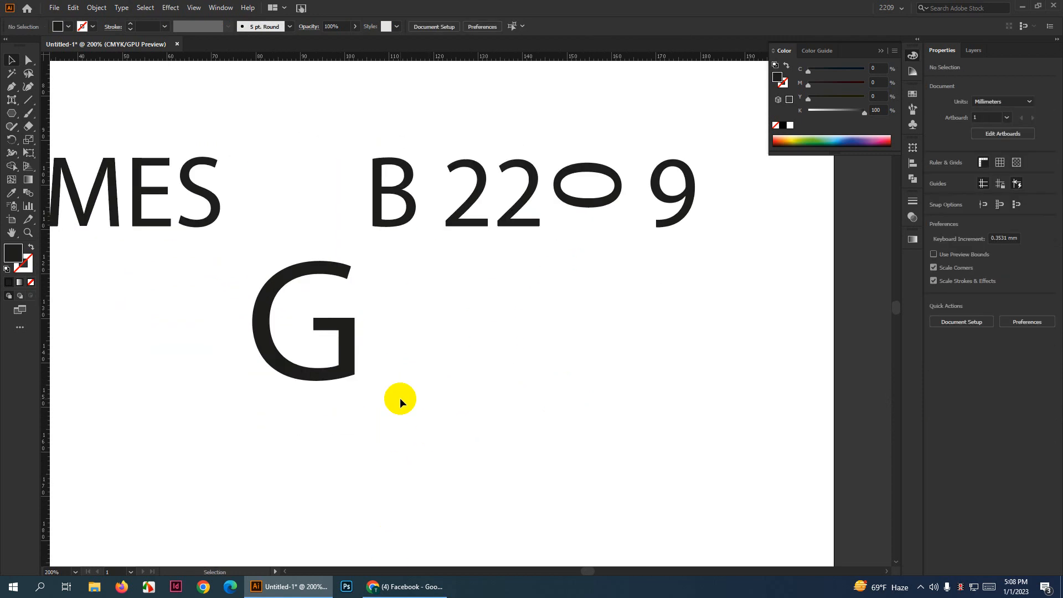
Try to place text inside the separated G outline with the Type tool, and undo each attempt
{"action": "scroll", "coordinate": [400, 399], "scroll_direction": "down", "scroll_amount": 1}
{"action": "scroll", "coordinate": [327, 315], "scroll_direction": "up", "scroll_amount": 3}
{"action": "left_click_drag", "start_coordinate": [12, 100], "coordinate": [69, 94]}
{"action": "left_click", "coordinate": [232, 190]}
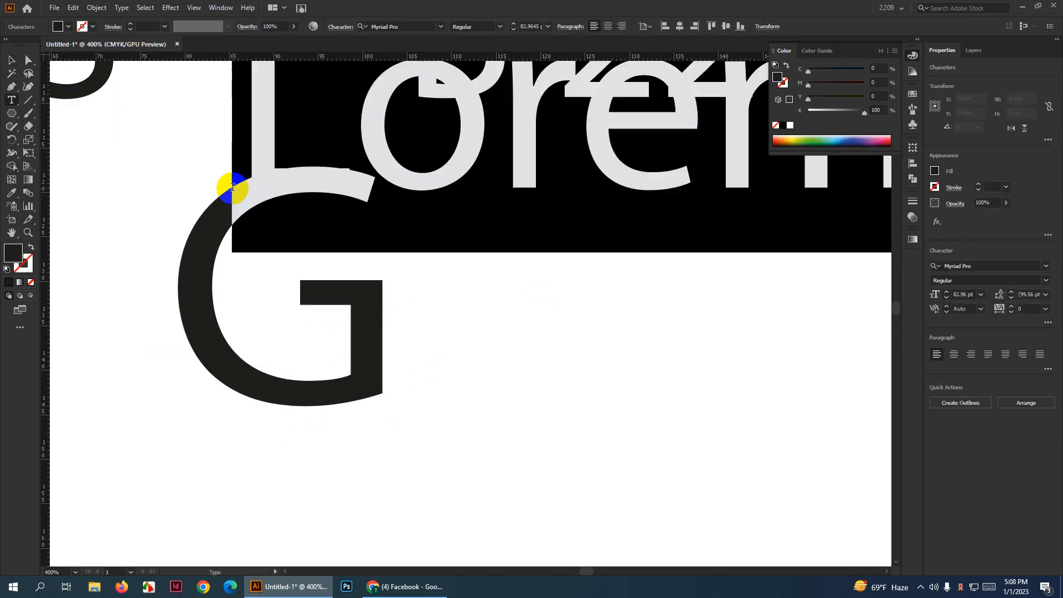
{"action": "key", "text": "ctrl+z"}
{"action": "left_click", "coordinate": [9, 60]}
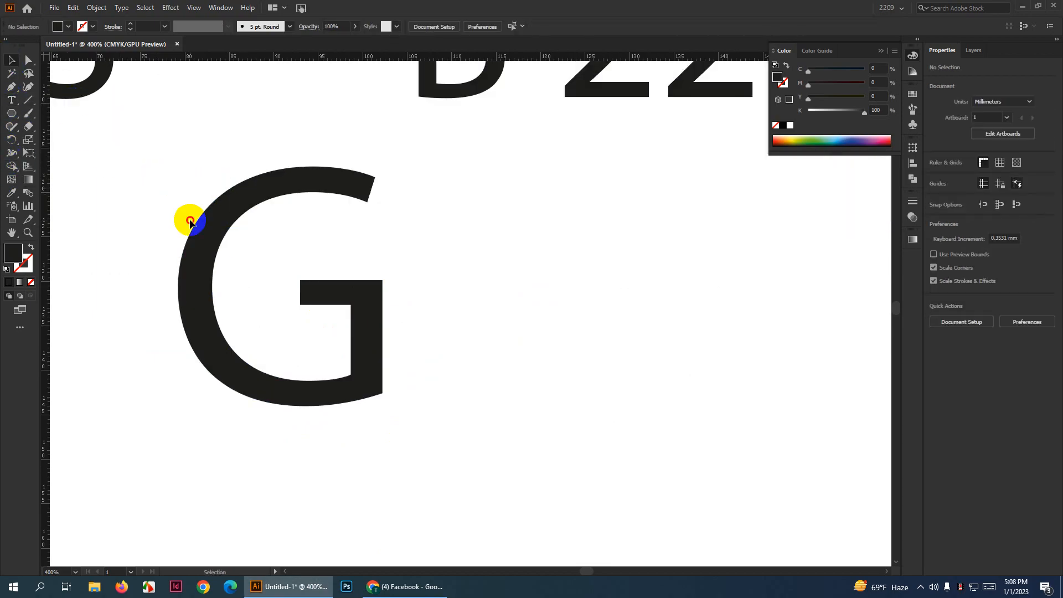
{"action": "left_click", "coordinate": [219, 244]}
{"action": "left_click", "coordinate": [12, 100]}
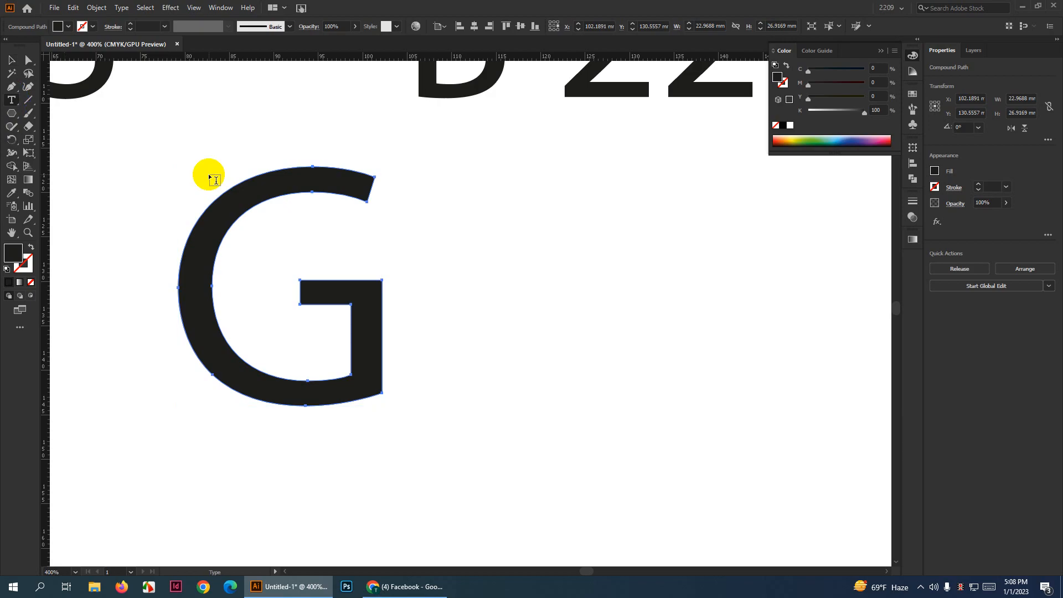
{"action": "left_click", "coordinate": [244, 182]}
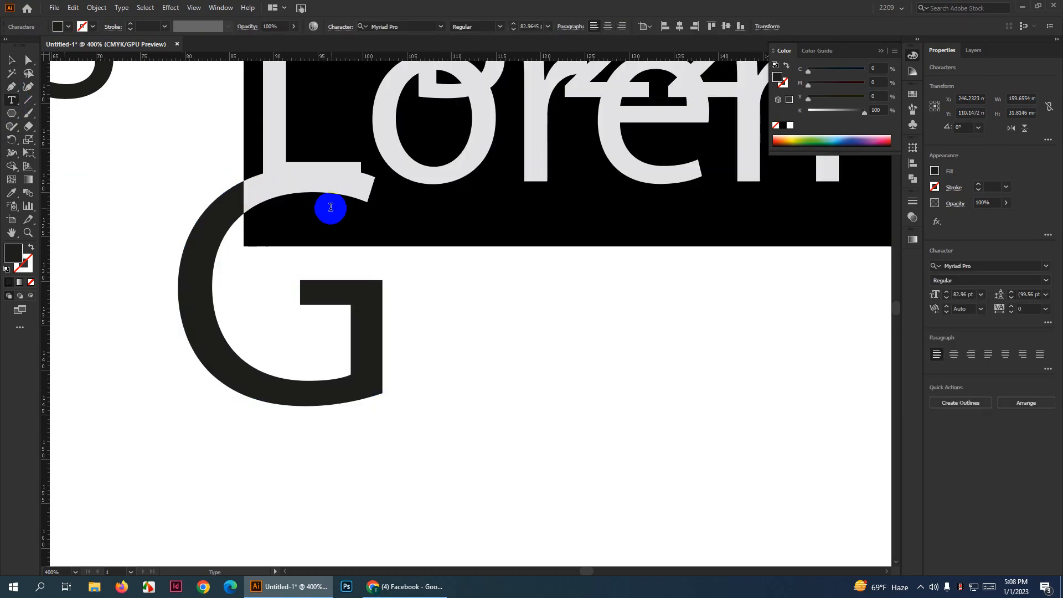
{"action": "key", "text": "ctrl+z"}
Try to fill the separated G outline with text using the Area Type tool on its edge
{"action": "key", "text": "ctrl+equal"}
{"action": "scroll", "coordinate": [350, 190], "scroll_direction": "up", "scroll_amount": 3}
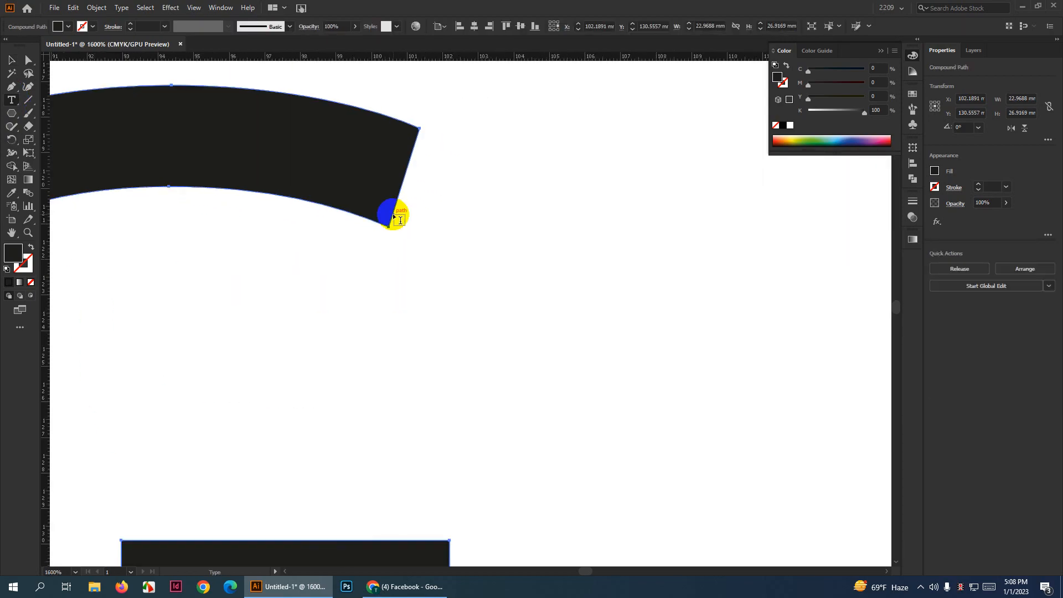
{"action": "left_click_drag", "start_coordinate": [11, 101], "coordinate": [63, 118]}
{"action": "left_click", "coordinate": [397, 205]}
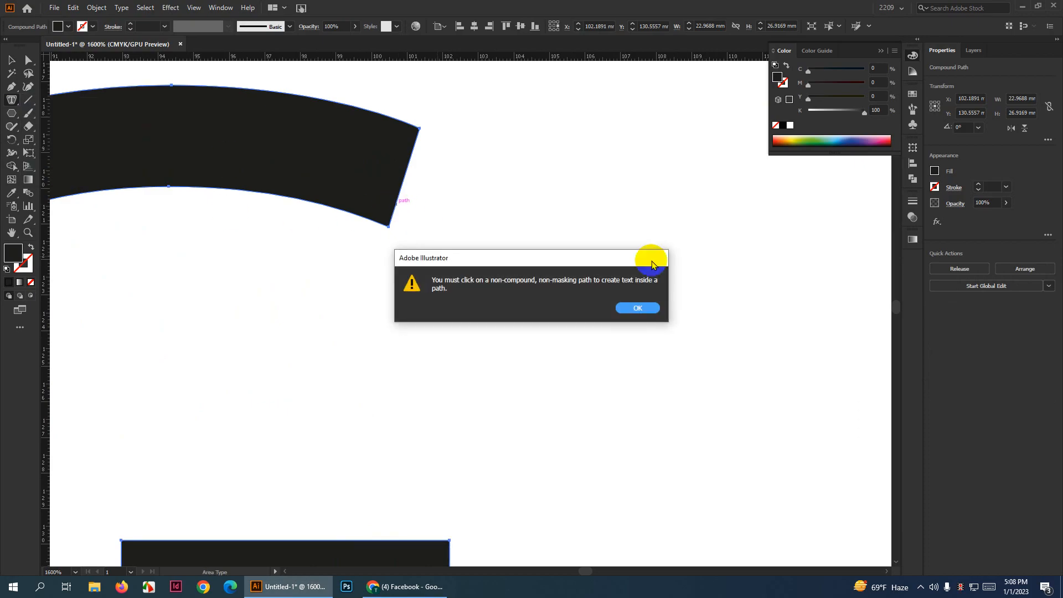
{"action": "left_click", "coordinate": [637, 307]}
{"action": "key", "text": "ctrl+plus"}
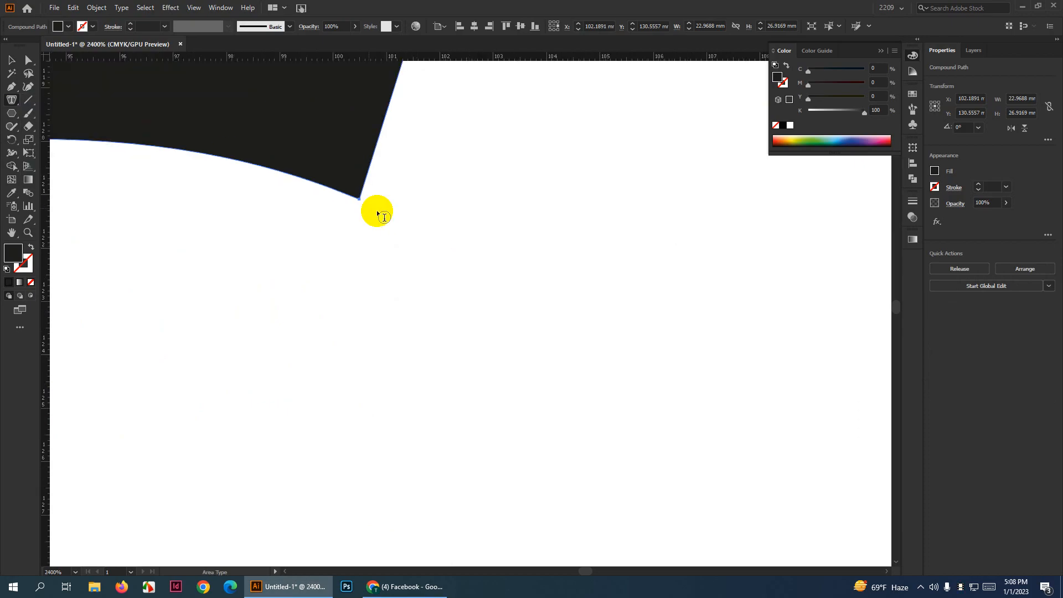
{"action": "left_click", "coordinate": [370, 178]}
{"action": "left_click", "coordinate": [636, 307]}
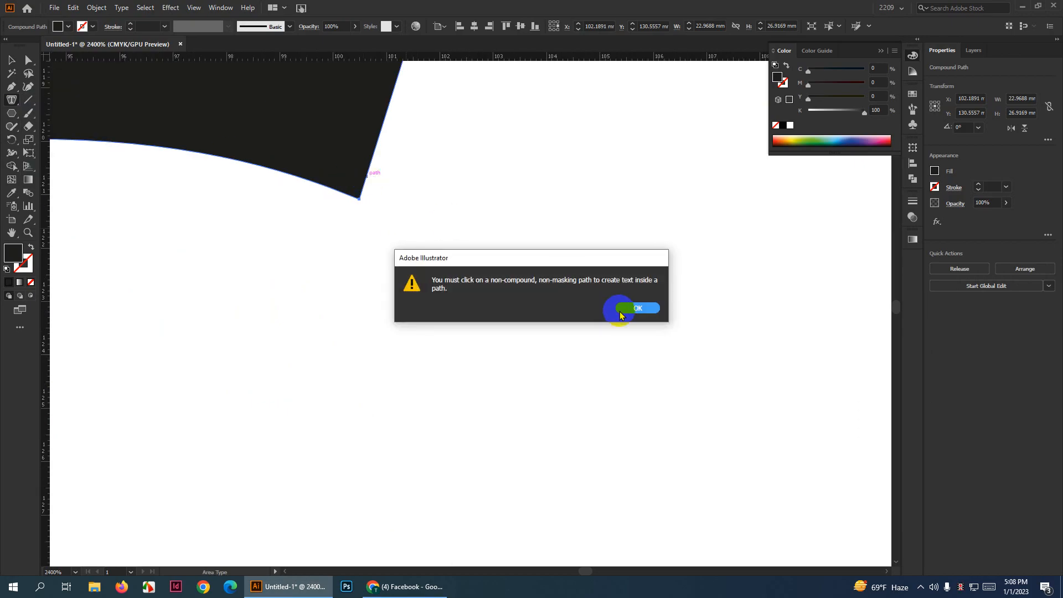
Expand the separated G outline and deselect it
{"action": "key", "text": "ctrl+minus"}
{"action": "key", "text": "ctrl+minus"}
{"action": "key", "text": "ctrl+minus"}
{"action": "key", "text": "ctrl+minus"}
{"action": "key", "text": "ctrl+minus"}
{"action": "key", "text": "ctrl+minus"}
{"action": "key", "text": "ctrl+minus"}
{"action": "key", "text": "ctrl+minus"}
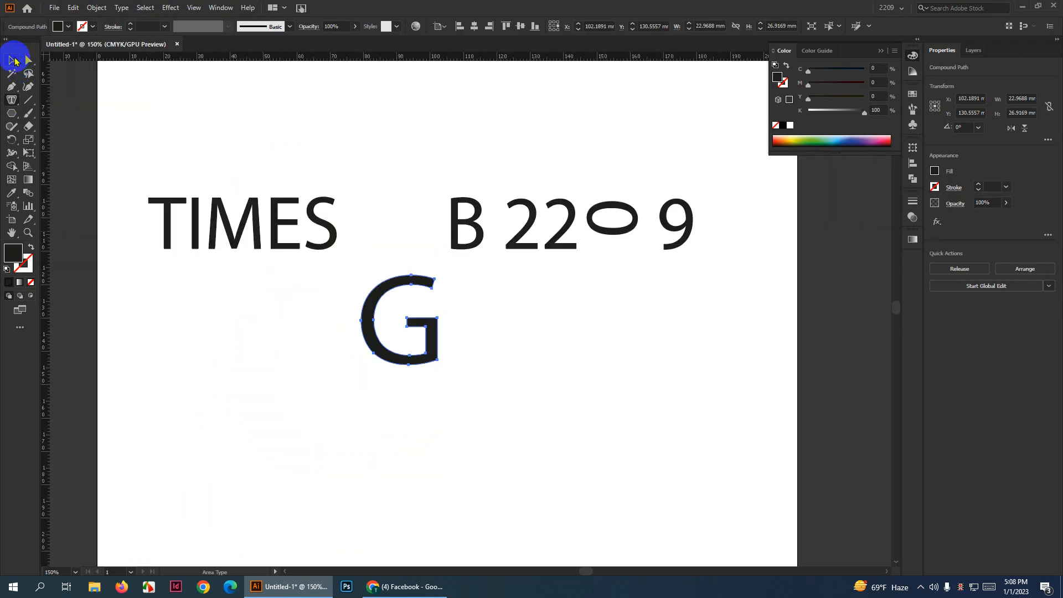
{"action": "scroll", "coordinate": [491, 388], "scroll_direction": "up", "scroll_amount": 2}
{"action": "left_click", "coordinate": [96, 7]}
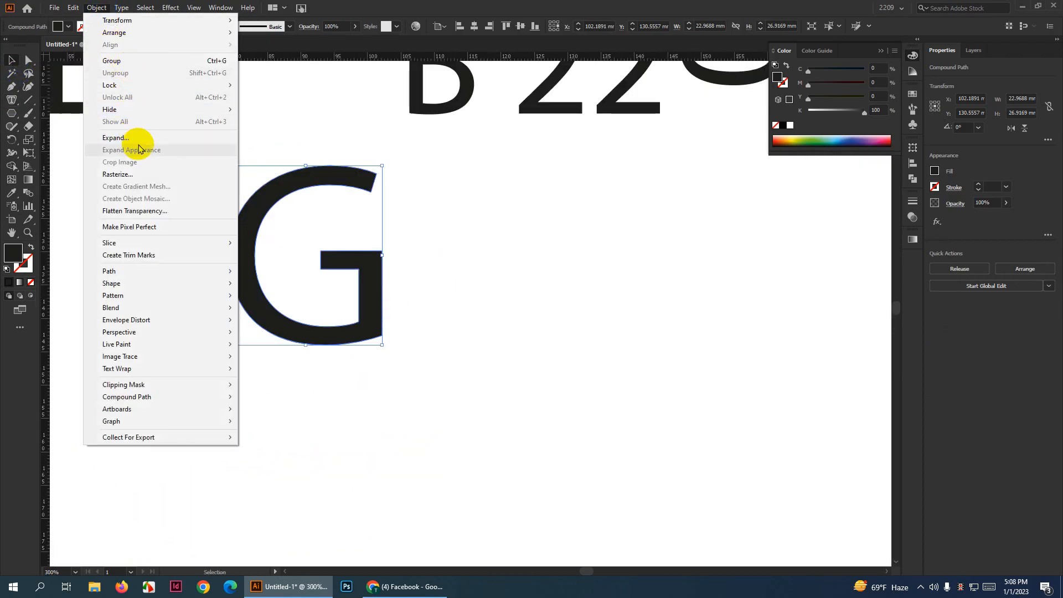
{"action": "left_click", "coordinate": [155, 140]}
{"action": "left_click", "coordinate": [556, 281]}
{"action": "scroll", "coordinate": [361, 311], "scroll_direction": "up", "scroll_amount": 3}
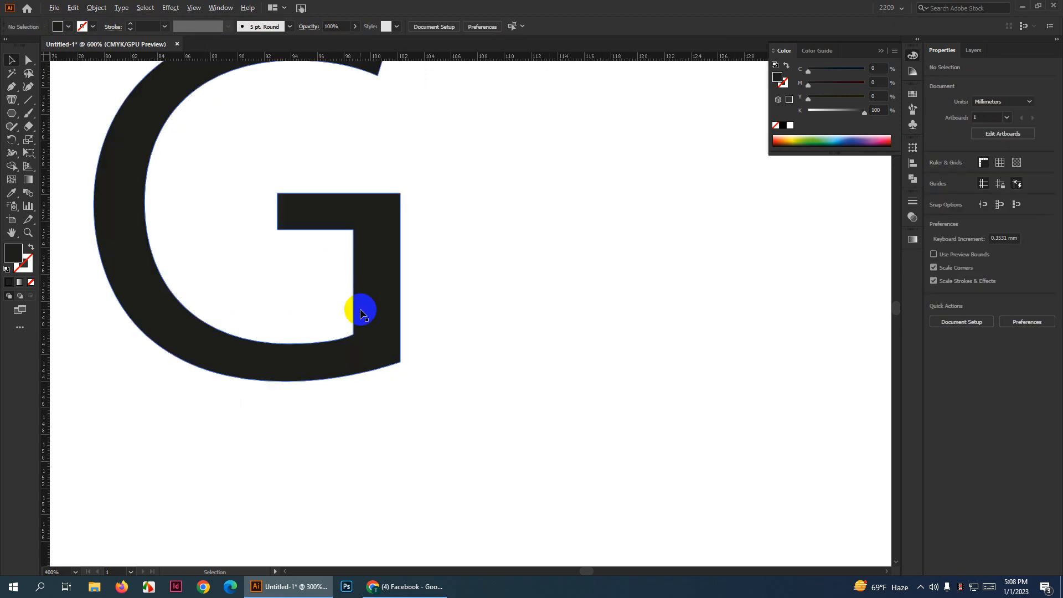
Try to fill the expanded G with text using the Area Type tool on its inner edge
{"action": "scroll", "coordinate": [361, 312], "scroll_direction": "down", "scroll_amount": 3}
{"action": "left_click", "coordinate": [361, 313]}
{"action": "scroll", "coordinate": [366, 301], "scroll_direction": "up", "scroll_amount": 1}
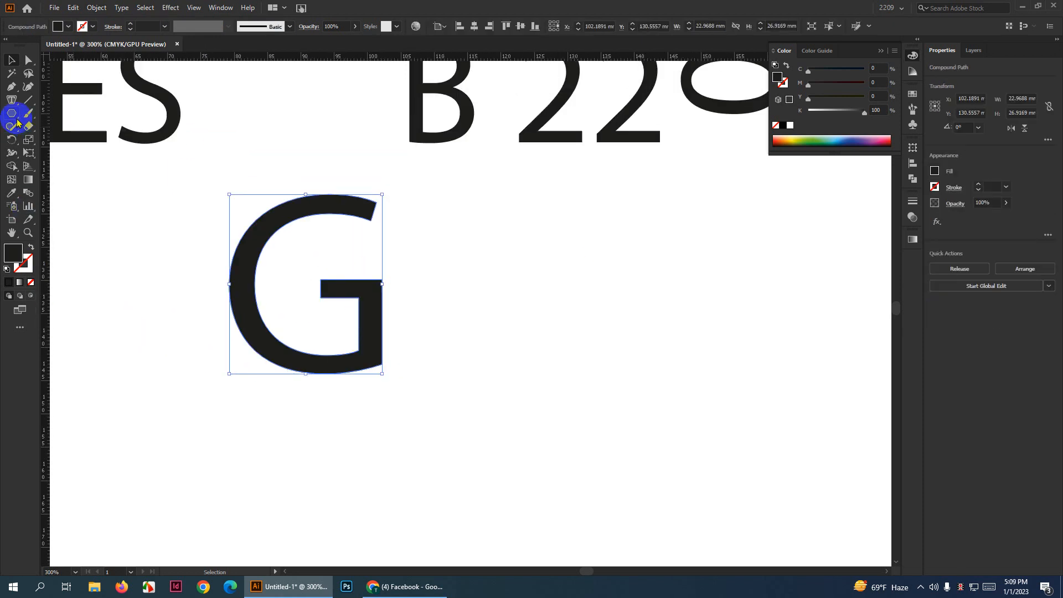
{"action": "left_click_drag", "start_coordinate": [11, 101], "coordinate": [78, 118]}
{"action": "scroll", "coordinate": [335, 247], "scroll_direction": "up", "scroll_amount": 2}
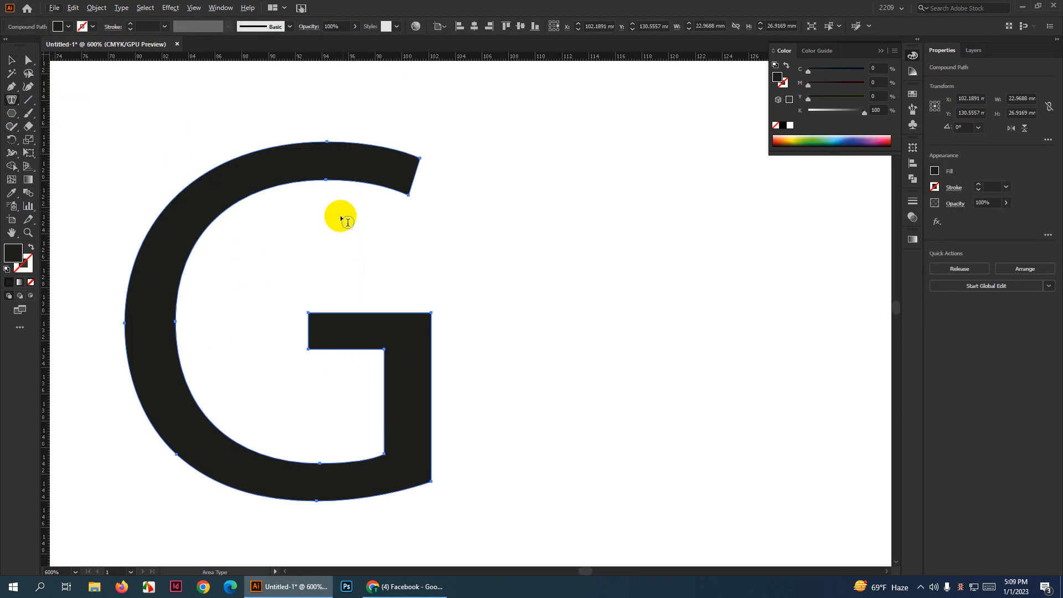
{"action": "left_click", "coordinate": [355, 183]}
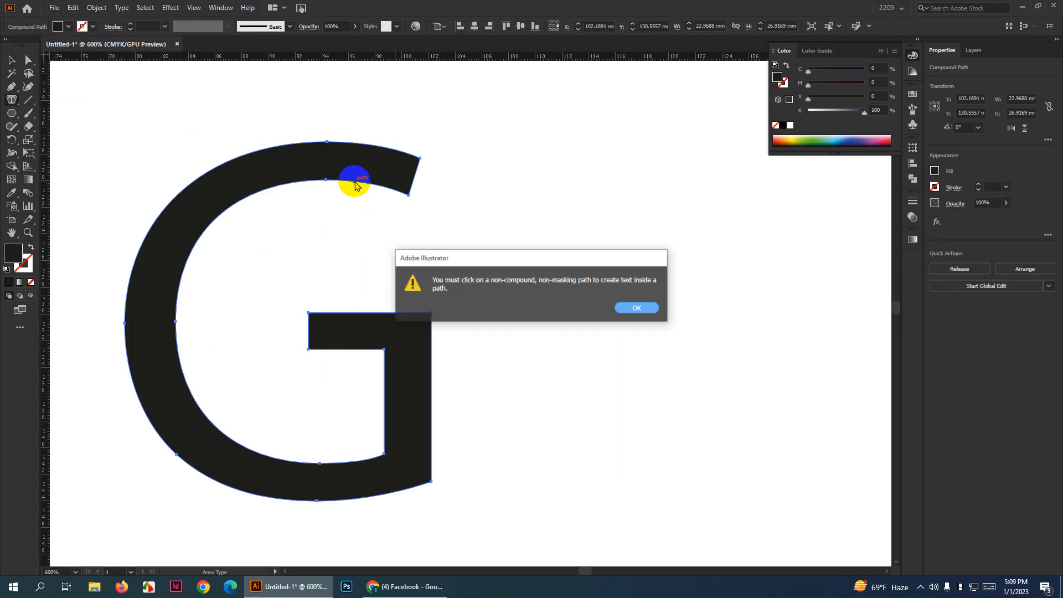
{"action": "left_click", "coordinate": [637, 309]}
{"action": "scroll", "coordinate": [240, 247], "scroll_direction": "down", "scroll_amount": 2}
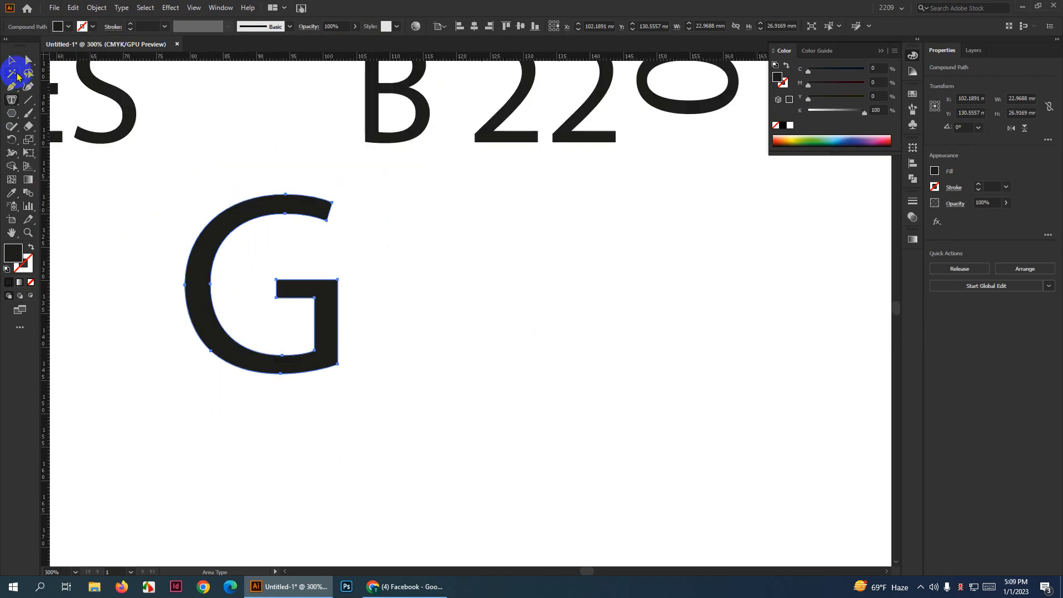
{"action": "left_click_drag", "start_coordinate": [11, 86], "coordinate": [61, 110]}
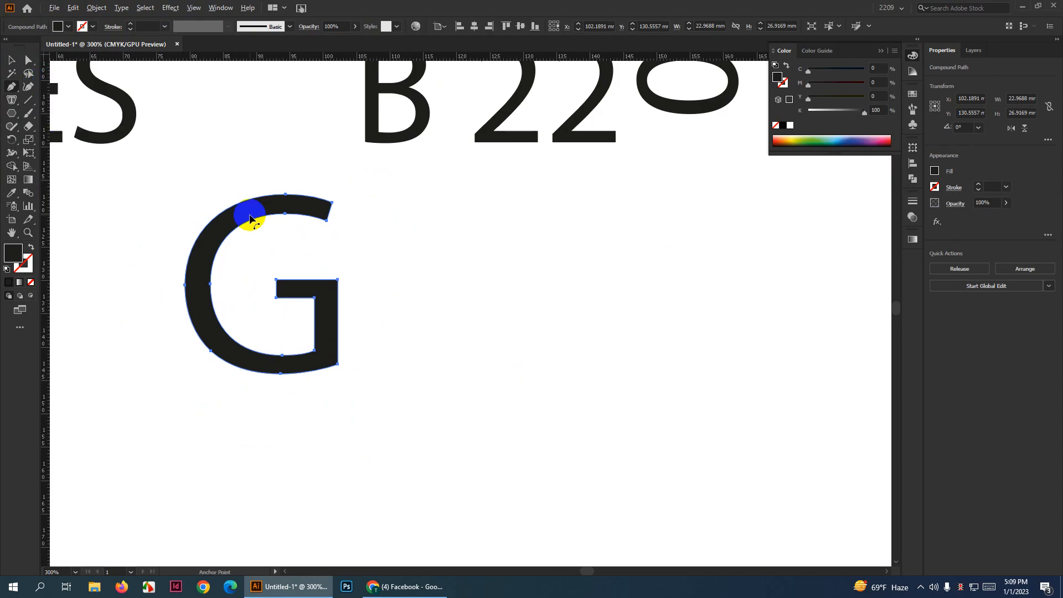
{"action": "scroll", "coordinate": [248, 250], "scroll_direction": "up", "scroll_amount": 2}
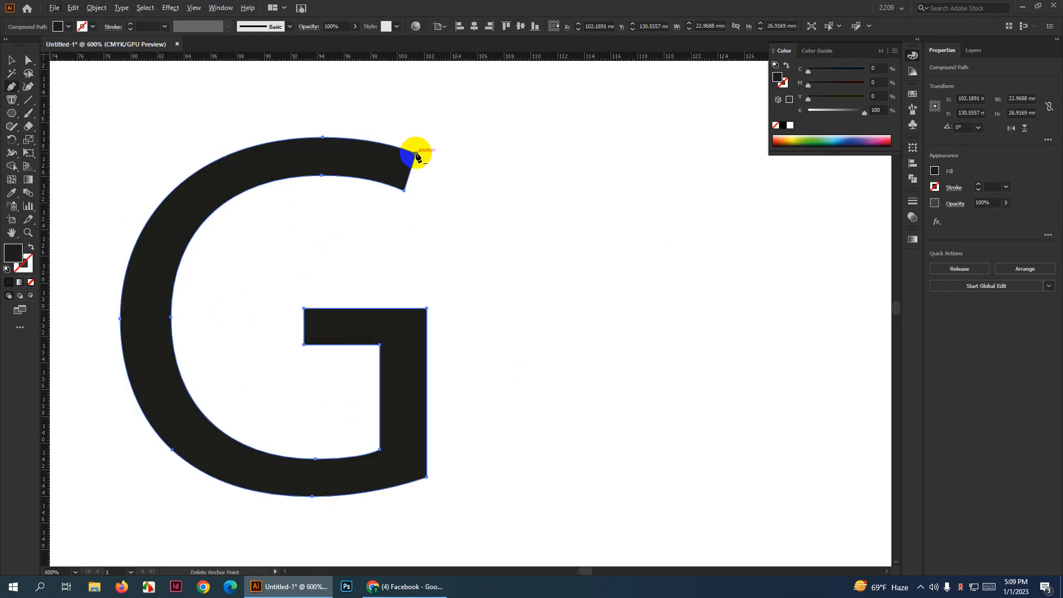
{"action": "key", "text": "ctrl"}
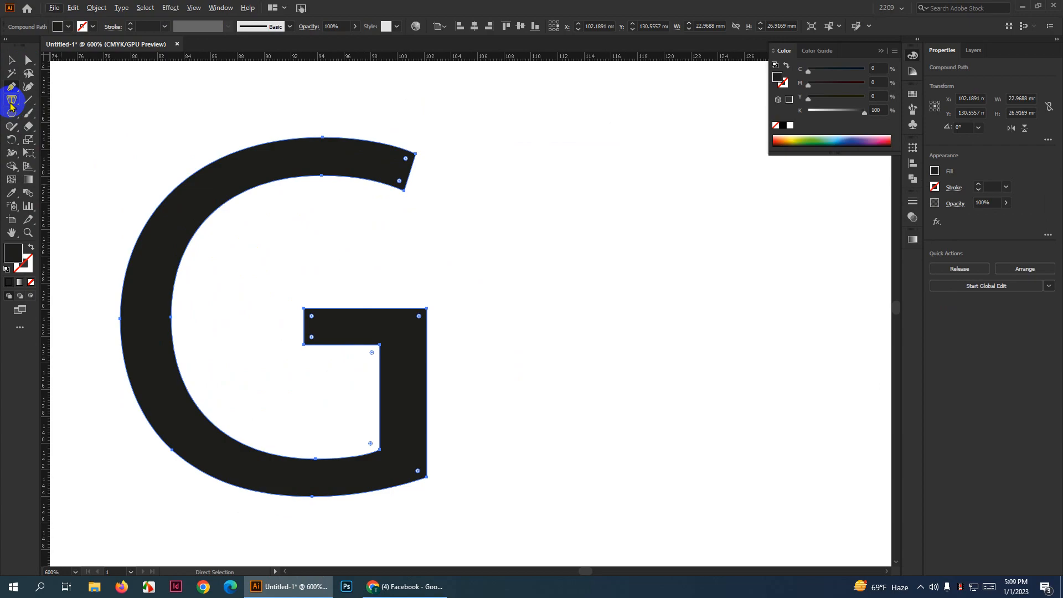
Try to run text along the G's inner edge near its upper end with the Type on a Path tool
{"action": "left_click_drag", "start_coordinate": [12, 100], "coordinate": [55, 128]}
{"action": "left_click", "coordinate": [56, 127]}
{"action": "left_click", "coordinate": [393, 185]}
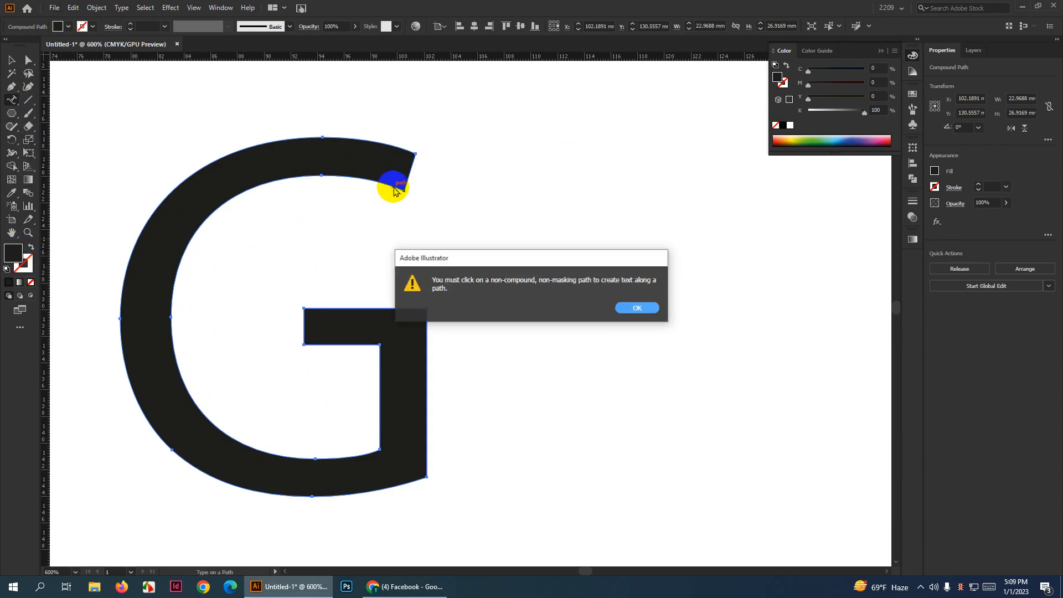
{"action": "left_click", "coordinate": [637, 308]}
{"action": "scroll", "coordinate": [299, 296], "scroll_direction": "down", "scroll_amount": 3}
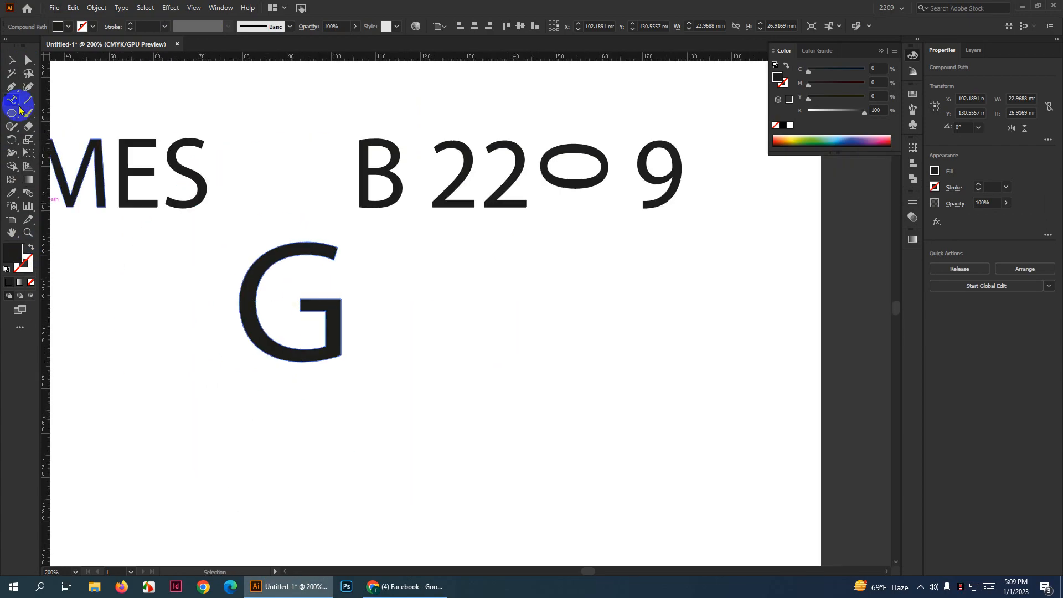
Move the G about 188 mm straight right, off the artboard and beside the star-shaped text
{"action": "left_click", "coordinate": [12, 60]}
{"action": "scroll", "coordinate": [287, 331], "scroll_direction": "down", "scroll_amount": 2}
{"action": "mouse_move", "coordinate": [304, 330]}
{"action": "left_mouse_down"}
{"action": "mouse_move", "coordinate": [724, 363]}
{"action": "mouse_move", "coordinate": [468, 381]}
{"action": "left_mouse_up"}
{"action": "left_click", "coordinate": [735, 396]}
{"action": "scroll", "coordinate": [463, 326], "scroll_direction": "up", "scroll_amount": 5}
{"action": "left_click_drag", "start_coordinate": [459, 301], "coordinate": [288, 404]}
{"action": "scroll", "coordinate": [420, 380], "scroll_direction": "down", "scroll_amount": 2}
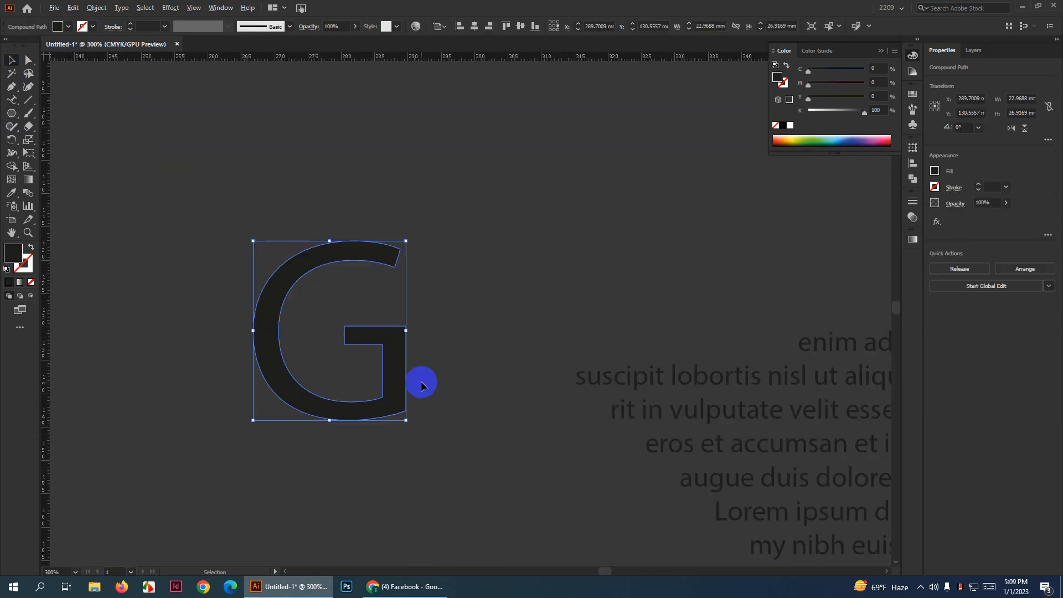
{"action": "scroll", "coordinate": [257, 381], "scroll_direction": "up", "scroll_amount": 2}
{"action": "scroll", "coordinate": [344, 363], "scroll_direction": "down", "scroll_amount": 2}
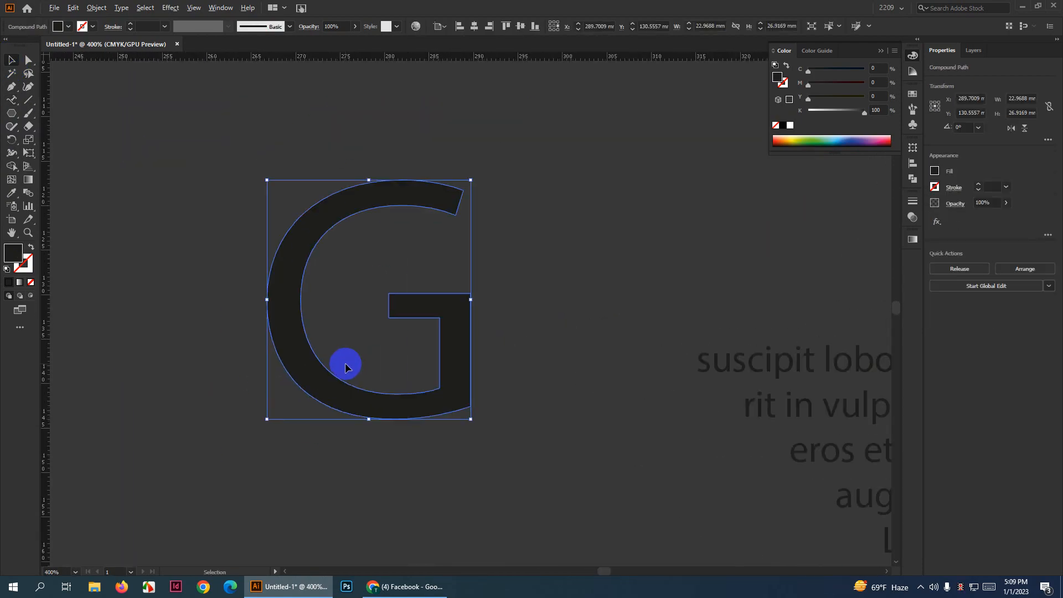
{"action": "scroll", "coordinate": [458, 320], "scroll_direction": "up", "scroll_amount": 3}
{"action": "scroll", "coordinate": [422, 290], "scroll_direction": "down", "scroll_amount": 2}
{"action": "scroll", "coordinate": [387, 173], "scroll_direction": "up", "scroll_amount": 2}
{"action": "left_click_drag", "start_coordinate": [388, 173], "coordinate": [571, 245]}
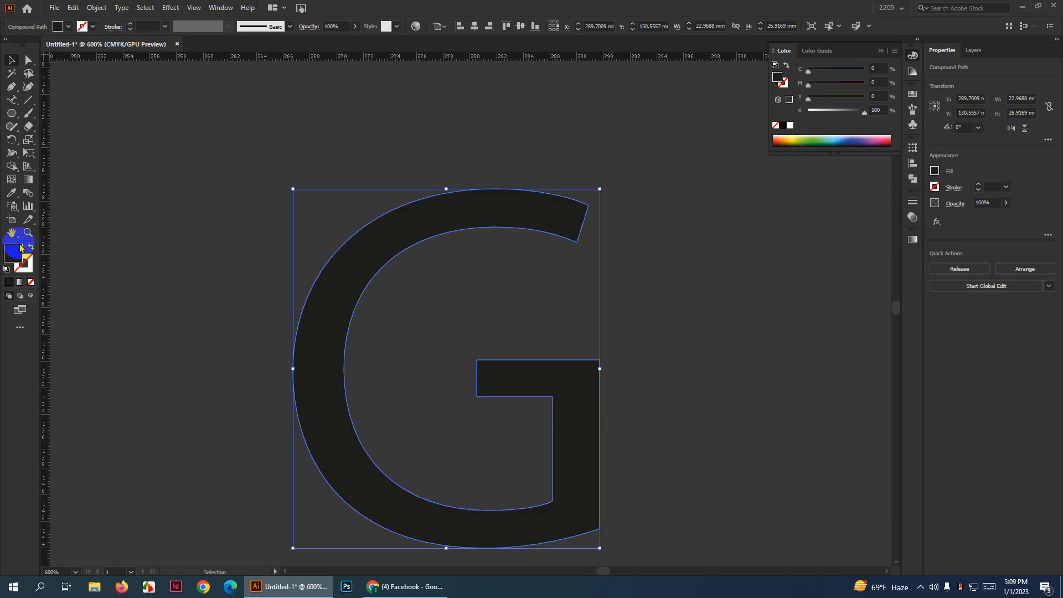
Swap the G's fill and stroke to give it a 1 pt outline without fill, and reselect it
{"action": "left_click", "coordinate": [28, 249]}
{"action": "left_click", "coordinate": [463, 301]}
{"action": "scroll", "coordinate": [588, 247], "scroll_direction": "up", "scroll_amount": 3}
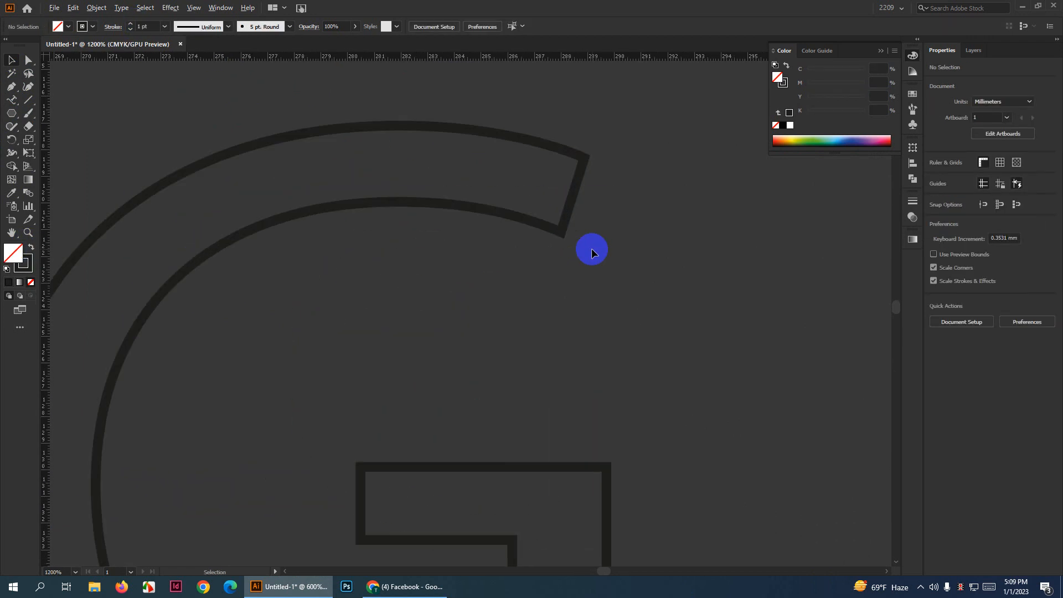
{"action": "left_click_drag", "start_coordinate": [610, 210], "coordinate": [398, 285]}
{"action": "scroll", "coordinate": [397, 286], "scroll_direction": "down", "scroll_amount": 3}
Try to fill the hollow G with text using the Area Type tool at several spots around its upper end
{"action": "left_click", "coordinate": [12, 100]}
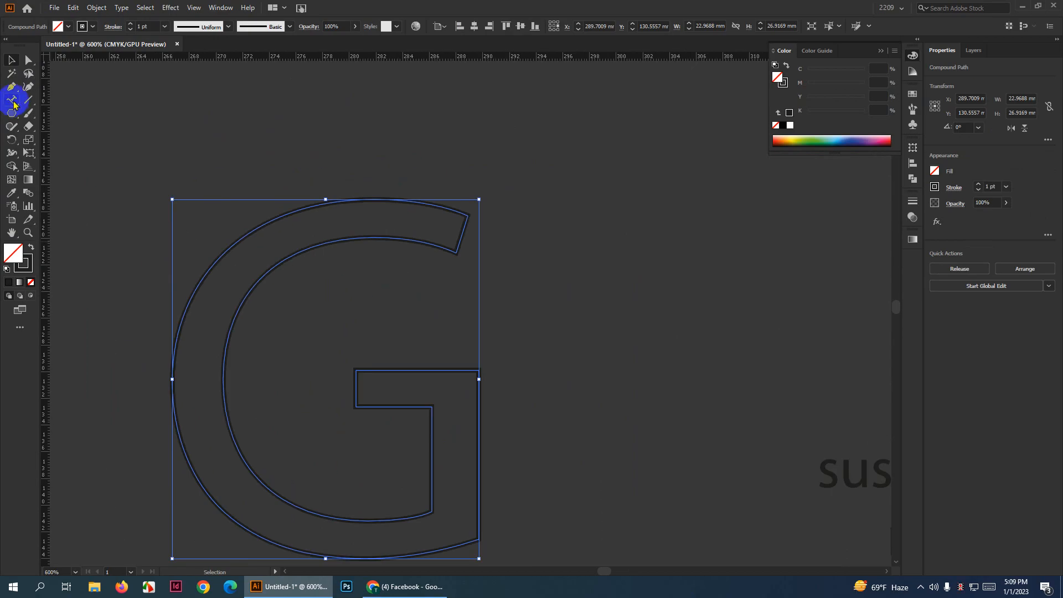
{"action": "left_click_drag", "start_coordinate": [12, 105], "coordinate": [76, 109]}
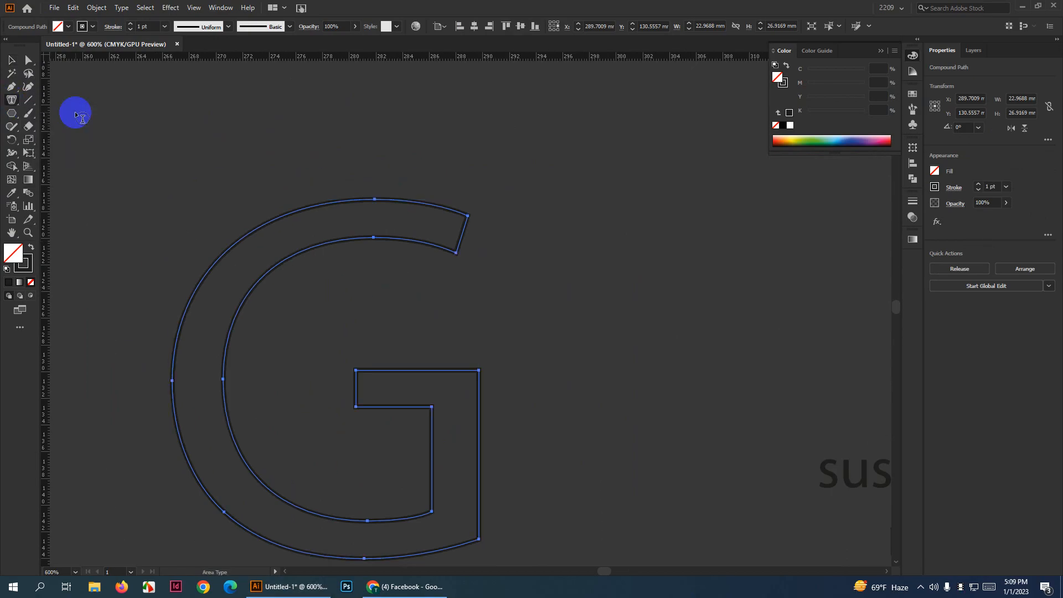
{"action": "left_click", "coordinate": [419, 244]}
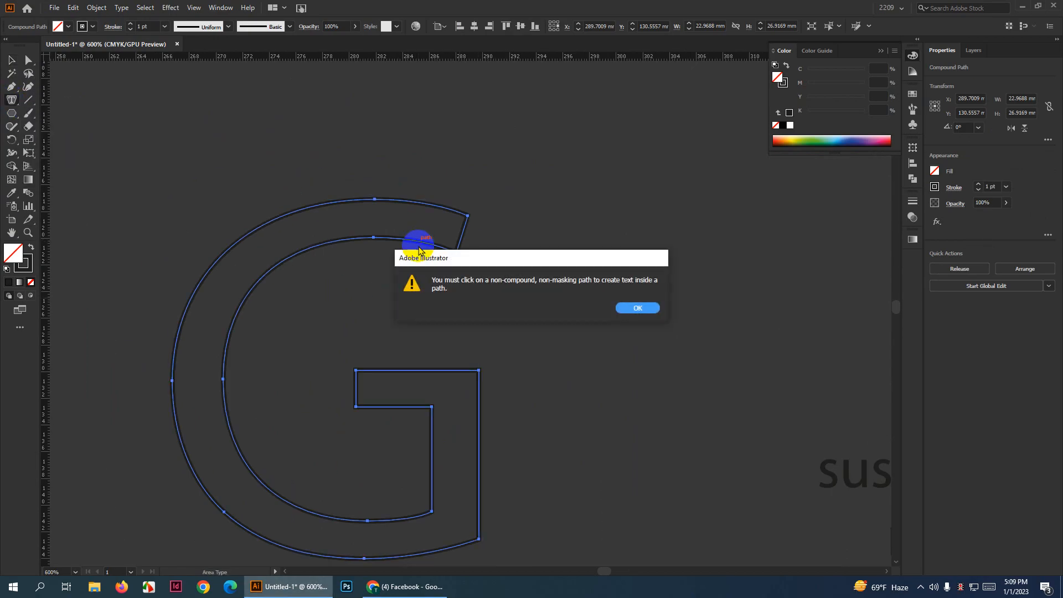
{"action": "left_click", "coordinate": [637, 306]}
{"action": "left_click", "coordinate": [416, 229]}
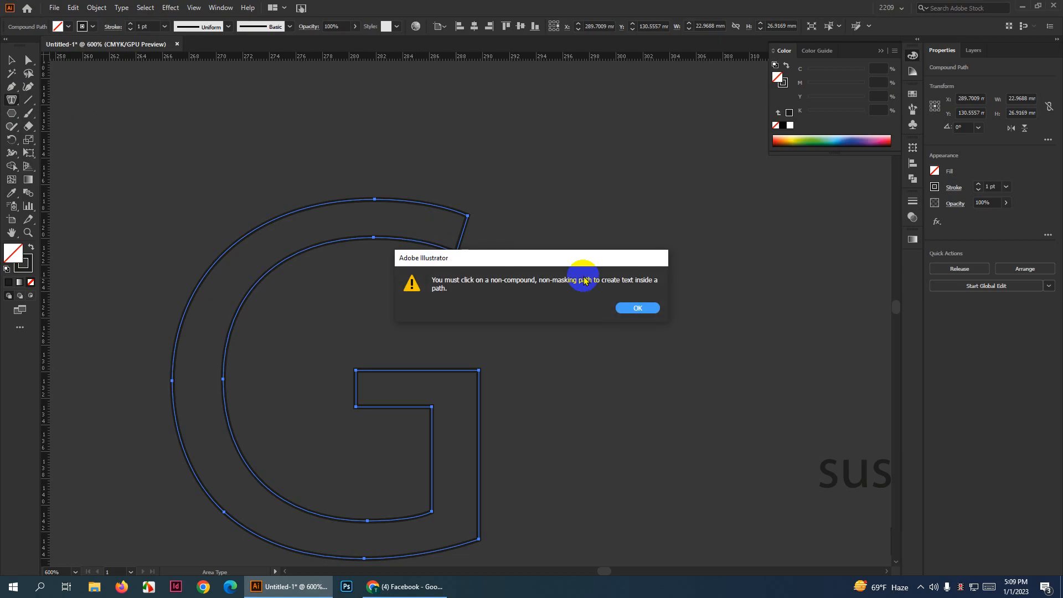
{"action": "left_click", "coordinate": [636, 304]}
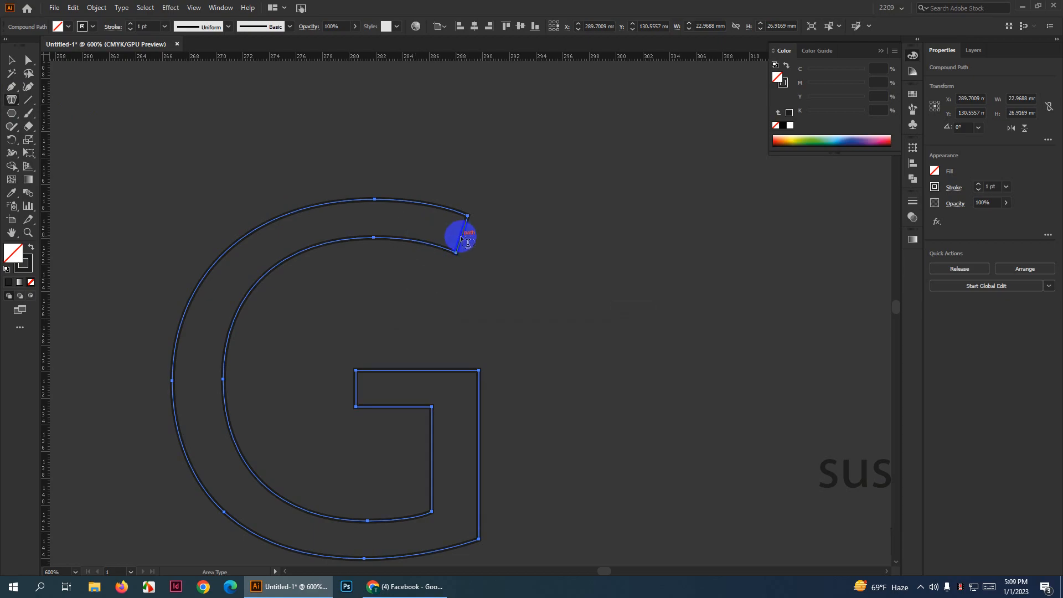
{"action": "left_click", "coordinate": [464, 238]}
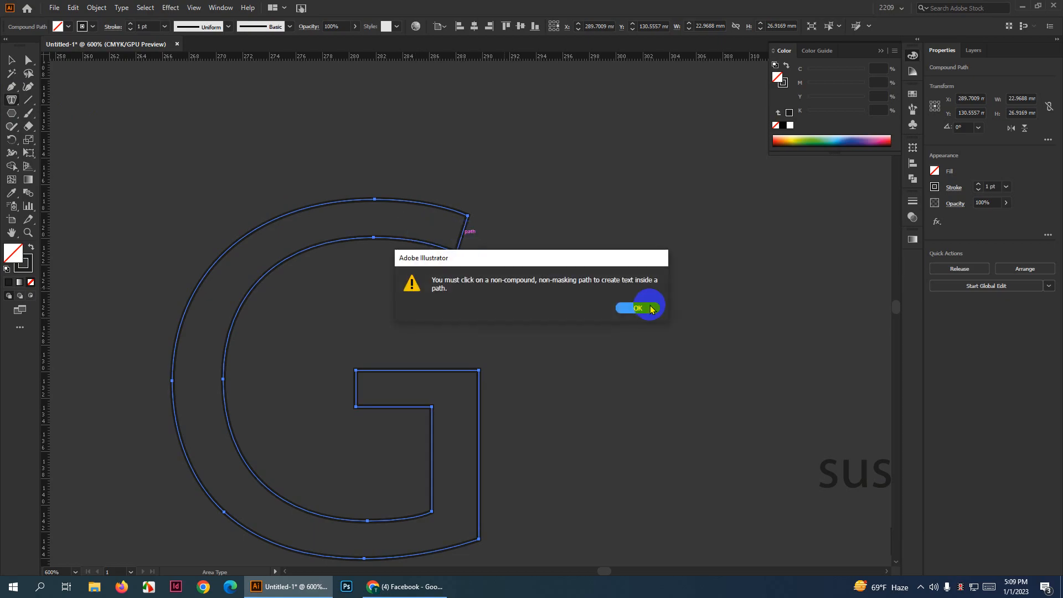
{"action": "left_click", "coordinate": [636, 306]}
{"action": "left_click", "coordinate": [11, 59]}
{"action": "scroll", "coordinate": [362, 310], "scroll_direction": "down", "scroll_amount": 4}
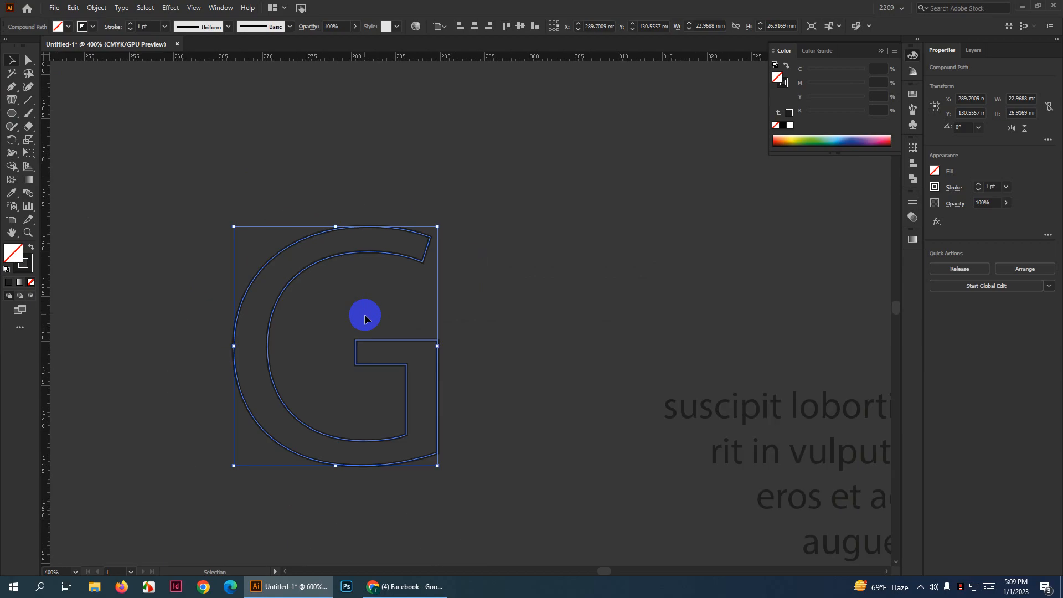
Draw a circle about 31.7 mm in diameter above the hollow G and swap its fill and stroke to make it solid
{"action": "right_click", "coordinate": [12, 101]}
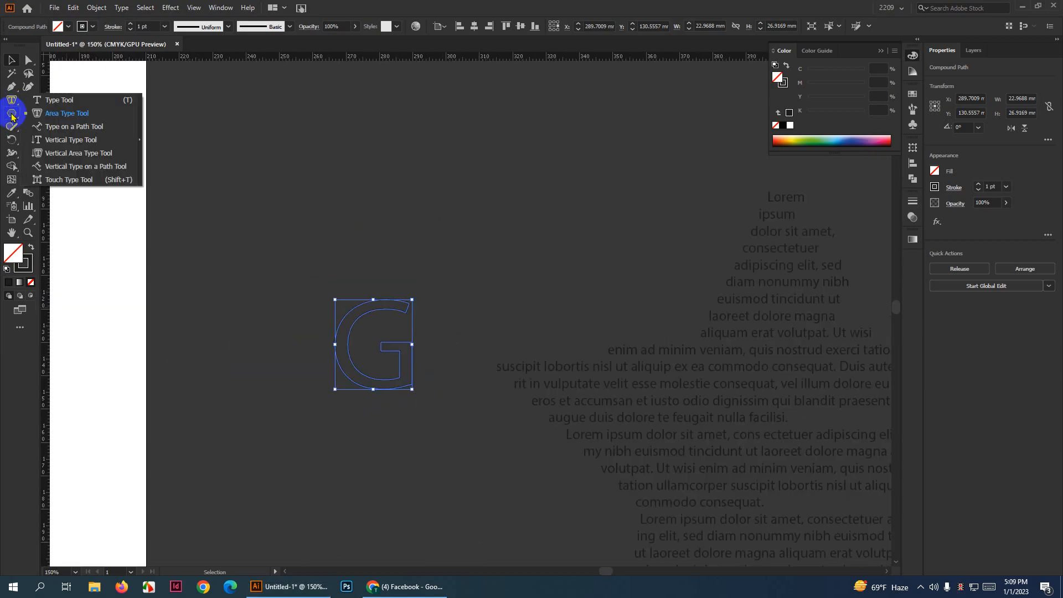
{"action": "right_click", "coordinate": [11, 114]}
{"action": "left_click", "coordinate": [89, 141]}
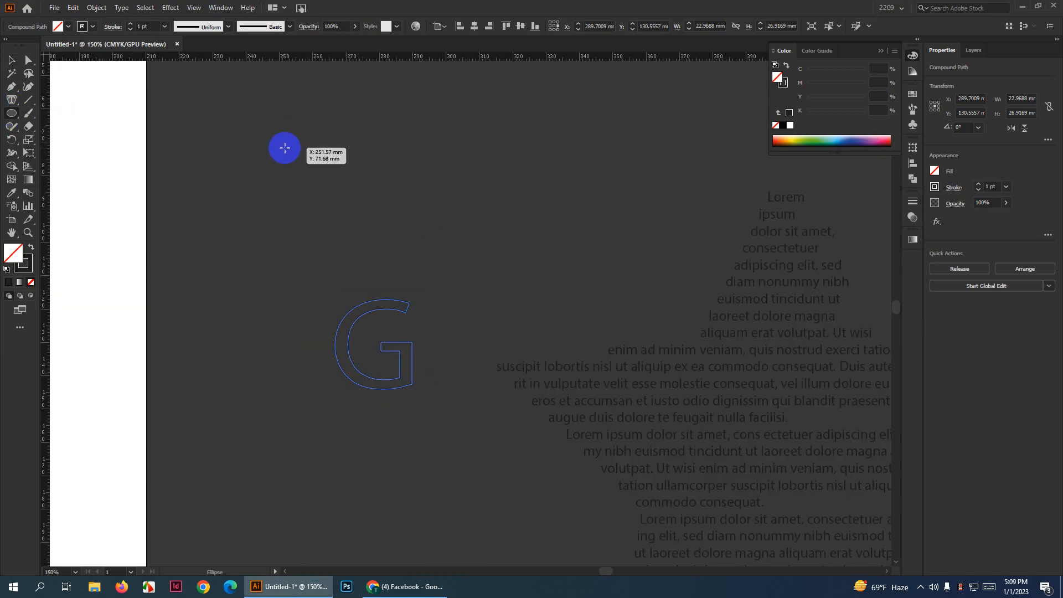
{"action": "mouse_move", "coordinate": [309, 146]}
{"action": "left_mouse_down"}
{"action": "mouse_move", "coordinate": [408, 214]}
{"action": "mouse_move", "coordinate": [415, 252]}
{"action": "left_mouse_up"}
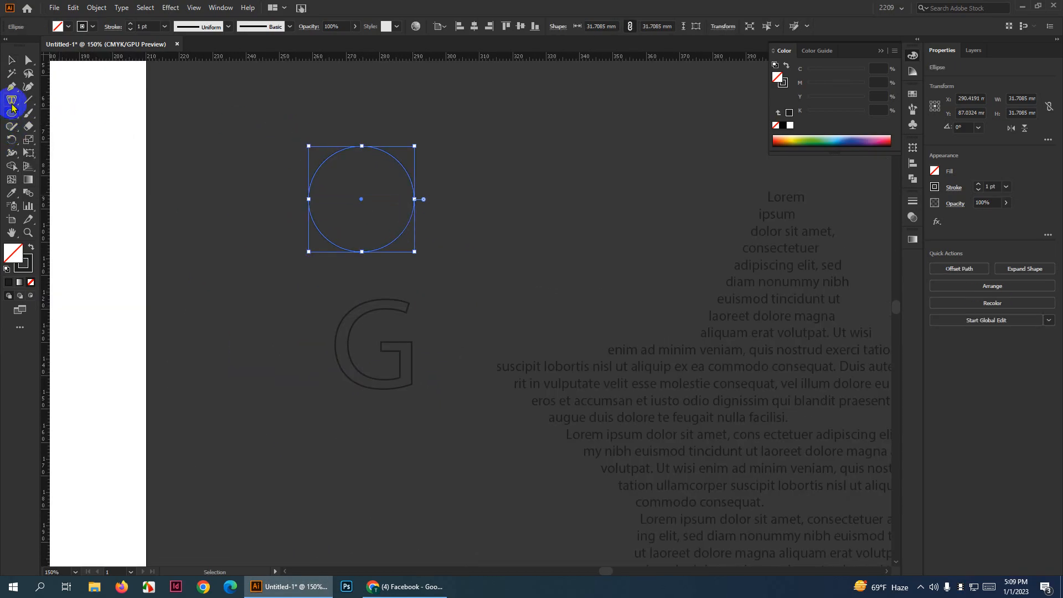
{"action": "left_click", "coordinate": [11, 59]}
{"action": "left_click", "coordinate": [31, 248]}
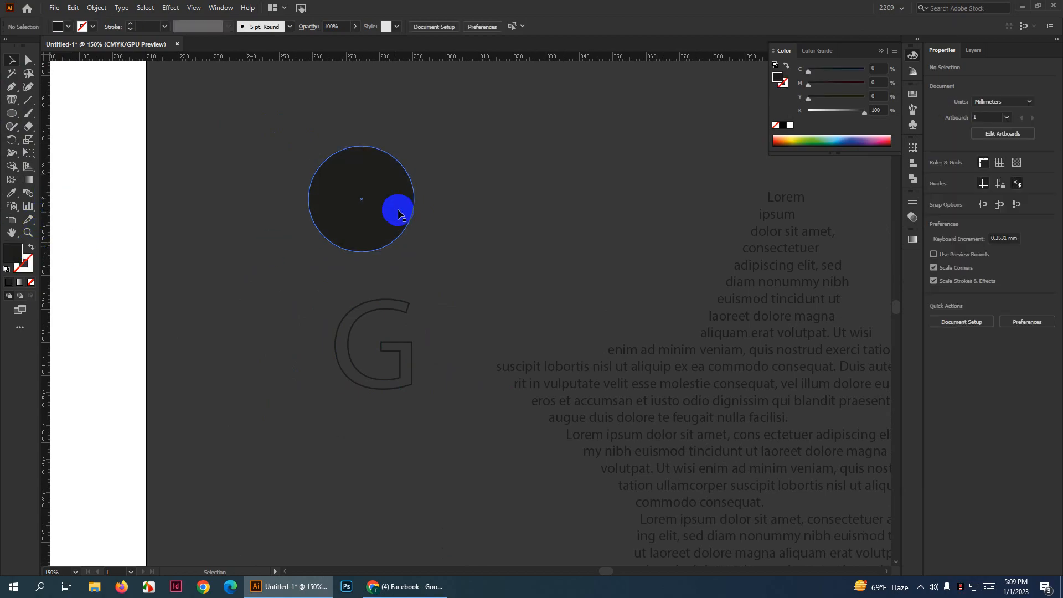
{"action": "scroll", "coordinate": [397, 209], "scroll_direction": "up", "scroll_amount": 2}
Convert the circle into a text area with the Area Type tool, filling it with placeholder text
{"action": "left_click", "coordinate": [11, 100]}
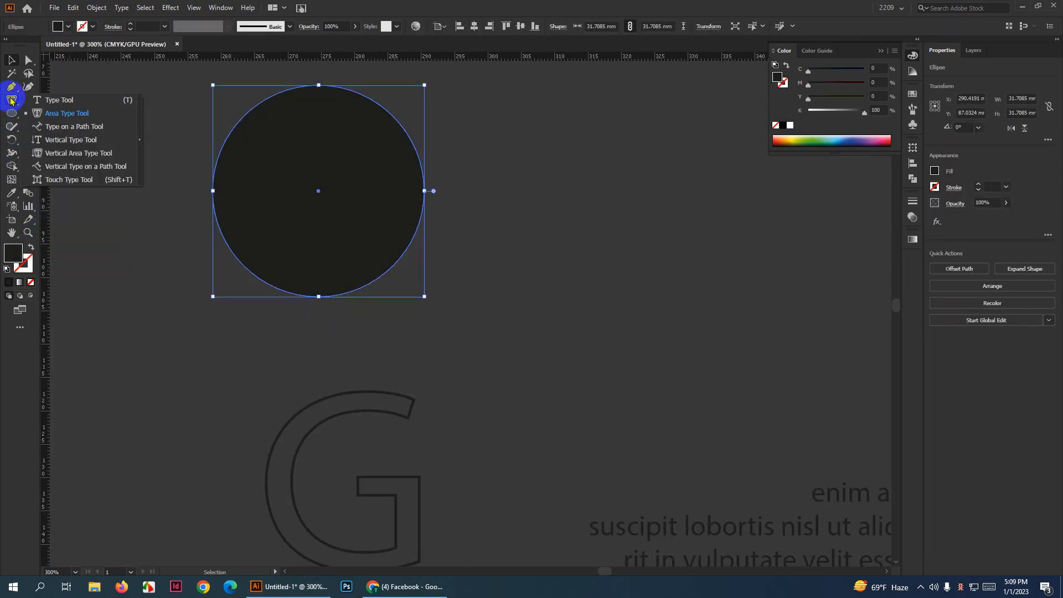
{"action": "left_click", "coordinate": [59, 109]}
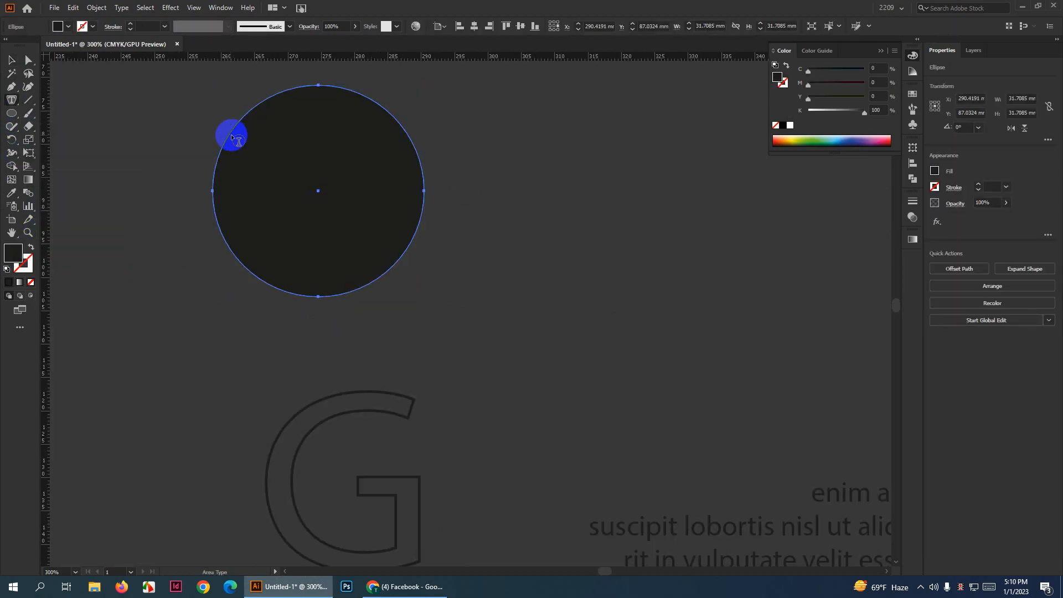
{"action": "left_click", "coordinate": [233, 137]}
{"action": "left_click", "coordinate": [13, 88]}
{"action": "left_click", "coordinate": [8, 60]}
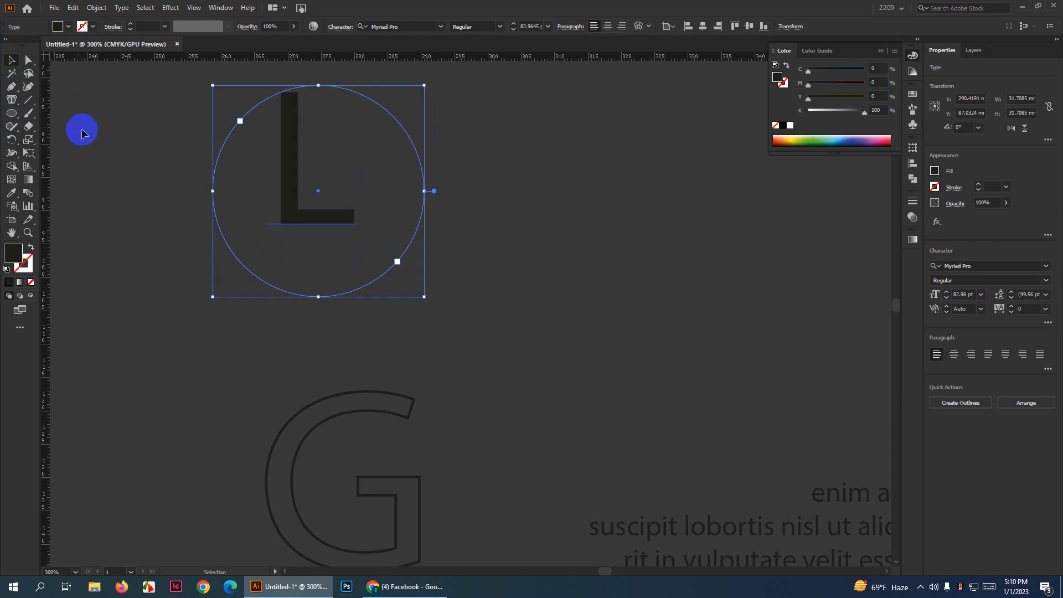
Delete the circular text area above the G
{"action": "scroll", "coordinate": [180, 169], "scroll_direction": "down", "scroll_amount": 2}
{"action": "scroll", "coordinate": [305, 276], "scroll_direction": "down", "scroll_amount": 2}
{"action": "scroll", "coordinate": [266, 272], "scroll_direction": "down", "scroll_amount": 1}
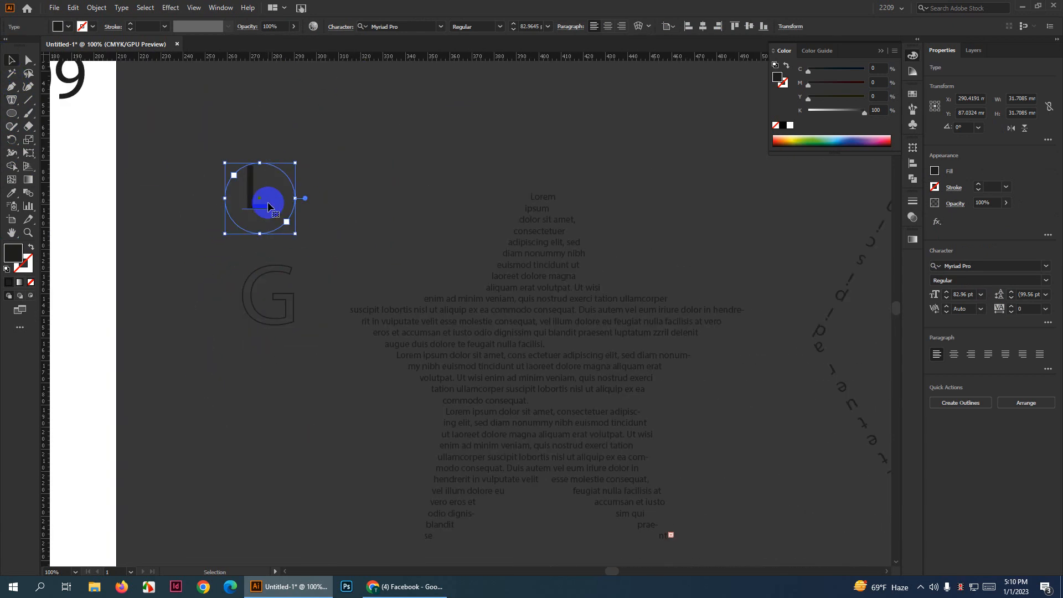
{"action": "key", "text": "Delete"}
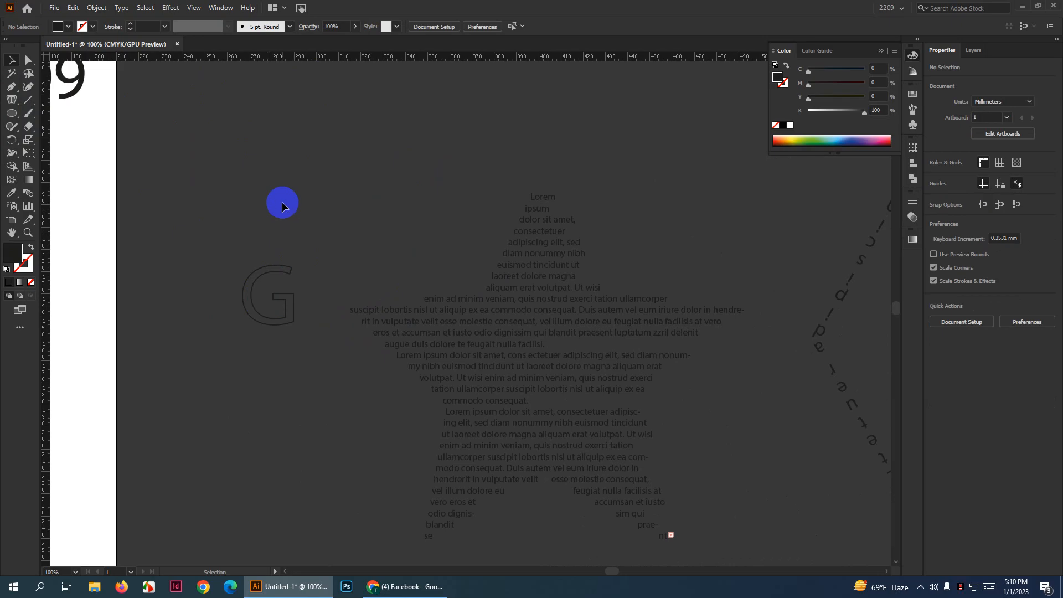
Set the type size to 11 pt and try to fill the hollow G using Area Type on its inner edge
{"action": "left_click_drag", "start_coordinate": [11, 100], "coordinate": [53, 104]}
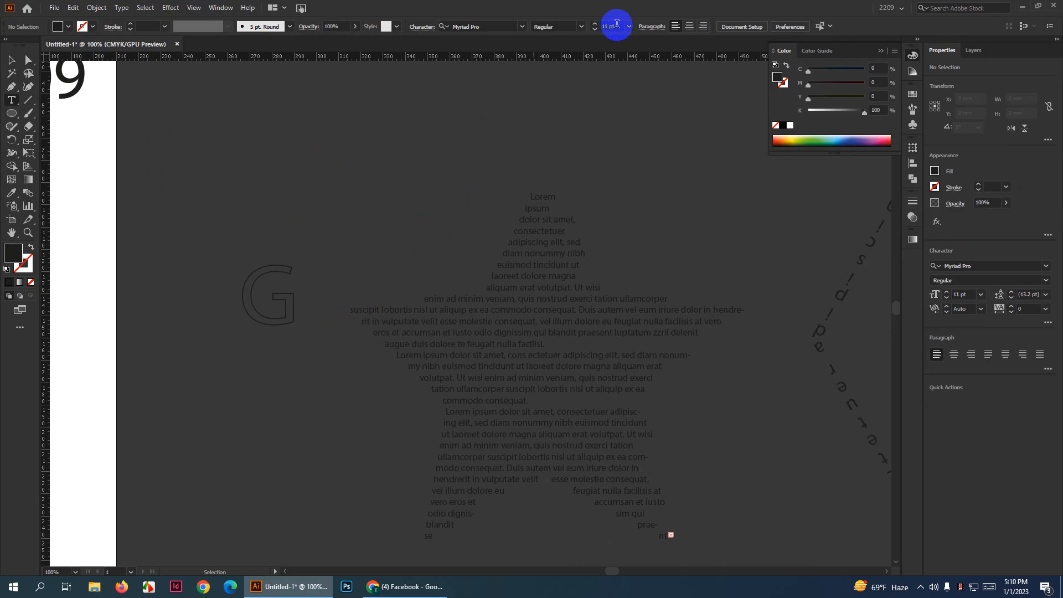
{"action": "left_click_drag", "start_coordinate": [14, 104], "coordinate": [69, 117]}
{"action": "scroll", "coordinate": [247, 287], "scroll_direction": "up", "scroll_amount": 3}
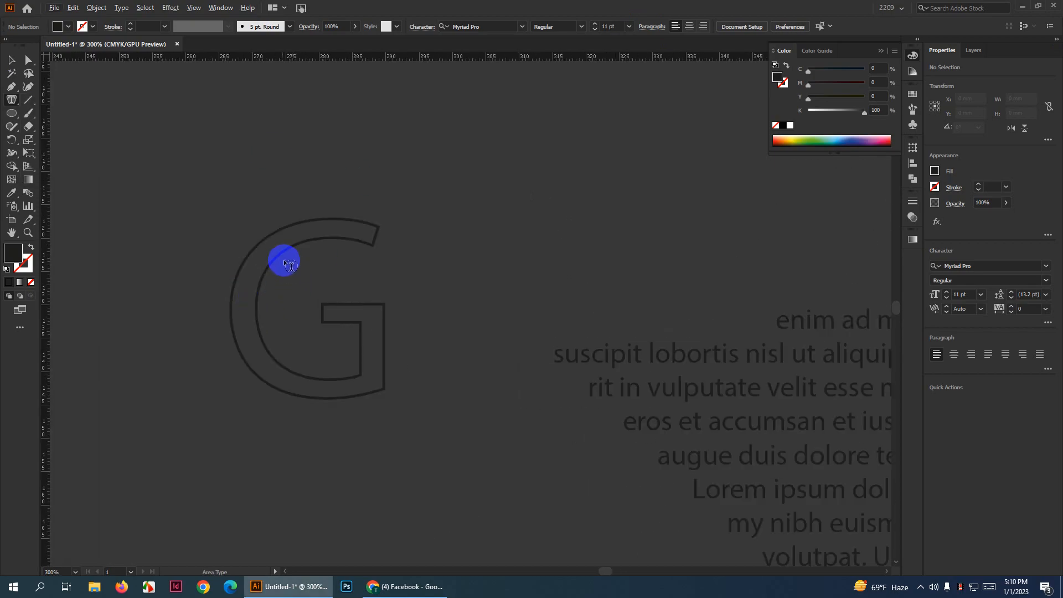
{"action": "left_click", "coordinate": [281, 259]}
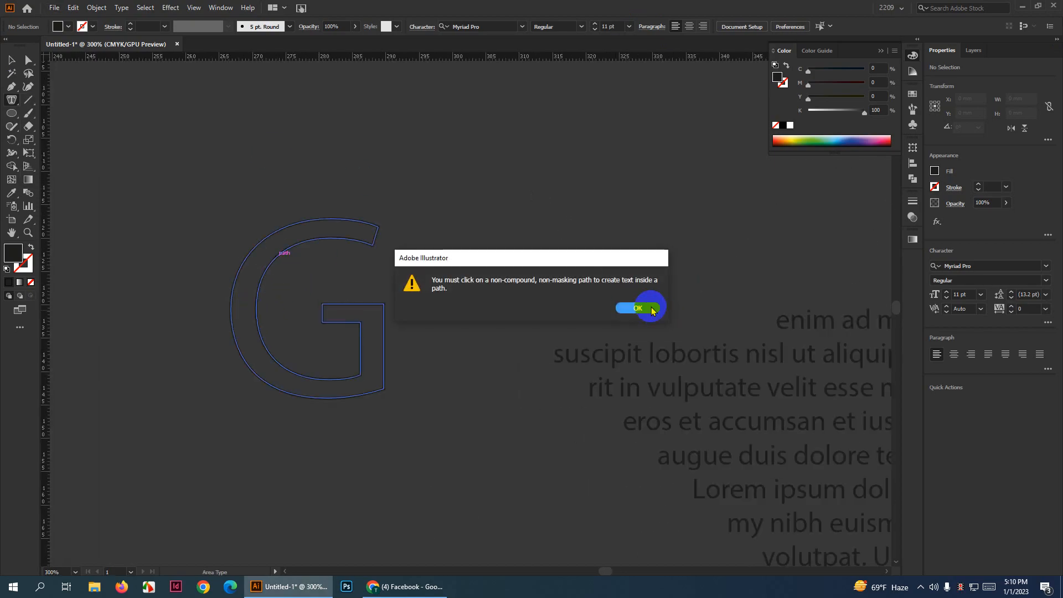
{"action": "left_click", "coordinate": [640, 306]}
{"action": "left_click", "coordinate": [11, 59]}
Select the hollow G and swap its fill and stroke to restore a solid fill without outline
{"action": "scroll", "coordinate": [391, 244], "scroll_direction": "up", "scroll_amount": 3}
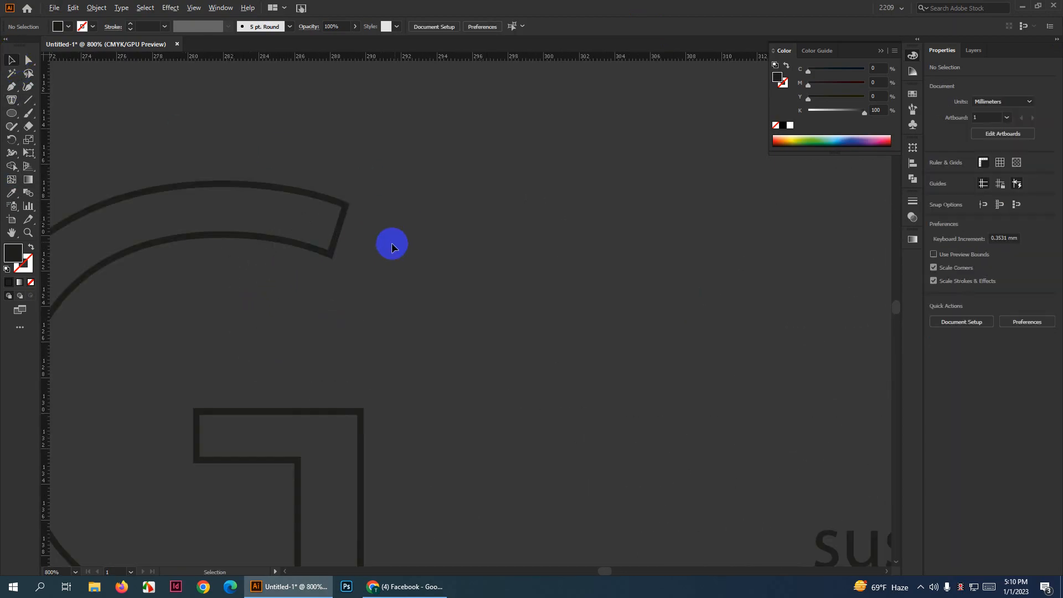
{"action": "left_click", "coordinate": [325, 244]}
{"action": "scroll", "coordinate": [280, 240], "scroll_direction": "up", "scroll_amount": 2}
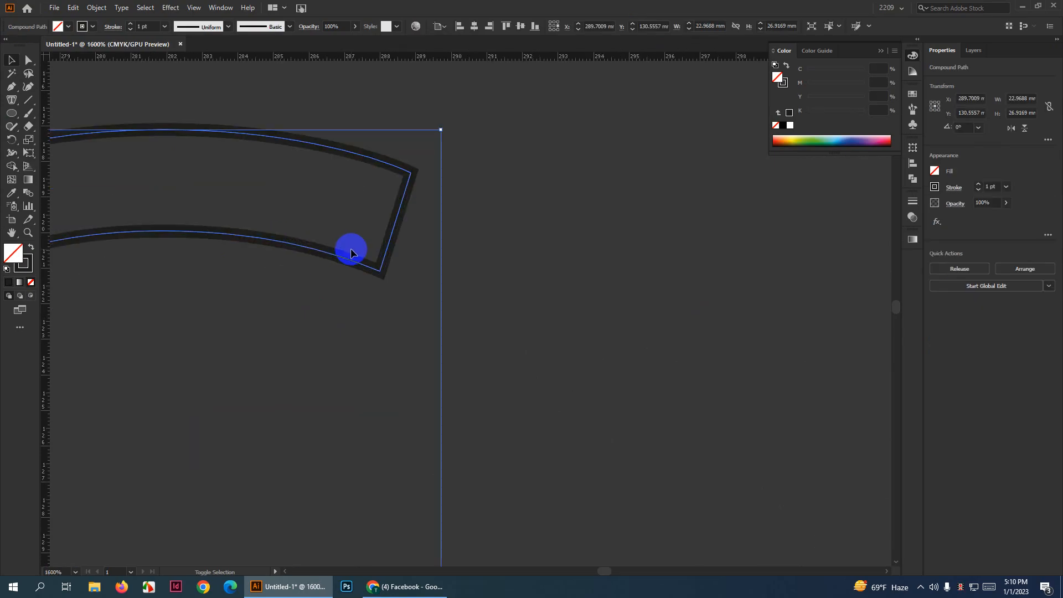
{"action": "key", "text": "shift+x"}
{"action": "scroll", "coordinate": [422, 295], "scroll_direction": "down", "scroll_amount": 3}
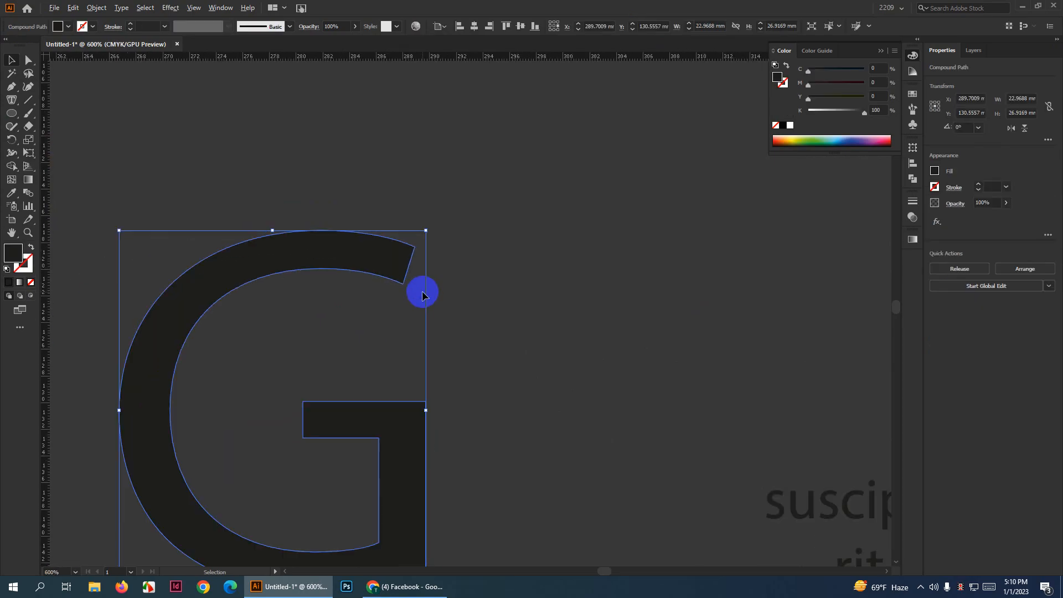
Release the compound path of the solid G and move the letter to about X 319.8 mm
{"action": "scroll", "coordinate": [413, 292], "scroll_direction": "up", "scroll_amount": 2}
{"action": "scroll", "coordinate": [443, 288], "scroll_direction": "down", "scroll_amount": 4}
{"action": "scroll", "coordinate": [441, 282], "scroll_direction": "up", "scroll_amount": 1}
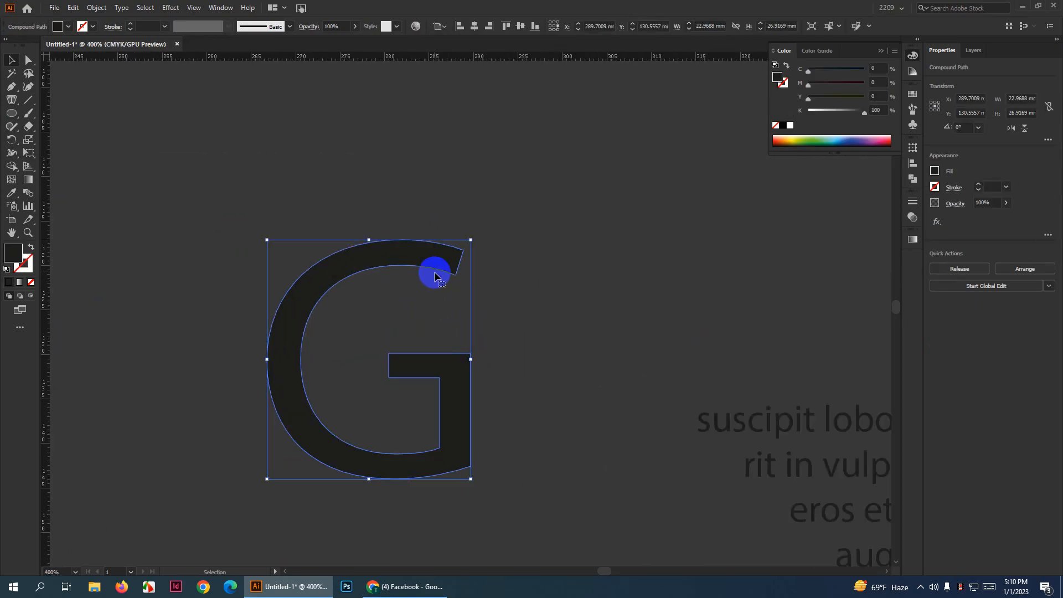
{"action": "right_click", "coordinate": [434, 276]}
{"action": "left_click", "coordinate": [504, 357]}
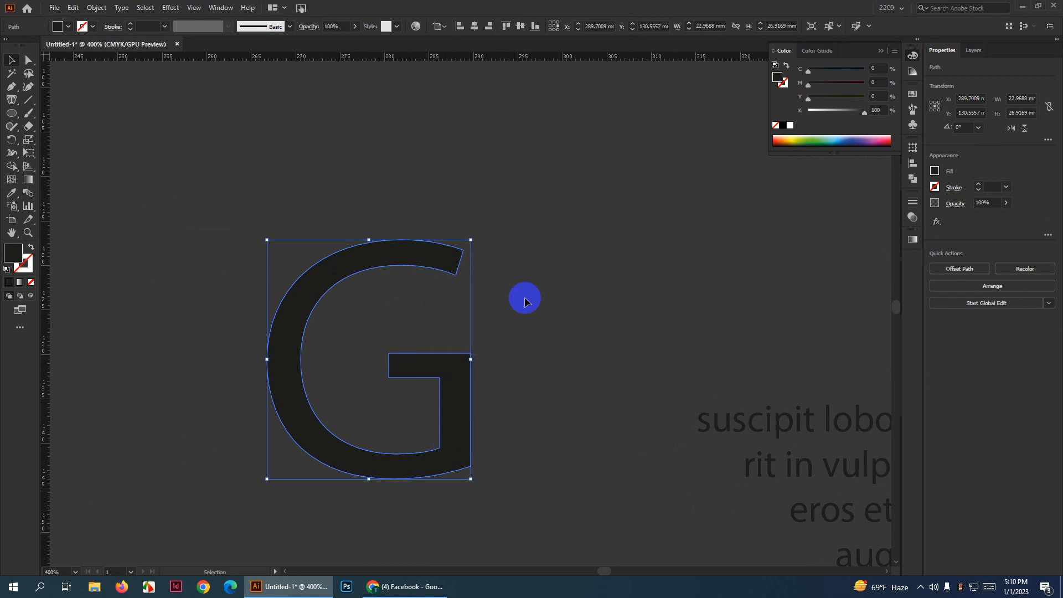
{"action": "left_click", "coordinate": [524, 298]}
{"action": "scroll", "coordinate": [343, 335], "scroll_direction": "down", "scroll_amount": 2}
{"action": "left_click_drag", "start_coordinate": [318, 339], "coordinate": [286, 328]}
{"action": "scroll", "coordinate": [448, 339], "scroll_direction": "up", "scroll_amount": 2}
{"action": "right_click", "coordinate": [286, 329]}
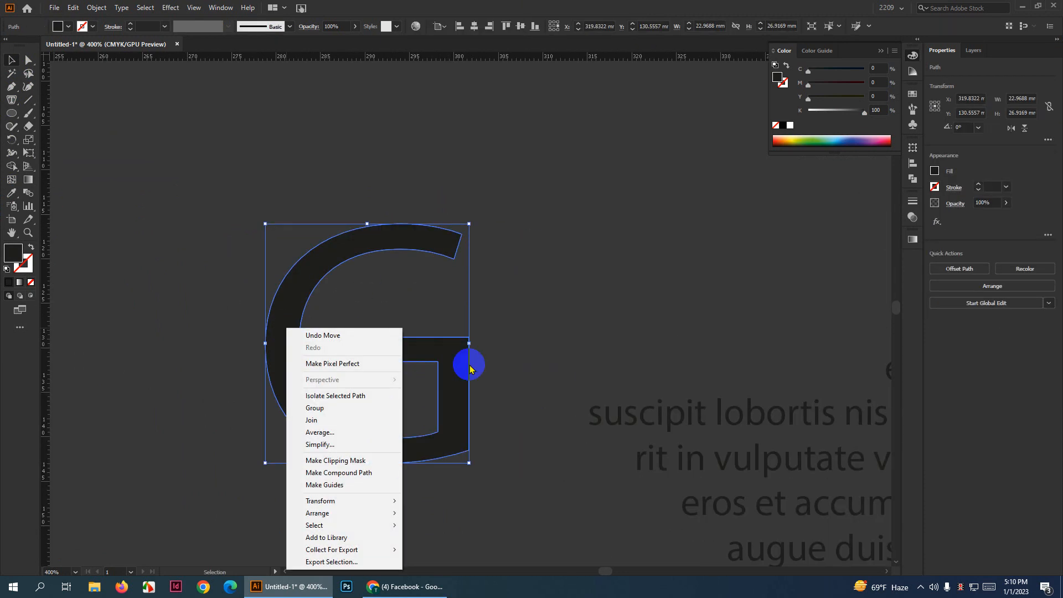
Fill the released G with 11 pt placeholder text by applying the Area Type tool to its edge
{"action": "left_click", "coordinate": [525, 298]}
{"action": "left_click", "coordinate": [403, 238]}
{"action": "left_click", "coordinate": [12, 100]}
{"action": "left_click", "coordinate": [413, 256]}
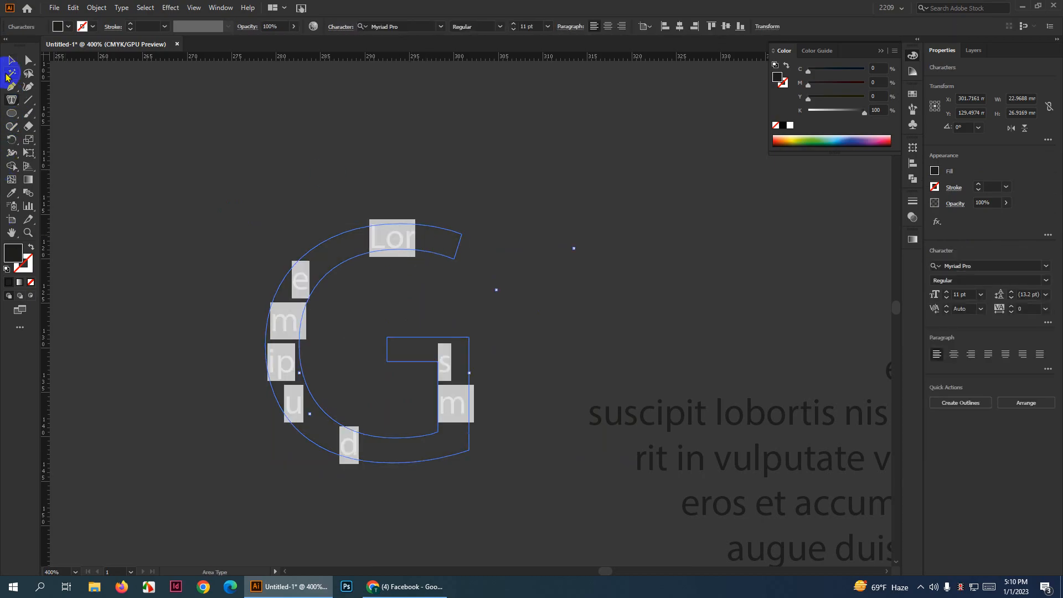
{"action": "left_click", "coordinate": [11, 59]}
{"action": "scroll", "coordinate": [509, 255], "scroll_direction": "down", "scroll_amount": 1}
{"action": "scroll", "coordinate": [526, 272], "scroll_direction": "up", "scroll_amount": 1}
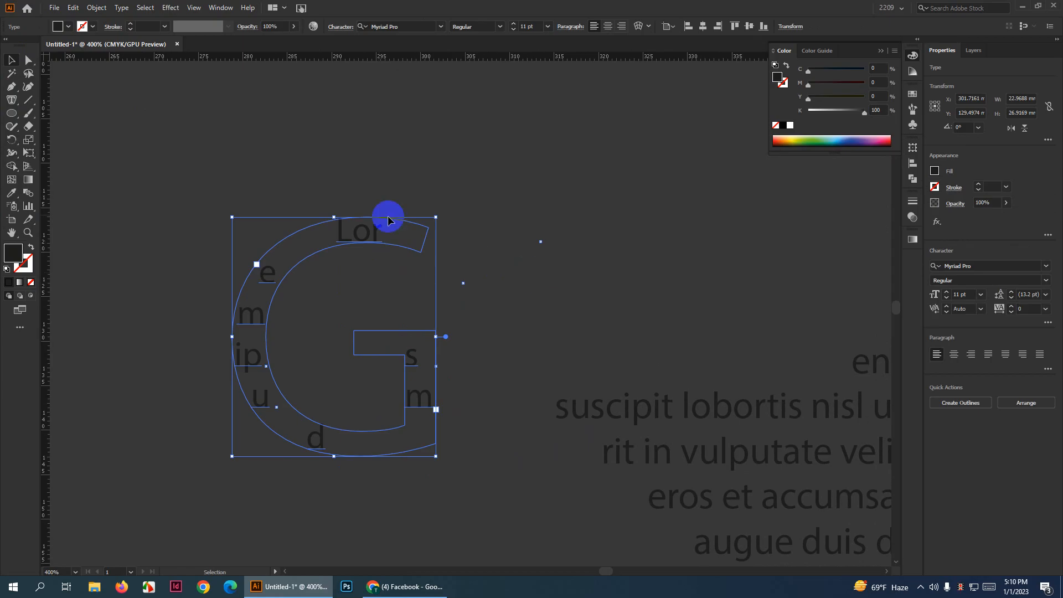
{"action": "right_click", "coordinate": [364, 252]}
{"action": "left_click", "coordinate": [446, 177]}
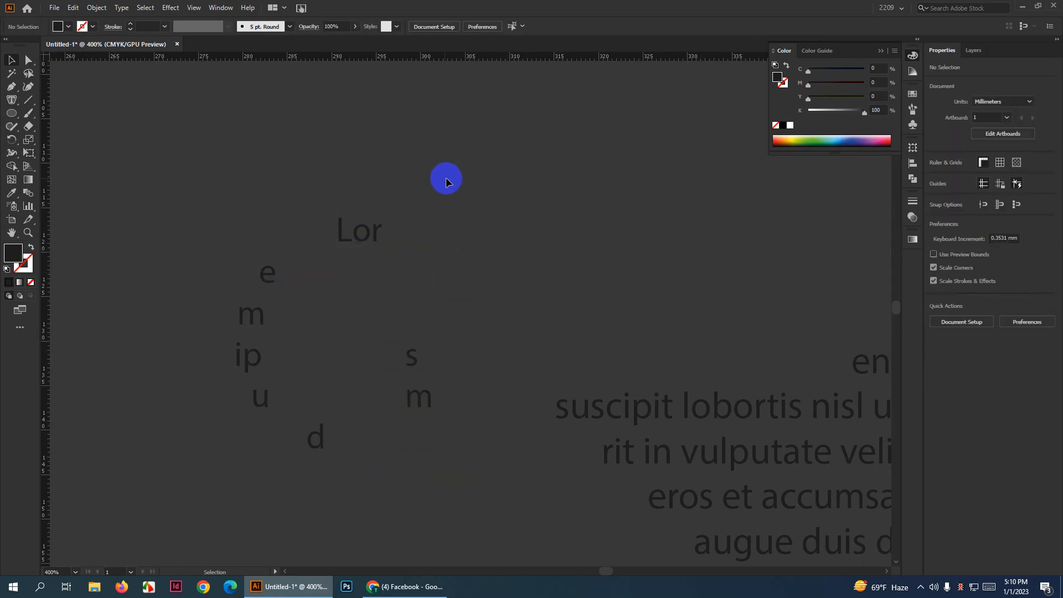
Undo the G's area text fill, its move and the compound path release, and deselect the letter
{"action": "right_click", "coordinate": [446, 177]}
{"action": "left_click", "coordinate": [633, 244]}
{"action": "key", "text": "ctrl+z"}
{"action": "key", "text": "ctrl+z"}
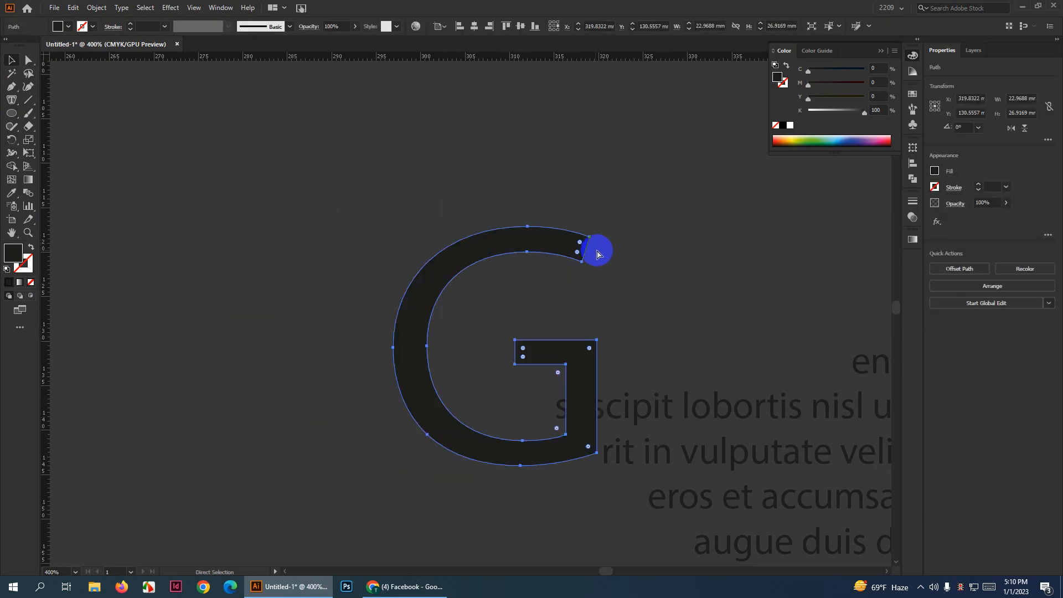
{"action": "key", "text": "v"}
{"action": "key", "text": "ctrl+z"}
{"action": "right_click", "coordinate": [275, 242]}
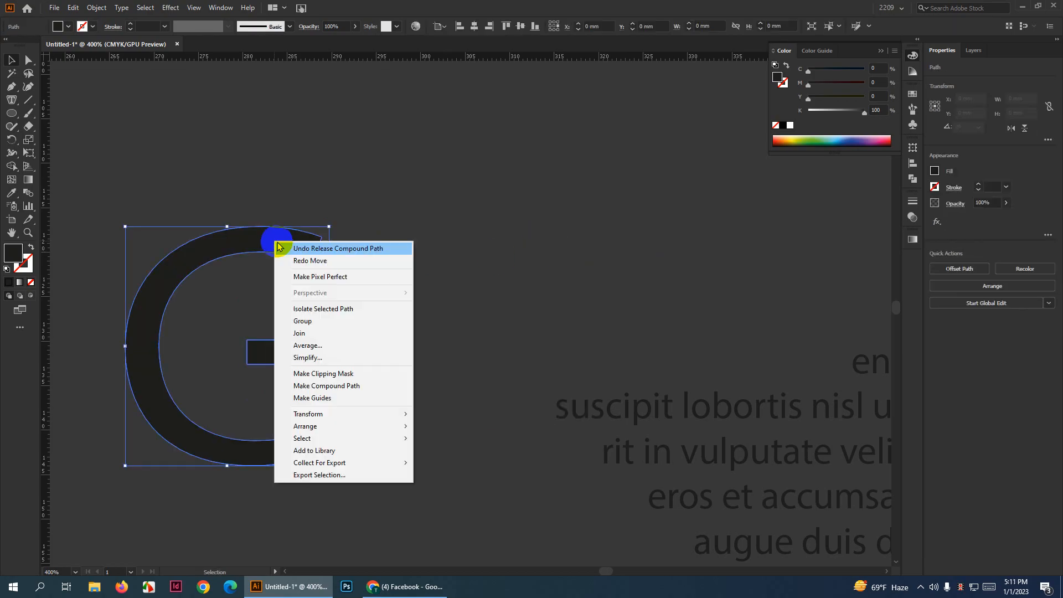
{"action": "left_click", "coordinate": [463, 271]}
{"action": "key", "text": "ctrl+z"}
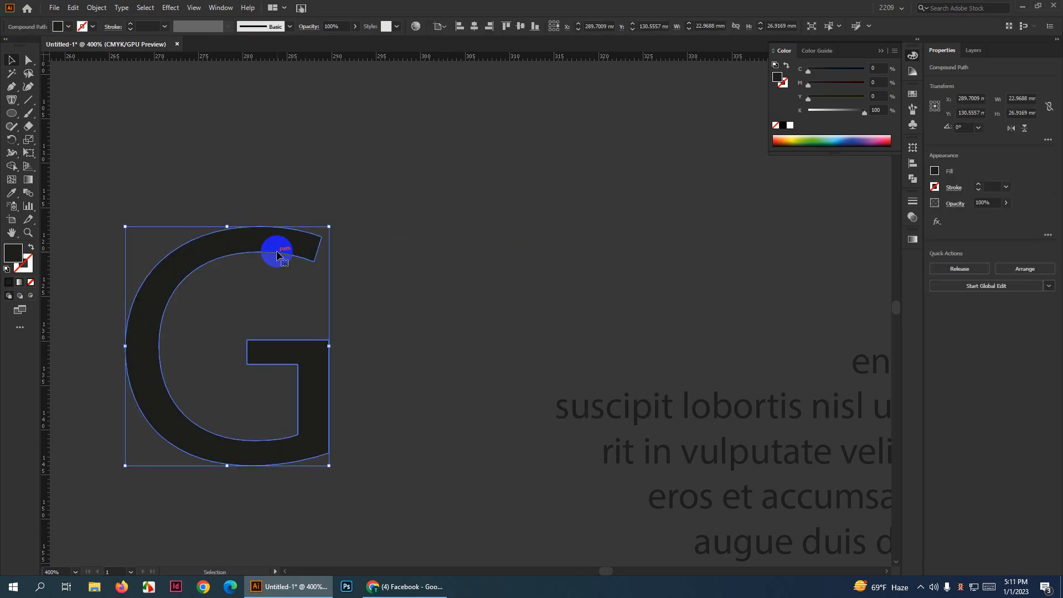
{"action": "right_click", "coordinate": [276, 251]}
{"action": "left_click", "coordinate": [513, 226]}
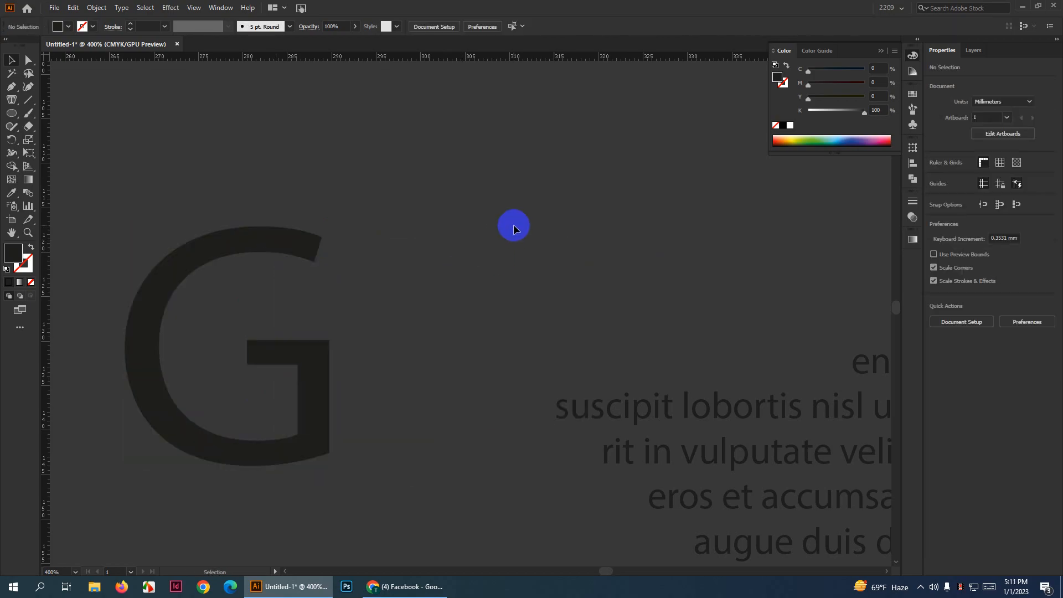
Move the G slightly up to about Y 120.3 mm and release its compound path
{"action": "scroll", "coordinate": [513, 224], "scroll_direction": "down", "scroll_amount": 5}
{"action": "scroll", "coordinate": [84, 222], "scroll_direction": "up", "scroll_amount": 4}
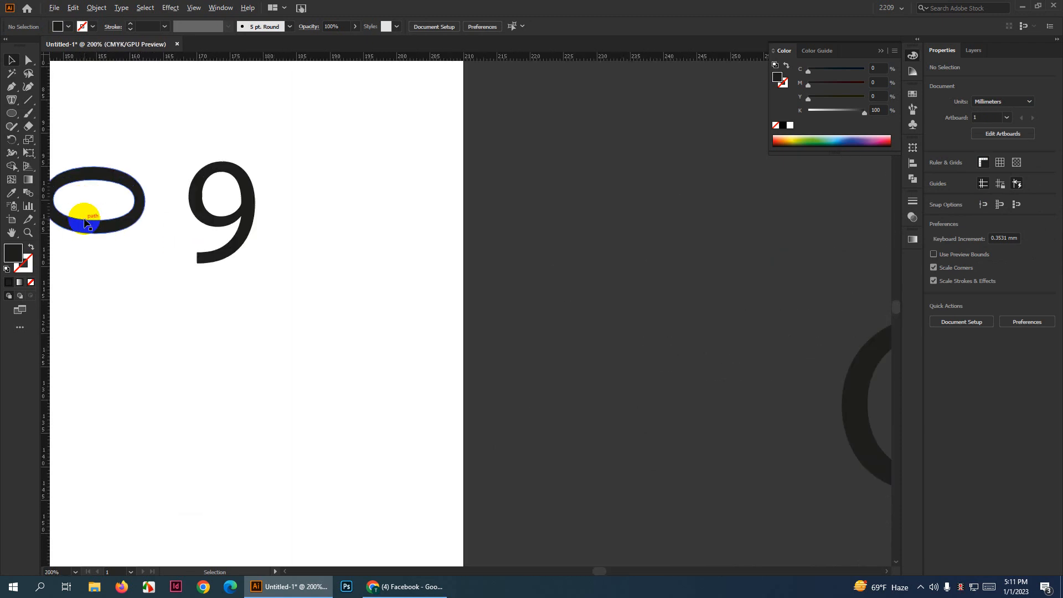
{"action": "scroll", "coordinate": [190, 218], "scroll_direction": "down", "scroll_amount": 3}
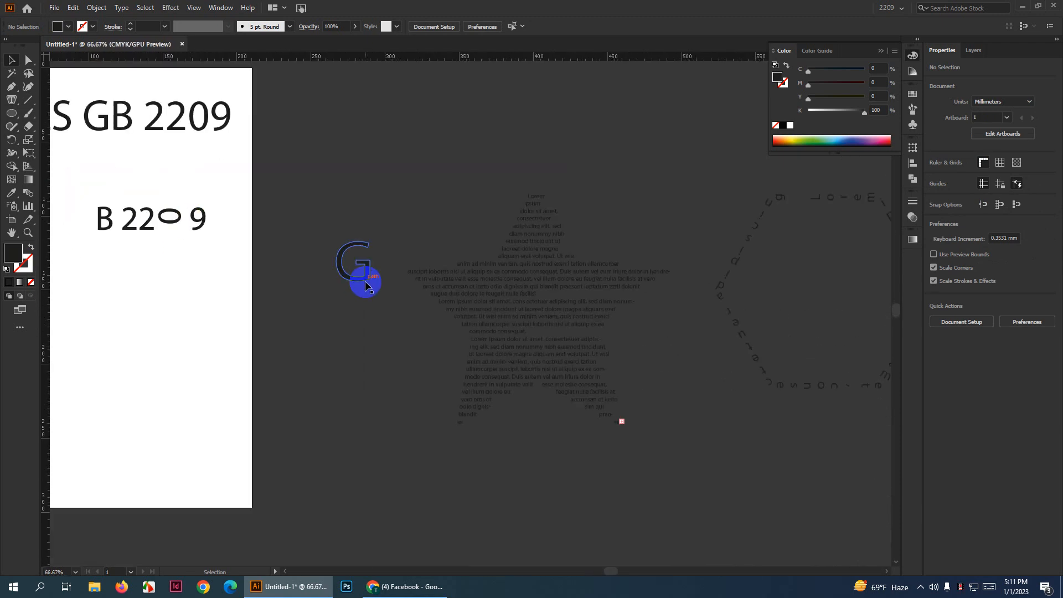
{"action": "scroll", "coordinate": [366, 286], "scroll_direction": "up", "scroll_amount": 3}
{"action": "scroll", "coordinate": [367, 283], "scroll_direction": "up", "scroll_amount": 1}
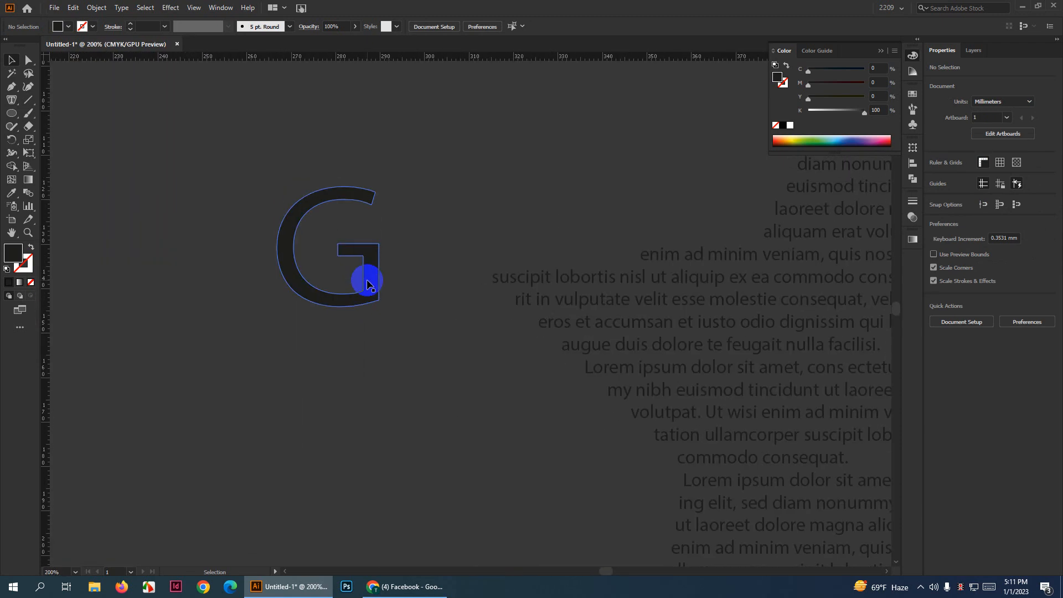
{"action": "left_click_drag", "start_coordinate": [371, 293], "coordinate": [374, 246]}
{"action": "scroll", "coordinate": [376, 248], "scroll_direction": "up", "scroll_amount": 2}
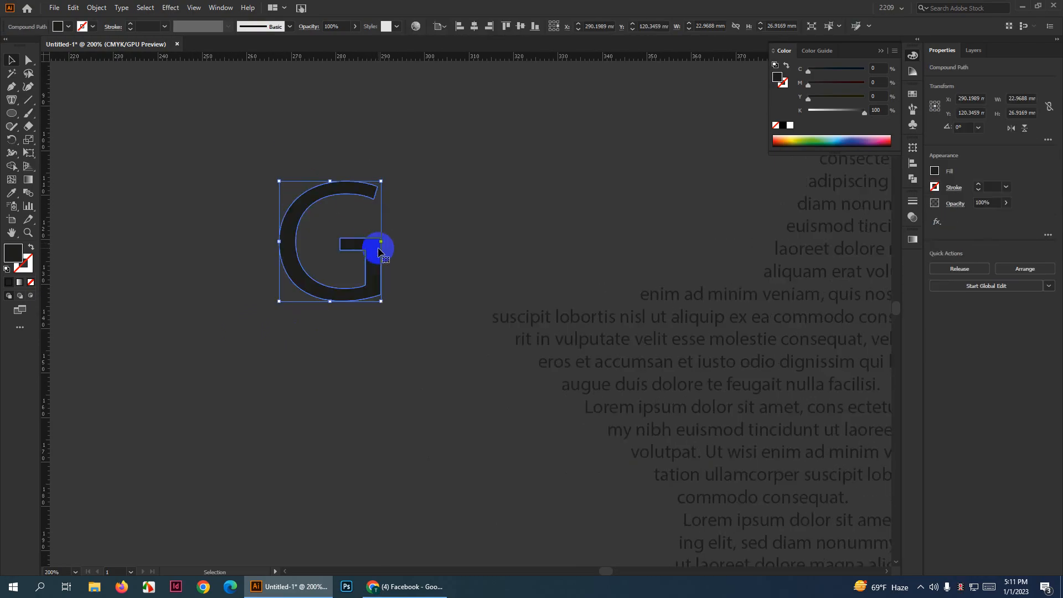
{"action": "right_click", "coordinate": [376, 249]}
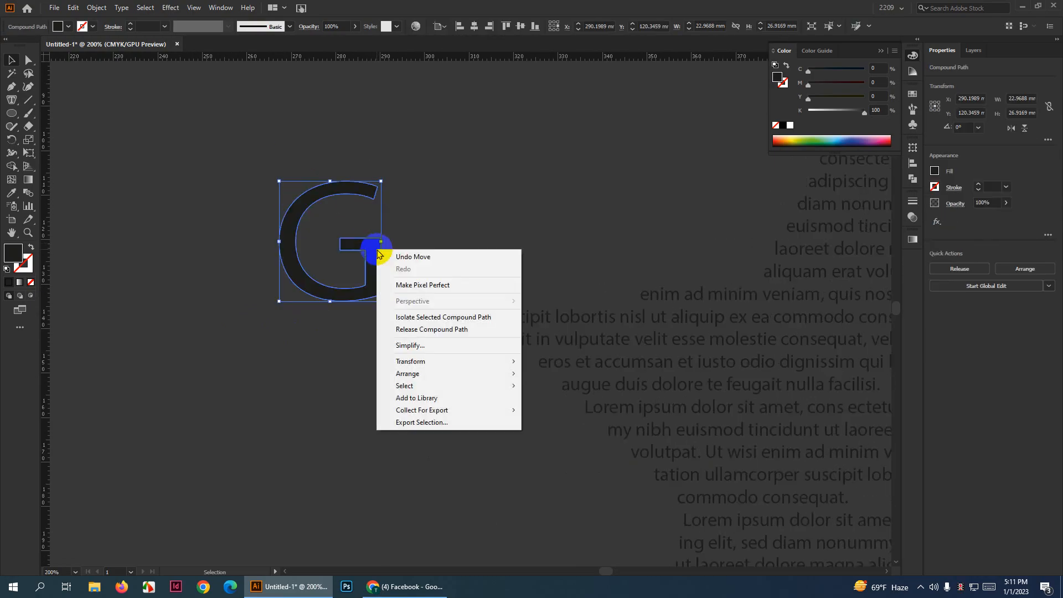
{"action": "left_click", "coordinate": [460, 334]}
Move the released G closer to the star-shaped text, to about X 319.2 mm, Y 106.3 mm
{"action": "left_click_drag", "start_coordinate": [373, 238], "coordinate": [382, 259]}
{"action": "key", "text": "space"}
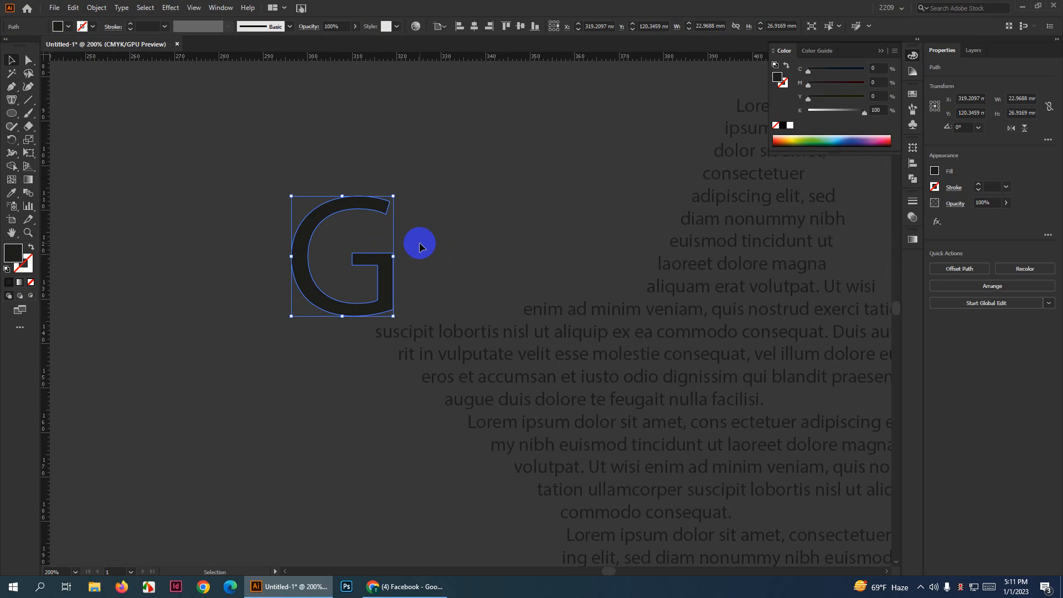
{"action": "left_click_drag", "start_coordinate": [382, 276], "coordinate": [384, 212]}
{"action": "scroll", "coordinate": [396, 225], "scroll_direction": "up", "scroll_amount": 2}
{"action": "scroll", "coordinate": [371, 252], "scroll_direction": "up", "scroll_amount": 3}
{"action": "scroll", "coordinate": [371, 255], "scroll_direction": "down", "scroll_amount": 8}
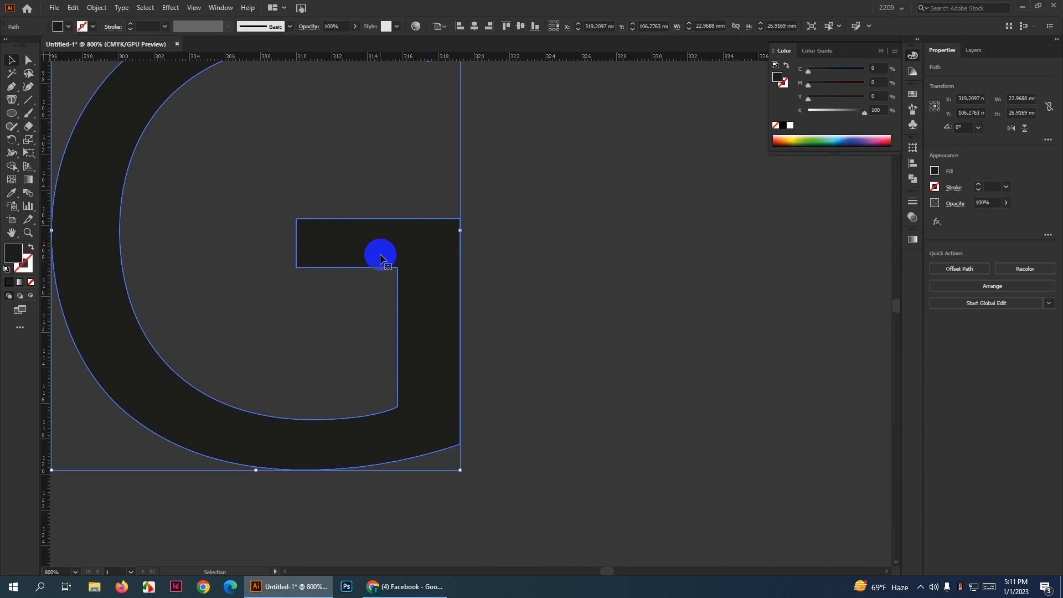
Move the sideways 0 from the outlined title onto the pasteboard and rotate it 90 degrees upright
{"action": "scroll", "coordinate": [332, 273], "scroll_direction": "up", "scroll_amount": 5}
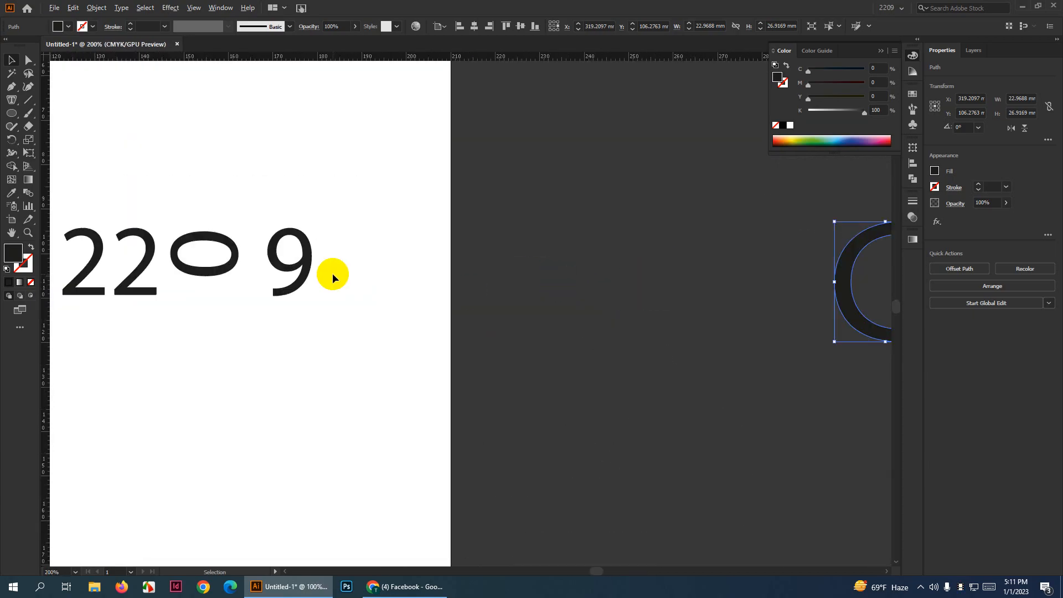
{"action": "left_click", "coordinate": [203, 269]}
{"action": "left_click_drag", "start_coordinate": [230, 266], "coordinate": [636, 284]}
{"action": "scroll", "coordinate": [609, 276], "scroll_direction": "up", "scroll_amount": 3}
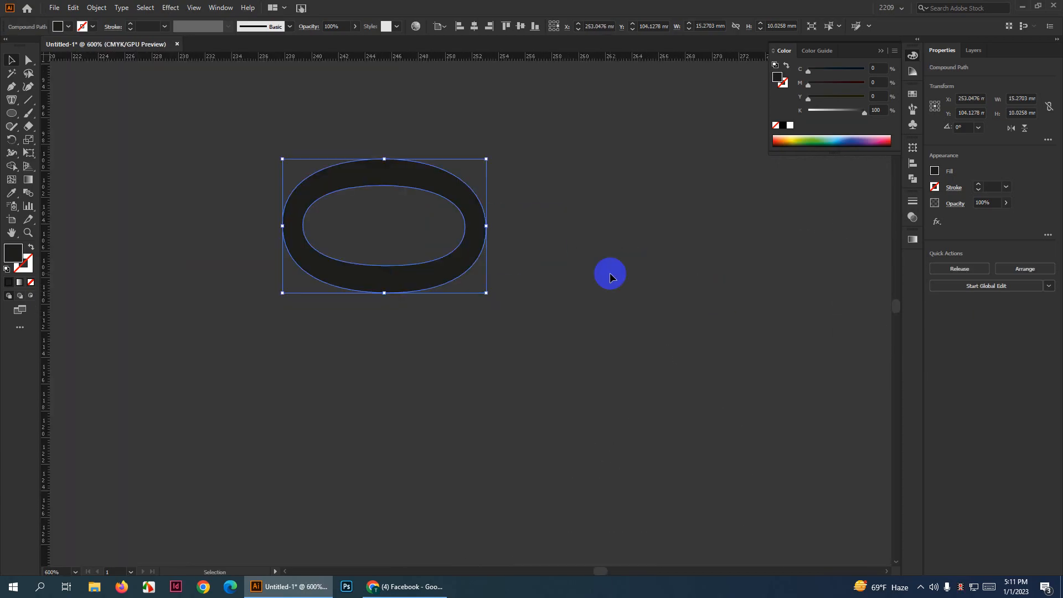
{"action": "left_click_drag", "start_coordinate": [491, 158], "coordinate": [439, 311]}
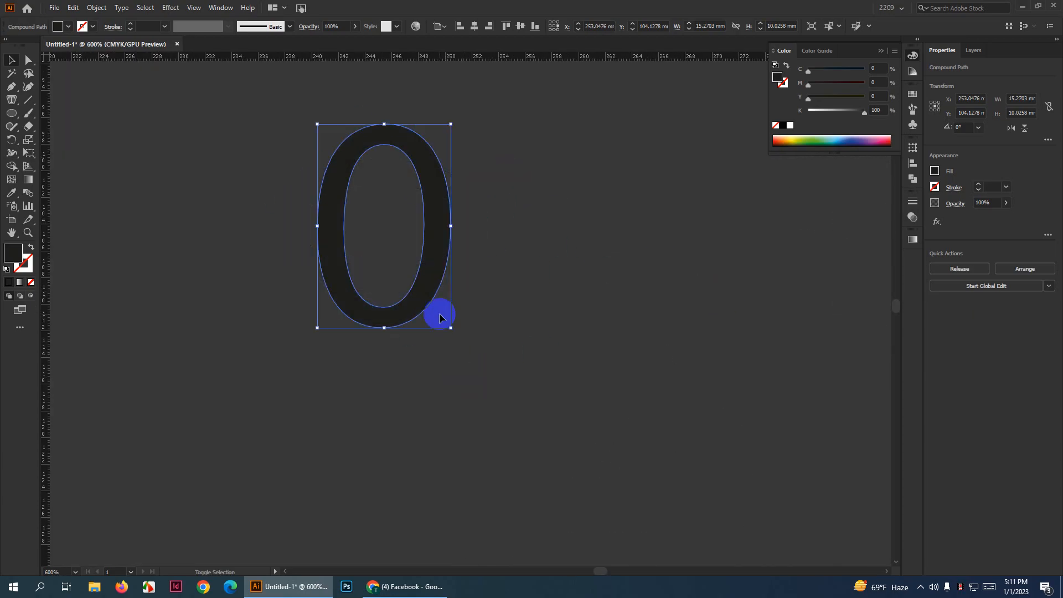
Release the 0's compound path and move its outer and inner ovals apart
{"action": "right_click", "coordinate": [428, 240]}
{"action": "left_click", "coordinate": [508, 321]}
{"action": "left_click", "coordinate": [268, 178]}
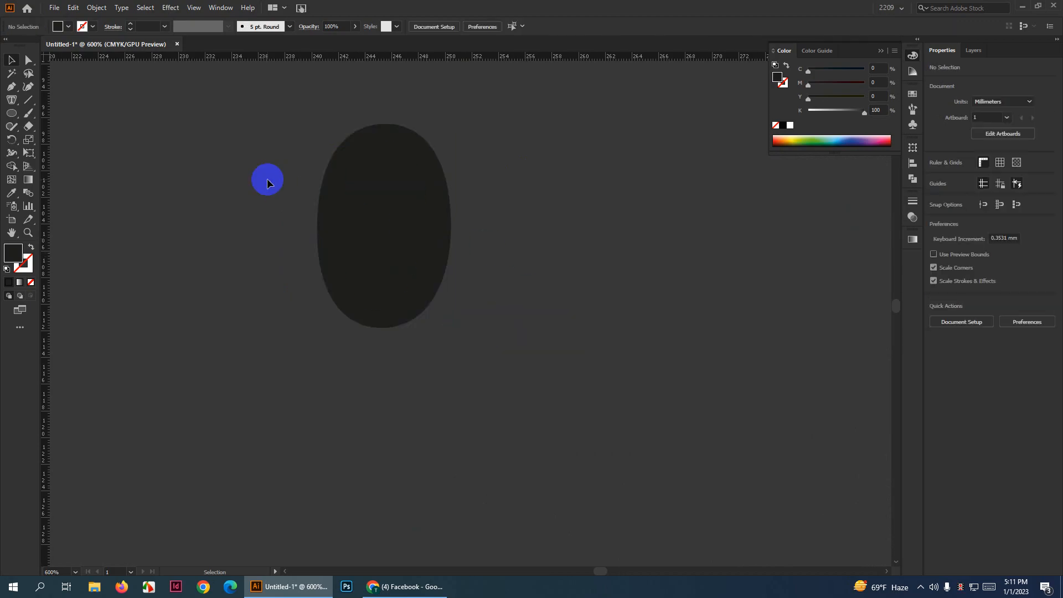
{"action": "left_click_drag", "start_coordinate": [420, 269], "coordinate": [659, 270]}
{"action": "left_click_drag", "start_coordinate": [638, 232], "coordinate": [349, 234]}
{"action": "left_click", "coordinate": [645, 251]}
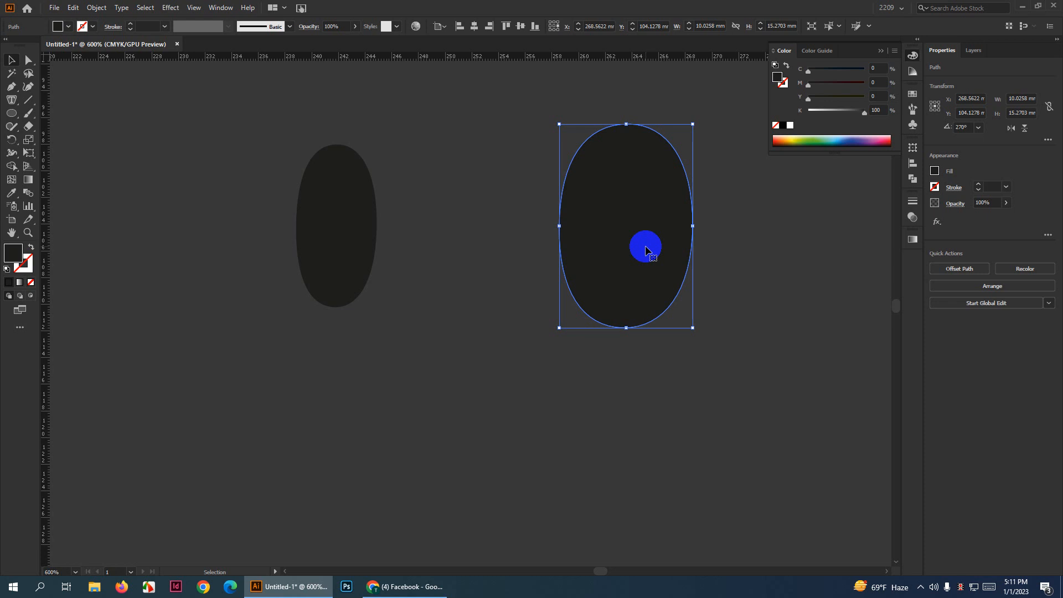
Undo the inner oval's move and combine both ovals of the 0 into a compound path
{"action": "left_click_drag", "start_coordinate": [211, 168], "coordinate": [655, 367]}
{"action": "key", "text": "ctrl+z"}
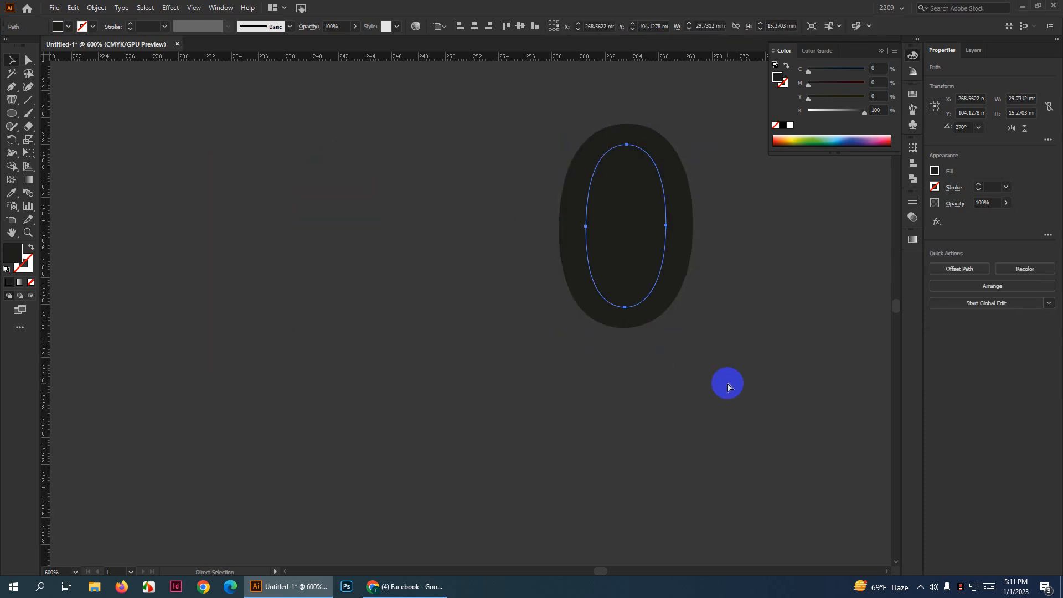
{"action": "left_click_drag", "start_coordinate": [463, 186], "coordinate": [687, 324]}
{"action": "right_click", "coordinate": [632, 216]}
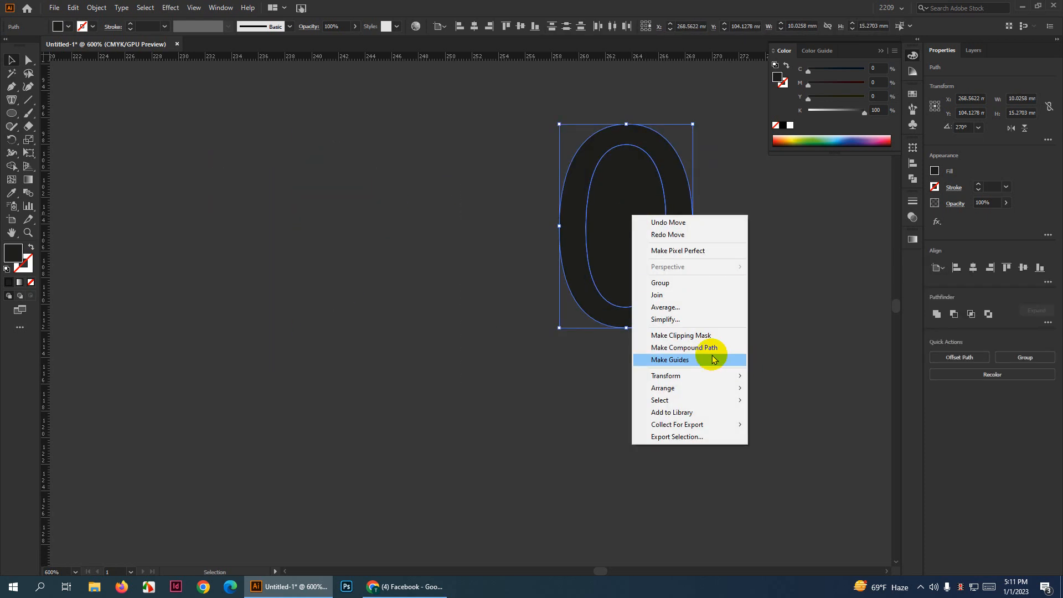
{"action": "left_click", "coordinate": [697, 347]}
{"action": "scroll", "coordinate": [754, 346], "scroll_direction": "up", "scroll_amount": 2}
{"action": "left_click", "coordinate": [757, 339]}
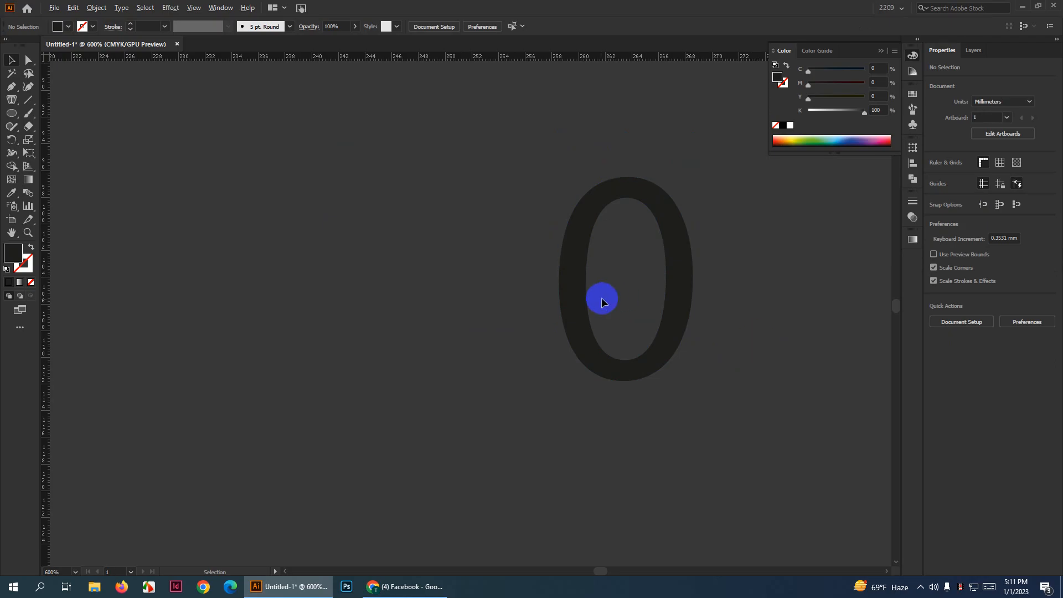
Delete the separated 0 and G from the pasteboard, leaving the star-shaped text in place
{"action": "scroll", "coordinate": [576, 293], "scroll_direction": "down", "scroll_amount": 4}
{"action": "left_click", "coordinate": [586, 301]}
{"action": "scroll", "coordinate": [687, 351], "scroll_direction": "down", "scroll_amount": 2}
{"action": "scroll", "coordinate": [758, 362], "scroll_direction": "up", "scroll_amount": 4}
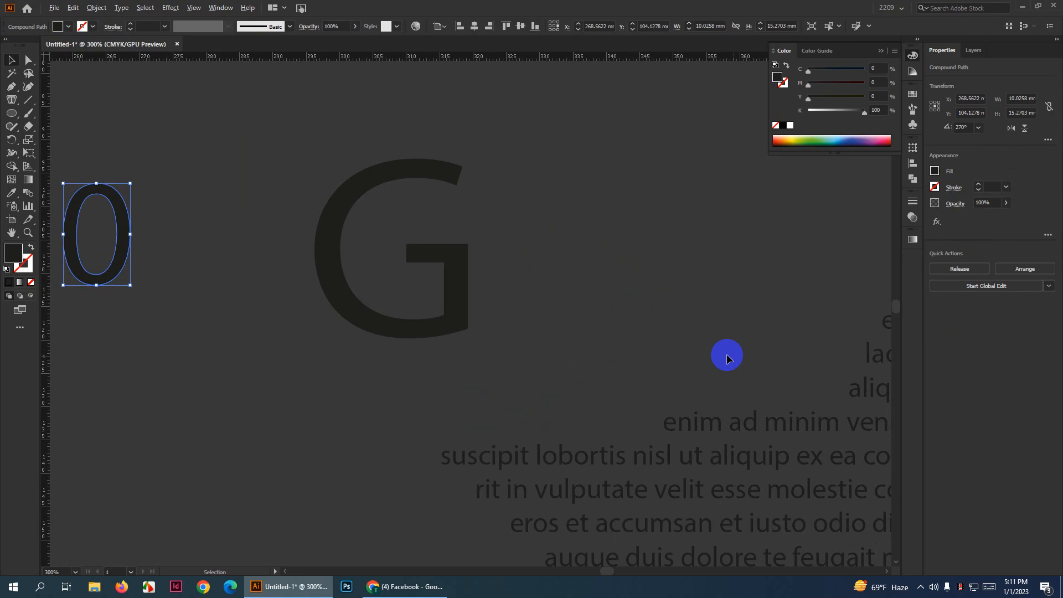
{"action": "scroll", "coordinate": [554, 310], "scroll_direction": "down", "scroll_amount": 3}
{"action": "left_click_drag", "start_coordinate": [350, 255], "coordinate": [577, 356]}
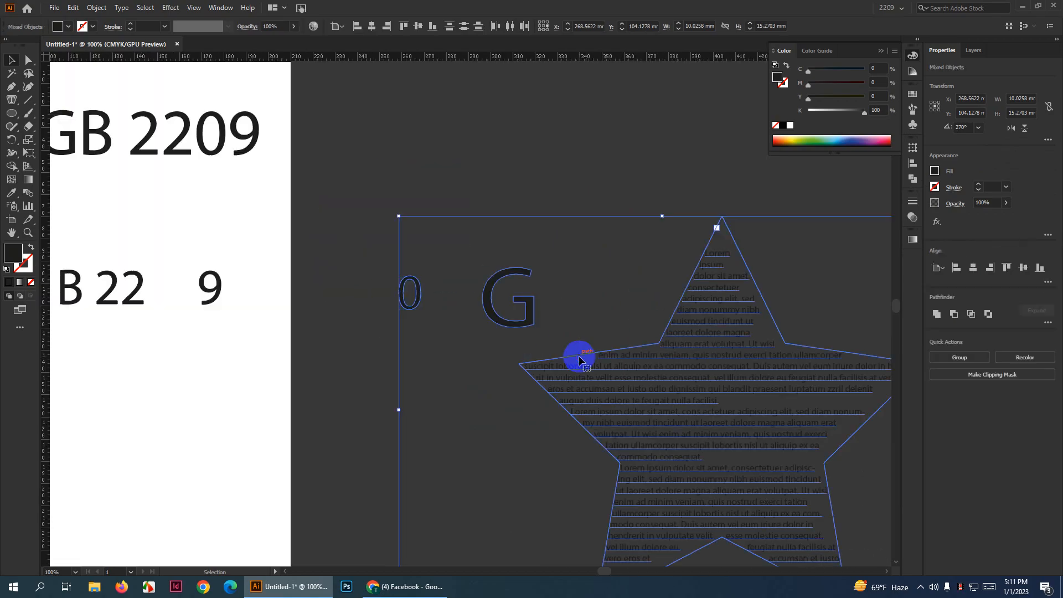
{"action": "left_click", "coordinate": [391, 200]}
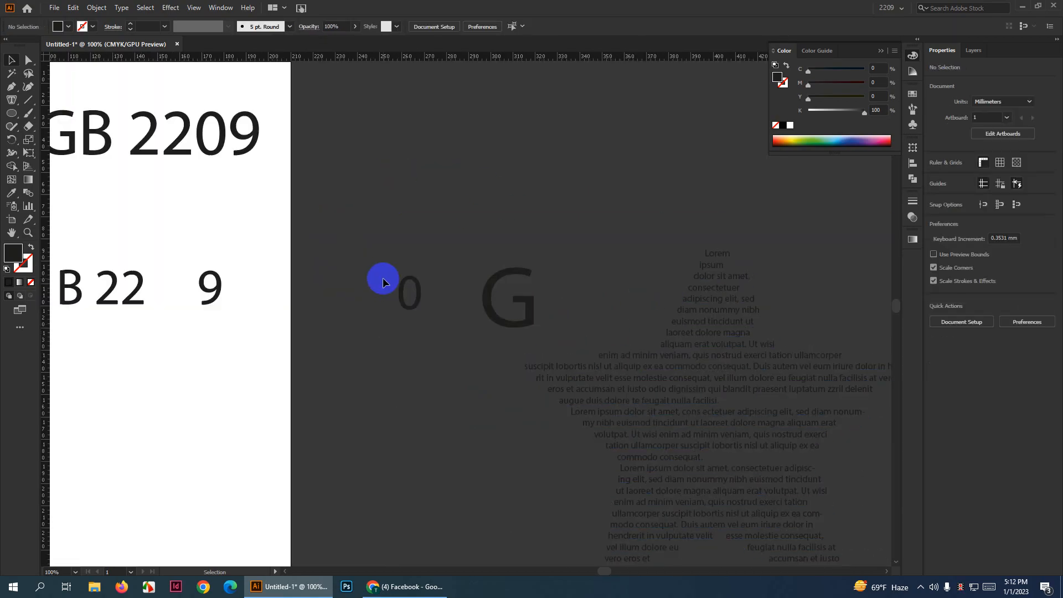
{"action": "left_click_drag", "start_coordinate": [383, 278], "coordinate": [559, 325]}
{"action": "key", "text": "Delete"}
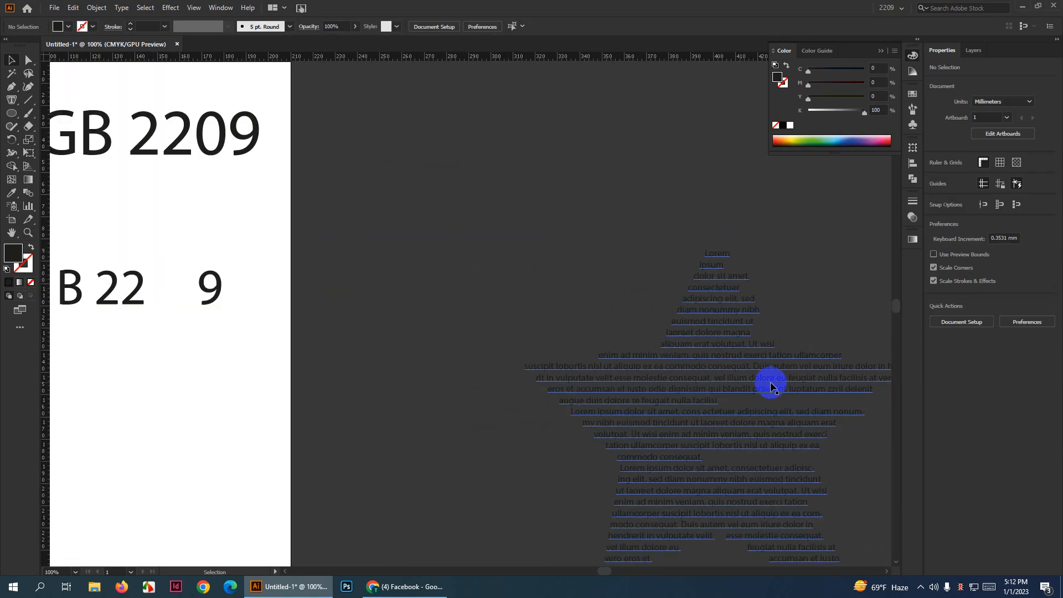
Look over the text samples around the artboard and the list of available type tools
{"action": "scroll", "coordinate": [772, 380], "scroll_direction": "down", "scroll_amount": 3}
{"action": "scroll", "coordinate": [792, 402], "scroll_direction": "down", "scroll_amount": 1}
{"action": "scroll", "coordinate": [806, 435], "scroll_direction": "up", "scroll_amount": 3}
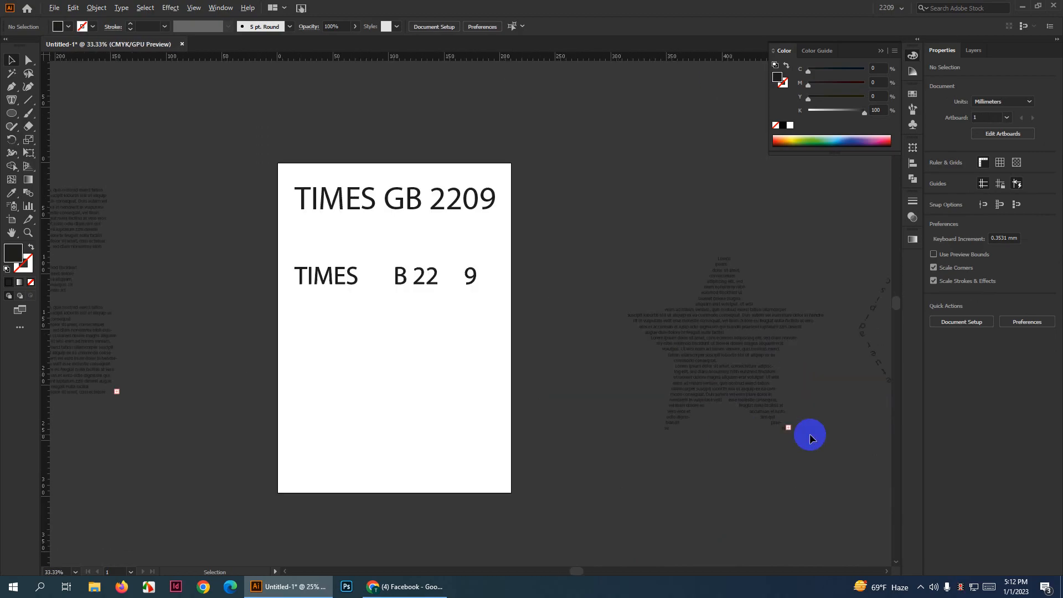
{"action": "scroll", "coordinate": [819, 436], "scroll_direction": "down", "scroll_amount": 3}
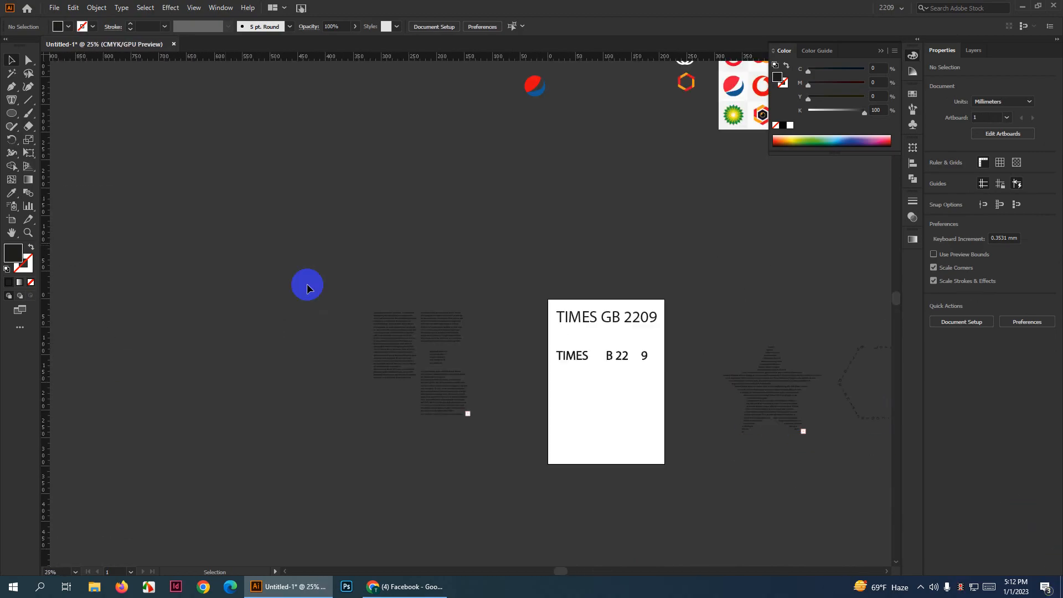
{"action": "mouse_move", "coordinate": [12, 99]}
{"action": "left_mouse_down"}
{"action": "mouse_move", "coordinate": [66, 140]}
{"action": "mouse_move", "coordinate": [83, 178]}
{"action": "mouse_move", "coordinate": [107, 138]}
{"action": "mouse_move", "coordinate": [113, 149]}
{"action": "mouse_move", "coordinate": [114, 114]}
{"action": "mouse_move", "coordinate": [1, 111]}
{"action": "left_mouse_up"}
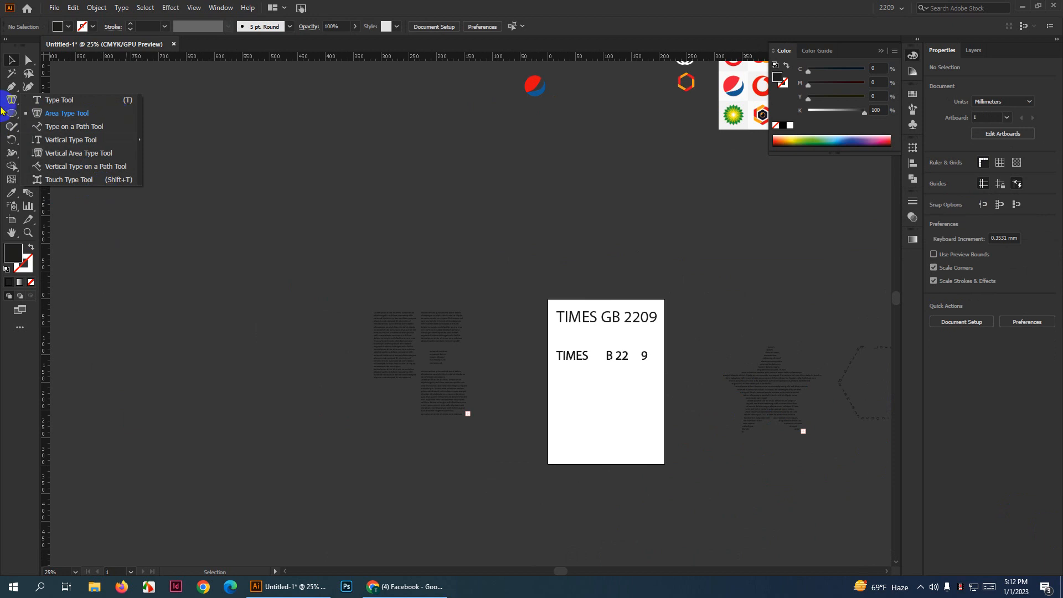
{"action": "left_click_drag", "start_coordinate": [11, 62], "coordinate": [12, 63]}
Delete the outlined row of letters reading TIMES B 22 9 from the artboard
{"action": "scroll", "coordinate": [221, 268], "scroll_direction": "down", "scroll_amount": 2}
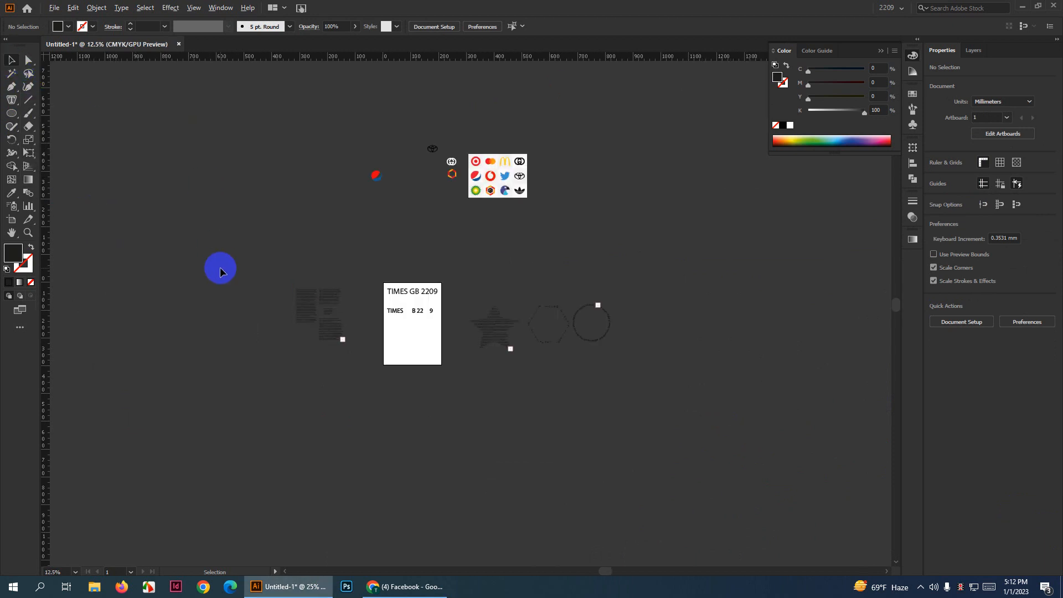
{"action": "scroll", "coordinate": [363, 339], "scroll_direction": "up", "scroll_amount": 1}
{"action": "scroll", "coordinate": [363, 339], "scroll_direction": "up", "scroll_amount": 1}
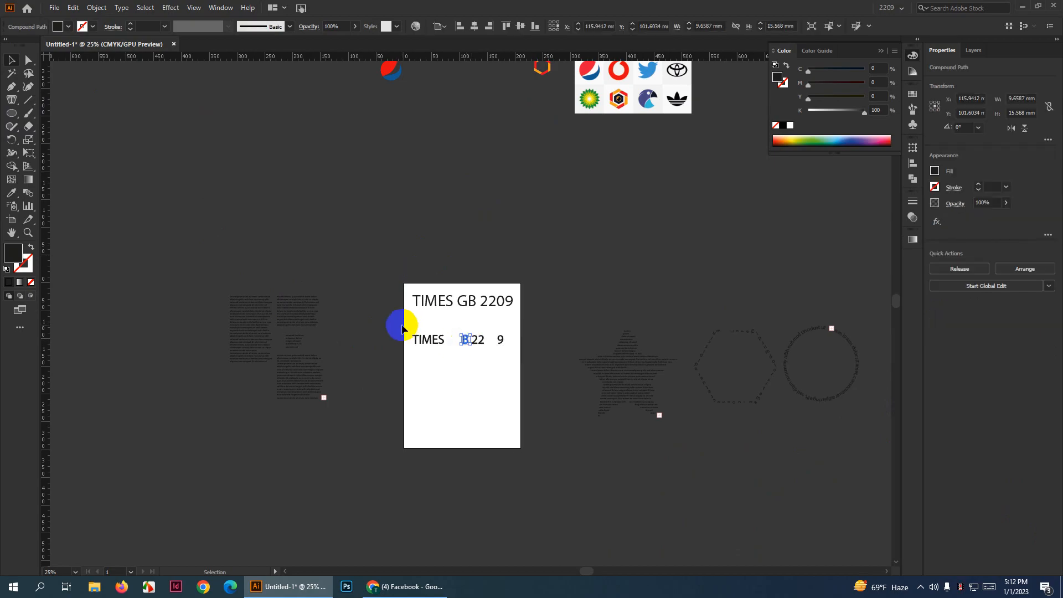
{"action": "left_click_drag", "start_coordinate": [404, 325], "coordinate": [519, 362]}
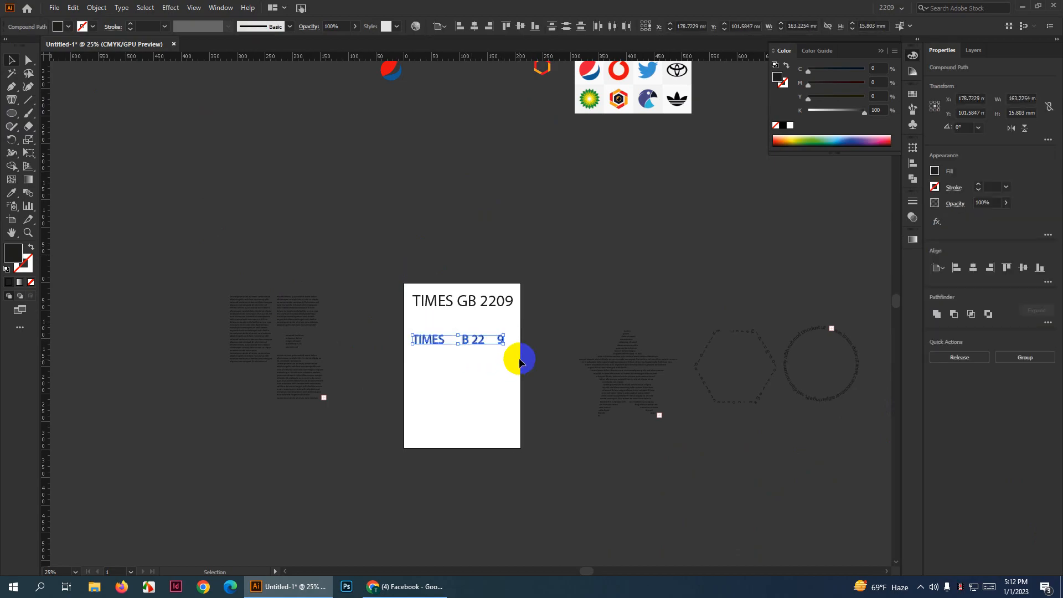
{"action": "left_click", "coordinate": [520, 363]}
Move the star-shaped area text onto the artboard, beneath the TIMES GB 2209 heading
{"action": "left_click", "coordinate": [628, 383]}
{"action": "scroll", "coordinate": [629, 379], "scroll_direction": "up", "scroll_amount": 2}
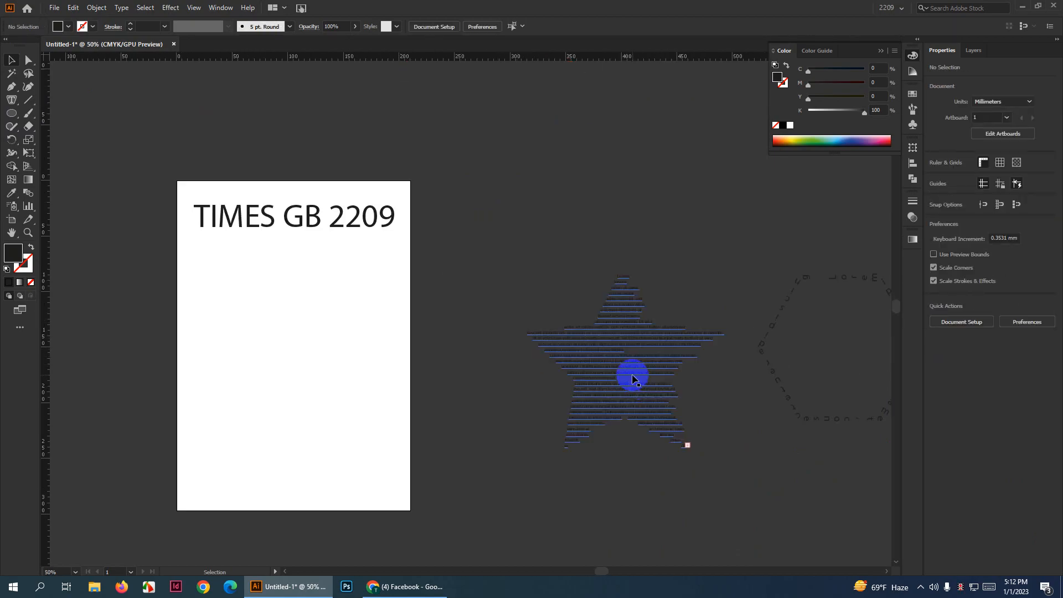
{"action": "left_click_drag", "start_coordinate": [624, 373], "coordinate": [287, 364]}
{"action": "scroll", "coordinate": [290, 364], "scroll_direction": "up", "scroll_amount": 1}
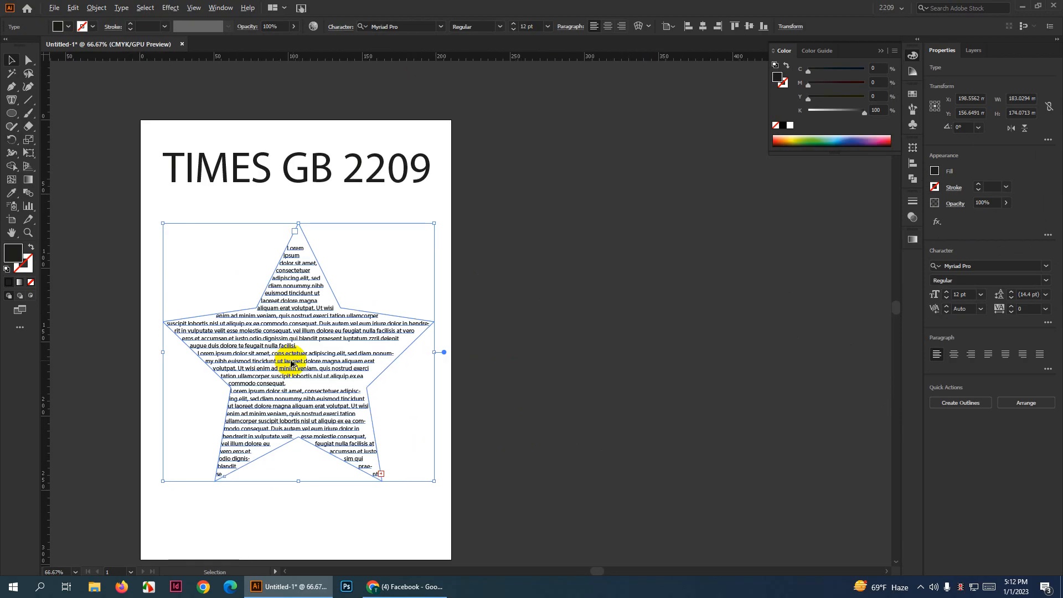
{"action": "scroll", "coordinate": [406, 378], "scroll_direction": "down", "scroll_amount": 1}
{"action": "left_click", "coordinate": [532, 395]}
{"action": "left_click", "coordinate": [293, 371]}
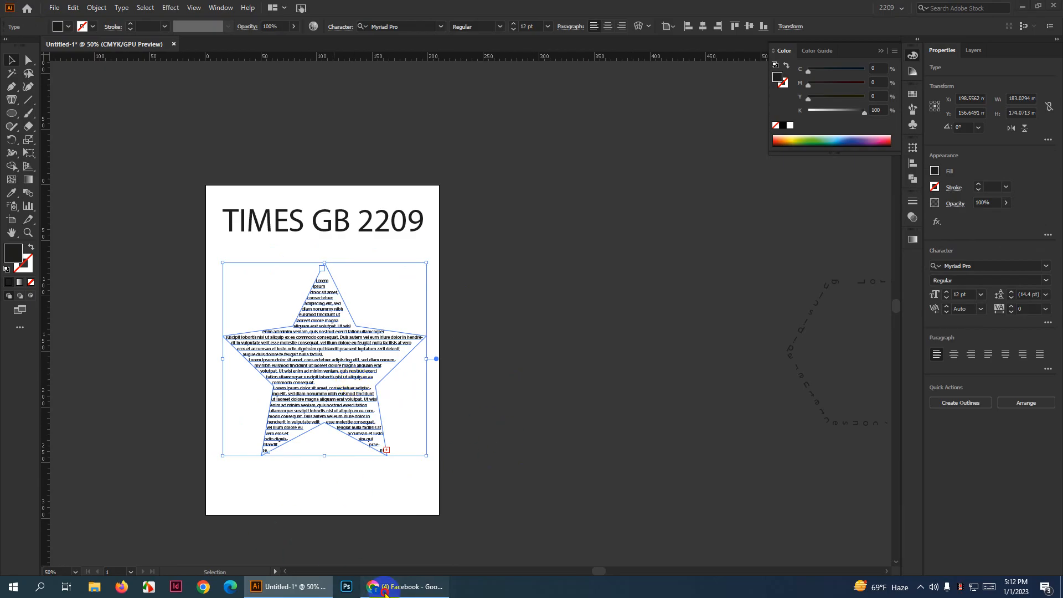
Switch to Chrome and search Google Images for "typography logo" in a new tab
{"action": "left_click", "coordinate": [406, 587]}
{"action": "left_click", "coordinate": [149, 10]}
{"action": "left_click", "coordinate": [263, 30]}
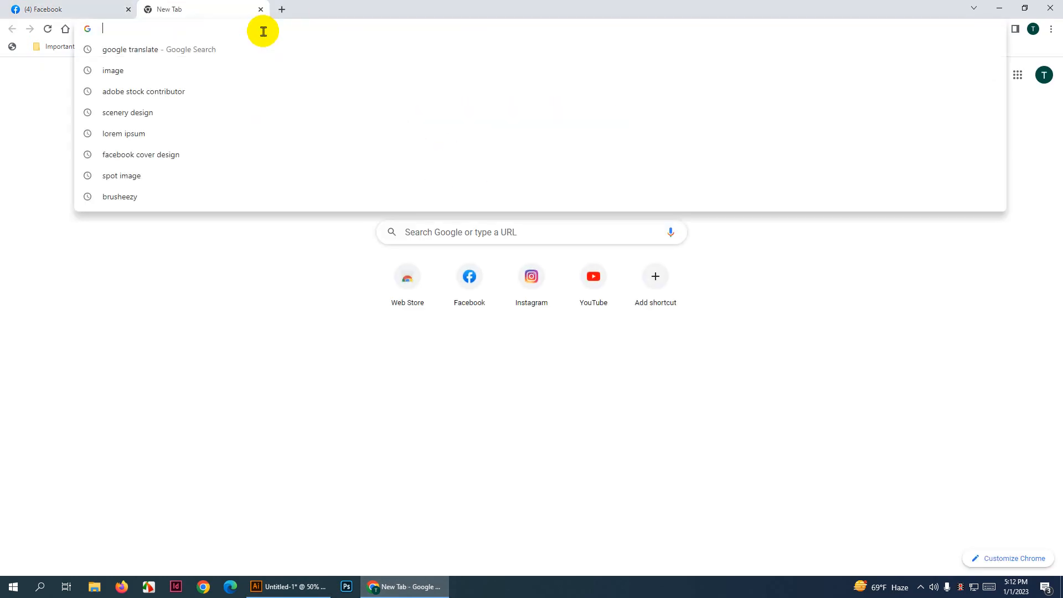
{"action": "type", "text": "Typography"}
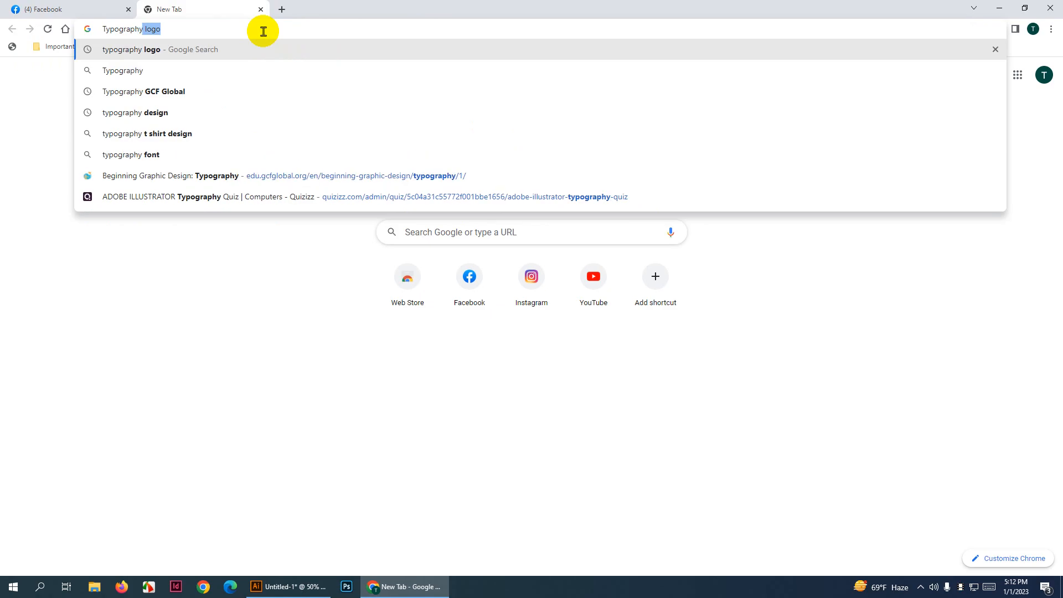
{"action": "key", "text": "Return"}
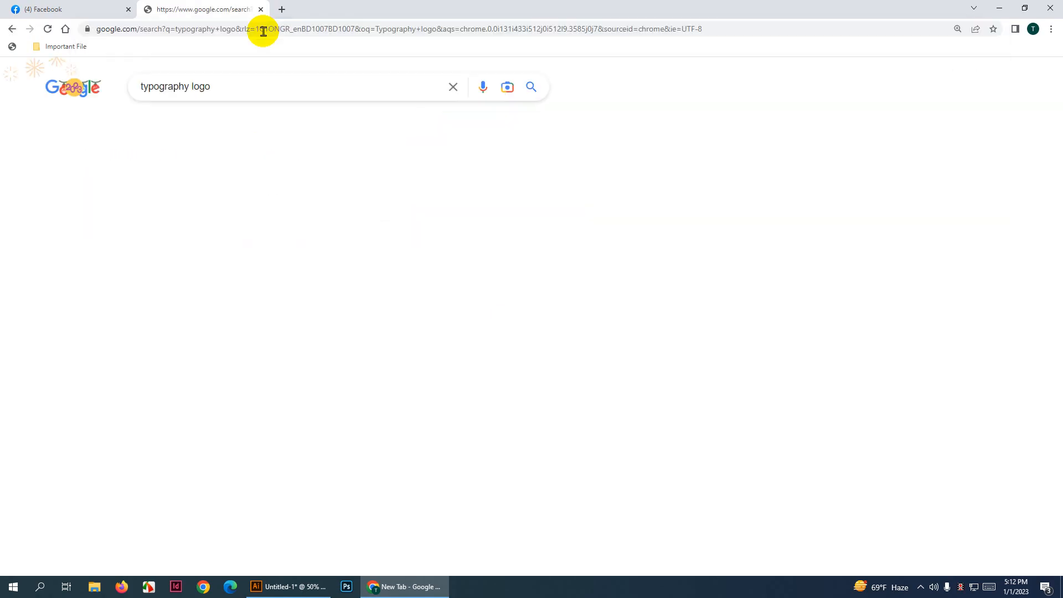
{"action": "left_click", "coordinate": [200, 124]}
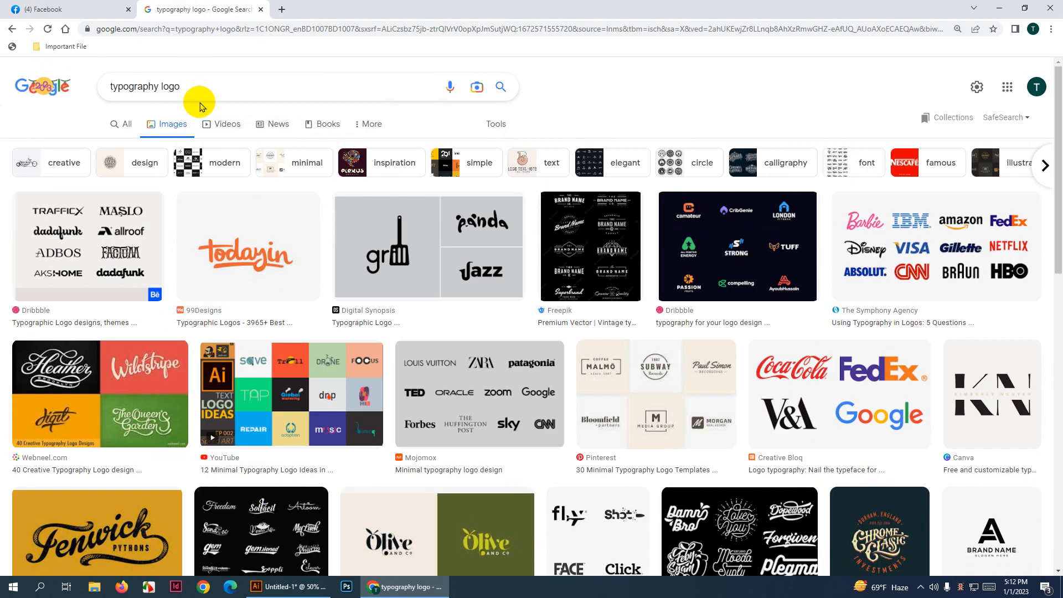
Shorten the image search to "typography" and open the WebFX face portrait made of words
{"action": "left_click_drag", "start_coordinate": [183, 87], "coordinate": [156, 86]}
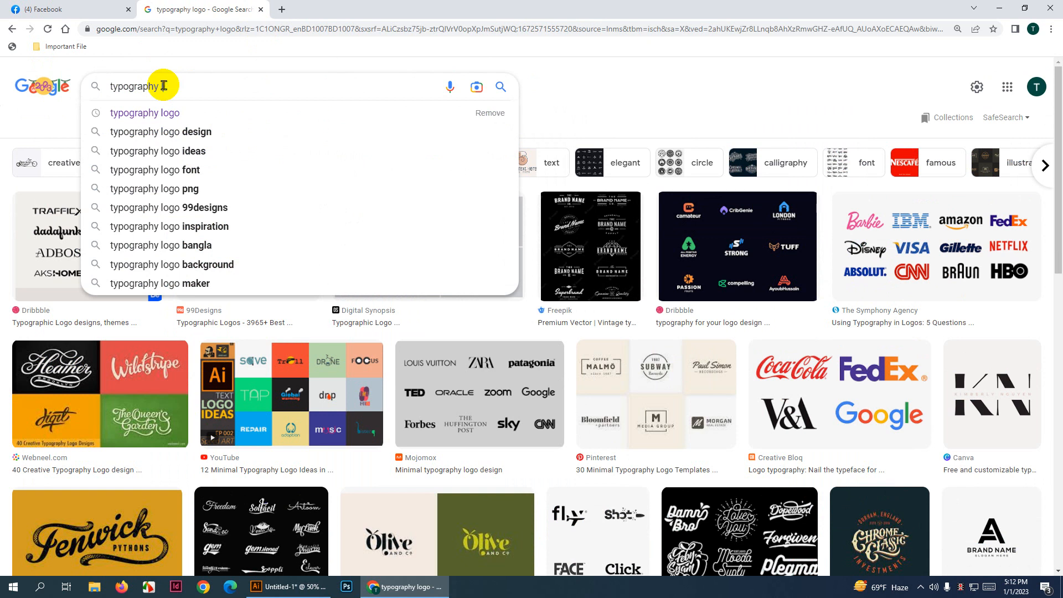
{"action": "key", "text": "Return"}
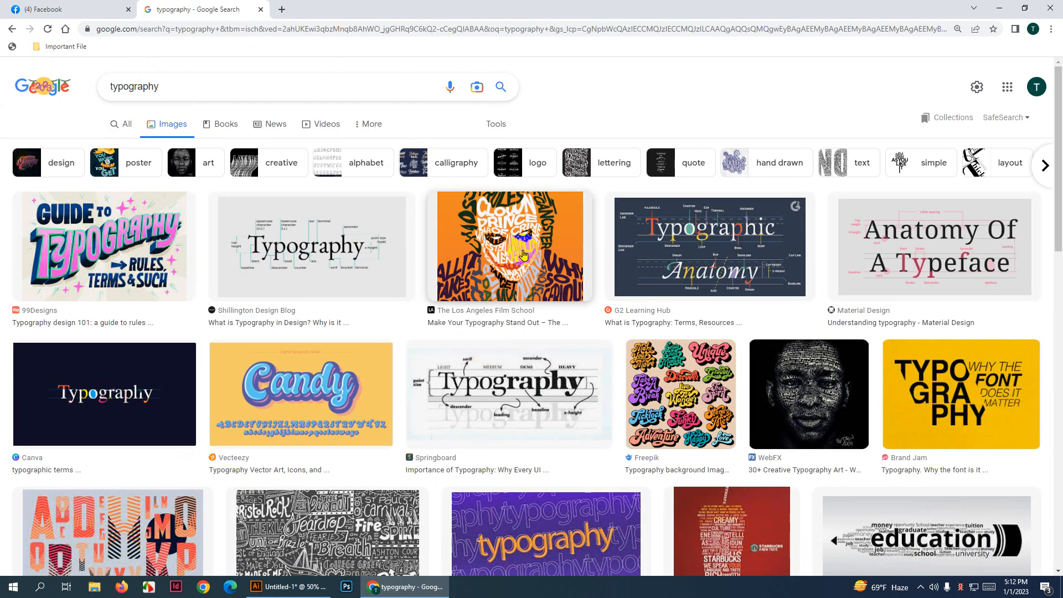
{"action": "left_click", "coordinate": [807, 395]}
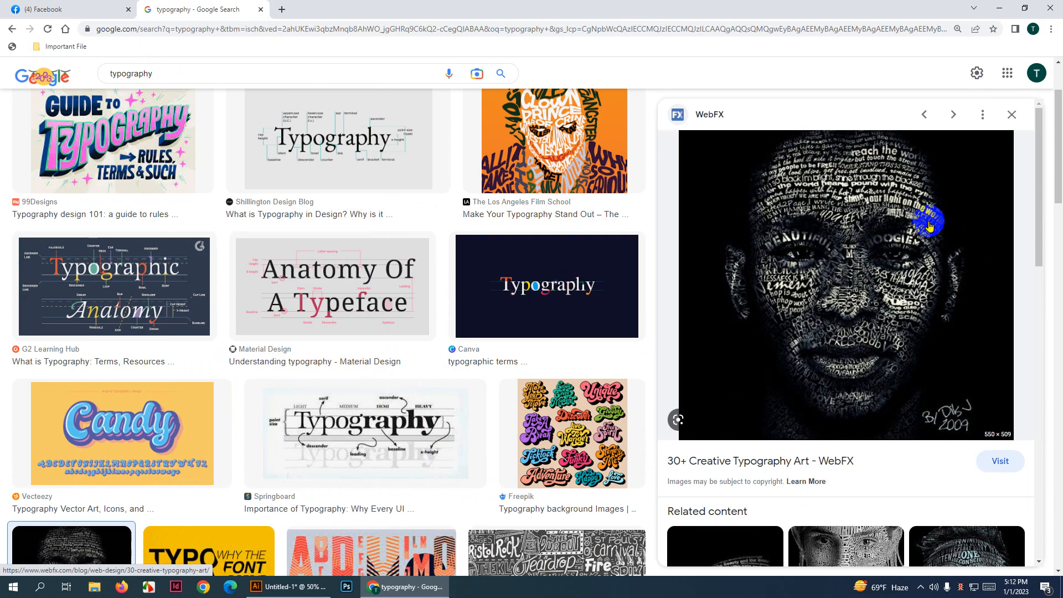
Browse the typographic portraits related to the WebFX image
{"action": "scroll", "coordinate": [842, 285], "scroll_direction": "down", "scroll_amount": 5}
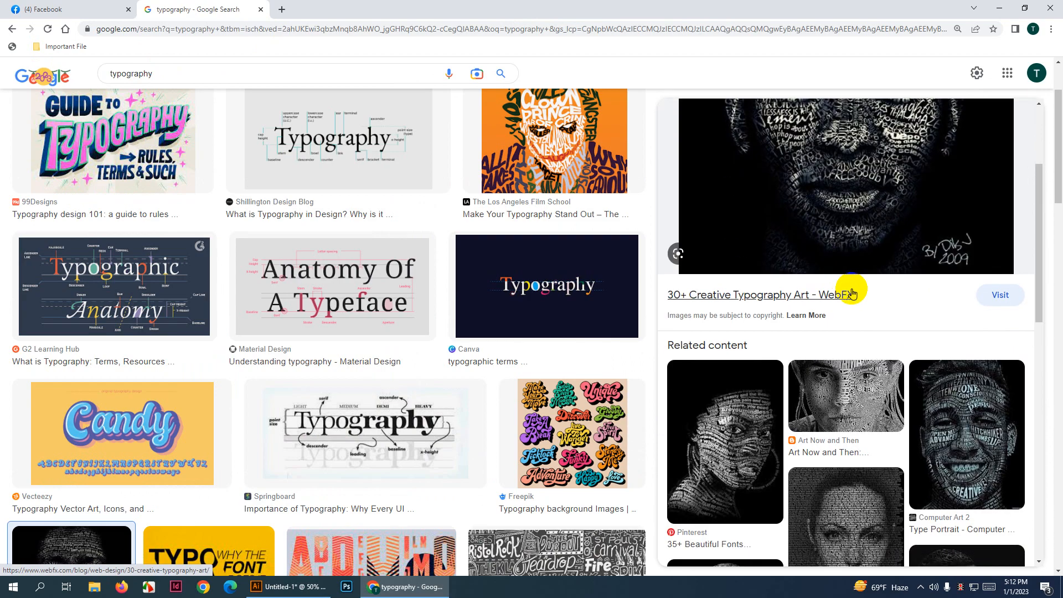
{"action": "scroll", "coordinate": [909, 320], "scroll_direction": "down", "scroll_amount": 1}
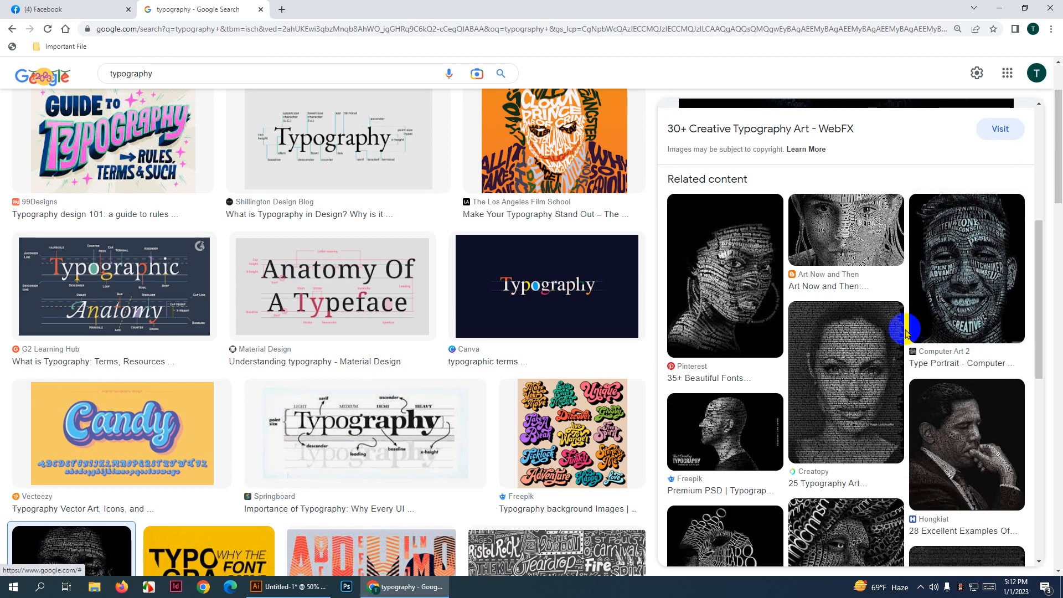
{"action": "scroll", "coordinate": [871, 280], "scroll_direction": "up", "scroll_amount": 1}
{"action": "scroll", "coordinate": [871, 280], "scroll_direction": "down", "scroll_amount": 5}
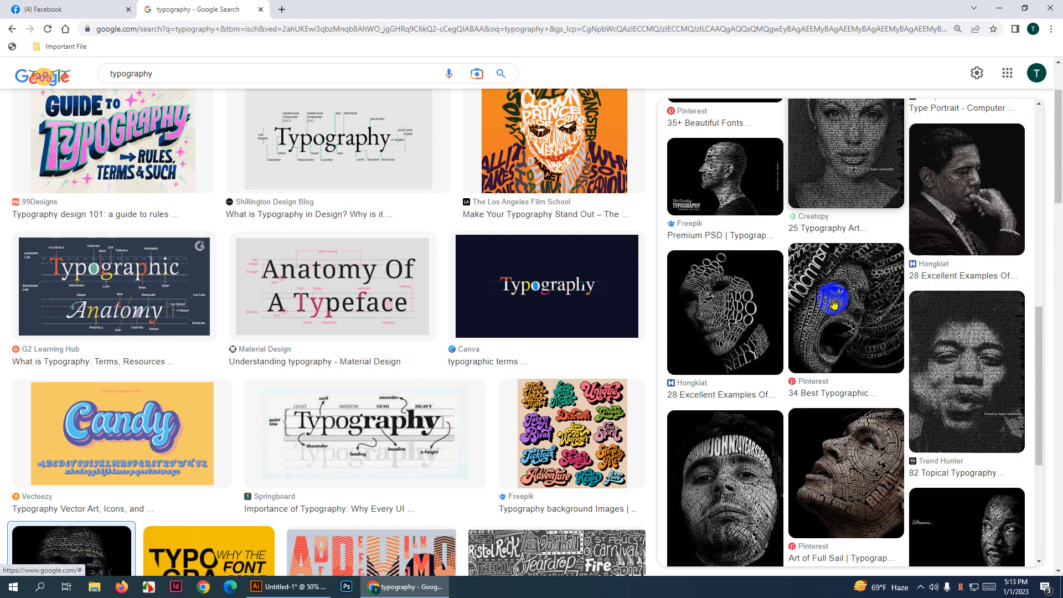
{"action": "scroll", "coordinate": [834, 304], "scroll_direction": "down", "scroll_amount": 2}
{"action": "scroll", "coordinate": [861, 308], "scroll_direction": "down", "scroll_amount": 2}
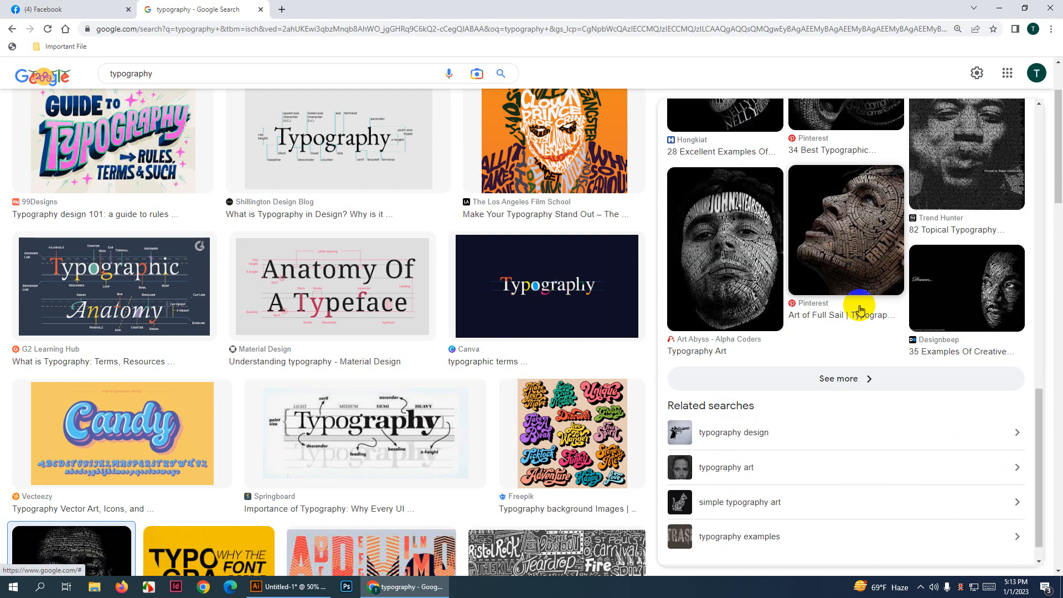
{"action": "scroll", "coordinate": [974, 299], "scroll_direction": "up", "scroll_amount": 1}
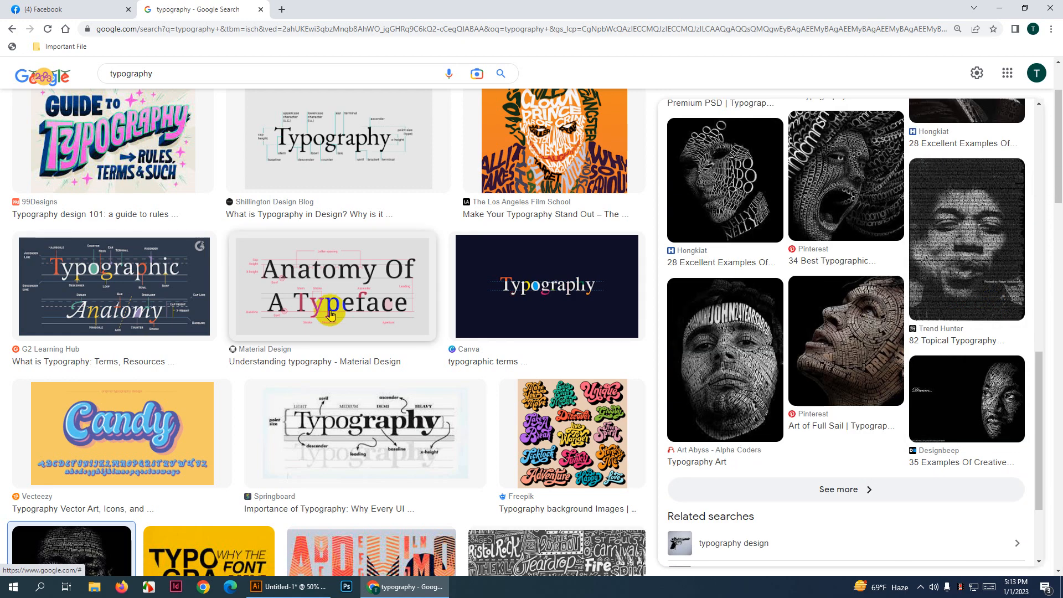
Look through the main typography image results for further examples of lettering and text art
{"action": "scroll", "coordinate": [332, 308], "scroll_direction": "down", "scroll_amount": 3}
{"action": "scroll", "coordinate": [803, 354], "scroll_direction": "down", "scroll_amount": 2}
{"action": "scroll", "coordinate": [281, 349], "scroll_direction": "down", "scroll_amount": 3}
{"action": "scroll", "coordinate": [501, 345], "scroll_direction": "down", "scroll_amount": 4}
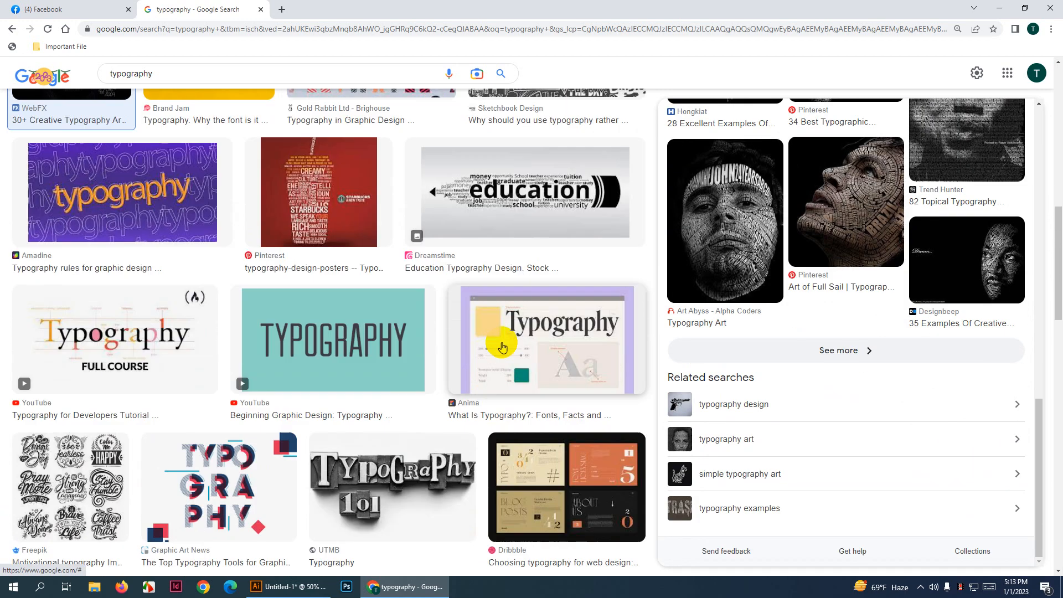
{"action": "scroll", "coordinate": [510, 346], "scroll_direction": "up", "scroll_amount": 1}
{"action": "scroll", "coordinate": [511, 346], "scroll_direction": "up", "scroll_amount": 6}
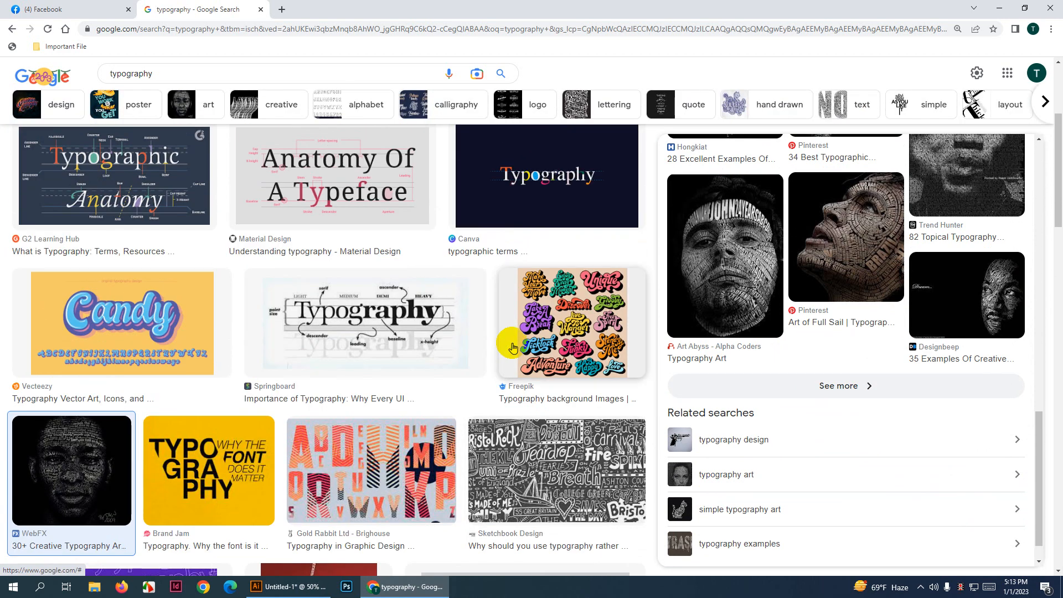
{"action": "scroll", "coordinate": [513, 348], "scroll_direction": "up", "scroll_amount": 4}
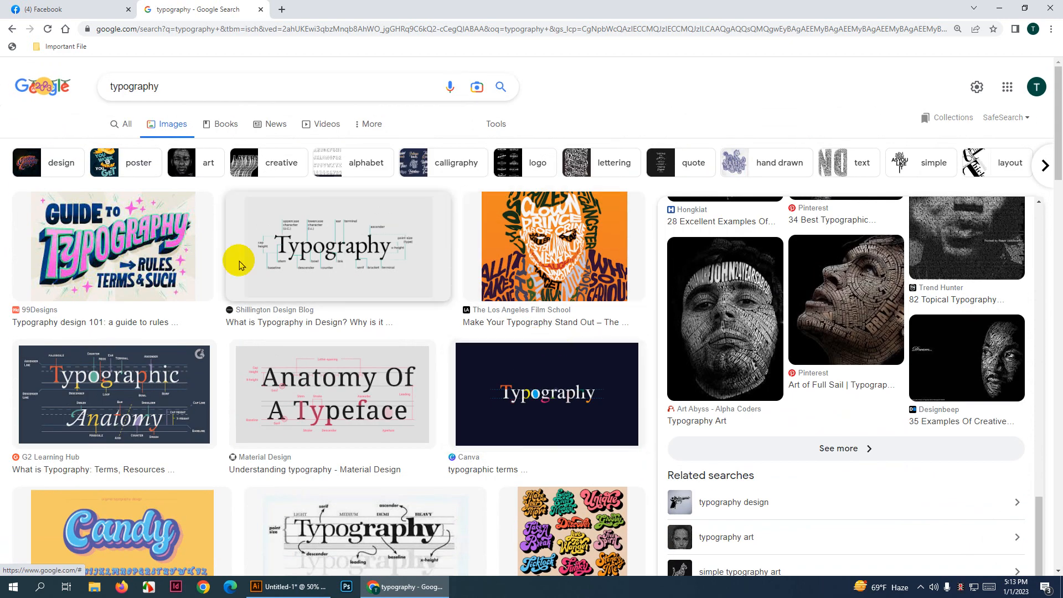
{"action": "scroll", "coordinate": [920, 339], "scroll_direction": "up", "scroll_amount": 2}
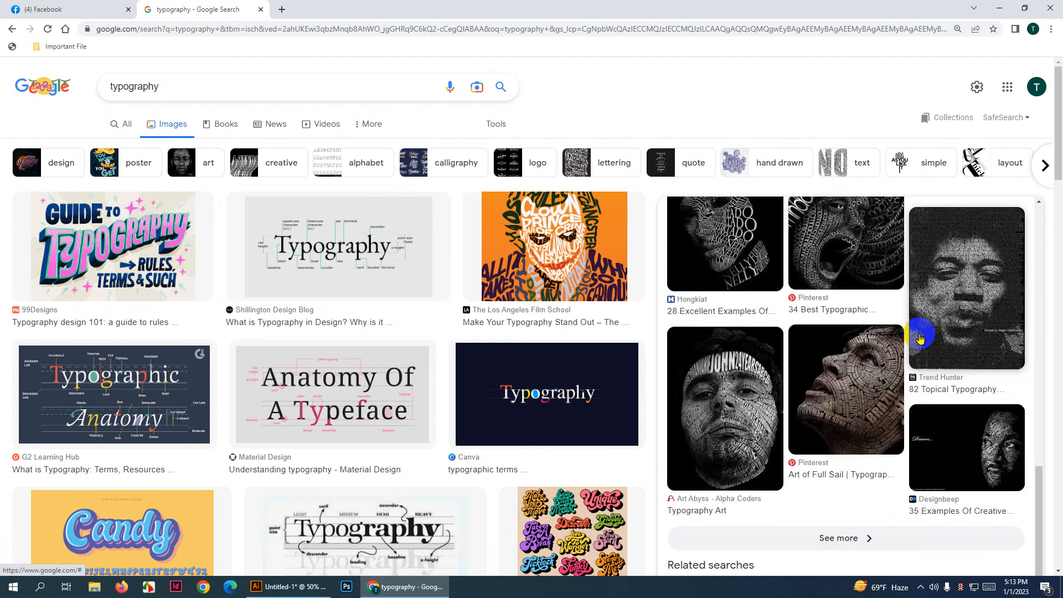
Open the orange Joker typography image from The Los Angeles Film School and view its related content
{"action": "left_click", "coordinate": [919, 339]}
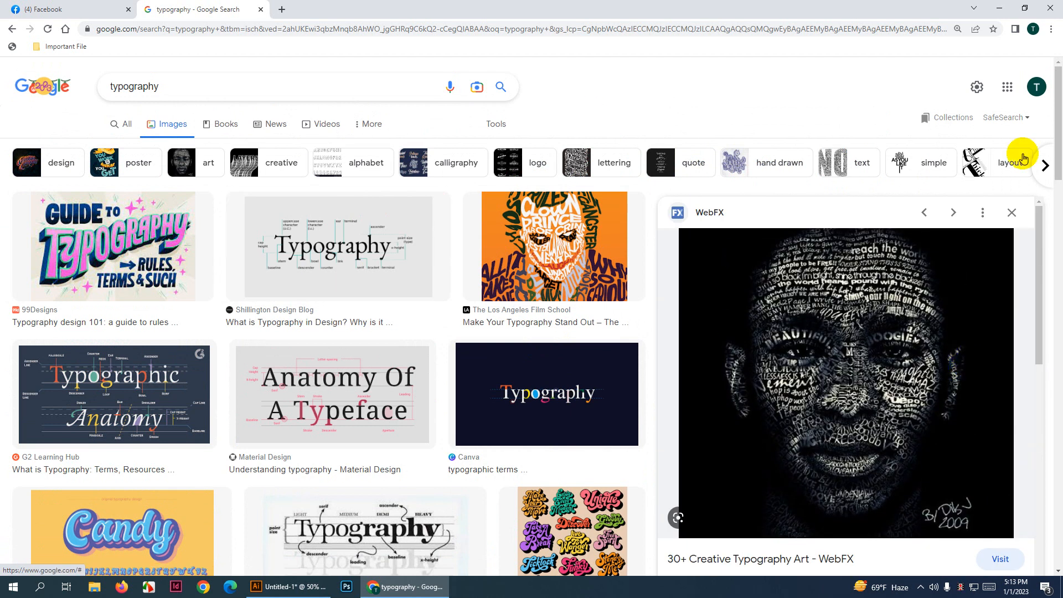
{"action": "left_click", "coordinate": [561, 270]}
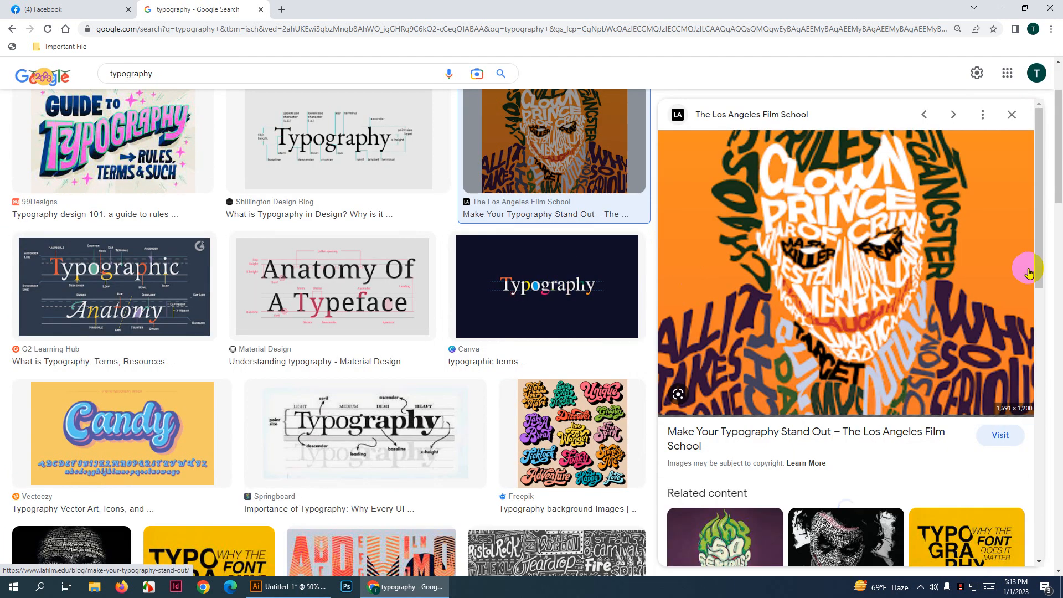
{"action": "scroll", "coordinate": [875, 315], "scroll_direction": "down", "scroll_amount": 5}
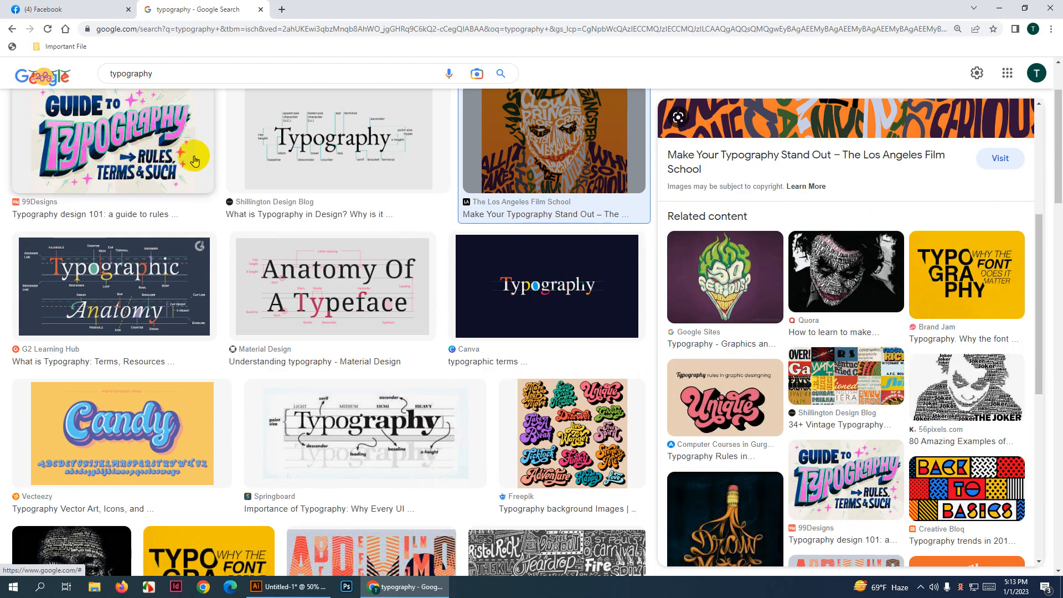
Search Google Images for "typography Desperssion"
{"action": "left_click", "coordinate": [213, 75]}
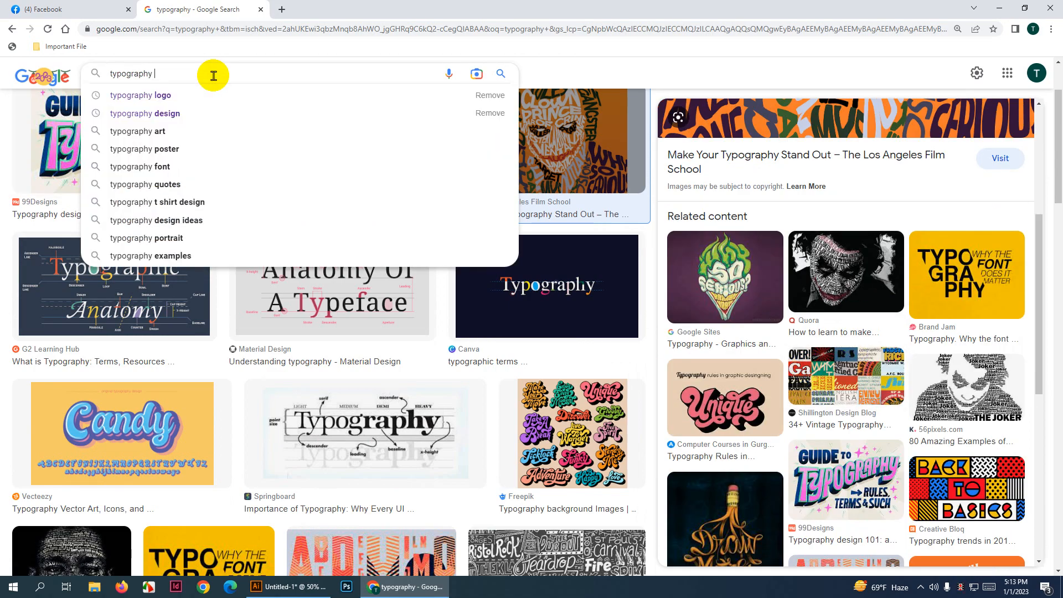
{"action": "type", "text": "Des"}
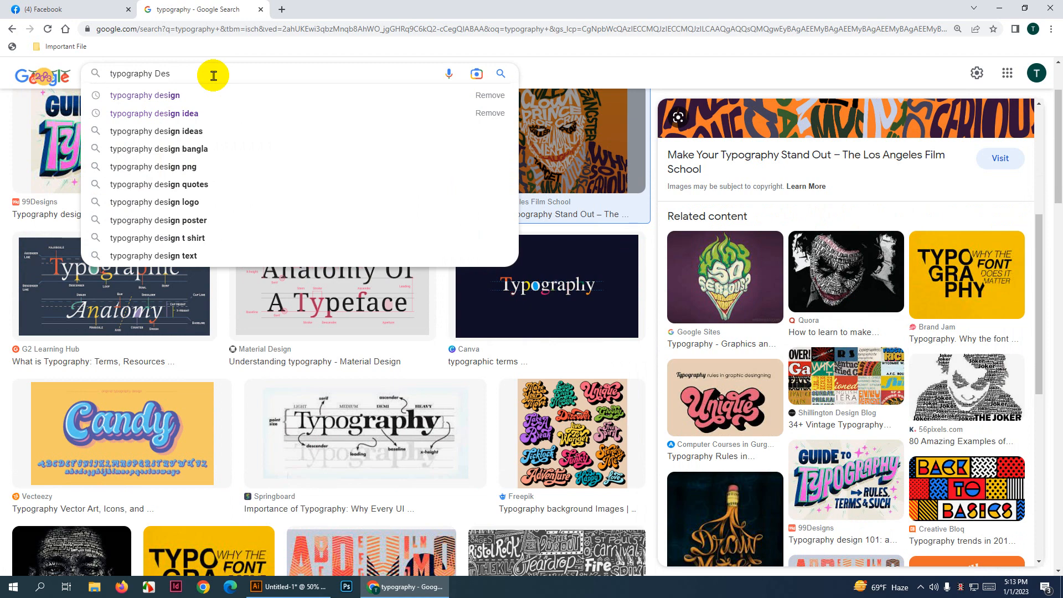
{"action": "type", "text": "[per"}
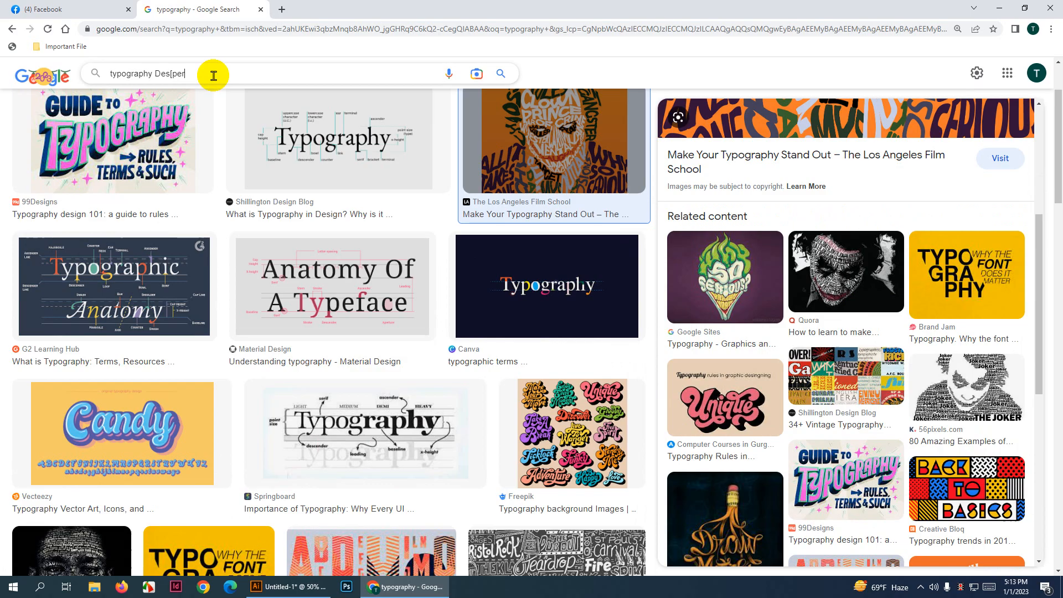
{"action": "key", "text": "BackSpace"}
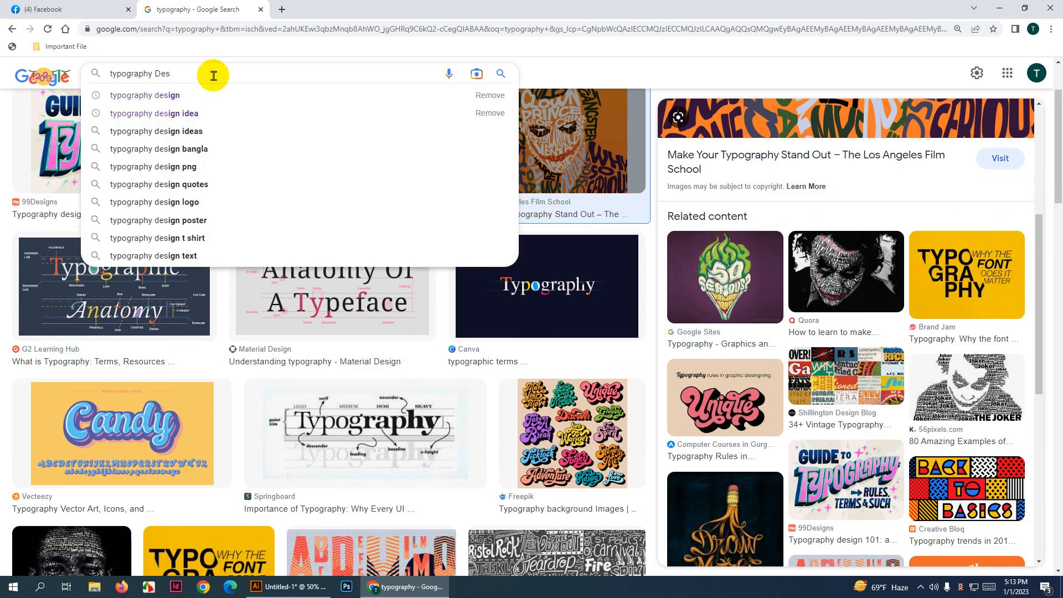
{"action": "type", "text": "erssio"}
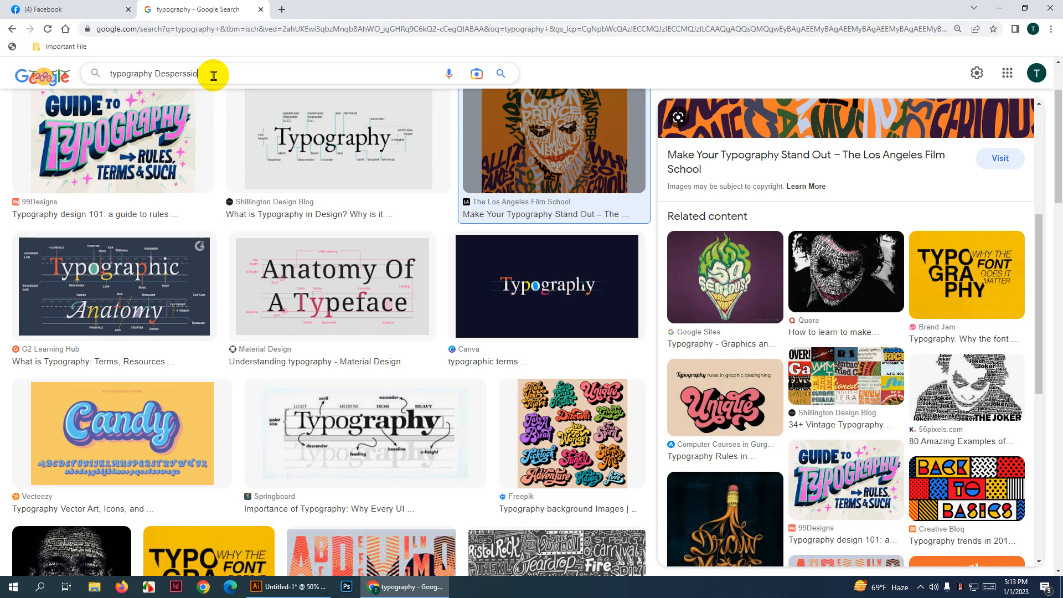
{"action": "type", "text": "n"}
{"action": "key", "text": "Return"}
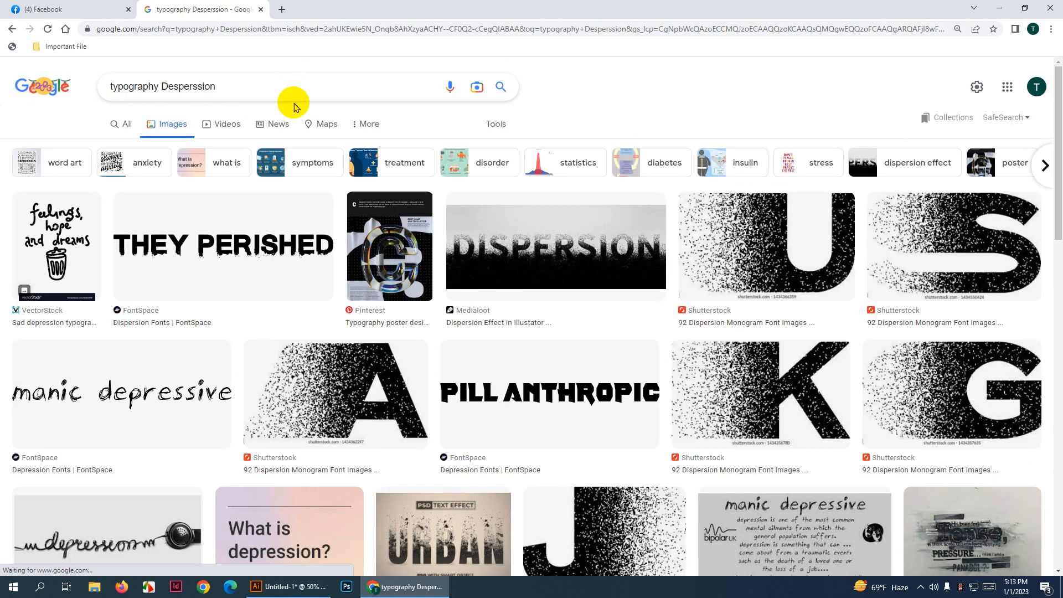
Preview the dispersion-effect letters U and V from Shutterstock and browse the other dispersion lettering results
{"action": "left_click", "coordinate": [809, 261]}
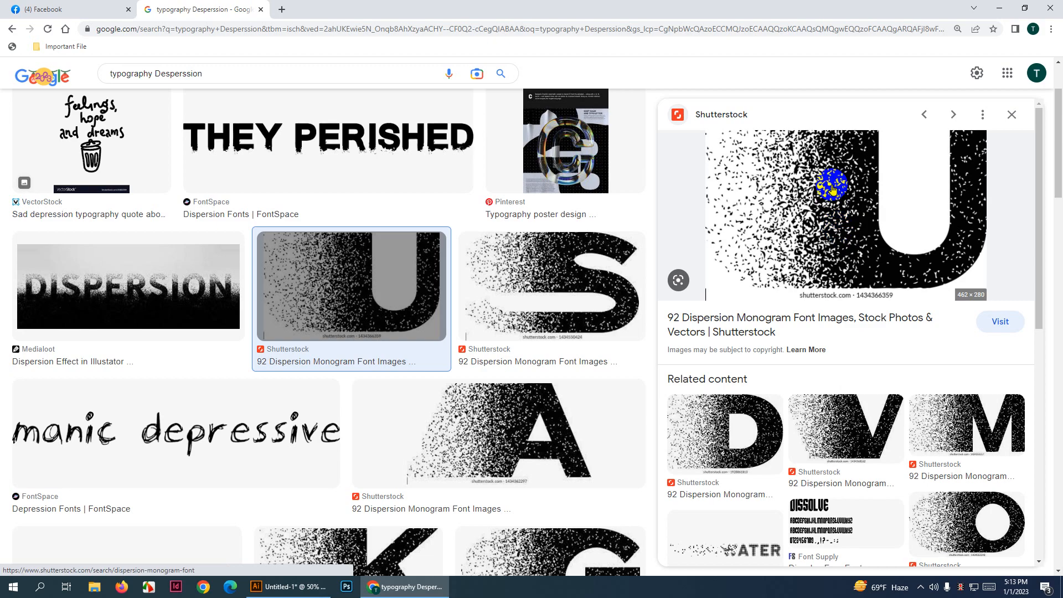
{"action": "scroll", "coordinate": [902, 238], "scroll_direction": "down", "scroll_amount": 3}
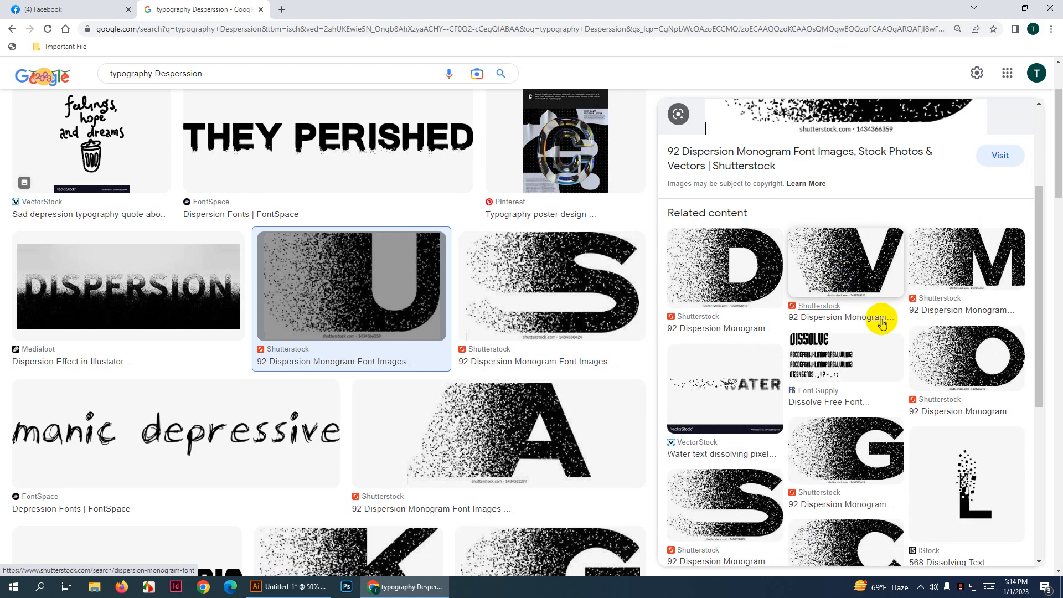
{"action": "left_click", "coordinate": [881, 323]}
{"action": "scroll", "coordinate": [590, 369], "scroll_direction": "down", "scroll_amount": 1}
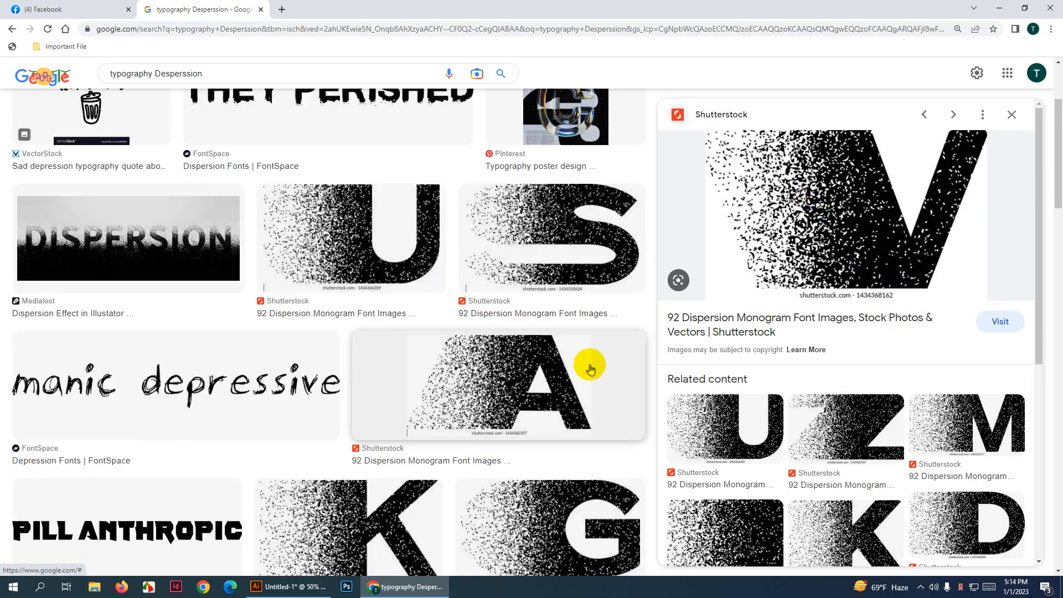
{"action": "scroll", "coordinate": [278, 286], "scroll_direction": "down", "scroll_amount": 8}
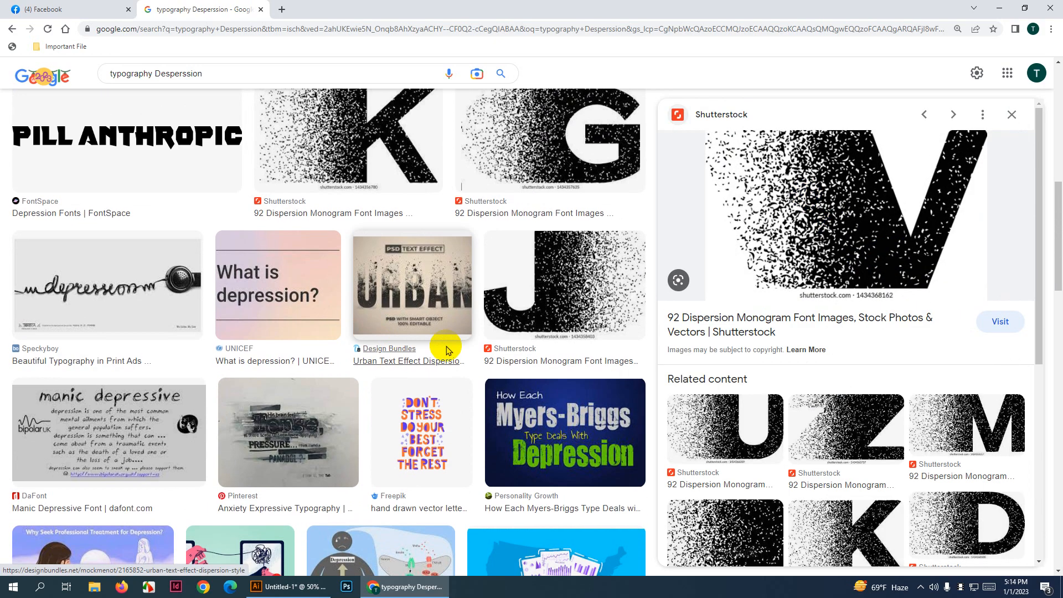
Preview the Shutterstock dispersion letter J and the Design Bundles Urban Text Effect image with its related content
{"action": "left_click", "coordinate": [555, 304]}
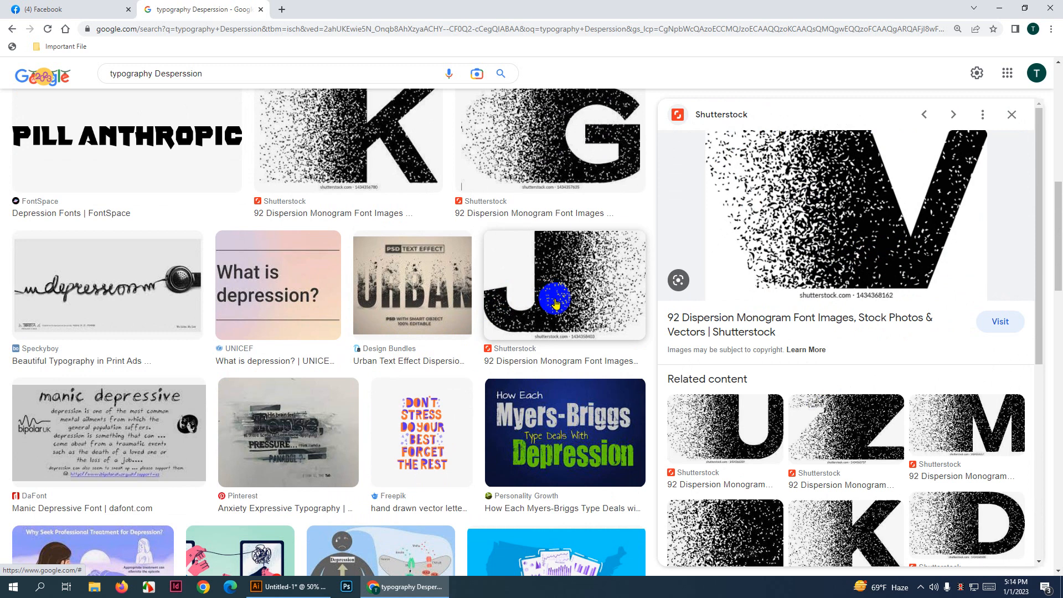
{"action": "left_click", "coordinate": [411, 296]}
{"action": "scroll", "coordinate": [835, 404], "scroll_direction": "down", "scroll_amount": 2}
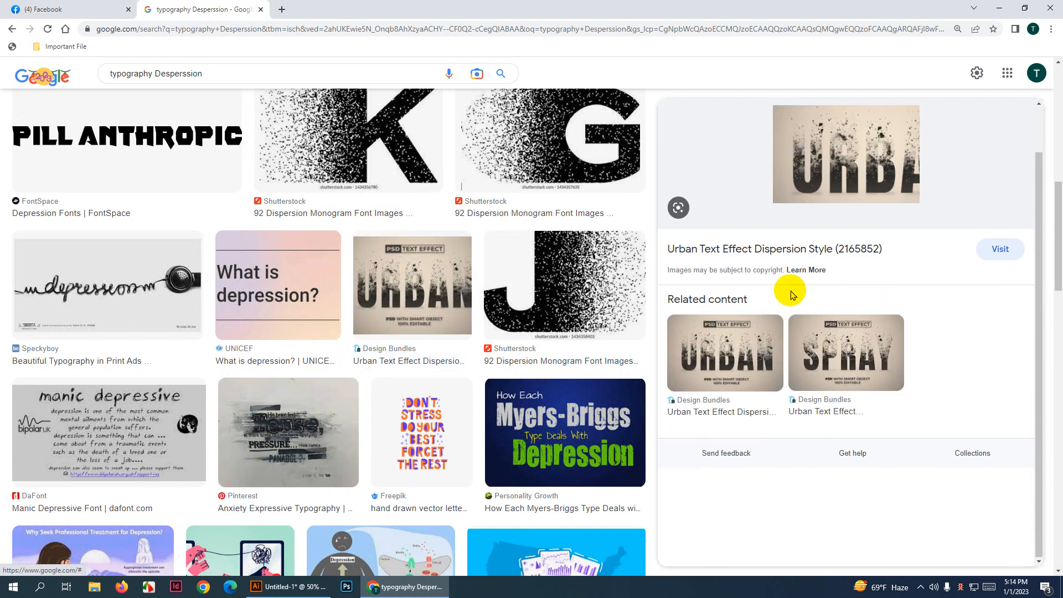
{"action": "scroll", "coordinate": [280, 437], "scroll_direction": "down", "scroll_amount": 2}
Preview the Anxiety Expressive Typography image from Pinterest and browse further lettering results and its related content
{"action": "left_click", "coordinate": [279, 328]}
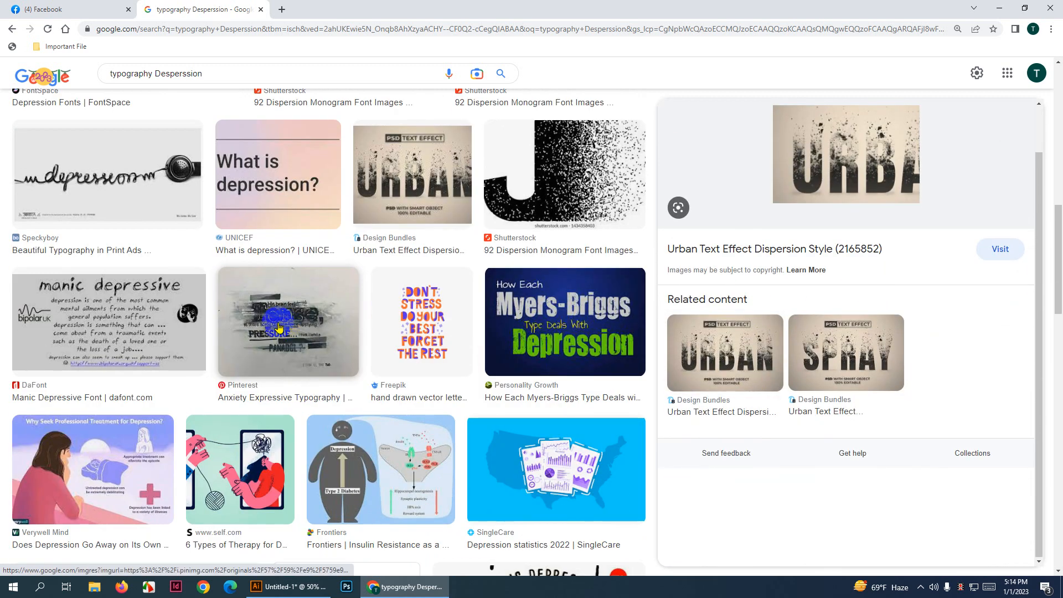
{"action": "scroll", "coordinate": [464, 345], "scroll_direction": "down", "scroll_amount": 1}
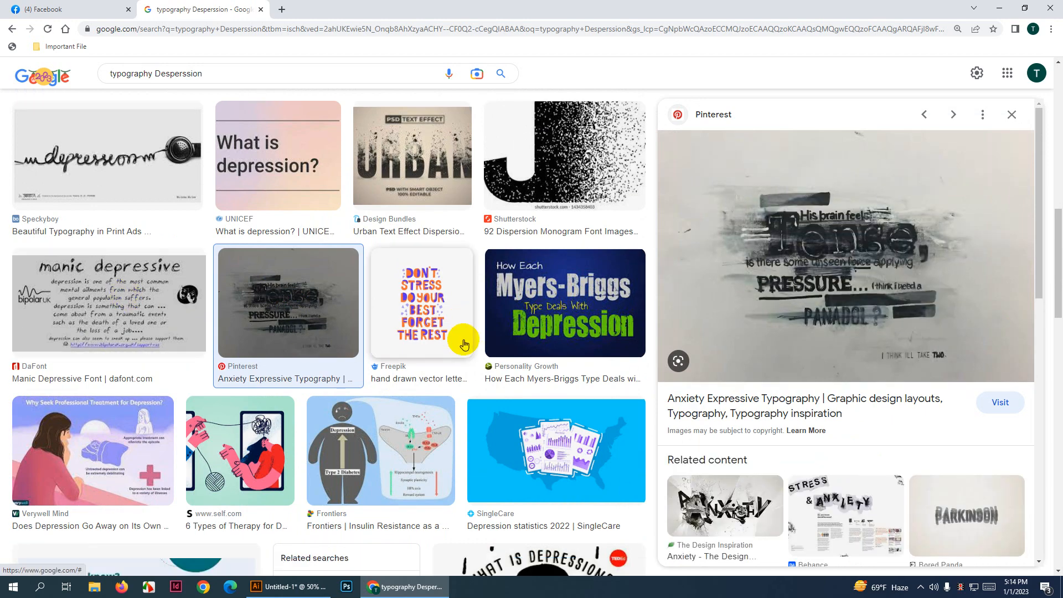
{"action": "scroll", "coordinate": [464, 344], "scroll_direction": "down", "scroll_amount": 12}
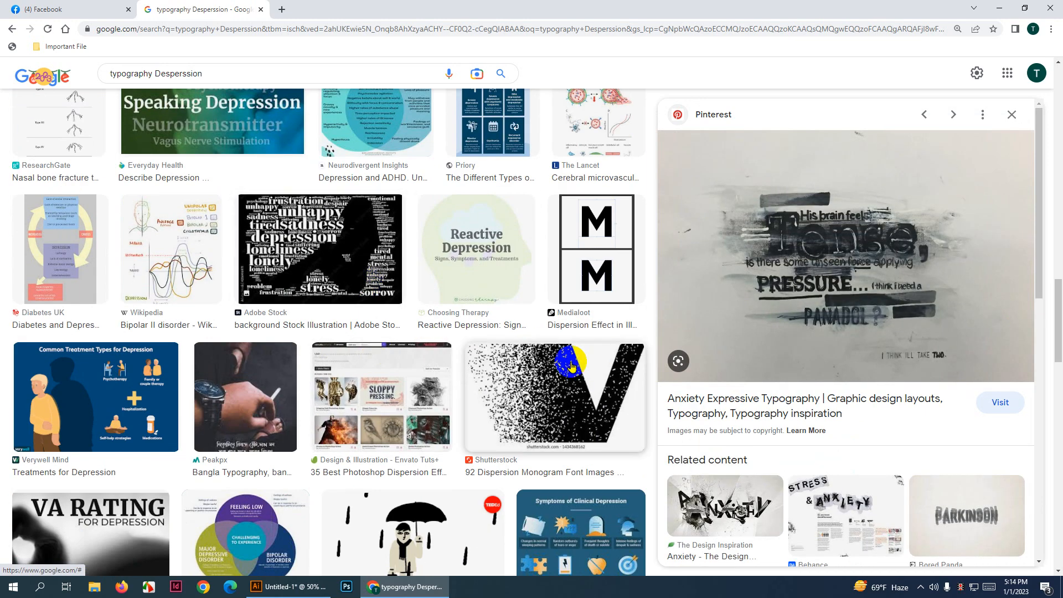
{"action": "scroll", "coordinate": [572, 366], "scroll_direction": "up", "scroll_amount": 10}
{"action": "scroll", "coordinate": [728, 374], "scroll_direction": "down", "scroll_amount": 4}
{"action": "scroll", "coordinate": [570, 427], "scroll_direction": "down", "scroll_amount": 10}
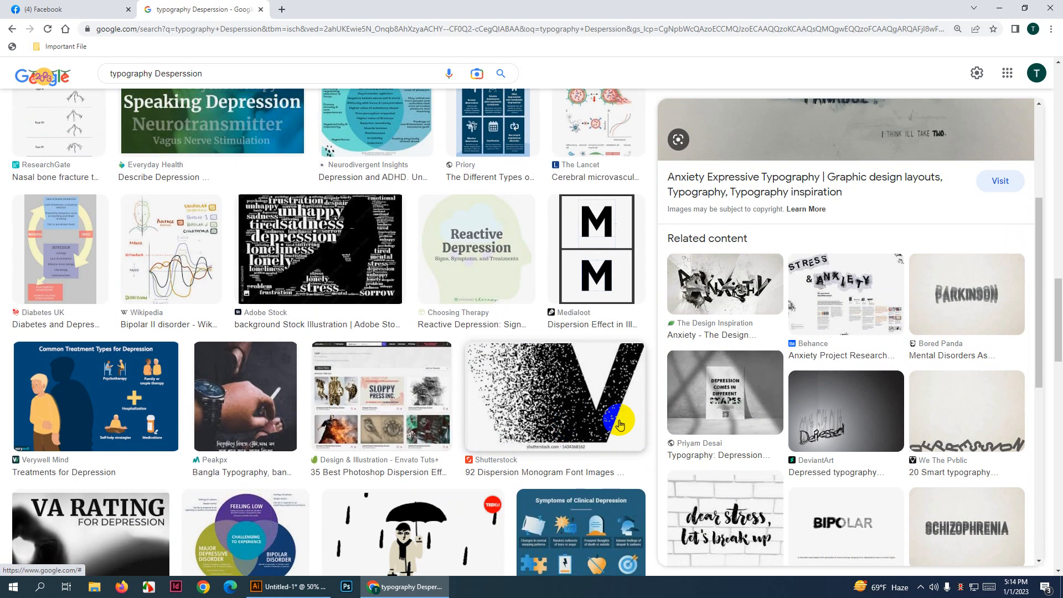
Preview the Shutterstock dispersion letters V and K and look through the related monogram letters
{"action": "left_click", "coordinate": [620, 425]}
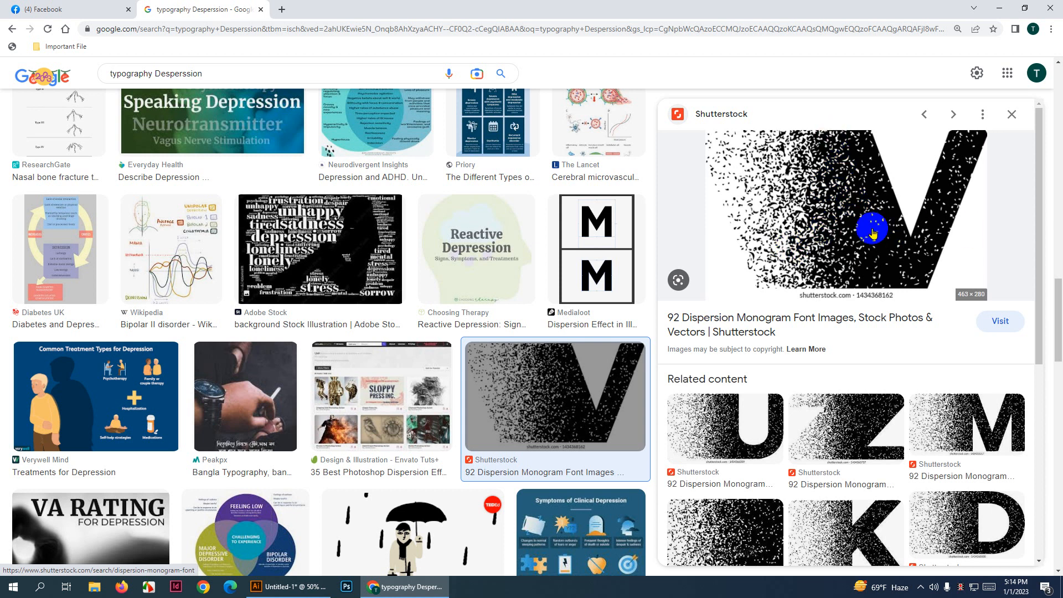
{"action": "scroll", "coordinate": [839, 239], "scroll_direction": "down", "scroll_amount": 5}
{"action": "left_click", "coordinate": [888, 234]}
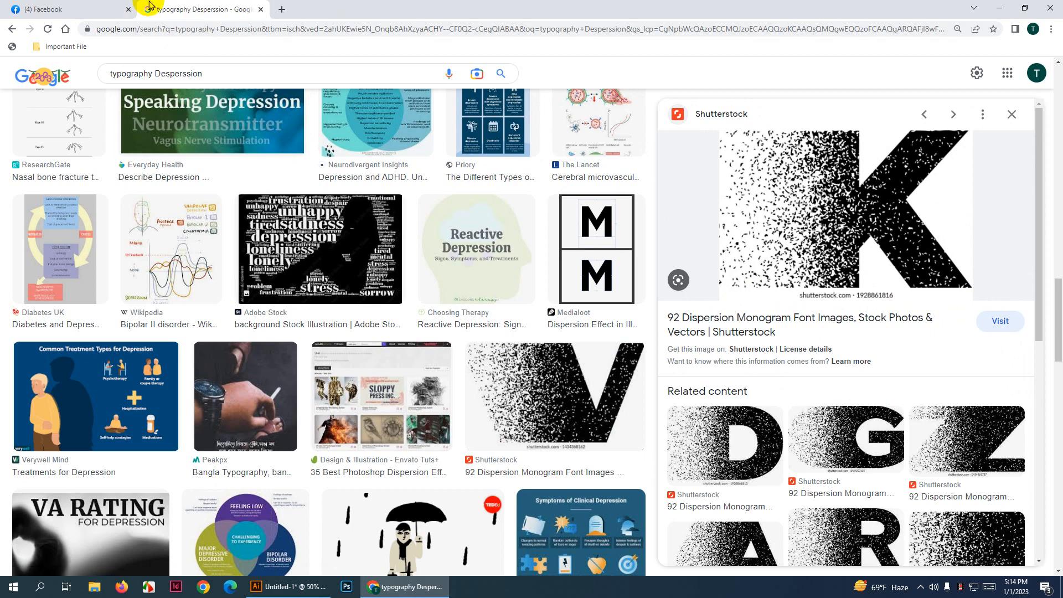
{"action": "scroll", "coordinate": [847, 283], "scroll_direction": "down", "scroll_amount": 3}
{"action": "scroll", "coordinate": [875, 298], "scroll_direction": "up", "scroll_amount": 3}
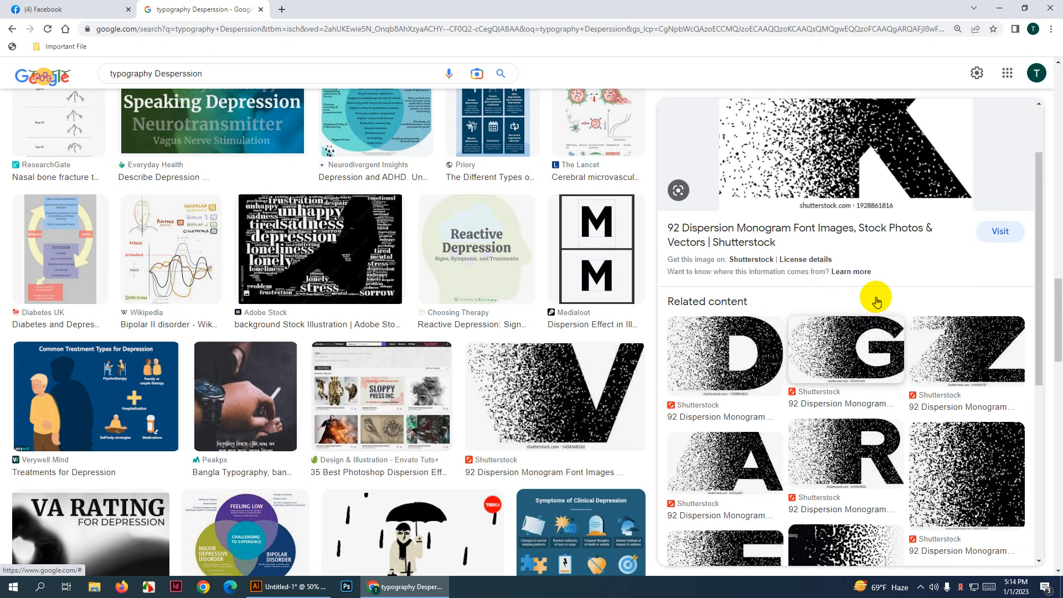
{"action": "right_click", "coordinate": [889, 242]}
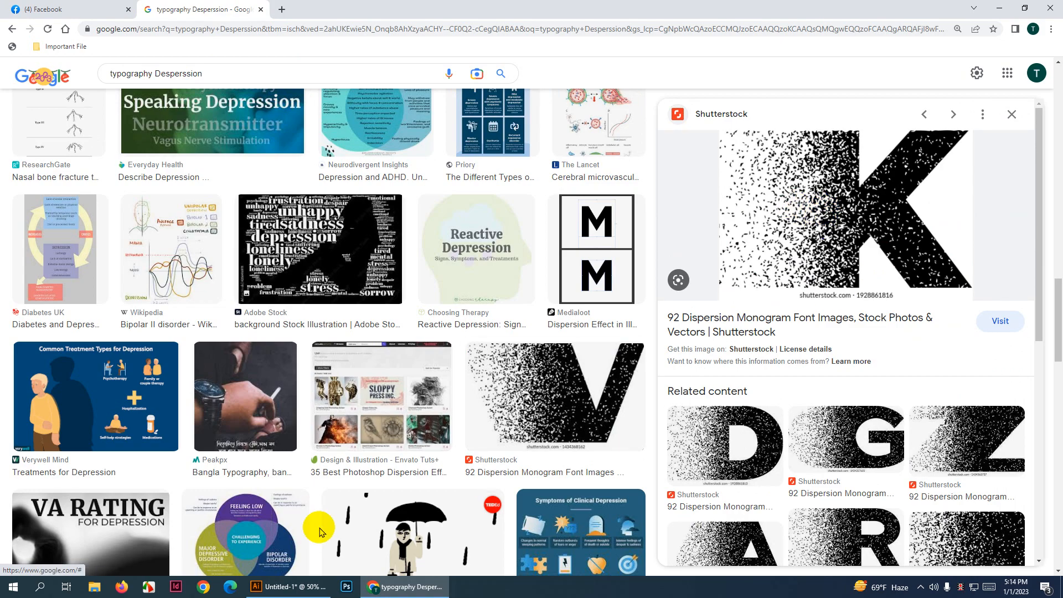
Switch to Illustrator and deselect the star-shaped area text
{"action": "left_click", "coordinate": [303, 590]}
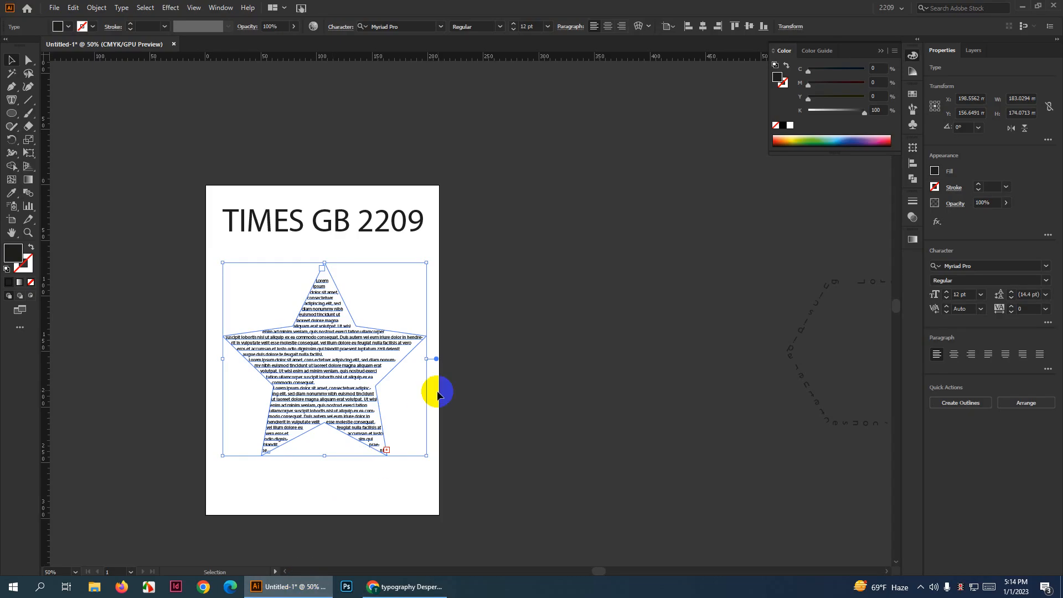
{"action": "left_click", "coordinate": [96, 7]}
{"action": "left_click", "coordinate": [593, 216]}
{"action": "scroll", "coordinate": [278, 334], "scroll_direction": "down", "scroll_amount": 2}
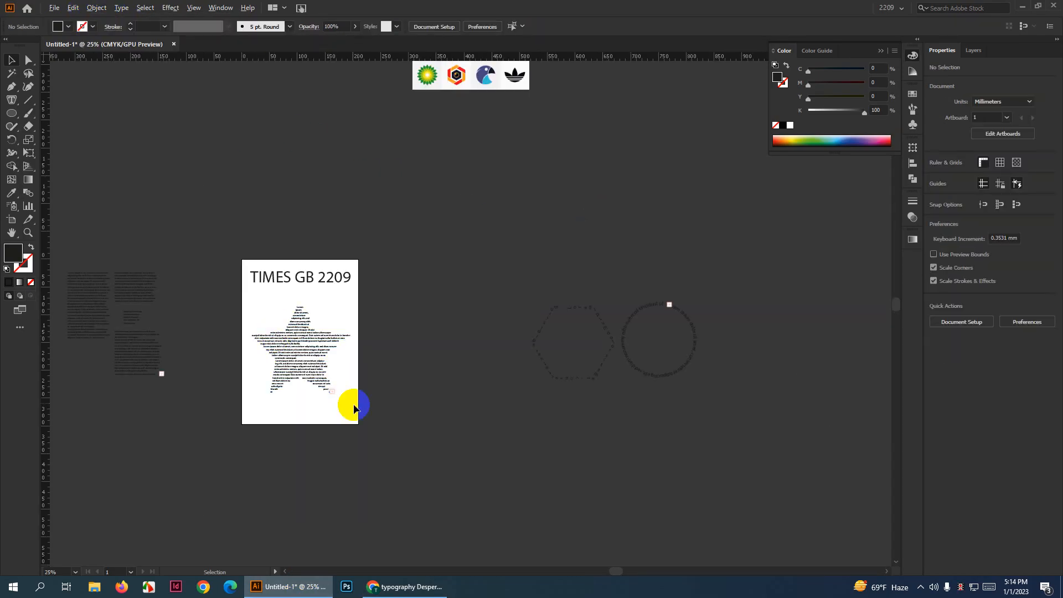
{"action": "scroll", "coordinate": [354, 405], "scroll_direction": "up", "scroll_amount": 1}
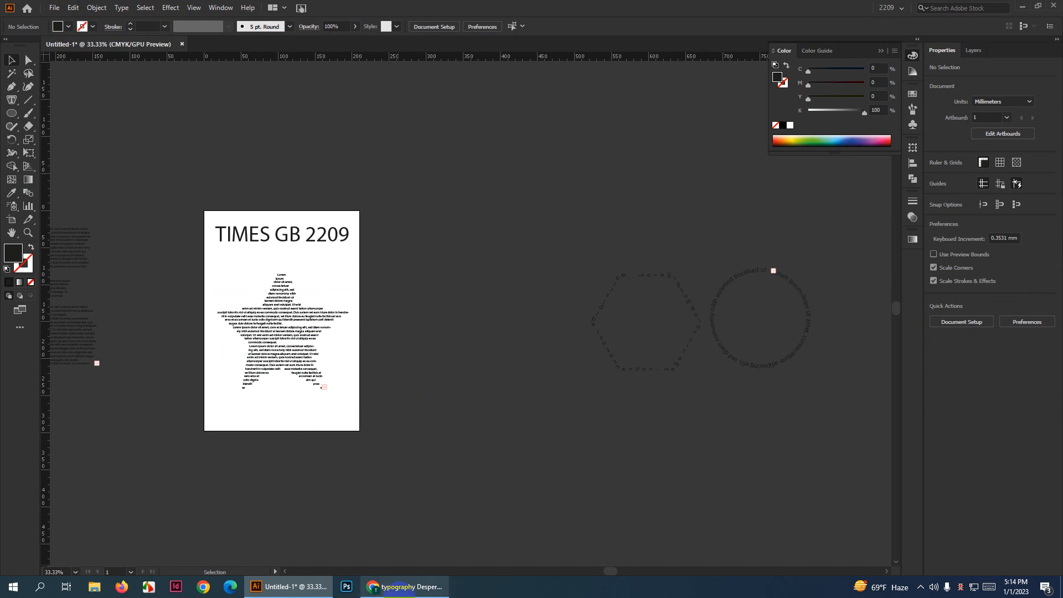
{"action": "left_click", "coordinate": [404, 587]}
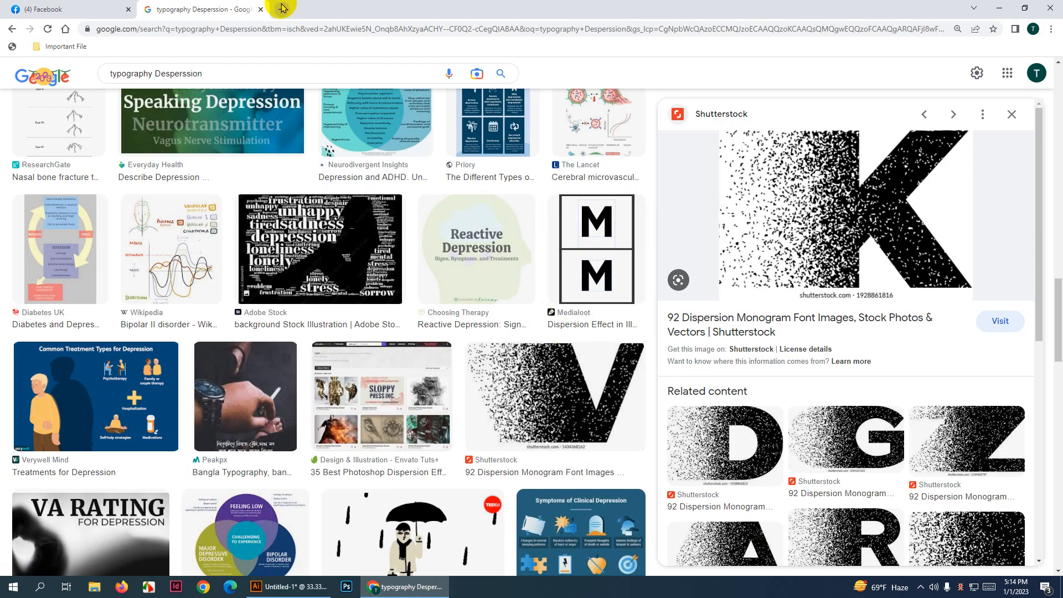
{"action": "left_click", "coordinate": [289, 587]}
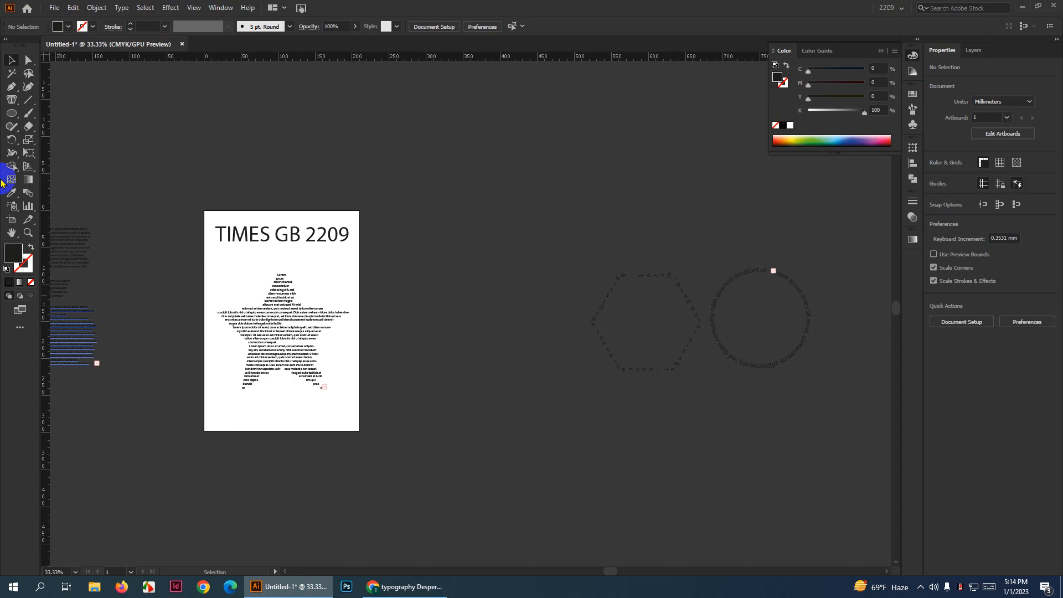
Draw a black square about 91 mm wide on the empty canvas between the artboard and the hexagon text
{"action": "left_click", "coordinate": [55, 113]}
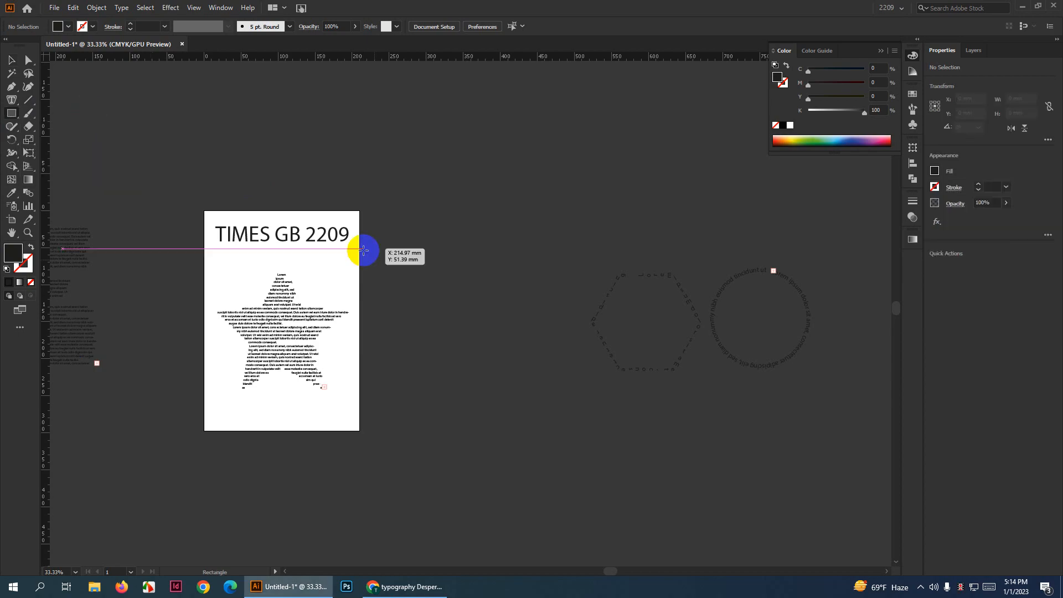
{"action": "left_click_drag", "start_coordinate": [438, 306], "coordinate": [505, 366]}
{"action": "scroll", "coordinate": [548, 378], "scroll_direction": "up", "scroll_amount": 3}
{"action": "scroll", "coordinate": [545, 376], "scroll_direction": "up", "scroll_amount": 1}
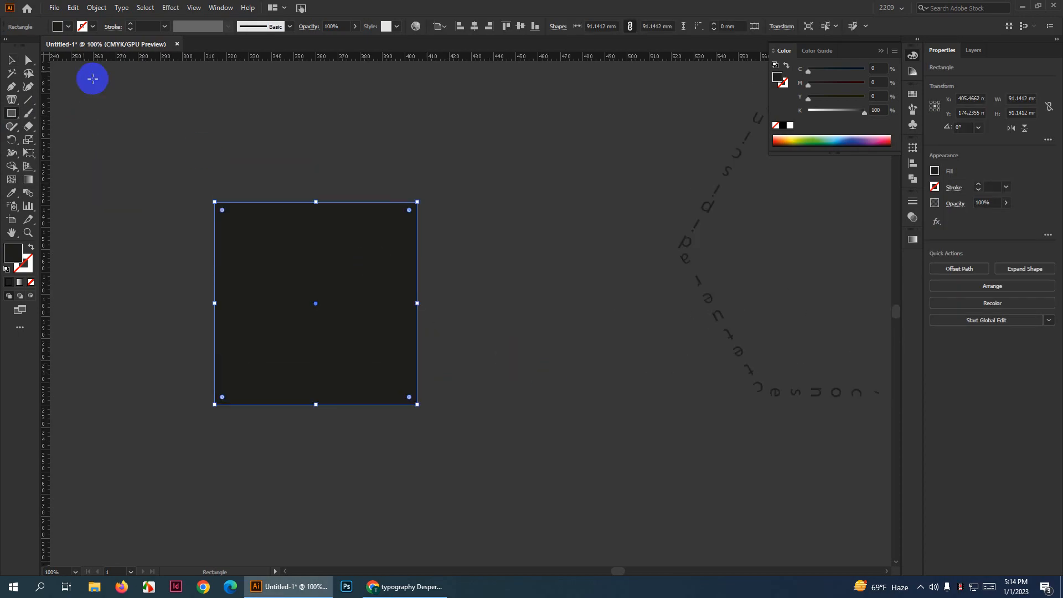
Examine the Object commands available with the black square selected and with nothing selected
{"action": "left_click", "coordinate": [97, 8]}
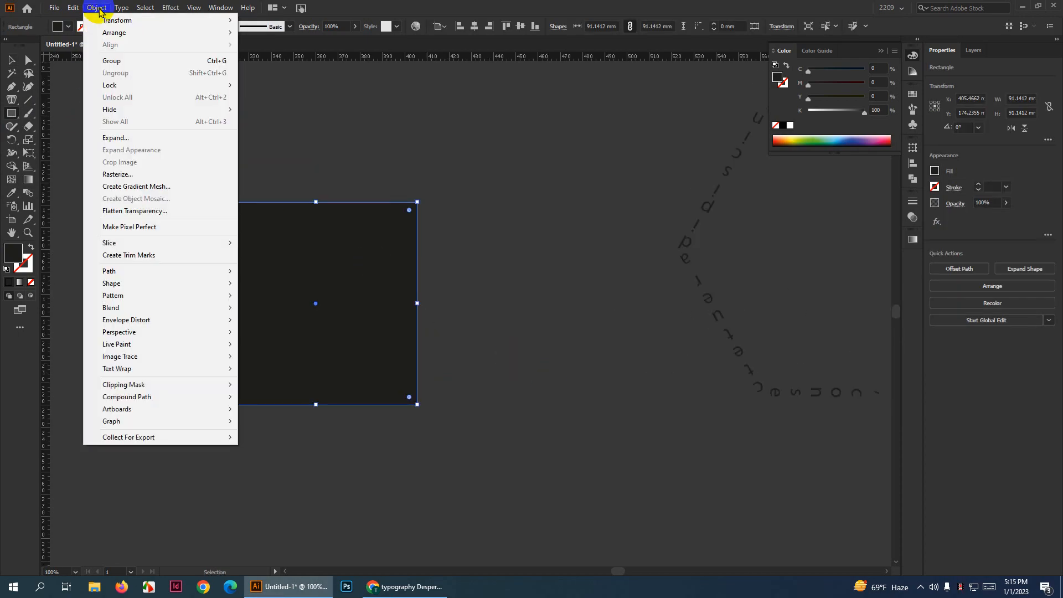
{"action": "key", "text": "Escape"}
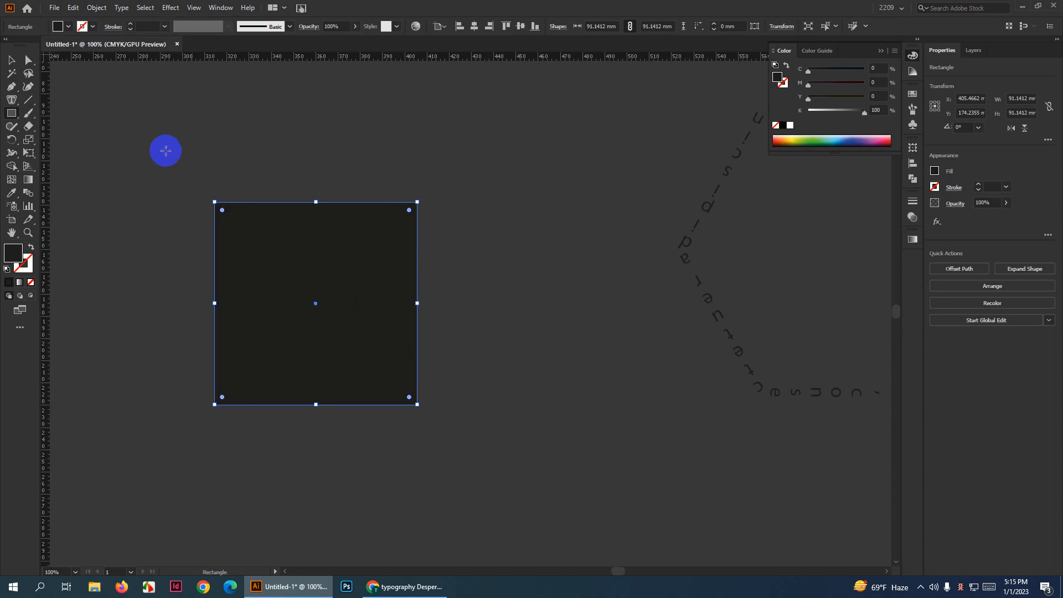
{"action": "left_click", "coordinate": [11, 59]}
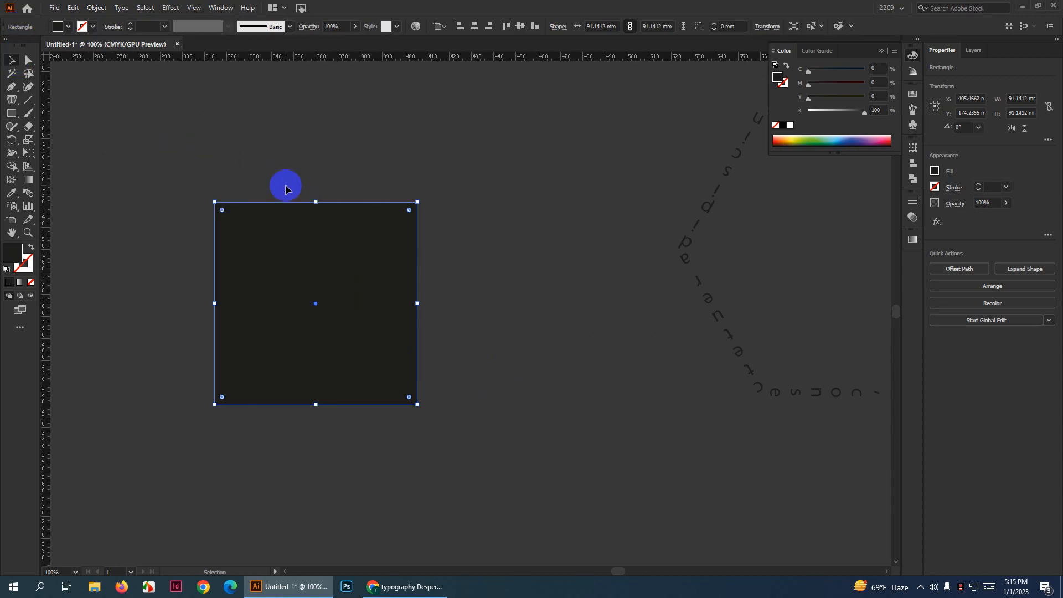
{"action": "scroll", "coordinate": [311, 214], "scroll_direction": "up", "scroll_amount": 1}
{"action": "left_click", "coordinate": [96, 7]}
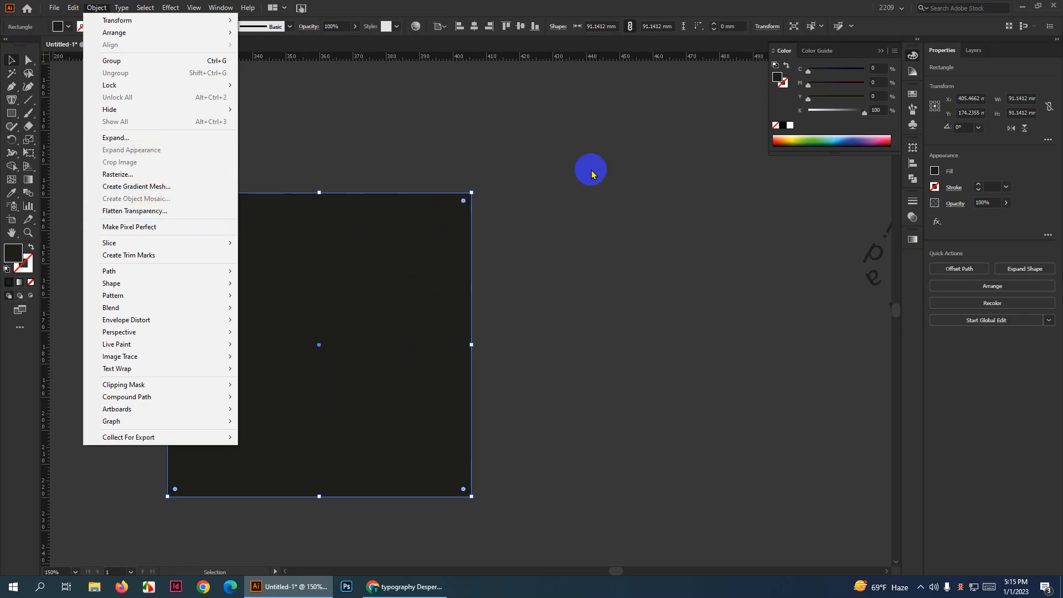
{"action": "left_click", "coordinate": [588, 171]}
{"action": "left_click", "coordinate": [96, 7]}
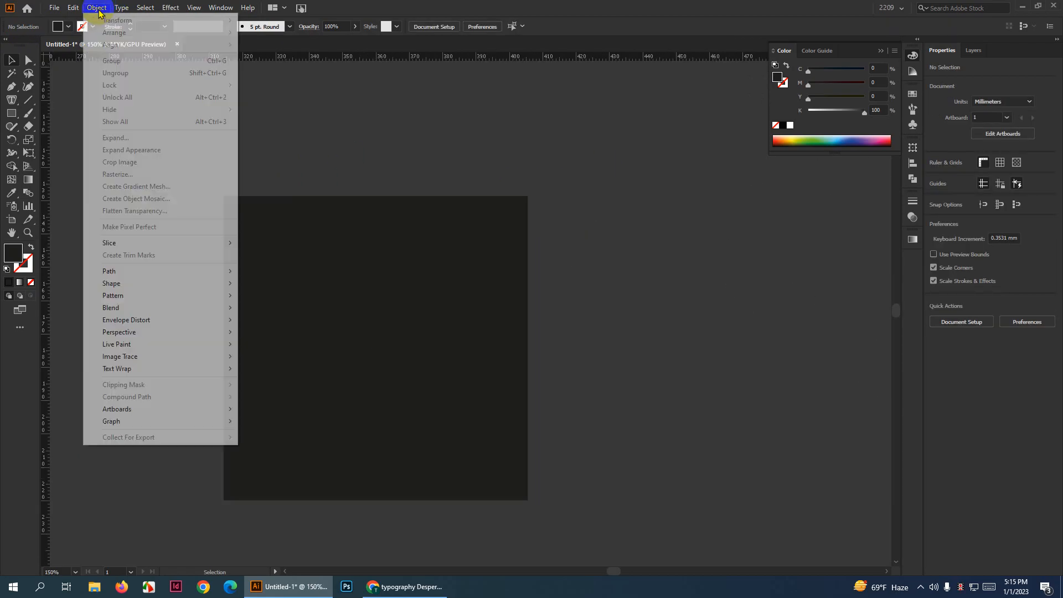
{"action": "left_click", "coordinate": [432, 199]}
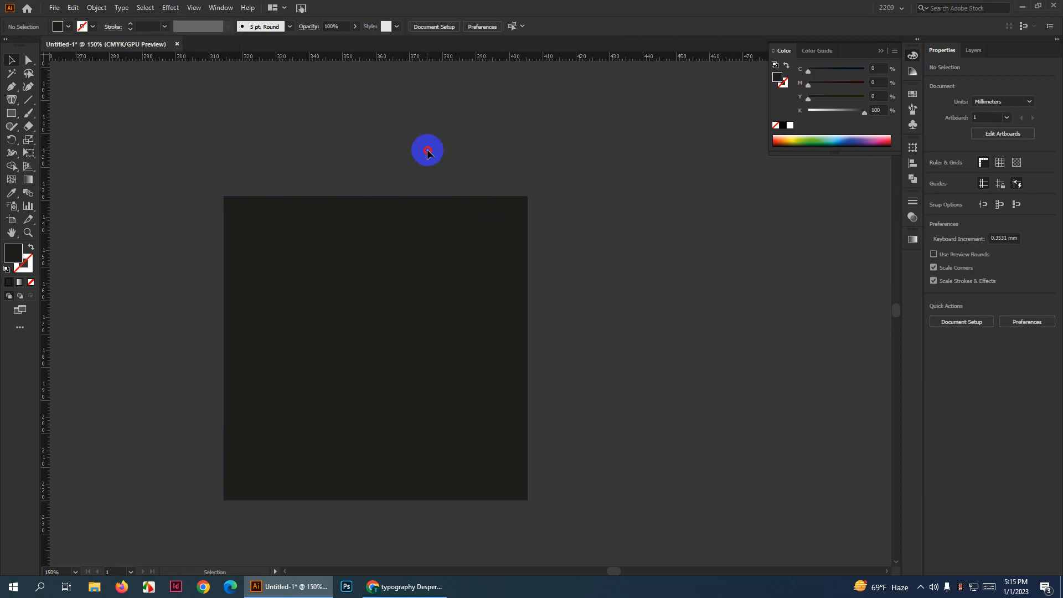
Delete the black square
{"action": "left_click_drag", "start_coordinate": [339, 148], "coordinate": [589, 335]}
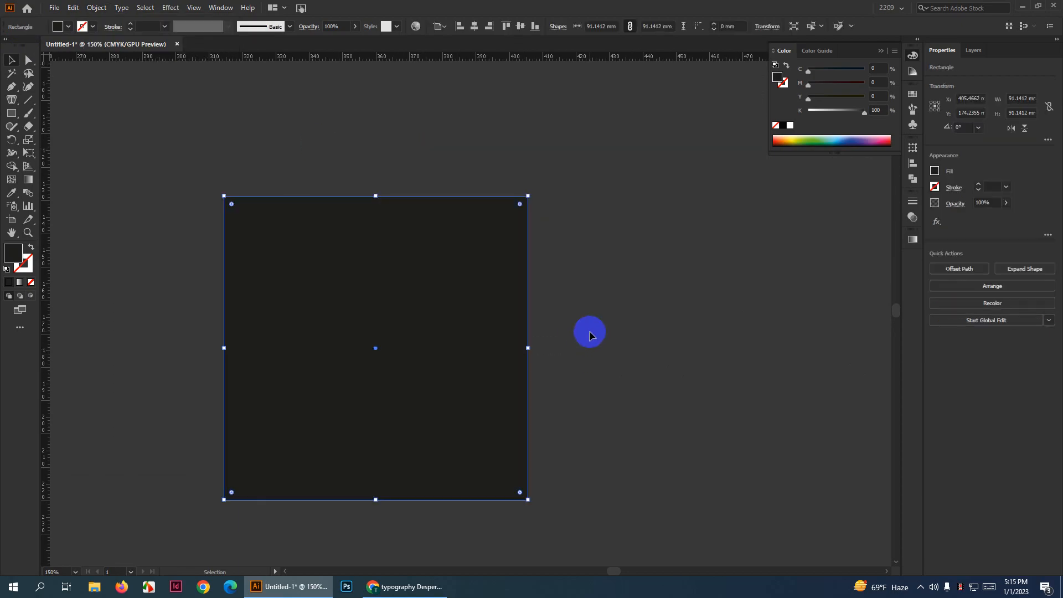
{"action": "key", "text": "Delete"}
Clear the column, star, hexagon and circle text objects from the artboard area, excluding the TIMES GB 2209 heading
{"action": "key", "text": "ctrl+minus"}
{"action": "key", "text": "ctrl+minus"}
{"action": "key", "text": "ctrl+minus"}
{"action": "key", "text": "ctrl+minus"}
{"action": "key", "text": "ctrl+minus"}
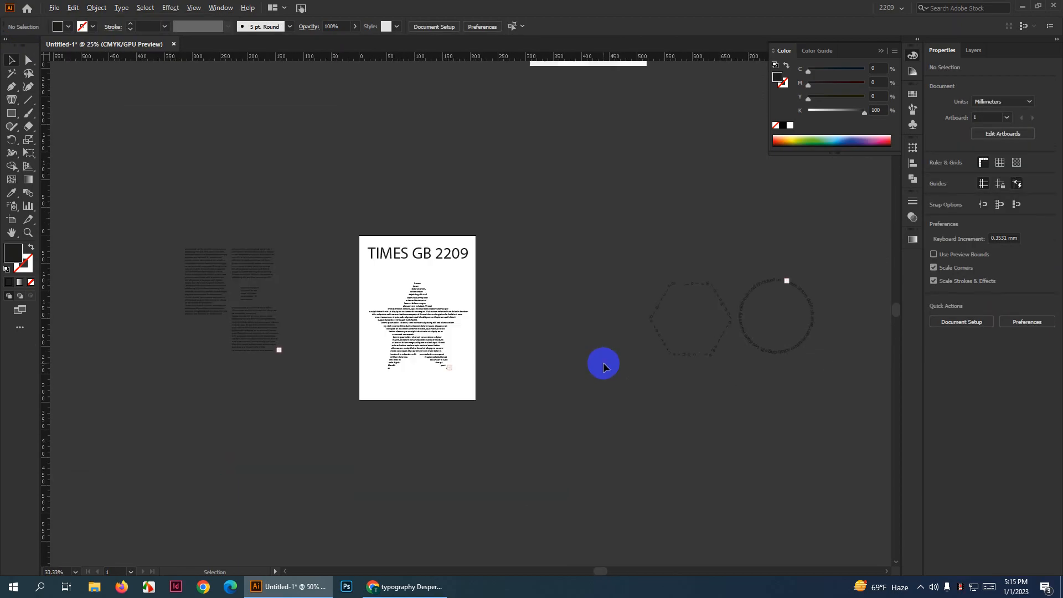
{"action": "key", "text": "ctrl+minus"}
{"action": "key", "text": "ctrl+minus"}
{"action": "key", "text": "ctrl+minus"}
{"action": "left_click_drag", "start_coordinate": [360, 294], "coordinate": [683, 444]}
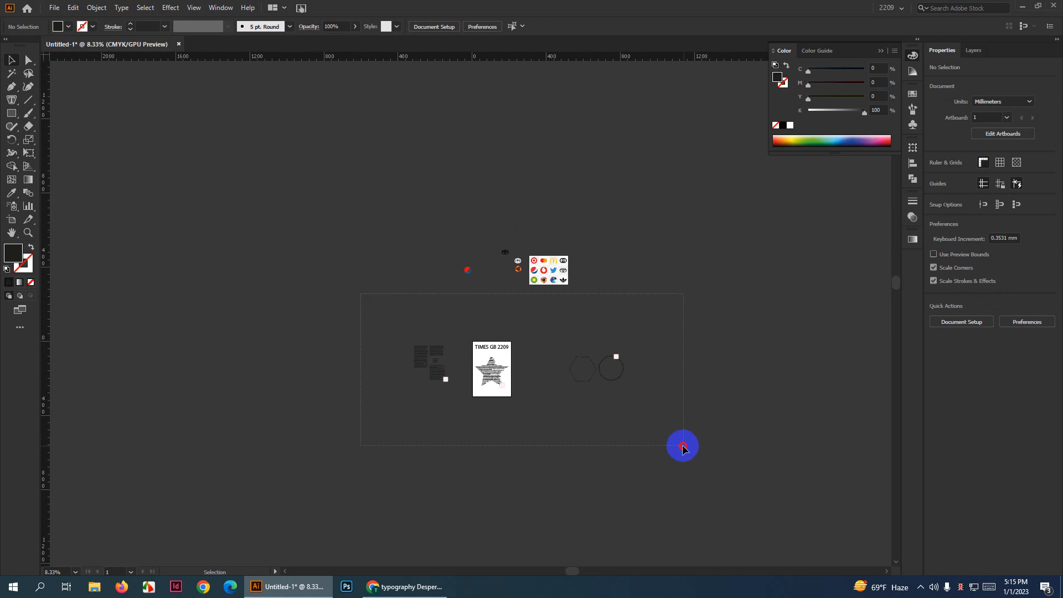
{"action": "key", "text": "ctrl+plus"}
{"action": "key", "text": "ctrl+plus"}
{"action": "key", "text": "ctrl+plus"}
{"action": "left_click", "coordinate": [395, 271], "text": "shift"}
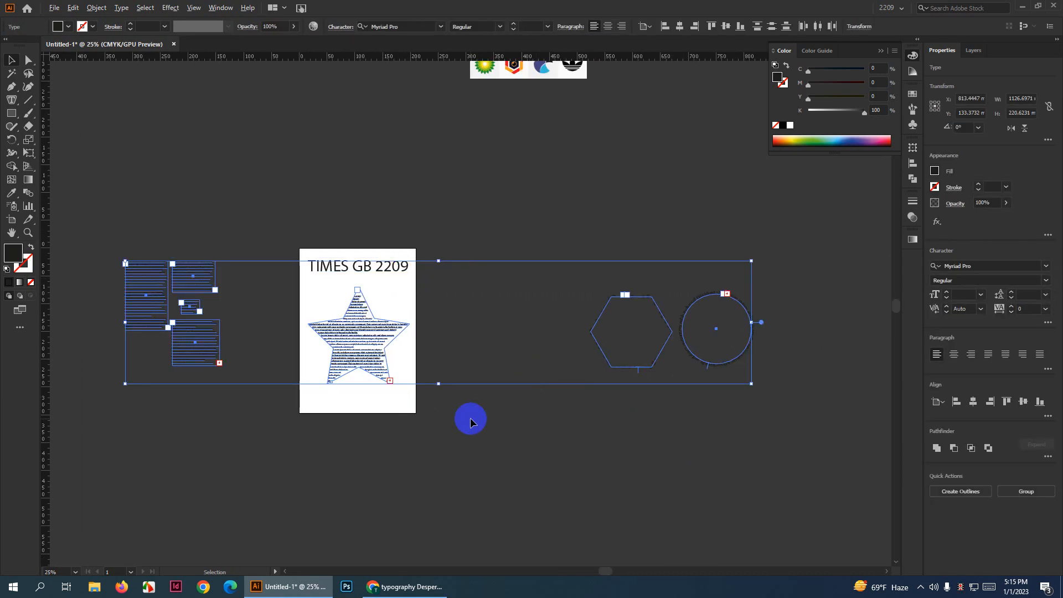
{"action": "scroll", "coordinate": [525, 431], "scroll_direction": "down", "scroll_amount": 2}
{"action": "left_click_drag", "start_coordinate": [595, 393], "coordinate": [610, 164]}
{"action": "left_click", "coordinate": [553, 361]}
Scale the TIMES GB 2209 heading down proportionally about its centre and shift it slightly upward on the artboard
{"action": "scroll", "coordinate": [510, 377], "scroll_direction": "up", "scroll_amount": 2}
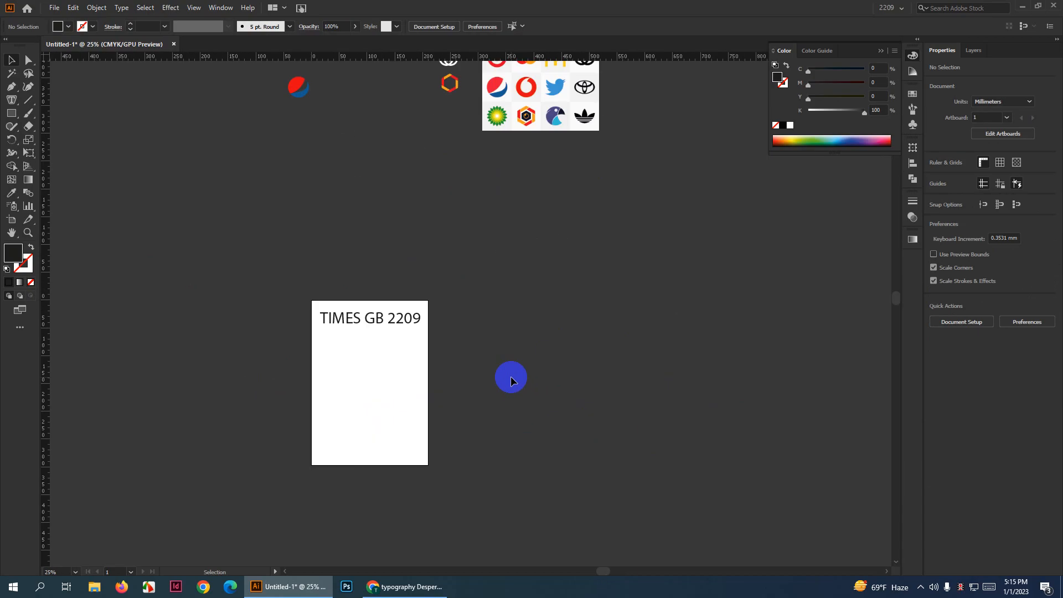
{"action": "scroll", "coordinate": [510, 376], "scroll_direction": "up", "scroll_amount": 1}
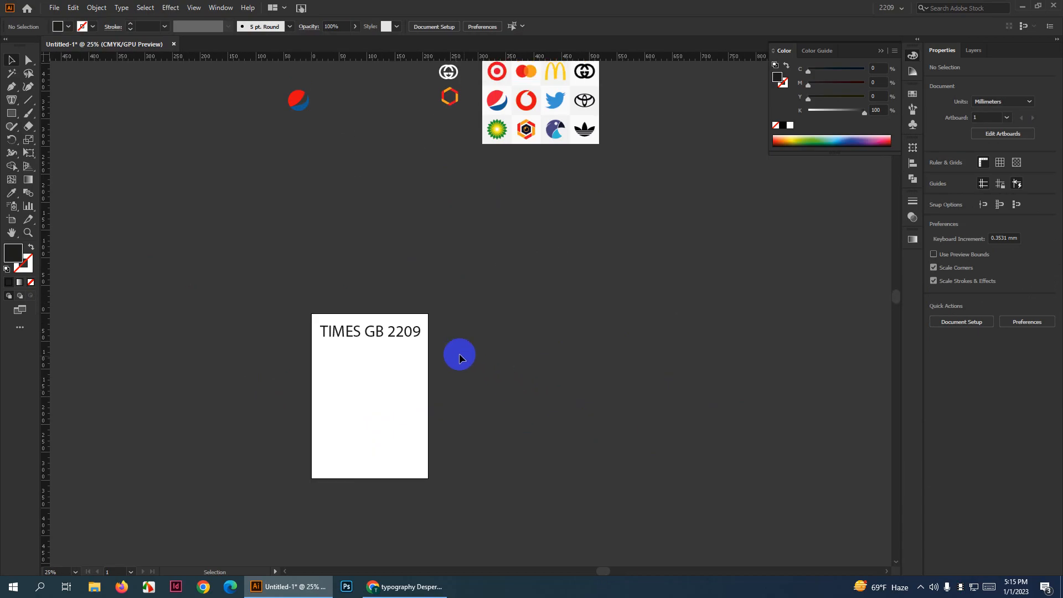
{"action": "left_click", "coordinate": [376, 334]}
{"action": "scroll", "coordinate": [376, 333], "scroll_direction": "up", "scroll_amount": 1}
{"action": "scroll", "coordinate": [376, 336], "scroll_direction": "up", "scroll_amount": 1}
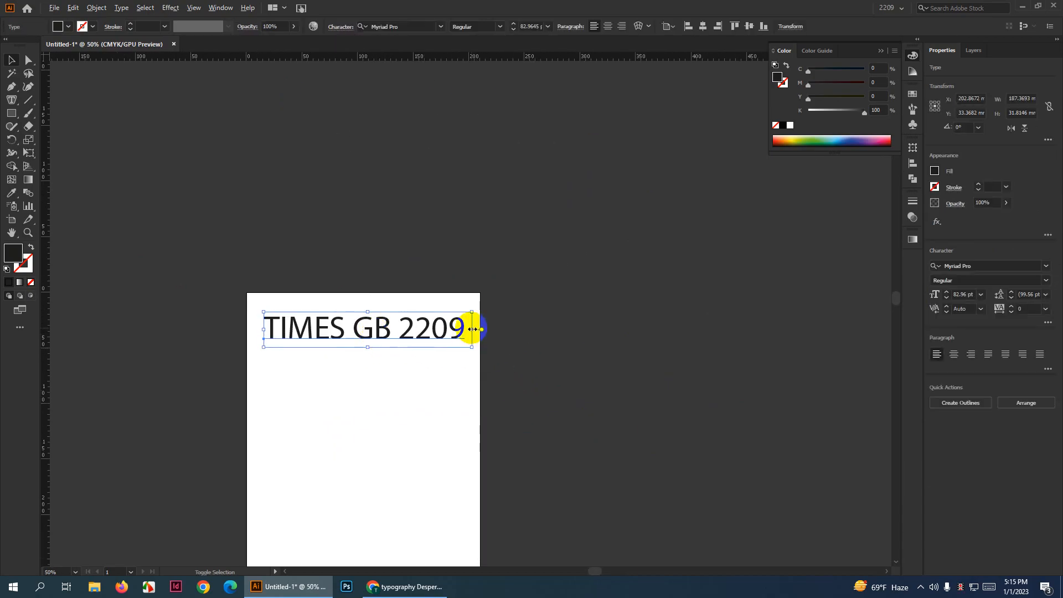
{"action": "left_click_drag", "start_coordinate": [472, 329], "coordinate": [451, 327]}
{"action": "left_click", "coordinate": [471, 345]}
{"action": "scroll", "coordinate": [385, 343], "scroll_direction": "up", "scroll_amount": 1}
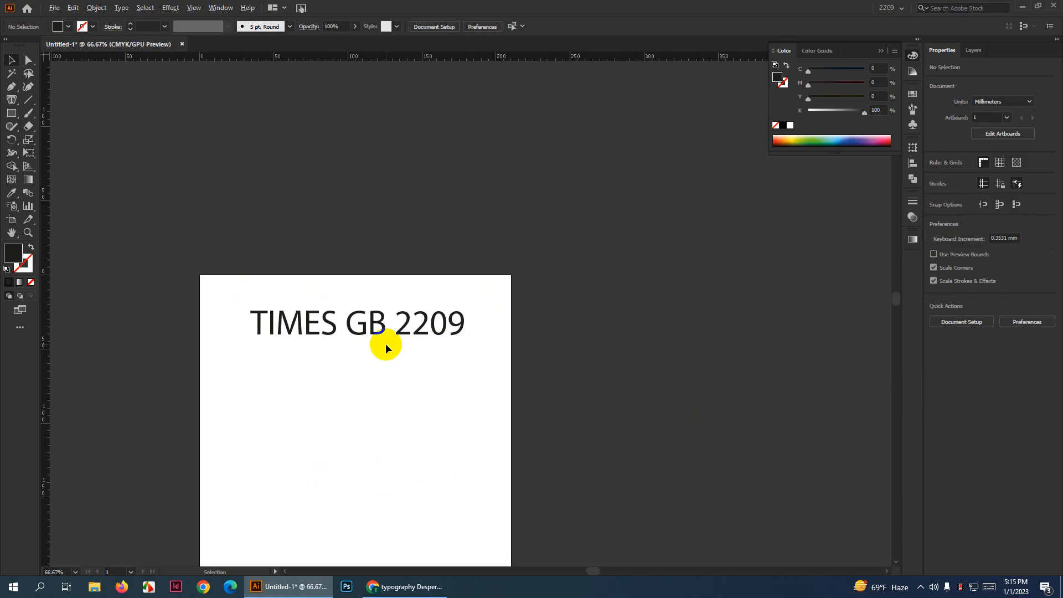
{"action": "left_click", "coordinate": [385, 327]}
{"action": "left_click", "coordinate": [524, 343]}
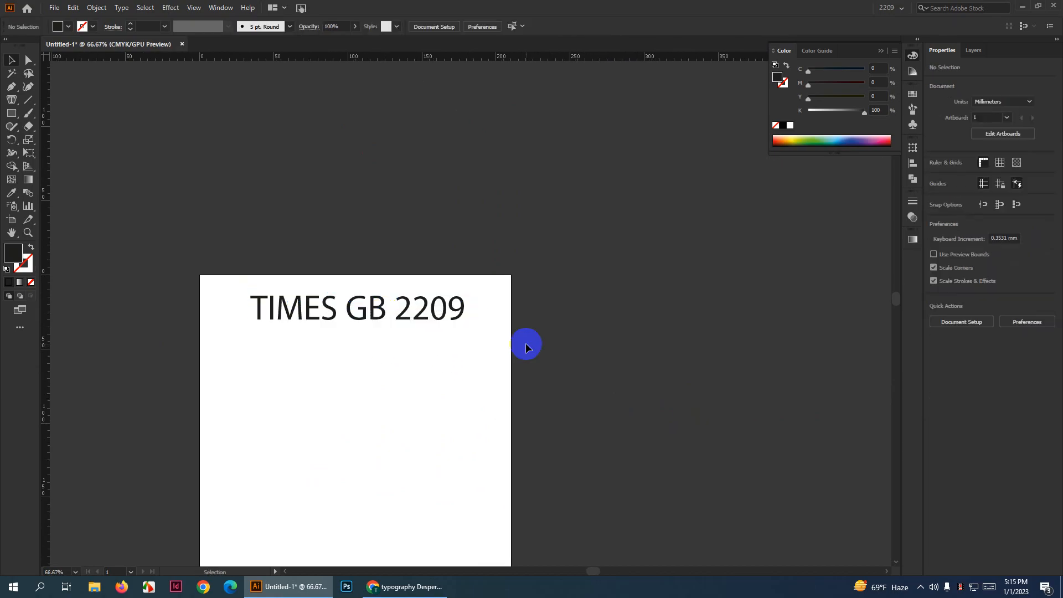
{"action": "scroll", "coordinate": [526, 350], "scroll_direction": "down", "scroll_amount": 2}
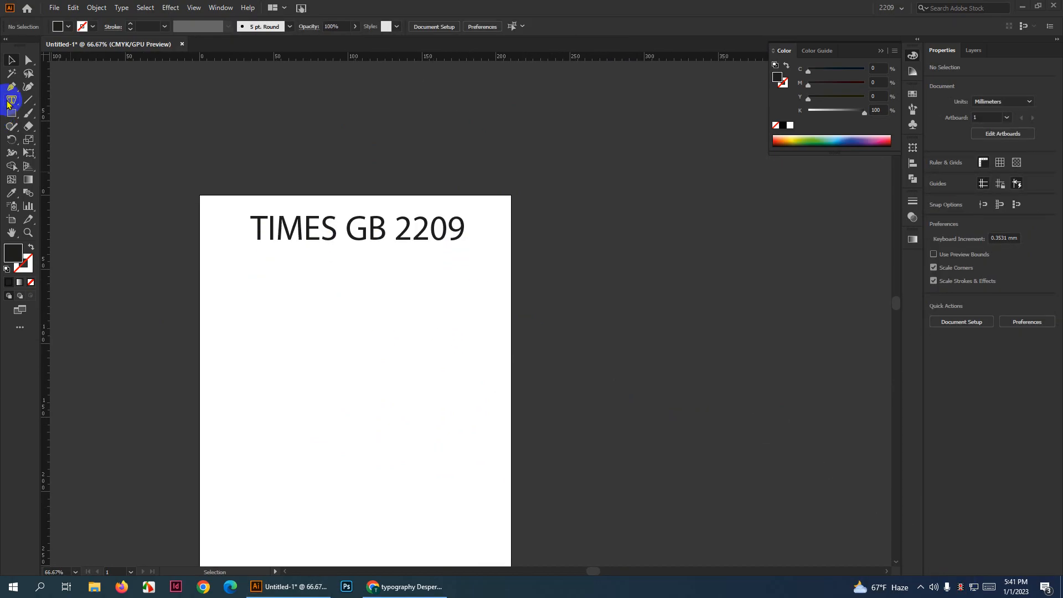
{"action": "left_click", "coordinate": [11, 59]}
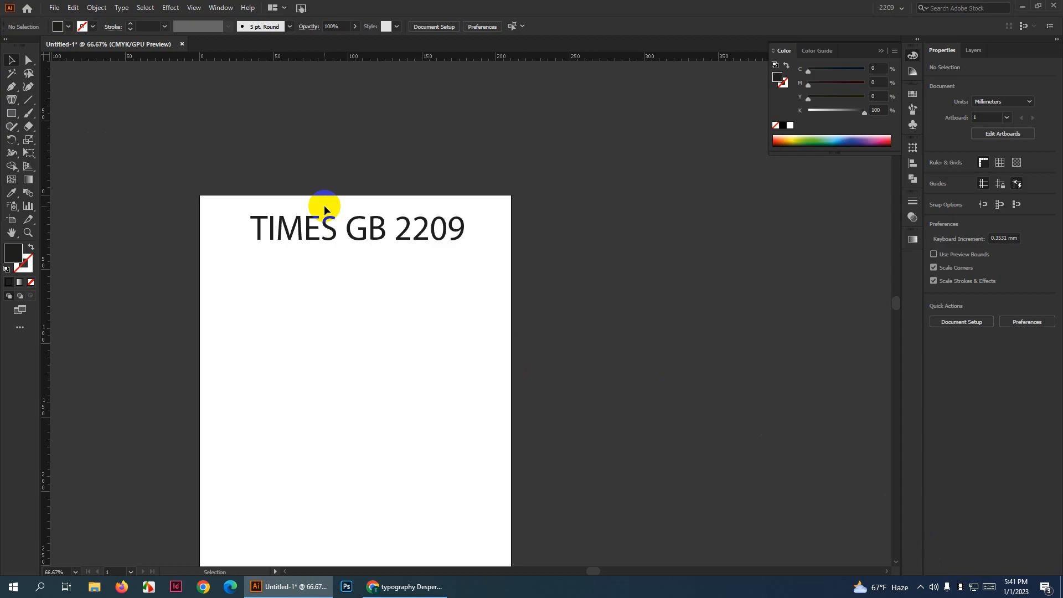
{"action": "scroll", "coordinate": [356, 264], "scroll_direction": "down", "scroll_amount": 3}
{"action": "scroll", "coordinate": [420, 279], "scroll_direction": "down", "scroll_amount": 1}
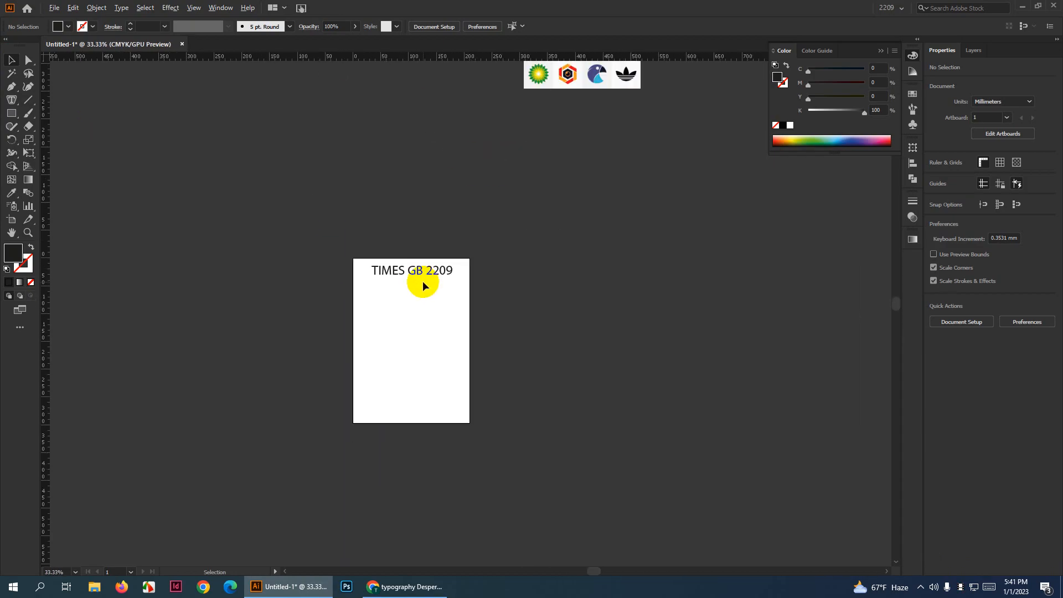
Undo the heading's scaling and the clearing away of the column, star, hexagon and circle text objects around the artboard
{"action": "left_click_drag", "start_coordinate": [259, 182], "coordinate": [716, 483]}
{"action": "scroll", "coordinate": [606, 438], "scroll_direction": "down", "scroll_amount": 4}
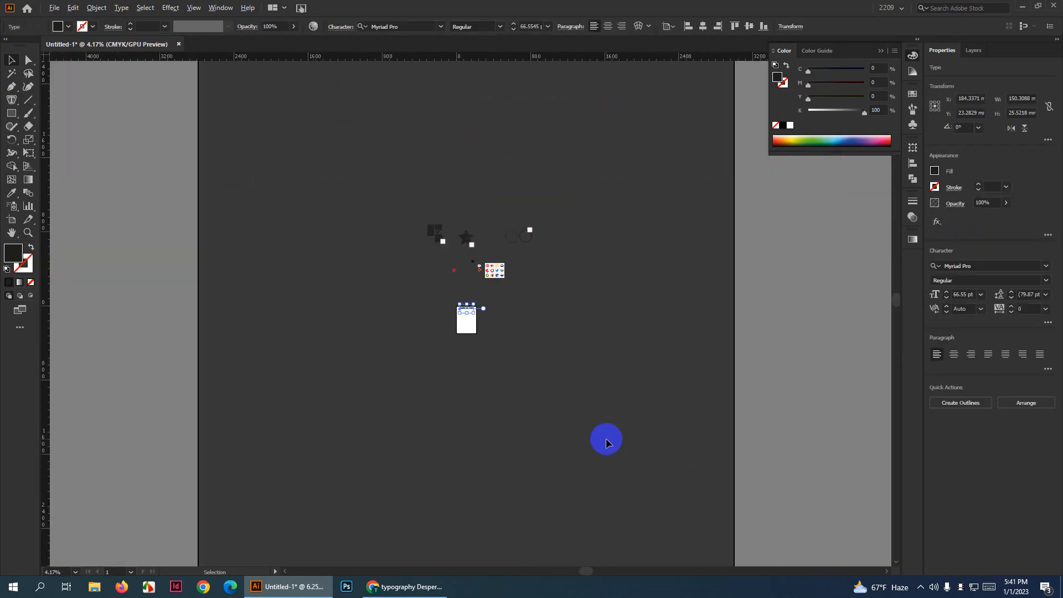
{"action": "left_click", "coordinate": [570, 406]}
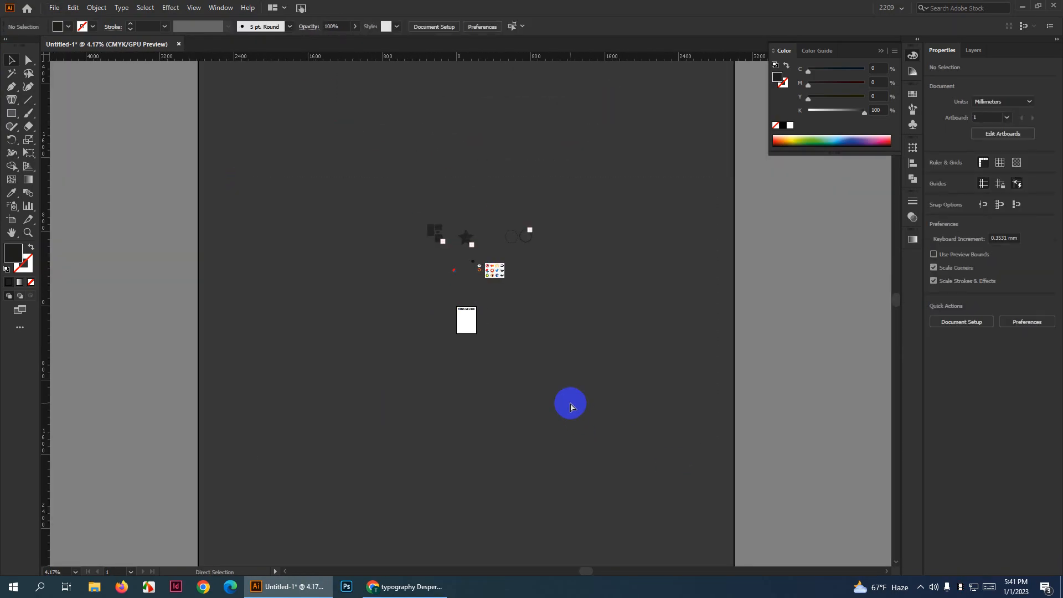
{"action": "scroll", "coordinate": [567, 403], "scroll_direction": "up", "scroll_amount": 4}
{"action": "scroll", "coordinate": [490, 309], "scroll_direction": "up", "scroll_amount": 1}
{"action": "left_click_drag", "start_coordinate": [490, 309], "coordinate": [607, 441]}
{"action": "scroll", "coordinate": [568, 334], "scroll_direction": "up", "scroll_amount": 1}
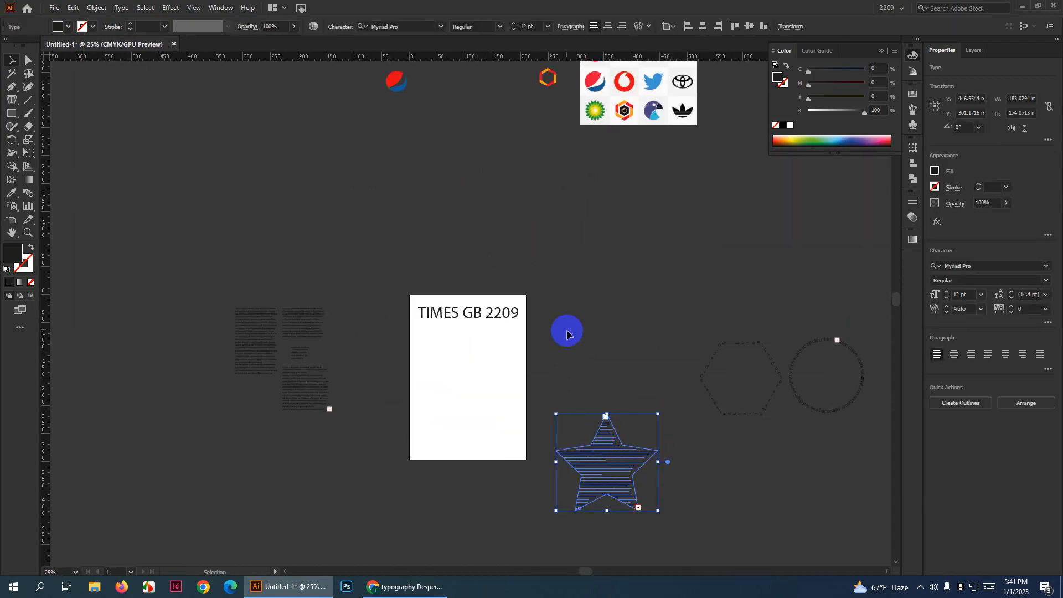
Reposition the TIMES GB 2209 heading near the artboard's upper edge, at about X 200 mm and Y 38 mm
{"action": "scroll", "coordinate": [472, 314], "scroll_direction": "up", "scroll_amount": 2}
{"action": "left_click_drag", "start_coordinate": [473, 314], "coordinate": [691, 309]}
{"action": "scroll", "coordinate": [694, 314], "scroll_direction": "down", "scroll_amount": 3}
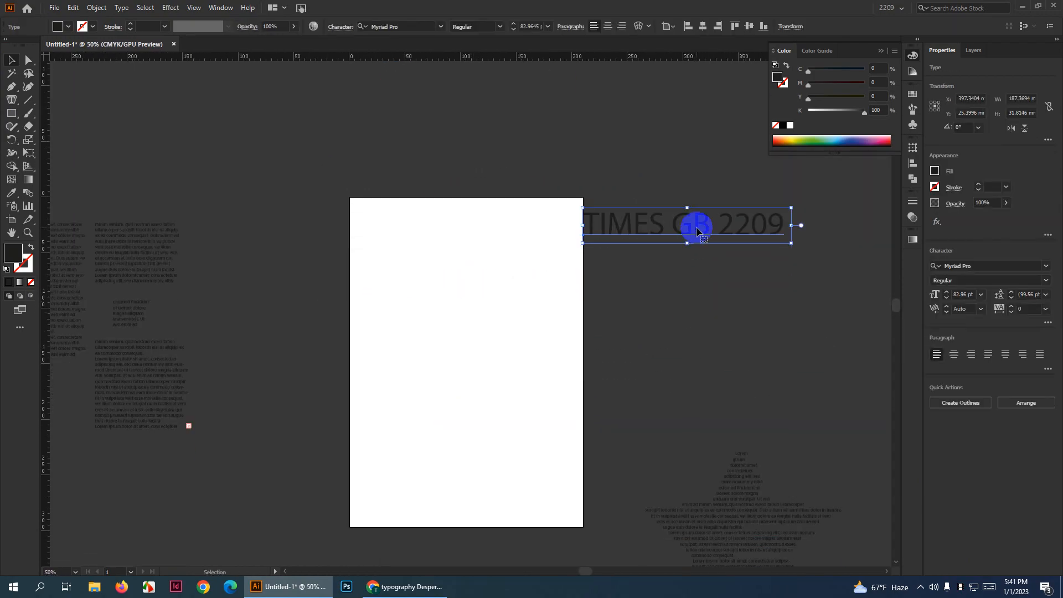
{"action": "left_click_drag", "start_coordinate": [693, 228], "coordinate": [475, 268]}
{"action": "scroll", "coordinate": [505, 277], "scroll_direction": "up", "scroll_amount": 1}
{"action": "scroll", "coordinate": [504, 278], "scroll_direction": "up", "scroll_amount": 1}
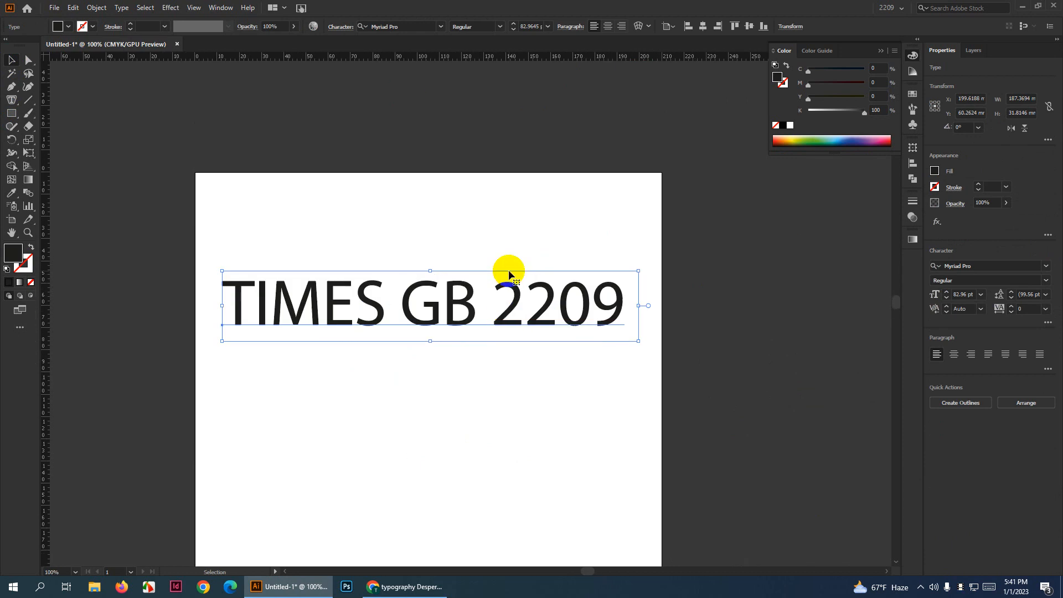
{"action": "left_click_drag", "start_coordinate": [439, 303], "coordinate": [438, 257]}
Fill the TIMES GB 2209 heading with the red swatch C=15, M=100, Y=90, K=10
{"action": "left_click", "coordinate": [69, 26]}
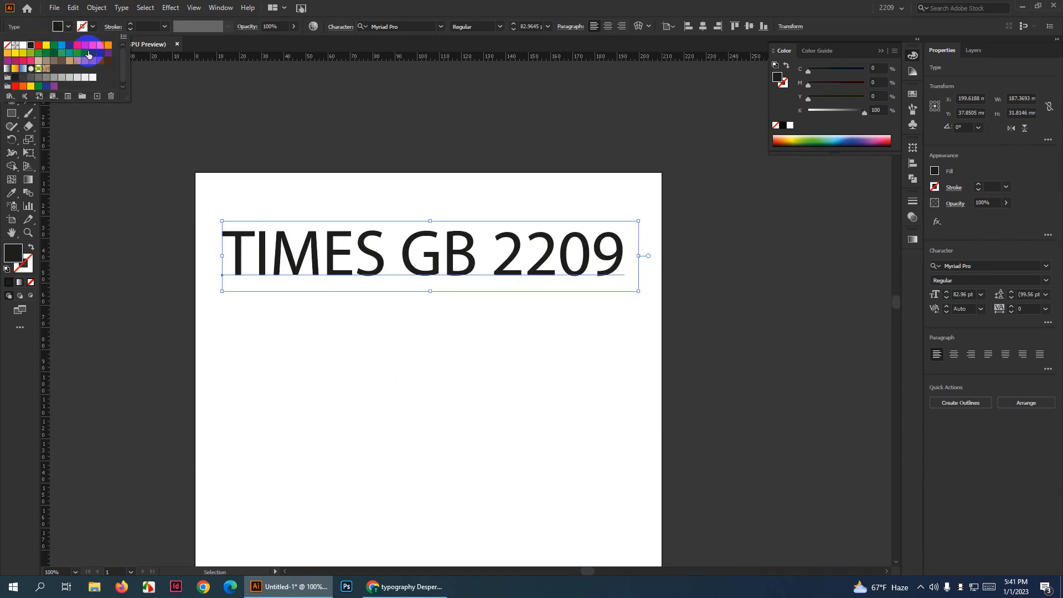
{"action": "left_click", "coordinate": [84, 48]}
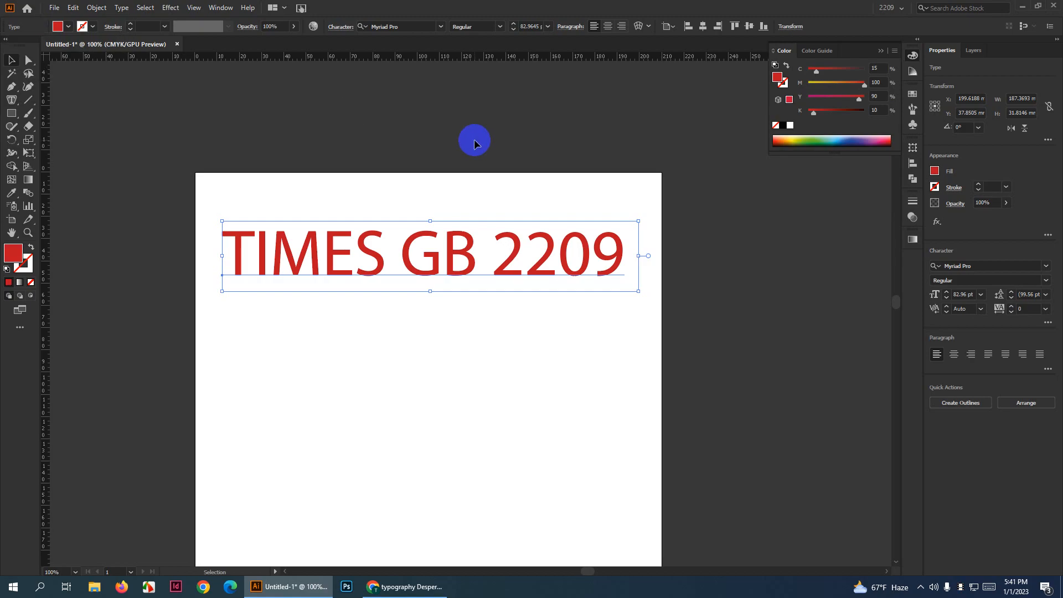
{"action": "left_click_drag", "start_coordinate": [475, 144], "coordinate": [600, 384]}
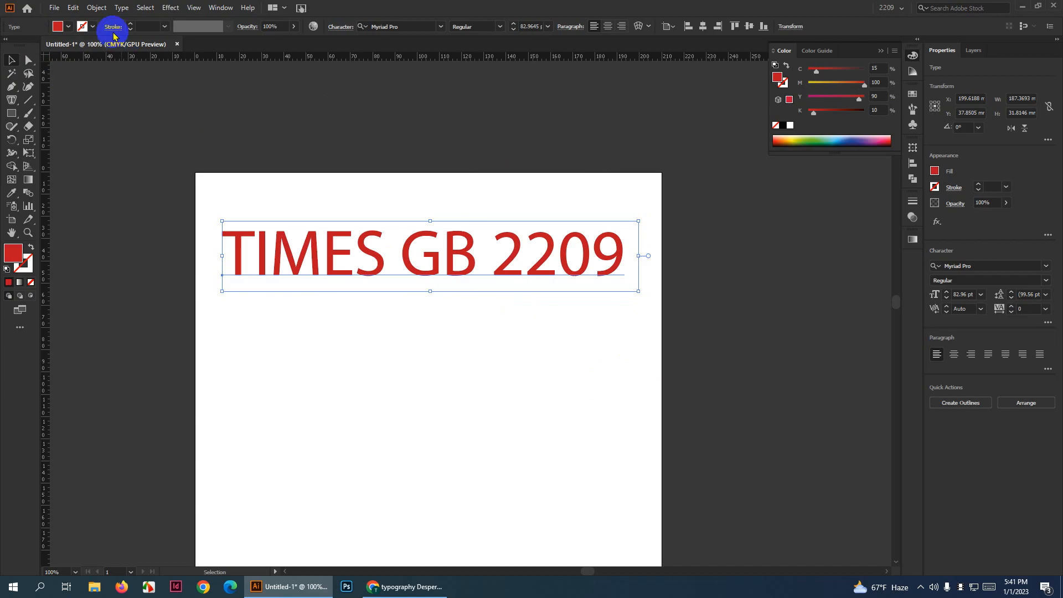
Try a blue stroke on the TIMES GB 2209 heading at weights of 3 pt and 0.5 pt, and remove the stroke
{"action": "left_click", "coordinate": [93, 26]}
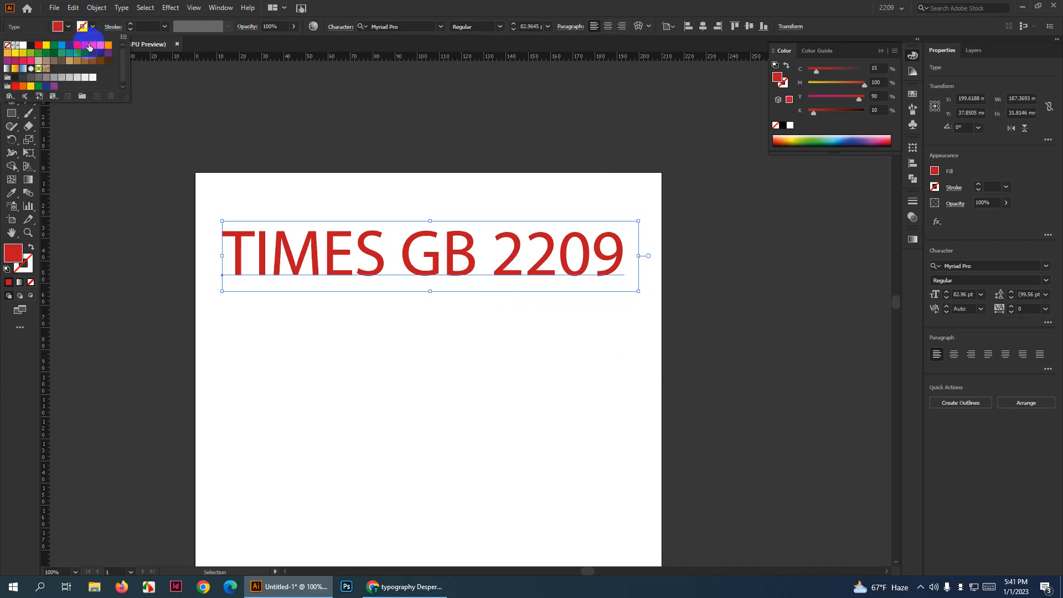
{"action": "left_click", "coordinate": [57, 46]}
{"action": "left_click", "coordinate": [158, 25]}
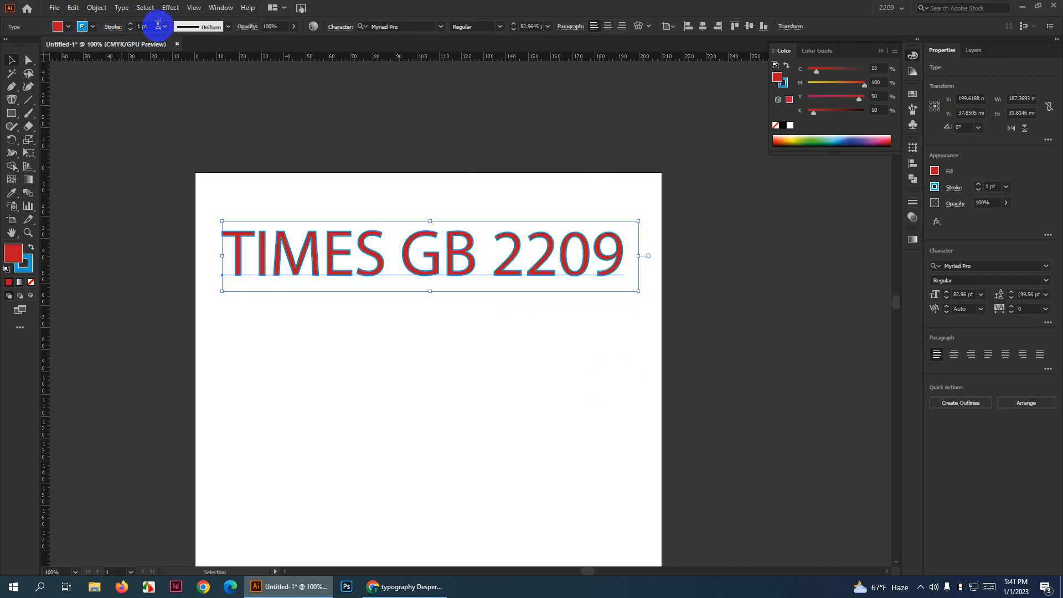
{"action": "scroll", "coordinate": [157, 26], "scroll_direction": "up", "scroll_amount": 2}
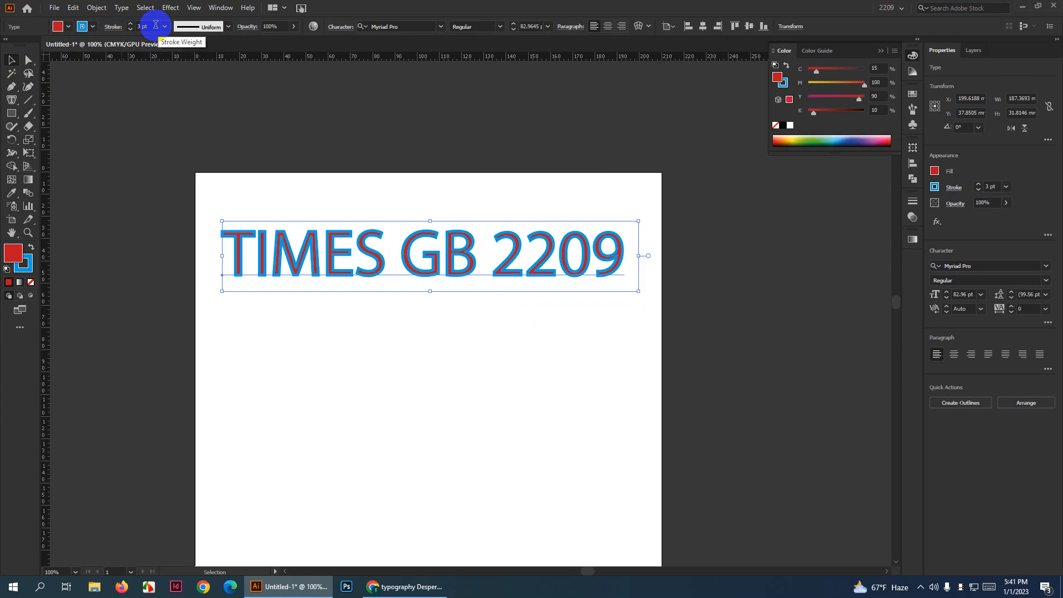
{"action": "scroll", "coordinate": [155, 26], "scroll_direction": "down", "scroll_amount": 2}
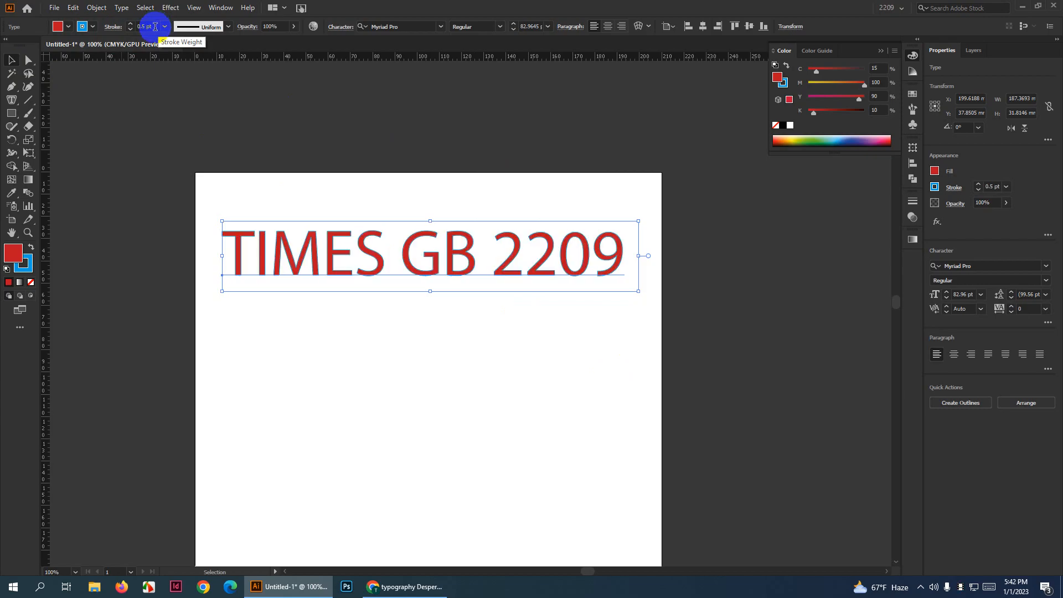
{"action": "left_click", "coordinate": [472, 280]}
{"action": "scroll", "coordinate": [474, 285], "scroll_direction": "down", "scroll_amount": 1}
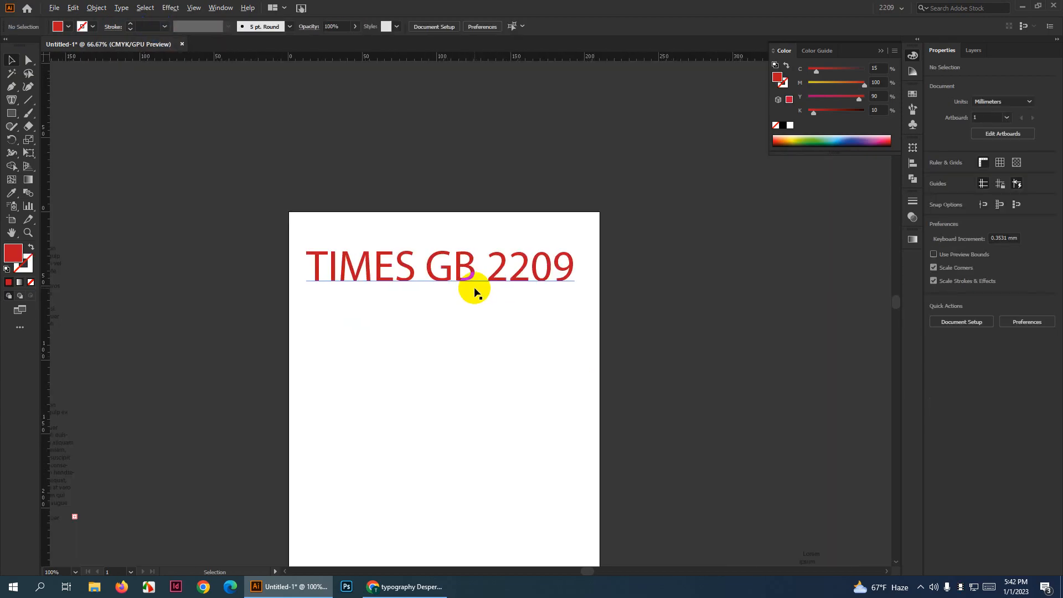
{"action": "scroll", "coordinate": [471, 294], "scroll_direction": "up", "scroll_amount": 2}
{"action": "scroll", "coordinate": [487, 287], "scroll_direction": "down", "scroll_amount": 2}
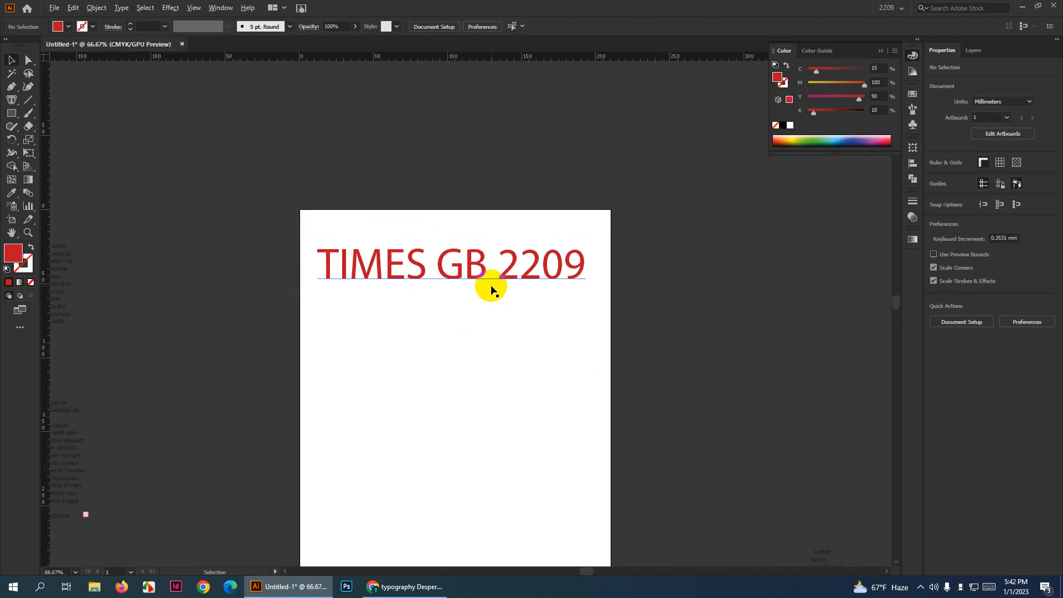
{"action": "scroll", "coordinate": [491, 288], "scroll_direction": "up", "scroll_amount": 2}
Change the font of the TIMES GB 2209 heading to Montserrat Medium
{"action": "left_click", "coordinate": [450, 258]}
{"action": "scroll", "coordinate": [501, 301], "scroll_direction": "down", "scroll_amount": 2}
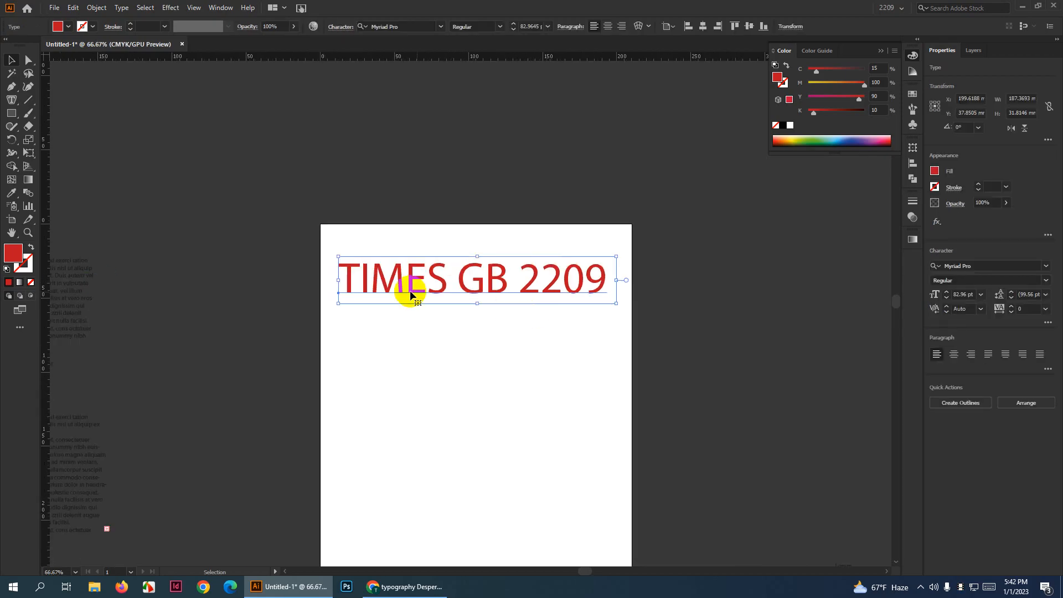
{"action": "scroll", "coordinate": [437, 266], "scroll_direction": "down", "scroll_amount": 1}
{"action": "scroll", "coordinate": [448, 256], "scroll_direction": "up", "scroll_amount": 2}
{"action": "scroll", "coordinate": [537, 260], "scroll_direction": "up", "scroll_amount": 1}
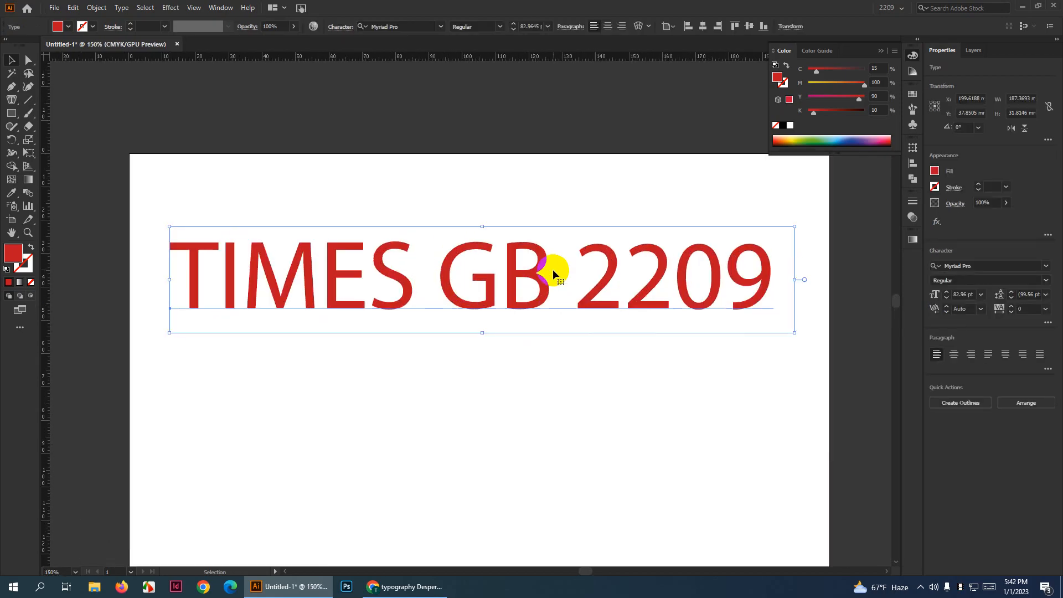
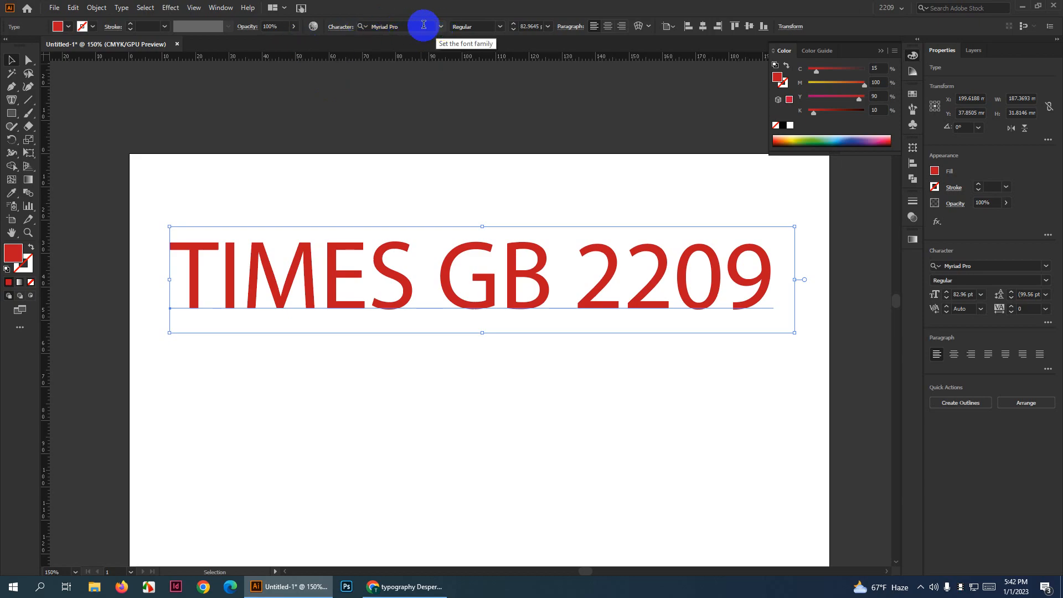
{"action": "left_click", "coordinate": [417, 25]}
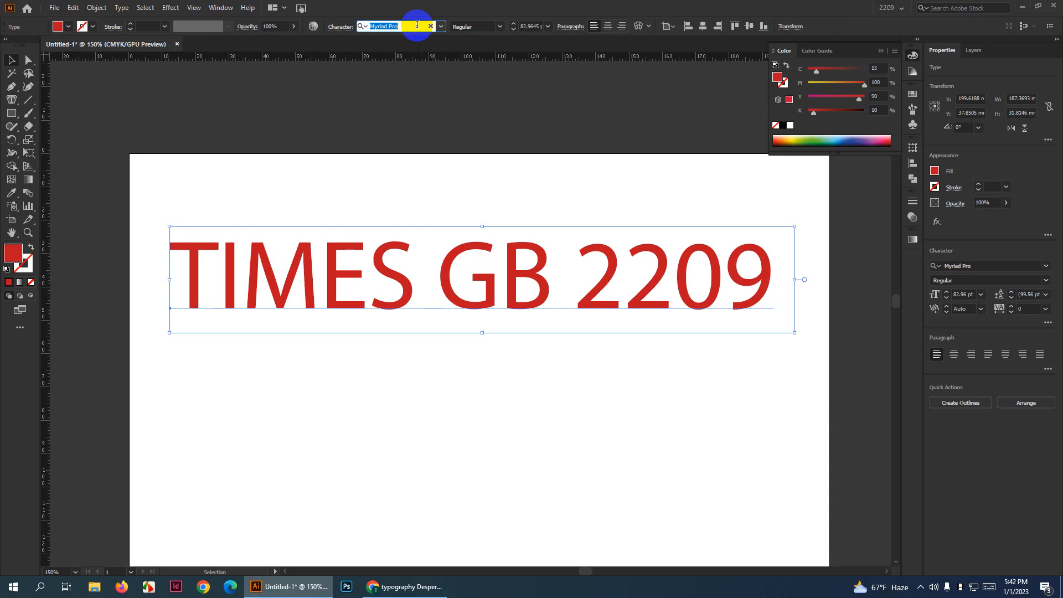
{"action": "type", "text": "MOnt"}
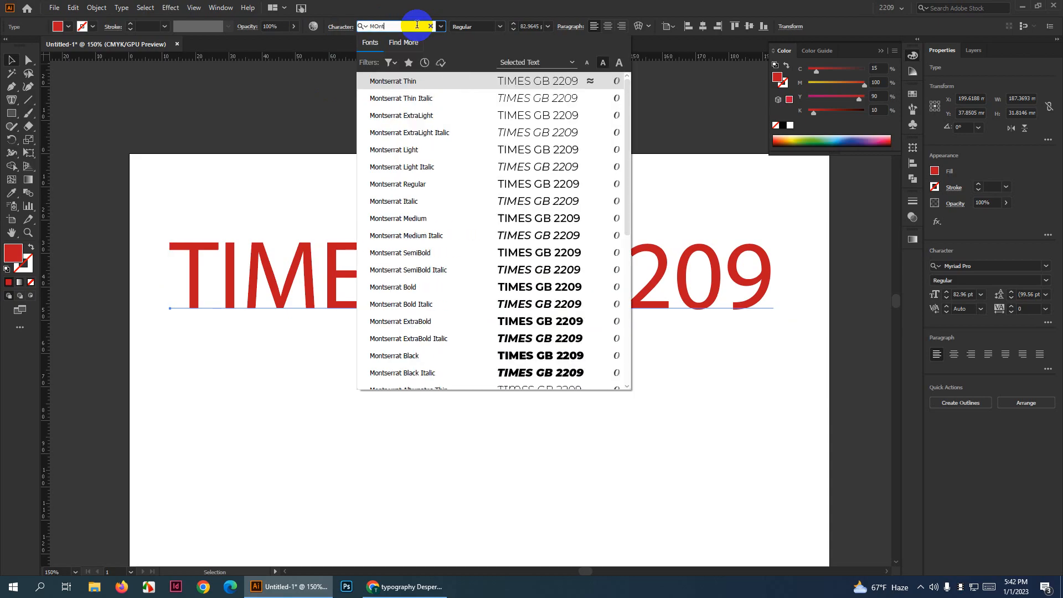
{"action": "type", "text": "serr"}
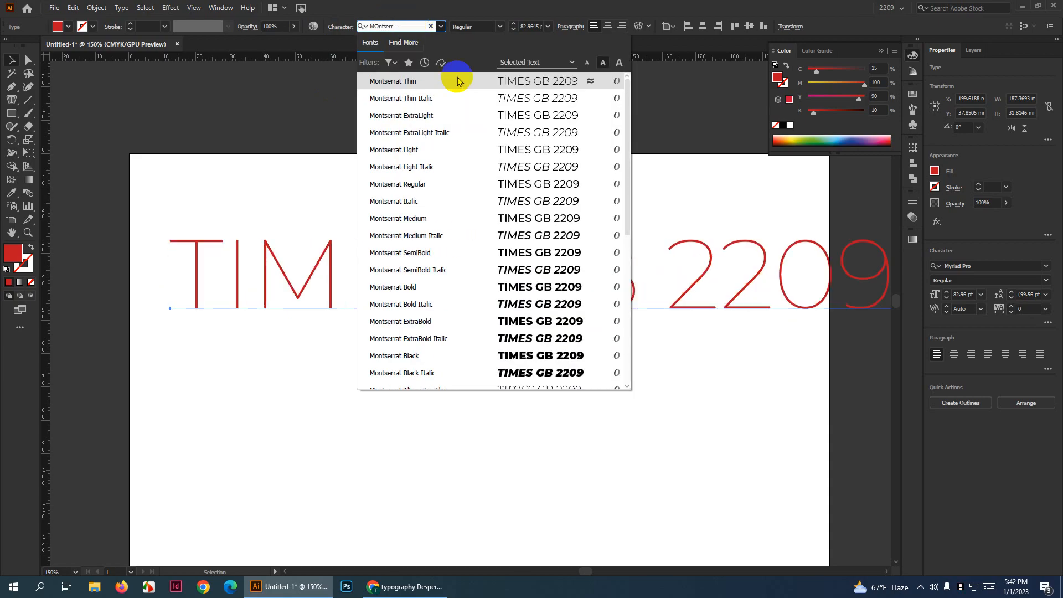
{"action": "left_click", "coordinate": [458, 218]}
{"action": "scroll", "coordinate": [368, 304], "scroll_direction": "down", "scroll_amount": 2}
{"action": "scroll", "coordinate": [521, 295], "scroll_direction": "up", "scroll_amount": 1}
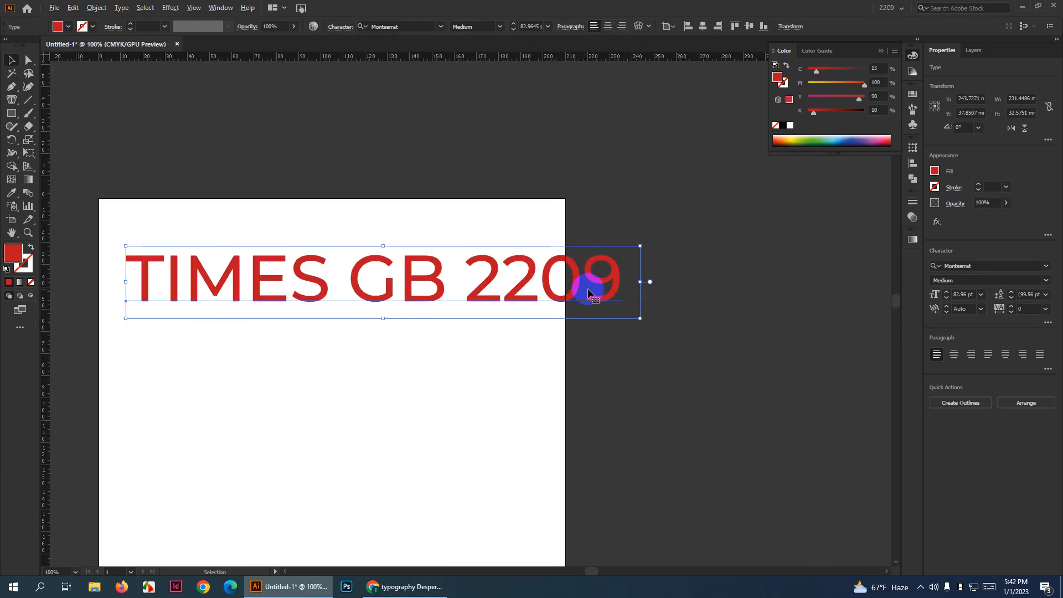
Scale the Montserrat heading down proportionally to about 168 mm wide and shift it to sit centred on the artboard
{"action": "left_click_drag", "start_coordinate": [638, 283], "coordinate": [565, 280]}
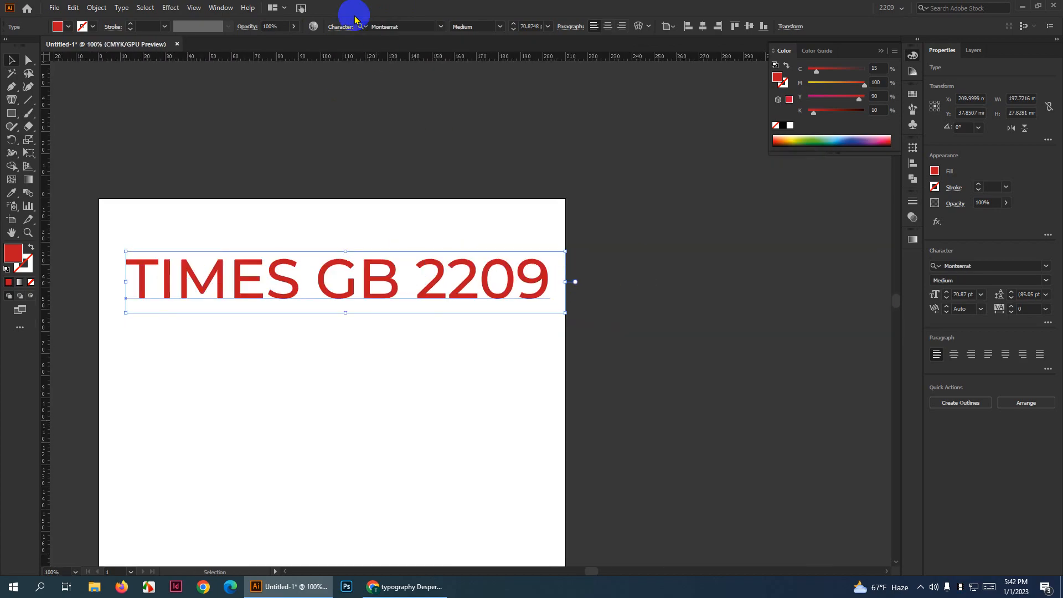
{"action": "left_click_drag", "start_coordinate": [427, 284], "coordinate": [419, 285]}
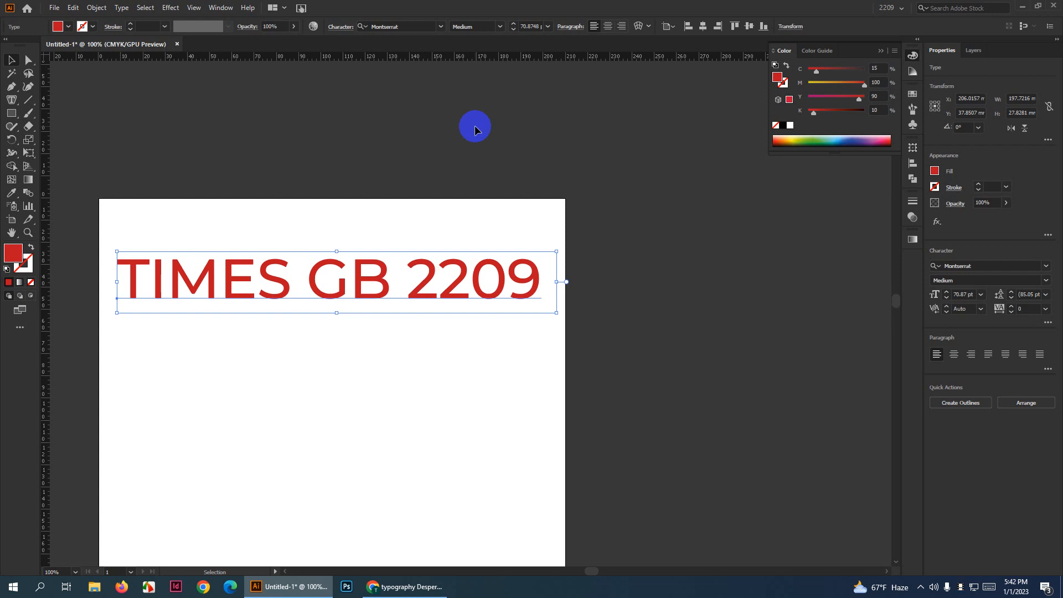
{"action": "scroll", "coordinate": [476, 139], "scroll_direction": "down", "scroll_amount": 1}
{"action": "scroll", "coordinate": [445, 168], "scroll_direction": "down", "scroll_amount": 1}
{"action": "scroll", "coordinate": [389, 230], "scroll_direction": "up", "scroll_amount": 1}
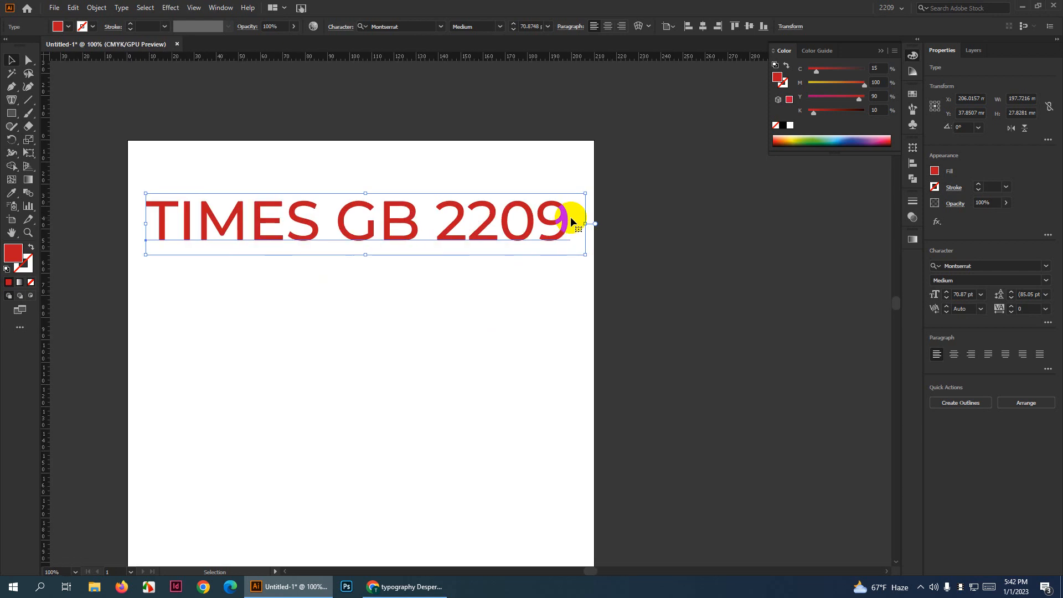
{"action": "left_click_drag", "start_coordinate": [589, 225], "coordinate": [556, 225]}
Copy the heading about 25 mm straight down and repeat the copy four more times to stack six lines
{"action": "left_click_drag", "start_coordinate": [431, 223], "coordinate": [429, 277]}
{"action": "key", "text": "ctrl+d"}
{"action": "key", "text": "ctrl+d"}
{"action": "key", "text": "ctrl+d"}
{"action": "key", "text": "ctrl+d"}
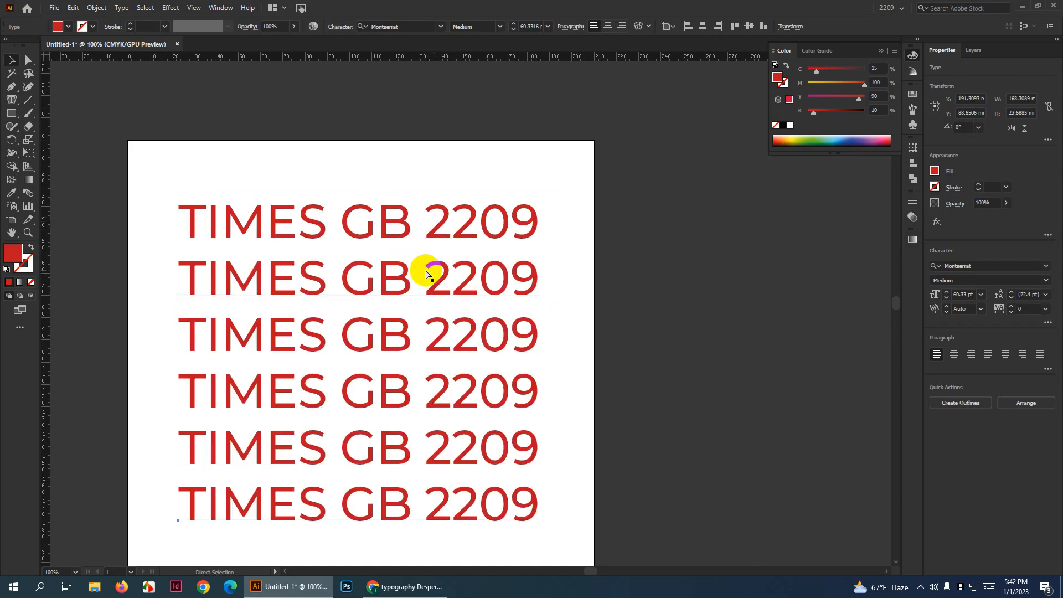
{"action": "scroll", "coordinate": [576, 258], "scroll_direction": "down", "scroll_amount": 2}
{"action": "left_click", "coordinate": [576, 258]}
Browse the installed font families and preview them on the top TIMES GB 2209 line
{"action": "left_click", "coordinate": [391, 161]}
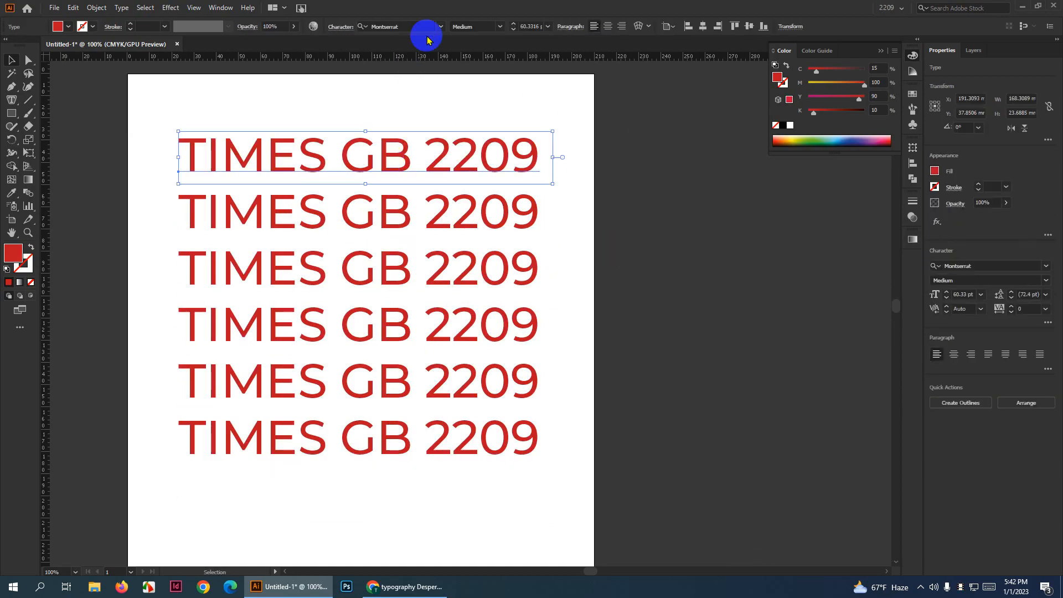
{"action": "left_click", "coordinate": [441, 27]}
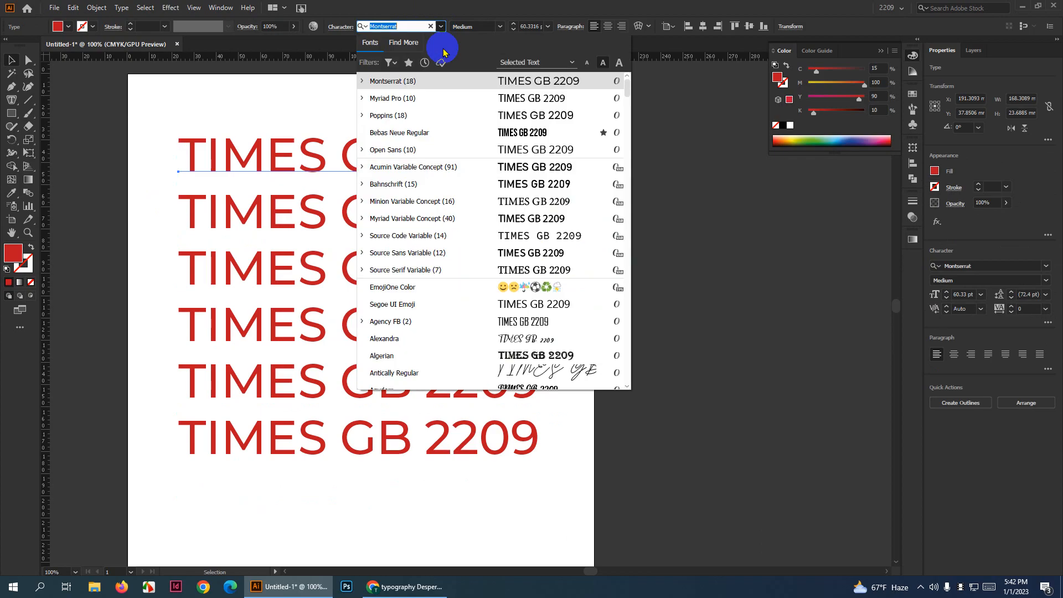
{"action": "scroll", "coordinate": [498, 266], "scroll_direction": "down", "scroll_amount": 5}
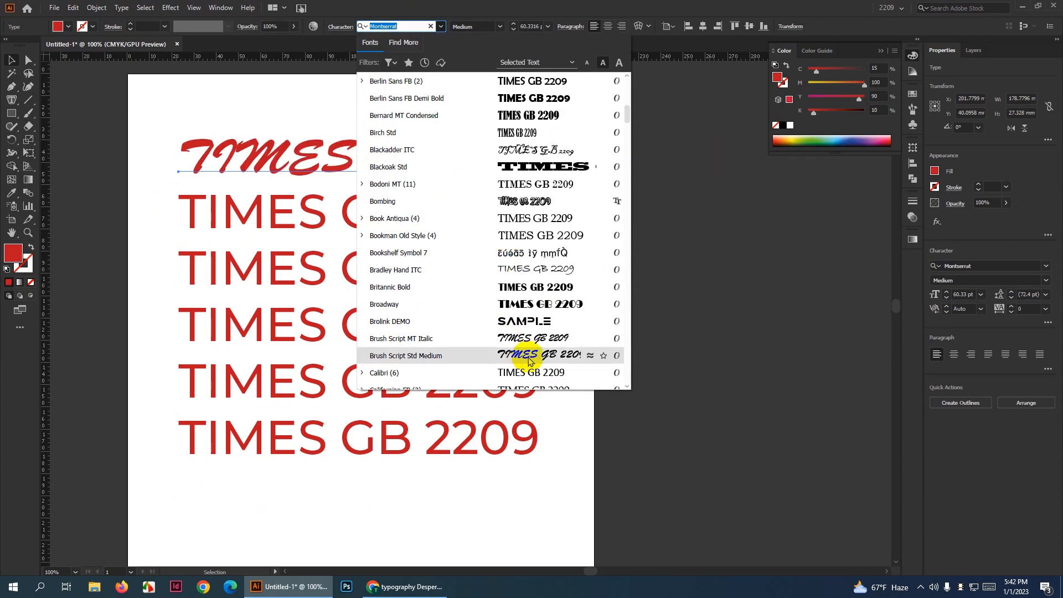
{"action": "scroll", "coordinate": [564, 282], "scroll_direction": "down", "scroll_amount": 15}
{"action": "scroll", "coordinate": [545, 282], "scroll_direction": "down", "scroll_amount": 10}
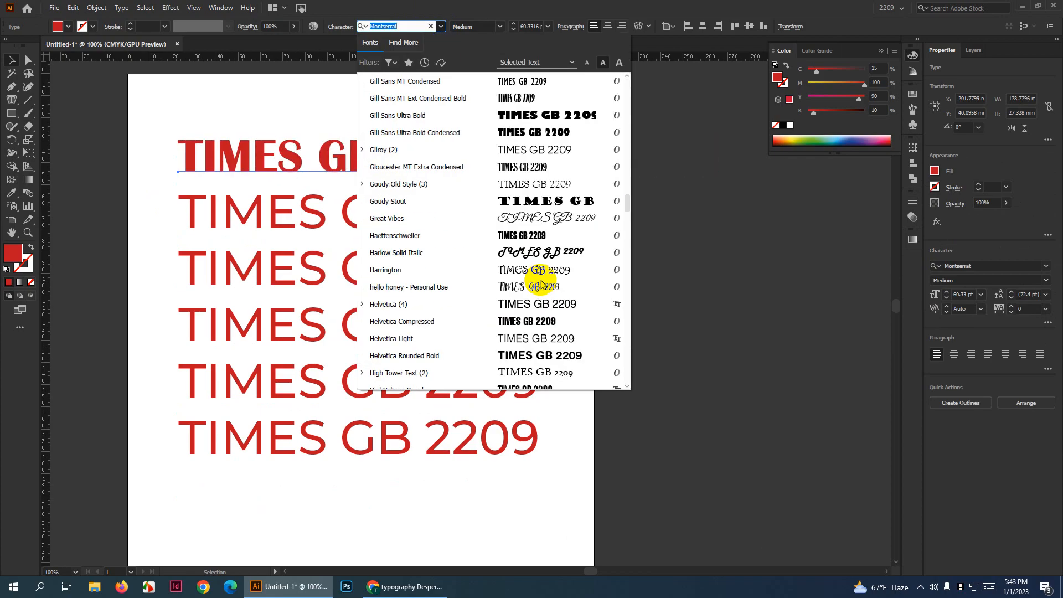
{"action": "left_click", "coordinate": [745, 281]}
{"action": "scroll", "coordinate": [655, 211], "scroll_direction": "up", "scroll_amount": 3}
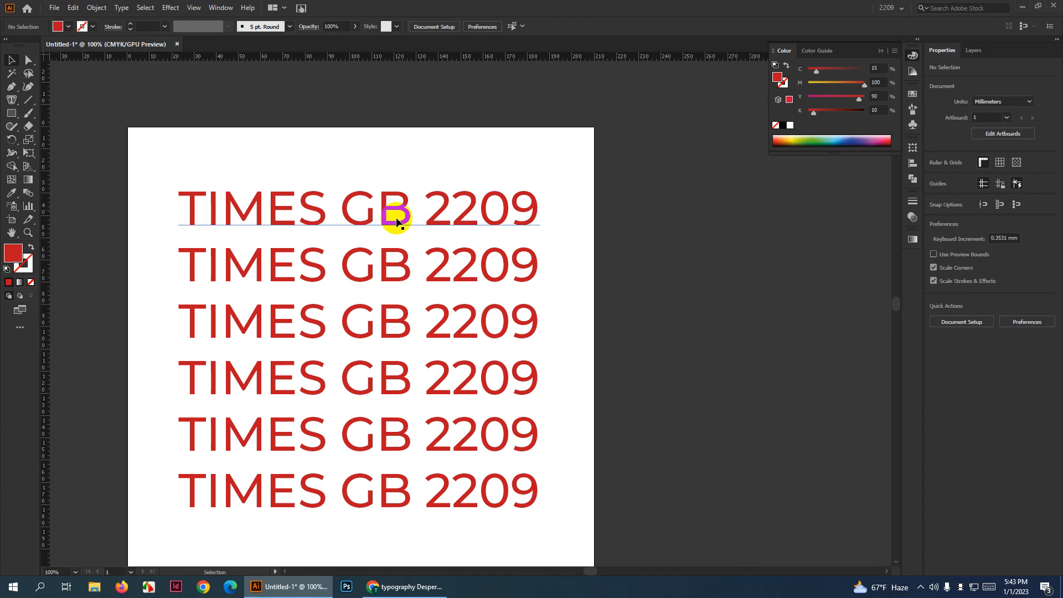
Preview Montserrat's available font styles on the top TIMES GB 2209 line
{"action": "left_click", "coordinate": [446, 201]}
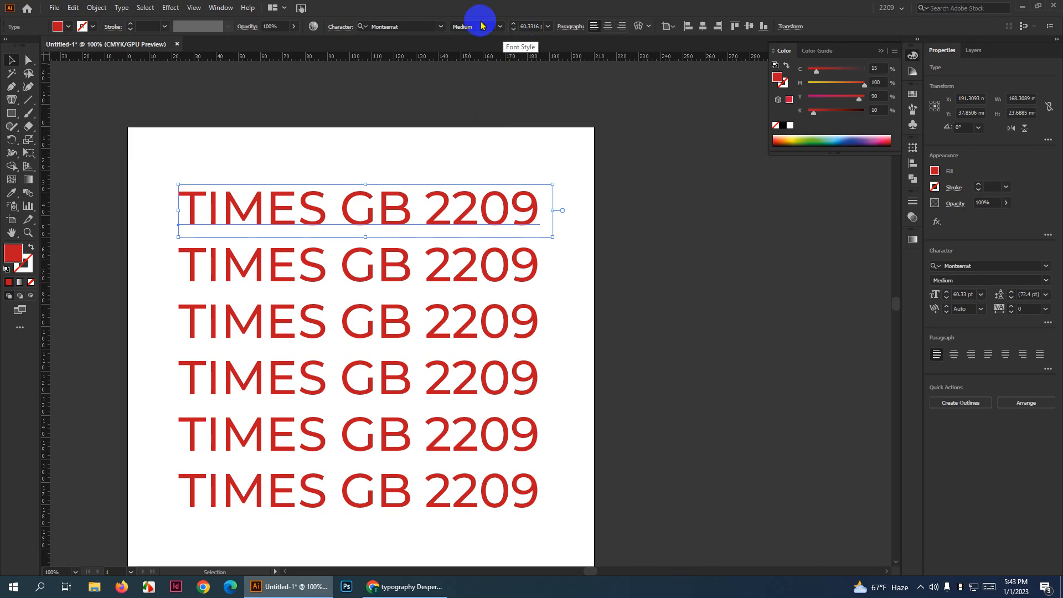
{"action": "left_click", "coordinate": [500, 27]}
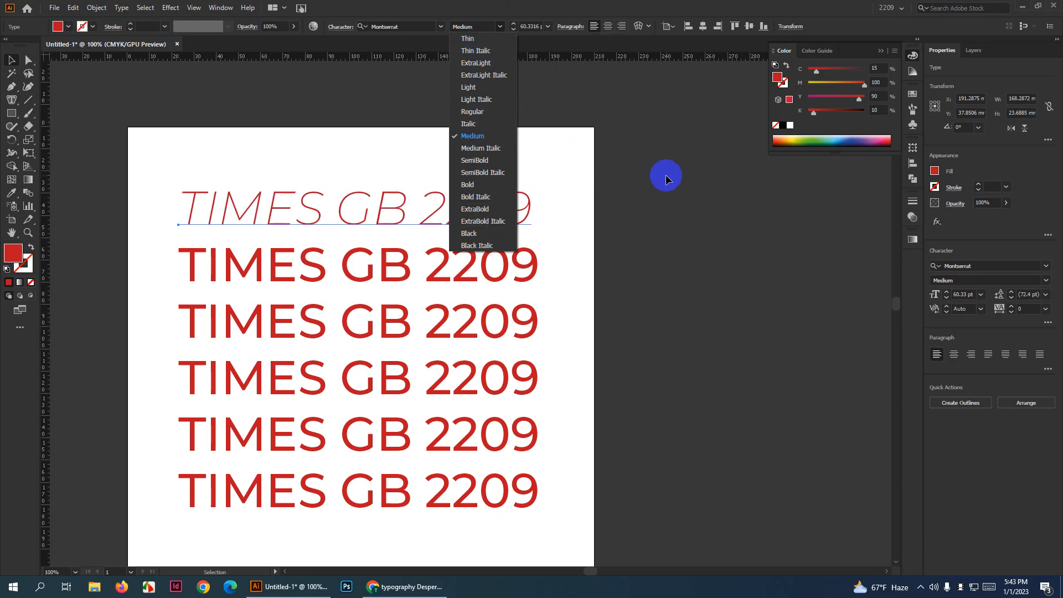
{"action": "left_click", "coordinate": [606, 145]}
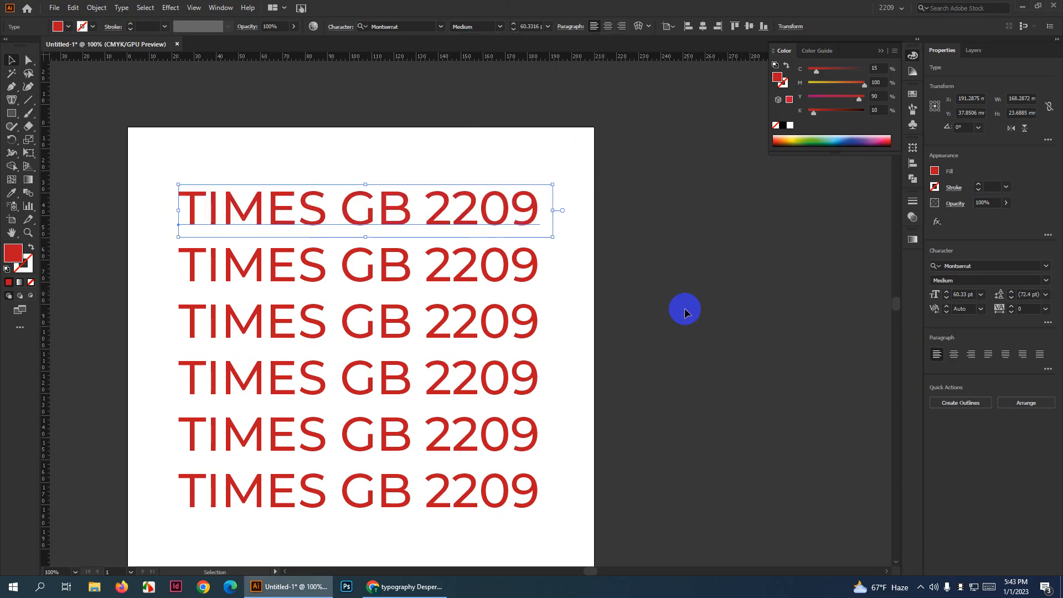
Set the second TIMES GB 2209 line to the Montserrat SemiBold style
{"action": "left_click", "coordinate": [444, 238]}
{"action": "left_click", "coordinate": [501, 26]}
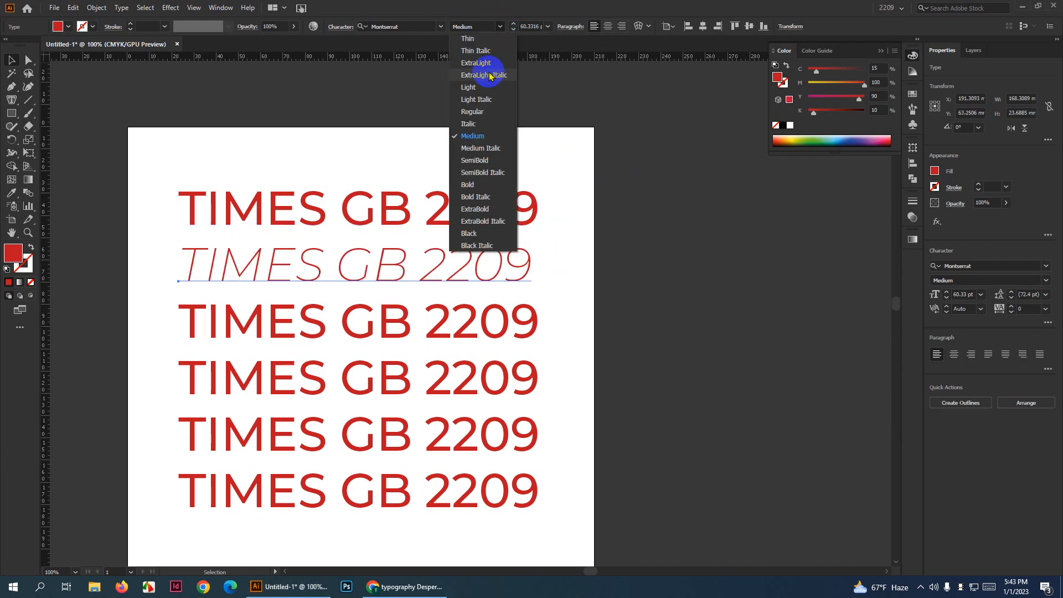
{"action": "left_click", "coordinate": [475, 160]}
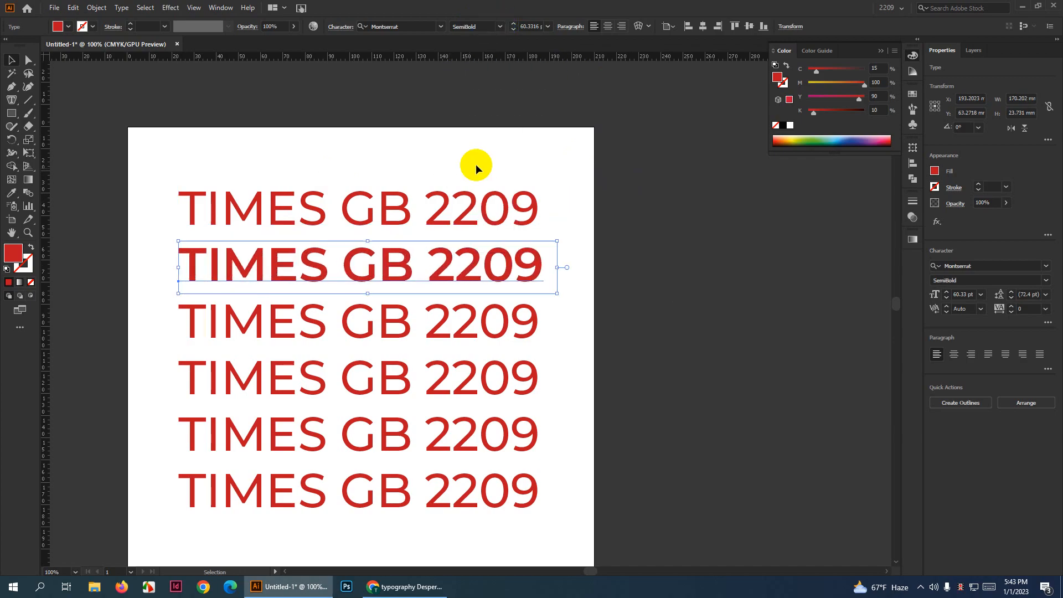
Set the third TIMES GB 2209 line to Montserrat Bold and the fourth line to ExtraBold
{"action": "left_click", "coordinate": [505, 336]}
{"action": "left_click", "coordinate": [501, 27]}
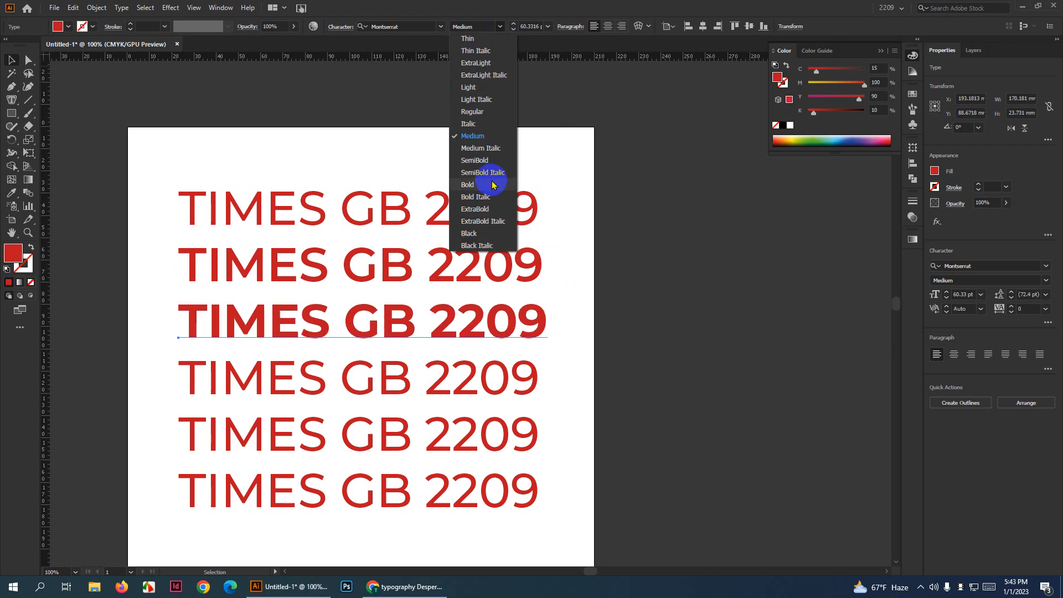
{"action": "left_click", "coordinate": [489, 184]}
{"action": "scroll", "coordinate": [506, 216], "scroll_direction": "down", "scroll_amount": 3}
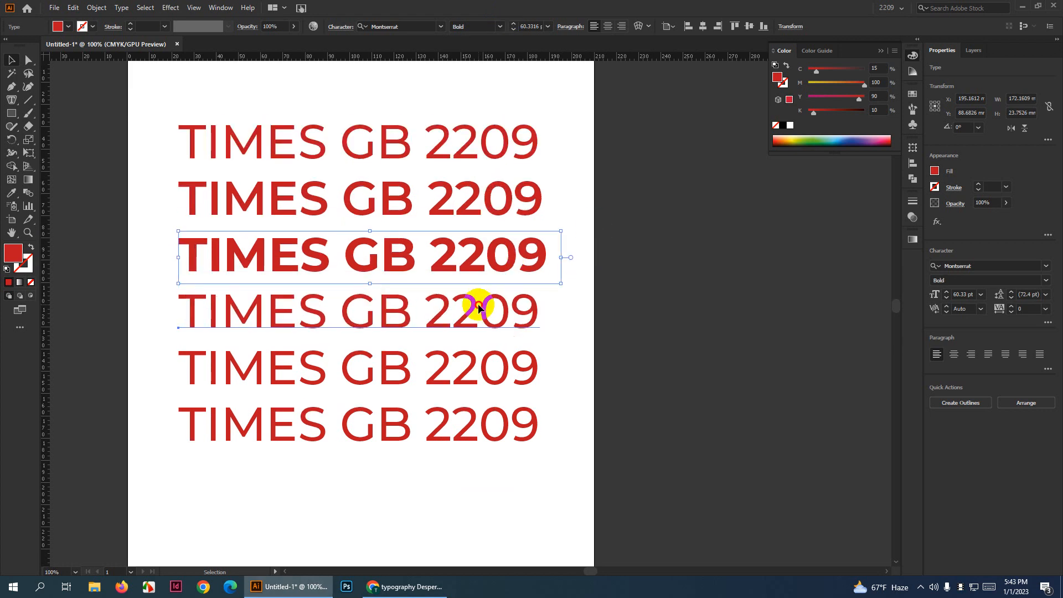
{"action": "left_click", "coordinate": [475, 305]}
{"action": "left_click", "coordinate": [503, 26]}
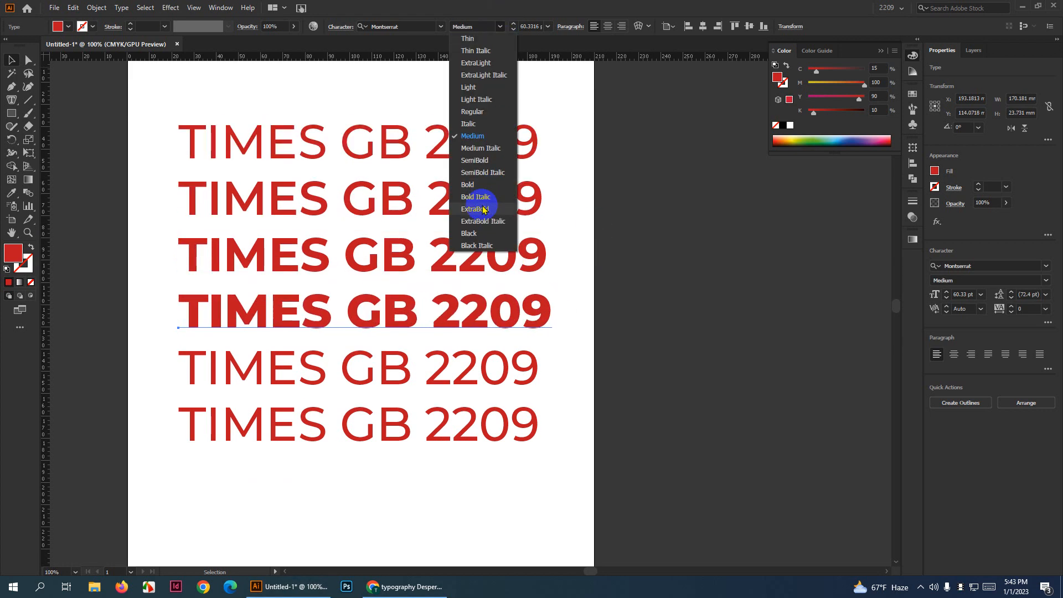
{"action": "left_click", "coordinate": [482, 209]}
Set the fifth TIMES GB 2209 line to Montserrat Black and the sixth line to Light
{"action": "left_click", "coordinate": [481, 370]}
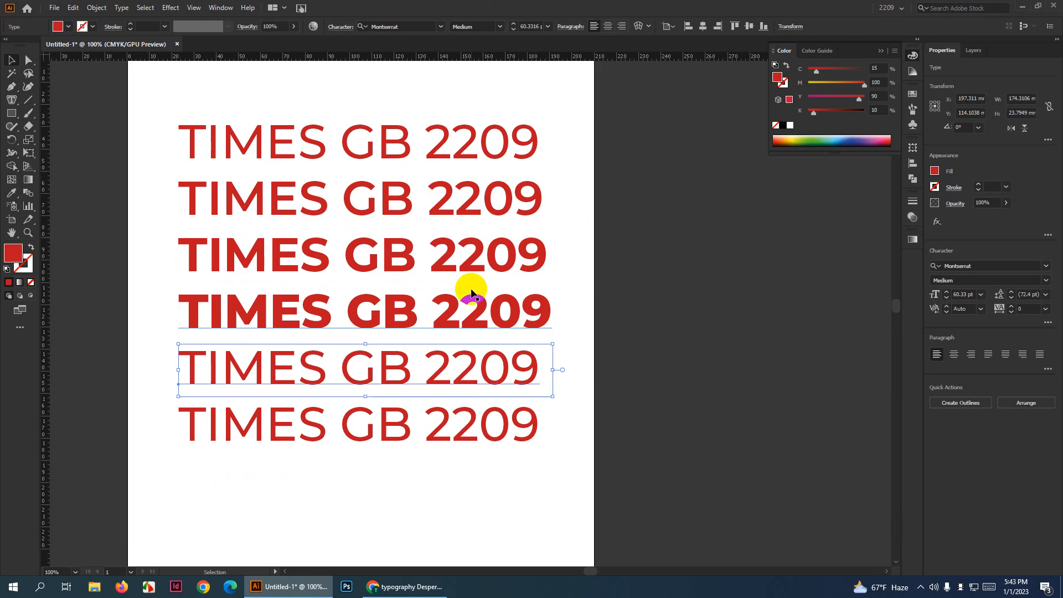
{"action": "left_click", "coordinate": [502, 26]}
{"action": "left_click", "coordinate": [465, 237]}
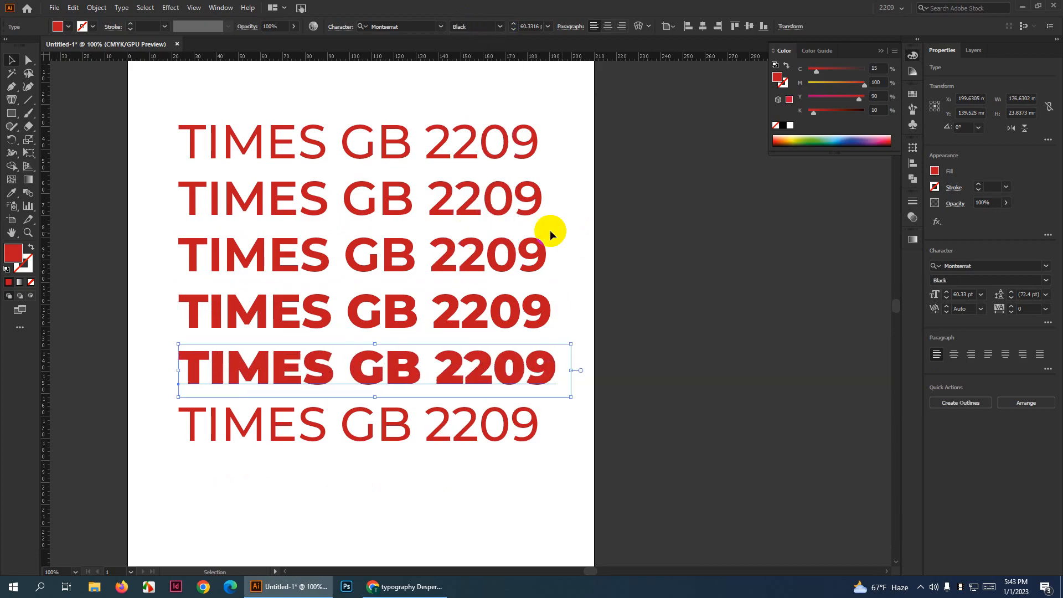
{"action": "left_click", "coordinate": [551, 230]}
{"action": "scroll", "coordinate": [479, 215], "scroll_direction": "down", "scroll_amount": 1}
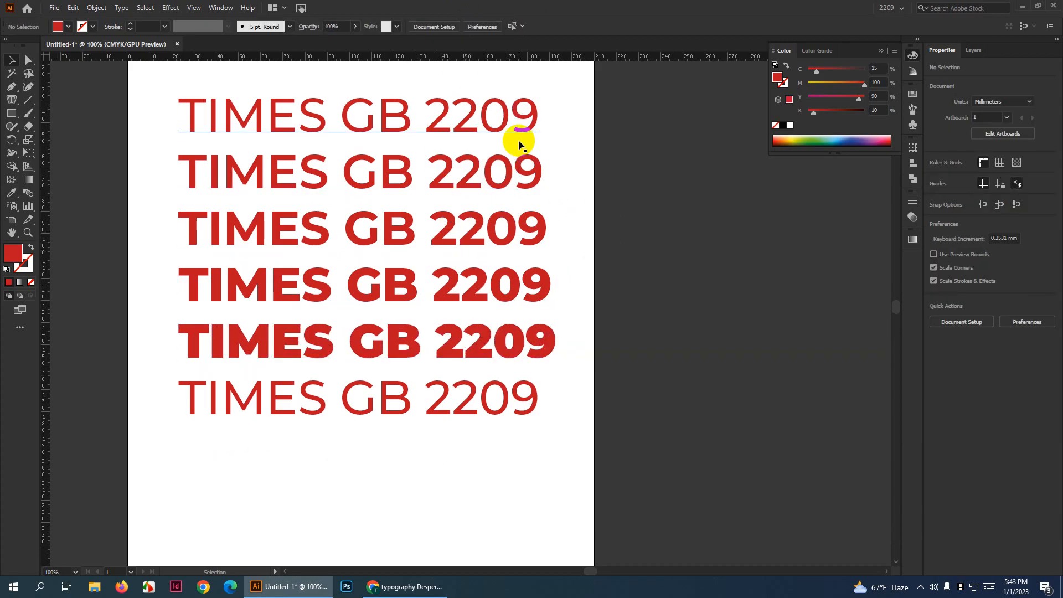
{"action": "left_click", "coordinate": [422, 399]}
{"action": "left_click", "coordinate": [504, 27]}
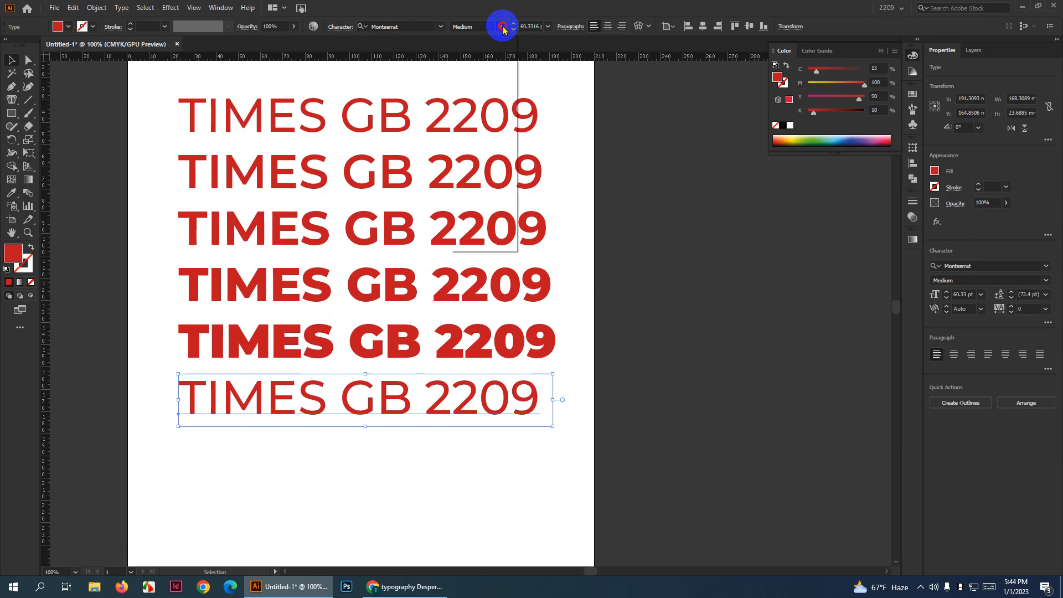
{"action": "left_click", "coordinate": [497, 87]}
{"action": "left_click", "coordinate": [655, 253]}
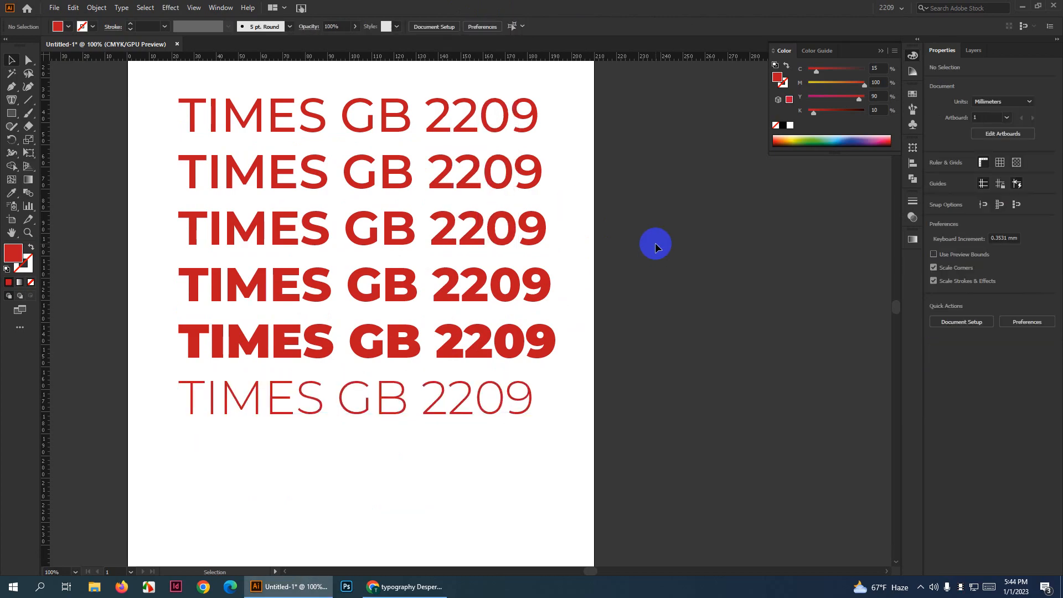
{"action": "scroll", "coordinate": [656, 244], "scroll_direction": "up", "scroll_amount": 2}
{"action": "scroll", "coordinate": [655, 245], "scroll_direction": "down", "scroll_amount": 2}
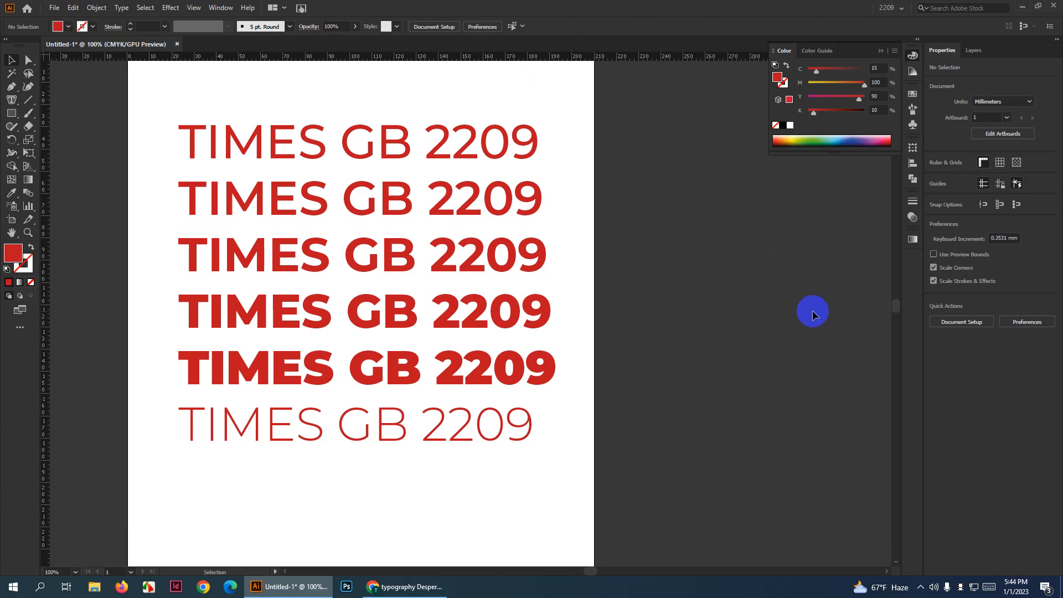
Cycle the fifth line through neighbouring Montserrat styles such as Bold Italic and return it to Black
{"action": "left_click", "coordinate": [440, 145]}
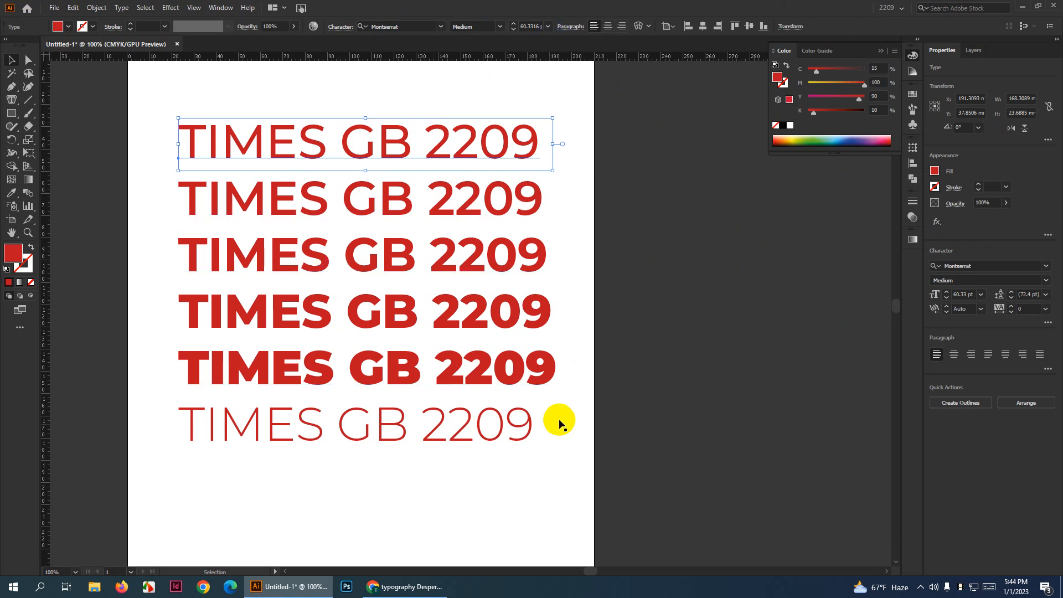
{"action": "left_click", "coordinate": [367, 363]}
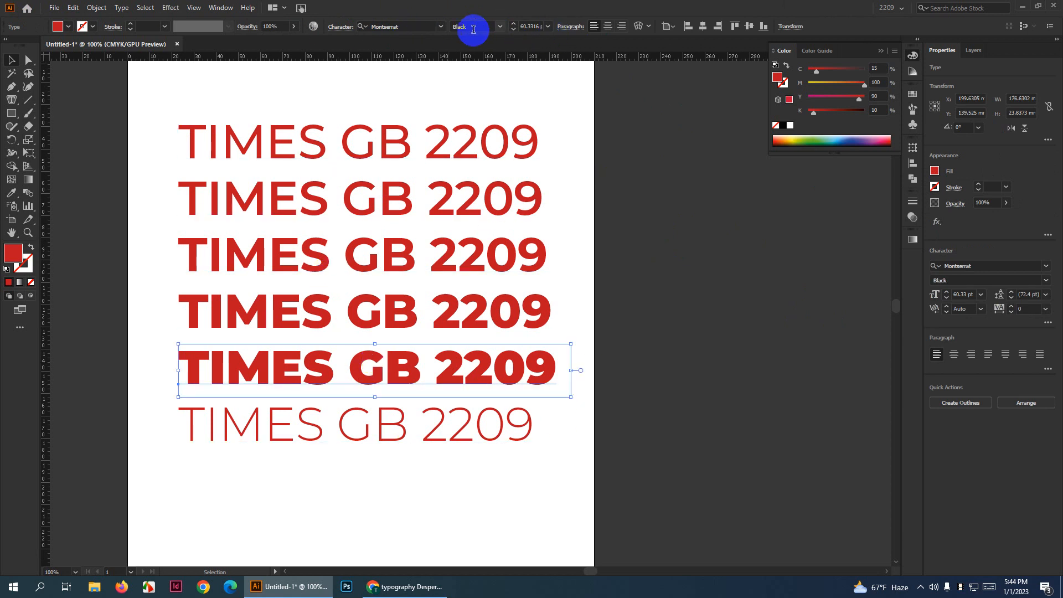
{"action": "scroll", "coordinate": [473, 29], "scroll_direction": "down", "scroll_amount": 1}
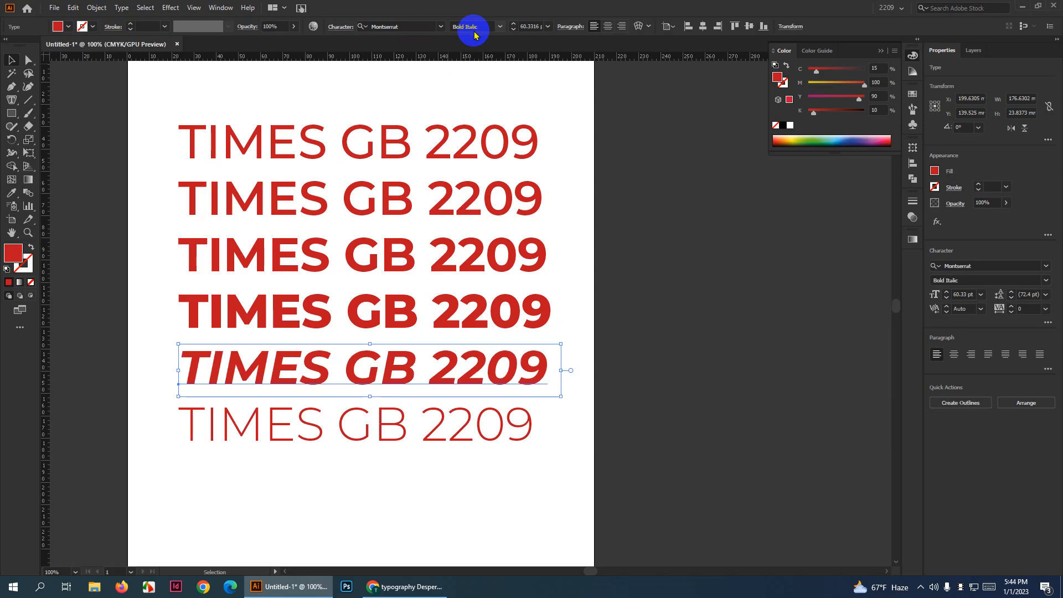
{"action": "scroll", "coordinate": [488, 27], "scroll_direction": "up", "scroll_amount": 3}
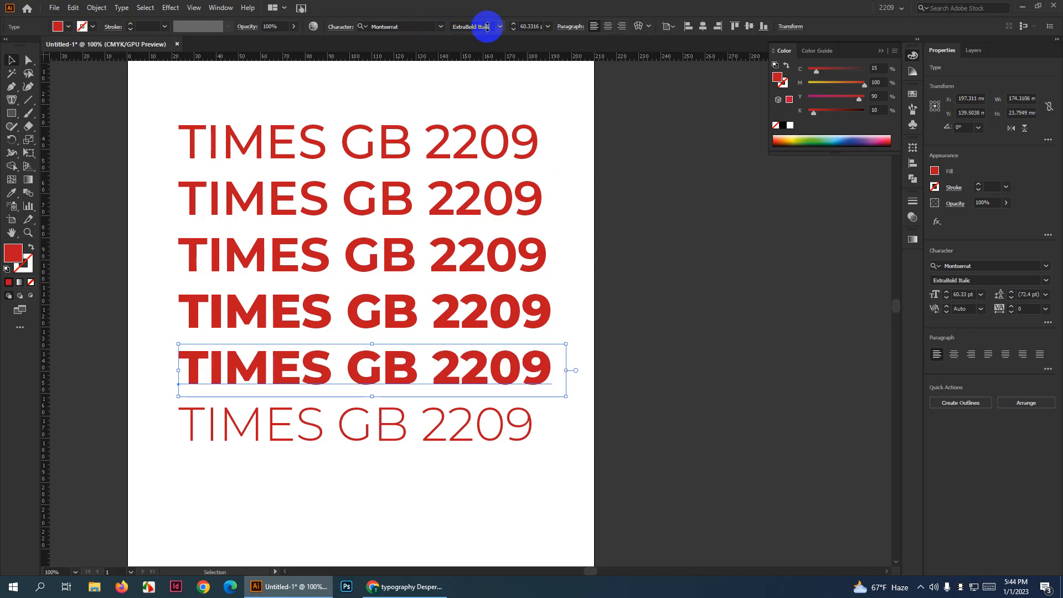
{"action": "scroll", "coordinate": [487, 26], "scroll_direction": "down", "scroll_amount": 1}
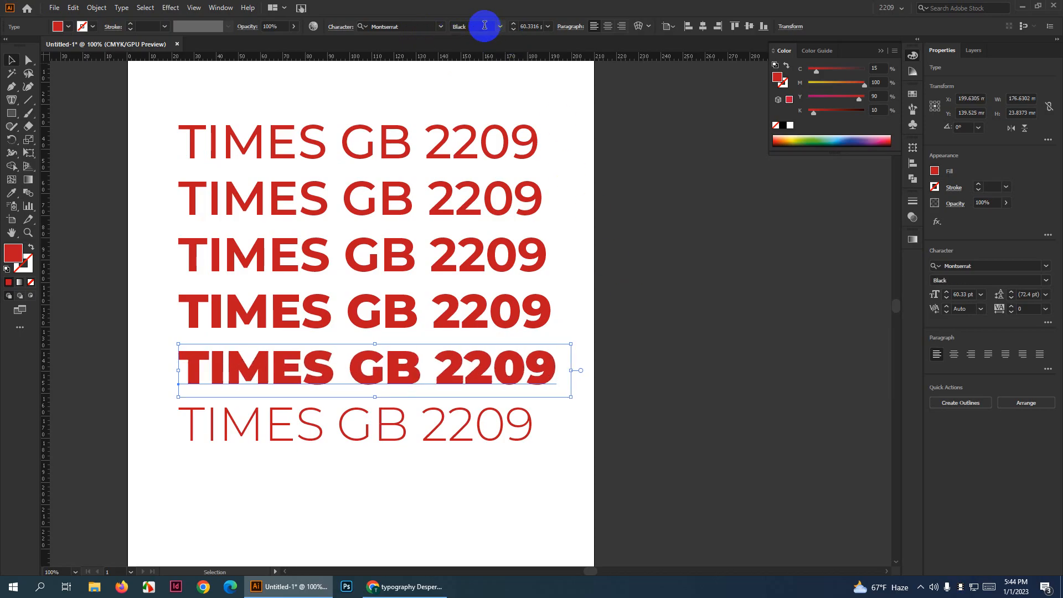
{"action": "left_click", "coordinate": [693, 250]}
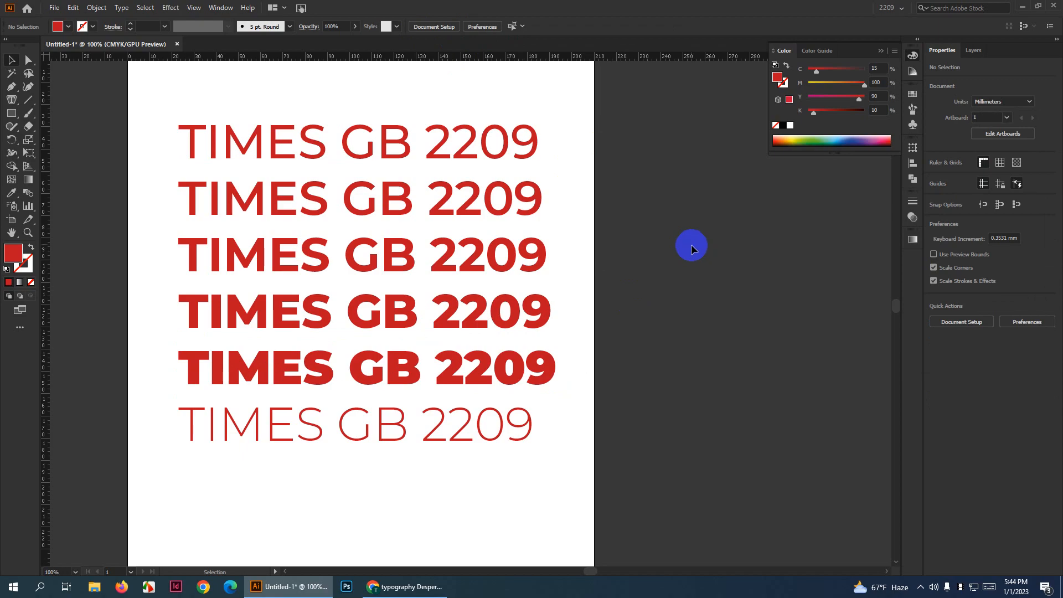
Compare the six stacked TIMES GB 2209 weights at different magnifications
{"action": "left_click", "coordinate": [443, 145]}
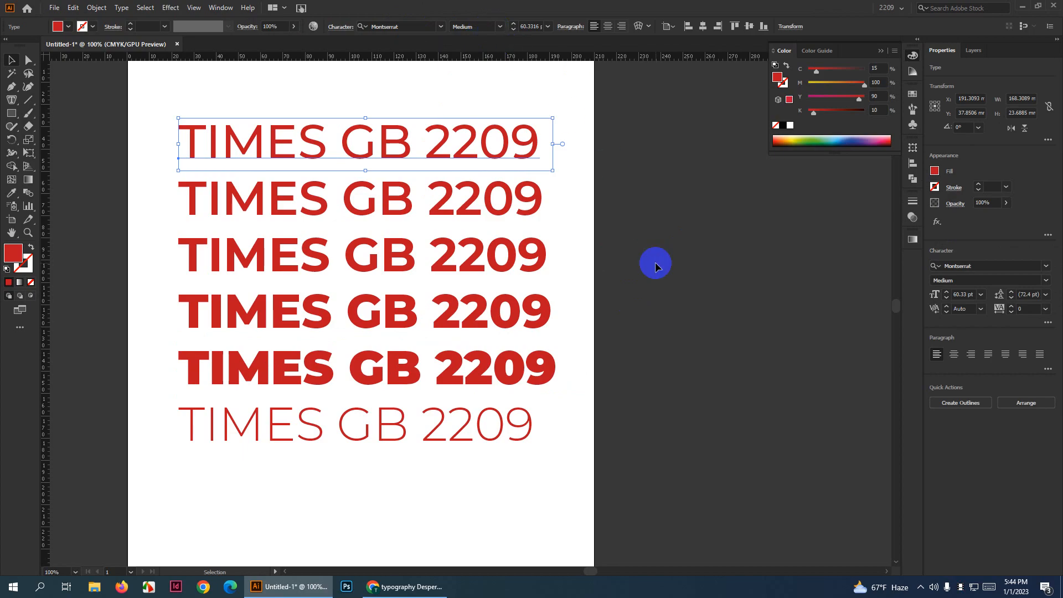
{"action": "left_click", "coordinate": [655, 261]}
{"action": "scroll", "coordinate": [504, 272], "scroll_direction": "down", "scroll_amount": 2}
{"action": "scroll", "coordinate": [542, 288], "scroll_direction": "up", "scroll_amount": 1}
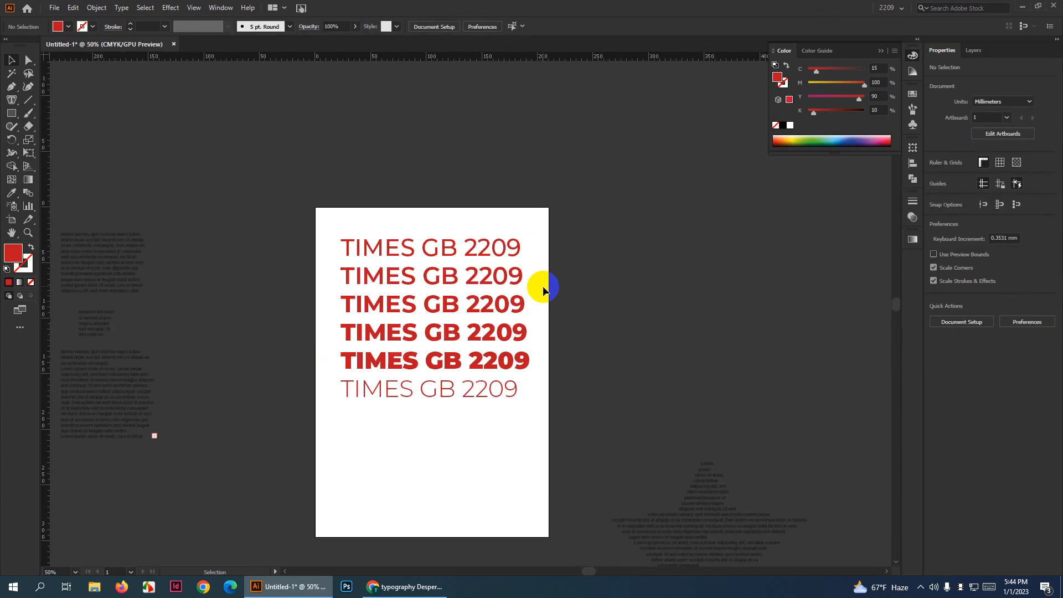
{"action": "scroll", "coordinate": [543, 286], "scroll_direction": "down", "scroll_amount": 2}
{"action": "scroll", "coordinate": [554, 309], "scroll_direction": "up", "scroll_amount": 2}
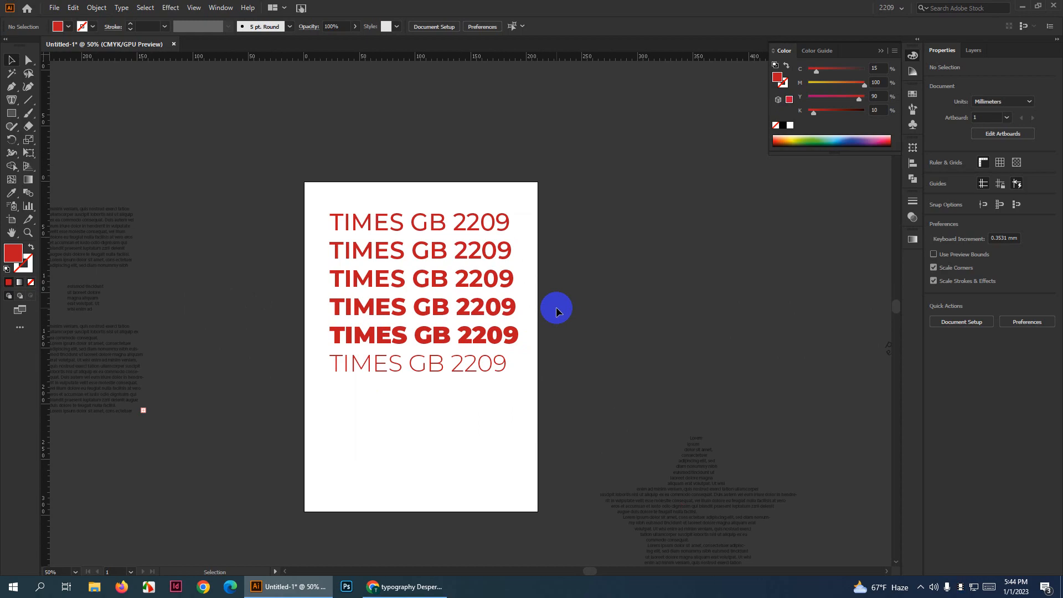
{"action": "left_click_drag", "start_coordinate": [373, 193], "coordinate": [490, 464]}
{"action": "scroll", "coordinate": [457, 365], "scroll_direction": "down", "scroll_amount": 2}
{"action": "scroll", "coordinate": [503, 360], "scroll_direction": "up", "scroll_amount": 2}
{"action": "scroll", "coordinate": [502, 364], "scroll_direction": "up", "scroll_amount": 1}
{"action": "left_click", "coordinate": [430, 106]}
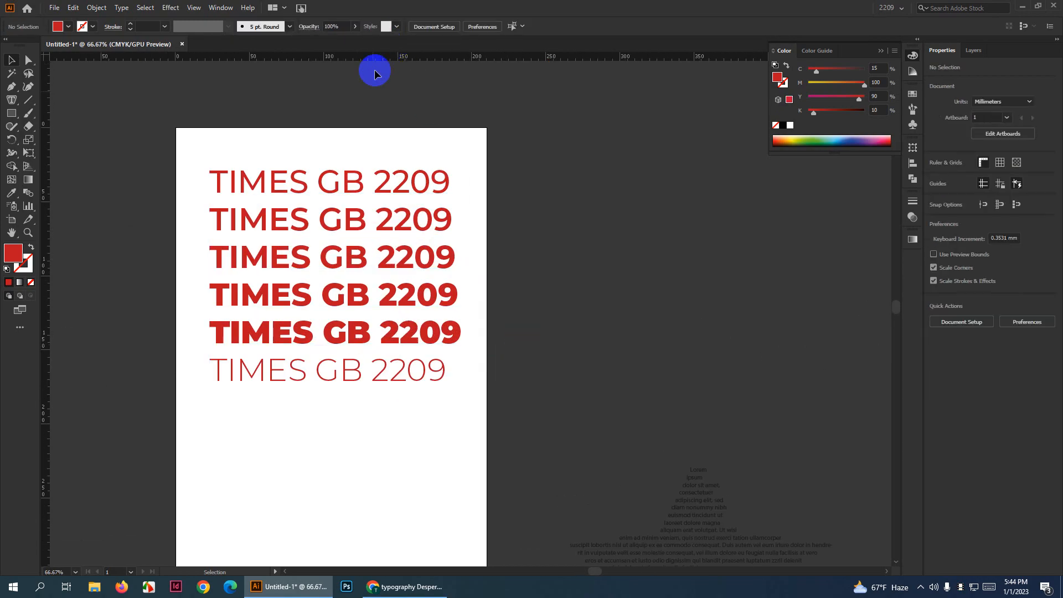
Try font sizes beyond 90 pt on the top TIMES GB 2209 line and reduce it to 59 pt
{"action": "left_click", "coordinate": [367, 178]}
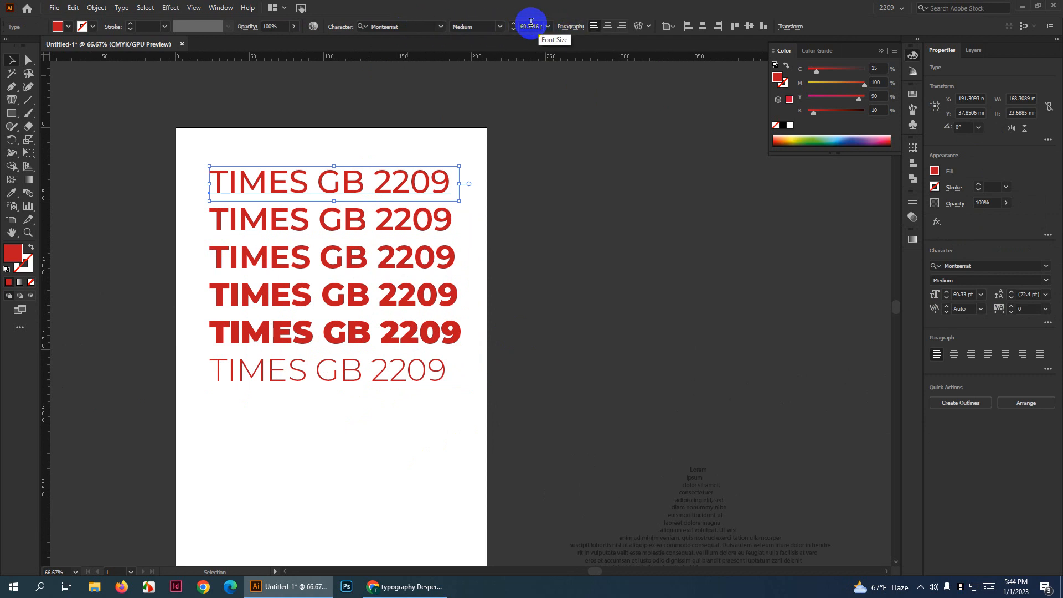
{"action": "scroll", "coordinate": [531, 26], "scroll_direction": "up", "scroll_amount": 12}
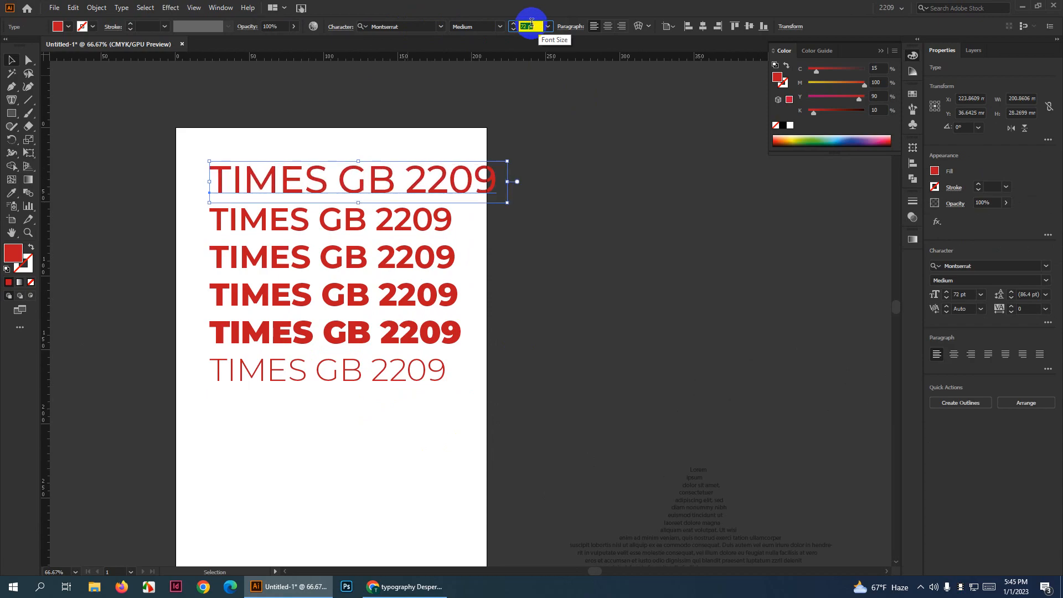
{"action": "scroll", "coordinate": [531, 22], "scroll_direction": "up", "scroll_amount": 19}
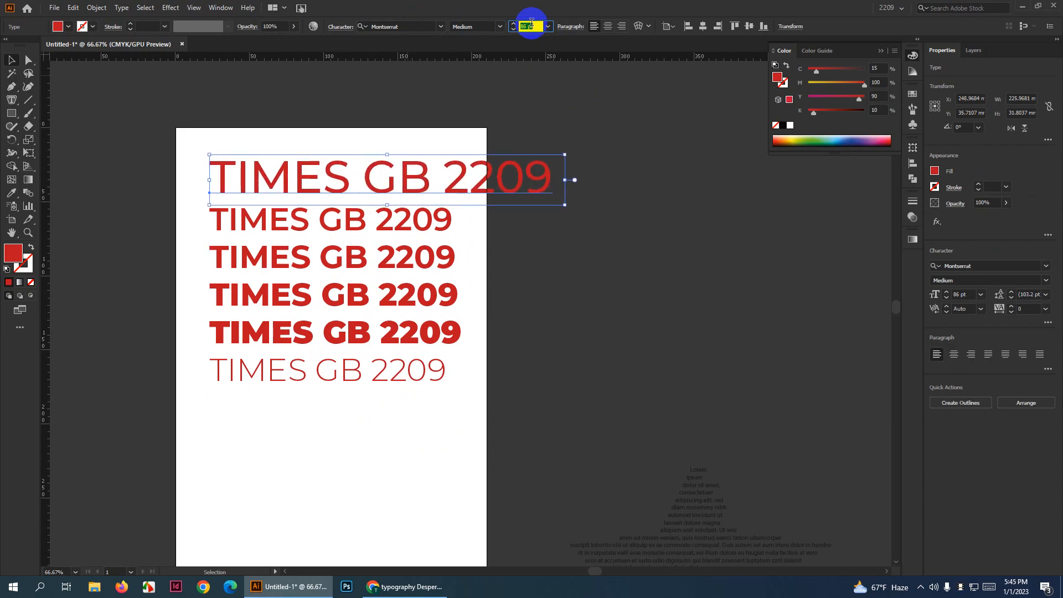
{"action": "scroll", "coordinate": [533, 23], "scroll_direction": "down", "scroll_amount": 13}
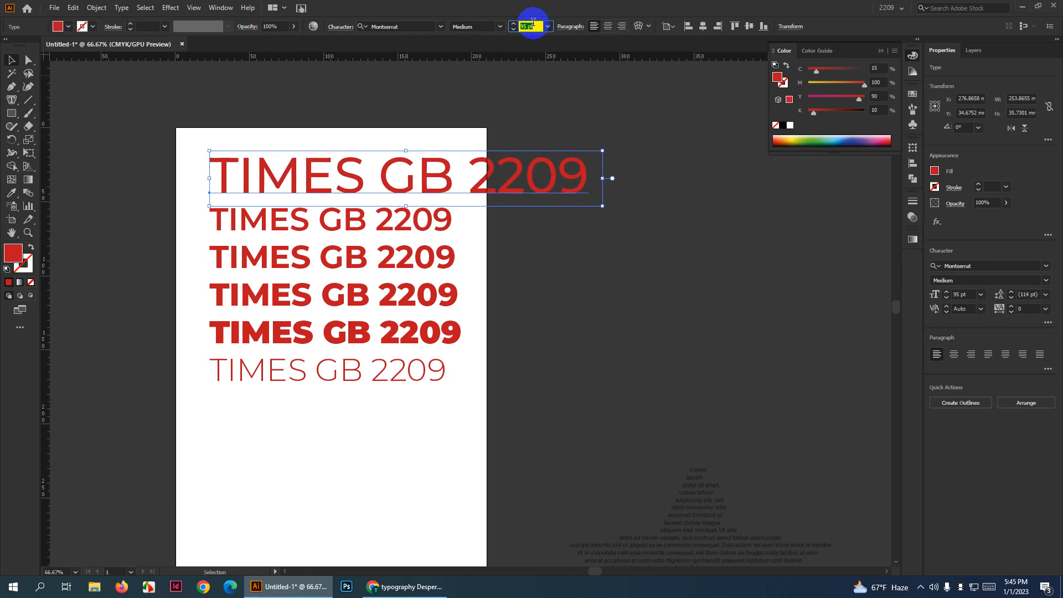
{"action": "scroll", "coordinate": [533, 22], "scroll_direction": "down", "scroll_amount": 19}
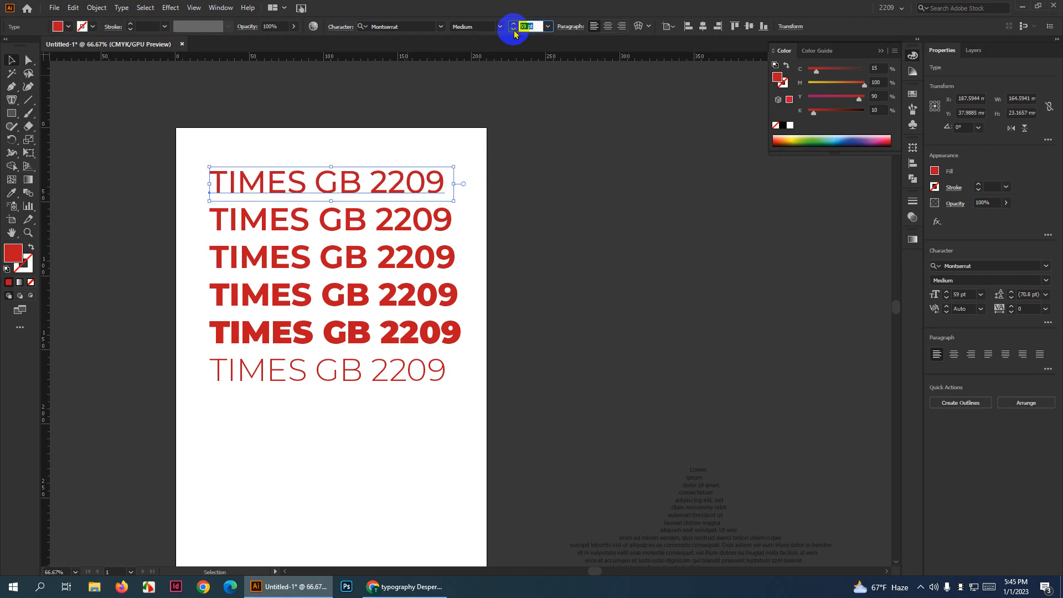
Raise the top line's font size stepwise to 63 pt and lower it back to 59 pt
{"action": "left_click", "coordinate": [513, 23]}
{"action": "left_click", "coordinate": [512, 23]}
{"action": "left_click", "coordinate": [512, 23]}
{"action": "left_click", "coordinate": [513, 23]}
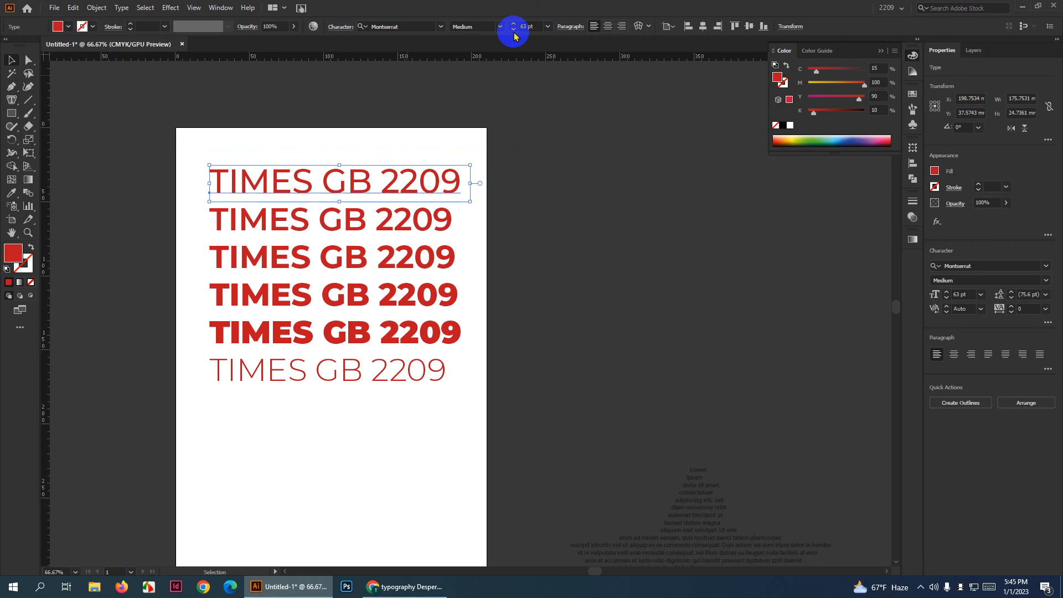
{"action": "left_click", "coordinate": [513, 30]}
{"action": "left_click", "coordinate": [514, 30]}
{"action": "left_click", "coordinate": [513, 30]}
{"action": "left_click", "coordinate": [514, 30]}
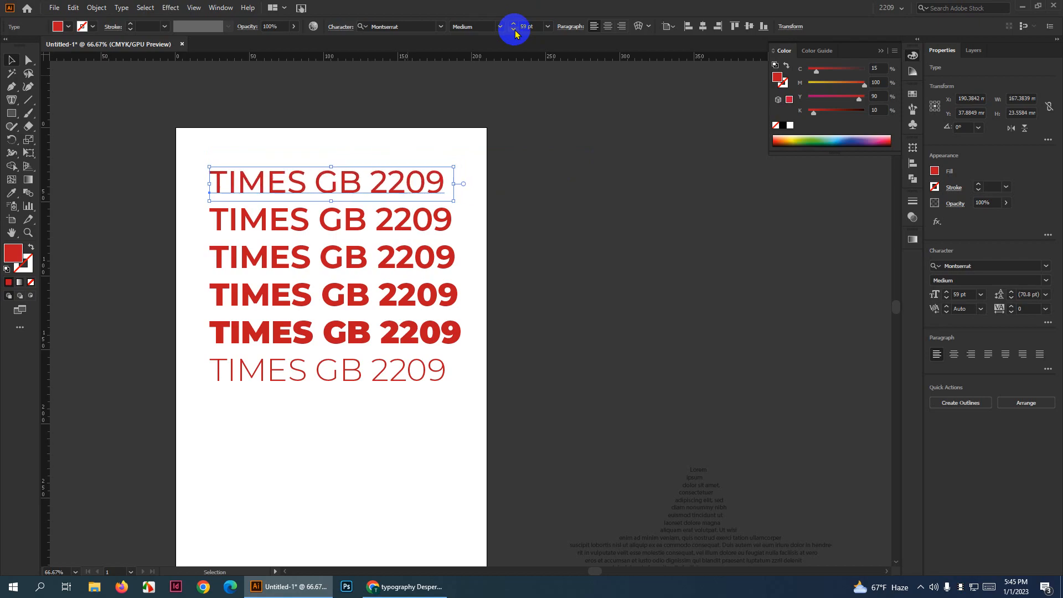
Preview the preset font sizes up to 72 pt on the top line and set its size to 62 pt
{"action": "left_click", "coordinate": [546, 27]}
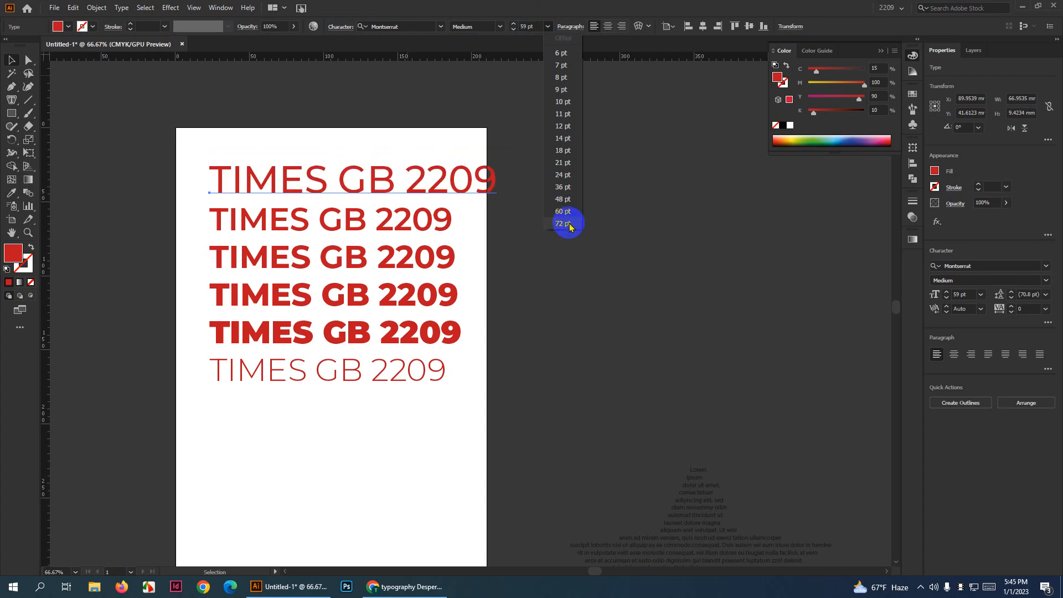
{"action": "left_click", "coordinate": [514, 26]}
{"action": "left_click", "coordinate": [513, 25]}
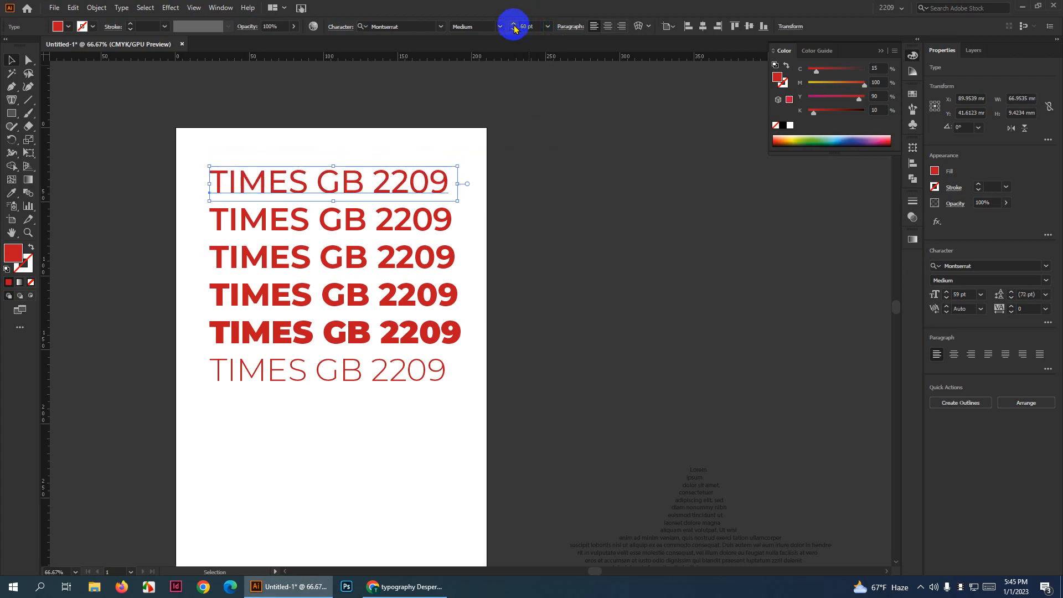
{"action": "left_click", "coordinate": [514, 26]}
{"action": "left_click", "coordinate": [513, 25]}
{"action": "left_click", "coordinate": [602, 200]}
{"action": "scroll", "coordinate": [481, 148], "scroll_direction": "up", "scroll_amount": 1}
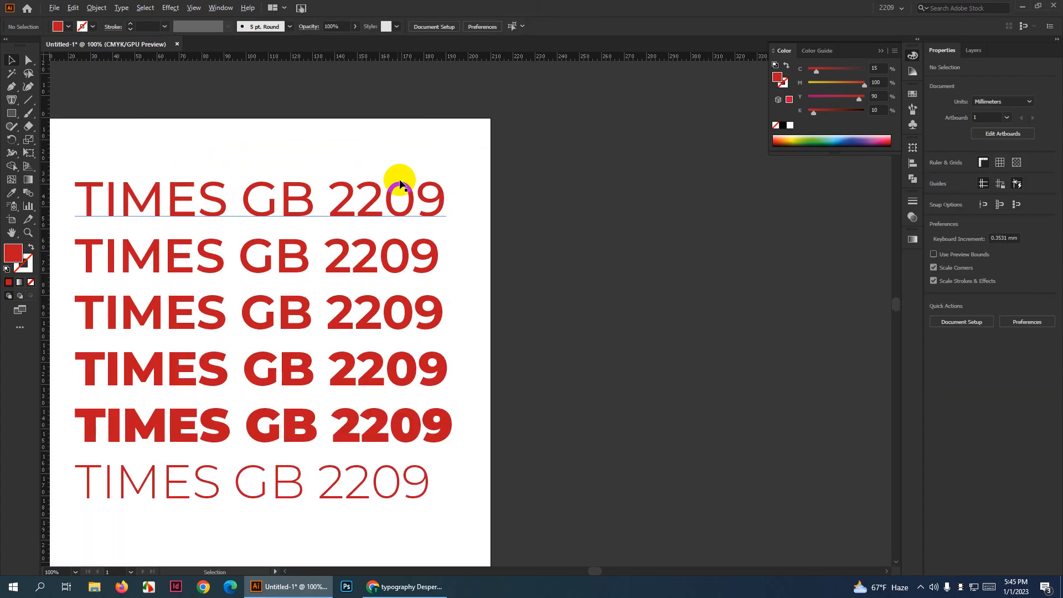
{"action": "scroll", "coordinate": [481, 216], "scroll_direction": "down", "scroll_amount": 3}
{"action": "scroll", "coordinate": [400, 222], "scroll_direction": "up", "scroll_amount": 2}
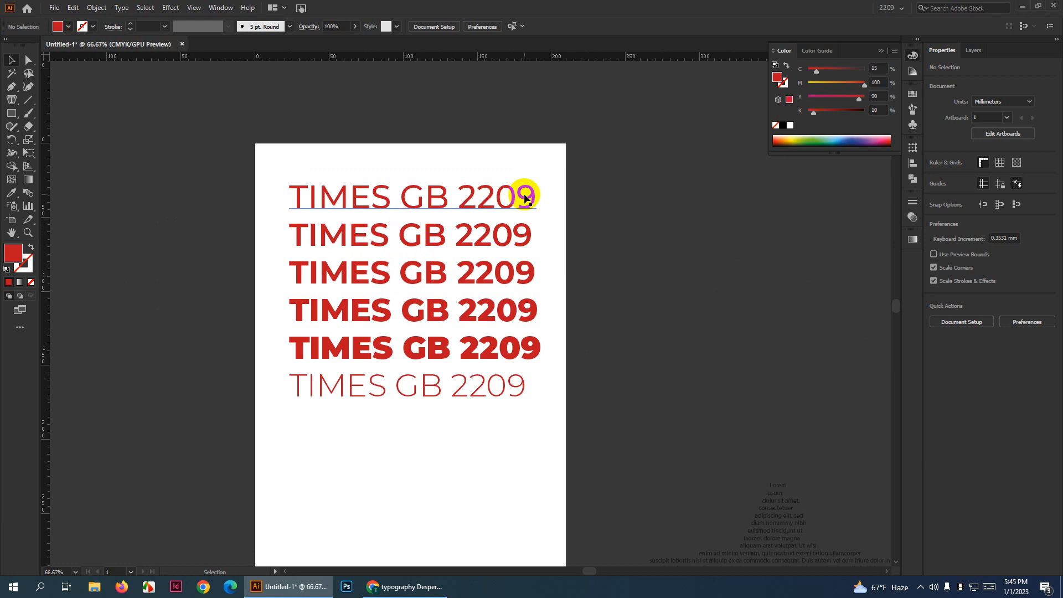
Move all six TIMES GB 2209 lines about 250 mm right and 38 mm up, off the artboard
{"action": "left_click", "coordinate": [503, 191]}
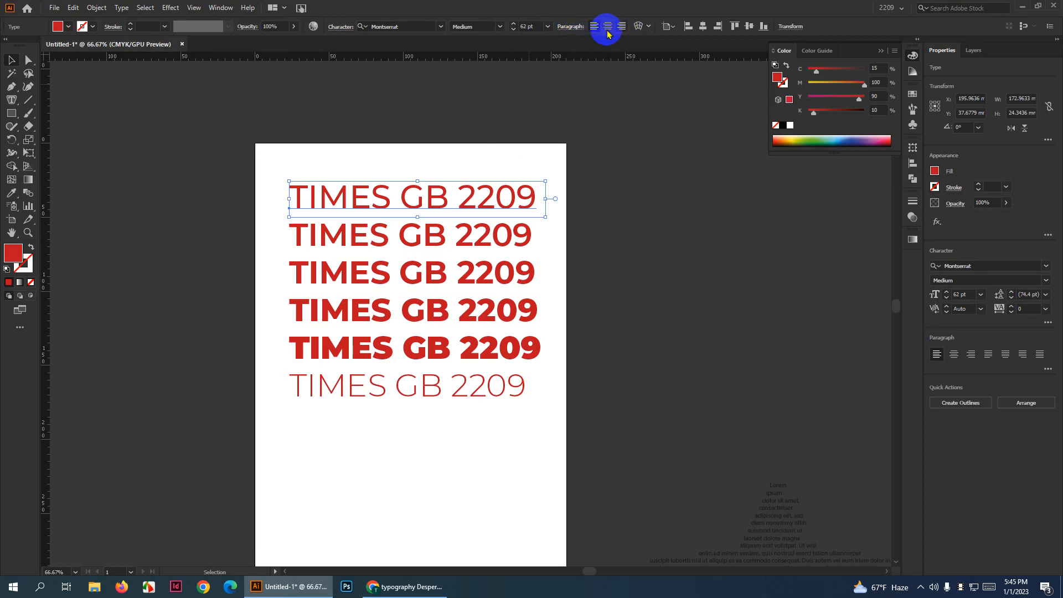
{"action": "scroll", "coordinate": [382, 253], "scroll_direction": "down", "scroll_amount": 2}
{"action": "scroll", "coordinate": [425, 268], "scroll_direction": "up", "scroll_amount": 1}
{"action": "scroll", "coordinate": [463, 264], "scroll_direction": "down", "scroll_amount": 2}
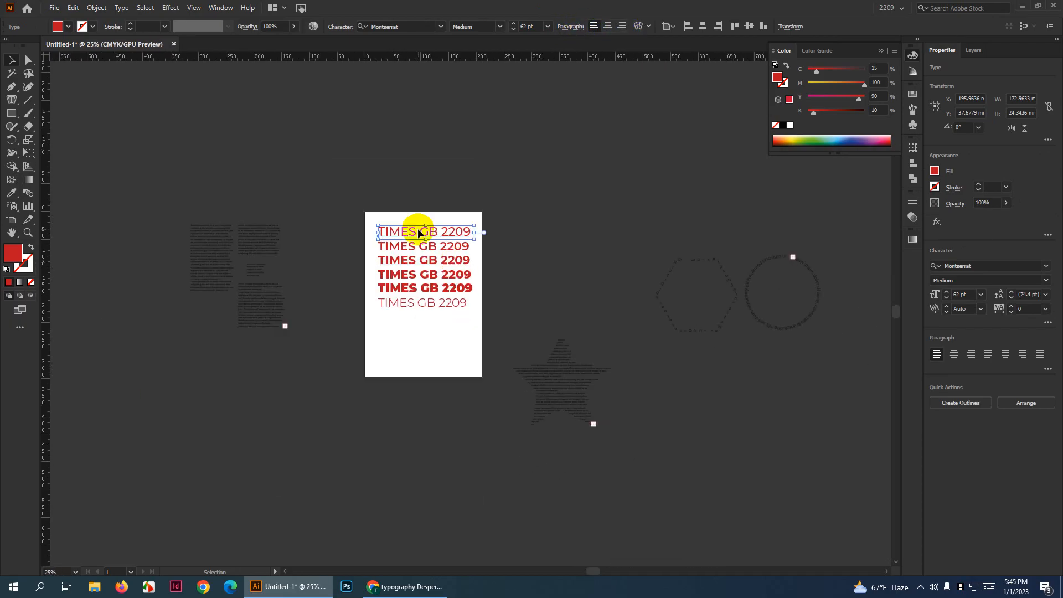
{"action": "left_click_drag", "start_coordinate": [397, 192], "coordinate": [480, 371]}
{"action": "left_click_drag", "start_coordinate": [457, 286], "coordinate": [560, 256]}
{"action": "scroll", "coordinate": [553, 288], "scroll_direction": "up", "scroll_amount": 2}
{"action": "scroll", "coordinate": [553, 246], "scroll_direction": "up", "scroll_amount": 2}
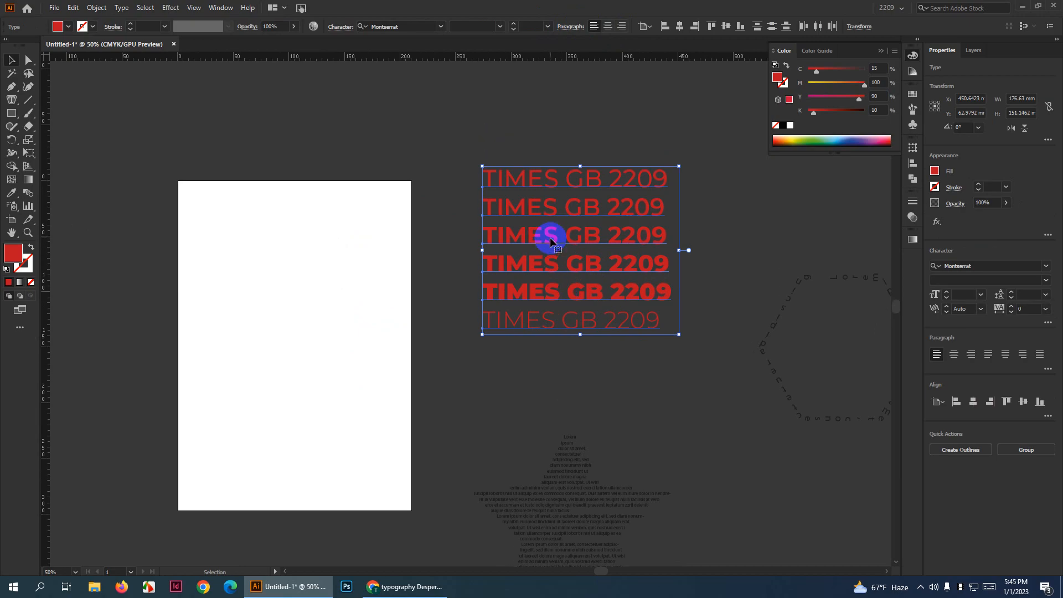
{"action": "scroll", "coordinate": [420, 161], "scroll_direction": "down", "scroll_amount": 1}
{"action": "scroll", "coordinate": [373, 101], "scroll_direction": "up", "scroll_amount": 2}
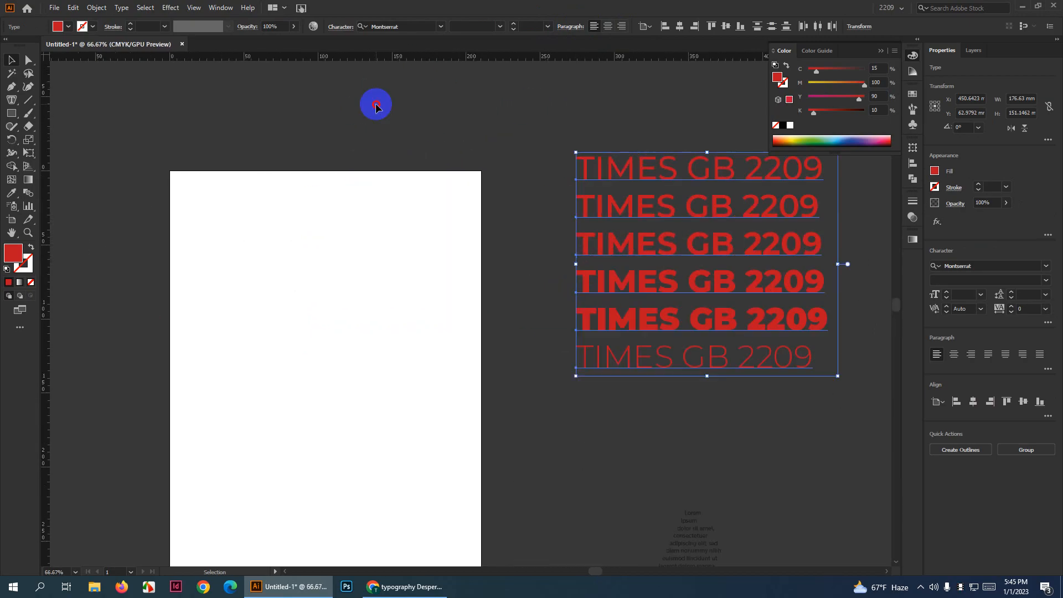
{"action": "left_click", "coordinate": [373, 102]}
{"action": "left_click", "coordinate": [607, 215]}
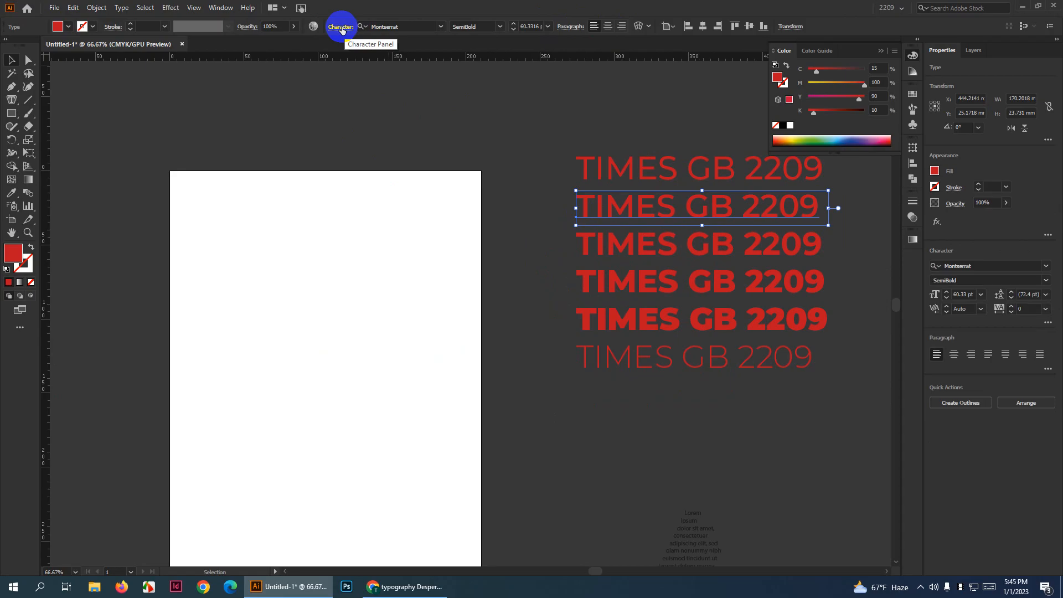
{"action": "left_click", "coordinate": [487, 127]}
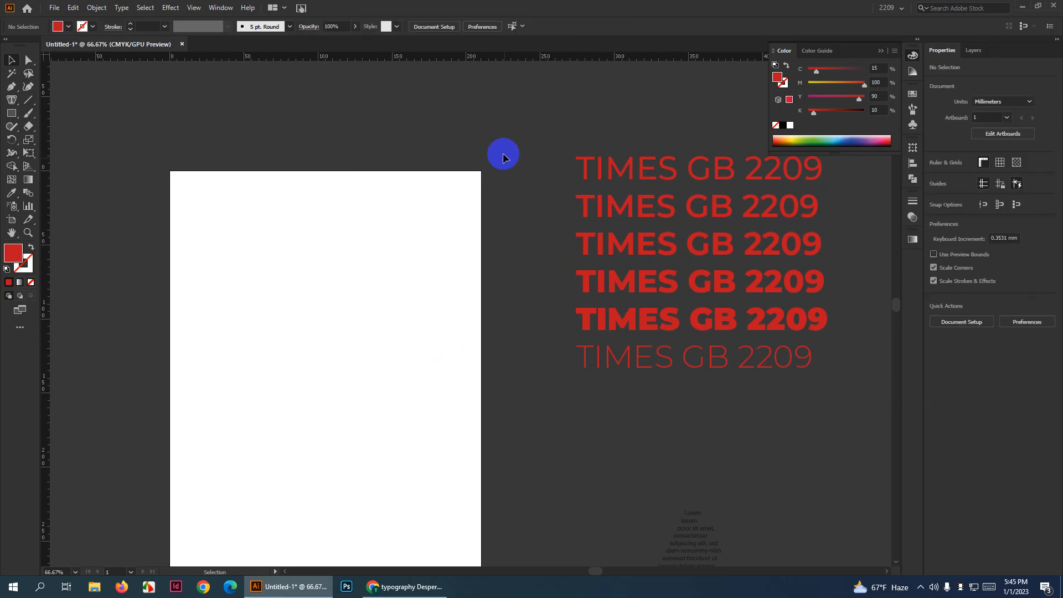
{"action": "left_click_drag", "start_coordinate": [494, 218], "coordinate": [590, 166]}
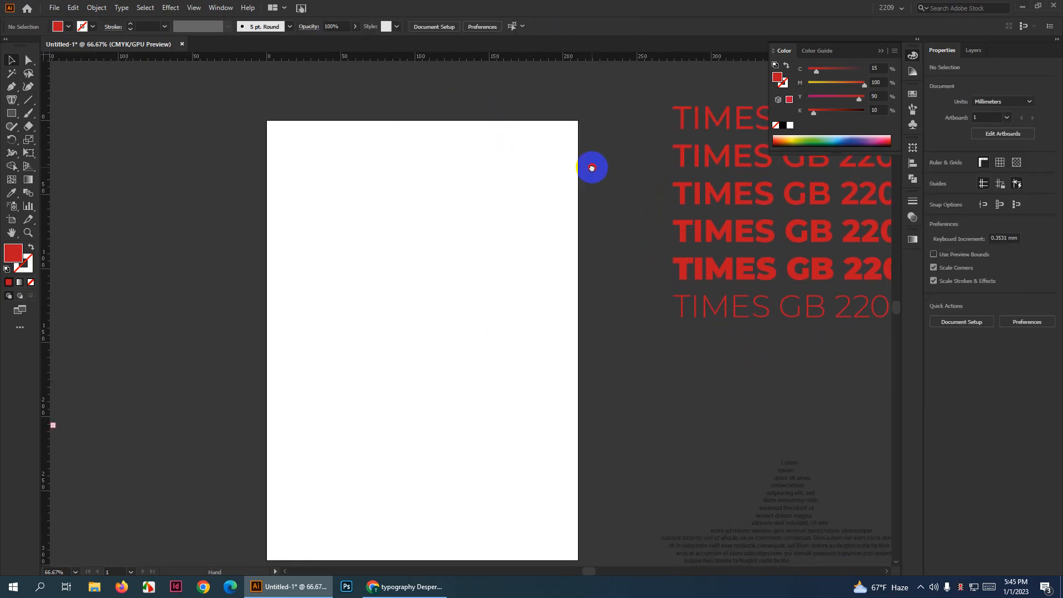
Open the Character panel, reveal all its options and dock it below the Gradient panel in the collapsed dock
{"action": "left_click", "coordinate": [218, 8]}
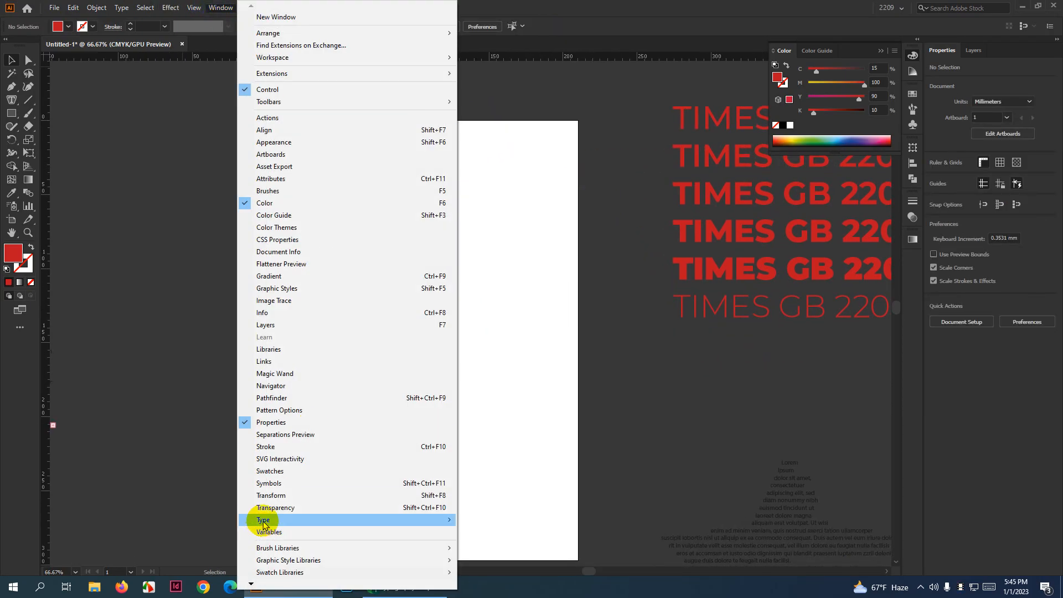
{"action": "mouse_move", "coordinate": [264, 522]}
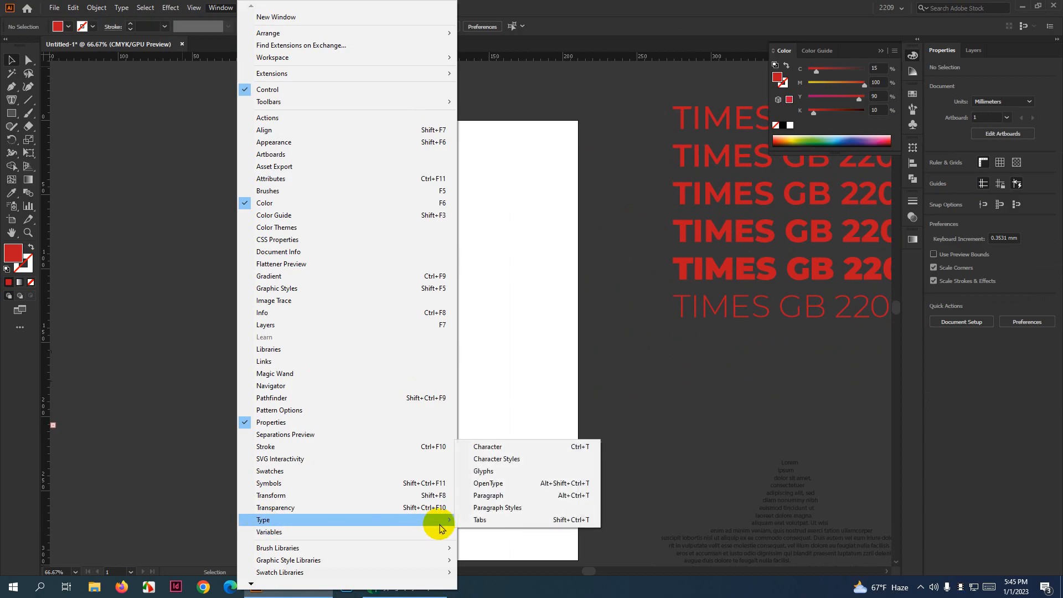
{"action": "left_click", "coordinate": [514, 448]}
{"action": "left_click_drag", "start_coordinate": [415, 78], "coordinate": [776, 347]}
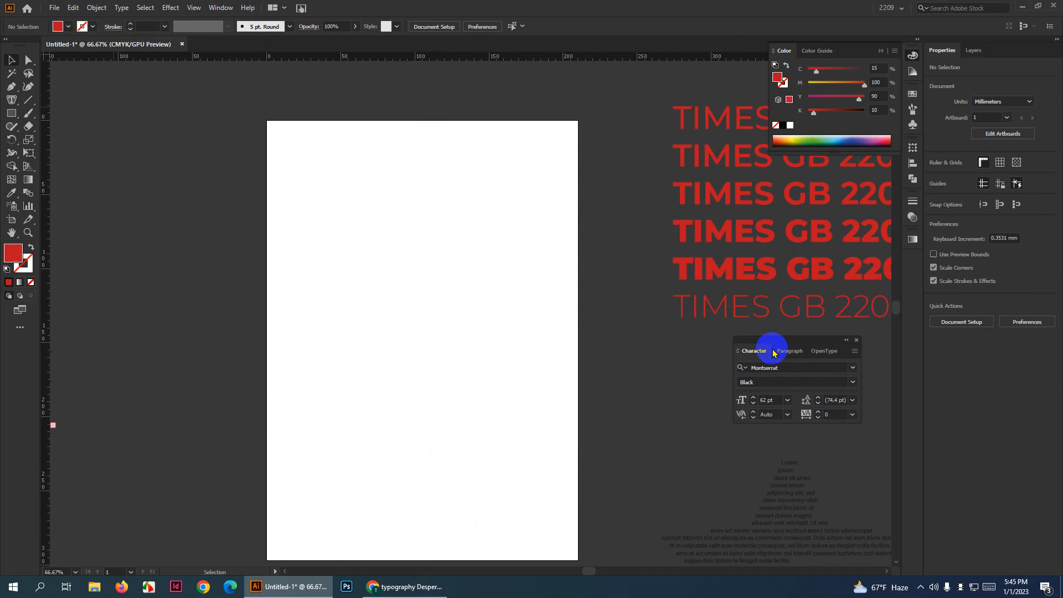
{"action": "left_click", "coordinate": [738, 352]}
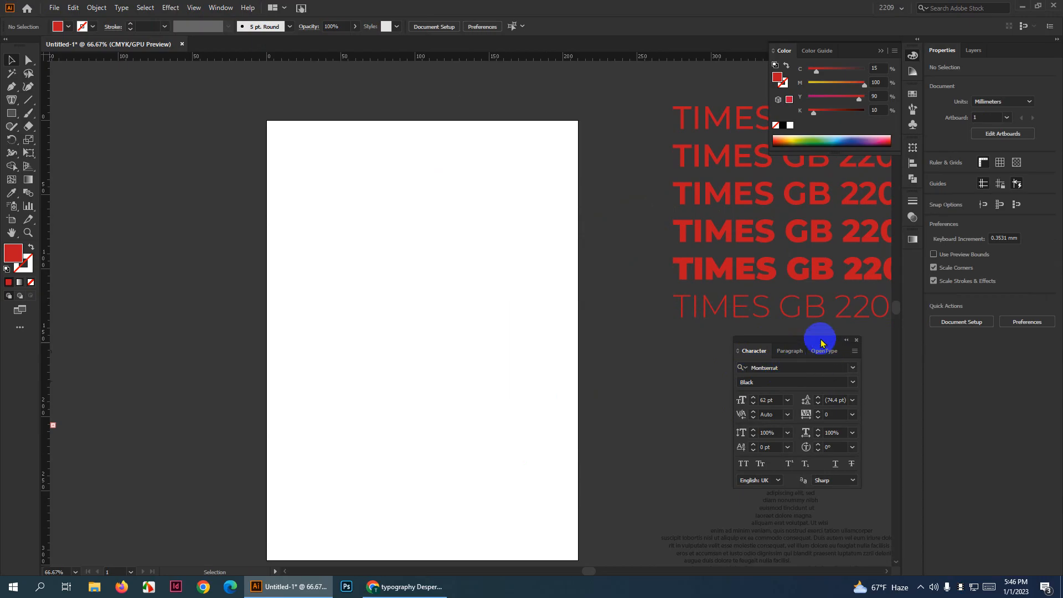
{"action": "left_click_drag", "start_coordinate": [815, 341], "coordinate": [909, 256]}
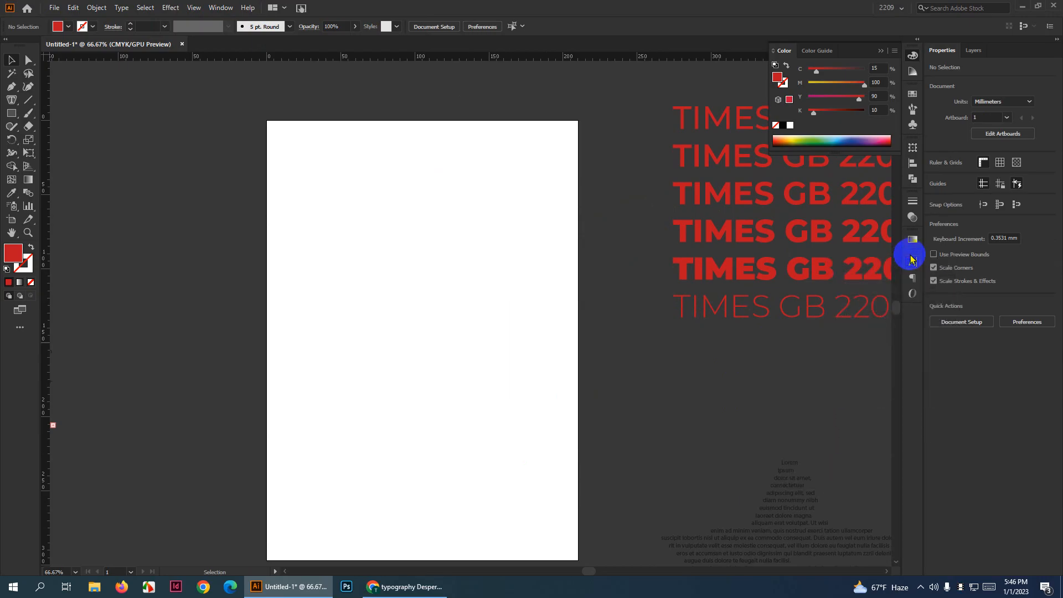
Expand the docked Character panel beside the empty artboard
{"action": "scroll", "coordinate": [441, 314], "scroll_direction": "down", "scroll_amount": 3}
{"action": "left_click_drag", "start_coordinate": [556, 231], "coordinate": [341, 180]}
{"action": "left_click", "coordinate": [427, 166]}
{"action": "scroll", "coordinate": [452, 285], "scroll_direction": "up", "scroll_amount": 2}
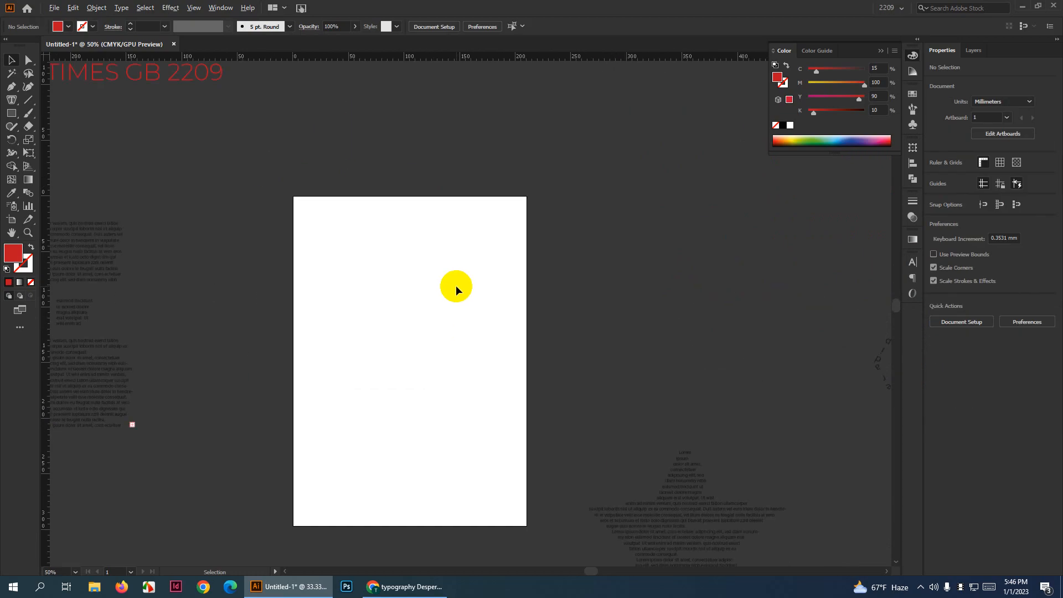
{"action": "scroll", "coordinate": [453, 287], "scroll_direction": "down", "scroll_amount": 1}
{"action": "scroll", "coordinate": [453, 287], "scroll_direction": "down", "scroll_amount": 1}
{"action": "scroll", "coordinate": [391, 271], "scroll_direction": "up", "scroll_amount": 1}
{"action": "scroll", "coordinate": [453, 285], "scroll_direction": "down", "scroll_amount": 1}
{"action": "left_click_drag", "start_coordinate": [453, 284], "coordinate": [482, 309]}
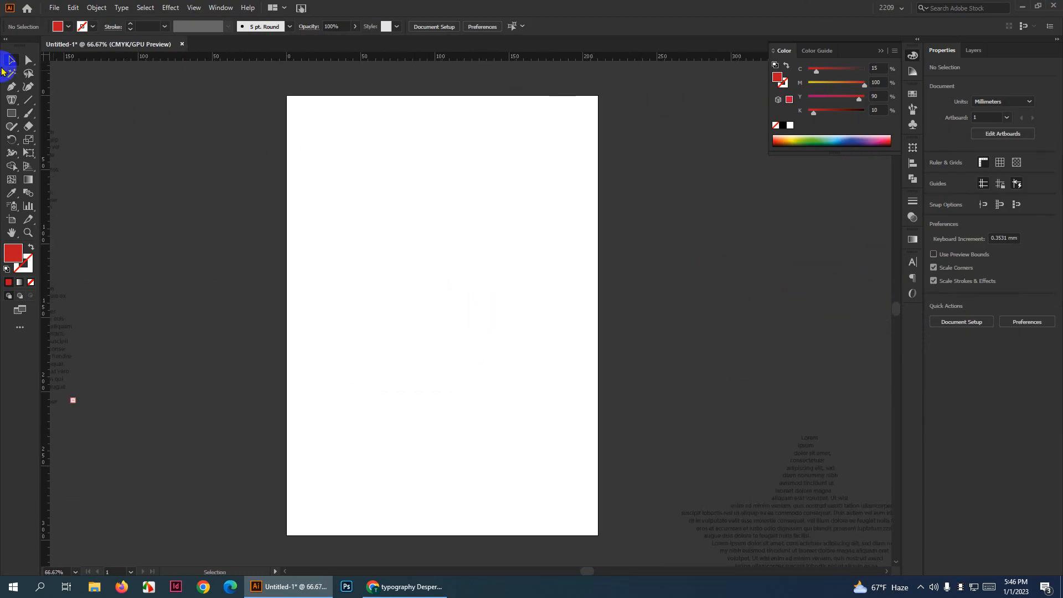
{"action": "left_click", "coordinate": [913, 265]}
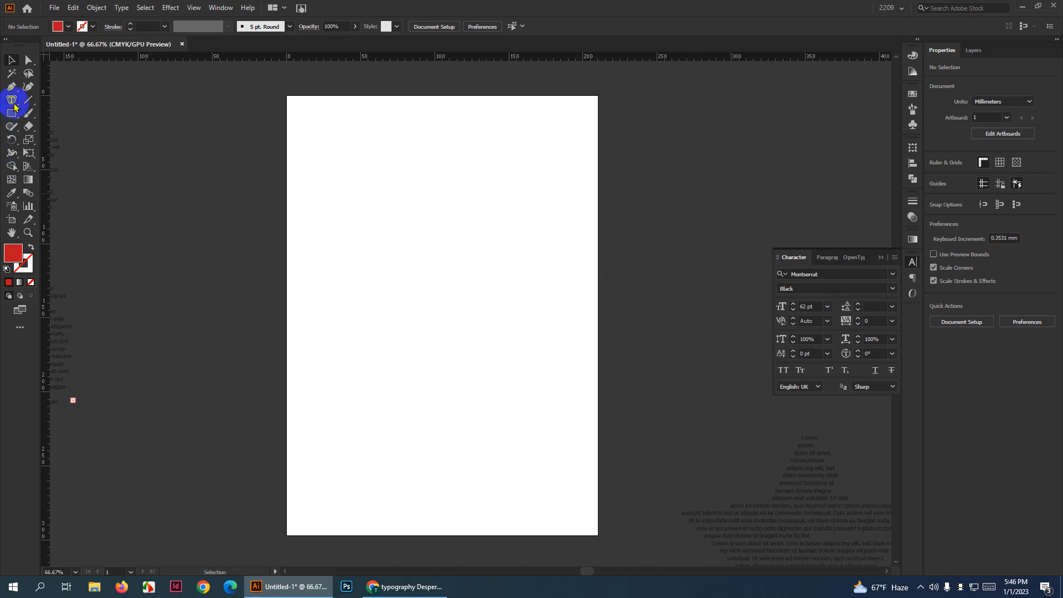
{"action": "left_click_drag", "start_coordinate": [15, 107], "coordinate": [59, 102]}
{"action": "left_click_drag", "start_coordinate": [321, 181], "coordinate": [550, 366]}
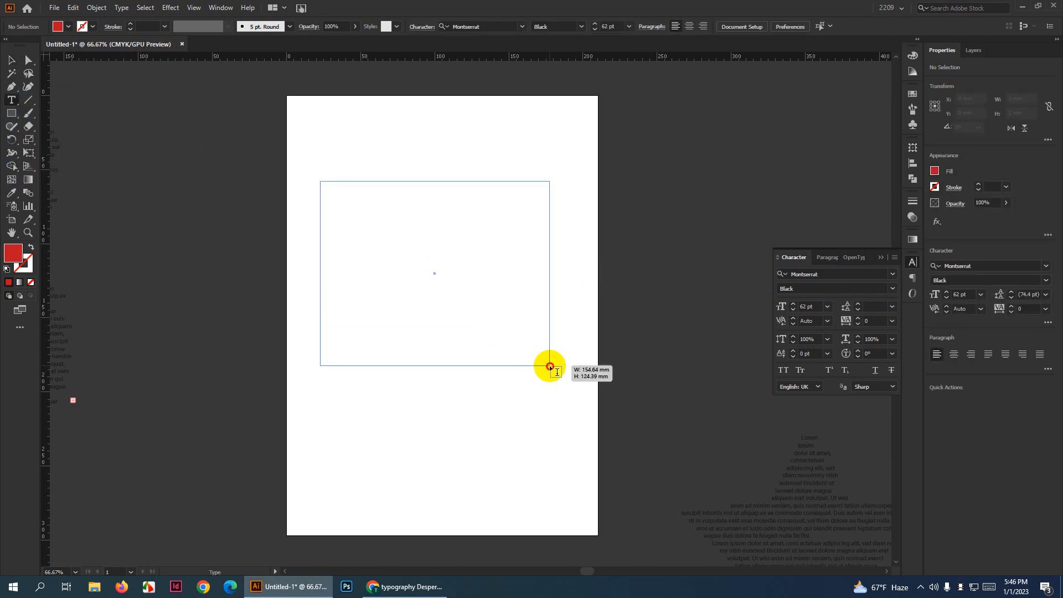
{"action": "left_click", "coordinate": [11, 60]}
{"action": "key", "text": "ctrl+minus"}
{"action": "key", "text": "ctrl+minus"}
{"action": "key", "text": "ctrl+minus"}
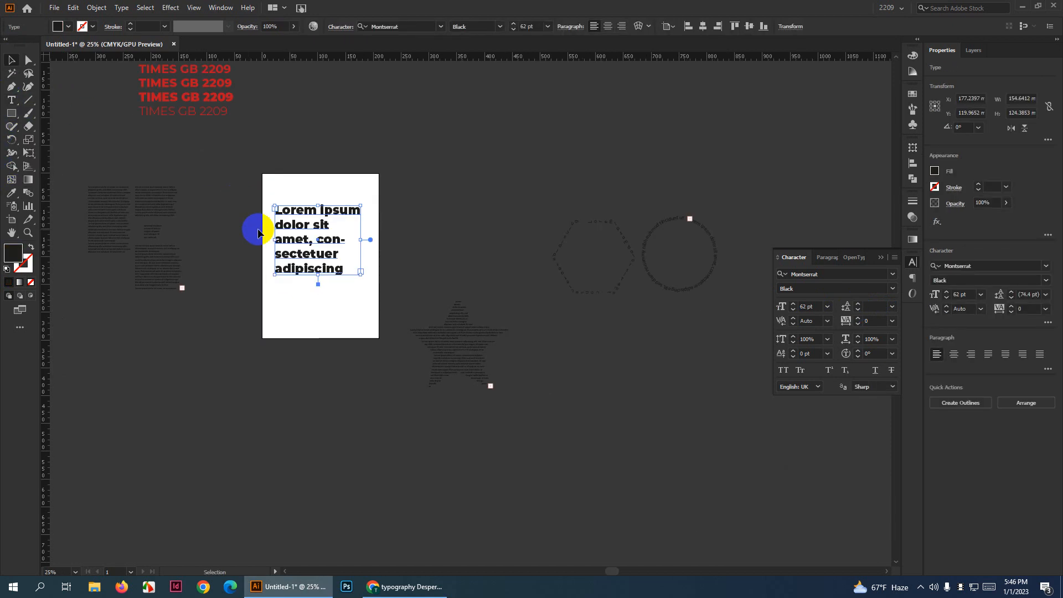
{"action": "key", "text": "Delete"}
Move the leftmost lorem ipsum text block from outside the page onto the artboard
{"action": "left_click", "coordinate": [147, 244]}
{"action": "left_click", "coordinate": [115, 222]}
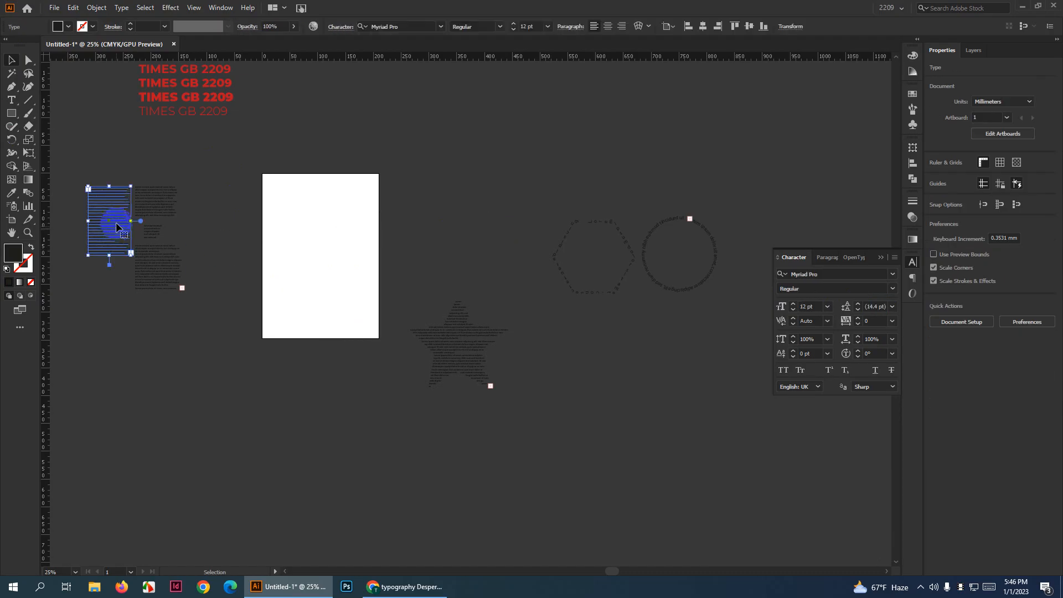
{"action": "left_click_drag", "start_coordinate": [116, 223], "coordinate": [310, 227]}
{"action": "scroll", "coordinate": [313, 229], "scroll_direction": "up", "scroll_amount": 5}
{"action": "scroll", "coordinate": [388, 355], "scroll_direction": "down", "scroll_amount": 2}
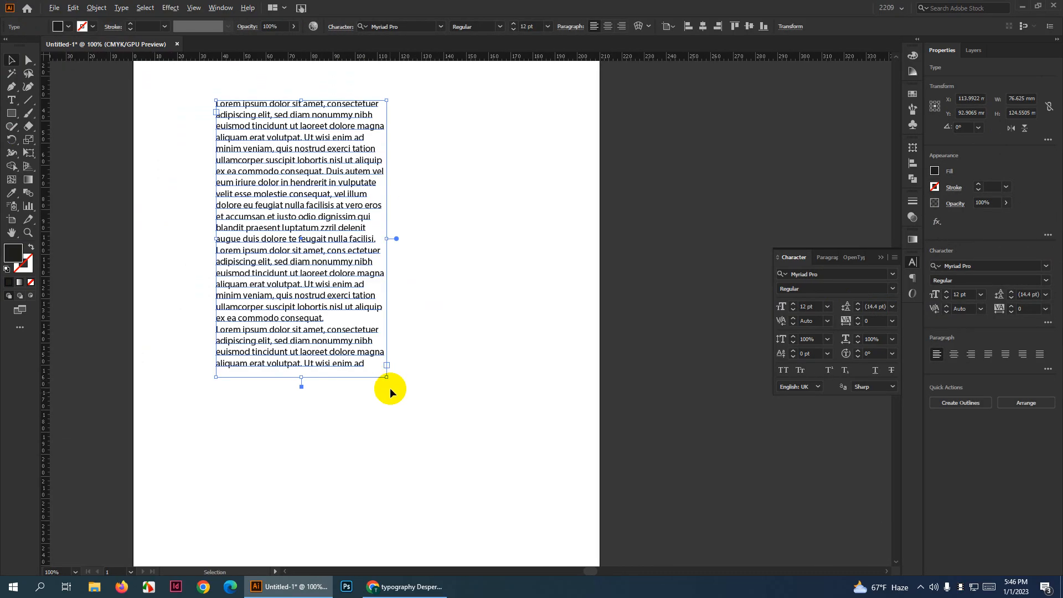
Resize the lorem ipsum text frame on the artboard to about 103 mm wide and 115 mm tall
{"action": "left_click_drag", "start_coordinate": [386, 376], "coordinate": [445, 475]}
{"action": "scroll", "coordinate": [435, 394], "scroll_direction": "down", "scroll_amount": 2}
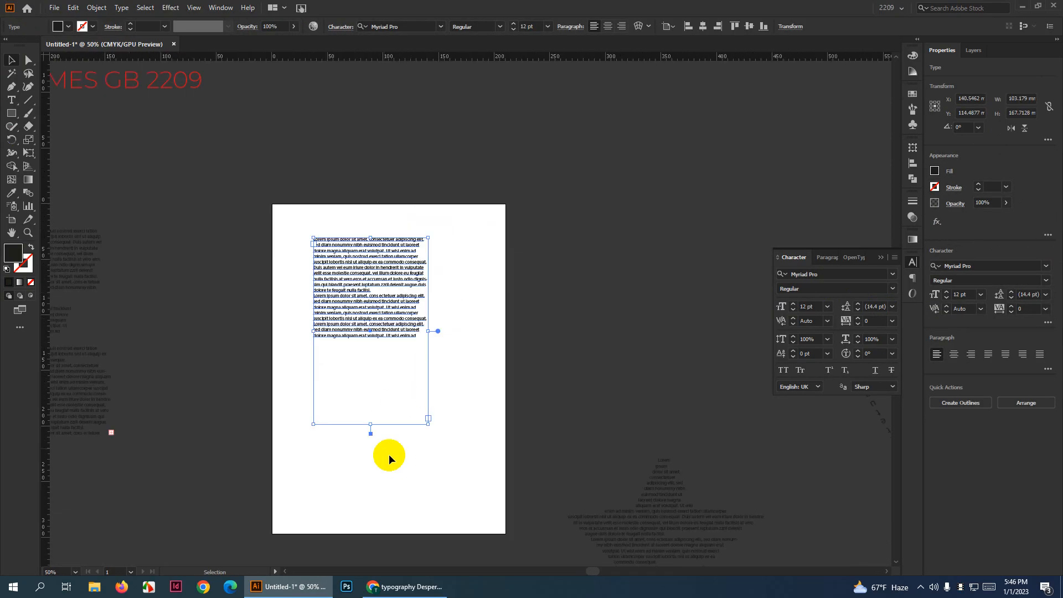
{"action": "left_click_drag", "start_coordinate": [370, 426], "coordinate": [373, 363]}
{"action": "scroll", "coordinate": [384, 273], "scroll_direction": "up", "scroll_amount": 2}
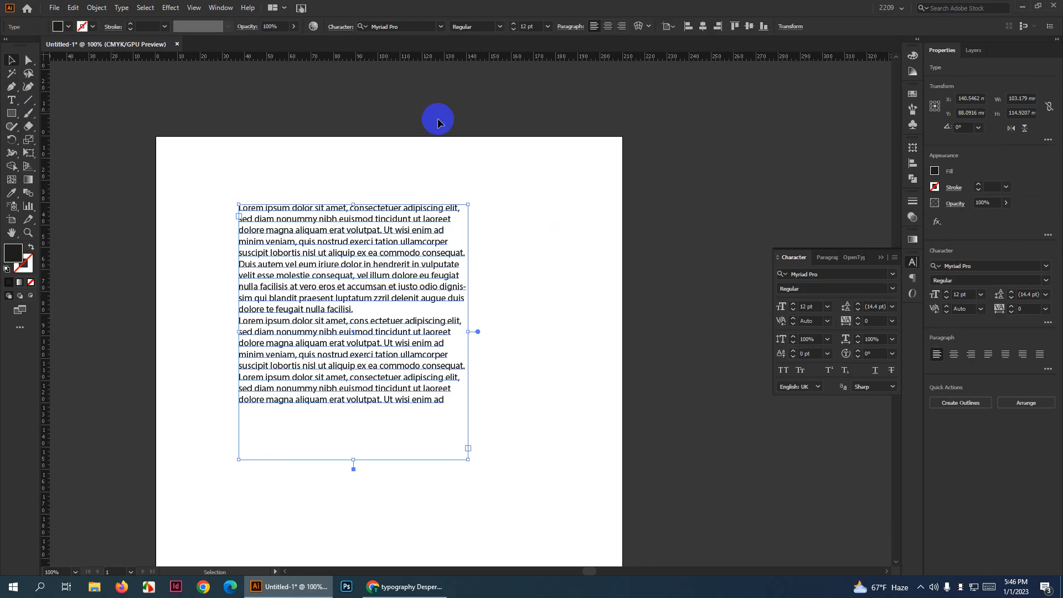
Set the lorem ipsum text's font size to 13 pt
{"action": "scroll", "coordinate": [529, 26], "scroll_direction": "up", "scroll_amount": 2}
{"action": "scroll", "coordinate": [530, 26], "scroll_direction": "down", "scroll_amount": 1}
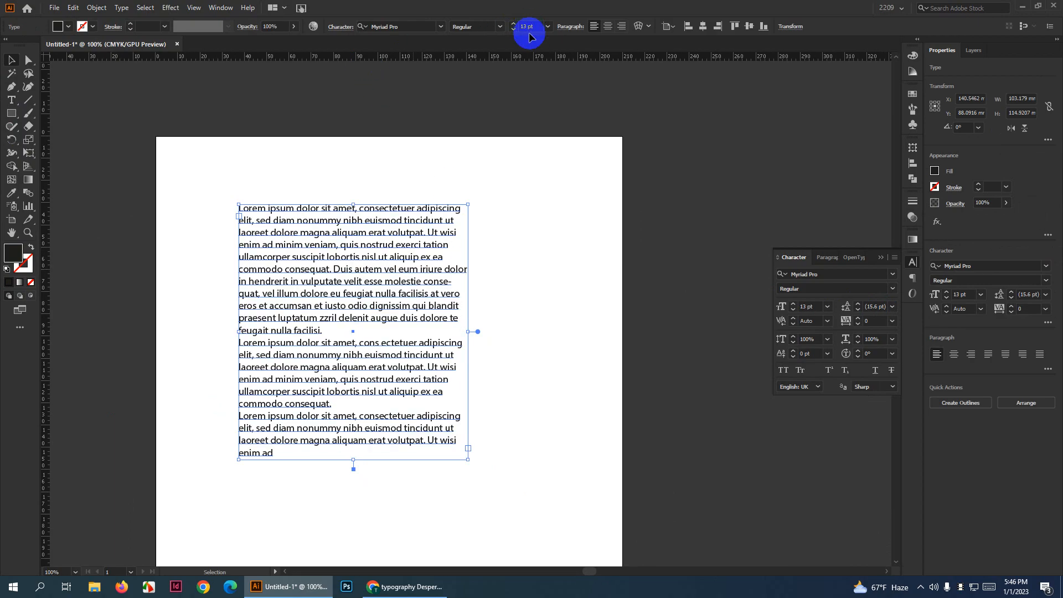
{"action": "left_click", "coordinate": [544, 295]}
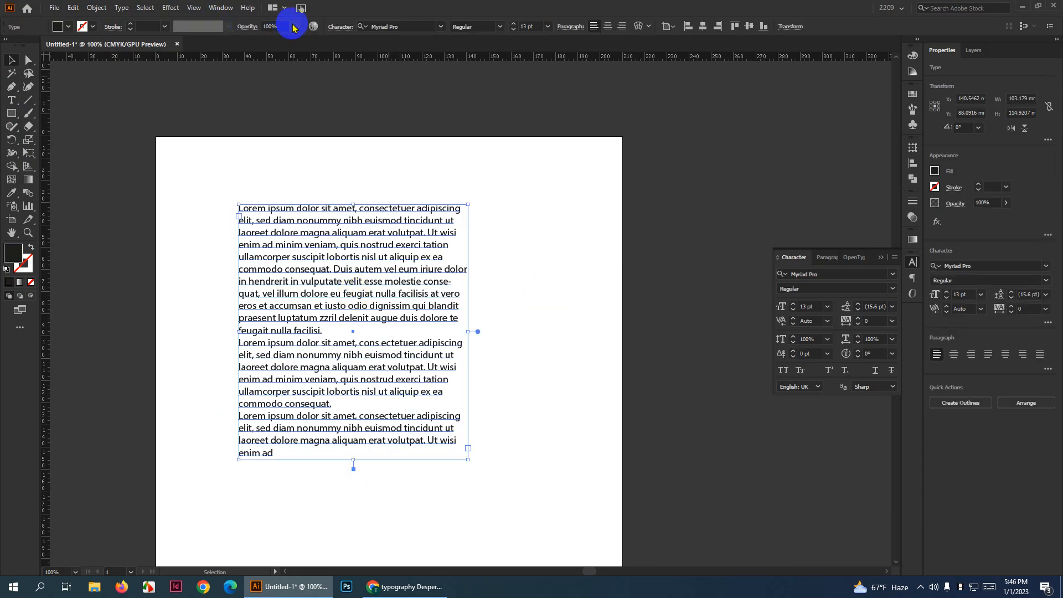
Change the lorem ipsum text's font to Poppins Regular
{"action": "left_click", "coordinate": [420, 27]}
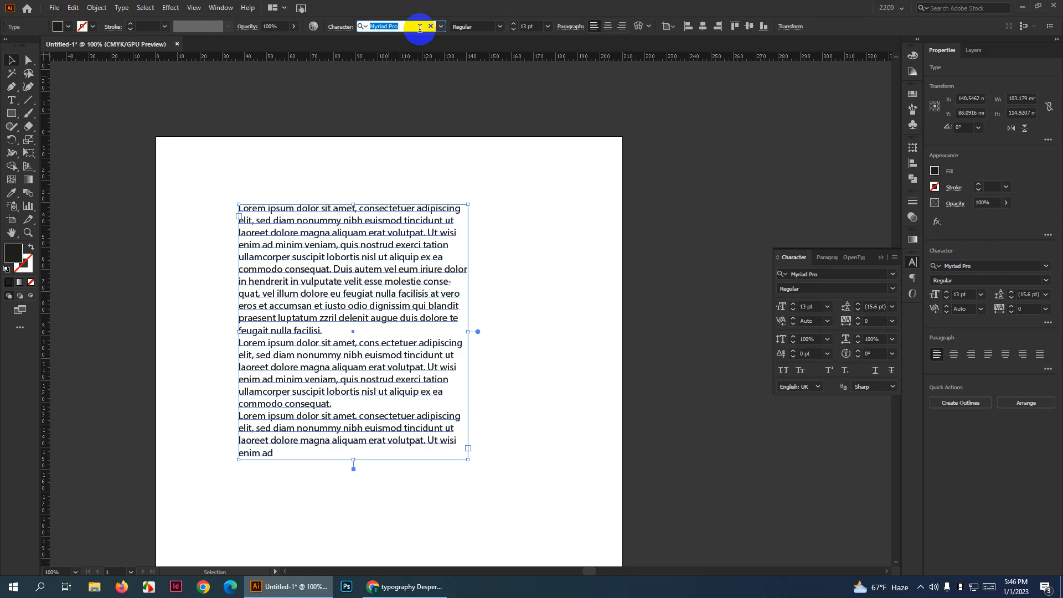
{"action": "type", "text": "Poppin"}
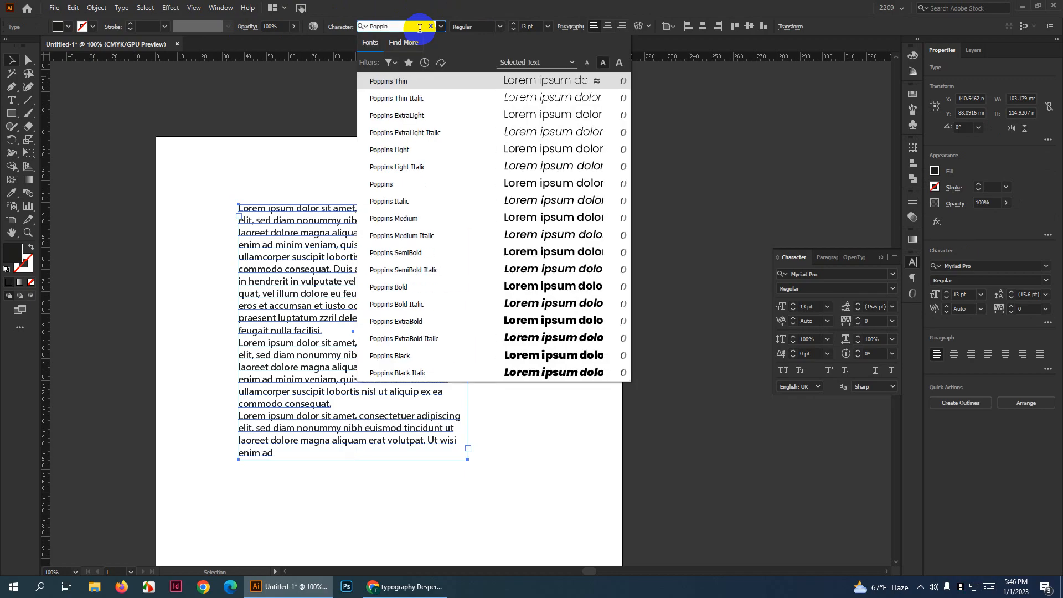
{"action": "type", "text": "s"}
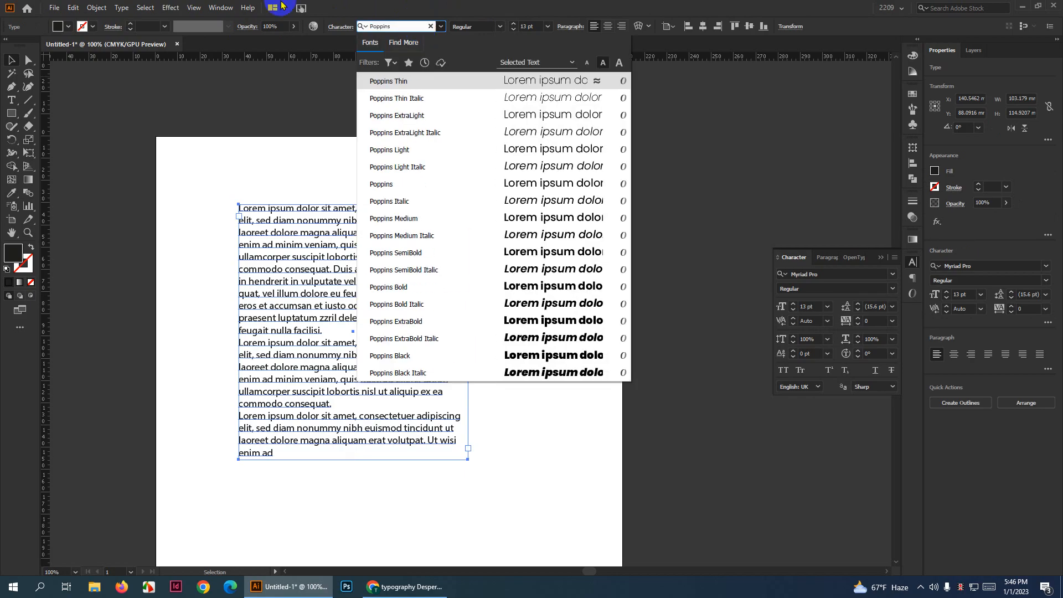
{"action": "left_click", "coordinate": [420, 179]}
Move the text frame about 36 mm left and resize it to about 90 mm wide and 176 mm tall
{"action": "scroll", "coordinate": [411, 175], "scroll_direction": "down", "scroll_amount": 3}
{"action": "scroll", "coordinate": [408, 216], "scroll_direction": "up", "scroll_amount": 3}
{"action": "scroll", "coordinate": [408, 221], "scroll_direction": "down", "scroll_amount": 2}
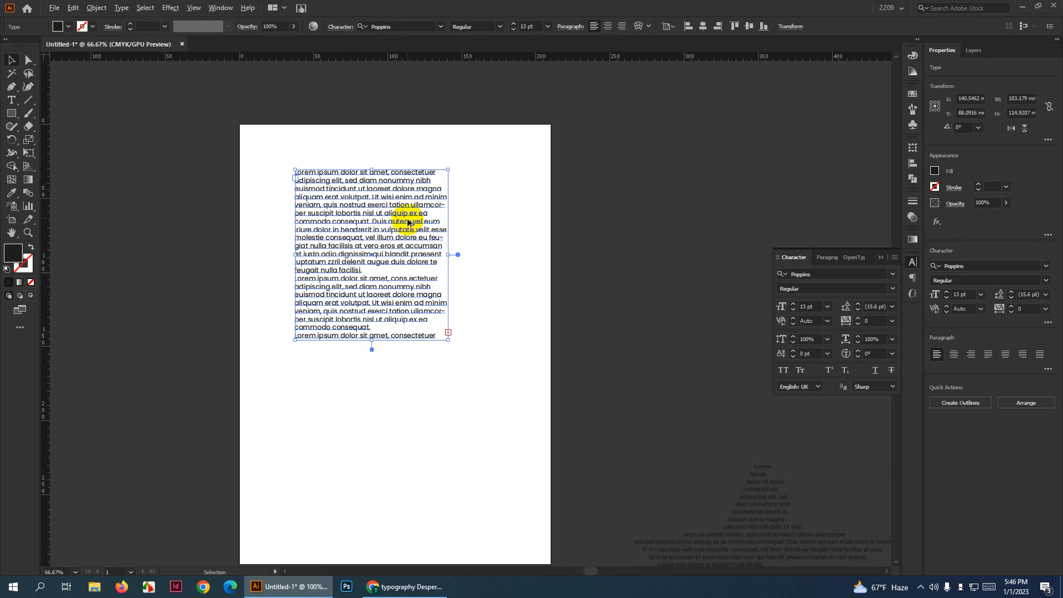
{"action": "left_click_drag", "start_coordinate": [394, 230], "coordinate": [349, 233]}
{"action": "scroll", "coordinate": [349, 232], "scroll_direction": "up", "scroll_amount": 2}
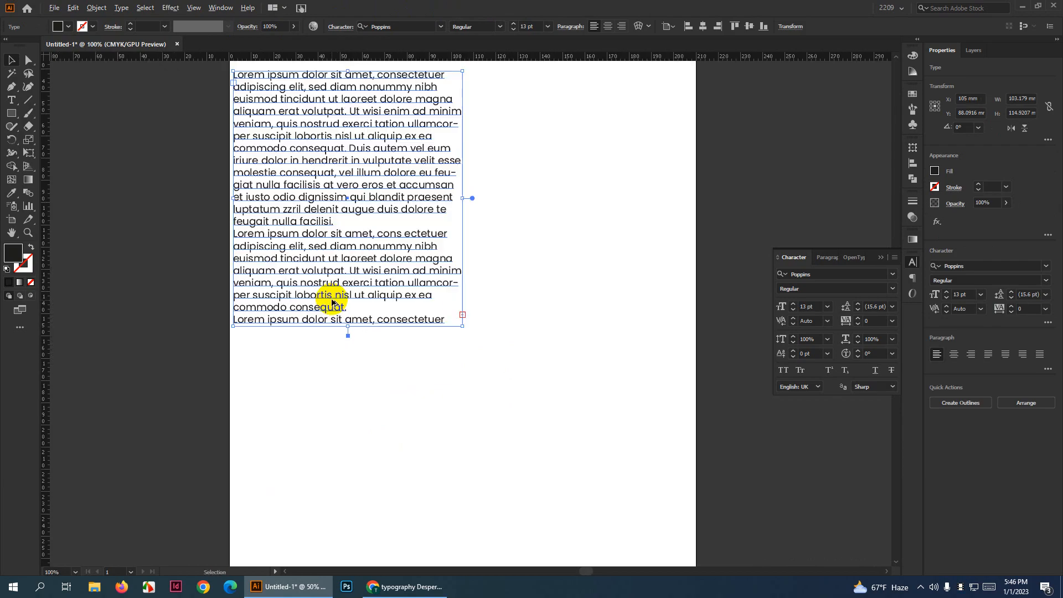
{"action": "left_click_drag", "start_coordinate": [348, 326], "coordinate": [350, 464]}
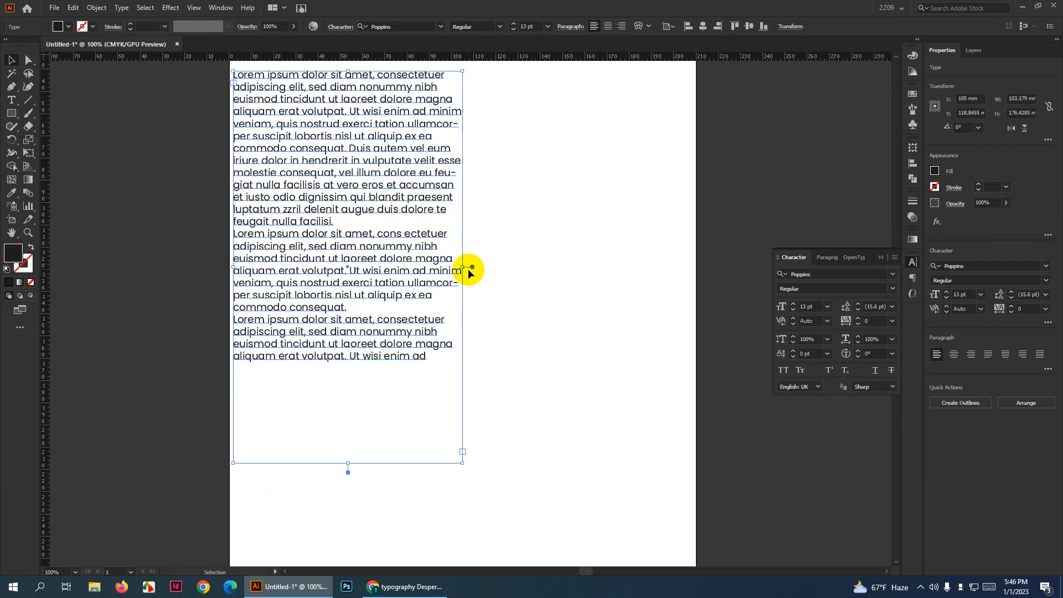
{"action": "left_click_drag", "start_coordinate": [464, 268], "coordinate": [432, 269]}
{"action": "scroll", "coordinate": [415, 284], "scroll_direction": "up", "scroll_amount": 3}
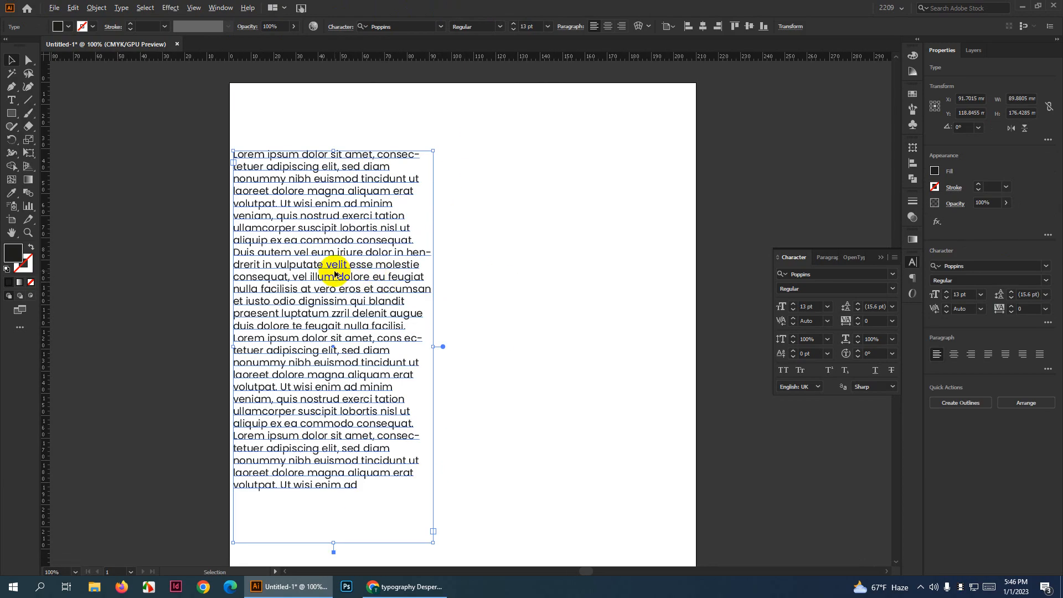
Duplicate the text column about 97 mm to the right and shift both columns about 6 mm right
{"action": "left_click_drag", "start_coordinate": [338, 280], "coordinate": [560, 304]}
{"action": "left_click", "coordinate": [668, 280]}
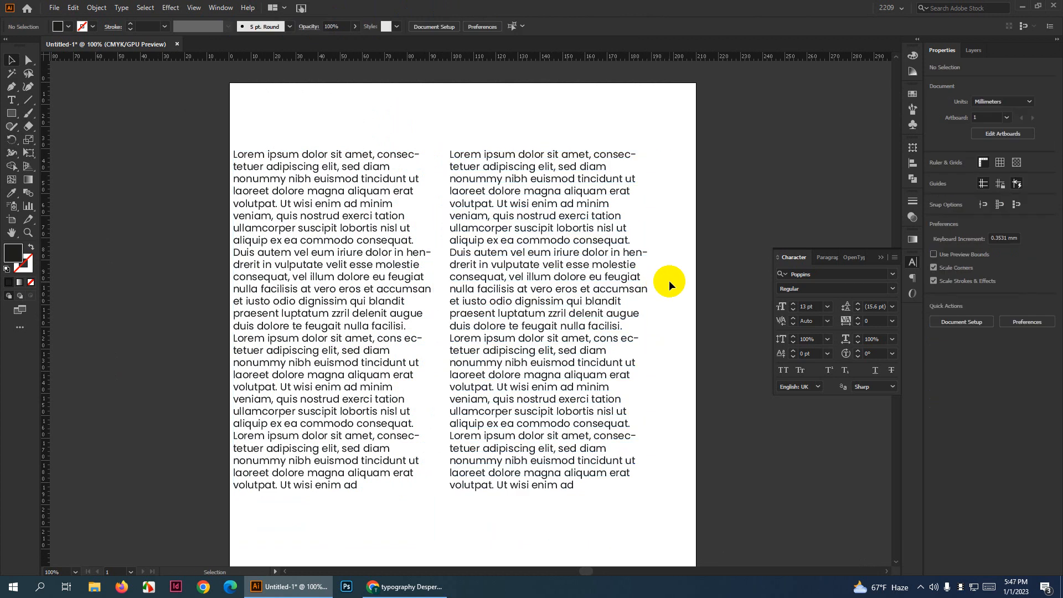
{"action": "left_click", "coordinate": [416, 283]}
{"action": "left_click", "coordinate": [494, 266], "text": "shift"}
{"action": "left_click_drag", "start_coordinate": [494, 266], "coordinate": [505, 268]}
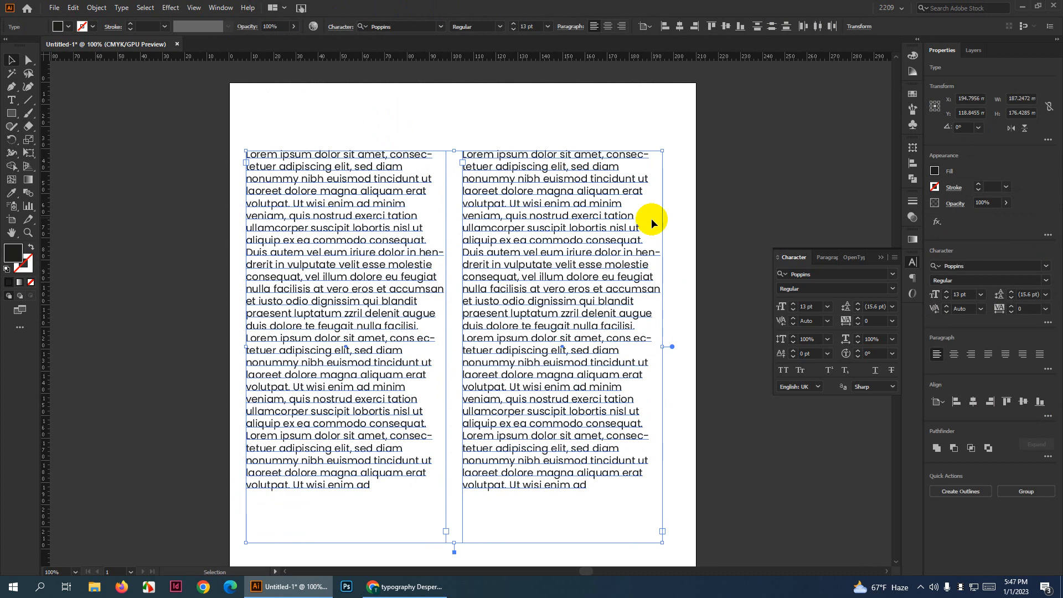
{"action": "left_click", "coordinate": [662, 218]}
{"action": "scroll", "coordinate": [672, 218], "scroll_direction": "down", "scroll_amount": 1}
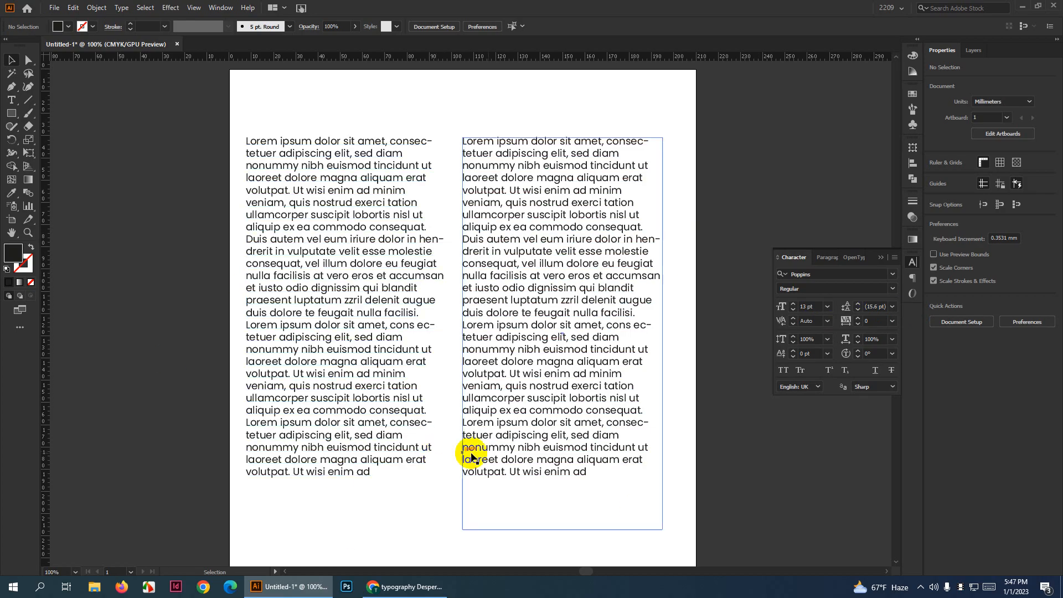
Try leading values of 19 pt, 10 pt and 18 pt on the left text column
{"action": "left_click", "coordinate": [314, 216]}
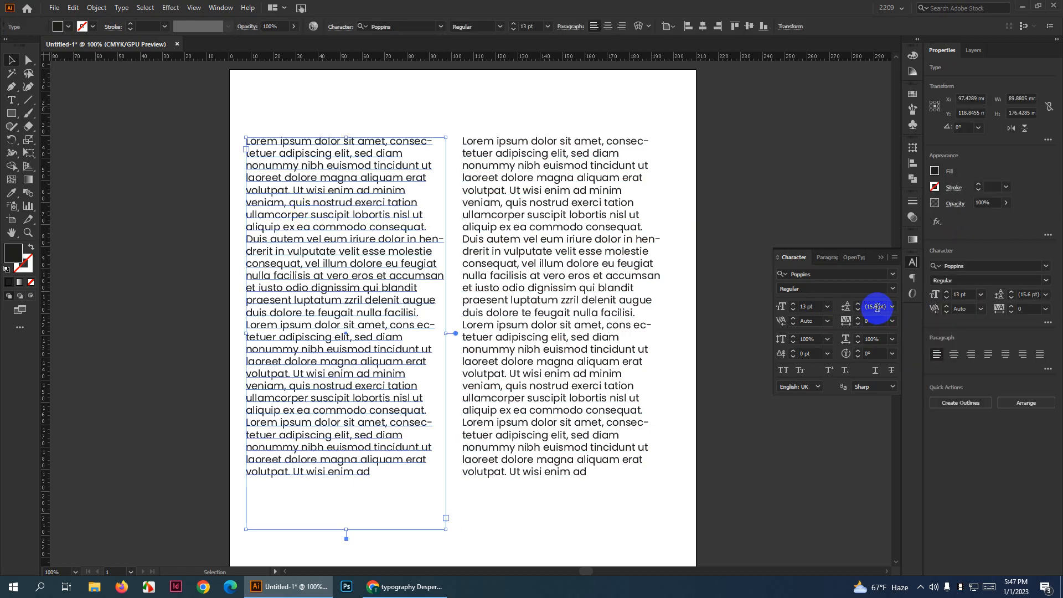
{"action": "scroll", "coordinate": [877, 307], "scroll_direction": "up", "scroll_amount": 3}
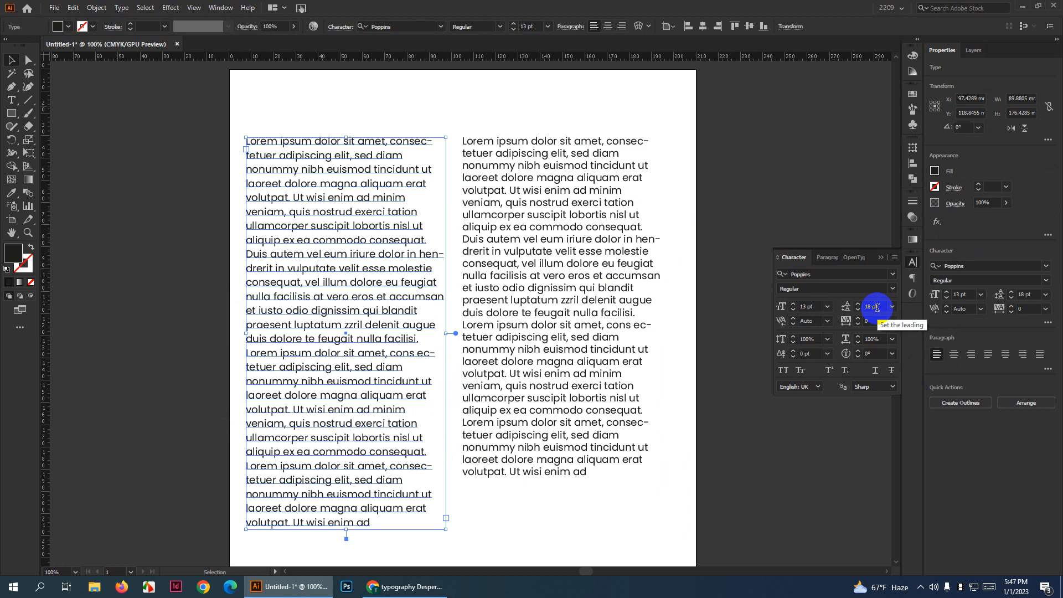
{"action": "scroll", "coordinate": [877, 308], "scroll_direction": "up", "scroll_amount": 1}
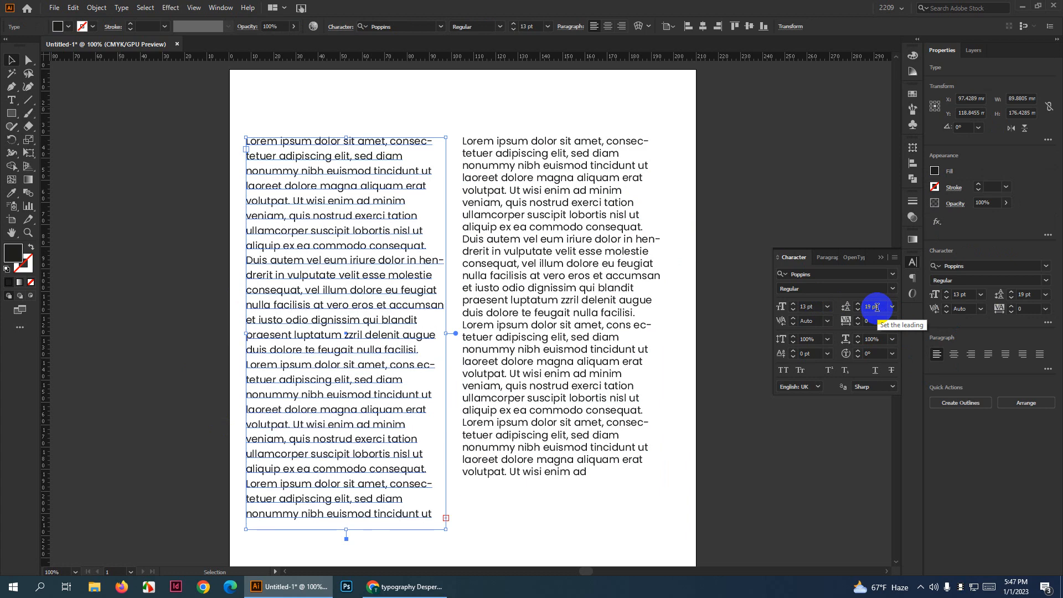
{"action": "scroll", "coordinate": [877, 307], "scroll_direction": "down", "scroll_amount": 9}
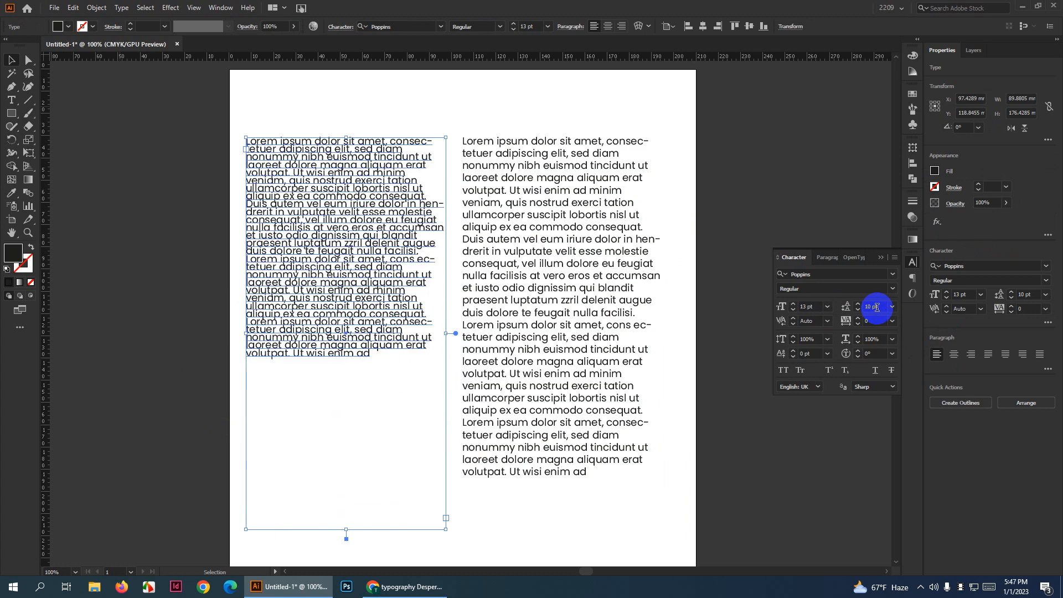
{"action": "scroll", "coordinate": [877, 308], "scroll_direction": "up", "scroll_amount": 8}
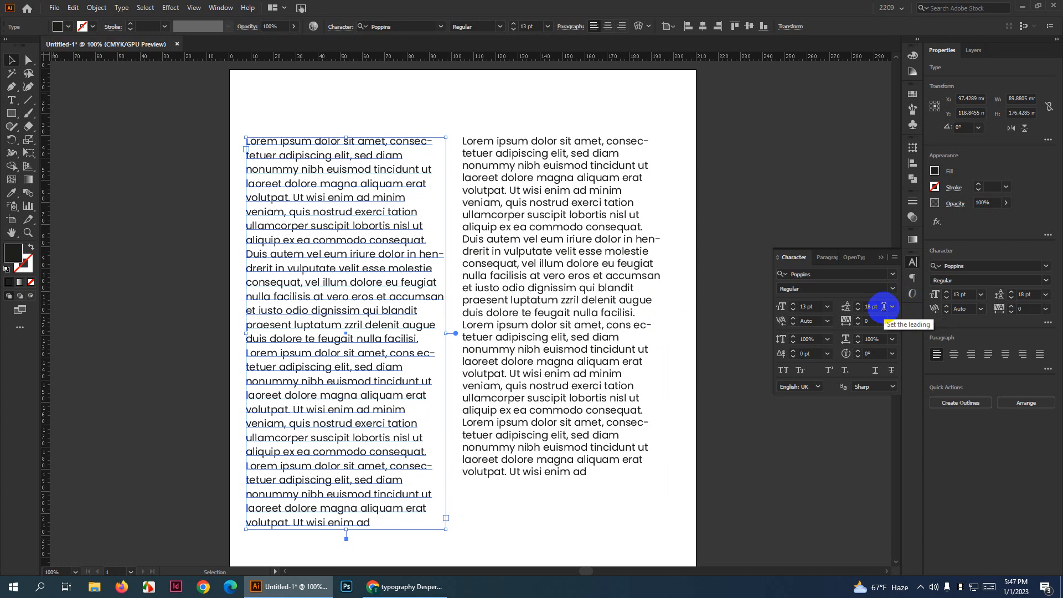
Reset the left text column's leading to Auto and deselect the column
{"action": "left_click", "coordinate": [892, 306]}
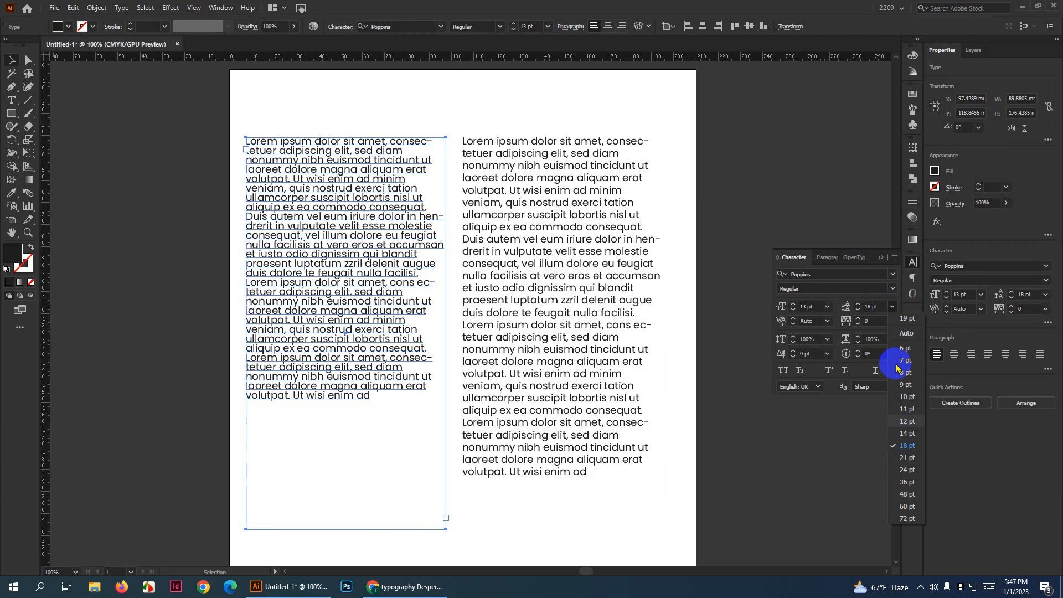
{"action": "left_click", "coordinate": [908, 333]}
{"action": "left_click", "coordinate": [790, 186]}
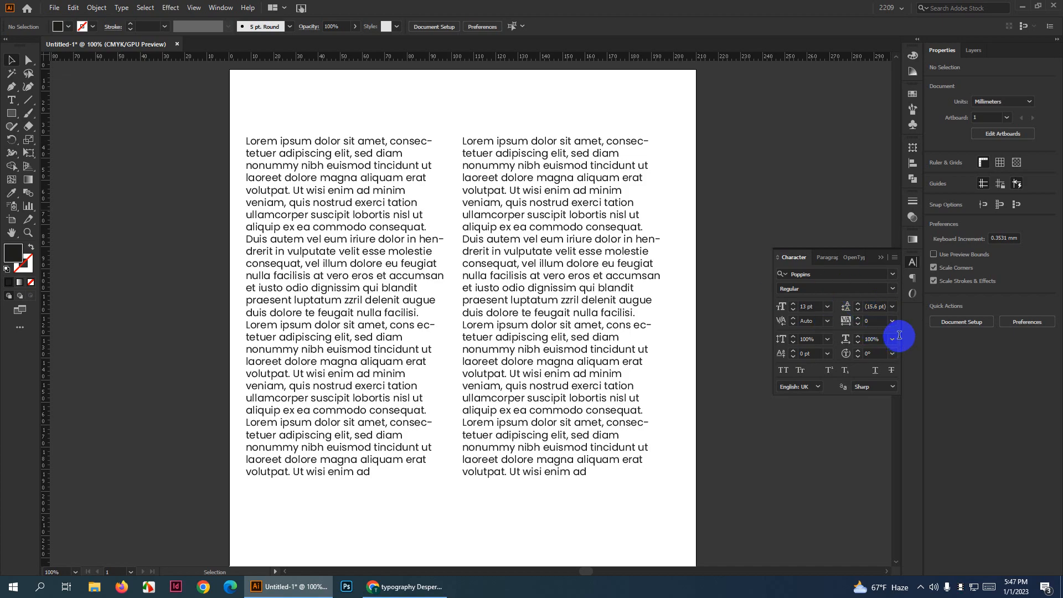
{"action": "left_click", "coordinate": [383, 258]}
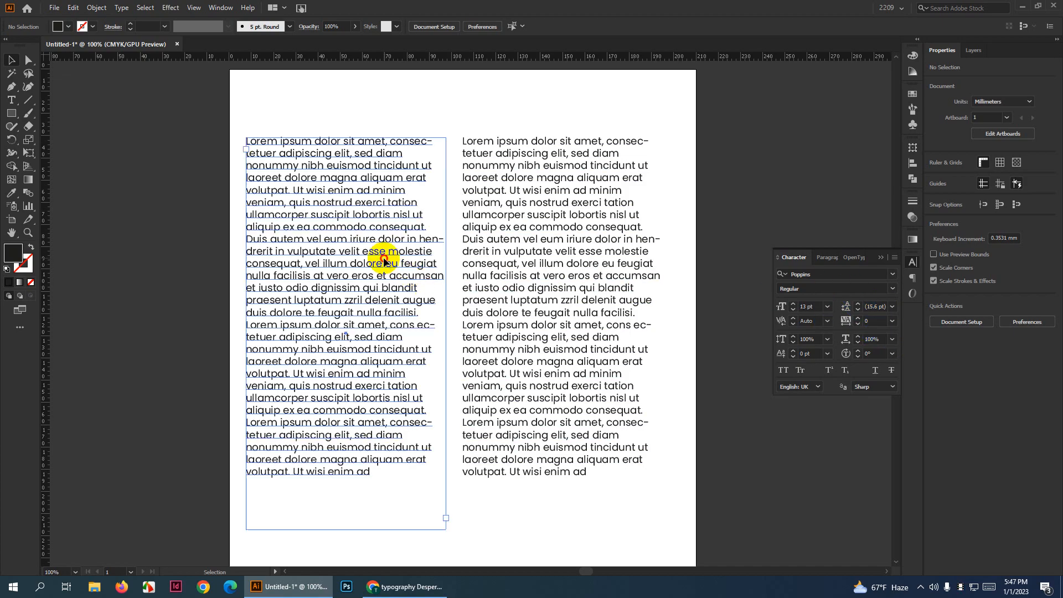
{"action": "left_click", "coordinate": [513, 254], "text": "shift"}
{"action": "left_click", "coordinate": [764, 186]}
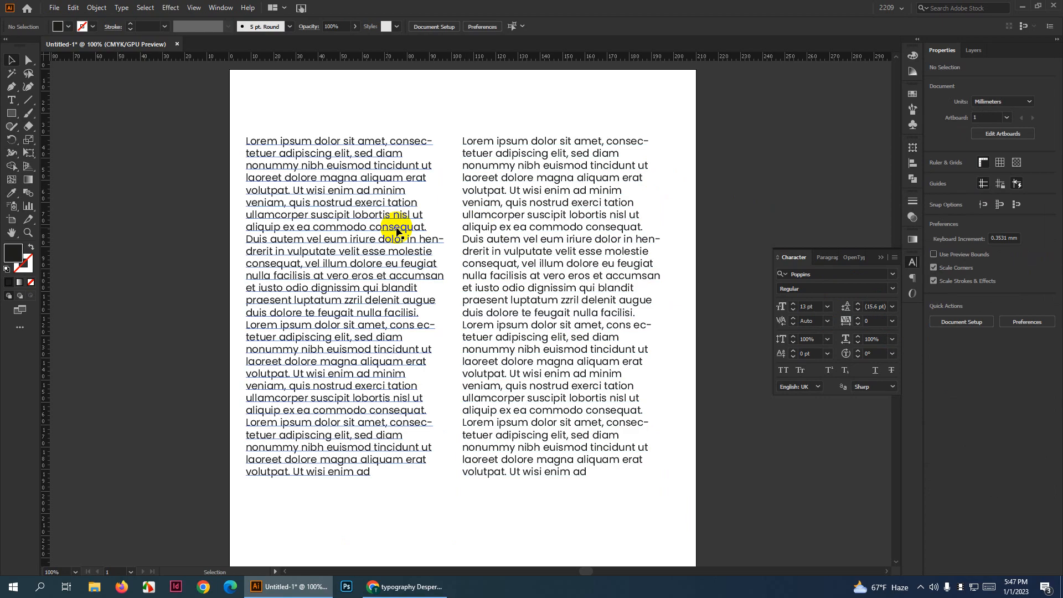
{"action": "left_click", "coordinate": [386, 227]}
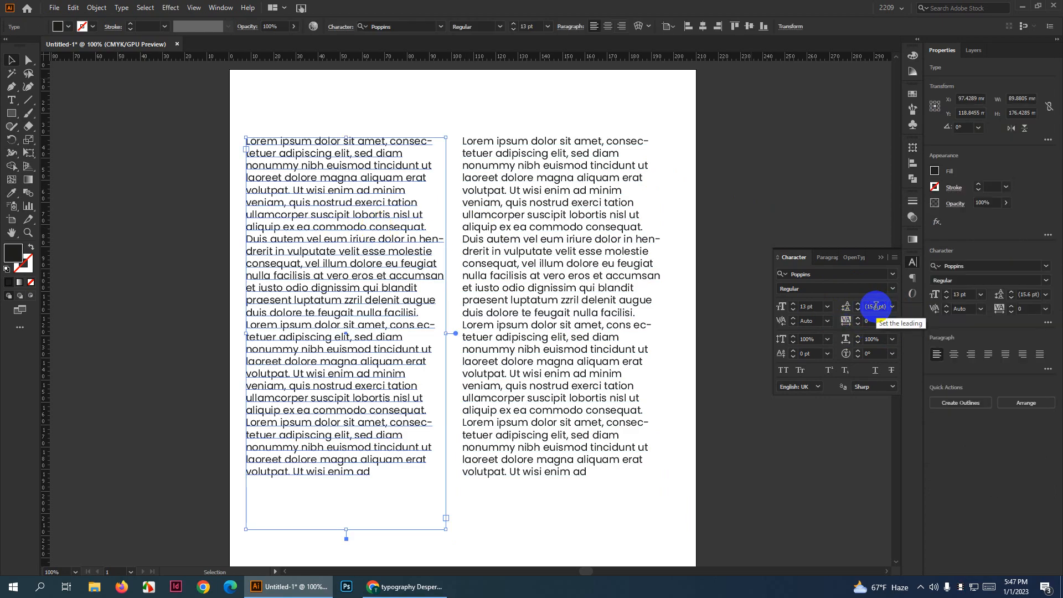
Set the right text column's leading to 1.5 times its 13 pt font size, 19.5 pt
{"action": "left_click", "coordinate": [586, 268]}
{"action": "left_click", "coordinate": [873, 307]}
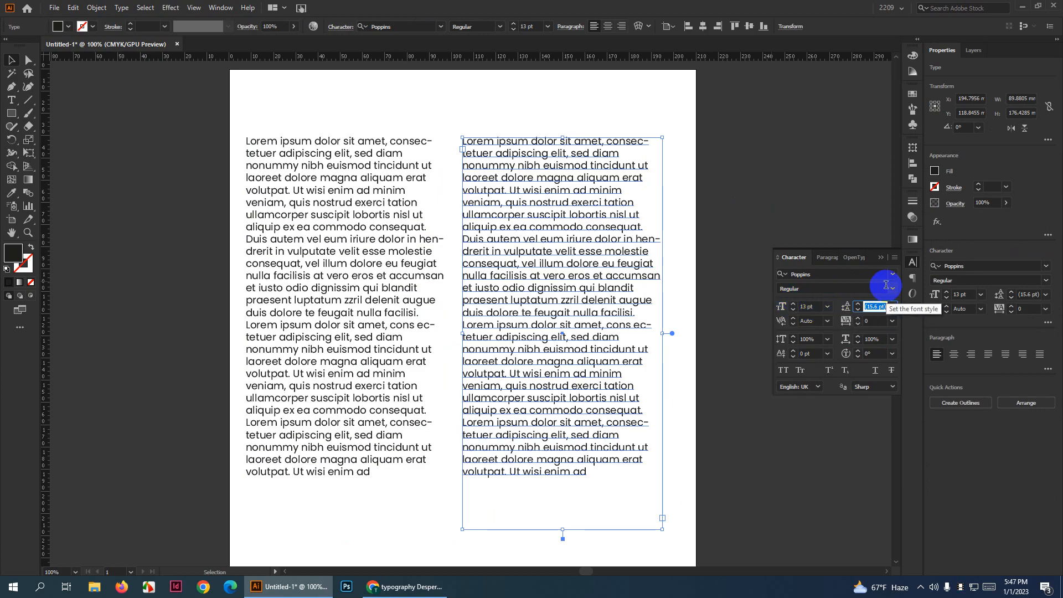
{"action": "type", "text": "13*1.5"}
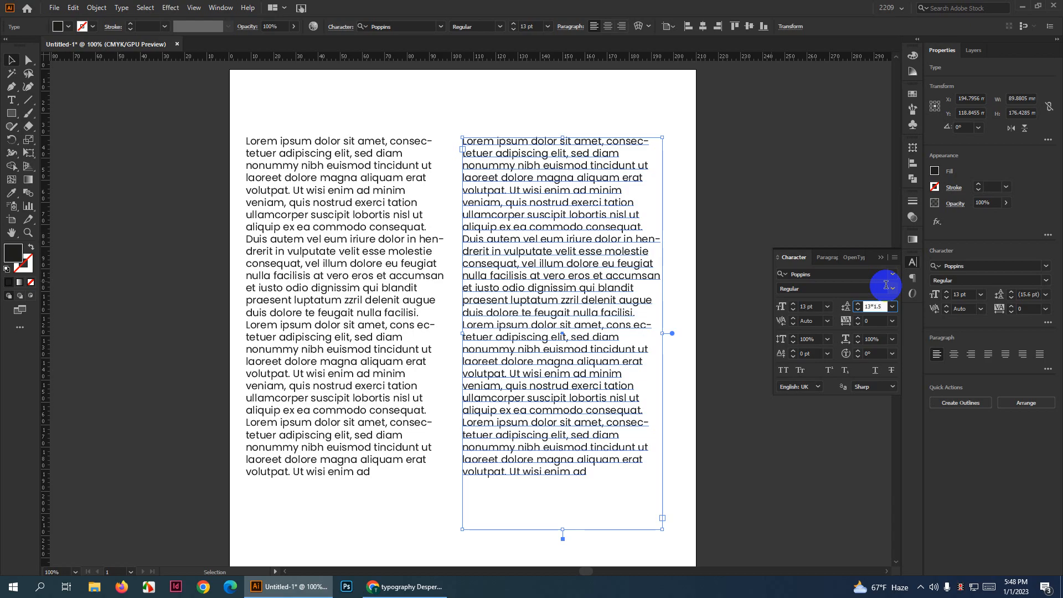
{"action": "key", "text": "Return"}
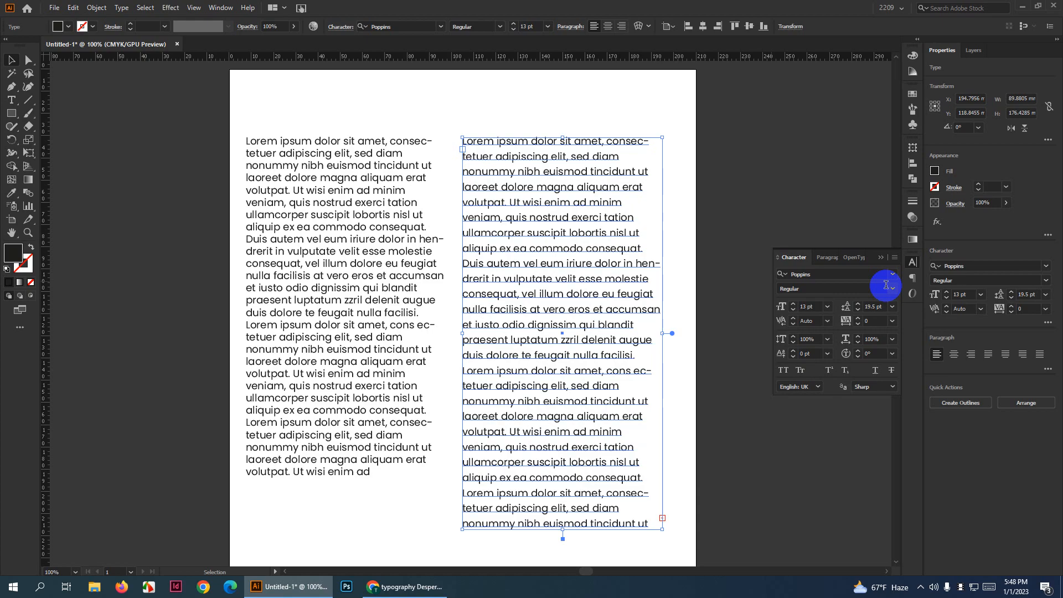
Extend the right text frame about 14 mm downward so that all of its text fits, and deselect it
{"action": "left_click", "coordinate": [474, 438]}
{"action": "scroll", "coordinate": [573, 477], "scroll_direction": "down", "scroll_amount": 2}
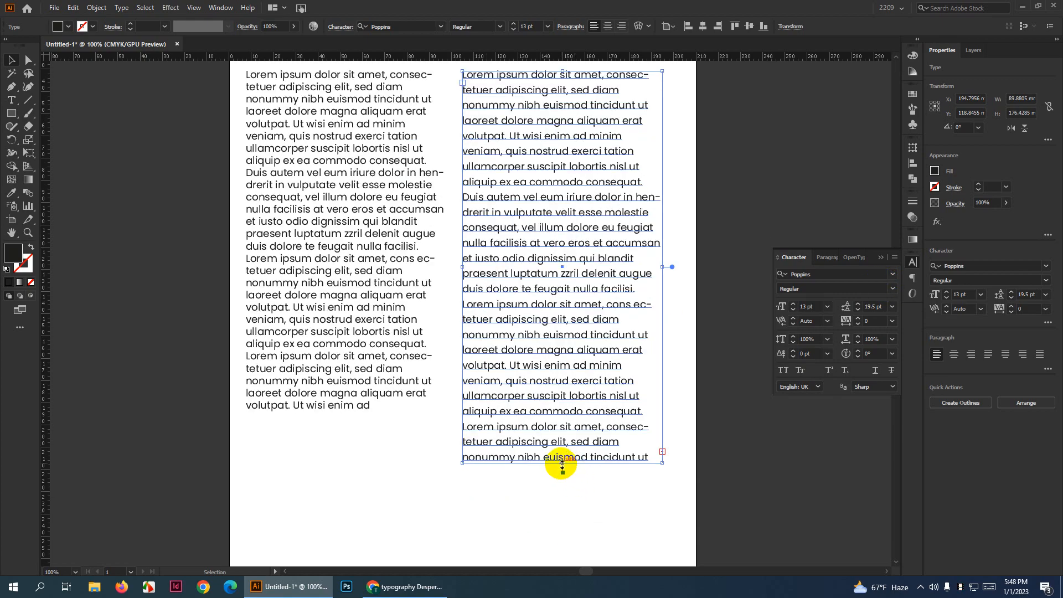
{"action": "left_click_drag", "start_coordinate": [562, 464], "coordinate": [562, 495]}
{"action": "left_click", "coordinate": [739, 482]}
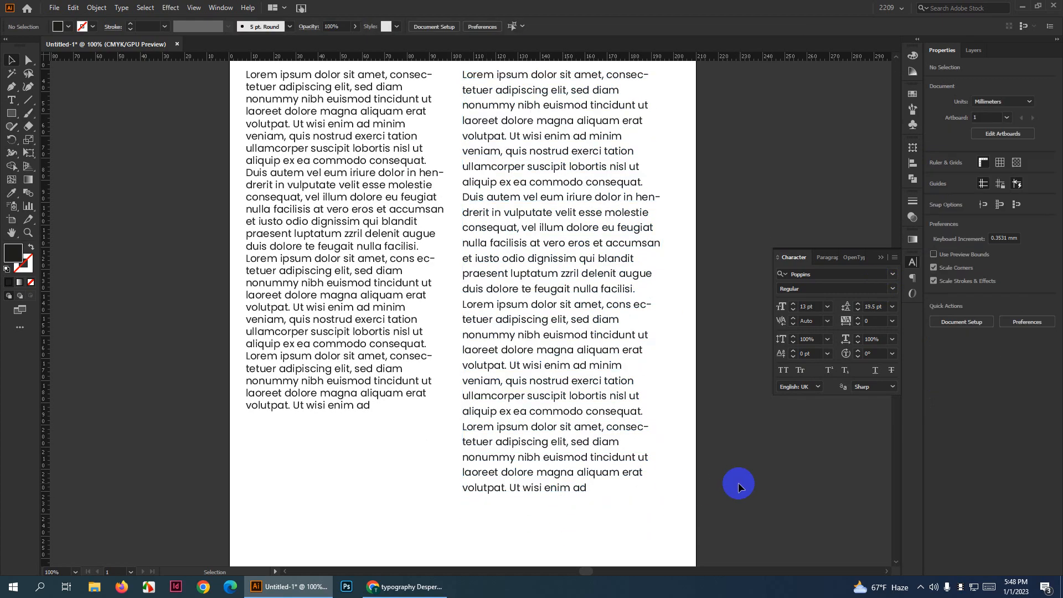
{"action": "scroll", "coordinate": [741, 485], "scroll_direction": "up", "scroll_amount": 2}
{"action": "left_click_drag", "start_coordinate": [742, 487], "coordinate": [738, 477]}
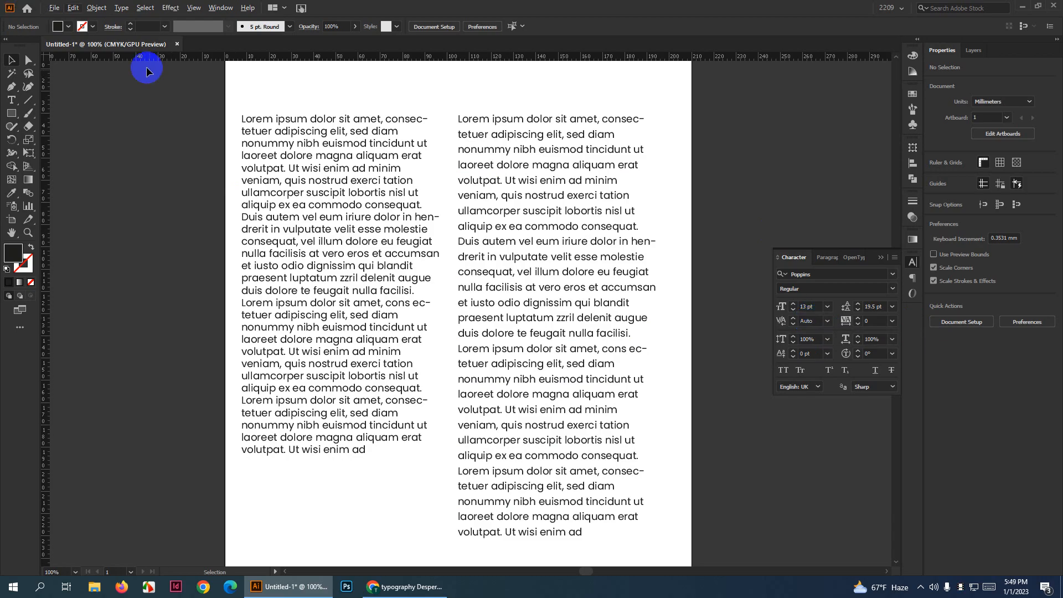
Try kerning values of 102 and 200 between the L and o of the left column's first word
{"action": "scroll", "coordinate": [264, 116], "scroll_direction": "up", "scroll_amount": 6}
{"action": "scroll", "coordinate": [173, 155], "scroll_direction": "up", "scroll_amount": 1}
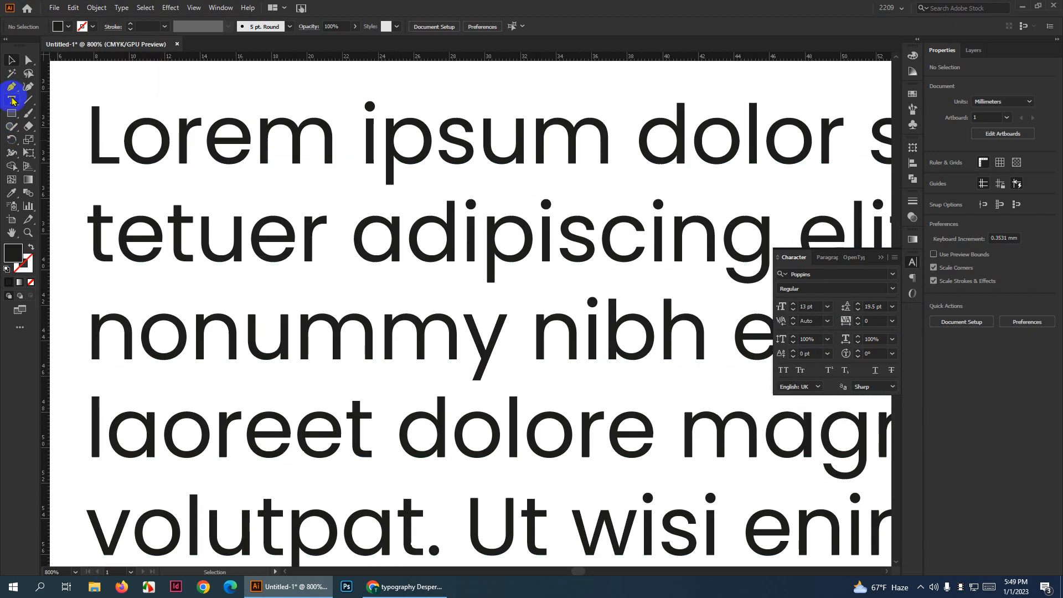
{"action": "left_click", "coordinate": [11, 100]}
{"action": "left_click", "coordinate": [122, 154]}
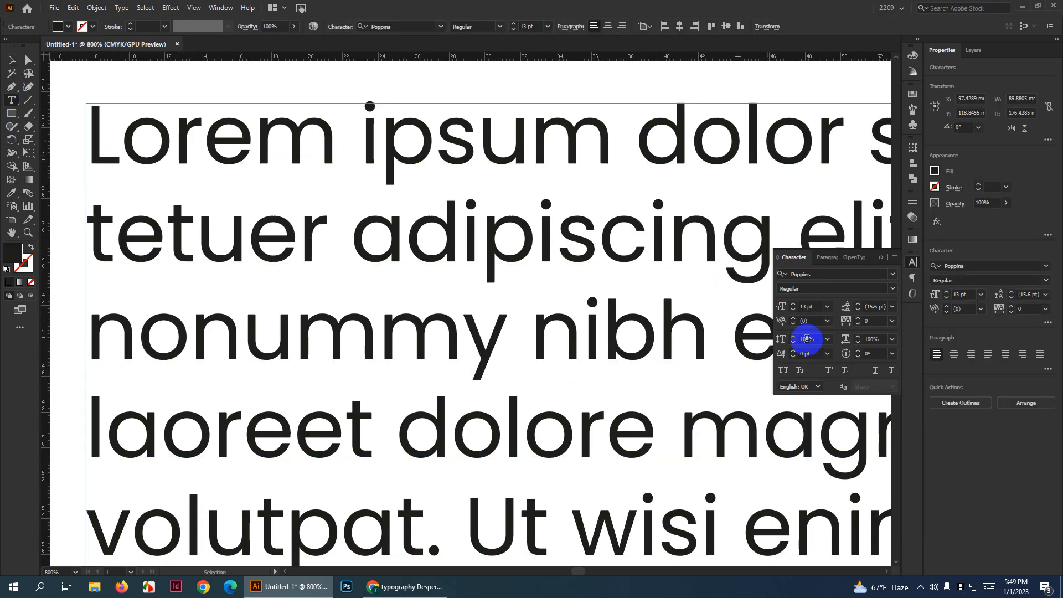
{"action": "scroll", "coordinate": [807, 322], "scroll_direction": "up", "scroll_amount": 12}
{"action": "scroll", "coordinate": [807, 321], "scroll_direction": "up", "scroll_amount": 20}
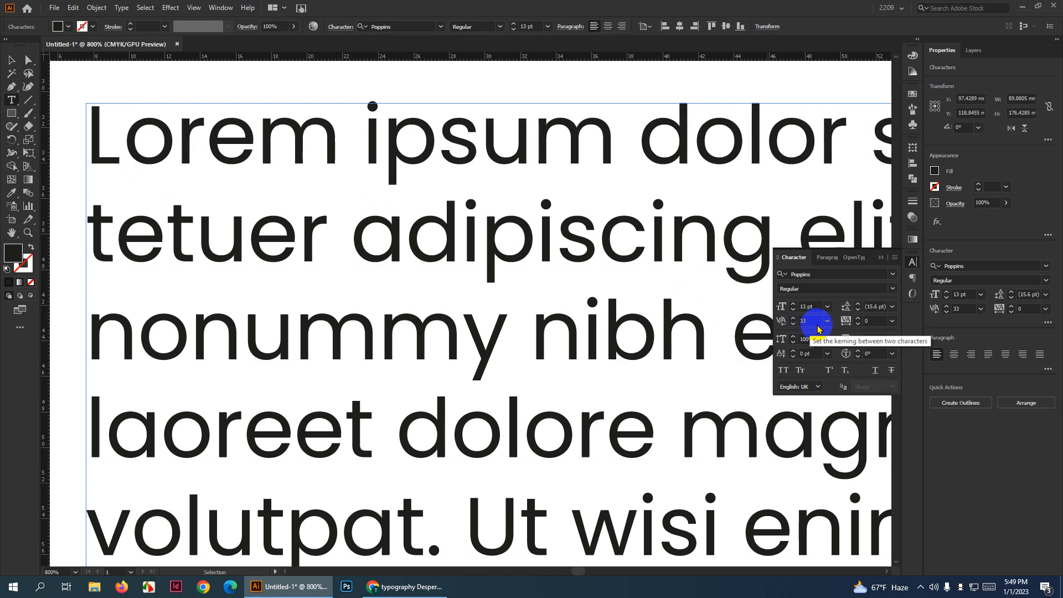
{"action": "scroll", "coordinate": [815, 323], "scroll_direction": "up", "scroll_amount": 20}
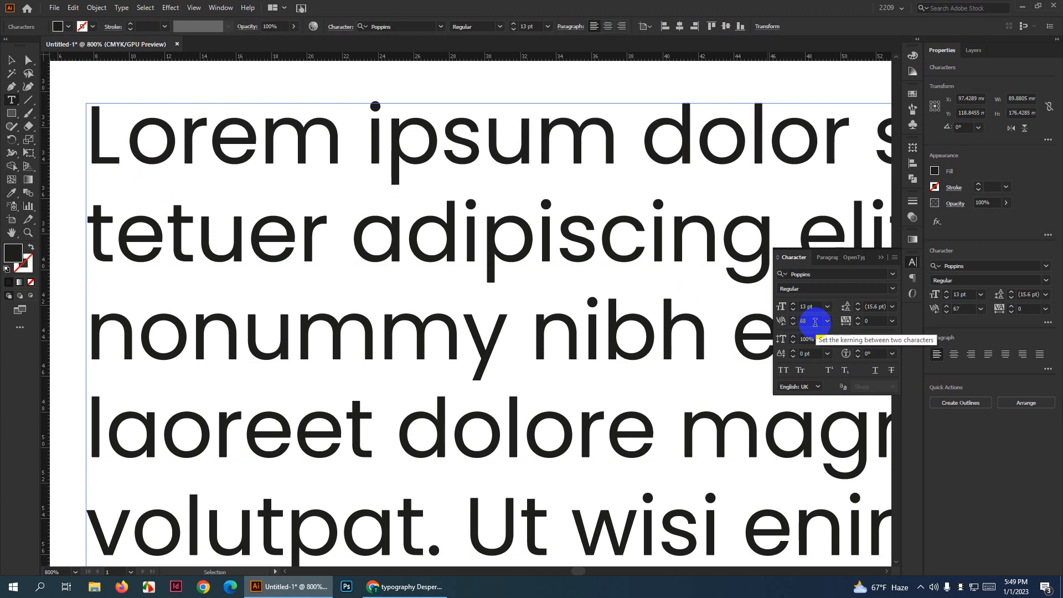
{"action": "scroll", "coordinate": [813, 321], "scroll_direction": "up", "scroll_amount": 7}
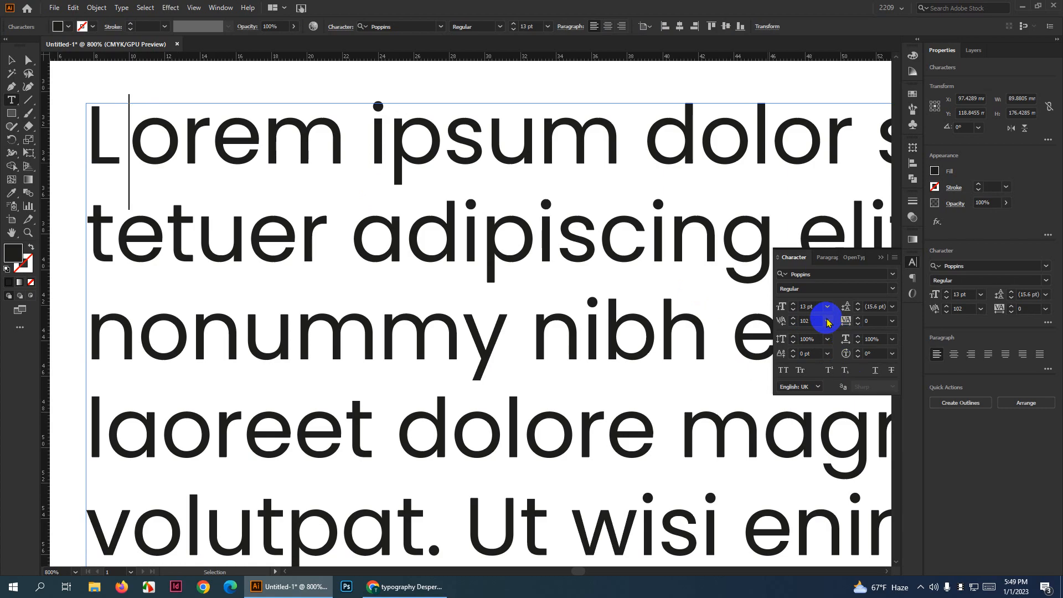
{"action": "left_click", "coordinate": [826, 320]}
{"action": "left_click", "coordinate": [840, 536]}
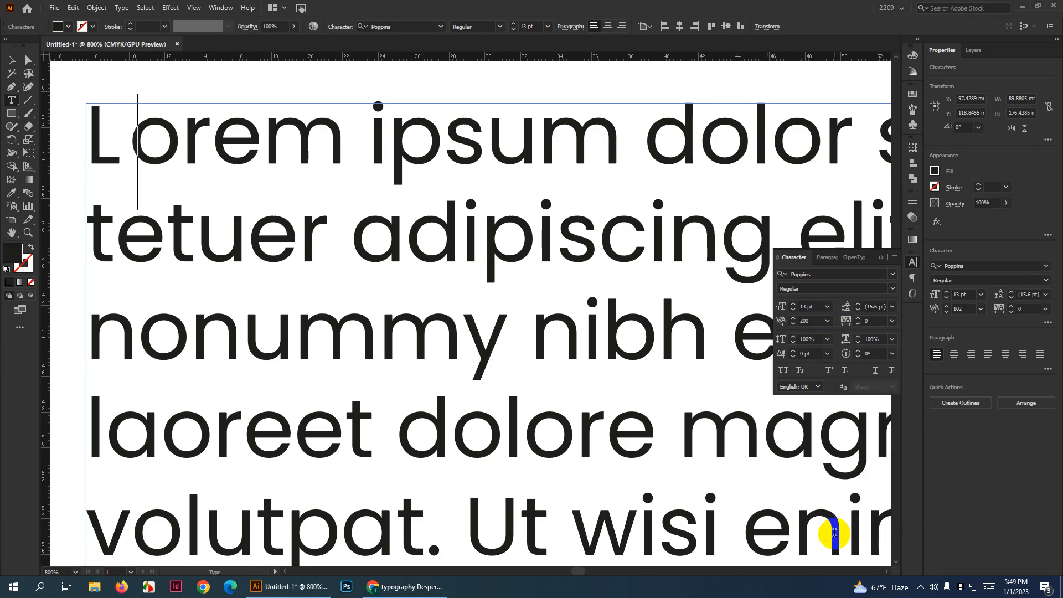
Try the automatic kerning options between the L and o of "Lorem", ending on Auto
{"action": "left_click", "coordinate": [827, 320]}
{"action": "left_click", "coordinate": [843, 335]}
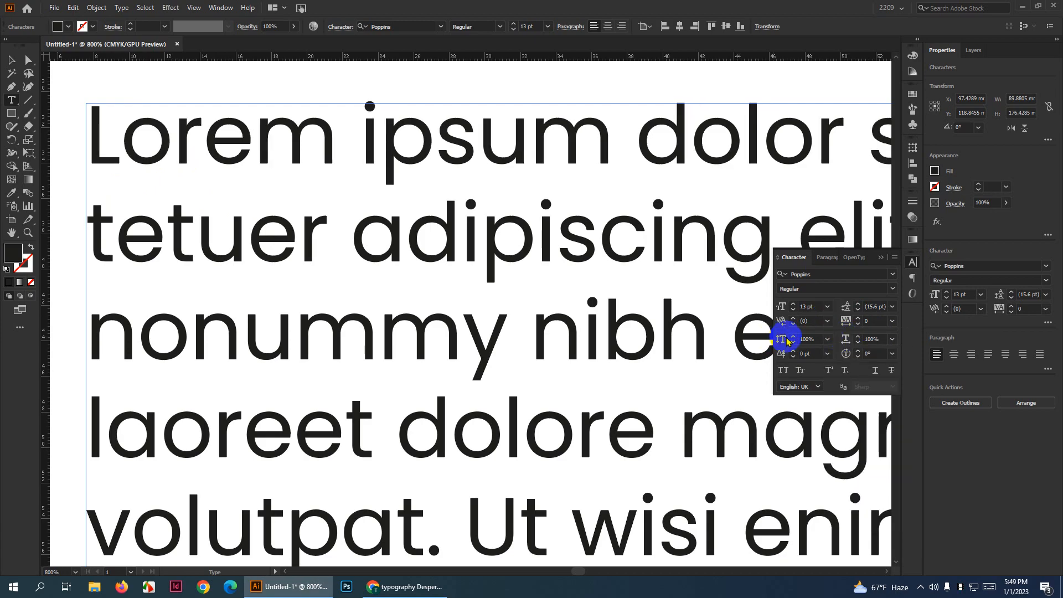
{"action": "left_click", "coordinate": [826, 321]}
{"action": "left_click", "coordinate": [845, 345]}
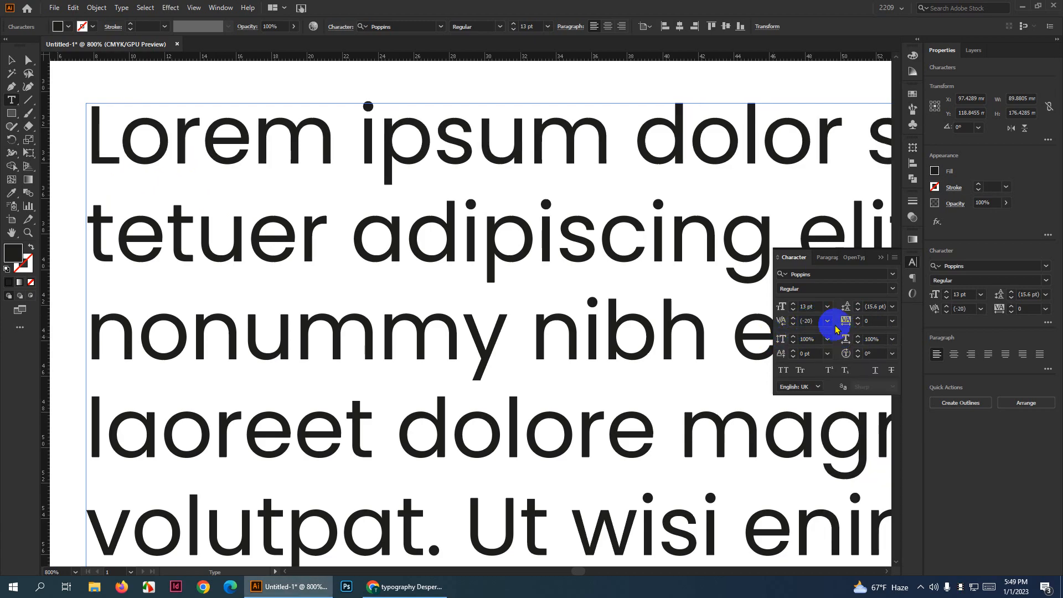
{"action": "left_click", "coordinate": [827, 321]}
{"action": "left_click", "coordinate": [857, 357]}
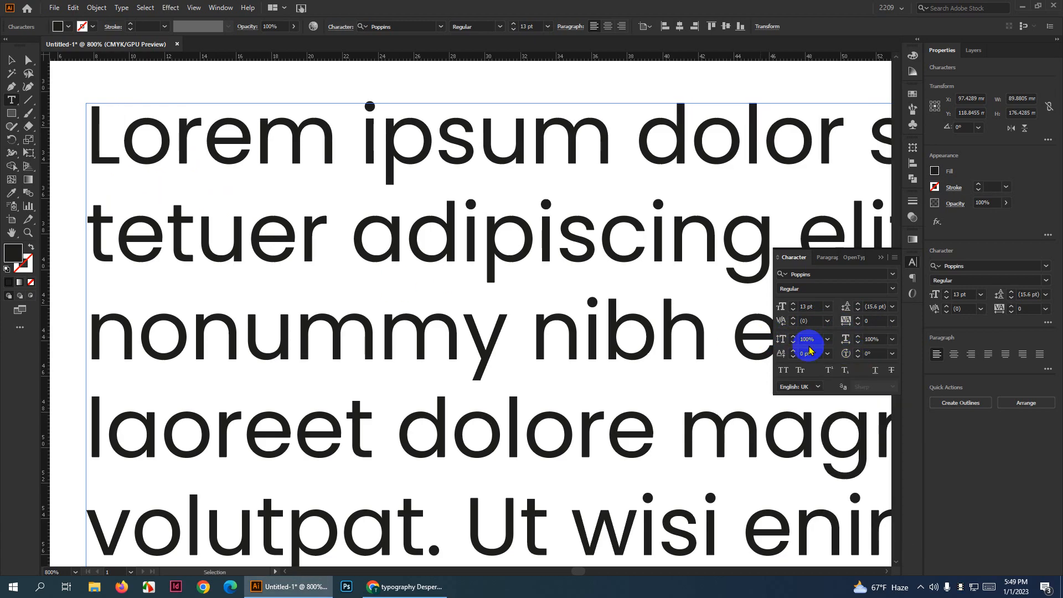
{"action": "left_click", "coordinate": [827, 322]}
{"action": "left_click", "coordinate": [842, 332]}
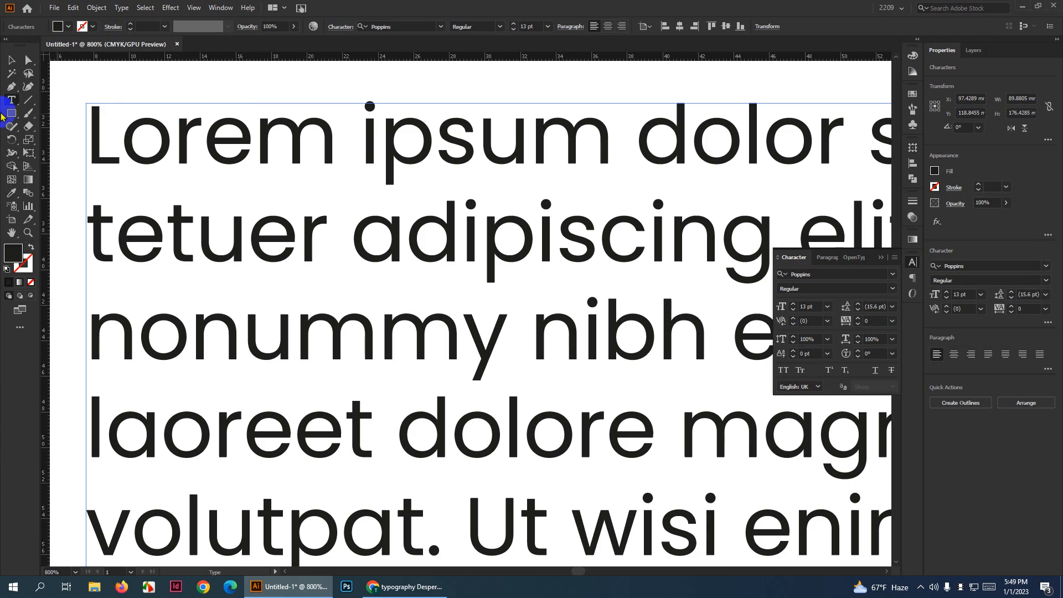
Select the whole left text column as an object and increase its tracking to 86
{"action": "left_click", "coordinate": [11, 61]}
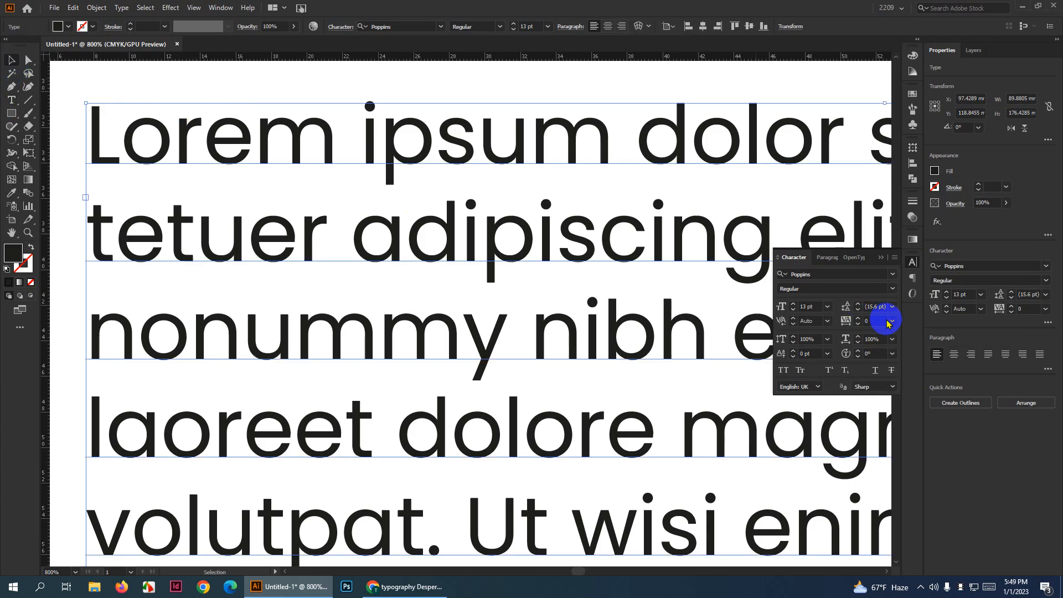
{"action": "scroll", "coordinate": [327, 315], "scroll_direction": "down", "scroll_amount": 4}
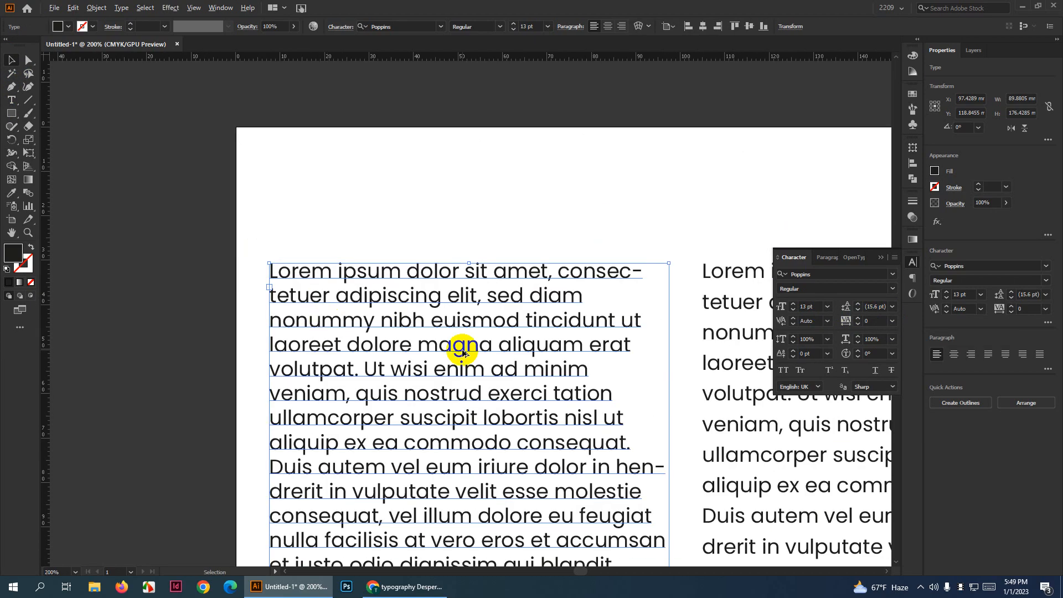
{"action": "scroll", "coordinate": [462, 350], "scroll_direction": "down", "scroll_amount": 2}
{"action": "scroll", "coordinate": [516, 430], "scroll_direction": "down", "scroll_amount": 3}
{"action": "scroll", "coordinate": [517, 432], "scroll_direction": "up", "scroll_amount": 4}
{"action": "scroll", "coordinate": [430, 297], "scroll_direction": "down", "scroll_amount": 2}
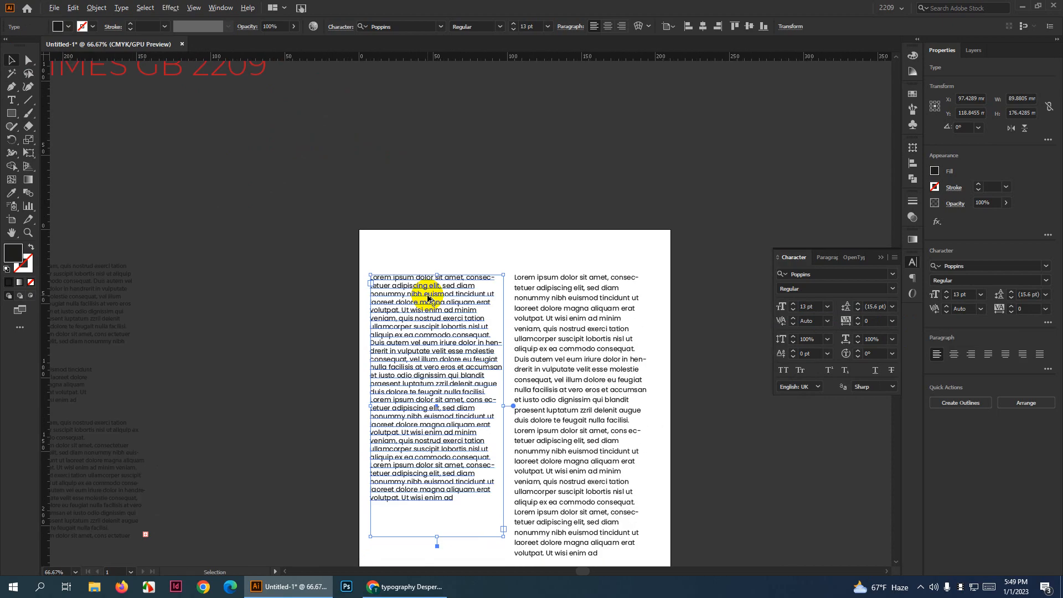
{"action": "scroll", "coordinate": [431, 296], "scroll_direction": "down", "scroll_amount": 2}
{"action": "left_click", "coordinate": [781, 317]}
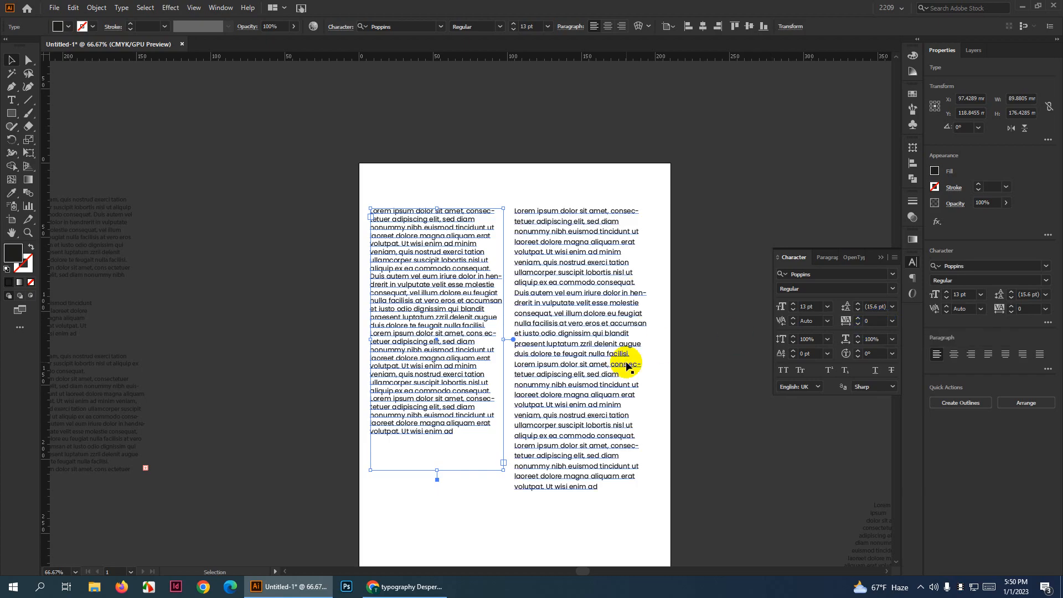
{"action": "scroll", "coordinate": [450, 361], "scroll_direction": "up", "scroll_amount": 1}
{"action": "scroll", "coordinate": [459, 391], "scroll_direction": "up", "scroll_amount": 1}
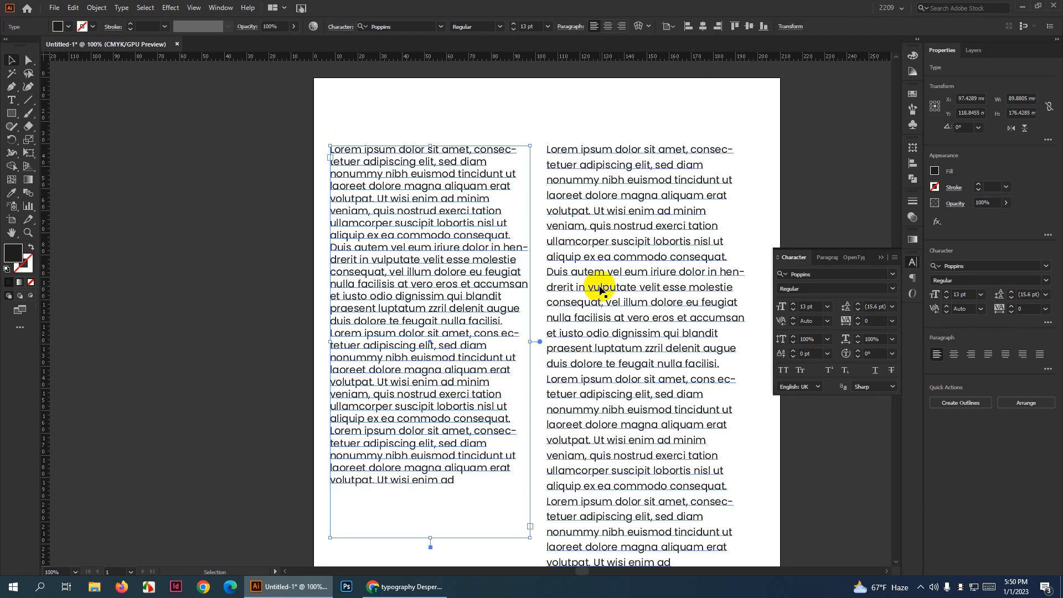
{"action": "scroll", "coordinate": [878, 319], "scroll_direction": "up", "scroll_amount": 10}
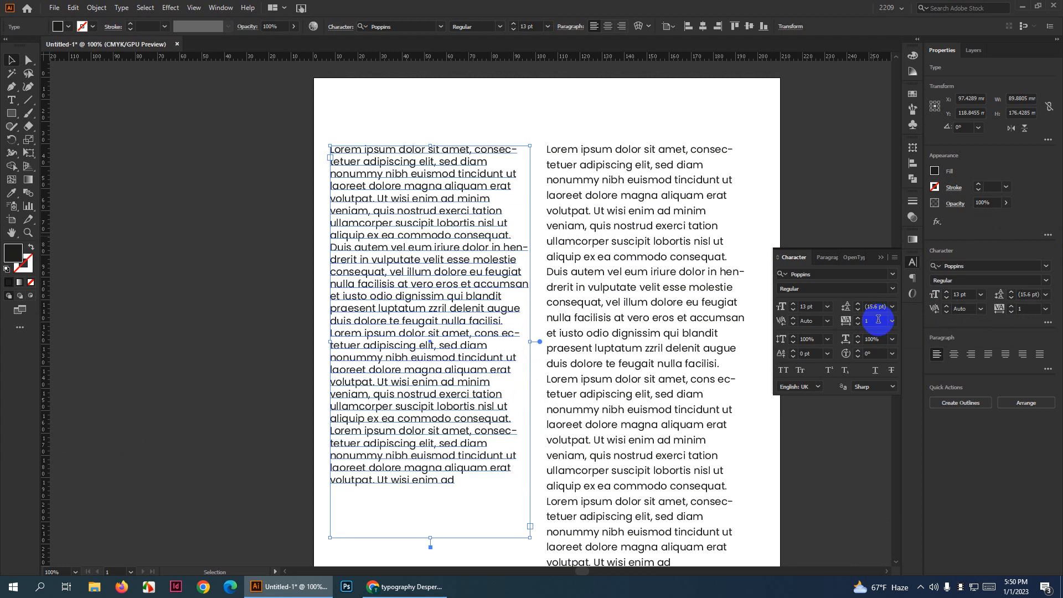
{"action": "scroll", "coordinate": [878, 320], "scroll_direction": "up", "scroll_amount": 20}
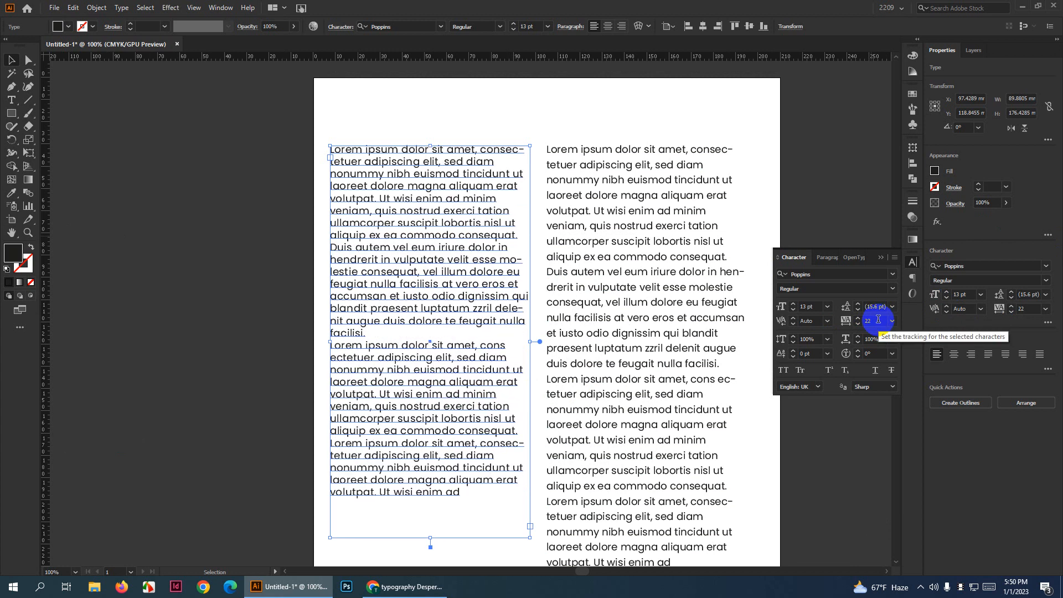
{"action": "scroll", "coordinate": [879, 319], "scroll_direction": "up", "scroll_amount": 20}
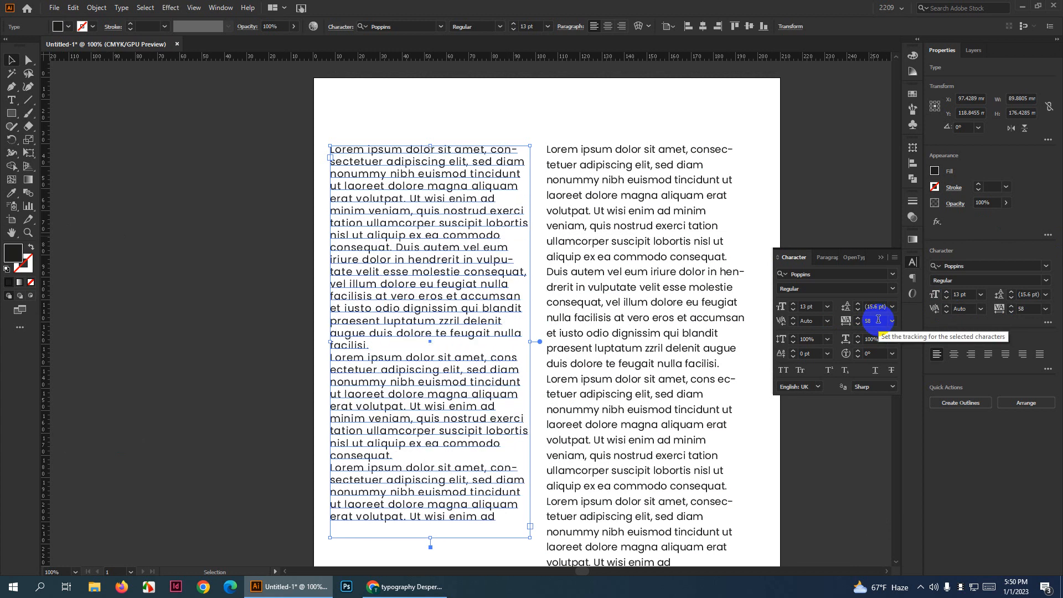
{"action": "scroll", "coordinate": [880, 320], "scroll_direction": "up", "scroll_amount": 13}
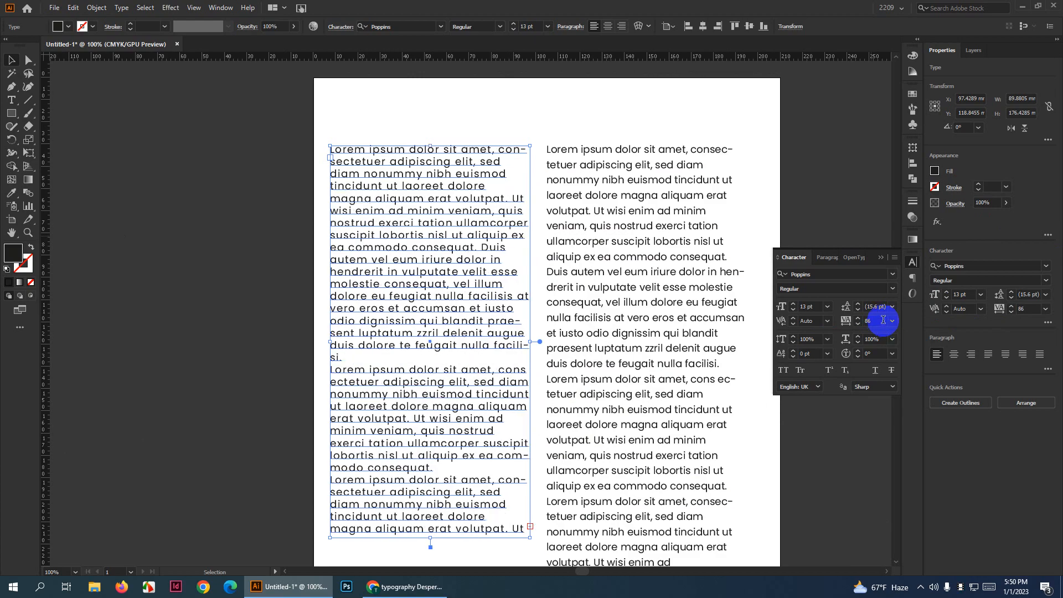
Lower the left column's tracking to 56, set it to 0, and deselect the column
{"action": "scroll", "coordinate": [881, 320], "scroll_direction": "down", "scroll_amount": 20}
{"action": "scroll", "coordinate": [880, 318], "scroll_direction": "down", "scroll_amount": 5}
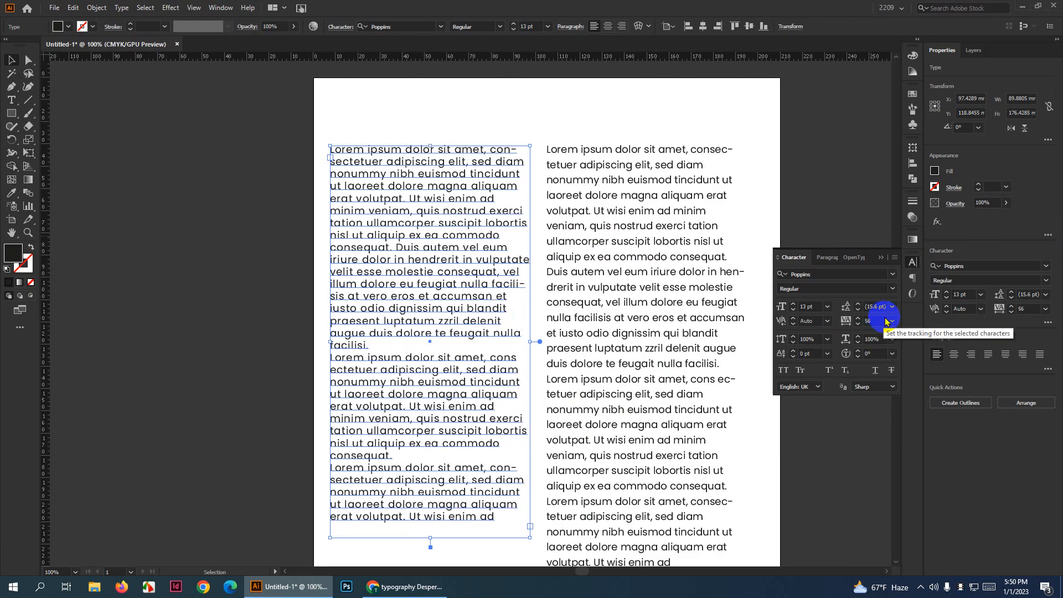
{"action": "left_click", "coordinate": [892, 321]}
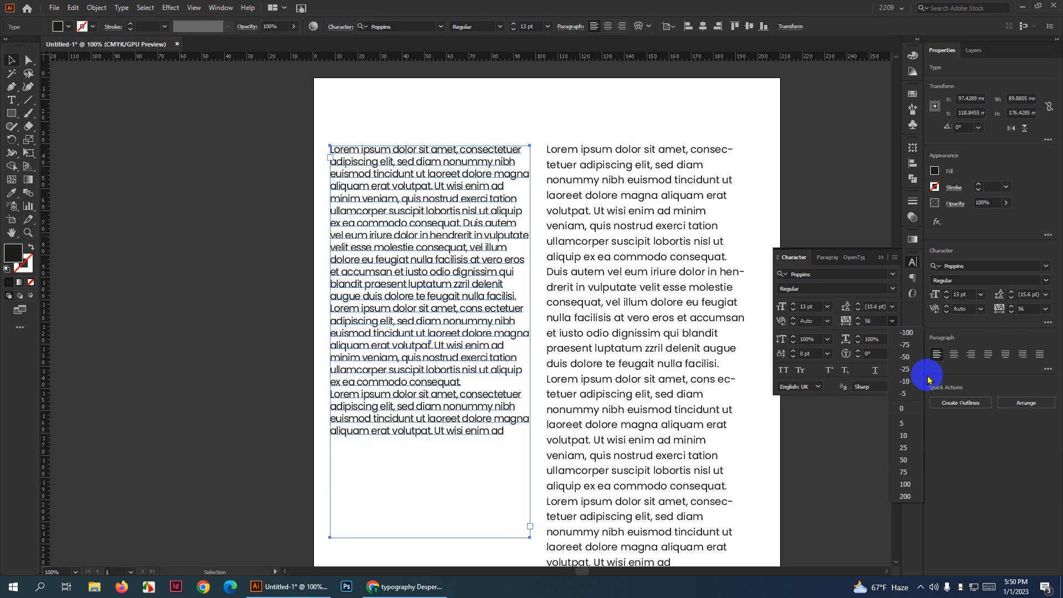
{"action": "left_click", "coordinate": [903, 408]}
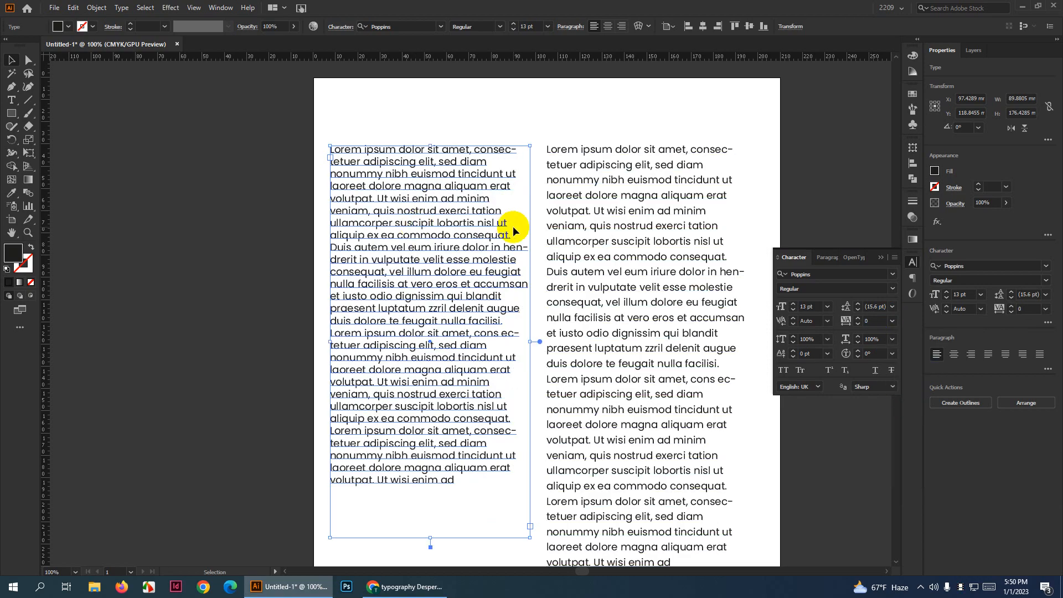
{"action": "scroll", "coordinate": [436, 265], "scroll_direction": "down", "scroll_amount": 3}
{"action": "left_click", "coordinate": [659, 220]}
Select the left text column as an object and set its tracking to 10
{"action": "scroll", "coordinate": [430, 329], "scroll_direction": "up", "scroll_amount": 3}
{"action": "scroll", "coordinate": [438, 324], "scroll_direction": "up", "scroll_amount": 2}
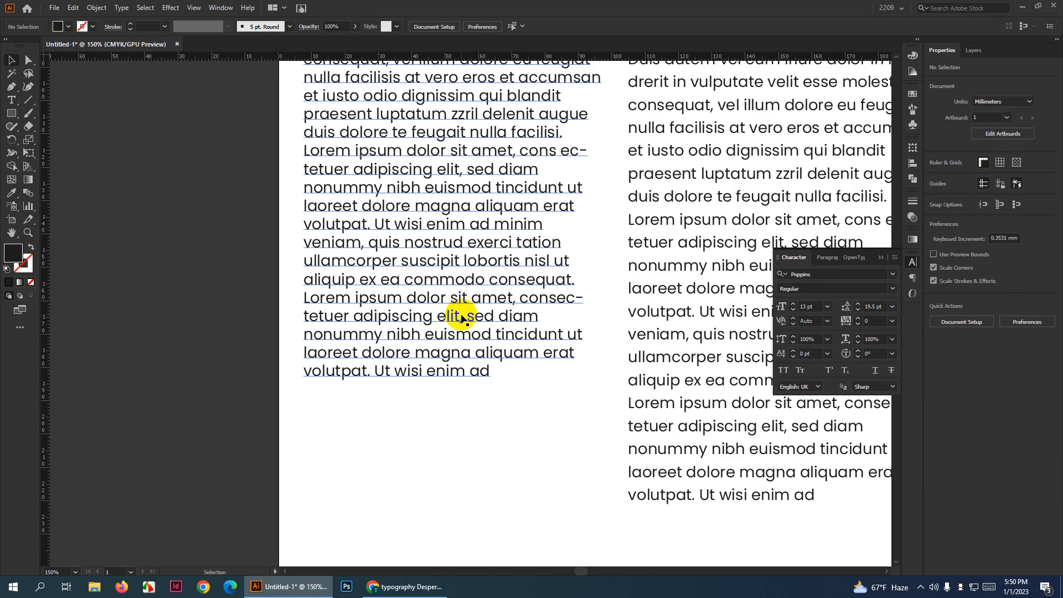
{"action": "scroll", "coordinate": [463, 315], "scroll_direction": "down", "scroll_amount": 4}
{"action": "scroll", "coordinate": [459, 318], "scroll_direction": "up", "scroll_amount": 4}
{"action": "scroll", "coordinate": [456, 321], "scroll_direction": "down", "scroll_amount": 4}
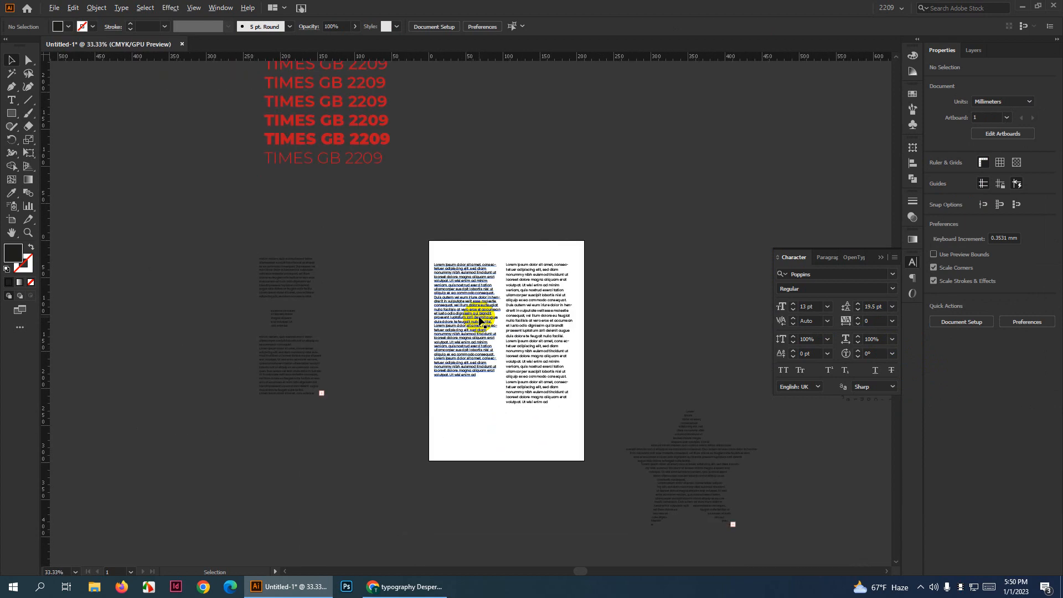
{"action": "scroll", "coordinate": [479, 321], "scroll_direction": "up", "scroll_amount": 1}
{"action": "left_click", "coordinate": [658, 327]}
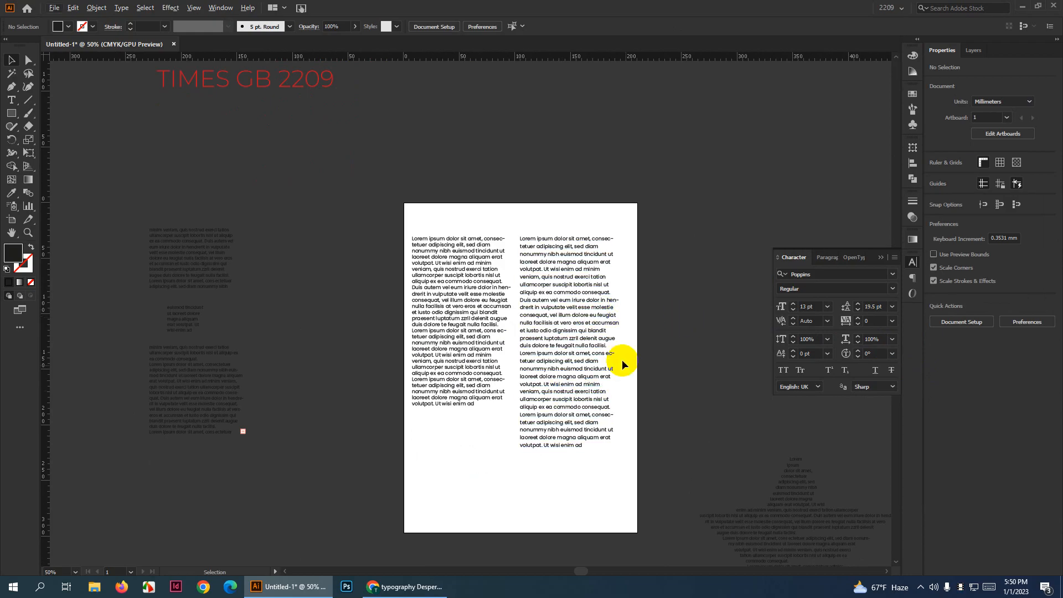
{"action": "scroll", "coordinate": [621, 339], "scroll_direction": "up", "scroll_amount": 3}
{"action": "left_click", "coordinate": [403, 283]}
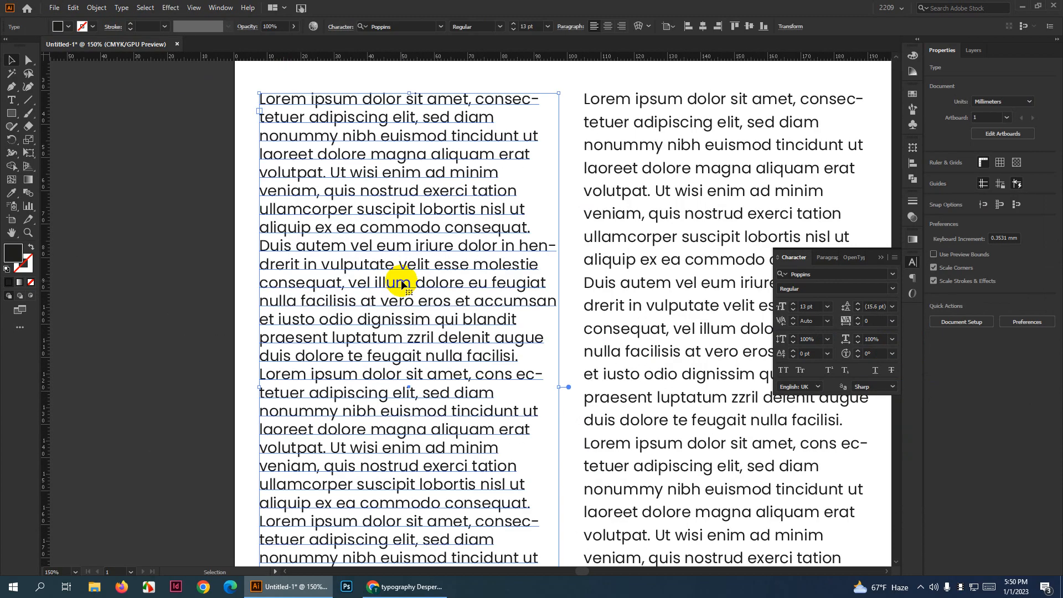
{"action": "scroll", "coordinate": [878, 319], "scroll_direction": "up", "scroll_amount": 12}
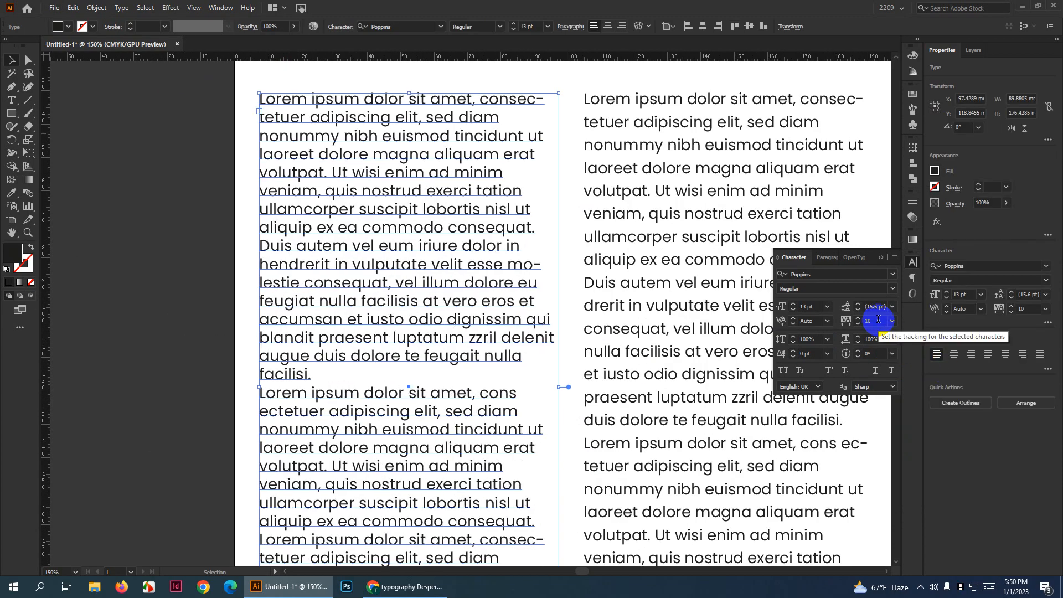
Examine the left column's letter spacing up close and against the right column, with nothing selected
{"action": "scroll", "coordinate": [870, 319], "scroll_direction": "down", "scroll_amount": 2}
{"action": "scroll", "coordinate": [510, 278], "scroll_direction": "down", "scroll_amount": 2}
{"action": "scroll", "coordinate": [335, 174], "scroll_direction": "up", "scroll_amount": 3}
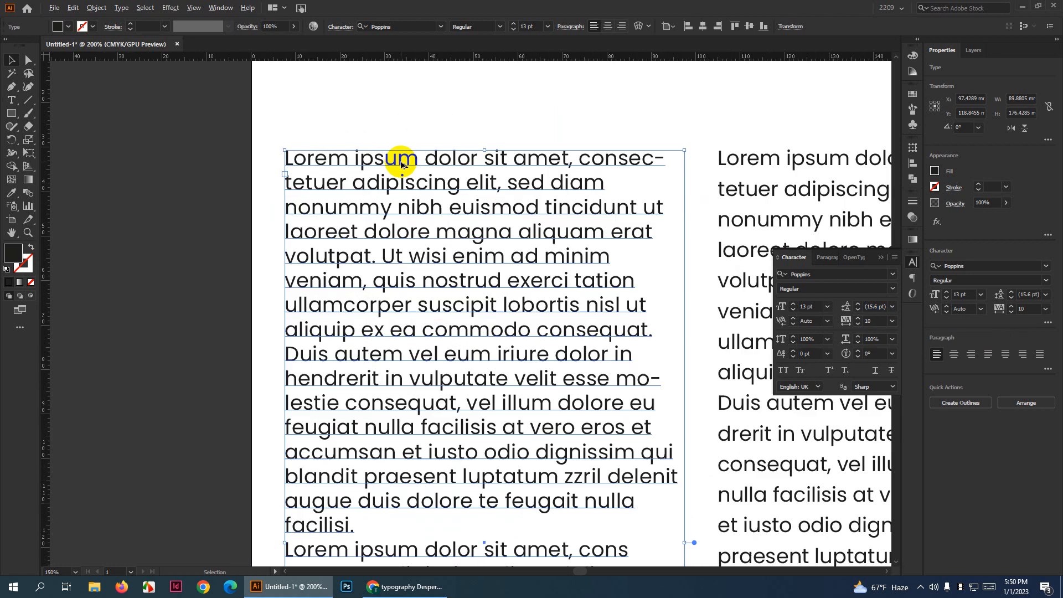
{"action": "scroll", "coordinate": [592, 163], "scroll_direction": "up", "scroll_amount": 2}
{"action": "scroll", "coordinate": [458, 152], "scroll_direction": "down", "scroll_amount": 6}
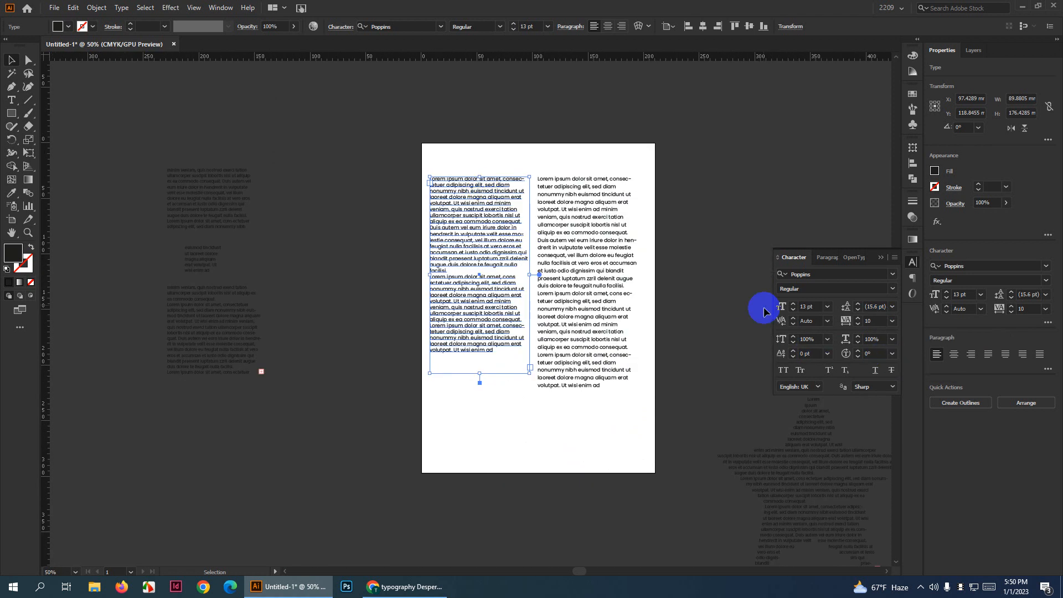
{"action": "left_click", "coordinate": [715, 216]}
{"action": "scroll", "coordinate": [648, 268], "scroll_direction": "up", "scroll_amount": 3}
{"action": "scroll", "coordinate": [686, 268], "scroll_direction": "down", "scroll_amount": 3}
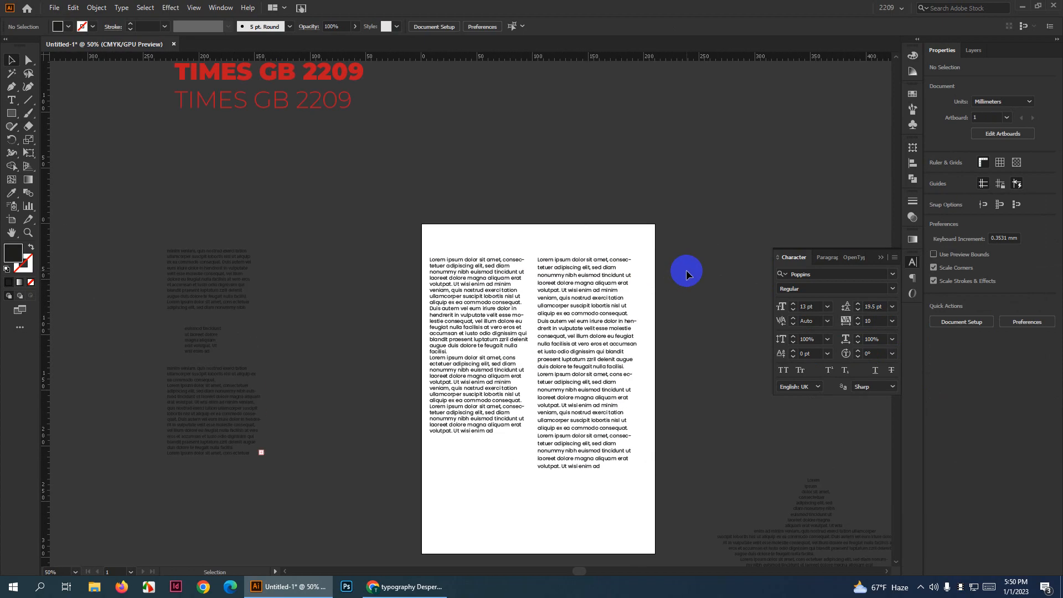
Add the point text "LOGO" at the artboard's upper edge above the columns and select it as an object
{"action": "scroll", "coordinate": [567, 233], "scroll_direction": "up", "scroll_amount": 1}
{"action": "scroll", "coordinate": [567, 234], "scroll_direction": "up", "scroll_amount": 1}
{"action": "left_click", "coordinate": [11, 100]}
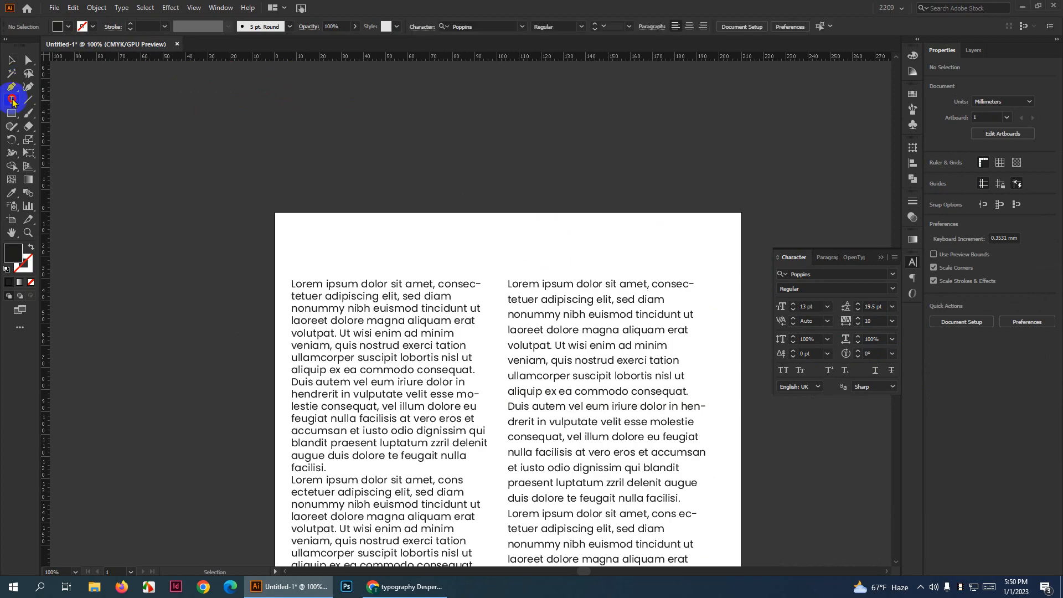
{"action": "left_click", "coordinate": [389, 222]}
{"action": "type", "text": "LOGO"}
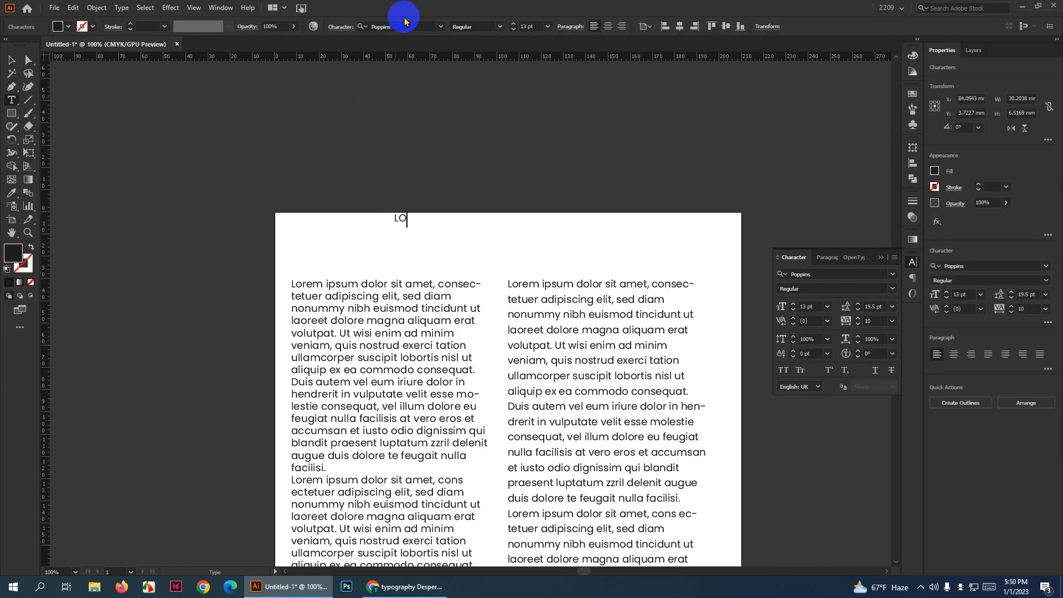
{"action": "left_click", "coordinate": [14, 57]}
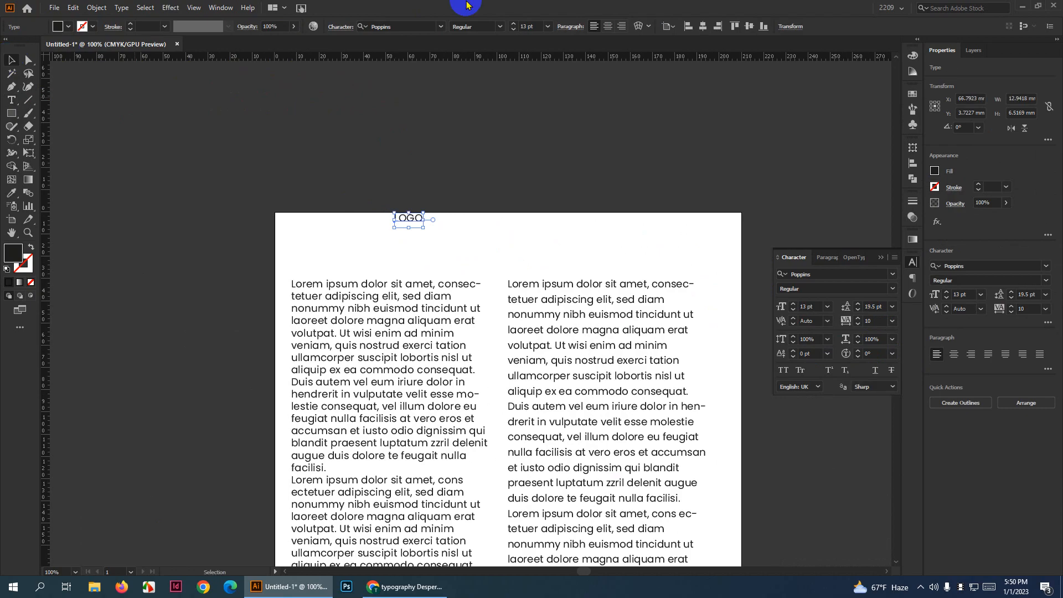
Set the "LOGO" text to Poppins Bold and enlarge its font size to 67 pt
{"action": "left_click", "coordinate": [500, 26]}
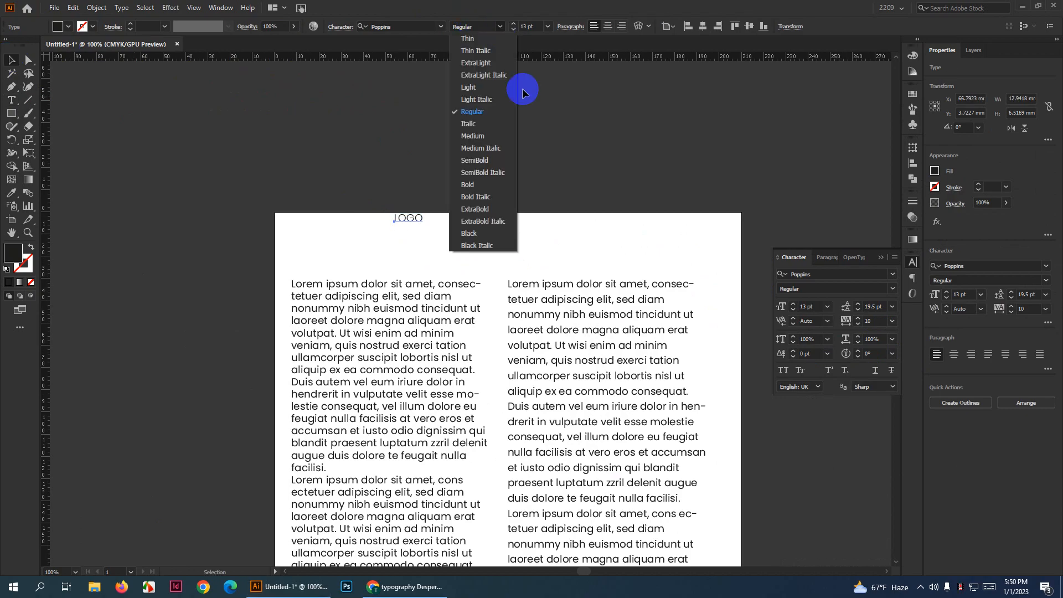
{"action": "left_click", "coordinate": [483, 184]}
{"action": "scroll", "coordinate": [531, 26], "scroll_direction": "up", "scroll_amount": 5}
{"action": "scroll", "coordinate": [532, 26], "scroll_direction": "up", "scroll_amount": 20}
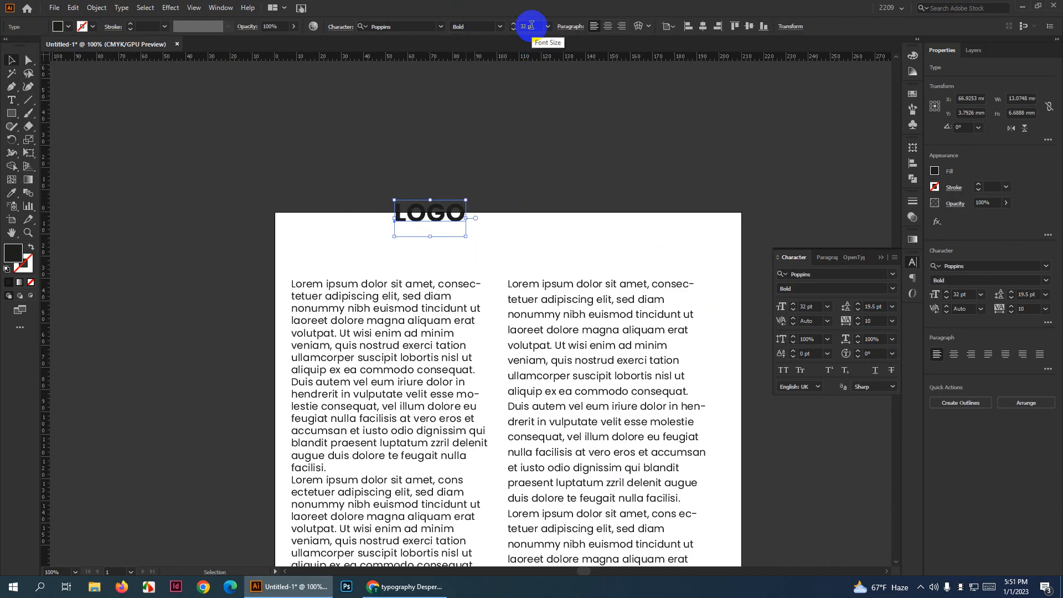
{"action": "scroll", "coordinate": [482, 228], "scroll_direction": "up", "scroll_amount": 2}
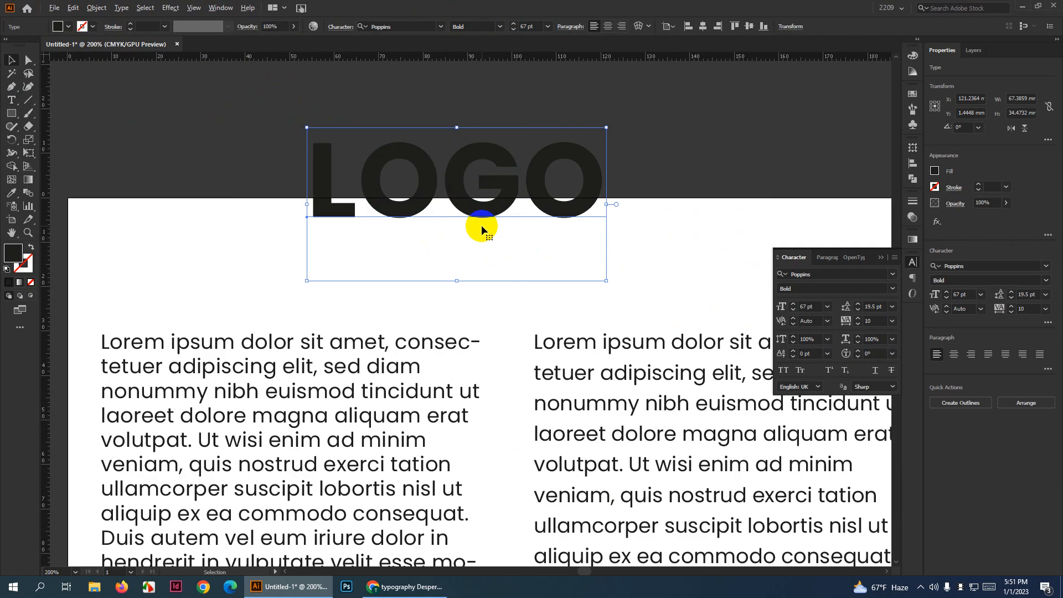
Move the "LOGO" text about 47 mm up, off the artboard, and fill it with white
{"action": "scroll", "coordinate": [490, 198], "scroll_direction": "up", "scroll_amount": 4}
{"action": "left_click_drag", "start_coordinate": [522, 396], "coordinate": [522, 191]}
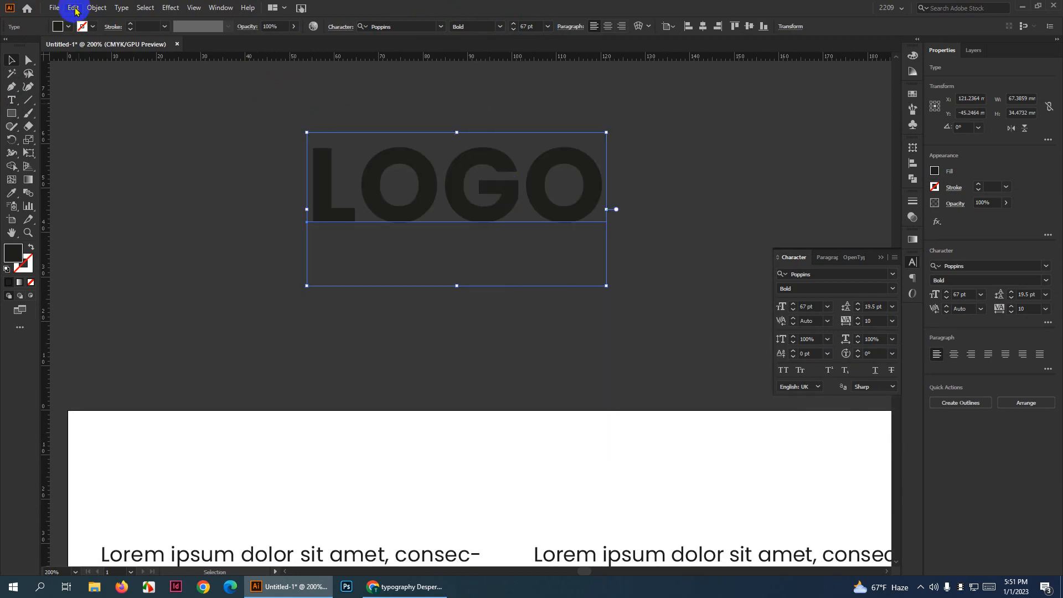
{"action": "left_click", "coordinate": [57, 26]}
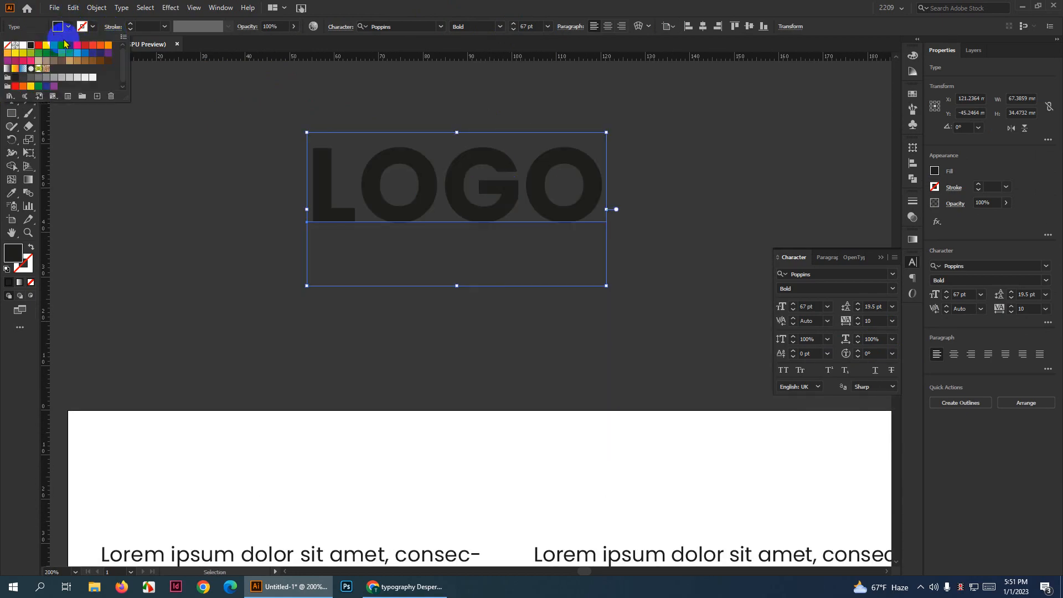
{"action": "left_click", "coordinate": [20, 47]}
Duplicate the "LOGO" text about 21 mm straight below the original and replace the copy's wording with "Slogan"
{"action": "left_click_drag", "start_coordinate": [450, 190], "coordinate": [448, 285]}
{"action": "double_click", "coordinate": [451, 285]}
{"action": "key", "text": "ctrl+a"}
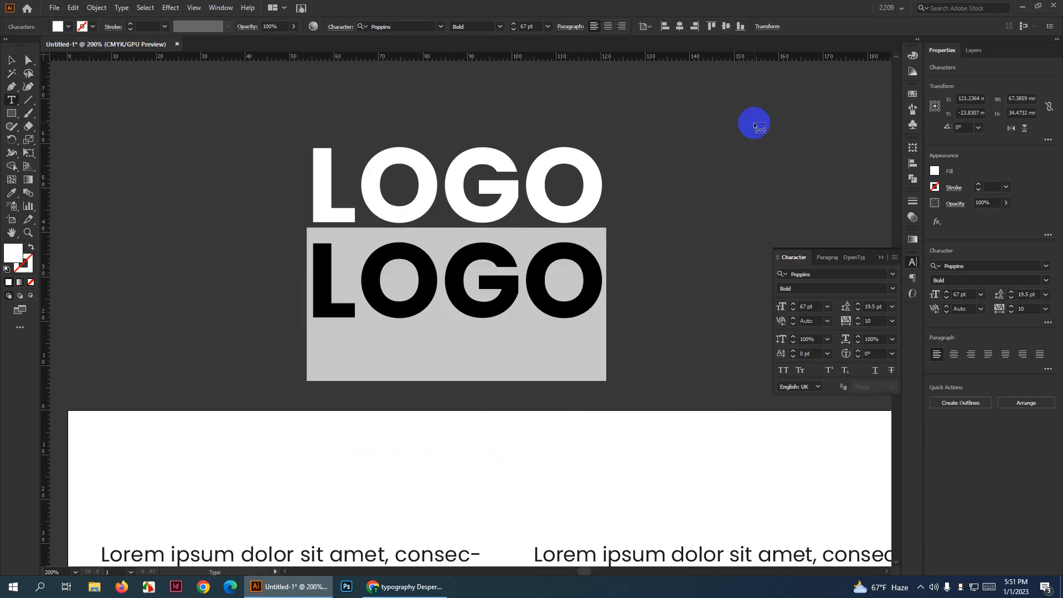
{"action": "type", "text": "Slogan"}
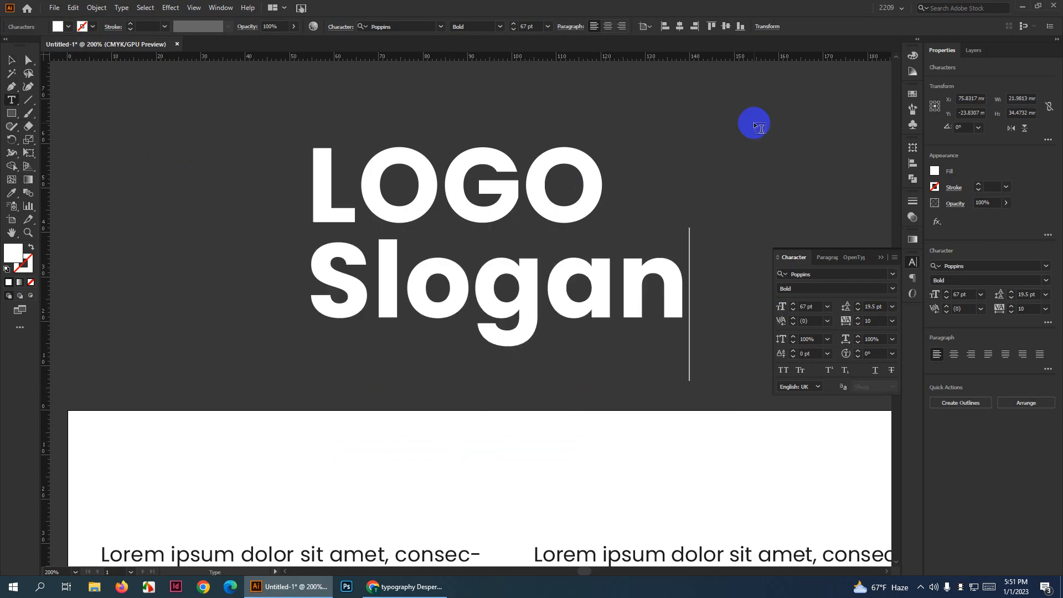
Complete the second text line as "Slogan here" and place it at 13 pt directly beneath LOGO
{"action": "type", "text": " here"}
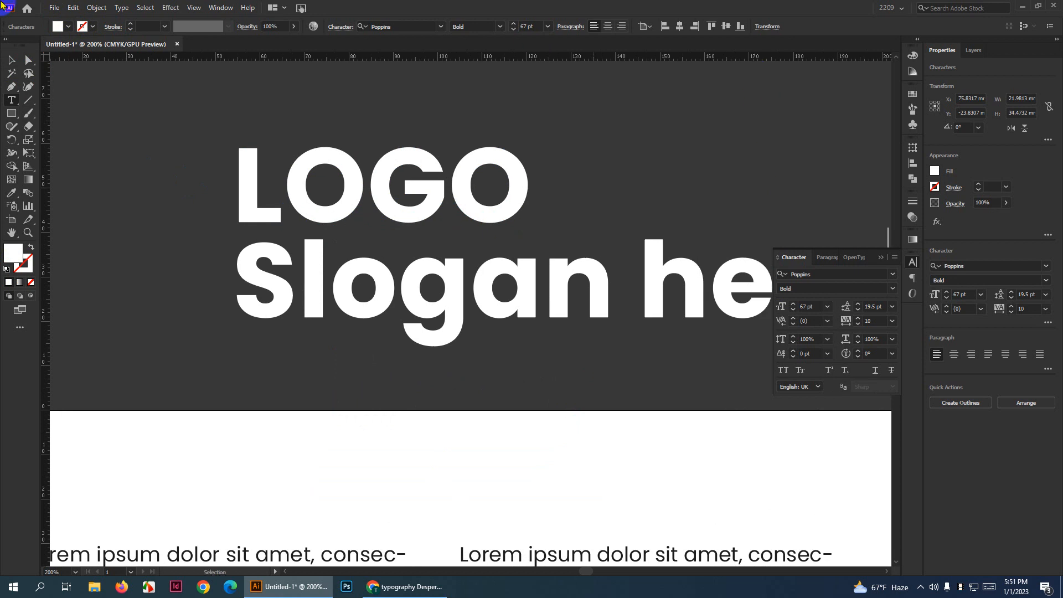
{"action": "left_click", "coordinate": [11, 59]}
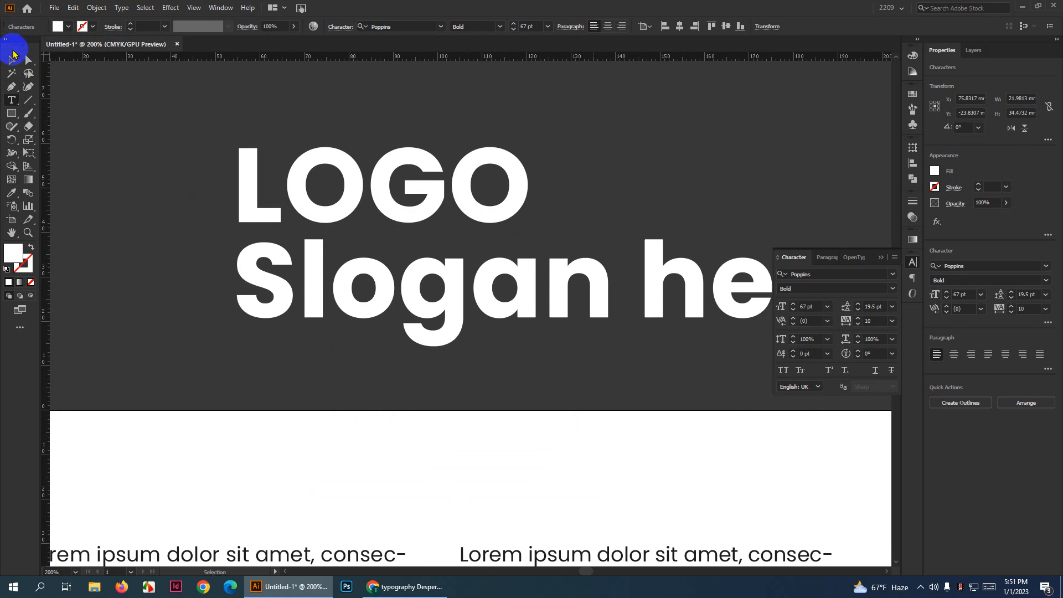
{"action": "left_click", "coordinate": [546, 27]}
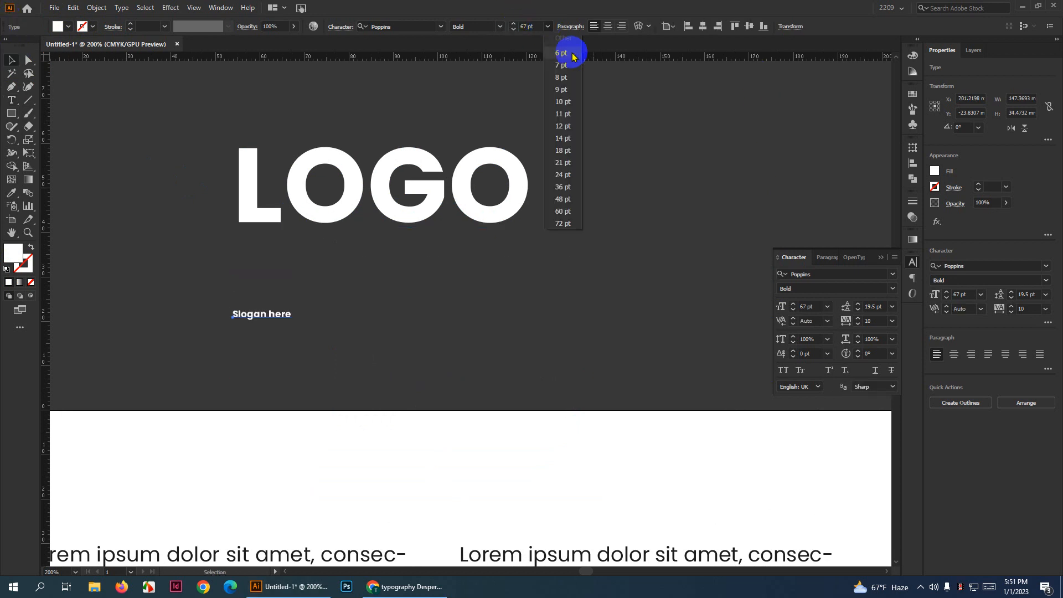
{"action": "left_click", "coordinate": [564, 101]}
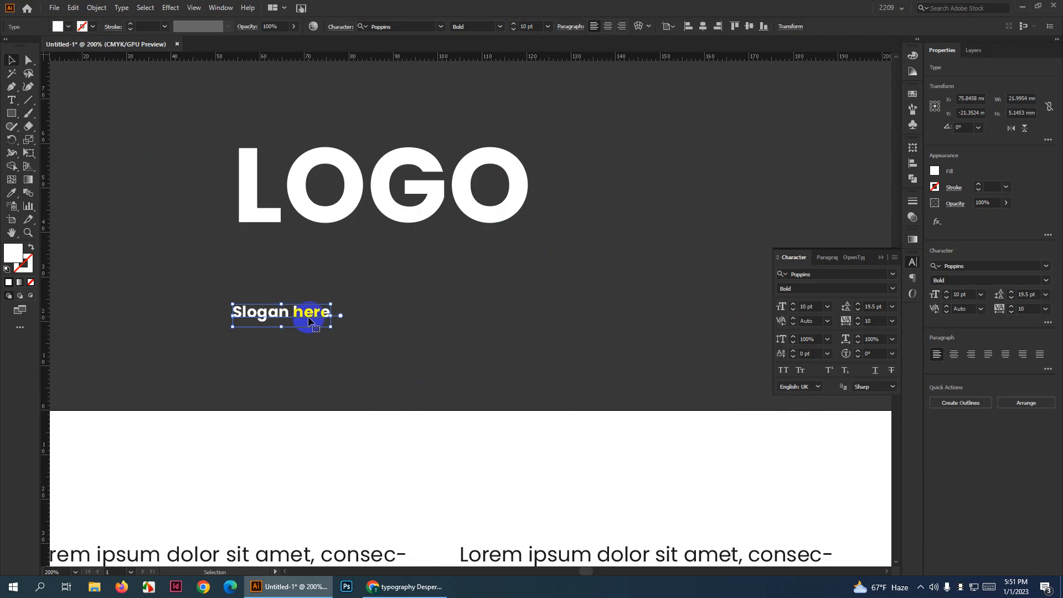
{"action": "left_click_drag", "start_coordinate": [304, 316], "coordinate": [314, 253]}
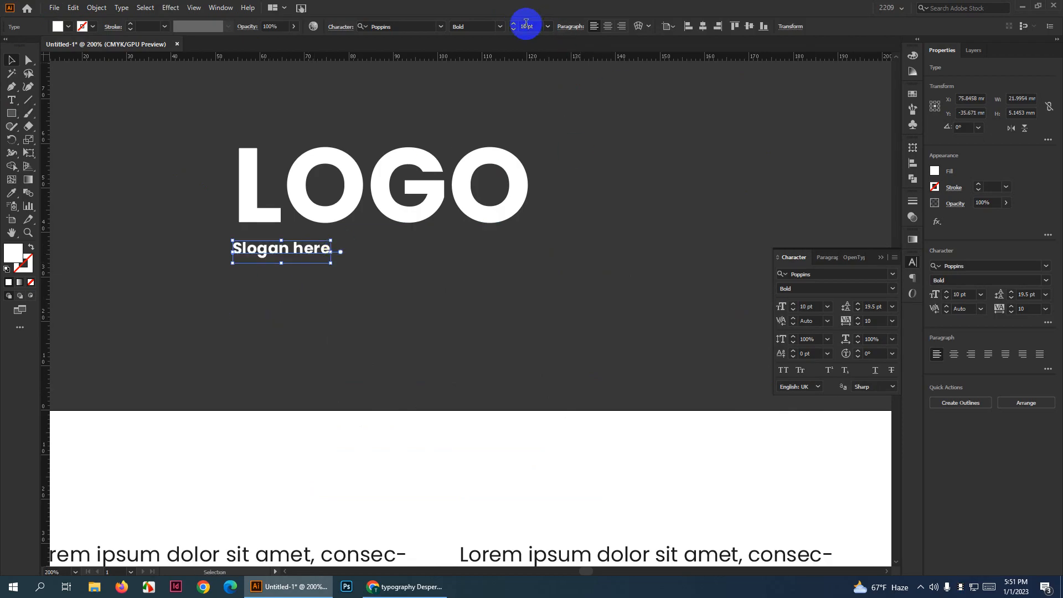
{"action": "scroll", "coordinate": [526, 23], "scroll_direction": "up", "scroll_amount": 3}
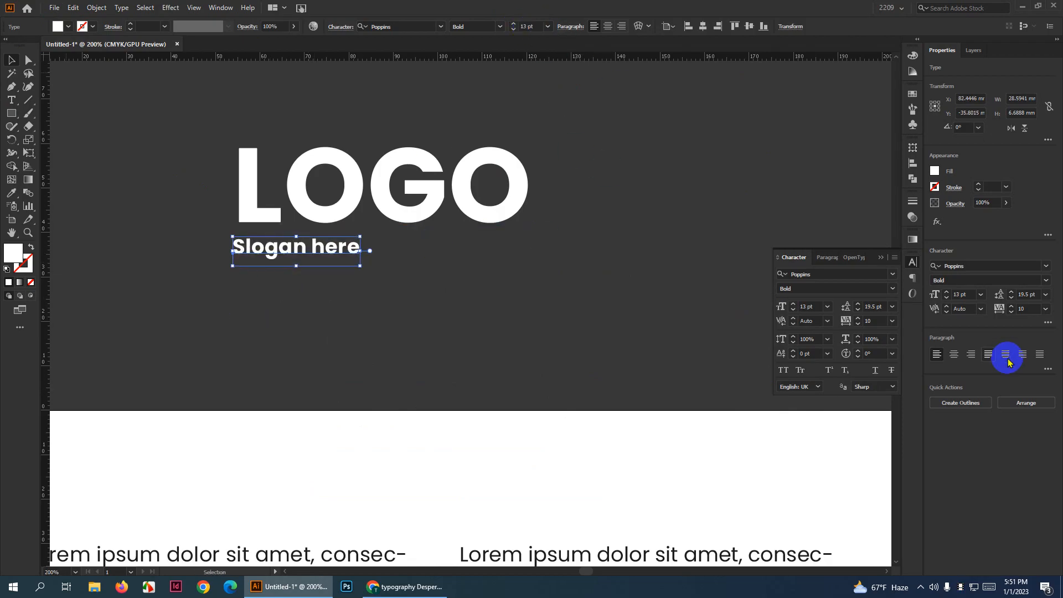
Widen the slogan's tracking to 773 so the line spans roughly the width of LOGO
{"action": "left_click", "coordinate": [893, 320]}
{"action": "left_click", "coordinate": [905, 496]}
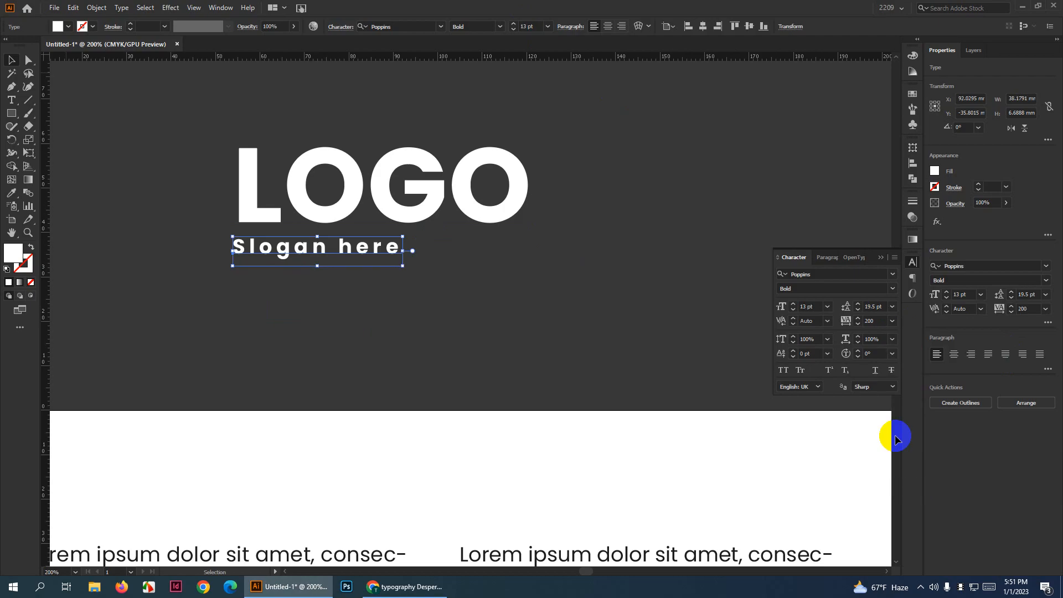
{"action": "left_click", "coordinate": [874, 322]}
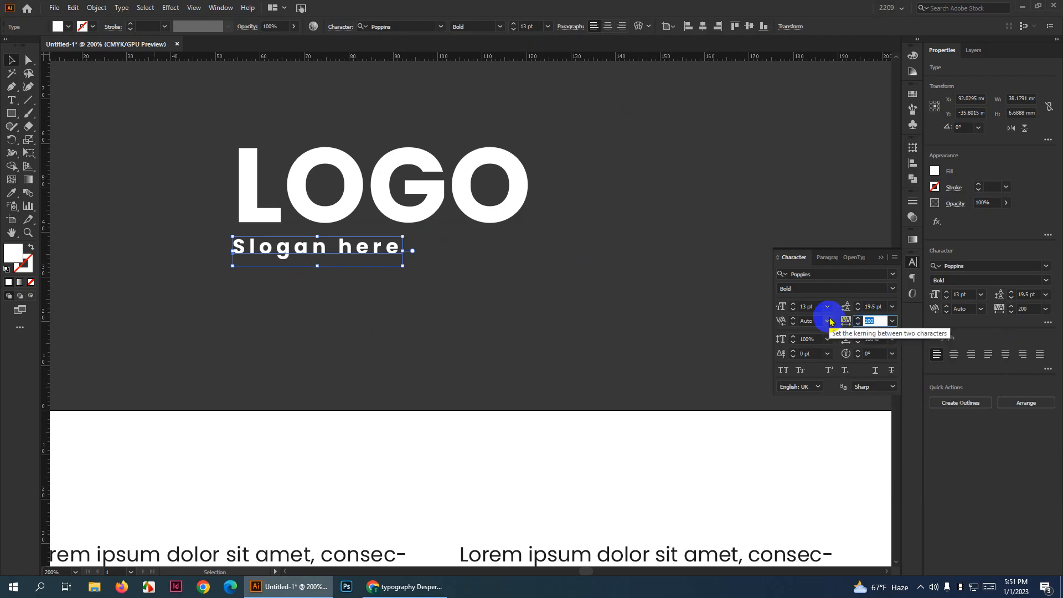
{"action": "type", "text": "800"}
{"action": "key", "text": "Return"}
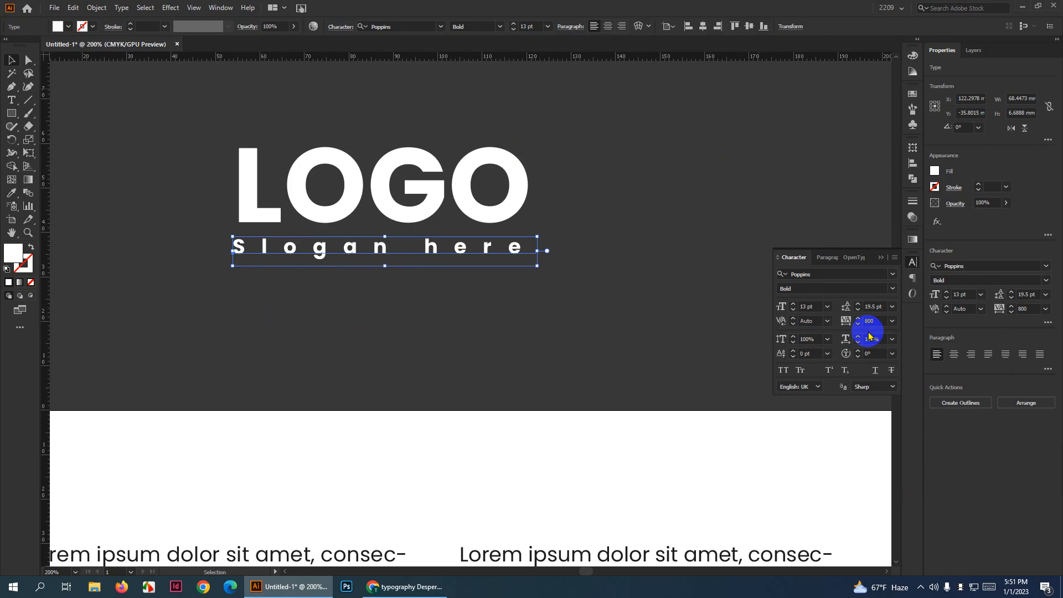
{"action": "scroll", "coordinate": [884, 323], "scroll_direction": "down", "scroll_amount": 1}
{"action": "scroll", "coordinate": [885, 323], "scroll_direction": "down", "scroll_amount": 20}
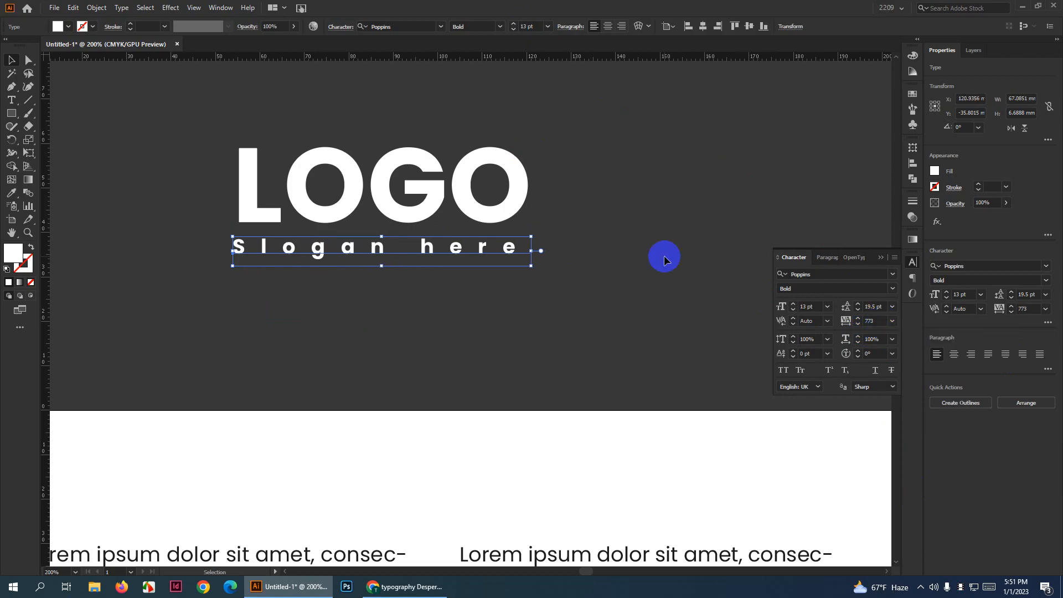
Shift the slogan slightly right to line up its first letter with the left edge of LOGO, and deselect it
{"action": "left_click", "coordinate": [663, 255]}
{"action": "scroll", "coordinate": [651, 307], "scroll_direction": "down", "scroll_amount": 2}
{"action": "scroll", "coordinate": [651, 308], "scroll_direction": "up", "scroll_amount": 5}
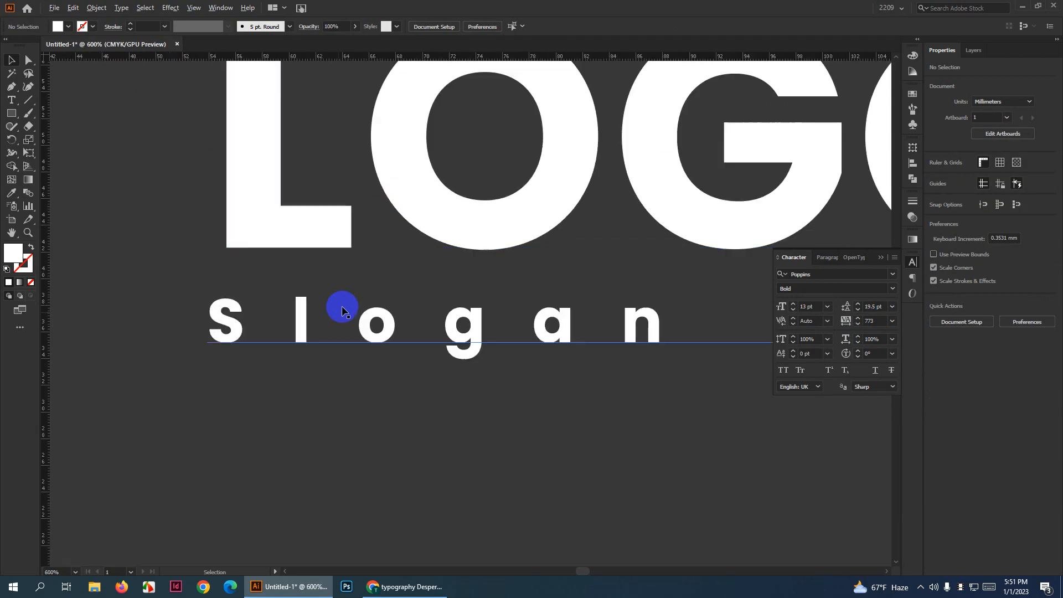
{"action": "mouse_move", "coordinate": [313, 335]}
{"action": "left_mouse_down"}
{"action": "mouse_move", "coordinate": [335, 336]}
{"action": "mouse_move", "coordinate": [321, 335]}
{"action": "left_mouse_up"}
{"action": "scroll", "coordinate": [238, 320], "scroll_direction": "down", "scroll_amount": 3}
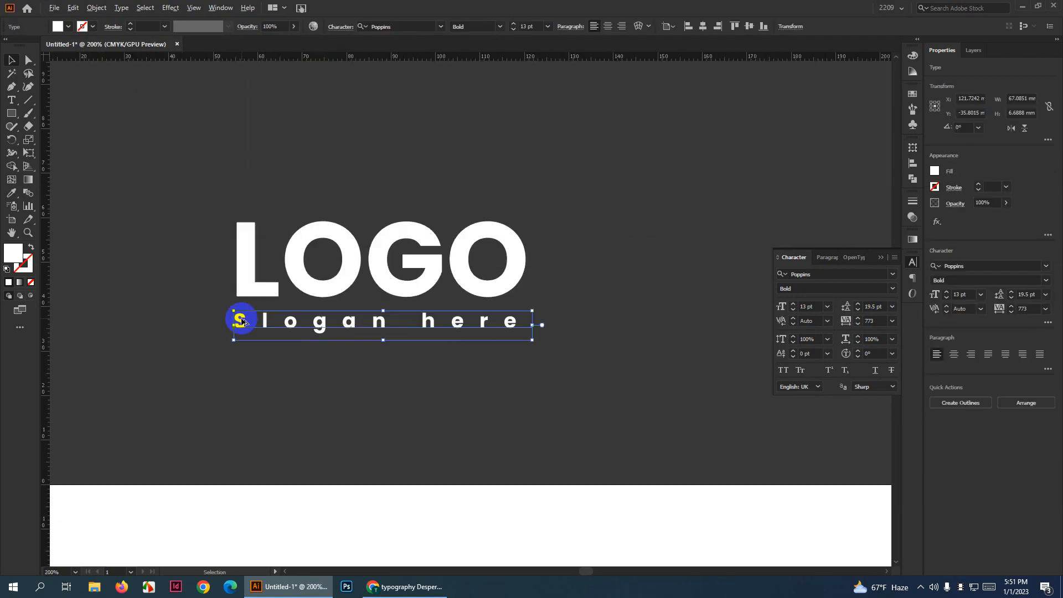
{"action": "scroll", "coordinate": [509, 338], "scroll_direction": "up", "scroll_amount": 2}
{"action": "scroll", "coordinate": [513, 320], "scroll_direction": "up", "scroll_amount": 2}
{"action": "scroll", "coordinate": [609, 360], "scroll_direction": "down", "scroll_amount": 5}
{"action": "left_click", "coordinate": [664, 377]}
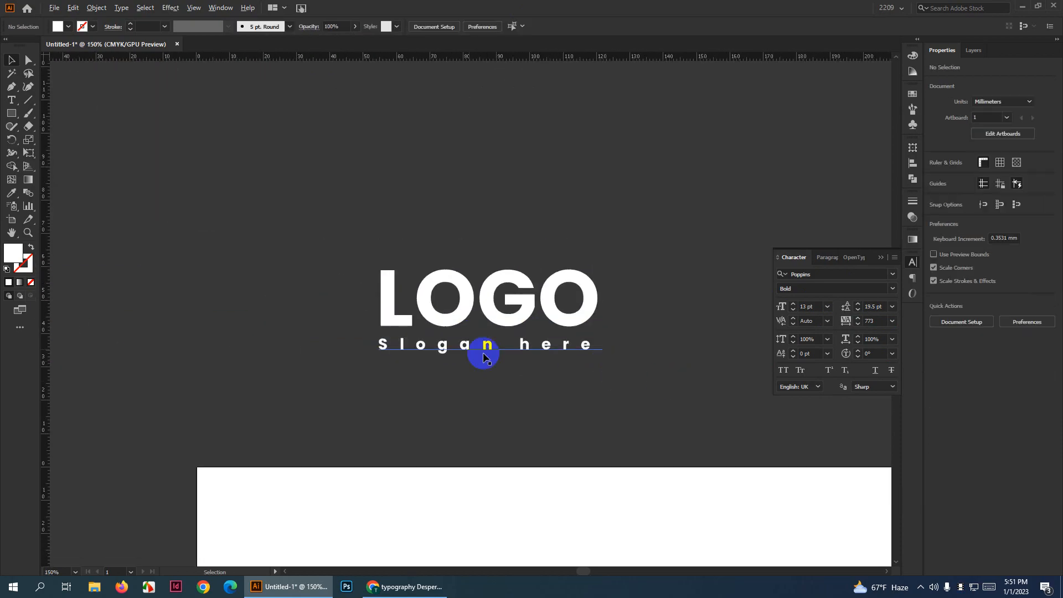
Examine the logo with its slogan, the two body text columns and the vertical scale setting
{"action": "scroll", "coordinate": [435, 336], "scroll_direction": "down", "scroll_amount": 3}
{"action": "scroll", "coordinate": [518, 292], "scroll_direction": "up", "scroll_amount": 3}
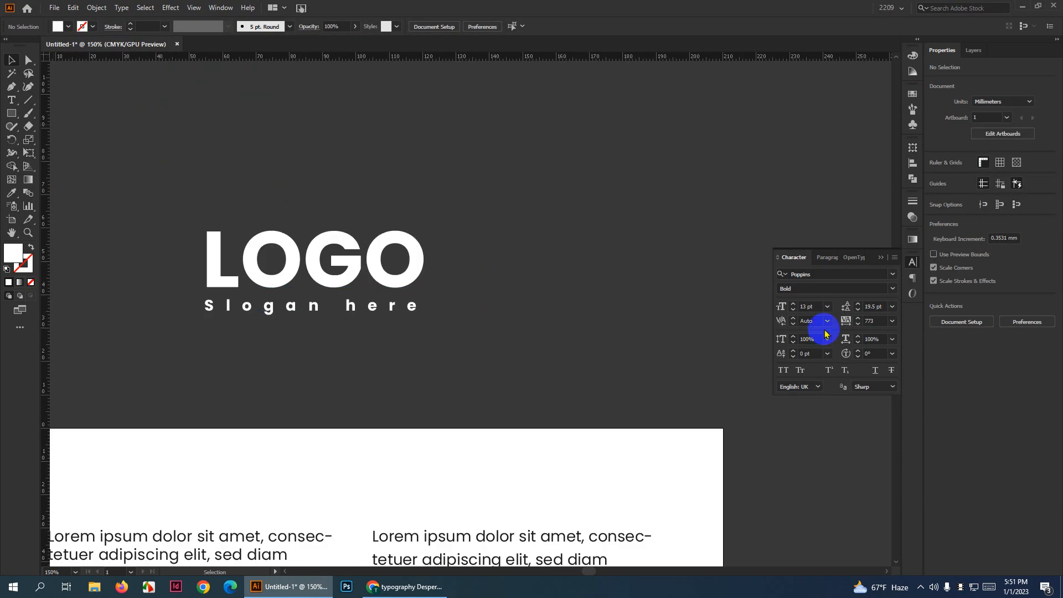
{"action": "scroll", "coordinate": [707, 336], "scroll_direction": "down", "scroll_amount": 3}
{"action": "scroll", "coordinate": [530, 287], "scroll_direction": "down", "scroll_amount": 4}
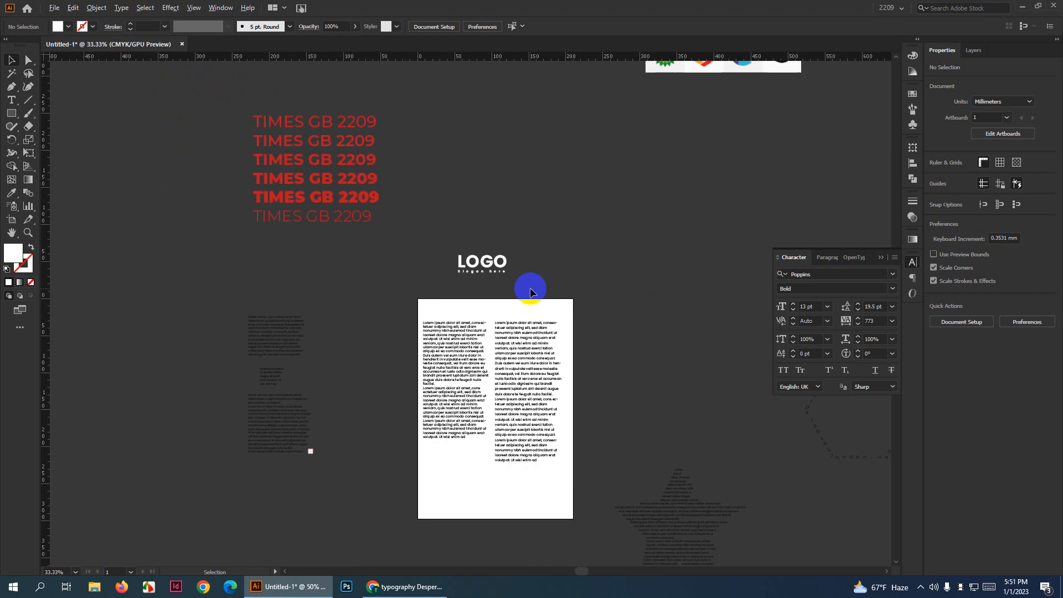
{"action": "scroll", "coordinate": [633, 364], "scroll_direction": "up", "scroll_amount": 2}
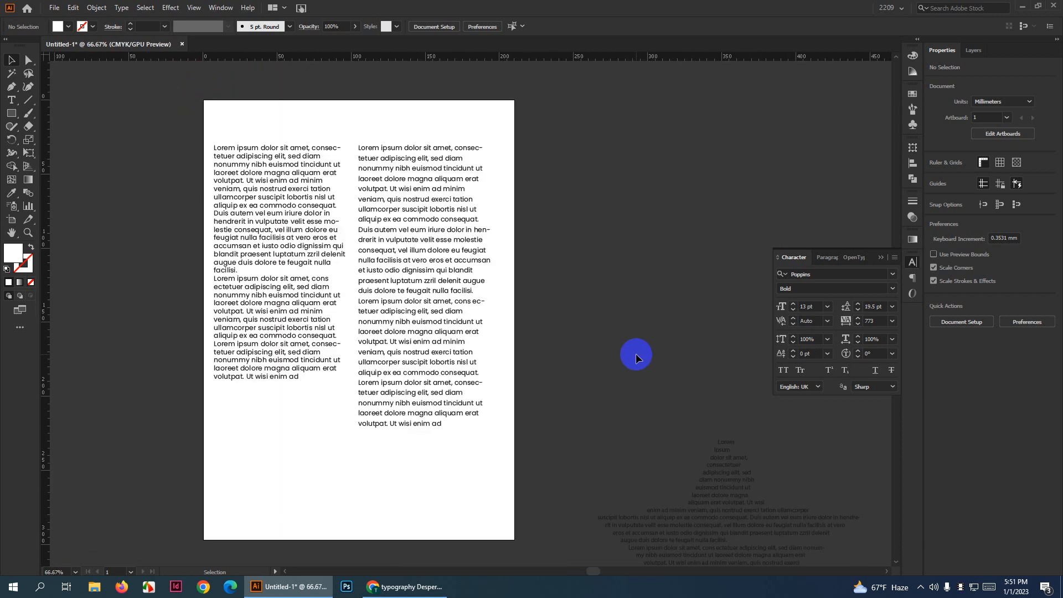
{"action": "scroll", "coordinate": [636, 357], "scroll_direction": "down", "scroll_amount": 1}
{"action": "left_click_drag", "start_coordinate": [635, 357], "coordinate": [763, 372]}
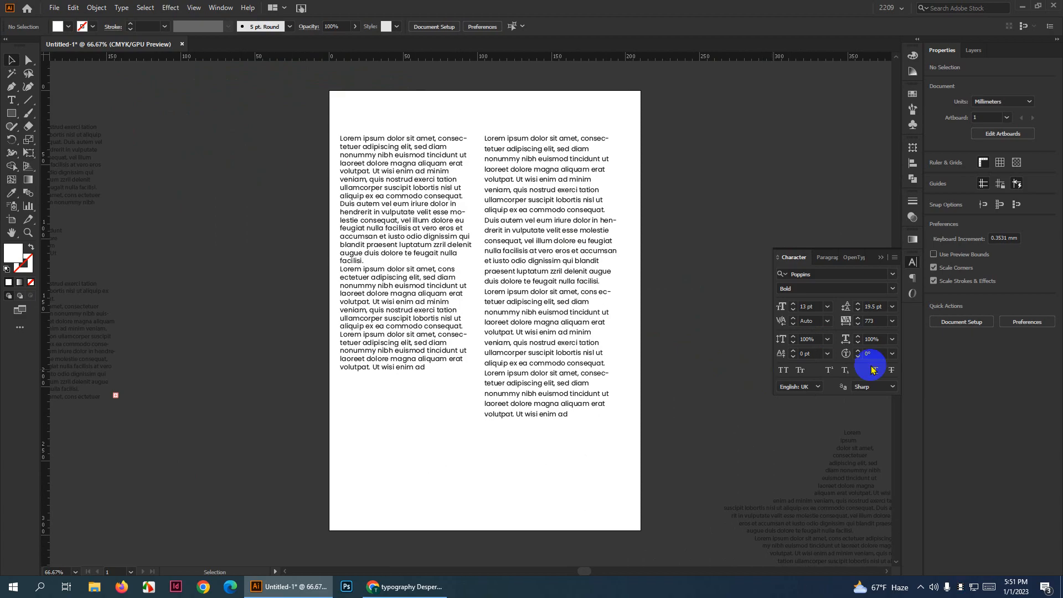
{"action": "left_click", "coordinate": [803, 339]}
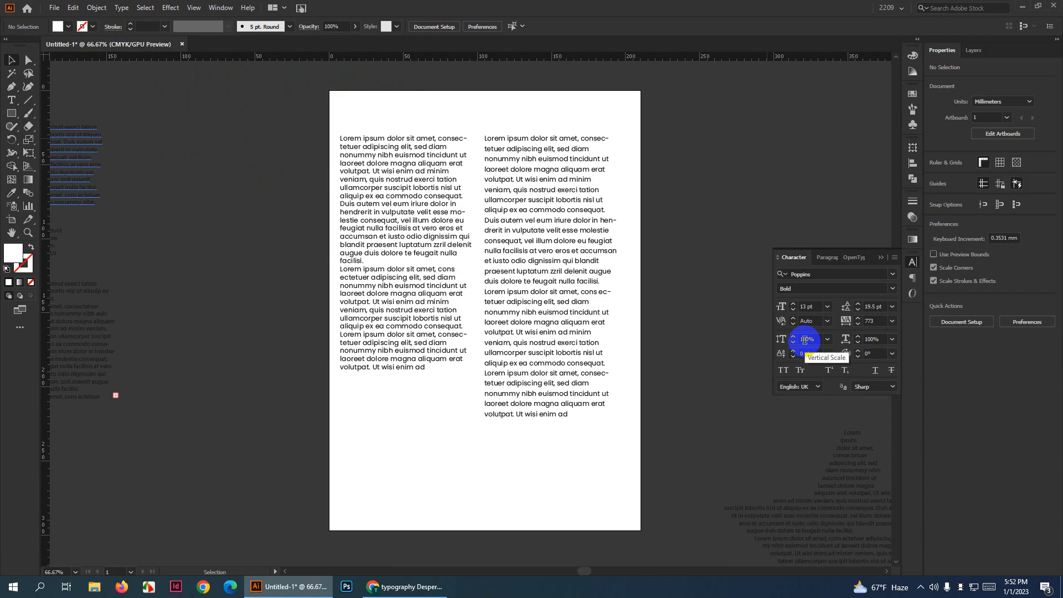
{"action": "scroll", "coordinate": [541, 244], "scroll_direction": "up", "scroll_amount": 10}
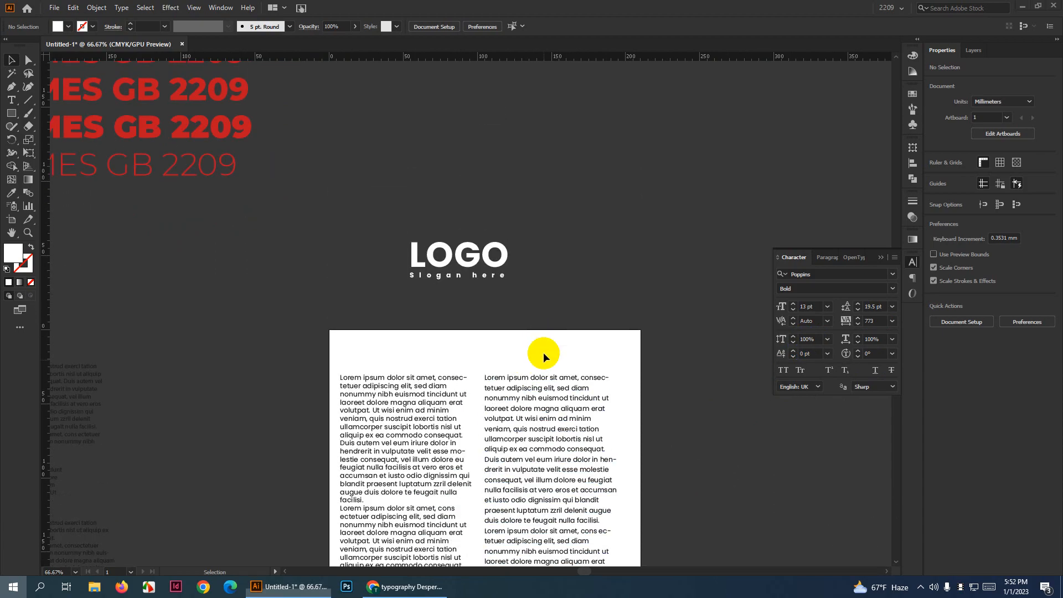
{"action": "key", "text": "super"}
{"action": "key", "text": "super"}
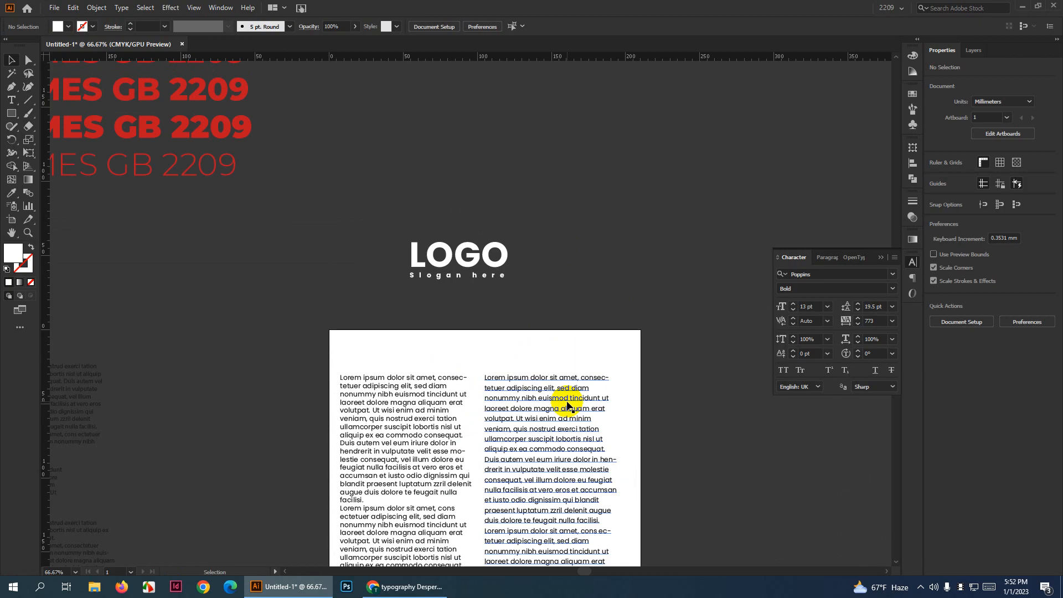
Try extra spaces between "sit" and "amet" in the first line of the second column, and delete them again
{"action": "scroll", "coordinate": [568, 405], "scroll_direction": "up", "scroll_amount": 4}
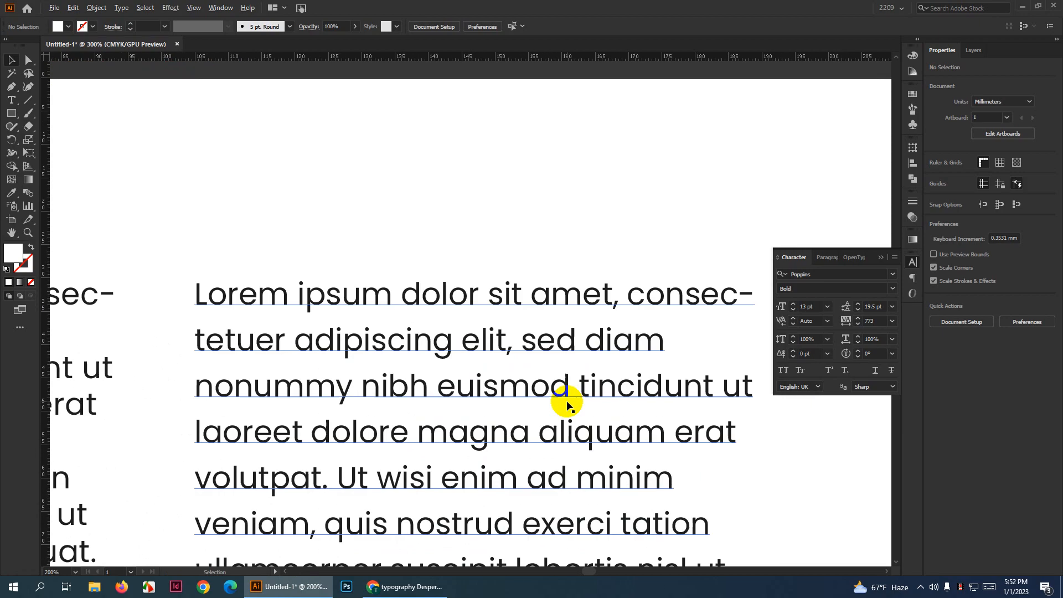
{"action": "double_click", "coordinate": [491, 288]}
{"action": "left_click_drag", "start_coordinate": [491, 287], "coordinate": [525, 292]}
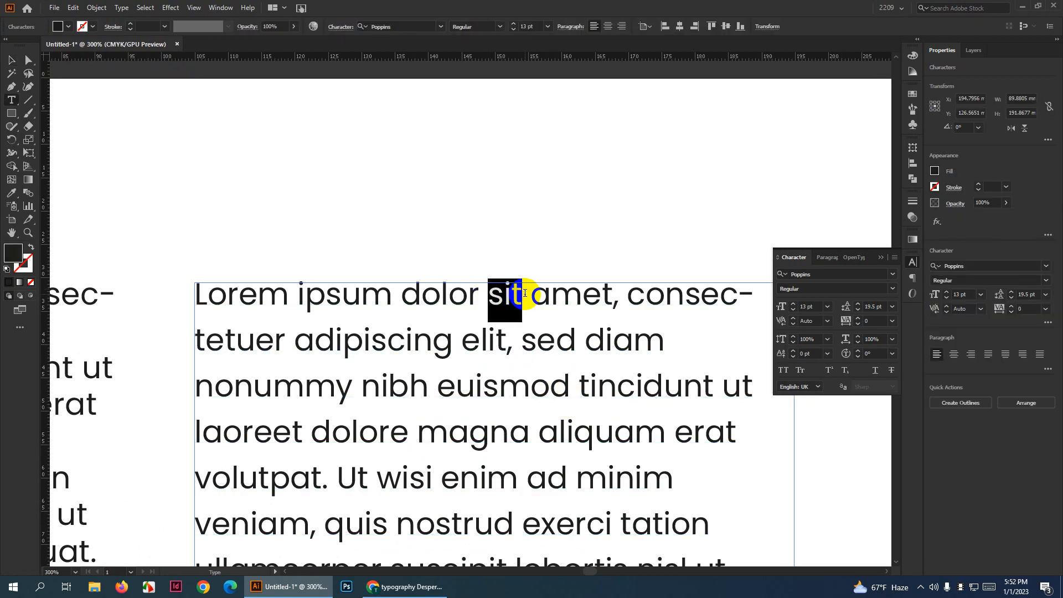
{"action": "left_click", "coordinate": [529, 292]}
{"action": "scroll", "coordinate": [531, 289], "scroll_direction": "up", "scroll_amount": 2}
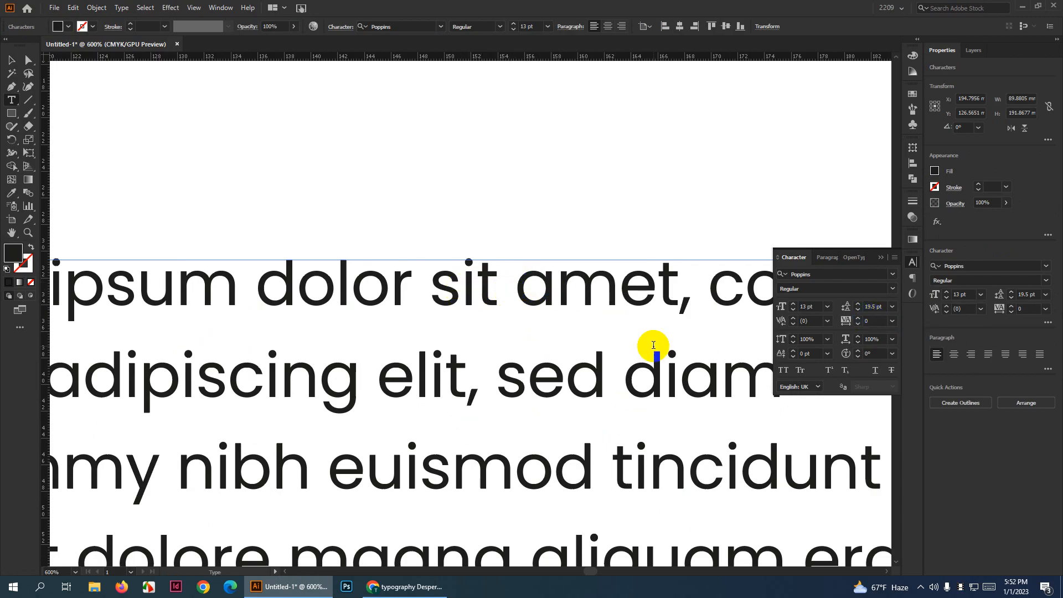
{"action": "scroll", "coordinate": [654, 346], "scroll_direction": "up", "scroll_amount": 1}
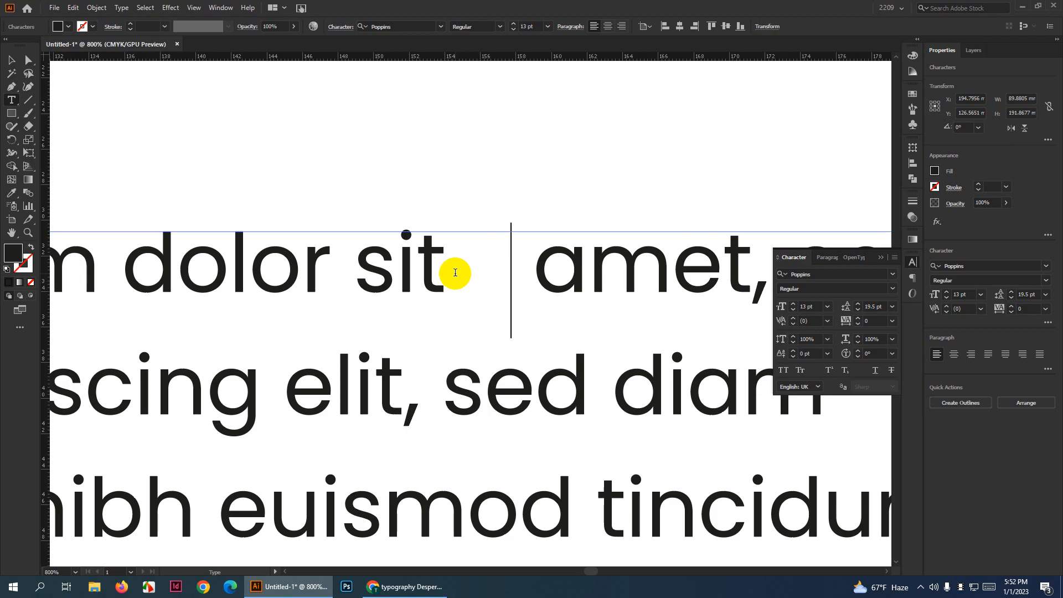
{"action": "key", "text": "BackSpace"}
{"action": "key", "text": "BackSpace"}
{"action": "key", "text": "BackSpace"}
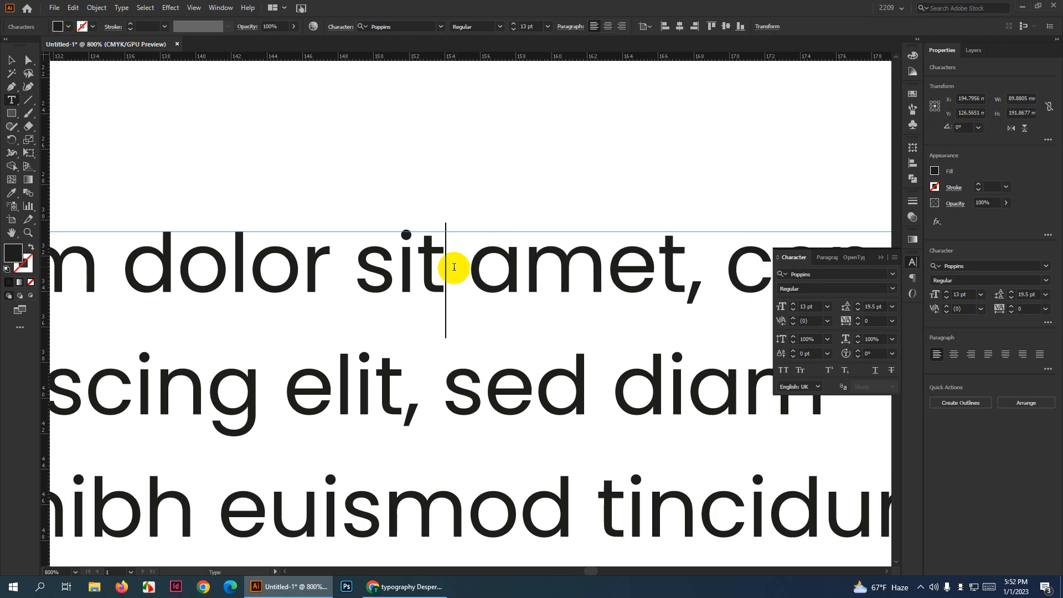
End text editing in the second column and deselect its text frame
{"action": "scroll", "coordinate": [464, 296], "scroll_direction": "down", "scroll_amount": 6}
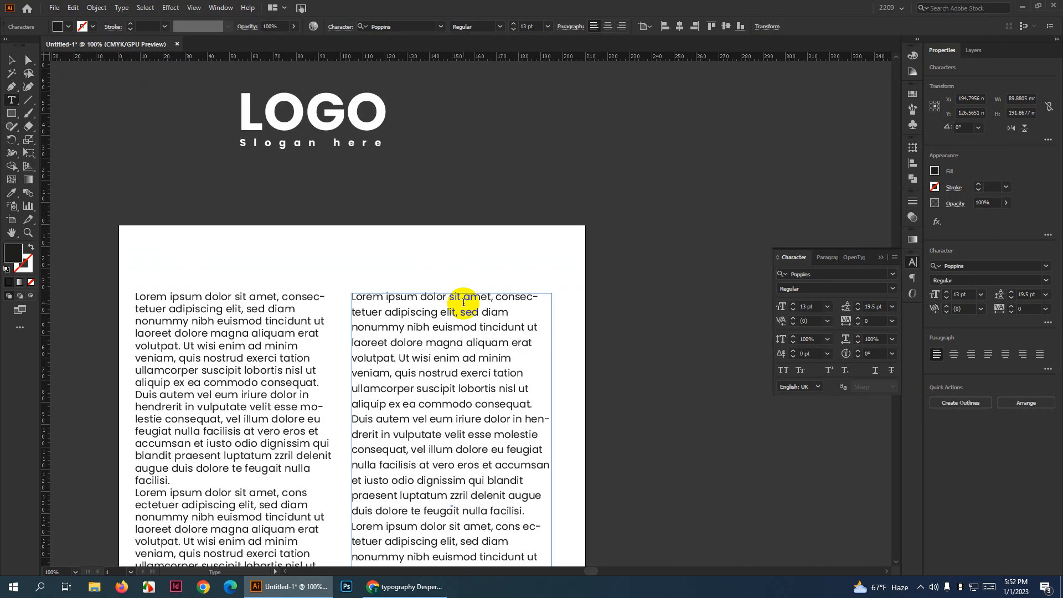
{"action": "scroll", "coordinate": [465, 307], "scroll_direction": "down", "scroll_amount": 5}
{"action": "scroll", "coordinate": [513, 352], "scroll_direction": "up", "scroll_amount": 1}
{"action": "scroll", "coordinate": [514, 351], "scroll_direction": "down", "scroll_amount": 2}
{"action": "left_click_drag", "start_coordinate": [795, 339], "coordinate": [823, 344]}
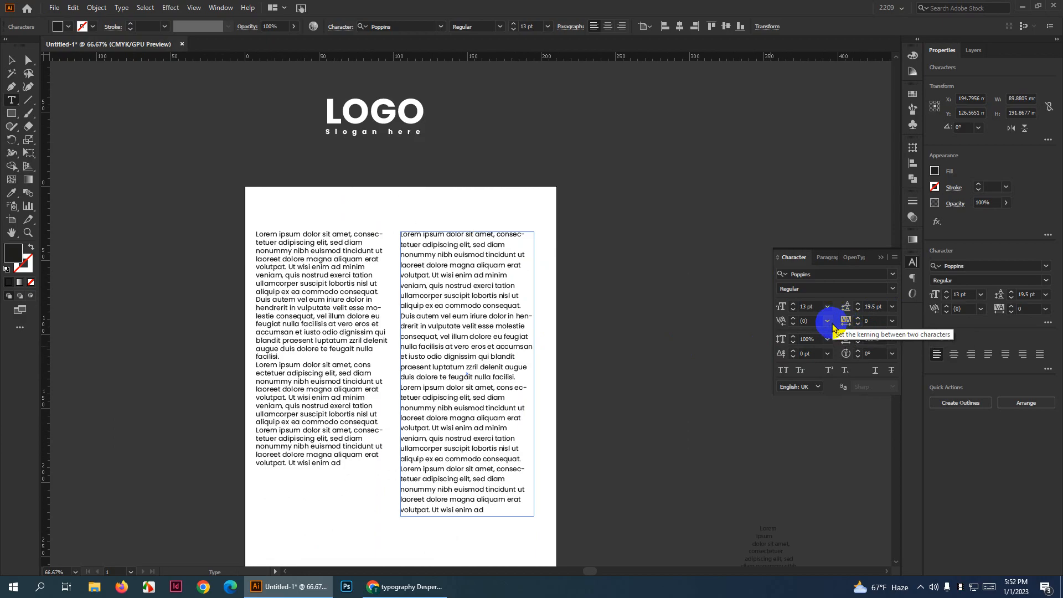
{"action": "scroll", "coordinate": [757, 356], "scroll_direction": "down", "scroll_amount": 1}
{"action": "left_click", "coordinate": [1, 66]}
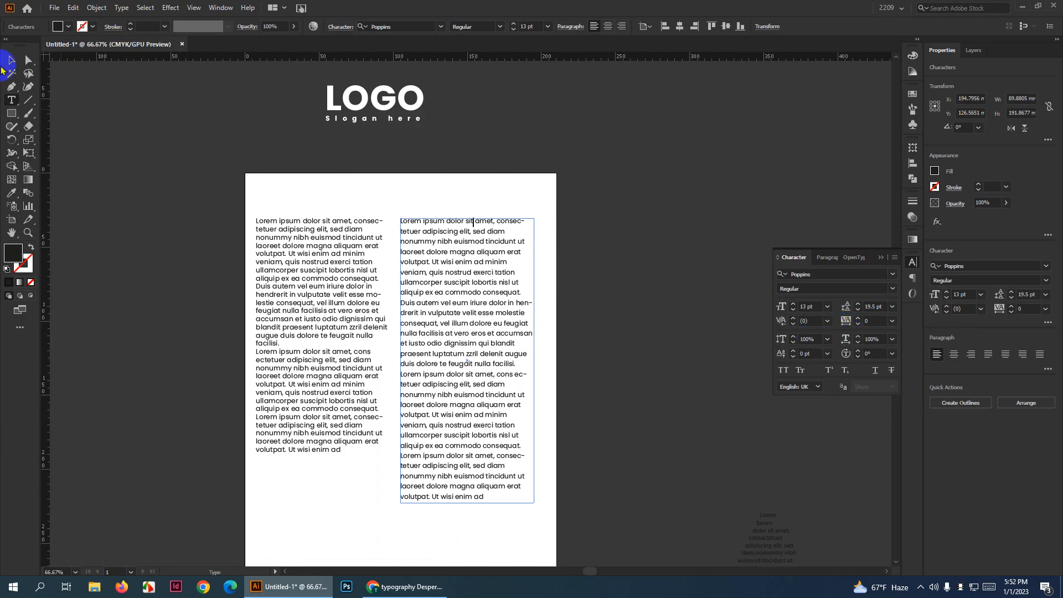
{"action": "left_click", "coordinate": [20, 66]}
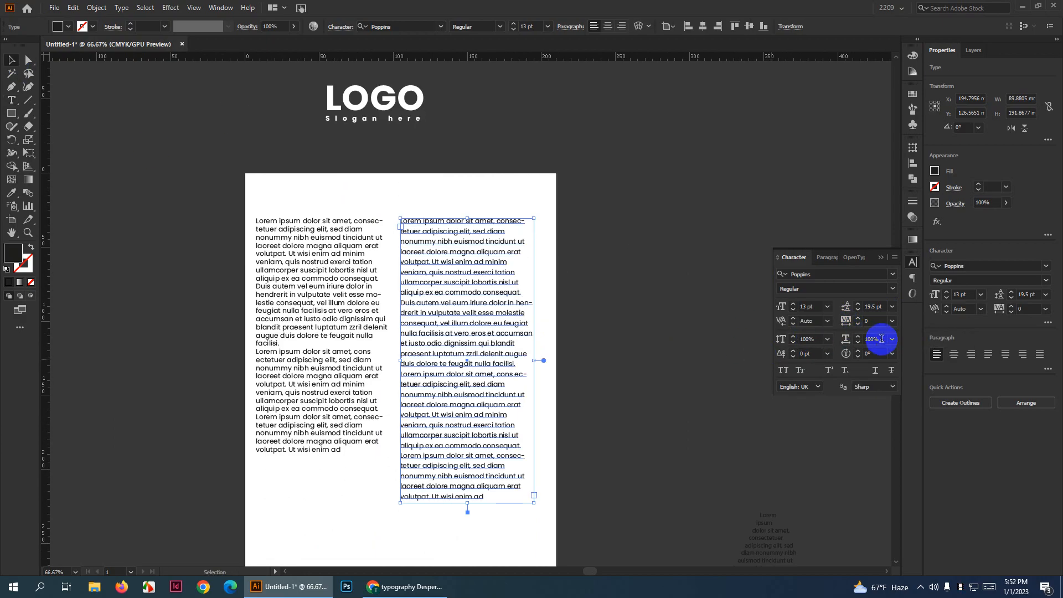
{"action": "left_click", "coordinate": [571, 254]}
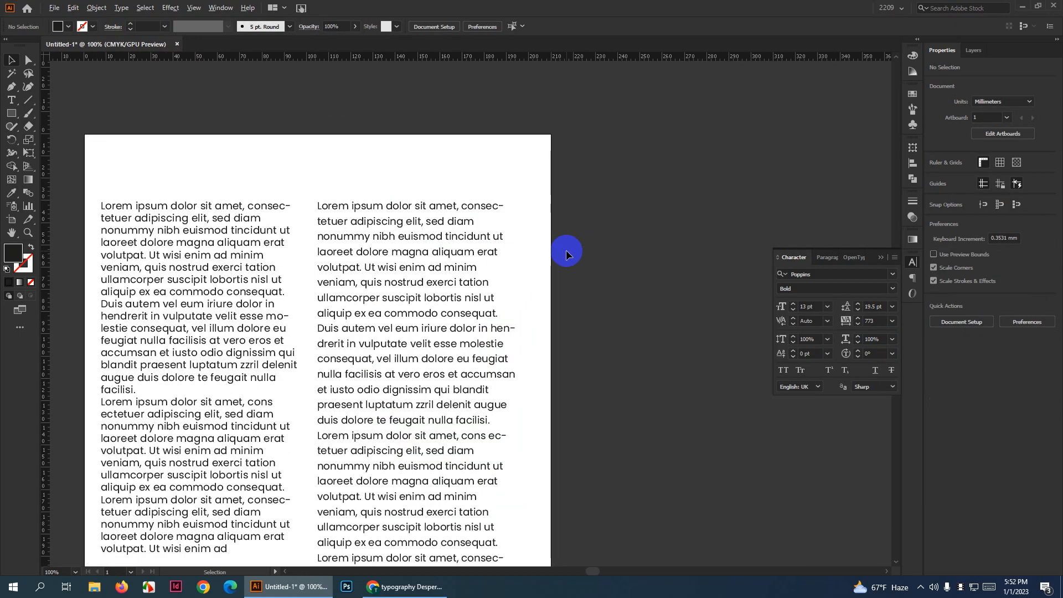
Enlarge the initial letter L of the second text column to 50 pt and leave text editing
{"action": "scroll", "coordinate": [566, 251], "scroll_direction": "down", "scroll_amount": 2}
{"action": "scroll", "coordinate": [517, 274], "scroll_direction": "up", "scroll_amount": 1}
{"action": "scroll", "coordinate": [497, 290], "scroll_direction": "up", "scroll_amount": 4}
{"action": "left_click_drag", "start_coordinate": [476, 266], "coordinate": [549, 267]}
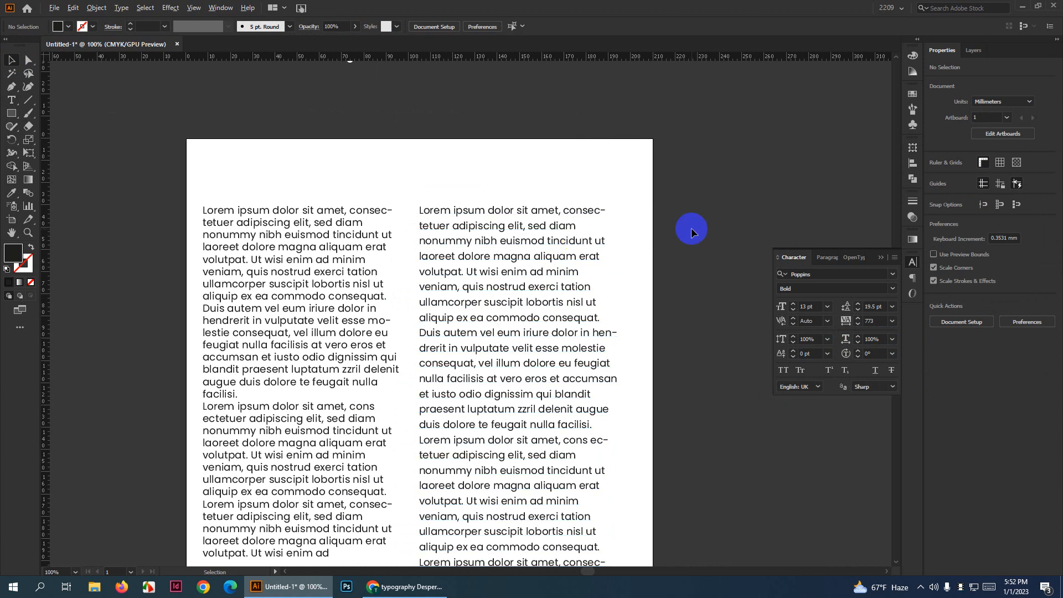
{"action": "scroll", "coordinate": [616, 254], "scroll_direction": "up", "scroll_amount": 2}
{"action": "left_click", "coordinate": [10, 101]}
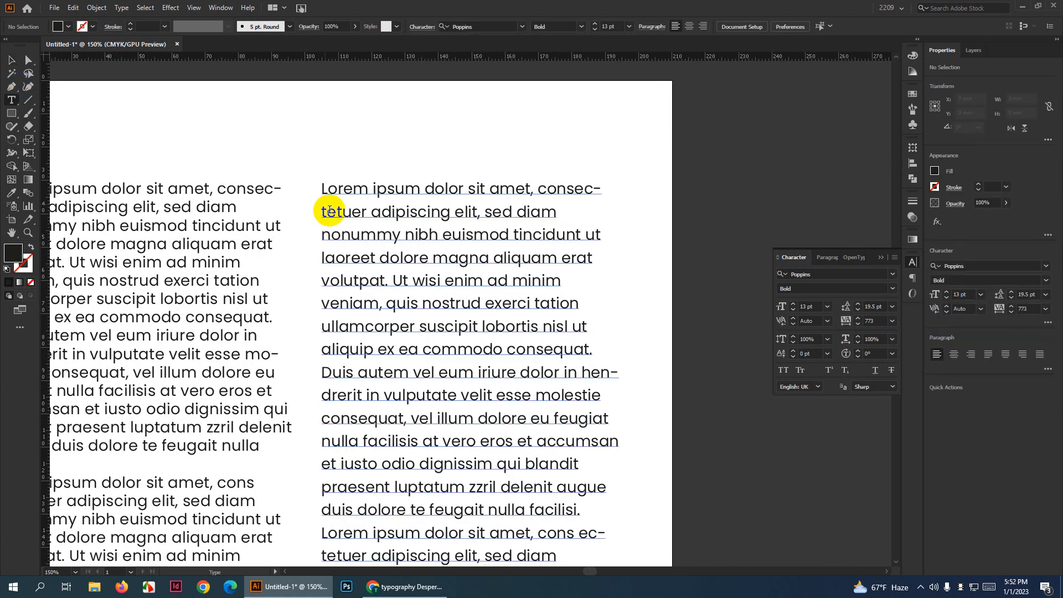
{"action": "left_click", "coordinate": [325, 190]}
{"action": "left_click", "coordinate": [529, 27]}
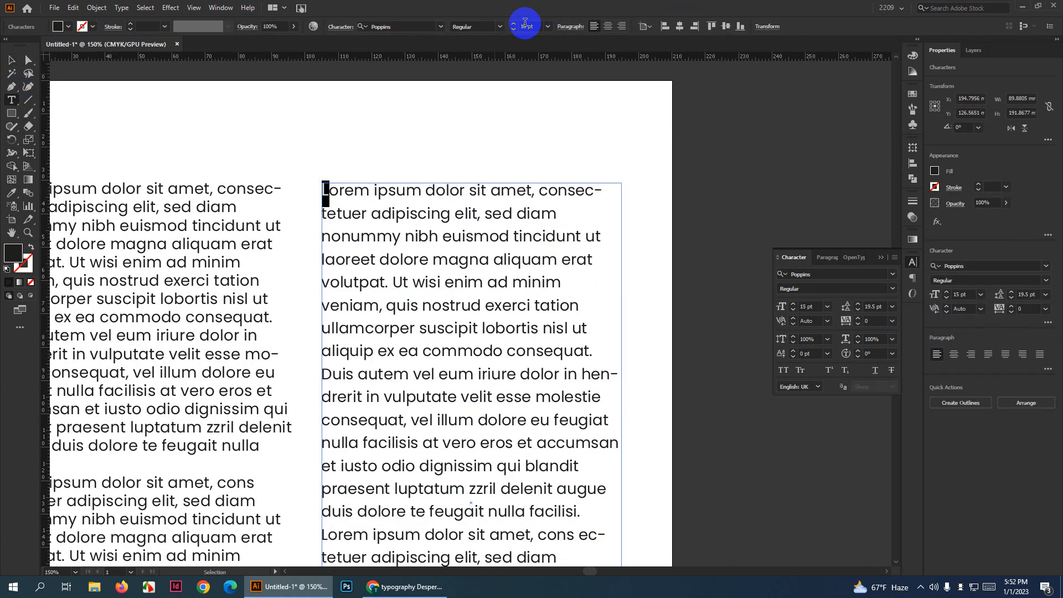
{"action": "type", "text": "35"}
{"action": "key", "text": "Return"}
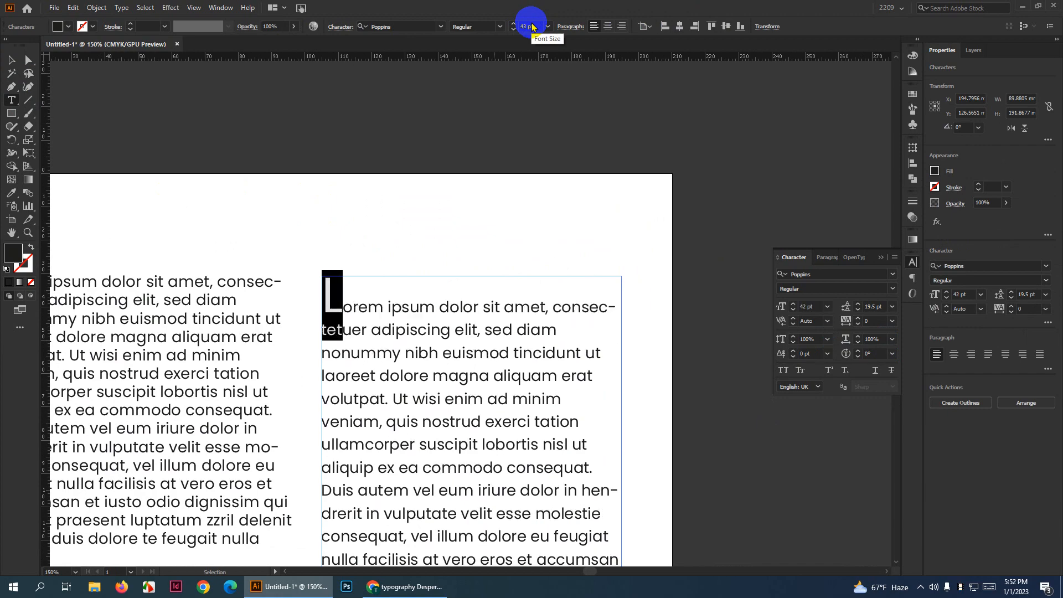
{"action": "left_click", "coordinate": [11, 60]}
{"action": "scroll", "coordinate": [567, 214], "scroll_direction": "down", "scroll_amount": 3}
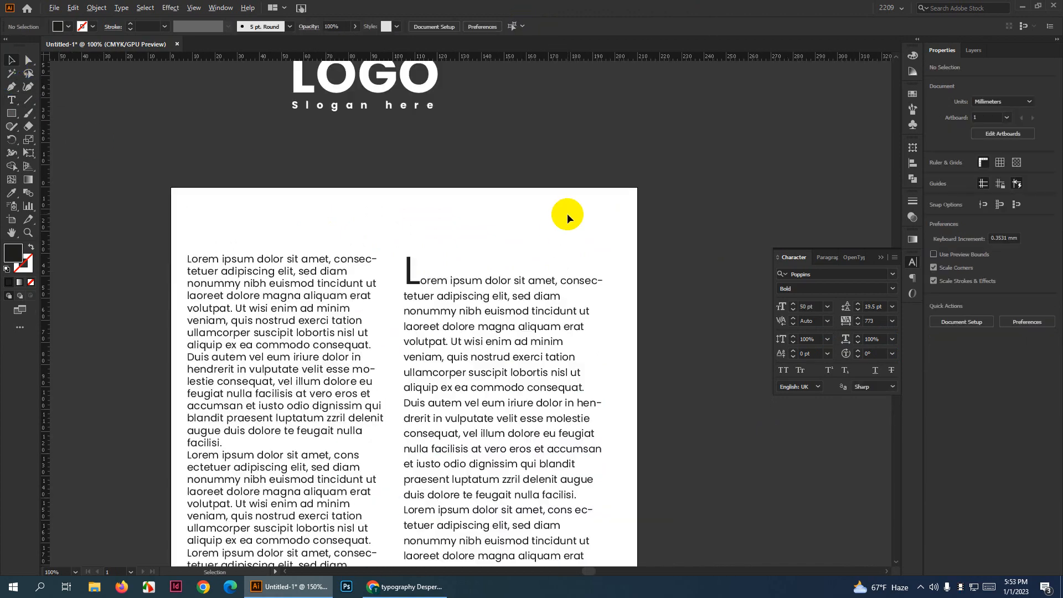
Extend the second text column's frame downward to about 205 mm tall
{"action": "scroll", "coordinate": [606, 257], "scroll_direction": "up", "scroll_amount": 2}
{"action": "scroll", "coordinate": [476, 344], "scroll_direction": "down", "scroll_amount": 2}
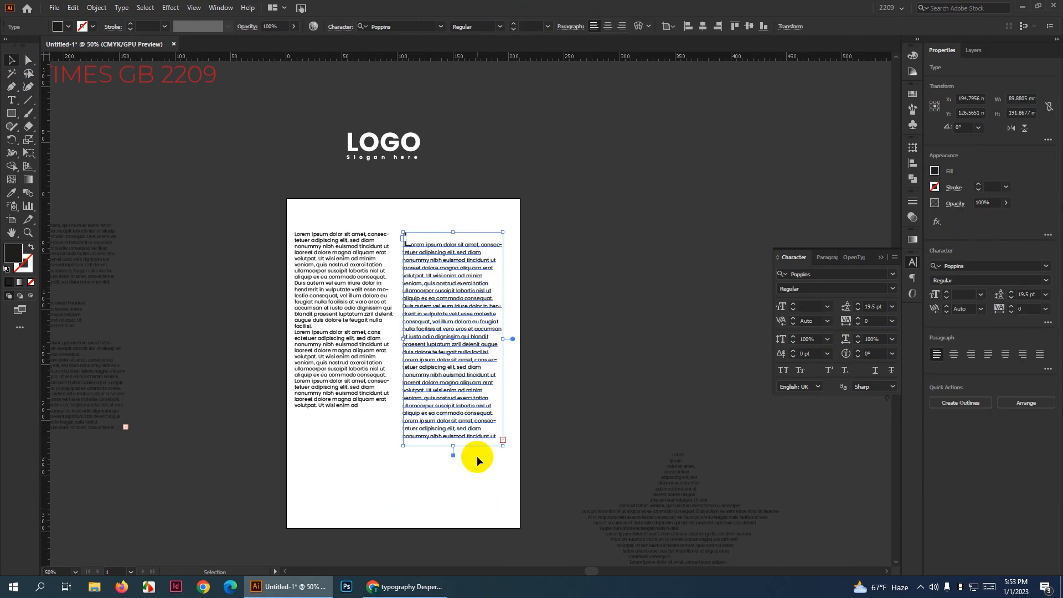
{"action": "mouse_move", "coordinate": [452, 450]}
{"action": "left_mouse_down"}
{"action": "mouse_move", "coordinate": [458, 478]}
{"action": "mouse_move", "coordinate": [453, 460]}
{"action": "left_mouse_up"}
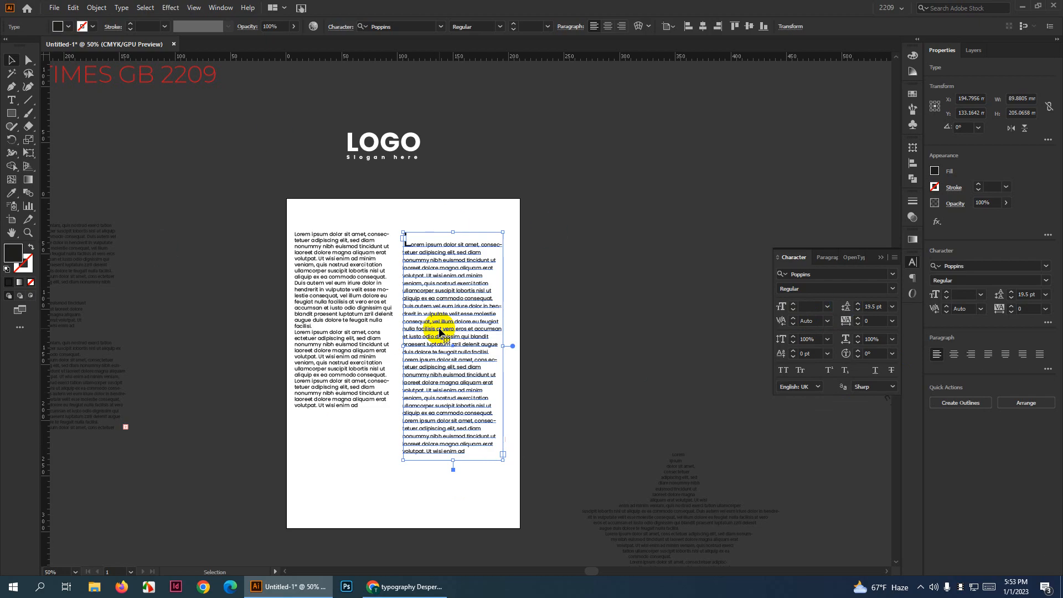
Match the second column's initial L to the 13 pt body text by sampling with the Eyedropper, and leave text editing
{"action": "scroll", "coordinate": [404, 251], "scroll_direction": "up", "scroll_amount": 7}
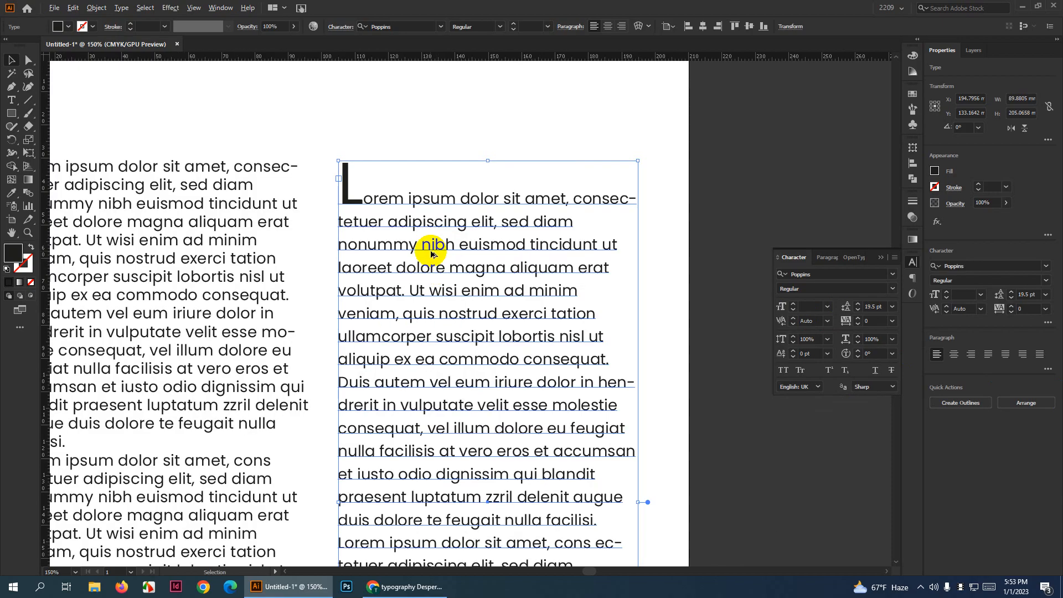
{"action": "scroll", "coordinate": [397, 275], "scroll_direction": "down", "scroll_amount": 3}
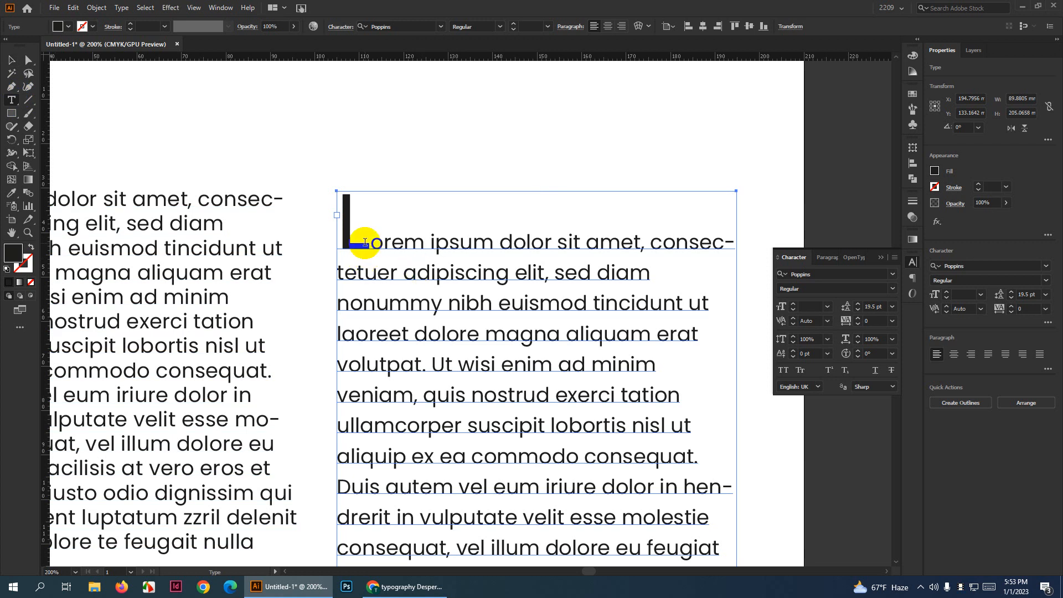
{"action": "left_click_drag", "start_coordinate": [363, 238], "coordinate": [332, 243]}
{"action": "left_click", "coordinate": [12, 194]}
{"action": "left_click", "coordinate": [587, 292]}
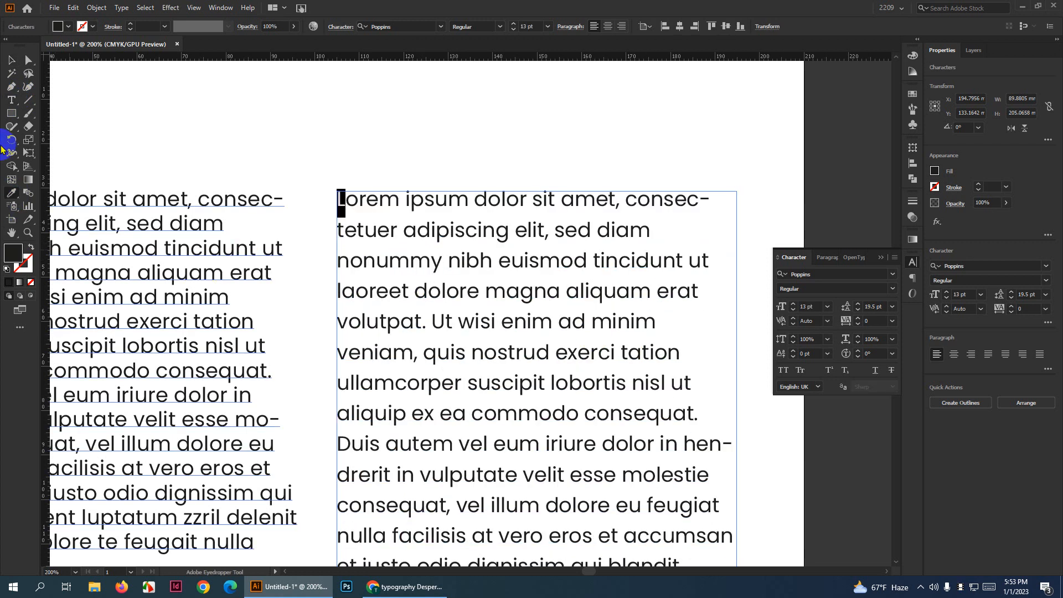
{"action": "left_click", "coordinate": [12, 61]}
{"action": "left_click", "coordinate": [12, 72]}
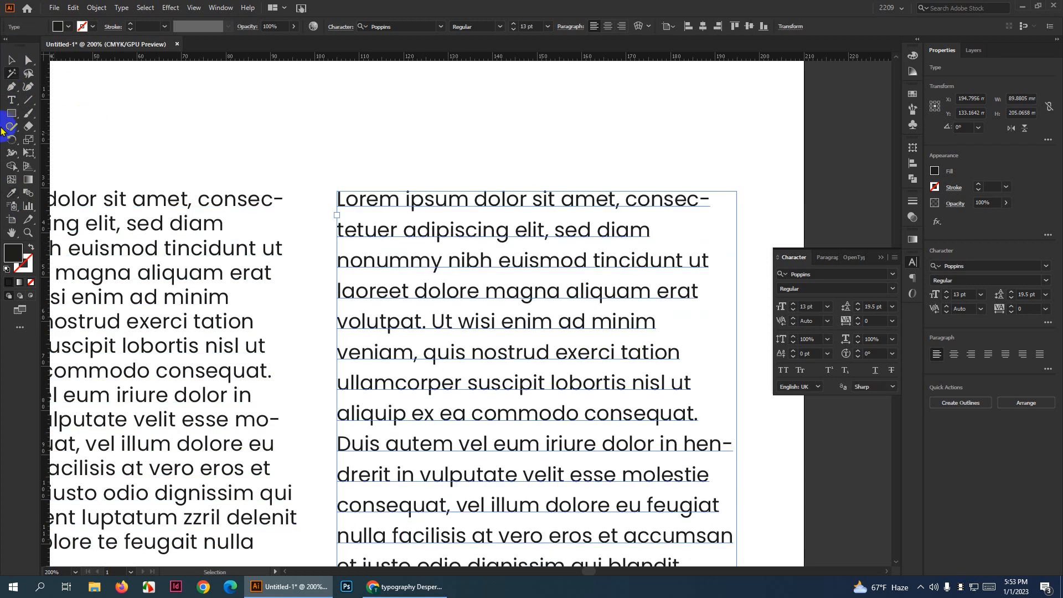
Set the vertical and horizontal scale of the second column's initial L to 200%
{"action": "left_click", "coordinate": [11, 101]}
{"action": "left_click_drag", "start_coordinate": [351, 208], "coordinate": [339, 199]}
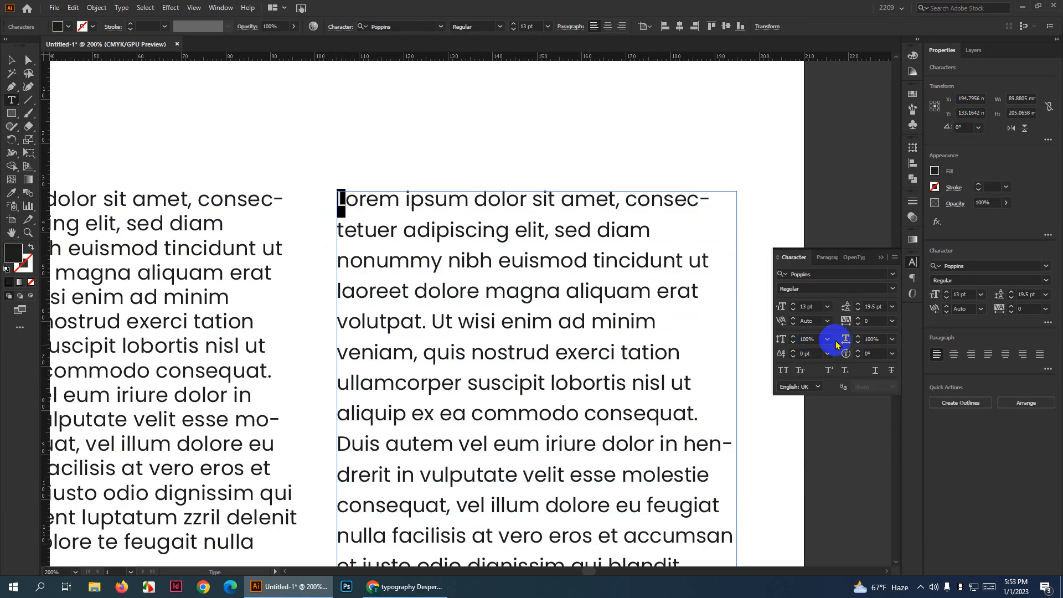
{"action": "left_click", "coordinate": [827, 339]}
{"action": "left_click", "coordinate": [853, 467]}
{"action": "left_click", "coordinate": [339, 223]}
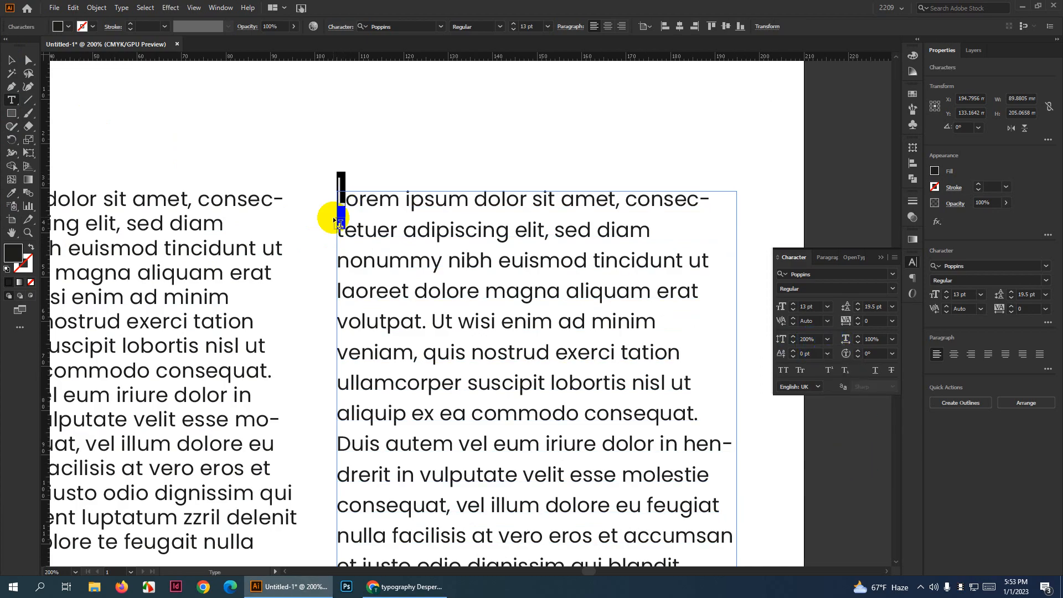
{"action": "left_click", "coordinate": [892, 339]}
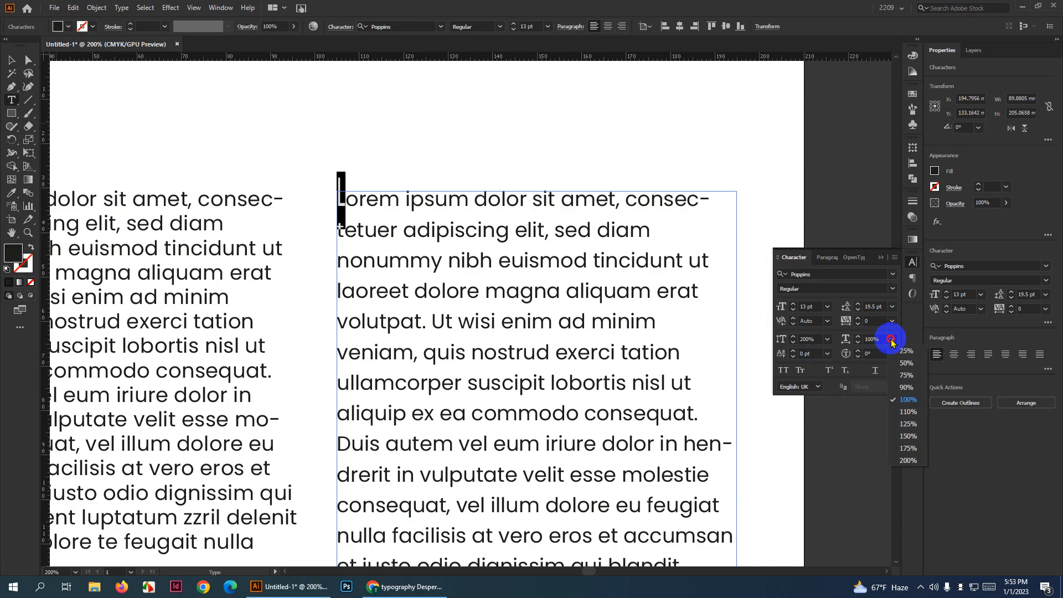
{"action": "left_click", "coordinate": [911, 461]}
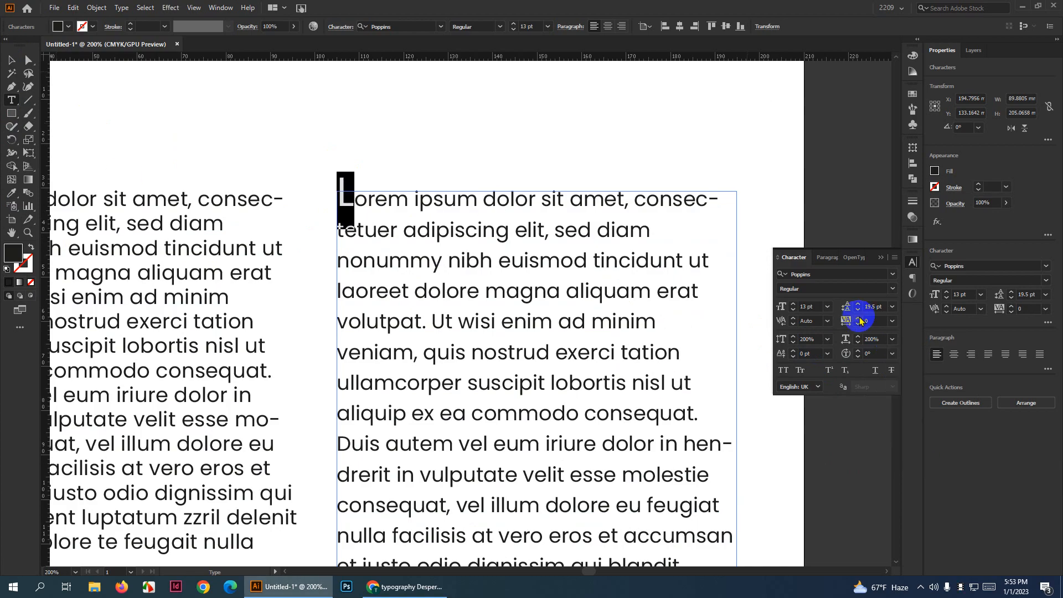
Set the initial L's vertical and horizontal scale to 400%, leave text editing and deselect the frame
{"action": "left_click", "coordinate": [820, 353]}
{"action": "left_click", "coordinate": [808, 339]}
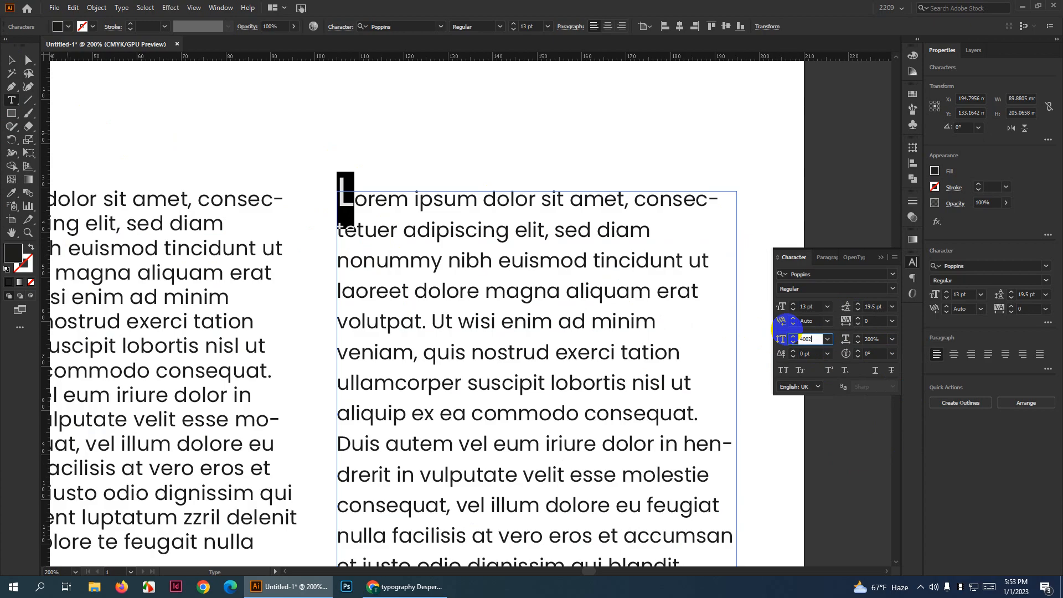
{"action": "left_click", "coordinate": [883, 338]}
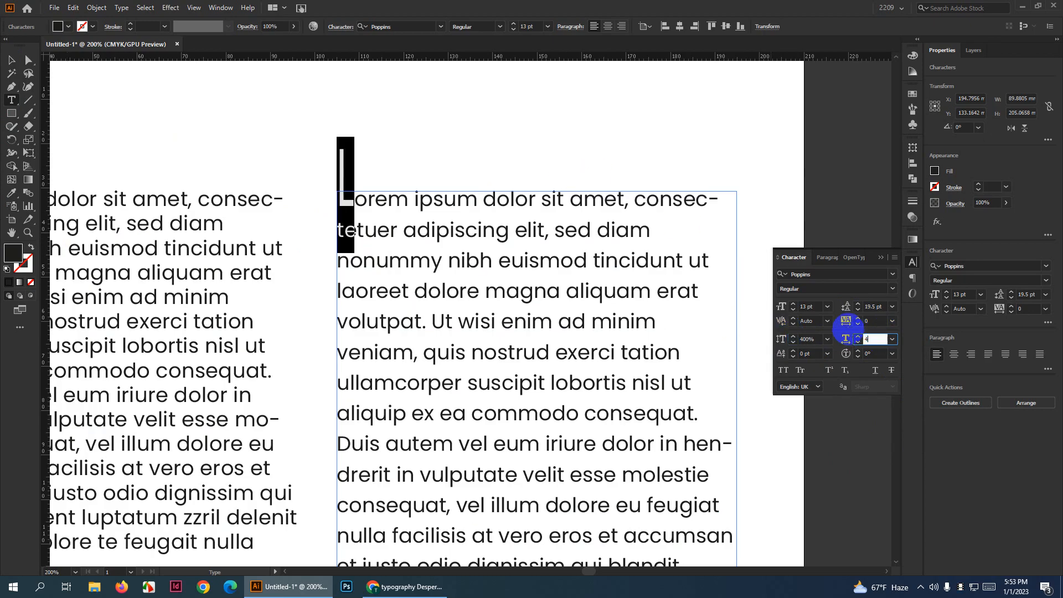
{"action": "key", "text": "Return"}
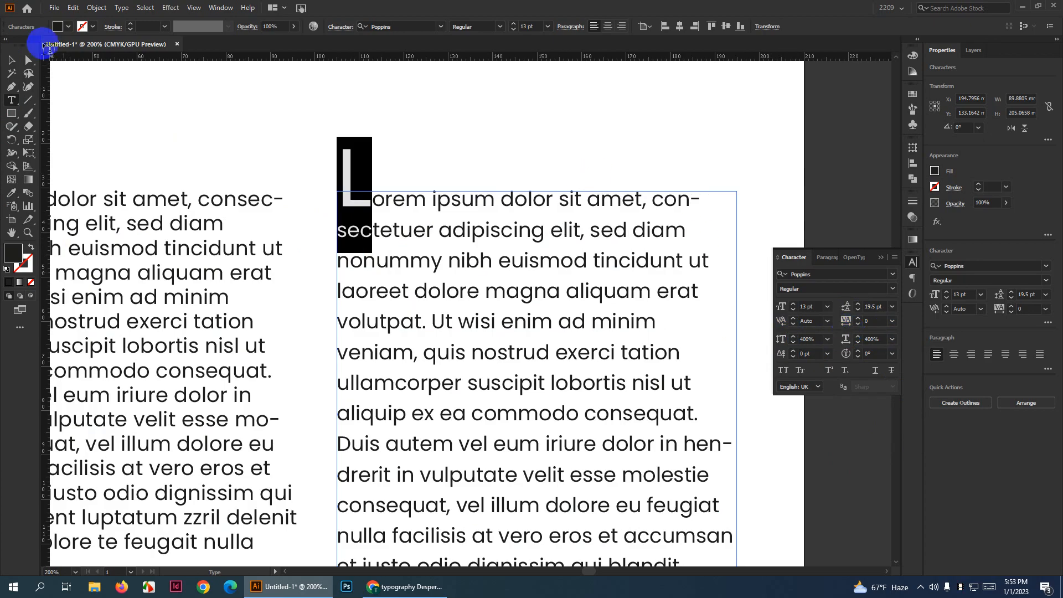
{"action": "left_click", "coordinate": [11, 60]}
{"action": "left_click", "coordinate": [438, 150]}
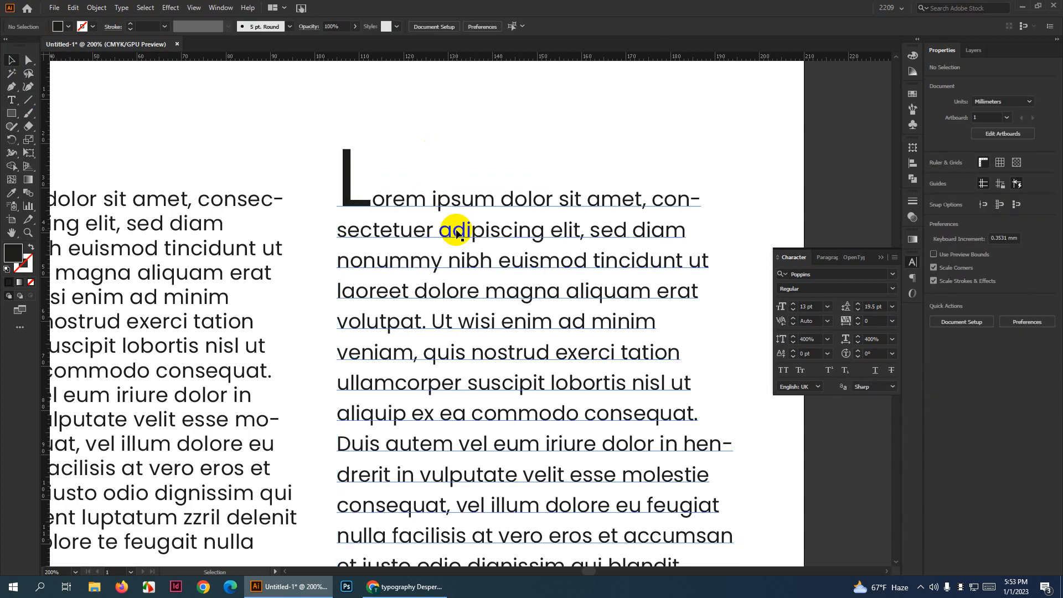
Enlarge the font size of the whole second text column to 18 pt
{"action": "left_click", "coordinate": [458, 231]}
{"action": "key", "text": "Up"}
{"action": "key", "text": "Up"}
{"action": "key", "text": "Up"}
{"action": "key", "text": "Up"}
{"action": "key", "text": "Up"}
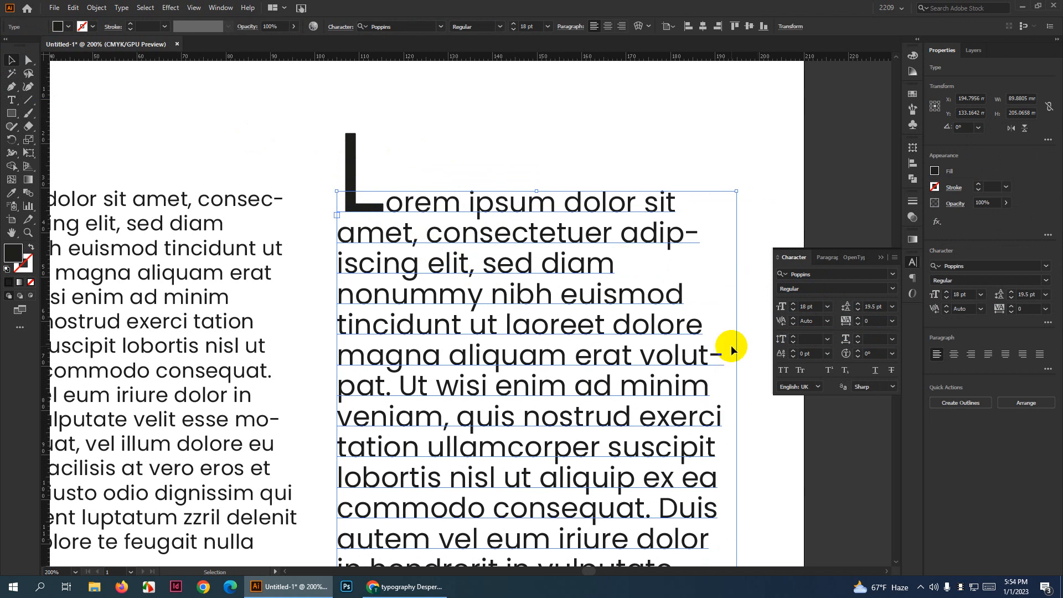
Reduce the font size of the whole second text column to 12 pt and deselect it
{"action": "key", "text": "ctrl+minus"}
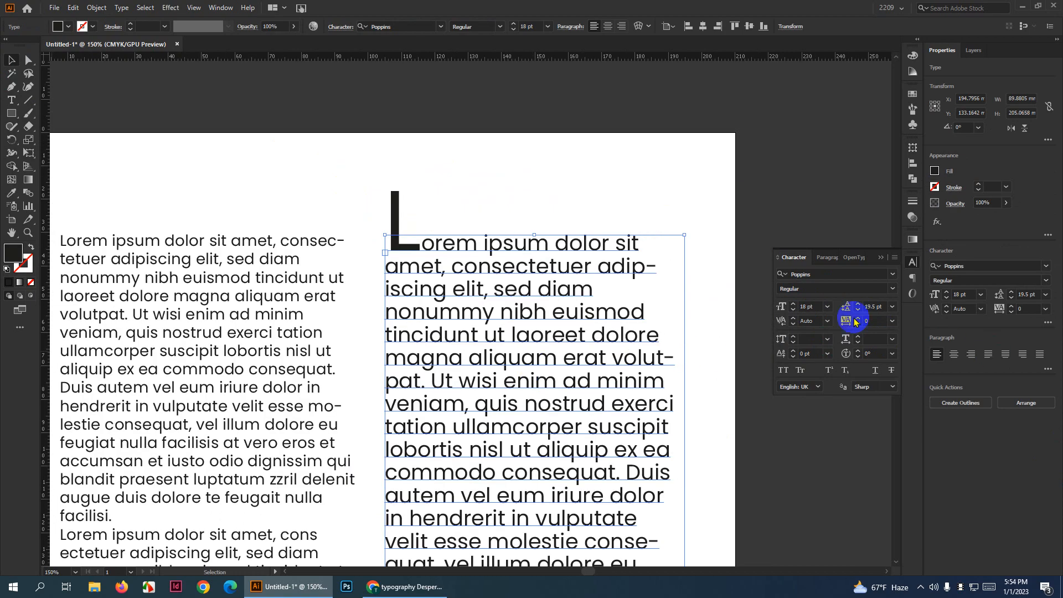
{"action": "left_click", "coordinate": [806, 307]}
{"action": "scroll", "coordinate": [806, 306], "scroll_direction": "down", "scroll_amount": 5}
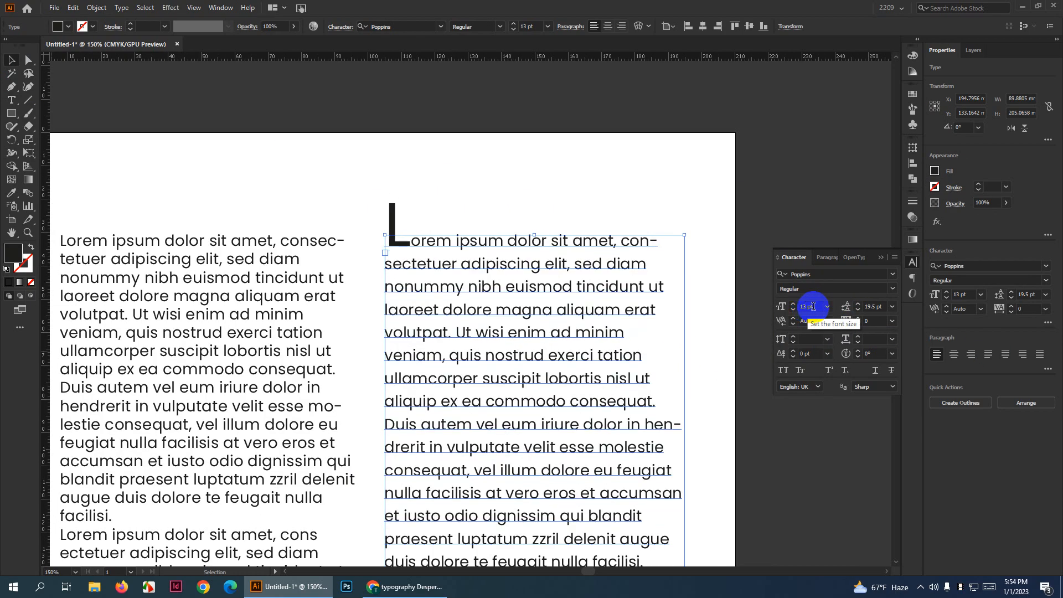
{"action": "scroll", "coordinate": [813, 306], "scroll_direction": "down", "scroll_amount": 1}
{"action": "left_click", "coordinate": [736, 284]}
{"action": "scroll", "coordinate": [693, 271], "scroll_direction": "down", "scroll_amount": 1}
{"action": "scroll", "coordinate": [695, 271], "scroll_direction": "down", "scroll_amount": 2}
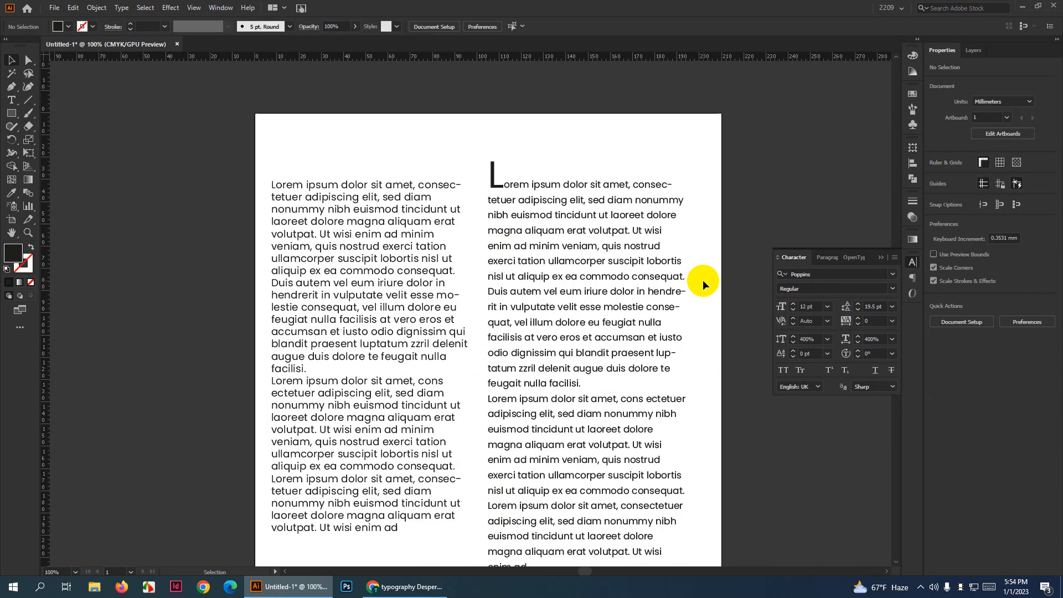
Raise the second column's initial L with a baseline shift of 12 pt
{"action": "scroll", "coordinate": [706, 285], "scroll_direction": "down", "scroll_amount": 2}
{"action": "scroll", "coordinate": [705, 280], "scroll_direction": "up", "scroll_amount": 2}
{"action": "scroll", "coordinate": [532, 165], "scroll_direction": "up", "scroll_amount": 5}
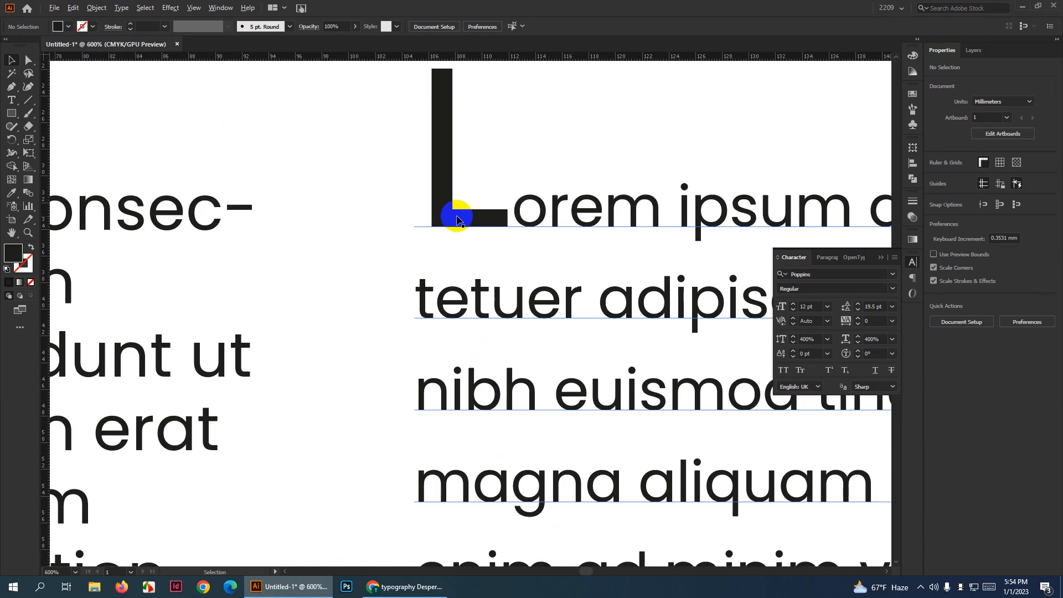
{"action": "scroll", "coordinate": [482, 224], "scroll_direction": "up", "scroll_amount": 1}
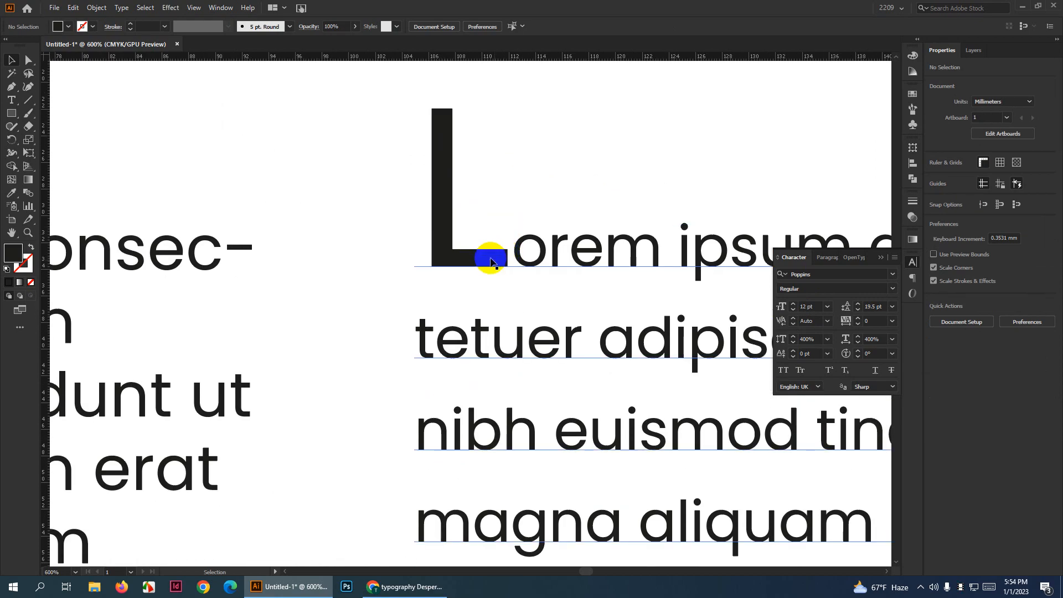
{"action": "left_click", "coordinate": [10, 103]}
{"action": "left_click_drag", "start_coordinate": [503, 255], "coordinate": [421, 256]}
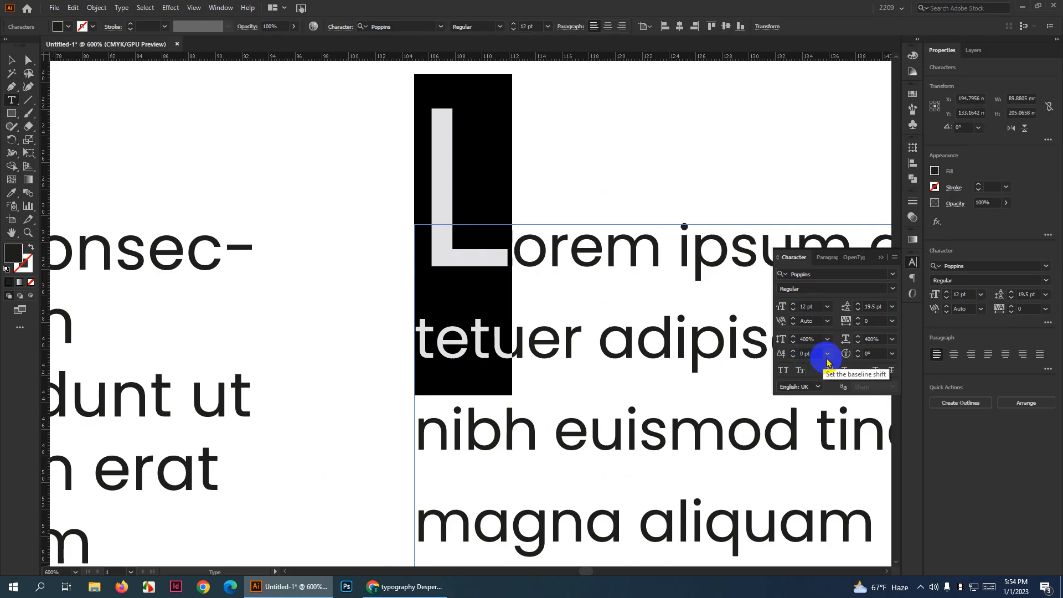
{"action": "left_click", "coordinate": [810, 354]}
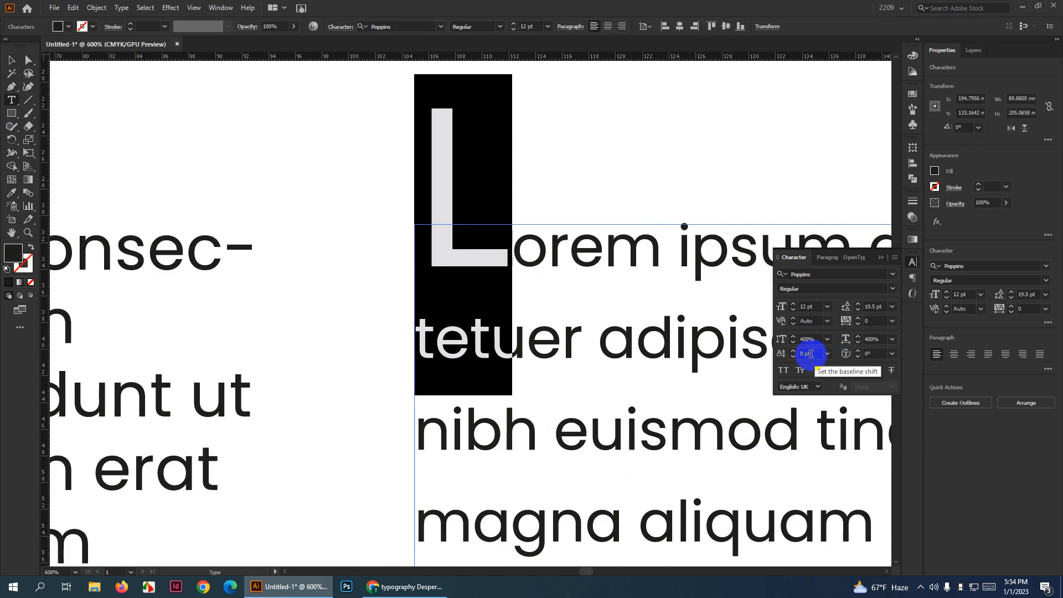
{"action": "key", "text": "Up"}
{"action": "key", "text": "Up"}
{"action": "key", "text": "Up"}
{"action": "key", "text": "Up"}
{"action": "key", "text": "Up"}
{"action": "key", "text": "Up"}
{"action": "key", "text": "Up"}
{"action": "key", "text": "Up"}
{"action": "key", "text": "Up"}
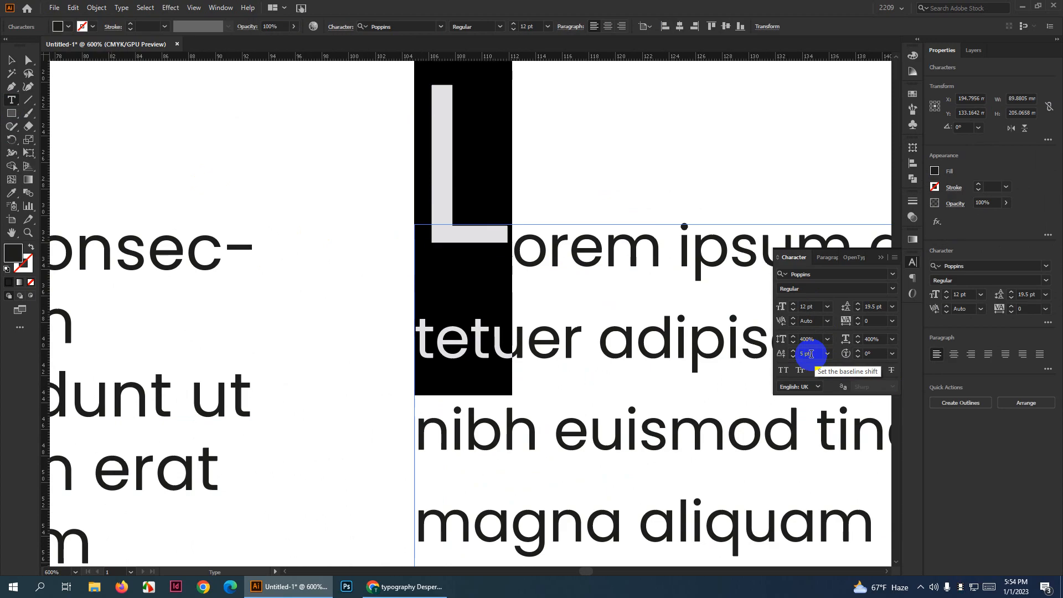
{"action": "key", "text": "Up"}
{"action": "key", "text": "Up"}
{"action": "key", "text": "Up"}
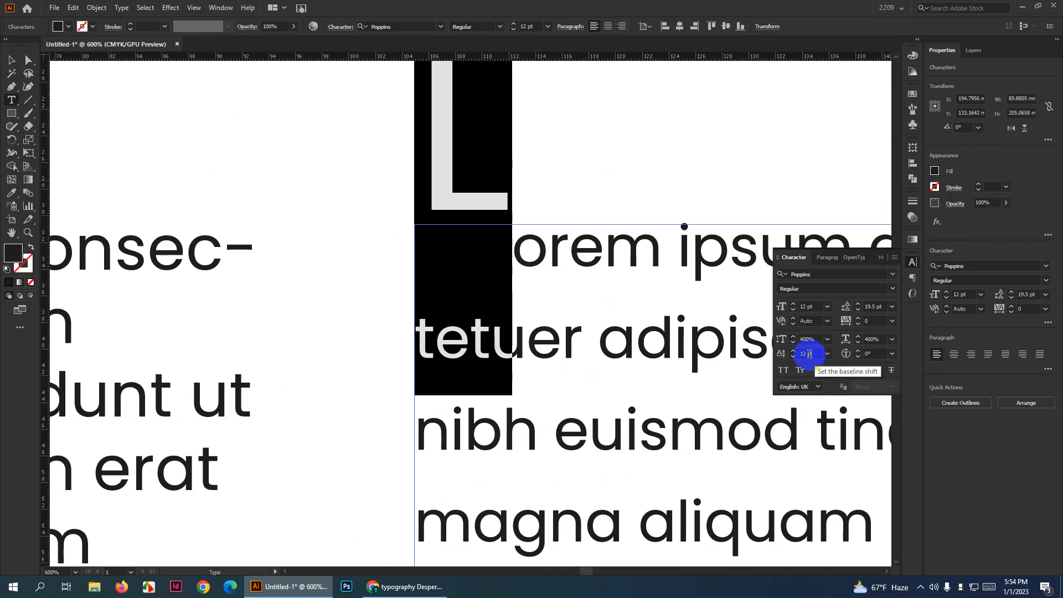
Lower the initial L below its text line with a baseline shift of -25 pt
{"action": "key", "text": "Down"}
{"action": "key", "text": "Down"}
{"action": "key", "text": "Down"}
{"action": "key", "text": "Down"}
{"action": "key", "text": "Down"}
{"action": "key", "text": "Down"}
{"action": "key", "text": "Down"}
{"action": "key", "text": "Down"}
{"action": "key", "text": "Down"}
{"action": "key", "text": "Down"}
{"action": "key", "text": "Down"}
{"action": "key", "text": "Down"}
{"action": "key", "text": "Down"}
{"action": "key", "text": "Down"}
{"action": "key", "text": "Down"}
{"action": "key", "text": "Down"}
{"action": "key", "text": "Down"}
{"action": "key", "text": "Down"}
{"action": "key", "text": "Down"}
{"action": "key", "text": "Down"}
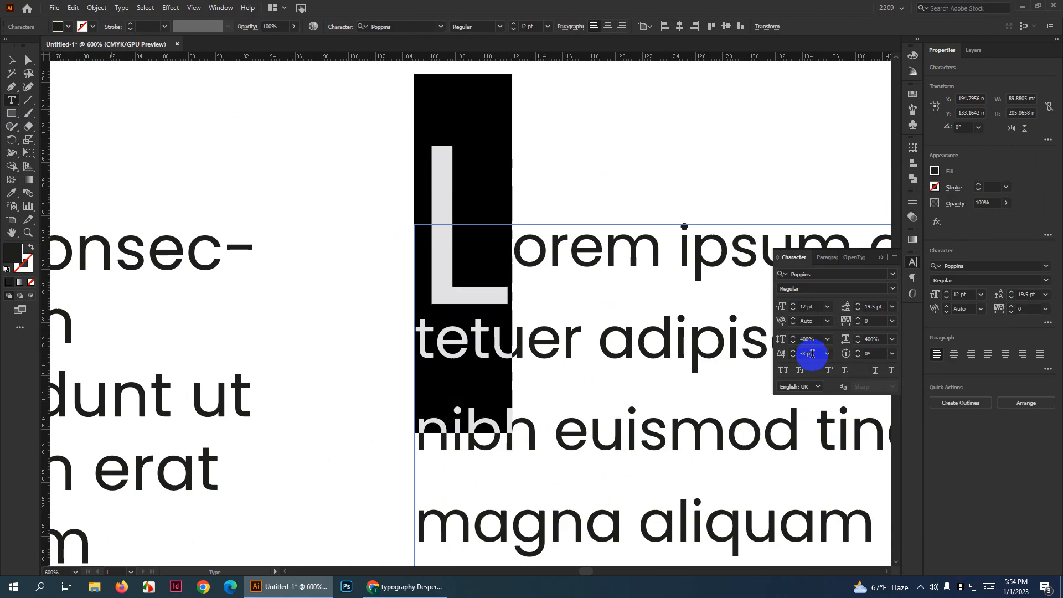
{"action": "key", "text": "Down"}
{"action": "key", "text": "Down"}
{"action": "key", "text": "Down"}
{"action": "key", "text": "Down"}
{"action": "key", "text": "Down"}
{"action": "key", "text": "Down"}
{"action": "key", "text": "Down"}
{"action": "key", "text": "Down"}
{"action": "key", "text": "Down"}
{"action": "key", "text": "Down"}
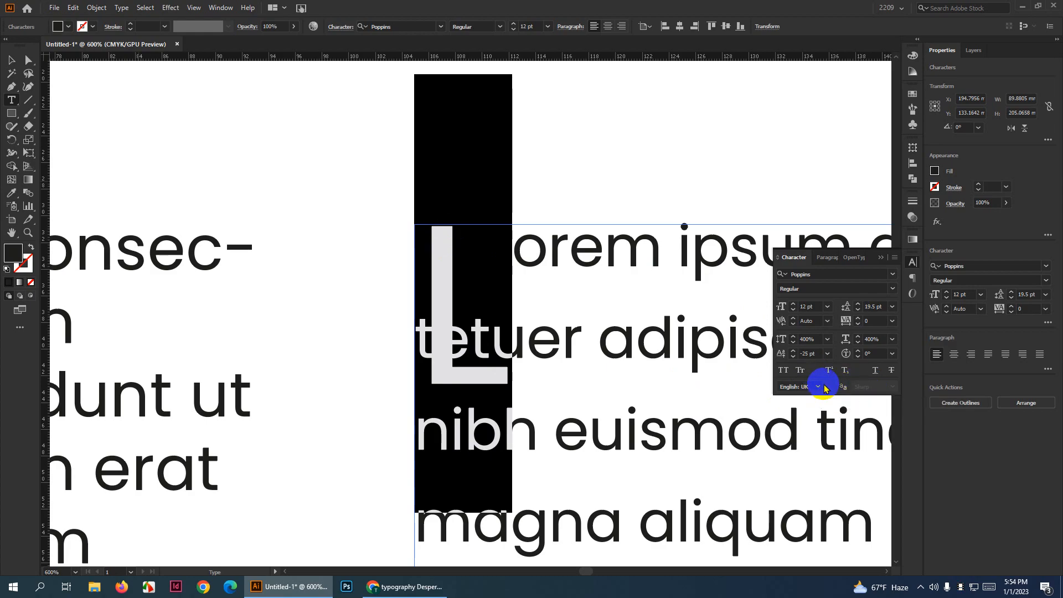
Reset the initial L's baseline shift to 0 pt, leave text editing and deselect the frame
{"action": "left_click", "coordinate": [828, 354]}
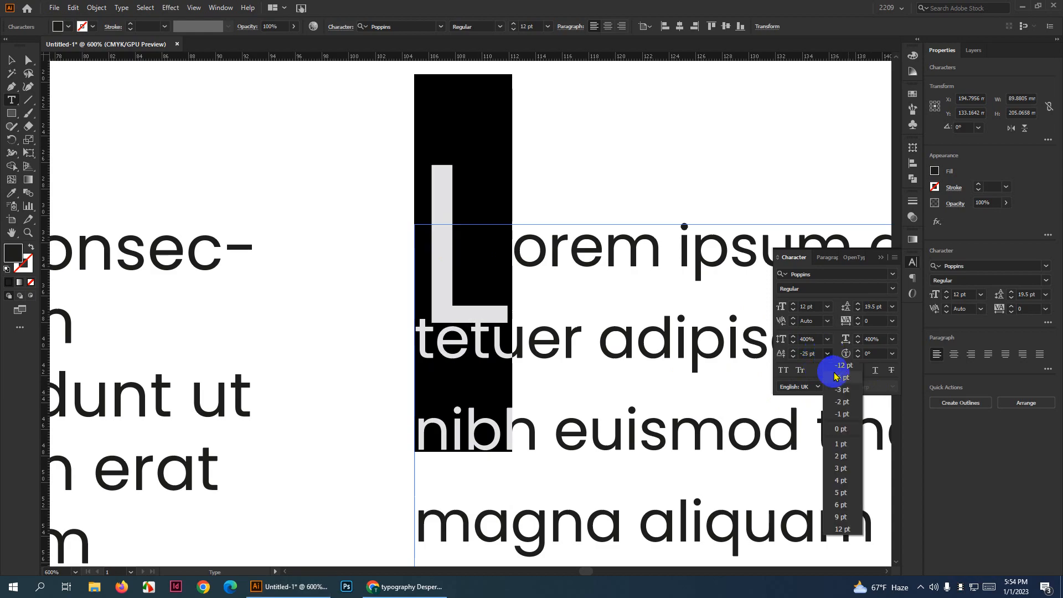
{"action": "left_click", "coordinate": [845, 424]}
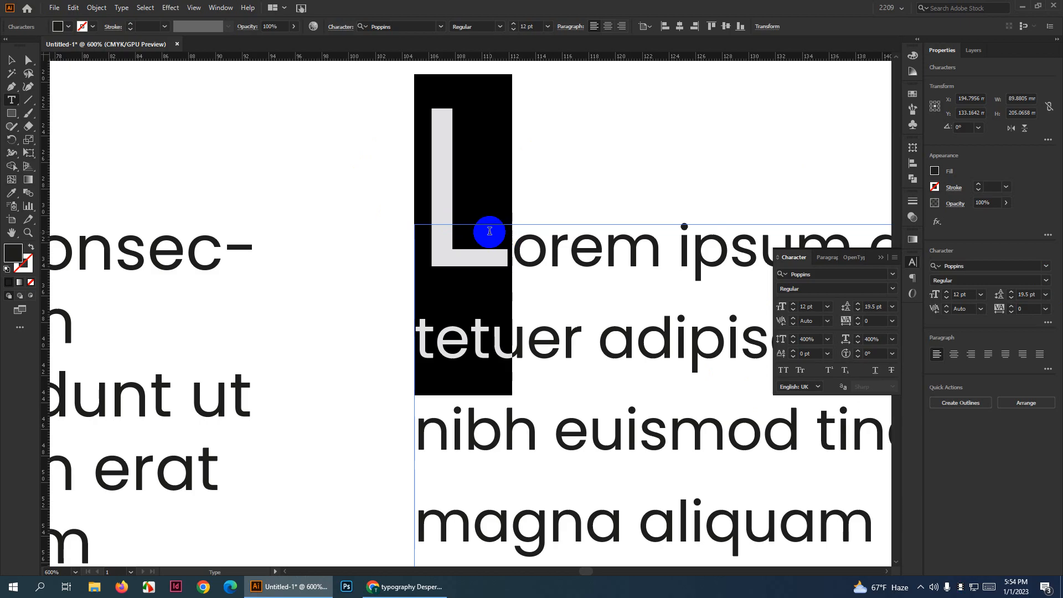
{"action": "left_click", "coordinate": [11, 59]}
{"action": "left_click", "coordinate": [323, 204]}
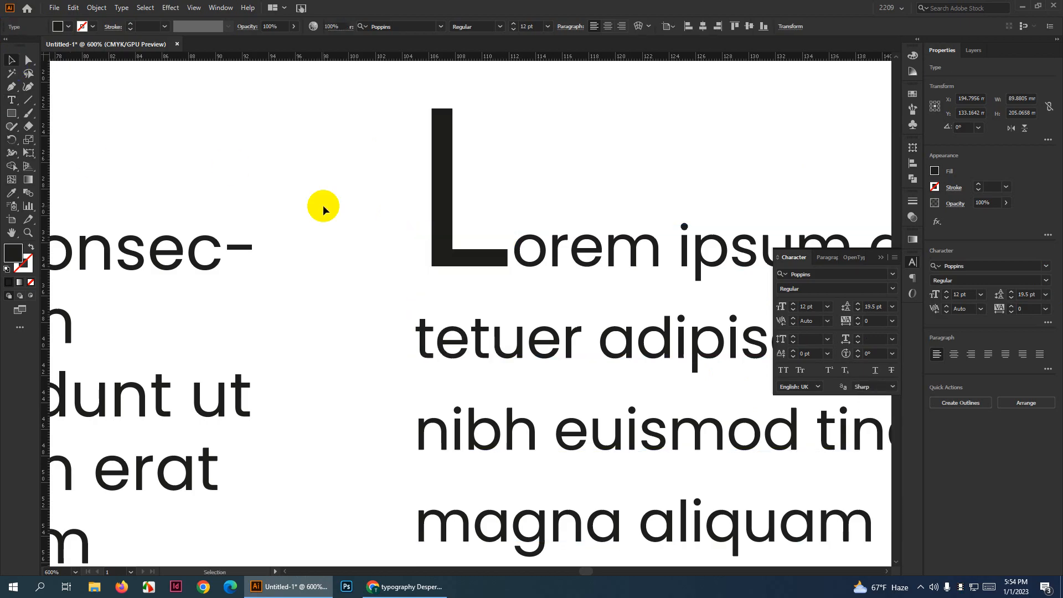
Select the second text column and examine how its letters and the initial L sit on the baselines
{"action": "scroll", "coordinate": [394, 291], "scroll_direction": "down", "scroll_amount": 2}
{"action": "scroll", "coordinate": [474, 275], "scroll_direction": "up", "scroll_amount": 1}
{"action": "left_click", "coordinate": [476, 275]}
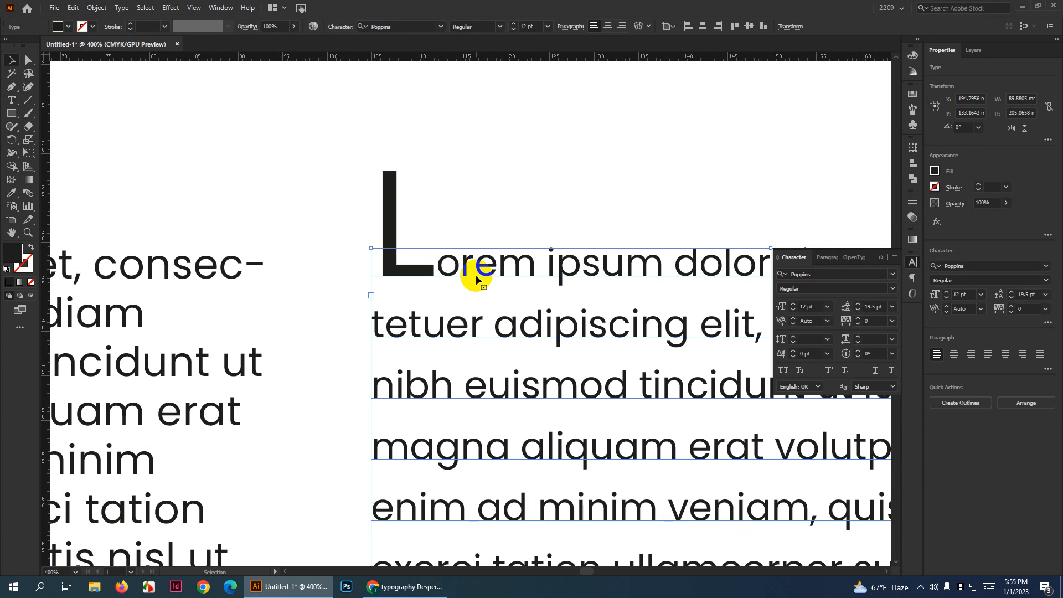
{"action": "scroll", "coordinate": [476, 275], "scroll_direction": "up", "scroll_amount": 3}
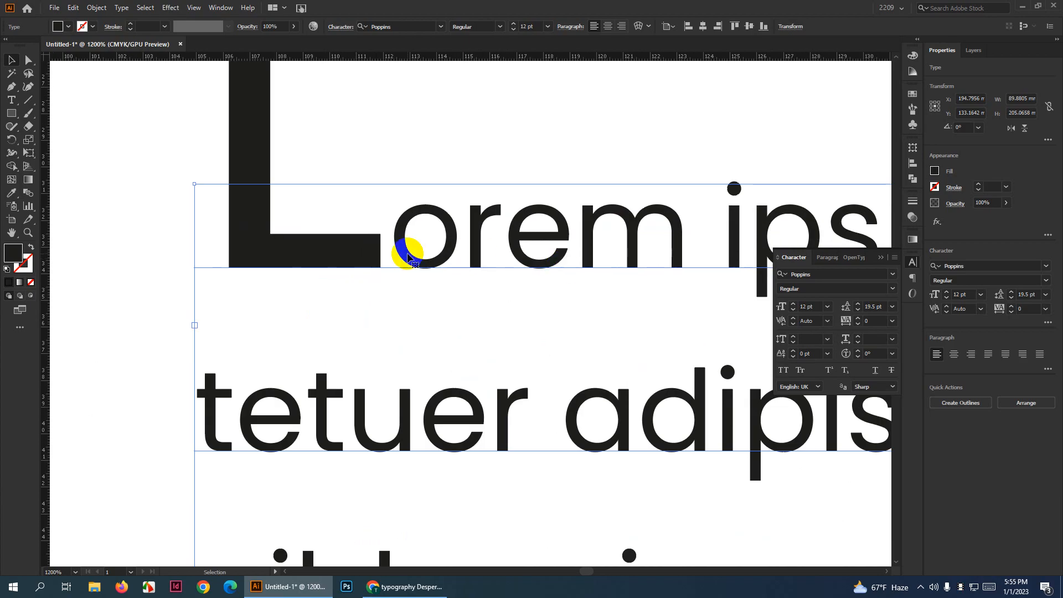
{"action": "scroll", "coordinate": [403, 249], "scroll_direction": "down", "scroll_amount": 3}
{"action": "scroll", "coordinate": [476, 277], "scroll_direction": "up", "scroll_amount": 3}
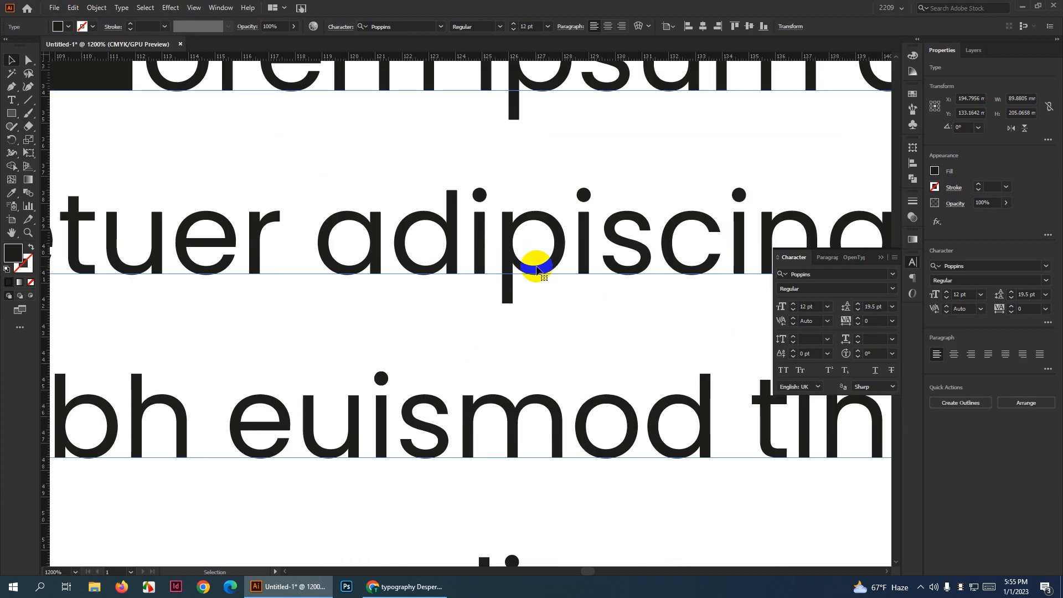
{"action": "scroll", "coordinate": [537, 270], "scroll_direction": "down", "scroll_amount": 5}
{"action": "scroll", "coordinate": [442, 310], "scroll_direction": "up", "scroll_amount": 3}
{"action": "scroll", "coordinate": [434, 351], "scroll_direction": "down", "scroll_amount": 3}
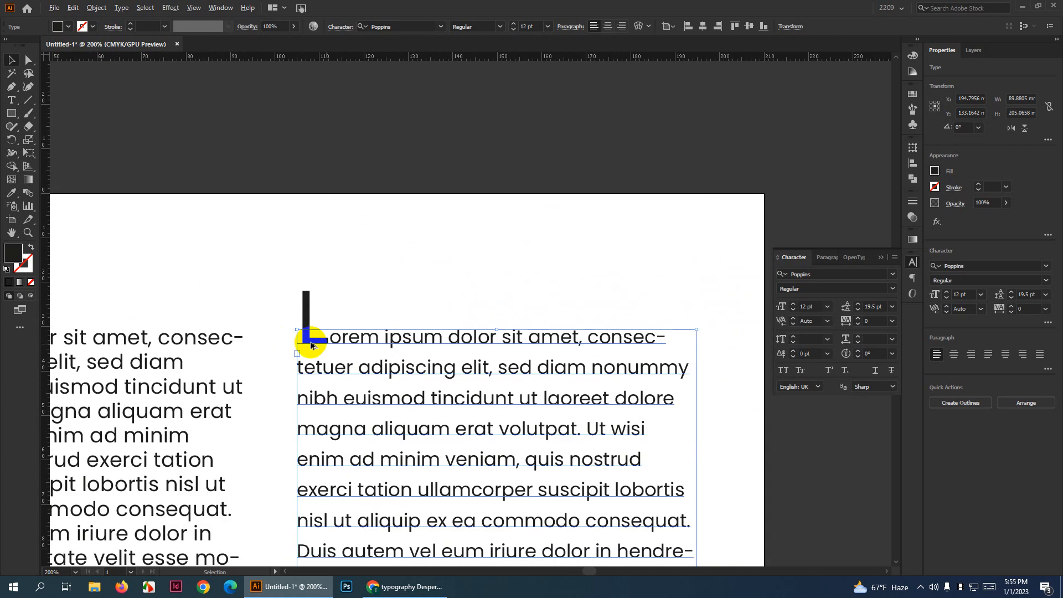
Select the second column's initial L, try baseline shifts of 5 pt and -14 pt, and reset the shift to 0 pt
{"action": "scroll", "coordinate": [310, 345], "scroll_direction": "up", "scroll_amount": 4}
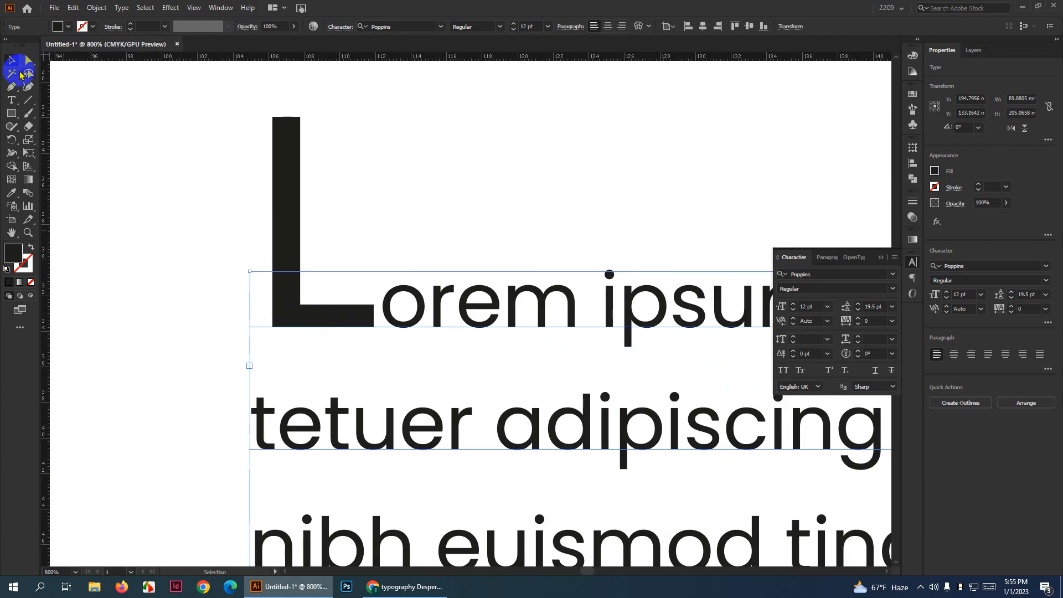
{"action": "left_click", "coordinate": [11, 100]}
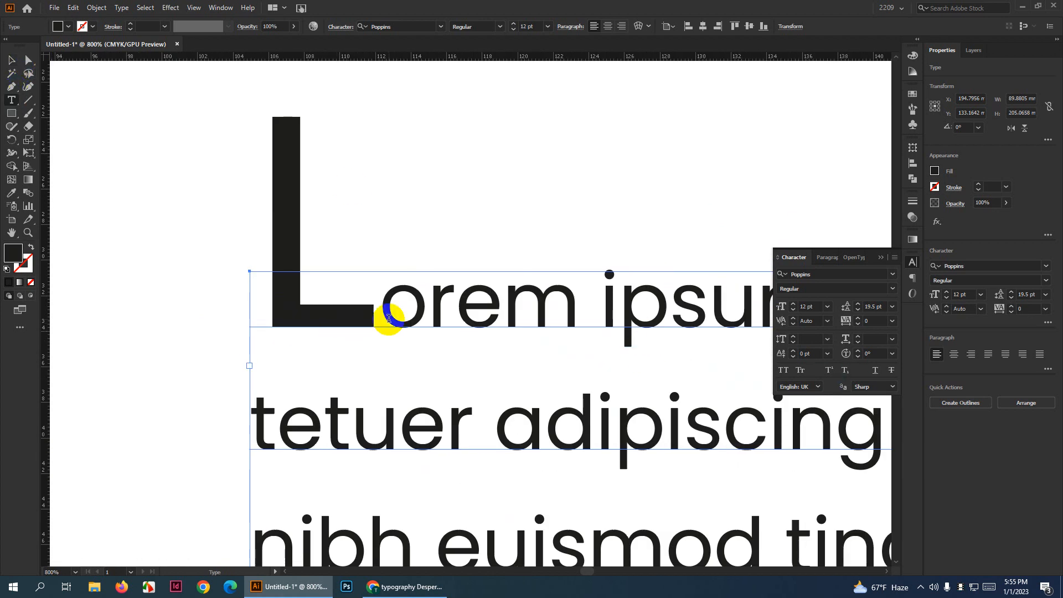
{"action": "left_click_drag", "start_coordinate": [388, 318], "coordinate": [273, 309]}
{"action": "scroll", "coordinate": [811, 354], "scroll_direction": "up", "scroll_amount": 5}
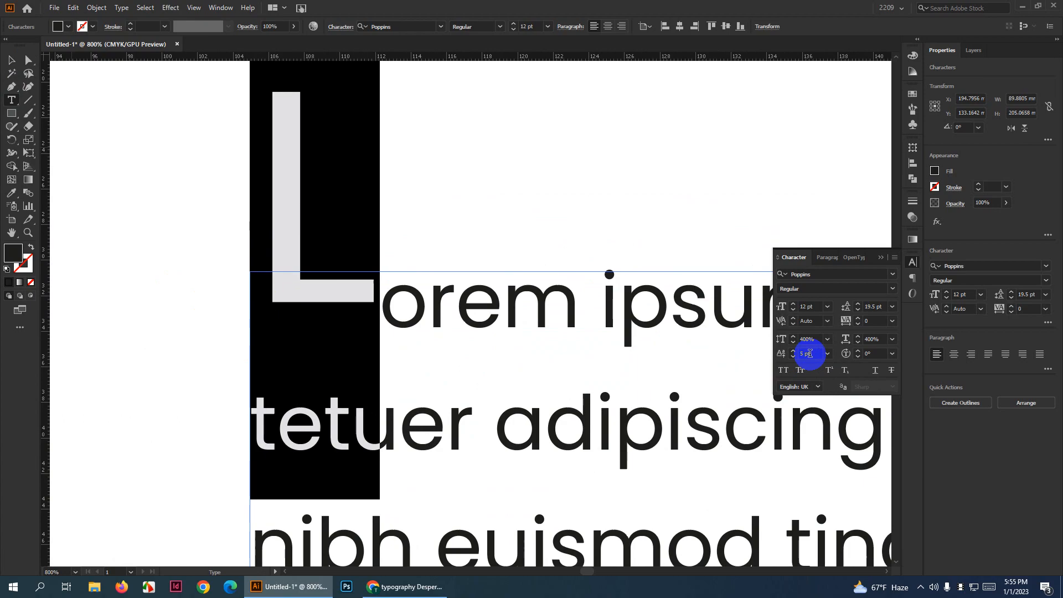
{"action": "scroll", "coordinate": [810, 354], "scroll_direction": "down", "scroll_amount": 17}
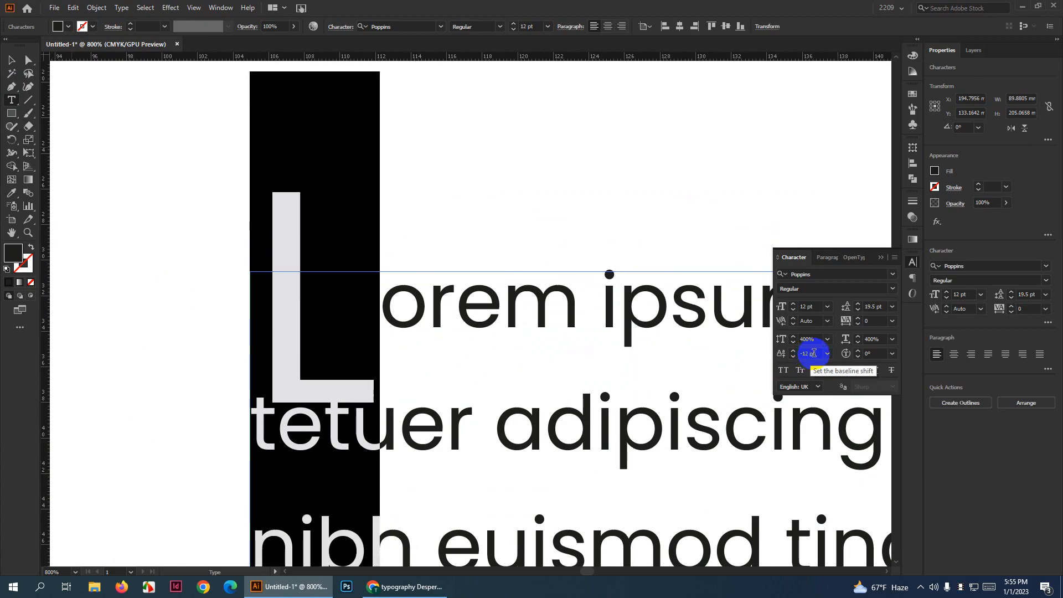
{"action": "scroll", "coordinate": [813, 353], "scroll_direction": "up", "scroll_amount": 1}
{"action": "scroll", "coordinate": [814, 353], "scroll_direction": "down", "scroll_amount": 3}
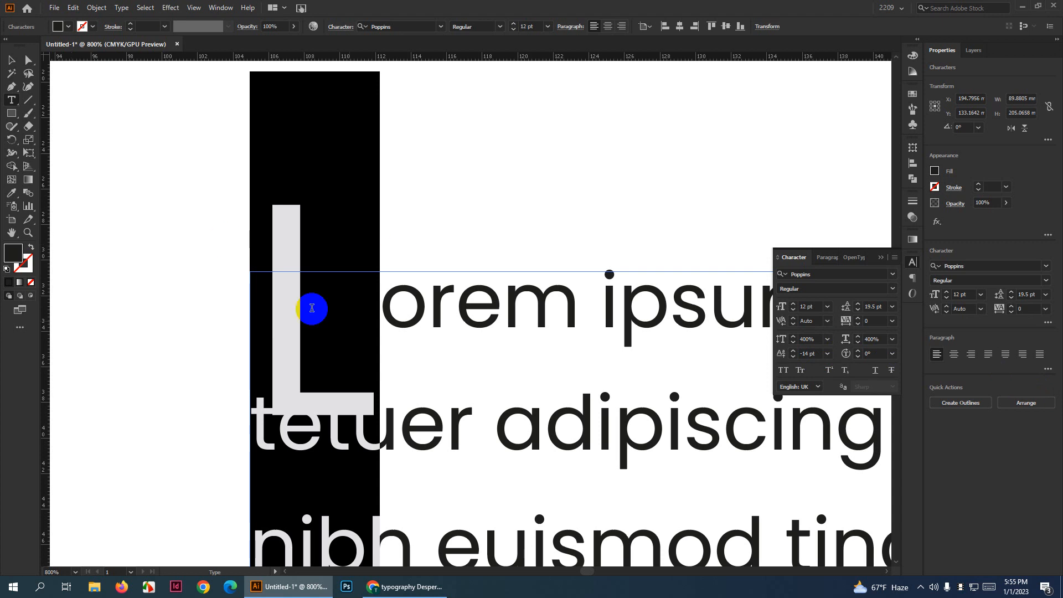
{"action": "left_click", "coordinate": [827, 354]}
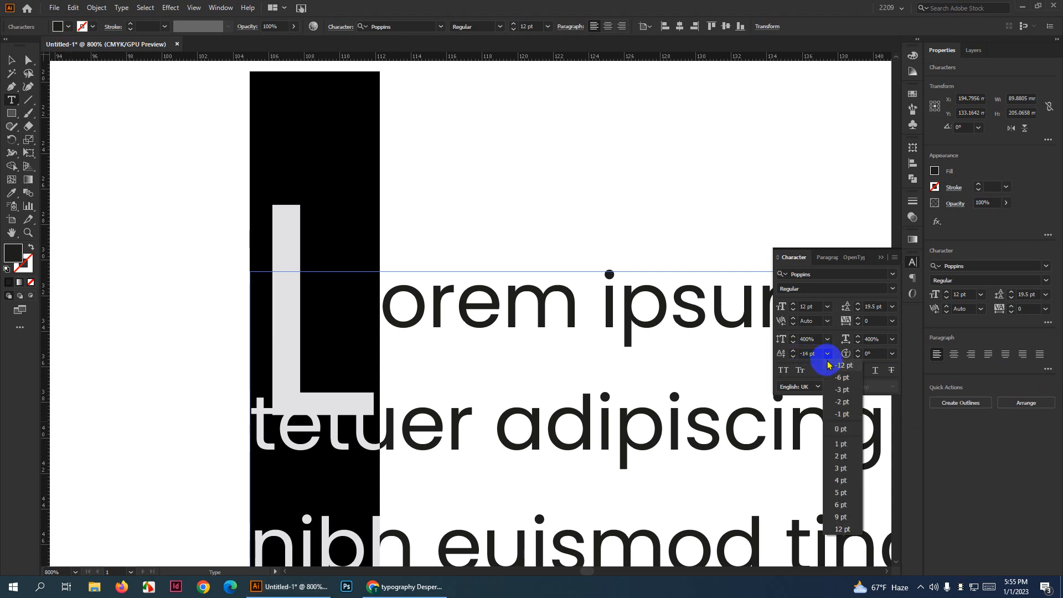
{"action": "left_click", "coordinate": [847, 431]}
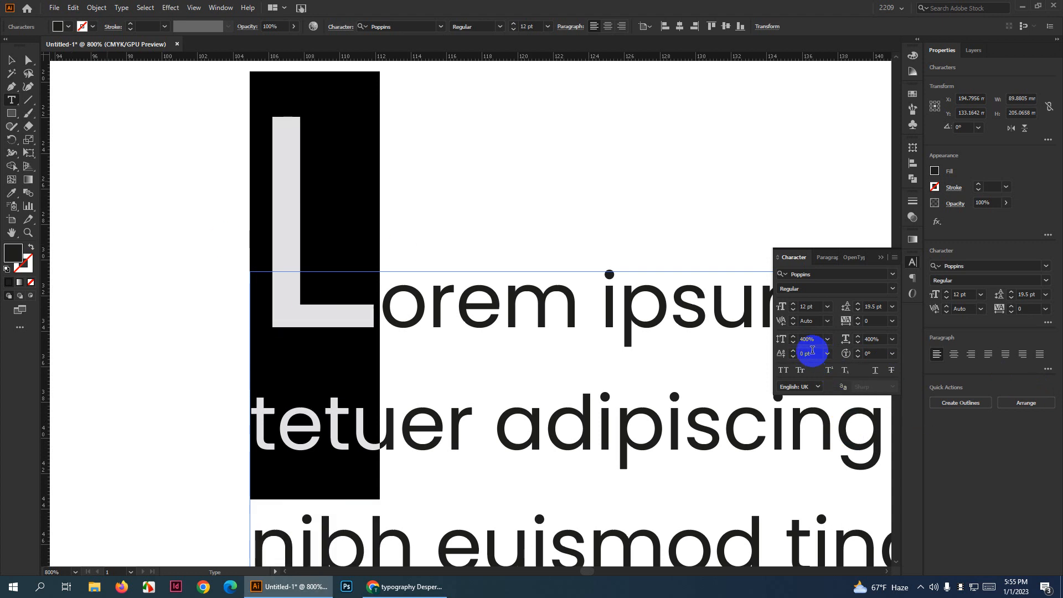
Raise the initial L's baseline shift step by step to 8 pt
{"action": "key", "text": "Up"}
{"action": "key", "text": "Up"}
{"action": "key", "text": "Up"}
{"action": "key", "text": "Up"}
{"action": "key", "text": "Up"}
{"action": "key", "text": "Up"}
{"action": "key", "text": "Up"}
{"action": "key", "text": "Up"}
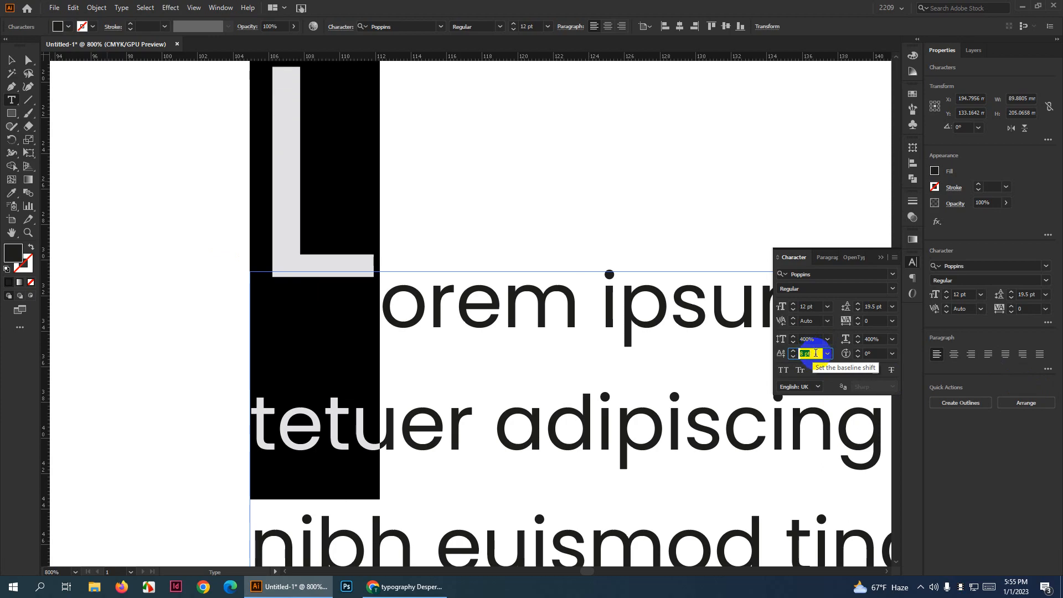
Lower the initial L's baseline shift back to 0 pt, leave text editing and deselect the frame
{"action": "key", "text": "Down"}
{"action": "key", "text": "Down"}
{"action": "key", "text": "Down"}
{"action": "key", "text": "Down"}
{"action": "key", "text": "Down"}
{"action": "key", "text": "Down"}
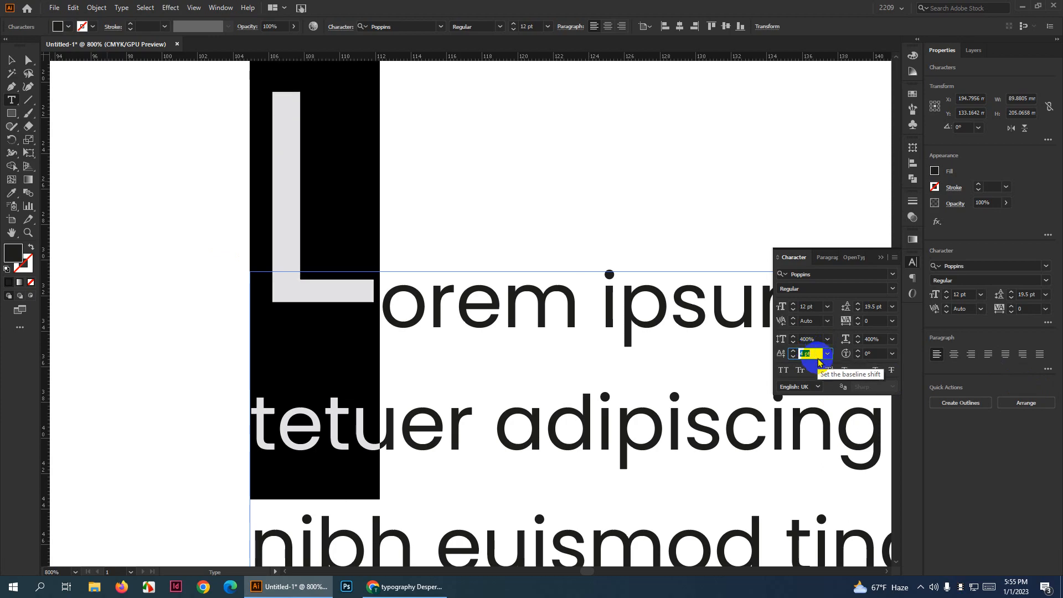
{"action": "key", "text": "Down"}
{"action": "key", "text": "Down"}
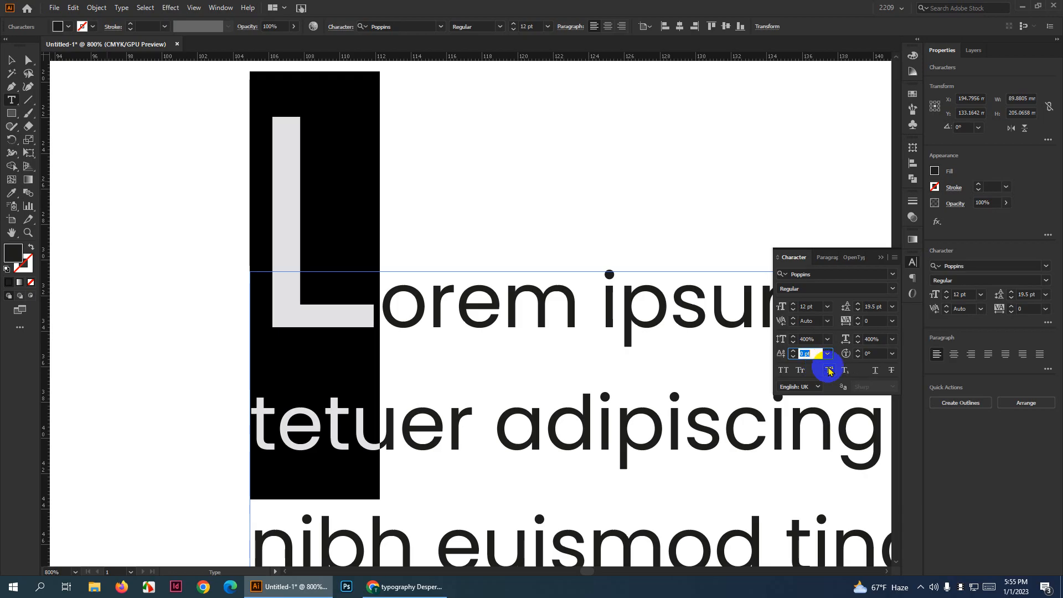
{"action": "left_click", "coordinate": [11, 60]}
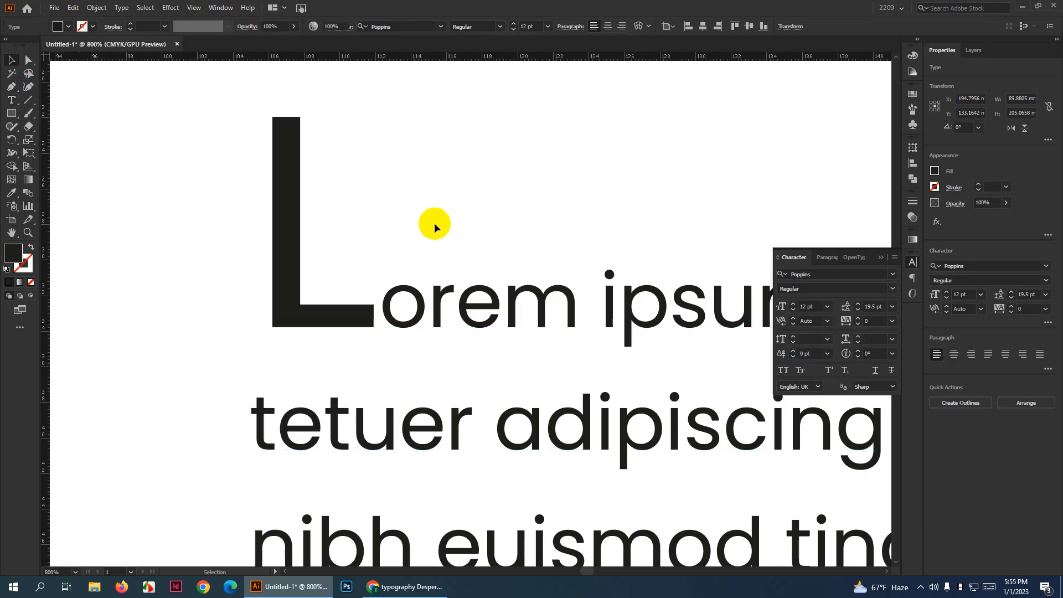
{"action": "left_click", "coordinate": [434, 224]}
{"action": "scroll", "coordinate": [380, 321], "scroll_direction": "down", "scroll_amount": 2}
{"action": "scroll", "coordinate": [380, 321], "scroll_direction": "up", "scroll_amount": 2}
Select the second column's initial L and set its vertical and horizontal scale to 100%
{"action": "key", "text": "t"}
{"action": "left_click", "coordinate": [351, 318]}
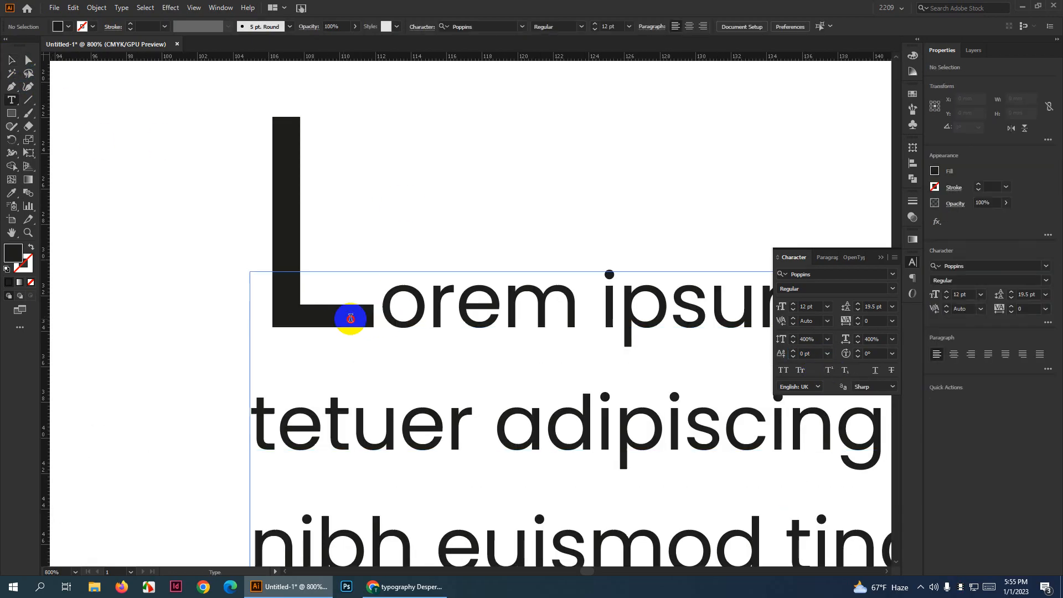
{"action": "left_click_drag", "start_coordinate": [350, 318], "coordinate": [287, 306]}
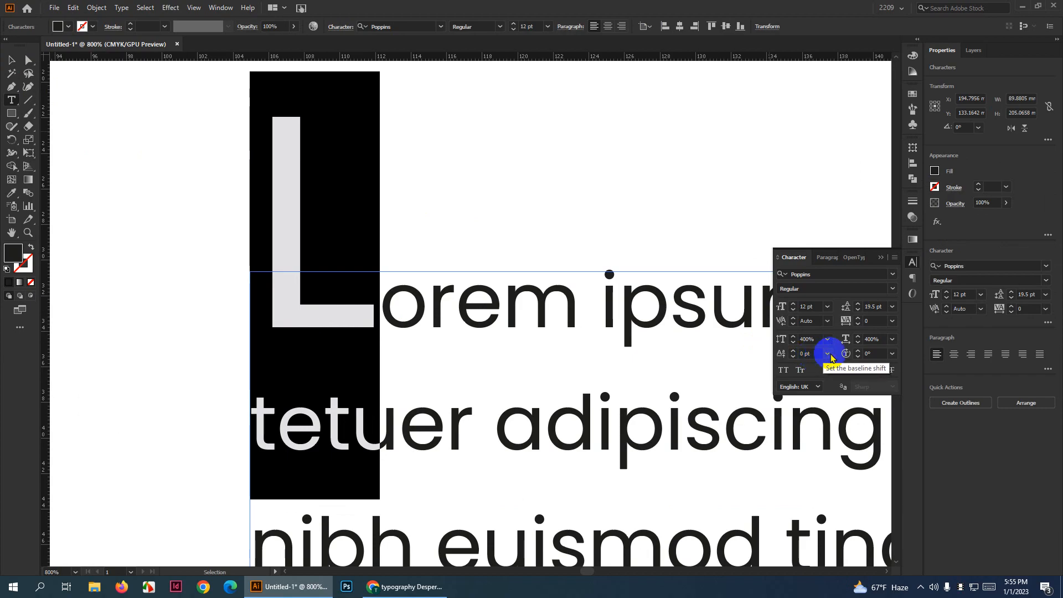
{"action": "left_click", "coordinate": [829, 355]}
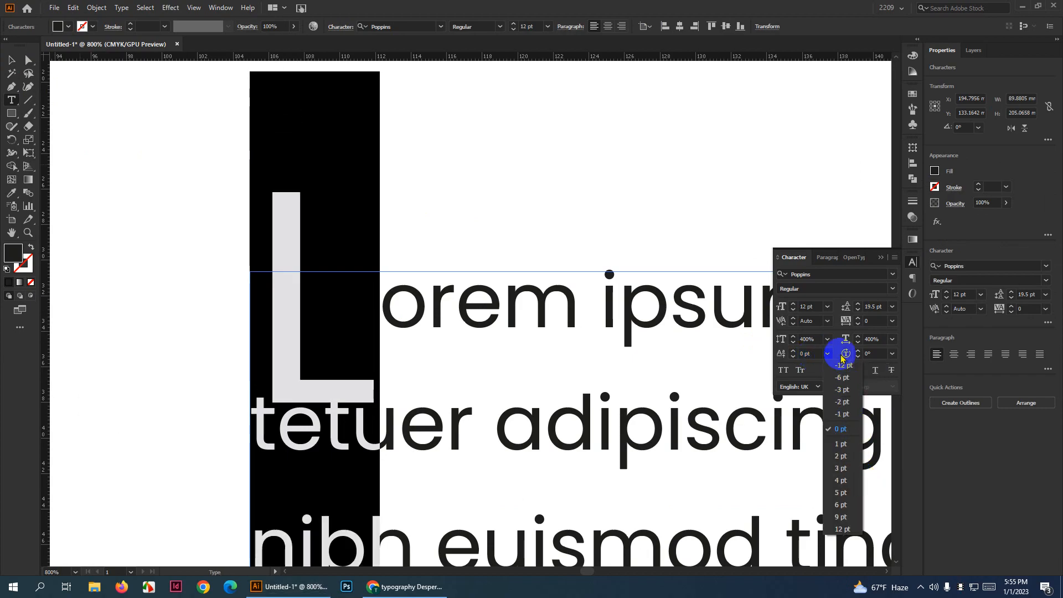
{"action": "left_click", "coordinate": [877, 354]}
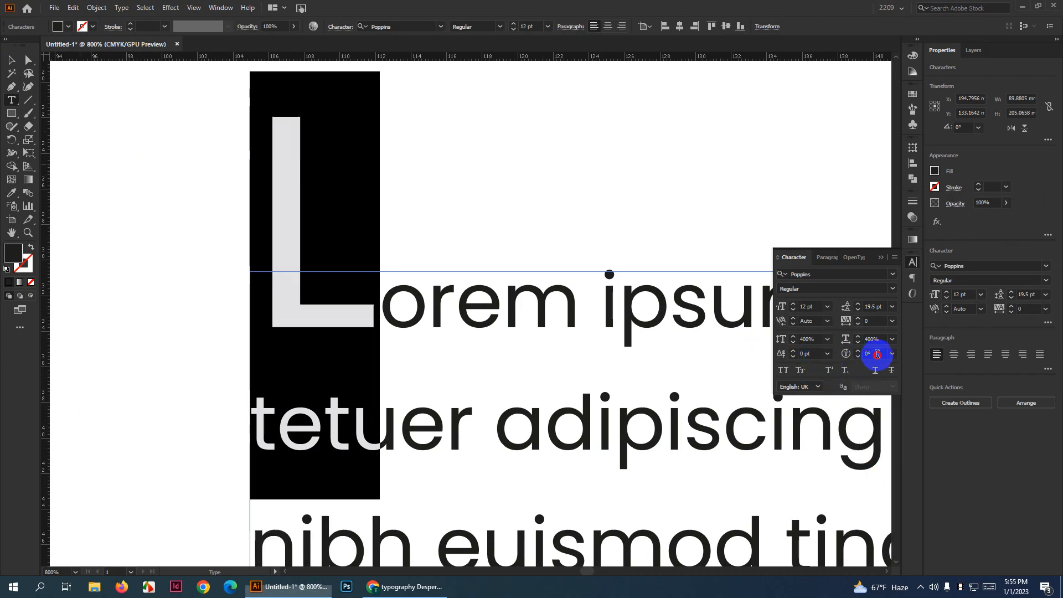
{"action": "left_click", "coordinate": [827, 339]}
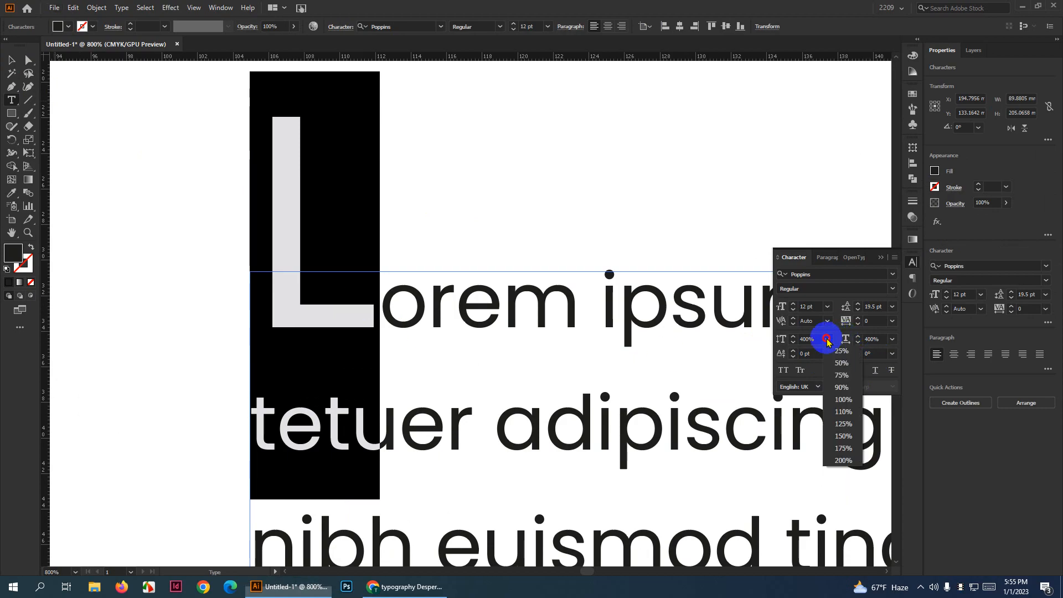
{"action": "left_click", "coordinate": [844, 399]}
{"action": "left_click", "coordinate": [892, 339]}
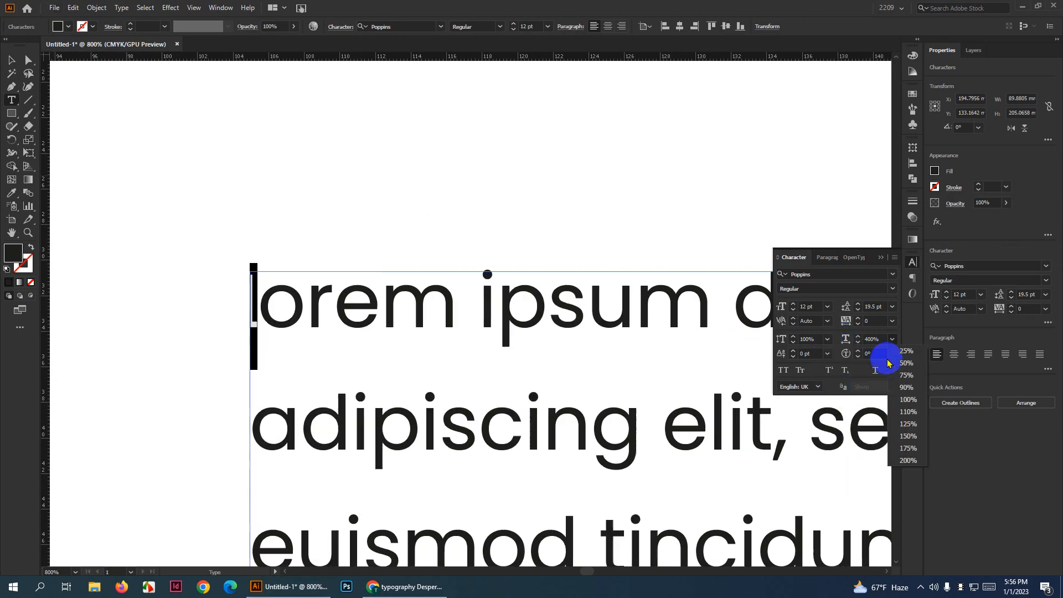
{"action": "left_click", "coordinate": [903, 399]}
Select both body text columns and move them about 22 mm down the artboard
{"action": "scroll", "coordinate": [266, 304], "scroll_direction": "down", "scroll_amount": 3}
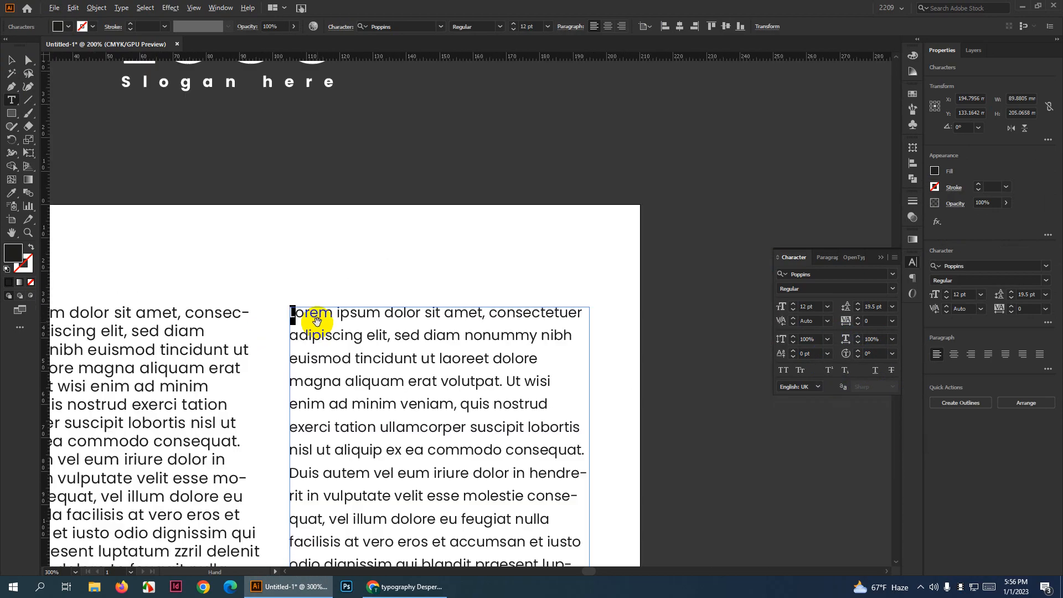
{"action": "scroll", "coordinate": [316, 321], "scroll_direction": "down", "scroll_amount": 3}
{"action": "left_click", "coordinate": [11, 60]}
{"action": "left_click", "coordinate": [284, 362]}
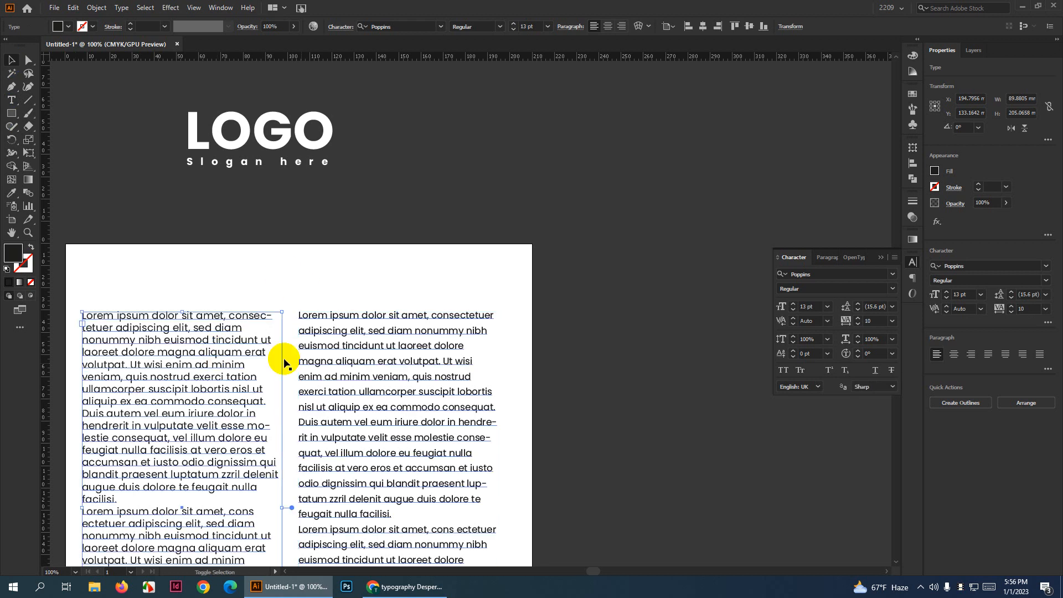
{"action": "left_click_drag", "start_coordinate": [409, 363], "coordinate": [408, 412]}
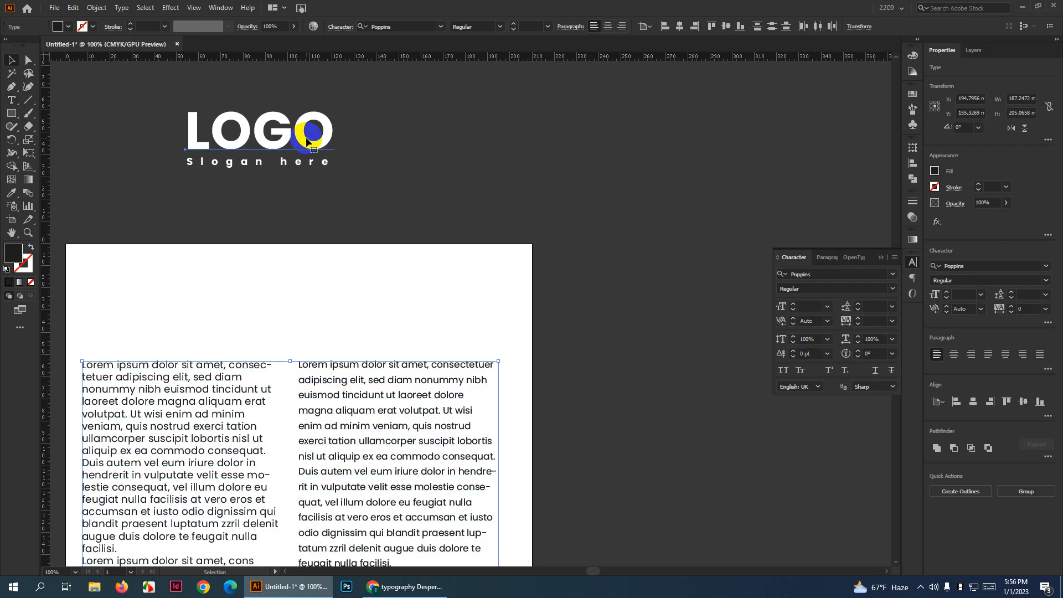
Move the LOGO text down and right of the slogan, to about X 182 mm, Y -15 mm
{"action": "left_click", "coordinate": [306, 142]}
{"action": "left_click_drag", "start_coordinate": [307, 143], "coordinate": [441, 207]}
{"action": "scroll", "coordinate": [441, 202], "scroll_direction": "up", "scroll_amount": 3}
{"action": "scroll", "coordinate": [441, 201], "scroll_direction": "down", "scroll_amount": 1}
{"action": "scroll", "coordinate": [266, 192], "scroll_direction": "up", "scroll_amount": 1}
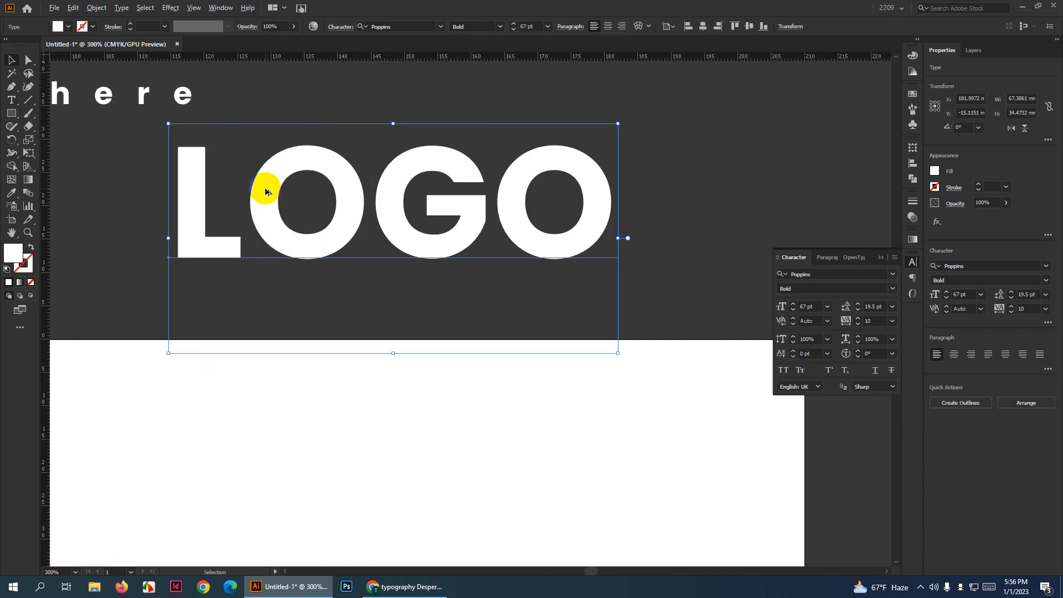
Set the character rotation of the whole LOGO text to 22° and deselect it
{"action": "left_click", "coordinate": [12, 99]}
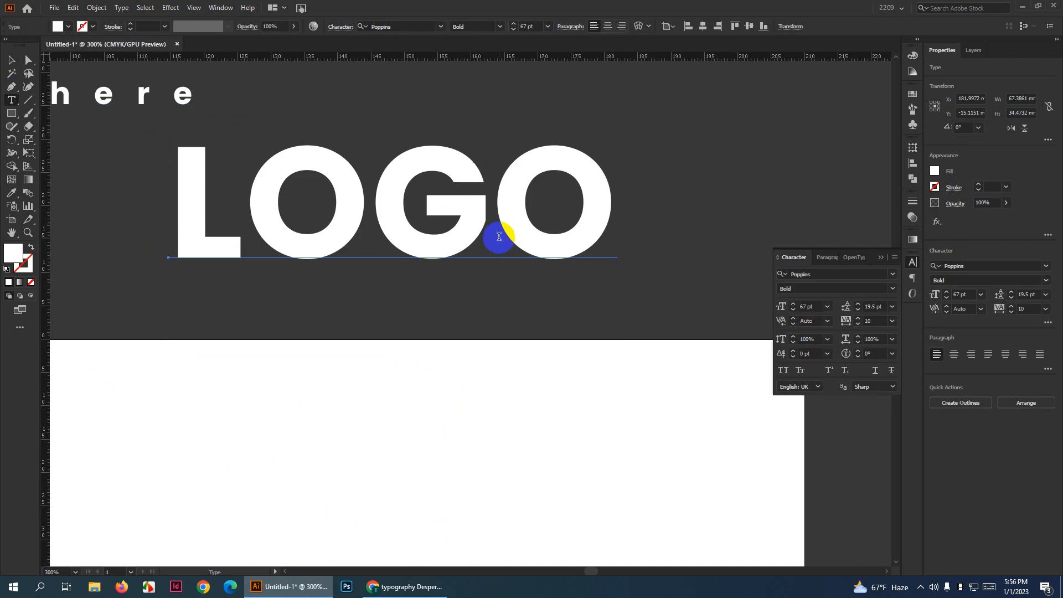
{"action": "left_click", "coordinate": [13, 60]}
{"action": "left_click", "coordinate": [393, 203]}
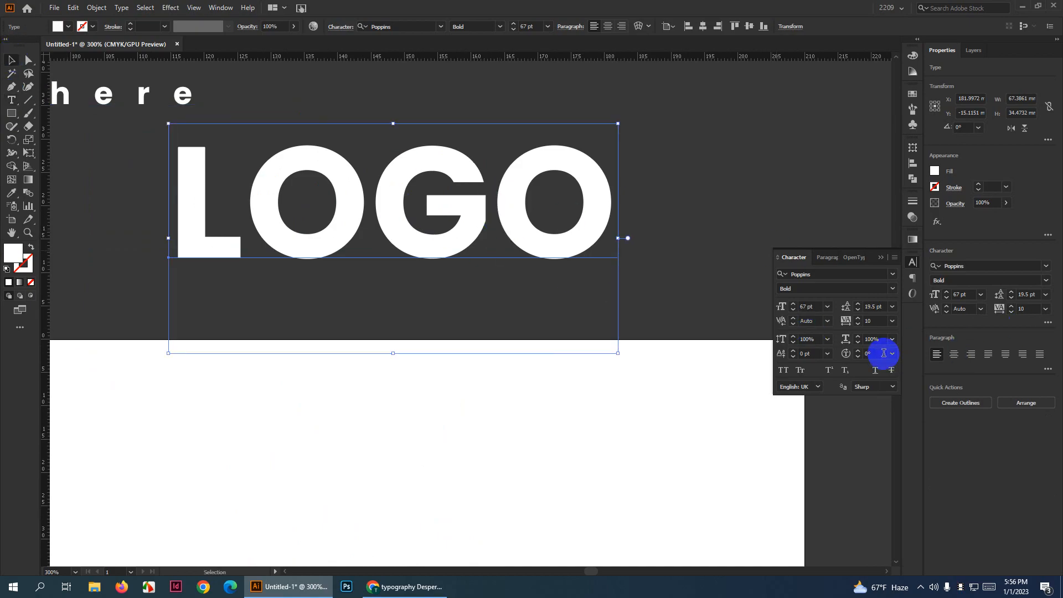
{"action": "scroll", "coordinate": [884, 353], "scroll_direction": "up", "scroll_amount": 5}
{"action": "scroll", "coordinate": [885, 354], "scroll_direction": "up", "scroll_amount": 17}
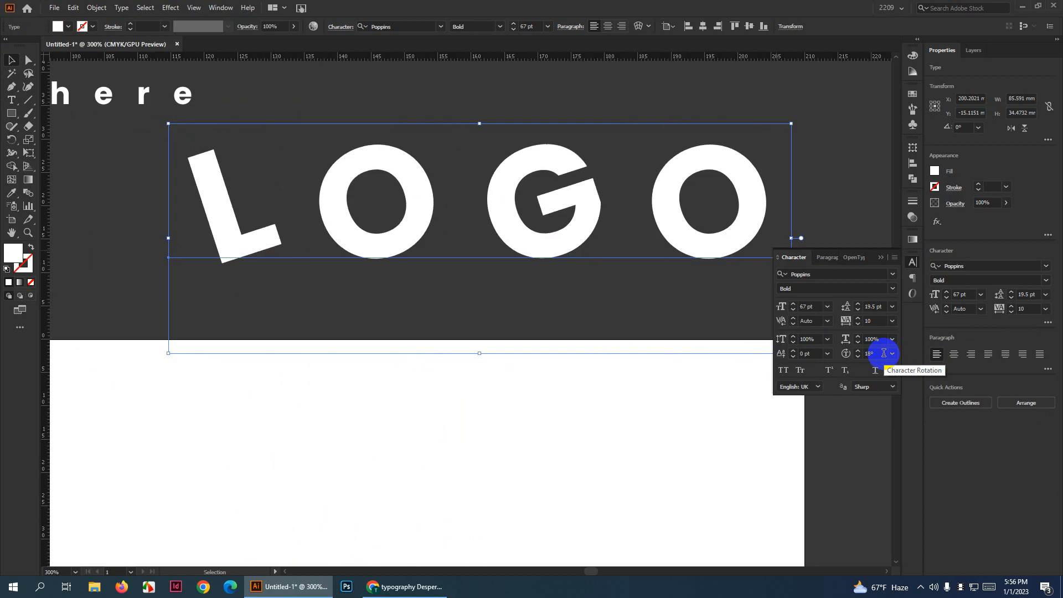
{"action": "scroll", "coordinate": [492, 323], "scroll_direction": "down", "scroll_amount": 3}
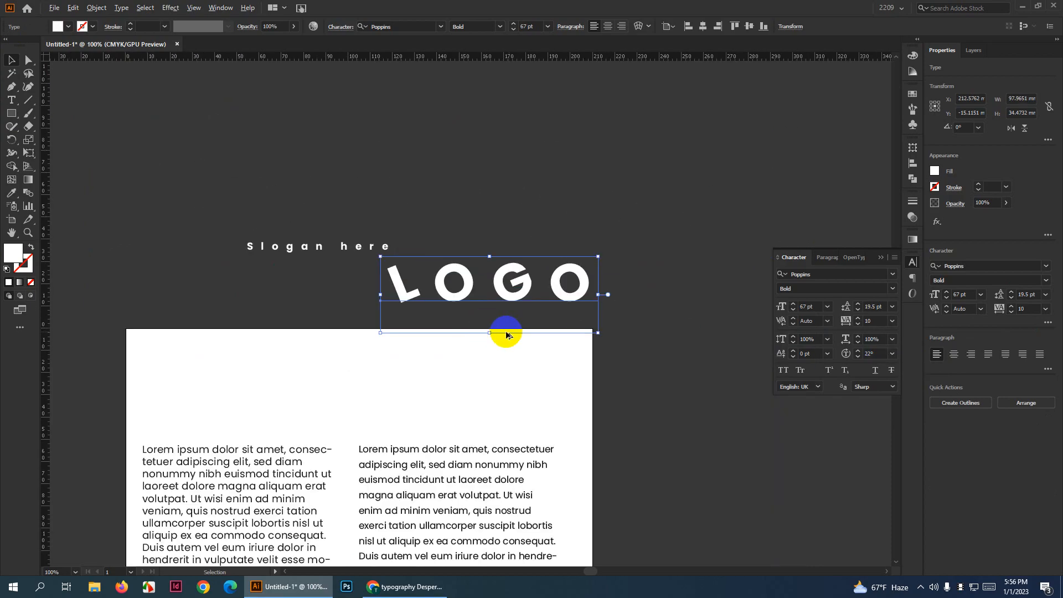
{"action": "left_click", "coordinate": [677, 312]}
Undo the character rotation of the whole LOGO text
{"action": "scroll", "coordinate": [569, 298], "scroll_direction": "up", "scroll_amount": 3}
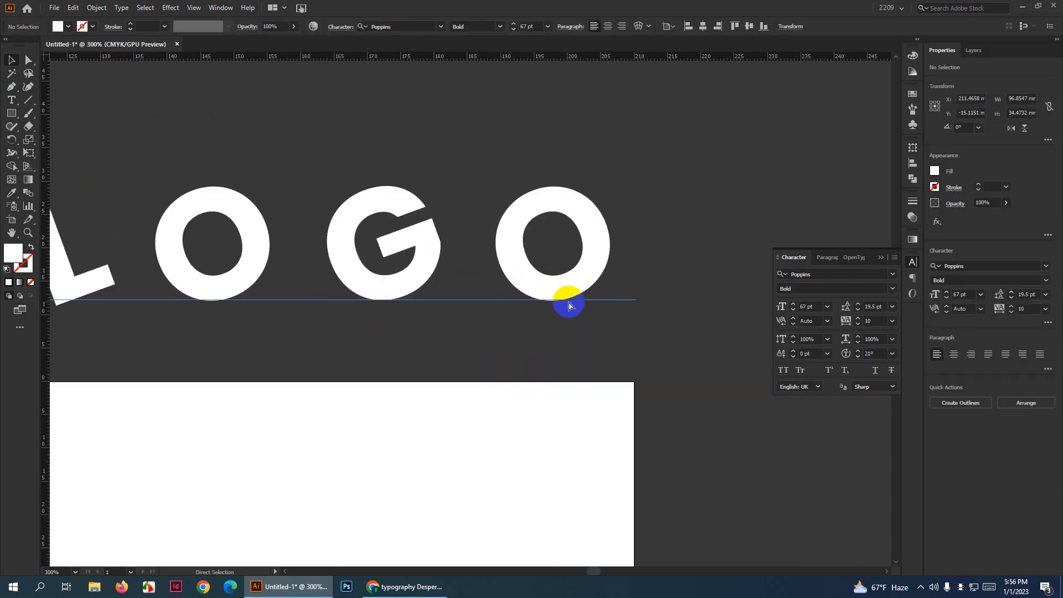
{"action": "scroll", "coordinate": [884, 354], "scroll_direction": "down", "scroll_amount": 16}
{"action": "scroll", "coordinate": [729, 337], "scroll_direction": "down", "scroll_amount": 3}
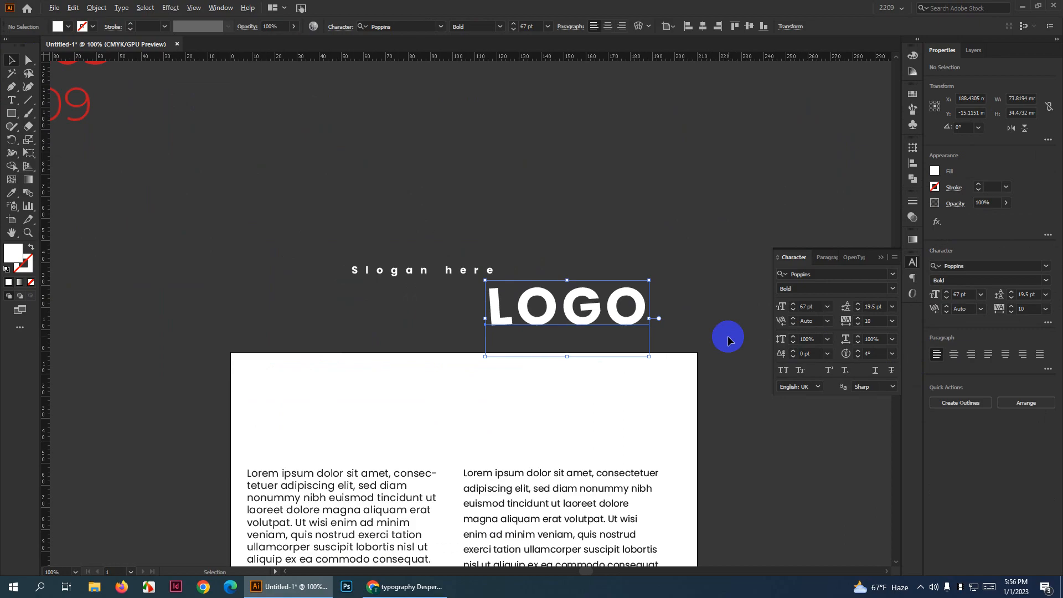
{"action": "key", "text": "ctrl+z"}
{"action": "key", "text": "ctrl+z"}
{"action": "key", "text": "ctrl+z"}
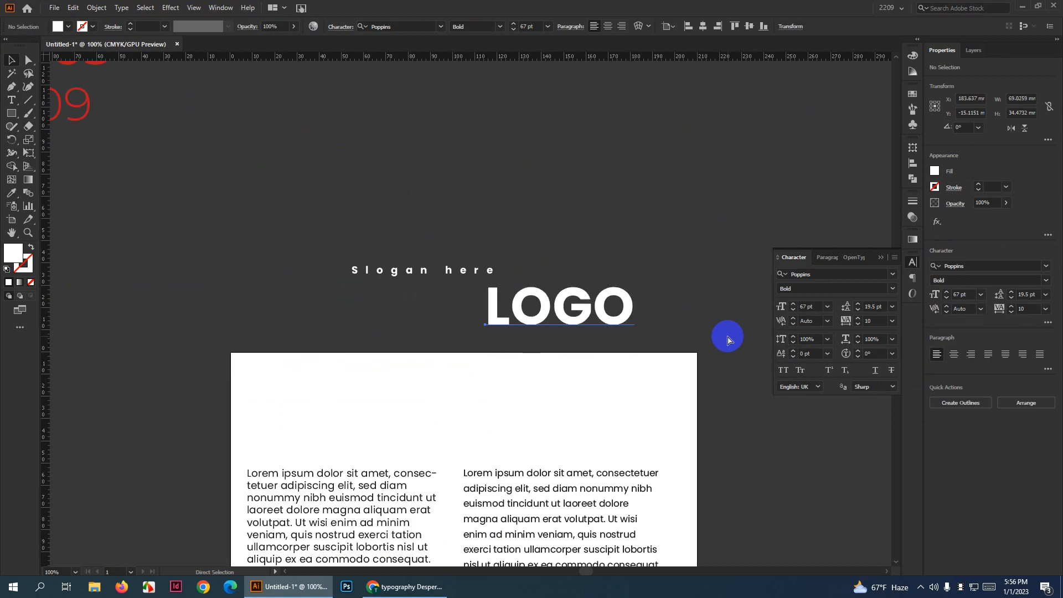
Select only the letter G in LOGO and set its character rotation to 25°
{"action": "scroll", "coordinate": [712, 326], "scroll_direction": "up", "scroll_amount": 1}
{"action": "key", "text": "t"}
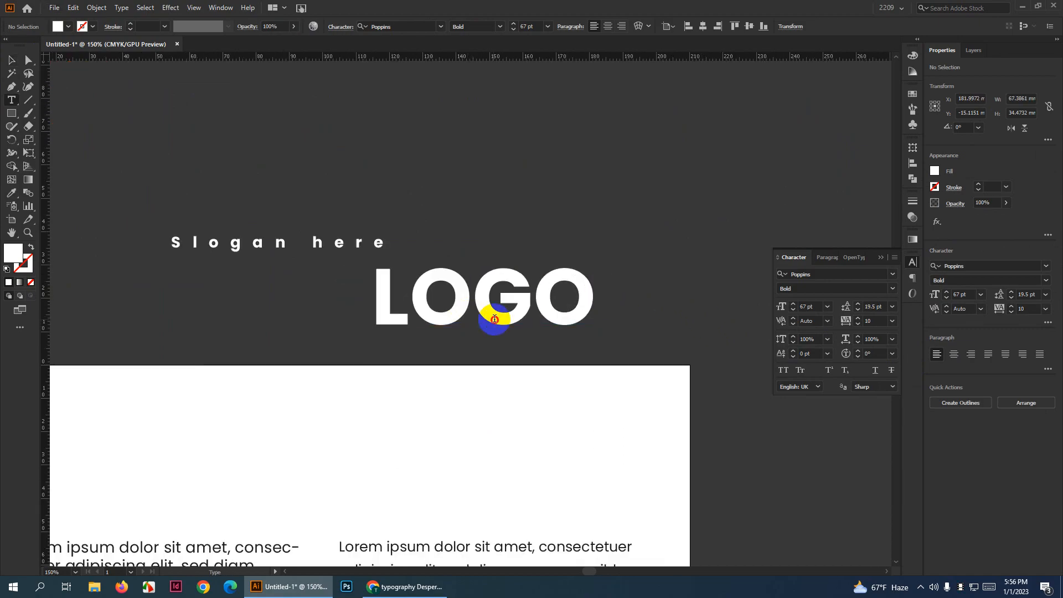
{"action": "left_click_drag", "start_coordinate": [485, 316], "coordinate": [526, 317]}
{"action": "scroll", "coordinate": [886, 354], "scroll_direction": "up", "scroll_amount": 20}
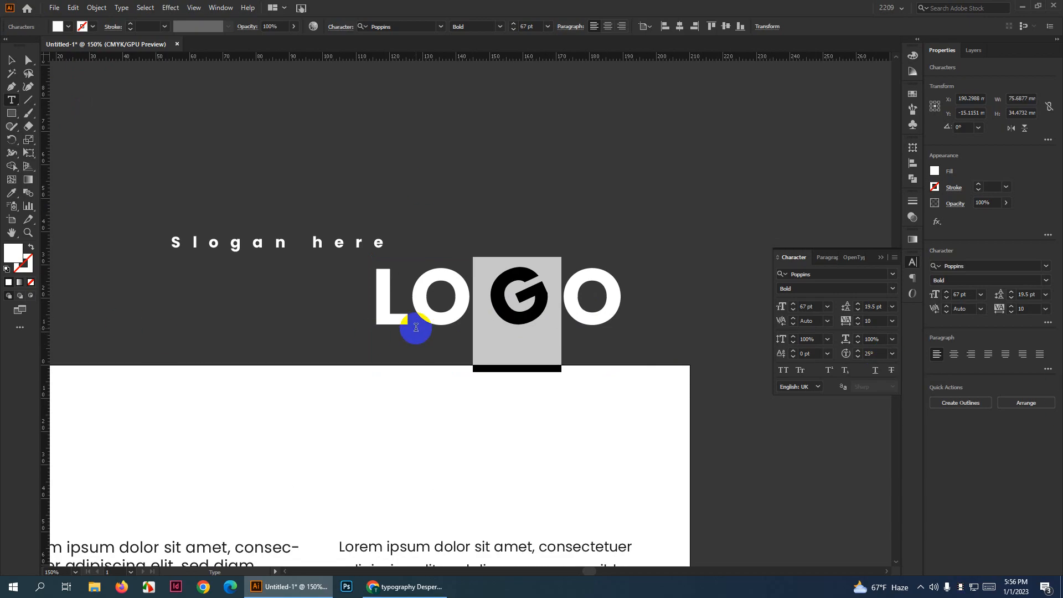
Select the letter L in LOGO, set its character rotation to 21° and deselect the text
{"action": "left_click_drag", "start_coordinate": [415, 327], "coordinate": [338, 316]}
{"action": "scroll", "coordinate": [878, 350], "scroll_direction": "up", "scroll_amount": 20}
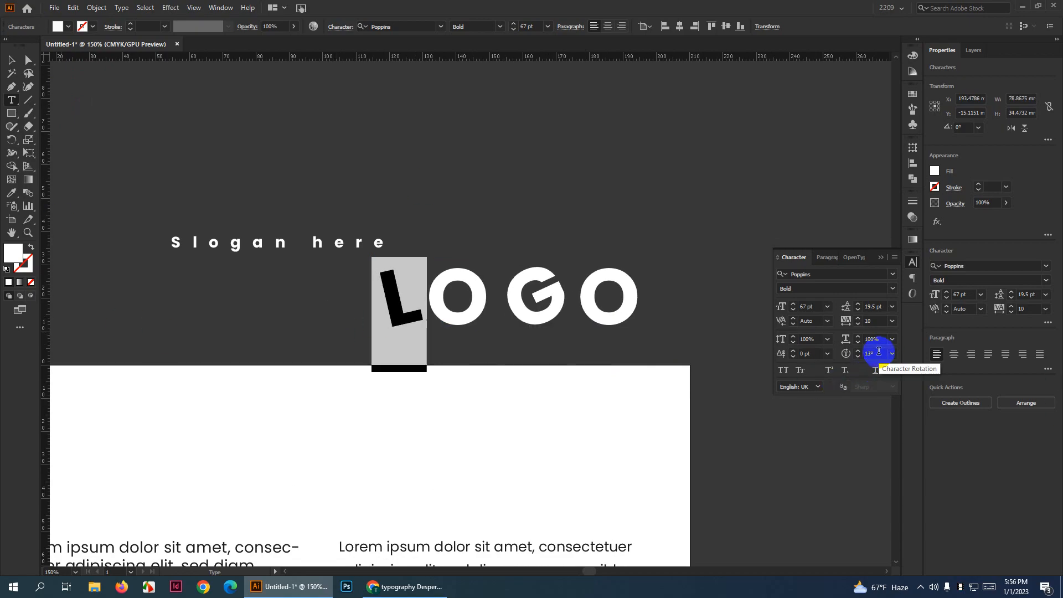
{"action": "left_click", "coordinate": [11, 60]}
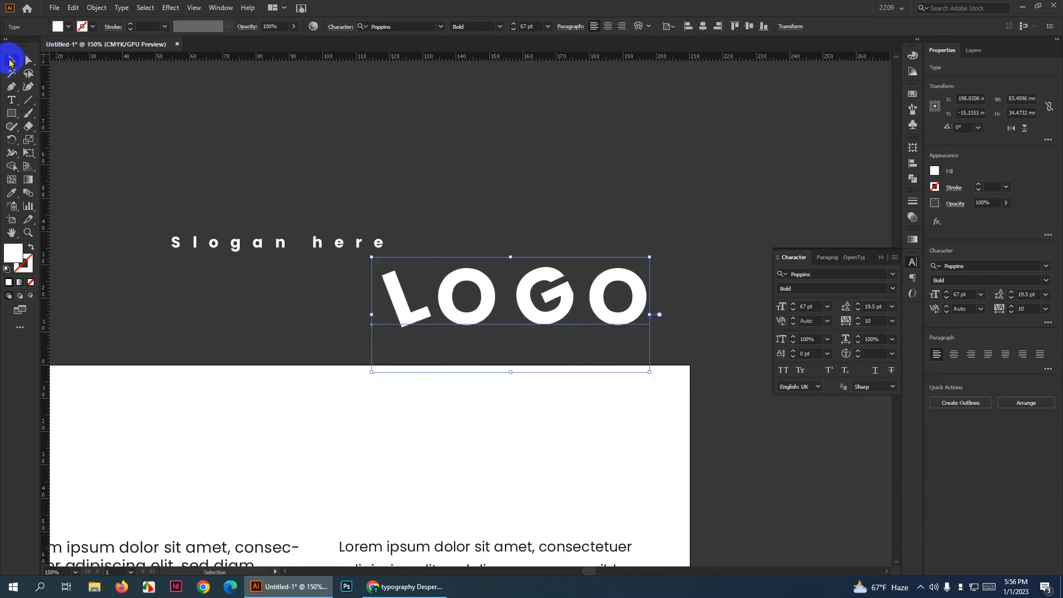
{"action": "left_click", "coordinate": [201, 113]}
Reset the character rotation of the whole LOGO text to 0°
{"action": "scroll", "coordinate": [410, 270], "scroll_direction": "down", "scroll_amount": 2}
{"action": "scroll", "coordinate": [576, 270], "scroll_direction": "up", "scroll_amount": 2}
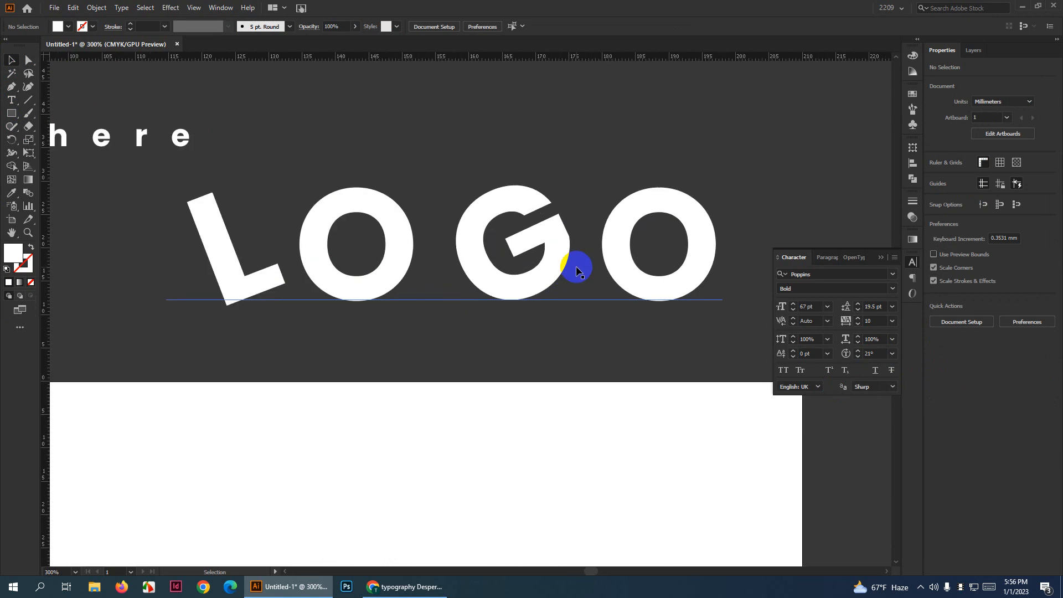
{"action": "scroll", "coordinate": [576, 269], "scroll_direction": "up", "scroll_amount": 1}
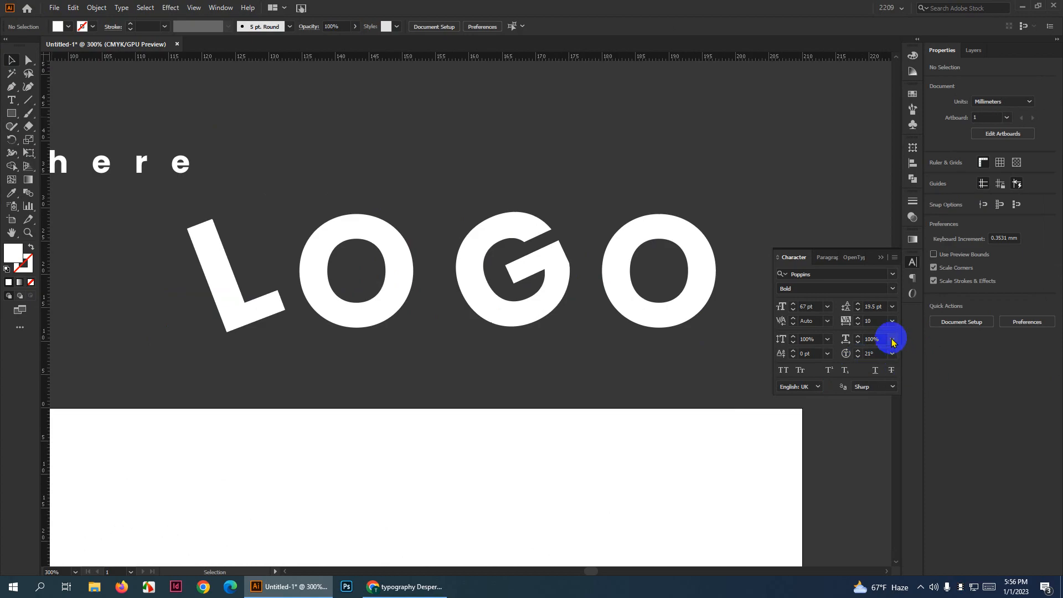
{"action": "left_click", "coordinate": [893, 354]}
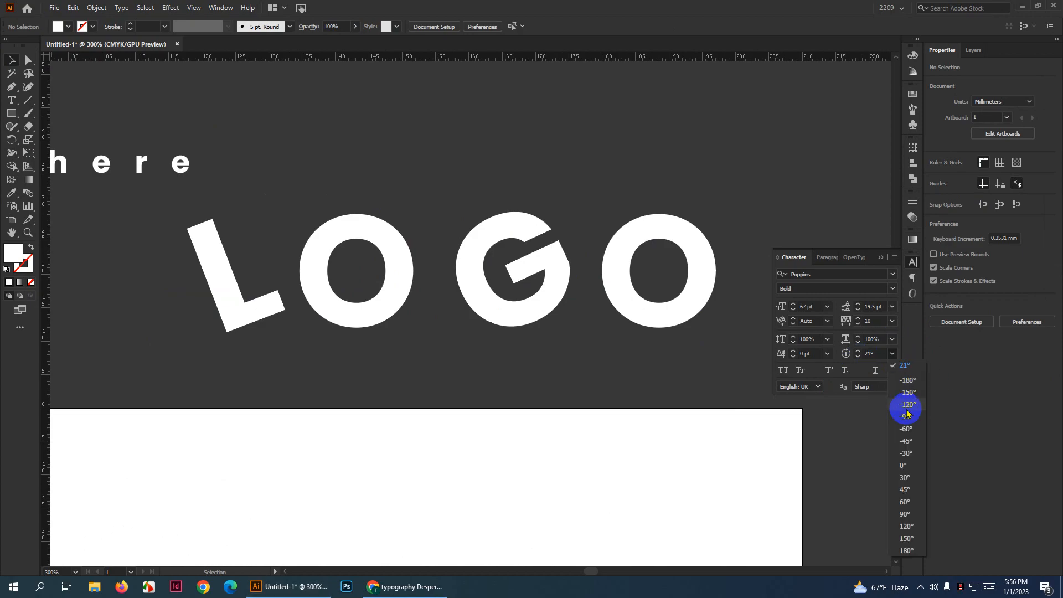
{"action": "left_click", "coordinate": [905, 468]}
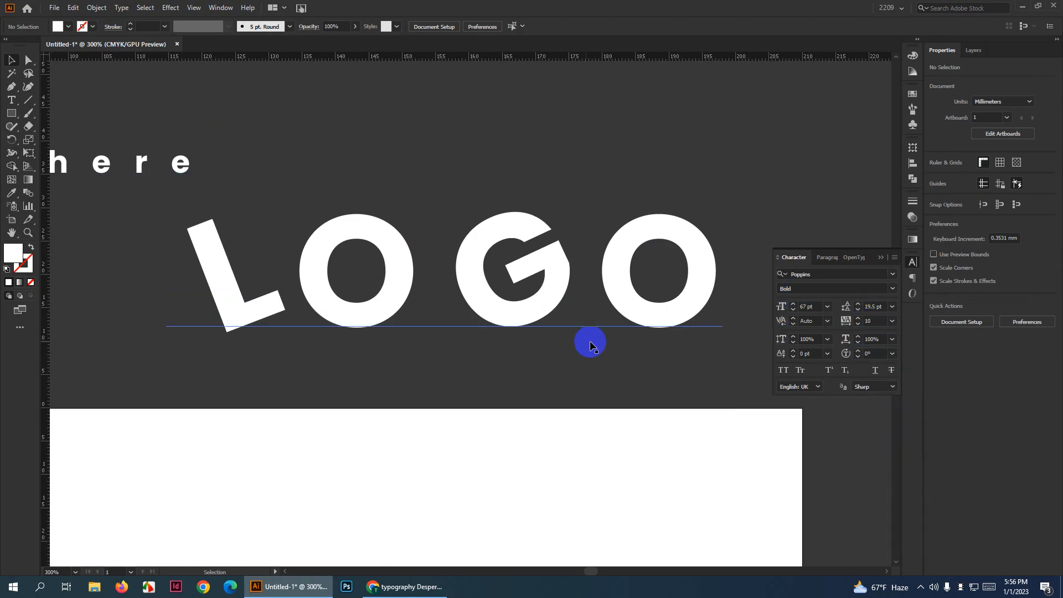
{"action": "left_click", "coordinate": [657, 297]}
{"action": "left_click", "coordinate": [892, 354]}
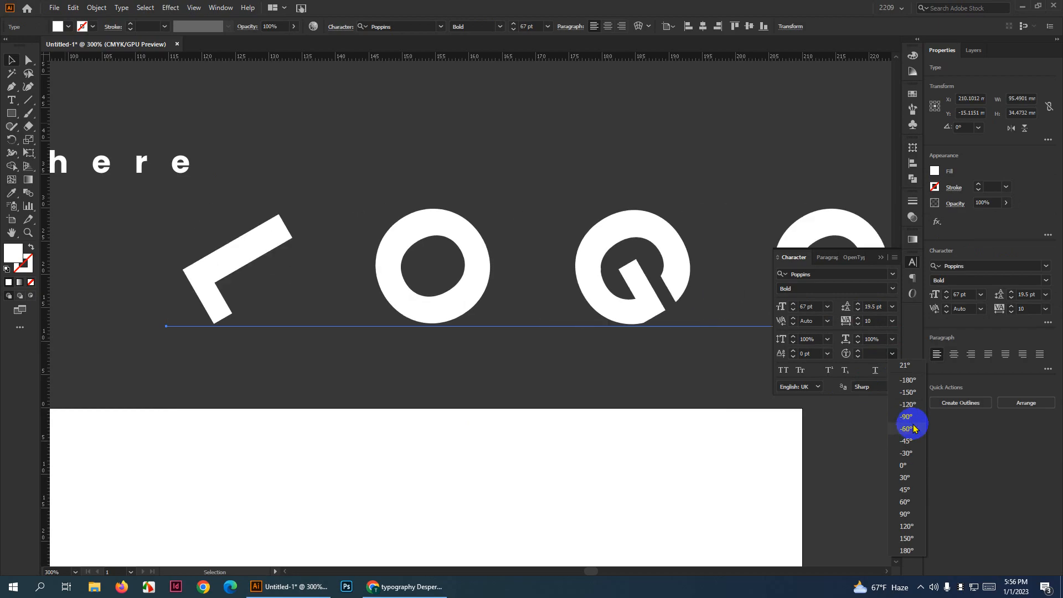
{"action": "left_click", "coordinate": [912, 475]}
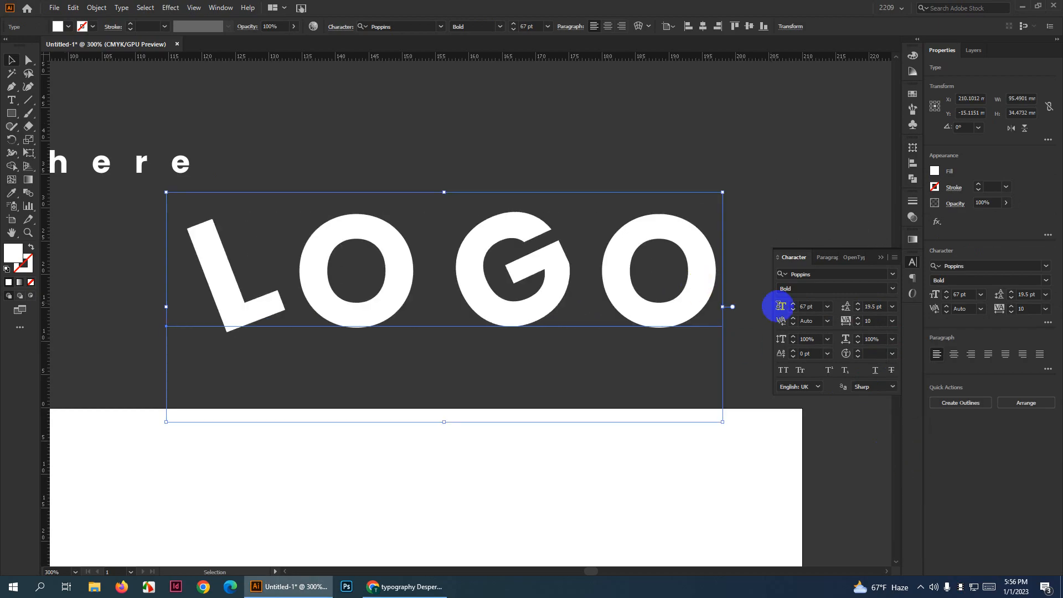
{"action": "left_click", "coordinate": [894, 340]}
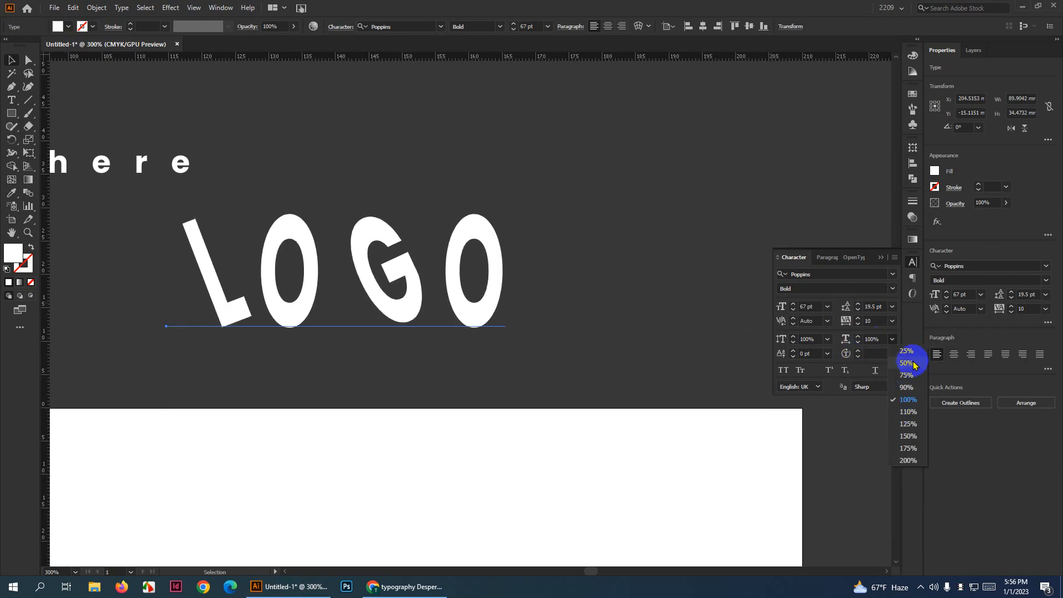
{"action": "left_click", "coordinate": [882, 340]}
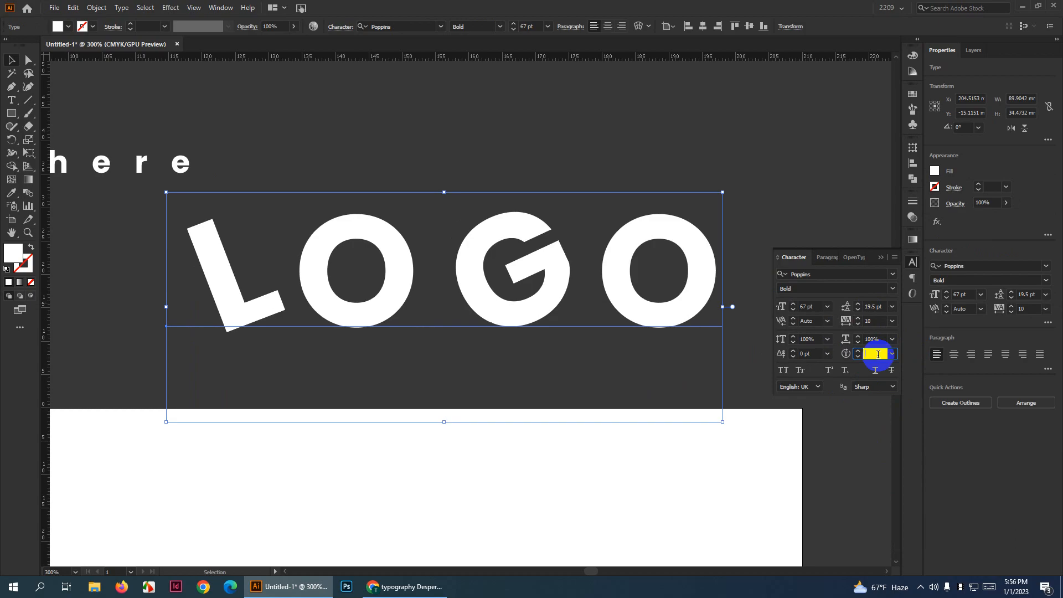
{"action": "type", "text": "0"}
{"action": "key", "text": "Return"}
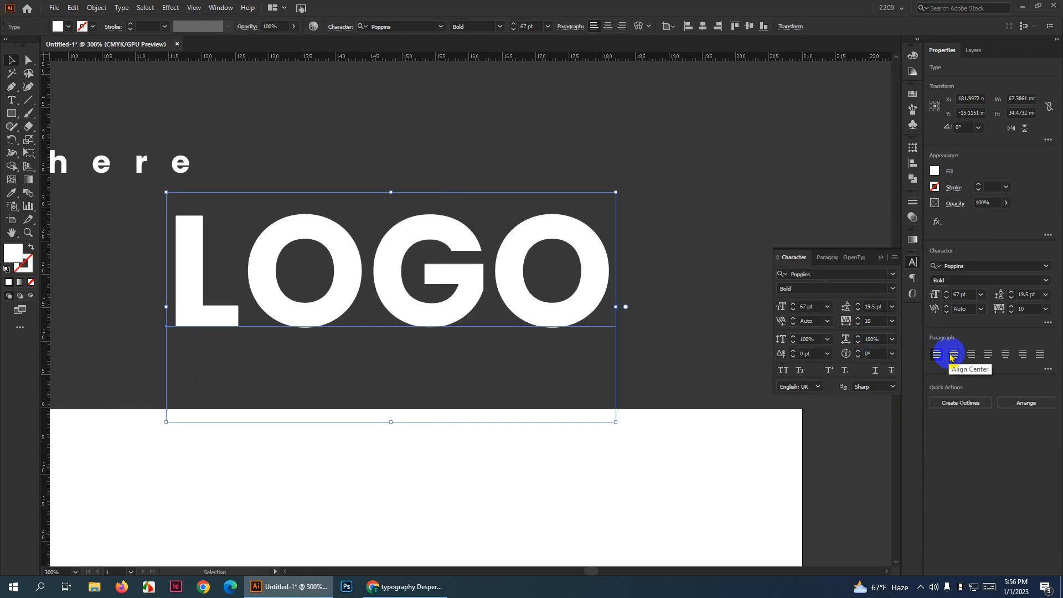
Move the LOGO text directly above the slogan so the two form one stacked logo
{"action": "left_click", "coordinate": [732, 262]}
{"action": "scroll", "coordinate": [732, 261], "scroll_direction": "down", "scroll_amount": 3}
{"action": "left_click_drag", "start_coordinate": [570, 260], "coordinate": [425, 190]}
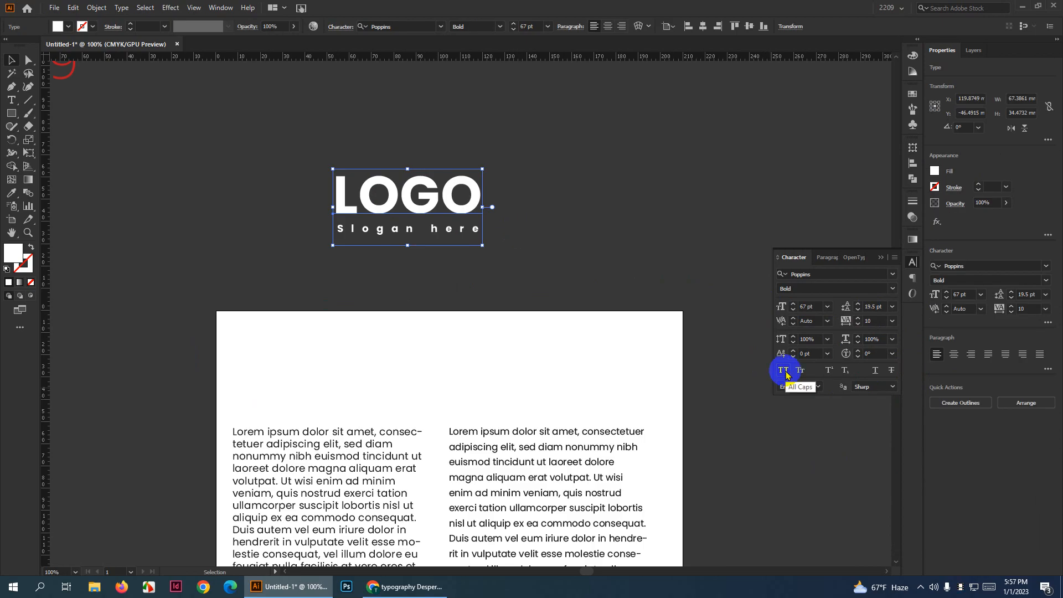
Select the right-hand body text column and apply All Caps to it
{"action": "scroll", "coordinate": [541, 294], "scroll_direction": "down", "scroll_amount": 5}
{"action": "left_click", "coordinate": [534, 293]}
{"action": "left_click", "coordinate": [808, 352]}
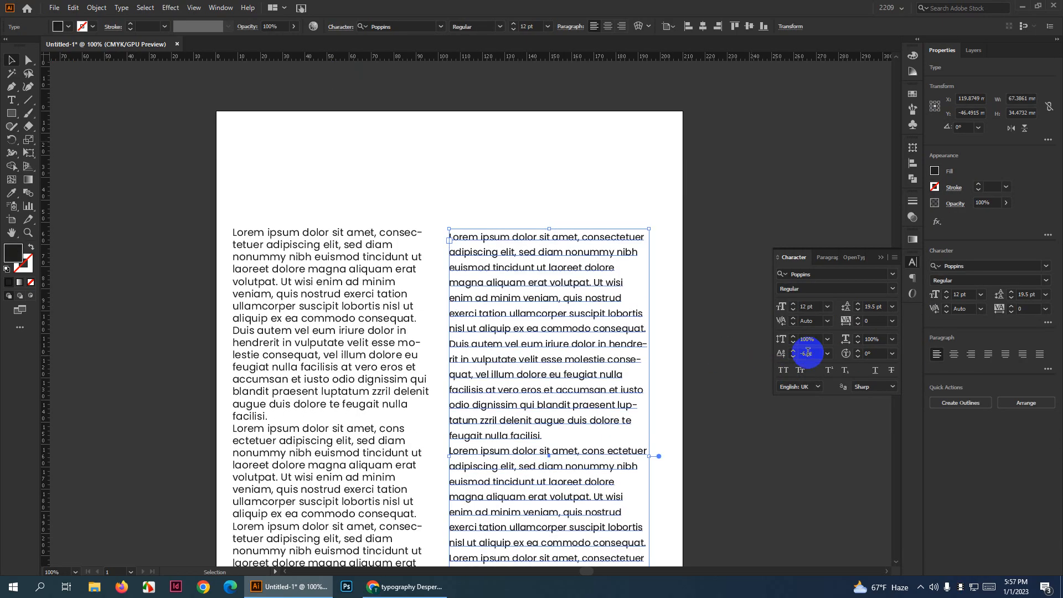
{"action": "left_click", "coordinate": [782, 369]}
{"action": "scroll", "coordinate": [702, 309], "scroll_direction": "down", "scroll_amount": 4}
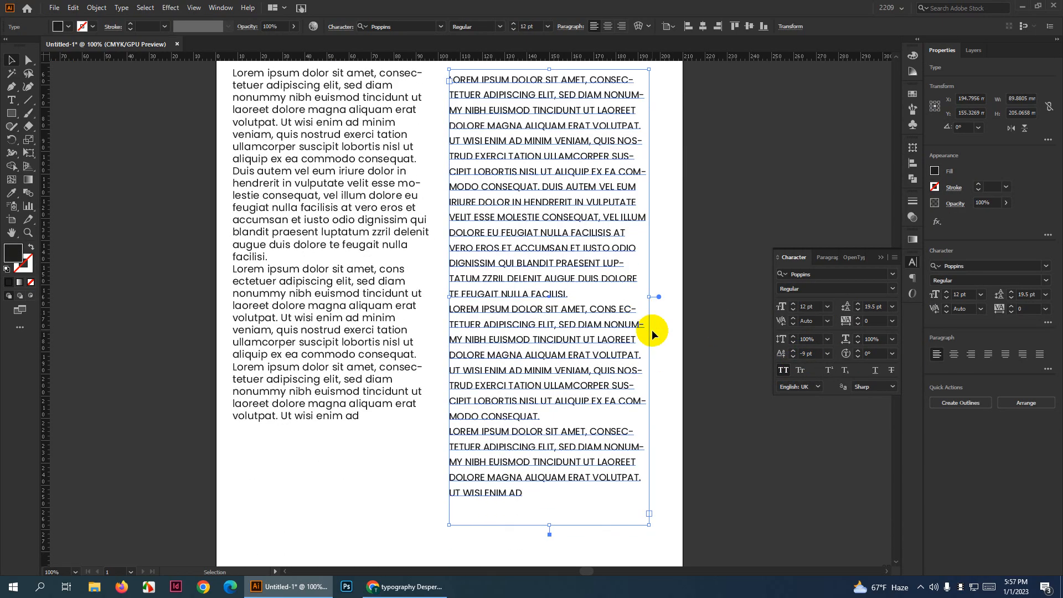
{"action": "scroll", "coordinate": [668, 346], "scroll_direction": "up", "scroll_amount": 1}
{"action": "left_click", "coordinate": [682, 333]}
{"action": "left_click", "coordinate": [545, 311]}
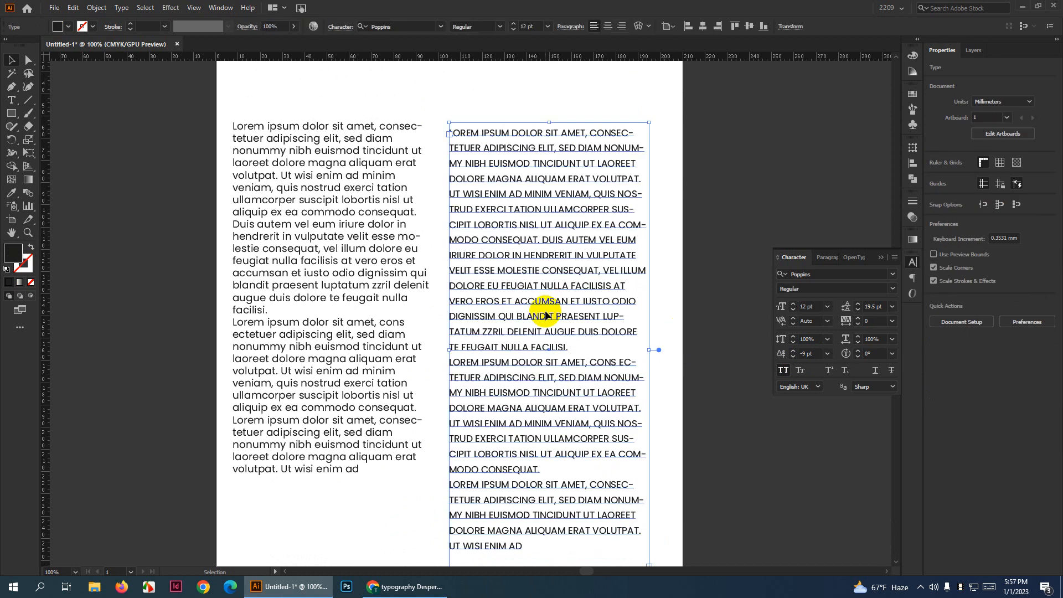
Undo the All Caps, LOGO and baseline shift changes until the right-hand column's baseline shift is back at 0 pt
{"action": "key", "text": "ctrl+z"}
{"action": "key", "text": "ctrl+z"}
{"action": "key", "text": "ctrl+z"}
{"action": "key", "text": "ctrl+z"}
{"action": "key", "text": "ctrl+z"}
{"action": "key", "text": "ctrl+z"}
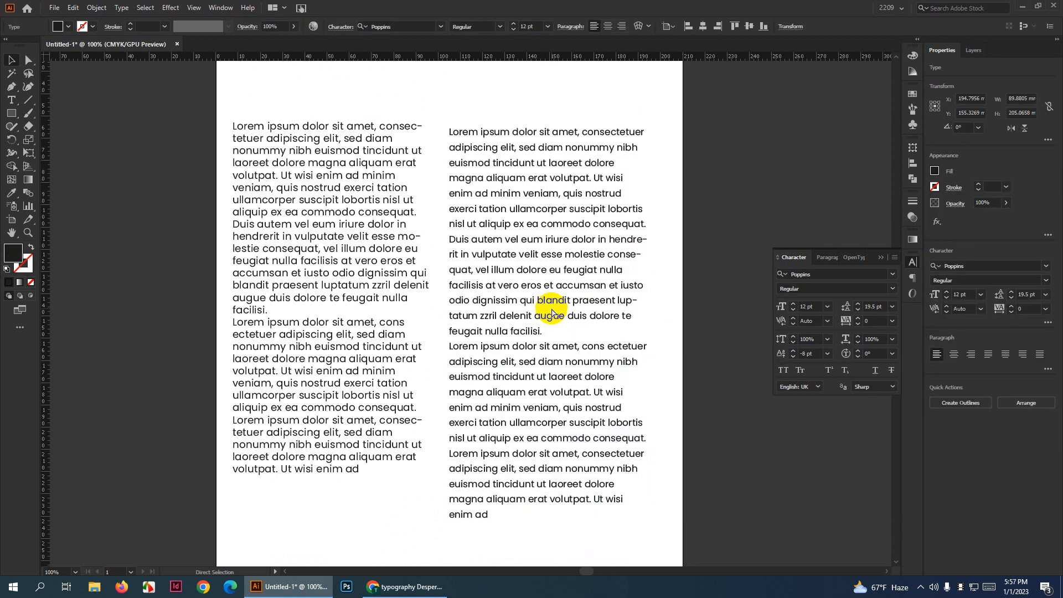
{"action": "key", "text": "ctrl+z"}
{"action": "key", "text": "ctrl+z"}
{"action": "key", "text": "ctrl+z"}
{"action": "key", "text": "ctrl+z"}
{"action": "key", "text": "ctrl+z"}
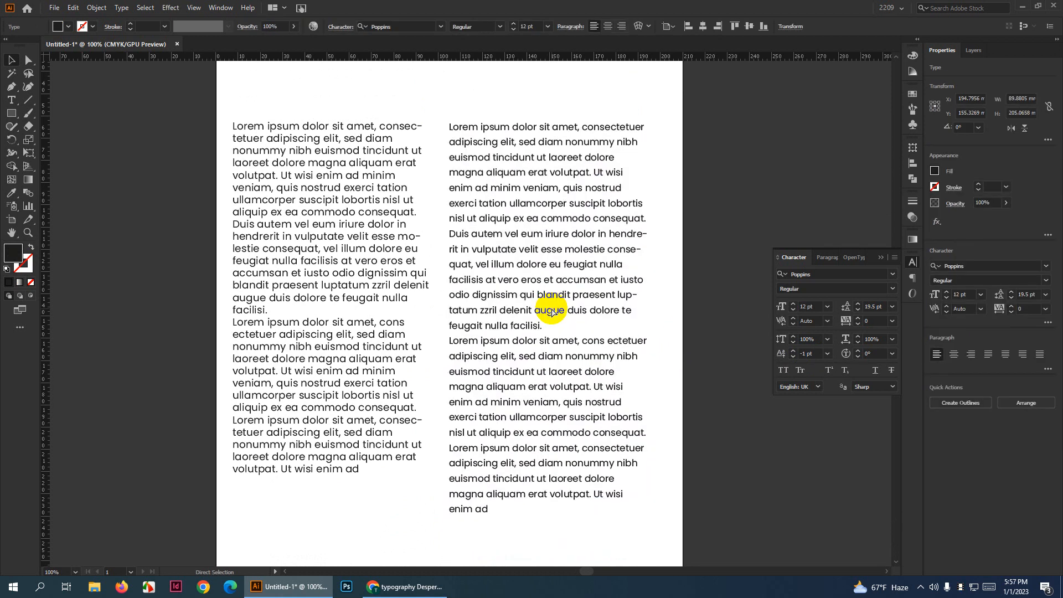
{"action": "key", "text": "ctrl+z"}
{"action": "key", "text": "ctrl+z"}
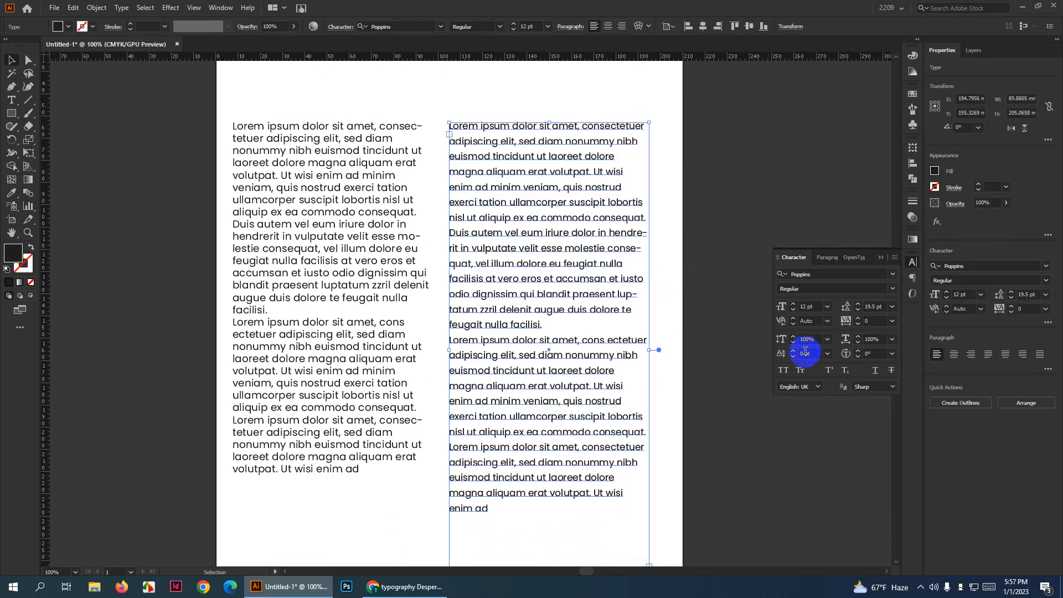
Apply All Caps to the right-hand body column, switch it to Small Caps and deselect it to inspect the lettering
{"action": "left_click", "coordinate": [783, 370]}
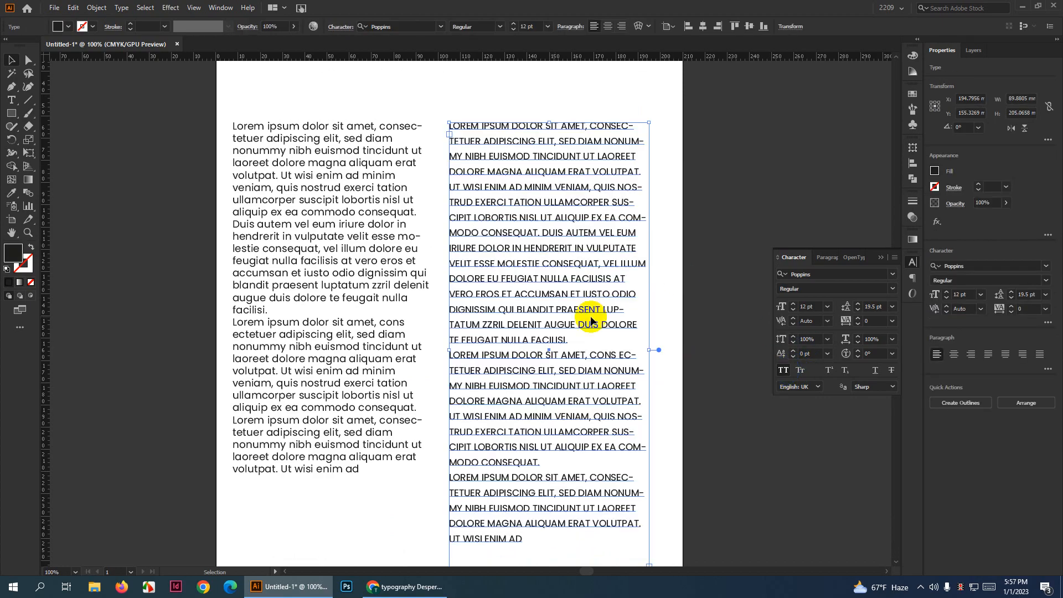
{"action": "left_click", "coordinate": [801, 371]}
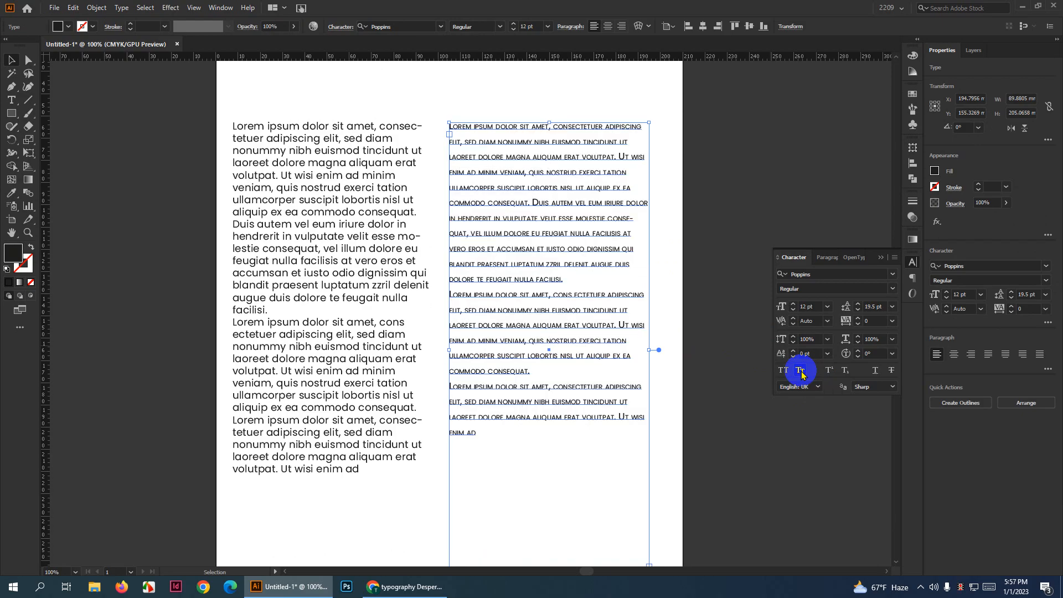
{"action": "left_click", "coordinate": [697, 327]}
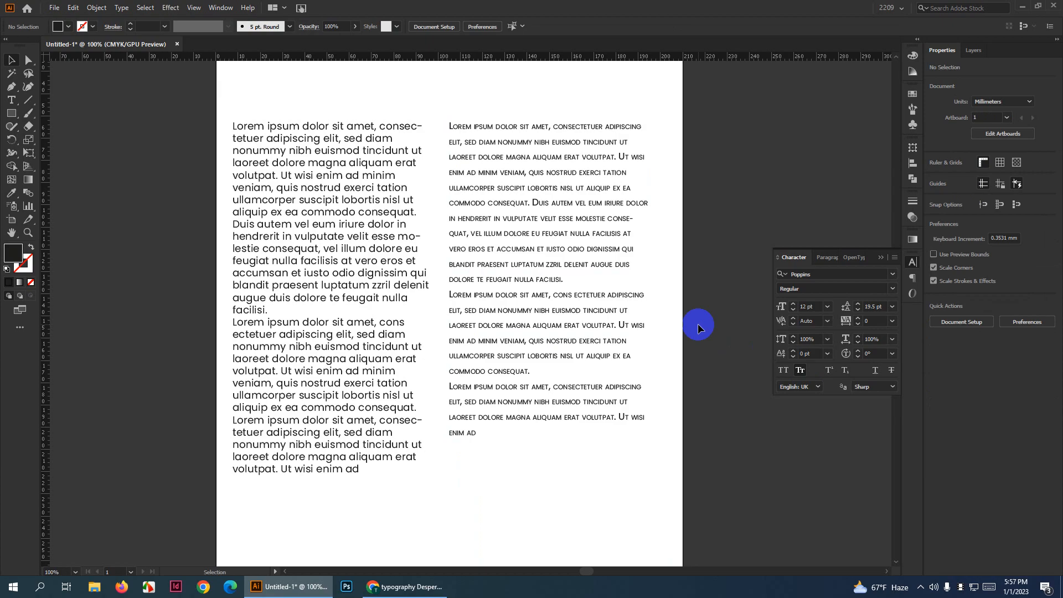
{"action": "scroll", "coordinate": [681, 315], "scroll_direction": "up", "scroll_amount": 1}
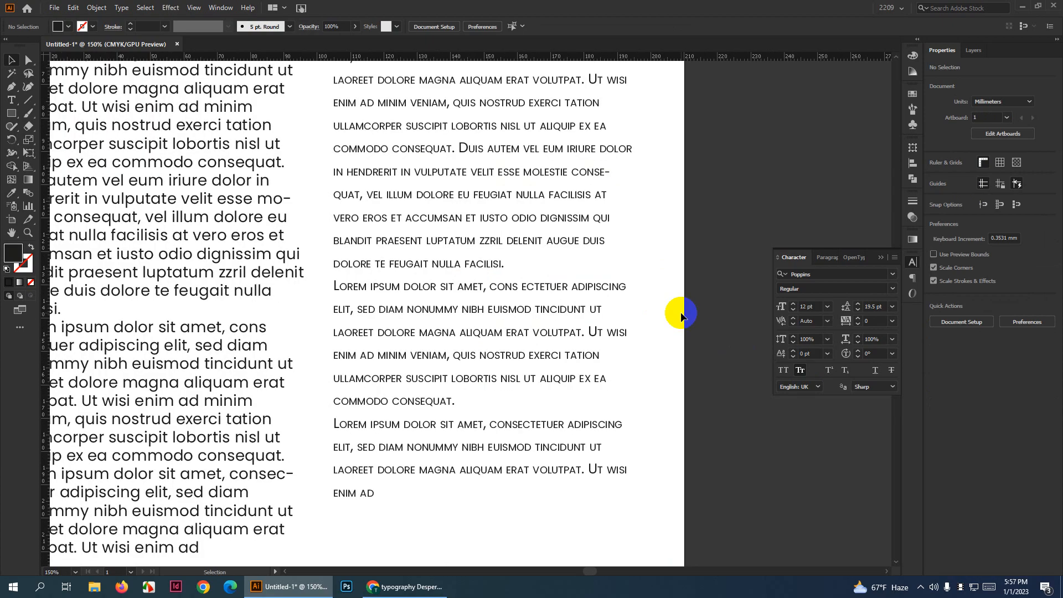
{"action": "scroll", "coordinate": [681, 315], "scroll_direction": "up", "scroll_amount": 4}
{"action": "scroll", "coordinate": [681, 315], "scroll_direction": "down", "scroll_amount": 1}
{"action": "scroll", "coordinate": [681, 315], "scroll_direction": "up", "scroll_amount": 1}
{"action": "left_click_drag", "start_coordinate": [682, 314], "coordinate": [649, 311]}
{"action": "scroll", "coordinate": [650, 313], "scroll_direction": "up", "scroll_amount": 1}
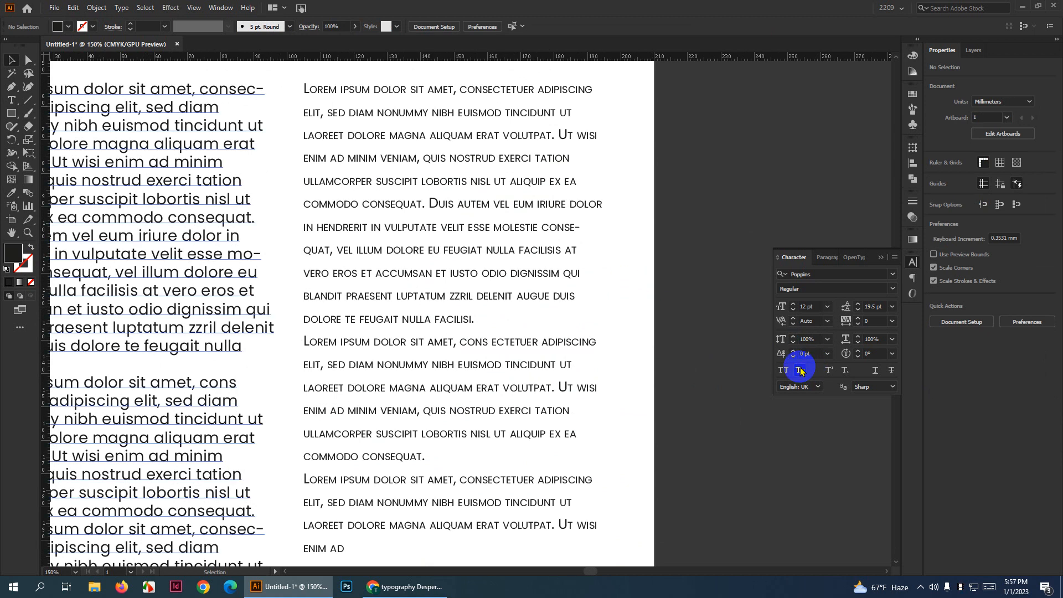
Remove Small Caps from the right-hand body column, toggle All Caps on and off again, and deselect the column
{"action": "left_click", "coordinate": [561, 314]}
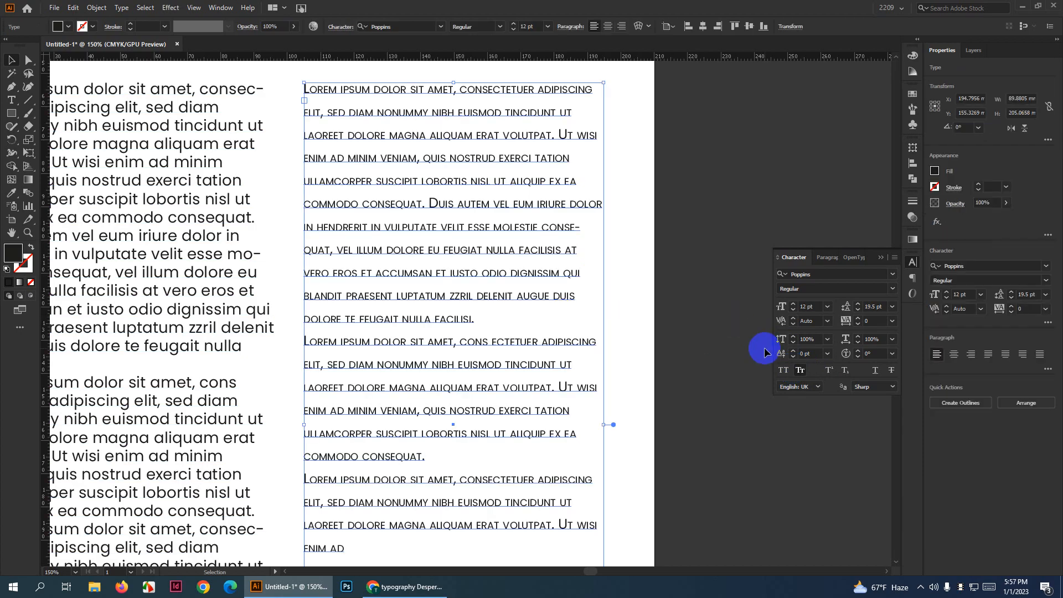
{"action": "left_click", "coordinate": [801, 369]}
{"action": "left_click", "coordinate": [784, 371]}
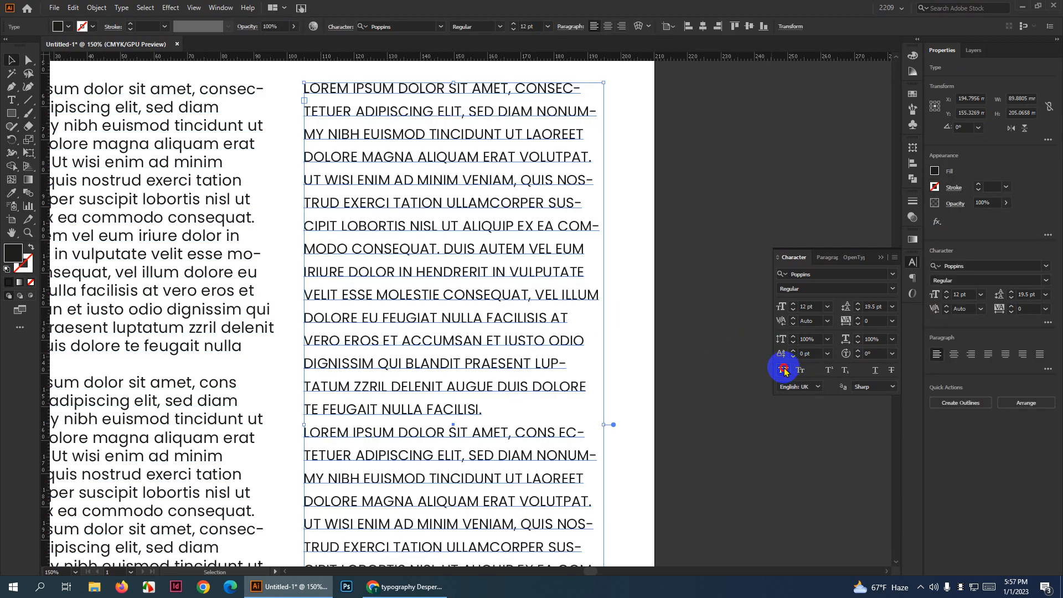
{"action": "left_click", "coordinate": [784, 371]}
{"action": "scroll", "coordinate": [358, 281], "scroll_direction": "down", "scroll_amount": 2}
{"action": "left_click", "coordinate": [549, 287]}
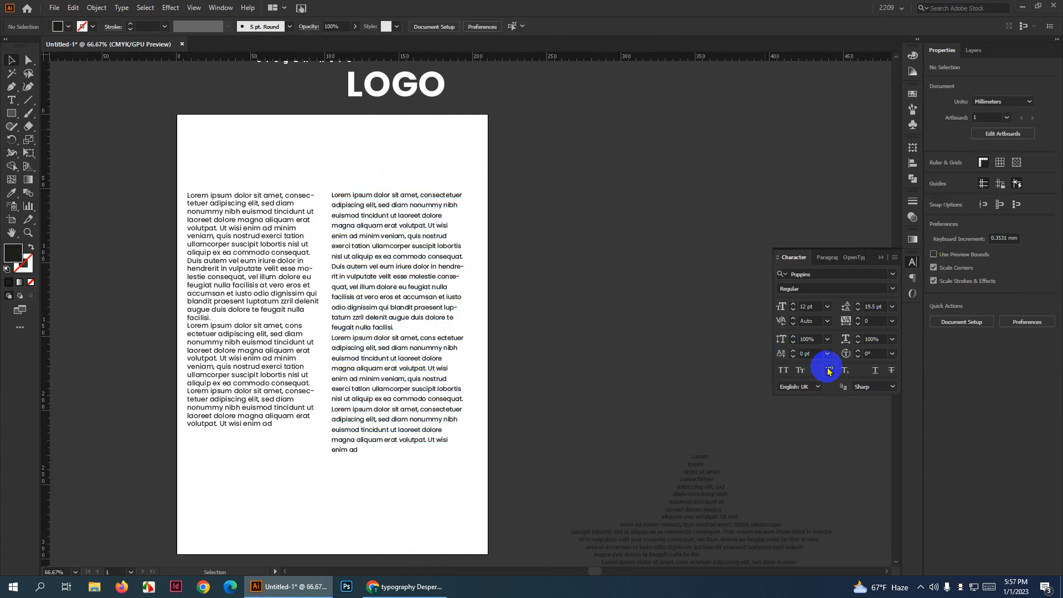
Add a new point text reading "a2+b2" in the empty area below the body text columns
{"action": "scroll", "coordinate": [619, 304], "scroll_direction": "down", "scroll_amount": 4}
{"action": "scroll", "coordinate": [271, 369], "scroll_direction": "up", "scroll_amount": 2}
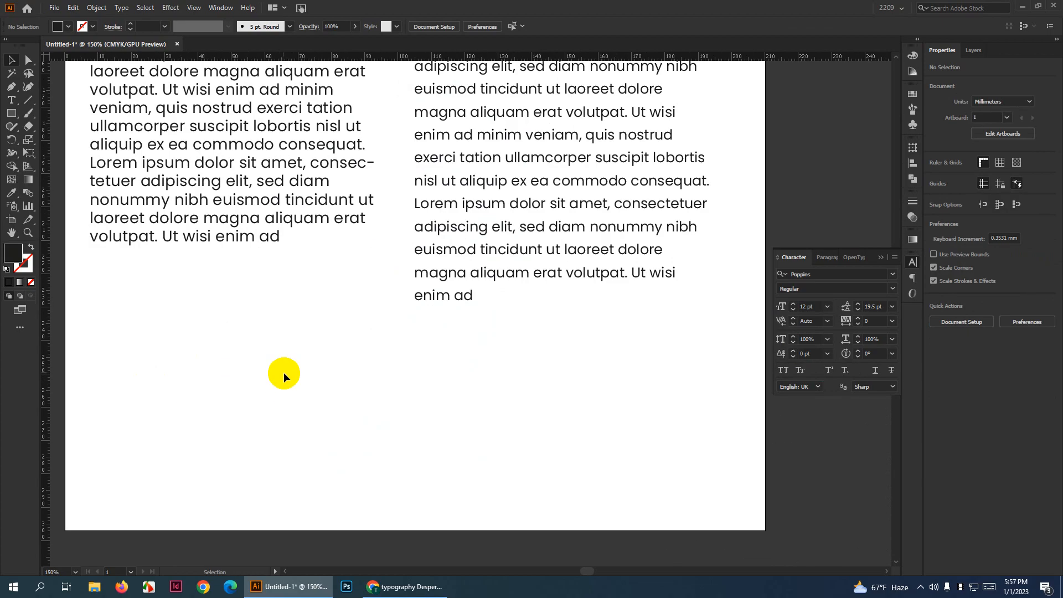
{"action": "key", "text": "t"}
{"action": "left_click", "coordinate": [310, 405]}
{"action": "type", "text": "a2"}
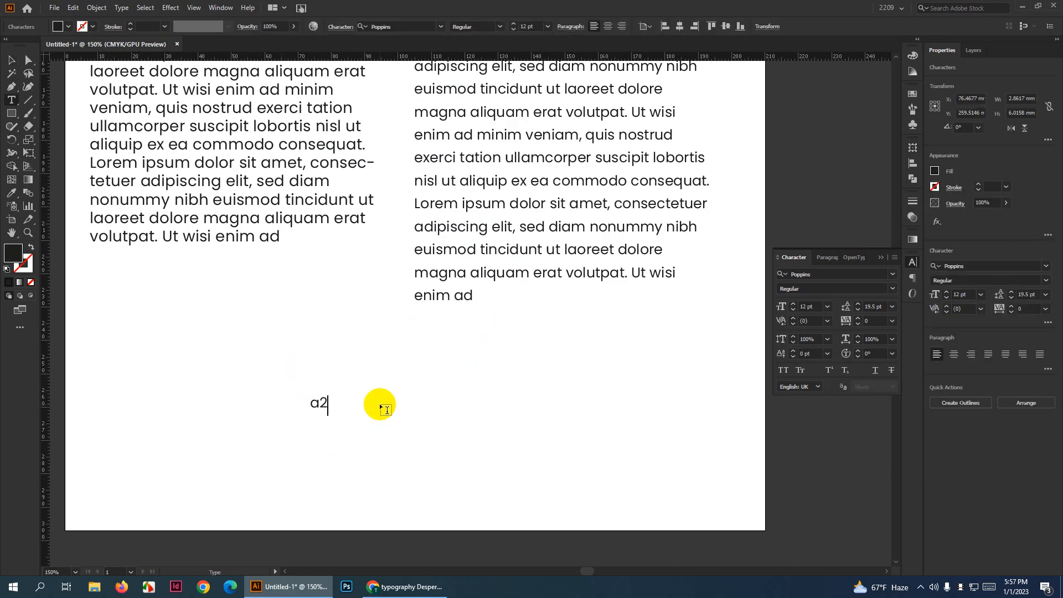
{"action": "type", "text": "+b2"}
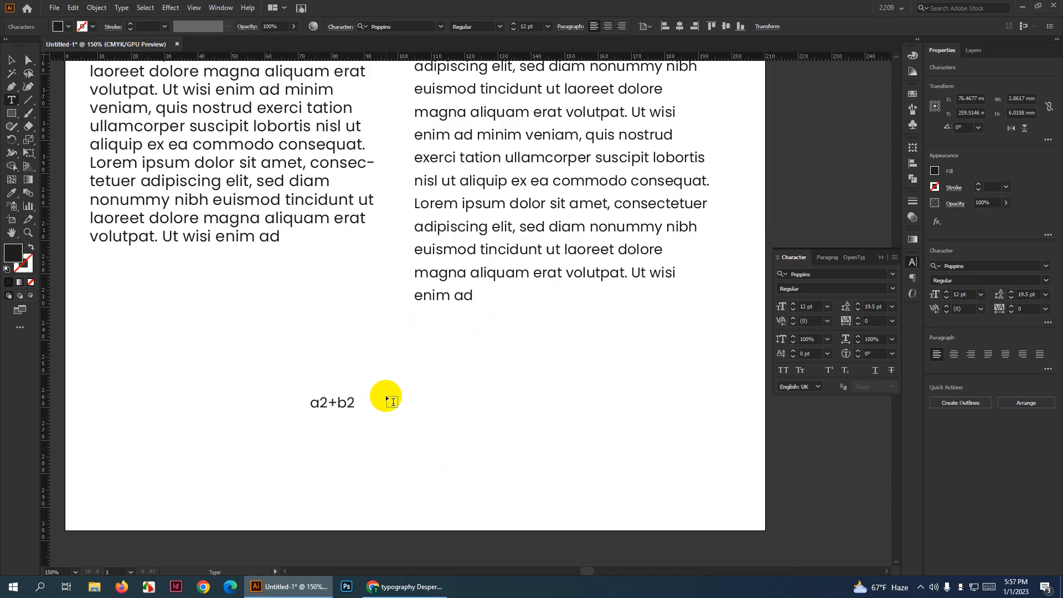
Set both 2s in the "a2+b2" text as superscript
{"action": "scroll", "coordinate": [341, 409], "scroll_direction": "up", "scroll_amount": 3}
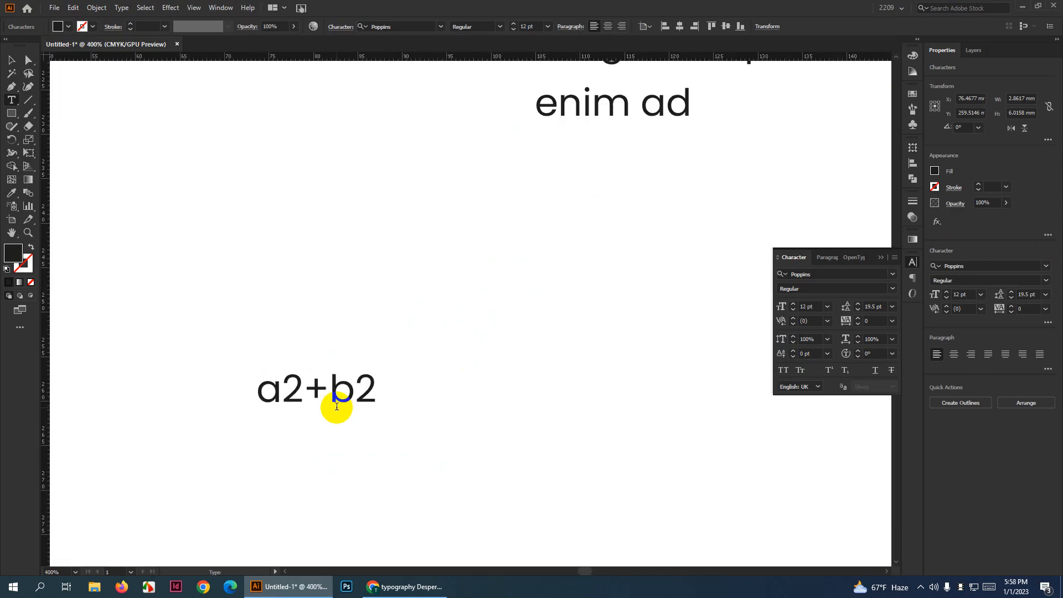
{"action": "scroll", "coordinate": [254, 409], "scroll_direction": "up", "scroll_amount": 1}
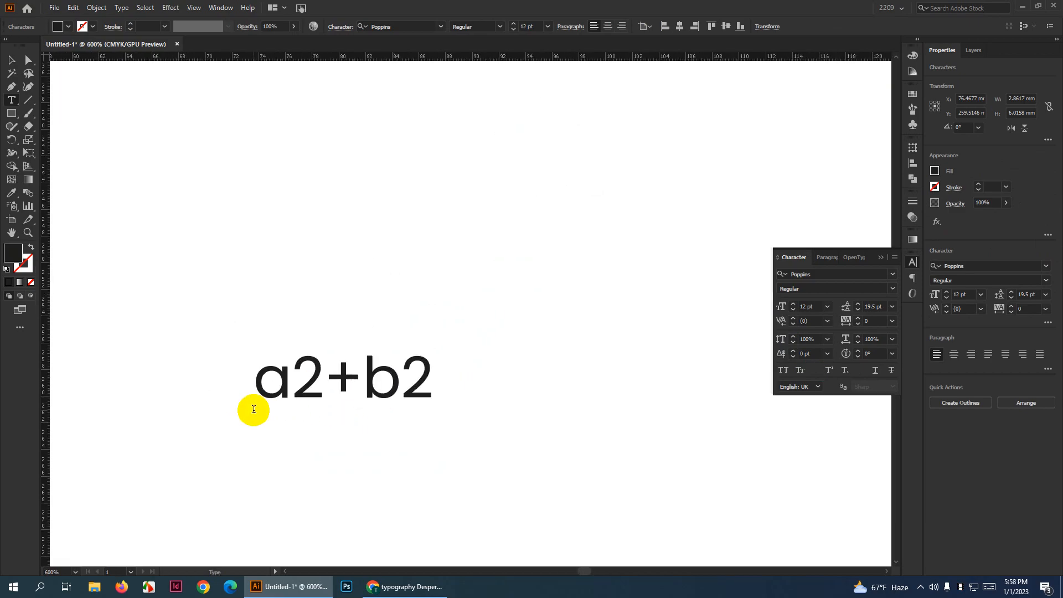
{"action": "left_click_drag", "start_coordinate": [289, 378], "coordinate": [320, 388]}
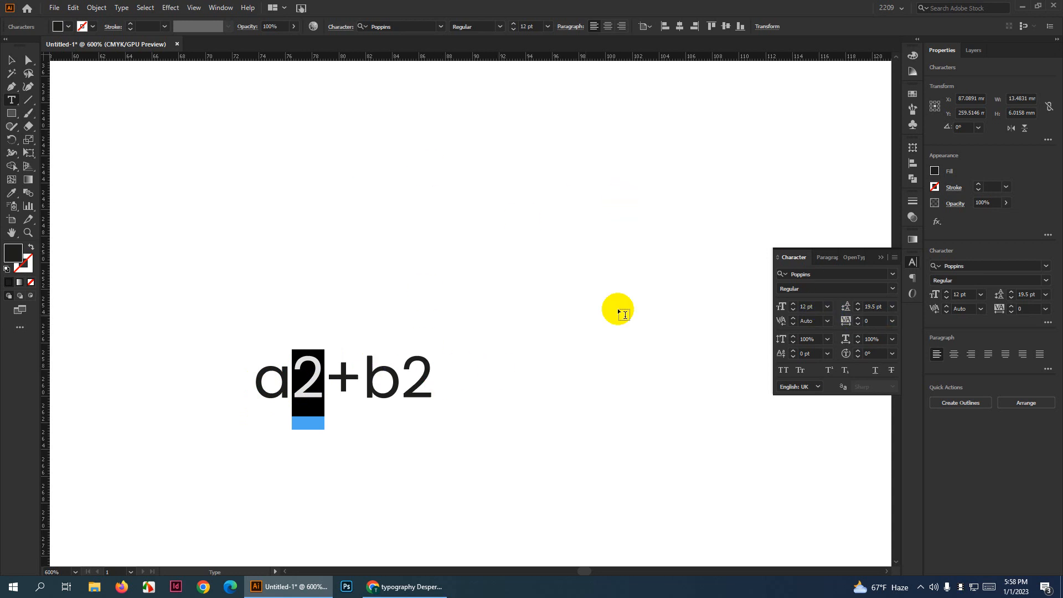
{"action": "left_click", "coordinate": [829, 370]}
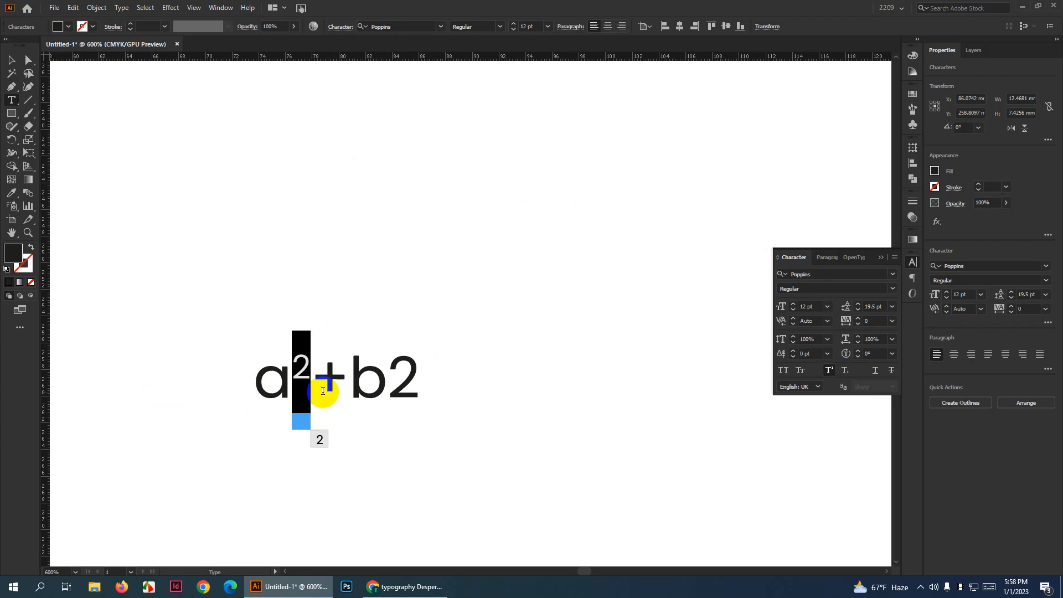
{"action": "left_click_drag", "start_coordinate": [379, 380], "coordinate": [691, 399]}
{"action": "left_click", "coordinate": [828, 370]}
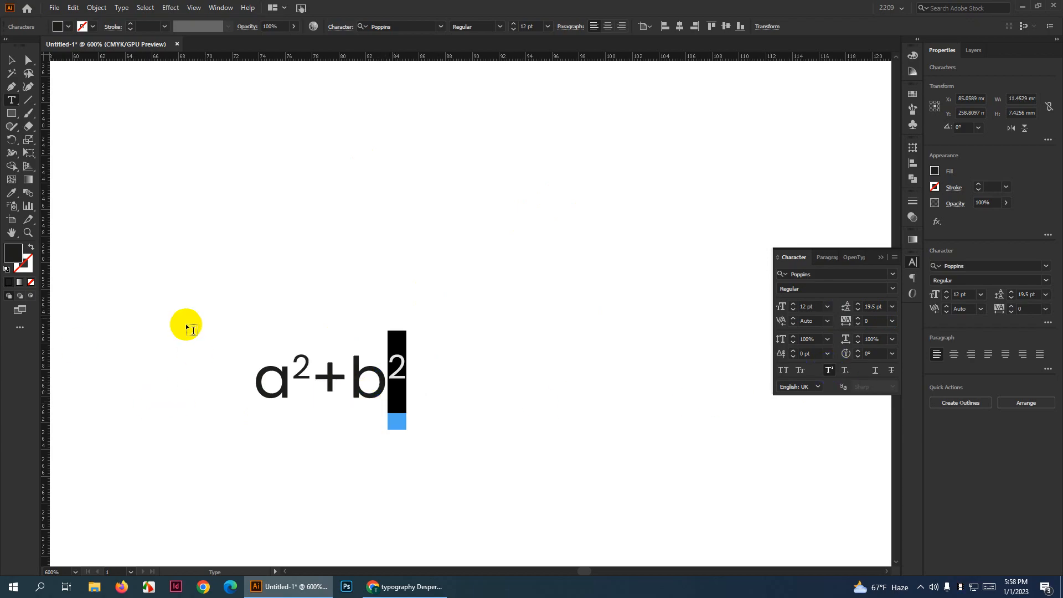
Select the whole a²+b² text object and delete it
{"action": "left_click", "coordinate": [11, 60]}
{"action": "left_click", "coordinate": [346, 221]}
{"action": "scroll", "coordinate": [375, 371], "scroll_direction": "down", "scroll_amount": 2}
{"action": "left_click", "coordinate": [352, 328]}
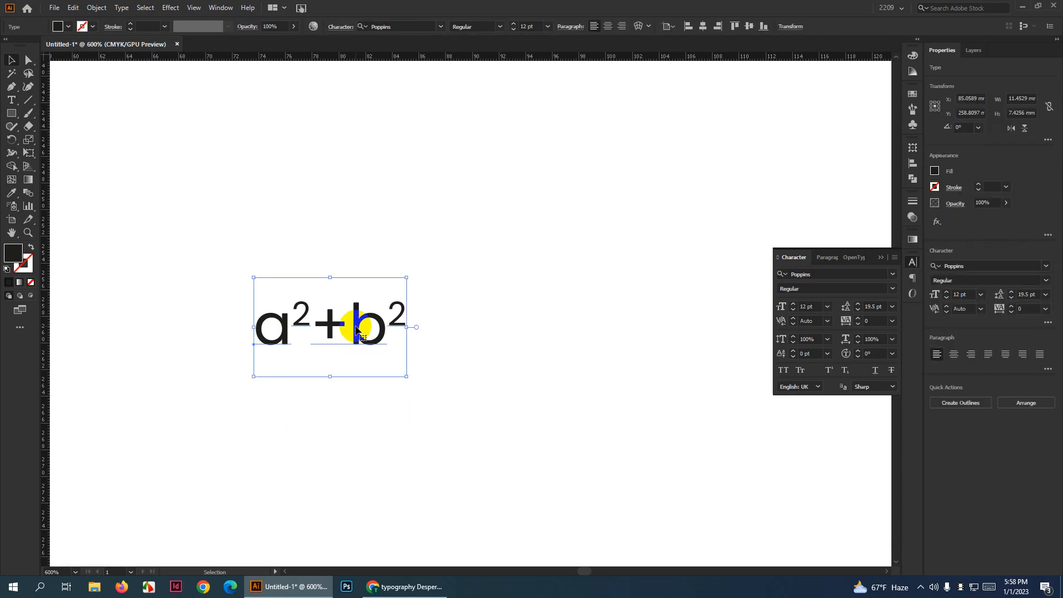
{"action": "key", "text": "Delete"}
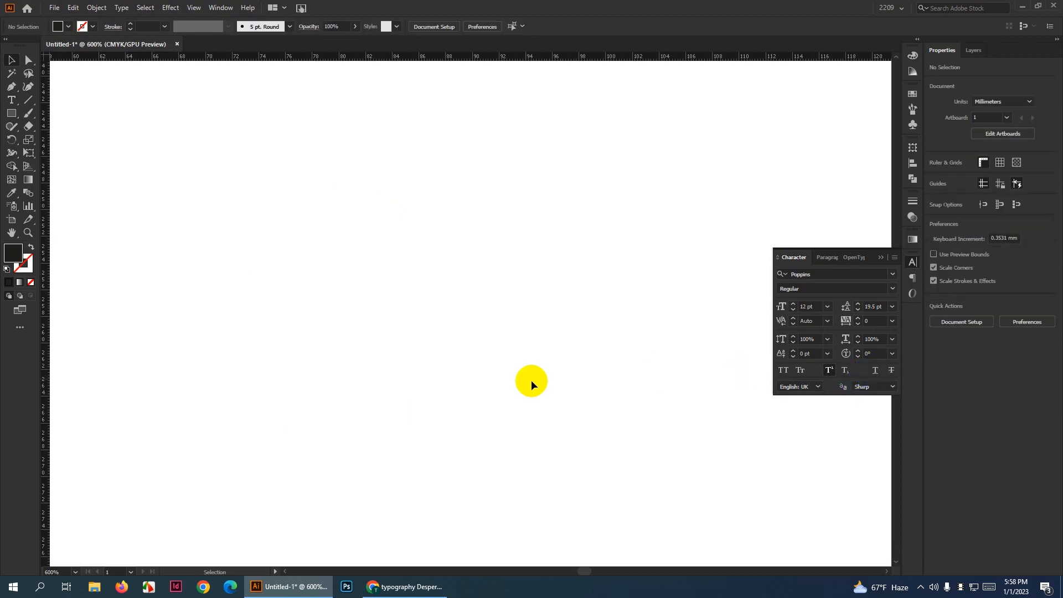
Move the LOGO text into the empty page area below the body columns and match its fill to the dark body text
{"action": "scroll", "coordinate": [308, 390], "scroll_direction": "down", "scroll_amount": 8}
{"action": "scroll", "coordinate": [337, 259], "scroll_direction": "up", "scroll_amount": 2}
{"action": "left_click", "coordinate": [382, 109]}
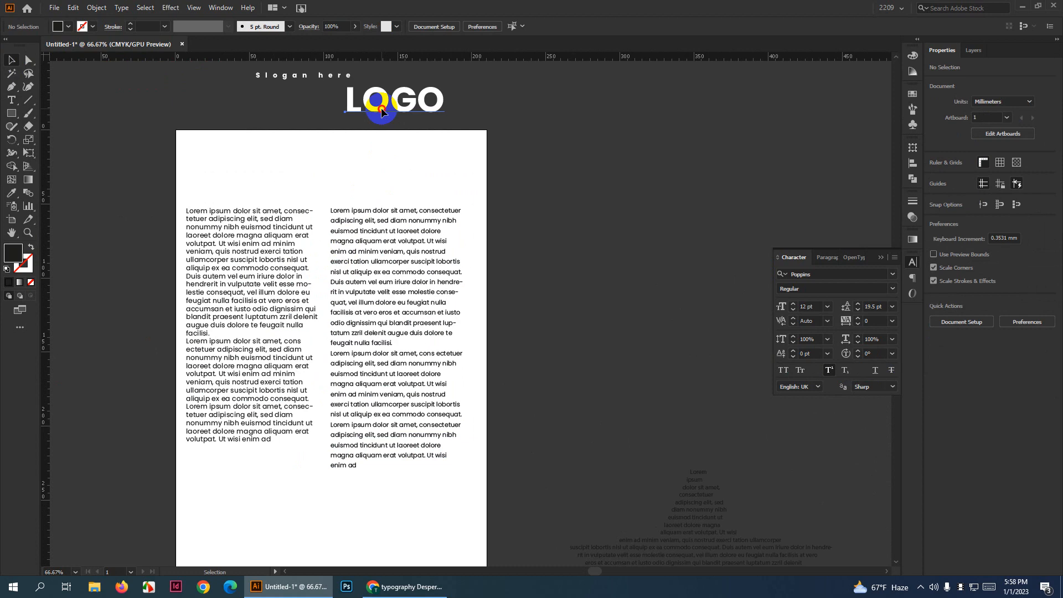
{"action": "left_click_drag", "start_coordinate": [381, 109], "coordinate": [328, 540]}
{"action": "scroll", "coordinate": [336, 509], "scroll_direction": "down", "scroll_amount": 3}
{"action": "scroll", "coordinate": [331, 500], "scroll_direction": "up", "scroll_amount": 1}
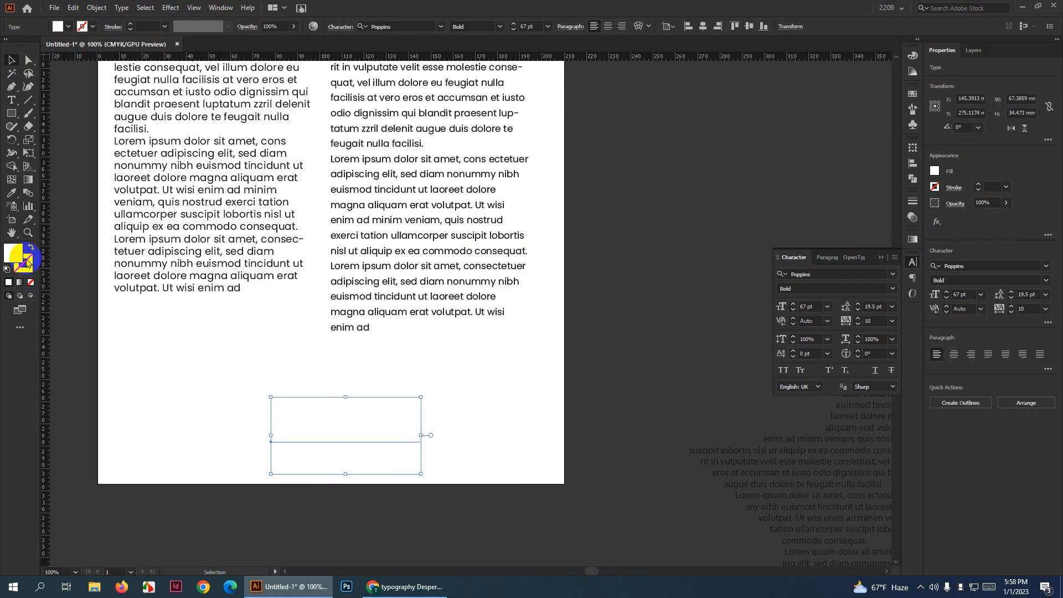
{"action": "left_click", "coordinate": [11, 193]}
{"action": "left_click", "coordinate": [212, 220]}
{"action": "left_click", "coordinate": [11, 61]}
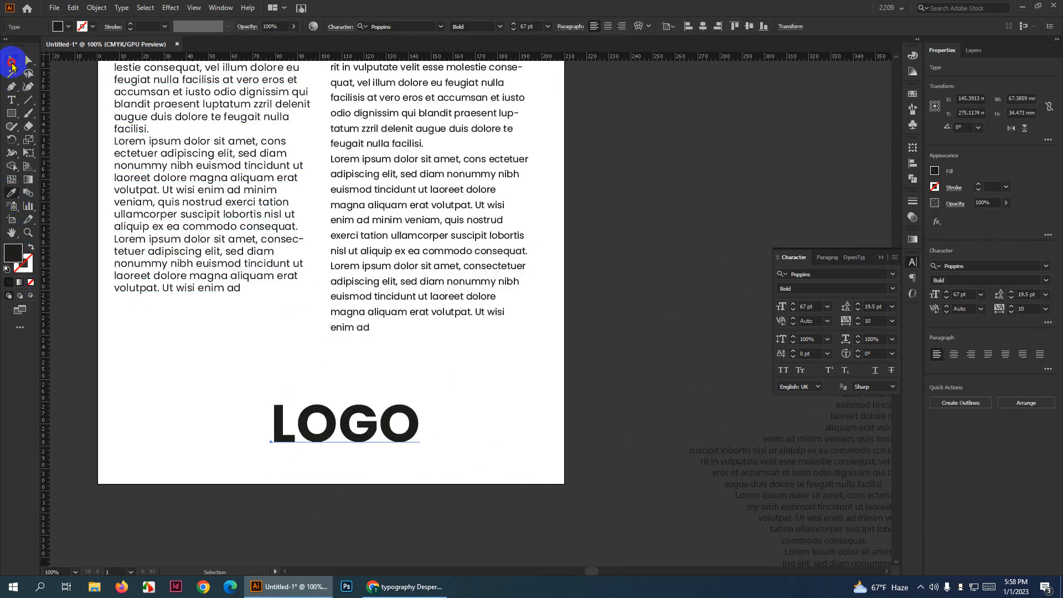
Try Underline and Strikethrough on the LOGO text and switch both off again
{"action": "left_click", "coordinate": [876, 370]}
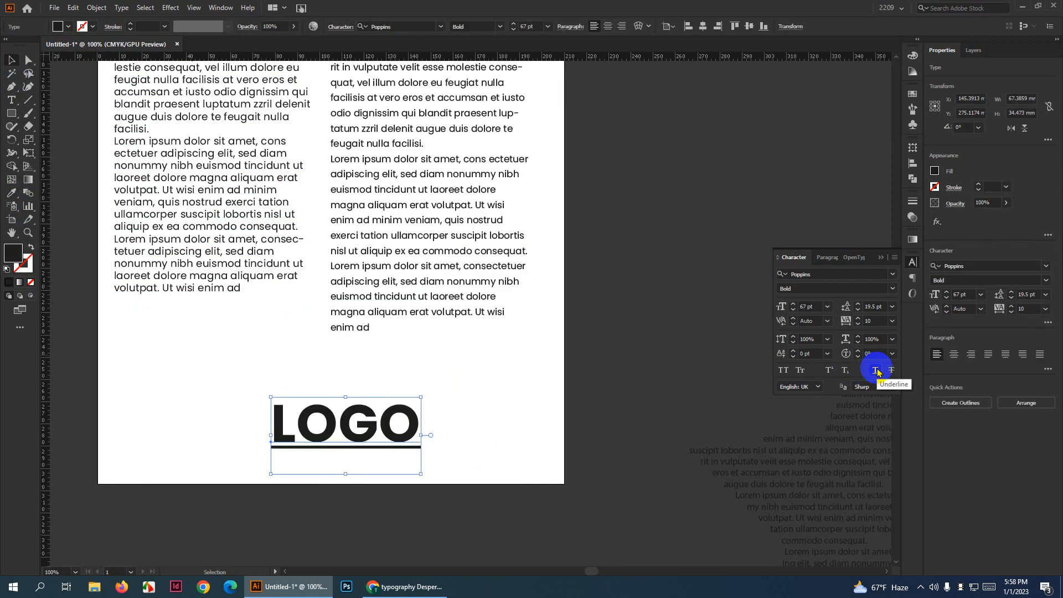
{"action": "left_click", "coordinate": [891, 370]}
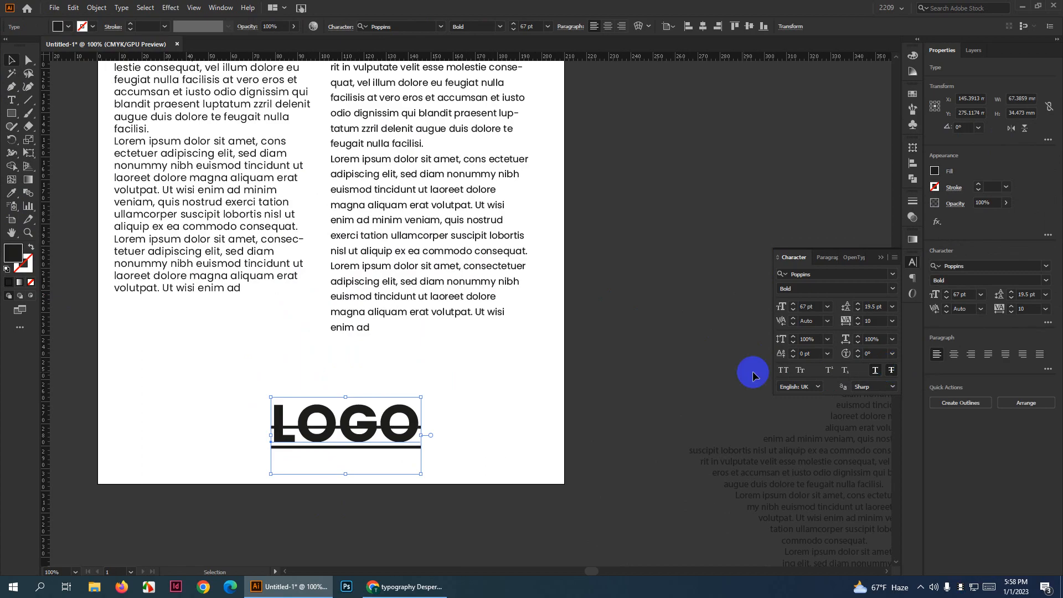
{"action": "left_click", "coordinate": [892, 370]}
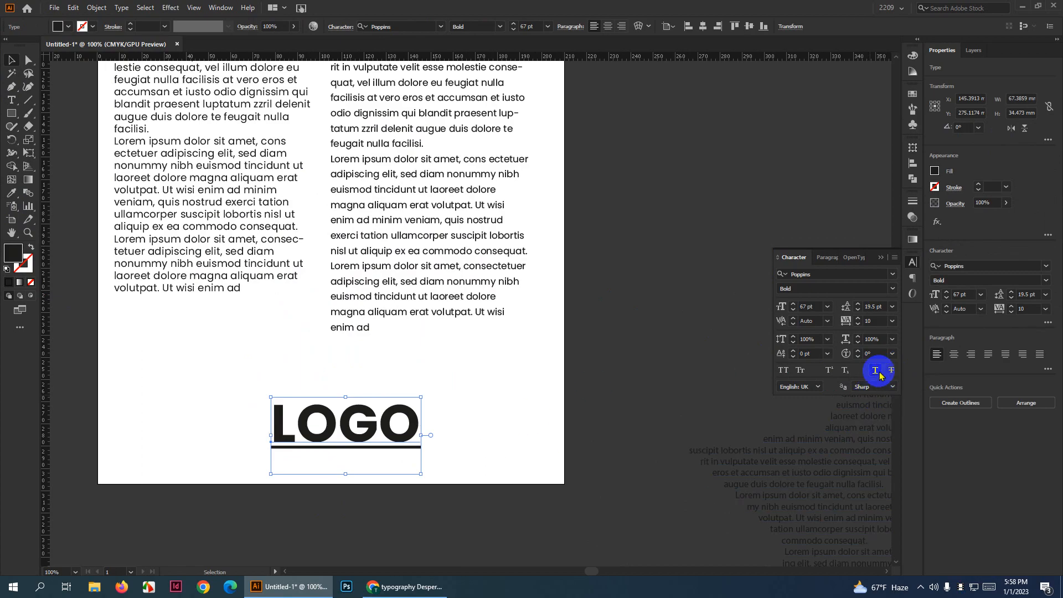
{"action": "left_click", "coordinate": [876, 370]}
Move the LOGO text back above the page beside the slogan and deselect it
{"action": "scroll", "coordinate": [490, 361], "scroll_direction": "down", "scroll_amount": 3}
{"action": "left_click_drag", "start_coordinate": [467, 379], "coordinate": [487, 151]}
{"action": "left_click", "coordinate": [575, 253]}
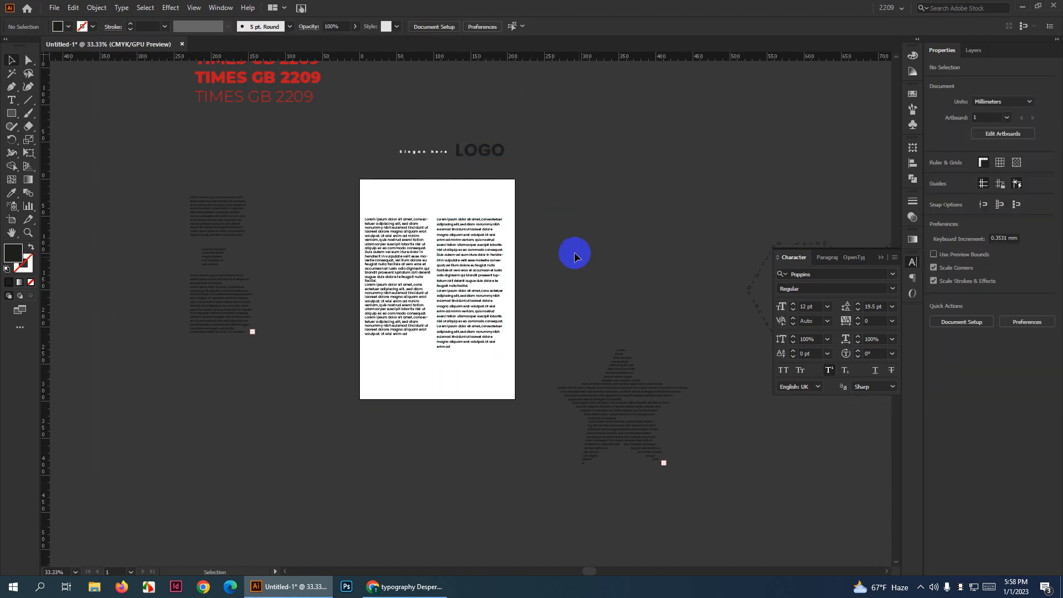
Move the star-shaped area text up into the empty space beside the upper right of the page
{"action": "scroll", "coordinate": [617, 330], "scroll_direction": "up", "scroll_amount": 1}
{"action": "left_click_drag", "start_coordinate": [652, 445], "coordinate": [659, 149]}
{"action": "scroll", "coordinate": [682, 269], "scroll_direction": "down", "scroll_amount": 2}
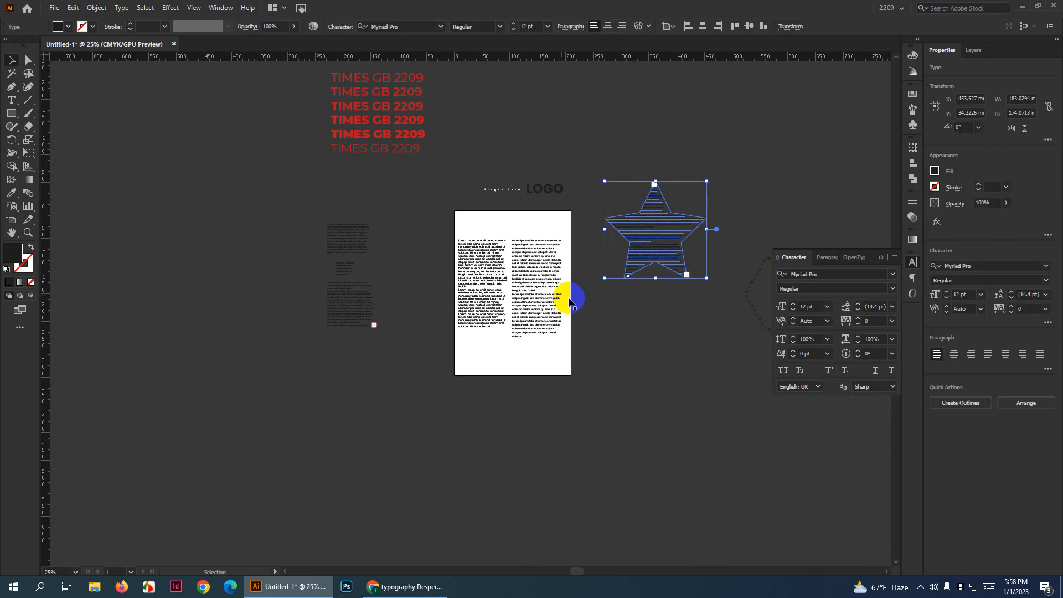
{"action": "scroll", "coordinate": [559, 299], "scroll_direction": "up", "scroll_amount": 2}
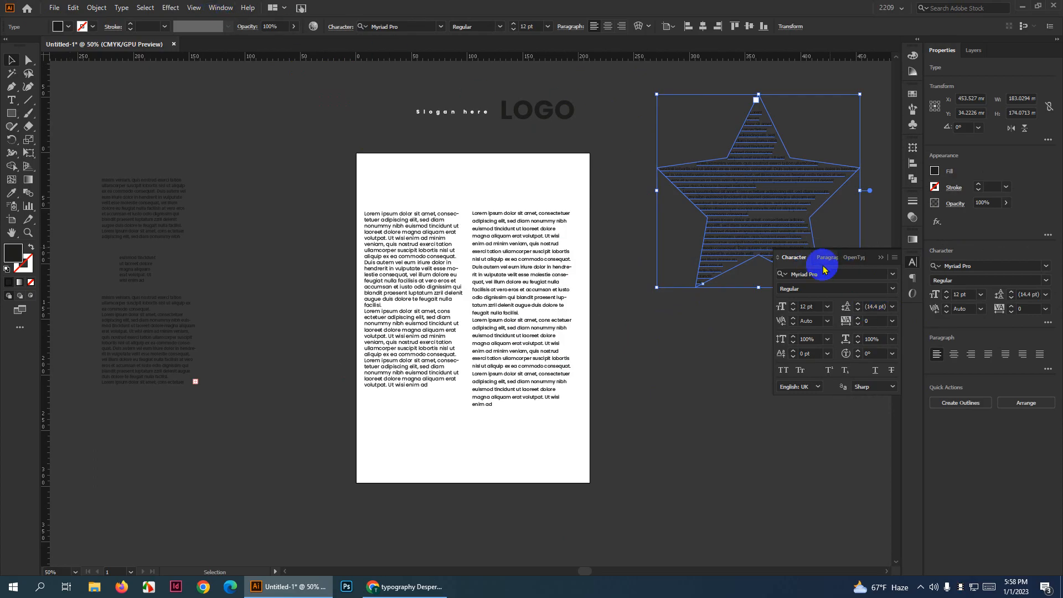
Bring up the Paragraph formatting options and select the right-hand body column
{"action": "left_click", "coordinate": [224, 9]}
{"action": "mouse_move", "coordinate": [330, 518]}
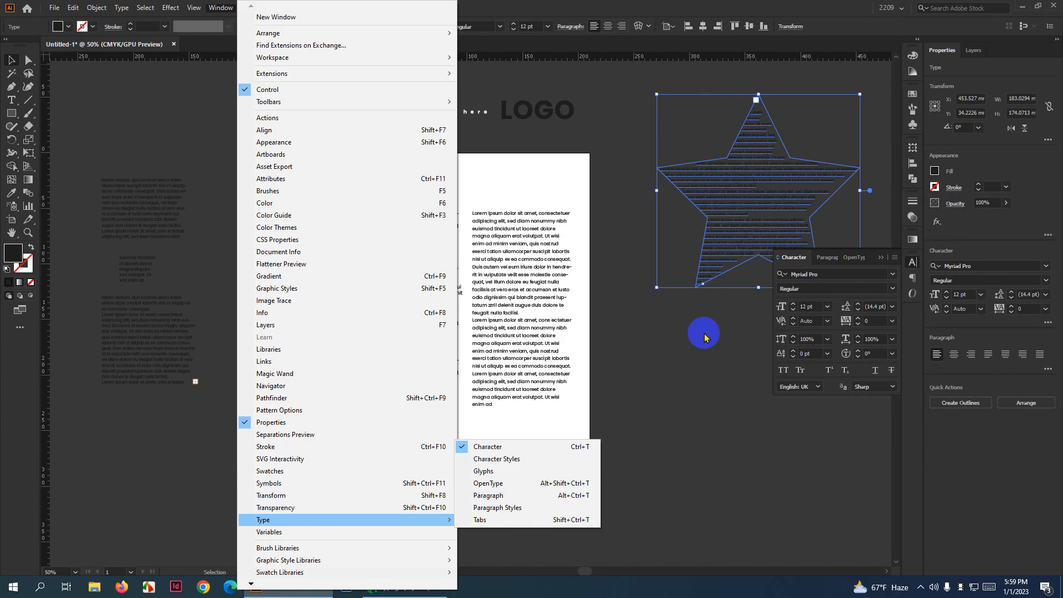
{"action": "left_click", "coordinate": [833, 258]}
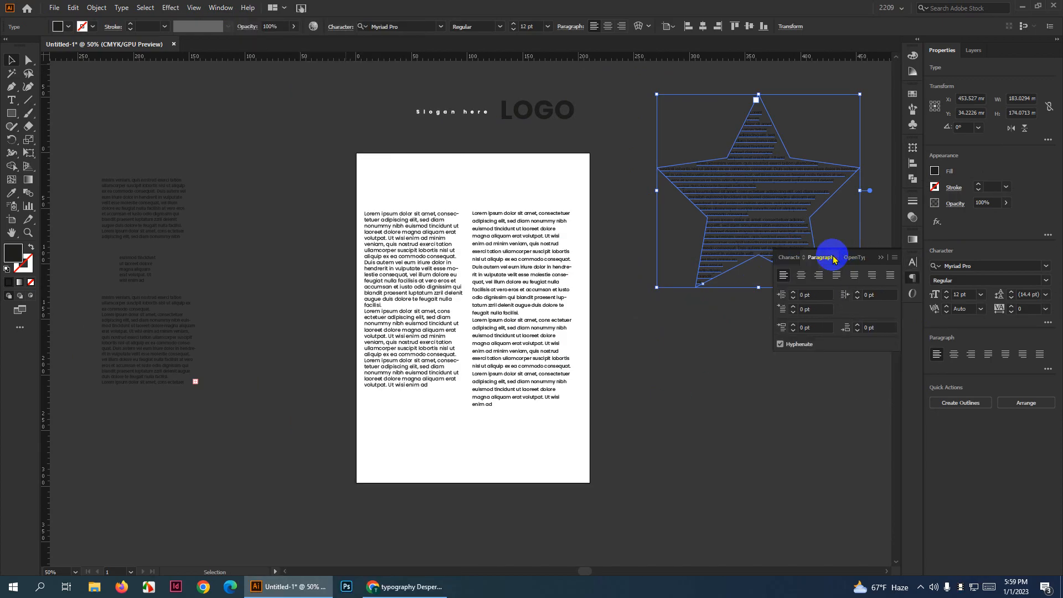
{"action": "scroll", "coordinate": [617, 304], "scroll_direction": "up", "scroll_amount": 2}
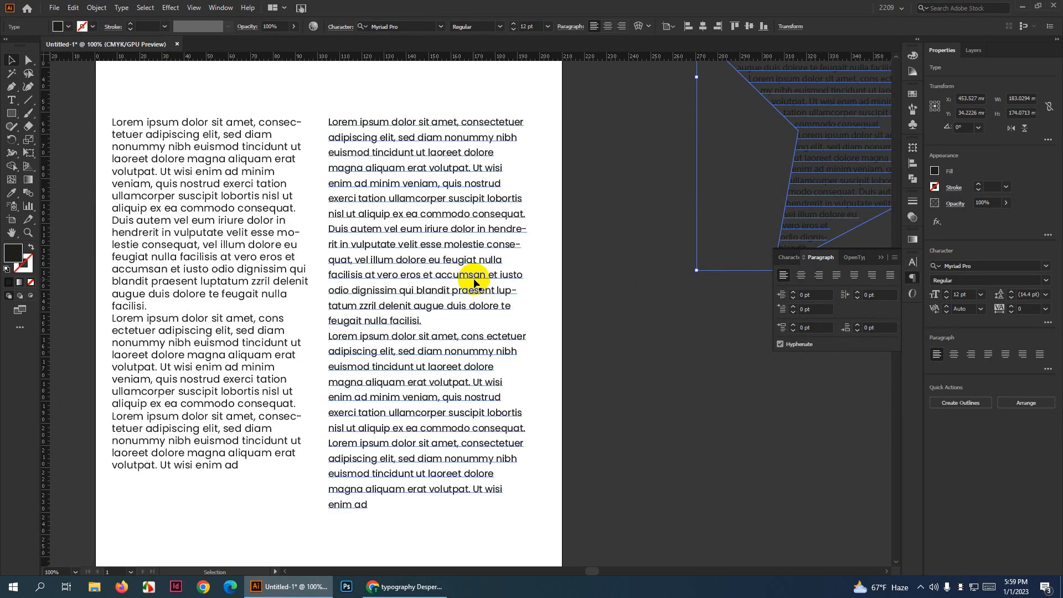
{"action": "left_click", "coordinate": [474, 283]}
{"action": "scroll", "coordinate": [460, 447], "scroll_direction": "down", "scroll_amount": 2}
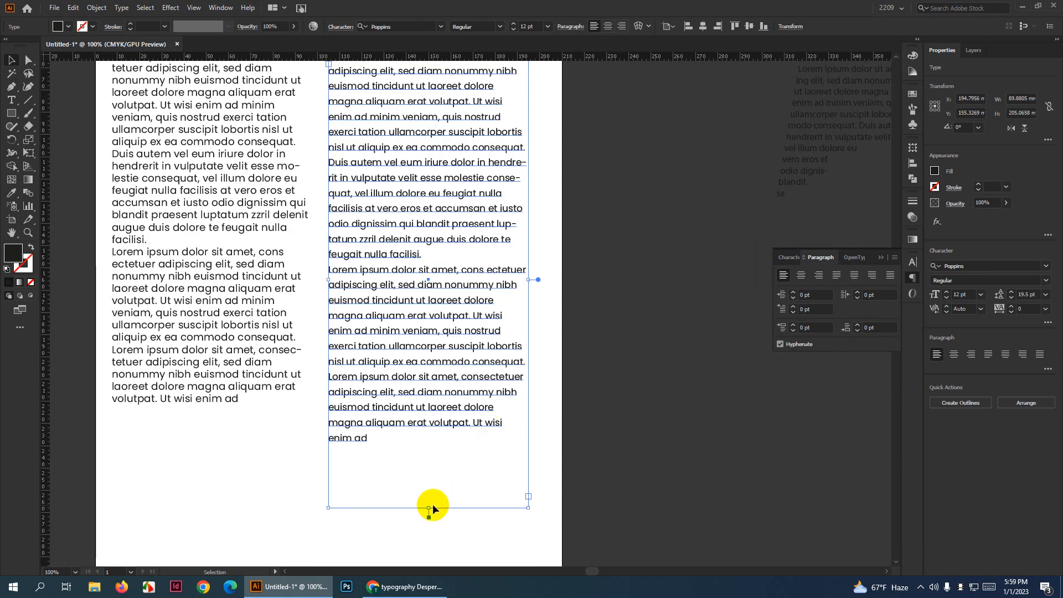
{"action": "scroll", "coordinate": [429, 487], "scroll_direction": "up", "scroll_amount": 2}
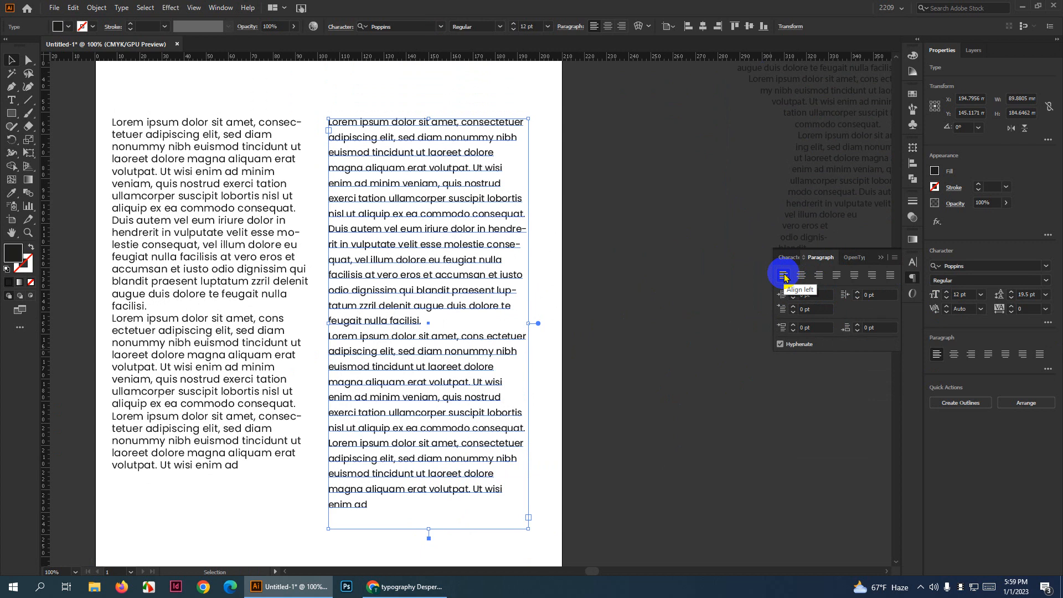
Try centre and right alignment on the right-hand column, plus justification with the last line left, centred, right and fully justified
{"action": "left_click", "coordinate": [804, 276]}
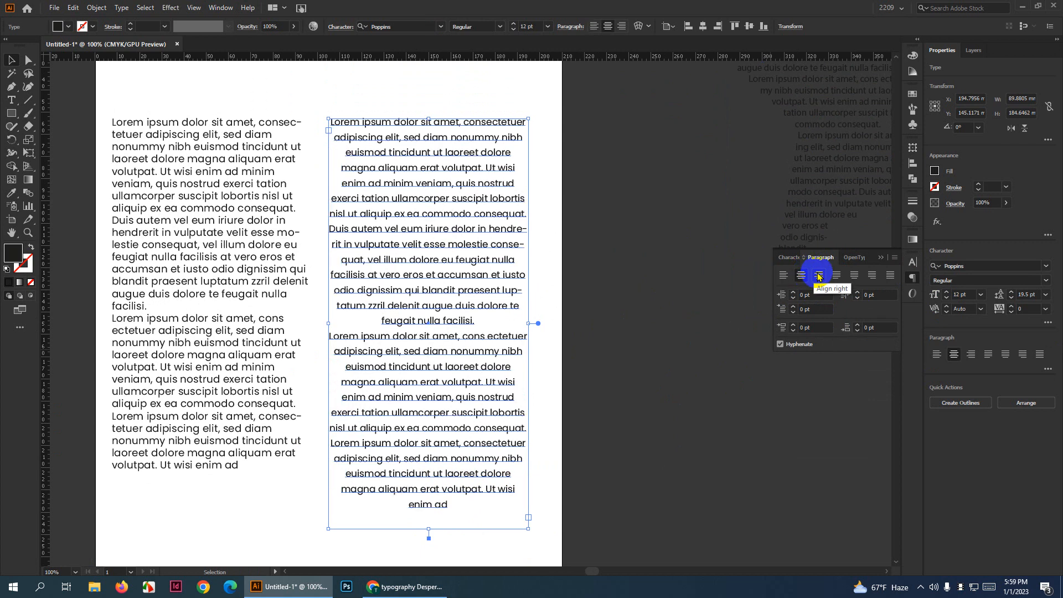
{"action": "left_click", "coordinate": [819, 275]}
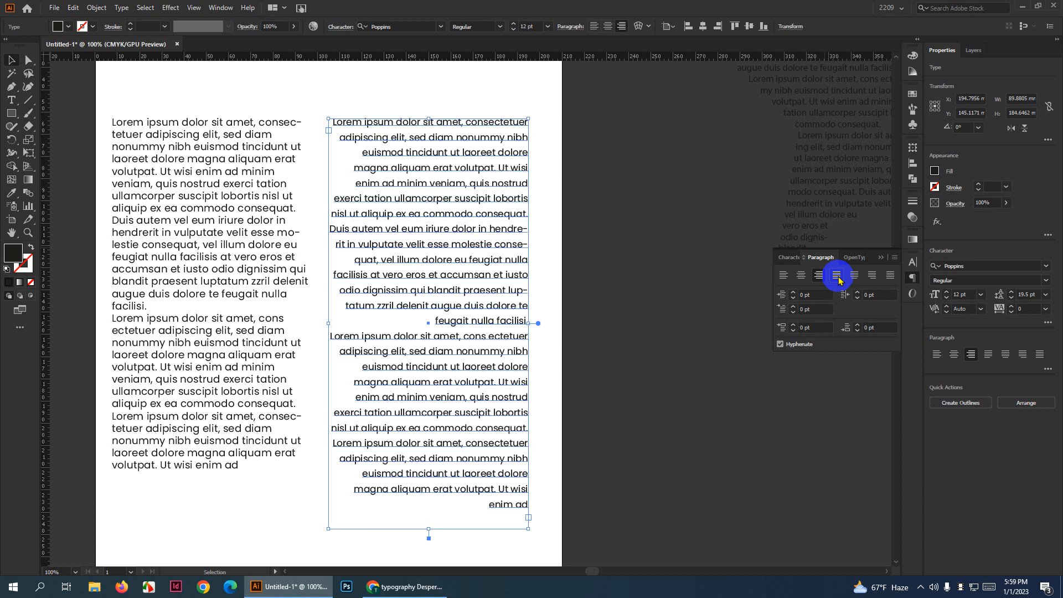
{"action": "left_click", "coordinate": [837, 277]}
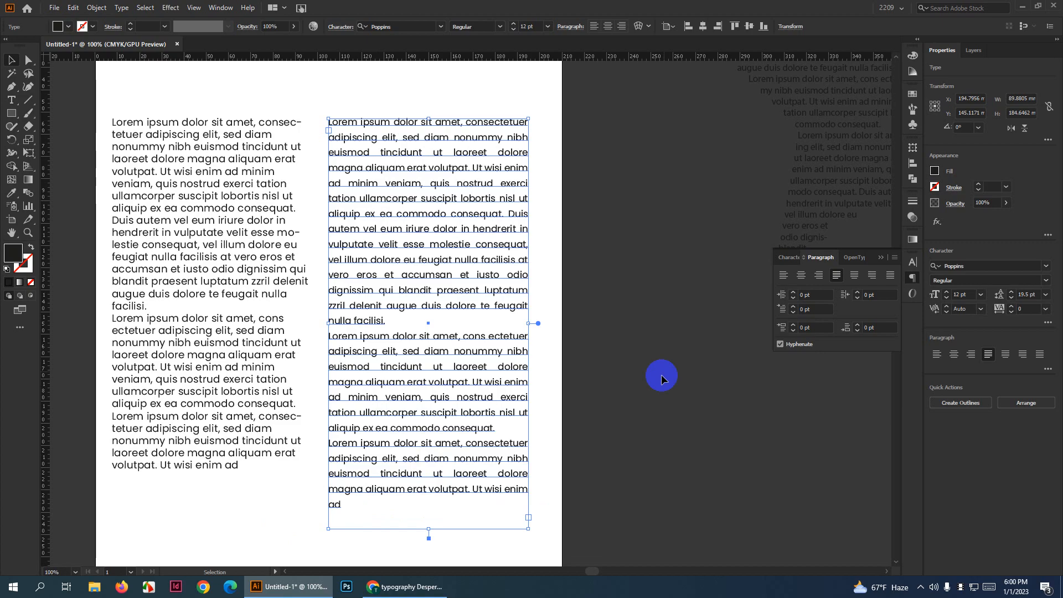
{"action": "left_click", "coordinate": [854, 275]}
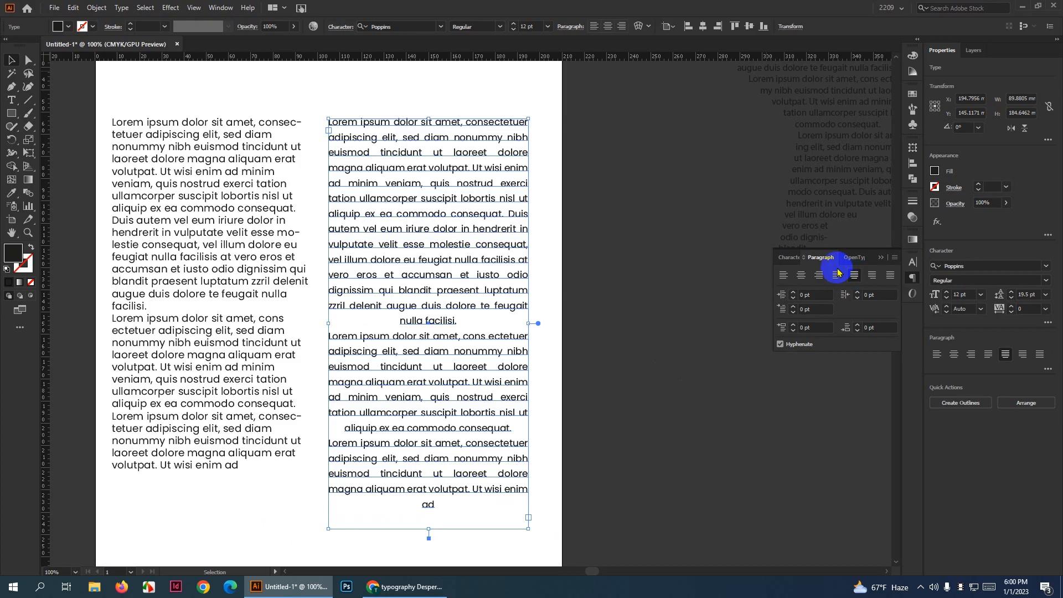
{"action": "left_click", "coordinate": [872, 277]}
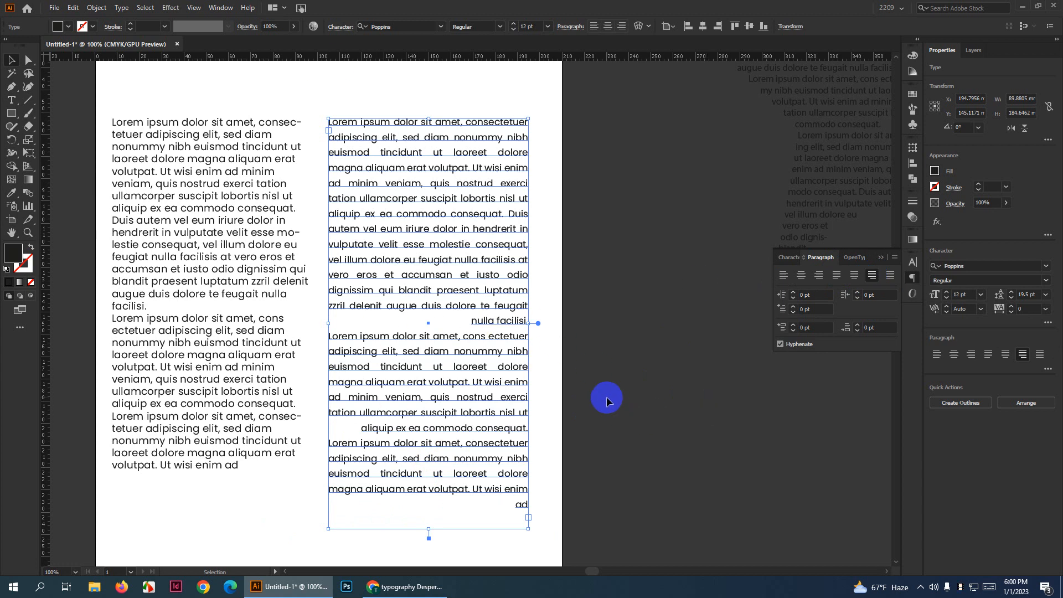
{"action": "left_click", "coordinate": [888, 279]}
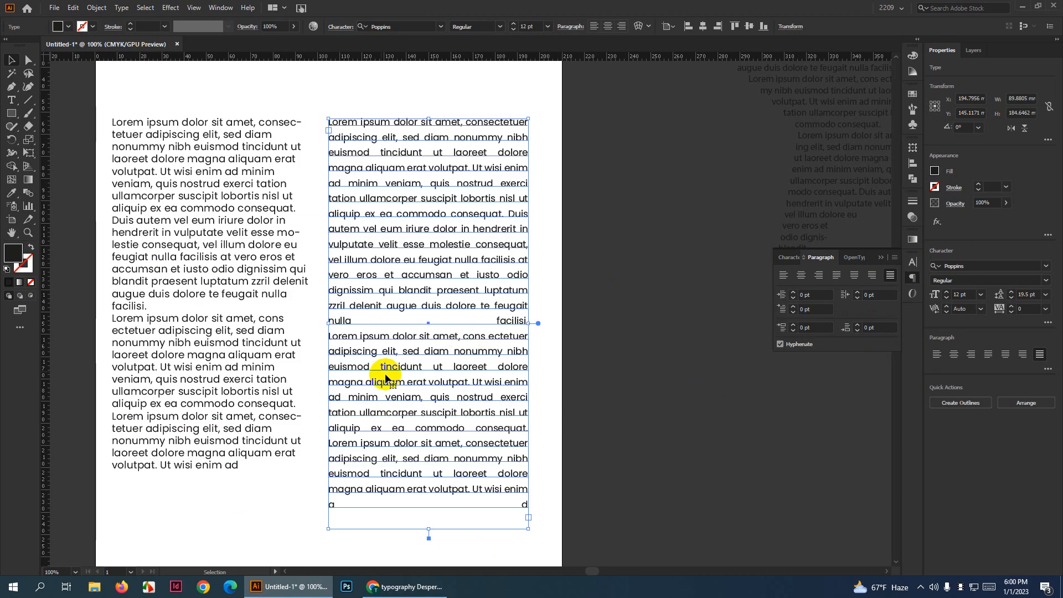
Reselect the right-hand body column and justify it with the last line aligned left
{"action": "left_click", "coordinate": [594, 320]}
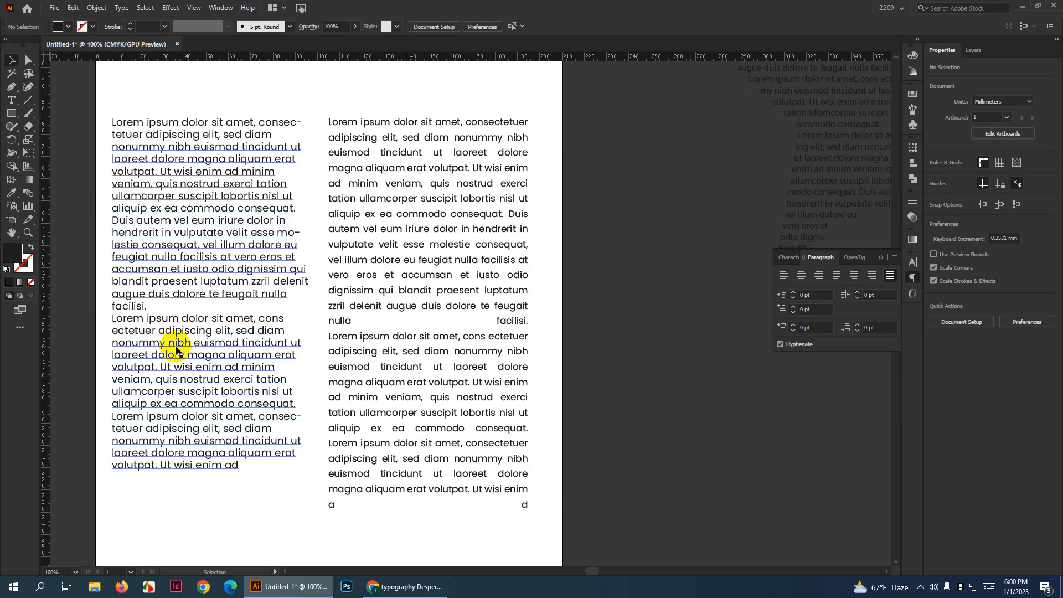
{"action": "left_click", "coordinate": [430, 284]}
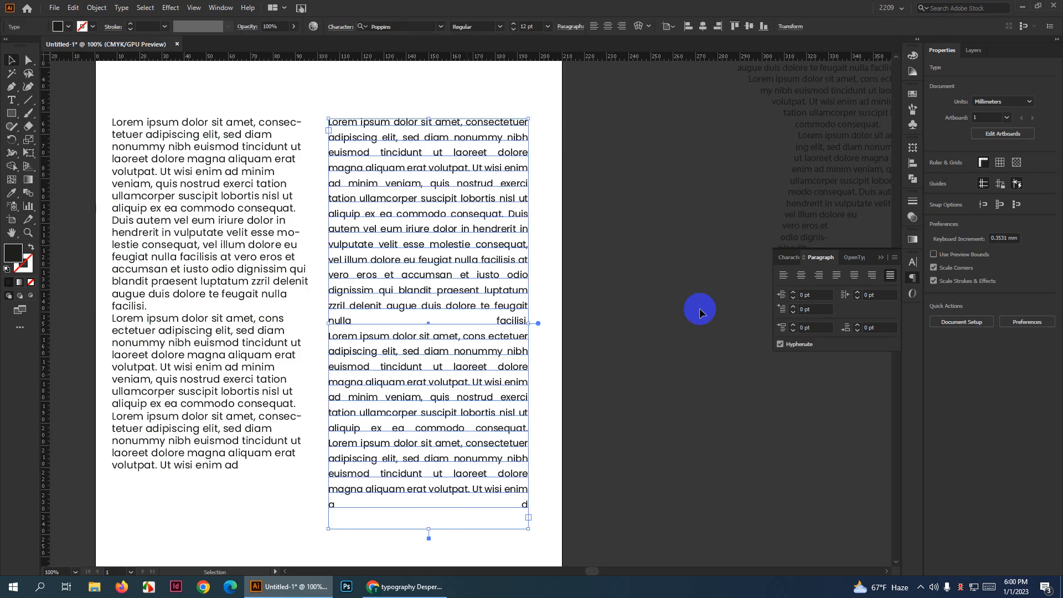
{"action": "left_click", "coordinate": [872, 275]}
{"action": "left_click", "coordinate": [837, 276]}
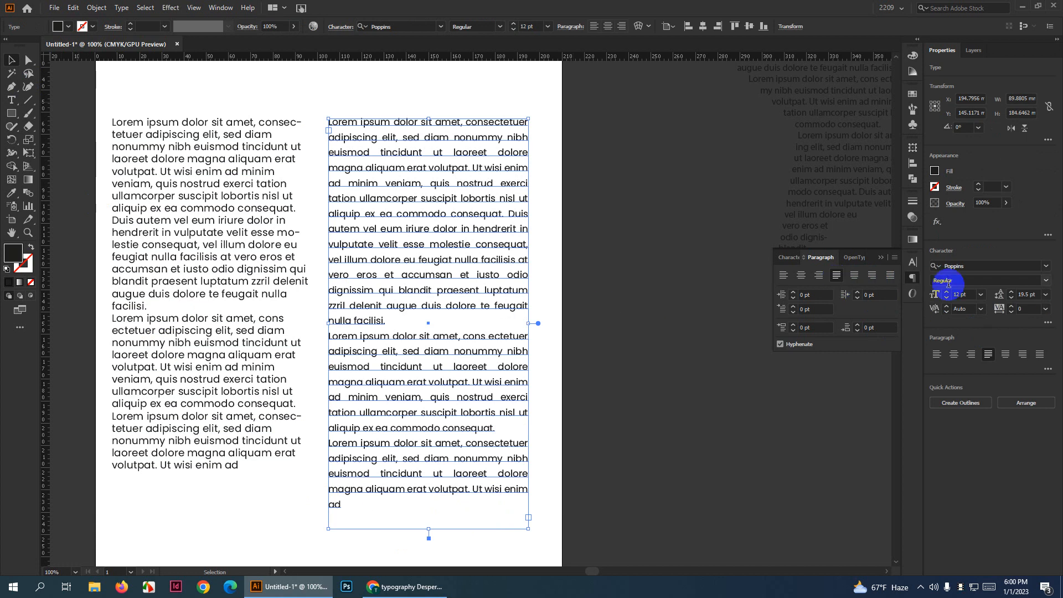
Set the left indent of the right-hand body column to 10 pt
{"action": "scroll", "coordinate": [625, 365], "scroll_direction": "down", "scroll_amount": 1}
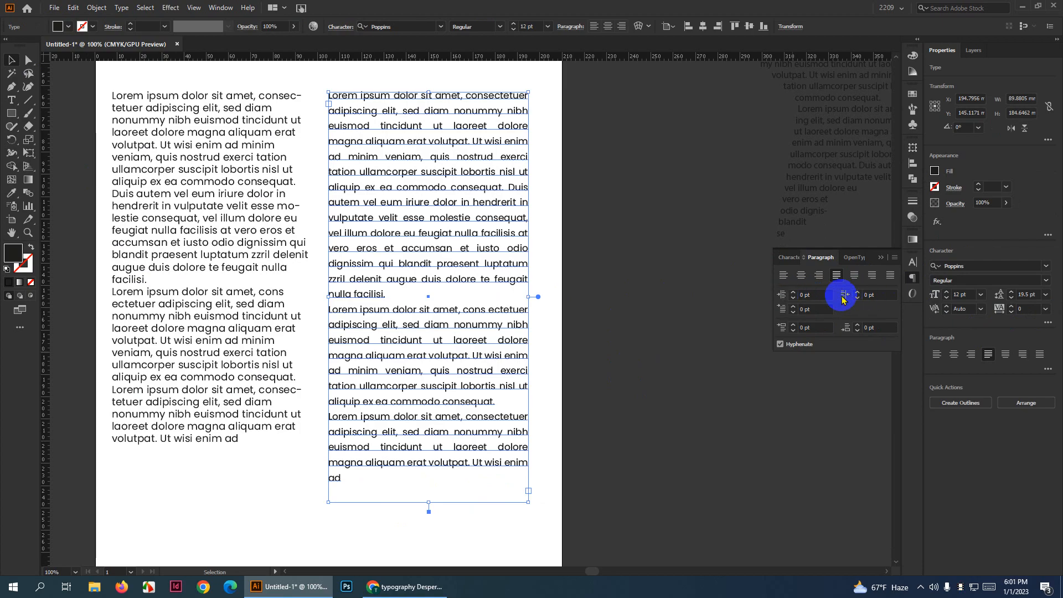
{"action": "left_click", "coordinate": [818, 294]}
{"action": "type", "text": "8"}
{"action": "key", "text": "Return"}
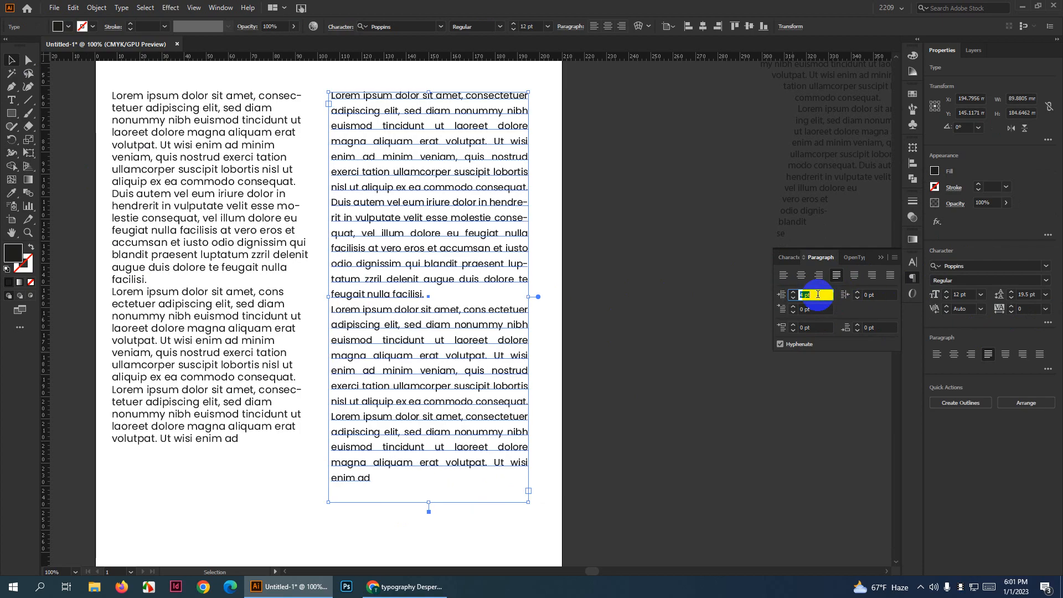
{"action": "type", "text": "10"}
{"action": "key", "text": "Return"}
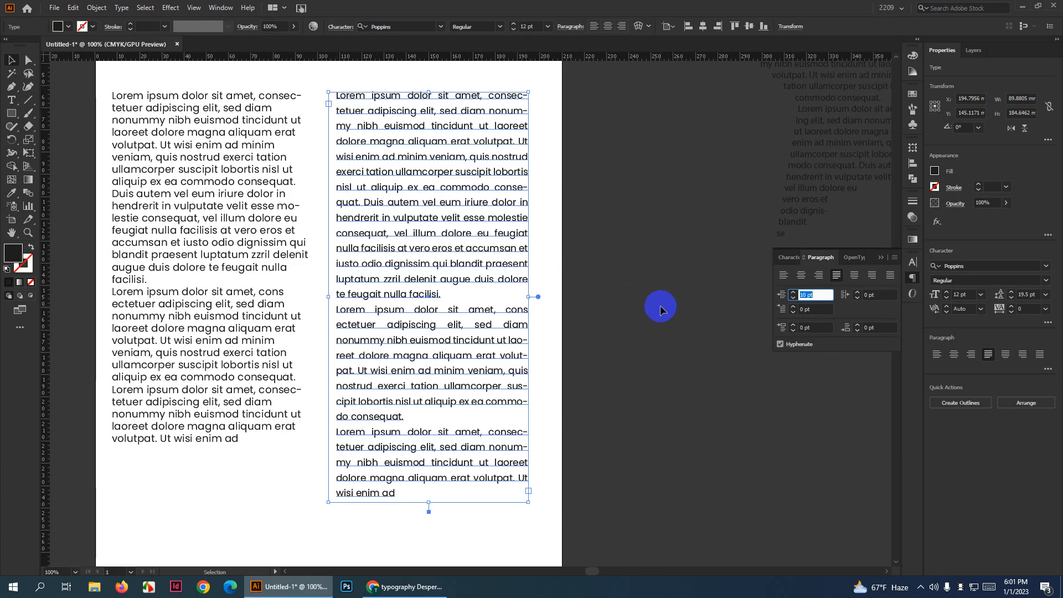
Set the right indent of the right-hand body column to 15 pt
{"action": "left_click", "coordinate": [878, 295]}
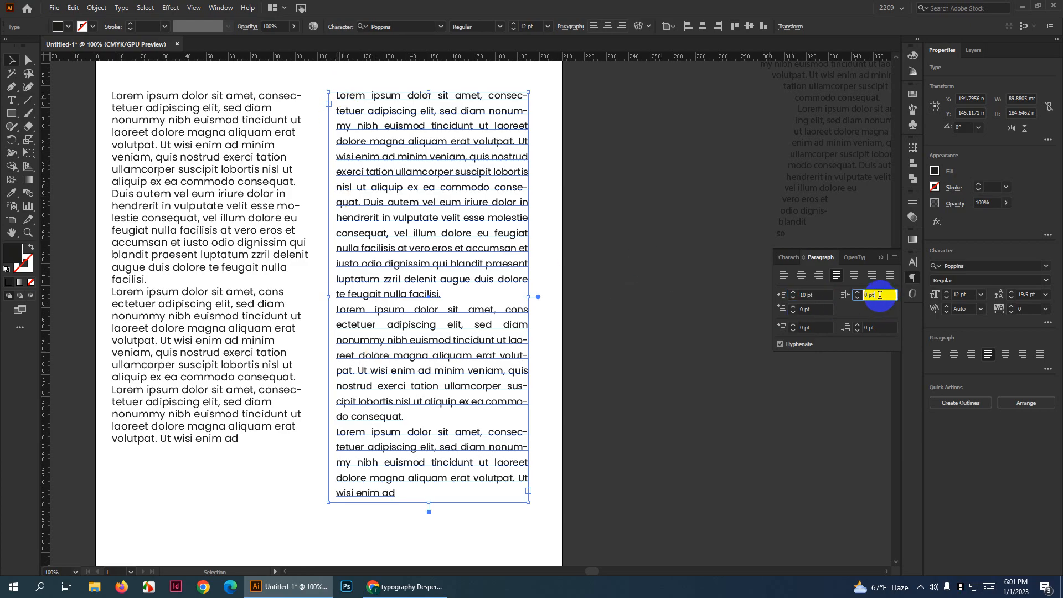
{"action": "type", "text": "1"}
{"action": "key", "text": "Return"}
{"action": "type", "text": "4"}
{"action": "key", "text": "Return"}
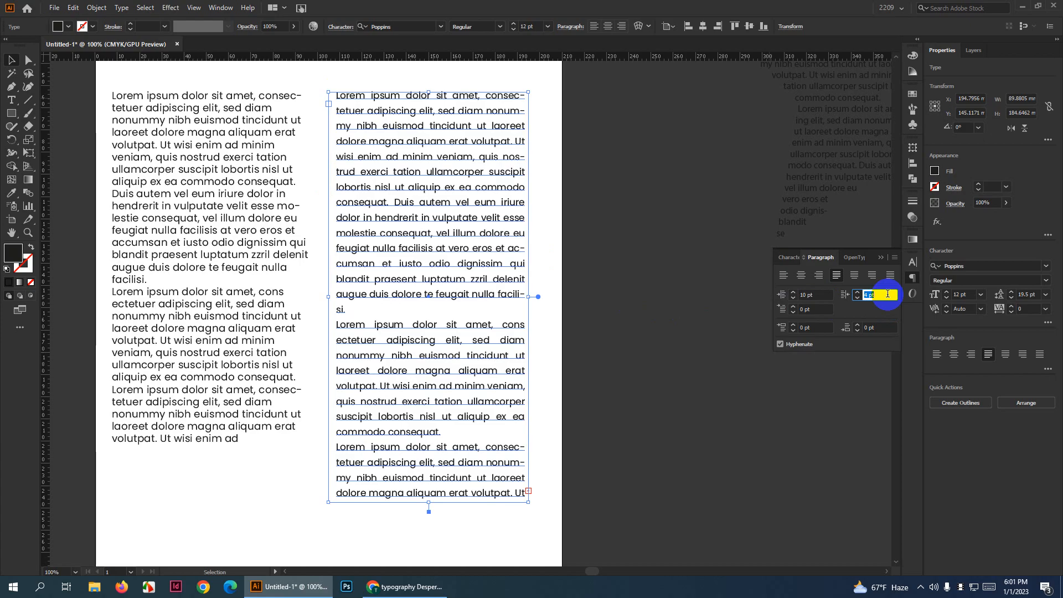
{"action": "scroll", "coordinate": [892, 297], "scroll_direction": "up", "scroll_amount": 11}
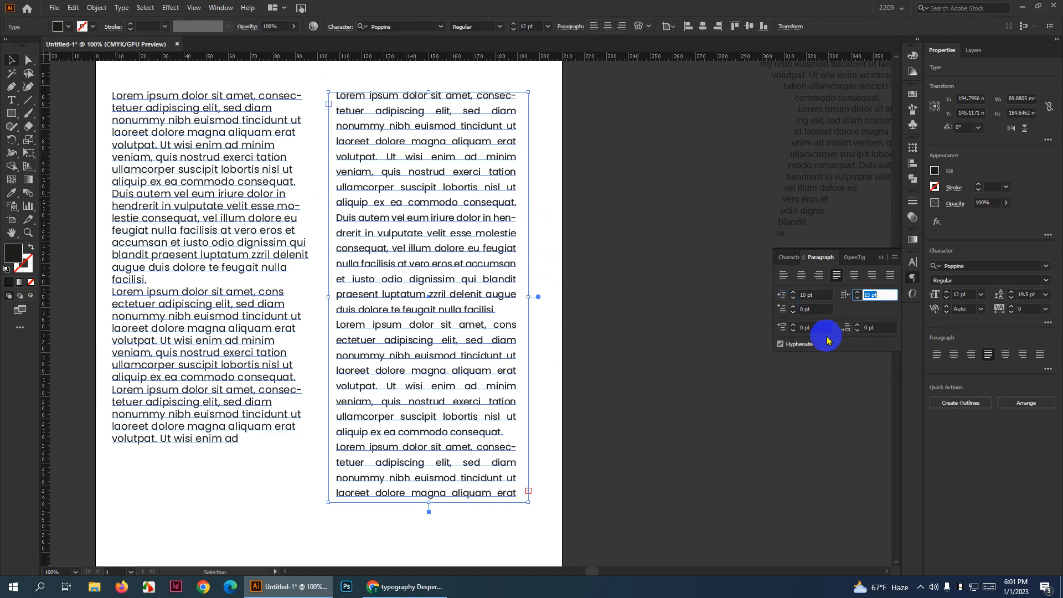
Reset the right-hand column's left and right indents to 0 pt
{"action": "type", "text": "0"}
{"action": "left_click", "coordinate": [825, 295]}
{"action": "type", "text": "0"}
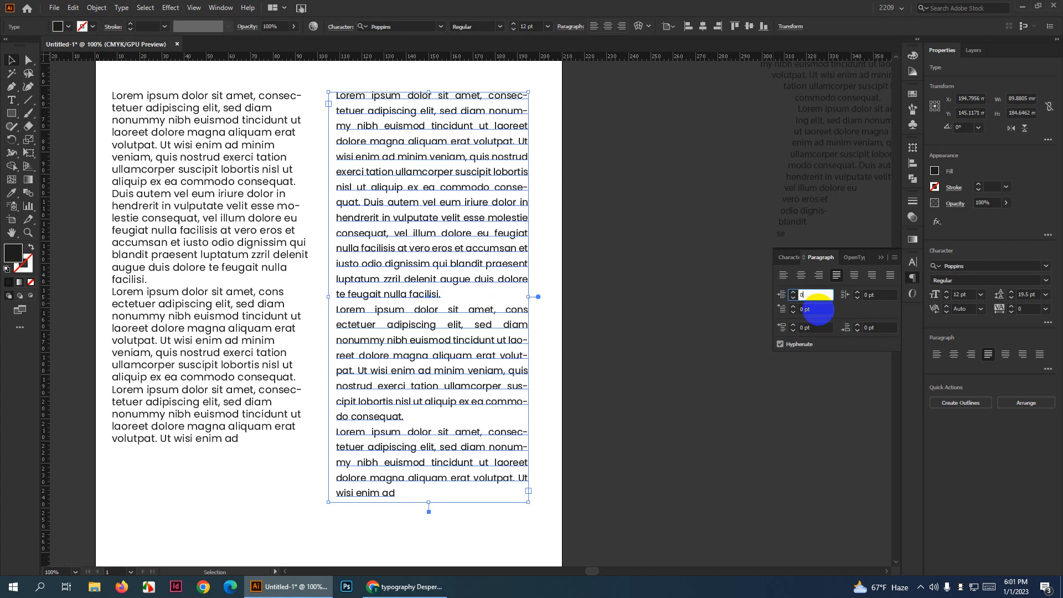
Try a first-line indent of about 29 pt on the right-hand column's paragraphs and reset it to 0 pt
{"action": "left_click", "coordinate": [819, 309]}
{"action": "key", "text": "Up"}
{"action": "key", "text": "Up"}
{"action": "key", "text": "Up"}
{"action": "key", "text": "Up"}
{"action": "key", "text": "Up"}
{"action": "key", "text": "Up"}
{"action": "key", "text": "Up"}
{"action": "key", "text": "Up"}
{"action": "key", "text": "Up"}
{"action": "key", "text": "Up"}
{"action": "key", "text": "Up"}
{"action": "key", "text": "Up"}
{"action": "key", "text": "Up"}
{"action": "key", "text": "Up"}
{"action": "key", "text": "Up"}
{"action": "key", "text": "Up"}
{"action": "key", "text": "Up"}
{"action": "key", "text": "Up"}
{"action": "key", "text": "Up"}
{"action": "key", "text": "Up"}
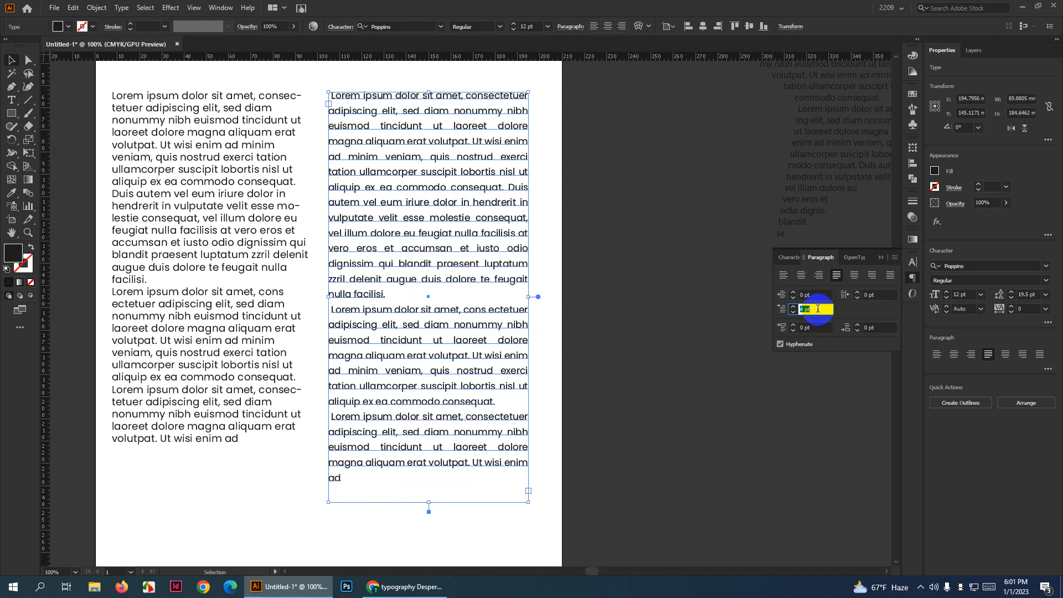
{"action": "key", "text": "Up"}
{"action": "key", "text": "Up"}
{"action": "key", "text": "Up"}
{"action": "key", "text": "Up"}
{"action": "key", "text": "Up"}
{"action": "key", "text": "Up"}
{"action": "key", "text": "Up"}
{"action": "key", "text": "Up"}
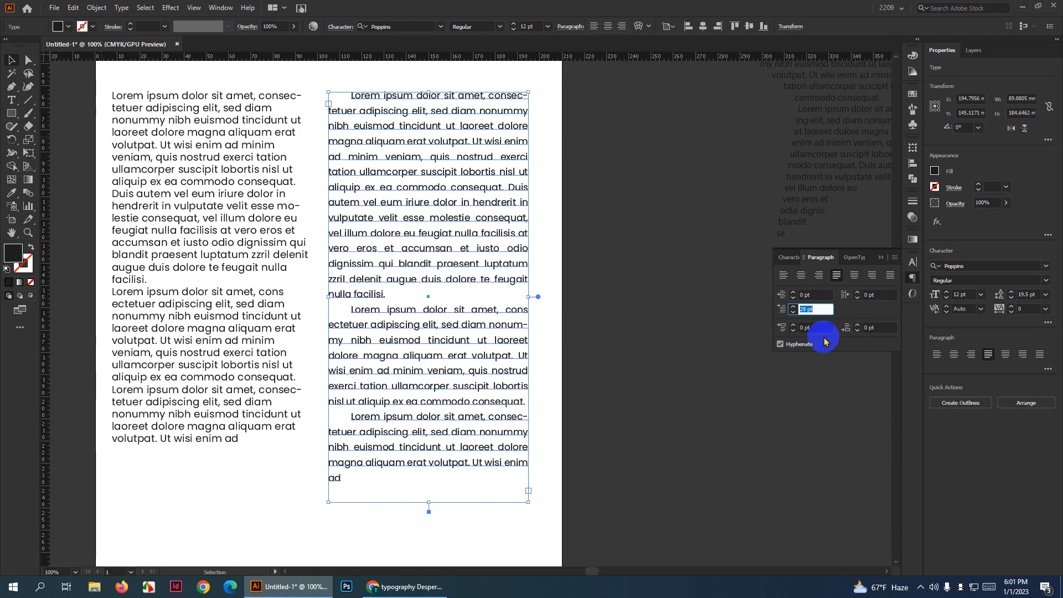
{"action": "type", "text": "0"}
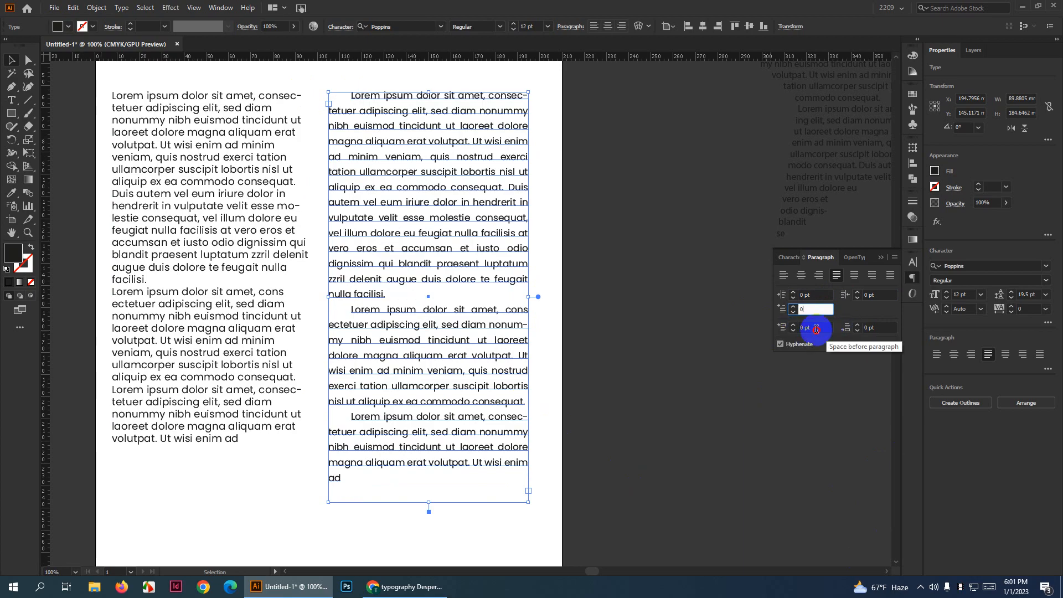
{"action": "key", "text": "Tab"}
Extend the right-hand text frame downward to about 212 mm high and set its space before paragraph to 15 pt
{"action": "left_click_drag", "start_coordinate": [429, 510], "coordinate": [430, 562]}
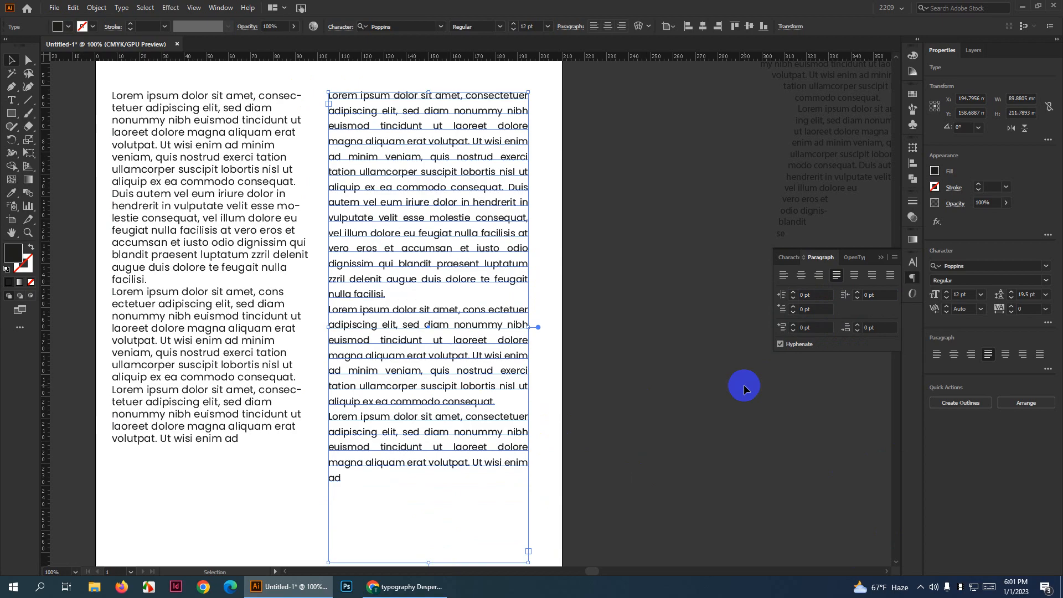
{"action": "scroll", "coordinate": [823, 330], "scroll_direction": "up", "scroll_amount": 20}
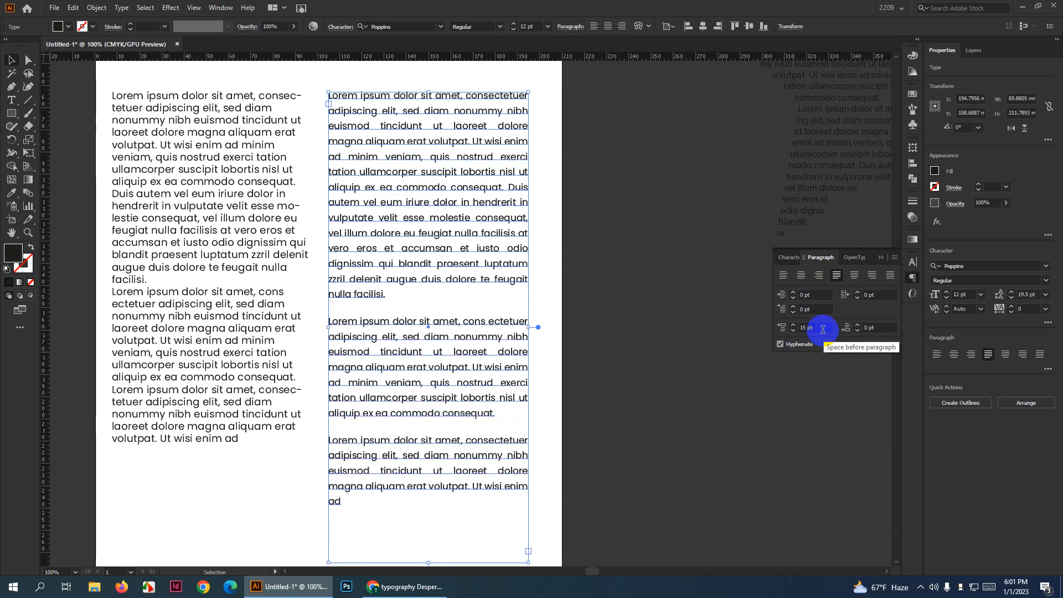
Set the right-hand body column's space before paragraph to 24 pt and its space after paragraph to -4 pt
{"action": "scroll", "coordinate": [560, 356], "scroll_direction": "down", "scroll_amount": 2}
{"action": "scroll", "coordinate": [602, 379], "scroll_direction": "up", "scroll_amount": 1}
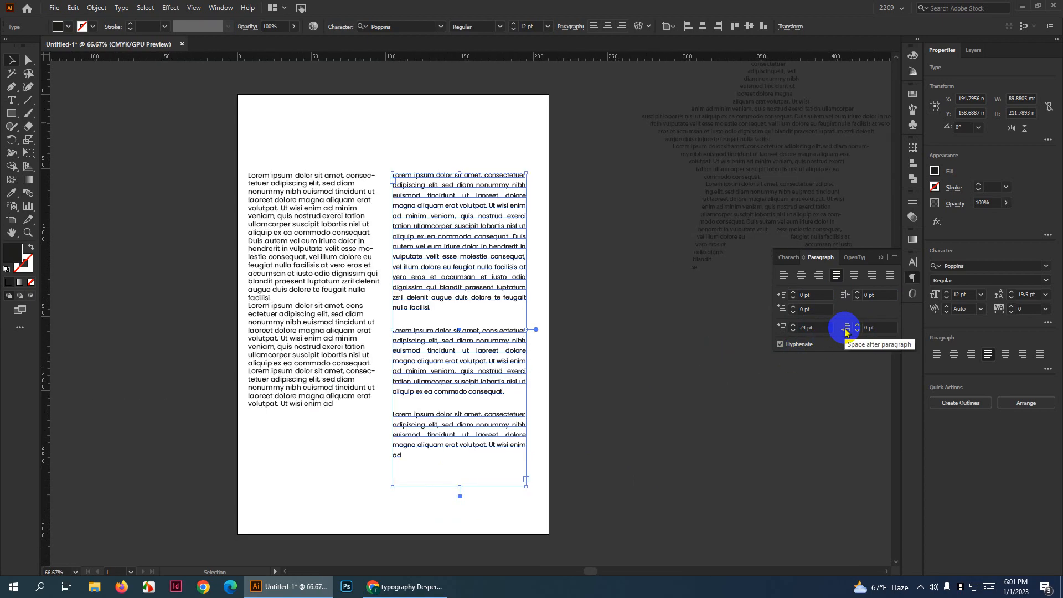
{"action": "left_click", "coordinate": [886, 329]}
{"action": "scroll", "coordinate": [889, 329], "scroll_direction": "up", "scroll_amount": 18}
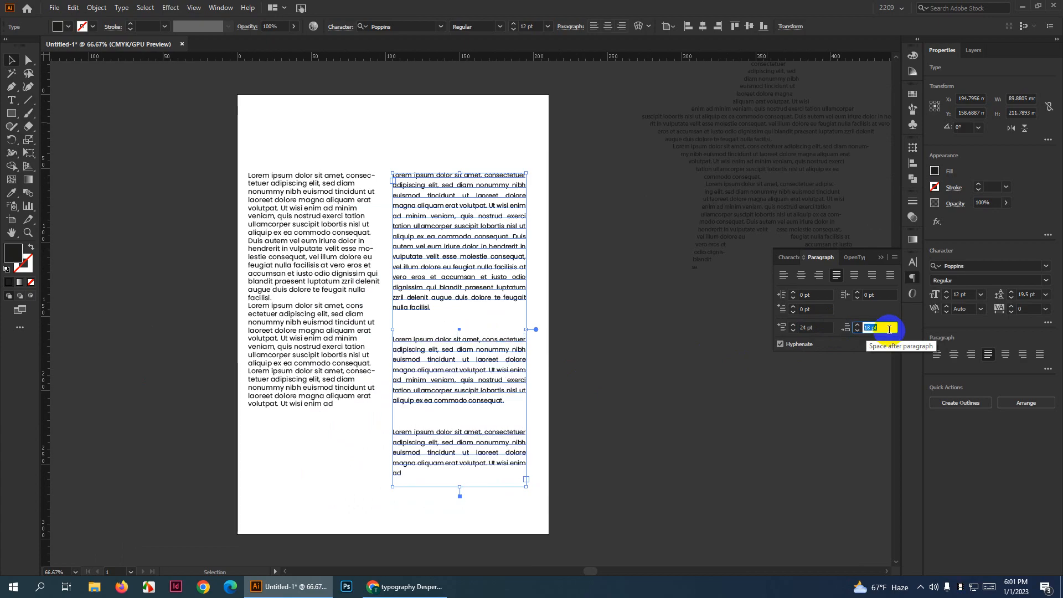
{"action": "scroll", "coordinate": [889, 329], "scroll_direction": "down", "scroll_amount": 12}
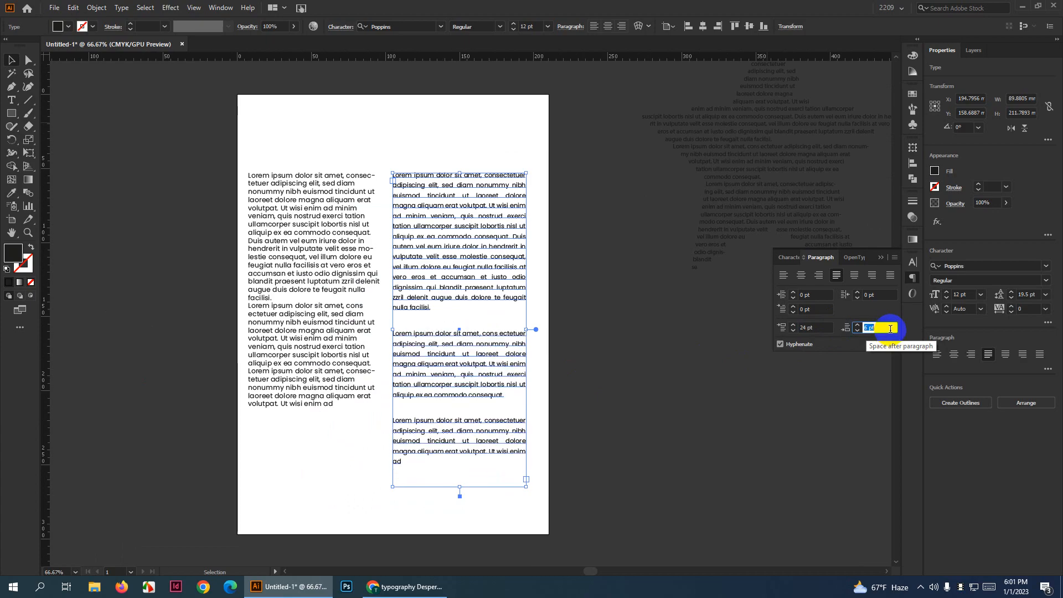
{"action": "scroll", "coordinate": [890, 328], "scroll_direction": "down", "scroll_amount": 10}
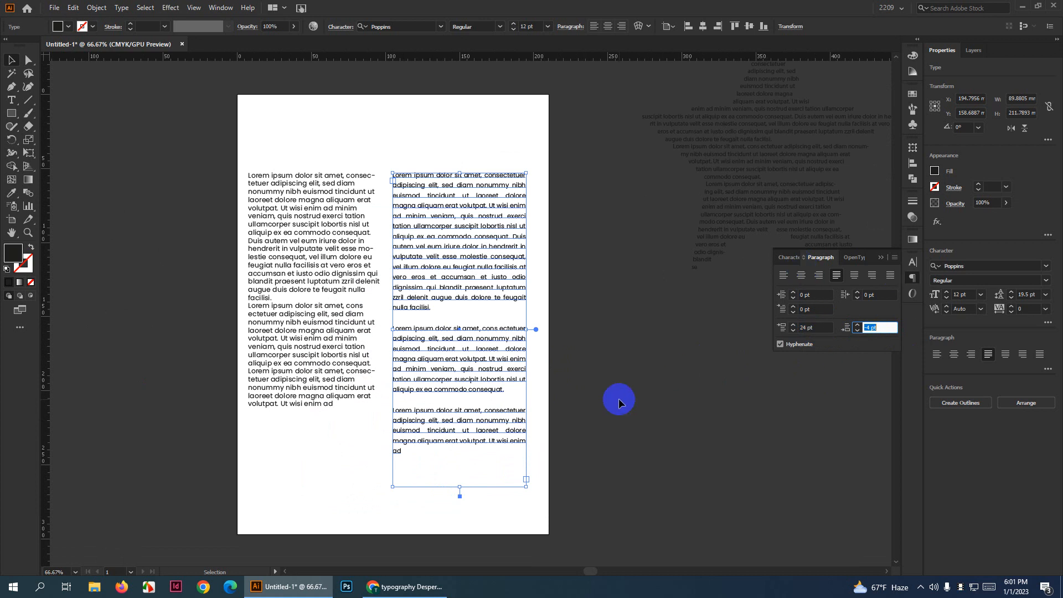
Narrow the right-hand column's text frame to about 83 mm wide, moving only its right edge
{"action": "left_click", "coordinate": [620, 408]}
{"action": "scroll", "coordinate": [549, 370], "scroll_direction": "up", "scroll_amount": 1}
{"action": "left_click", "coordinate": [521, 365]}
{"action": "scroll", "coordinate": [551, 343], "scroll_direction": "up", "scroll_amount": 2}
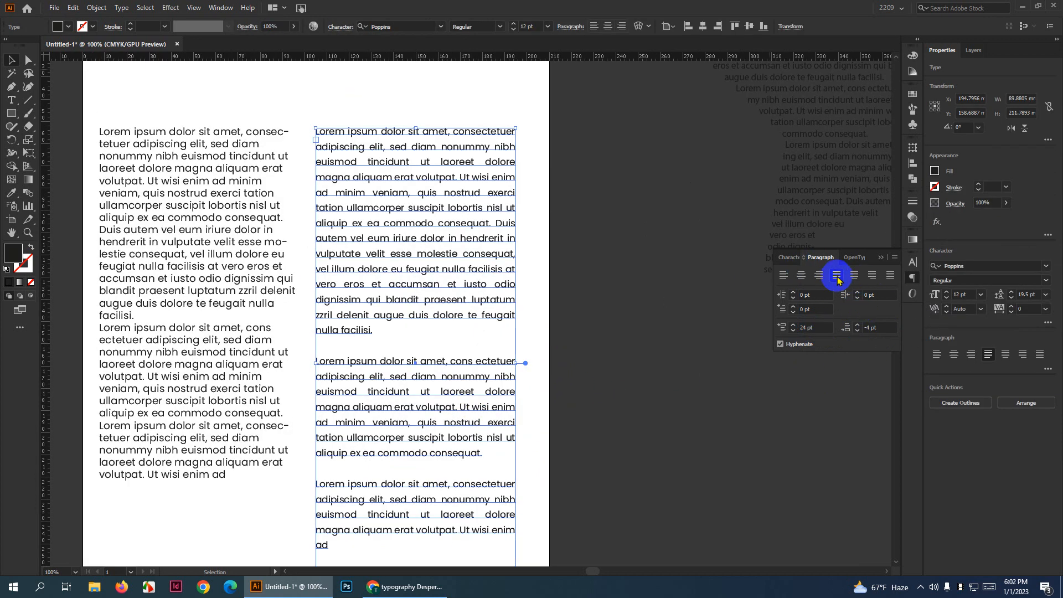
{"action": "scroll", "coordinate": [538, 393], "scroll_direction": "down", "scroll_amount": 2}
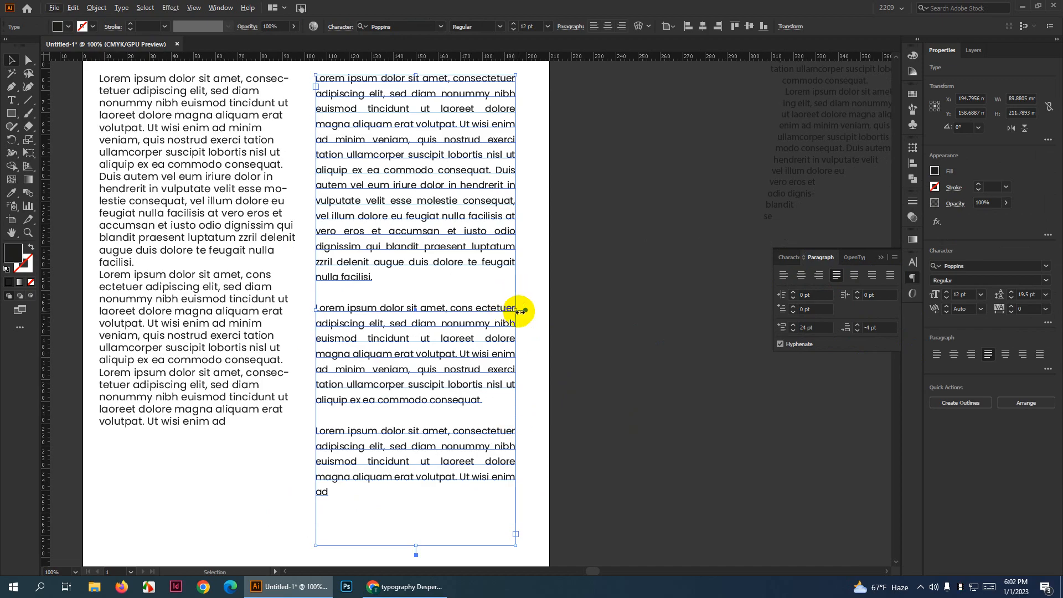
{"action": "left_click_drag", "start_coordinate": [516, 310], "coordinate": [499, 310]}
{"action": "scroll", "coordinate": [522, 473], "scroll_direction": "up", "scroll_amount": 1}
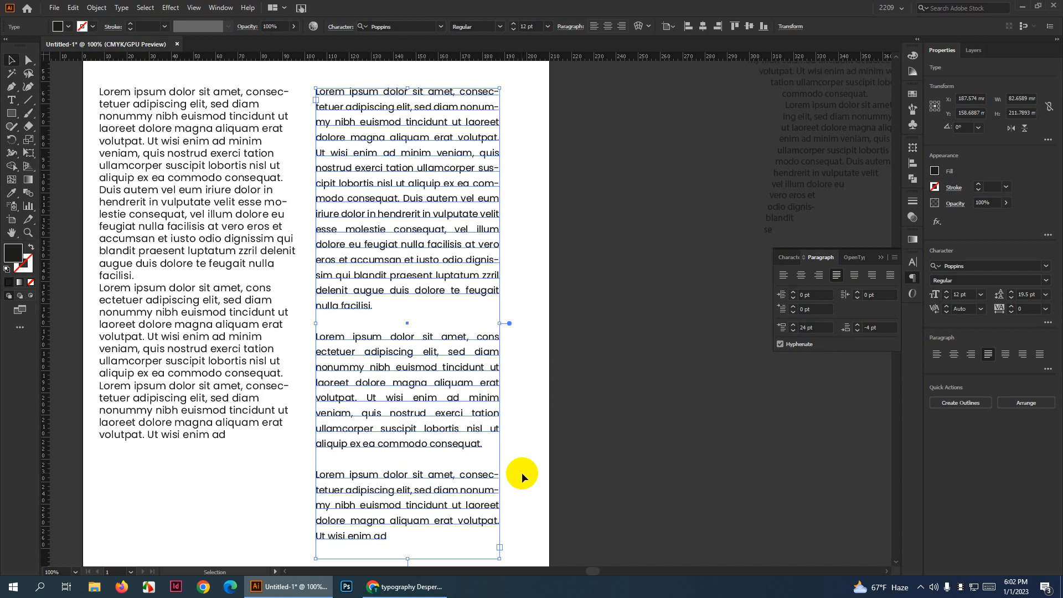
{"action": "scroll", "coordinate": [506, 358], "scroll_direction": "down", "scroll_amount": 1}
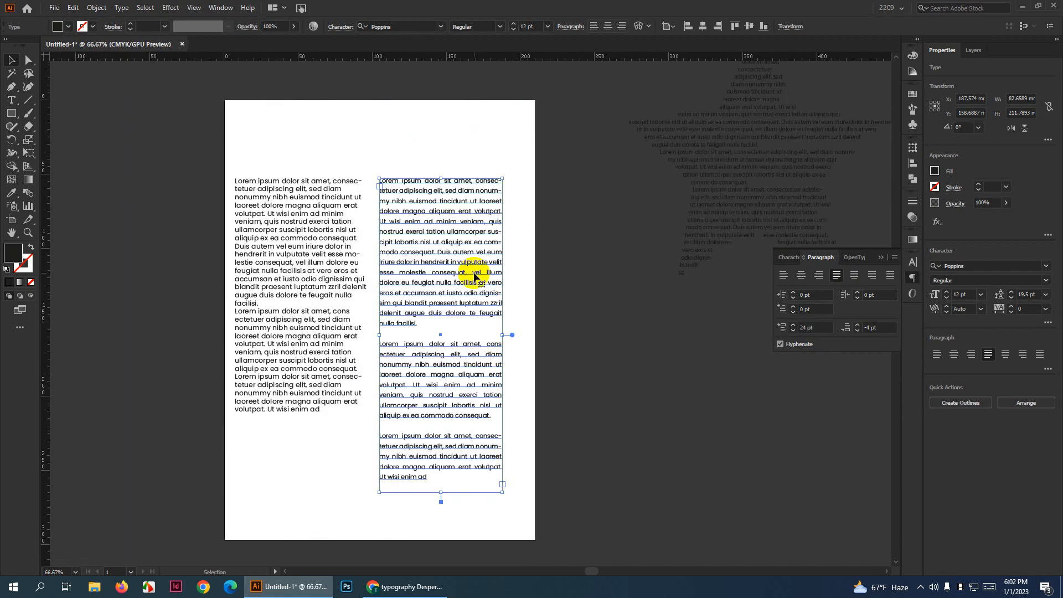
Turn off hyphenation for the right-hand body column and deselect it
{"action": "left_click", "coordinate": [515, 208]}
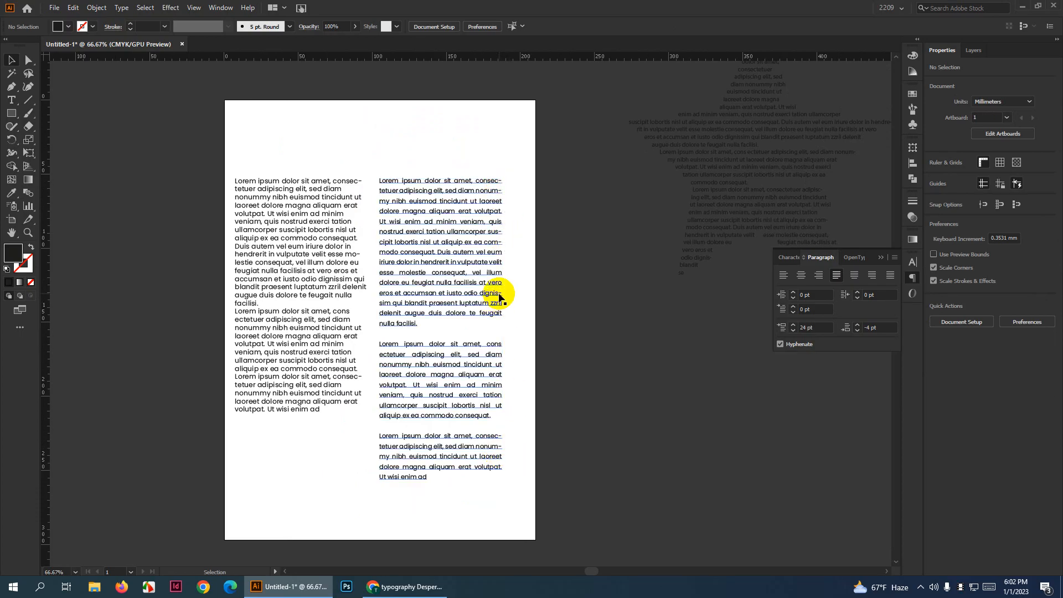
{"action": "left_click", "coordinate": [500, 173]}
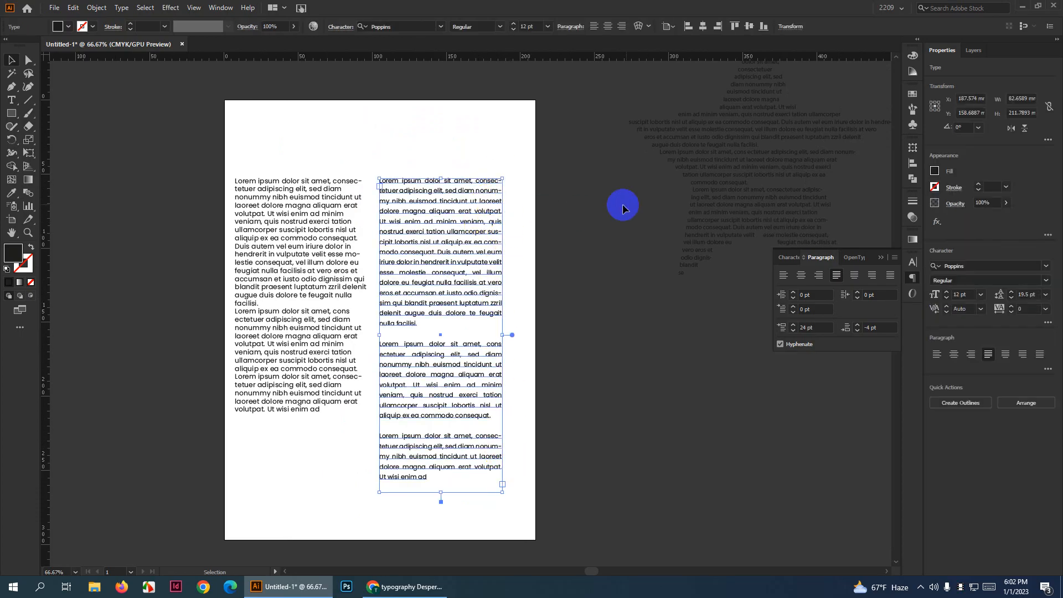
{"action": "left_click", "coordinate": [806, 345]}
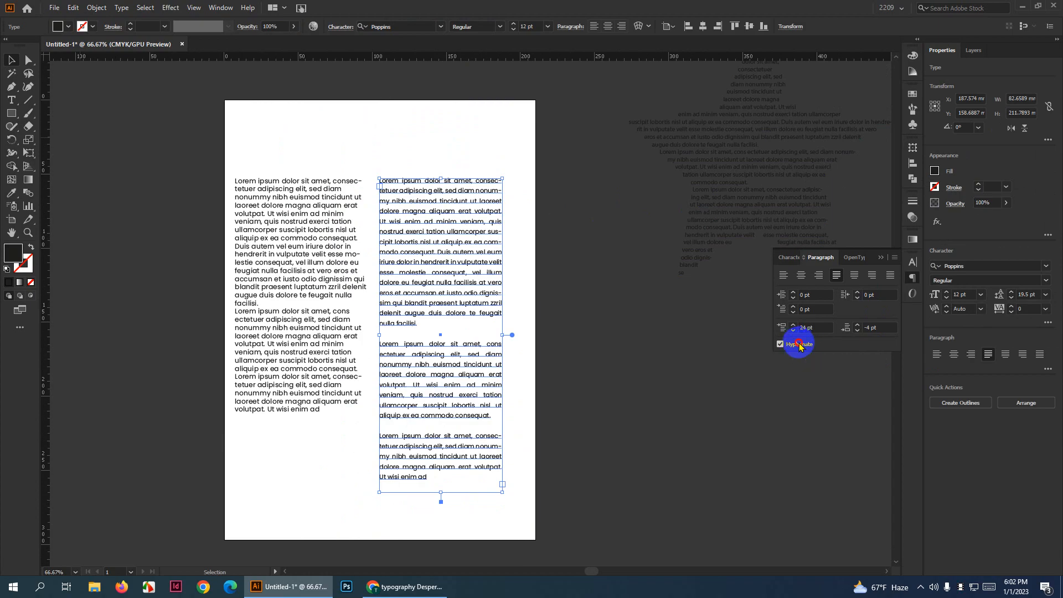
{"action": "left_click", "coordinate": [594, 287]}
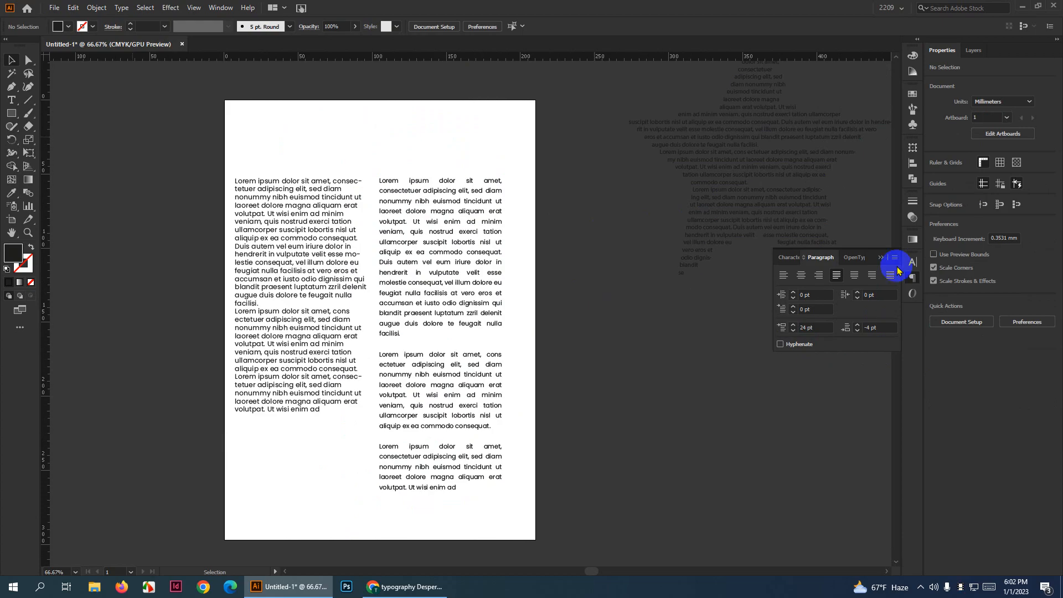
Move both body text columns off the artboard, to the left of the other shaped text, and deselect them
{"action": "left_click", "coordinate": [274, 252]}
{"action": "scroll", "coordinate": [450, 397], "scroll_direction": "down", "scroll_amount": 2}
{"action": "left_click", "coordinate": [456, 349]}
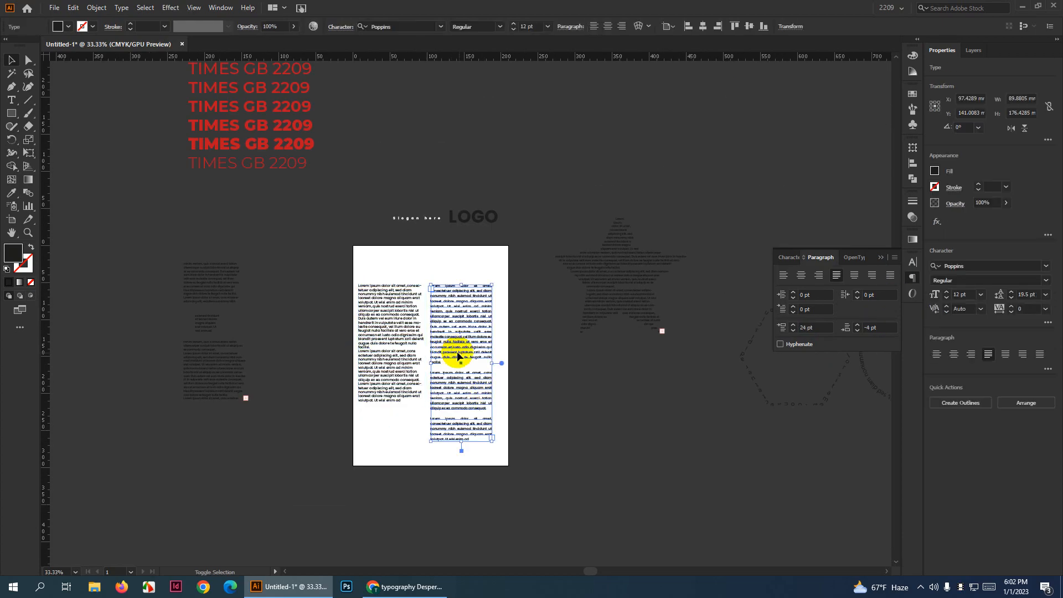
{"action": "left_click", "coordinate": [391, 346], "text": "shift"}
{"action": "scroll", "coordinate": [469, 370], "scroll_direction": "down", "scroll_amount": 1}
{"action": "left_click_drag", "start_coordinate": [463, 348], "coordinate": [205, 349]}
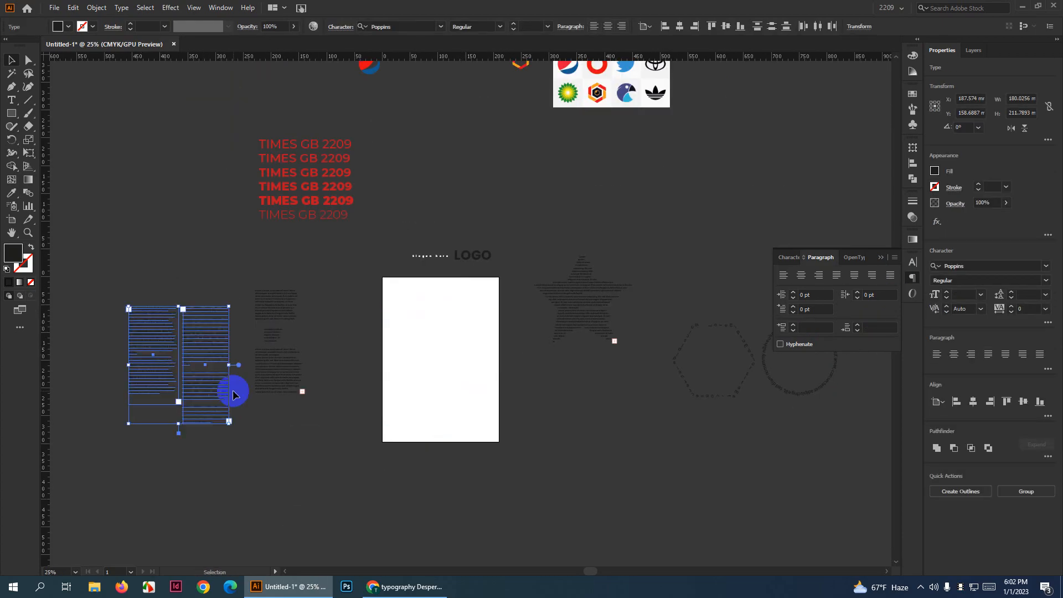
{"action": "left_click", "coordinate": [232, 393]}
{"action": "scroll", "coordinate": [233, 394], "scroll_direction": "up", "scroll_amount": 3}
{"action": "scroll", "coordinate": [465, 391], "scroll_direction": "down", "scroll_amount": 3}
{"action": "scroll", "coordinate": [465, 393], "scroll_direction": "down", "scroll_amount": 1}
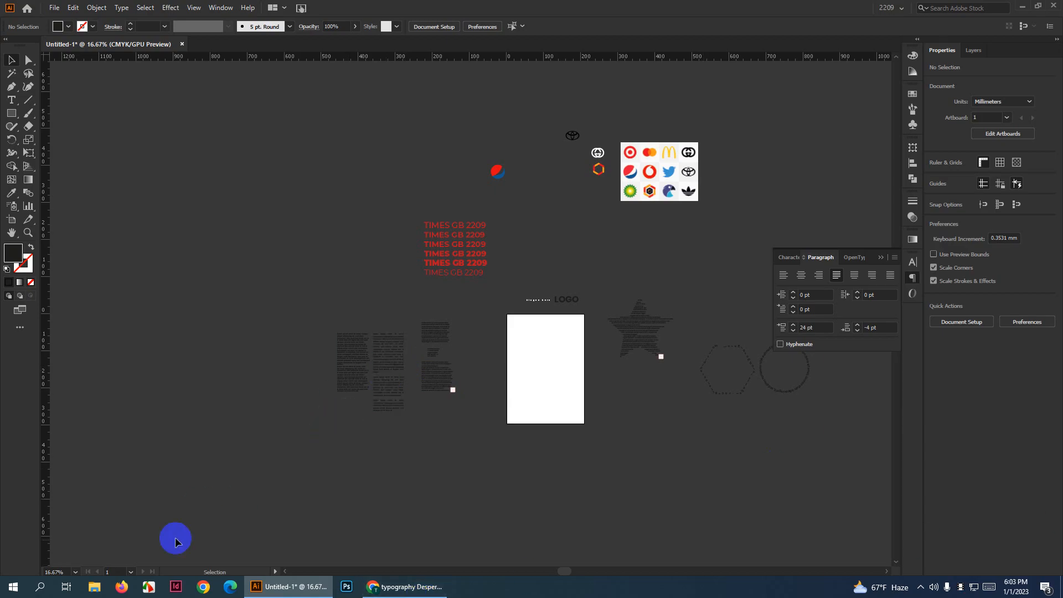
Switch to File Explorer and open SERVER-PC's Class Presentations > Course Documents > Home Work Documents > Adobe Illustrator > Class 05 folder
{"action": "left_click", "coordinate": [94, 586]}
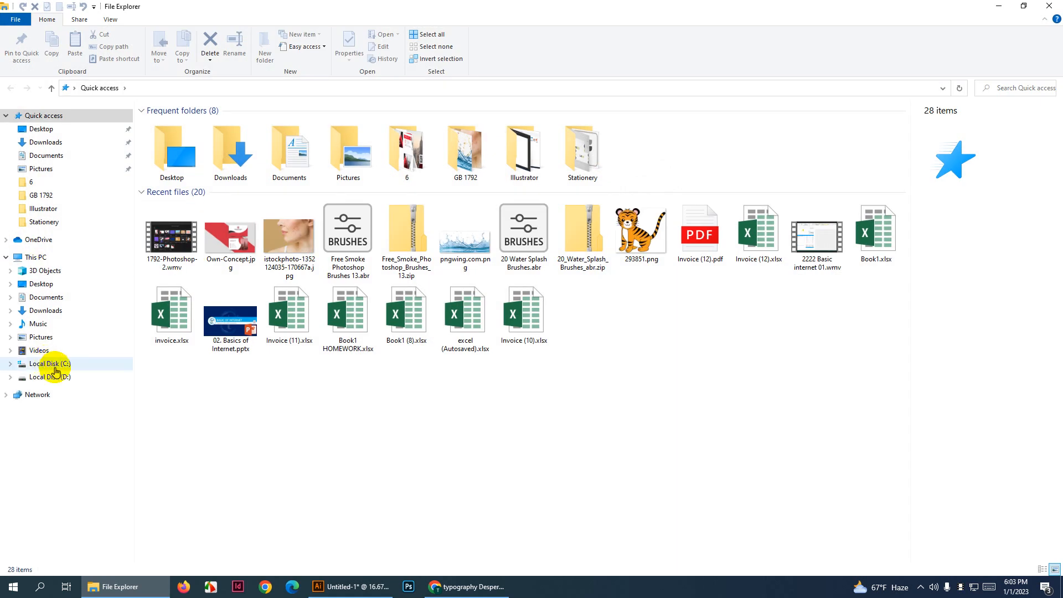
{"action": "left_click", "coordinate": [62, 394]}
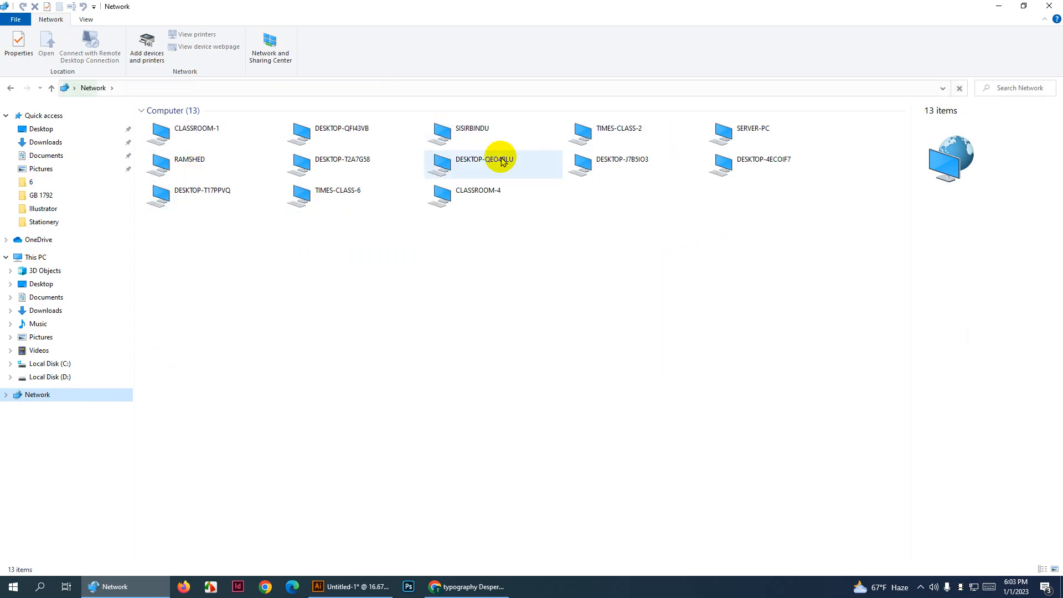
{"action": "double_click", "coordinate": [764, 132]}
{"action": "double_click", "coordinate": [247, 201]}
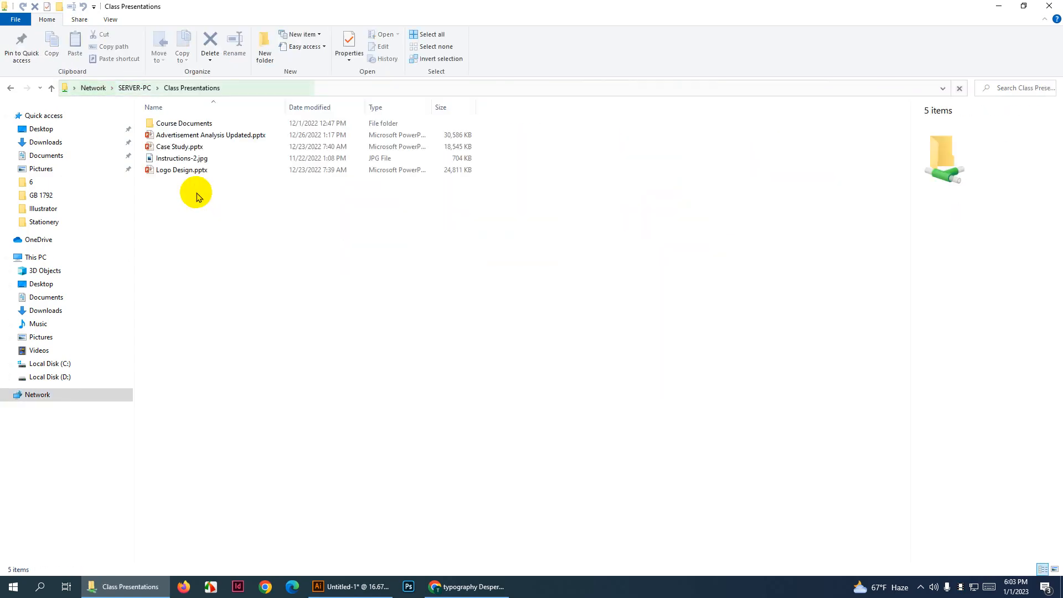
{"action": "double_click", "coordinate": [197, 124]}
{"action": "double_click", "coordinate": [233, 192]}
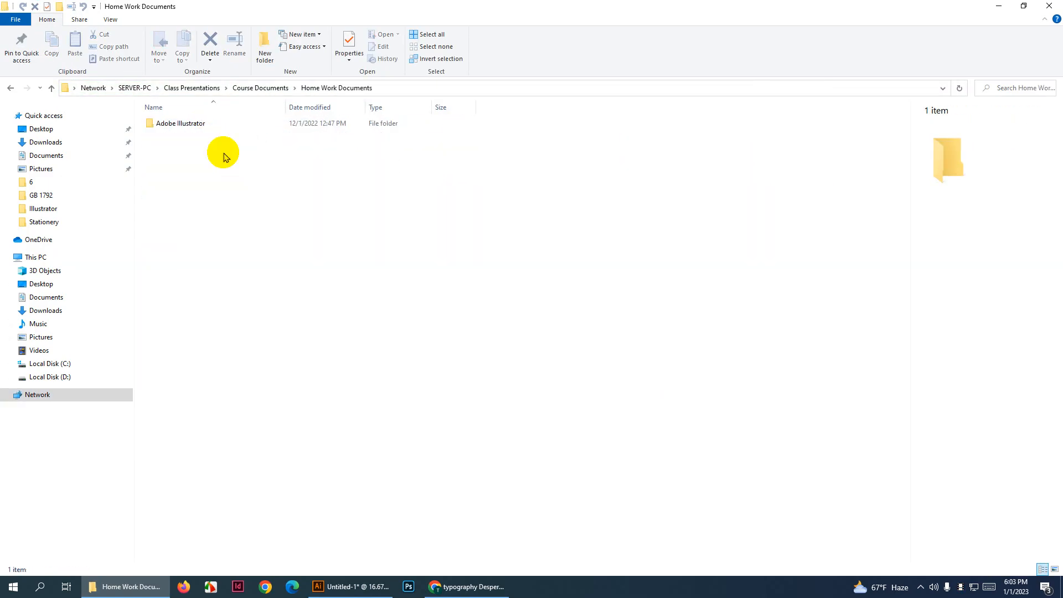
{"action": "double_click", "coordinate": [221, 125]}
{"action": "double_click", "coordinate": [225, 146]}
Open Newspaper Template 01.jpg in Photos and examine its two-page layout up close
{"action": "double_click", "coordinate": [176, 135]}
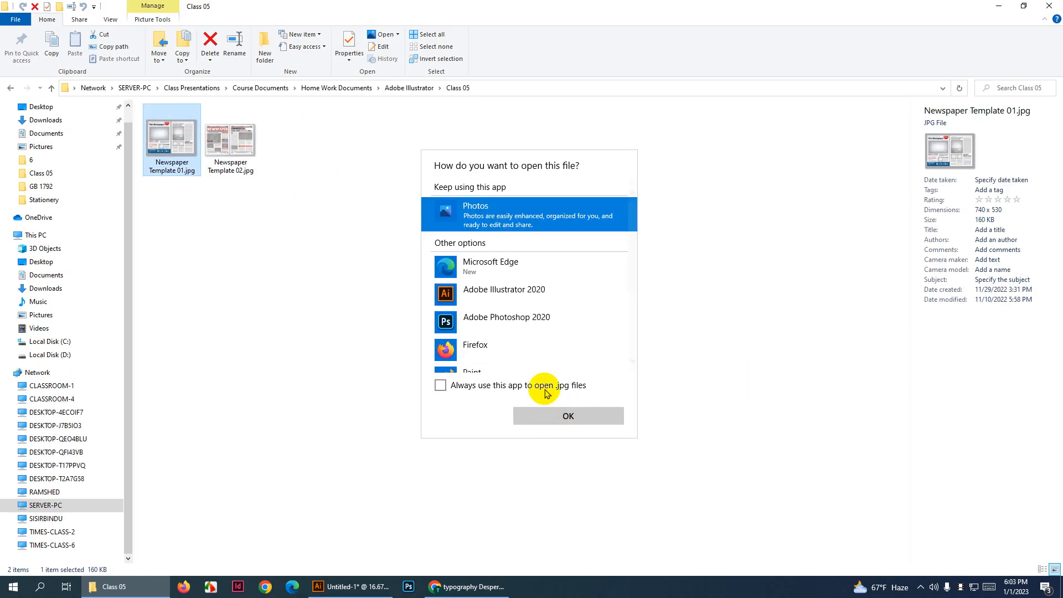
{"action": "left_click", "coordinate": [545, 388]}
{"action": "scroll", "coordinate": [556, 343], "scroll_direction": "down", "scroll_amount": 5}
{"action": "left_click", "coordinate": [576, 415]}
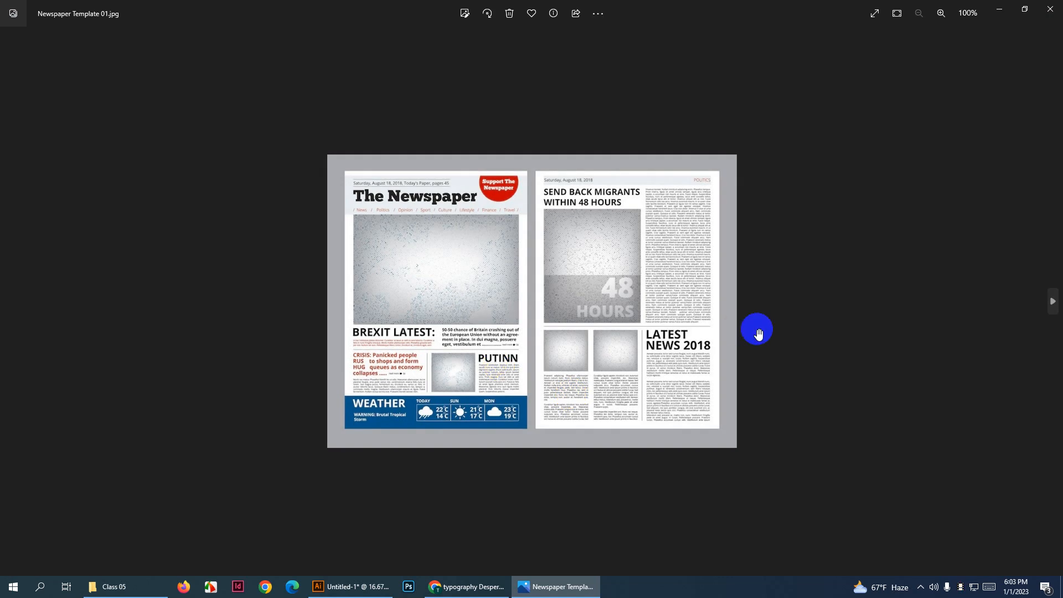
{"action": "scroll", "coordinate": [759, 333], "scroll_direction": "up", "scroll_amount": 3}
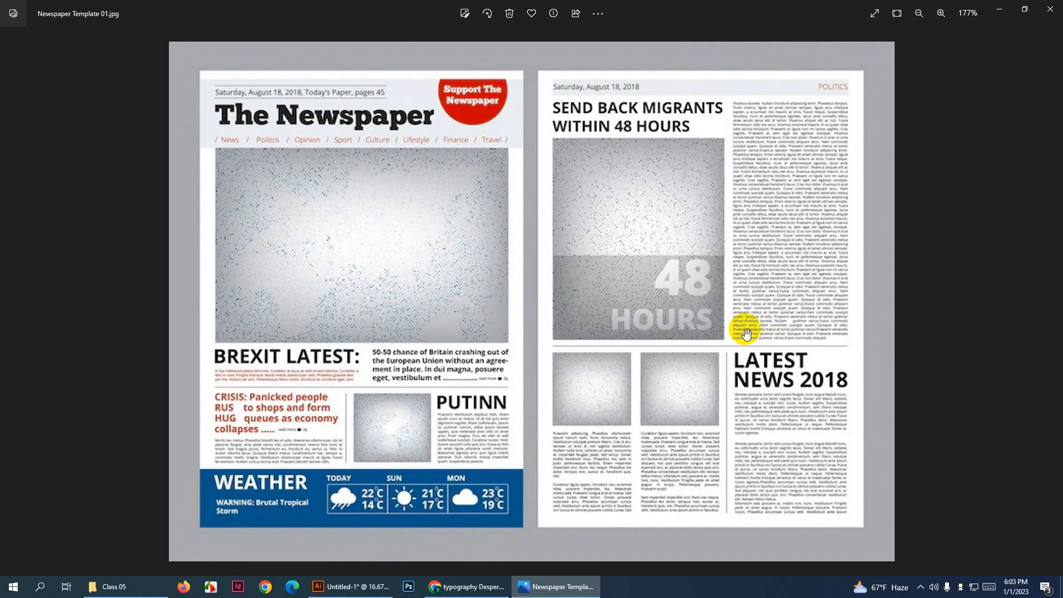
{"action": "scroll", "coordinate": [748, 333], "scroll_direction": "down", "scroll_amount": 3}
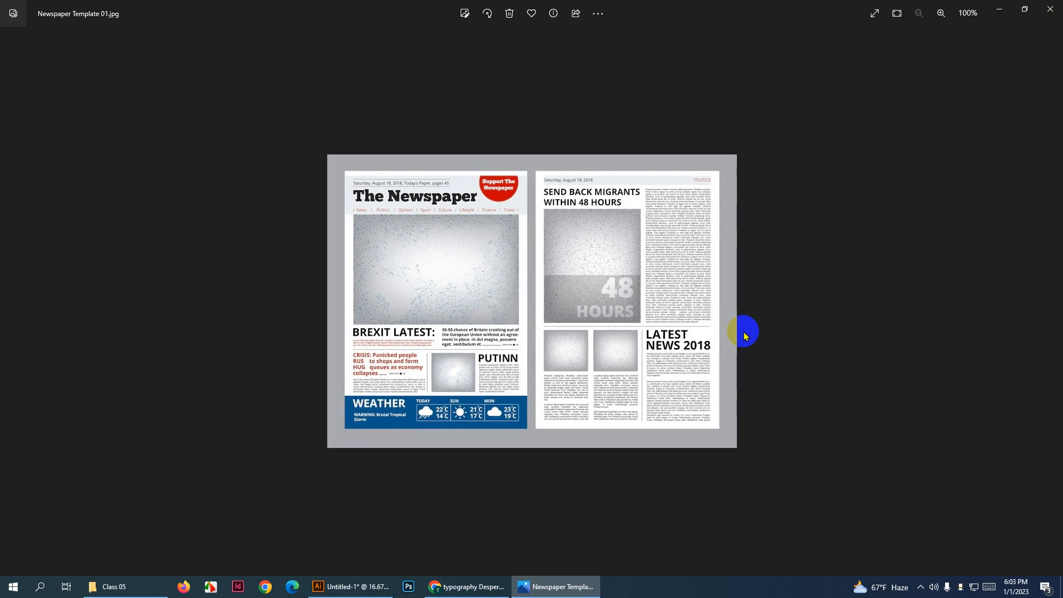
Examine the two-page layout of Newspaper Template 02.jpg up close and close the image viewer
{"action": "key", "text": "Right"}
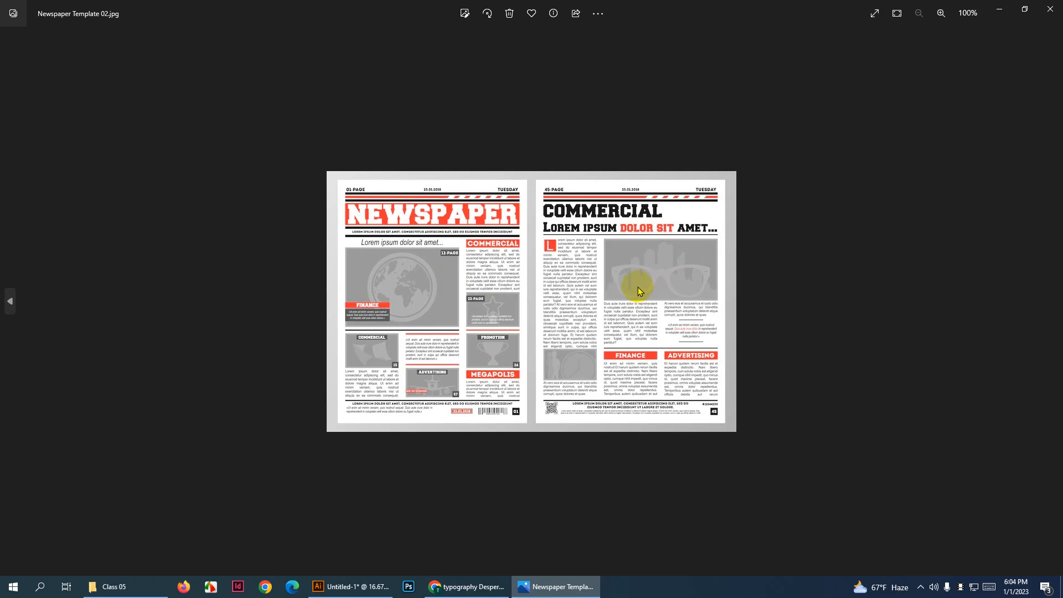
{"action": "scroll", "coordinate": [631, 288], "scroll_direction": "up", "scroll_amount": 2}
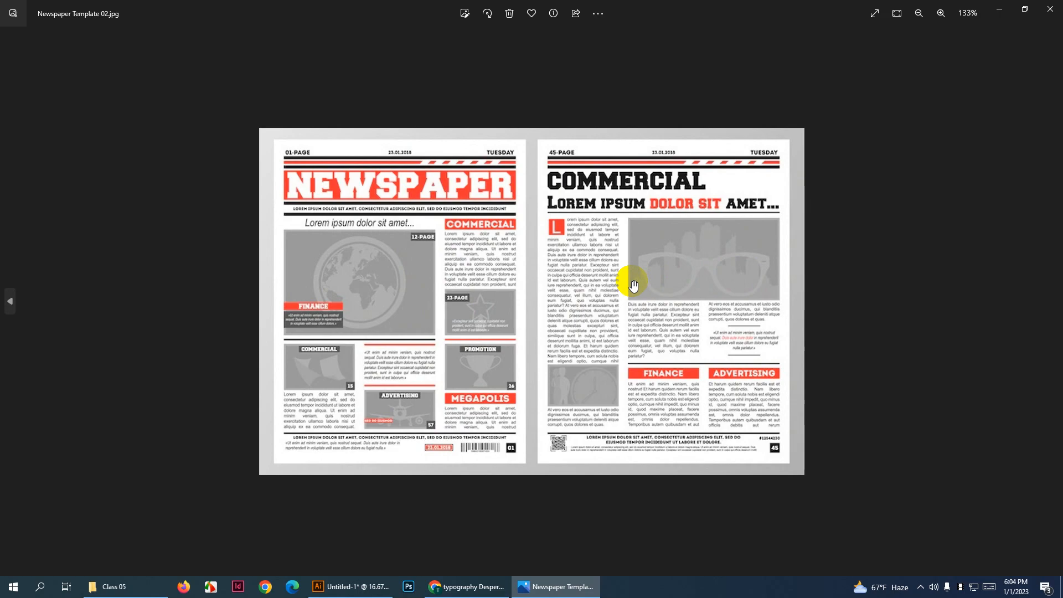
{"action": "scroll", "coordinate": [603, 309], "scroll_direction": "down", "scroll_amount": 2}
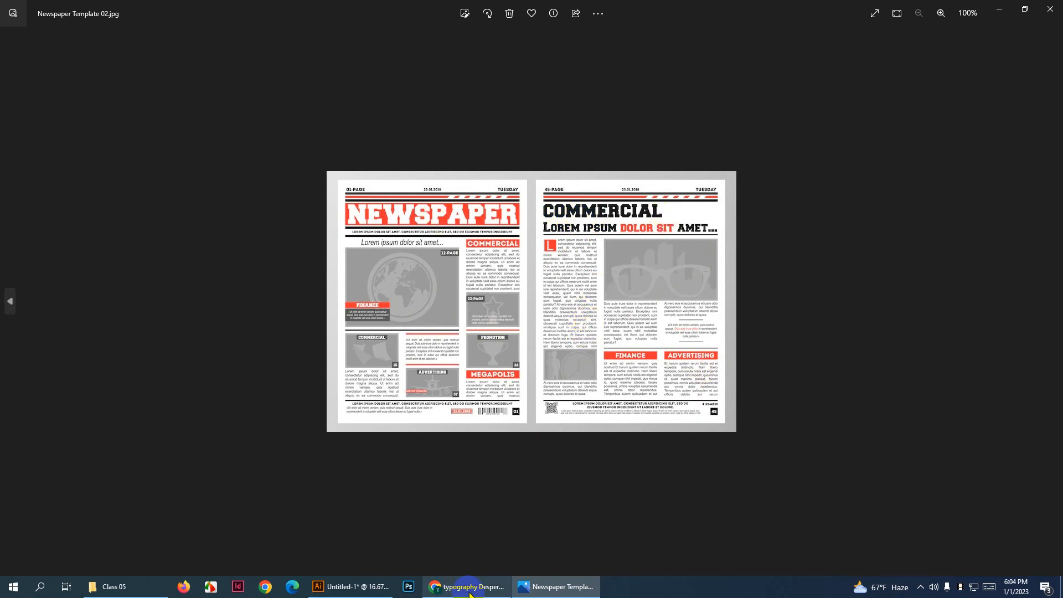
{"action": "left_click", "coordinate": [1051, 9]}
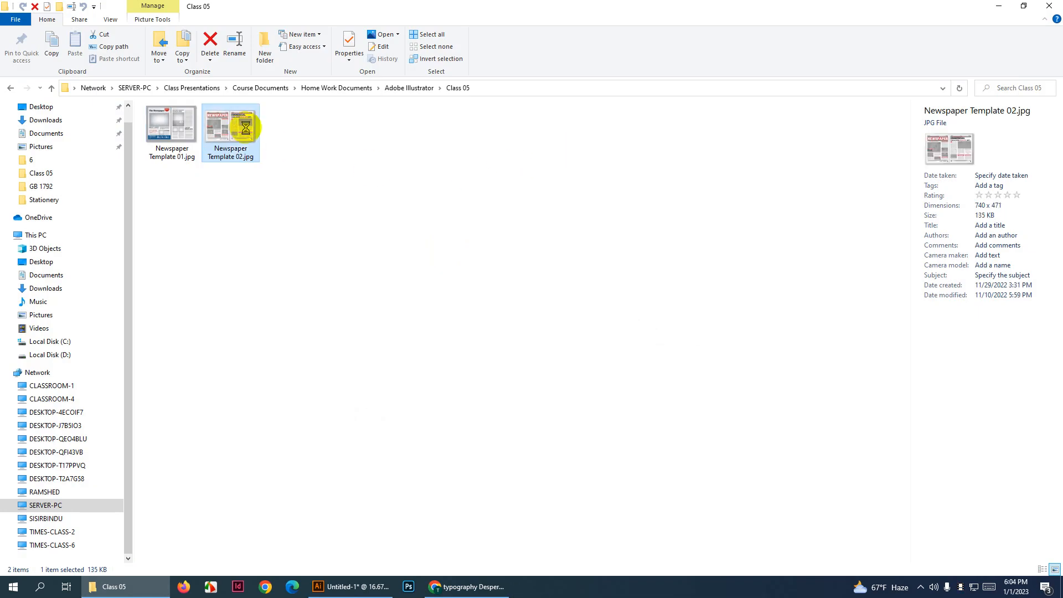
Reopen Newspaper Template 01.jpg, advance to Newspaper Template 02.jpg and close the viewer again
{"action": "right_click", "coordinate": [245, 128]}
{"action": "left_click", "coordinate": [482, 163]}
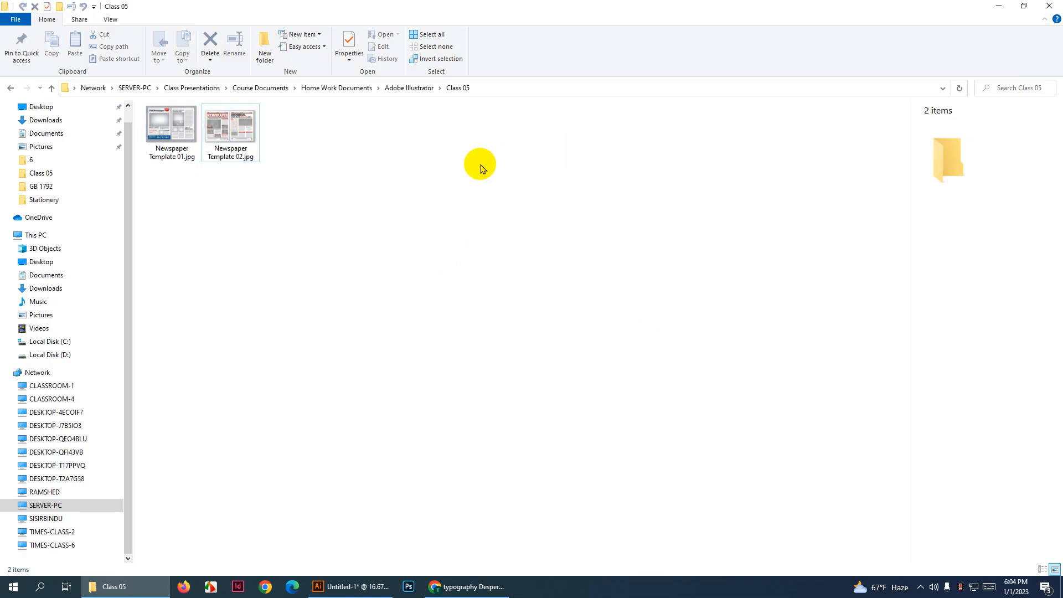
{"action": "double_click", "coordinate": [186, 136]}
{"action": "left_click", "coordinate": [1055, 301]}
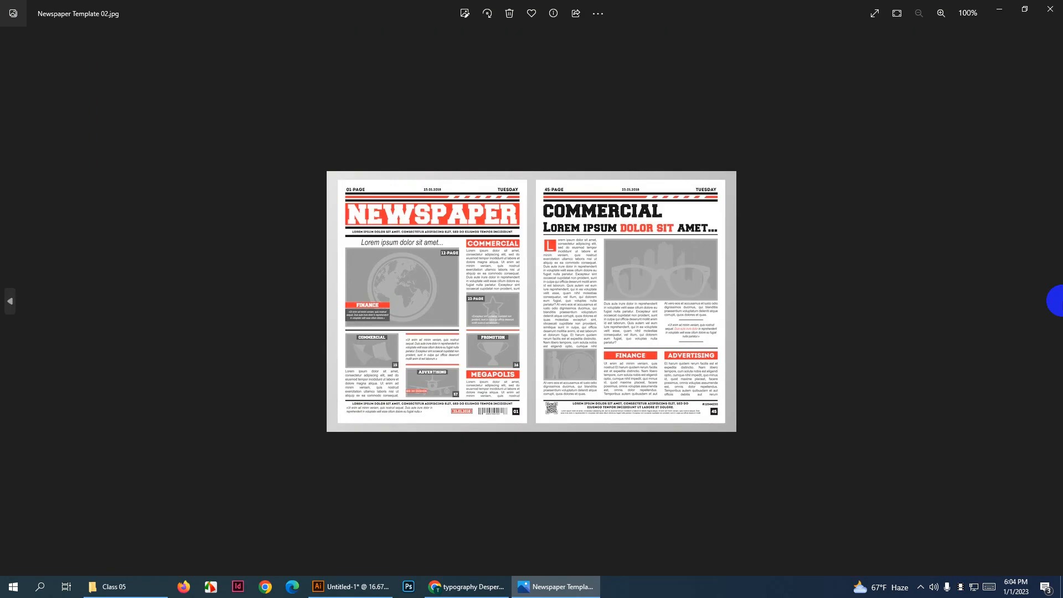
{"action": "left_click", "coordinate": [1051, 9]}
Copy Newspaper Template 02.jpg from the Class 05 folder, switch to Illustrator and paste it into the document
{"action": "right_click", "coordinate": [237, 132]}
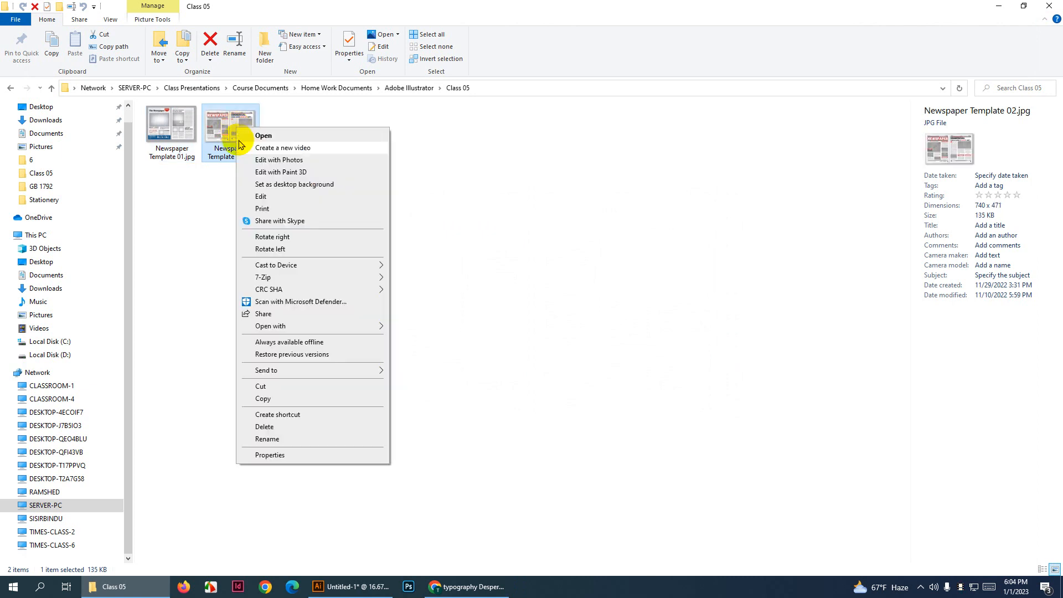
{"action": "left_click", "coordinate": [310, 403]}
{"action": "left_click", "coordinate": [365, 587]}
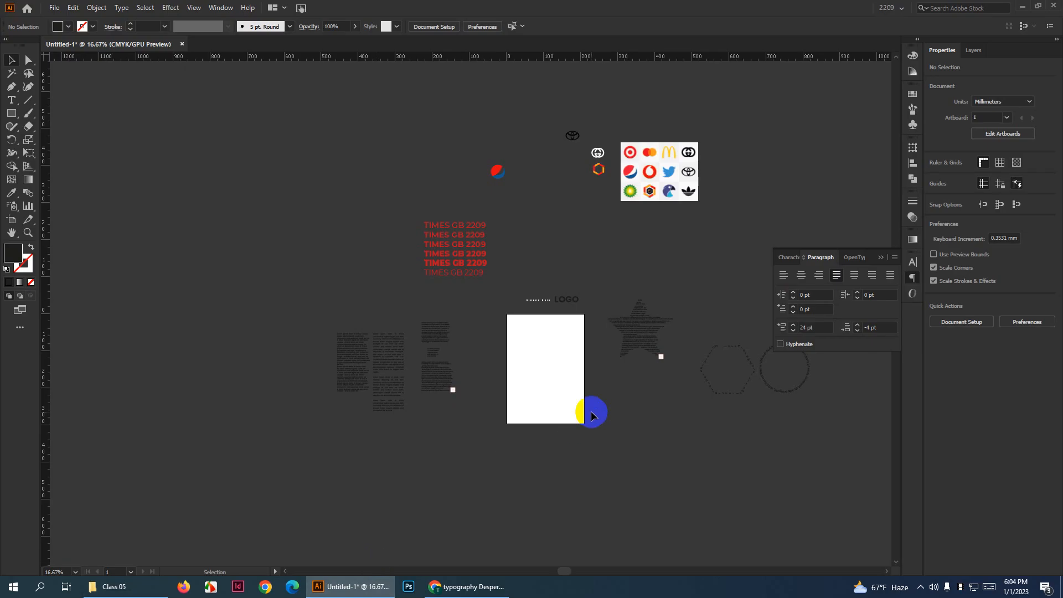
{"action": "scroll", "coordinate": [594, 413], "scroll_direction": "down", "scroll_amount": 3}
{"action": "key", "text": "ctrl+v"}
{"action": "scroll", "coordinate": [454, 389], "scroll_direction": "down", "scroll_amount": 3}
{"action": "scroll", "coordinate": [337, 388], "scroll_direction": "down", "scroll_amount": 1}
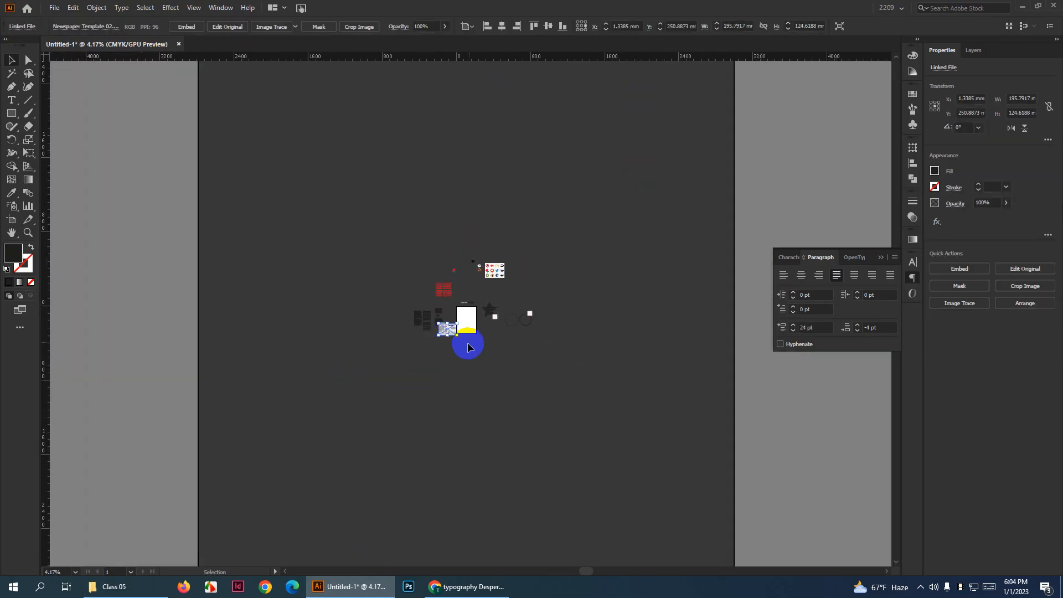
Enlarge the pasted newspaper image to about 1185 × 754 mm, place it below the artboard and embed it
{"action": "left_click_drag", "start_coordinate": [456, 337], "coordinate": [589, 418]}
{"action": "scroll", "coordinate": [590, 418], "scroll_direction": "up", "scroll_amount": 3}
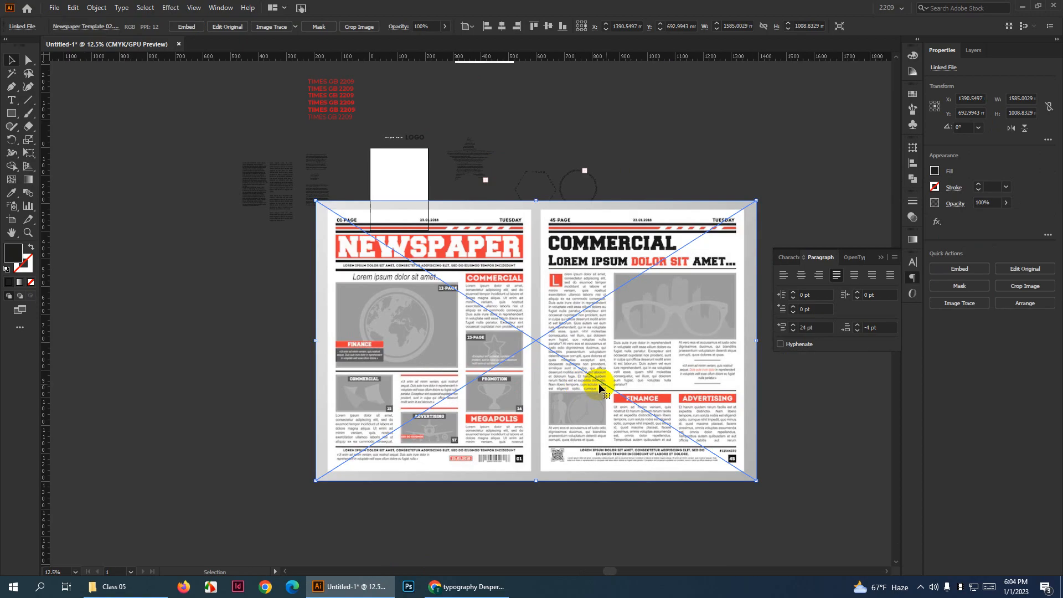
{"action": "left_click_drag", "start_coordinate": [756, 340], "coordinate": [659, 354]}
{"action": "scroll", "coordinate": [520, 356], "scroll_direction": "up", "scroll_amount": 1}
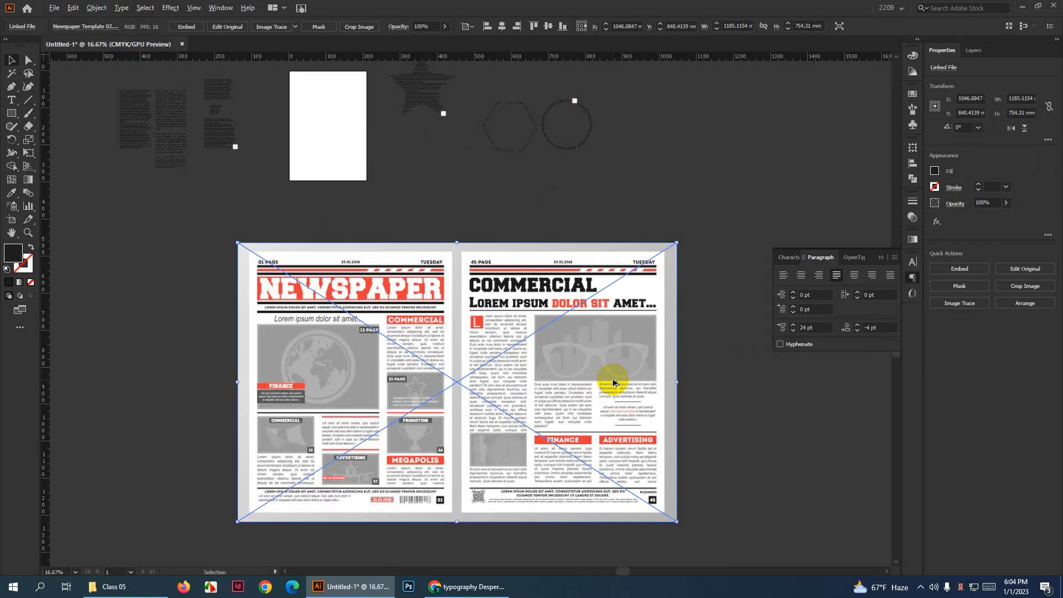
{"action": "left_click", "coordinate": [187, 27]}
{"action": "scroll", "coordinate": [486, 297], "scroll_direction": "down", "scroll_amount": 2}
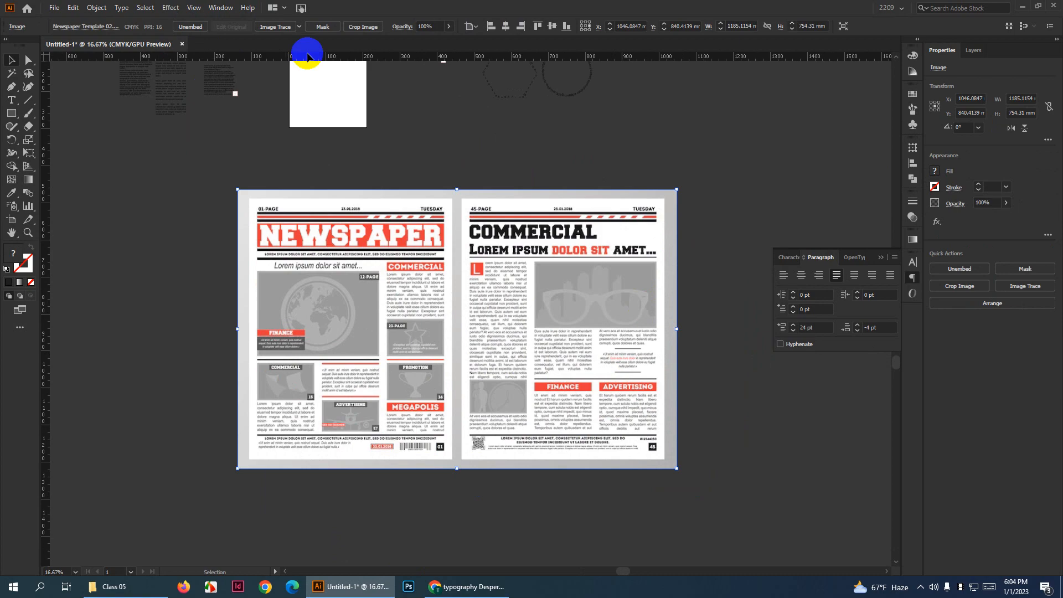
Draw a rectangle about 1185 × 754 mm over the whole newspaper image and create a new artboard fitted to it
{"action": "left_click", "coordinate": [10, 115]}
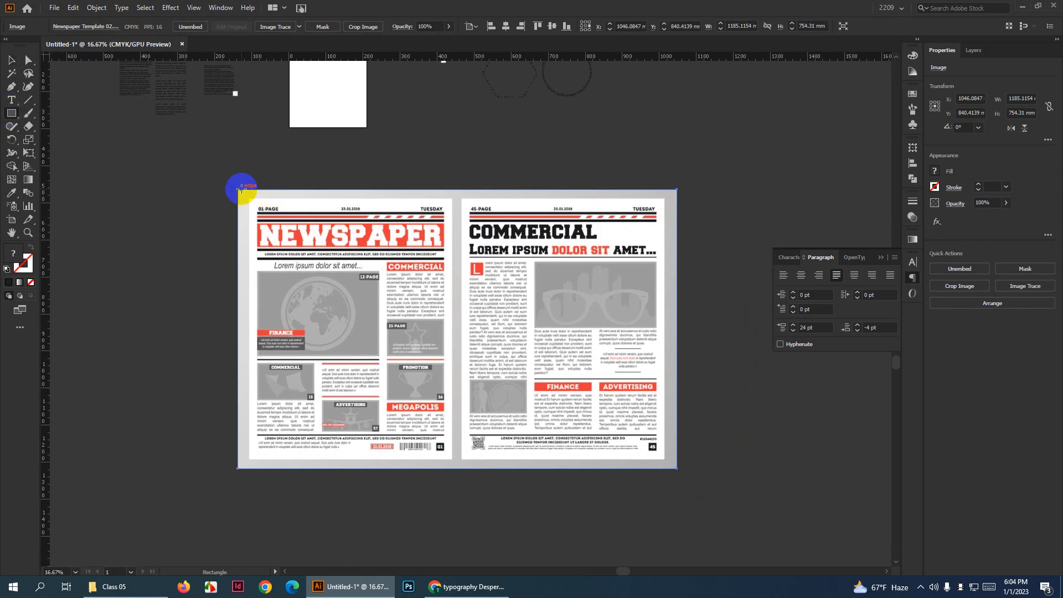
{"action": "left_click_drag", "start_coordinate": [239, 190], "coordinate": [677, 469]}
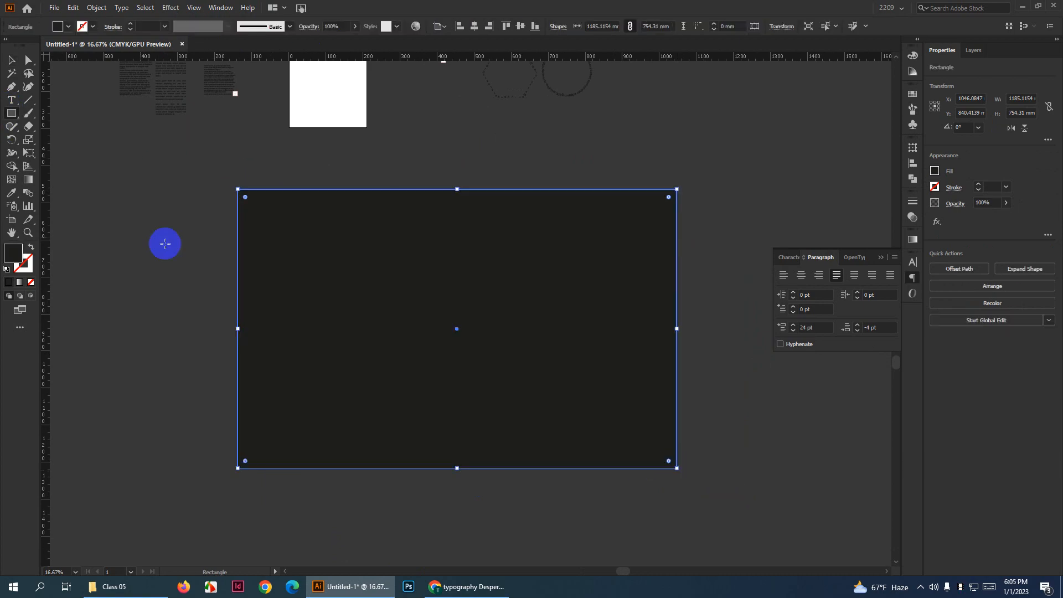
{"action": "left_click", "coordinate": [12, 220]}
{"action": "left_click", "coordinate": [382, 237]}
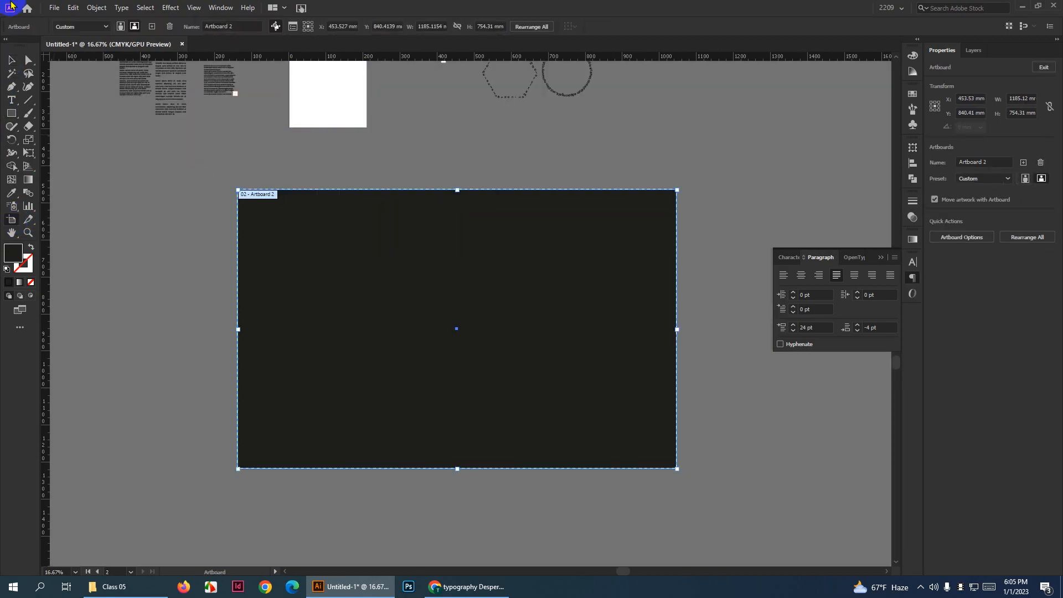
Move the dark rectangle and the newspaper image off the new artboard, and undo both moves
{"action": "left_click", "coordinate": [7, 60]}
{"action": "key", "text": "ctrl+minus"}
{"action": "key", "text": "ctrl+minus"}
{"action": "key", "text": "ctrl+minus"}
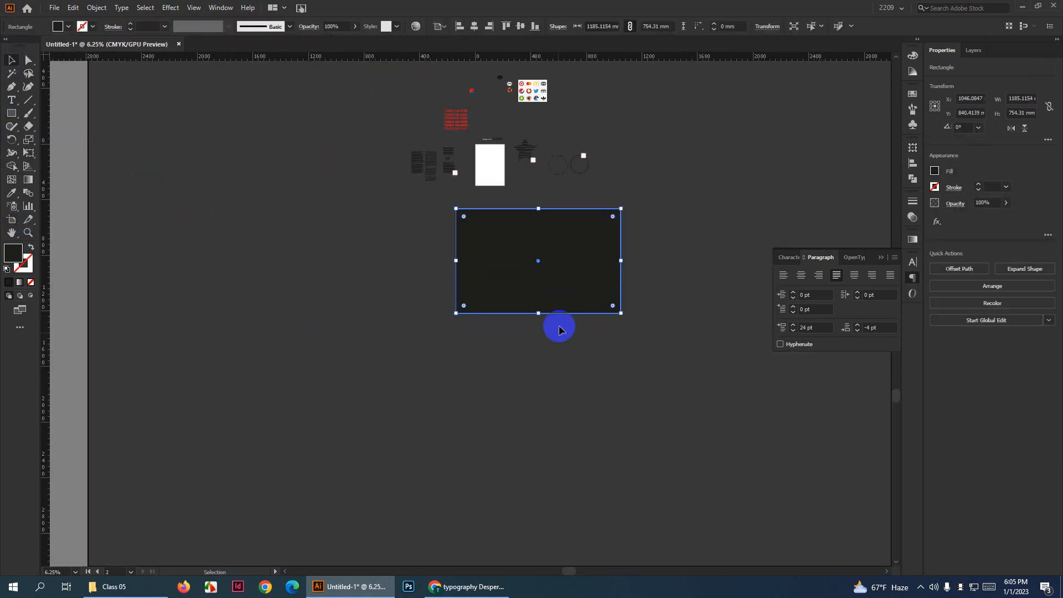
{"action": "left_click_drag", "start_coordinate": [571, 254], "coordinate": [323, 253]}
{"action": "left_click", "coordinate": [587, 258]}
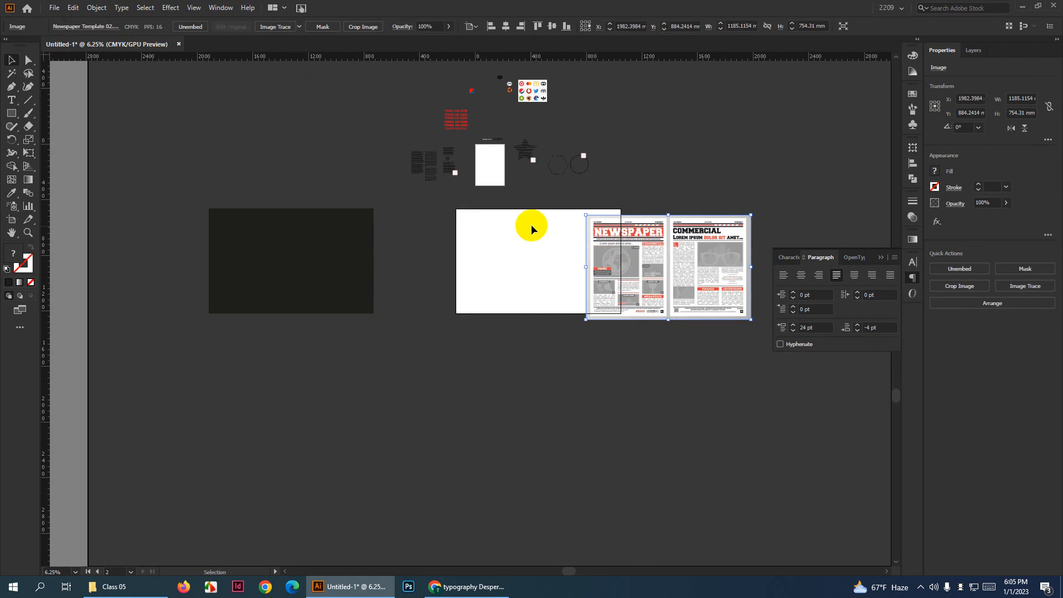
{"action": "key", "text": "ctrl+z"}
Send the dark rectangle behind the newspaper image and fill it with the light grey sampled from the image's background
{"action": "left_click", "coordinate": [650, 360]}
{"action": "scroll", "coordinate": [660, 291], "scroll_direction": "up", "scroll_amount": 2}
{"action": "left_click", "coordinate": [501, 239]}
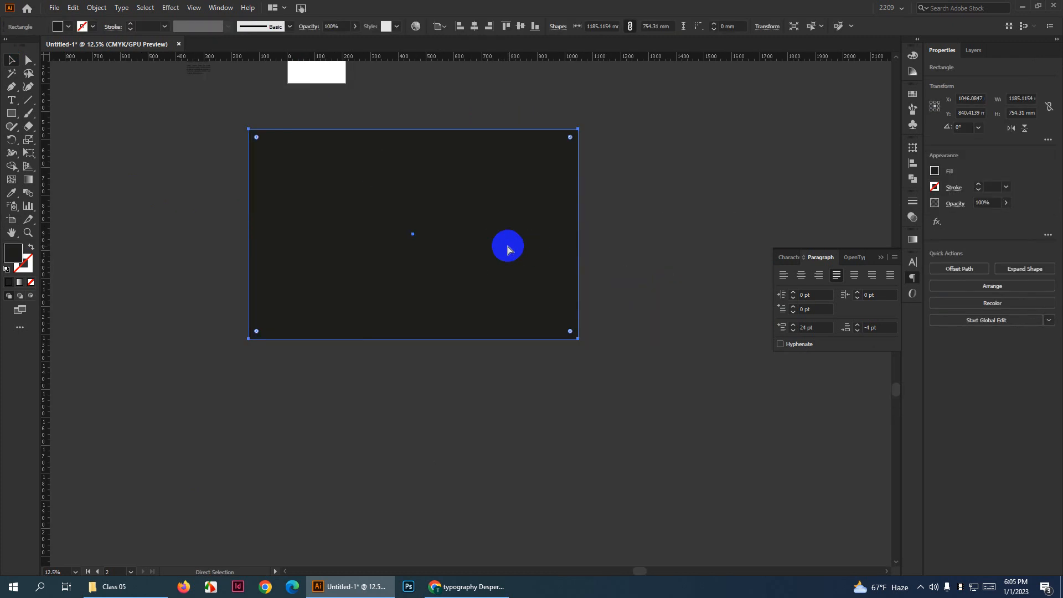
{"action": "key", "text": "ctrl+shift+bracketleft"}
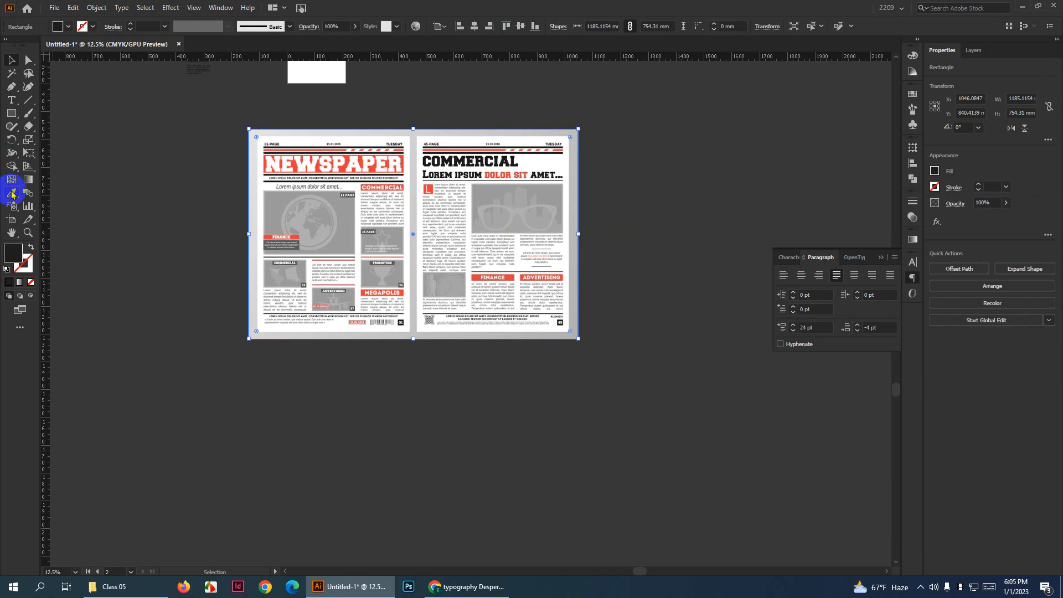
{"action": "left_click", "coordinate": [12, 194]}
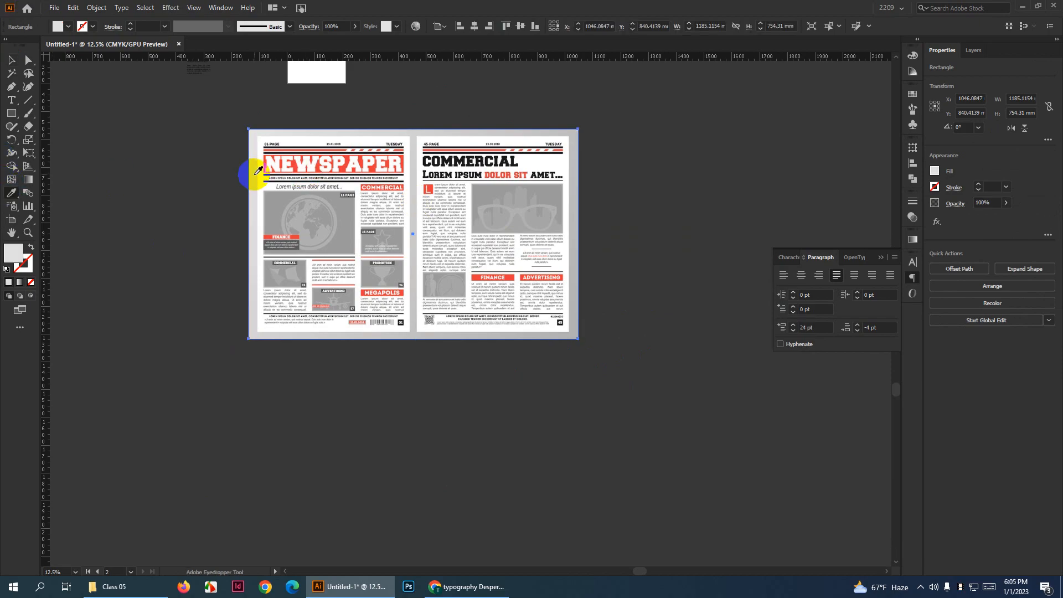
{"action": "left_click", "coordinate": [11, 60]}
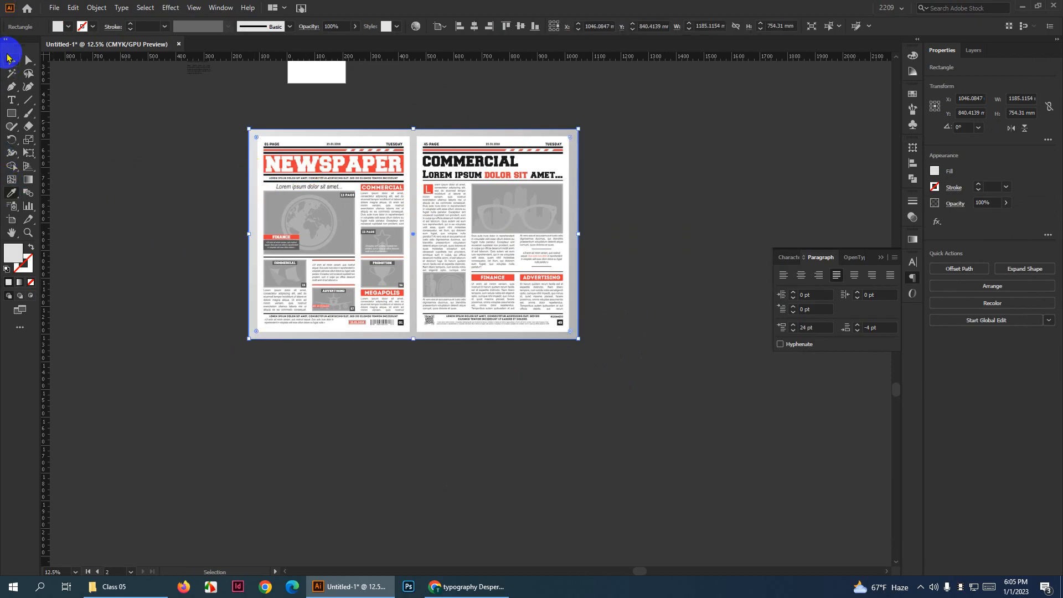
{"action": "left_click", "coordinate": [232, 230]}
Draw a rectangle about 548 × 705 mm over the NEWSPAPER front page of the reference image
{"action": "scroll", "coordinate": [550, 220], "scroll_direction": "up", "scroll_amount": 1}
{"action": "scroll", "coordinate": [460, 268], "scroll_direction": "up", "scroll_amount": 3}
{"action": "left_click_drag", "start_coordinate": [460, 264], "coordinate": [531, 274]}
{"action": "left_click", "coordinate": [9, 115]}
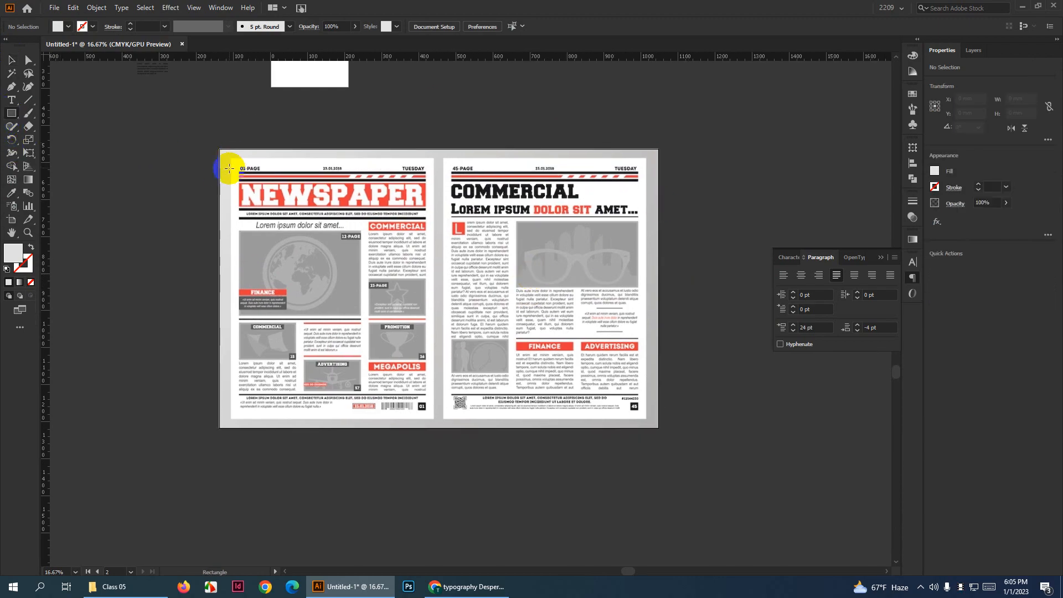
{"action": "left_click_drag", "start_coordinate": [236, 160], "coordinate": [435, 420]}
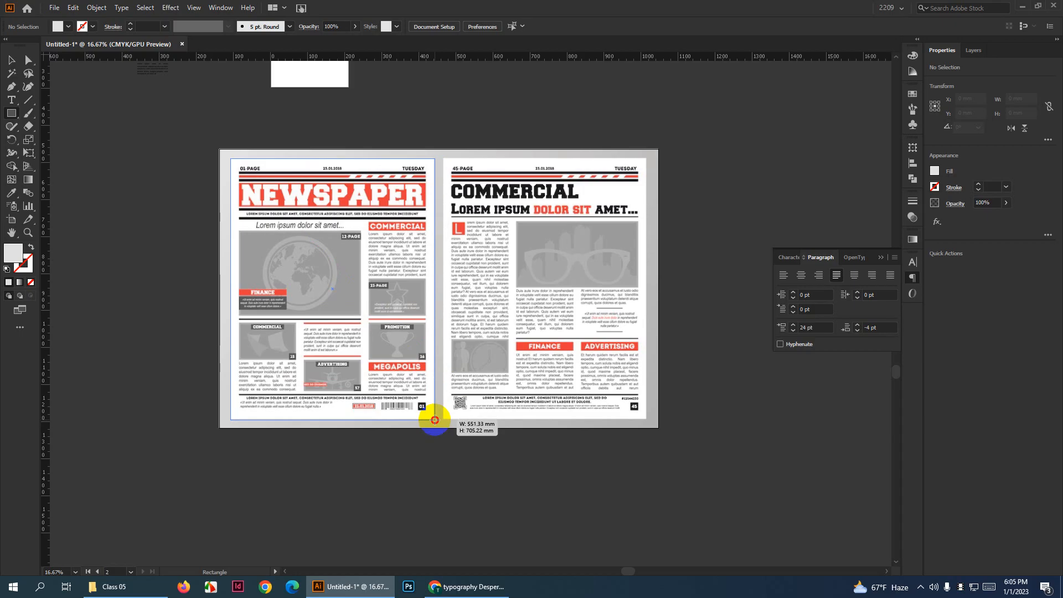
{"action": "left_click_drag", "start_coordinate": [433, 420], "coordinate": [433, 420]}
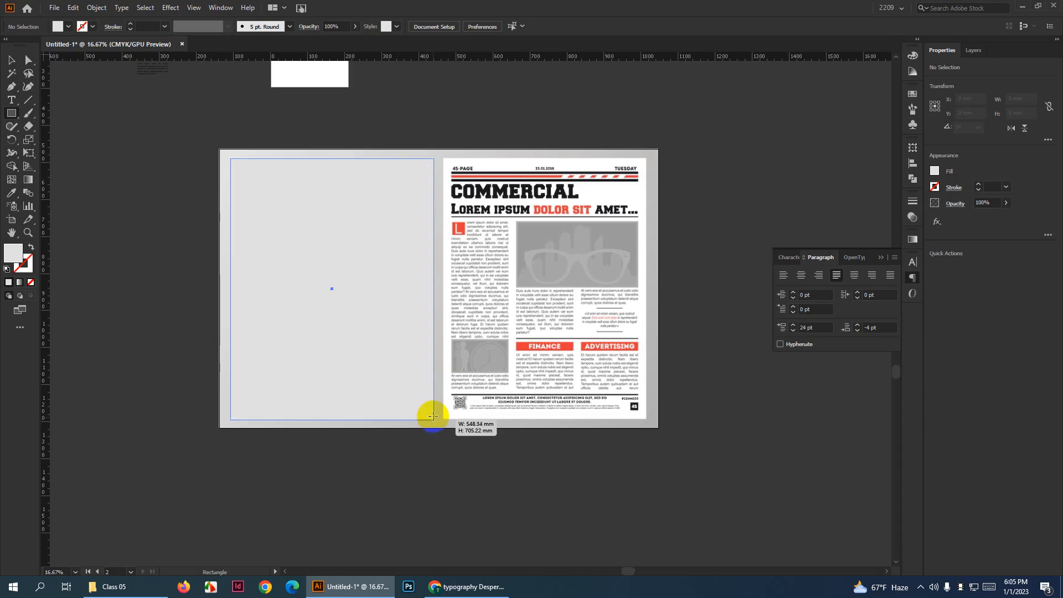
Fill the page rectangle with the white sampled from the reference page and place a copy over the COMMERCIAL page
{"action": "left_click", "coordinate": [12, 193]}
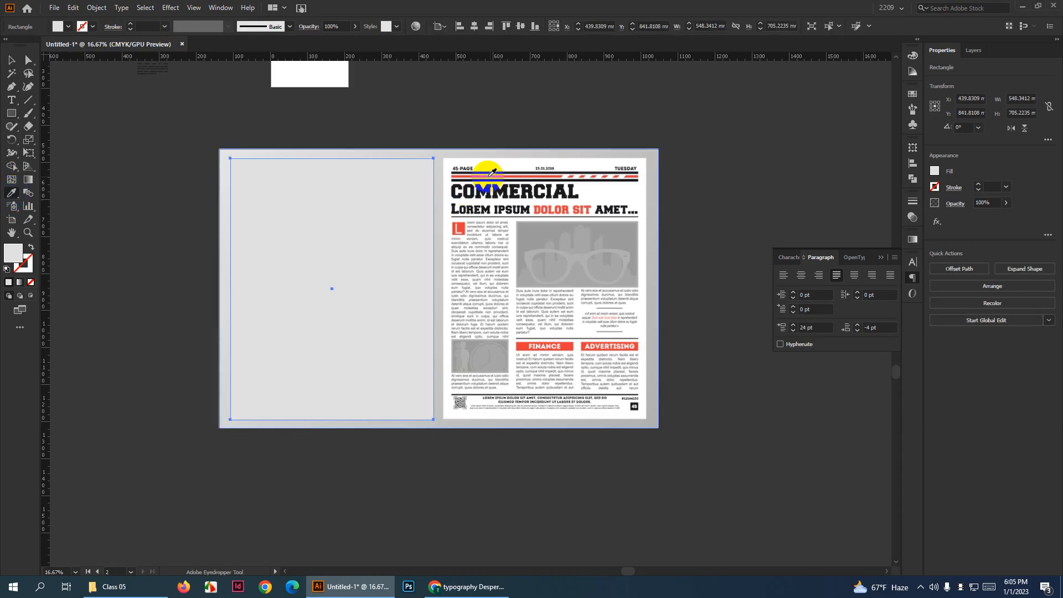
{"action": "left_click", "coordinate": [479, 161]}
{"action": "left_click", "coordinate": [11, 60]}
{"action": "left_click_drag", "start_coordinate": [320, 326], "coordinate": [533, 332]}
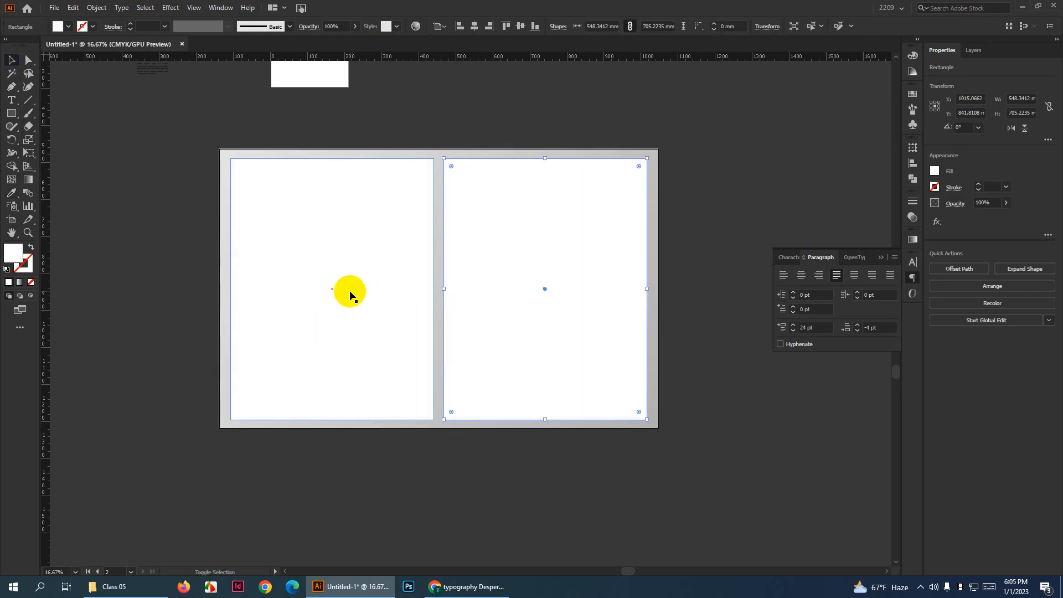
Select both white page rectangles, try moving them off the grey background together, and undo the move
{"action": "left_click", "coordinate": [349, 289], "text": "shift"}
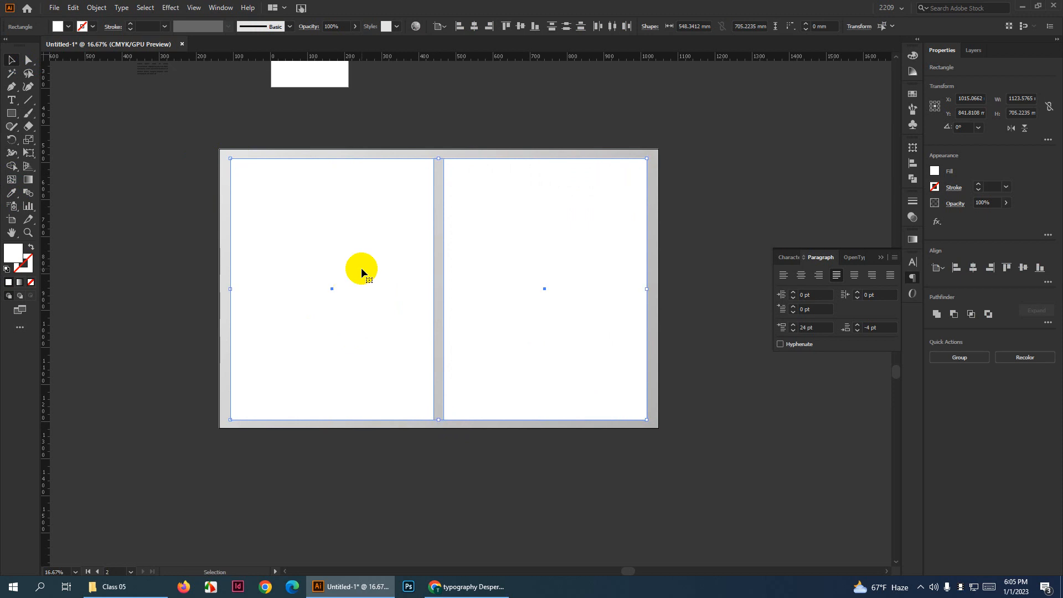
{"action": "left_click", "coordinate": [413, 170], "text": "shift"}
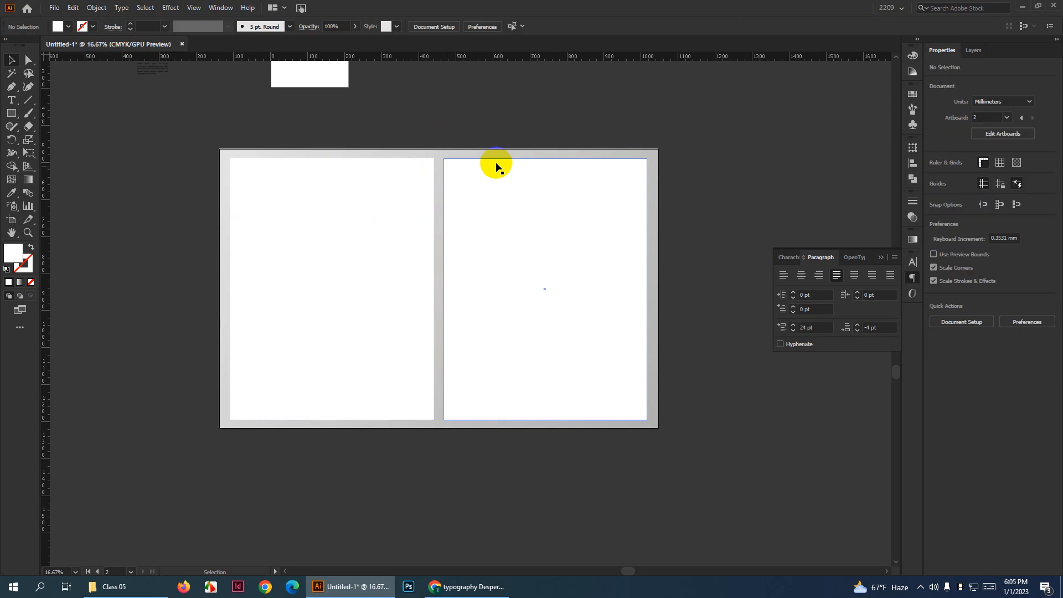
{"action": "left_click", "coordinate": [395, 207], "text": "shift"}
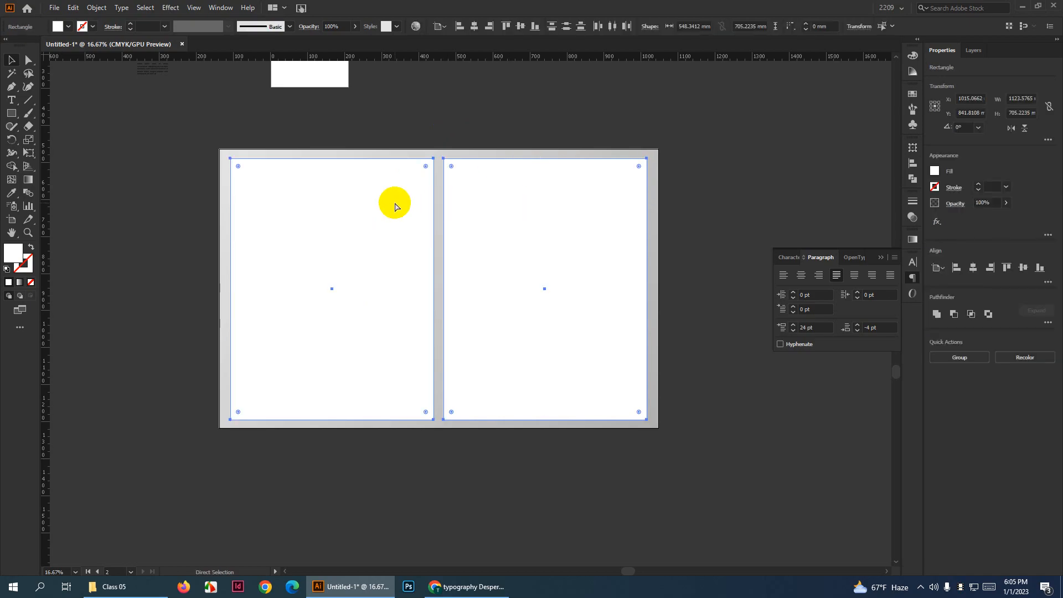
{"action": "left_click", "coordinate": [561, 244], "text": "shift"}
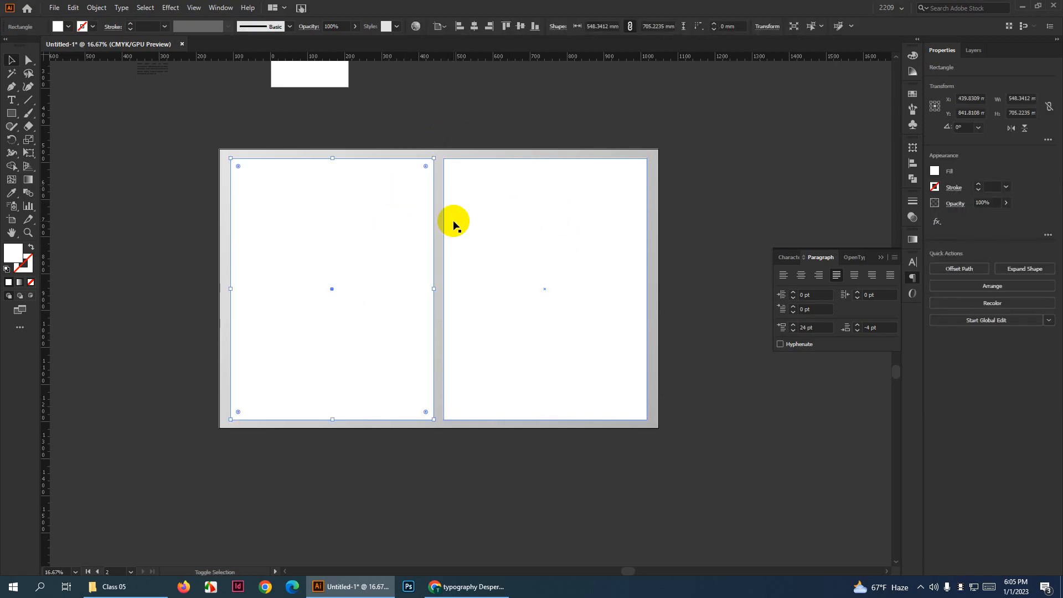
{"action": "left_click_drag", "start_coordinate": [556, 242], "coordinate": [73, 434]}
{"action": "key", "text": "ctrl+z"}
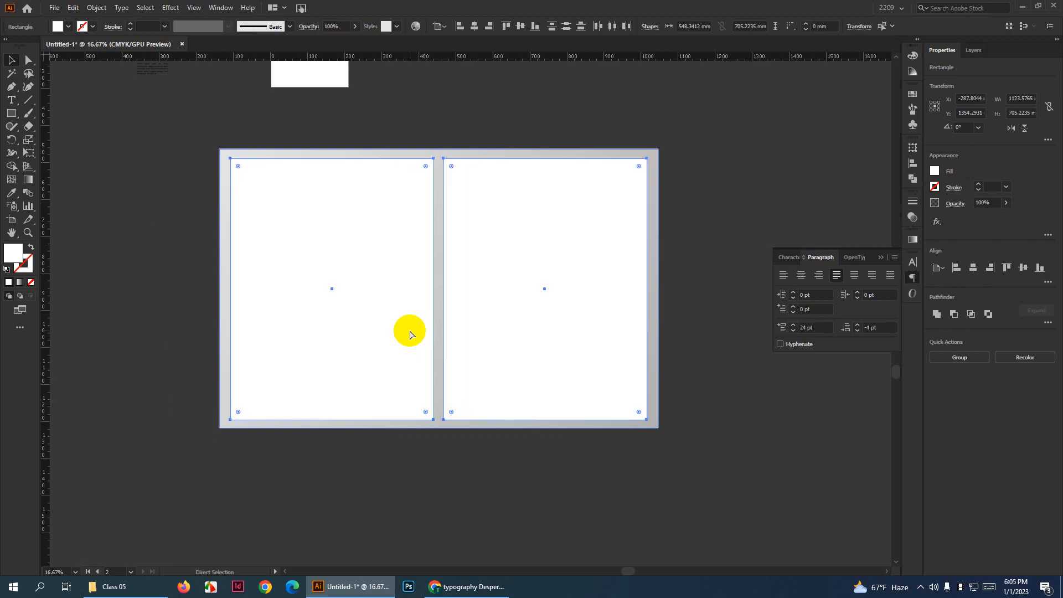
Arrange both white page rectangles behind the newspaper image, keeping them above the grey background
{"action": "scroll", "coordinate": [552, 344], "scroll_direction": "down", "scroll_amount": 2}
{"action": "scroll", "coordinate": [601, 381], "scroll_direction": "up", "scroll_amount": 2}
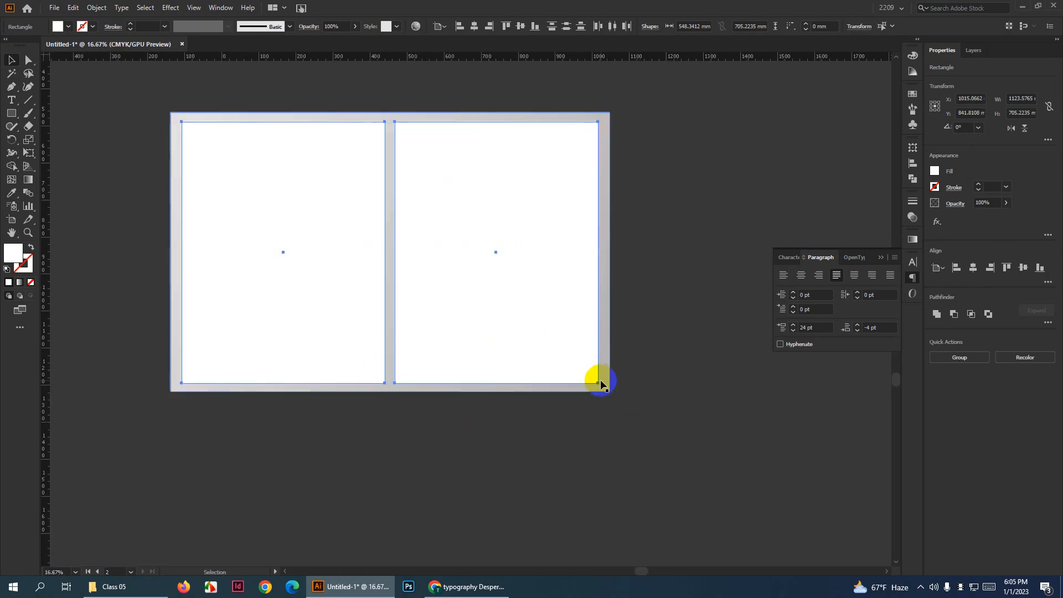
{"action": "scroll", "coordinate": [601, 381], "scroll_direction": "up", "scroll_amount": 1}
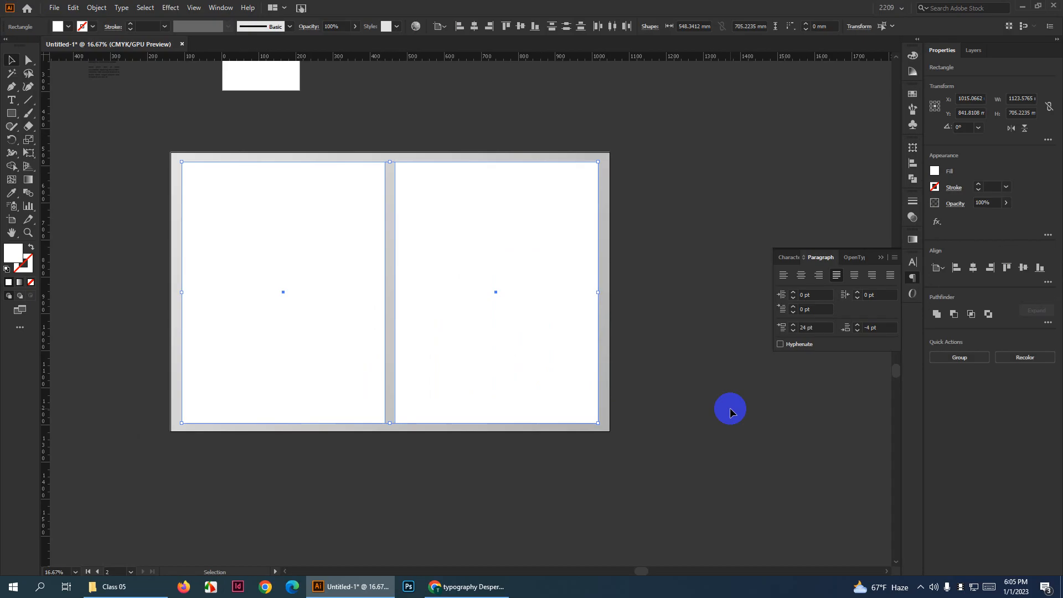
{"action": "left_click", "coordinate": [612, 332]}
{"action": "left_click", "coordinate": [550, 340]}
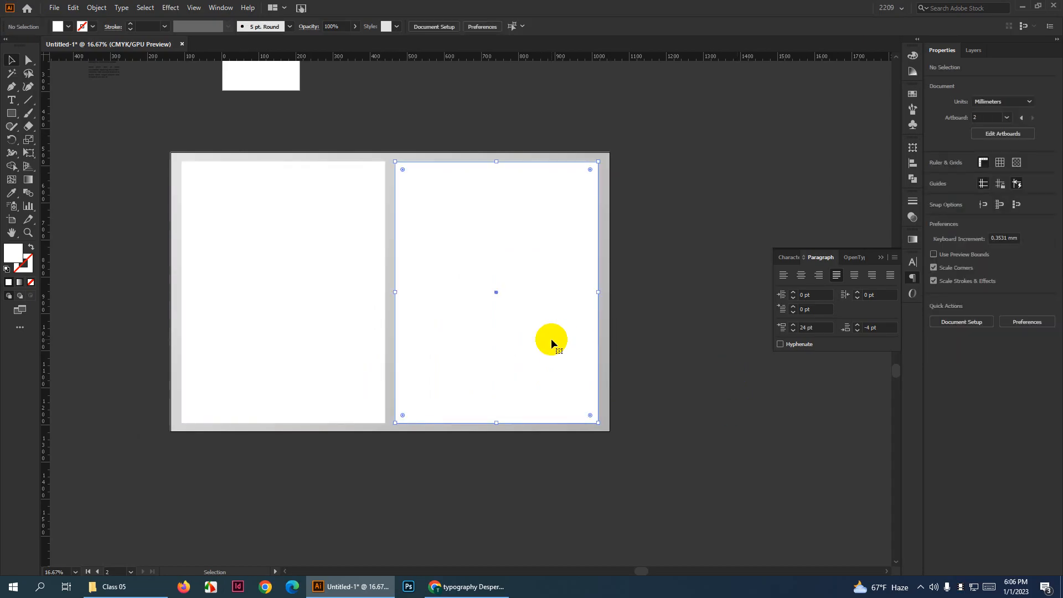
{"action": "left_click", "coordinate": [297, 350], "text": "shift"}
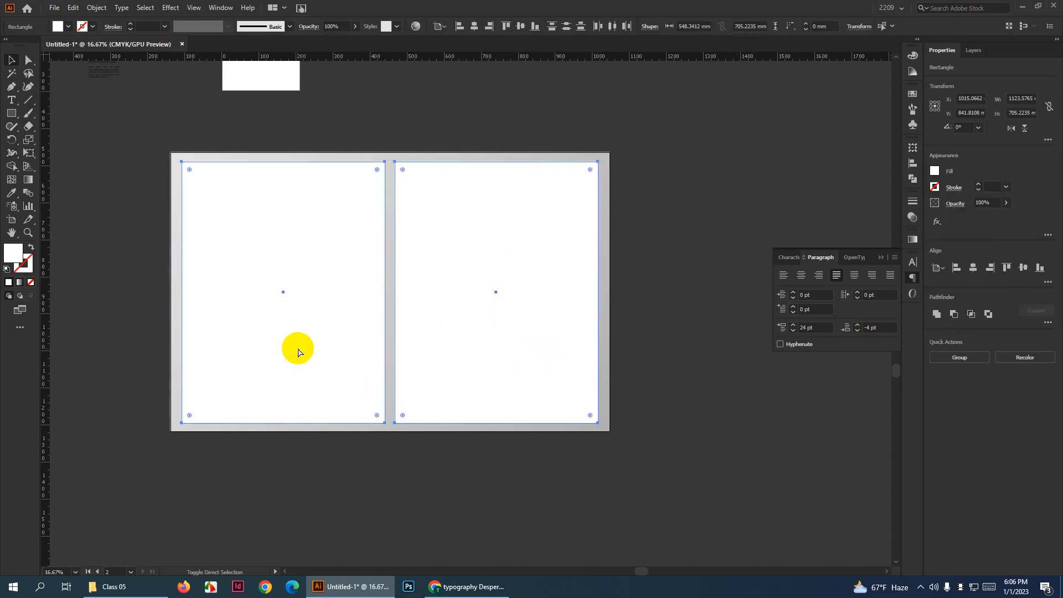
{"action": "key", "text": "ctrl+shift+["}
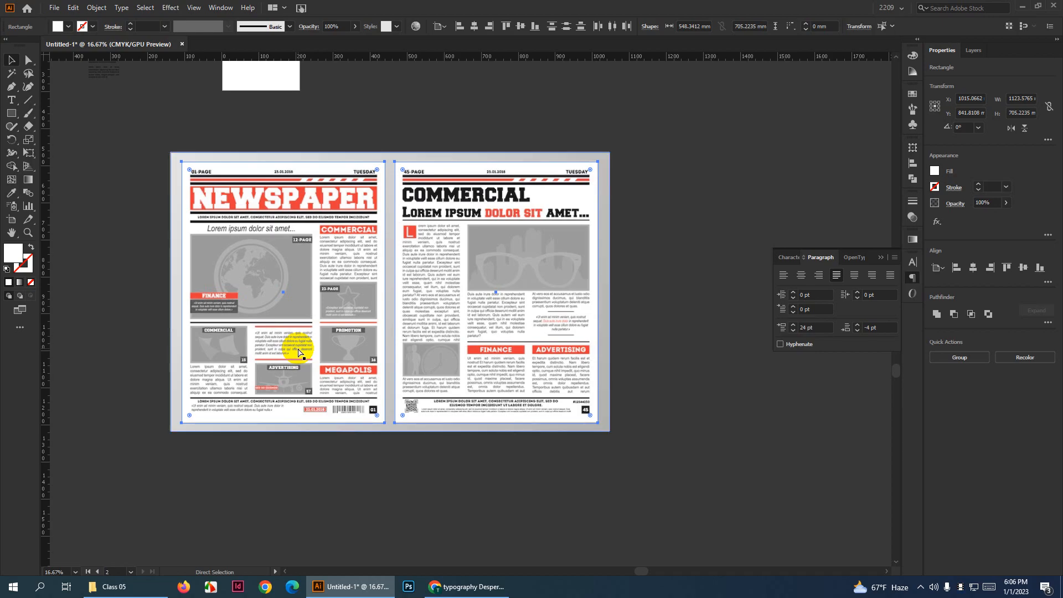
{"action": "key", "text": "ctrl+shift+bracketright"}
{"action": "key", "text": "ctrl+shift+bracketleft"}
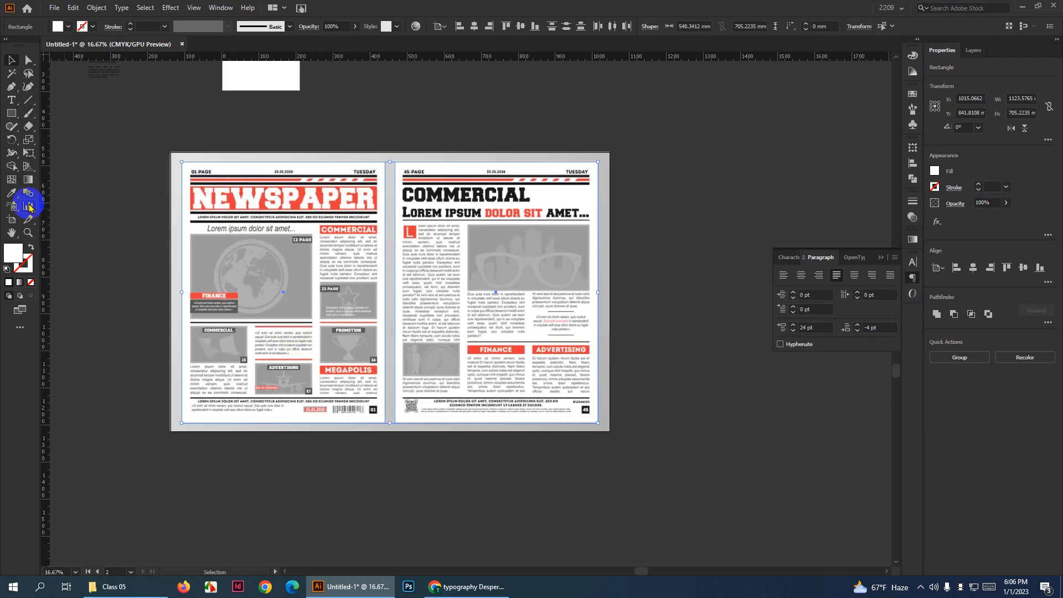
Move the newspaper image aside to check the blank page layout underneath, and undo the move
{"action": "left_click", "coordinate": [646, 222]}
{"action": "scroll", "coordinate": [646, 221], "scroll_direction": "down", "scroll_amount": 1}
{"action": "left_click_drag", "start_coordinate": [577, 264], "coordinate": [302, 245]}
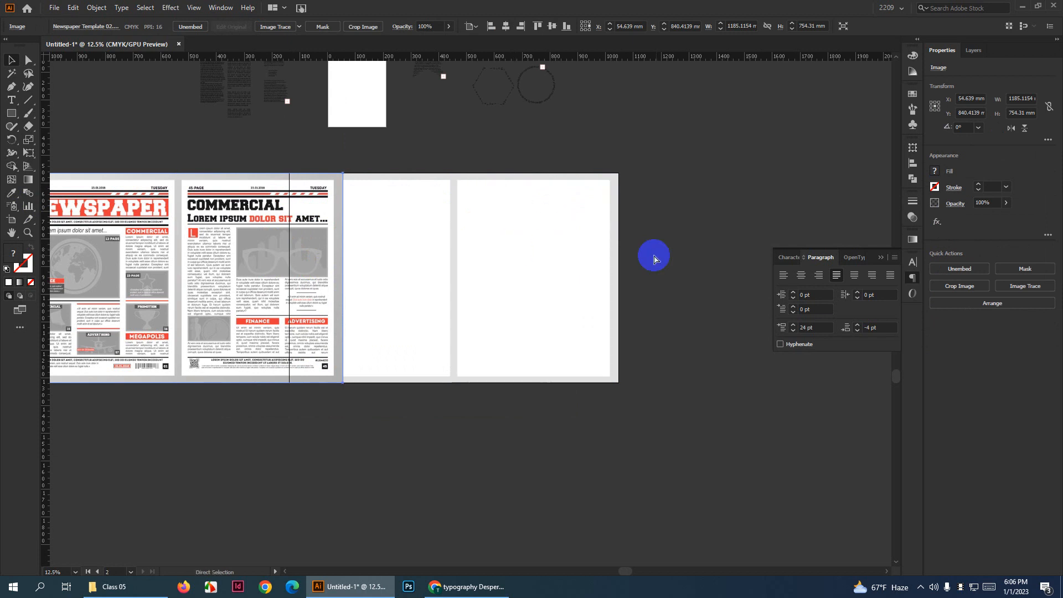
{"action": "key", "text": "ctrl+z"}
Examine the front page's header line, striped rules, NEWSPAPER masthead and column structure up close
{"action": "key", "text": "ctrl+equal"}
{"action": "scroll", "coordinate": [371, 211], "scroll_direction": "up", "scroll_amount": 3}
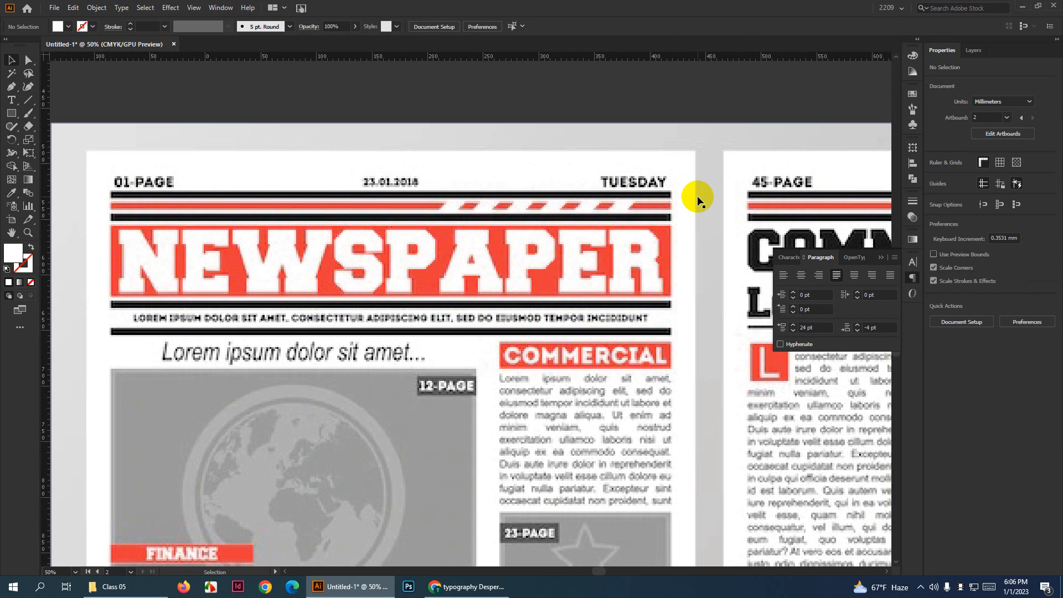
{"action": "scroll", "coordinate": [408, 214], "scroll_direction": "down", "scroll_amount": 3}
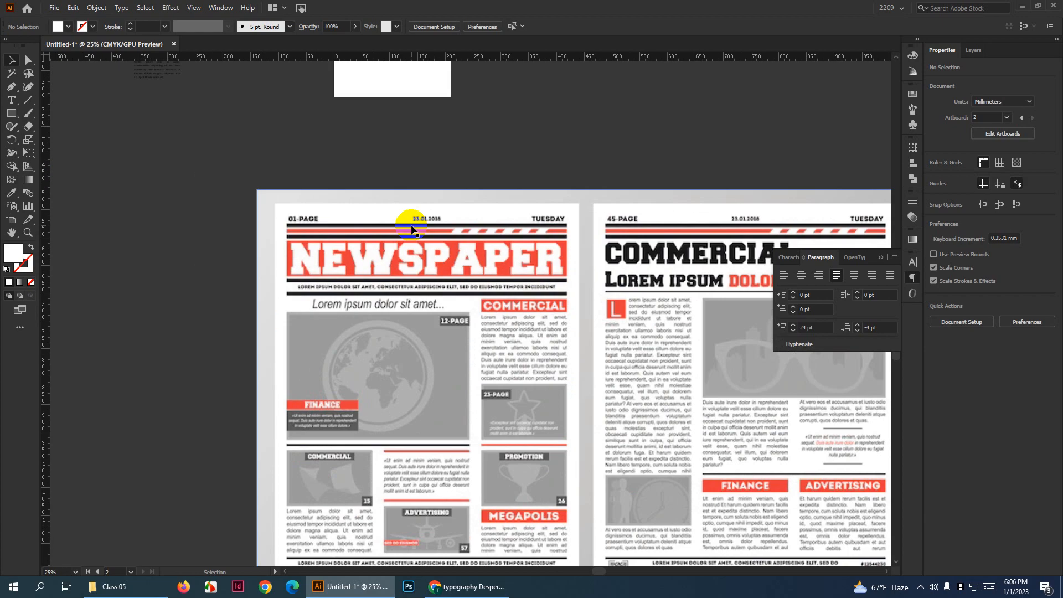
{"action": "scroll", "coordinate": [305, 213], "scroll_direction": "up", "scroll_amount": 3}
{"action": "scroll", "coordinate": [305, 213], "scroll_direction": "up", "scroll_amount": 1}
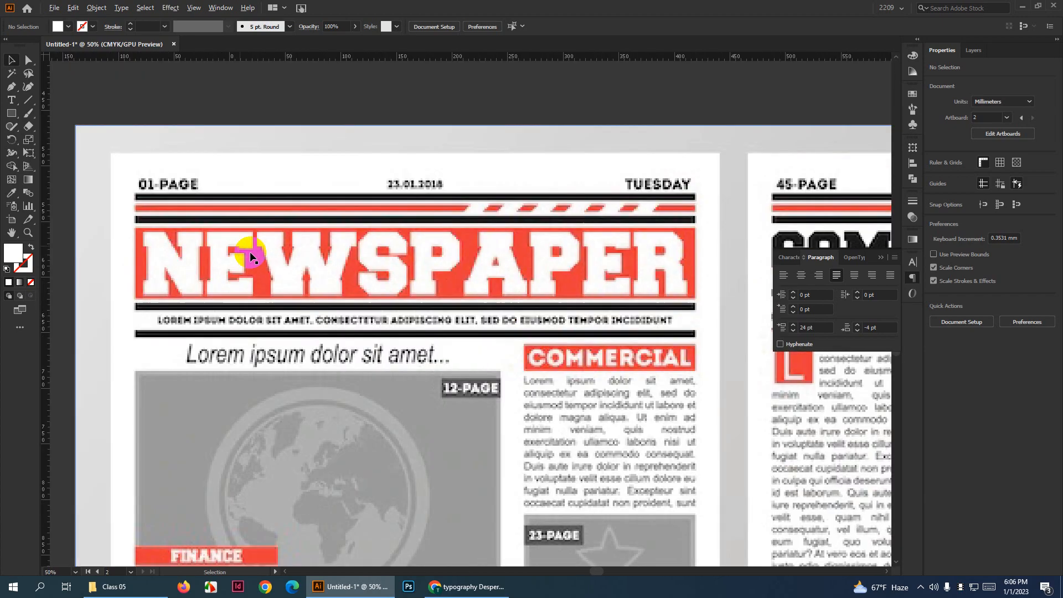
{"action": "scroll", "coordinate": [158, 191], "scroll_direction": "up", "scroll_amount": 2}
{"action": "scroll", "coordinate": [141, 183], "scroll_direction": "down", "scroll_amount": 2}
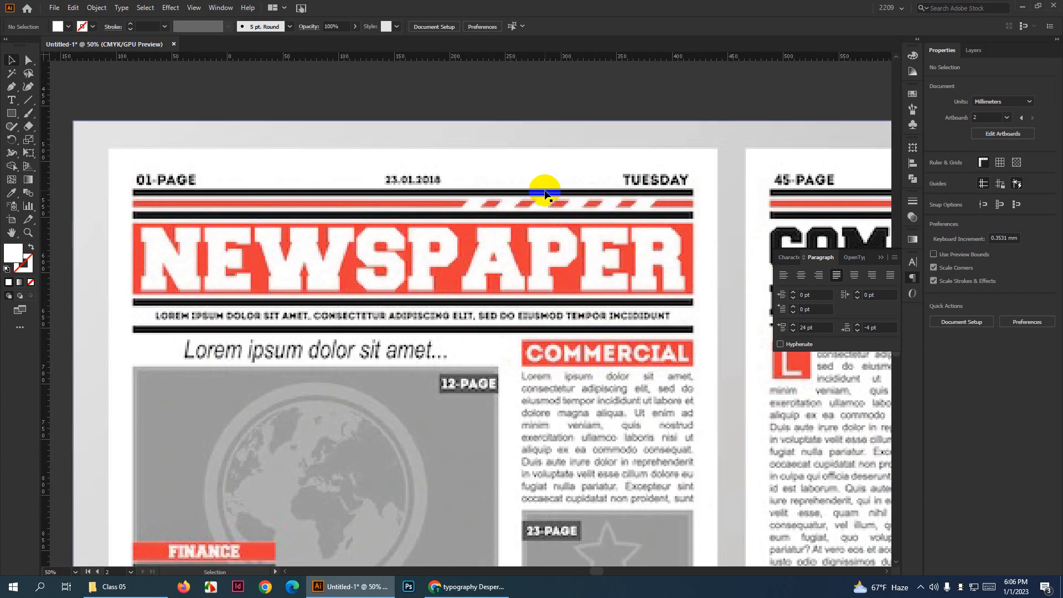
{"action": "scroll", "coordinate": [610, 178], "scroll_direction": "down", "scroll_amount": 1}
{"action": "scroll", "coordinate": [656, 174], "scroll_direction": "down", "scroll_amount": 4}
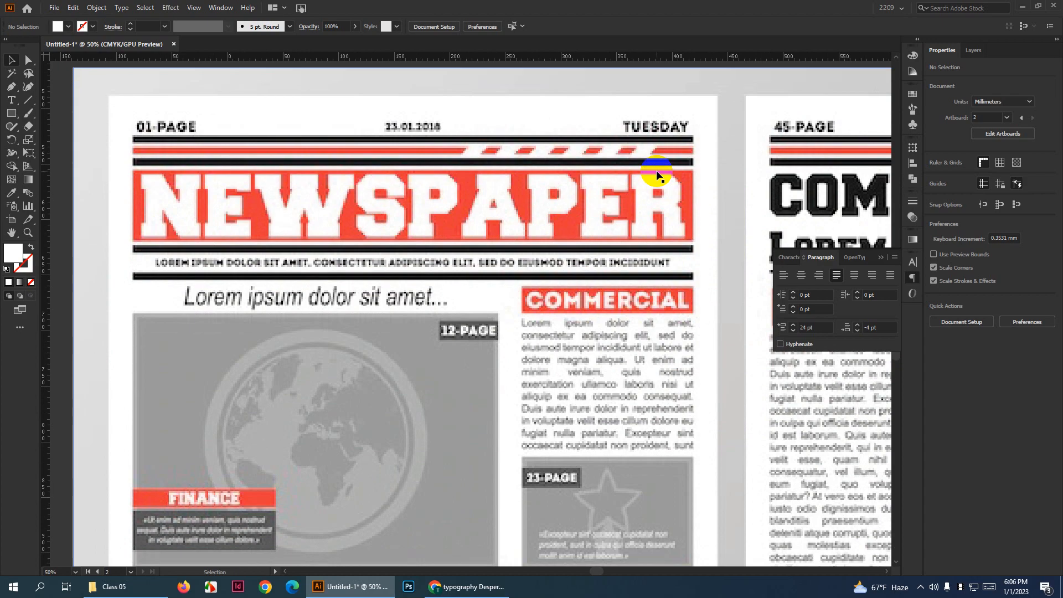
{"action": "scroll", "coordinate": [641, 119], "scroll_direction": "down", "scroll_amount": 5}
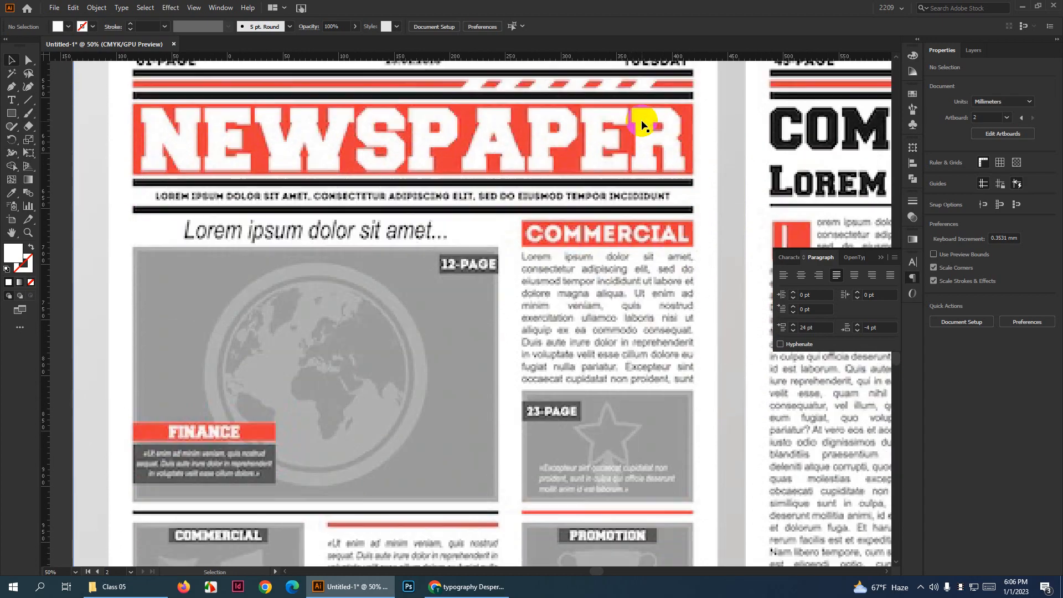
{"action": "scroll", "coordinate": [577, 245], "scroll_direction": "down", "scroll_amount": 1}
{"action": "scroll", "coordinate": [599, 258], "scroll_direction": "up", "scroll_amount": 1}
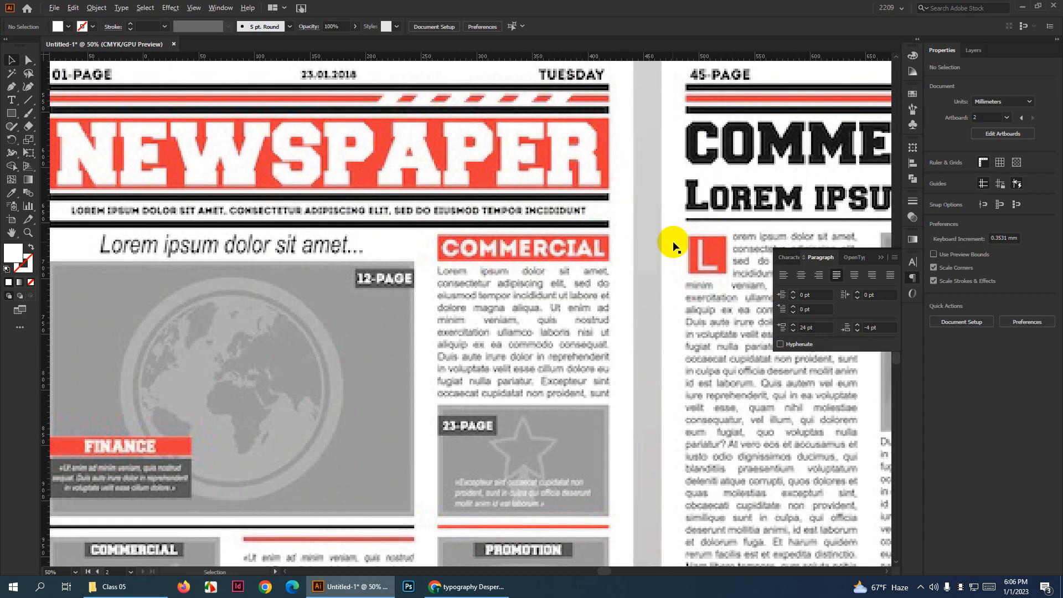
{"action": "scroll", "coordinate": [546, 244], "scroll_direction": "up", "scroll_amount": 3}
{"action": "scroll", "coordinate": [608, 228], "scroll_direction": "down", "scroll_amount": 1}
{"action": "scroll", "coordinate": [608, 228], "scroll_direction": "down", "scroll_amount": 2}
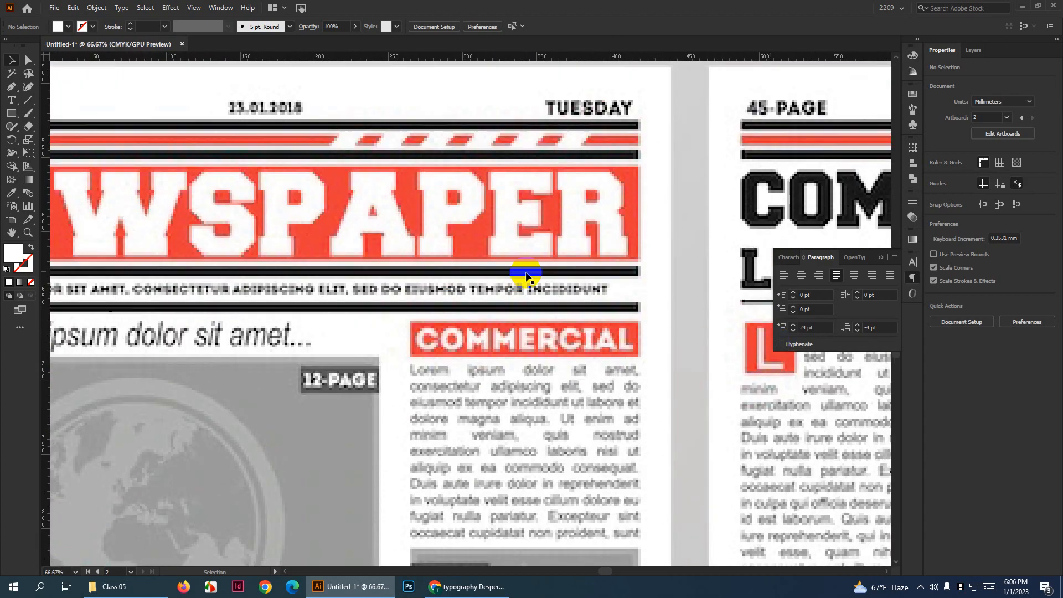
Add a NEWSPAPER text line in 12 pt Poppins Regular over the front page's masthead
{"action": "scroll", "coordinate": [463, 273], "scroll_direction": "up", "scroll_amount": 1}
{"action": "key", "text": "t"}
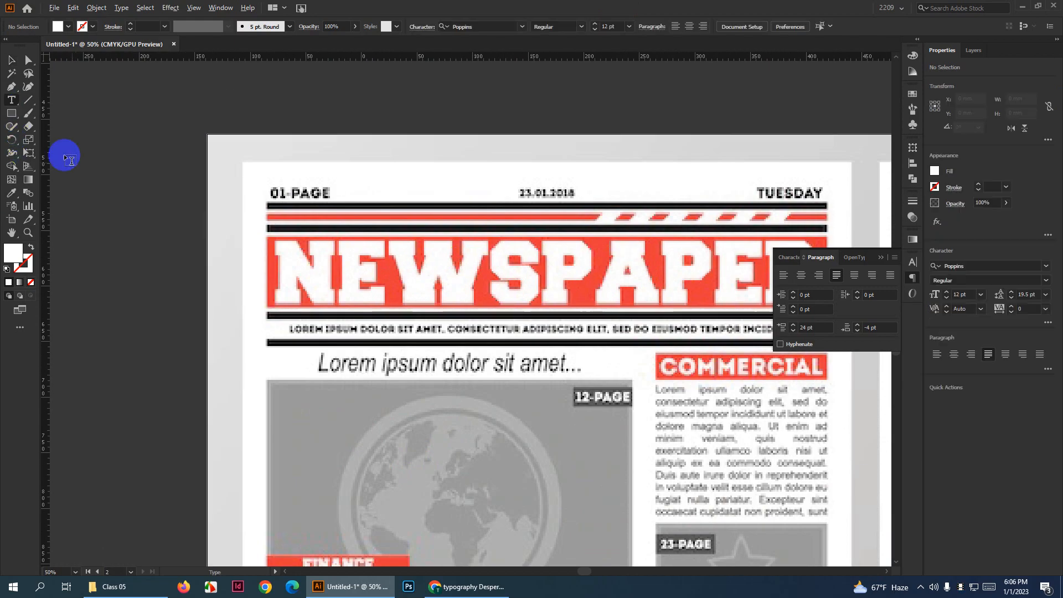
{"action": "scroll", "coordinate": [234, 257], "scroll_direction": "down", "scroll_amount": 1}
{"action": "scroll", "coordinate": [321, 250], "scroll_direction": "up", "scroll_amount": 1}
{"action": "left_click", "coordinate": [324, 252]}
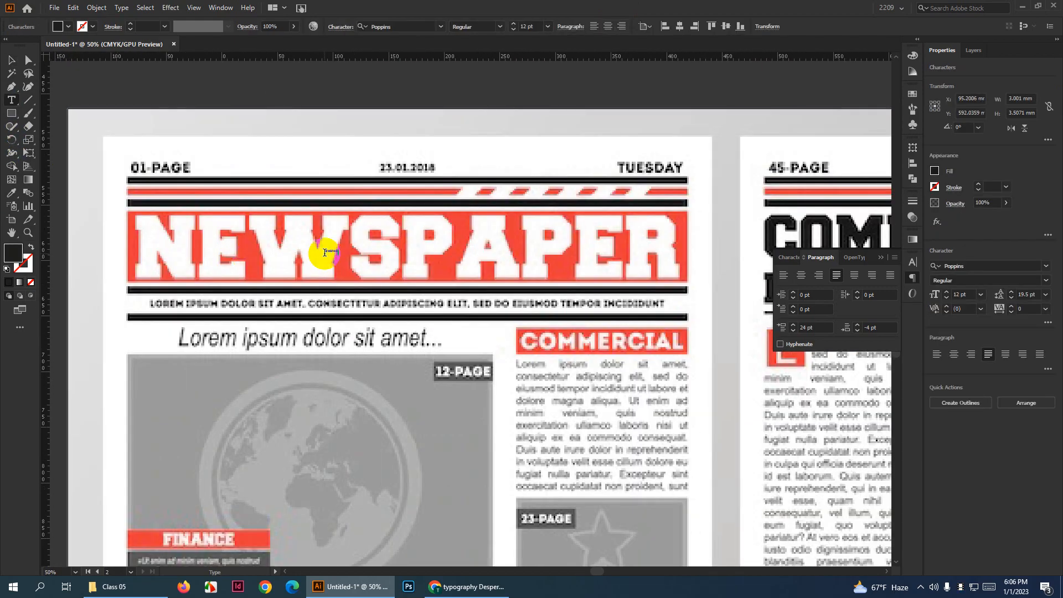
{"action": "left_click", "coordinate": [10, 61]}
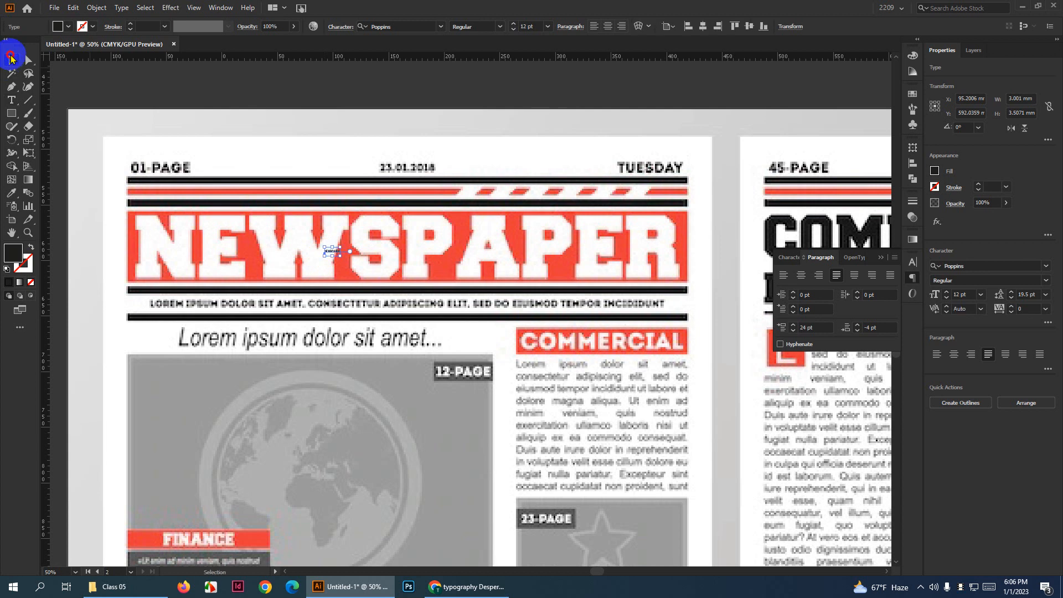
Enlarge the NEWSPAPER text to about 422 pt and position it over the template's masthead lettering
{"action": "scroll", "coordinate": [532, 25], "scroll_direction": "up", "scroll_amount": 6}
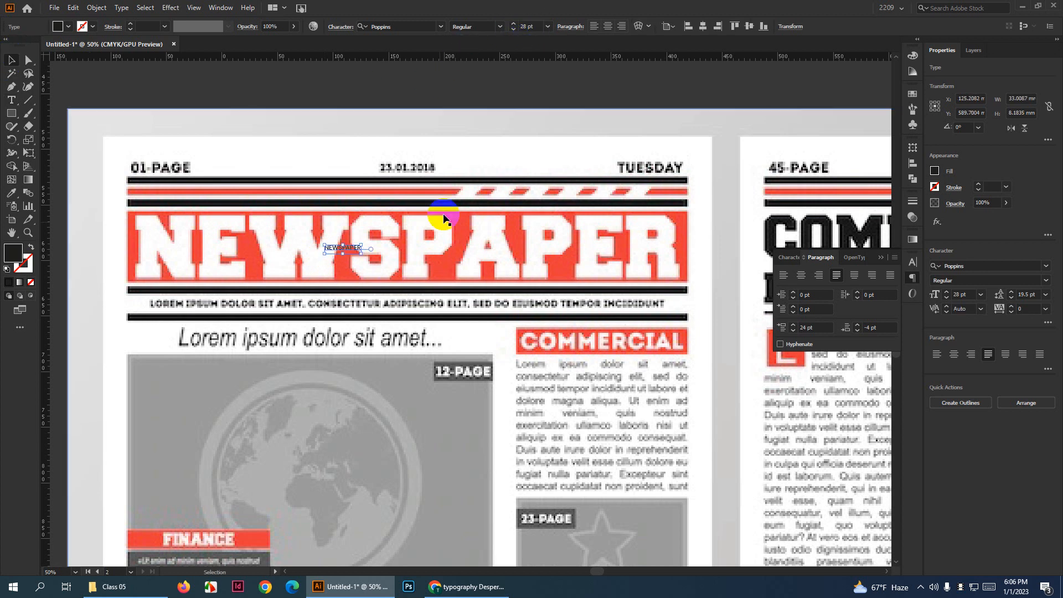
{"action": "left_click_drag", "start_coordinate": [361, 256], "coordinate": [771, 408]}
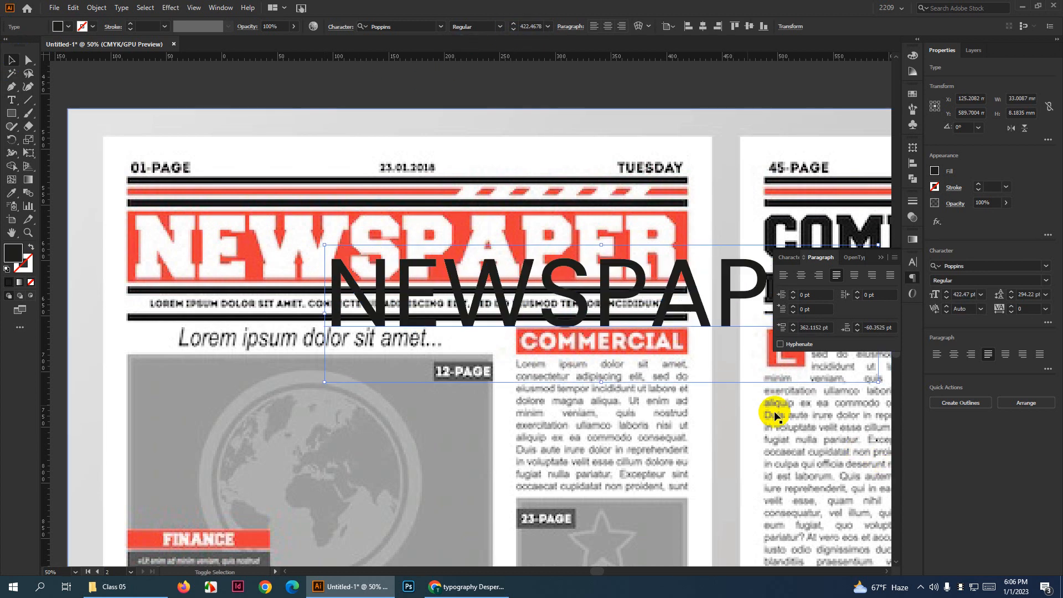
{"action": "left_click_drag", "start_coordinate": [609, 316], "coordinate": [431, 277]}
Preview the available fonts on the NEWSPAPER text and set it to Berlin Sans FB Demi Bold
{"action": "left_click", "coordinate": [440, 27]}
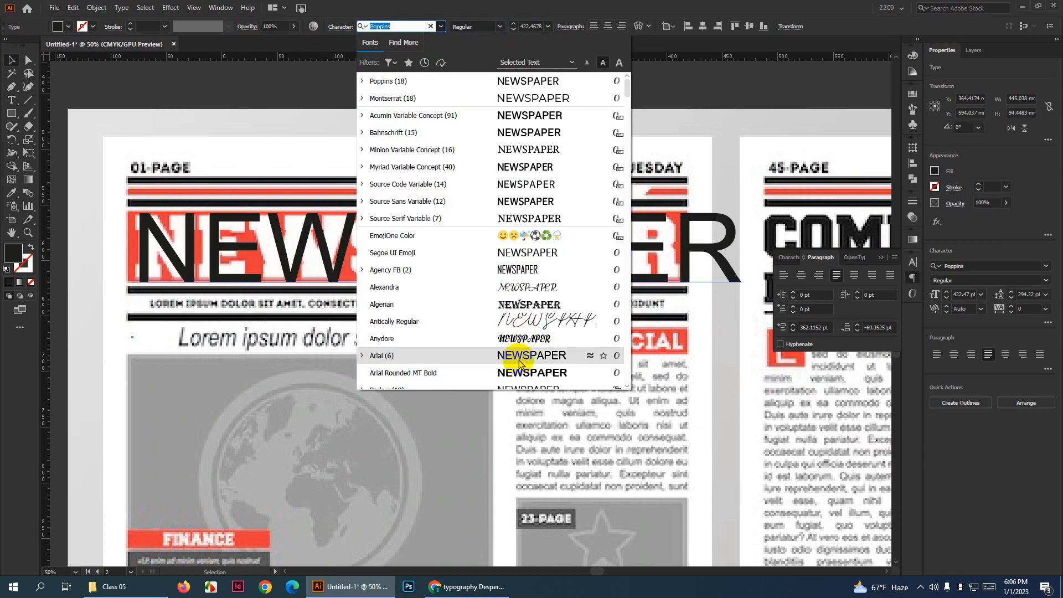
{"action": "scroll", "coordinate": [526, 371], "scroll_direction": "down", "scroll_amount": 3}
{"action": "scroll", "coordinate": [528, 332], "scroll_direction": "down", "scroll_amount": 1}
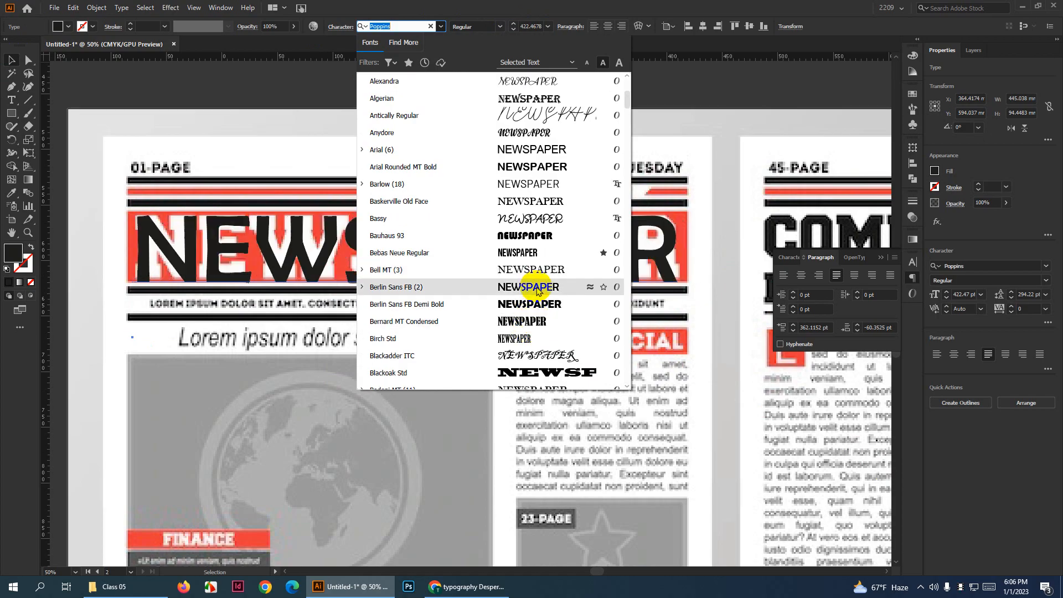
{"action": "scroll", "coordinate": [577, 299], "scroll_direction": "down", "scroll_amount": 1}
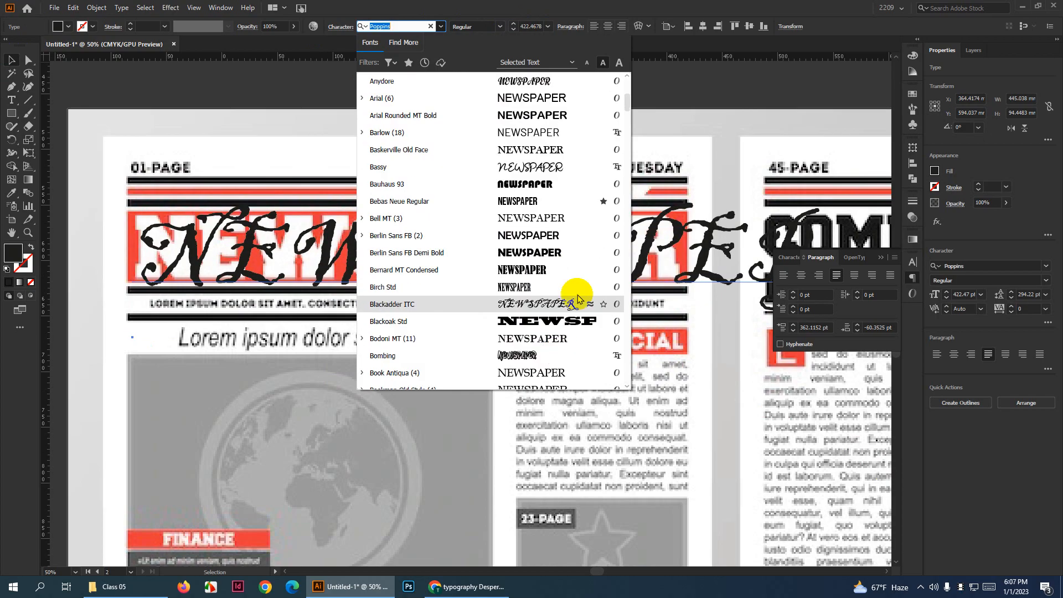
{"action": "scroll", "coordinate": [570, 304], "scroll_direction": "down", "scroll_amount": 2}
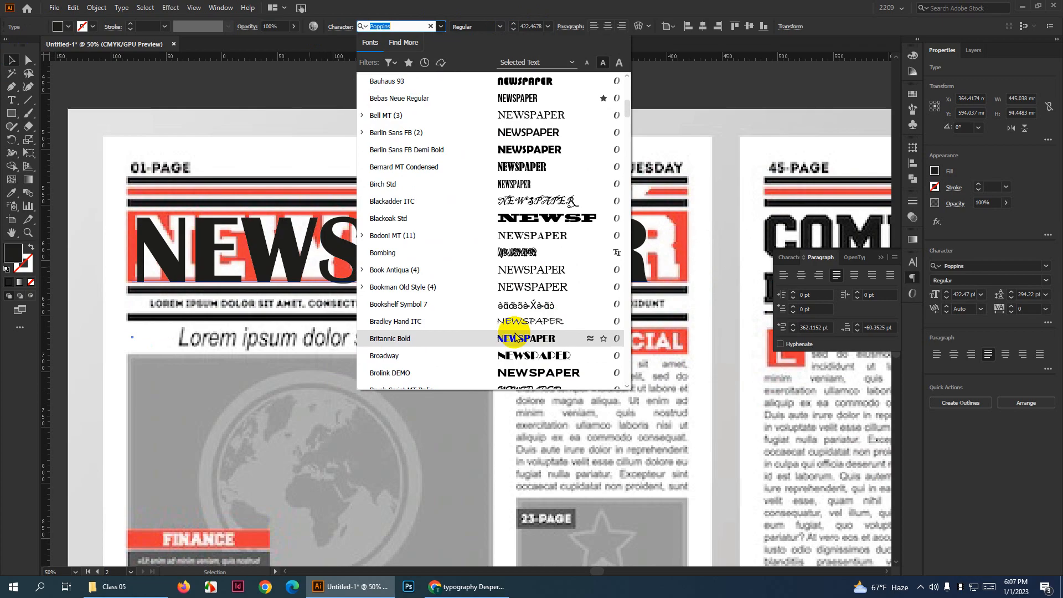
{"action": "scroll", "coordinate": [554, 321], "scroll_direction": "down", "scroll_amount": 2}
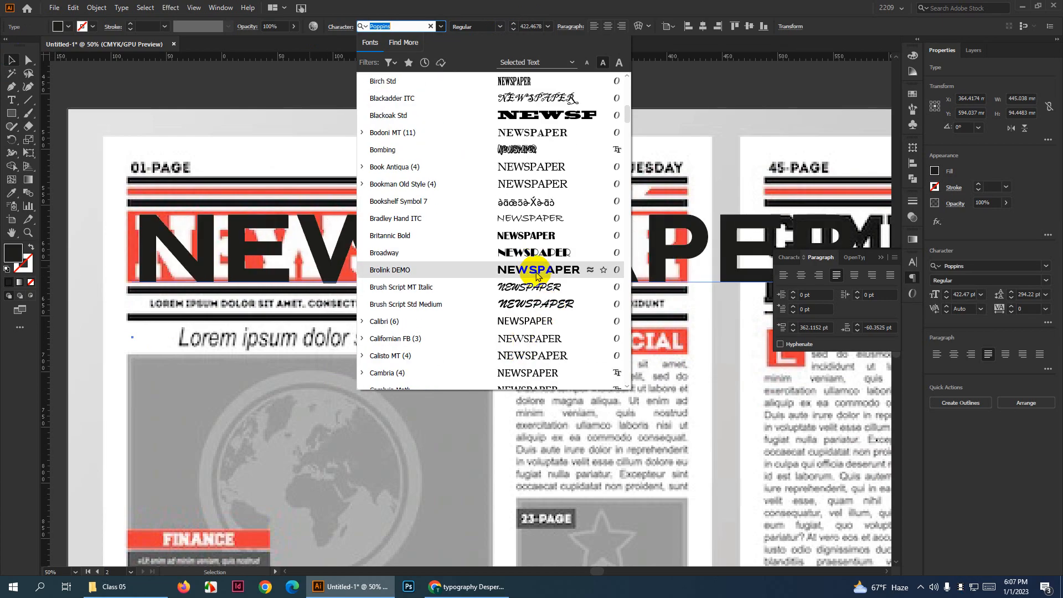
{"action": "scroll", "coordinate": [538, 274], "scroll_direction": "down", "scroll_amount": 4}
{"action": "scroll", "coordinate": [537, 277], "scroll_direction": "down", "scroll_amount": 2}
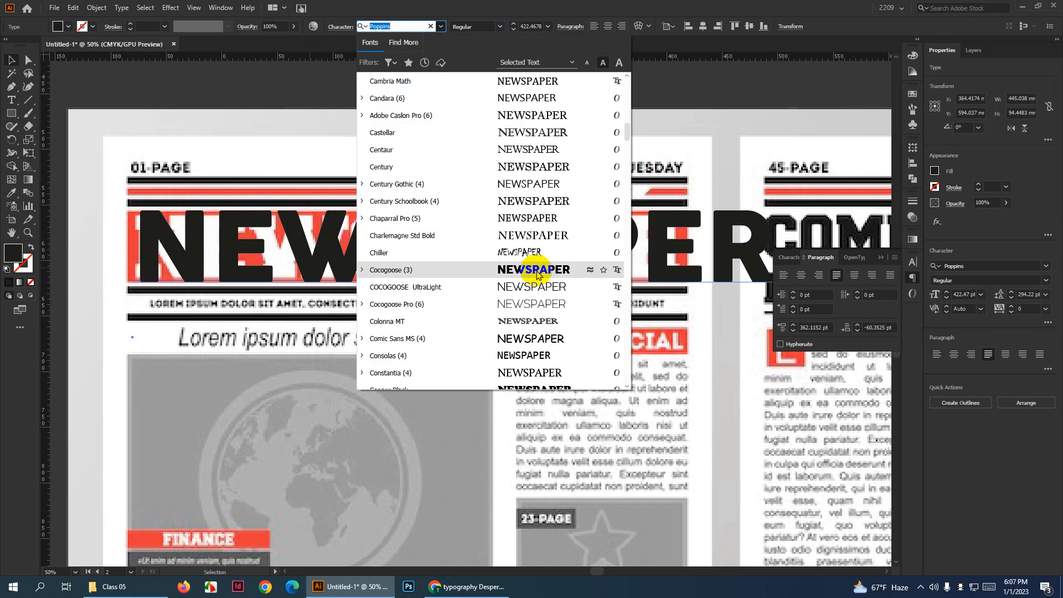
{"action": "scroll", "coordinate": [536, 275], "scroll_direction": "down", "scroll_amount": 3}
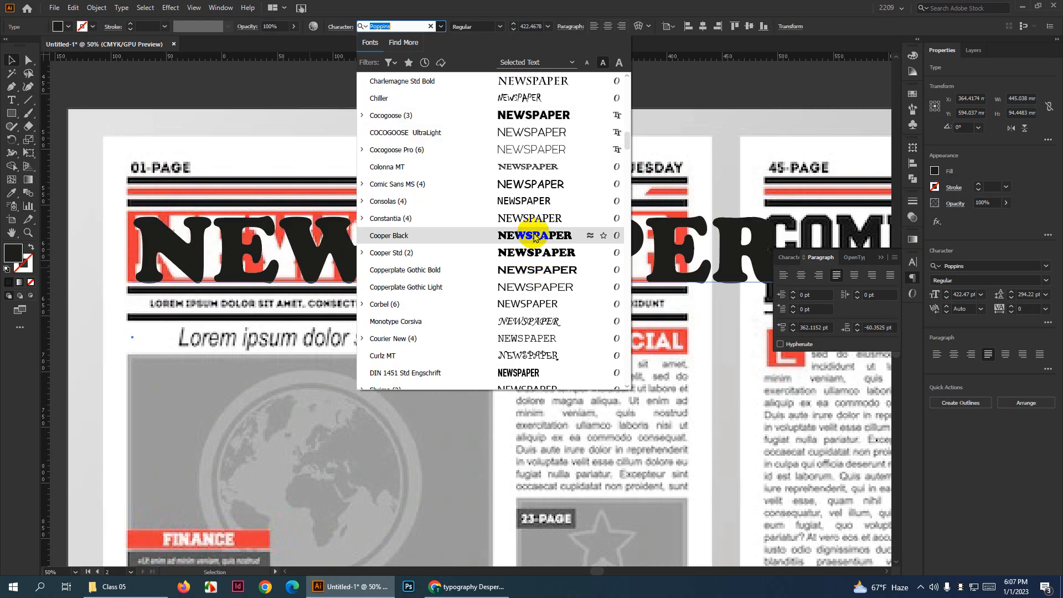
{"action": "scroll", "coordinate": [537, 243], "scroll_direction": "down", "scroll_amount": 3}
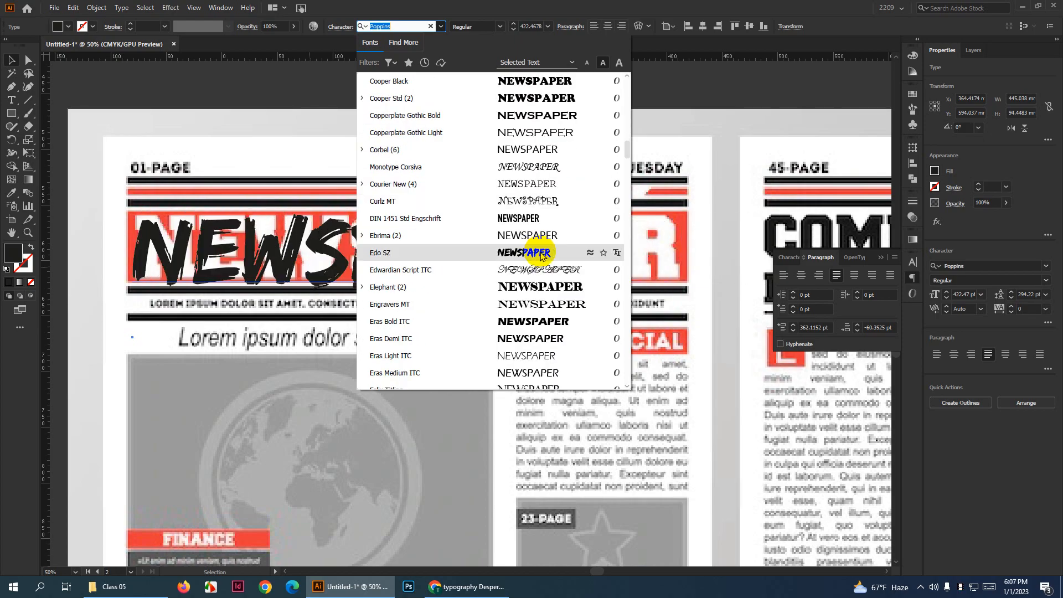
{"action": "scroll", "coordinate": [566, 332], "scroll_direction": "down", "scroll_amount": 4}
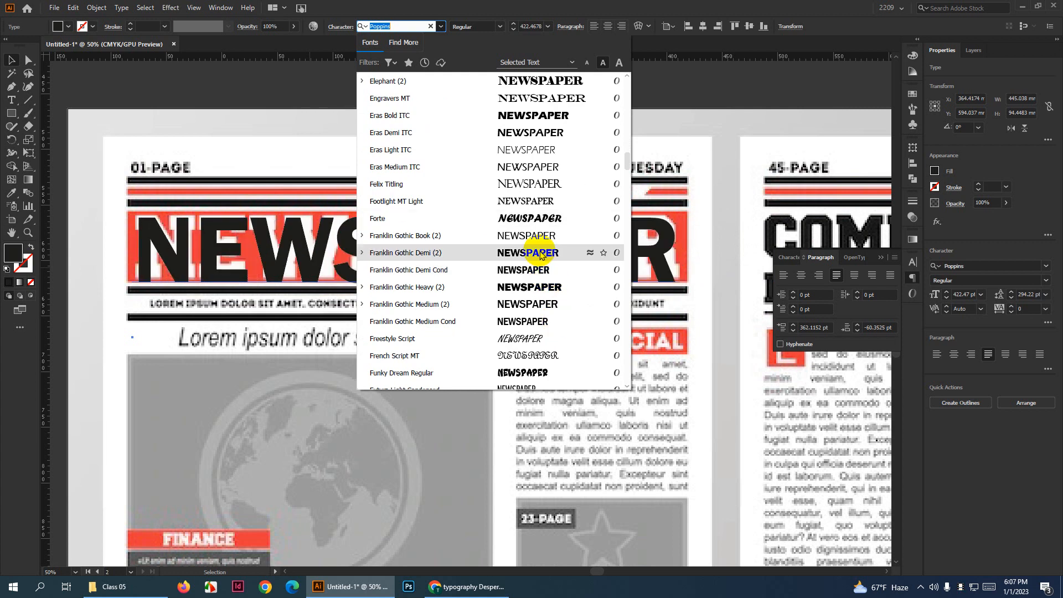
{"action": "scroll", "coordinate": [553, 288], "scroll_direction": "down", "scroll_amount": 3}
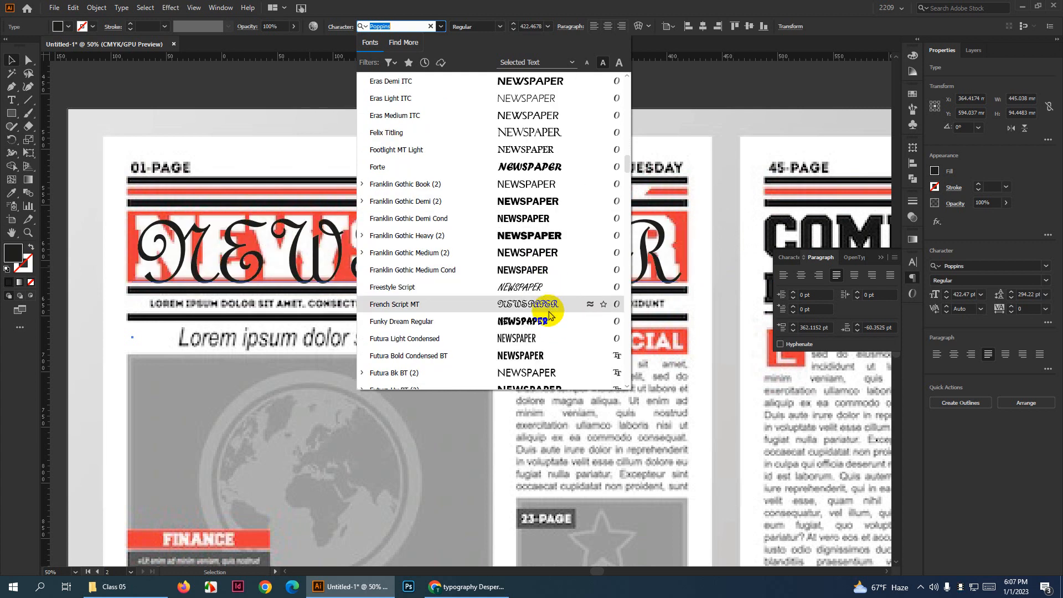
{"action": "scroll", "coordinate": [550, 317], "scroll_direction": "down", "scroll_amount": 2}
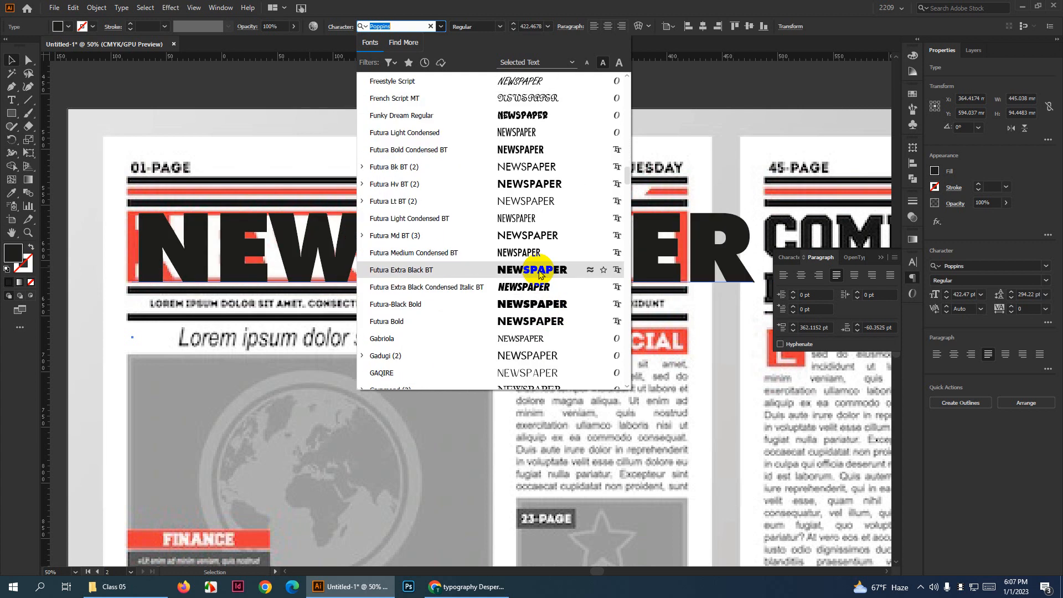
{"action": "scroll", "coordinate": [540, 265], "scroll_direction": "down", "scroll_amount": 8}
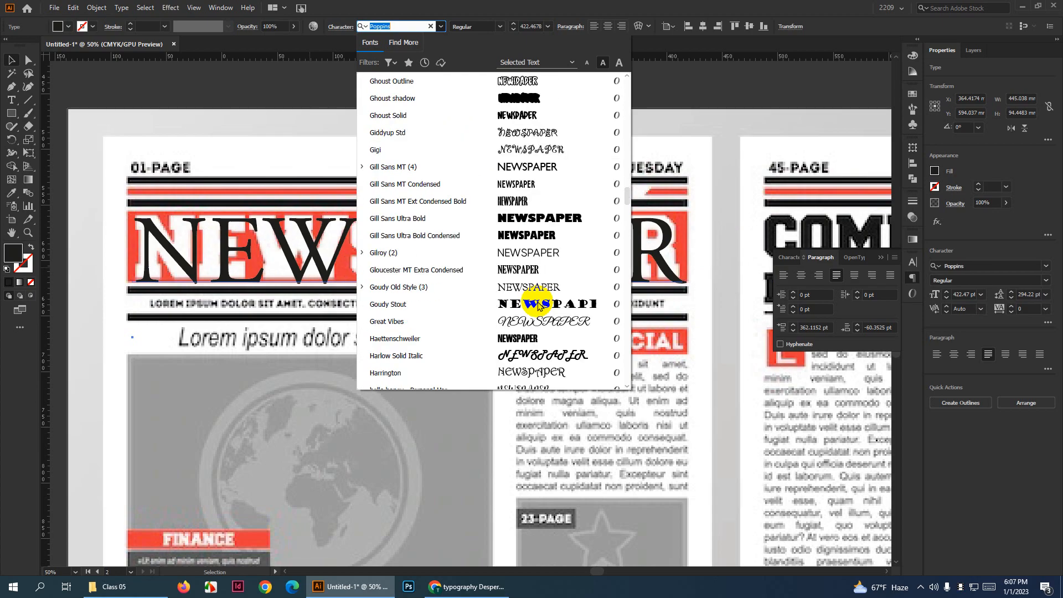
{"action": "scroll", "coordinate": [540, 239], "scroll_direction": "down", "scroll_amount": 5}
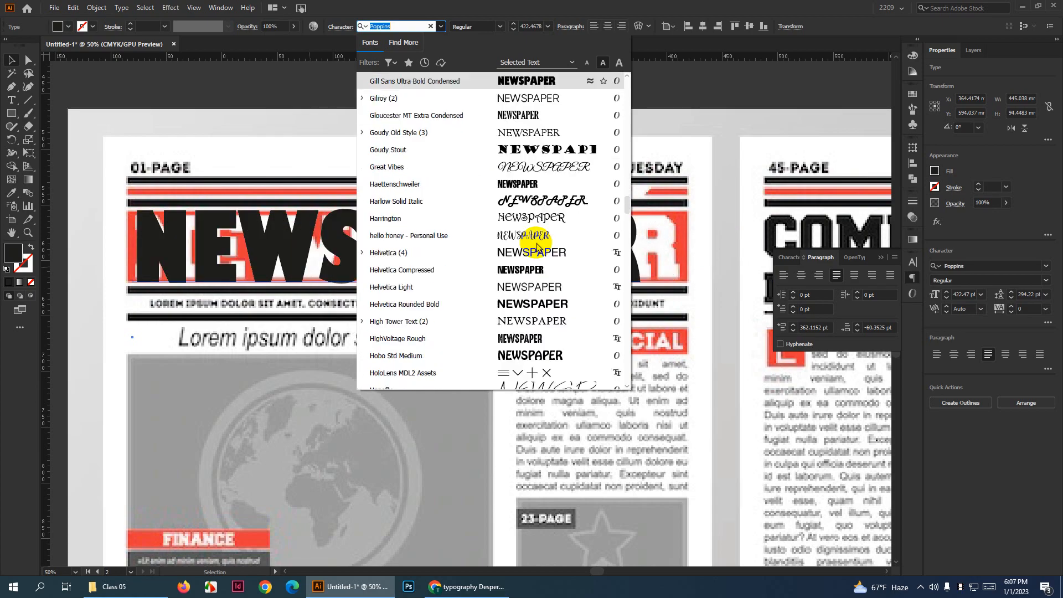
{"action": "scroll", "coordinate": [544, 294], "scroll_direction": "down", "scroll_amount": 12}
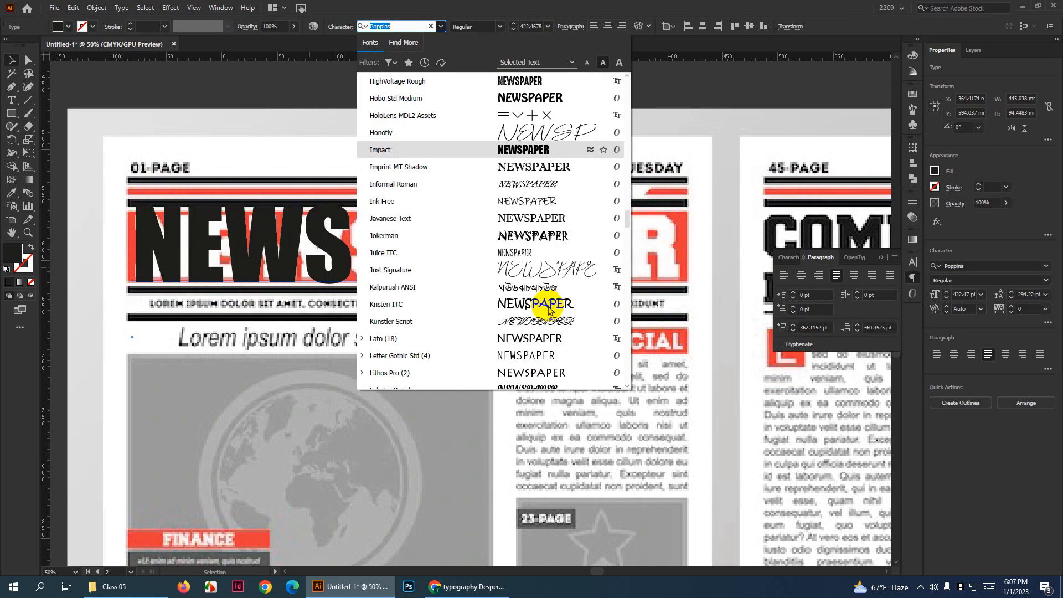
{"action": "scroll", "coordinate": [545, 298], "scroll_direction": "down", "scroll_amount": 12}
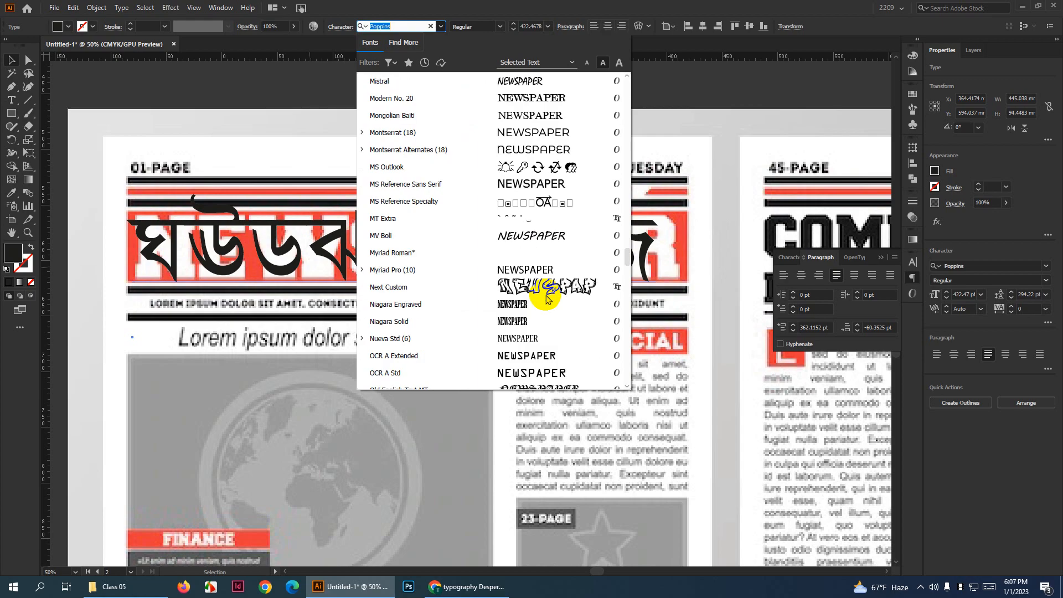
{"action": "scroll", "coordinate": [546, 295], "scroll_direction": "down", "scroll_amount": 12}
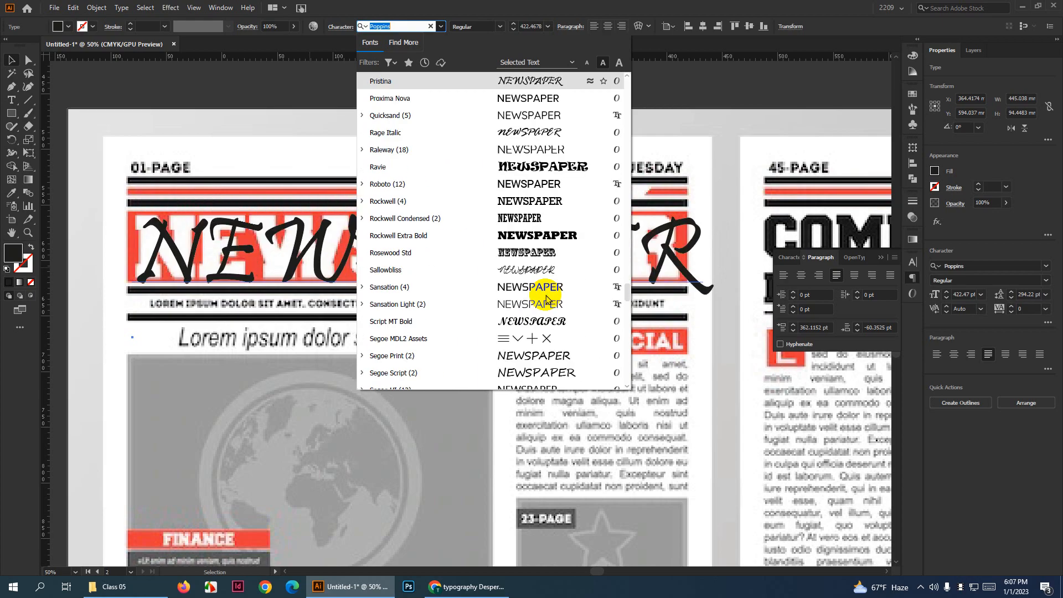
{"action": "scroll", "coordinate": [546, 297], "scroll_direction": "up", "scroll_amount": 3}
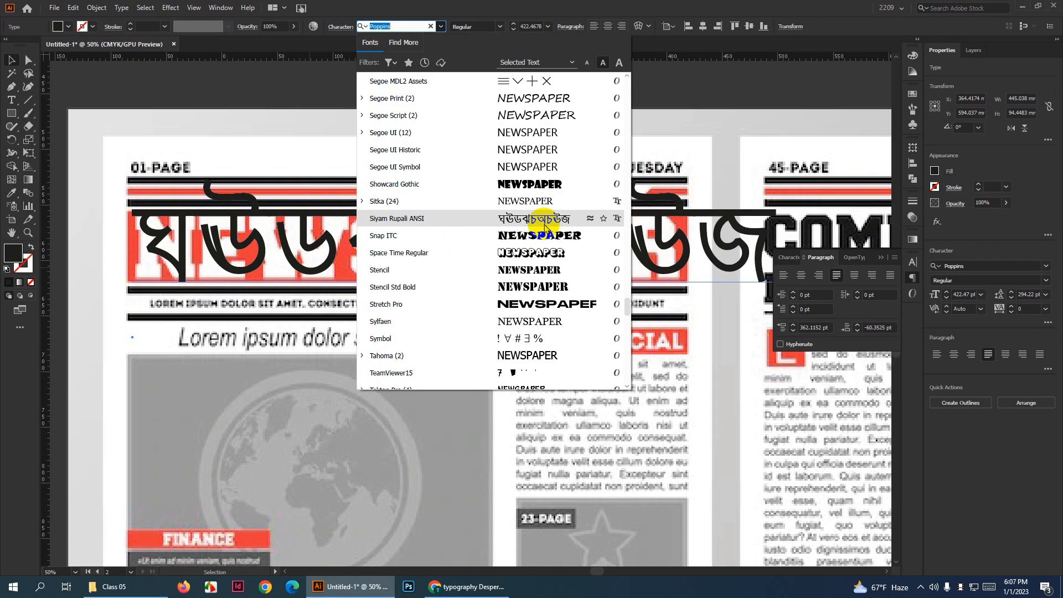
{"action": "scroll", "coordinate": [557, 289], "scroll_direction": "down", "scroll_amount": 5}
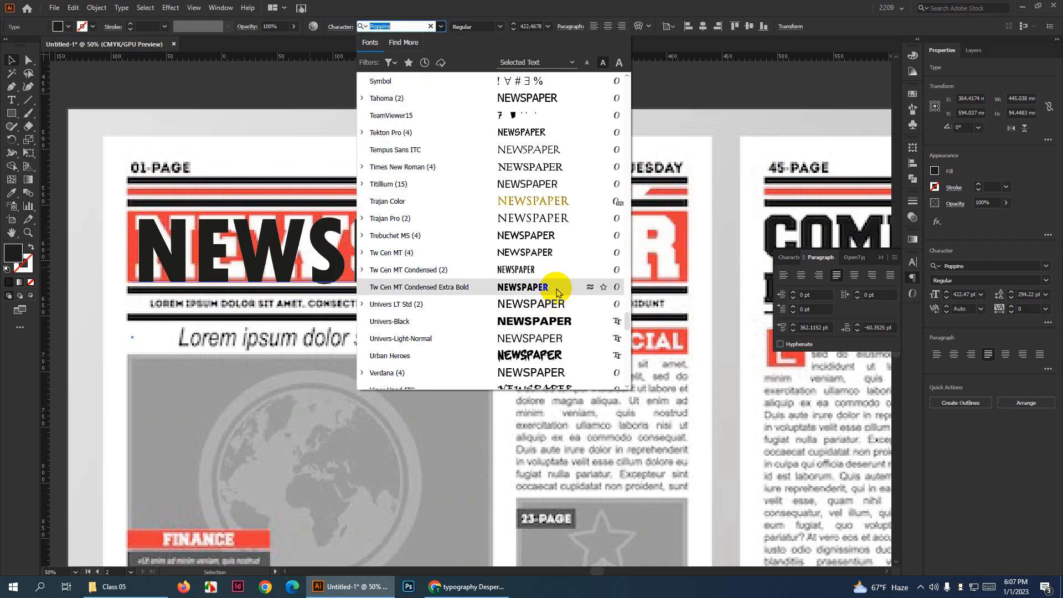
{"action": "scroll", "coordinate": [558, 320], "scroll_direction": "down", "scroll_amount": 15}
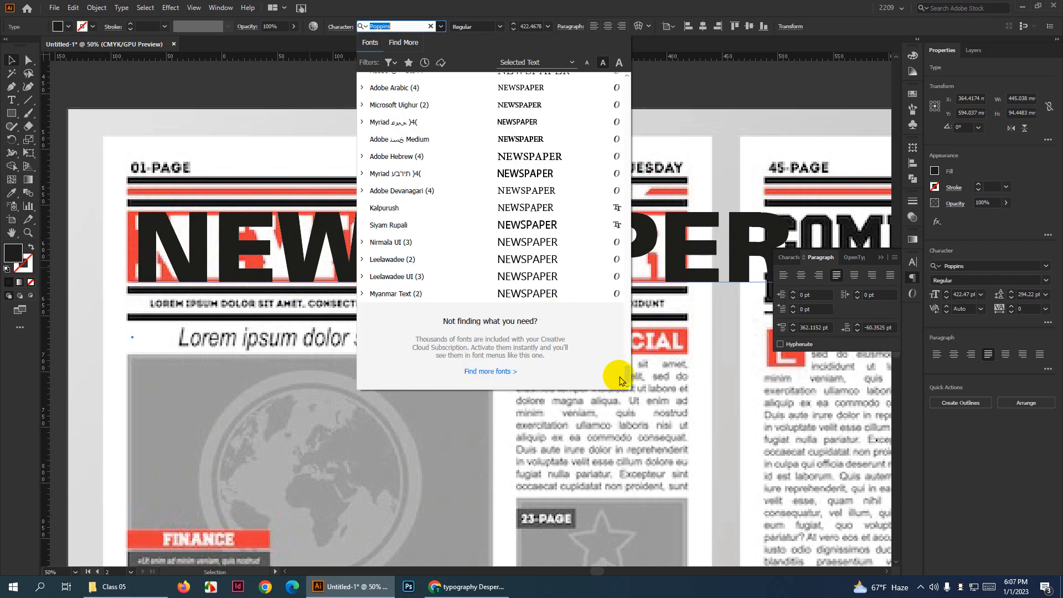
{"action": "left_click_drag", "start_coordinate": [627, 375], "coordinate": [611, 72]}
{"action": "scroll", "coordinate": [572, 253], "scroll_direction": "down", "scroll_amount": 3}
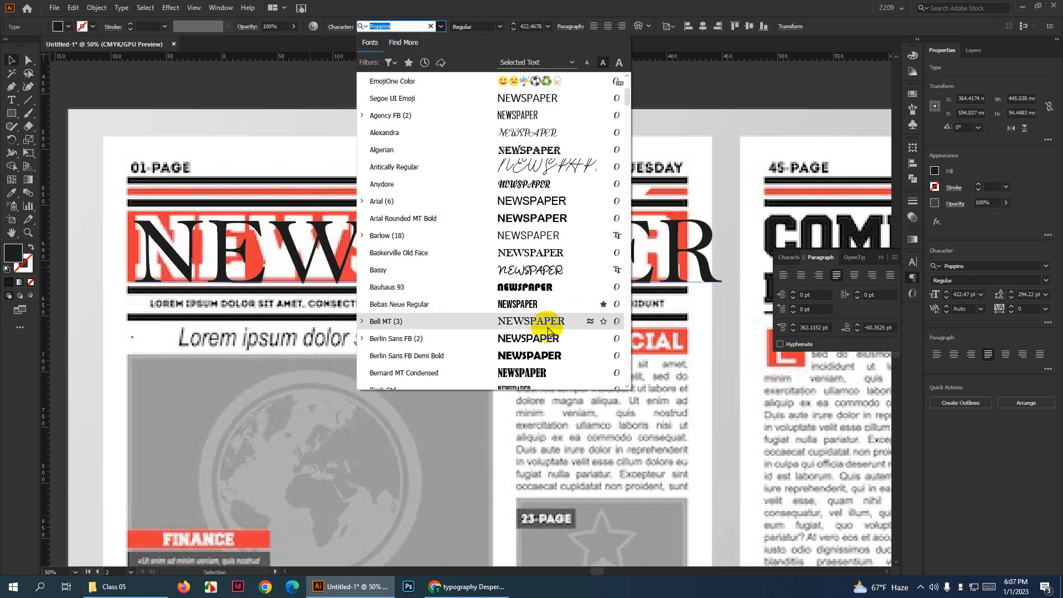
{"action": "left_click", "coordinate": [548, 350]}
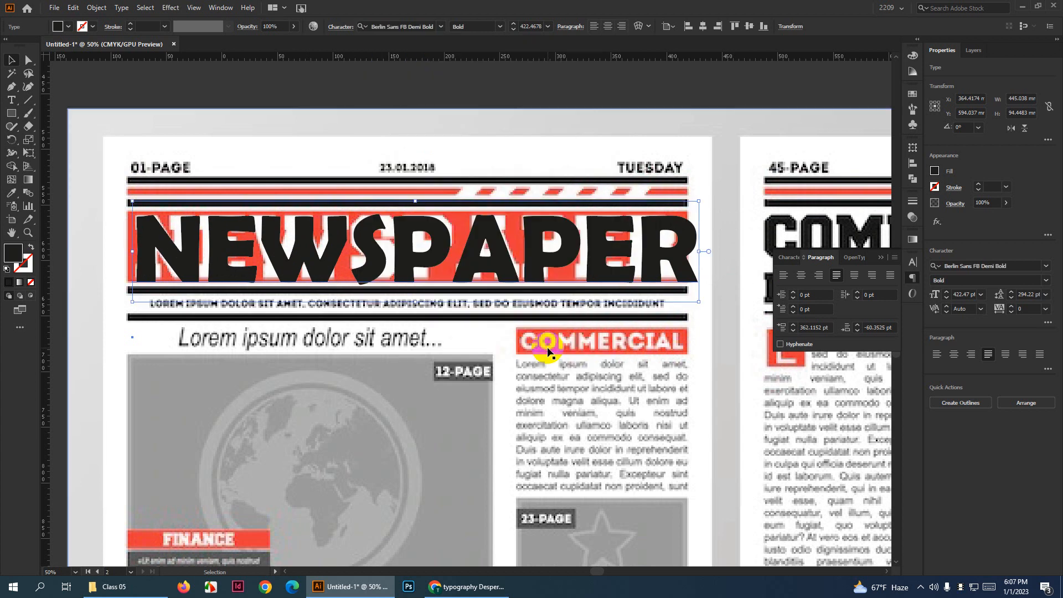
Scale the NEWSPAPER text down to about 407 pt so it fits inside the red masthead band
{"action": "scroll", "coordinate": [690, 235], "scroll_direction": "up", "scroll_amount": 2}
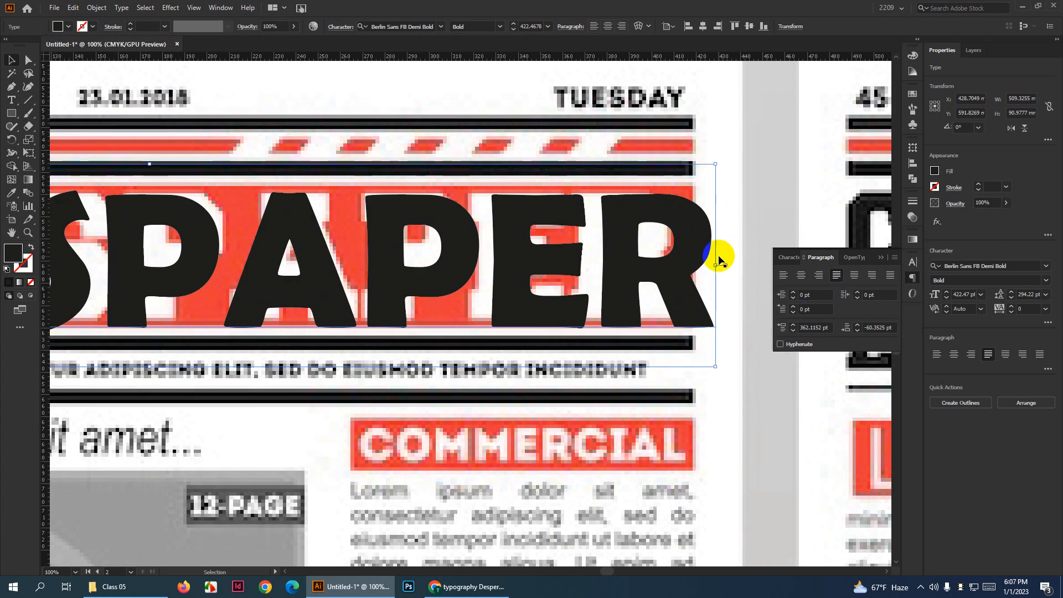
{"action": "left_click_drag", "start_coordinate": [715, 265], "coordinate": [660, 261]}
{"action": "scroll", "coordinate": [658, 260], "scroll_direction": "up", "scroll_amount": 1}
{"action": "scroll", "coordinate": [647, 274], "scroll_direction": "down", "scroll_amount": 4}
{"action": "scroll", "coordinate": [280, 261], "scroll_direction": "up", "scroll_amount": 3}
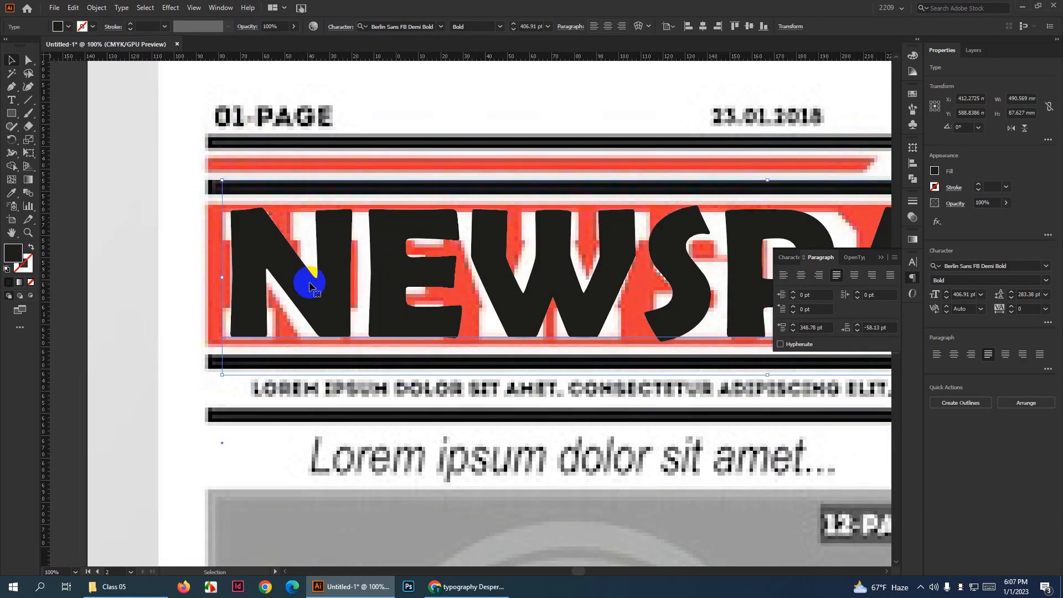
{"action": "scroll", "coordinate": [210, 291], "scroll_direction": "down", "scroll_amount": 2}
{"action": "scroll", "coordinate": [208, 294], "scroll_direction": "down", "scroll_amount": 1}
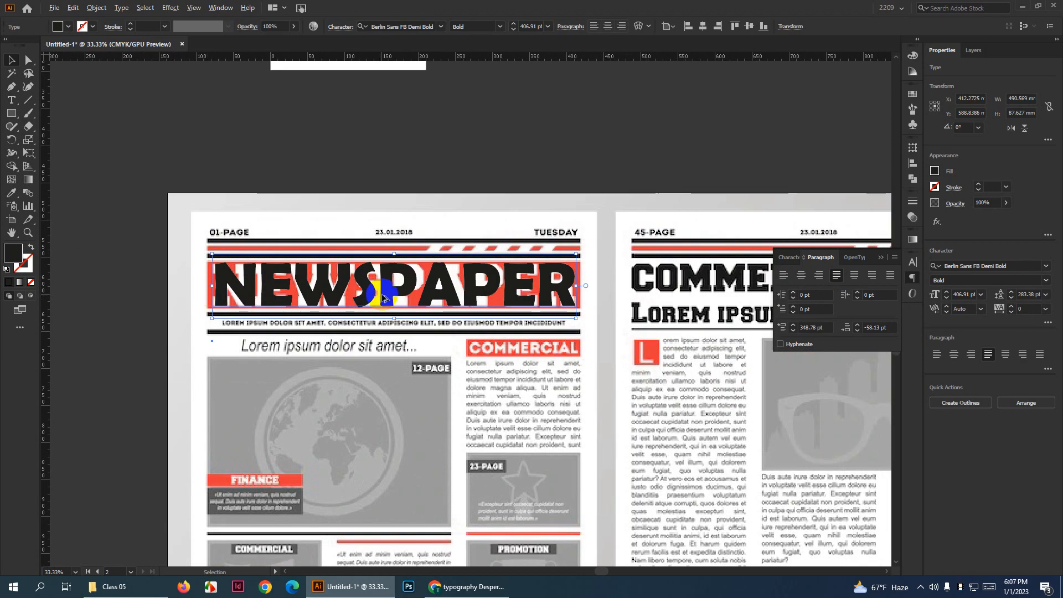
Fill the NEWSPAPER text with the white sampled from the front page and deselect it
{"action": "left_click", "coordinate": [11, 193]}
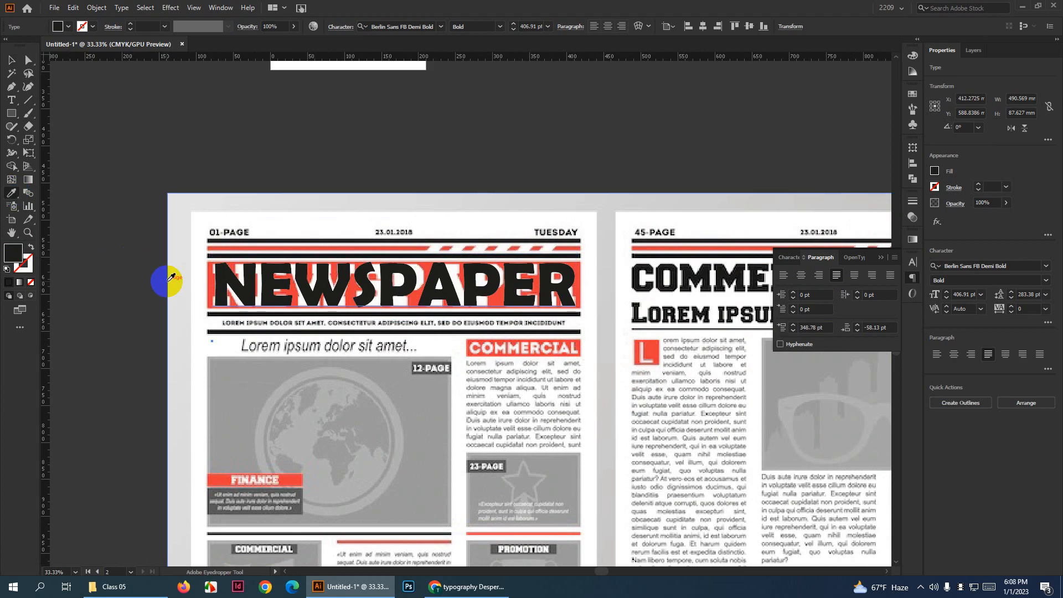
{"action": "left_click", "coordinate": [190, 303]}
{"action": "left_click", "coordinate": [17, 59]}
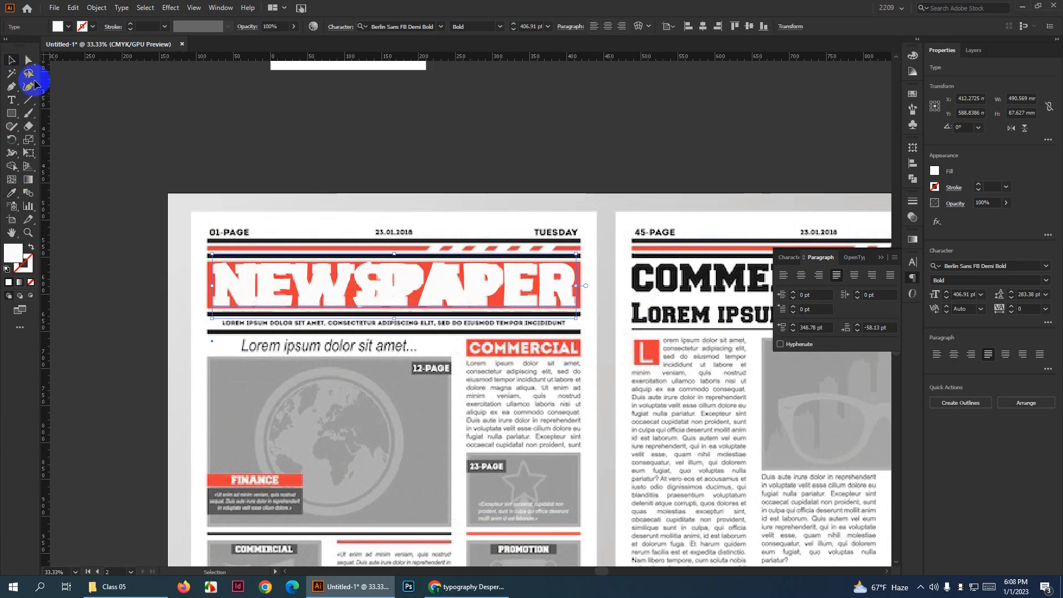
{"action": "left_click", "coordinate": [216, 166]}
Draw a rectangle about 503 by 65 mm over the masthead band and fill it with the red sampled from the stripe above
{"action": "scroll", "coordinate": [404, 273], "scroll_direction": "up", "scroll_amount": 1}
{"action": "left_click", "coordinate": [11, 114]}
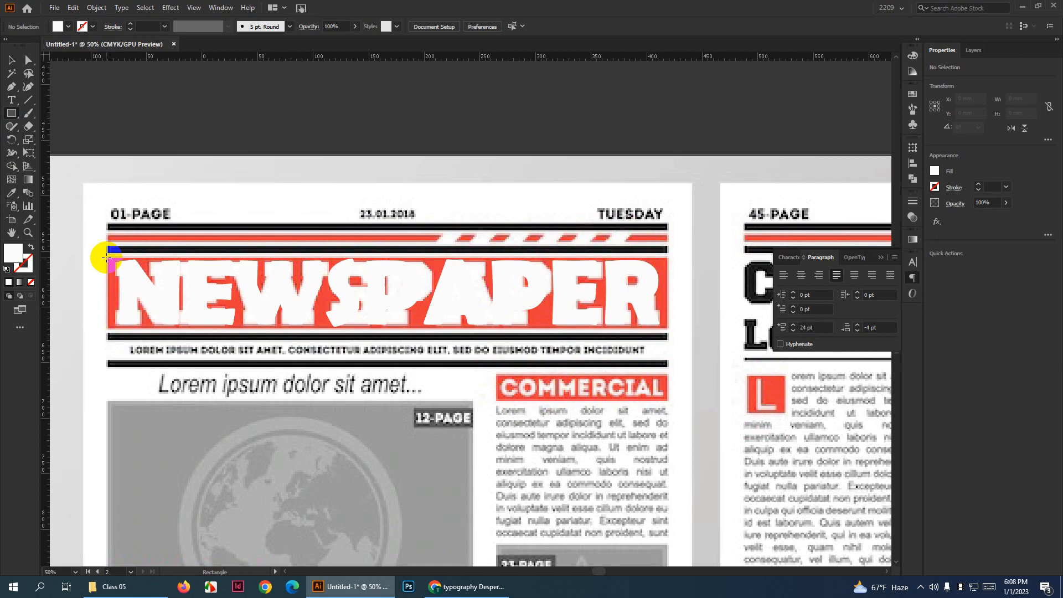
{"action": "left_click_drag", "start_coordinate": [105, 257], "coordinate": [666, 329]}
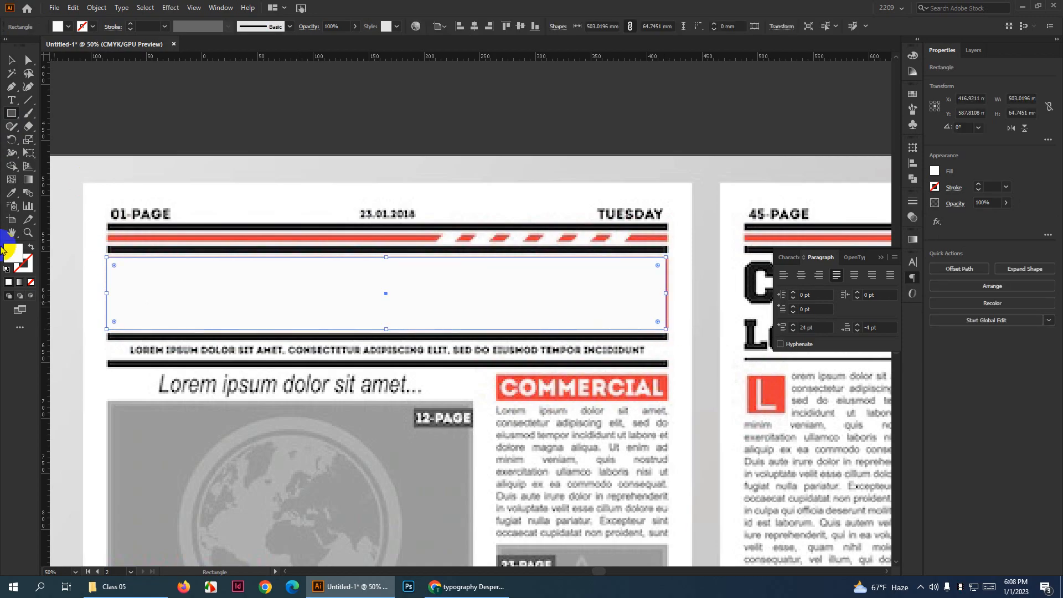
{"action": "left_click", "coordinate": [11, 192]}
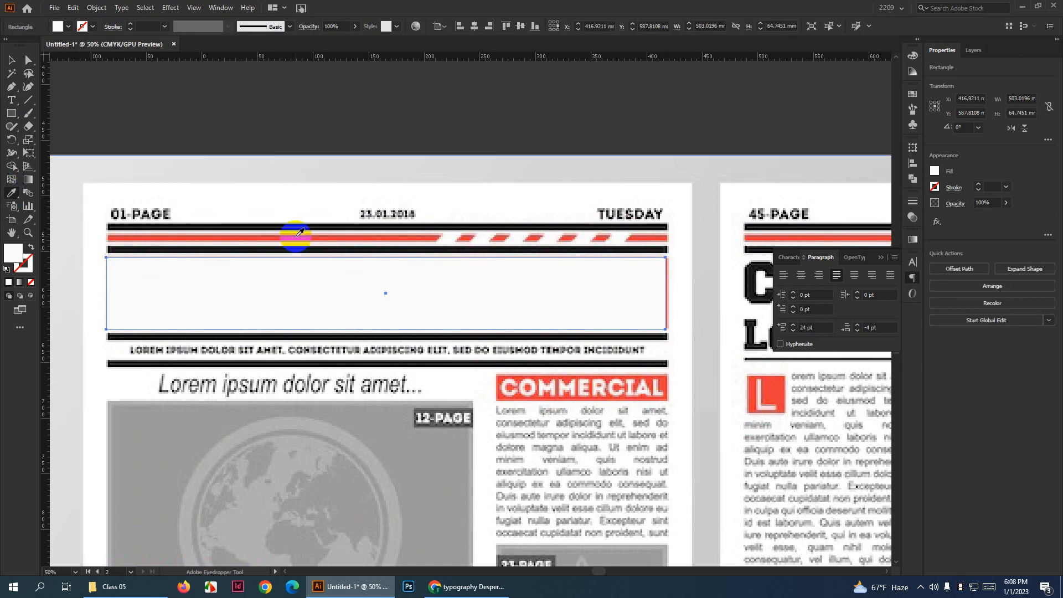
{"action": "left_click", "coordinate": [300, 237]}
{"action": "left_click", "coordinate": [11, 60]}
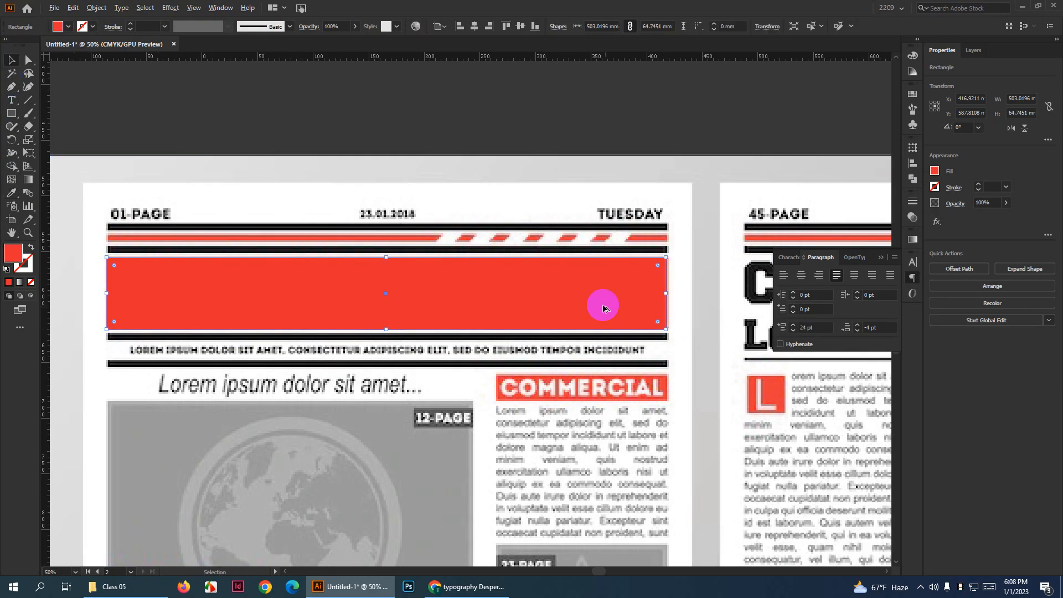
Widen the red masthead rectangle to about 505 mm and send it behind the white NEWSPAPER text
{"action": "scroll", "coordinate": [664, 283], "scroll_direction": "up", "scroll_amount": 5}
{"action": "left_click_drag", "start_coordinate": [615, 224], "coordinate": [629, 225]}
{"action": "scroll", "coordinate": [631, 227], "scroll_direction": "down", "scroll_amount": 5}
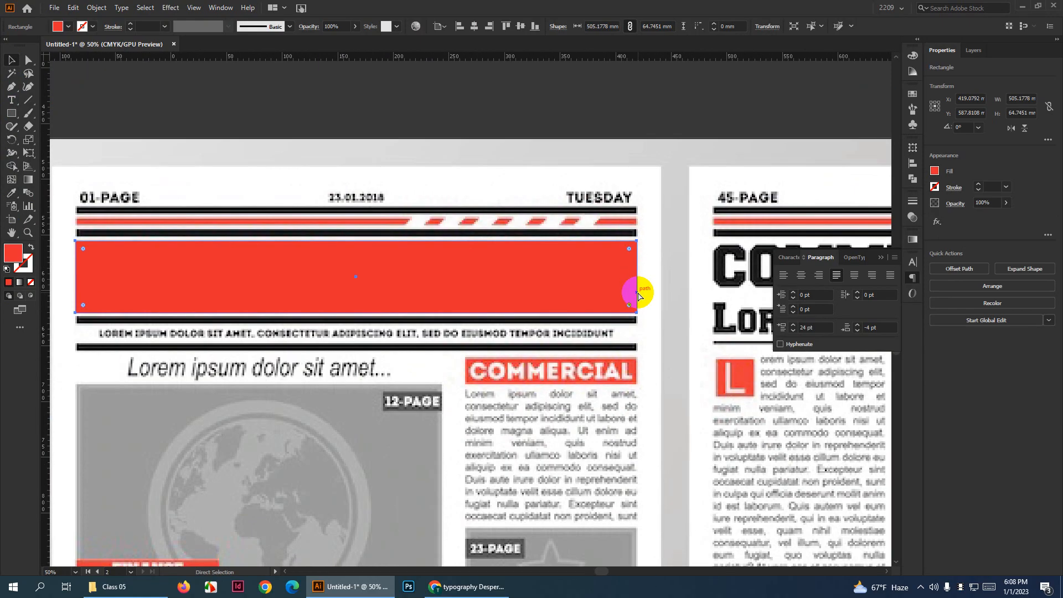
{"action": "key", "text": "ctrl+["}
{"action": "scroll", "coordinate": [604, 288], "scroll_direction": "down", "scroll_amount": 1}
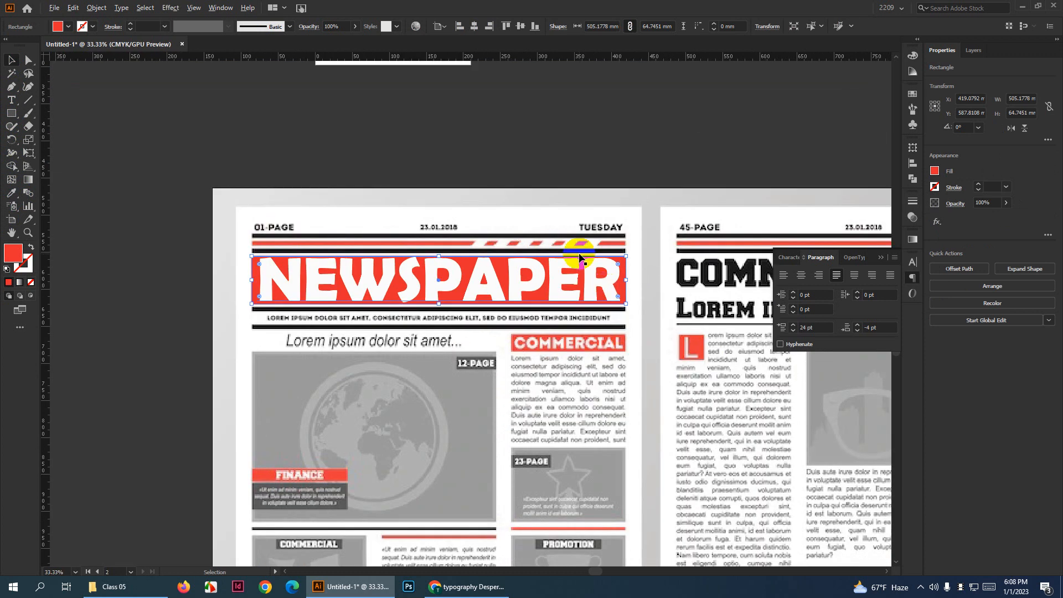
{"action": "left_click", "coordinate": [559, 132]}
Scale the NEWSPAPER text down to about 398 pt, leaving a margin inside the red band, and deselect it
{"action": "scroll", "coordinate": [612, 231], "scroll_direction": "down", "scroll_amount": 2}
{"action": "scroll", "coordinate": [593, 240], "scroll_direction": "up", "scroll_amount": 4}
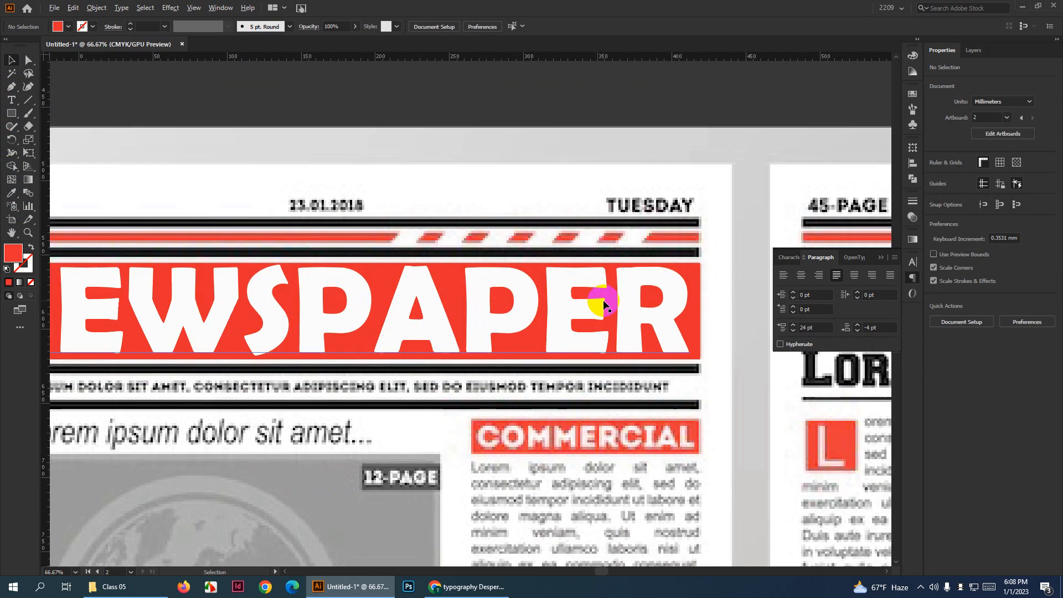
{"action": "left_click", "coordinate": [636, 309]}
{"action": "left_click_drag", "start_coordinate": [690, 313], "coordinate": [682, 313]}
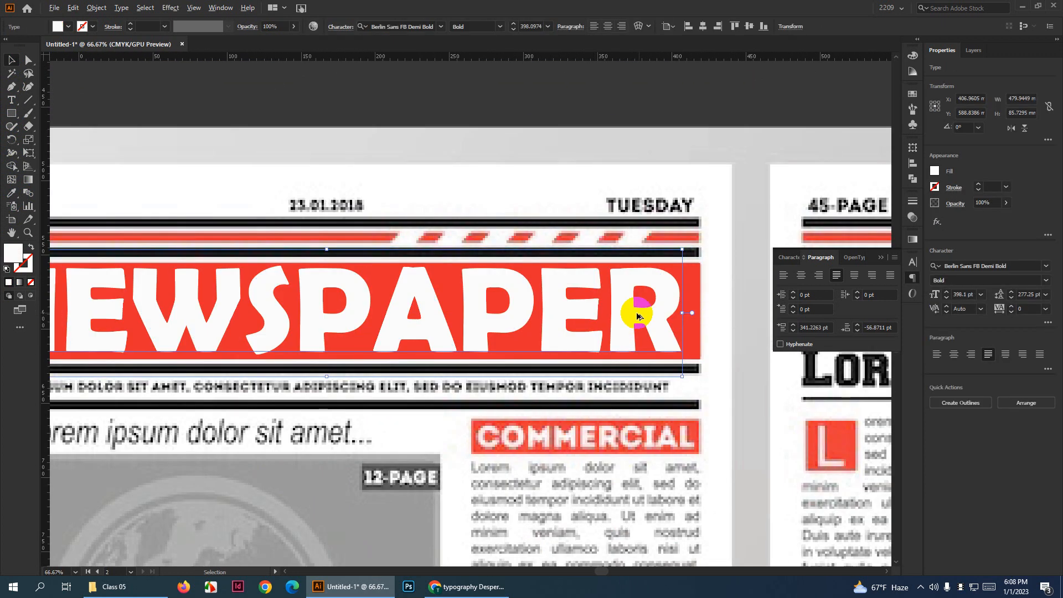
{"action": "scroll", "coordinate": [631, 311], "scroll_direction": "down", "scroll_amount": 2}
{"action": "left_click", "coordinate": [563, 195]}
Examine the front page's picture boxes, headings and footer in the template image
{"action": "scroll", "coordinate": [654, 341], "scroll_direction": "down", "scroll_amount": 3}
{"action": "scroll", "coordinate": [622, 310], "scroll_direction": "down", "scroll_amount": 2}
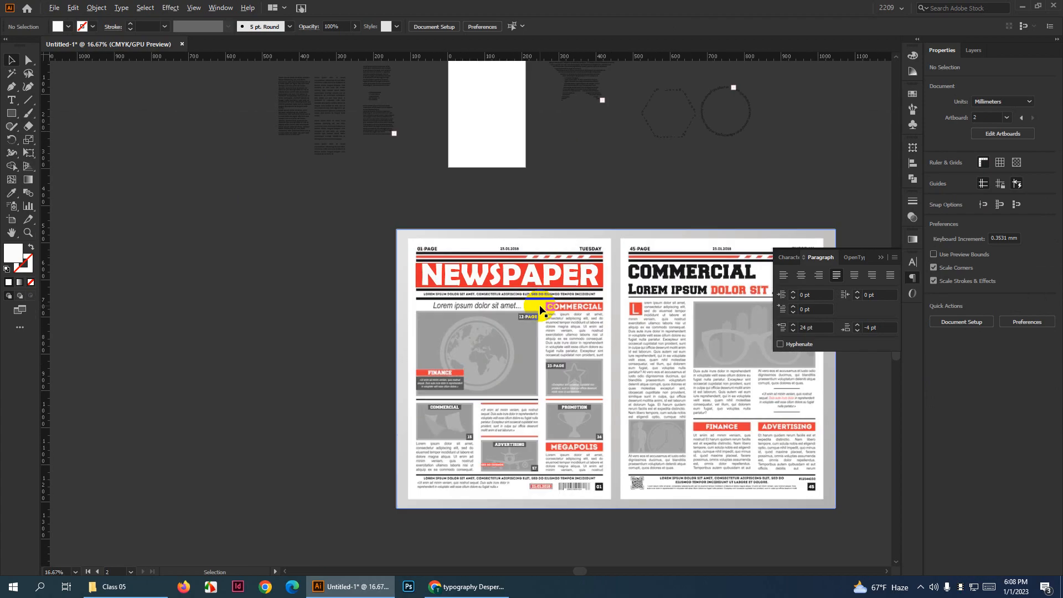
{"action": "scroll", "coordinate": [605, 356], "scroll_direction": "down", "scroll_amount": 1}
{"action": "scroll", "coordinate": [553, 280], "scroll_direction": "up", "scroll_amount": 6}
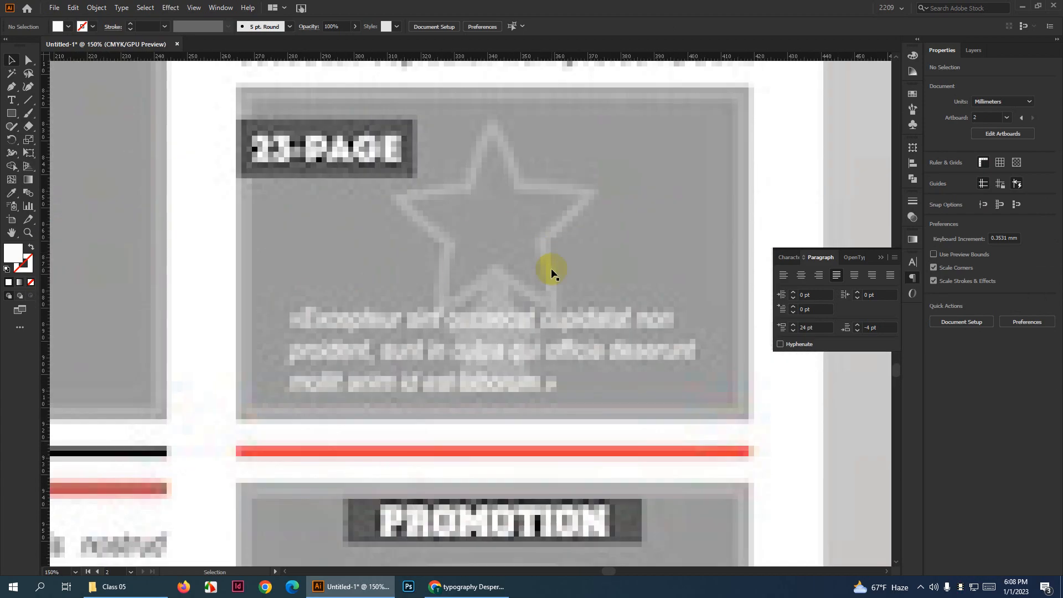
{"action": "scroll", "coordinate": [526, 257], "scroll_direction": "down", "scroll_amount": 2}
{"action": "scroll", "coordinate": [531, 380], "scroll_direction": "up", "scroll_amount": 3}
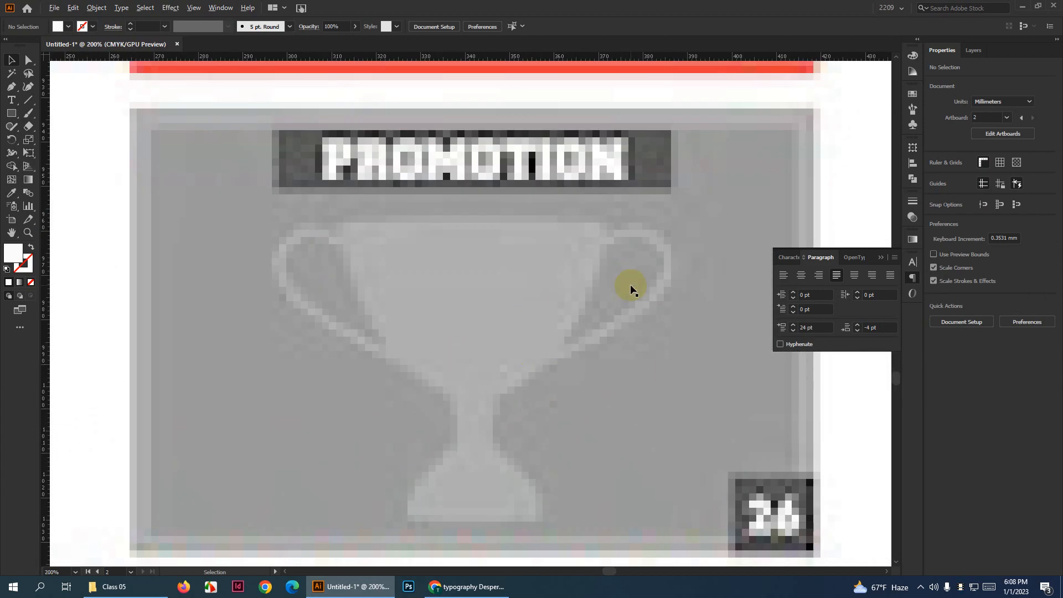
{"action": "scroll", "coordinate": [632, 288], "scroll_direction": "down", "scroll_amount": 4}
{"action": "scroll", "coordinate": [447, 357], "scroll_direction": "up", "scroll_amount": 4}
{"action": "scroll", "coordinate": [546, 337], "scroll_direction": "down", "scroll_amount": 5}
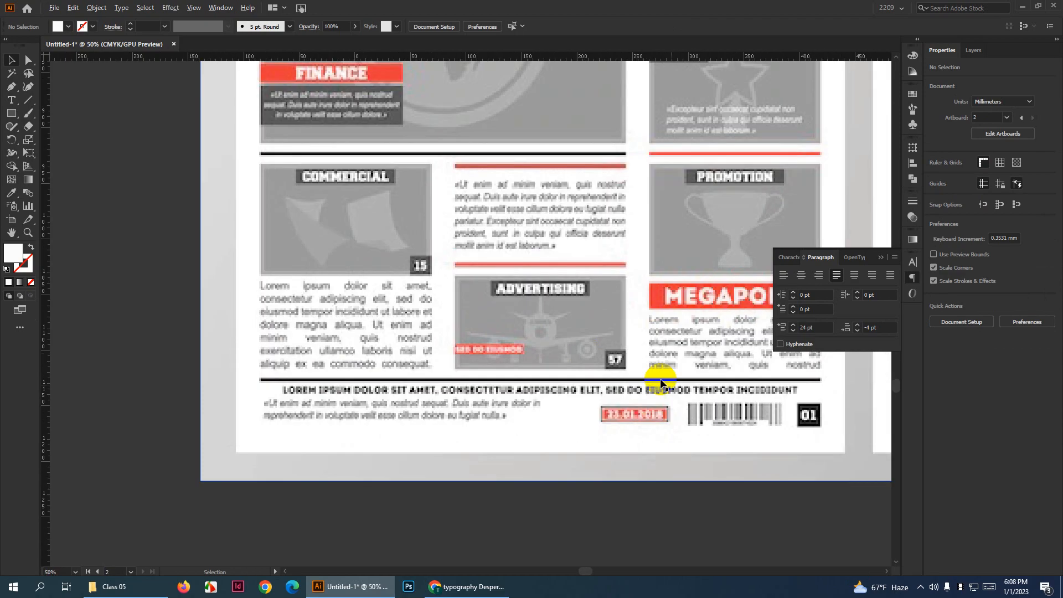
{"action": "scroll", "coordinate": [707, 368], "scroll_direction": "up", "scroll_amount": 3}
{"action": "scroll", "coordinate": [822, 437], "scroll_direction": "up", "scroll_amount": 2}
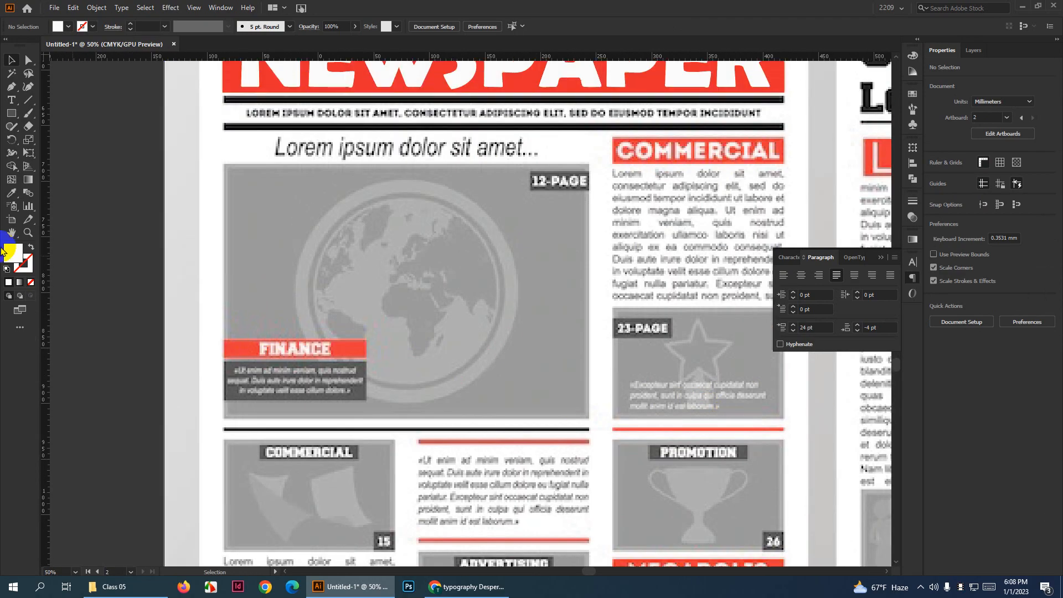
Draw a rectangle about 330 by 231 mm over the globe picture and fill it with a white-to-black radial gradient
{"action": "left_click", "coordinate": [10, 113]}
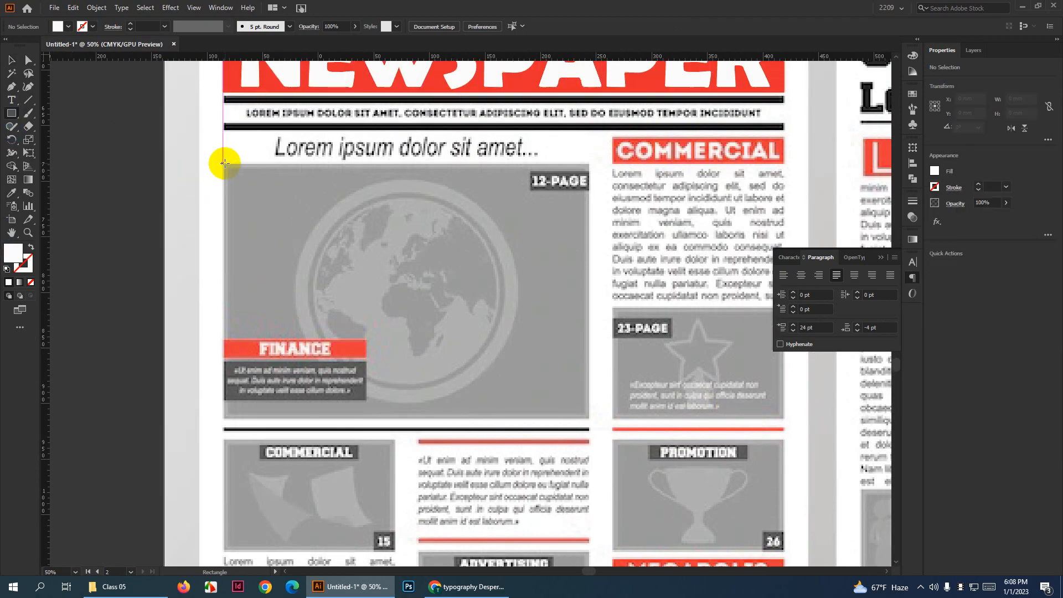
{"action": "left_click_drag", "start_coordinate": [224, 162], "coordinate": [590, 420]}
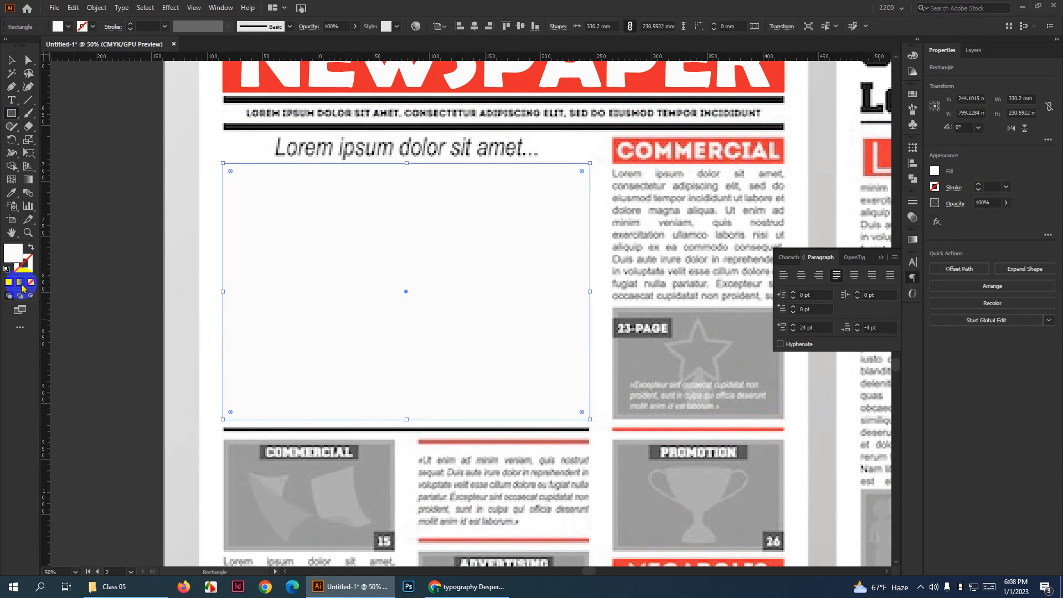
{"action": "left_click", "coordinate": [21, 283]}
{"action": "left_click", "coordinate": [12, 60]}
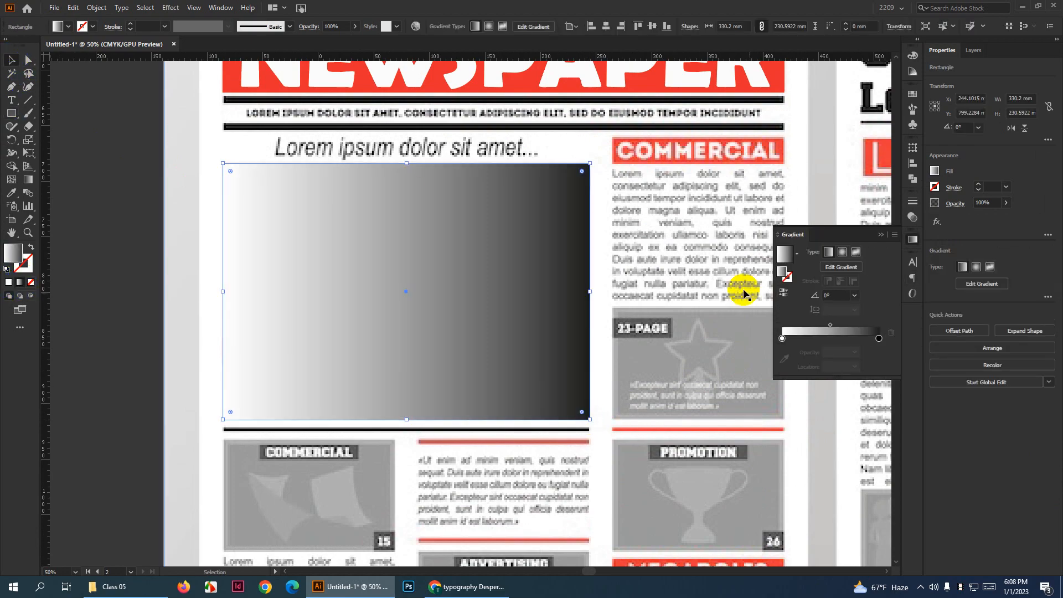
{"action": "left_click", "coordinate": [841, 252]}
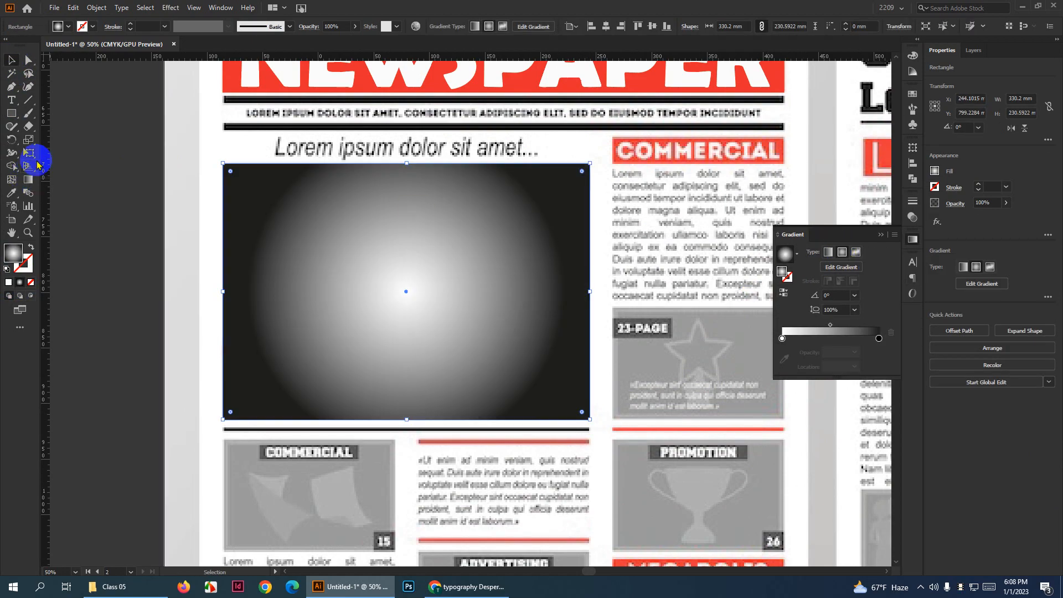
Redraw the radial gradient from just above the rectangle's centre to far below its lower edge, then deselect the rectangle
{"action": "left_click", "coordinate": [27, 185]}
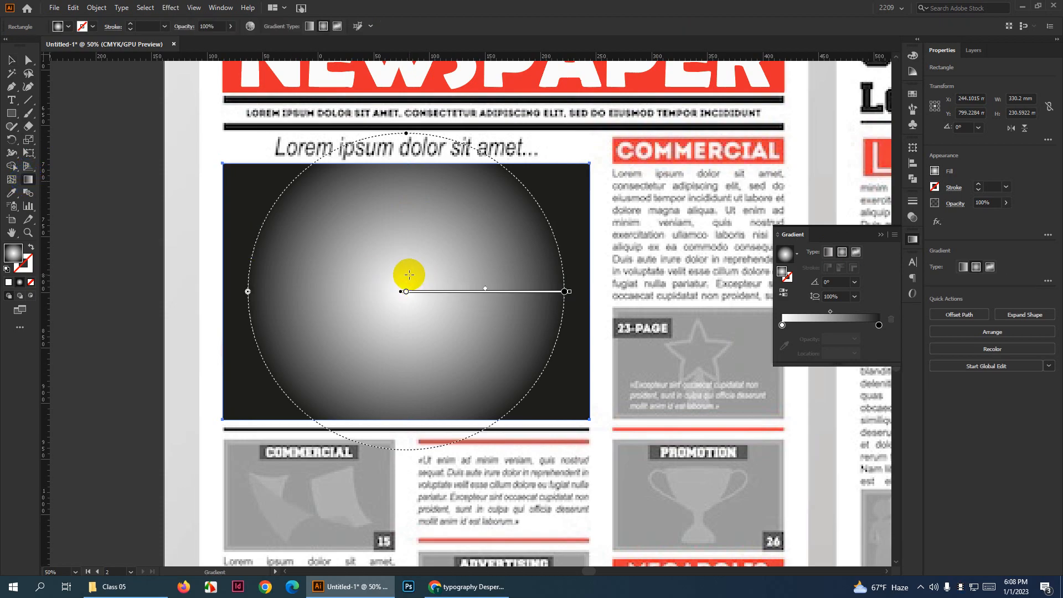
{"action": "left_click_drag", "start_coordinate": [408, 278], "coordinate": [413, 519]}
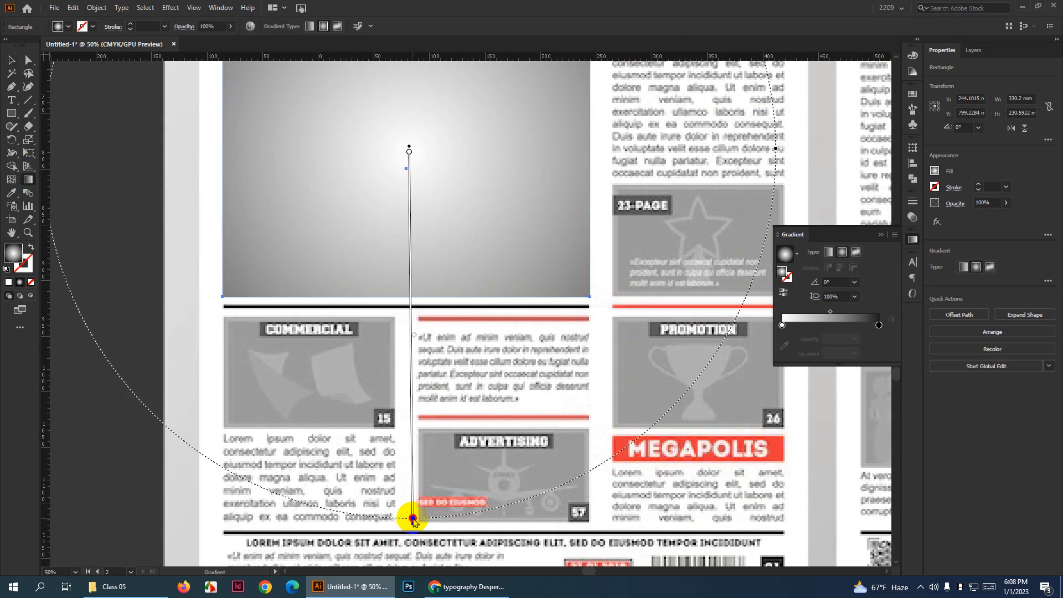
{"action": "left_click", "coordinate": [11, 59]}
{"action": "scroll", "coordinate": [377, 406], "scroll_direction": "down", "scroll_amount": 3}
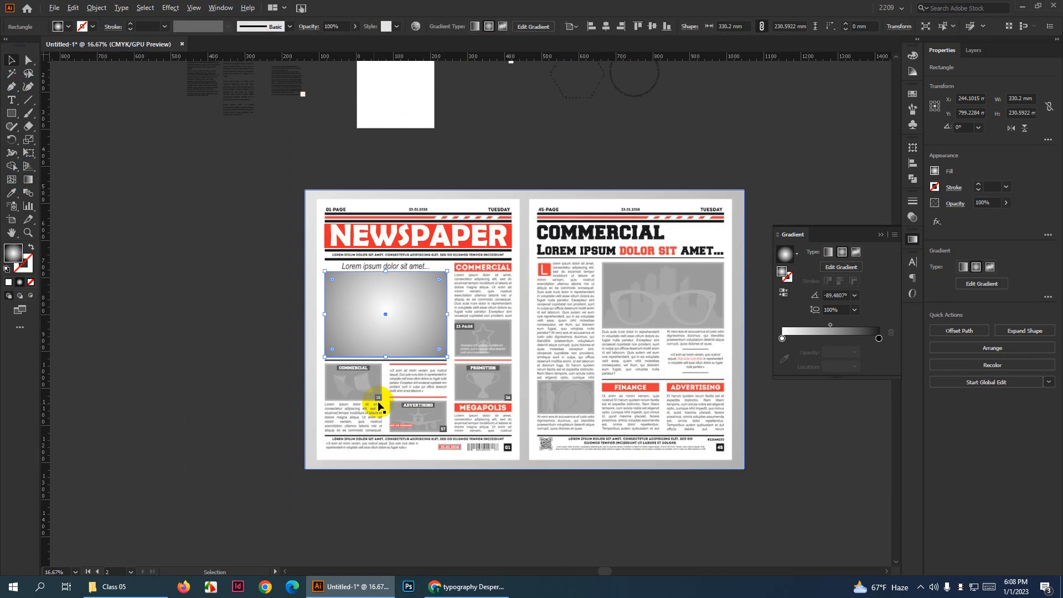
{"action": "left_click", "coordinate": [254, 411]}
{"action": "scroll", "coordinate": [503, 375], "scroll_direction": "up", "scroll_amount": 1}
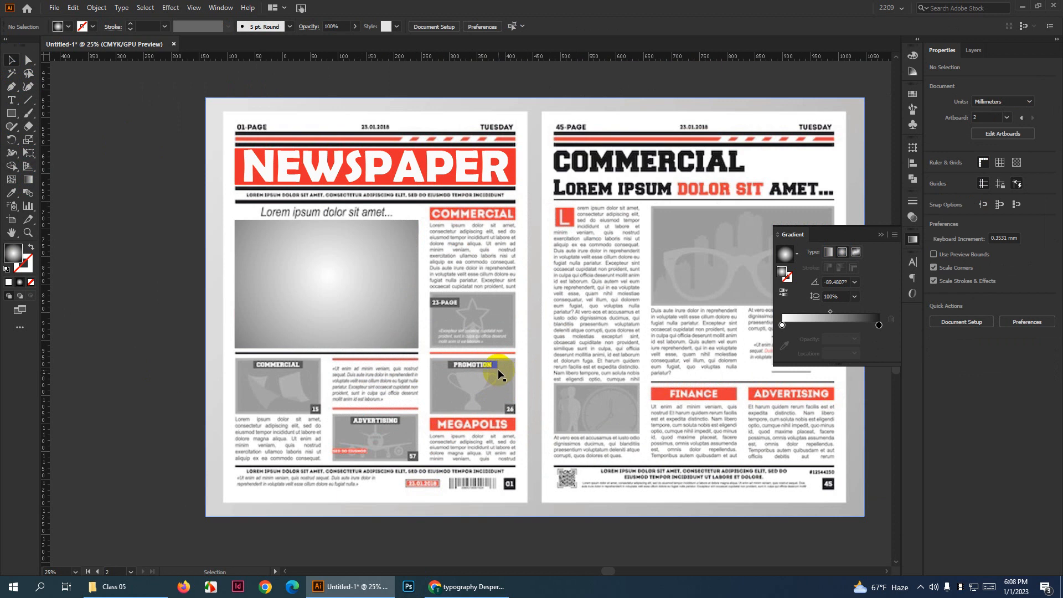
Compare the gradient rectangle with the other grey picture boxes across the two pages
{"action": "left_click", "coordinate": [349, 283]}
{"action": "scroll", "coordinate": [346, 277], "scroll_direction": "up", "scroll_amount": 2}
{"action": "scroll", "coordinate": [439, 361], "scroll_direction": "down", "scroll_amount": 2}
{"action": "scroll", "coordinate": [406, 372], "scroll_direction": "down", "scroll_amount": 2}
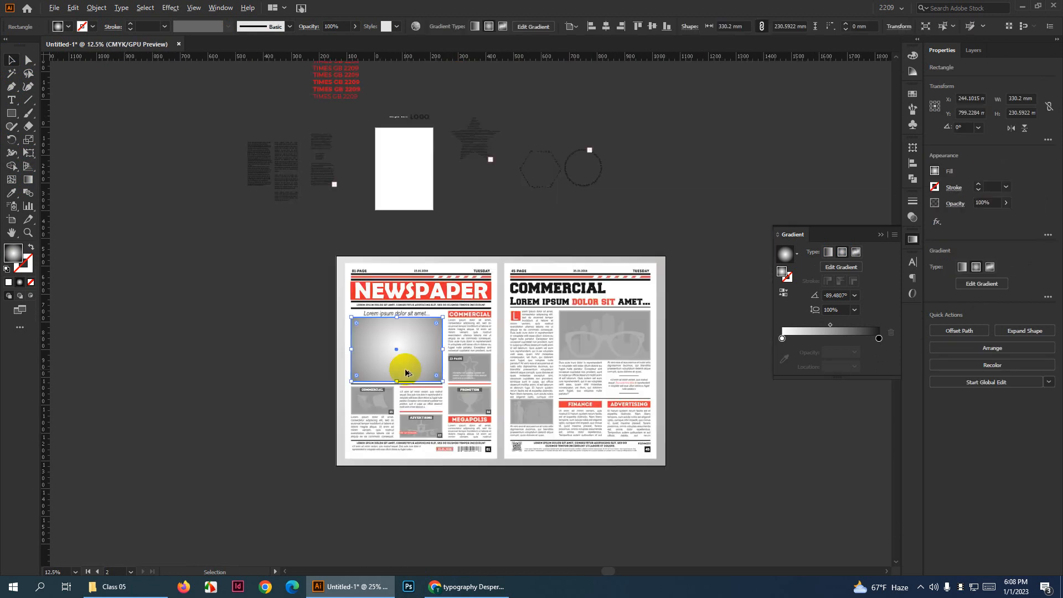
{"action": "left_click", "coordinate": [233, 360]}
{"action": "scroll", "coordinate": [396, 385], "scroll_direction": "down", "scroll_amount": 2}
{"action": "scroll", "coordinate": [408, 380], "scroll_direction": "up", "scroll_amount": 6}
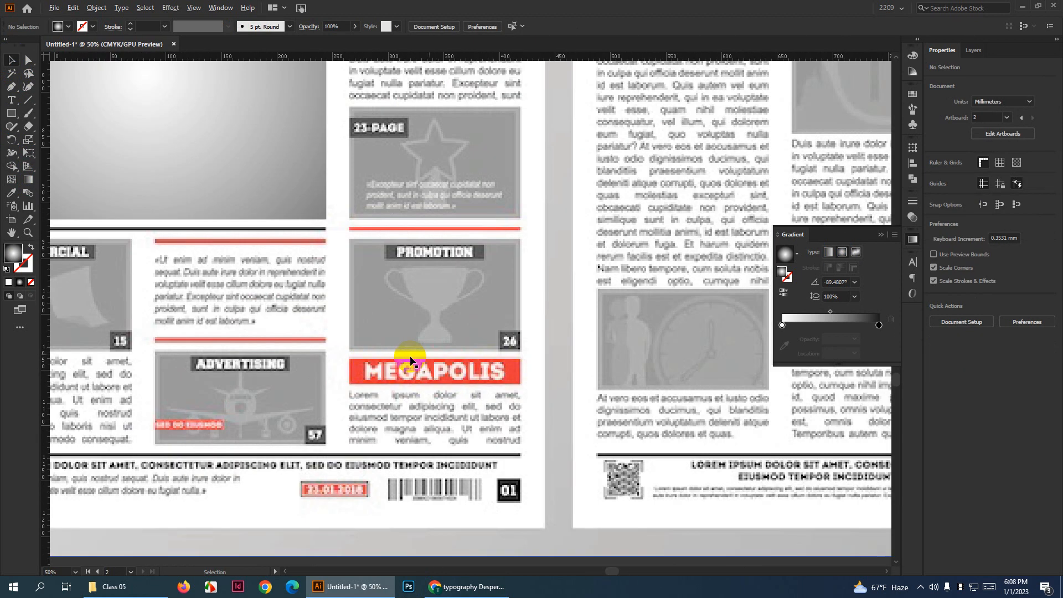
{"action": "scroll", "coordinate": [454, 282], "scroll_direction": "up", "scroll_amount": 2}
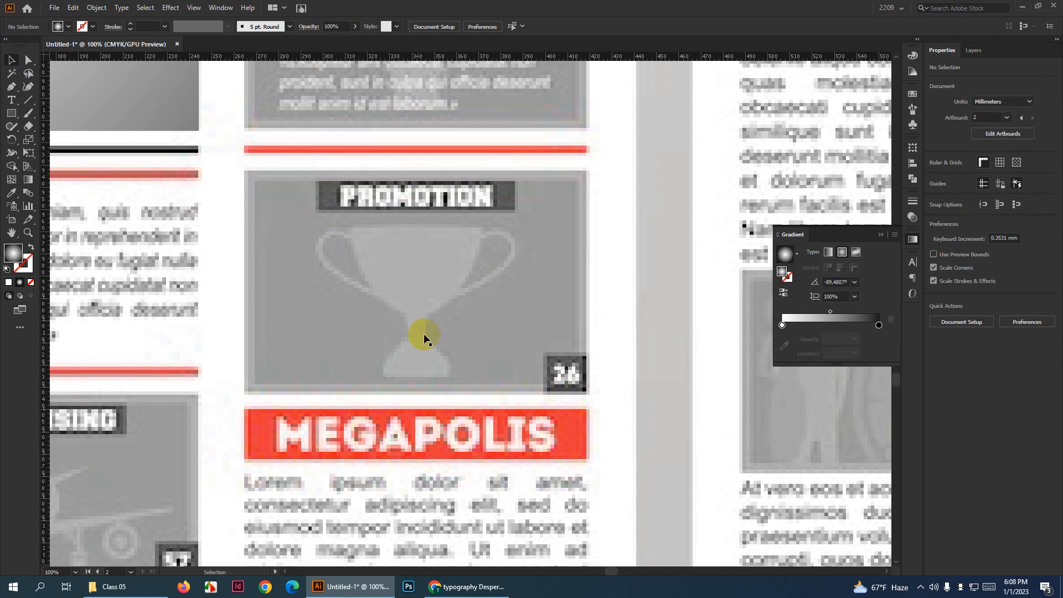
{"action": "scroll", "coordinate": [423, 333], "scroll_direction": "up", "scroll_amount": 2}
{"action": "scroll", "coordinate": [452, 355], "scroll_direction": "down", "scroll_amount": 6}
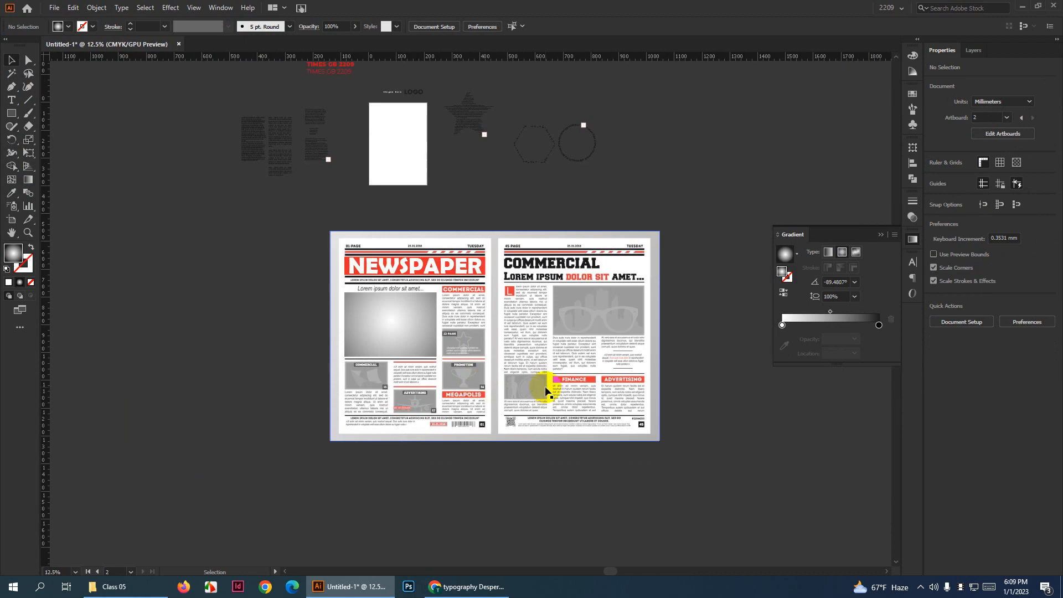
{"action": "scroll", "coordinate": [467, 404], "scroll_direction": "up", "scroll_amount": 1}
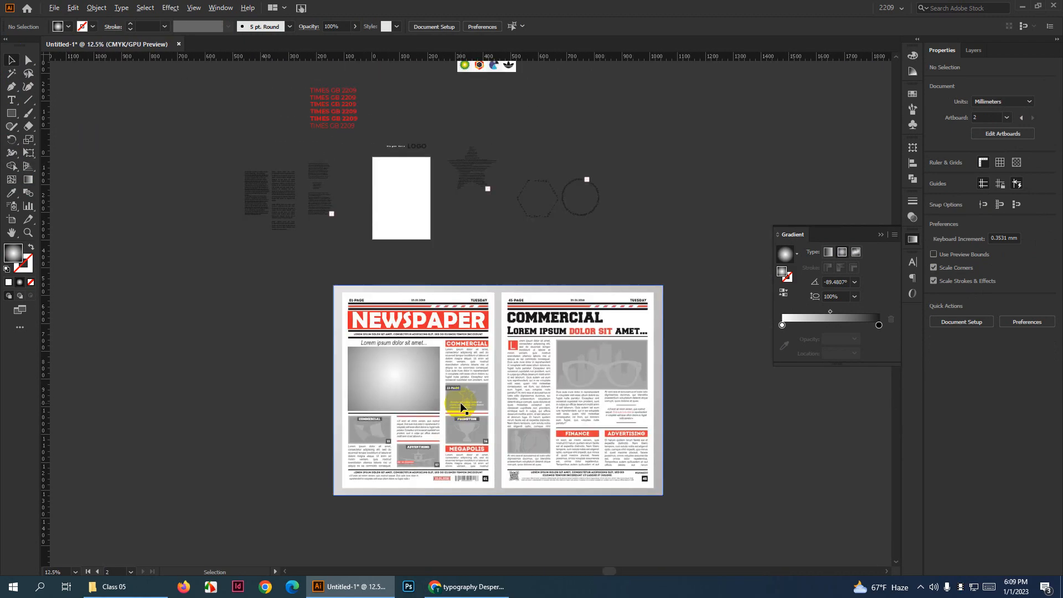
Move the gradient rectangle off the front page to the empty area beside it and deselect it
{"action": "left_click_drag", "start_coordinate": [414, 390], "coordinate": [275, 392]}
{"action": "left_click", "coordinate": [279, 434]}
{"action": "scroll", "coordinate": [552, 399], "scroll_direction": "up", "scroll_amount": 4}
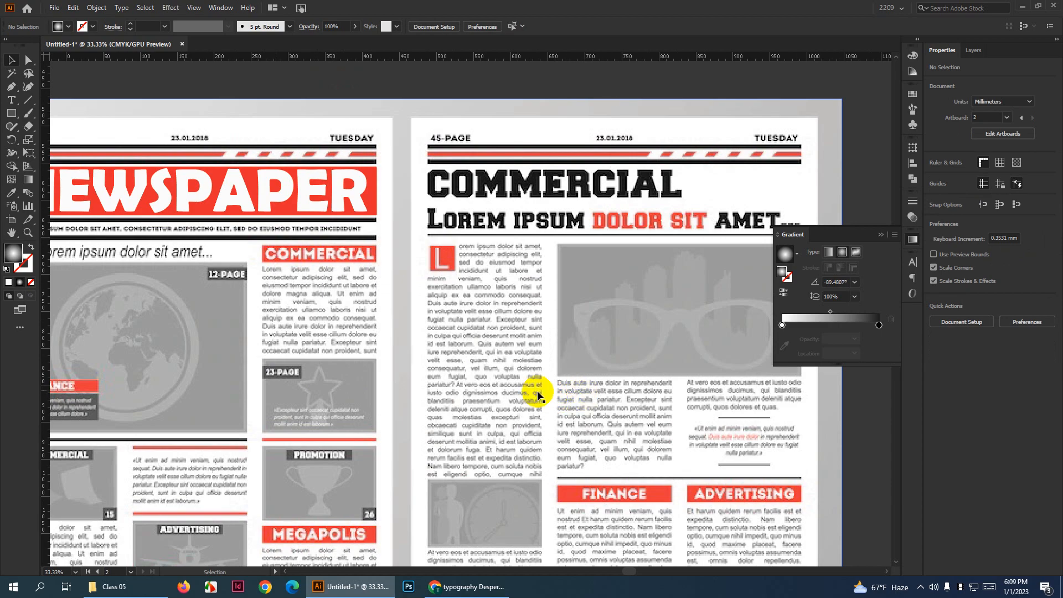
Draw a text frame about 153 by 117 mm over the body copy below COMMERCIAL, using 10 pt Montserrat
{"action": "scroll", "coordinate": [415, 375], "scroll_direction": "down", "scroll_amount": 2}
{"action": "scroll", "coordinate": [314, 293], "scroll_direction": "up", "scroll_amount": 2}
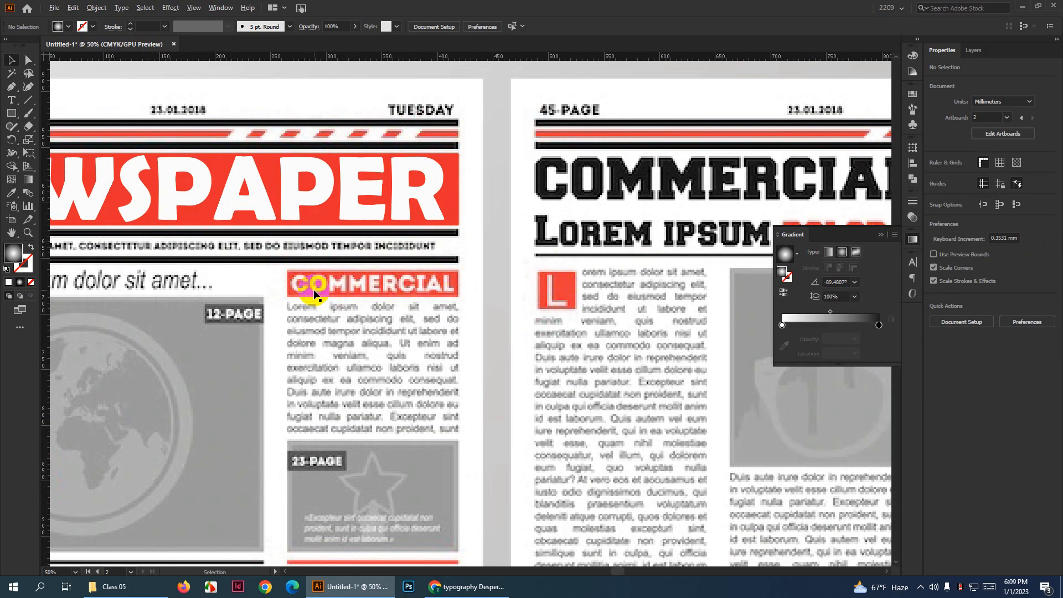
{"action": "left_click", "coordinate": [10, 101]}
{"action": "scroll", "coordinate": [517, 386], "scroll_direction": "up", "scroll_amount": 1}
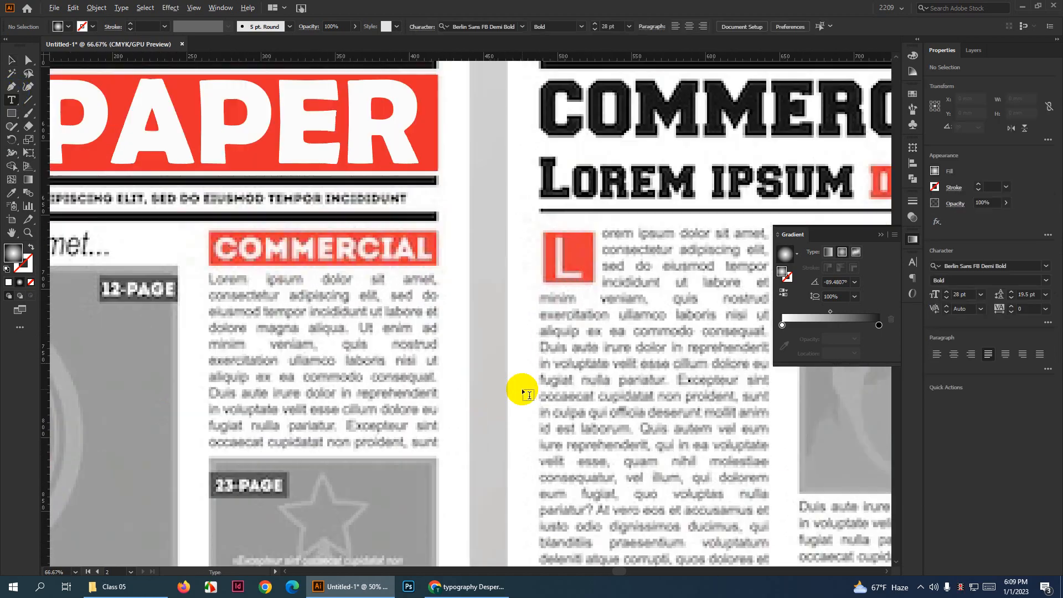
{"action": "left_click", "coordinate": [630, 26]}
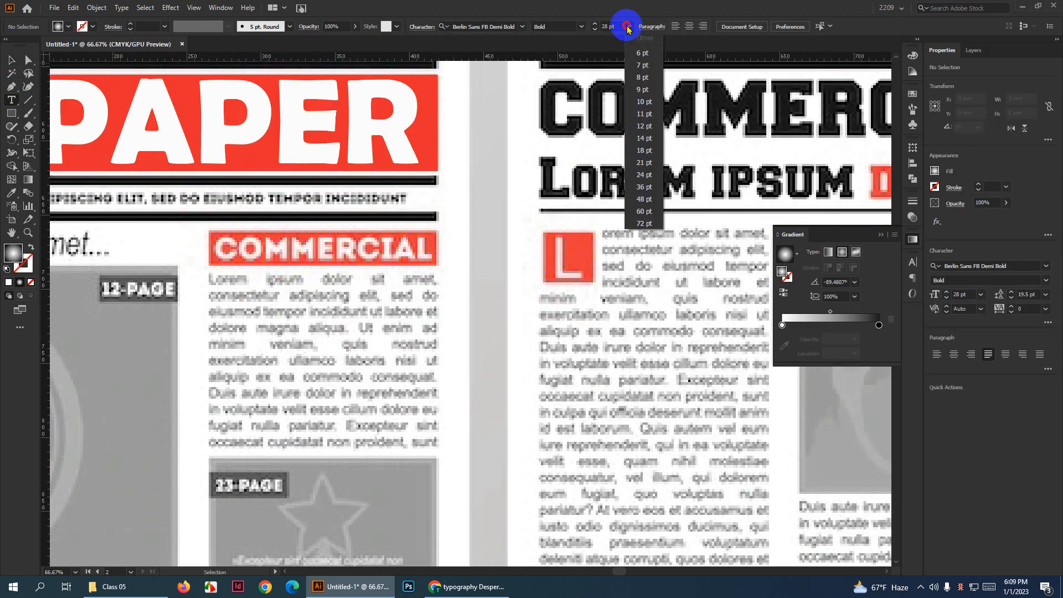
{"action": "left_click", "coordinate": [644, 102]}
{"action": "left_click", "coordinate": [524, 29]}
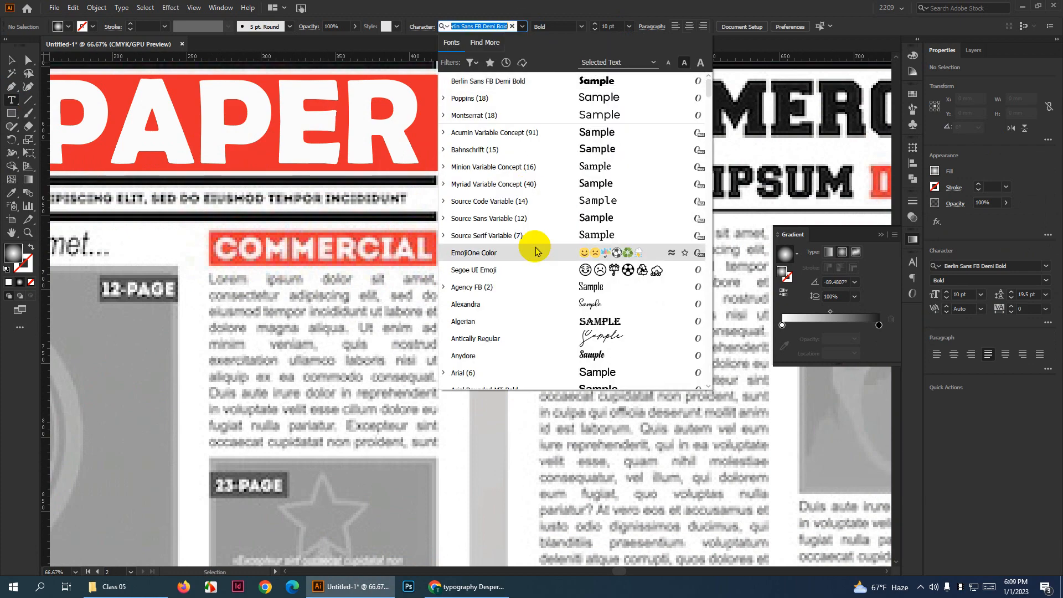
{"action": "left_click", "coordinate": [525, 131]}
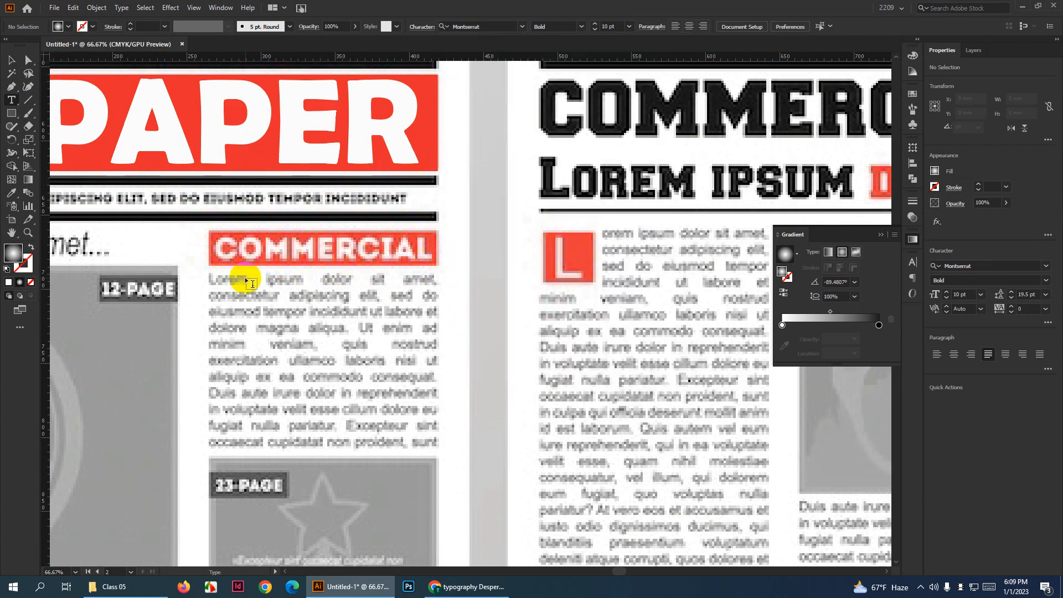
{"action": "left_click_drag", "start_coordinate": [213, 277], "coordinate": [438, 448]}
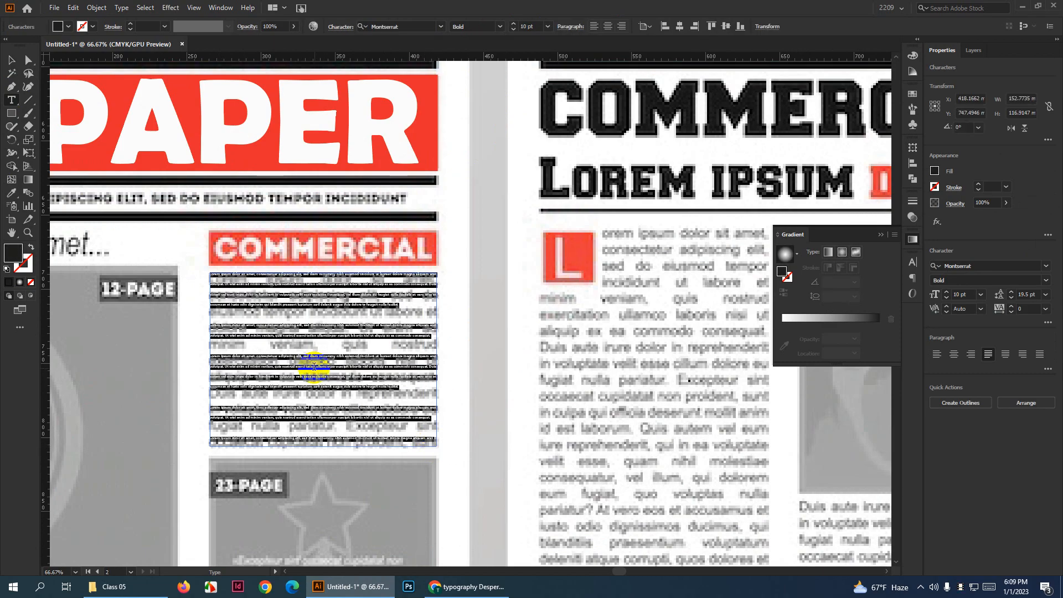
Enlarge the placeholder text below COMMERCIAL to 28 pt and delete its text frame
{"action": "scroll", "coordinate": [349, 346], "scroll_direction": "up", "scroll_amount": 1}
{"action": "left_click", "coordinate": [14, 62]}
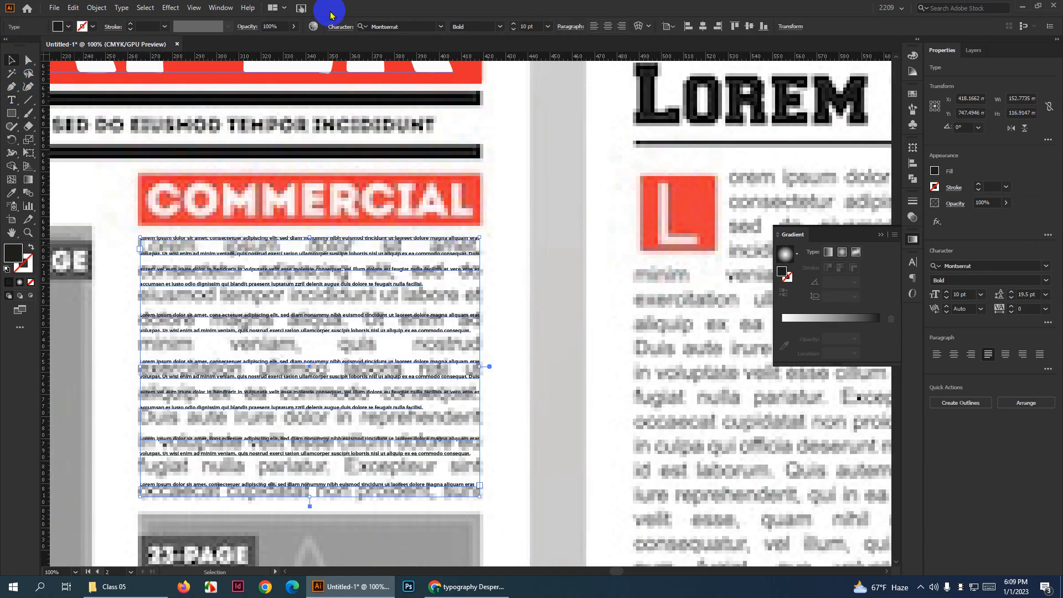
{"action": "scroll", "coordinate": [523, 23], "scroll_direction": "up", "scroll_amount": 13}
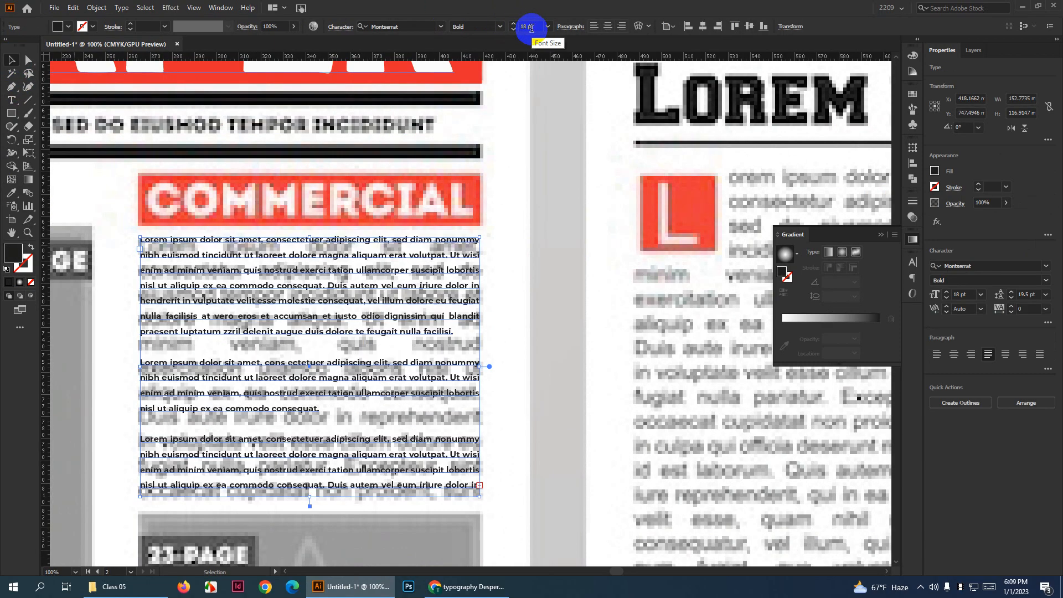
{"action": "scroll", "coordinate": [529, 24], "scroll_direction": "up", "scroll_amount": 3}
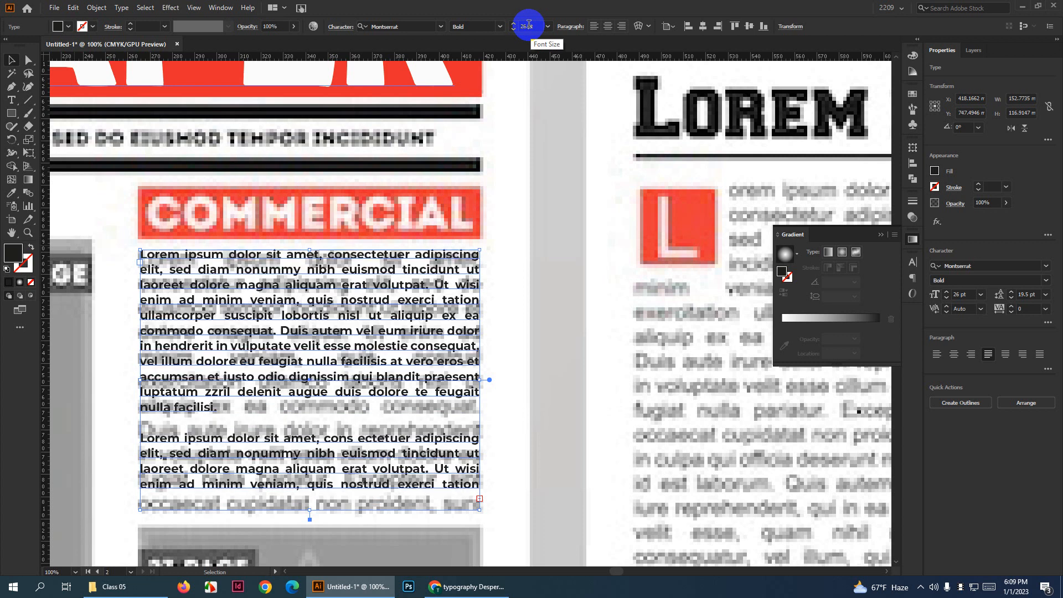
{"action": "scroll", "coordinate": [529, 24], "scroll_direction": "up", "scroll_amount": 1}
{"action": "scroll", "coordinate": [530, 24], "scroll_direction": "up", "scroll_amount": 1}
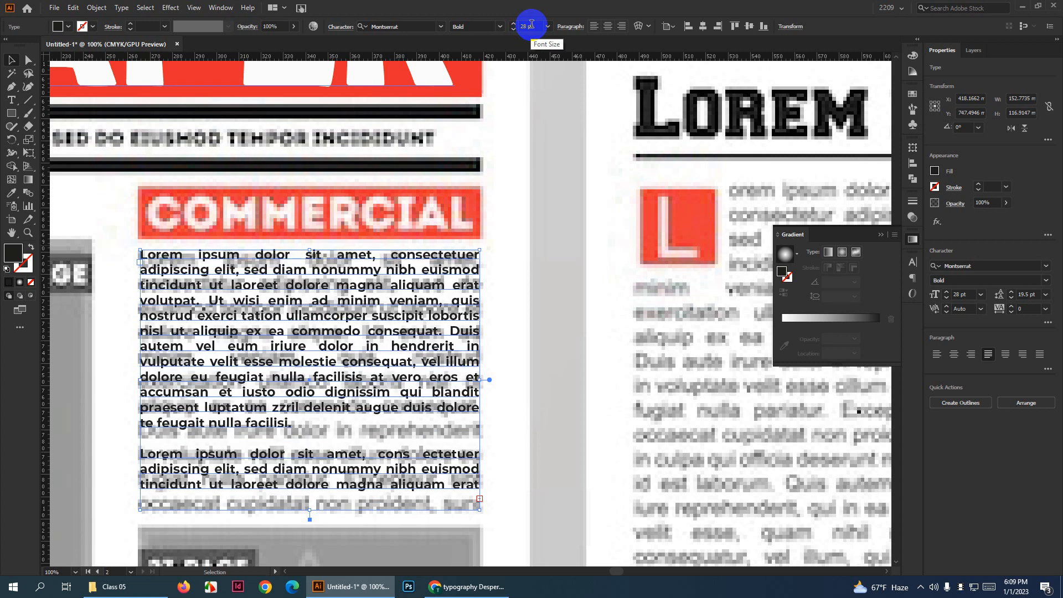
{"action": "scroll", "coordinate": [529, 24], "scroll_direction": "down", "scroll_amount": 1}
{"action": "scroll", "coordinate": [529, 24], "scroll_direction": "up", "scroll_amount": 1}
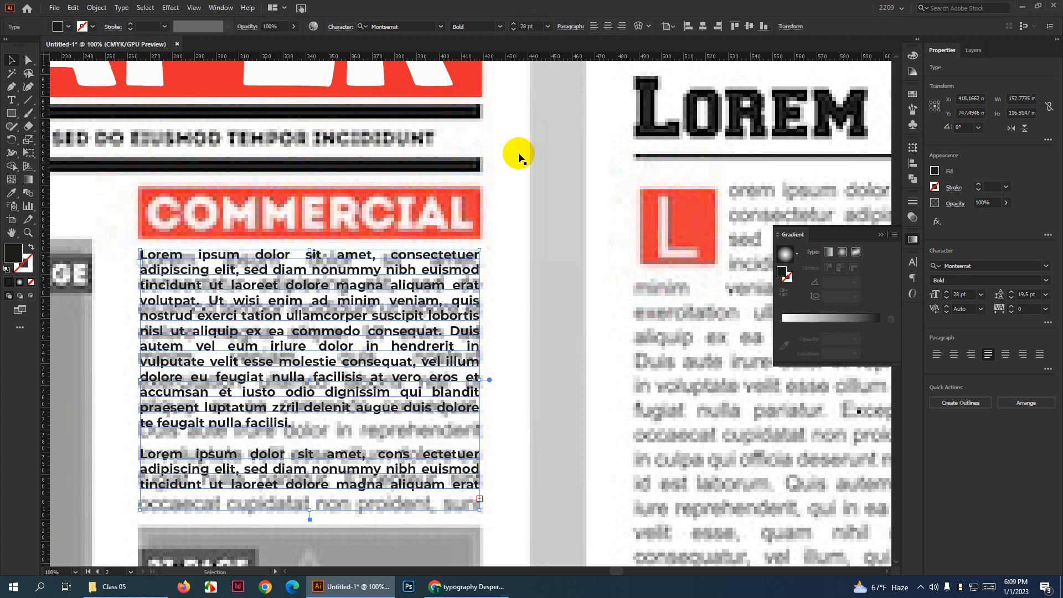
{"action": "key", "text": "Delete"}
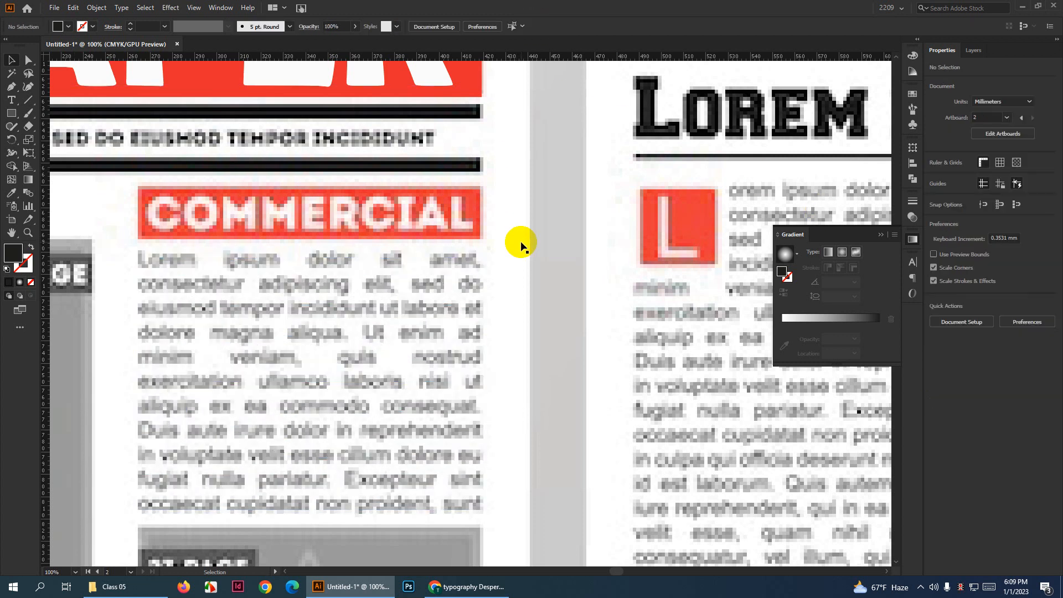
Draw a text frame about 154 by 117 mm below COMMERCIAL, enlarge its placeholder text to 43 pt, and delete the frame
{"action": "left_click", "coordinate": [13, 99]}
{"action": "left_click_drag", "start_coordinate": [139, 250], "coordinate": [481, 507]}
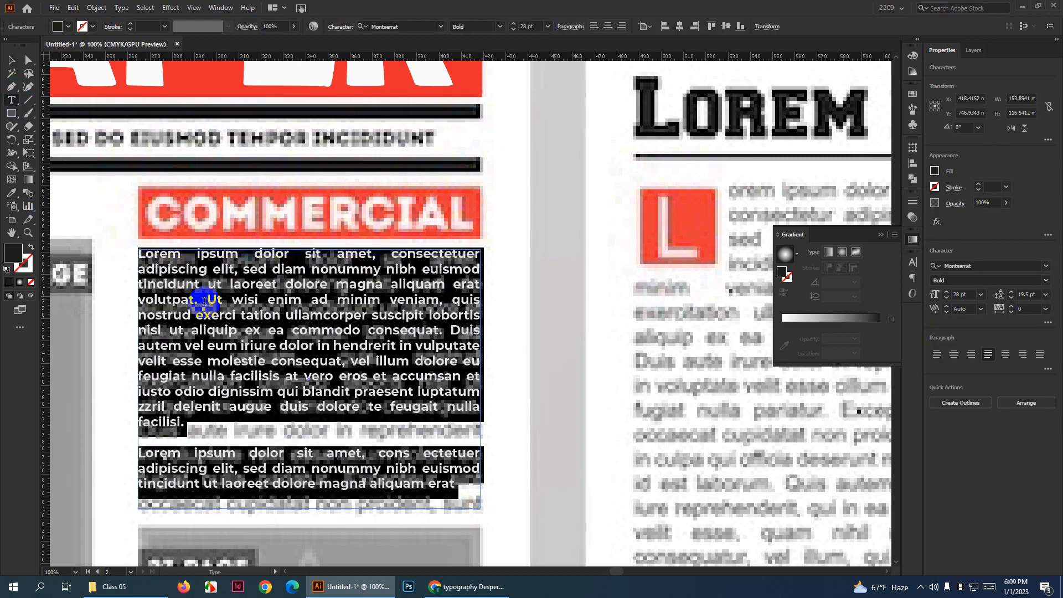
{"action": "left_click", "coordinate": [14, 65]}
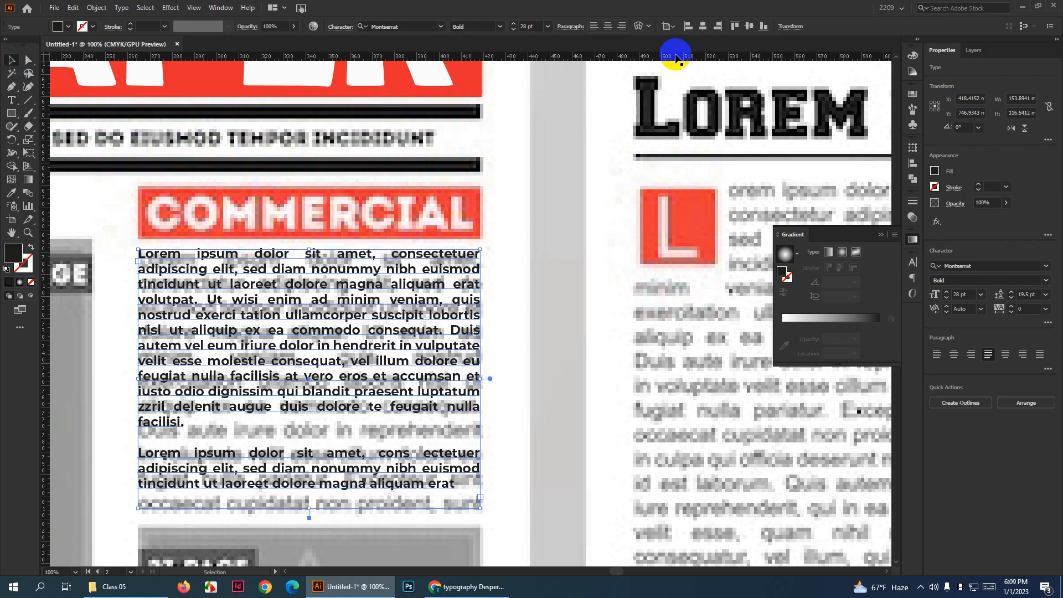
{"action": "scroll", "coordinate": [532, 25], "scroll_direction": "up", "scroll_amount": 15}
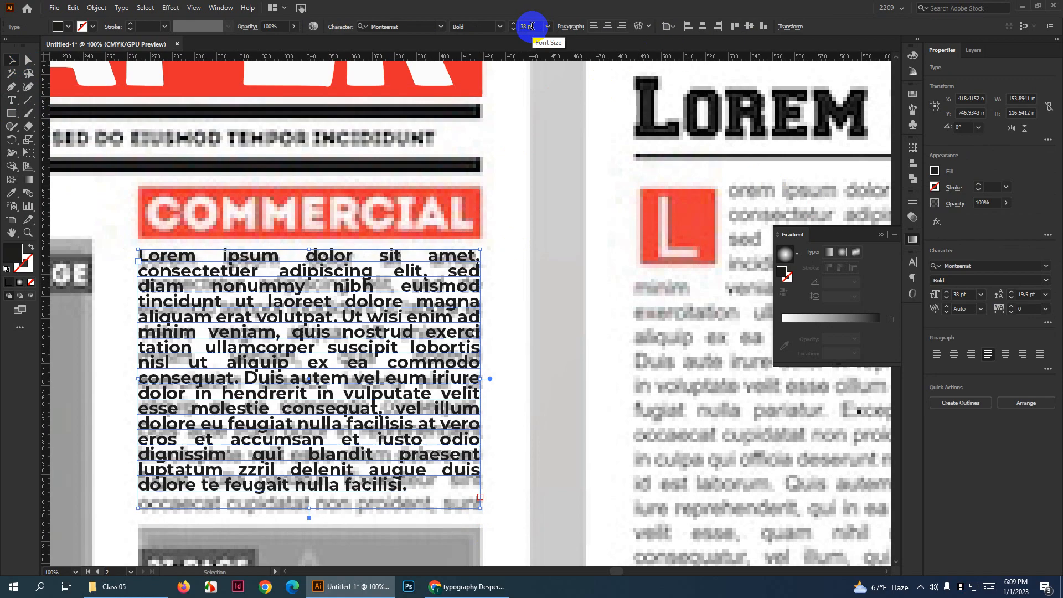
{"action": "key", "text": "Delete"}
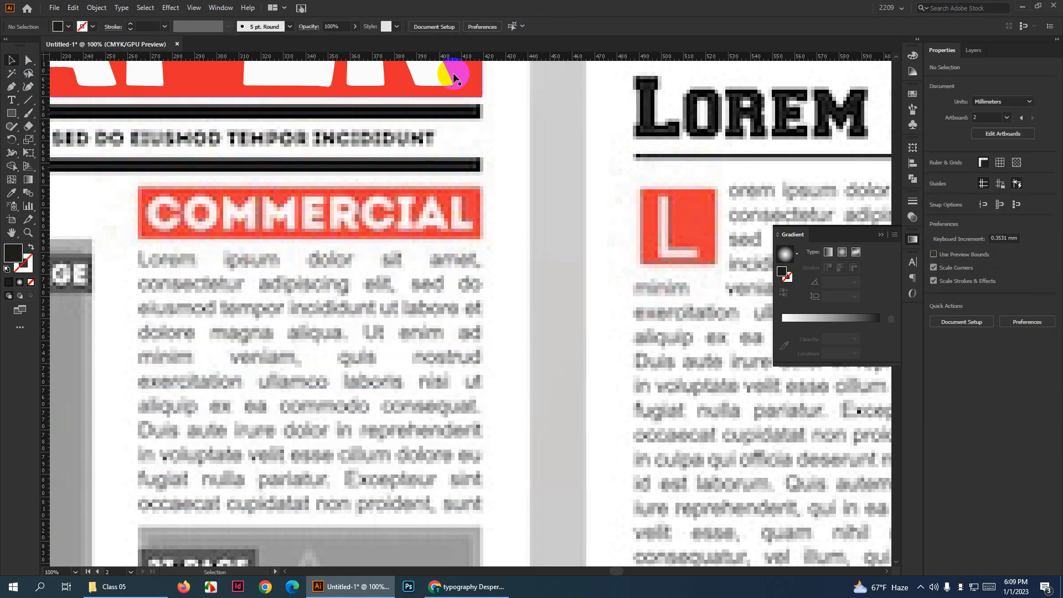
Draw a text frame about 155 by 119 mm over the body copy below COMMERCIAL, using 43 pt Montserrat Bold
{"action": "left_click", "coordinate": [12, 100]}
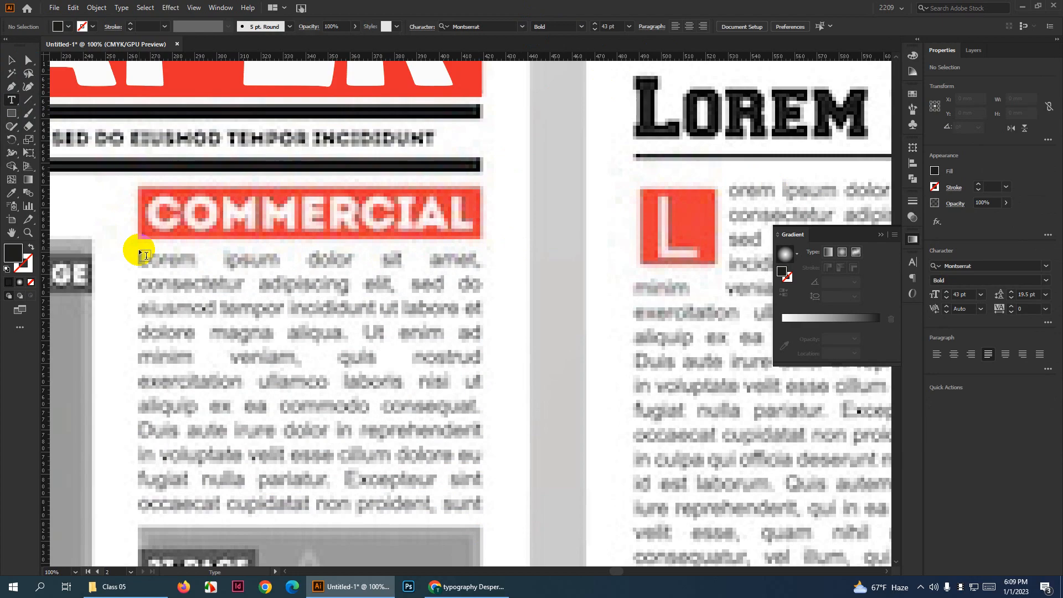
{"action": "left_click_drag", "start_coordinate": [140, 249], "coordinate": [482, 510]}
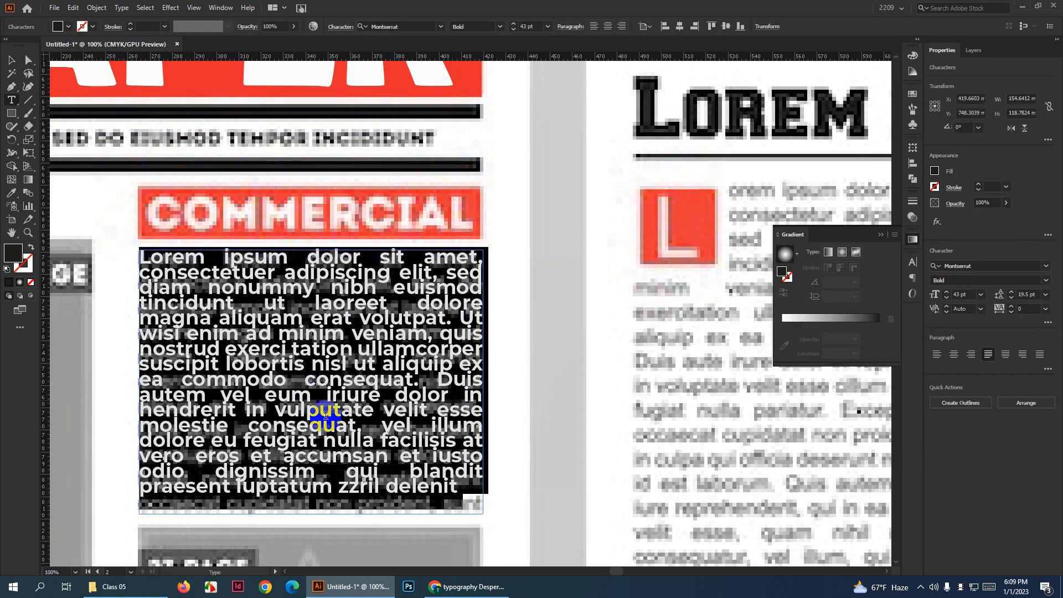
{"action": "left_click", "coordinate": [10, 61]}
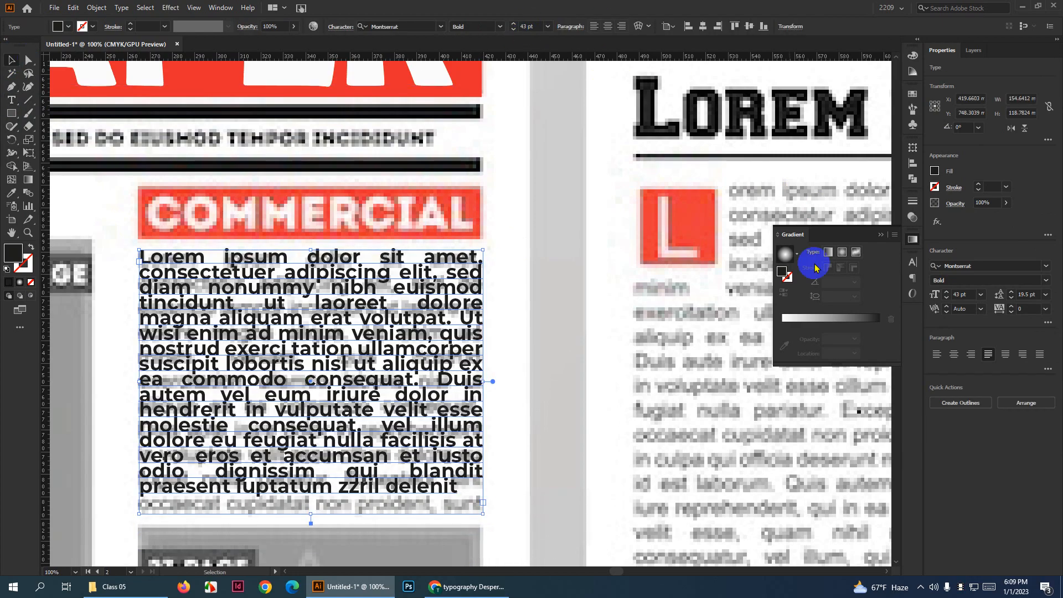
Set the leading of the placeholder text below COMMERCIAL to 60.2 pt, 1.4 times its size, and delete the frame
{"action": "left_click", "coordinate": [342, 28]}
{"action": "left_click", "coordinate": [331, 77]}
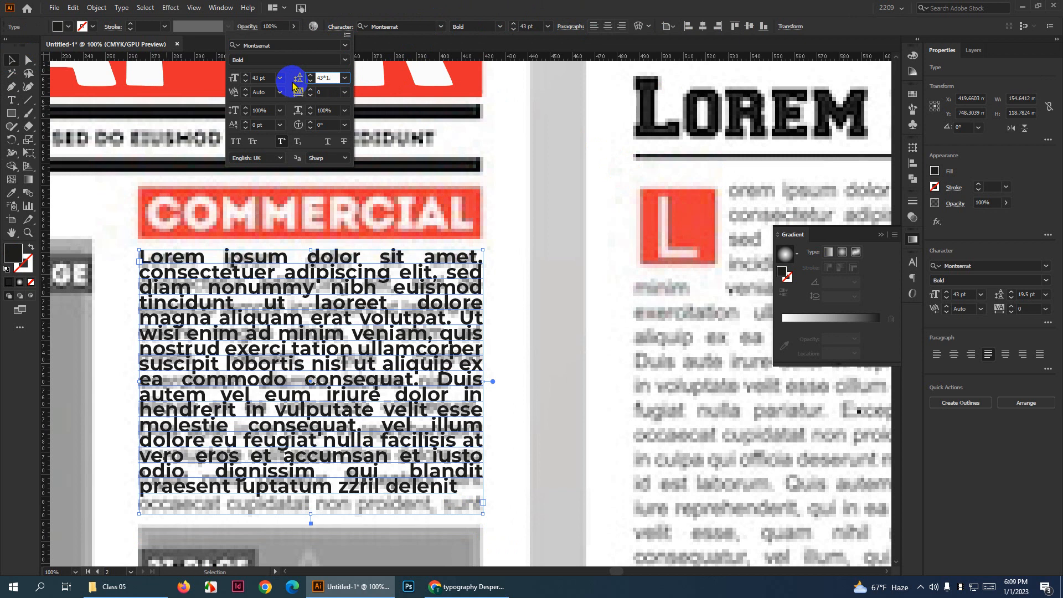
{"action": "key", "text": "Return"}
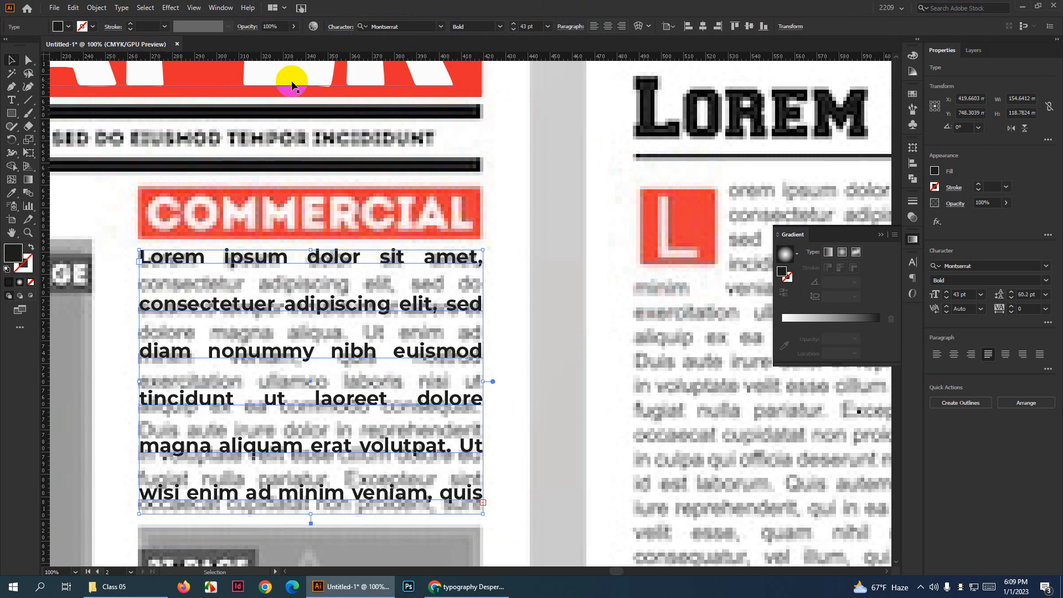
{"action": "scroll", "coordinate": [415, 329], "scroll_direction": "down", "scroll_amount": 2}
{"action": "scroll", "coordinate": [374, 361], "scroll_direction": "up", "scroll_amount": 4}
{"action": "scroll", "coordinate": [373, 365], "scroll_direction": "down", "scroll_amount": 4}
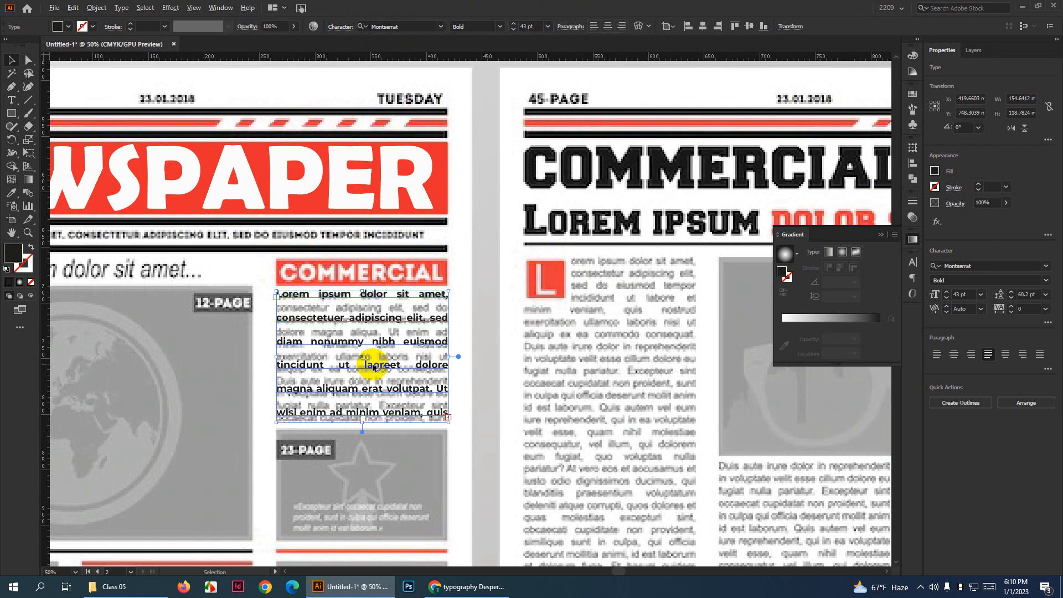
{"action": "scroll", "coordinate": [374, 366], "scroll_direction": "down", "scroll_amount": 1}
{"action": "scroll", "coordinate": [380, 368], "scroll_direction": "up", "scroll_amount": 2}
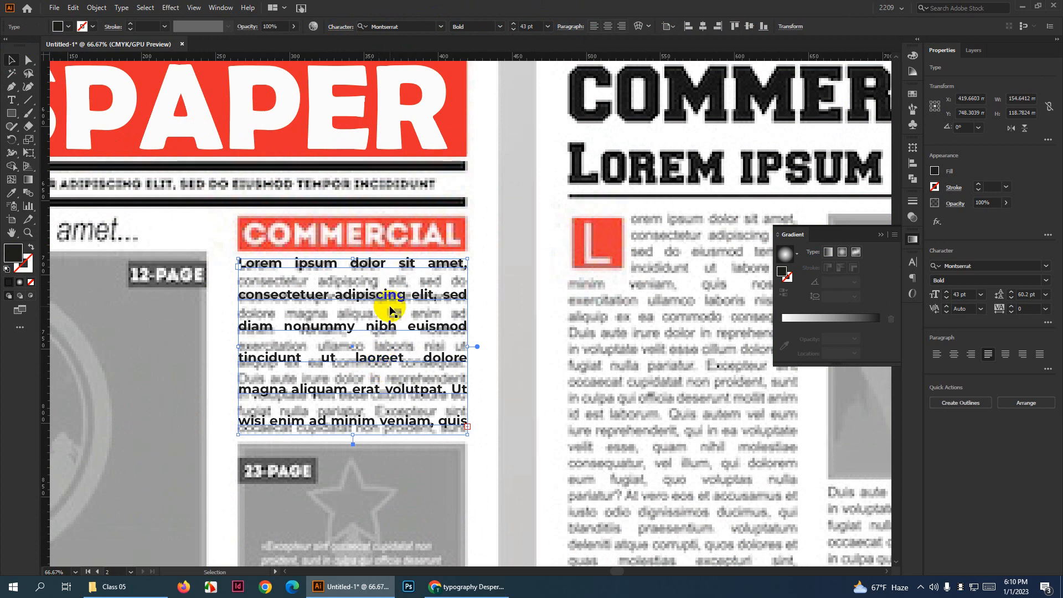
{"action": "key", "text": "Delete"}
Examine the body text columns and picture boxes on the lower half of the newspaper pages
{"action": "scroll", "coordinate": [325, 334], "scroll_direction": "down", "scroll_amount": 4}
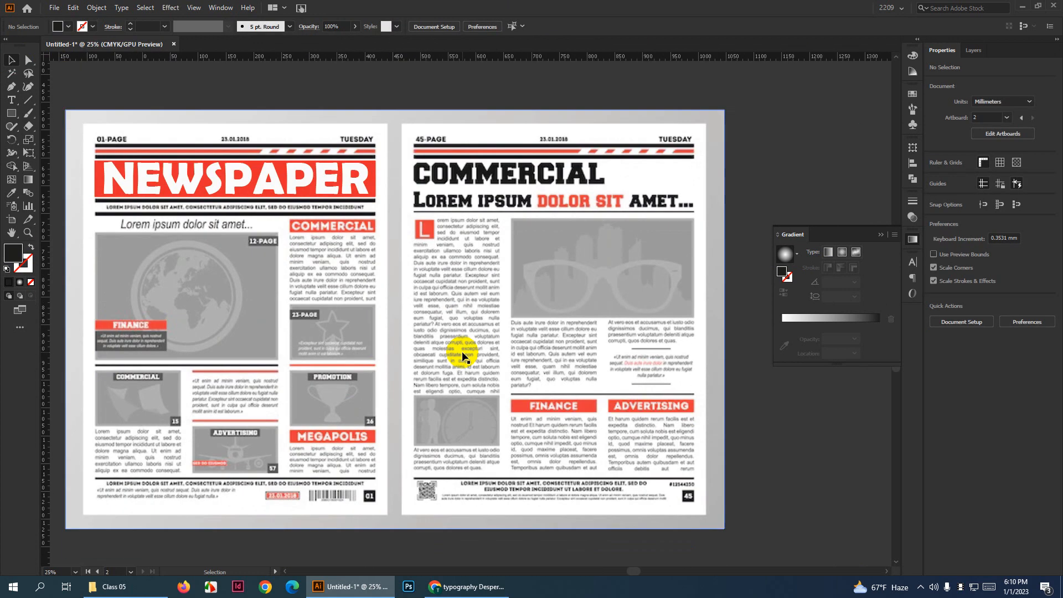
{"action": "scroll", "coordinate": [181, 422], "scroll_direction": "up", "scroll_amount": 4}
{"action": "scroll", "coordinate": [240, 427], "scroll_direction": "down", "scroll_amount": 2}
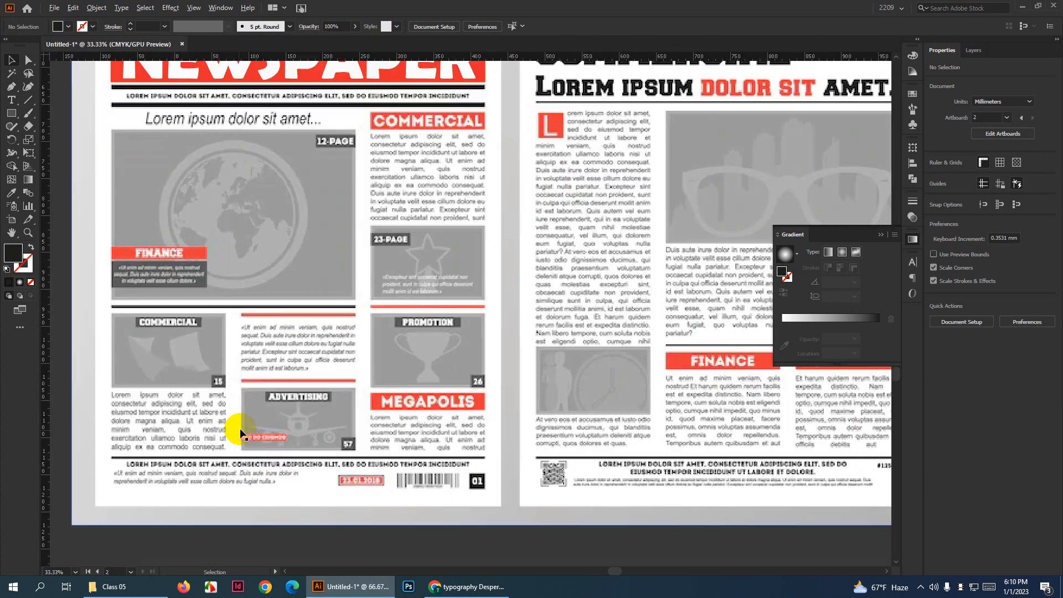
{"action": "scroll", "coordinate": [106, 451], "scroll_direction": "up", "scroll_amount": 1}
{"action": "scroll", "coordinate": [183, 427], "scroll_direction": "down", "scroll_amount": 2}
{"action": "scroll", "coordinate": [498, 426], "scroll_direction": "up", "scroll_amount": 1}
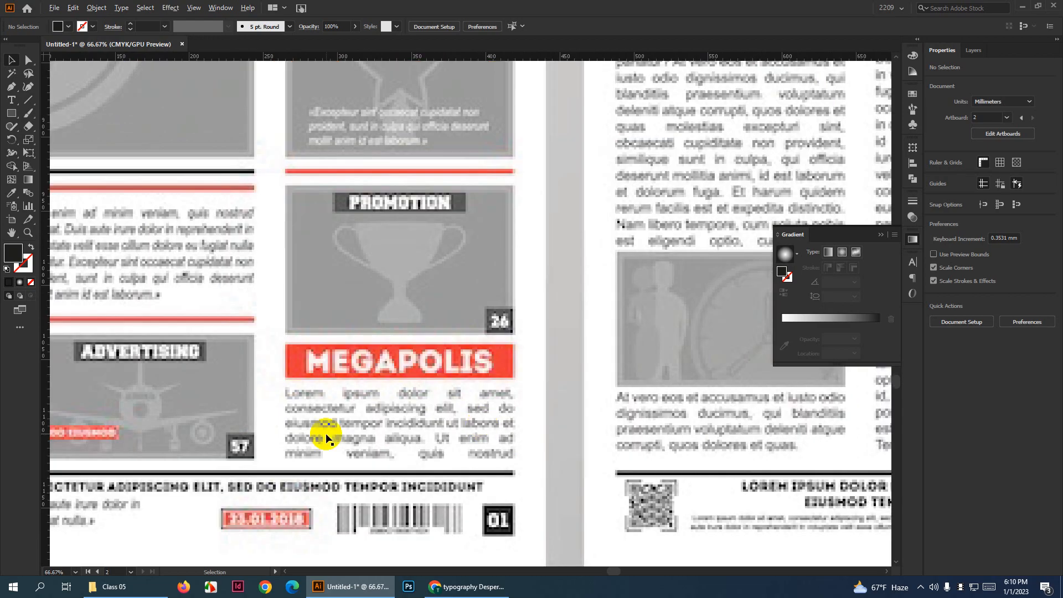
{"action": "scroll", "coordinate": [299, 435], "scroll_direction": "down", "scroll_amount": 2}
{"action": "scroll", "coordinate": [421, 410], "scroll_direction": "up", "scroll_amount": 1}
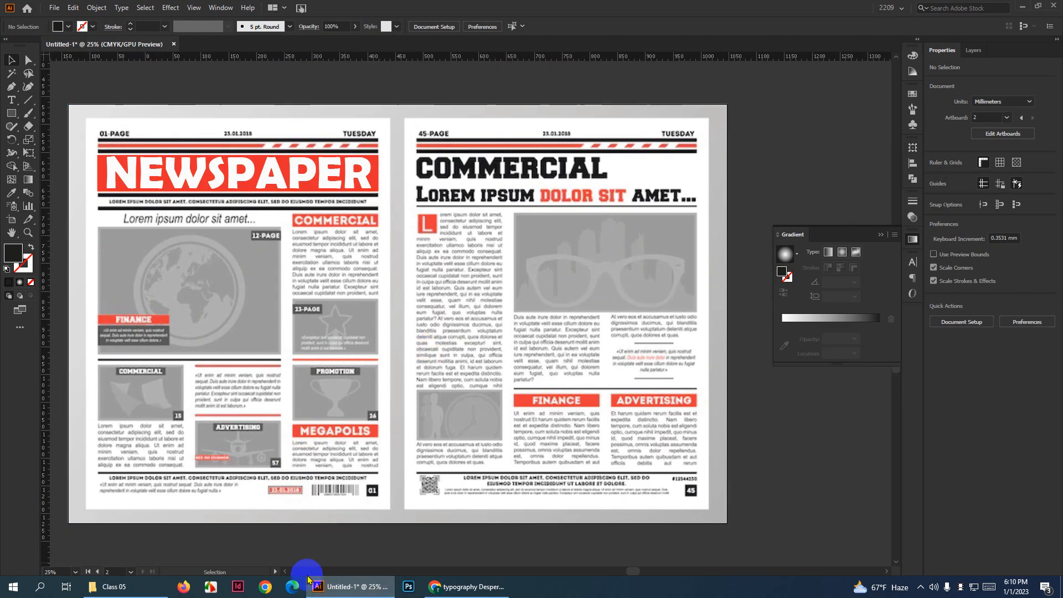
Switch to Chrome, search for "Lorem Ipsum" in a new tab and open lipsum.com
{"action": "left_click", "coordinate": [449, 593]}
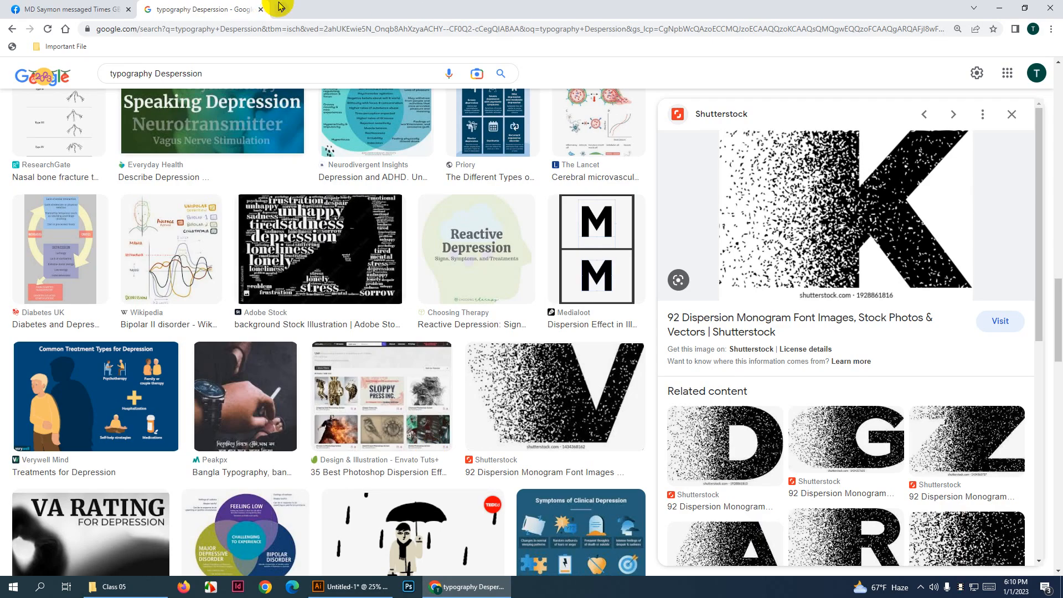
{"action": "left_click", "coordinate": [280, 8]}
{"action": "left_click", "coordinate": [335, 31]}
{"action": "type", "text": "Lorem Ipsum"}
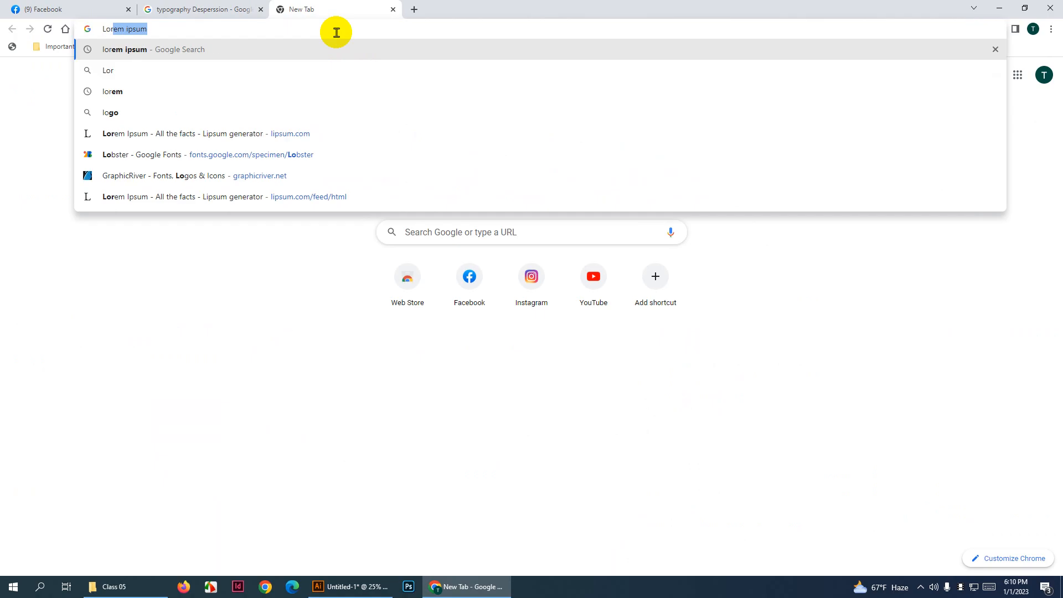
{"action": "key", "text": "Return"}
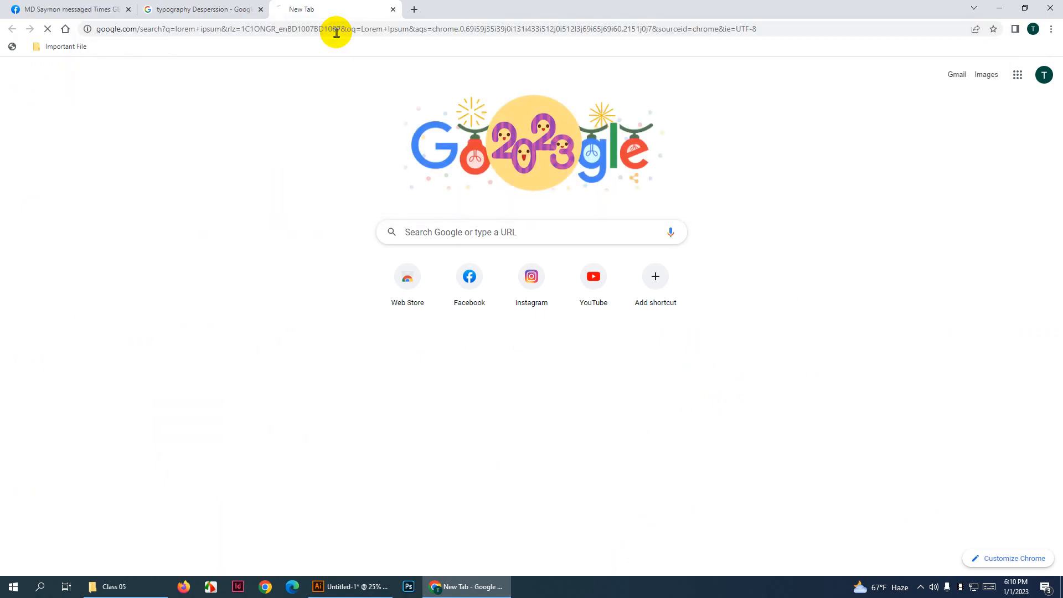
{"action": "left_click", "coordinate": [371, 192]}
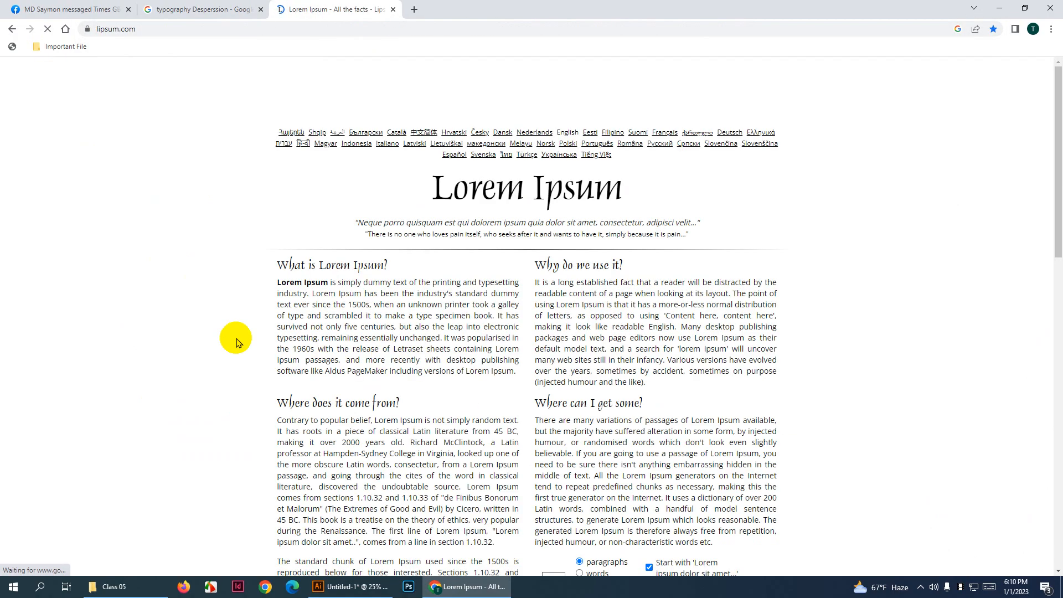
Copy the paragraph under "What is Lorem Ipsum?" and switch back to Illustrator
{"action": "left_click_drag", "start_coordinate": [277, 281], "coordinate": [514, 369]}
{"action": "key", "text": "ctrl+c"}
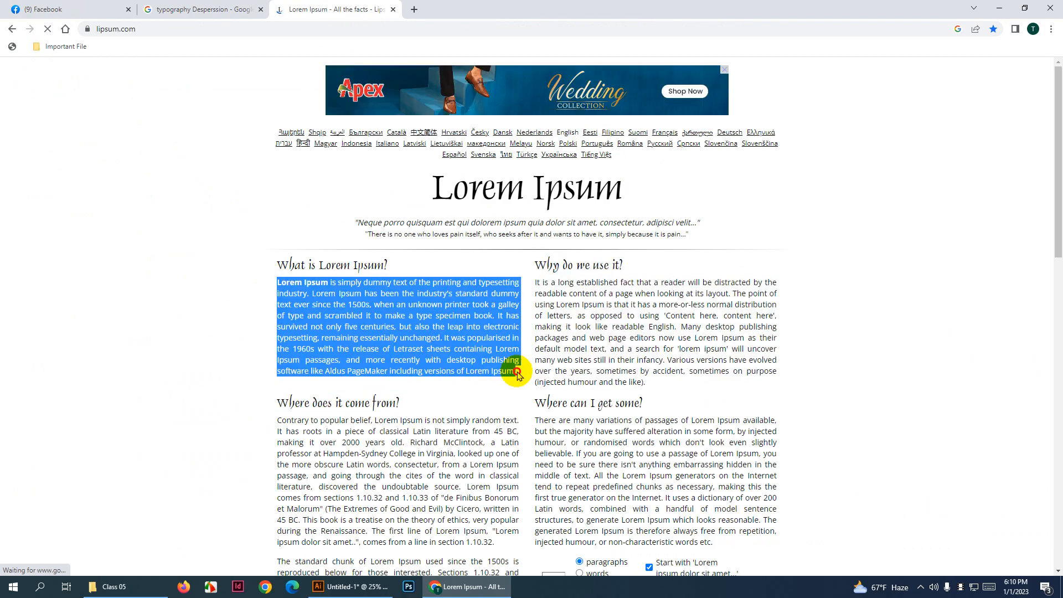
{"action": "left_click", "coordinate": [350, 587]}
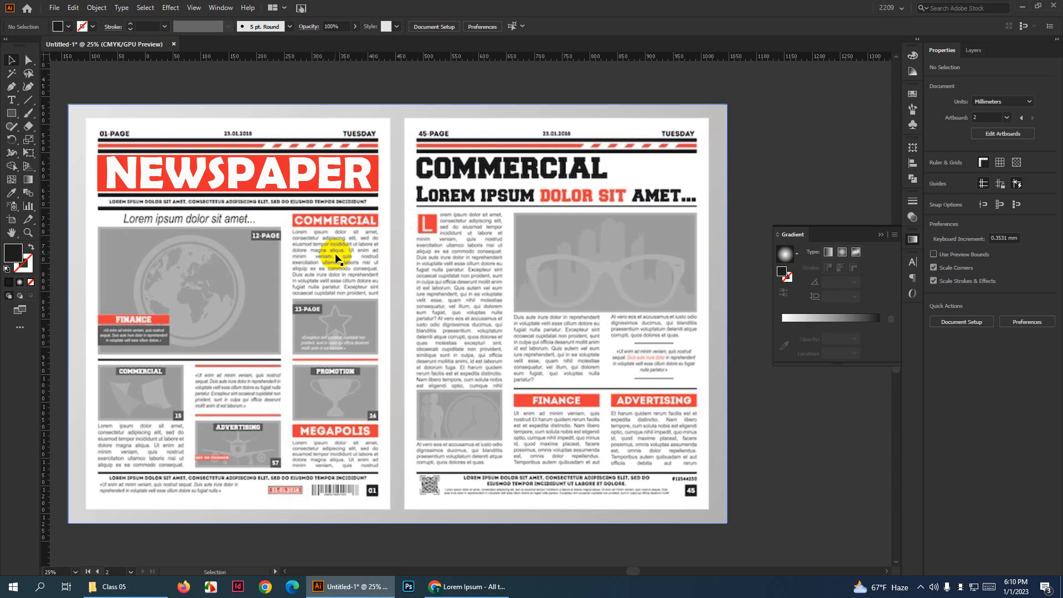
Draw a text frame about 402 by 745 mm in the empty area beside the second page and fill it with the copied paragraph
{"action": "left_click", "coordinate": [11, 100]}
{"action": "key", "text": "ctrl+minus"}
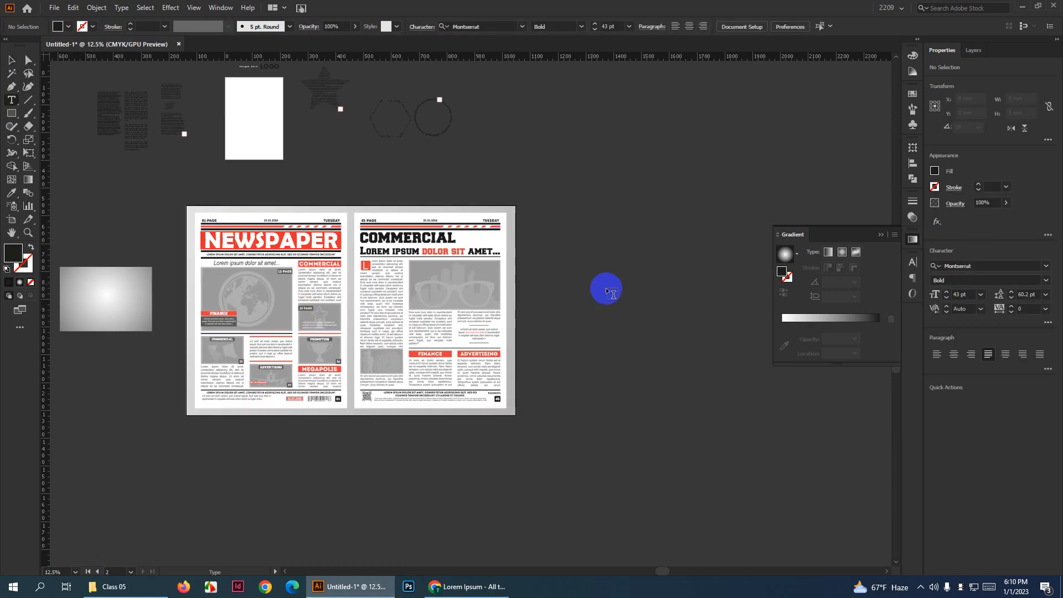
{"action": "left_click_drag", "start_coordinate": [547, 244], "coordinate": [659, 451]}
{"action": "scroll", "coordinate": [743, 424], "scroll_direction": "up", "scroll_amount": 2}
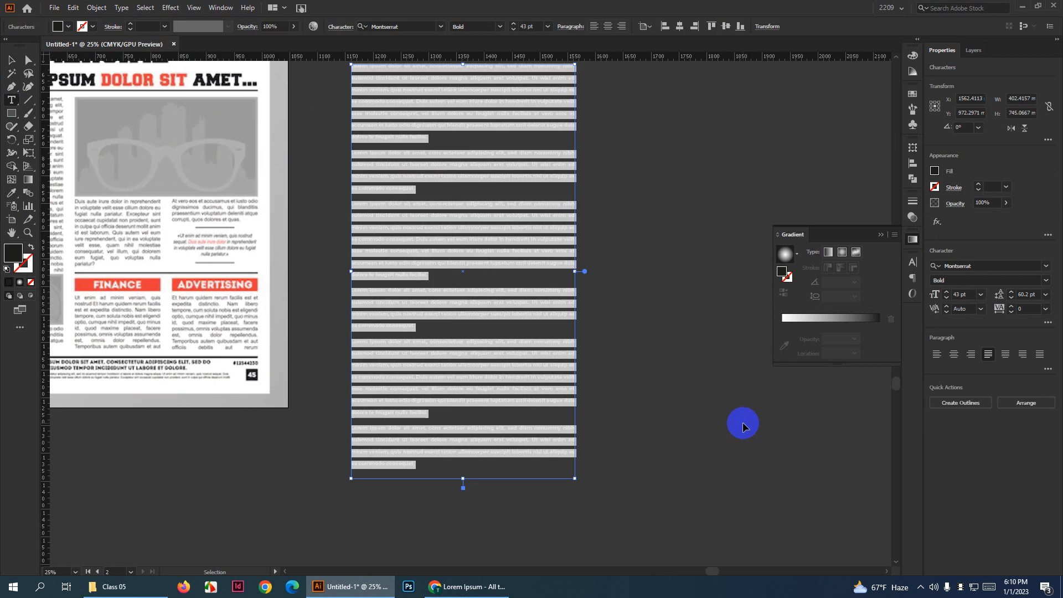
{"action": "key", "text": "ctrl+v"}
{"action": "left_click", "coordinate": [11, 60]}
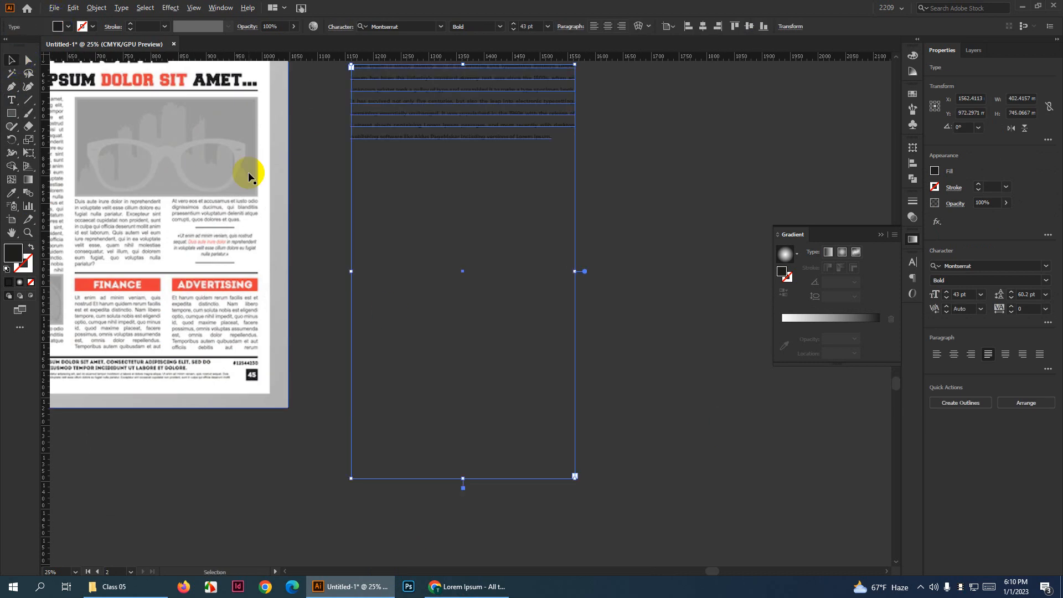
Shorten the paragraph's text frame to about 167 mm high and colour its text white, sampled from the blank artboard
{"action": "scroll", "coordinate": [429, 322], "scroll_direction": "down", "scroll_amount": 2}
{"action": "left_click_drag", "start_coordinate": [448, 405], "coordinate": [446, 240]}
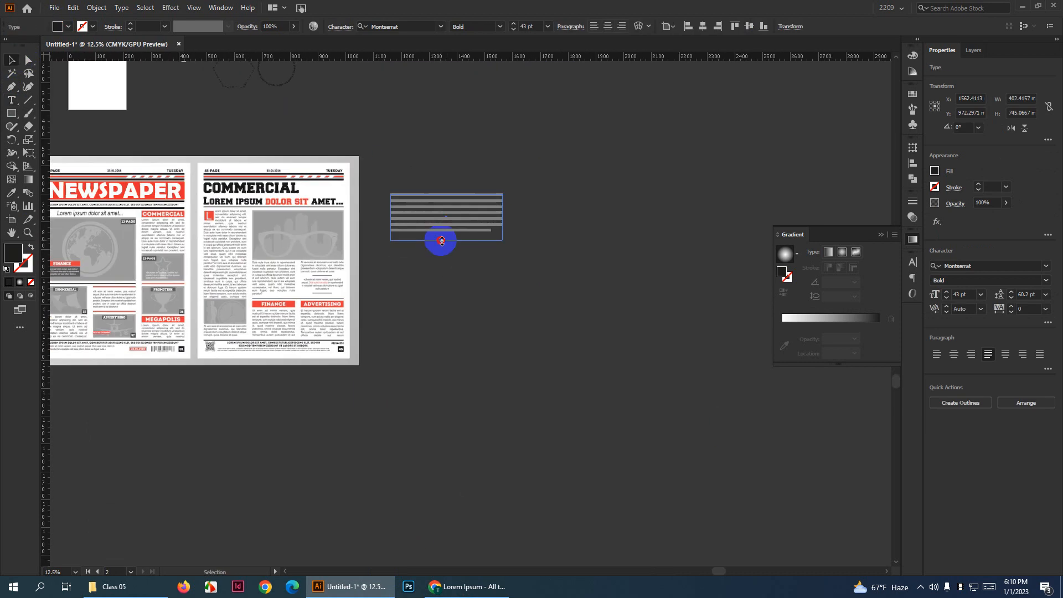
{"action": "left_click", "coordinate": [11, 193]}
{"action": "left_click", "coordinate": [101, 90]}
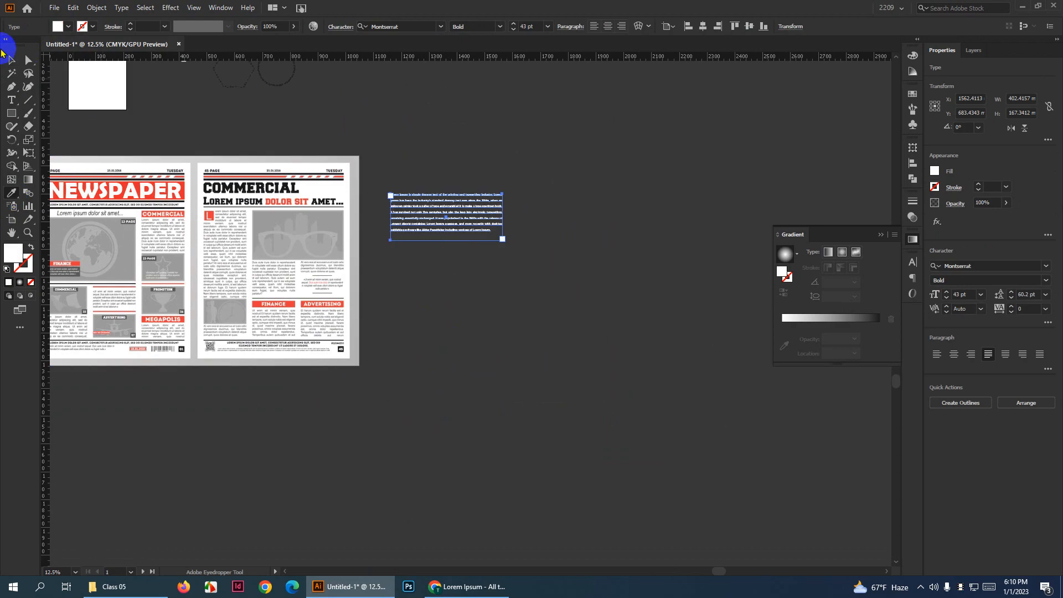
{"action": "left_click", "coordinate": [357, 229]}
{"action": "scroll", "coordinate": [463, 245], "scroll_direction": "up", "scroll_amount": 4}
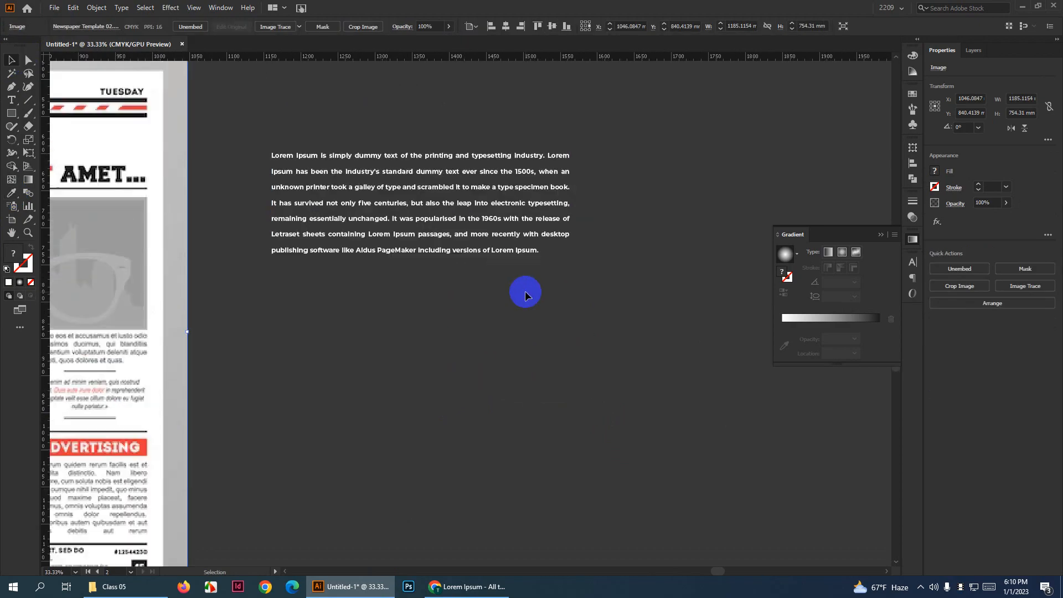
{"action": "left_click", "coordinate": [663, 271]}
Delete the pasted paragraph's text frame beside the second page
{"action": "scroll", "coordinate": [645, 261], "scroll_direction": "down", "scroll_amount": 4}
{"action": "left_click", "coordinate": [609, 262]}
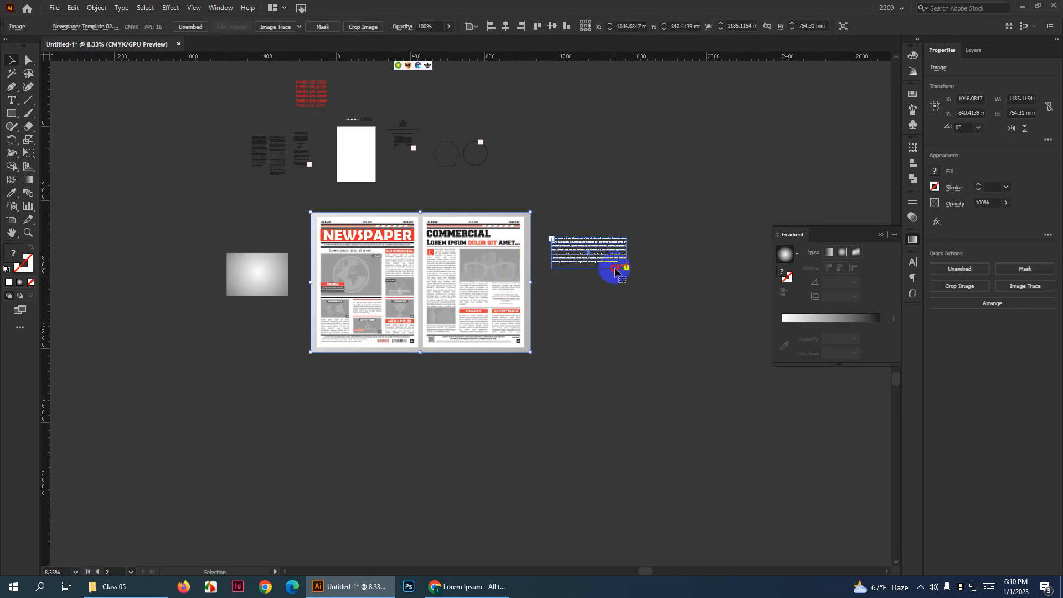
{"action": "key", "text": "Delete"}
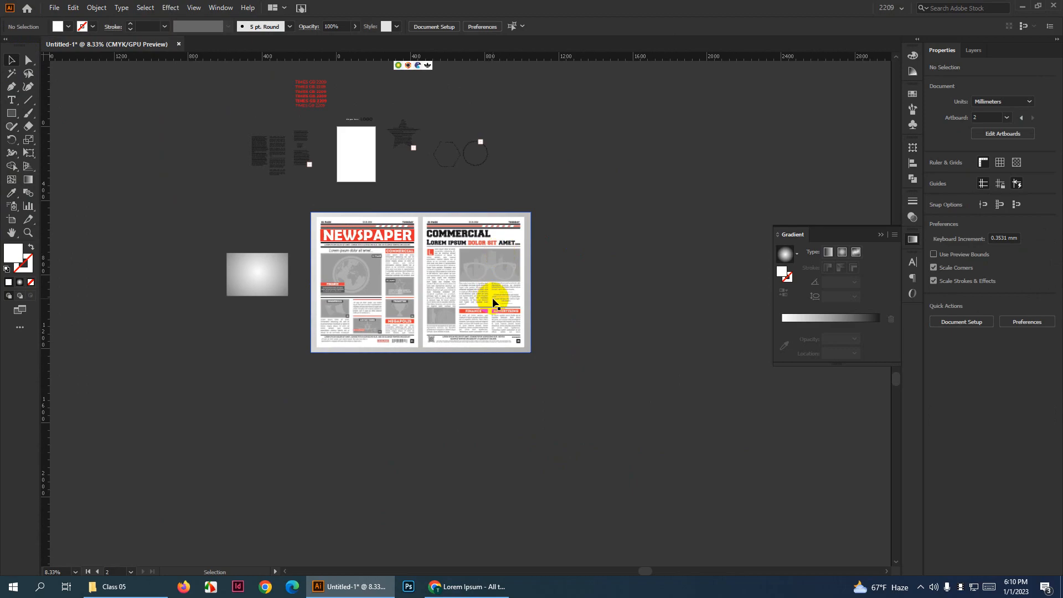
Review the overall arrangement of headings, text columns and picture boxes across both newspaper pages
{"action": "scroll", "coordinate": [492, 302], "scroll_direction": "up", "scroll_amount": 2}
{"action": "scroll", "coordinate": [515, 292], "scroll_direction": "down", "scroll_amount": 2}
{"action": "scroll", "coordinate": [379, 320], "scroll_direction": "up", "scroll_amount": 2}
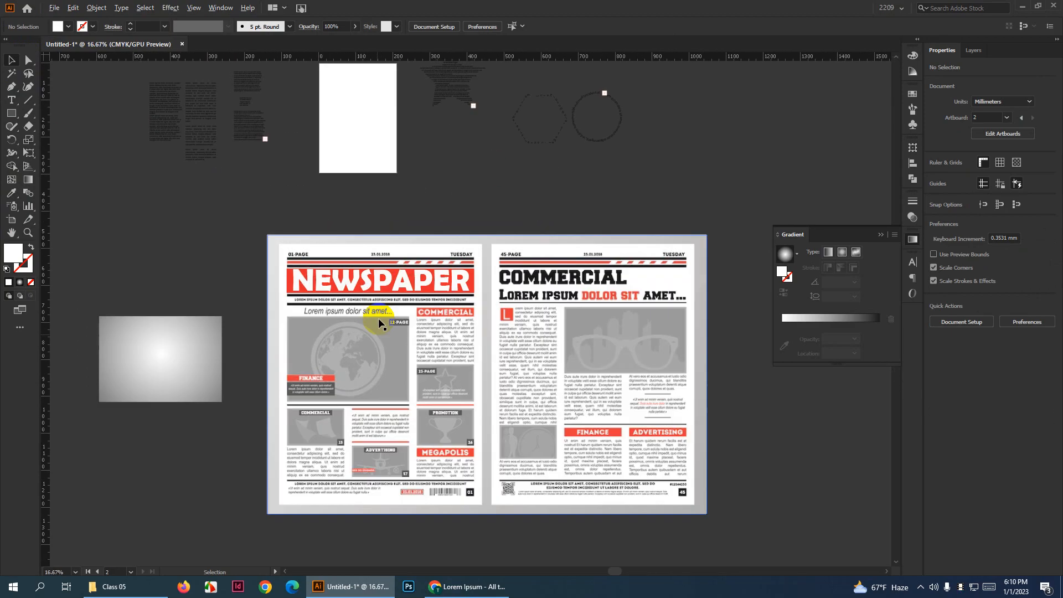
{"action": "scroll", "coordinate": [381, 386], "scroll_direction": "down", "scroll_amount": 1}
{"action": "scroll", "coordinate": [297, 397], "scroll_direction": "up", "scroll_amount": 1}
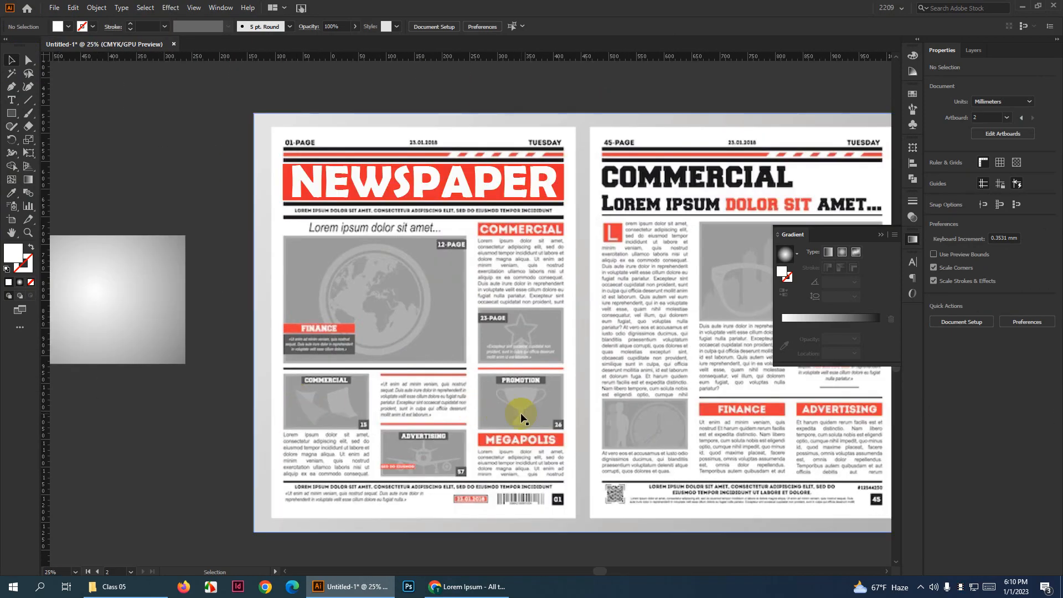
{"action": "scroll", "coordinate": [520, 413], "scroll_direction": "down", "scroll_amount": 1}
{"action": "scroll", "coordinate": [526, 410], "scroll_direction": "down", "scroll_amount": 1}
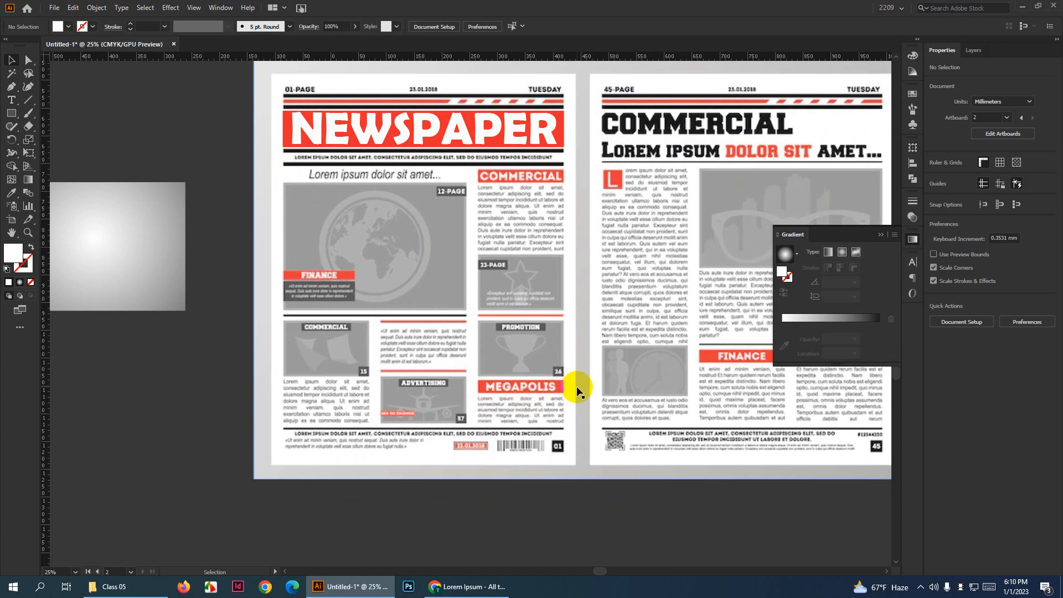
{"action": "scroll", "coordinate": [613, 383], "scroll_direction": "up", "scroll_amount": 2}
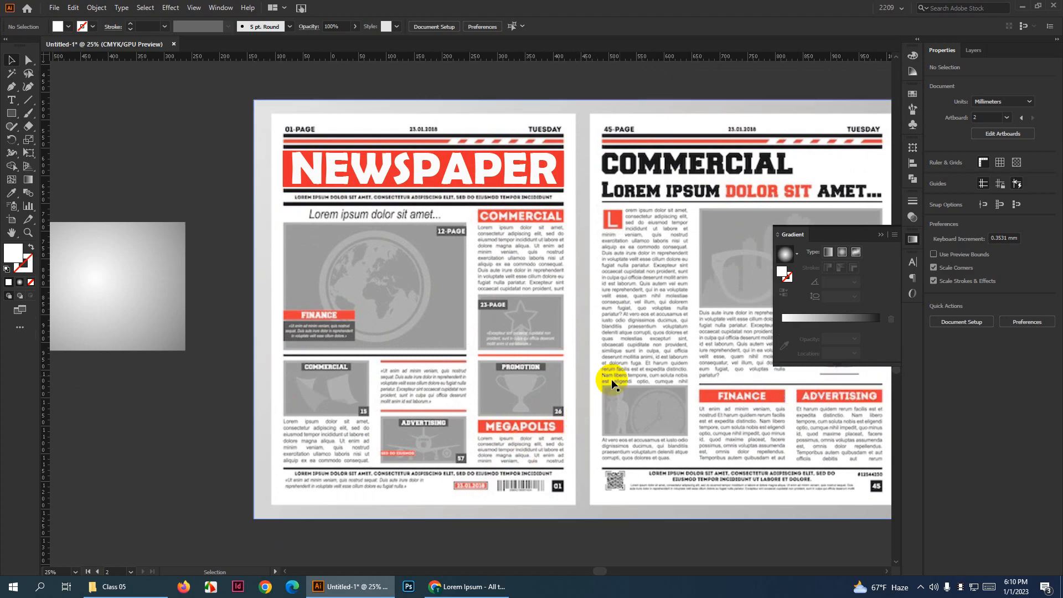
Draw a straight Pen tool path down the body text's edge beside the red drop cap on the second page
{"action": "scroll", "coordinate": [691, 242], "scroll_direction": "up", "scroll_amount": 3}
{"action": "scroll", "coordinate": [484, 194], "scroll_direction": "down", "scroll_amount": 2}
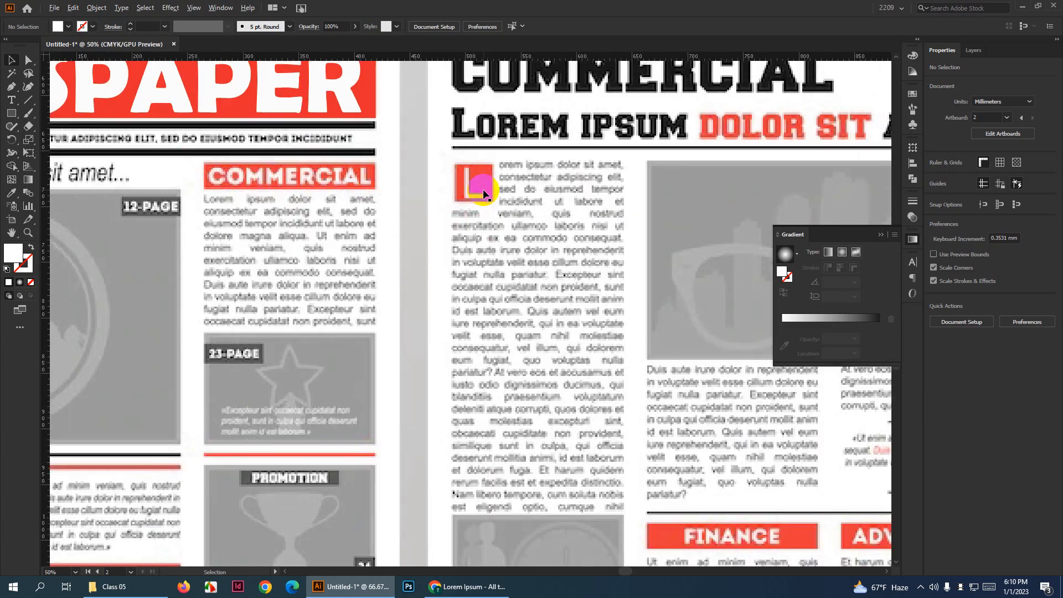
{"action": "scroll", "coordinate": [603, 213], "scroll_direction": "up", "scroll_amount": 2}
{"action": "left_click", "coordinate": [14, 89]}
{"action": "scroll", "coordinate": [381, 192], "scroll_direction": "down", "scroll_amount": 1}
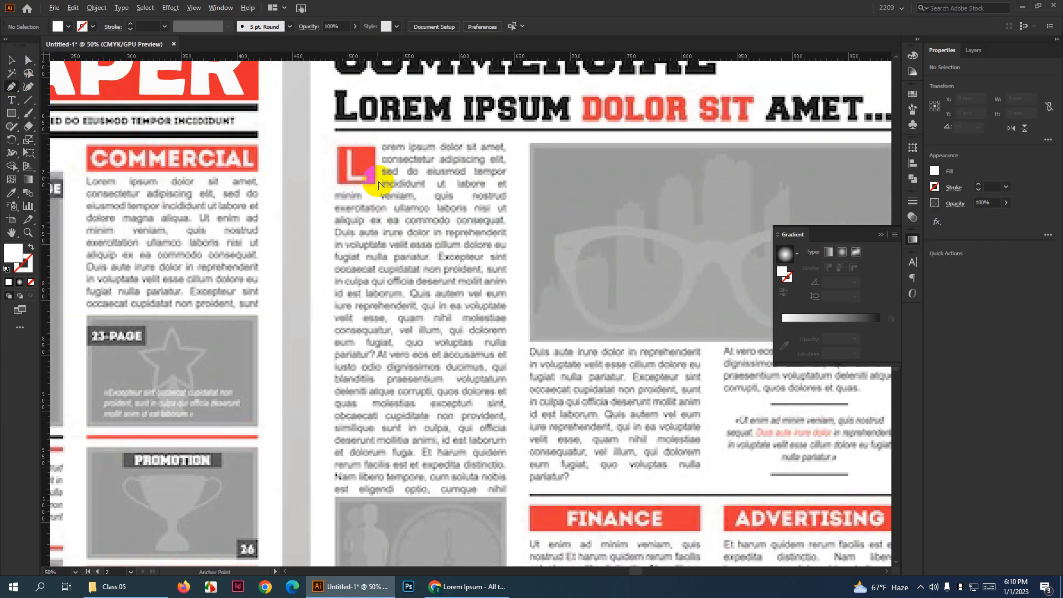
{"action": "left_click", "coordinate": [382, 145]}
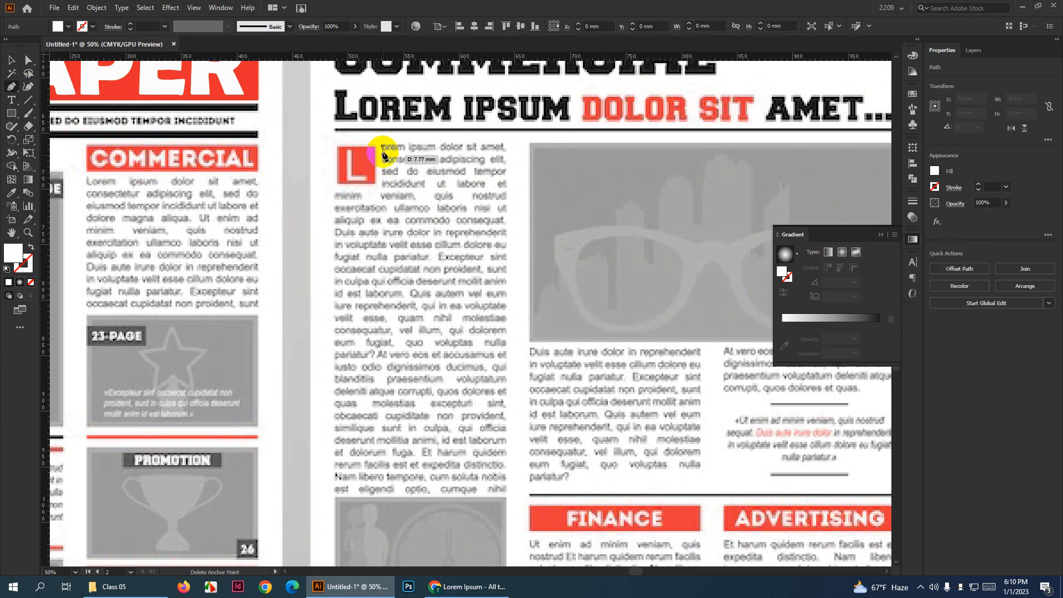
{"action": "left_click", "coordinate": [382, 186]}
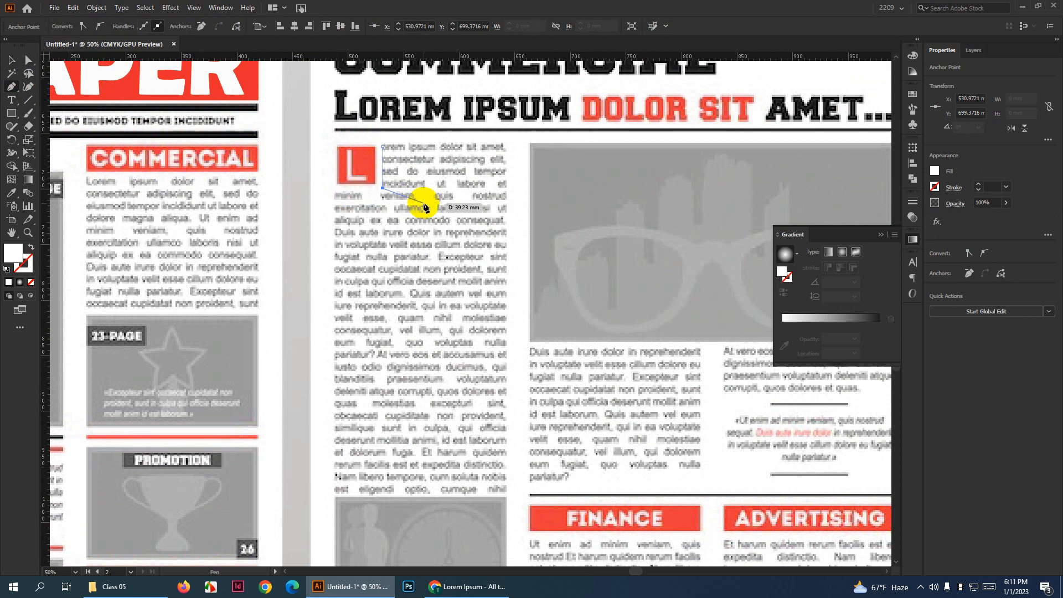
{"action": "key", "text": "Escape"}
{"action": "left_click", "coordinate": [12, 60]}
Collapse the floating Gradient panel to clear the view around both newspaper pages
{"action": "scroll", "coordinate": [498, 237], "scroll_direction": "down", "scroll_amount": 5}
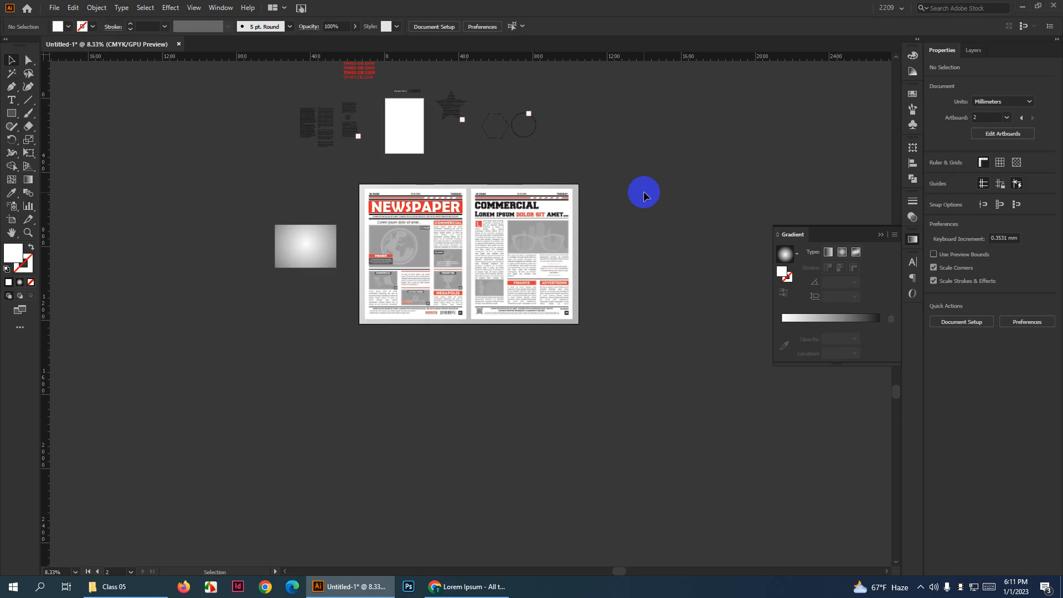
{"action": "scroll", "coordinate": [555, 228], "scroll_direction": "up", "scroll_amount": 3}
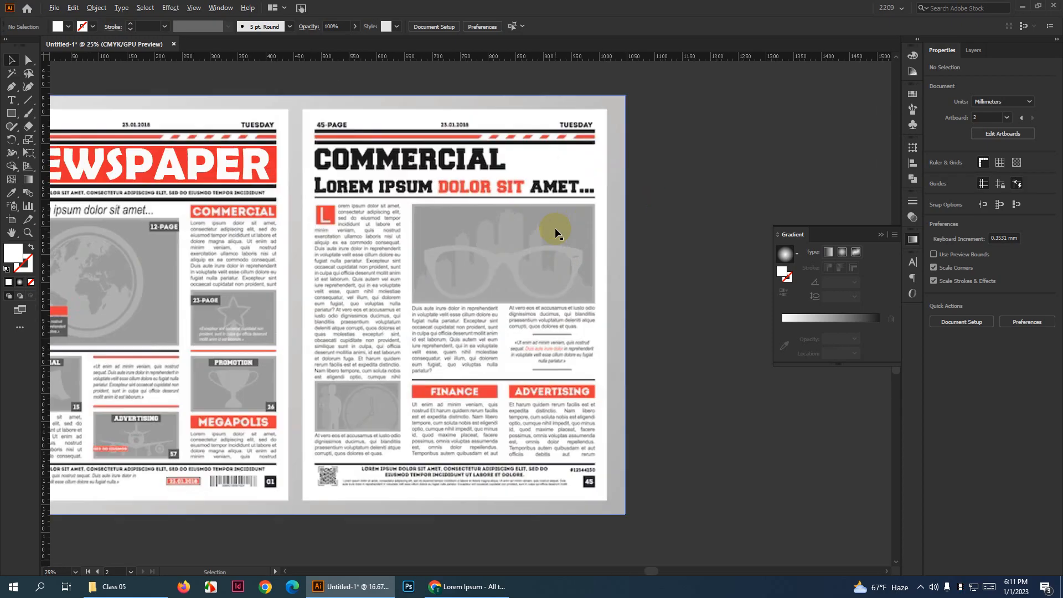
{"action": "left_click_drag", "start_coordinate": [555, 227], "coordinate": [690, 229]}
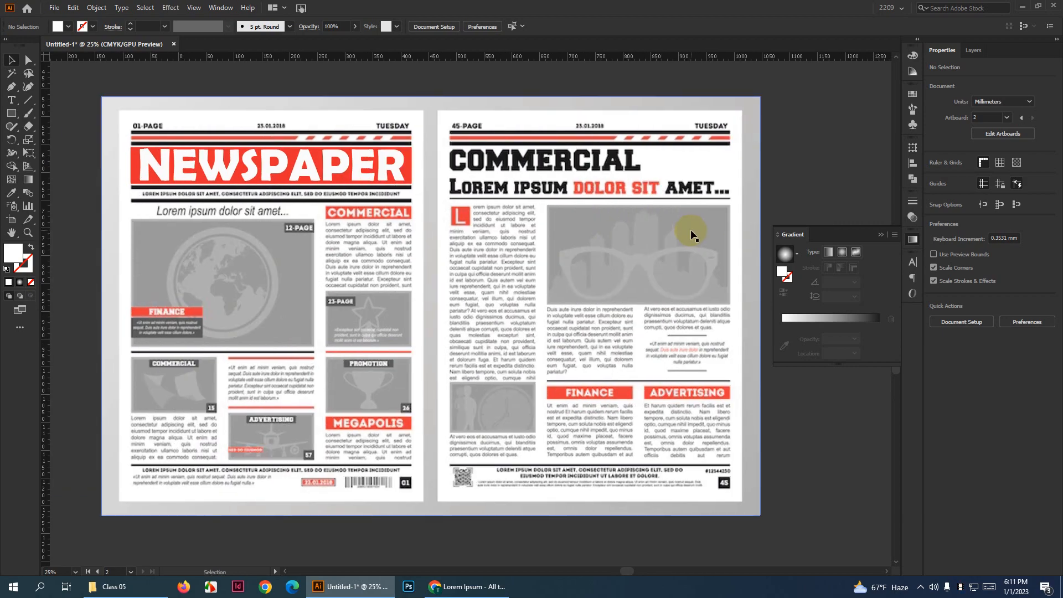
{"action": "left_click", "coordinate": [881, 237]}
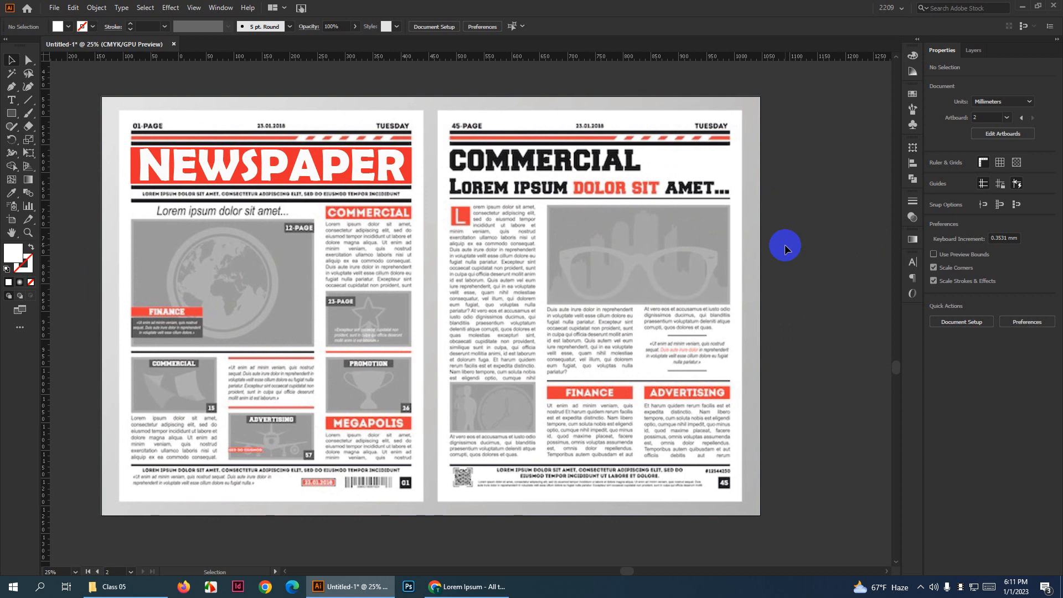
Examine the barcode in the first page's footer and the QR code in the second page's footer
{"action": "scroll", "coordinate": [380, 489], "scroll_direction": "up", "scroll_amount": 4}
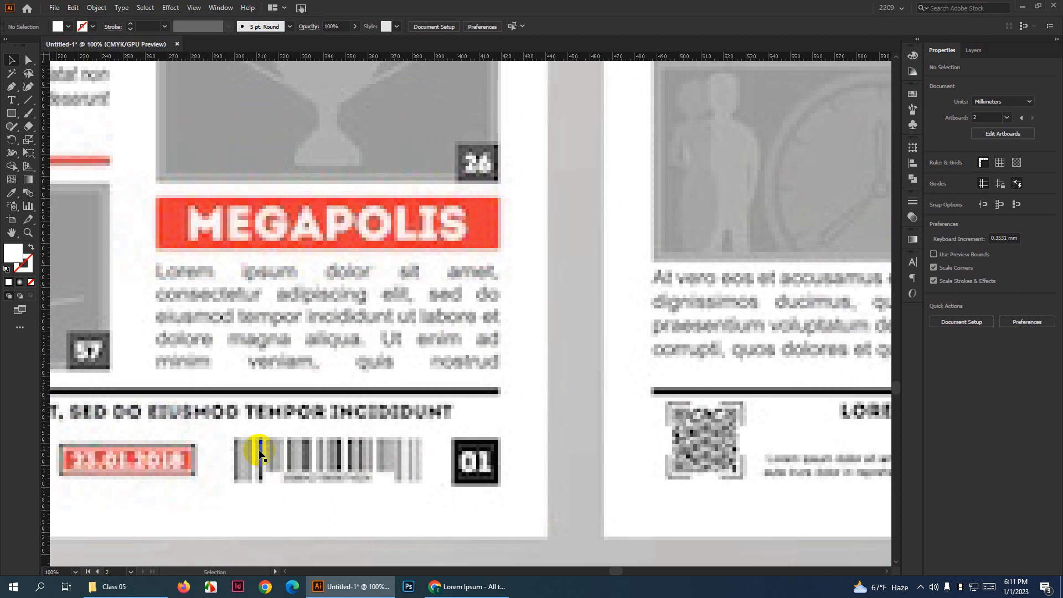
{"action": "scroll", "coordinate": [259, 454], "scroll_direction": "up", "scroll_amount": 1}
{"action": "scroll", "coordinate": [278, 458], "scroll_direction": "down", "scroll_amount": 3}
{"action": "scroll", "coordinate": [411, 475], "scroll_direction": "down", "scroll_amount": 2}
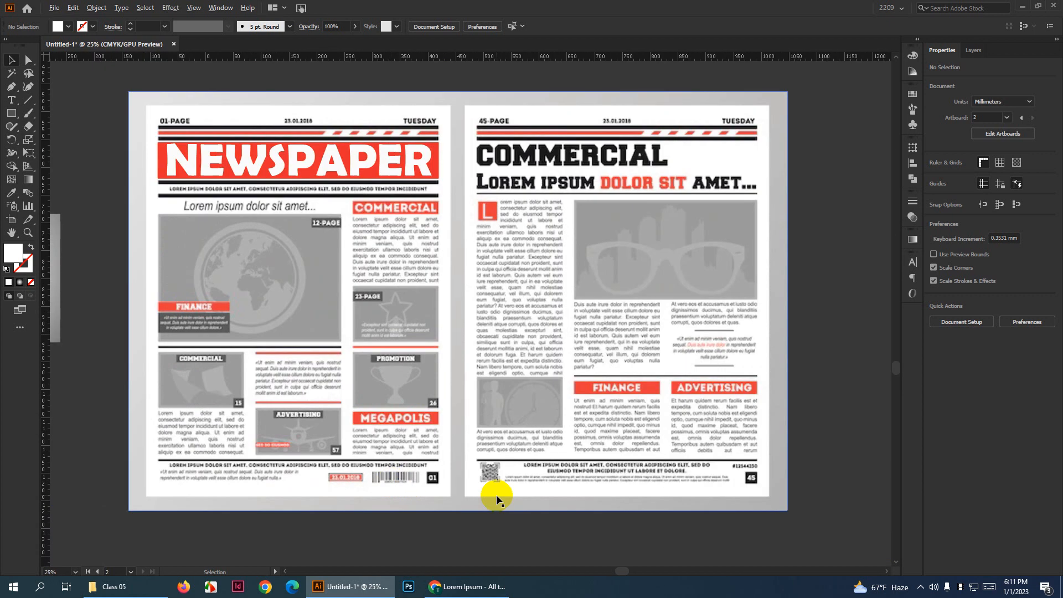
{"action": "scroll", "coordinate": [496, 501], "scroll_direction": "up", "scroll_amount": 4}
{"action": "scroll", "coordinate": [506, 457], "scroll_direction": "down", "scroll_amount": 2}
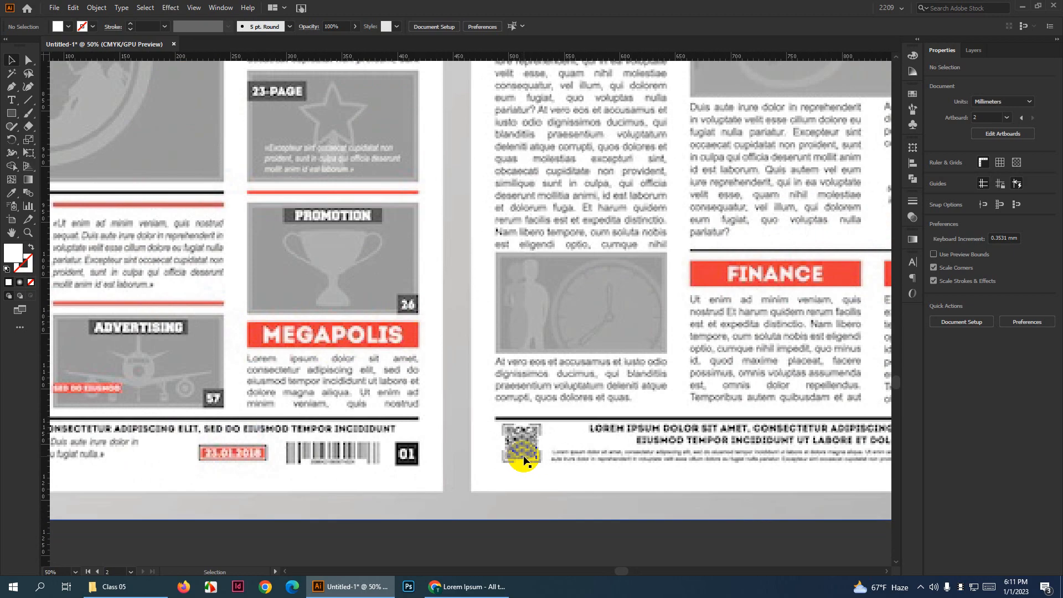
{"action": "scroll", "coordinate": [524, 460], "scroll_direction": "down", "scroll_amount": 1}
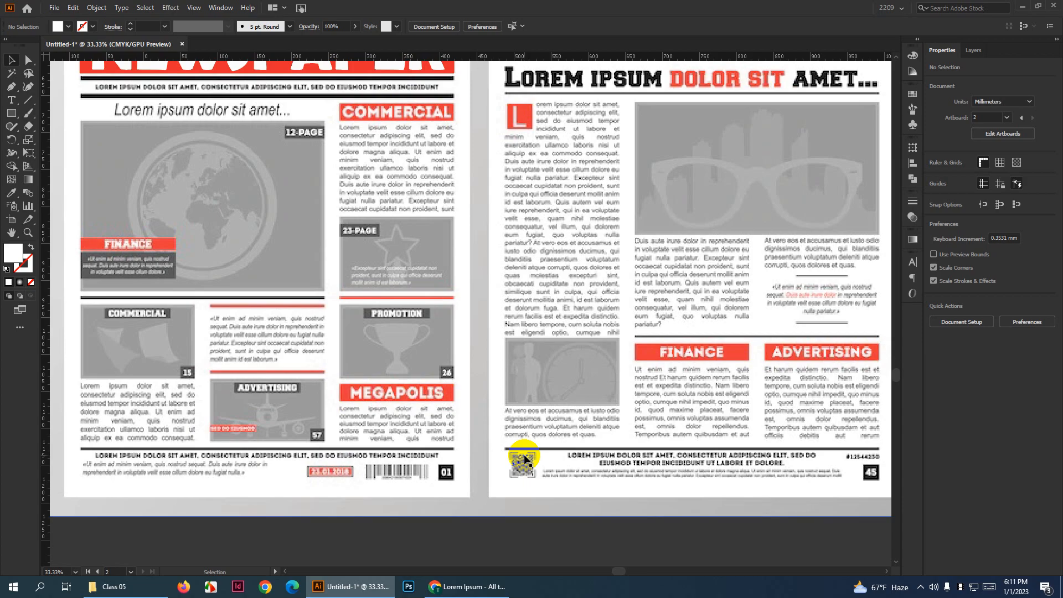
{"action": "scroll", "coordinate": [524, 458], "scroll_direction": "up", "scroll_amount": 3}
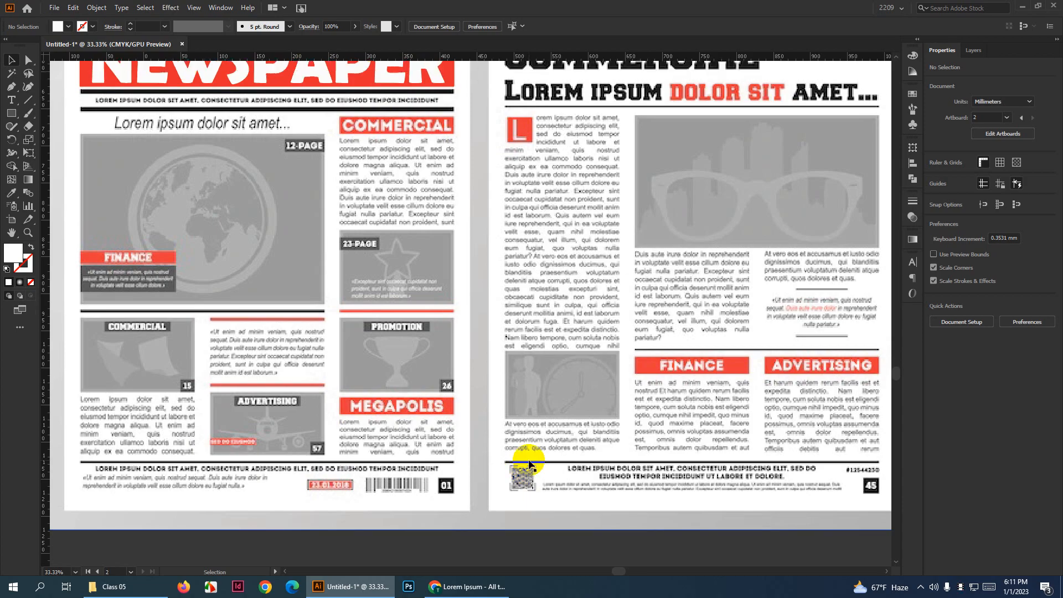
{"action": "scroll", "coordinate": [533, 464], "scroll_direction": "down", "scroll_amount": 3}
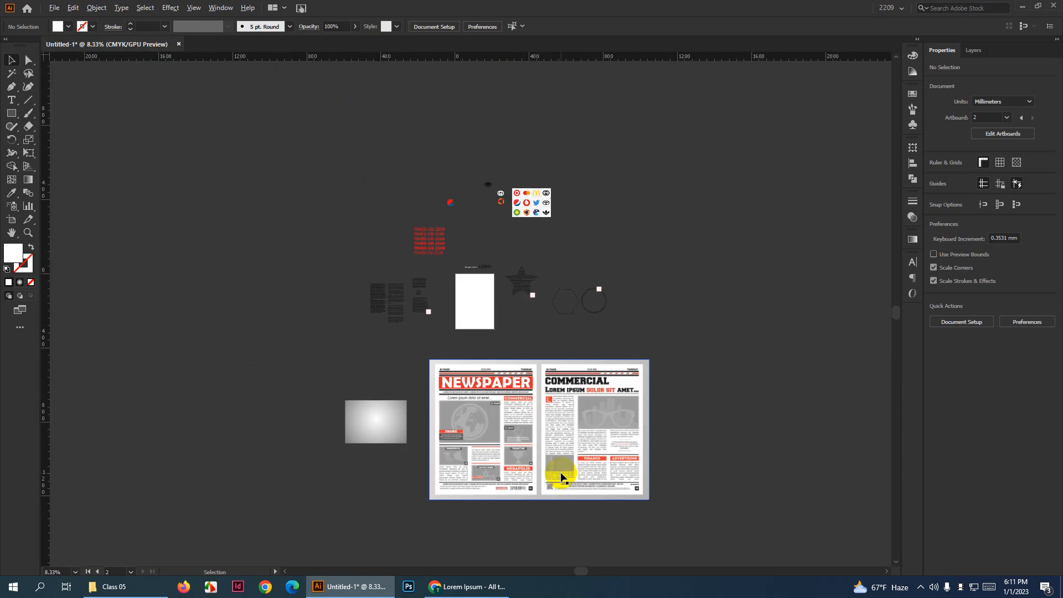
{"action": "scroll", "coordinate": [564, 470], "scroll_direction": "down", "scroll_amount": 1}
{"action": "scroll", "coordinate": [659, 479], "scroll_direction": "up", "scroll_amount": 1}
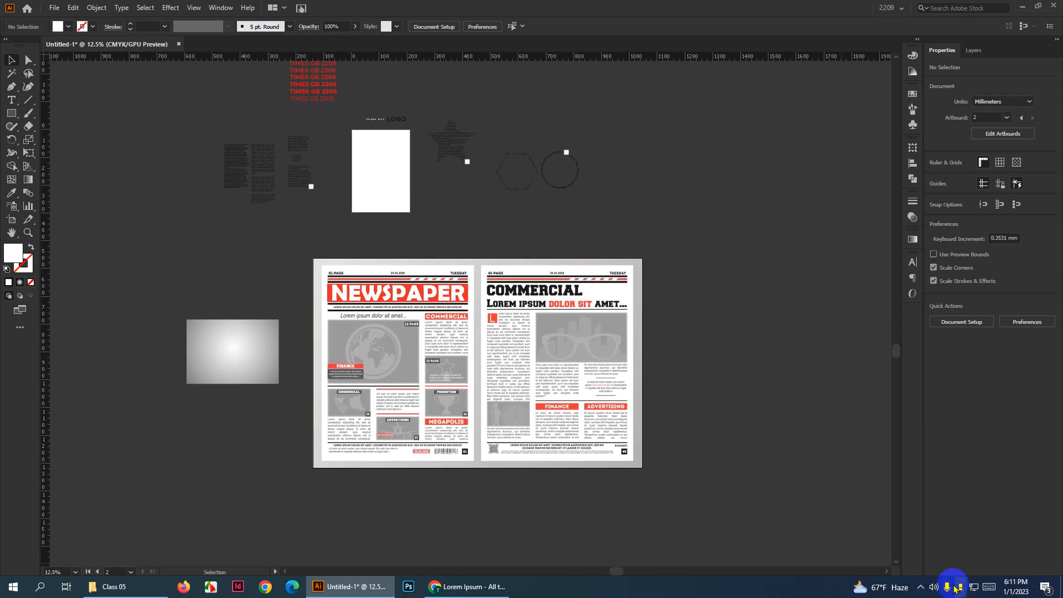
Examine the footer text lines, date label and page number boxes on both pages, and the overall two-page layout
{"action": "scroll", "coordinate": [500, 493], "scroll_direction": "up", "scroll_amount": 4}
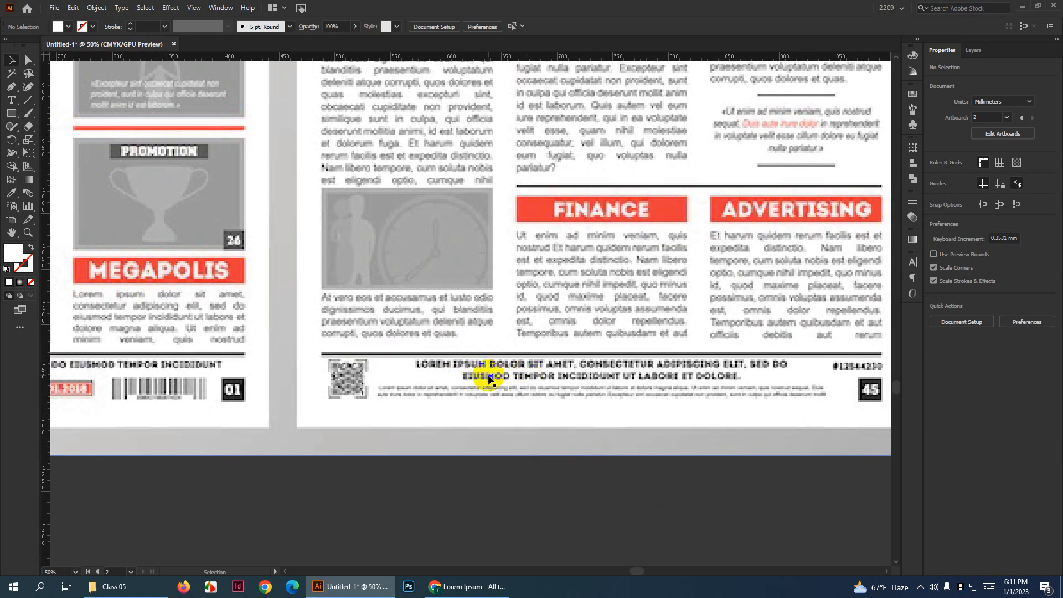
{"action": "scroll", "coordinate": [497, 376], "scroll_direction": "up", "scroll_amount": 1}
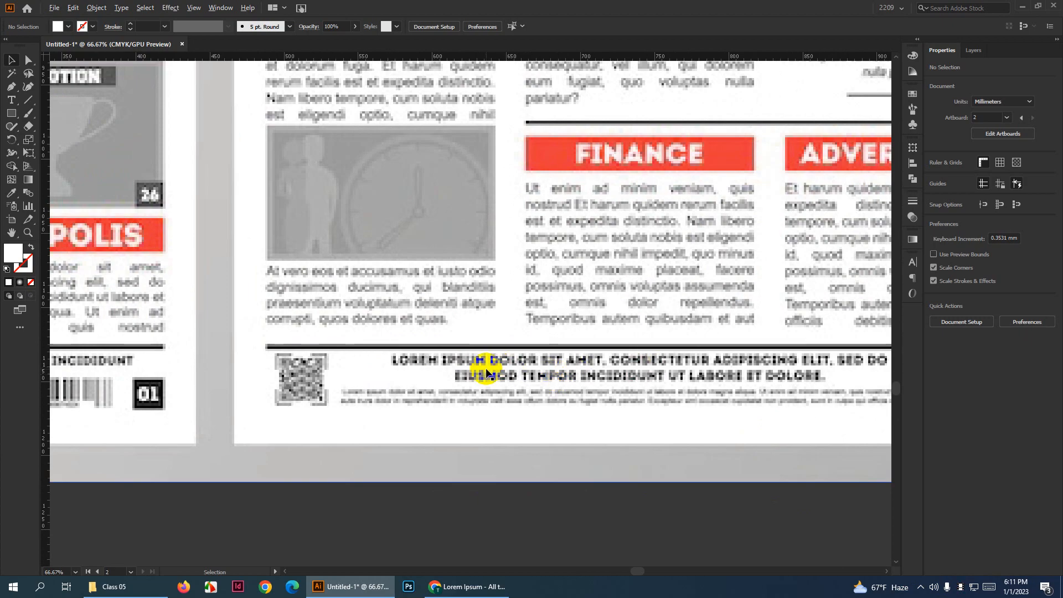
{"action": "scroll", "coordinate": [422, 375], "scroll_direction": "down", "scroll_amount": 3}
{"action": "scroll", "coordinate": [155, 372], "scroll_direction": "up", "scroll_amount": 2}
{"action": "left_click_drag", "start_coordinate": [95, 360], "coordinate": [309, 360]}
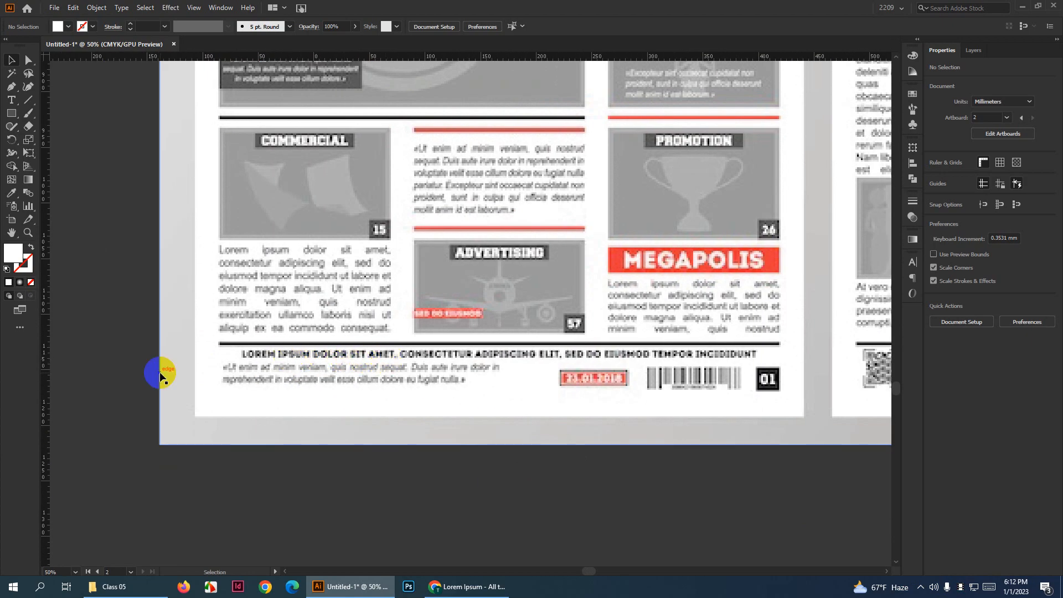
{"action": "scroll", "coordinate": [144, 373], "scroll_direction": "down", "scroll_amount": 4}
{"action": "scroll", "coordinate": [265, 359], "scroll_direction": "up", "scroll_amount": 2}
{"action": "scroll", "coordinate": [265, 357], "scroll_direction": "up", "scroll_amount": 1}
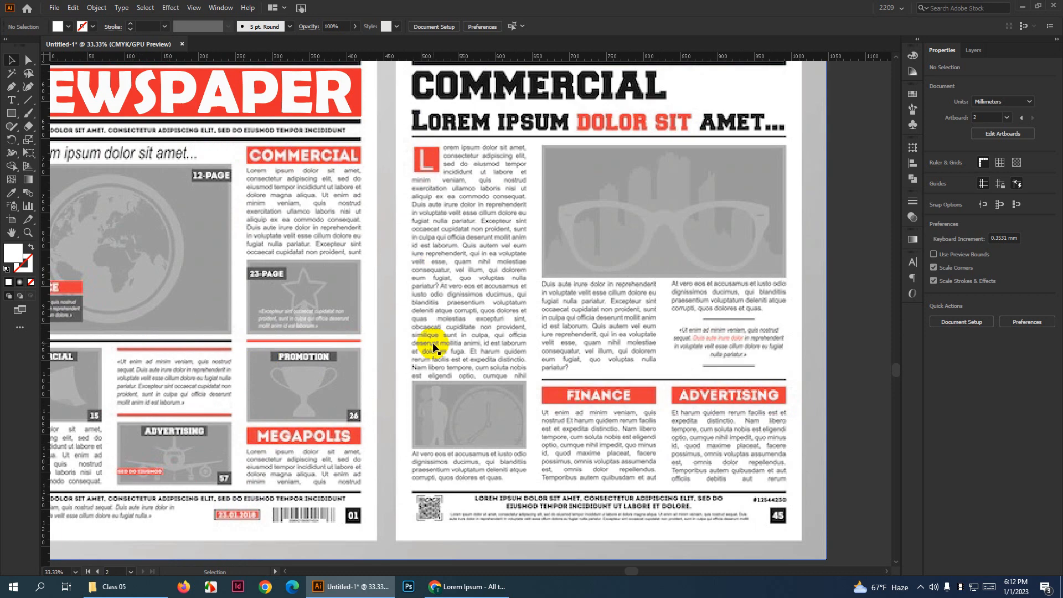
{"action": "scroll", "coordinate": [439, 355], "scroll_direction": "down", "scroll_amount": 2}
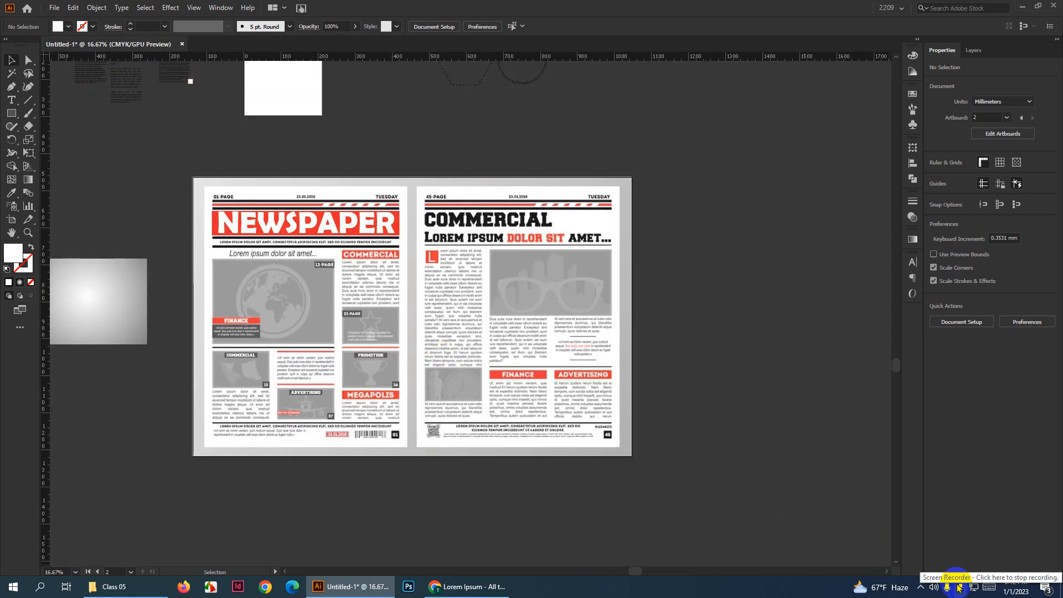